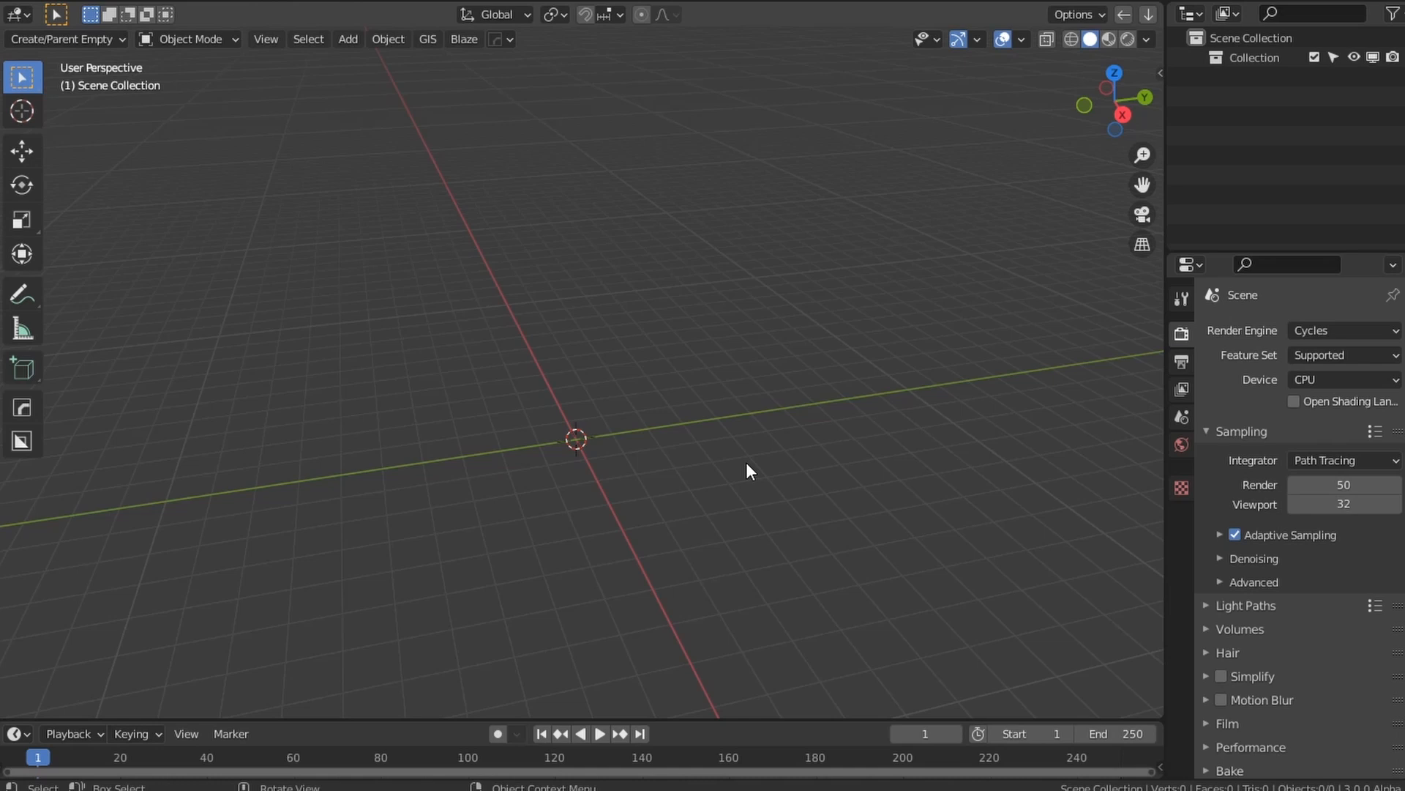
Step: Add a cube mesh at the centre of the scene
middle_click_drag(656, 464, 740, 491)
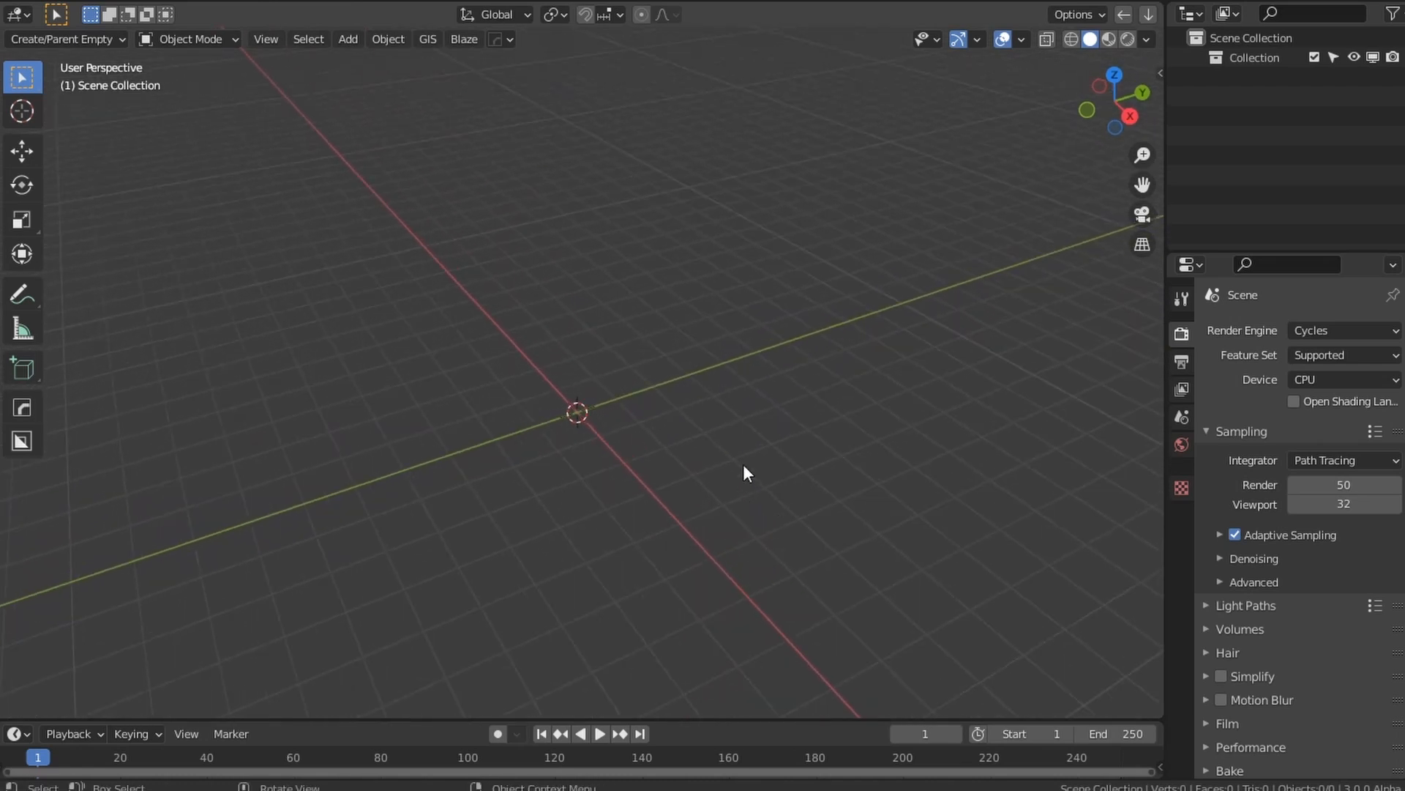
key("shift+a")
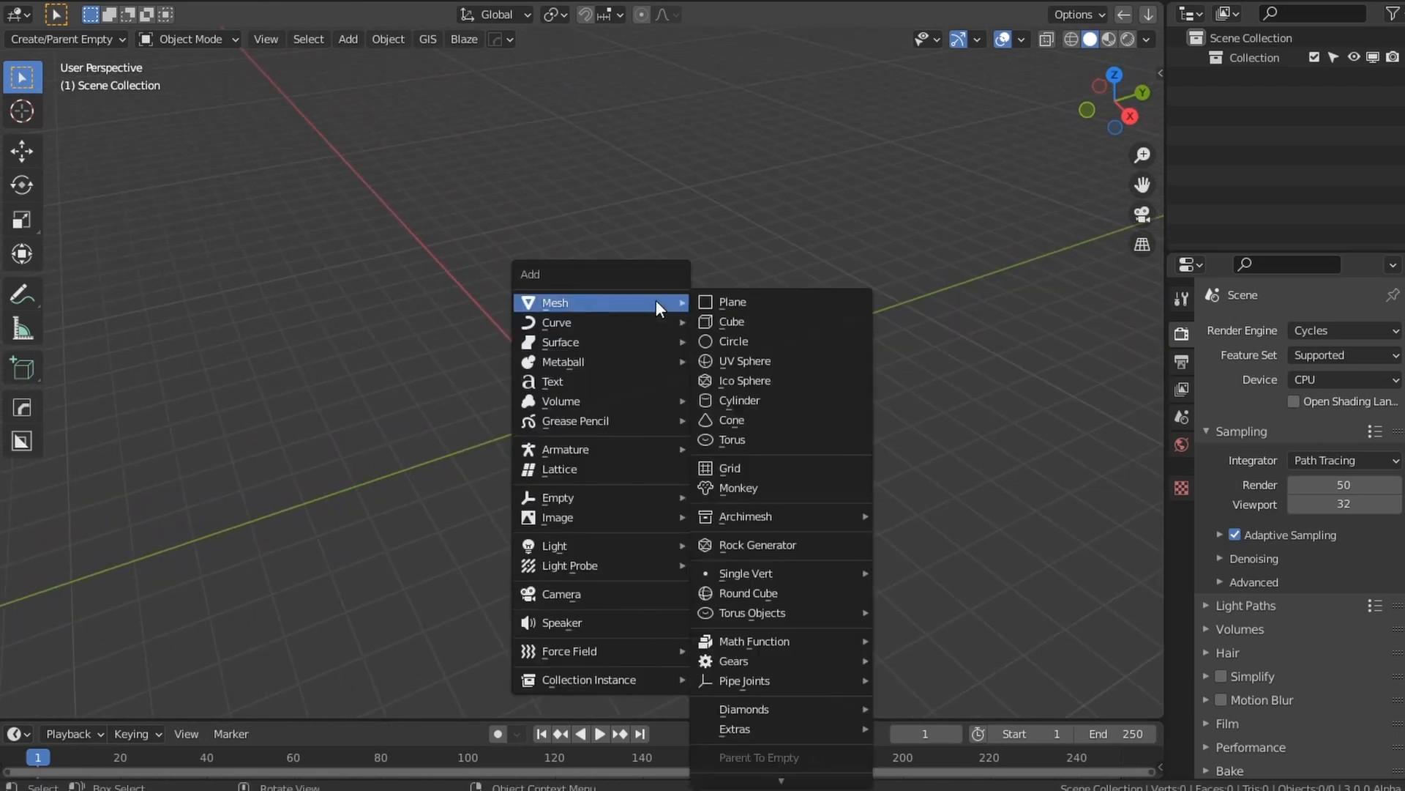
left_click(747, 317)
scroll(729, 462, "up", 4)
middle_click_drag(715, 495, 682, 400)
scroll(562, 451, "up", 2)
Step: Split off a second area from the 3D viewport, turn it into a Geometry Node Editor and widen it
left_click_drag(1117, 21, 825, 58)
left_click(849, 13)
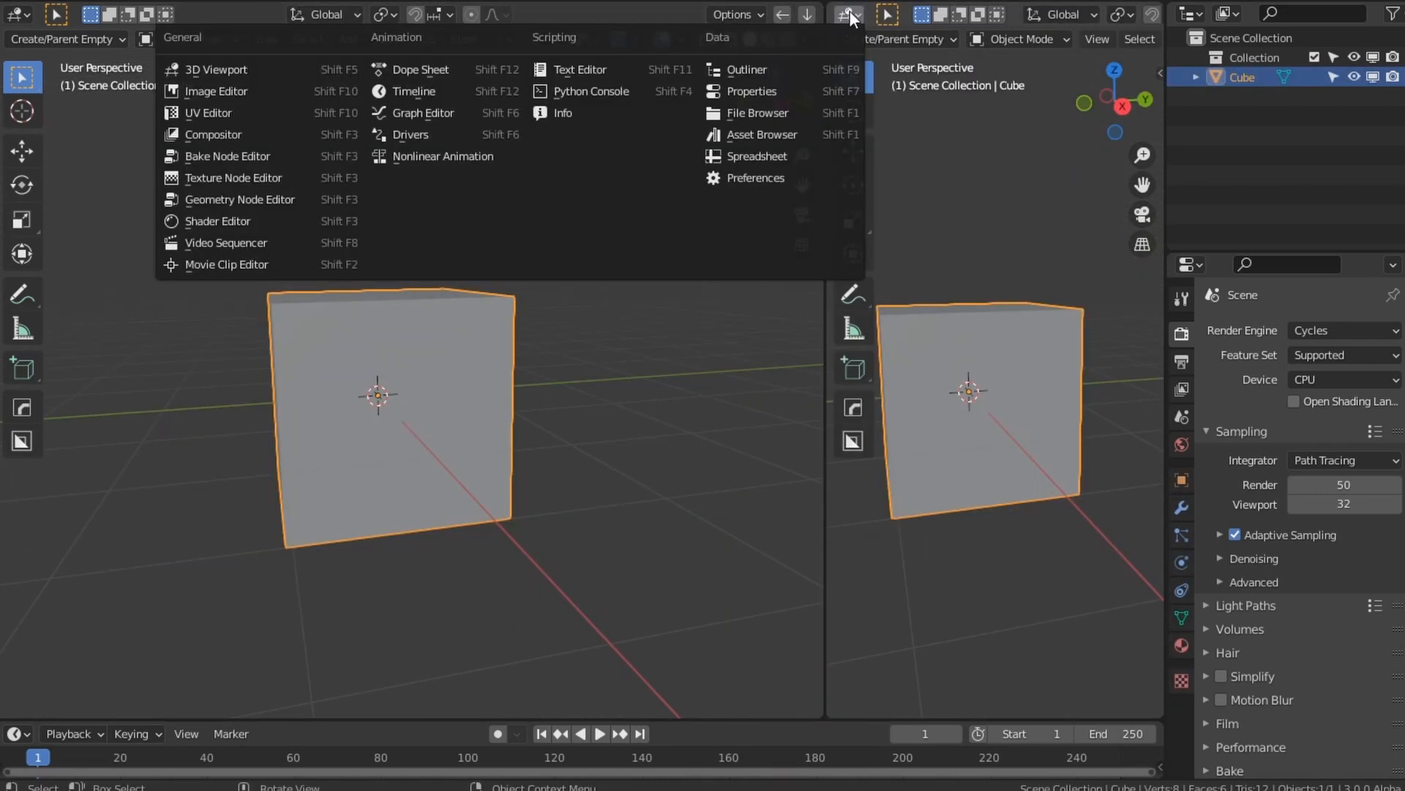
left_click(263, 198)
key("n")
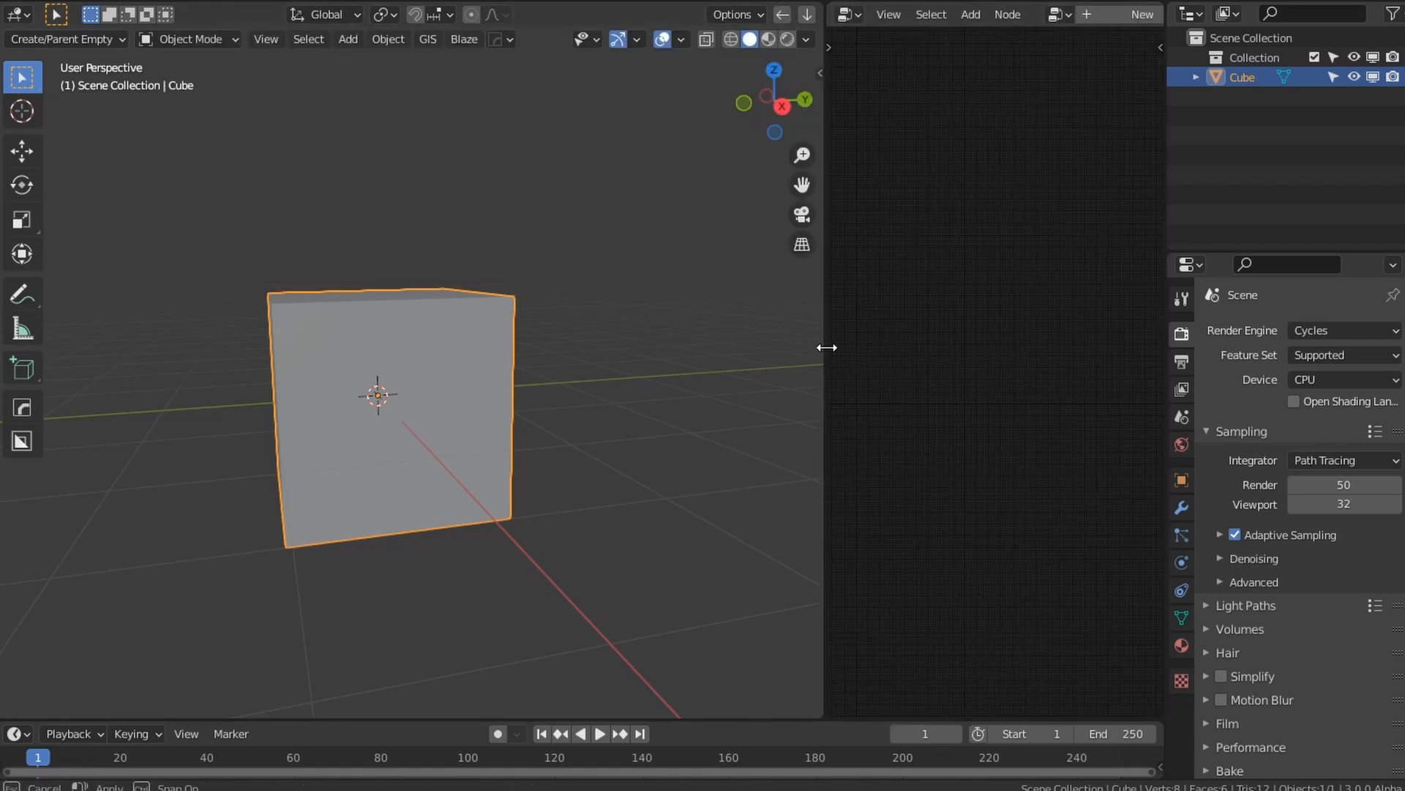
left_click_drag(825, 345, 686, 329)
Step: Create a new geometry node tree for the cube and display its modifier settings
left_click(1009, 16)
left_click(1182, 507)
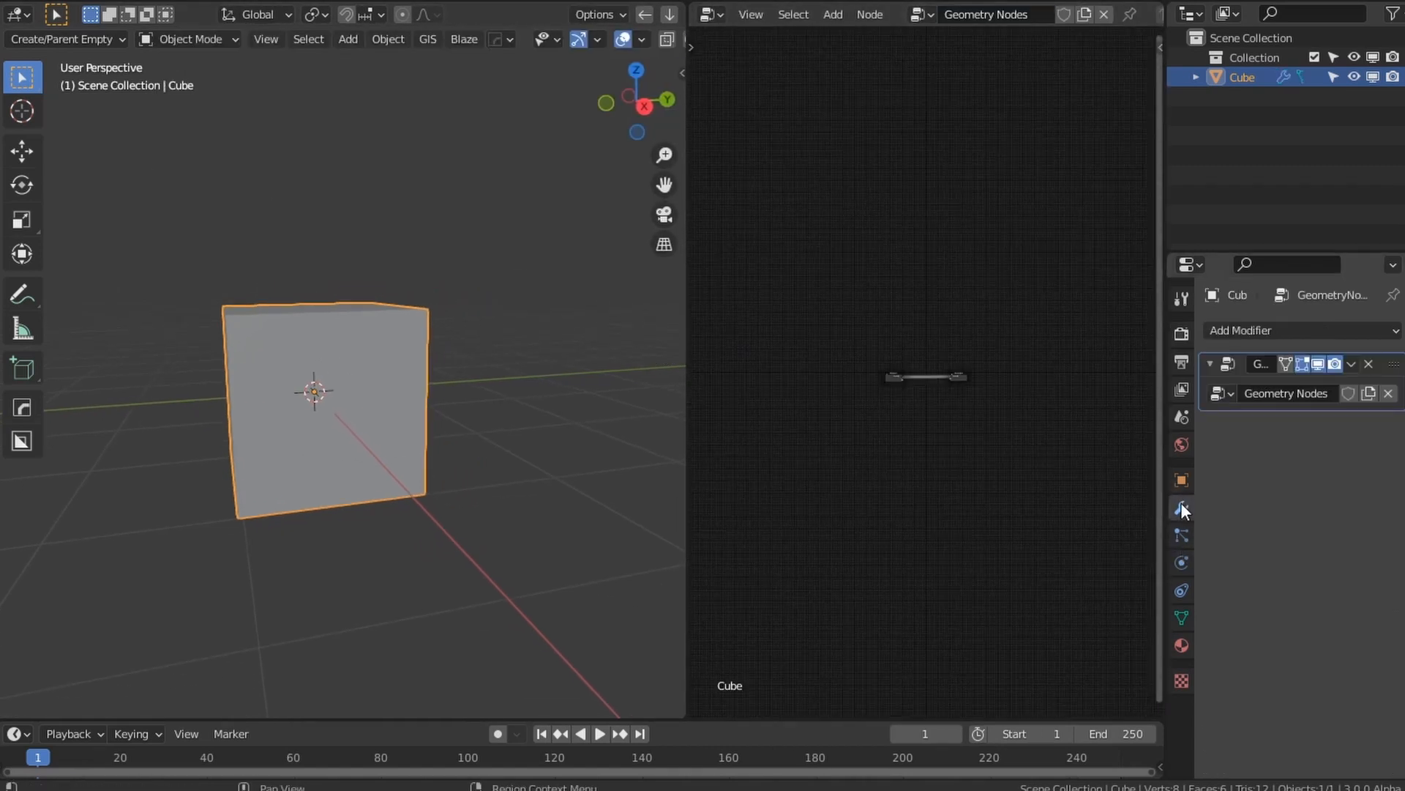
key("Home")
middle_click_drag(333, 502, 439, 439)
key("shift+a")
mouse_move(908, 442)
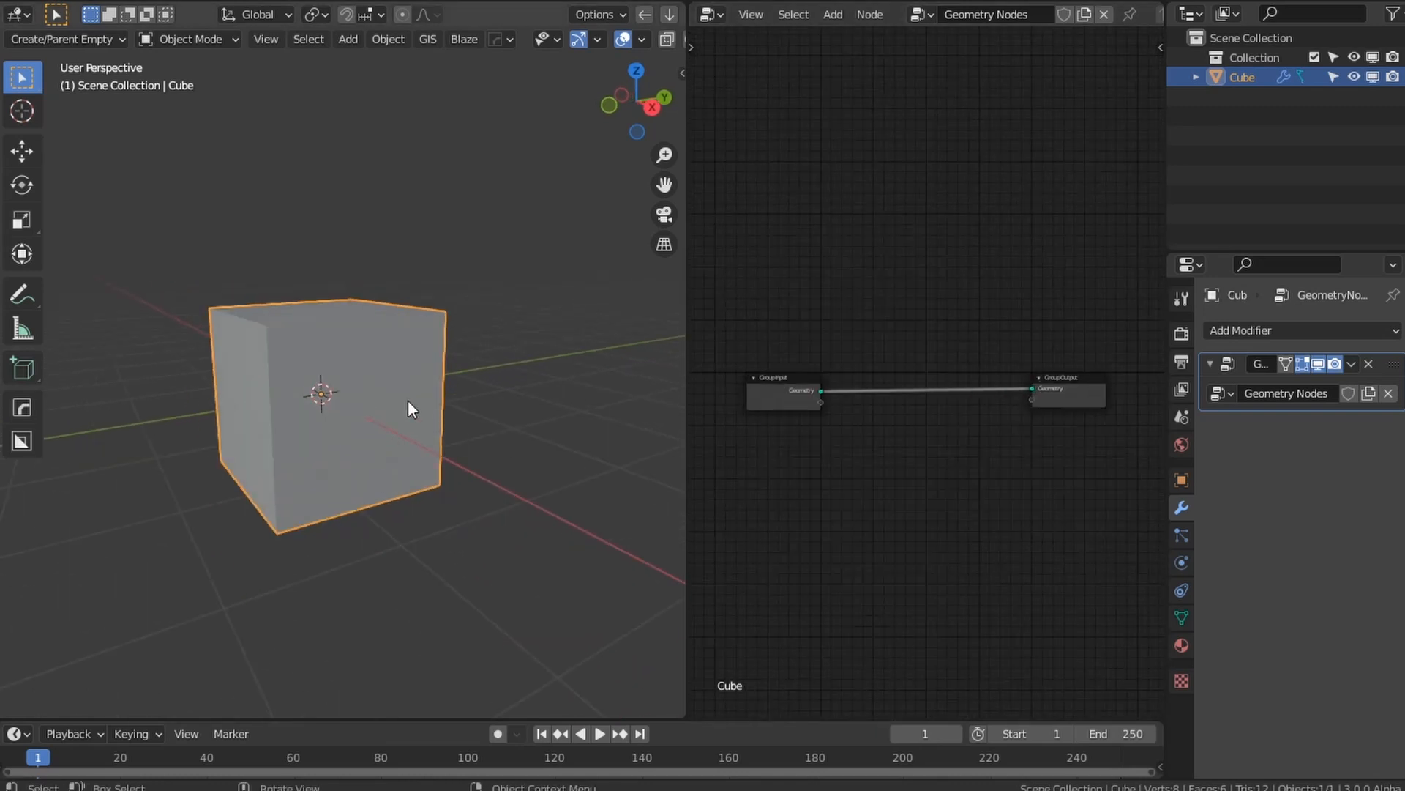
Step: Change the viewport shading to Material Preview and deselect the cube
key("z")
left_click(434, 529)
left_click(418, 515)
mouse_move(424, 481)
middle_mouse_down()
mouse_move(456, 581)
mouse_move(430, 437)
middle_mouse_up()
middle_click_drag(282, 370, 389, 453)
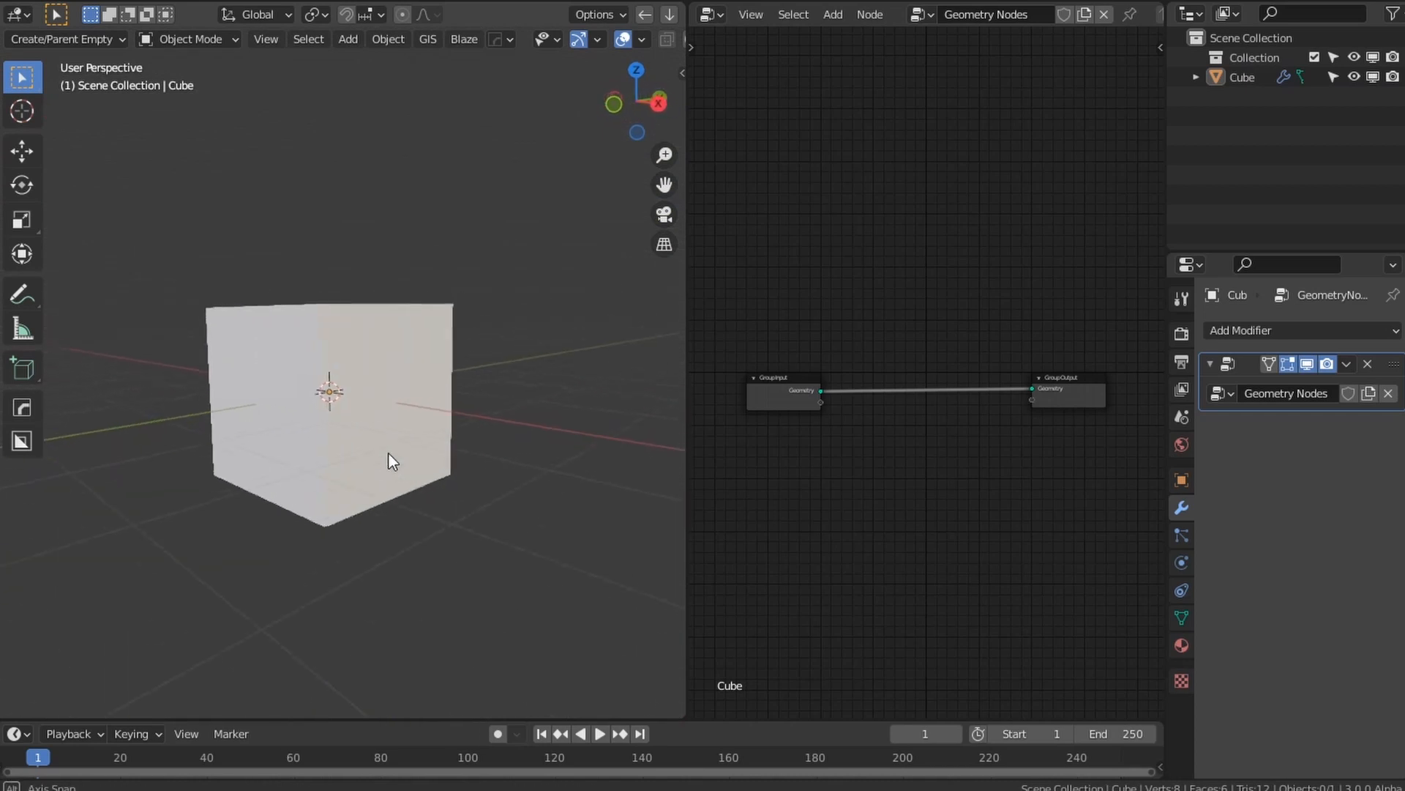
scroll(381, 455, "up", 3)
scroll(440, 476, "down", 2)
scroll(904, 458, "up", 2)
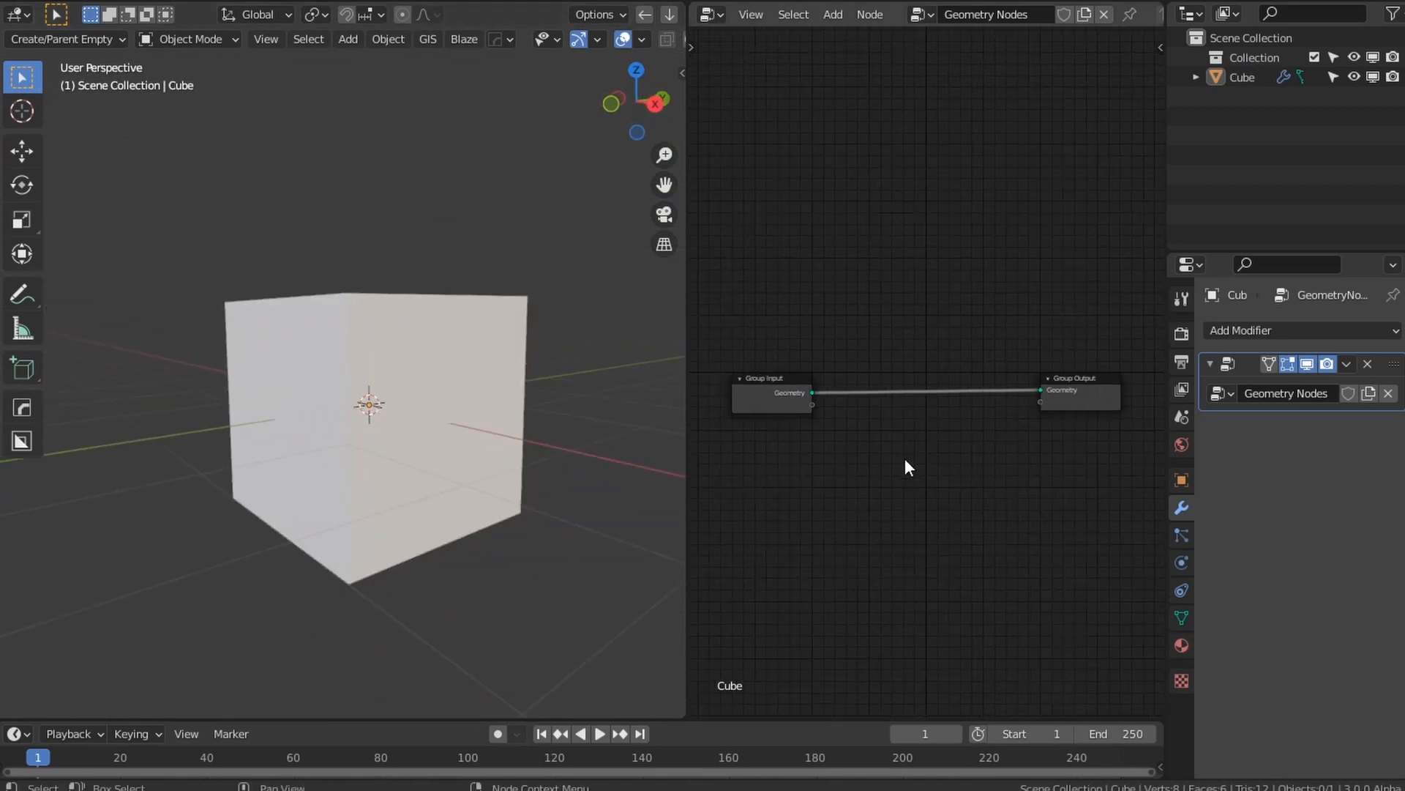
Step: Give the cube a new material named Red with a pure red base color
left_click(1182, 645)
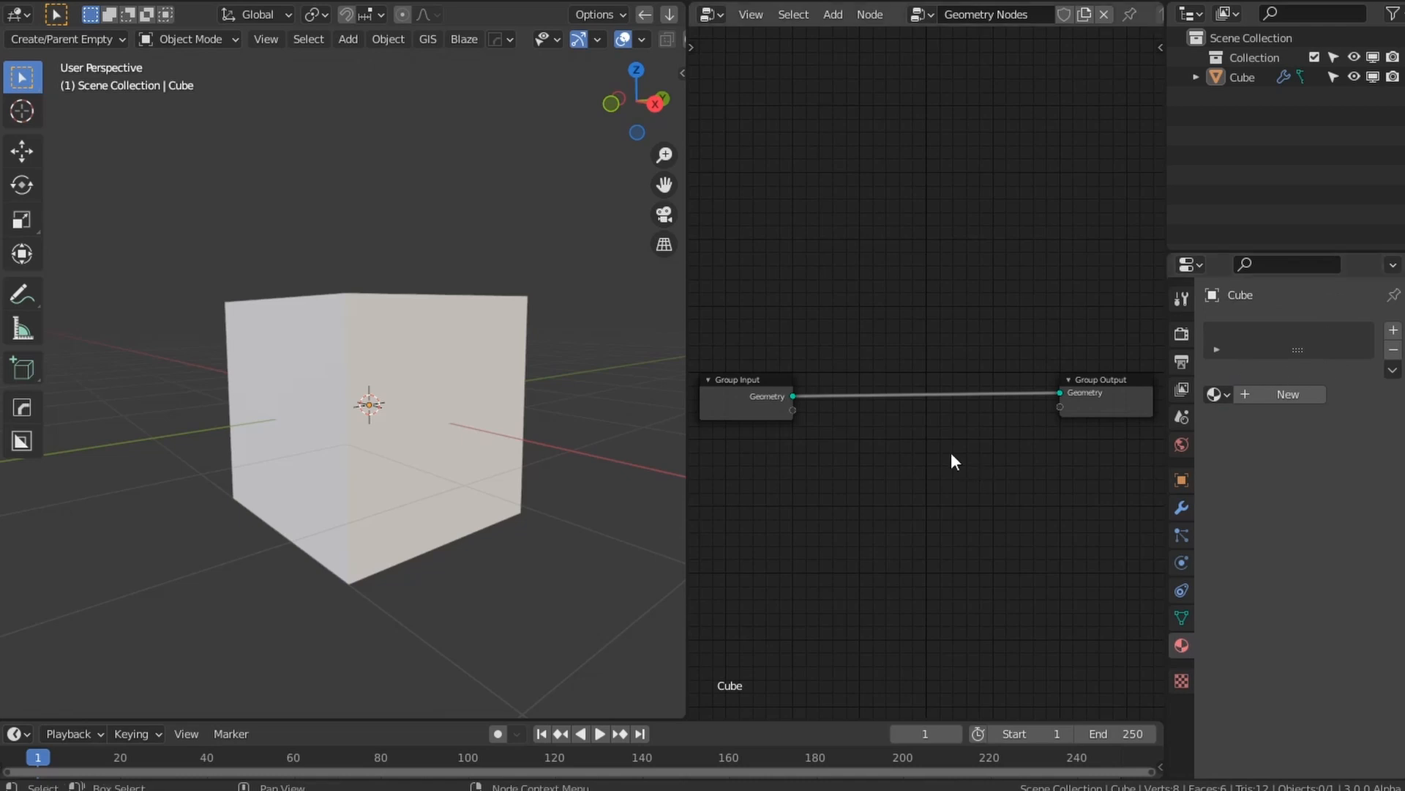
key("shift+a")
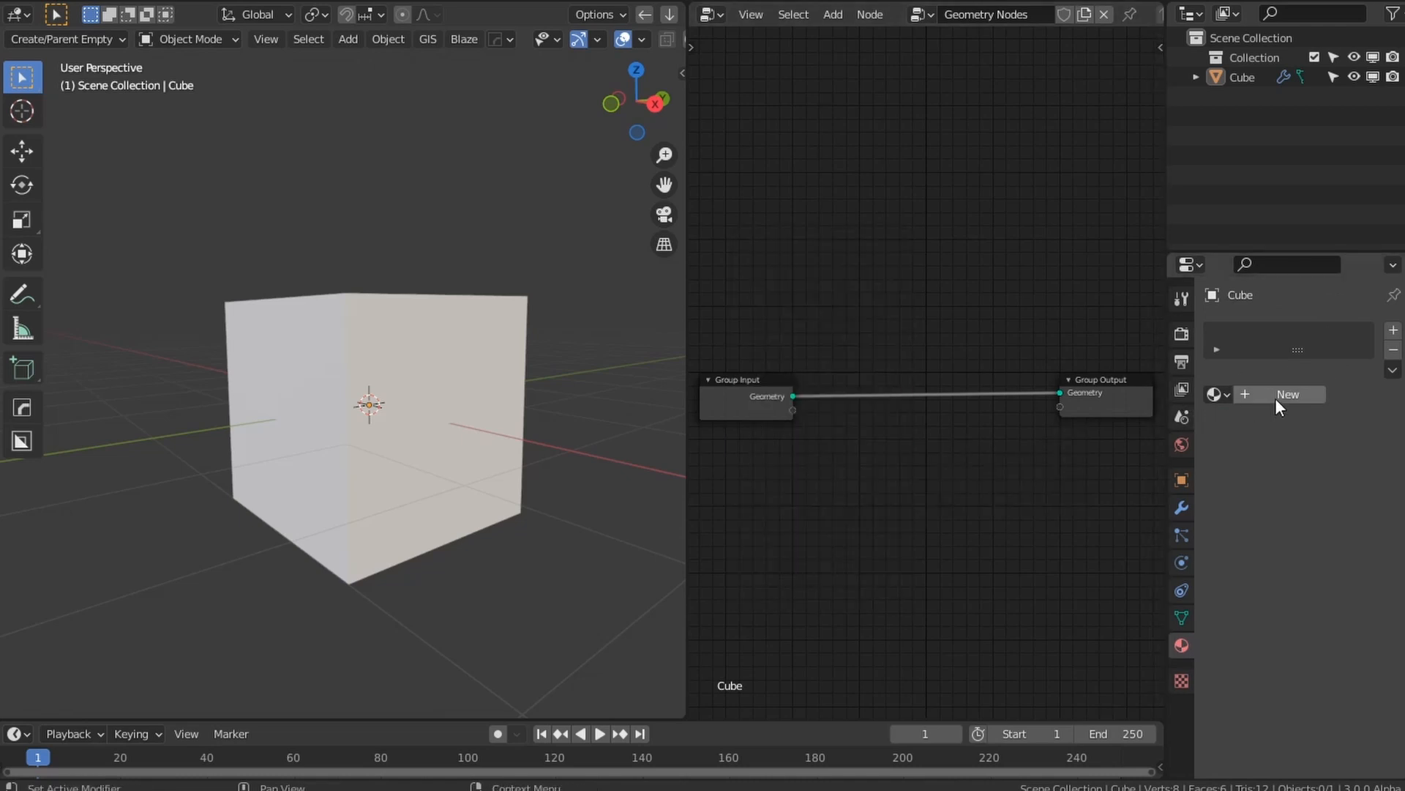
left_click(1275, 398)
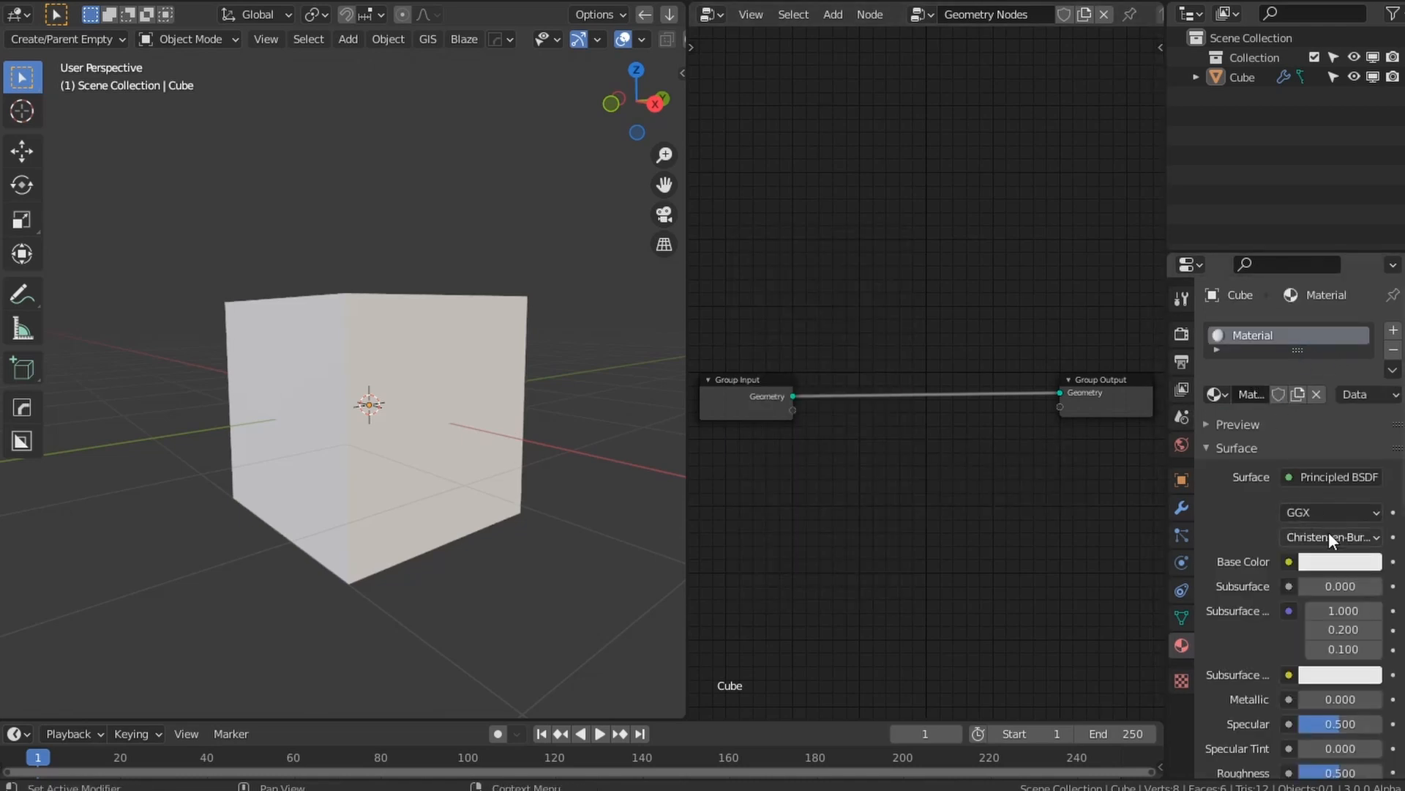
left_click(1333, 560)
left_click(1318, 562)
left_click(1286, 423)
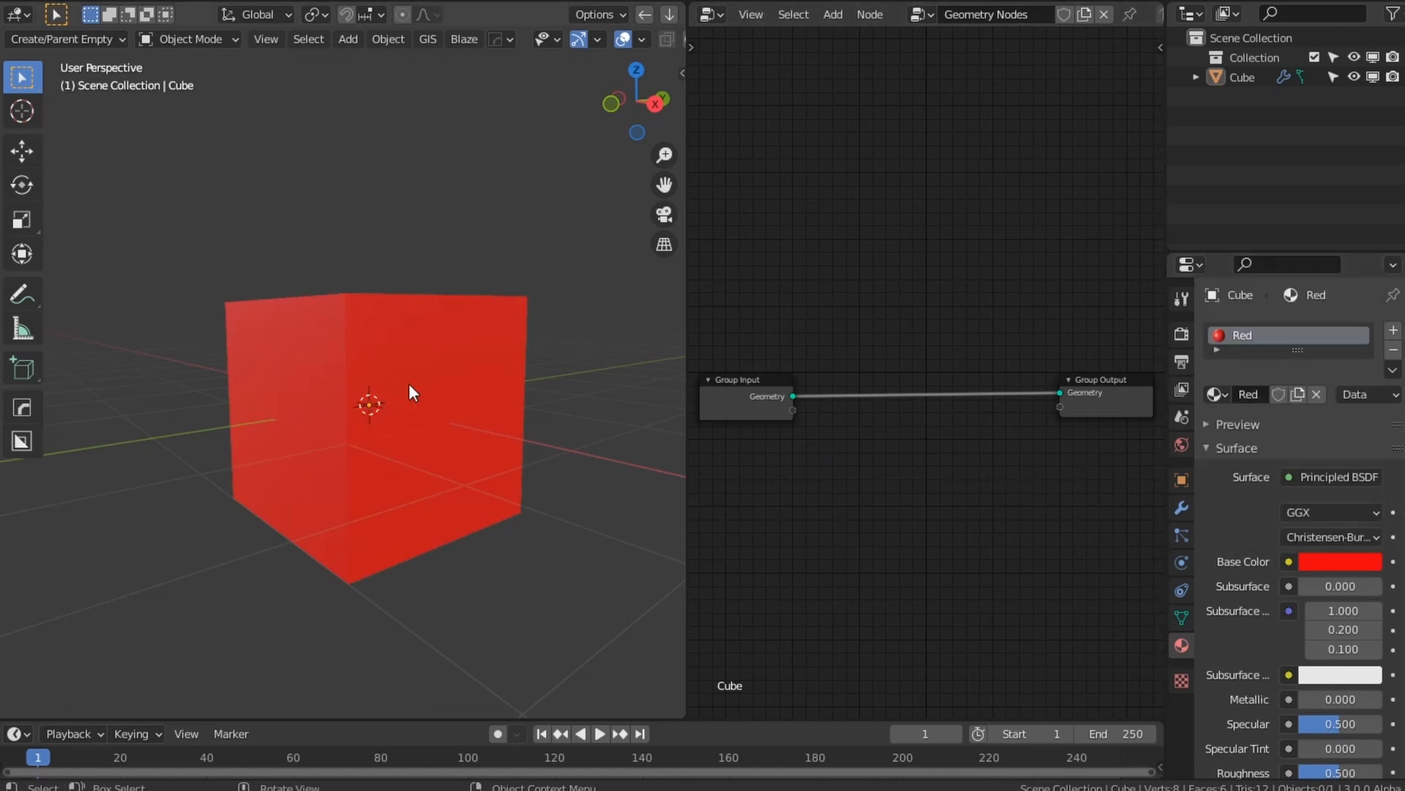
middle_click_drag(410, 386, 476, 413)
key("shift+a")
mouse_move(860, 415)
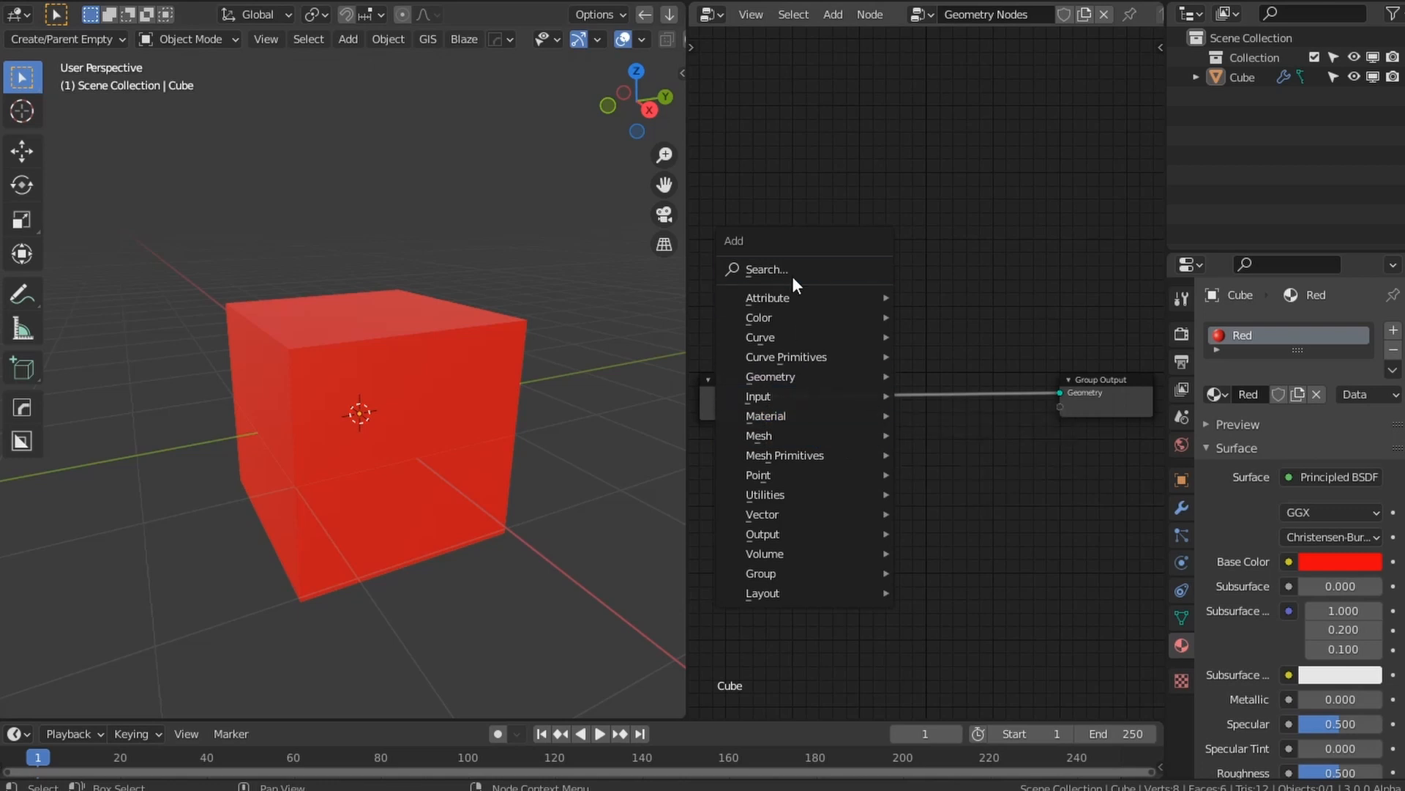
key("Escape")
Step: Insert a Material Assign node on the link between the Group Input and Group Output nodes
key("shift+a")
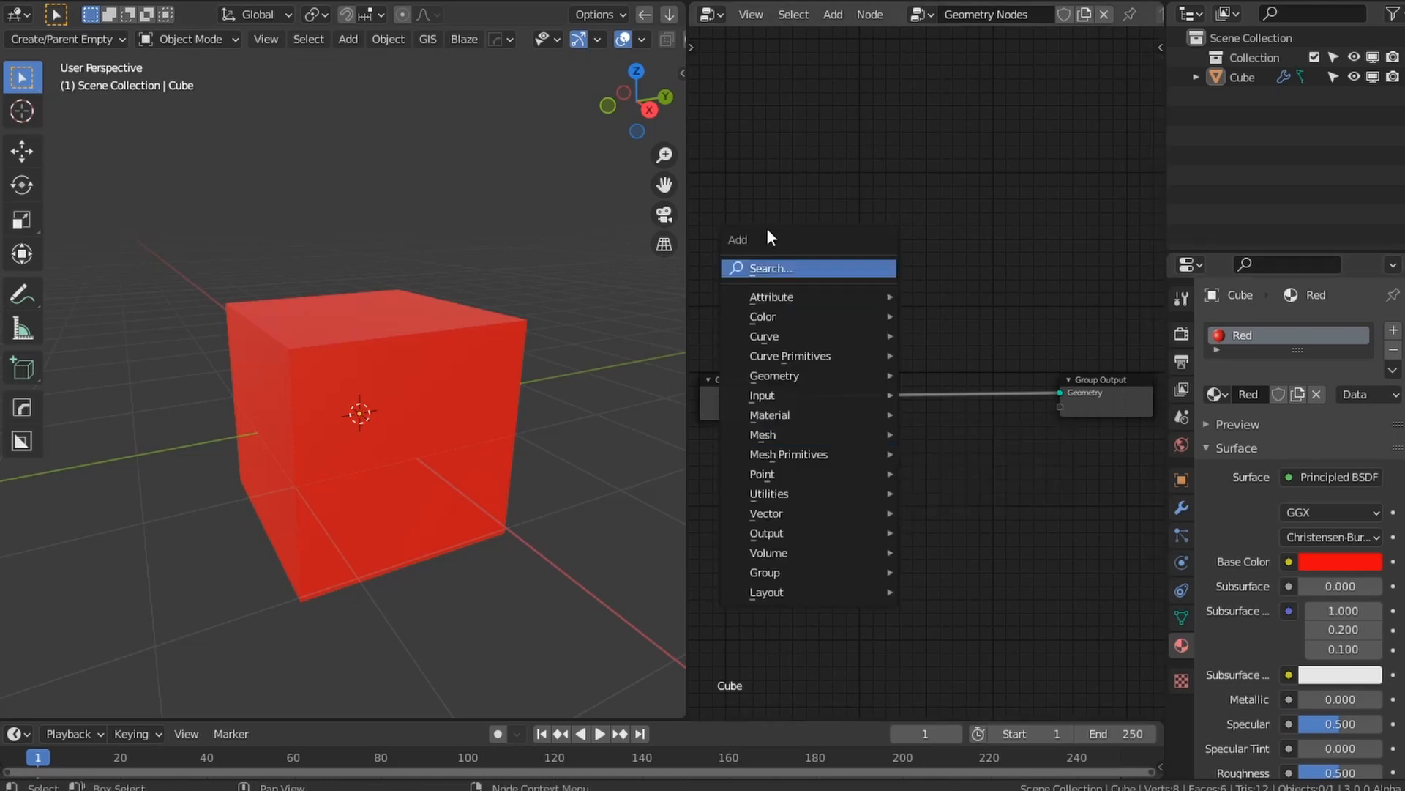
mouse_move(789, 419)
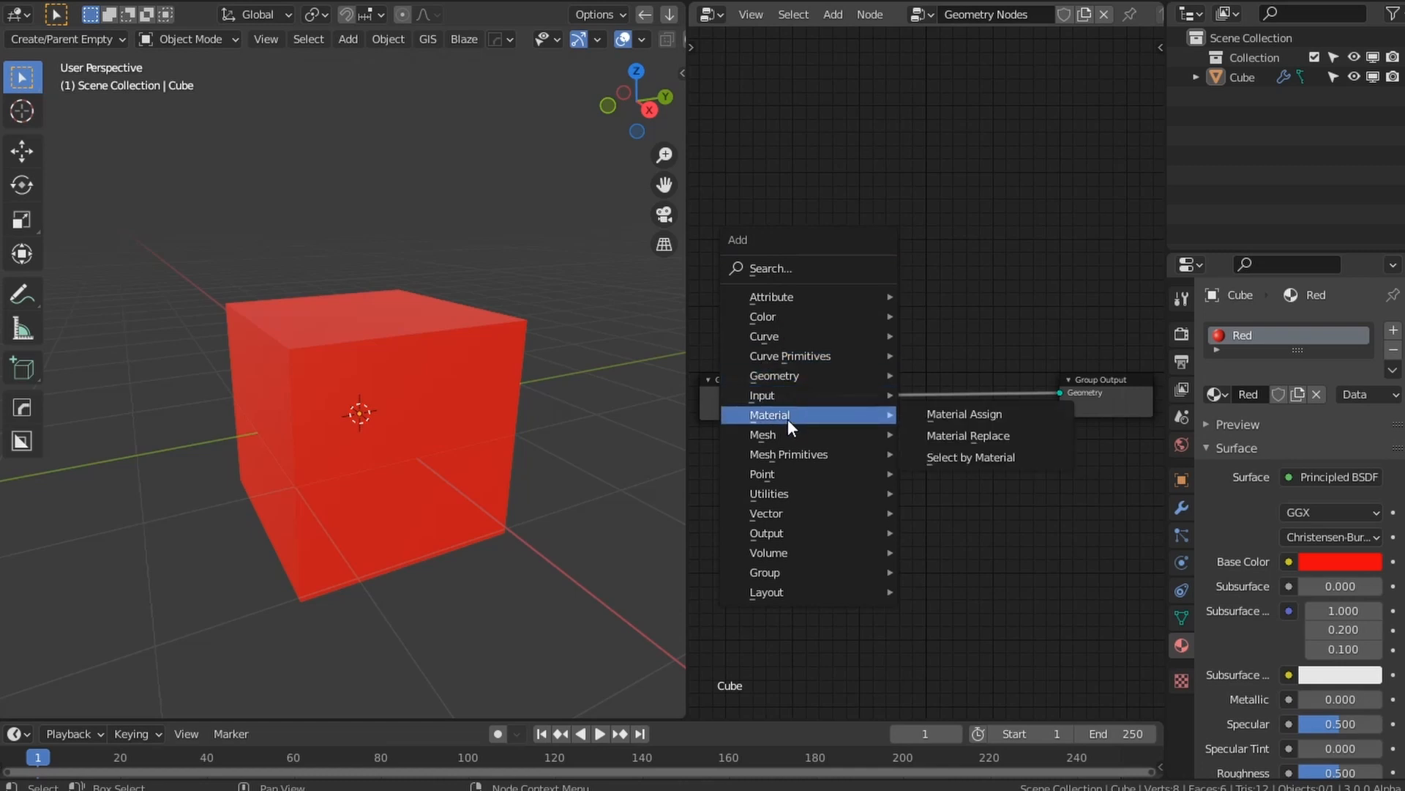
left_click(946, 415)
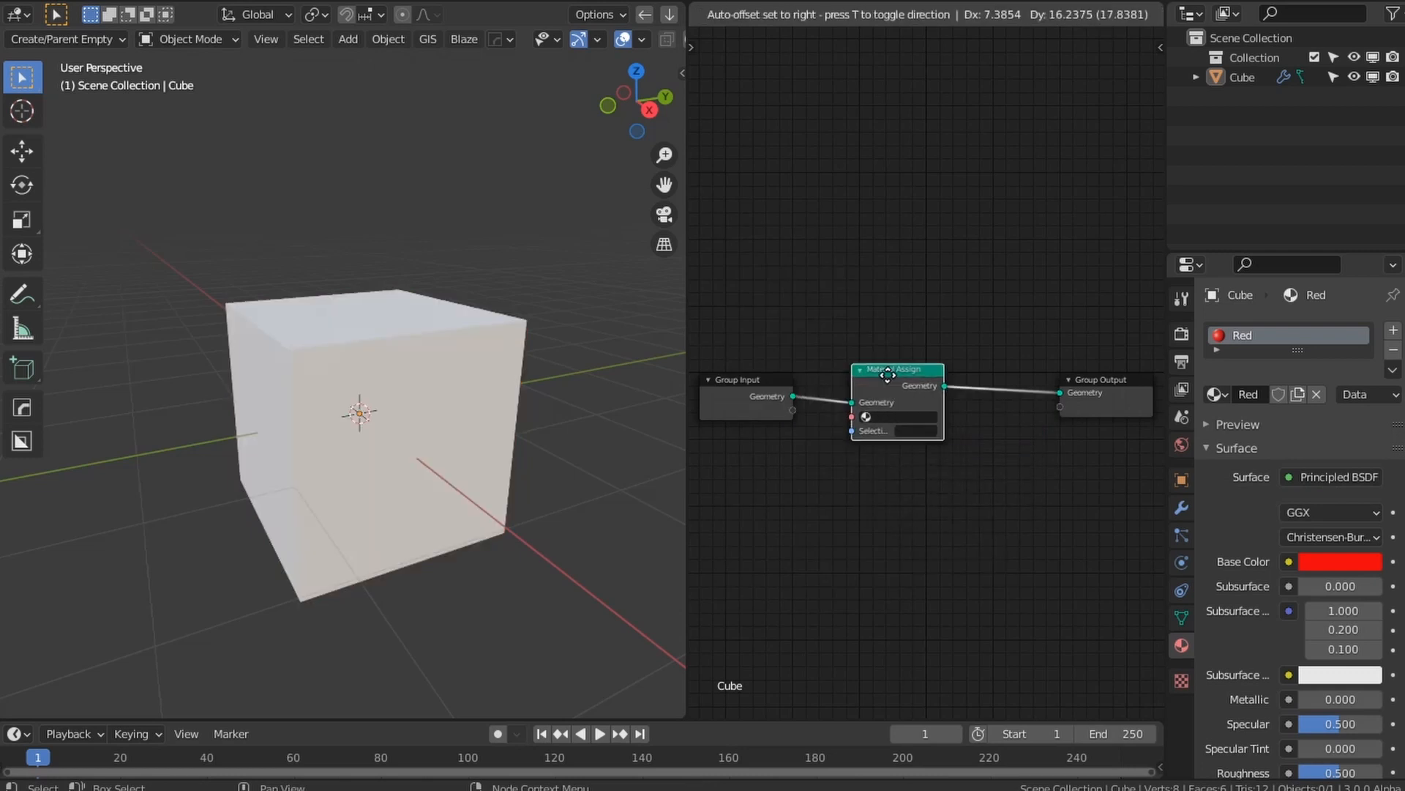
left_click(894, 368)
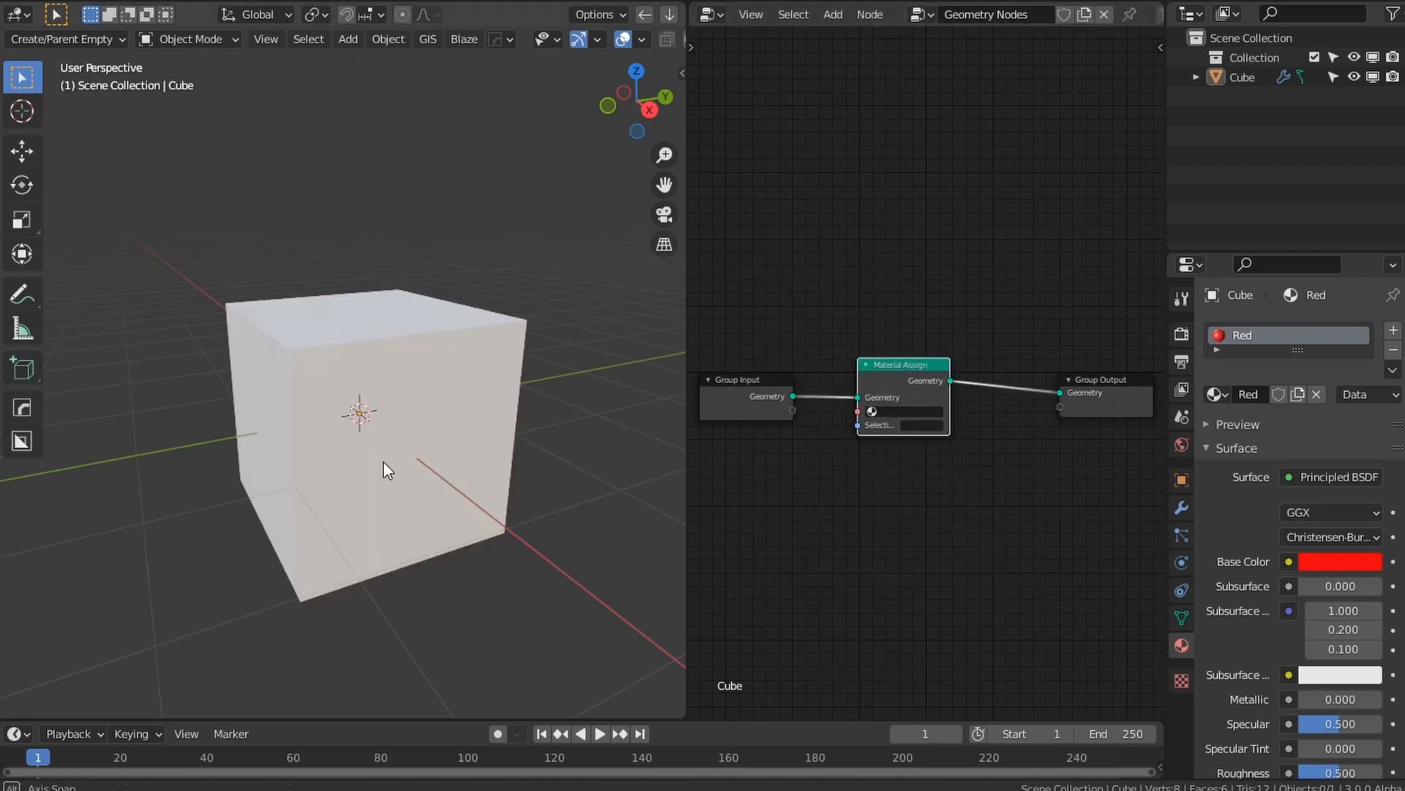
Step: Choose the Red material in the Material Assign node and clear that choice again
middle_click_drag(383, 463, 432, 456)
scroll(432, 457, "up", 3)
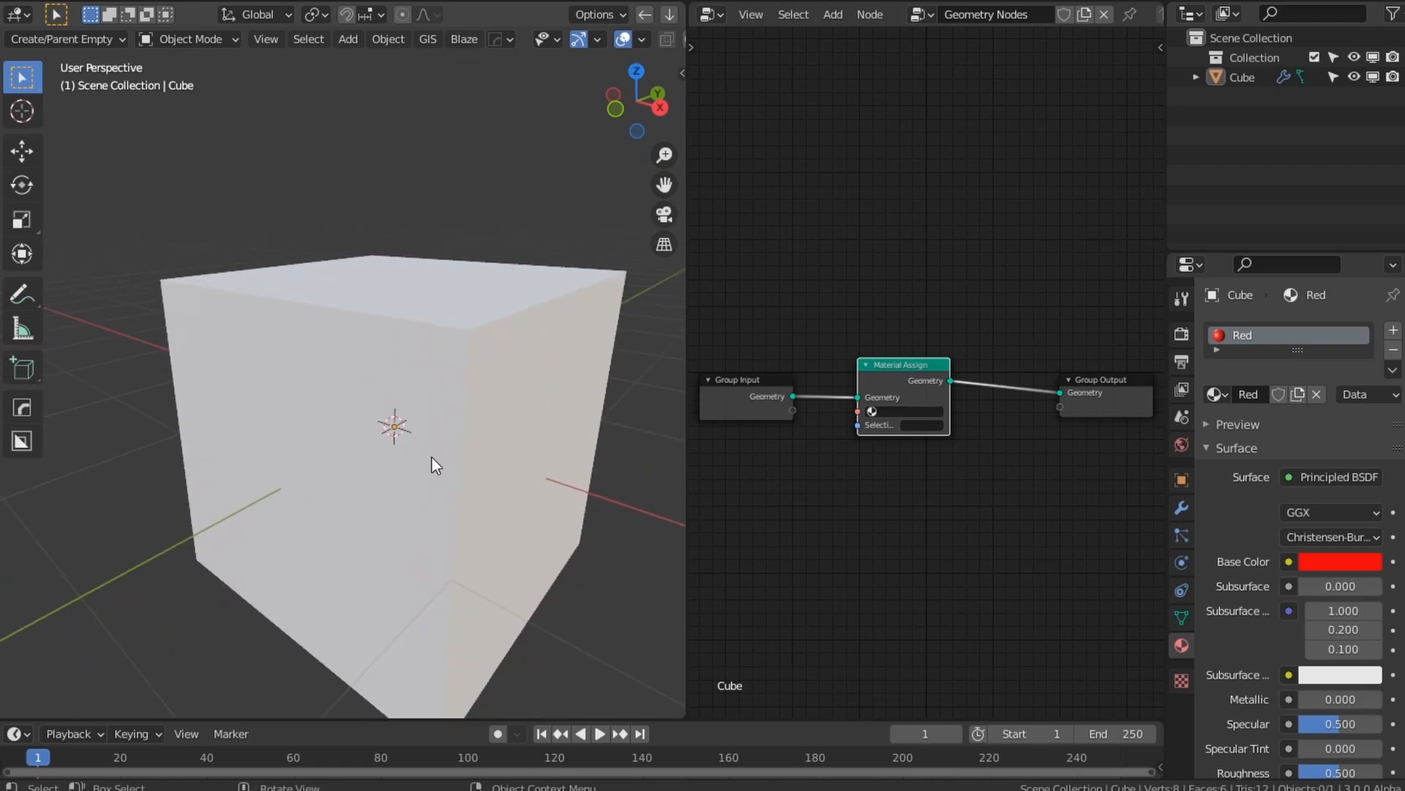
scroll(431, 459, "down", 3)
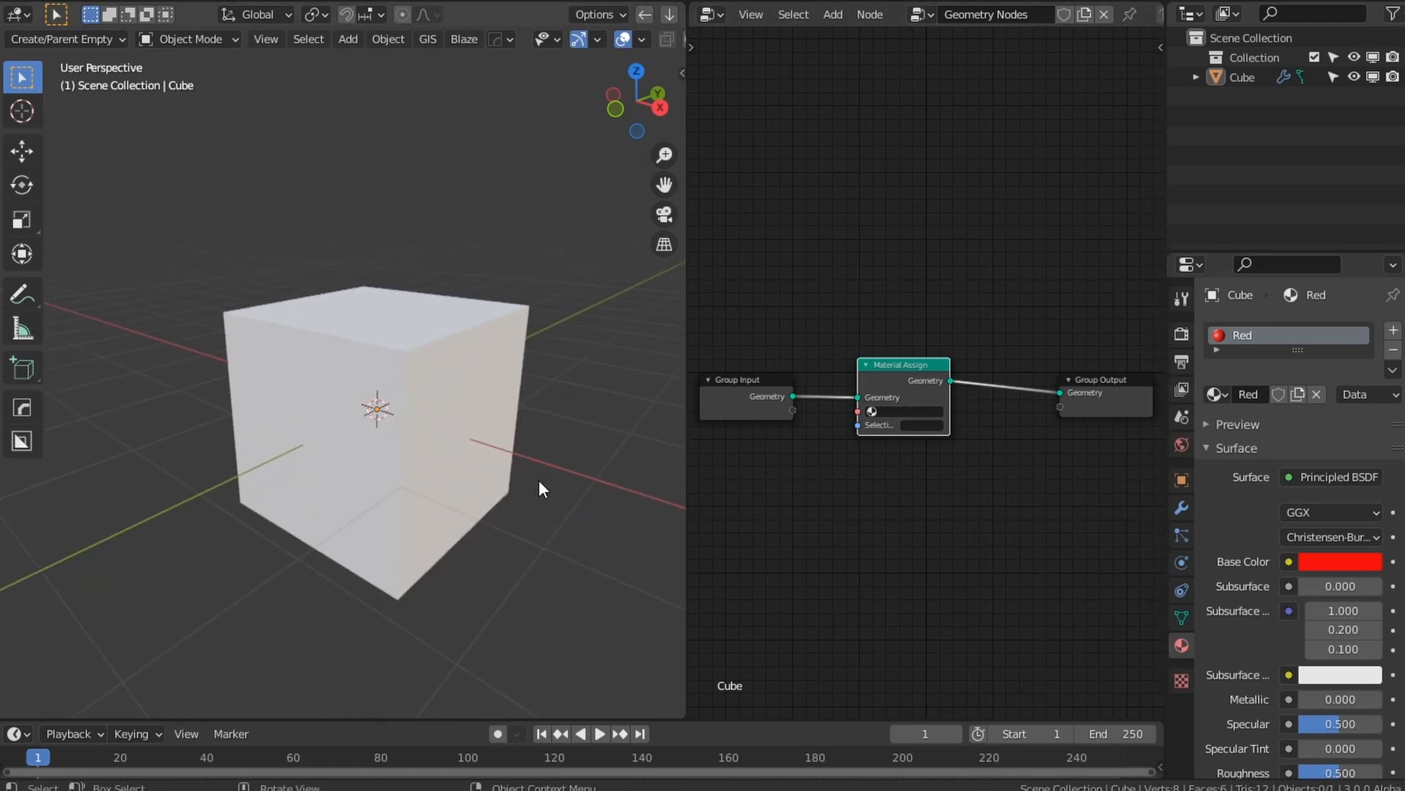
scroll(903, 458, "up", 2)
left_click(895, 432)
left_click(893, 460)
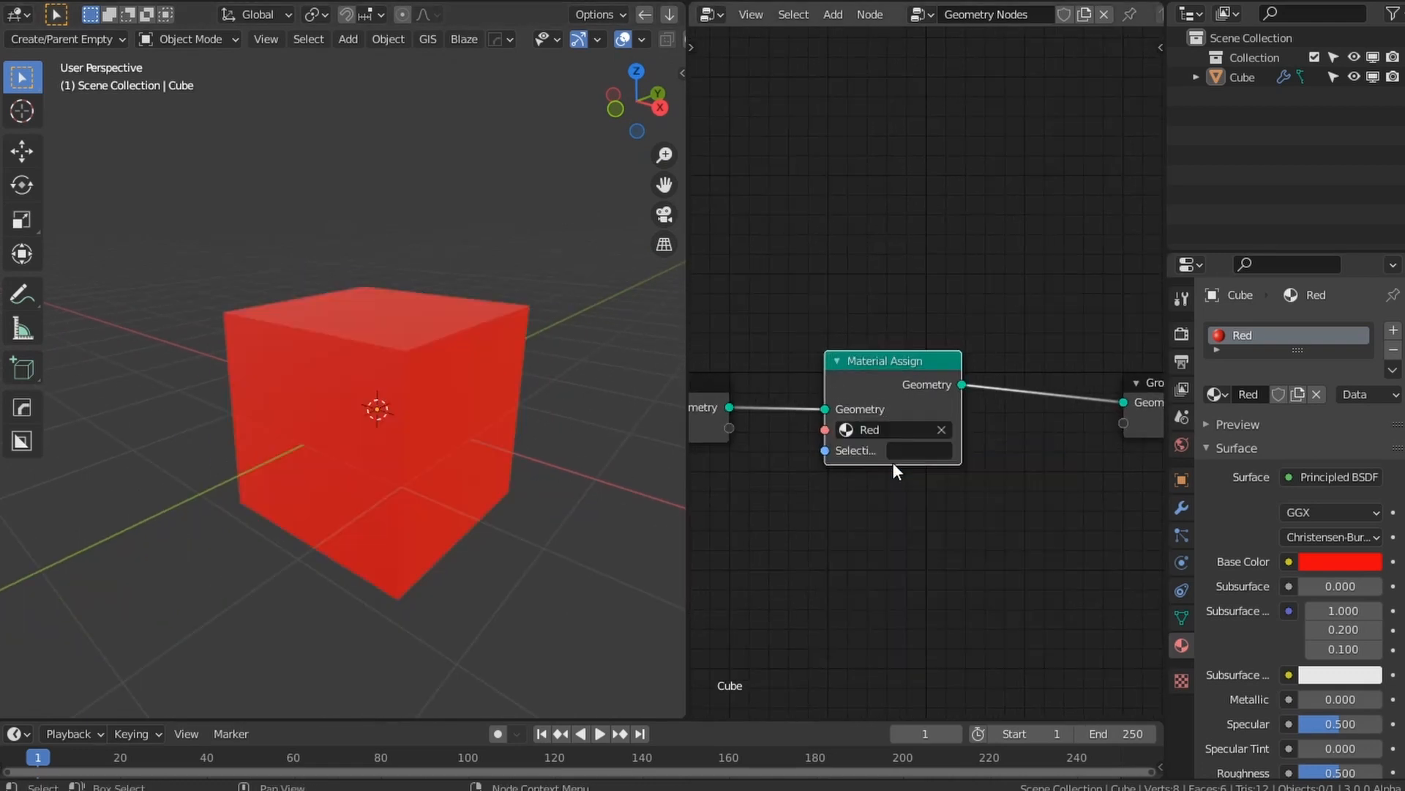
left_click(940, 430)
Step: Add a second material slot to the cube with a new material named Green and a saturated green base color
left_click(1392, 330)
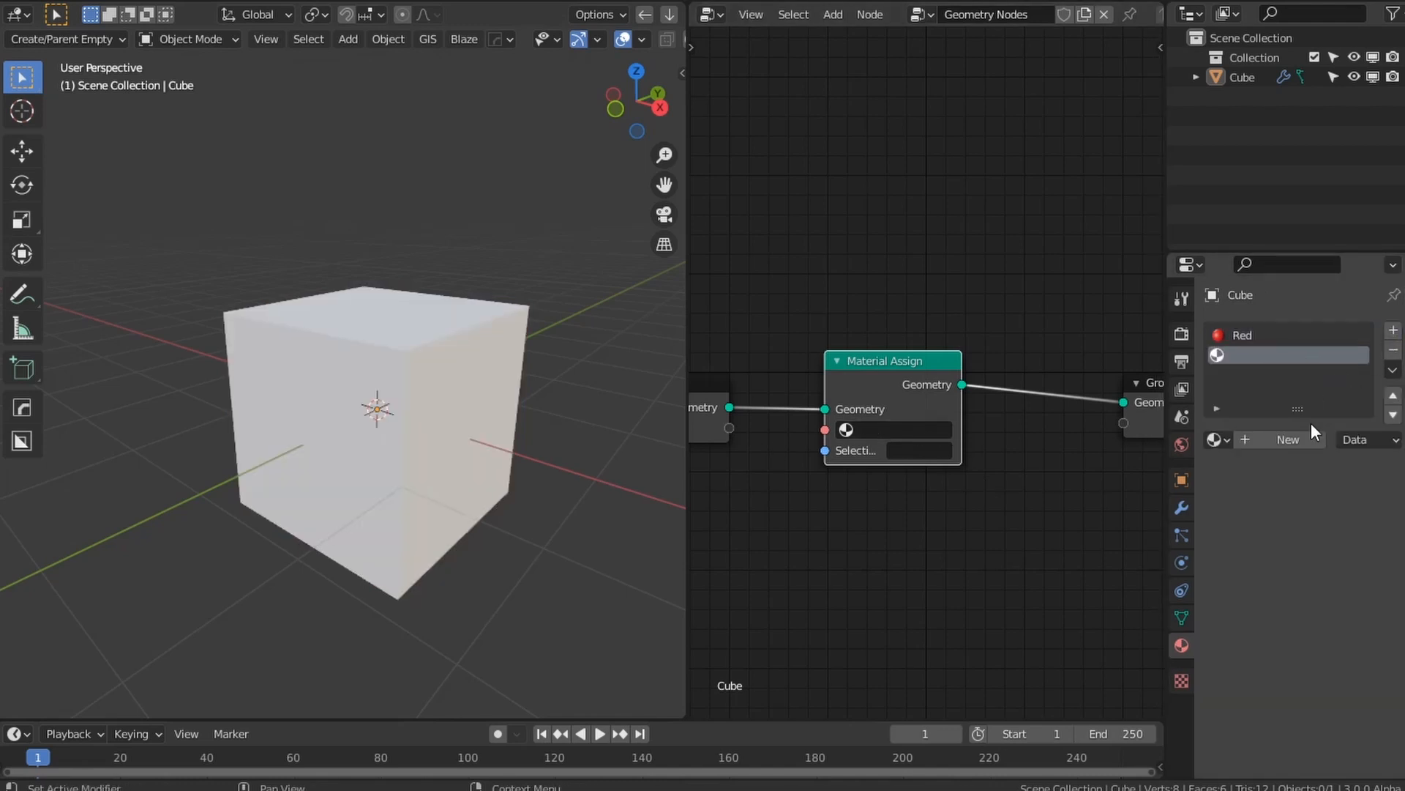
left_click(1303, 437)
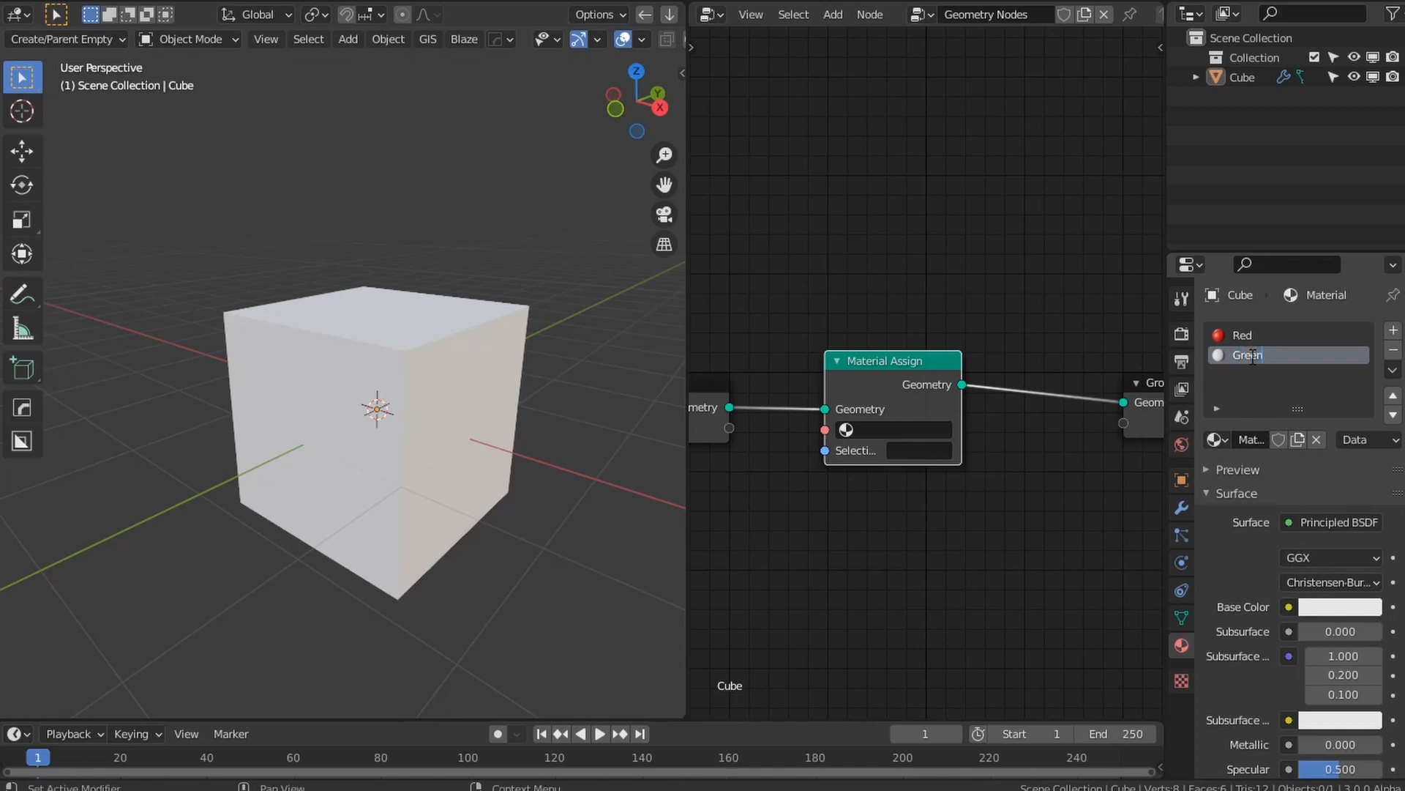
left_click(1350, 608)
left_click_drag(1261, 372, 1219, 359)
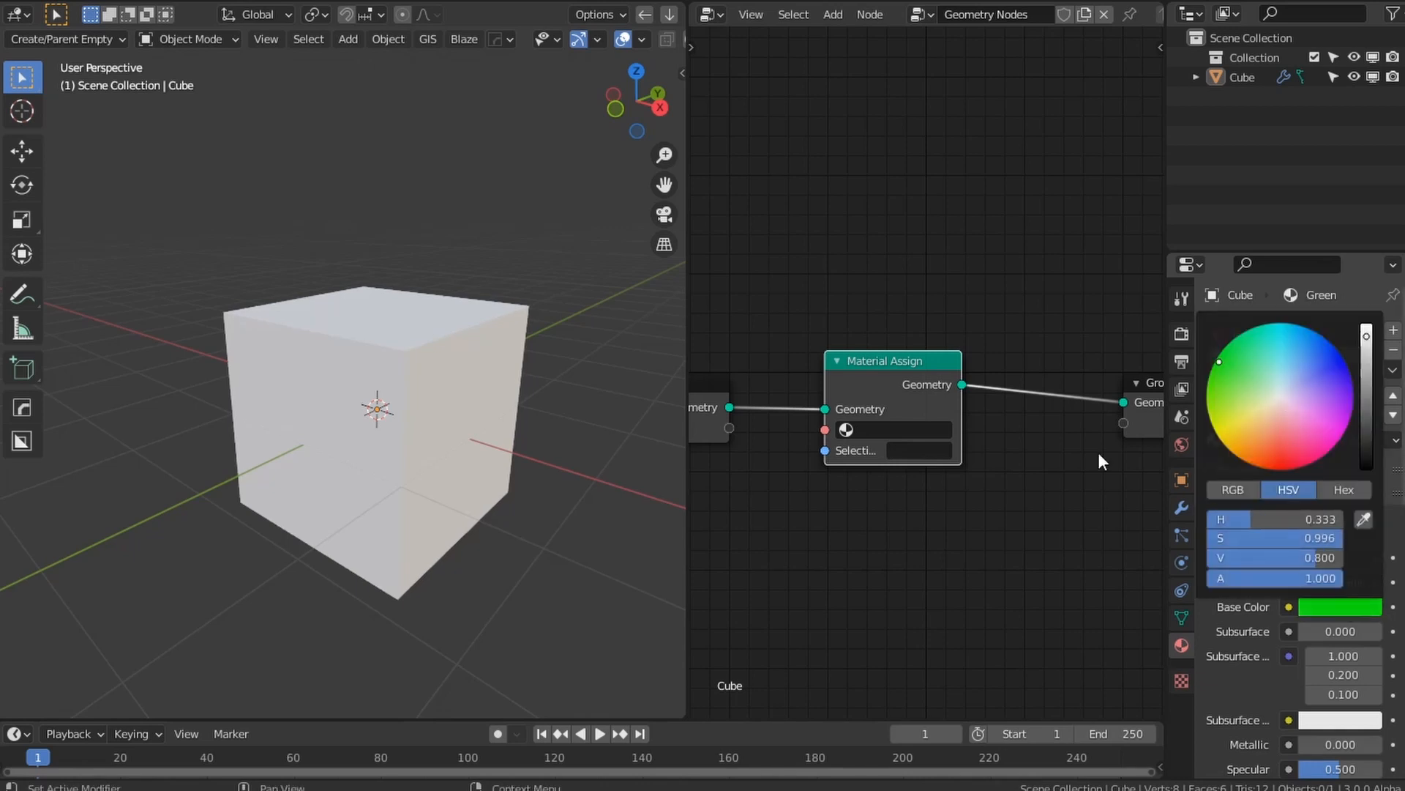
Step: Set the Material Assign node's material to Green and switch it back to Red
left_click(880, 459)
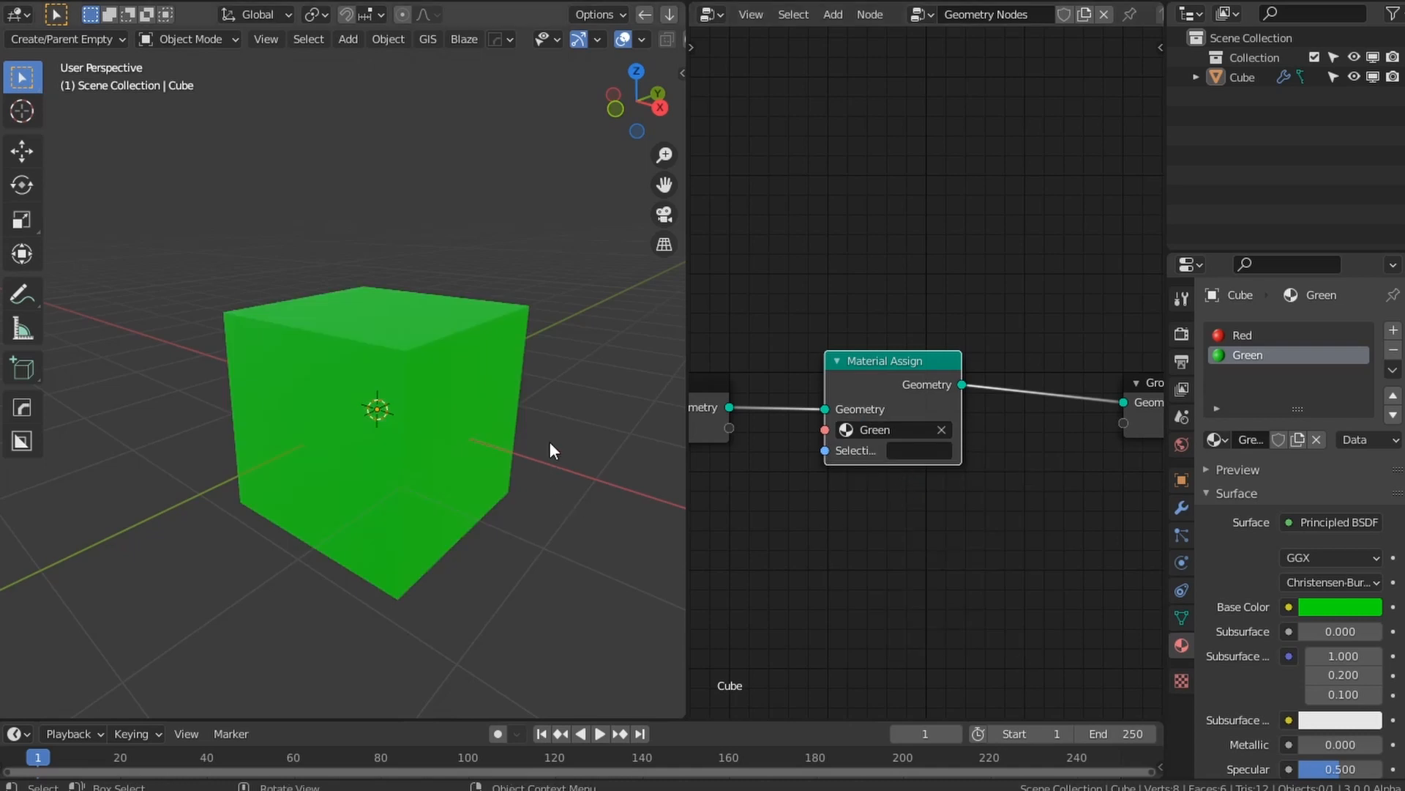
middle_click_drag(357, 458, 395, 520)
left_click(849, 430)
left_click(878, 480)
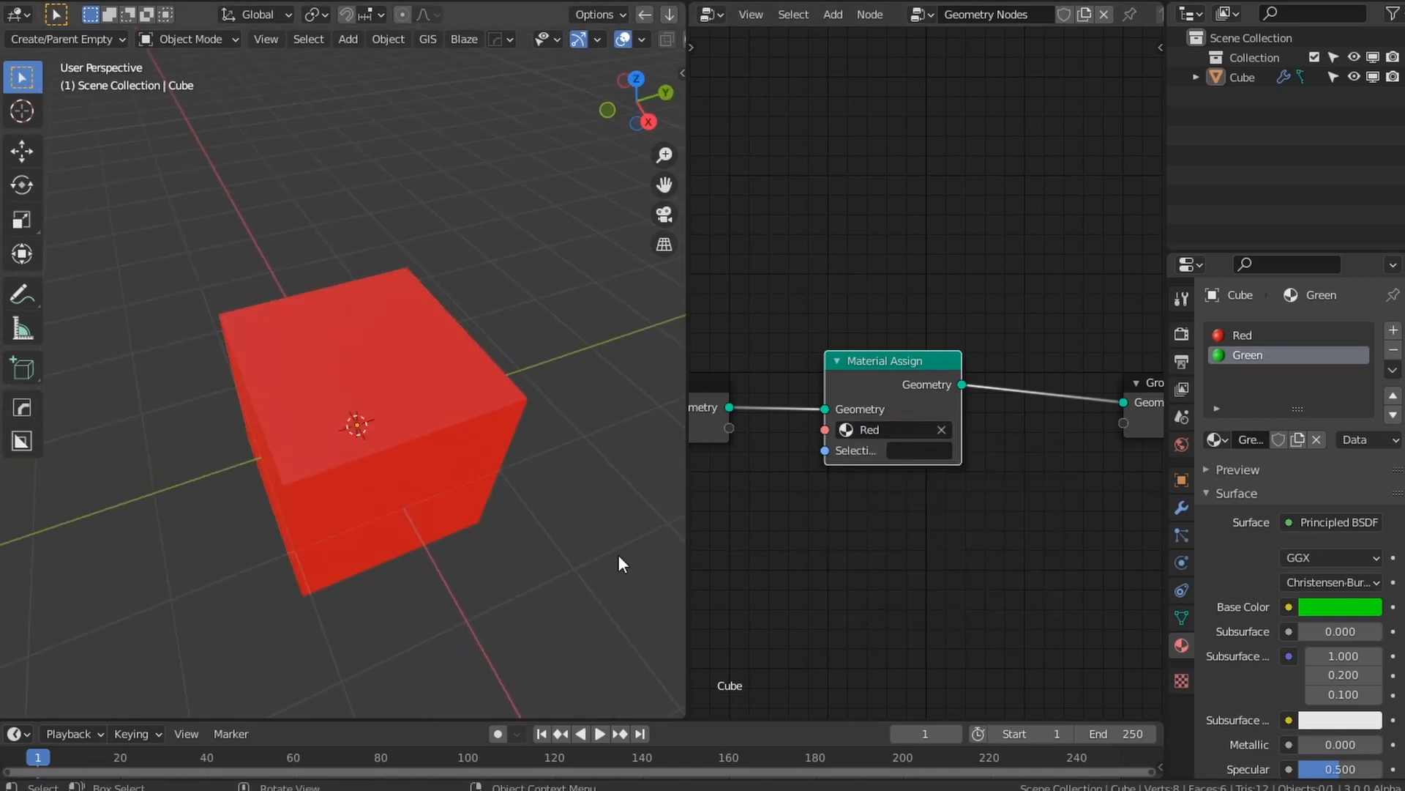
Step: Add a UV Sphere mesh primitive node above the Group Input node
scroll(857, 511, "down", 3)
key("shift+a")
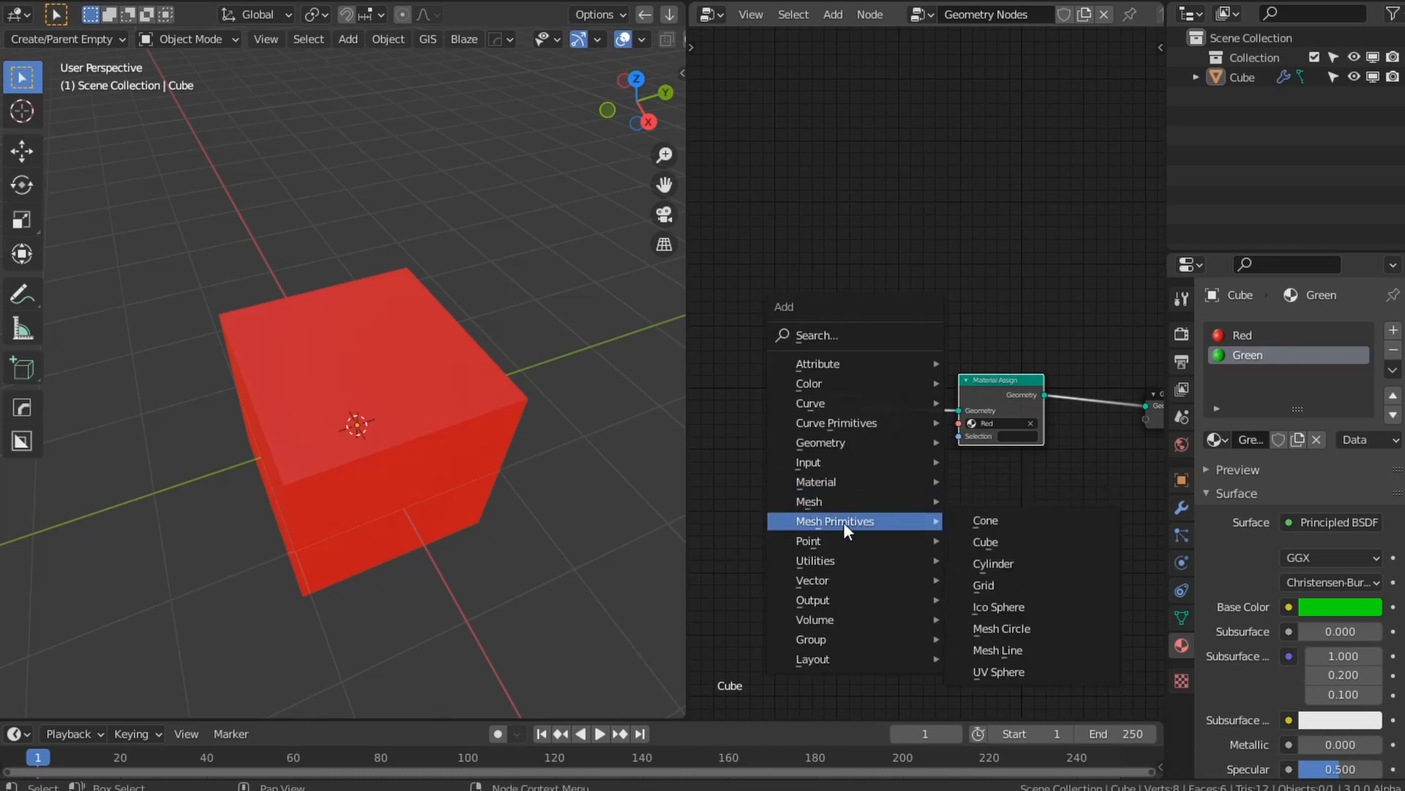
mouse_move(845, 518)
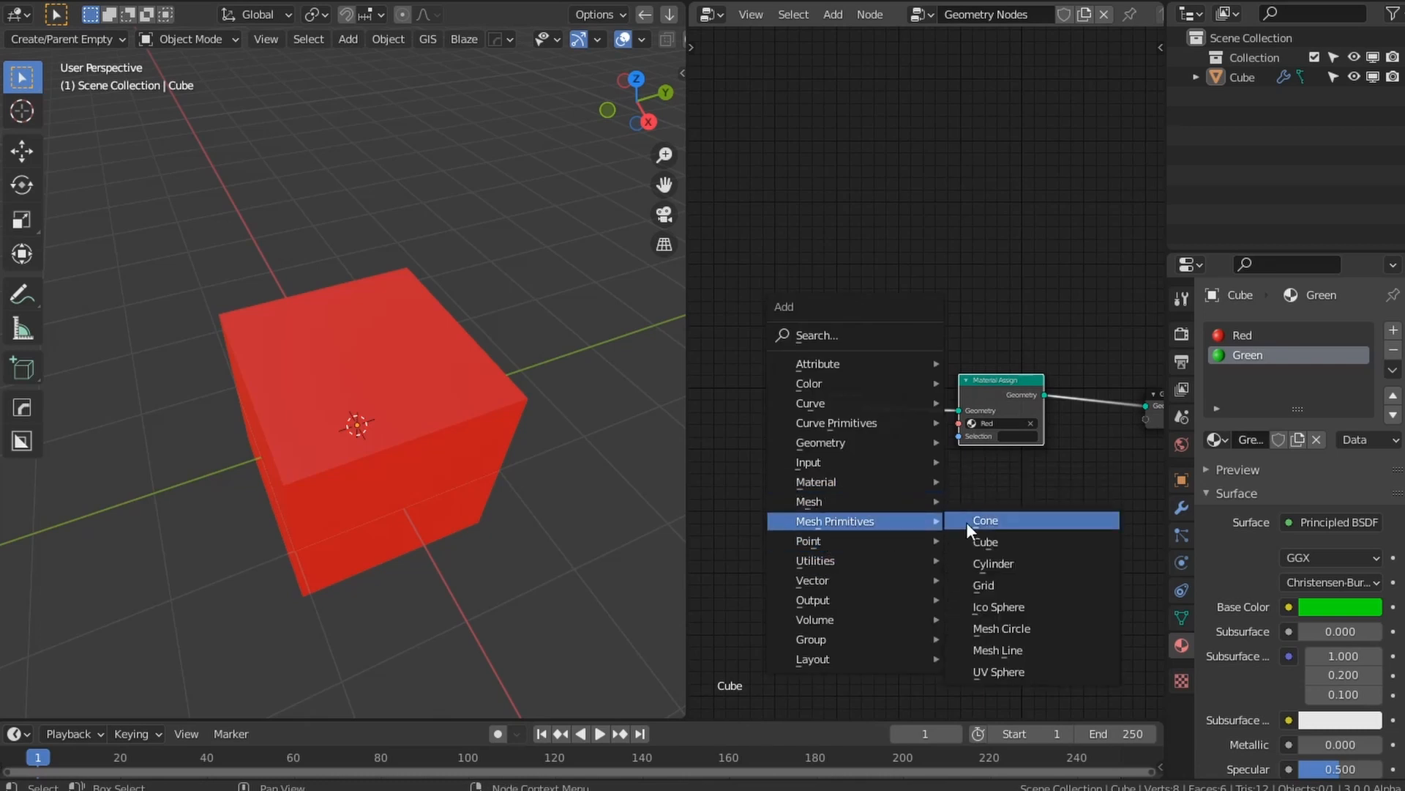
left_click(1018, 670)
left_click(815, 284)
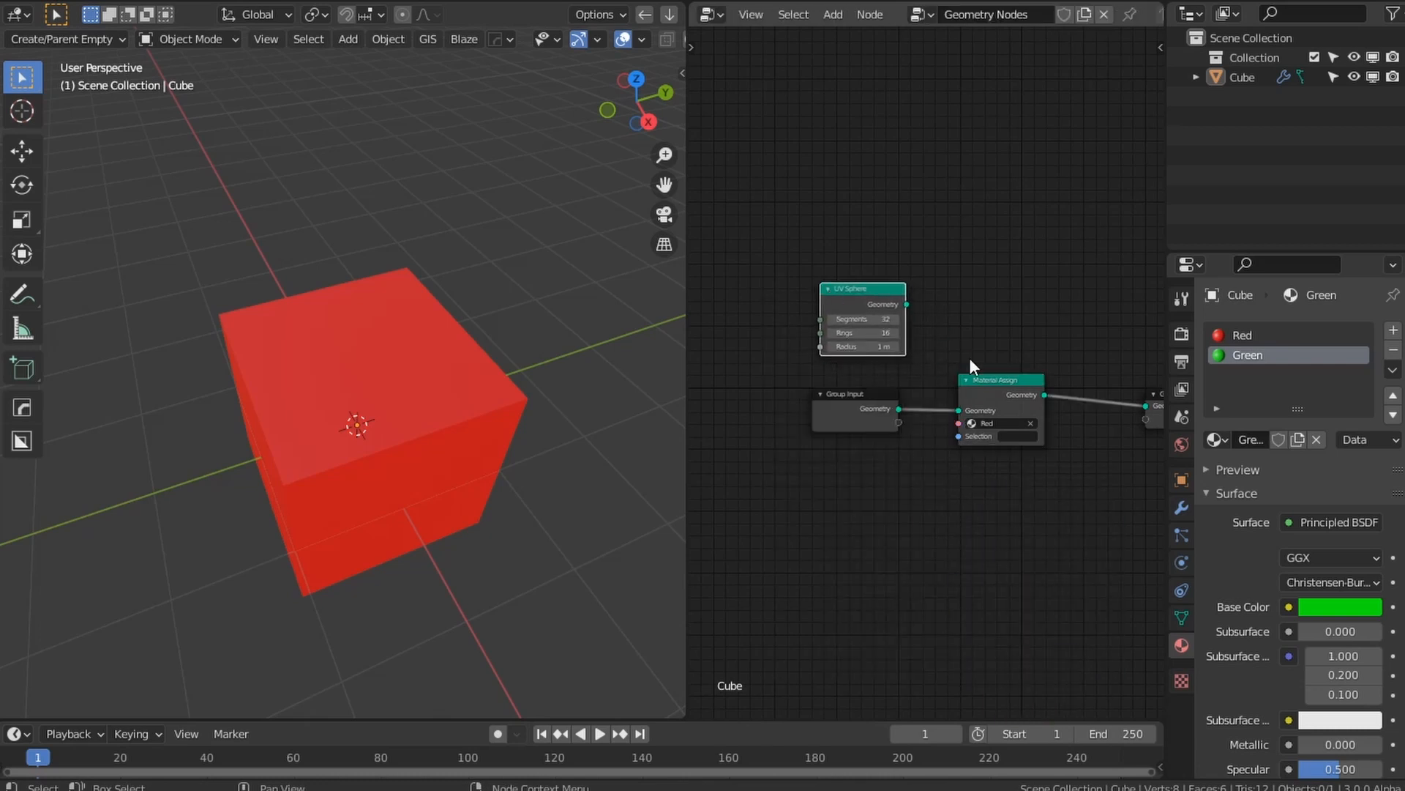
Step: Try joining the UV Sphere and Material Assign outputs with a Join Geometry node, and delete that node again
middle_click_drag(1004, 319, 943, 339)
right_click_drag(802, 313, 941, 393, "alt")
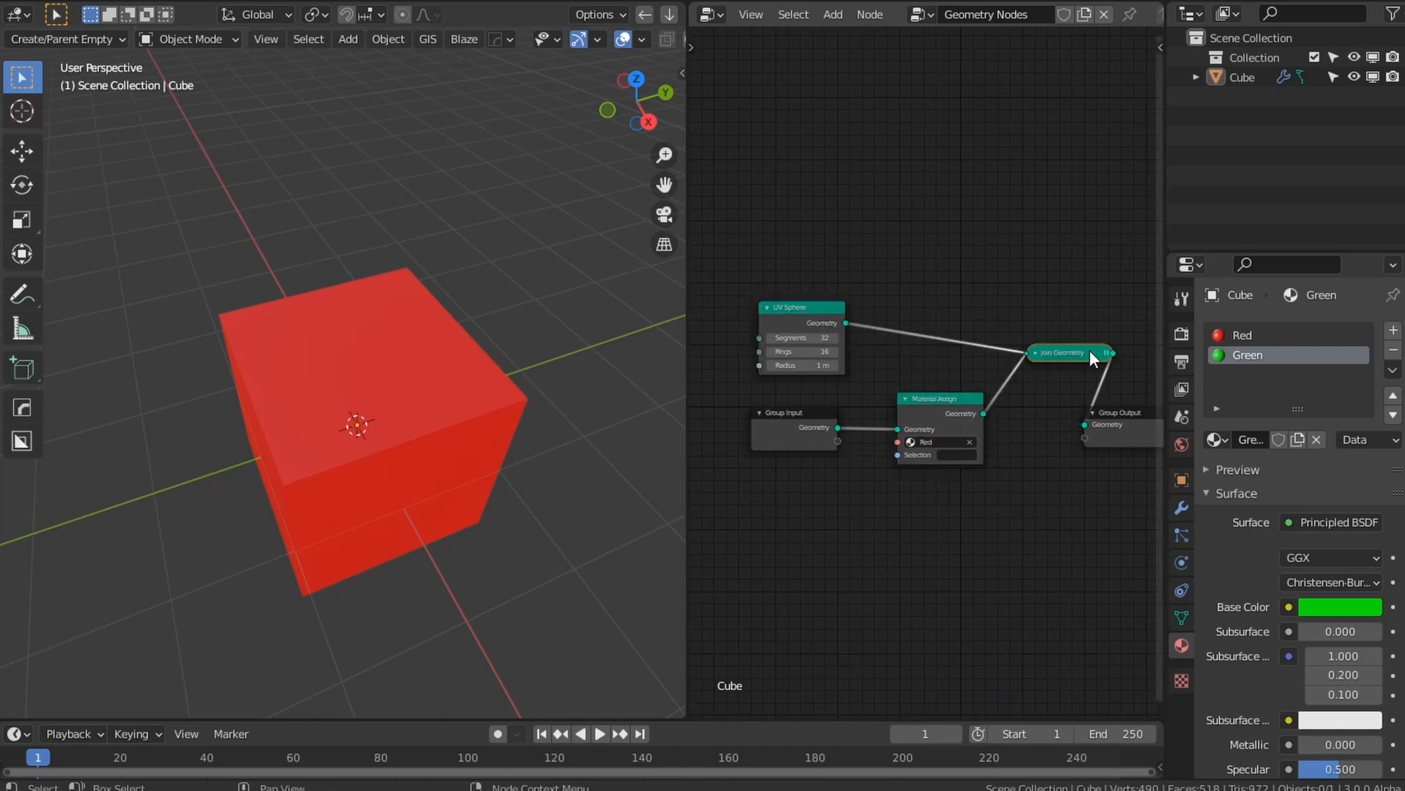
left_click_drag(943, 403, 946, 439)
left_click_drag(1117, 437, 1146, 456)
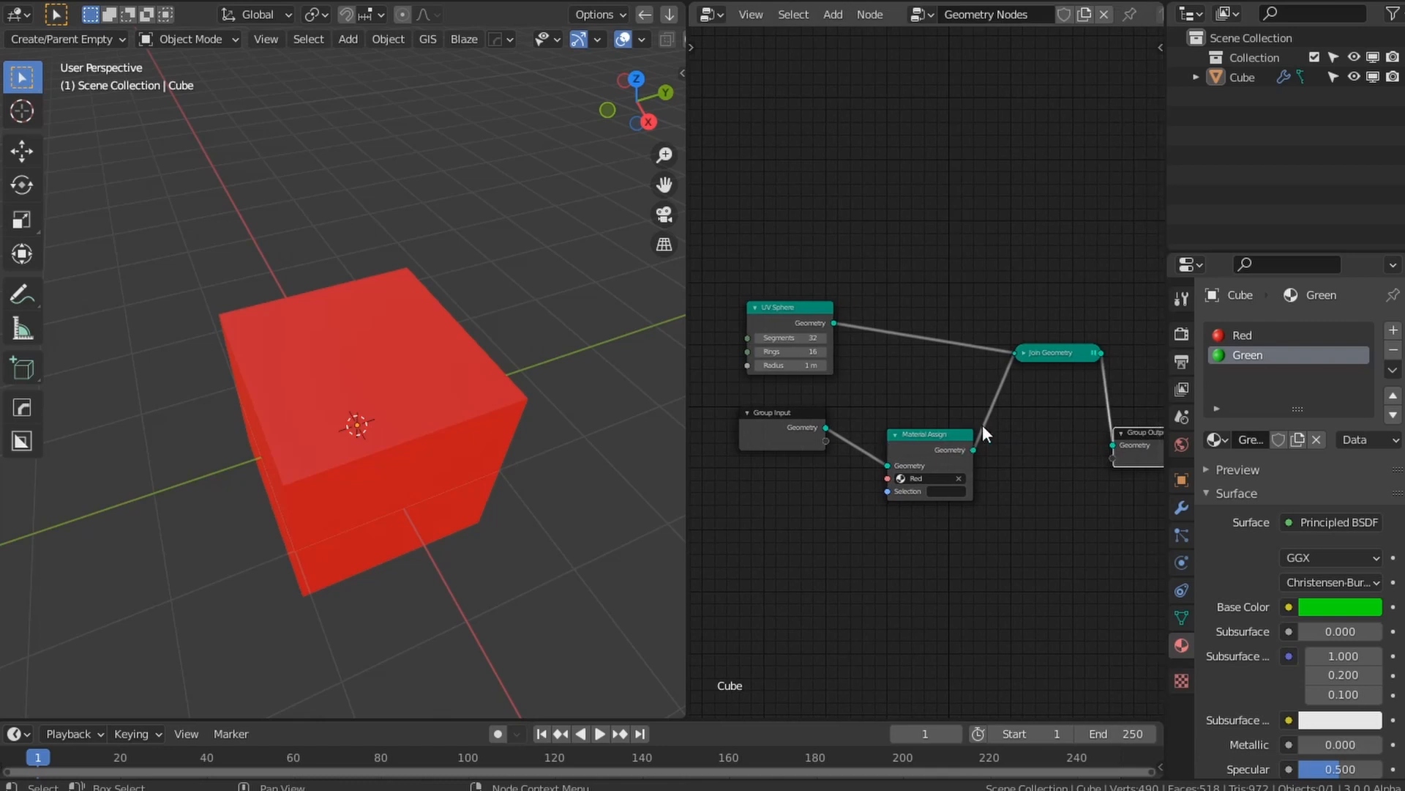
left_click_drag(934, 459, 1113, 445)
left_click(1040, 352)
key("x")
Step: Merge the UV Sphere and Material Assign outputs through a Join Geometry node and reposition the joined nodes
left_click_drag(952, 426, 1044, 433)
right_click_drag(830, 323, 959, 437, "ctrl+shift")
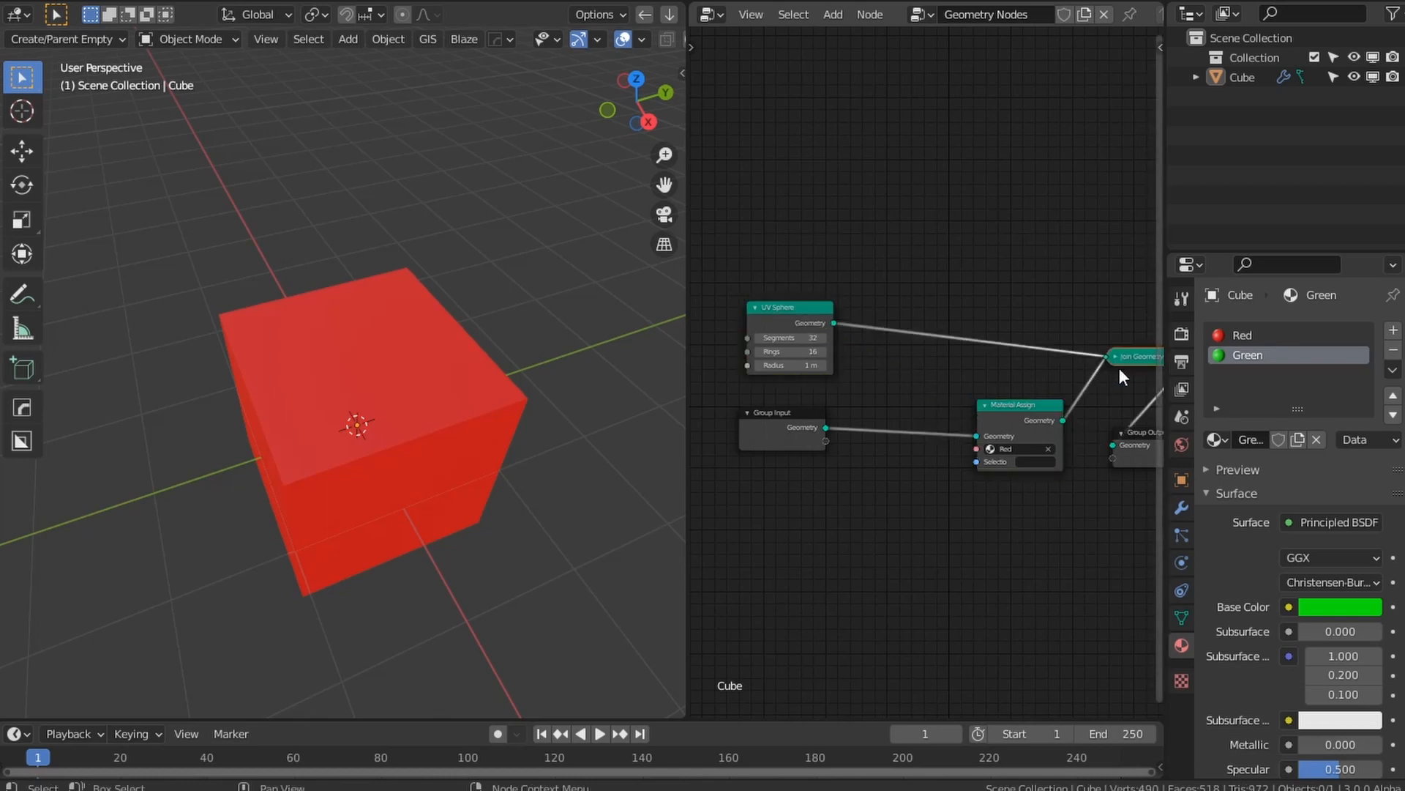
left_click_drag(1122, 363, 1055, 339)
left_click_drag(1011, 412, 930, 401)
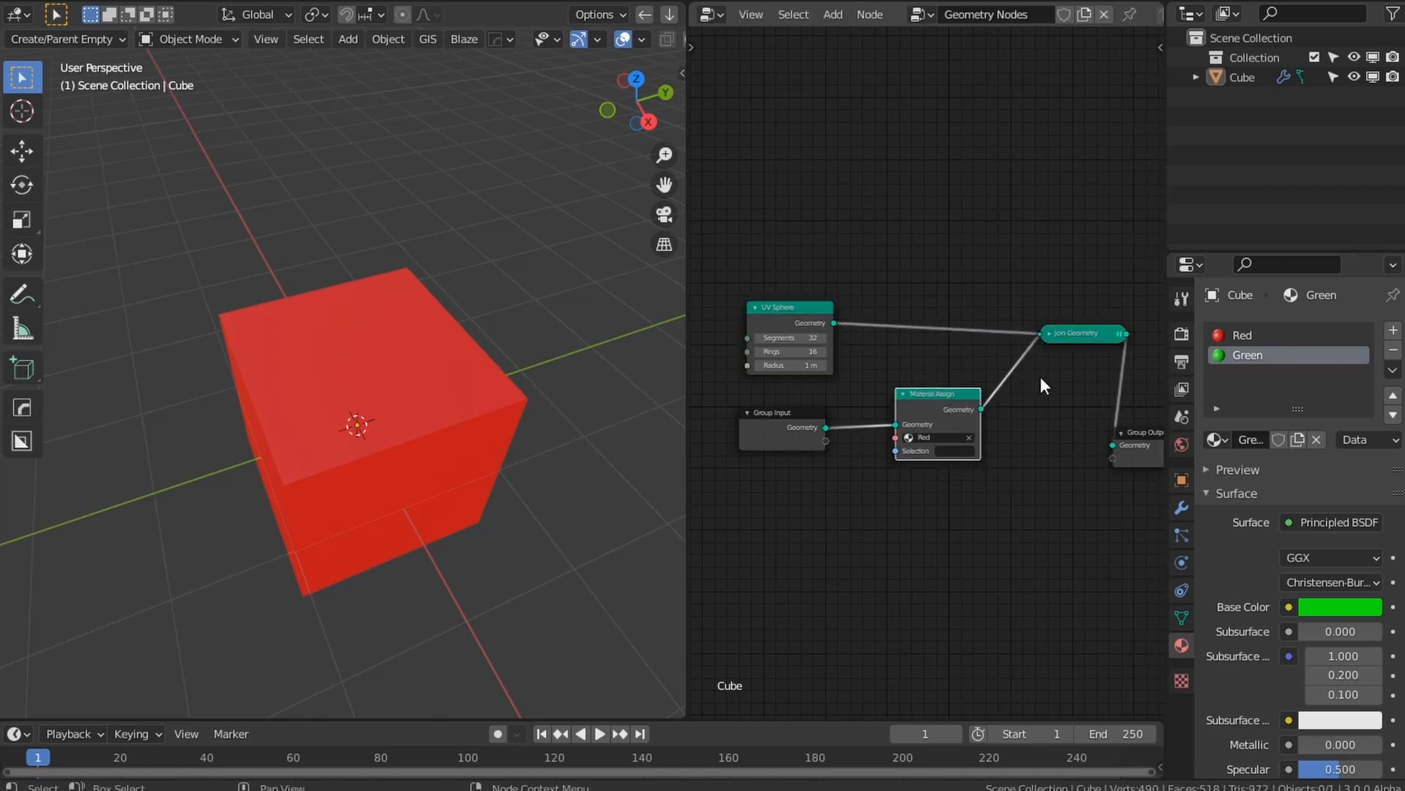
Step: Move the Group Output node clear of the Join Geometry node and expand the collapsed Join Geometry node
middle_click_drag(1128, 388, 1009, 397)
left_click_drag(1026, 440, 1136, 374)
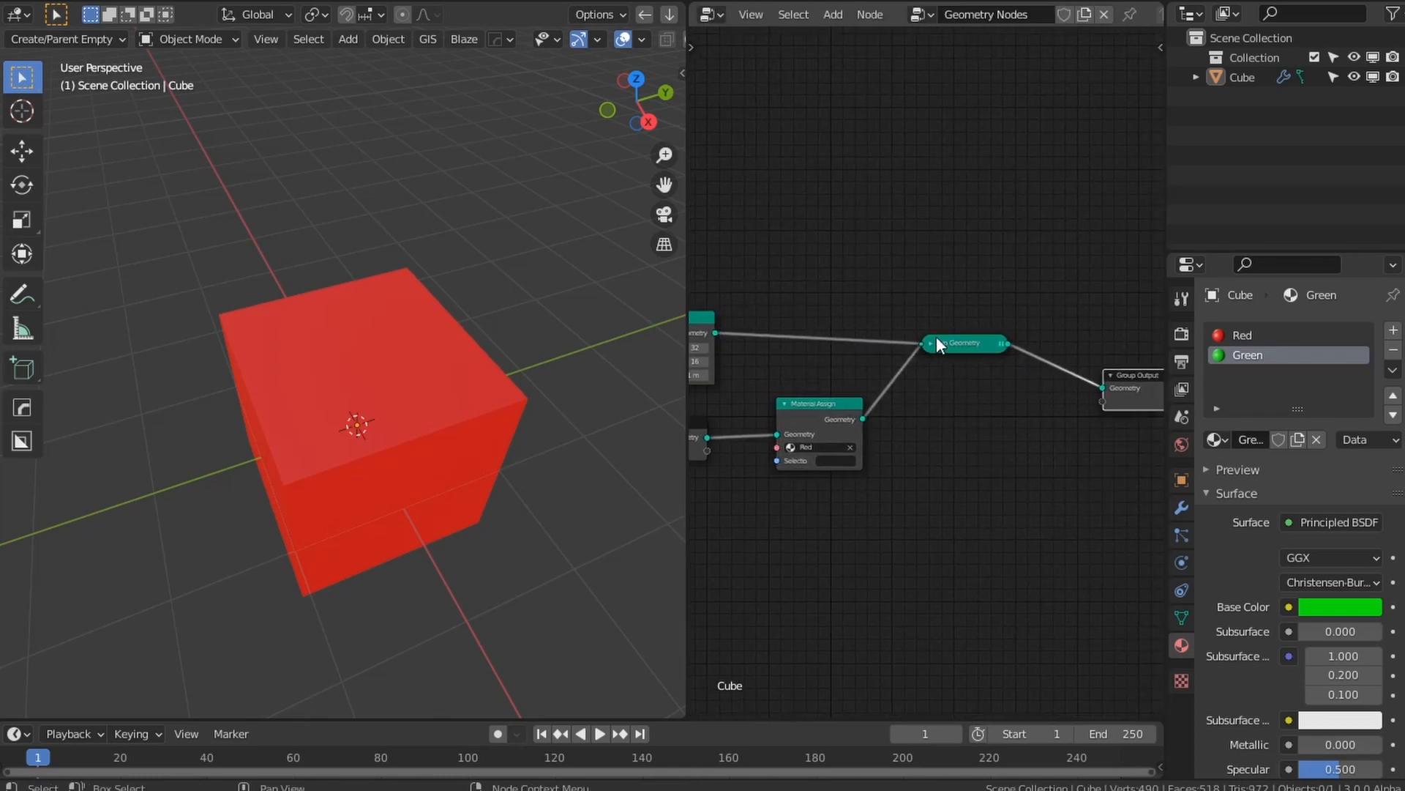
left_click(930, 342)
left_click(933, 348)
middle_click_drag(882, 374, 988, 393)
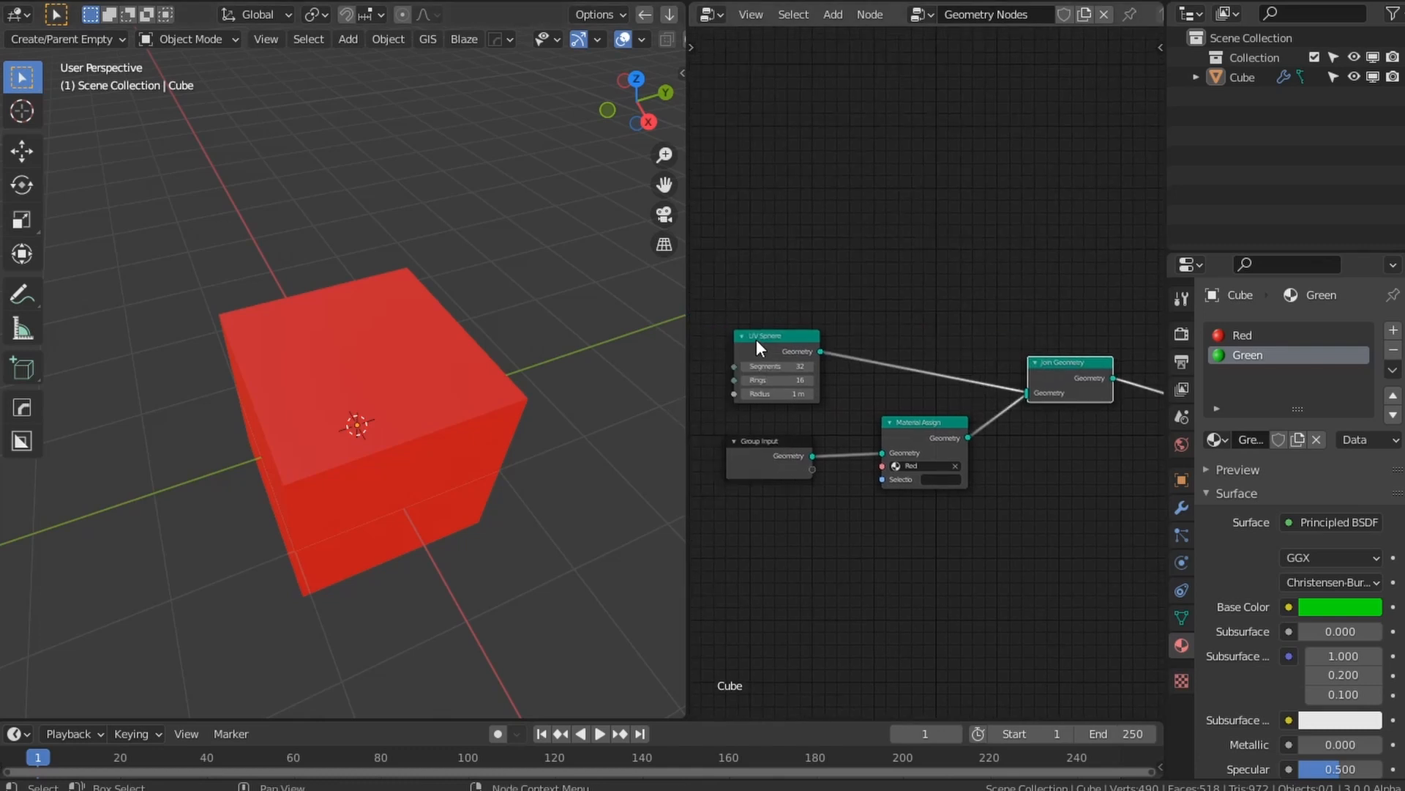
Step: Insert a Transform node between the UV Sphere and Join Geometry nodes and set its Z translation to 2.2 m
left_click_drag(757, 339, 746, 311)
key("shift+a")
left_click(776, 73)
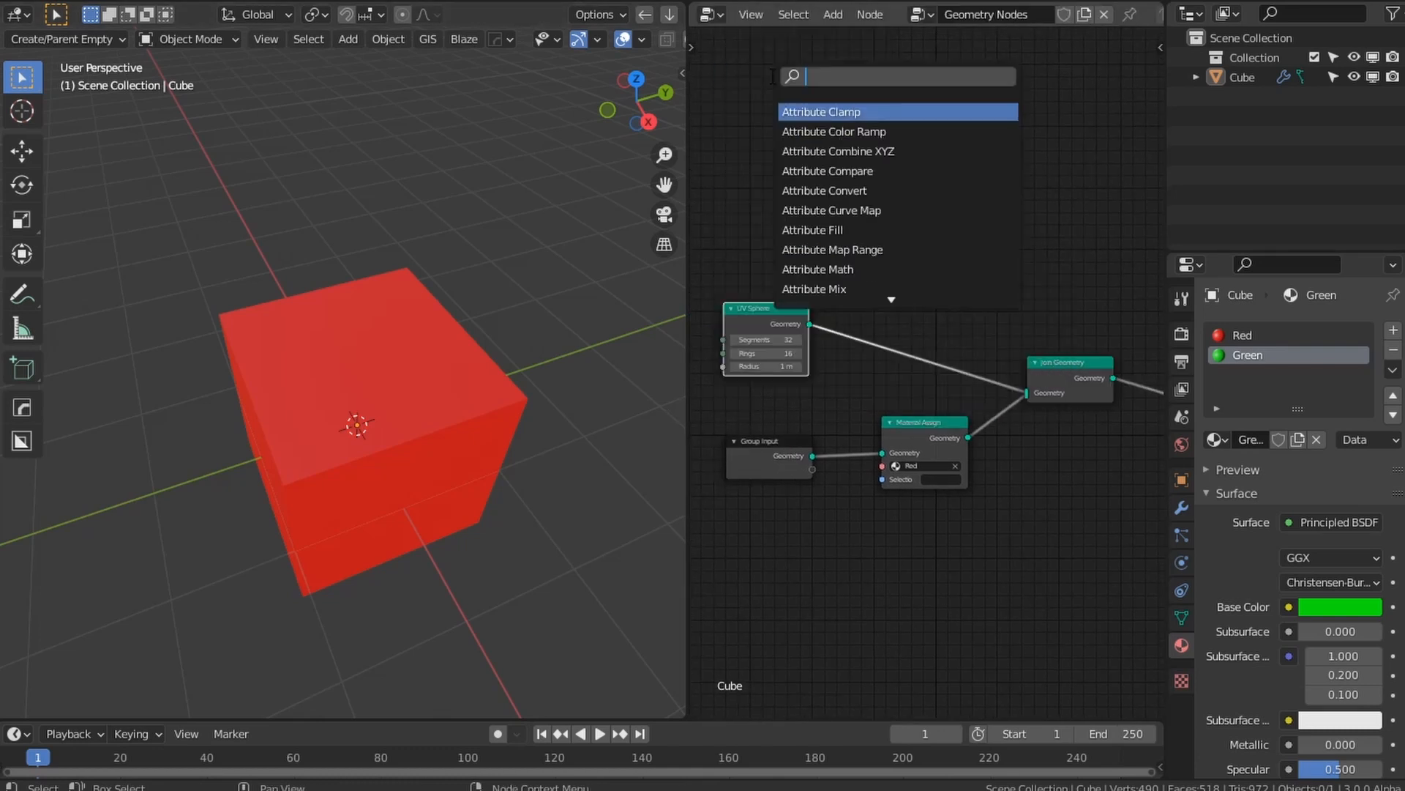
type("tr")
key("Return")
left_click(901, 321)
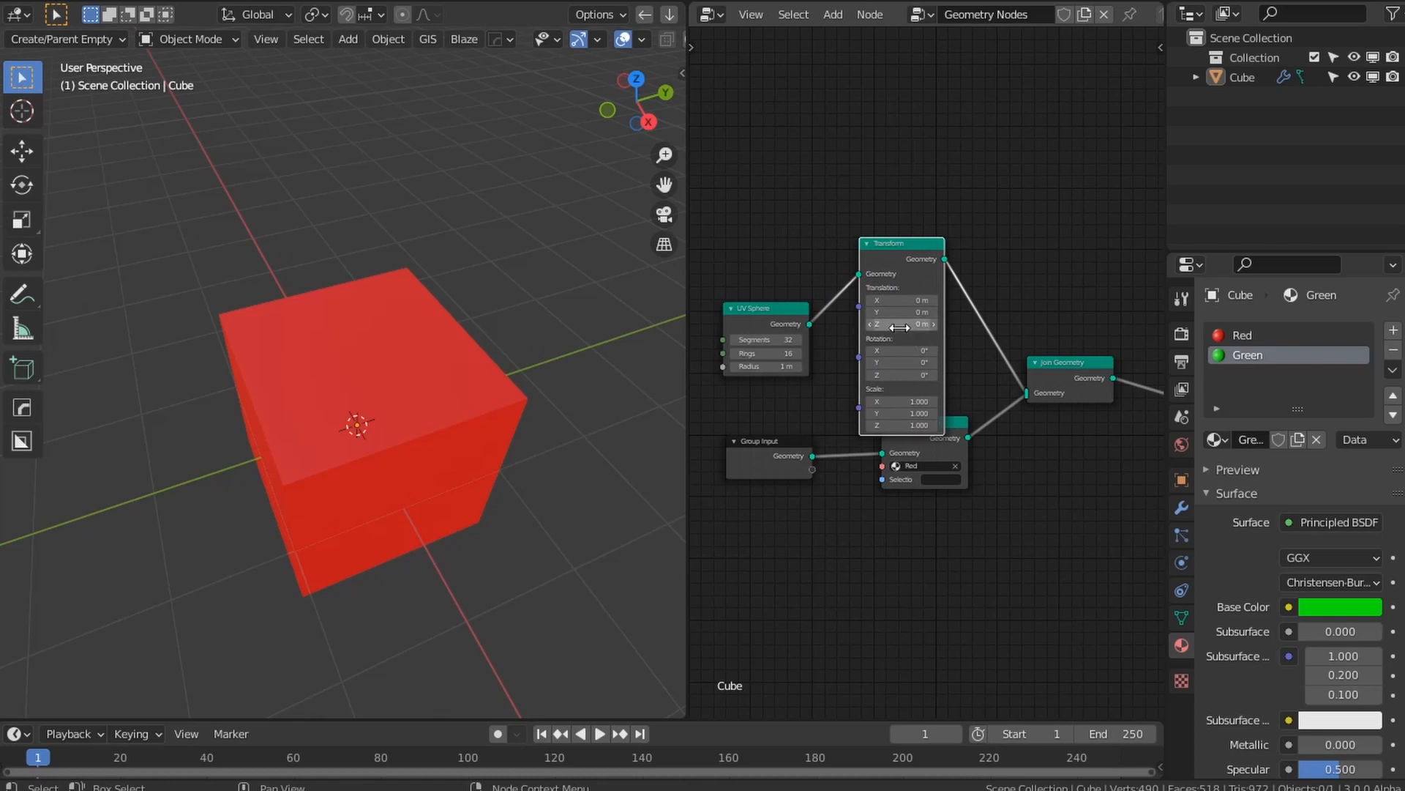
left_click_drag(900, 328, 948, 327)
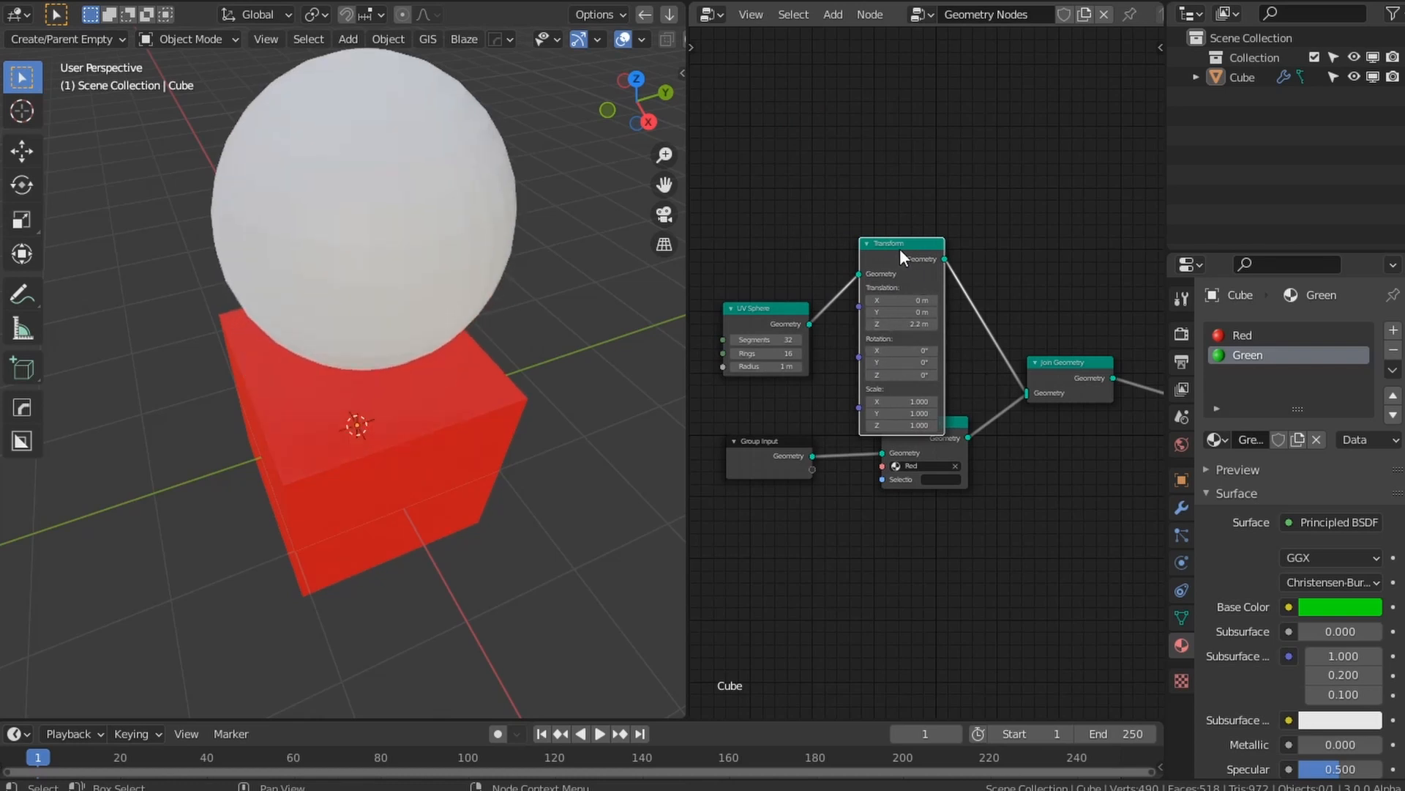
left_click_drag(900, 254, 888, 205)
Step: Duplicate the Material Assign node, insert the copy between Transform and Join Geometry, and set its material to Green
left_click(929, 437)
key("shift+d")
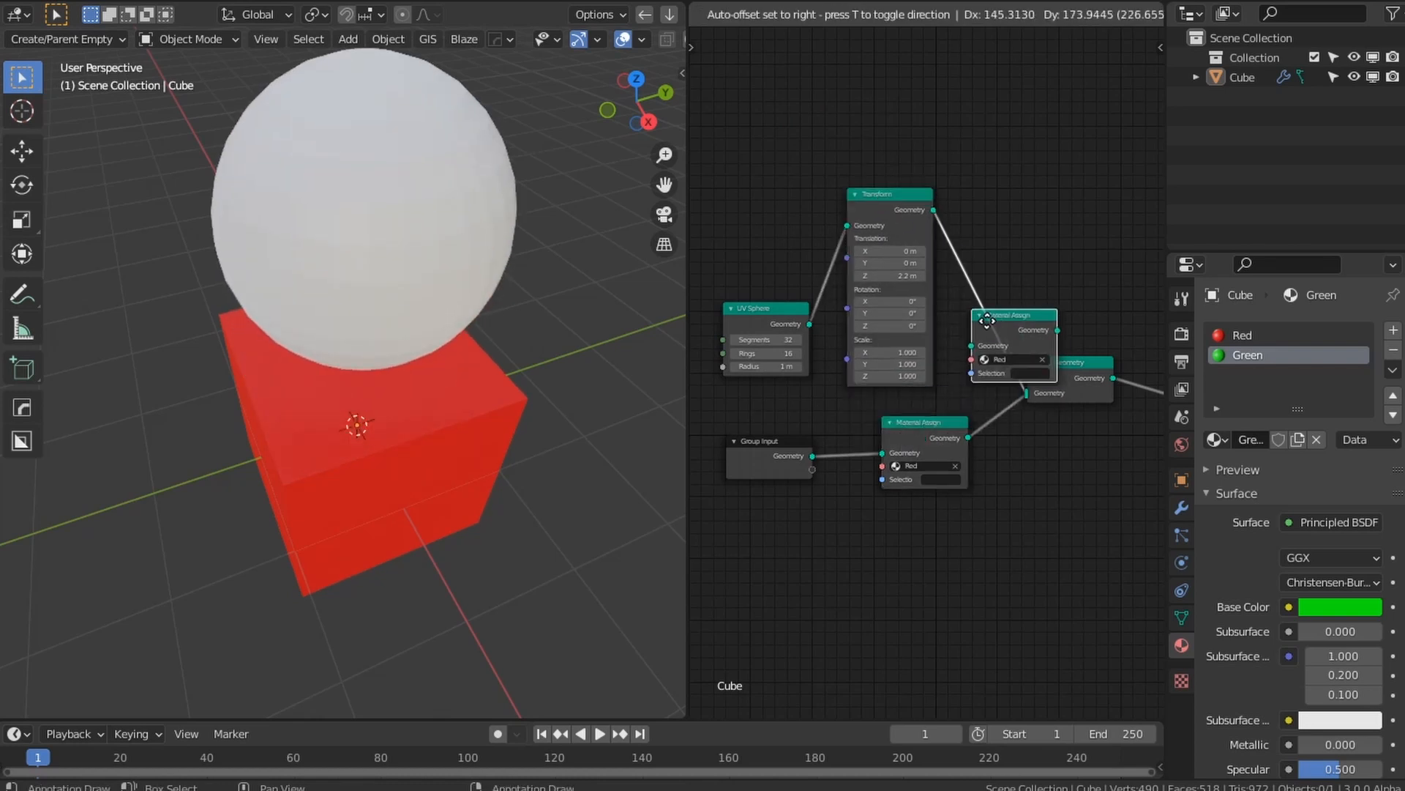
left_click(995, 337)
scroll(946, 344, "up", 2)
left_click(988, 333)
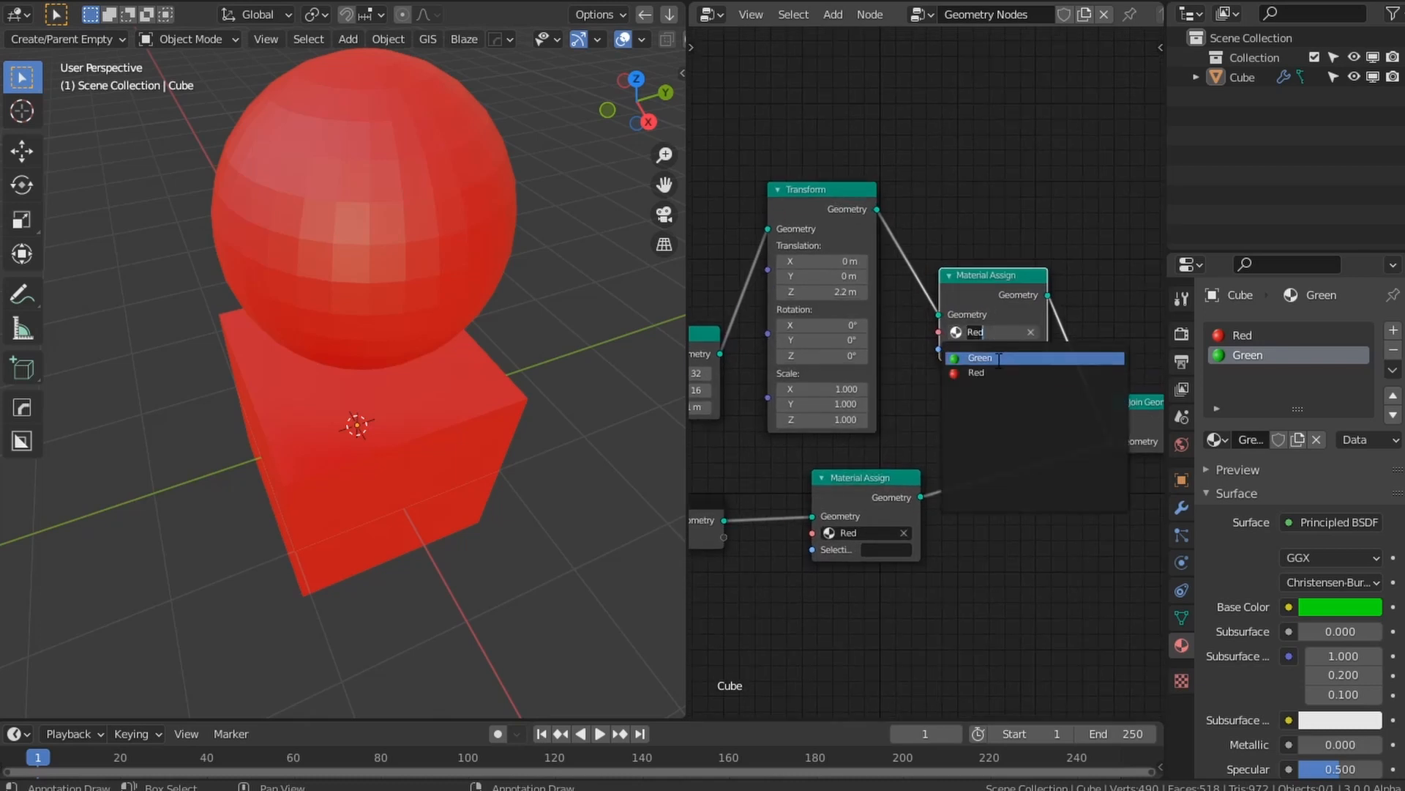
left_click(985, 358)
Step: Select the cube object and remove both its Green and Red material slots
scroll(478, 424, "down", 3)
middle_click_drag(478, 424, 535, 356)
middle_click_drag(428, 366, 468, 367, "shift")
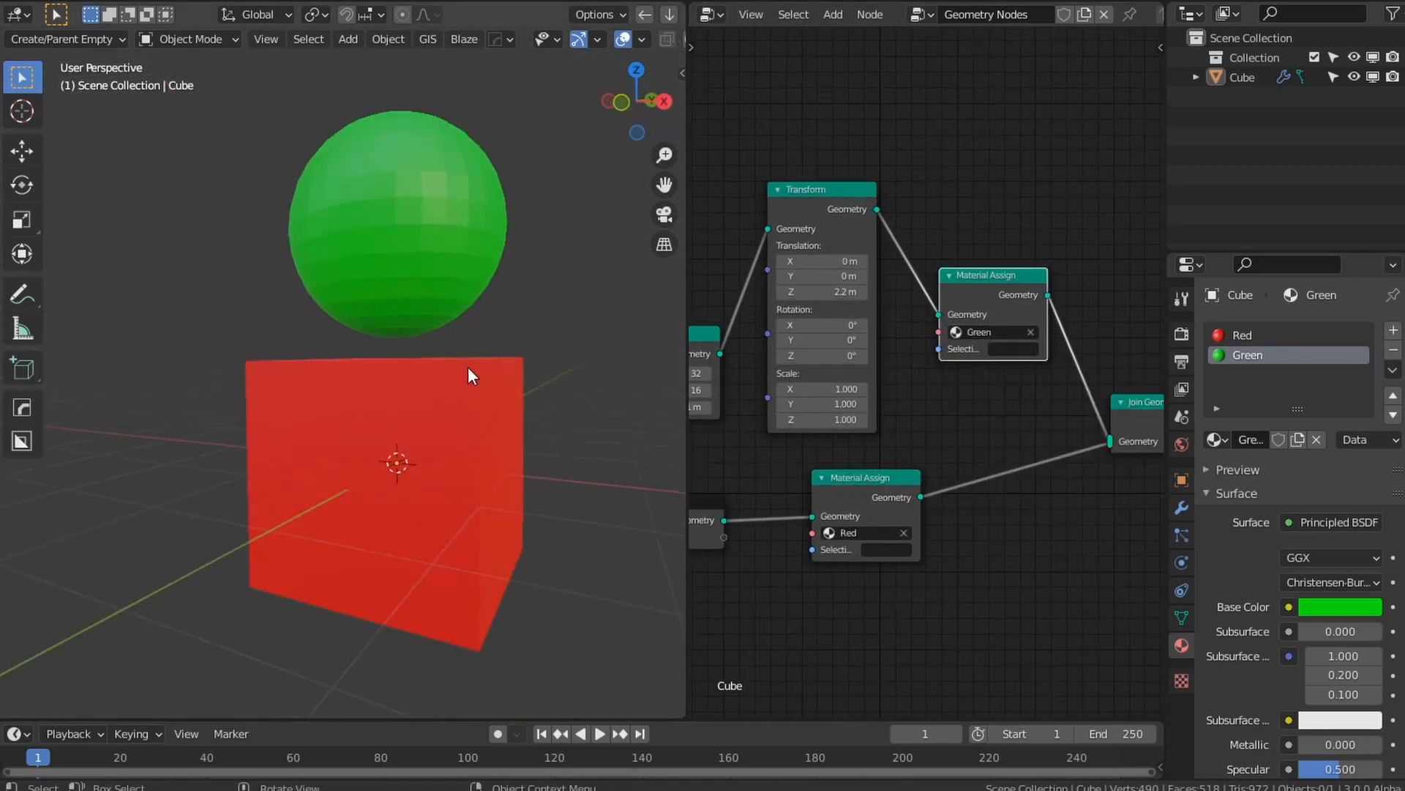
scroll(341, 473, "up", 2)
scroll(467, 445, "down", 2)
middle_click_drag(499, 441, 212, 461)
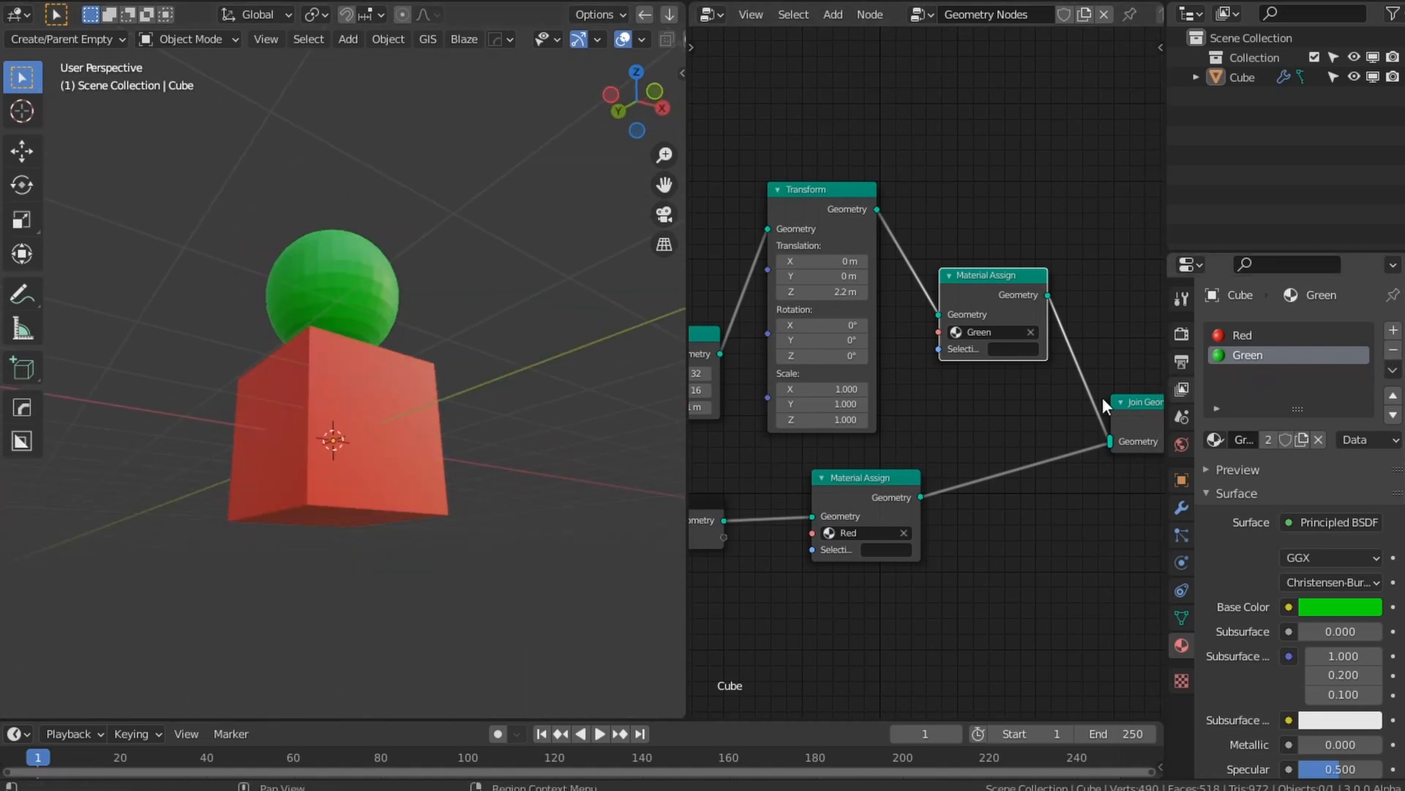
left_click(350, 453)
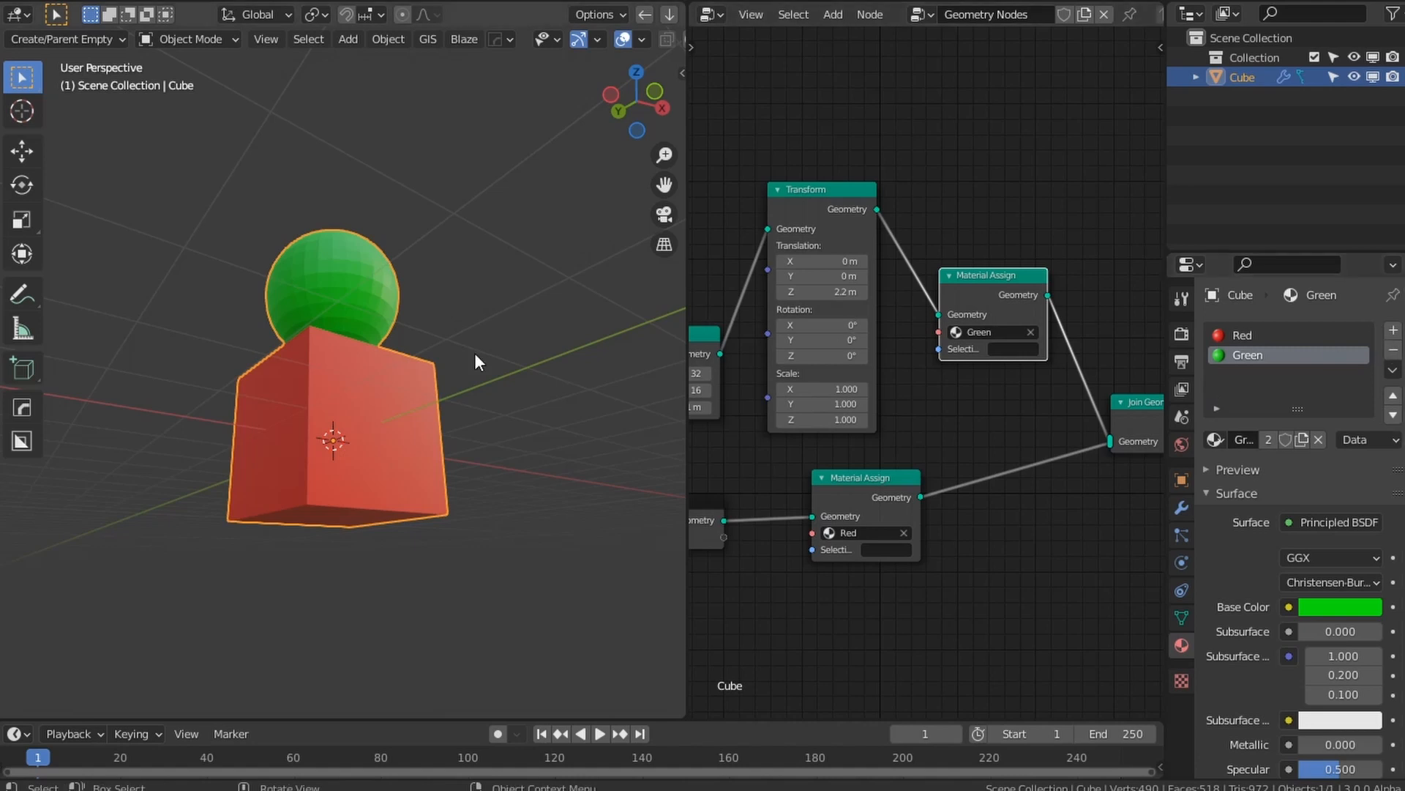
middle_click_drag(475, 358, 585, 469)
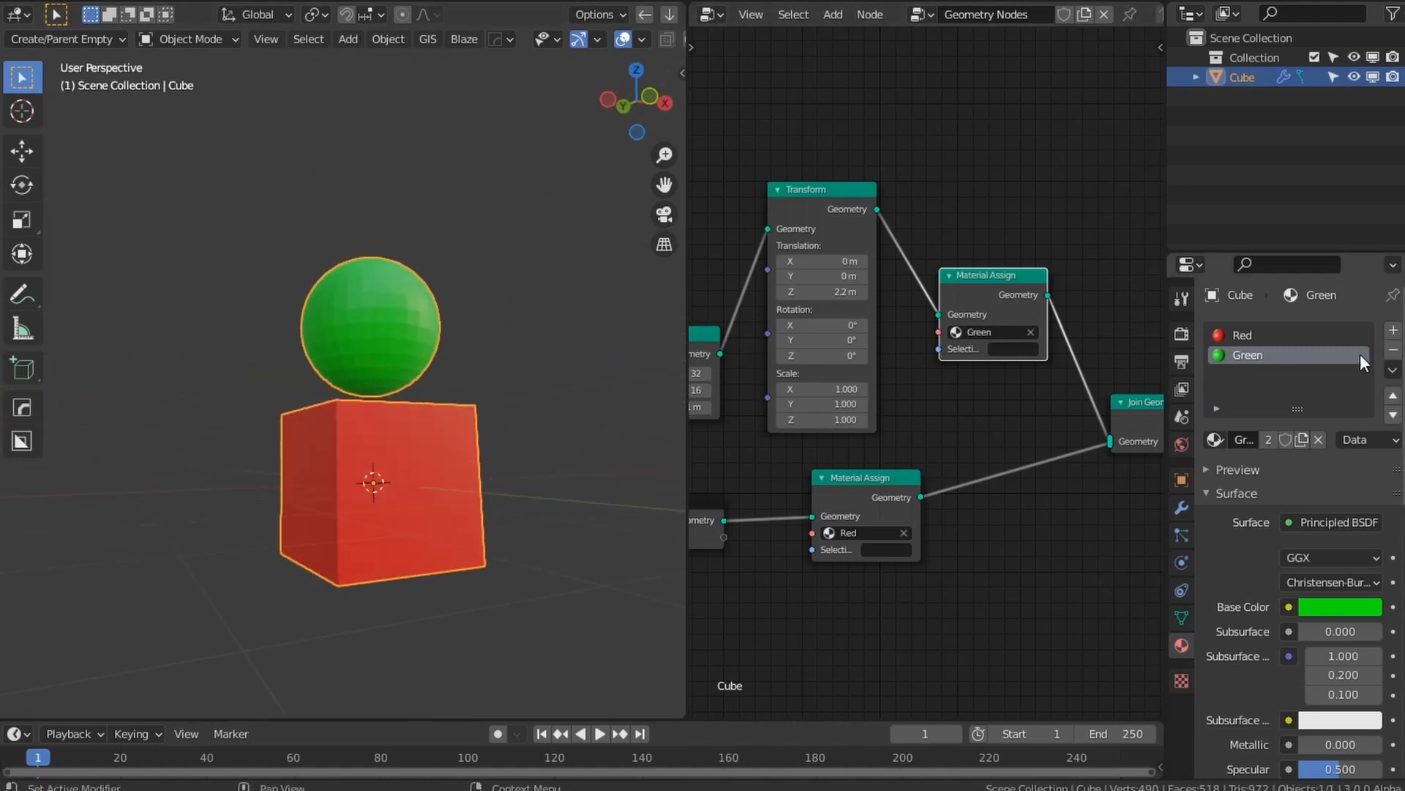
left_click(1394, 350)
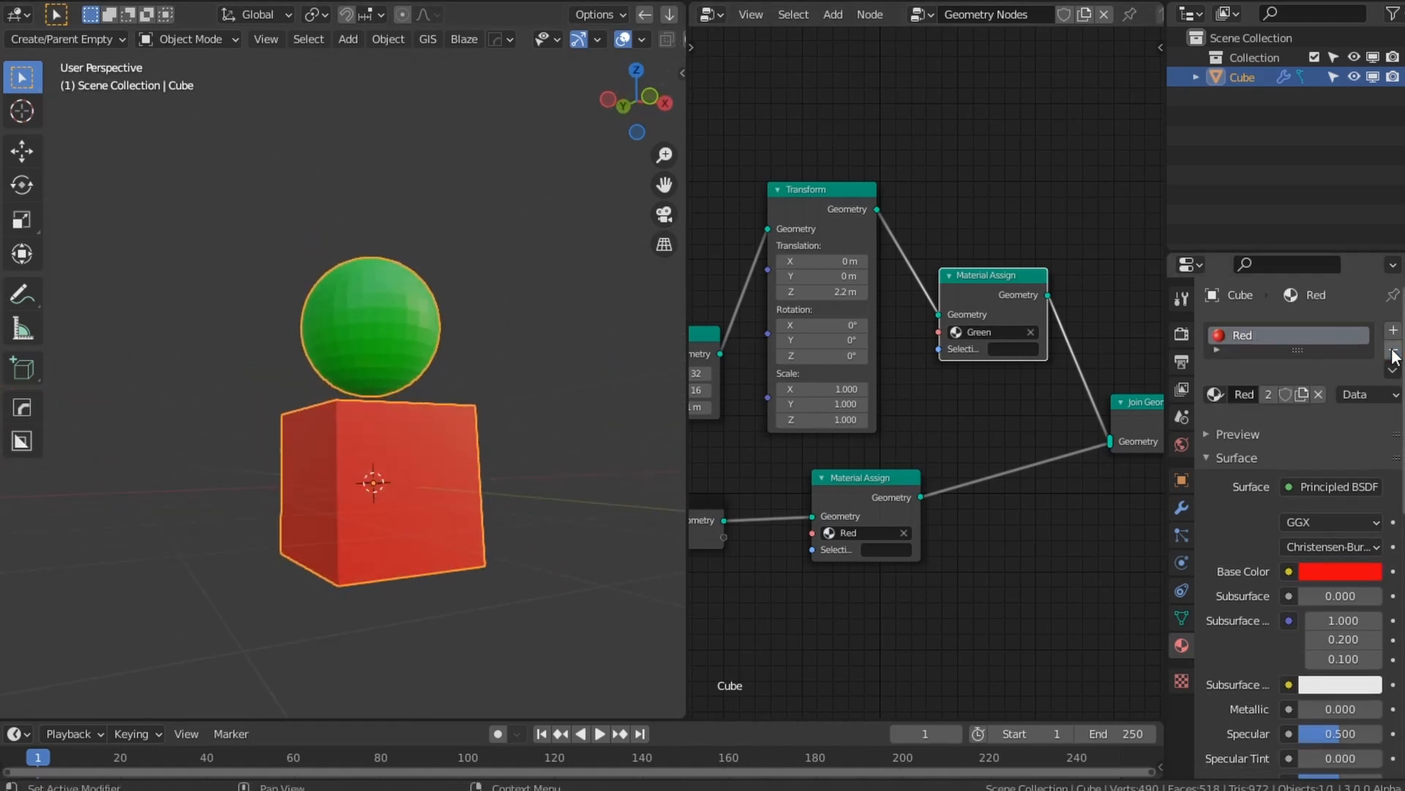
left_click(1393, 350)
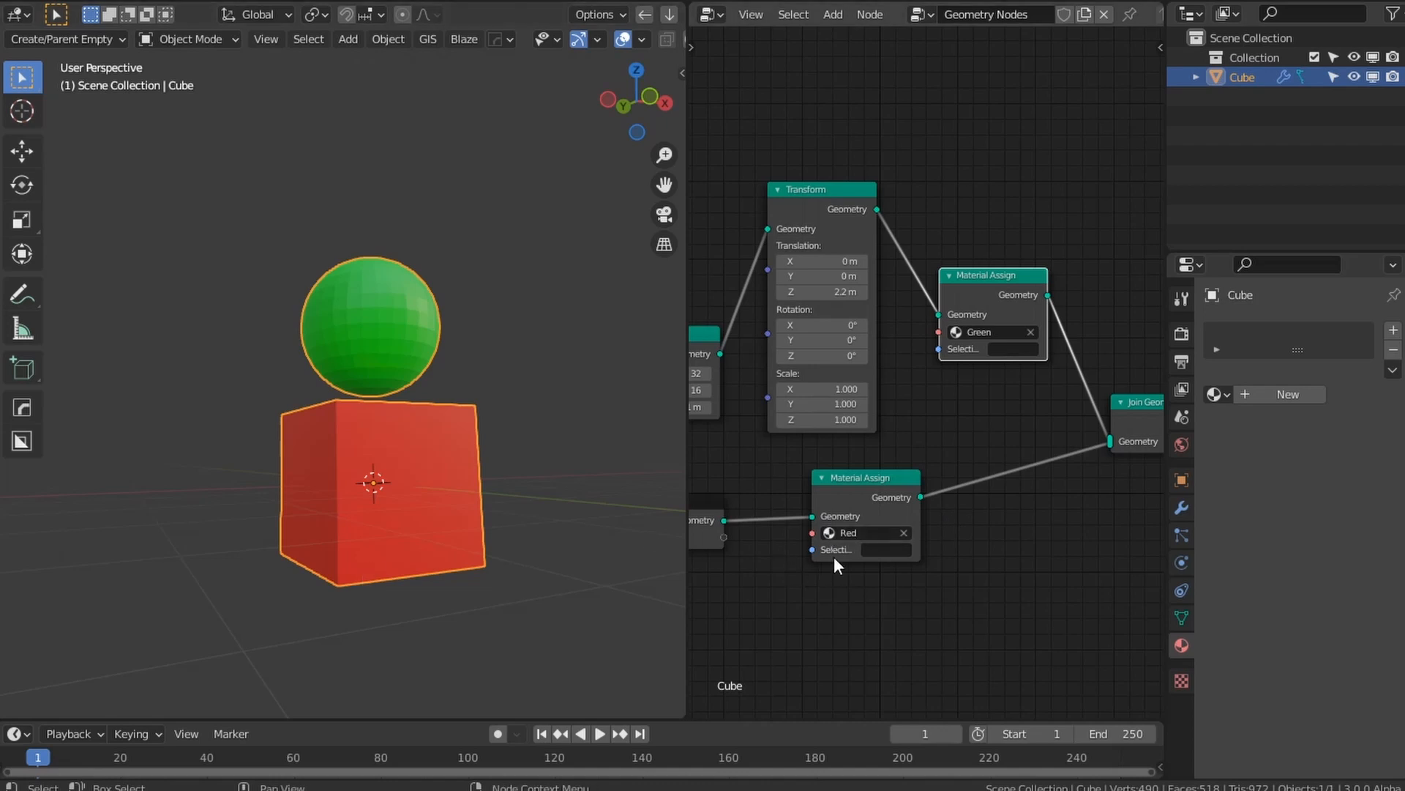
Step: Switch the node area to the Shader Editor, load the Green material, and set its Roughness to 0
left_click(853, 533)
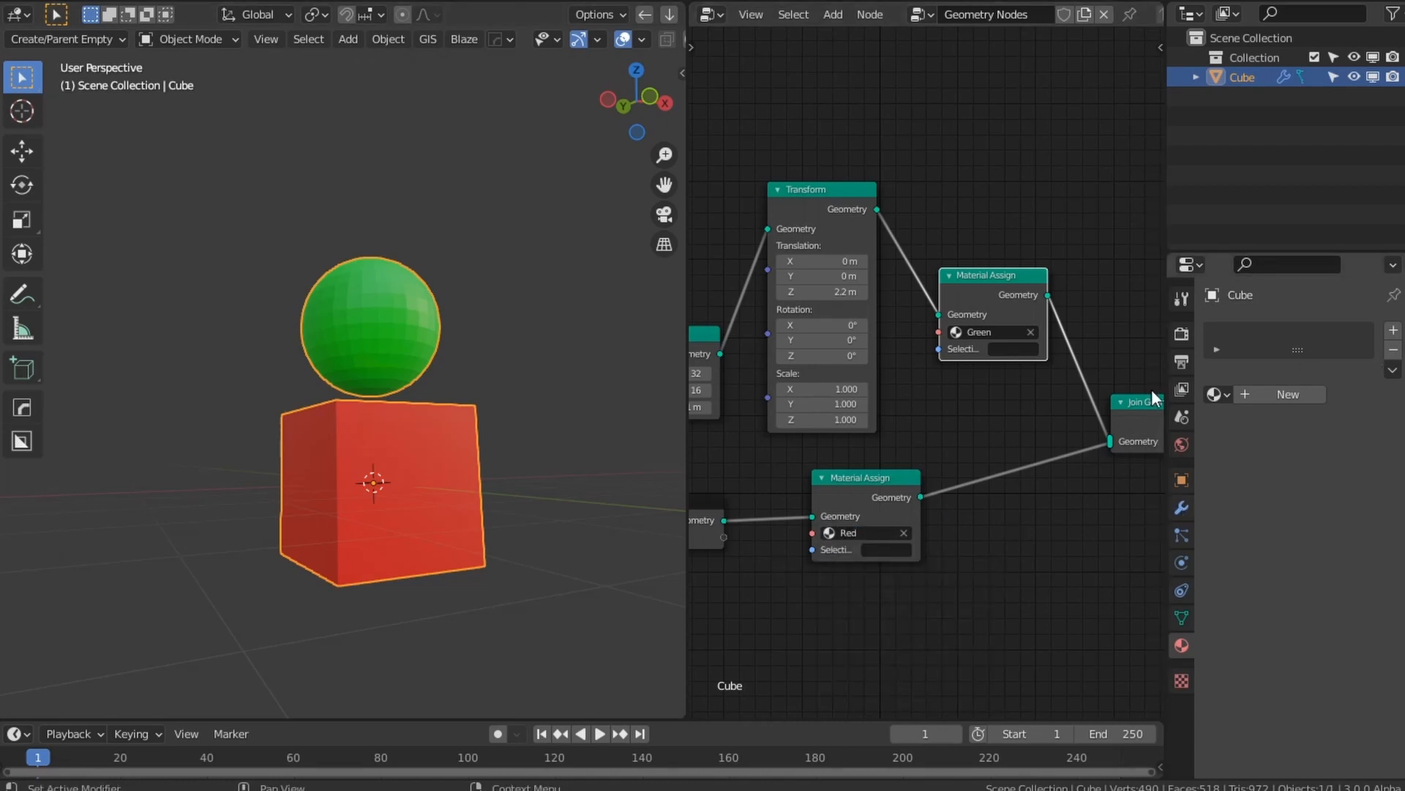
left_click(855, 533)
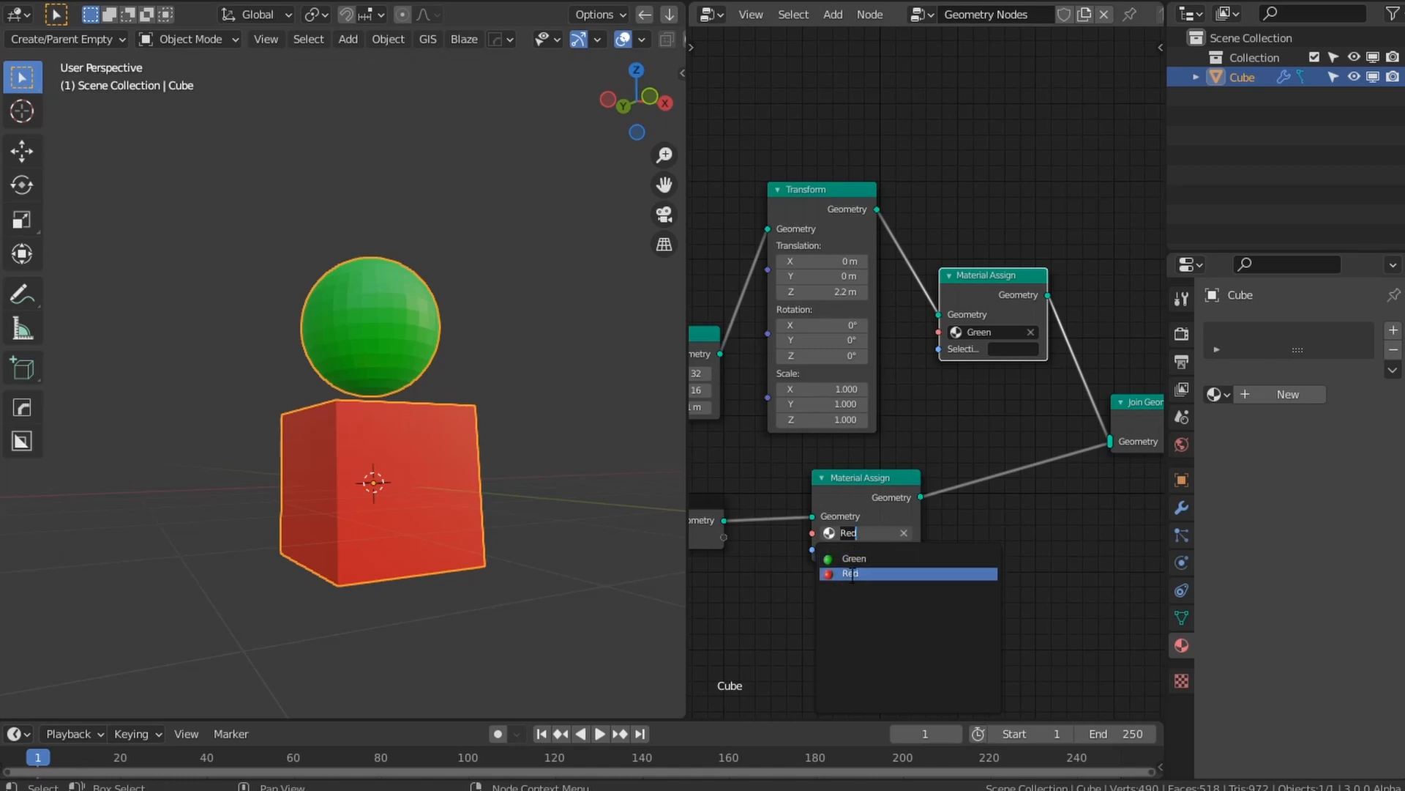
left_click(708, 14)
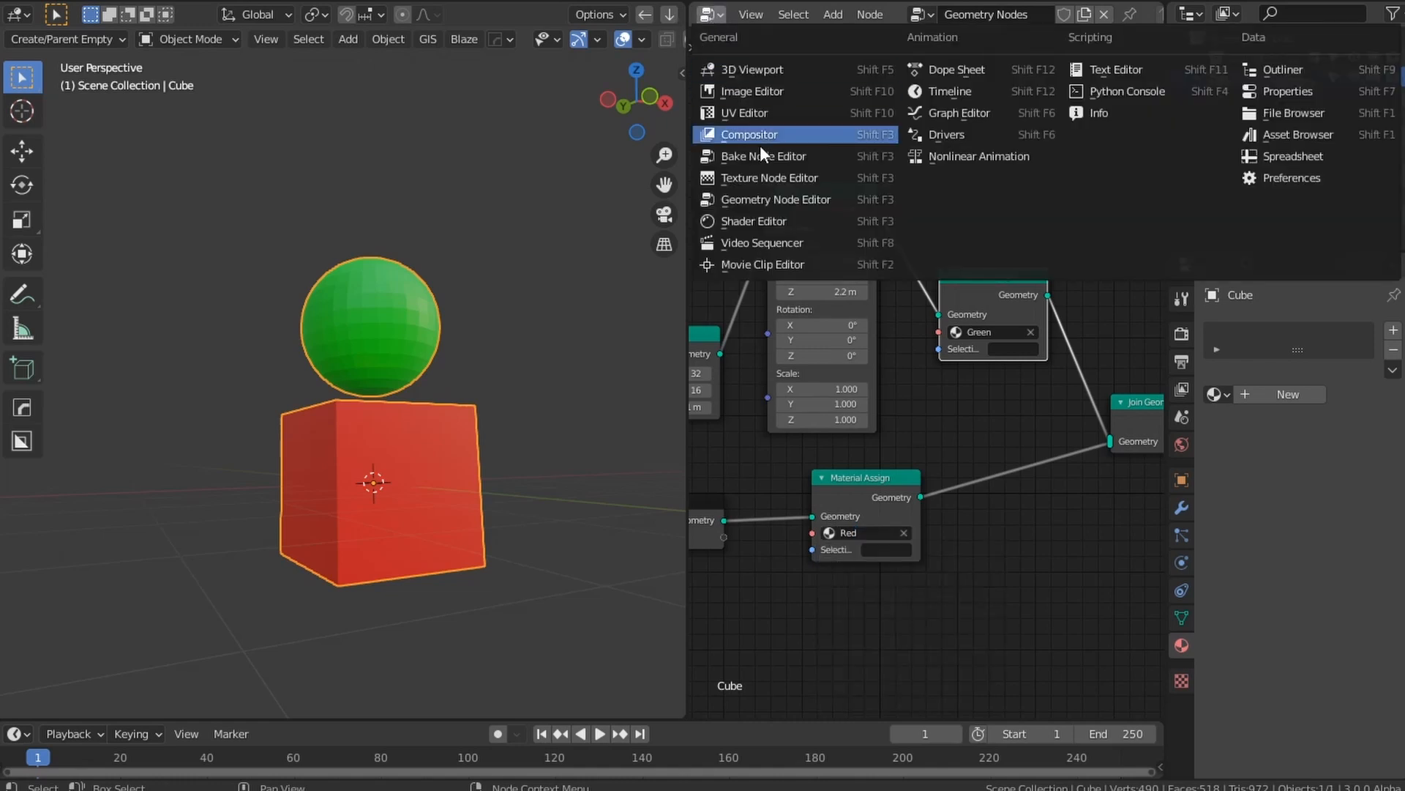
left_click(768, 222)
left_click(1094, 15)
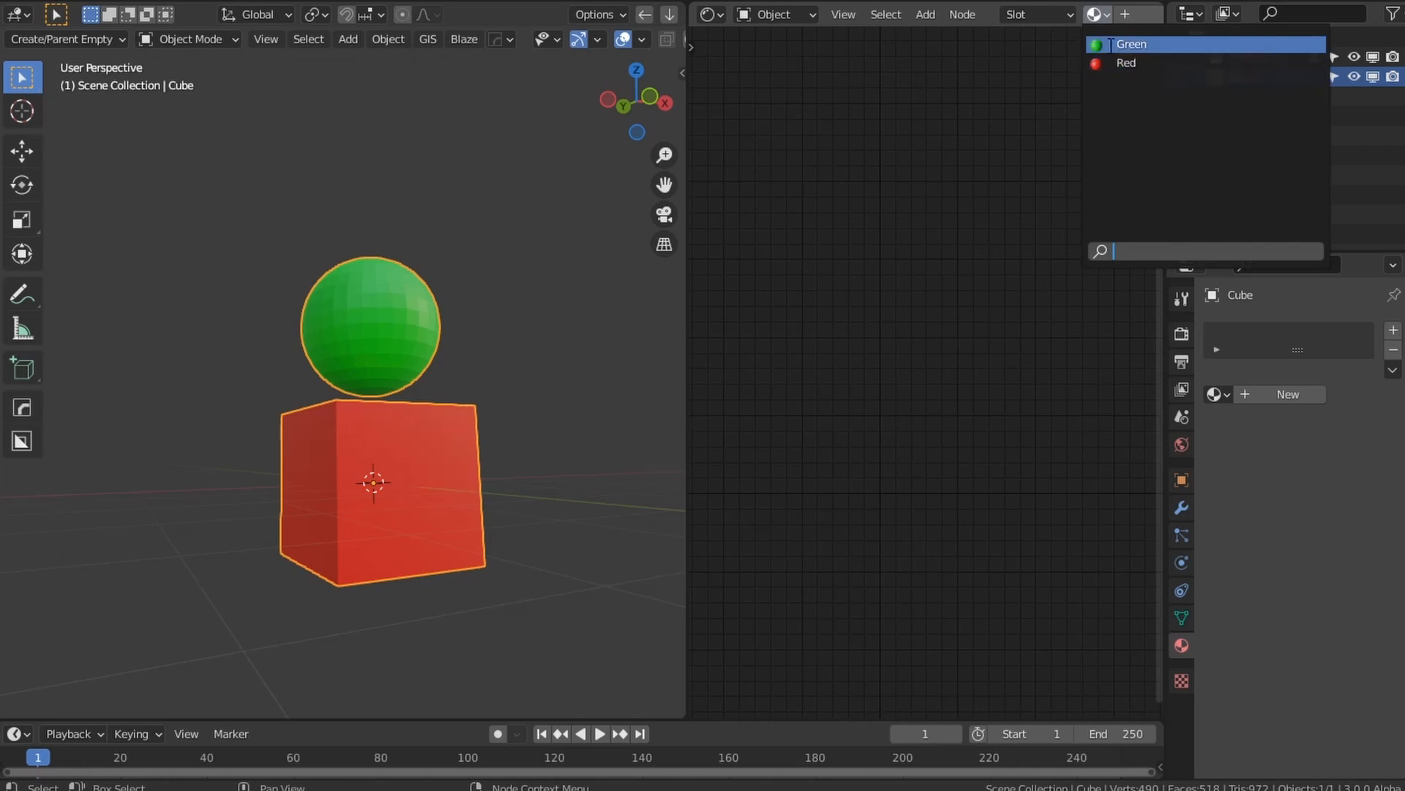
left_click(1128, 44)
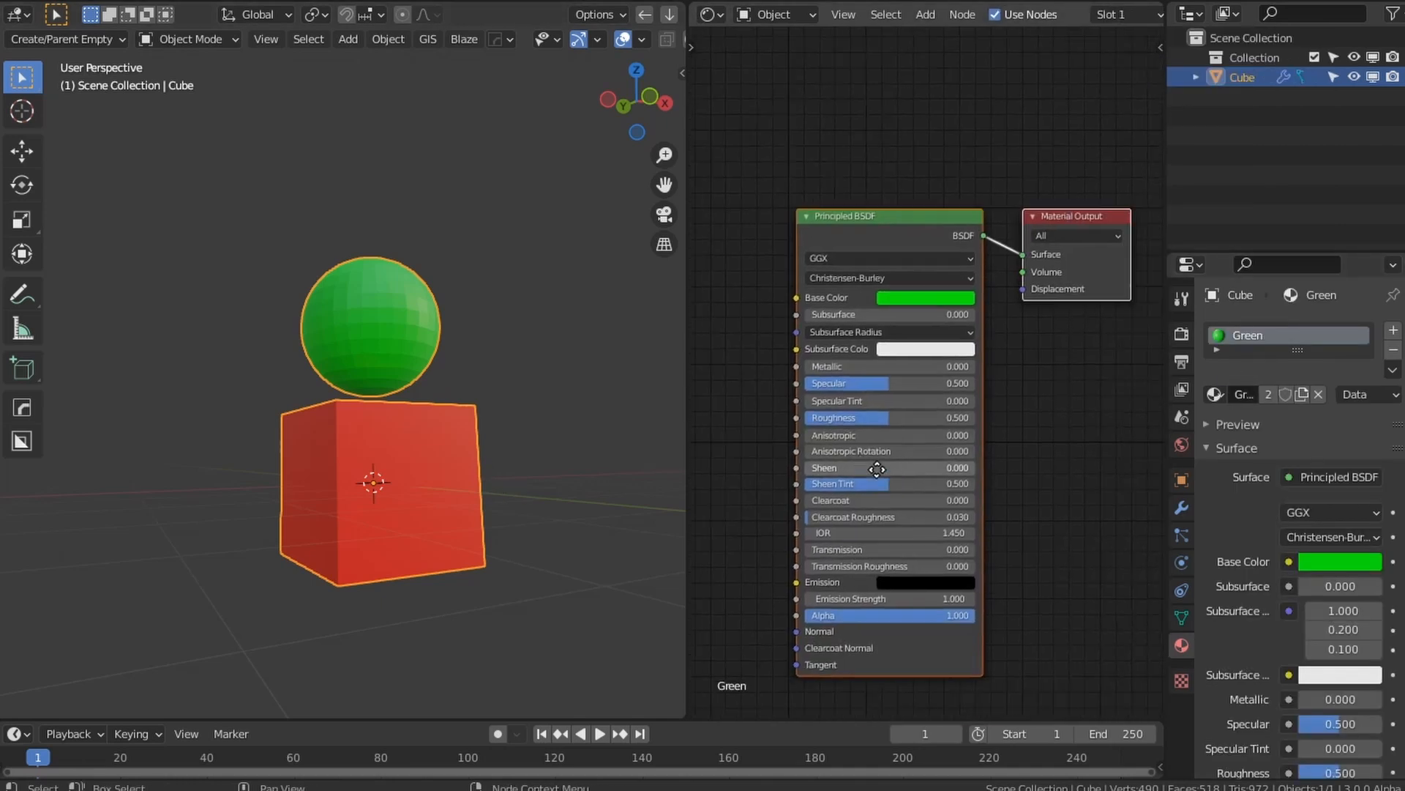
middle_click_drag(877, 468, 855, 425)
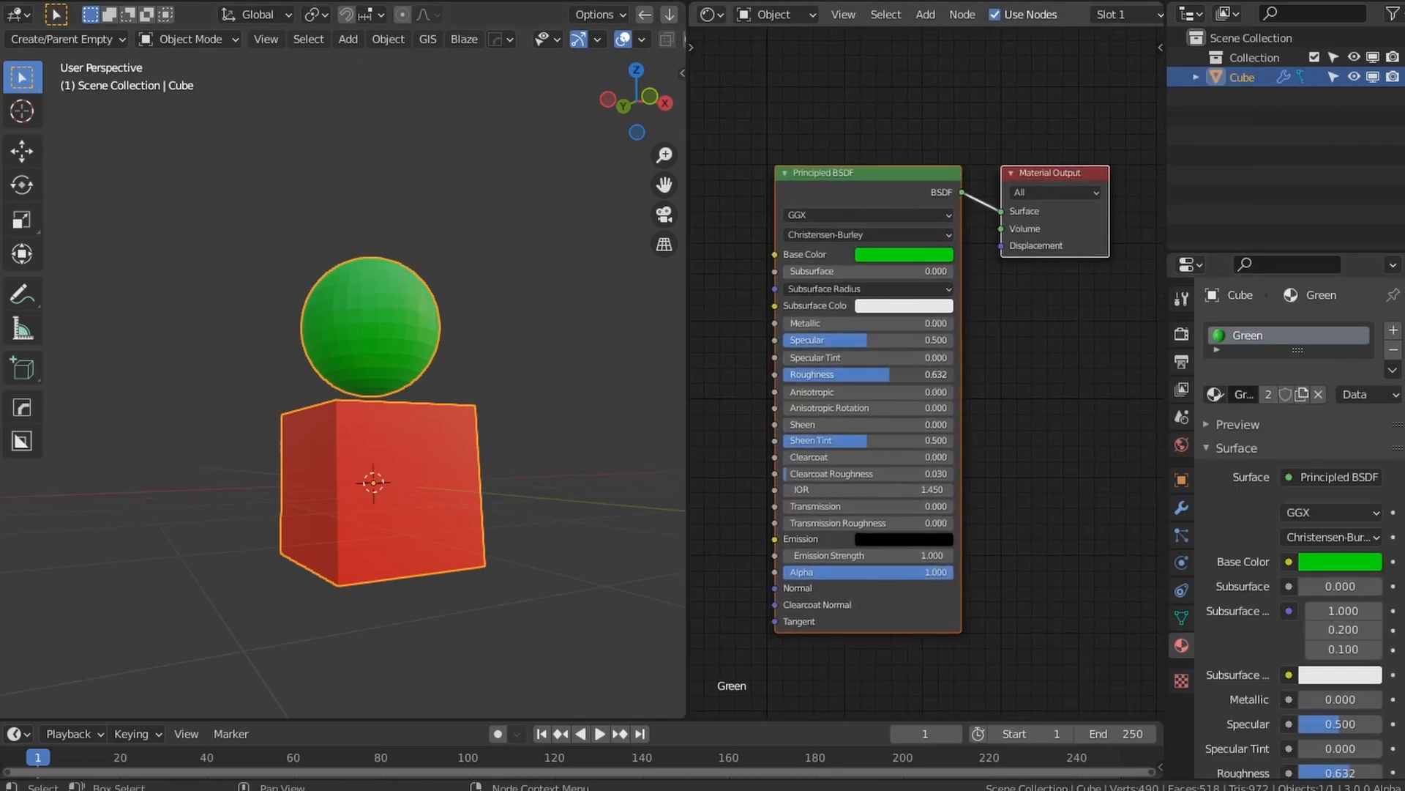
left_click_drag(890, 374, 809, 375)
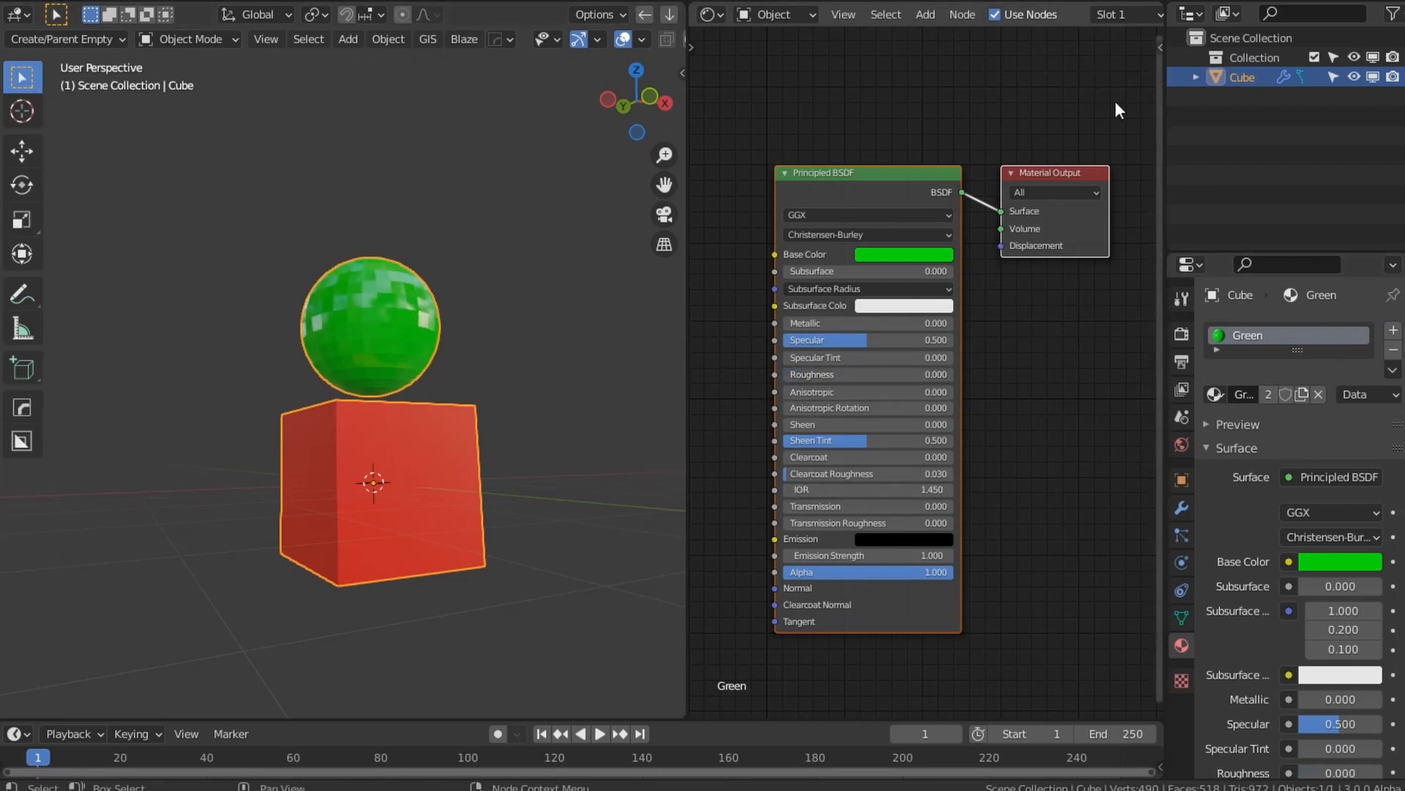
Step: Load the Red material in the Shader Editor and set its Roughness to 0.827
scroll(988, 32, "up", 5)
scroll(988, 22, "down", 7)
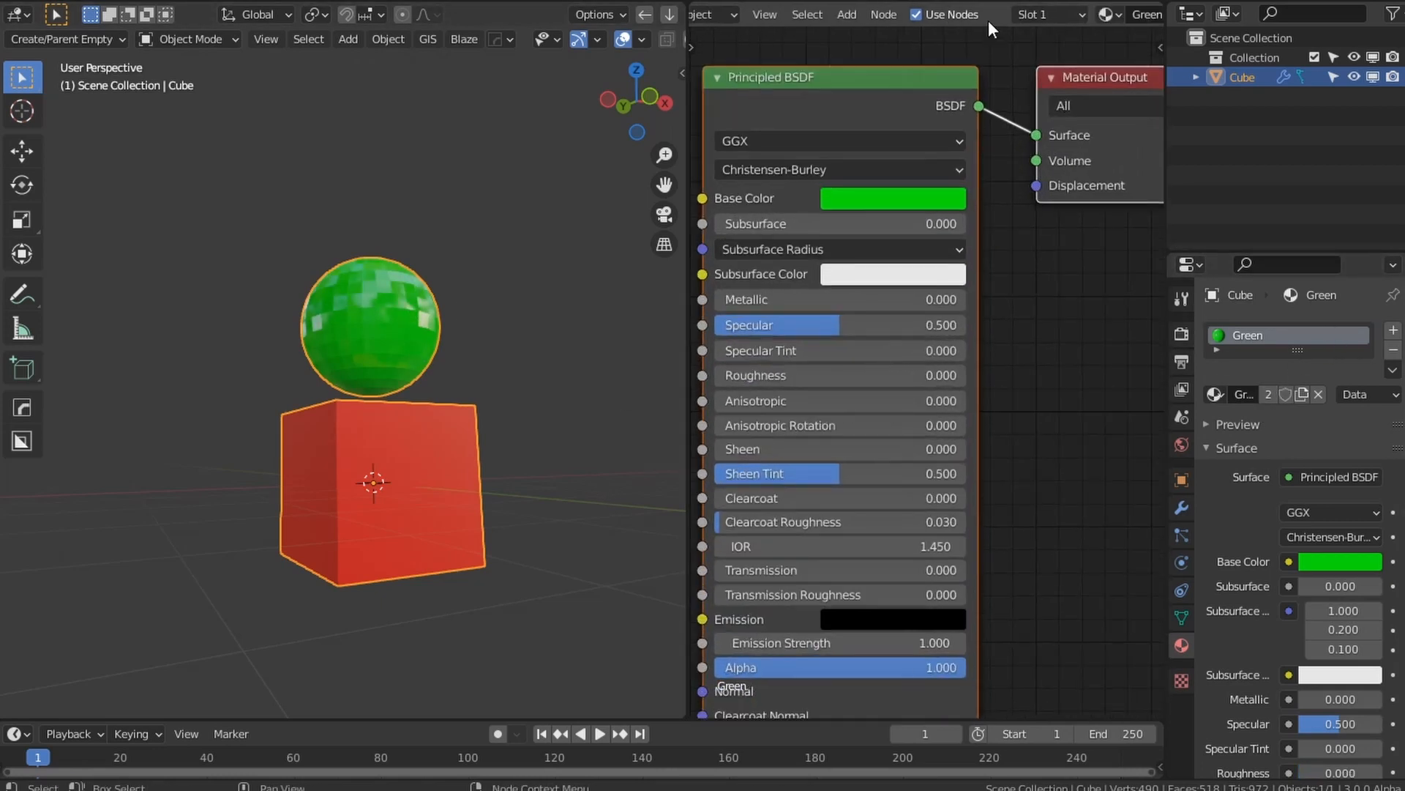
left_click(1001, 15)
left_click(1021, 63)
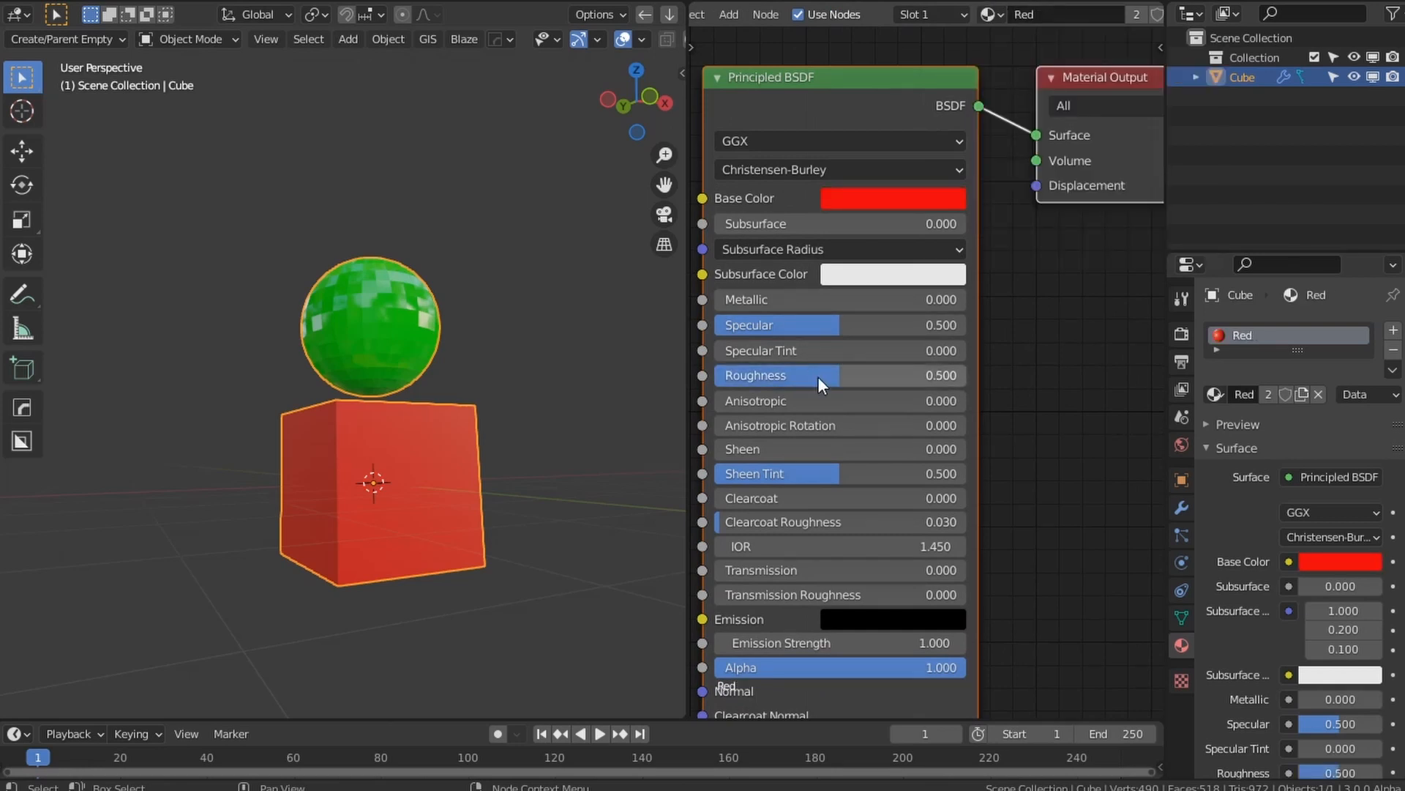
left_click_drag(819, 376, 922, 375)
scroll(516, 444, "down", 2)
middle_click_drag(512, 446, 409, 468)
scroll(459, 502, "up", 4)
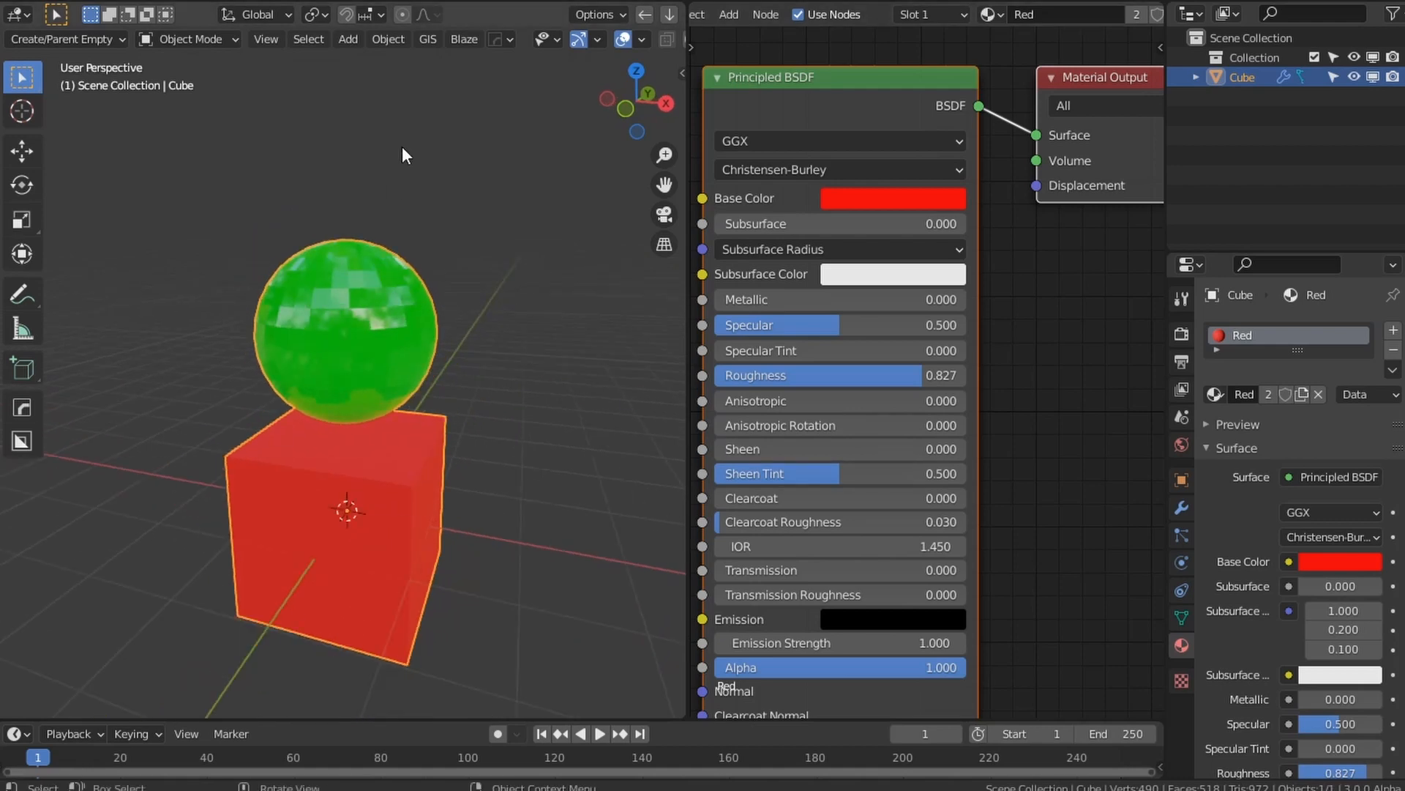
scroll(744, 15, "up", 6)
Step: Switch the Shader Editor area back to the Geometry Node Editor
left_click(709, 14)
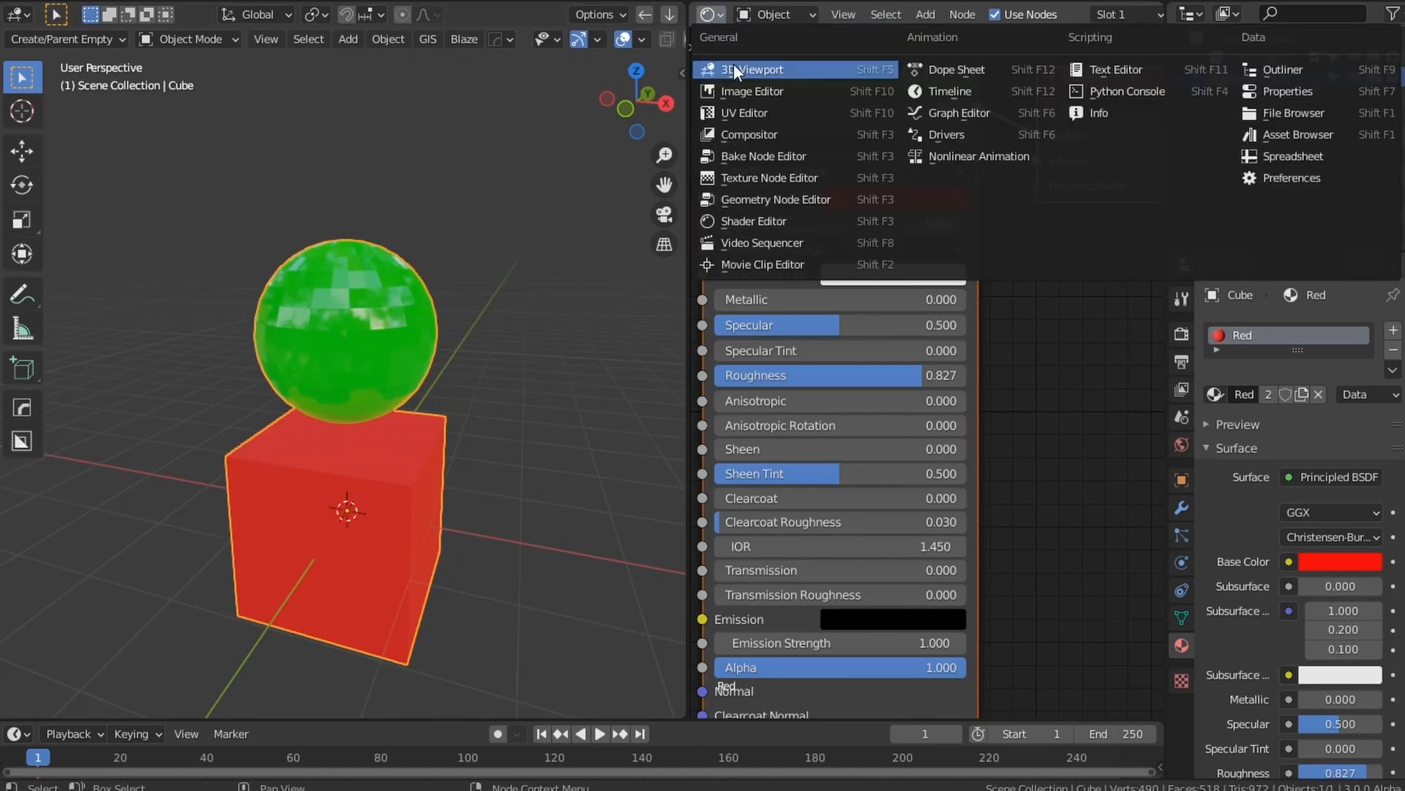
left_click(734, 63)
left_click(708, 14)
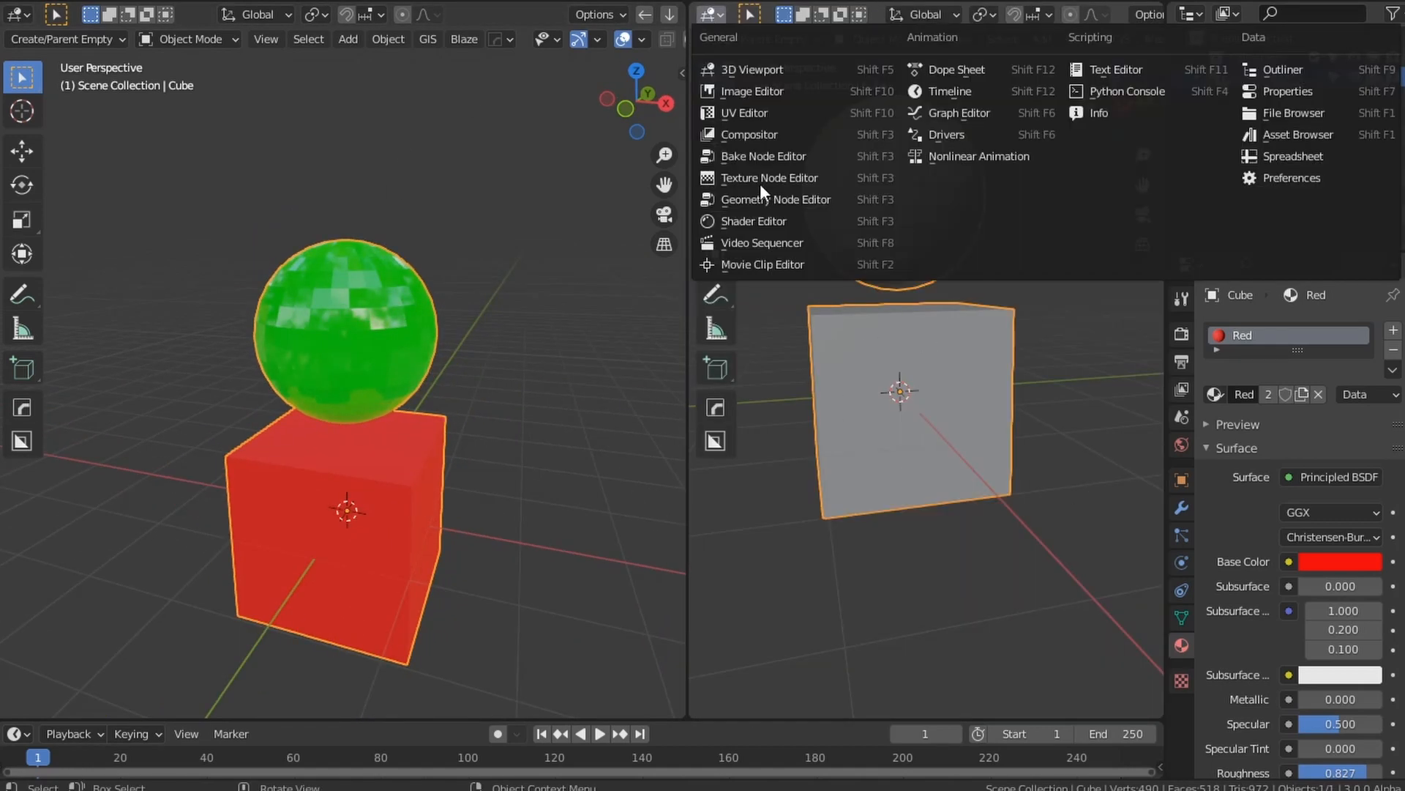
left_click(765, 196)
scroll(951, 425, "down", 3)
scroll(995, 444, "up", 1)
scroll(995, 445, "down", 1)
middle_click_drag(983, 438, 878, 439)
scroll(923, 442, "down", 2)
scroll(933, 442, "up", 1)
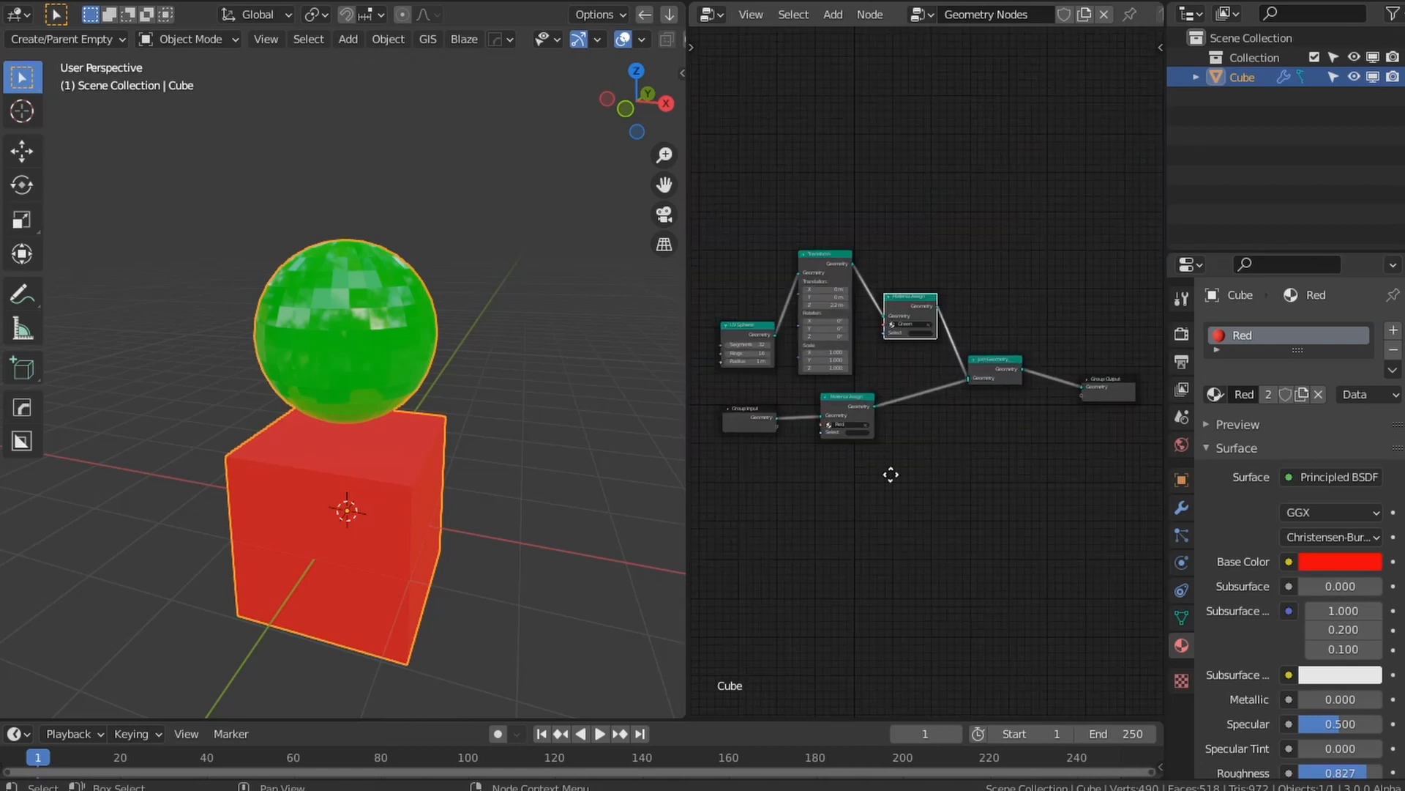
scroll(951, 454, "up", 2)
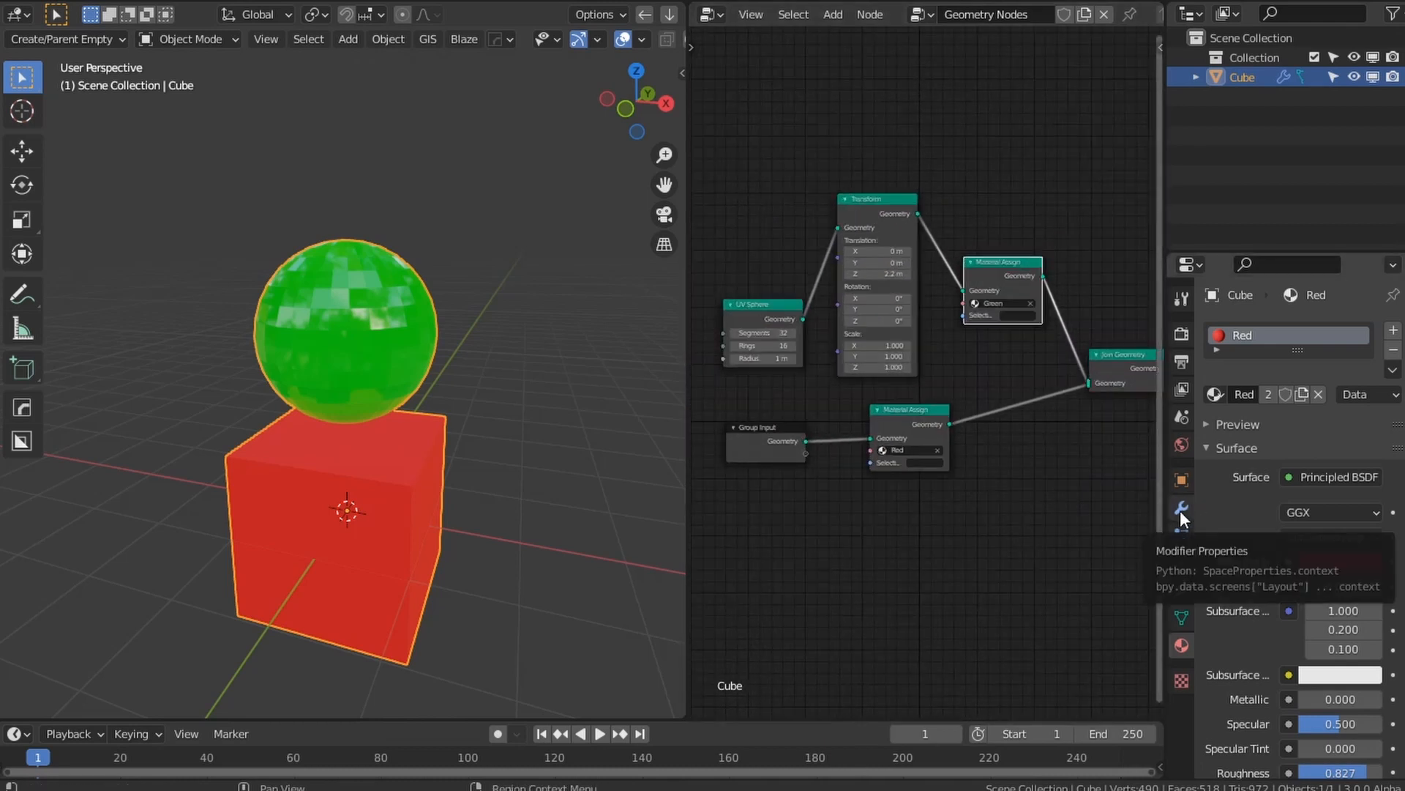
middle_click_drag(1008, 484, 962, 486)
scroll(899, 484, "up", 3)
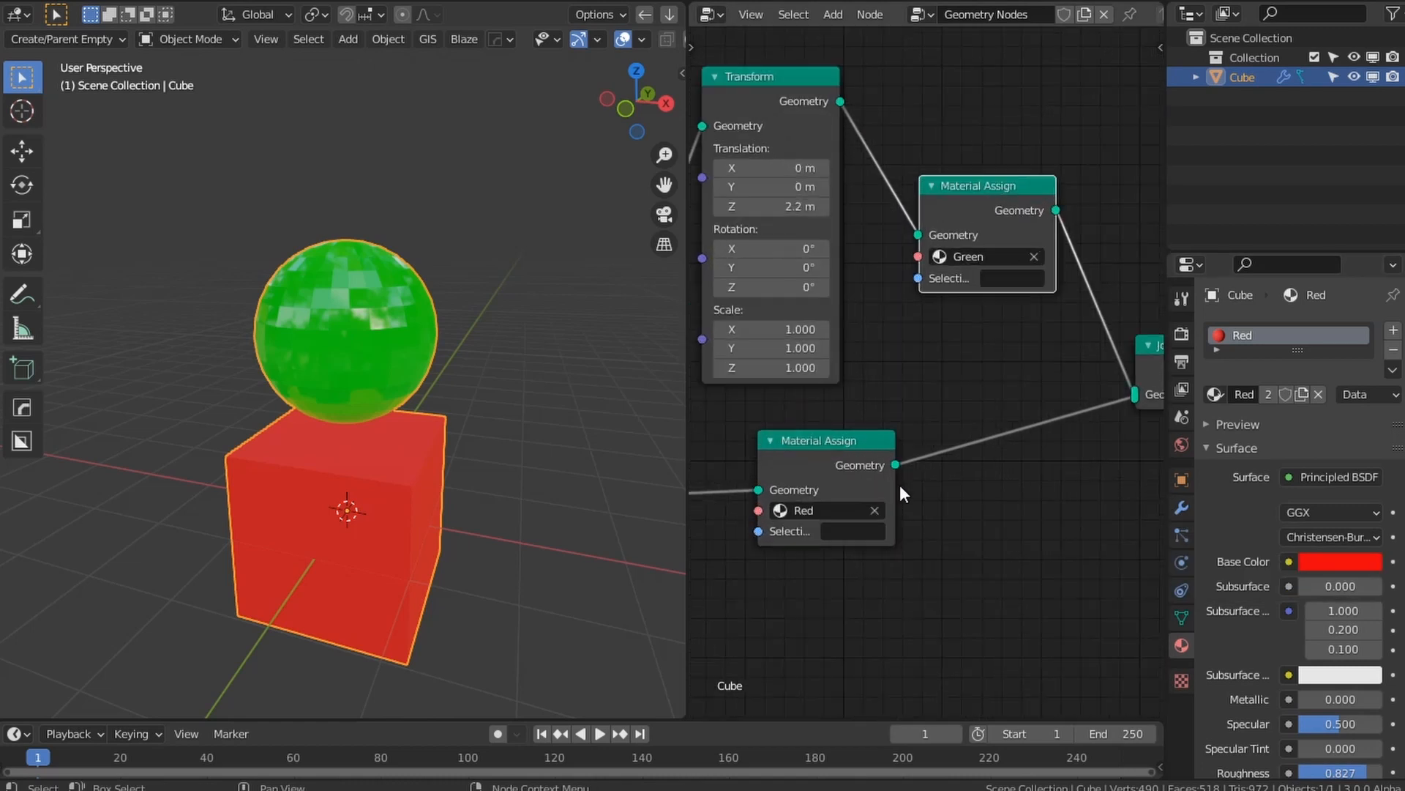
Step: Move the Red Material Assign node below its Green counterpart and widen it so its Selection field is readable
scroll(470, 447, "down", 3)
middle_click_drag(484, 454, 516, 439)
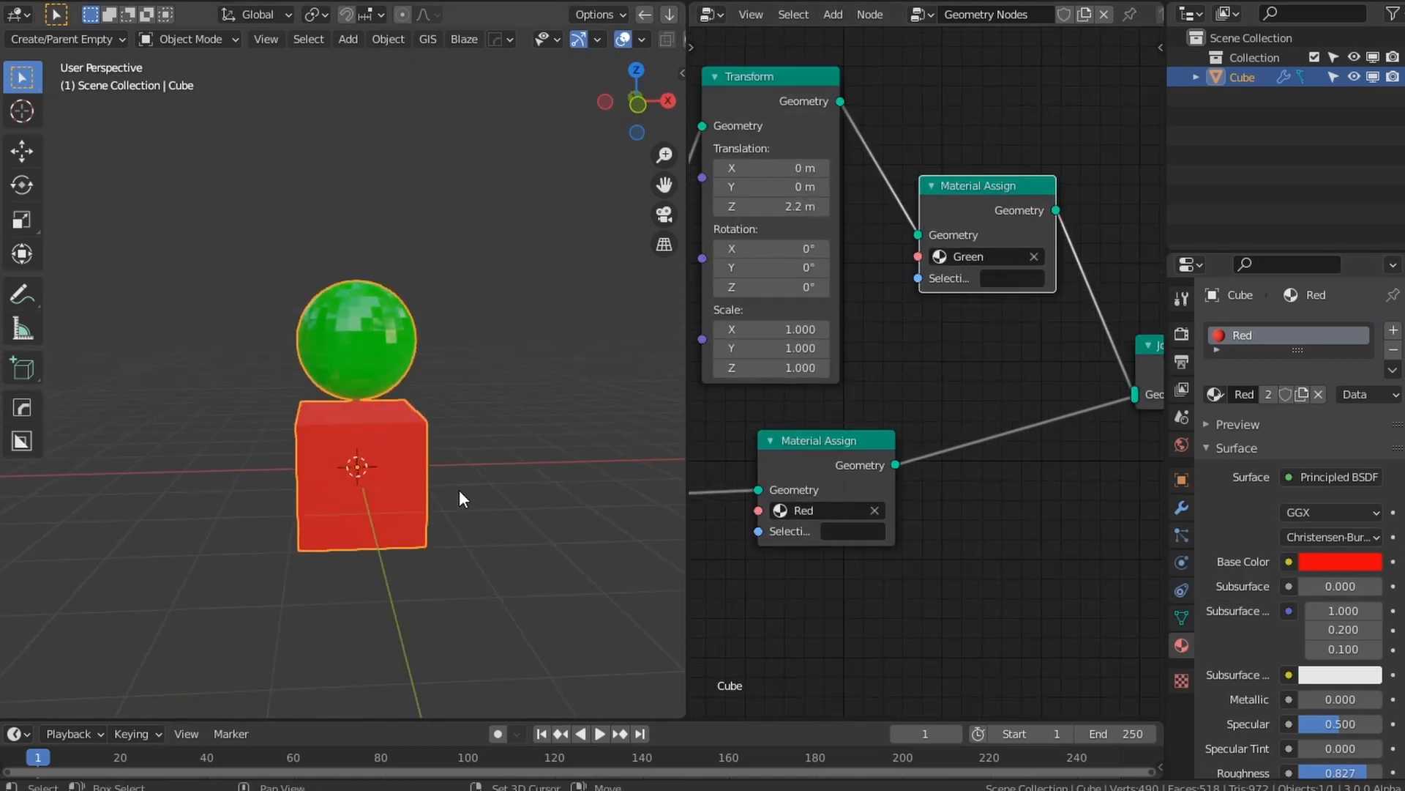
middle_click_drag(459, 490, 464, 432, "shift")
scroll(465, 432, "up", 4)
middle_click_drag(825, 515, 862, 494)
left_click_drag(873, 433, 973, 390)
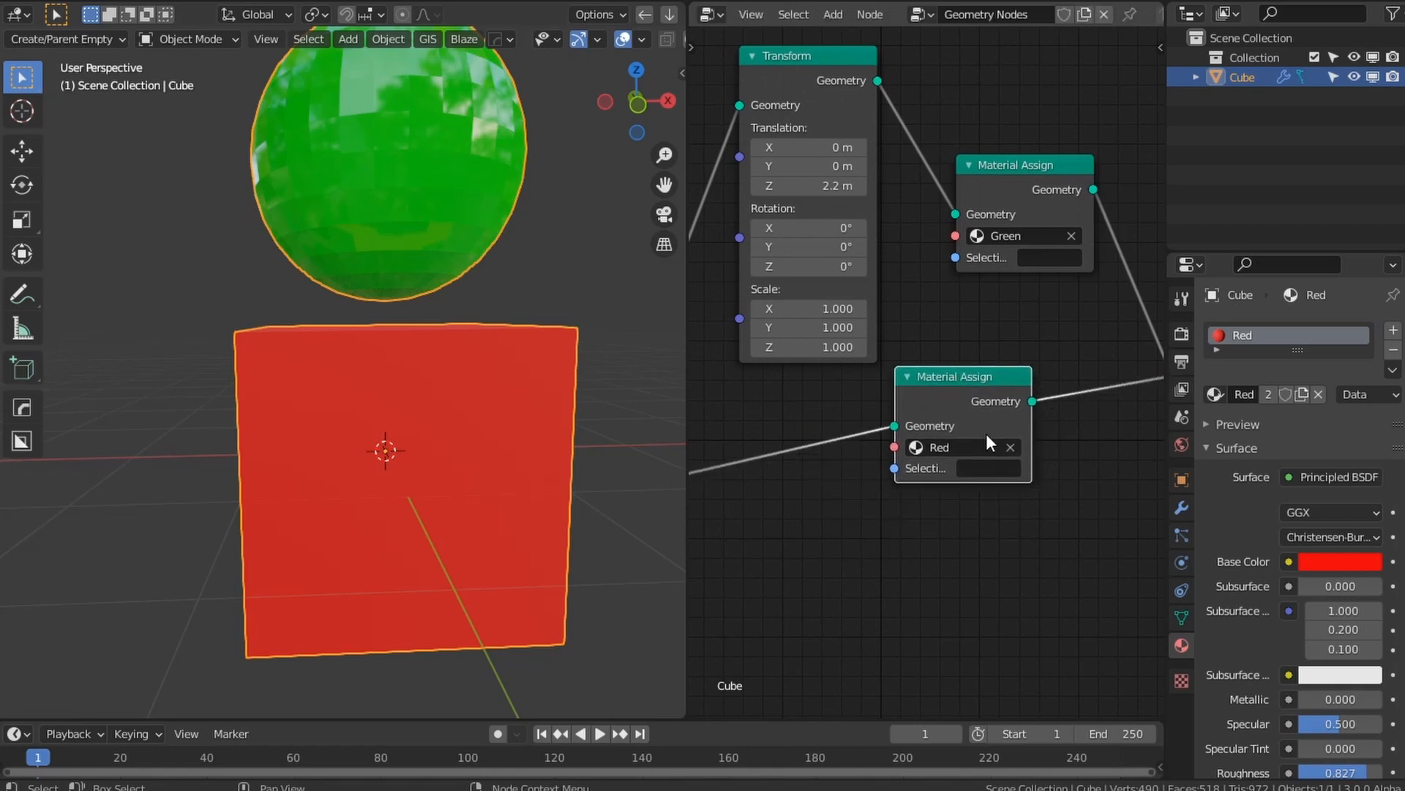
left_click(988, 467)
left_click_drag(1031, 432, 1120, 434)
Step: Subdivide the cube's whole mesh in Edit Mode
scroll(482, 424, "down", 5)
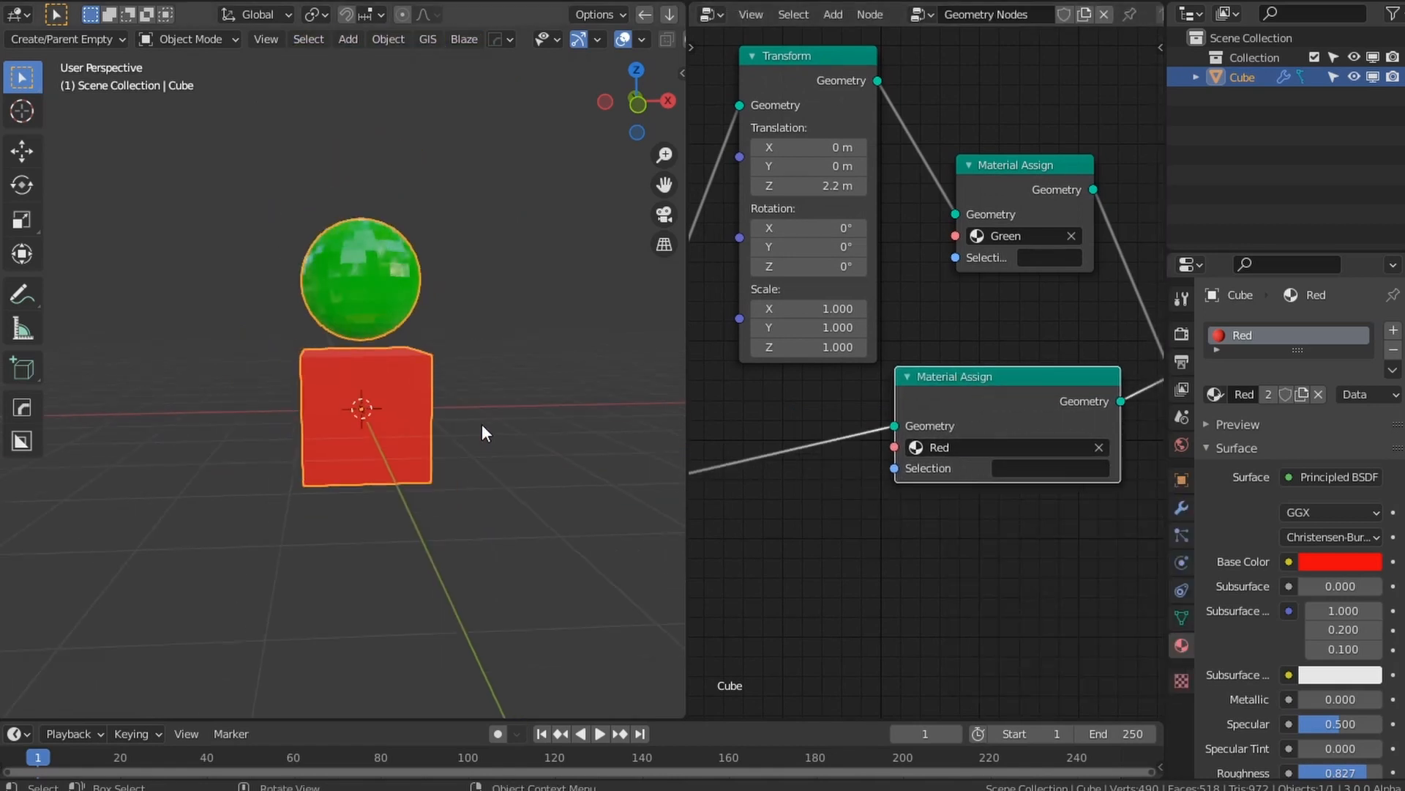
middle_click_drag(482, 424, 405, 438)
scroll(405, 438, "up", 4)
key("Tab")
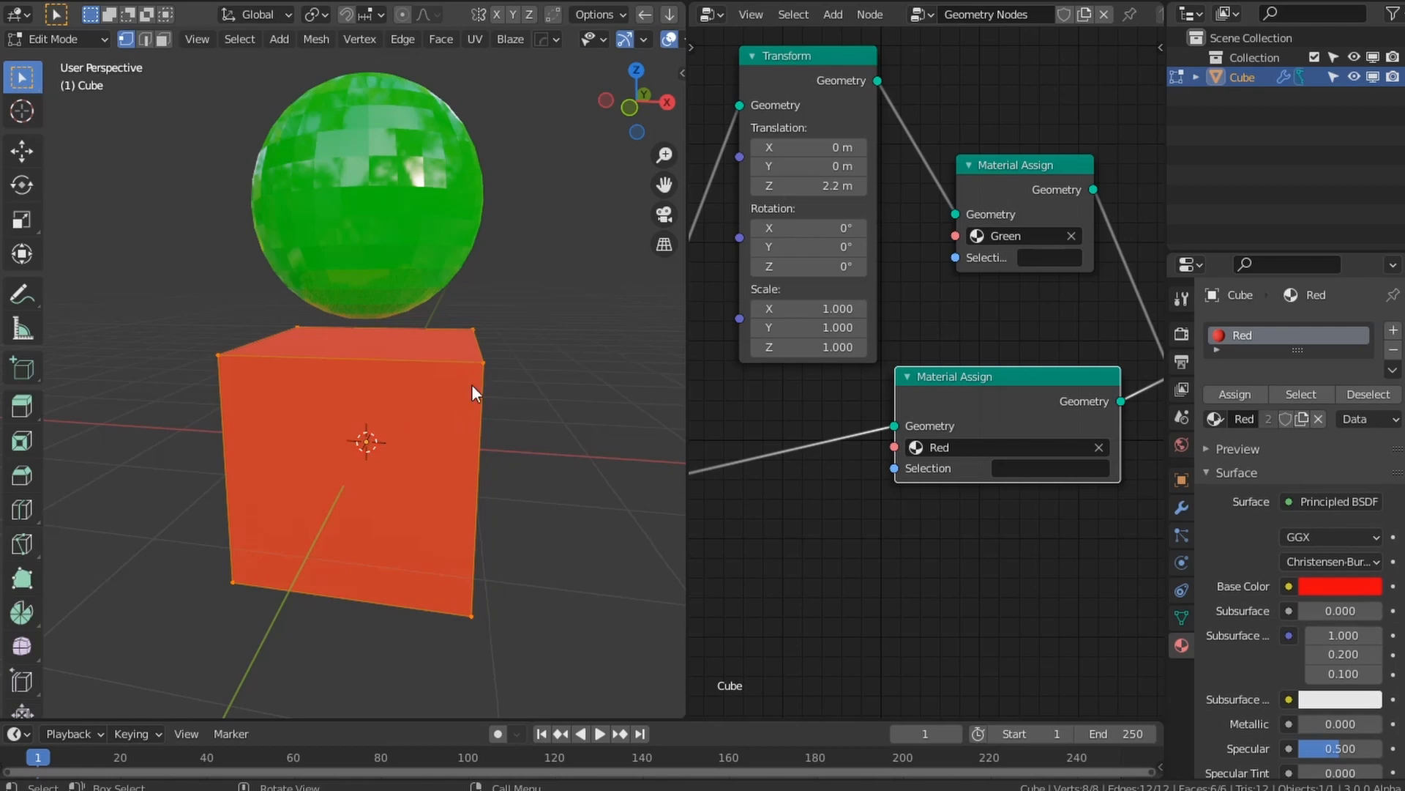
key("Tab")
key("Tab")
right_click(358, 346)
left_click(359, 353)
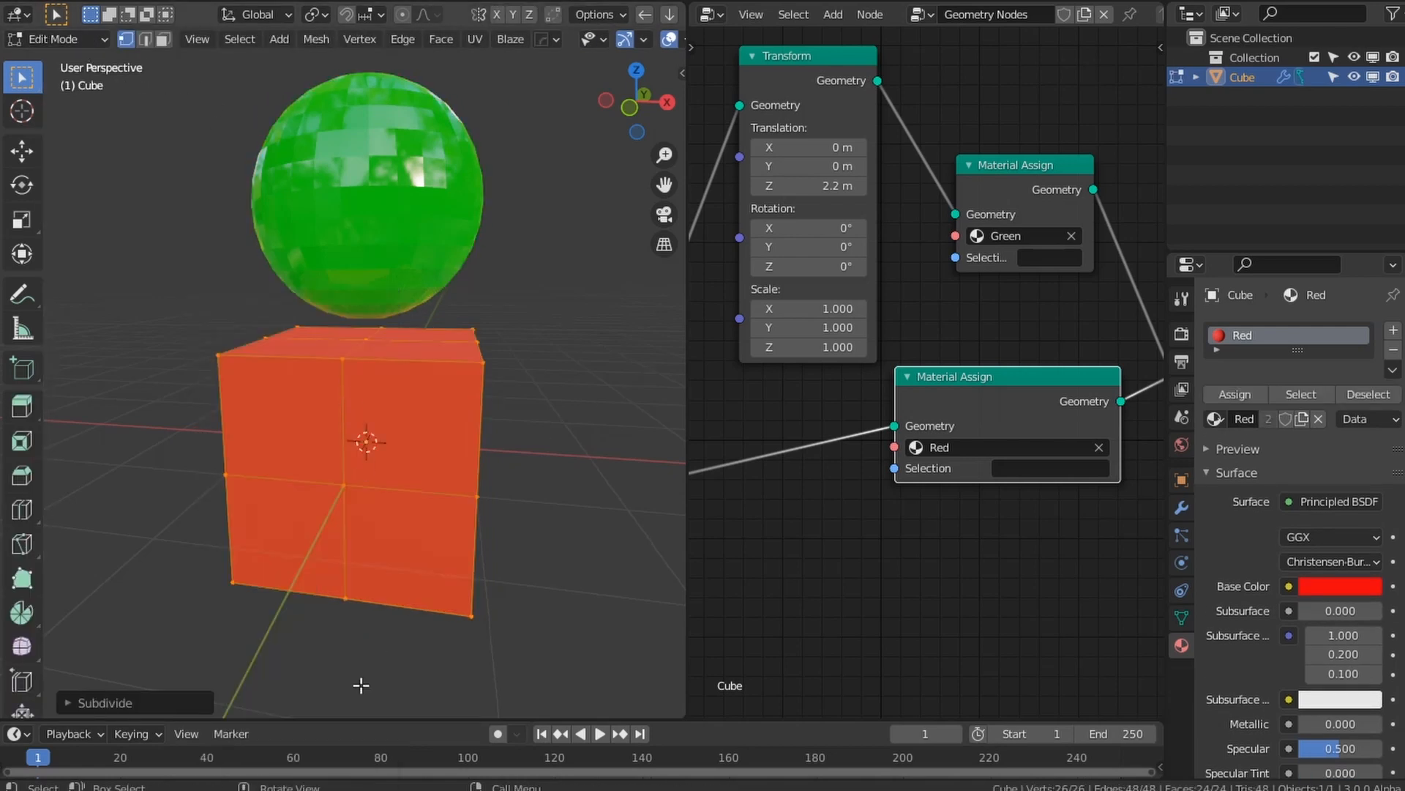
Step: Increase the subdivision's number of cuts until each cube side forms an 11 by 11 grid
left_click(71, 699)
left_click_drag(214, 564, 326, 565)
key("Tab")
key("Tab")
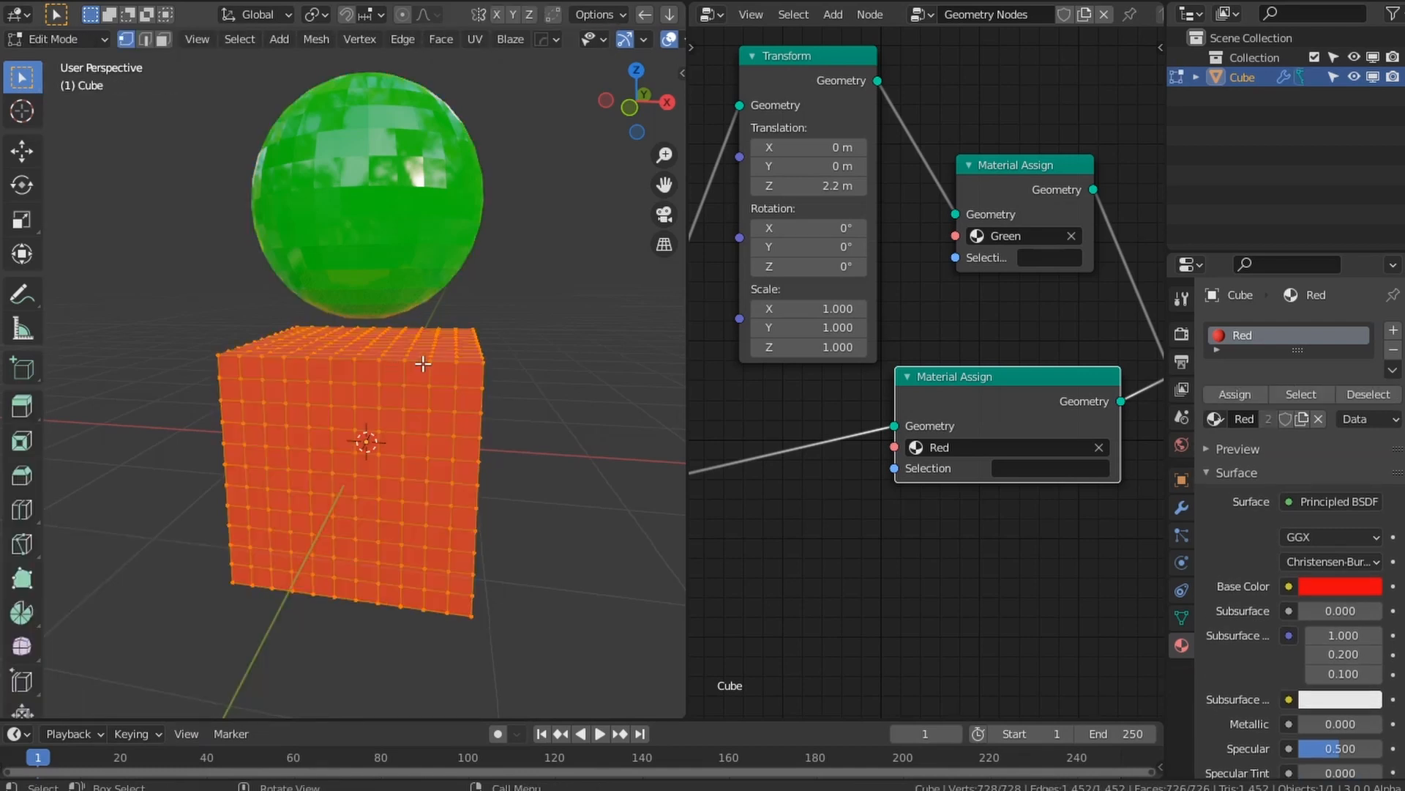
Step: Clear the mesh selection and circle-select a patch of faces along the cube's upper edges in face select mode
key("alt+a")
key("c")
mouse_move(421, 384)
left_mouse_down()
mouse_move(446, 377)
mouse_move(490, 410)
mouse_move(455, 398)
left_mouse_up()
left_click(162, 38)
key("Escape")
middle_click_drag(506, 442, 402, 480)
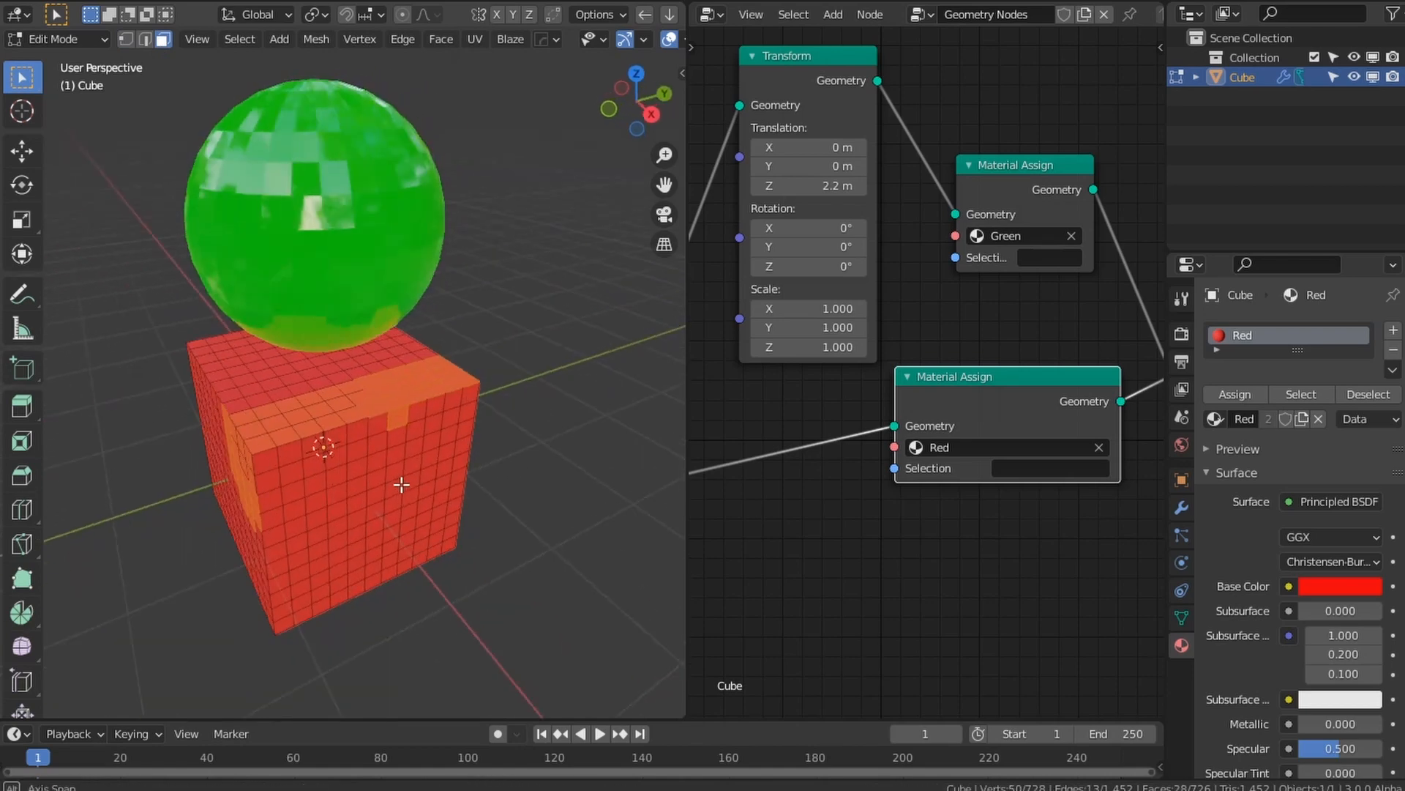
Step: Create a vertex group for the selected faces and set the Red Material Assign node's Selection to Group
left_click(1189, 614)
left_click(1394, 389)
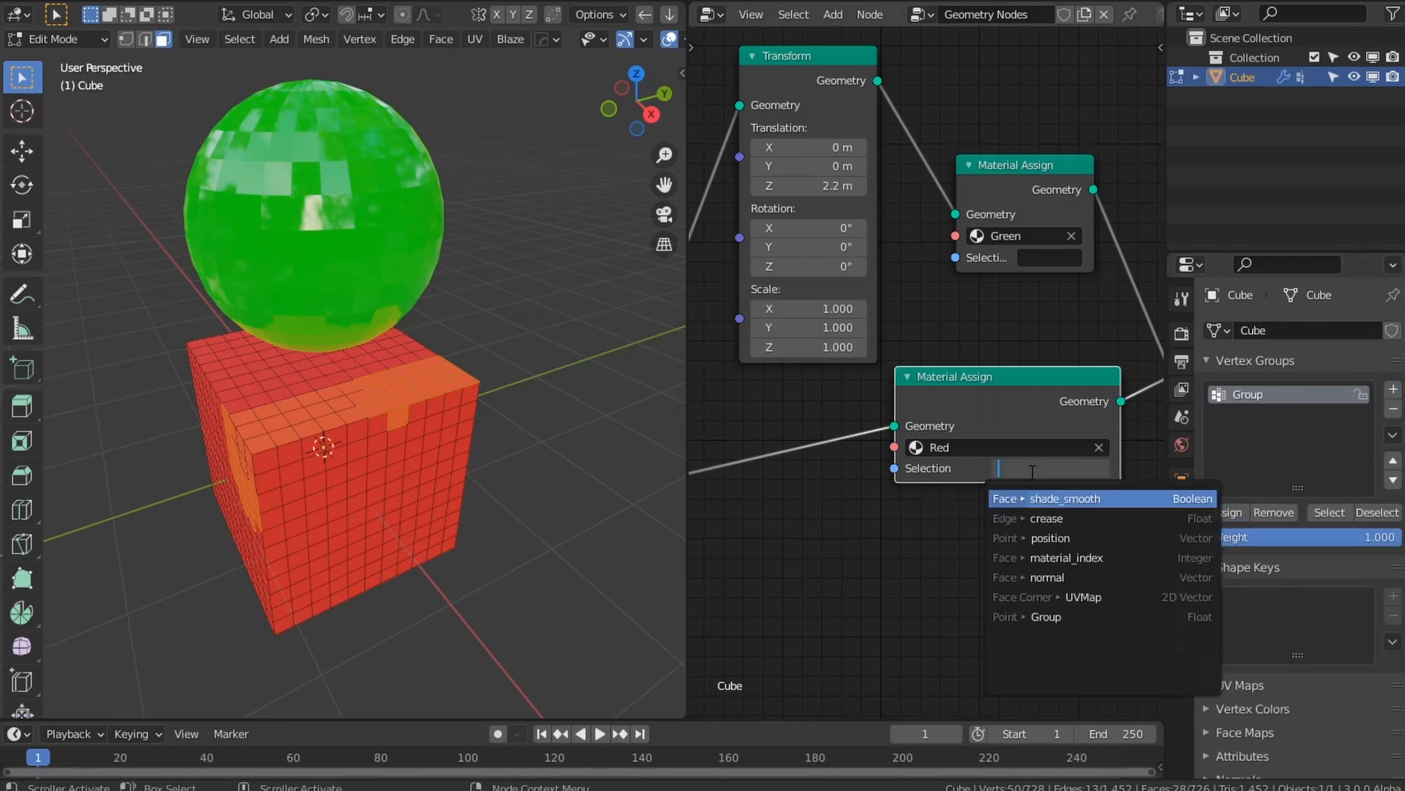
left_click(1042, 618)
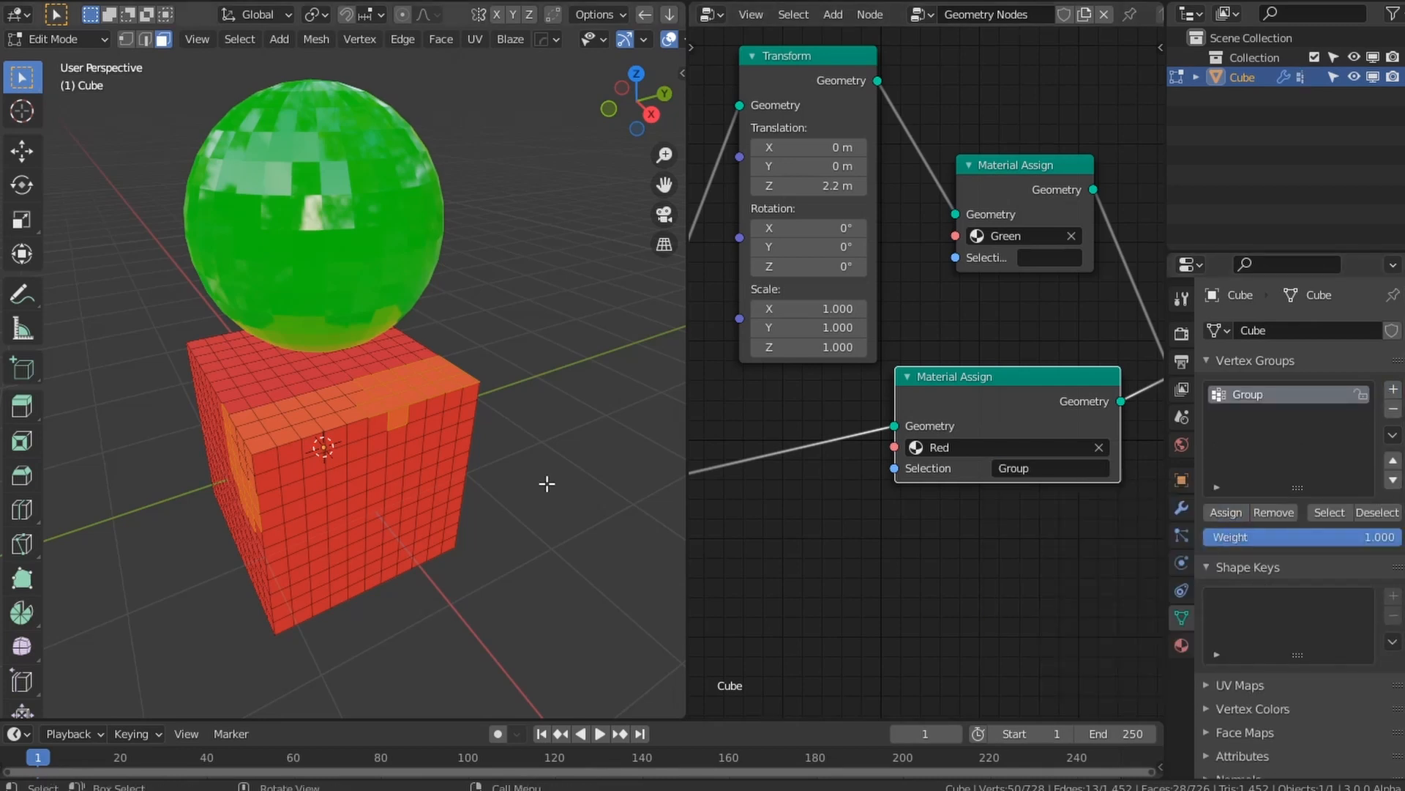
Step: Return to Object Mode and try the Green material on the Material Assign node limited to Group, restoring Red
key("Tab")
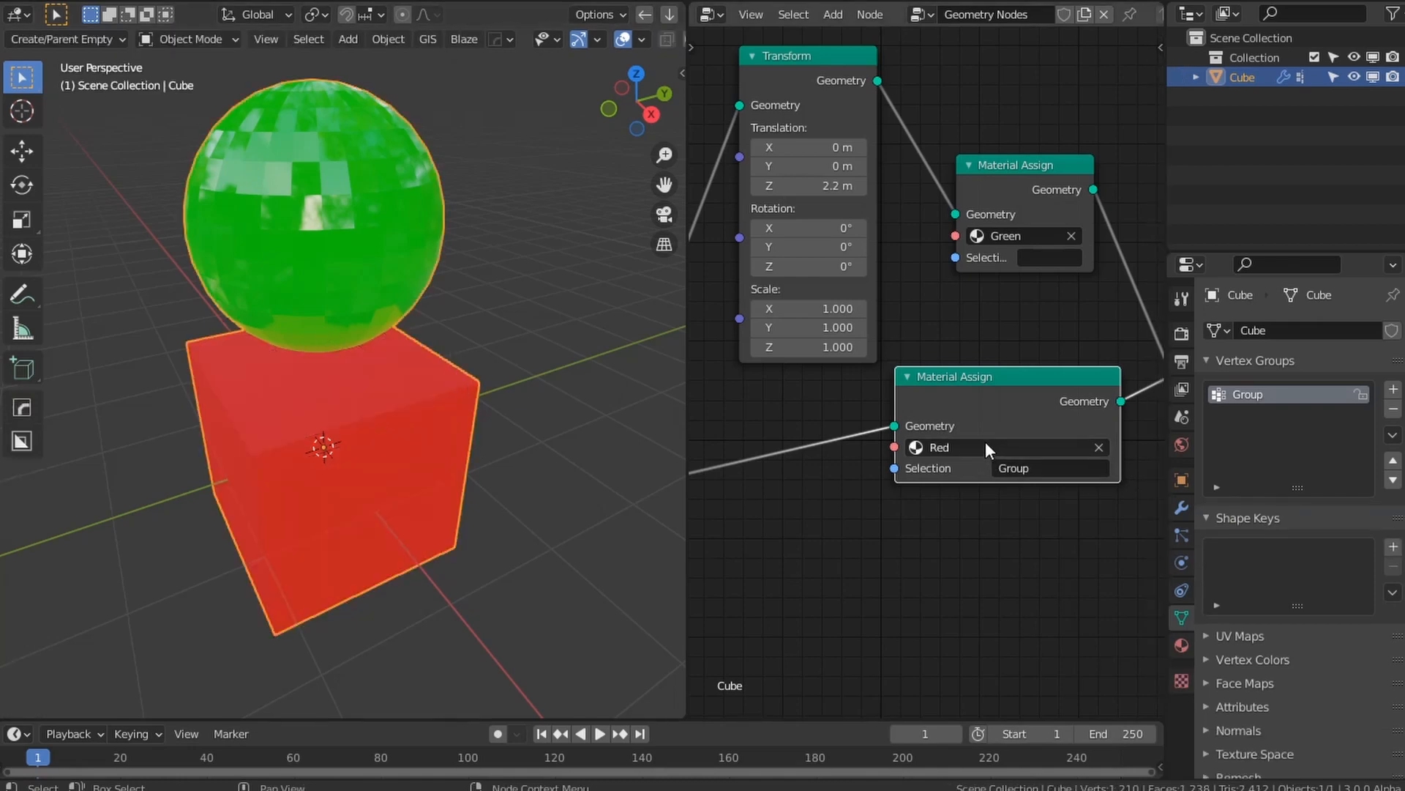
left_click(985, 445)
left_click(976, 478)
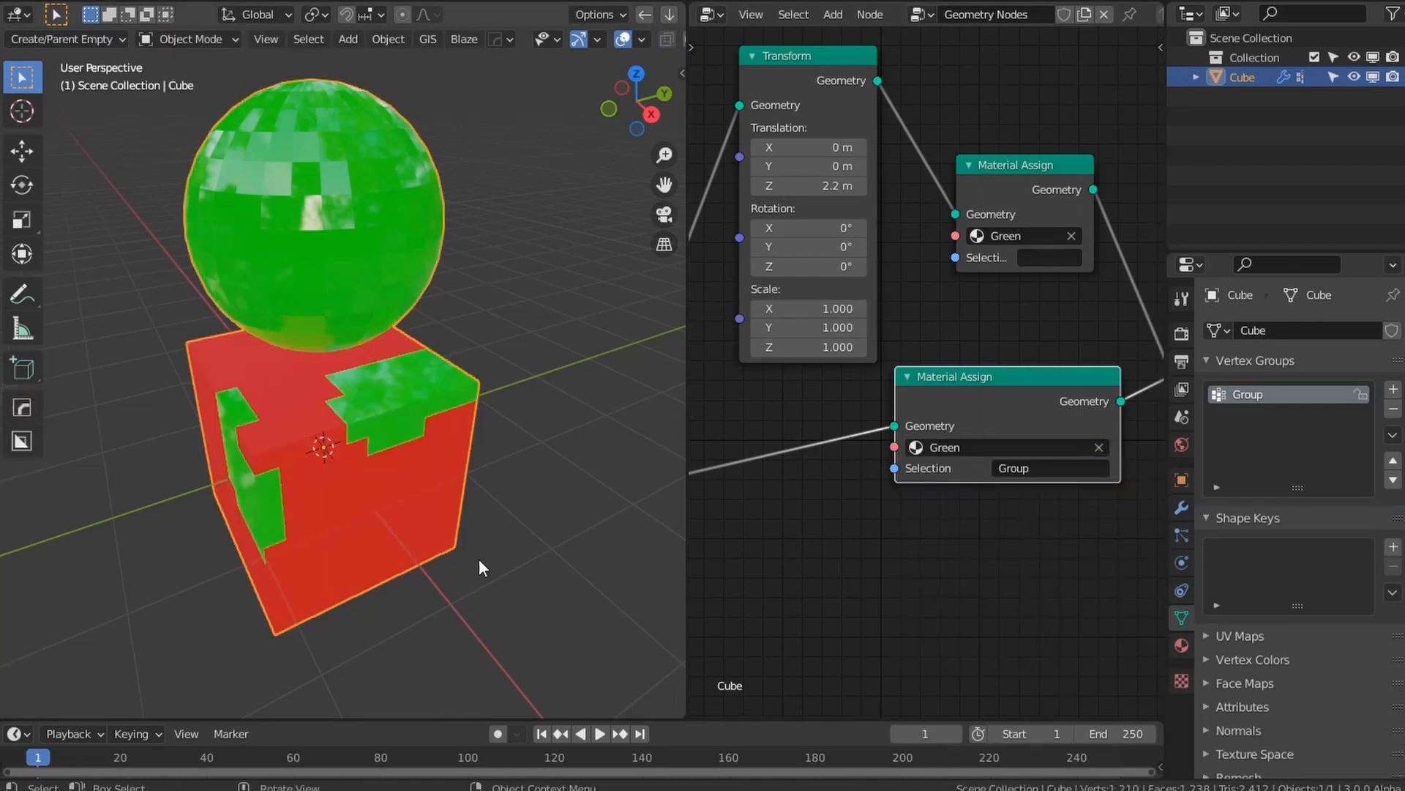
middle_click_drag(314, 525, 394, 516)
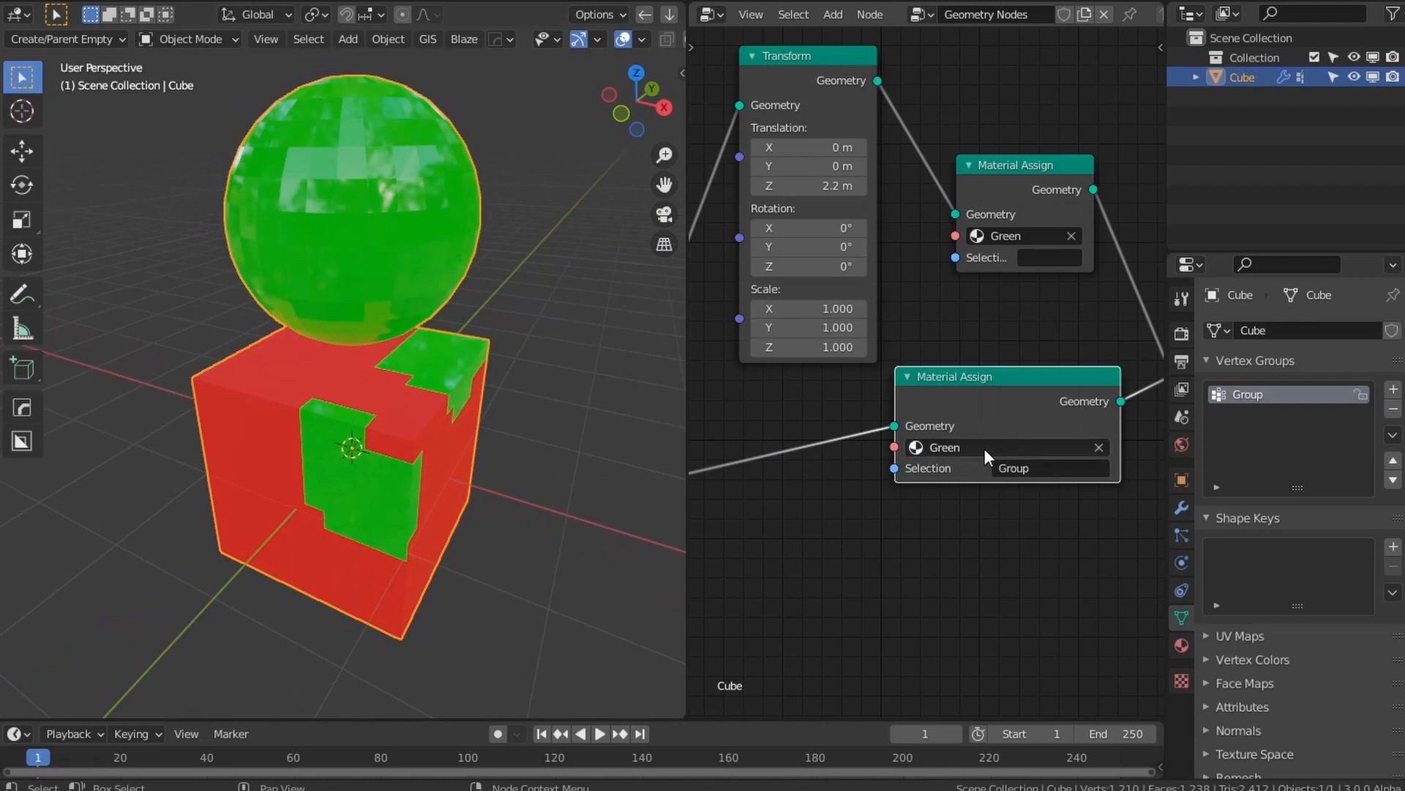
middle_click_drag(410, 468, 394, 415)
scroll(479, 399, "up", 3)
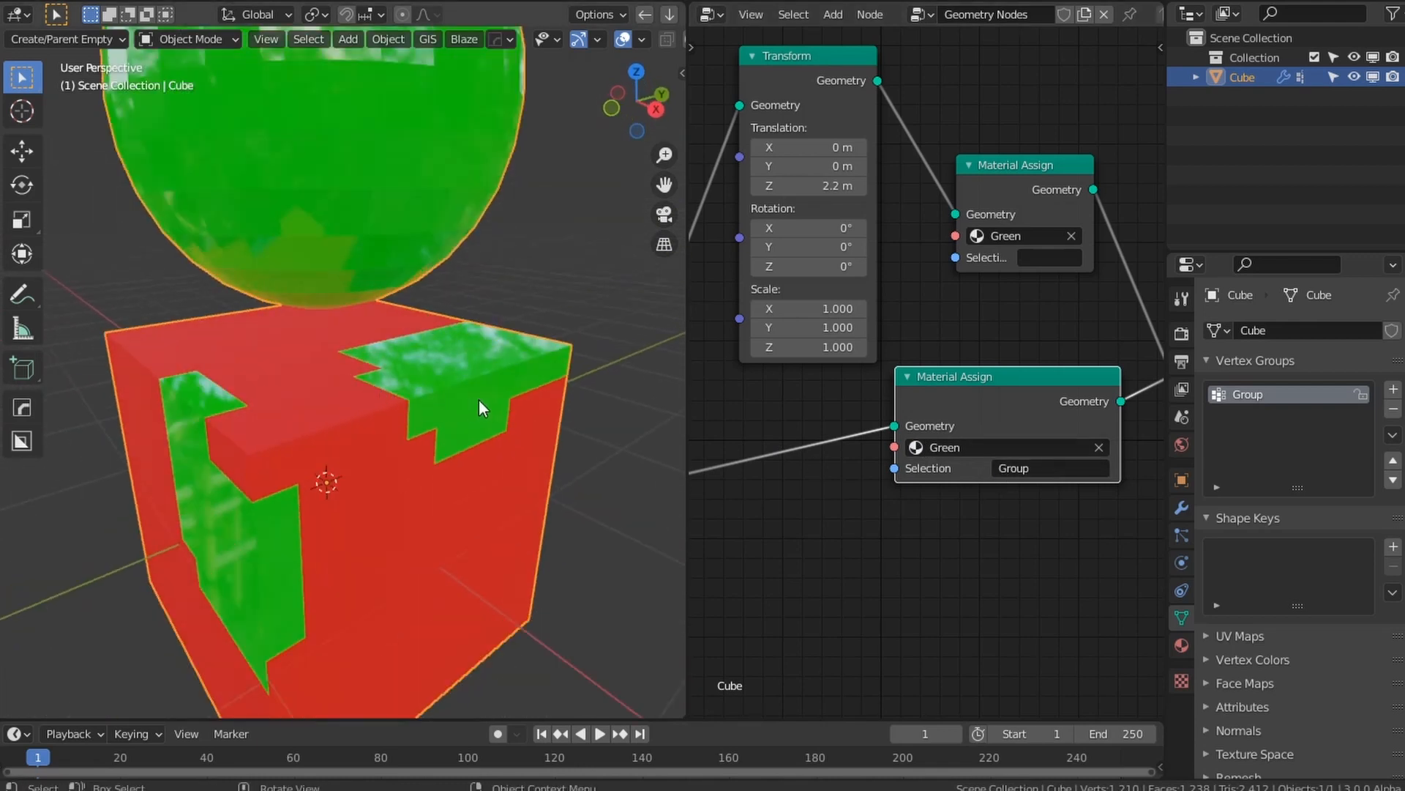
left_click(996, 446)
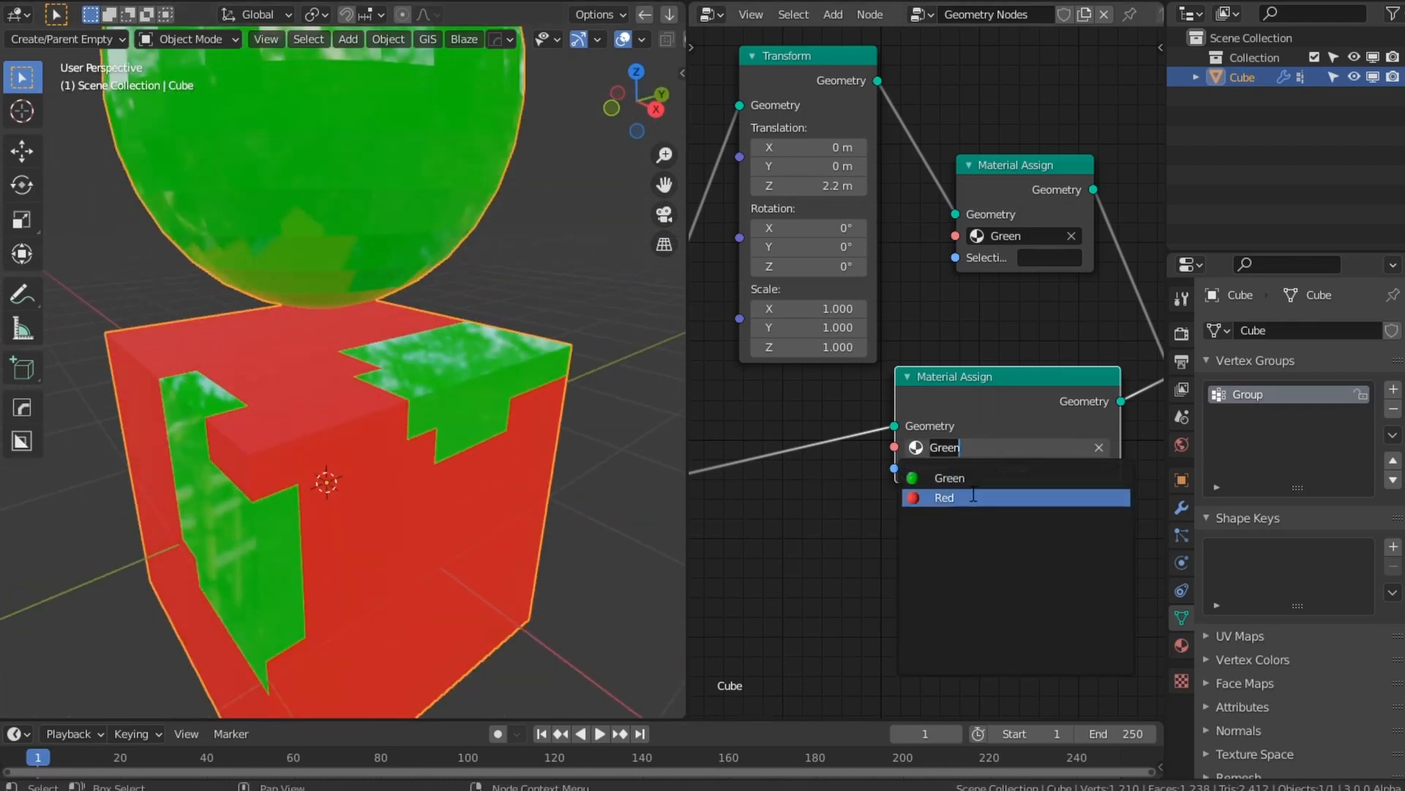
left_click(1076, 492)
Step: Duplicate the Red Material Assign node into the link before Join Geometry and set the copy's material to Green
scroll(952, 454, "down", 3)
middle_click_drag(890, 410, 1015, 396)
left_click_drag(990, 394, 907, 431)
key("shift+d")
left_click(1021, 432)
scroll(990, 454, "up", 2)
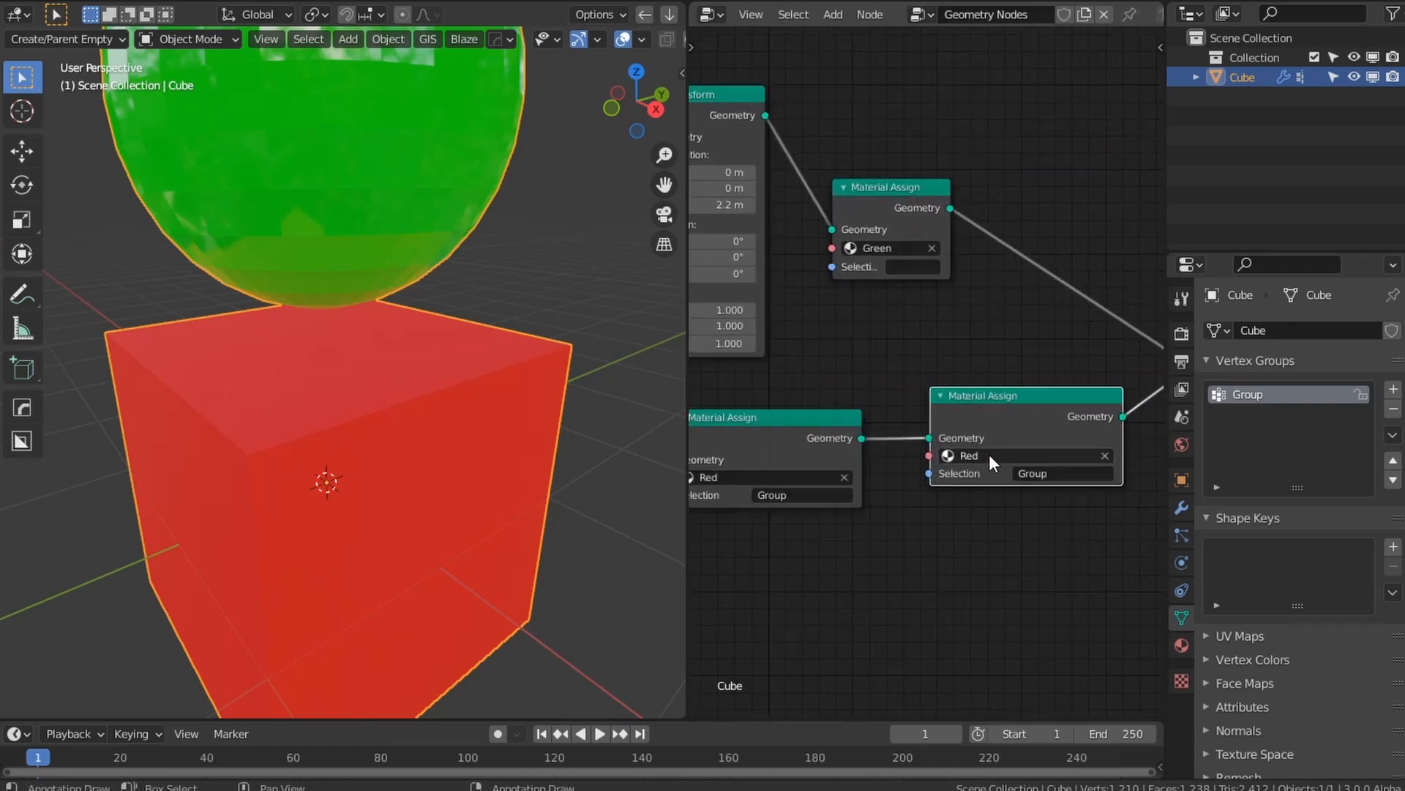
left_click(989, 454)
left_click(997, 501)
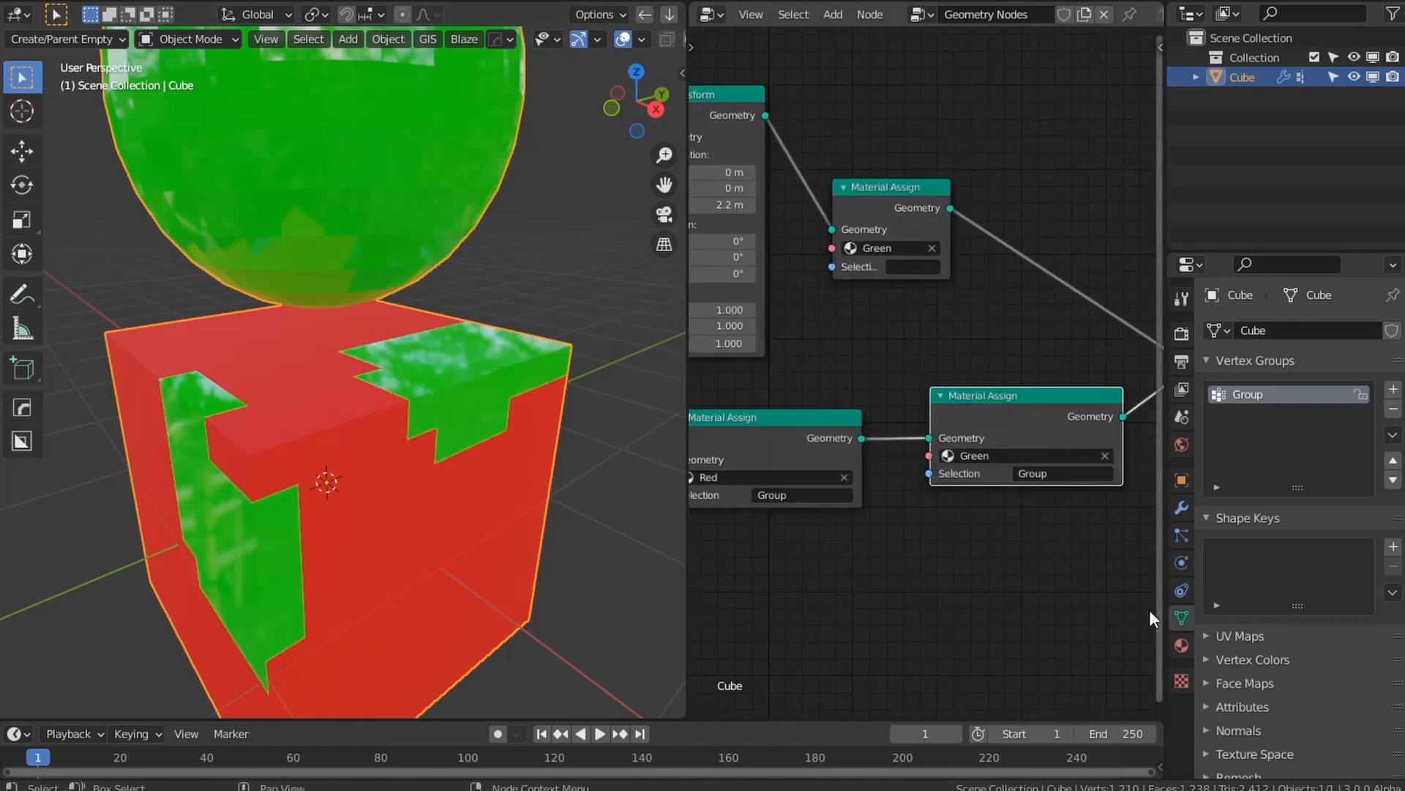
Step: Add a second material slot to the cube with a new material named Blue and give it a blue base color
left_click(1181, 644)
left_click(1393, 333)
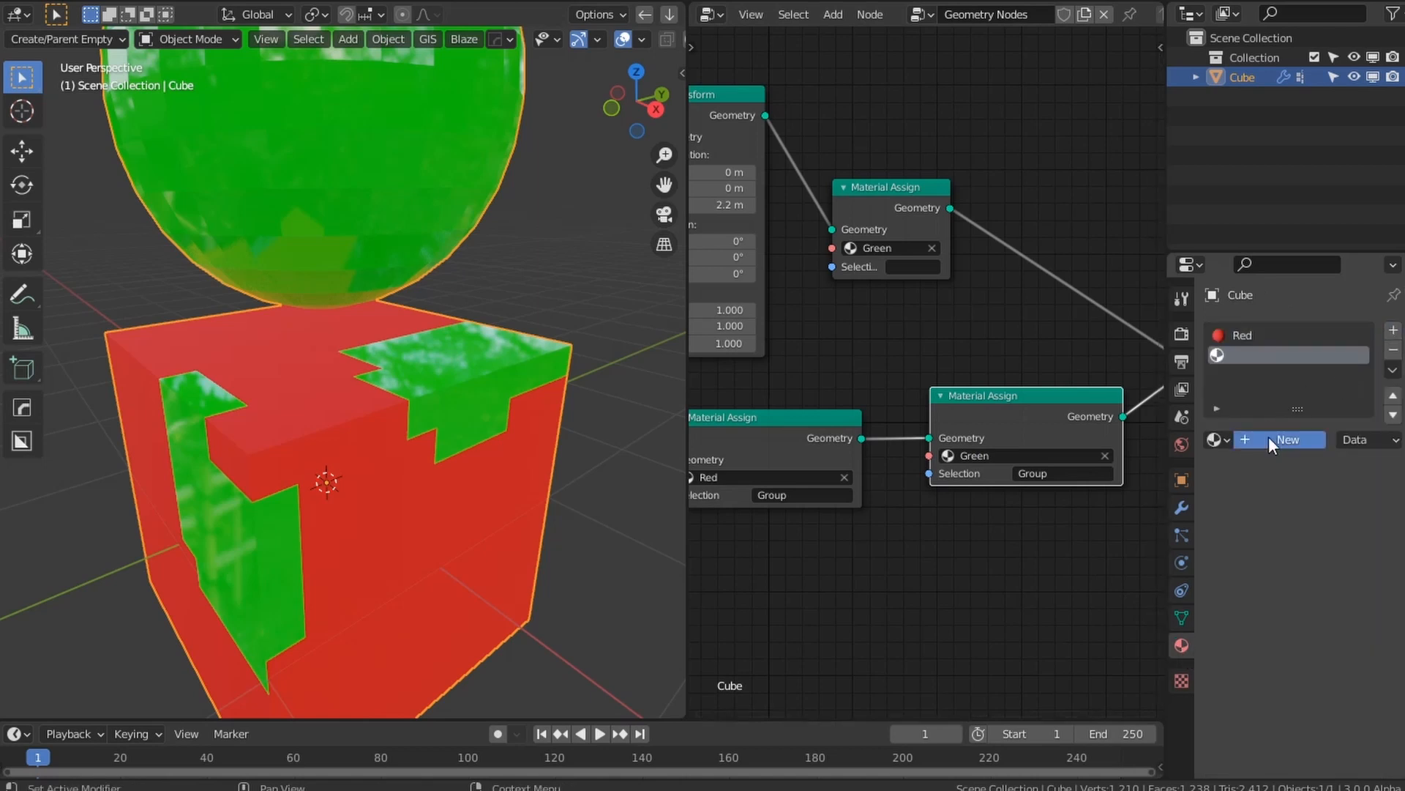
left_click(1268, 436)
double_click(1250, 359)
type("Blue")
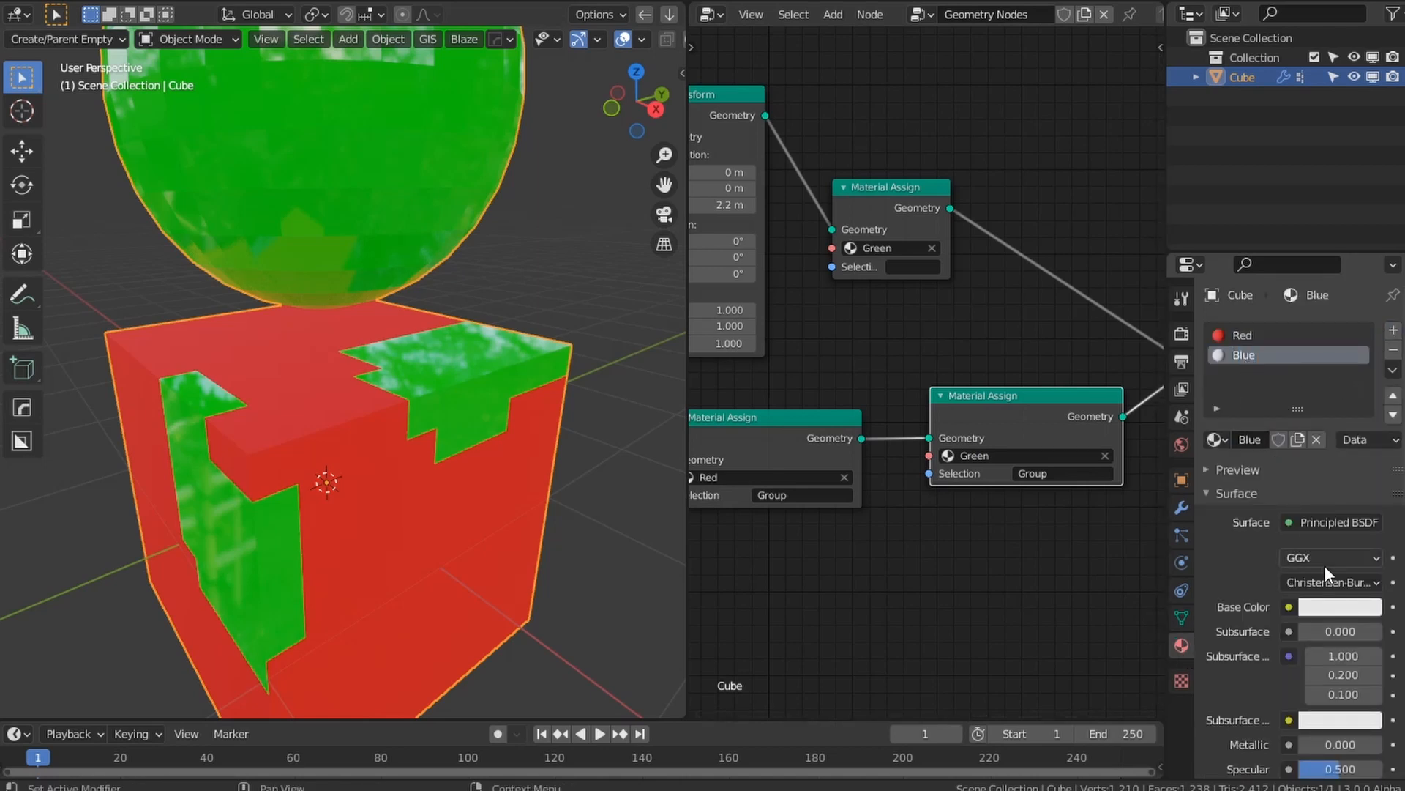
left_click(1340, 606)
left_click(1312, 502)
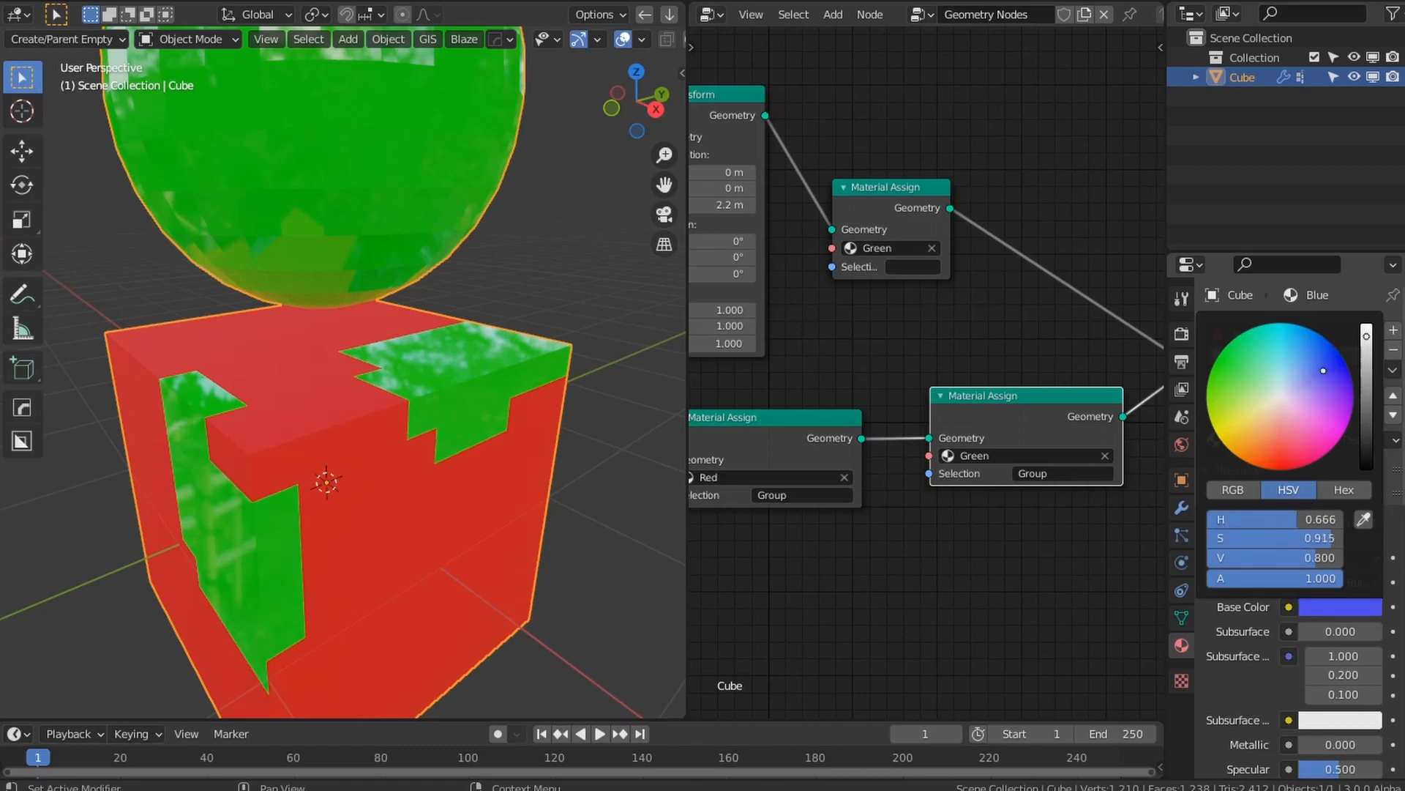
Step: Set the duplicated Material Assign node's material to Blue and inspect the cube's coloured patches
left_click(995, 456)
left_click(973, 482)
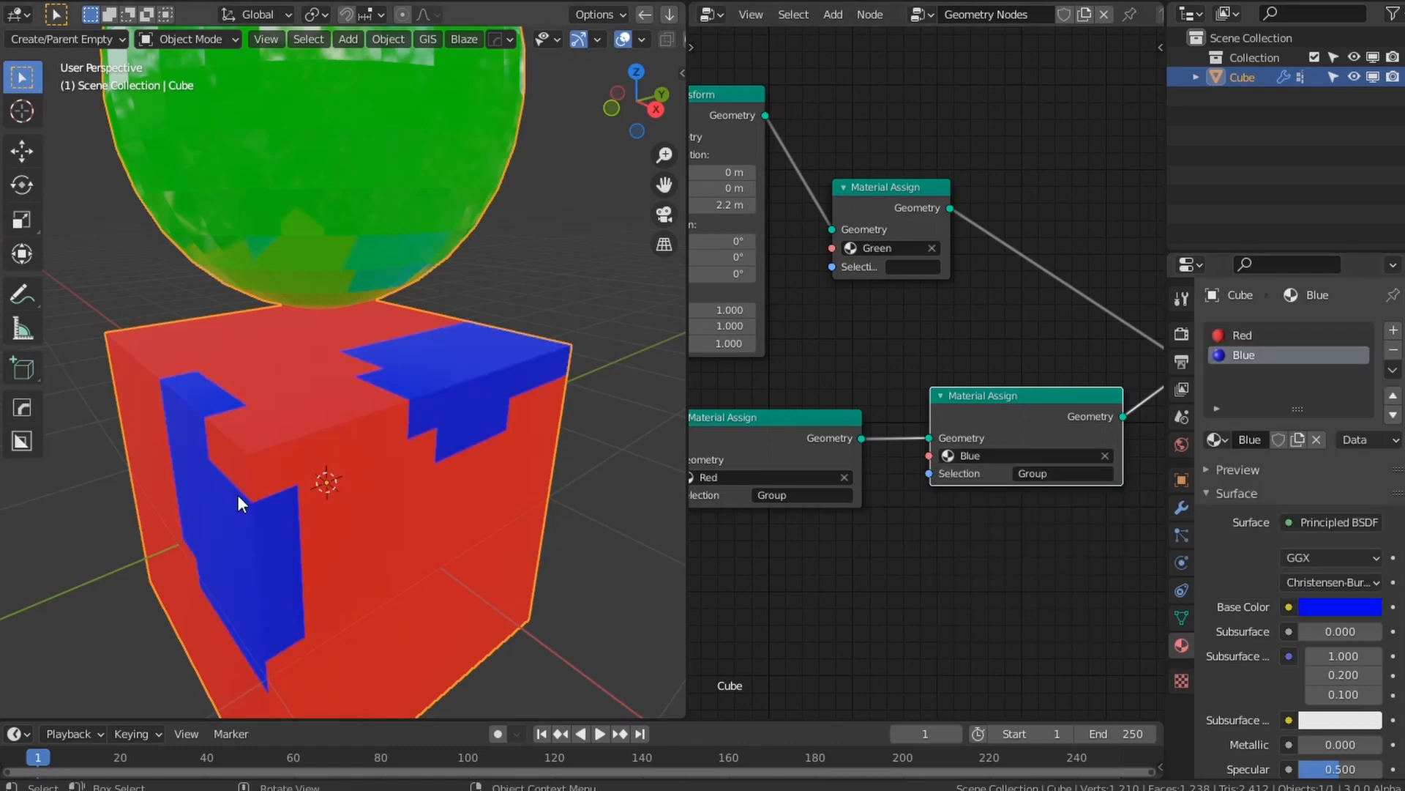
middle_click_drag(238, 494, 270, 430)
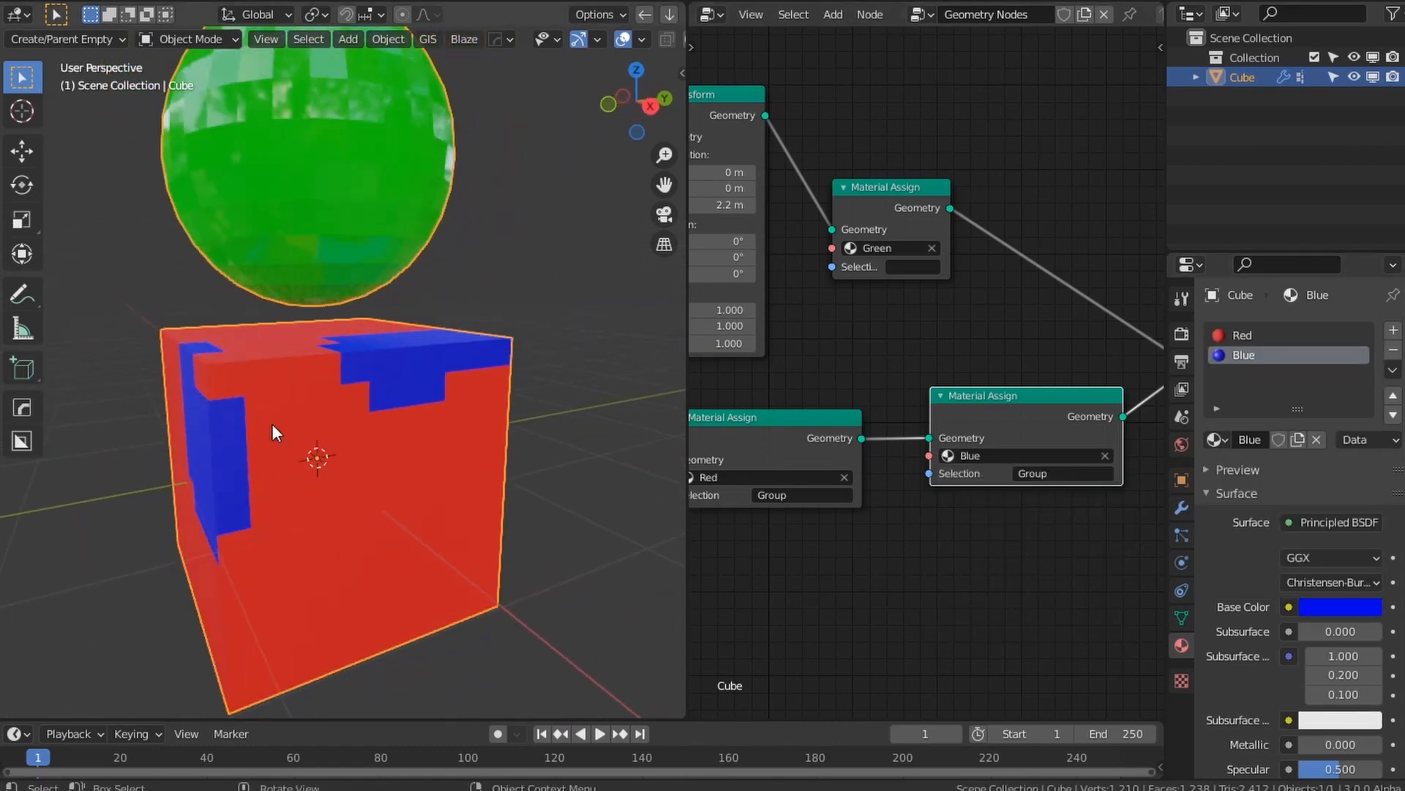
Step: Extend the face selection along the cube's upper front edge in Edit Mode and assign it to the Group vertex group
left_click(1180, 619)
key("Tab")
left_click(522, 307)
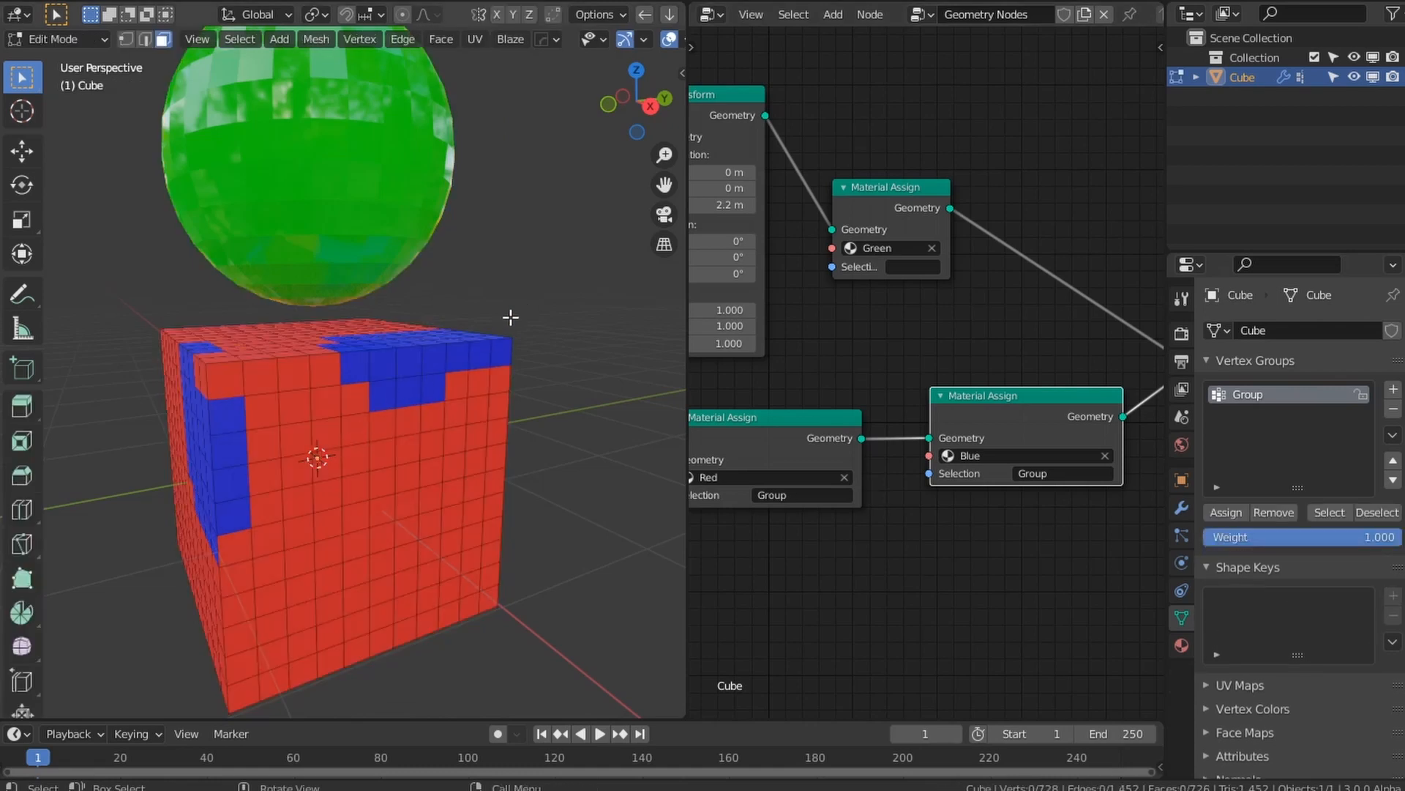
key("ctrl+z")
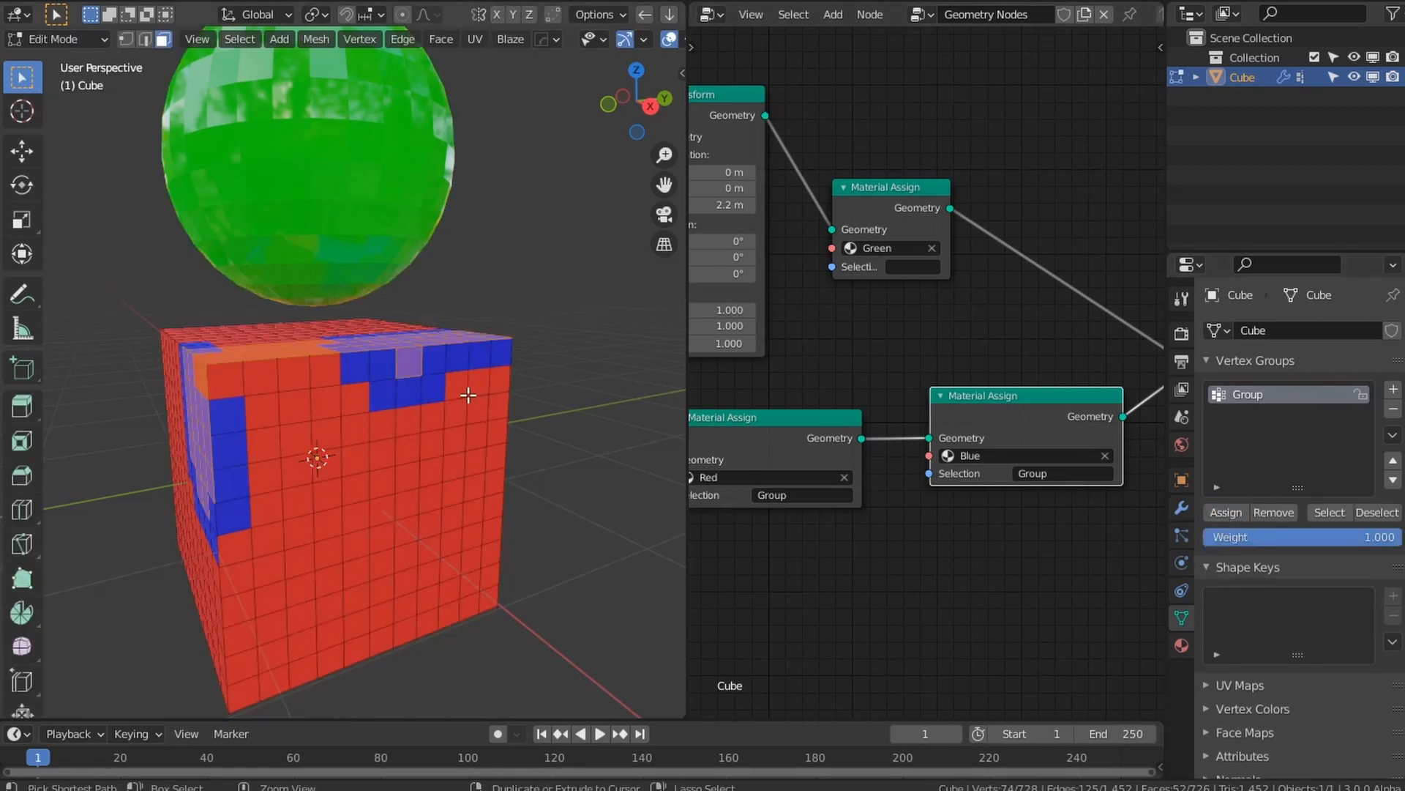
left_click(1220, 512)
middle_click_drag(439, 446, 451, 490)
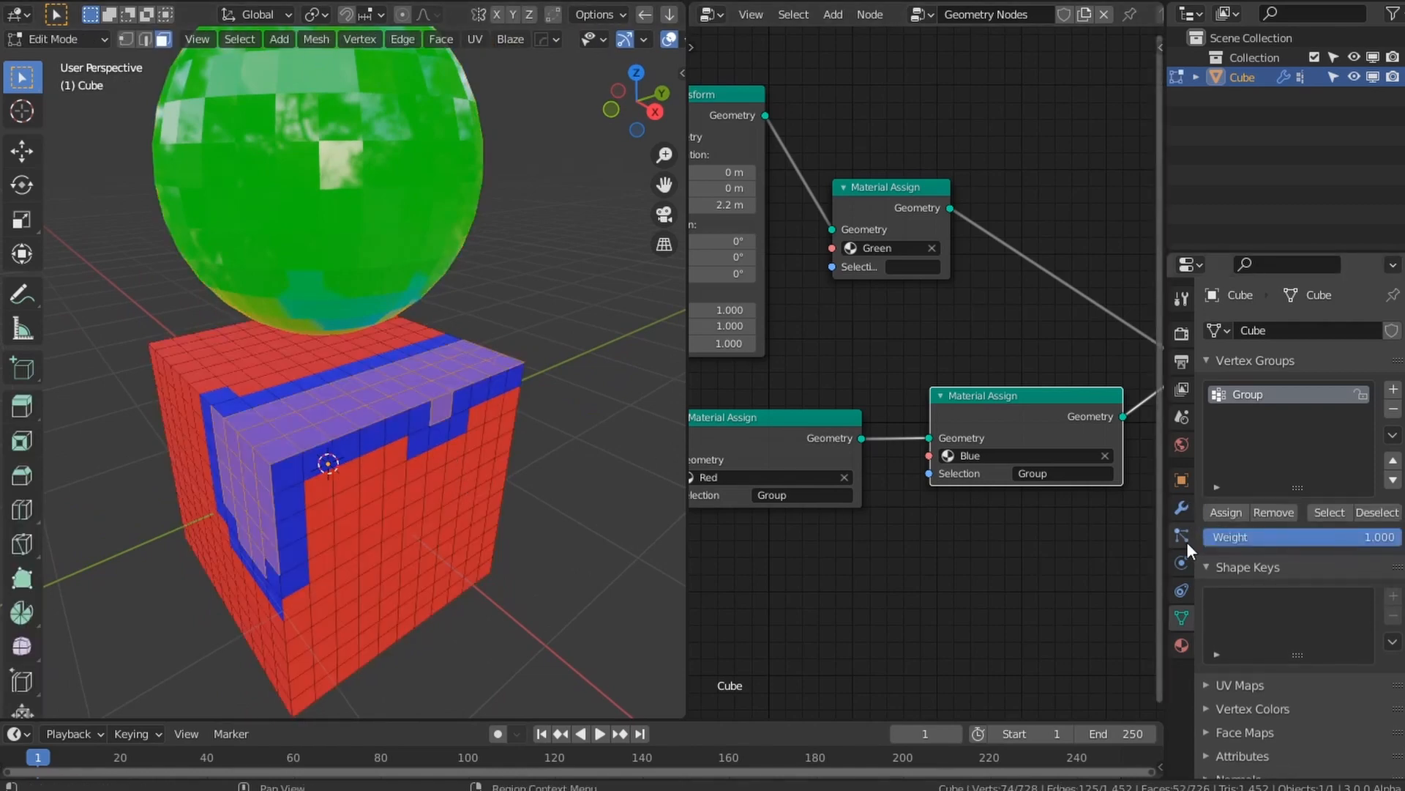
key("Tab")
key("Tab")
middle_click_drag(290, 548, 354, 530)
key("Tab")
middle_click_drag(577, 491, 459, 527)
Step: Try the Green material on the second Material Assign node and restore Blue
left_click(986, 458)
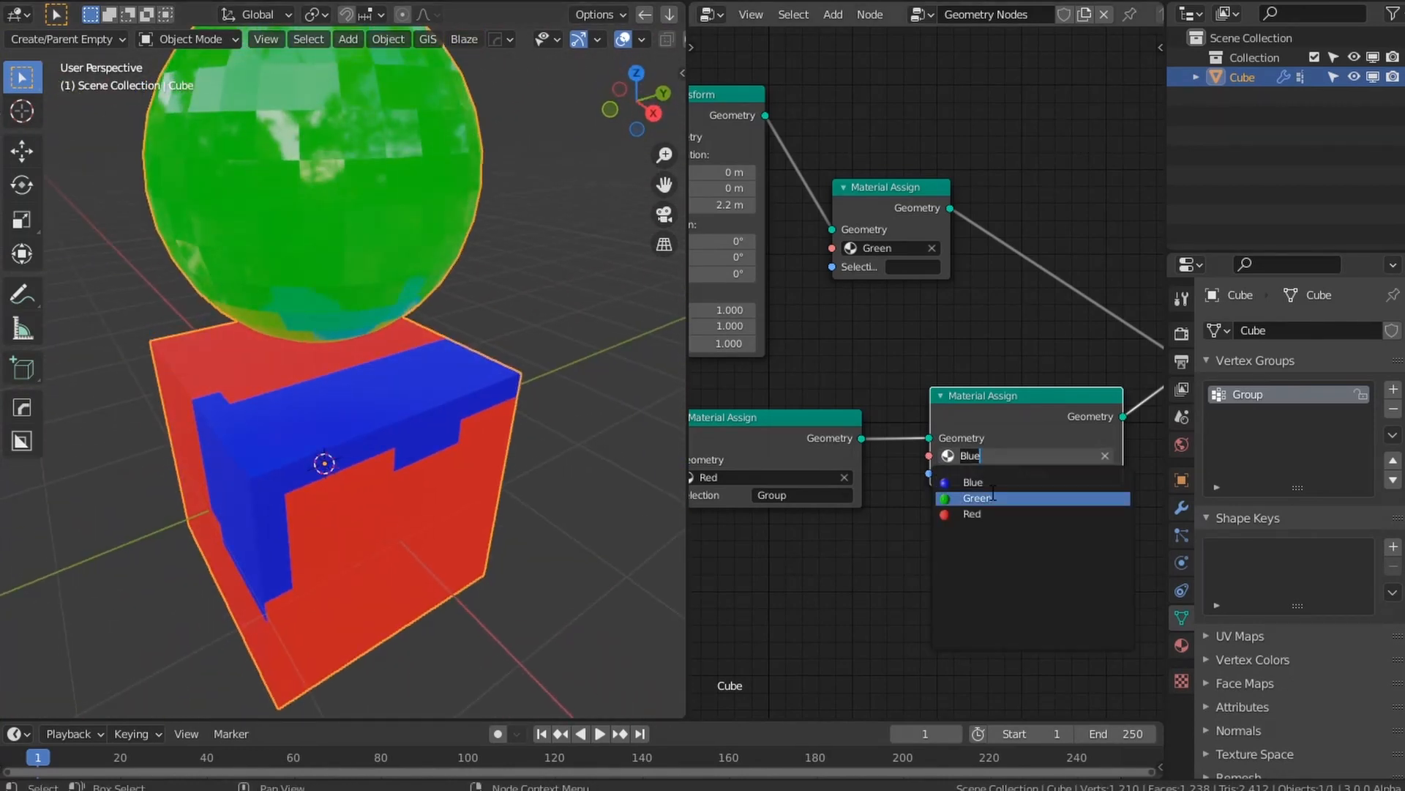
left_click(991, 496)
left_click(991, 460)
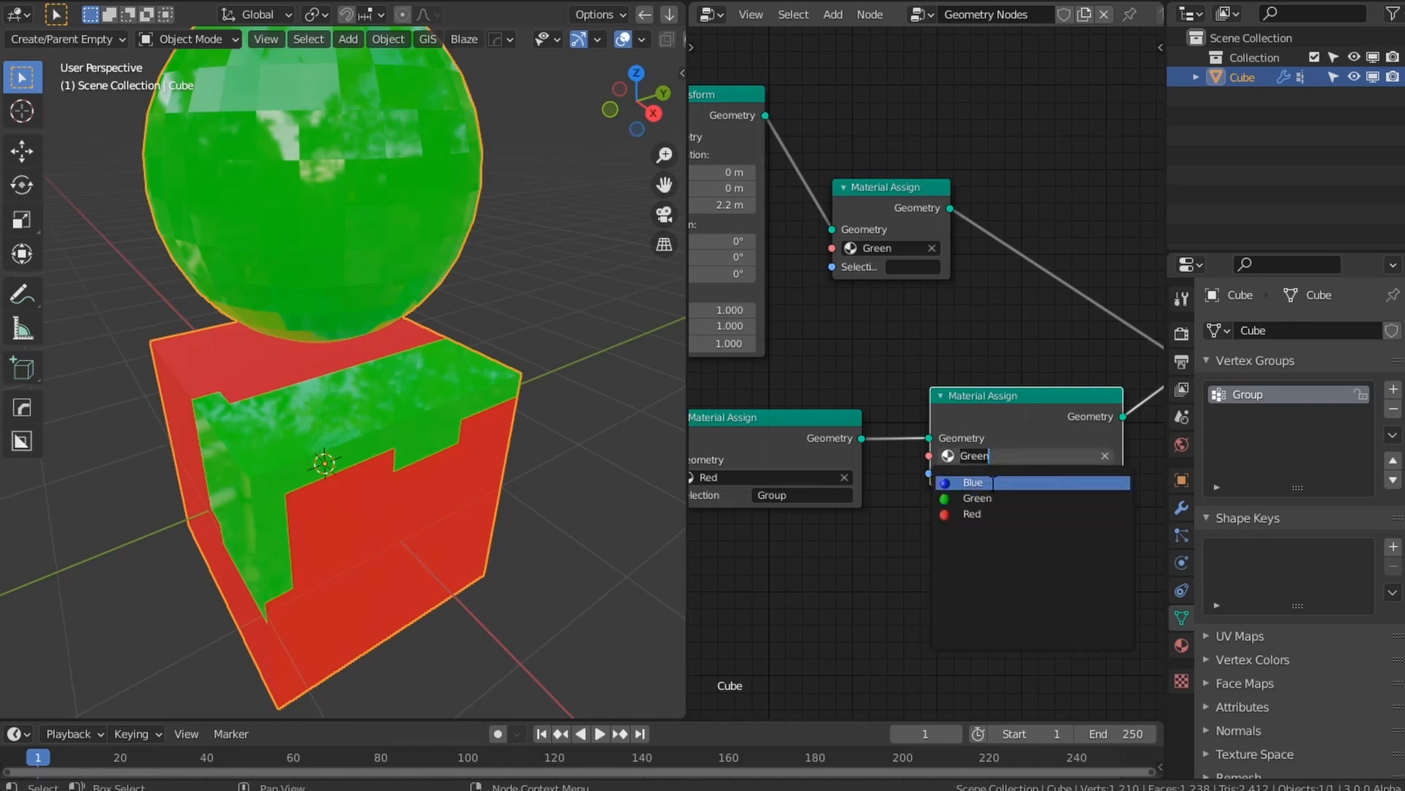
left_click(974, 481)
Step: Examine the Red Material Assign node and its list of available materials
middle_click_drag(869, 569, 920, 549)
scroll(920, 547, "down", 6)
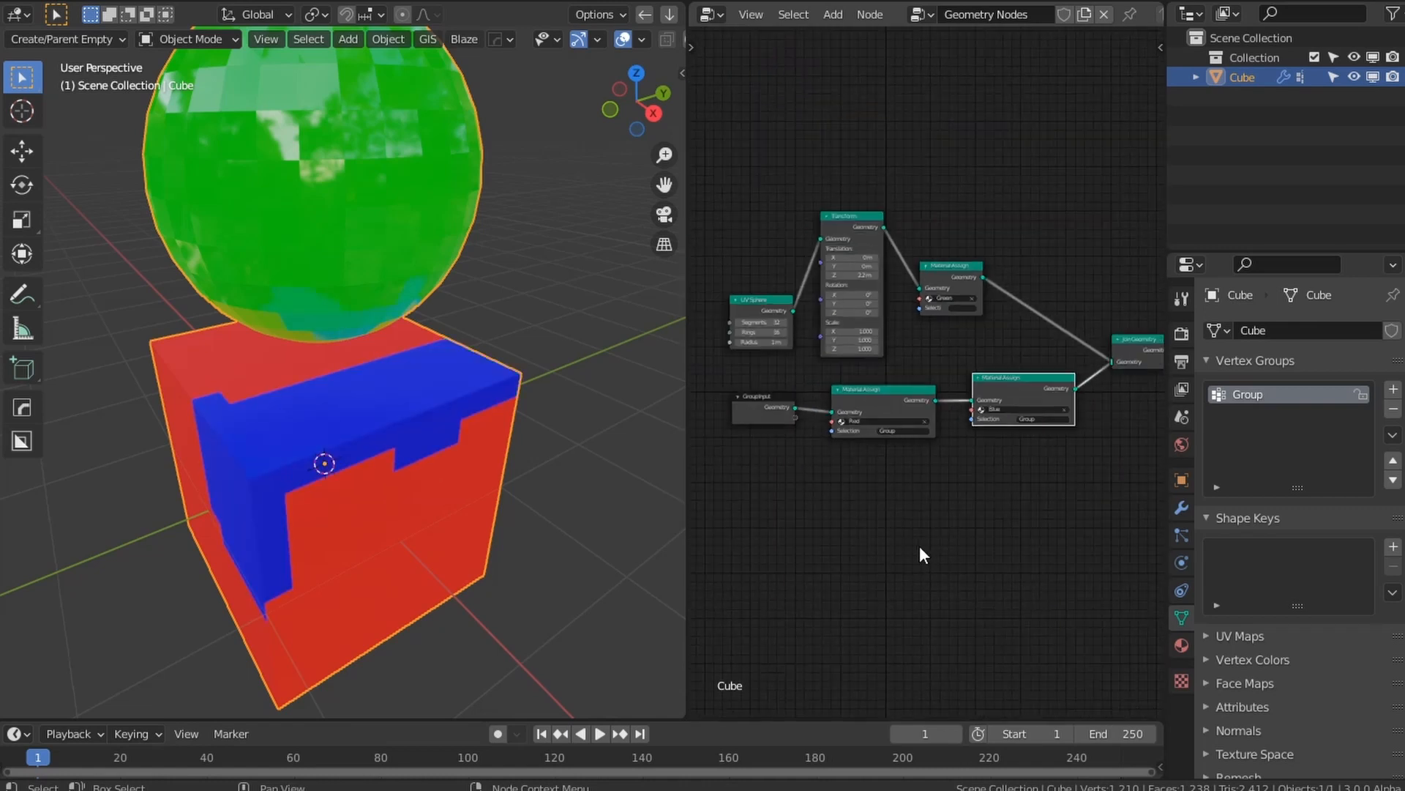
scroll(920, 547, "up", 5)
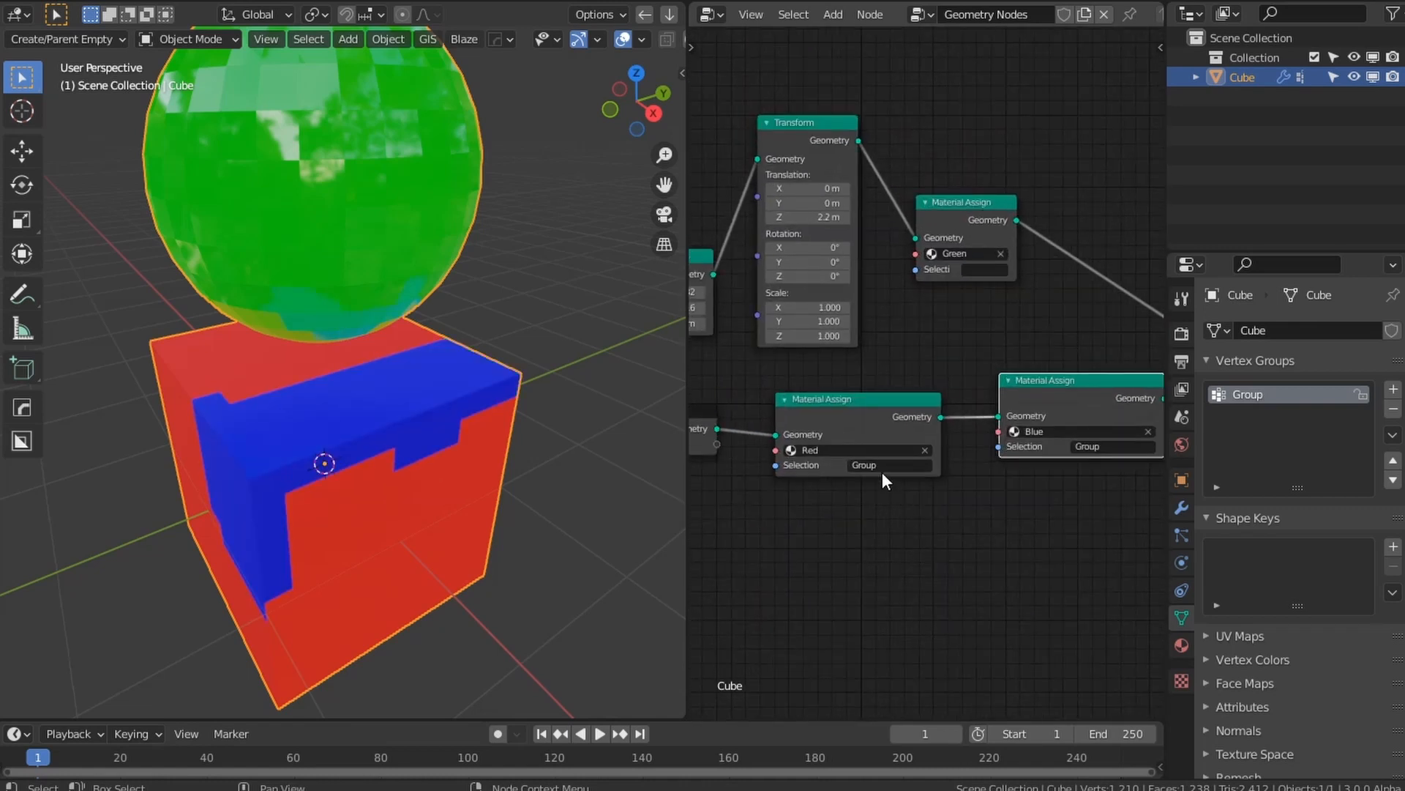
left_click(853, 449)
key("Escape")
scroll(857, 478, "up", 3)
middle_click_drag(781, 525, 816, 521)
left_click(833, 469)
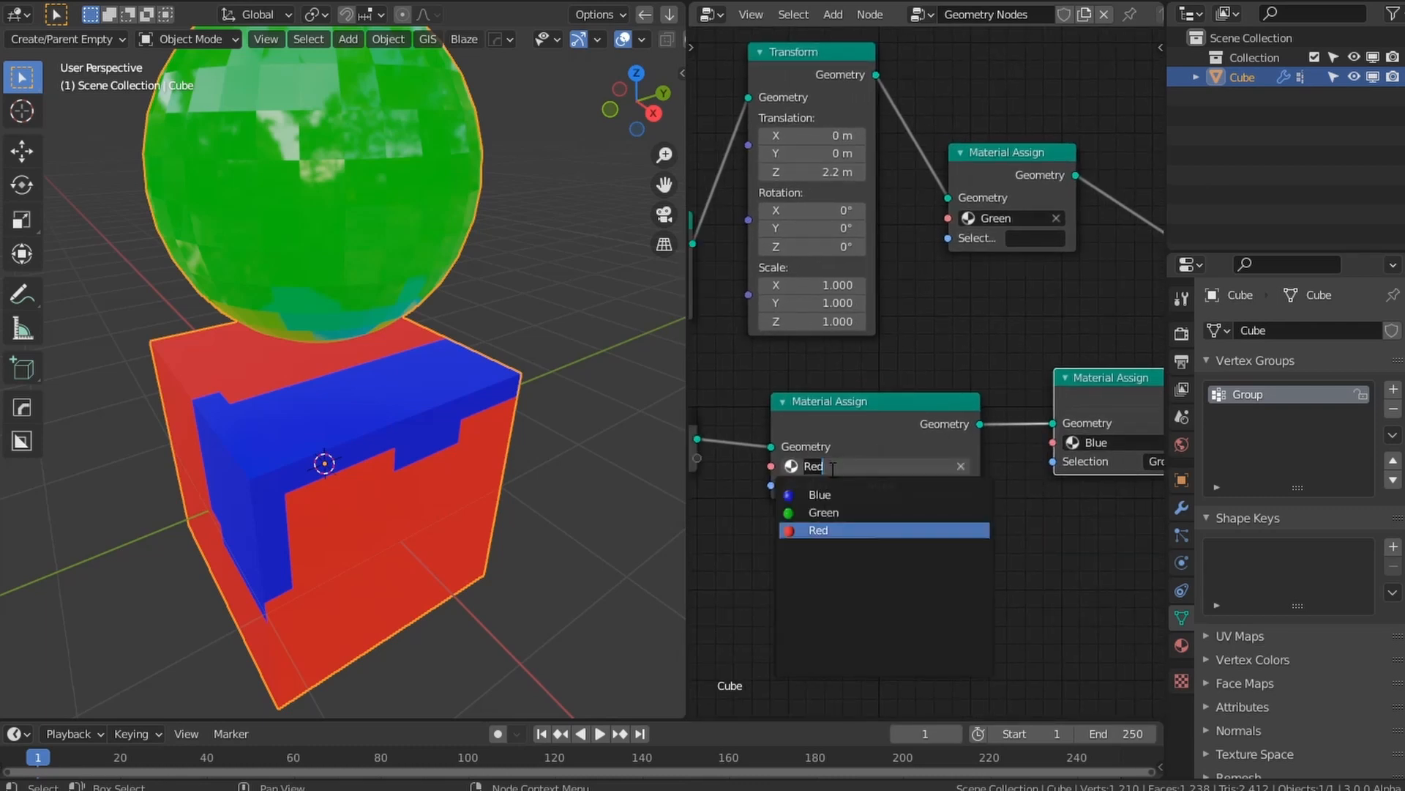
key("Escape")
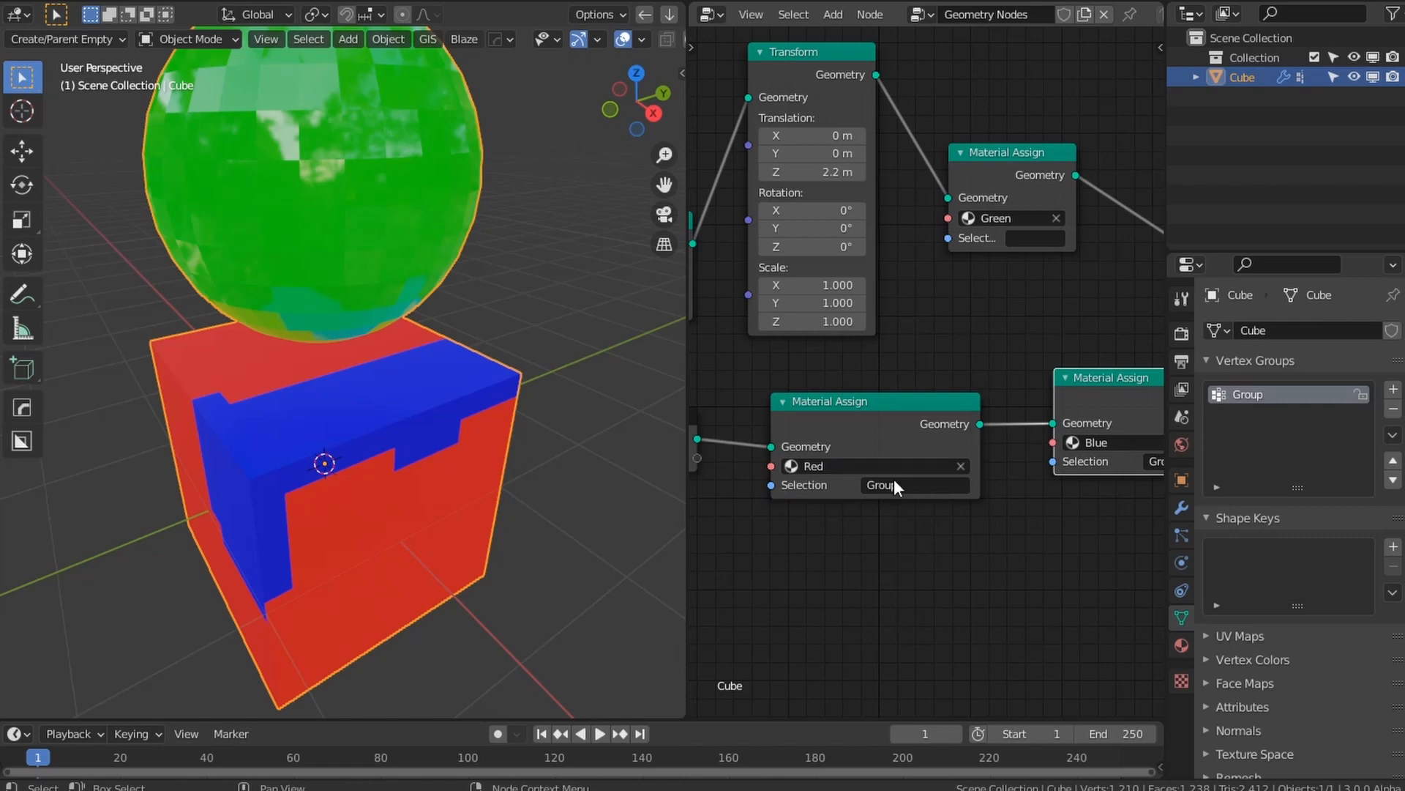
Step: Examine the complete node tree from its inputs to Group Output, along with the coloured cube and sphere
scroll(1024, 577, "down", 3)
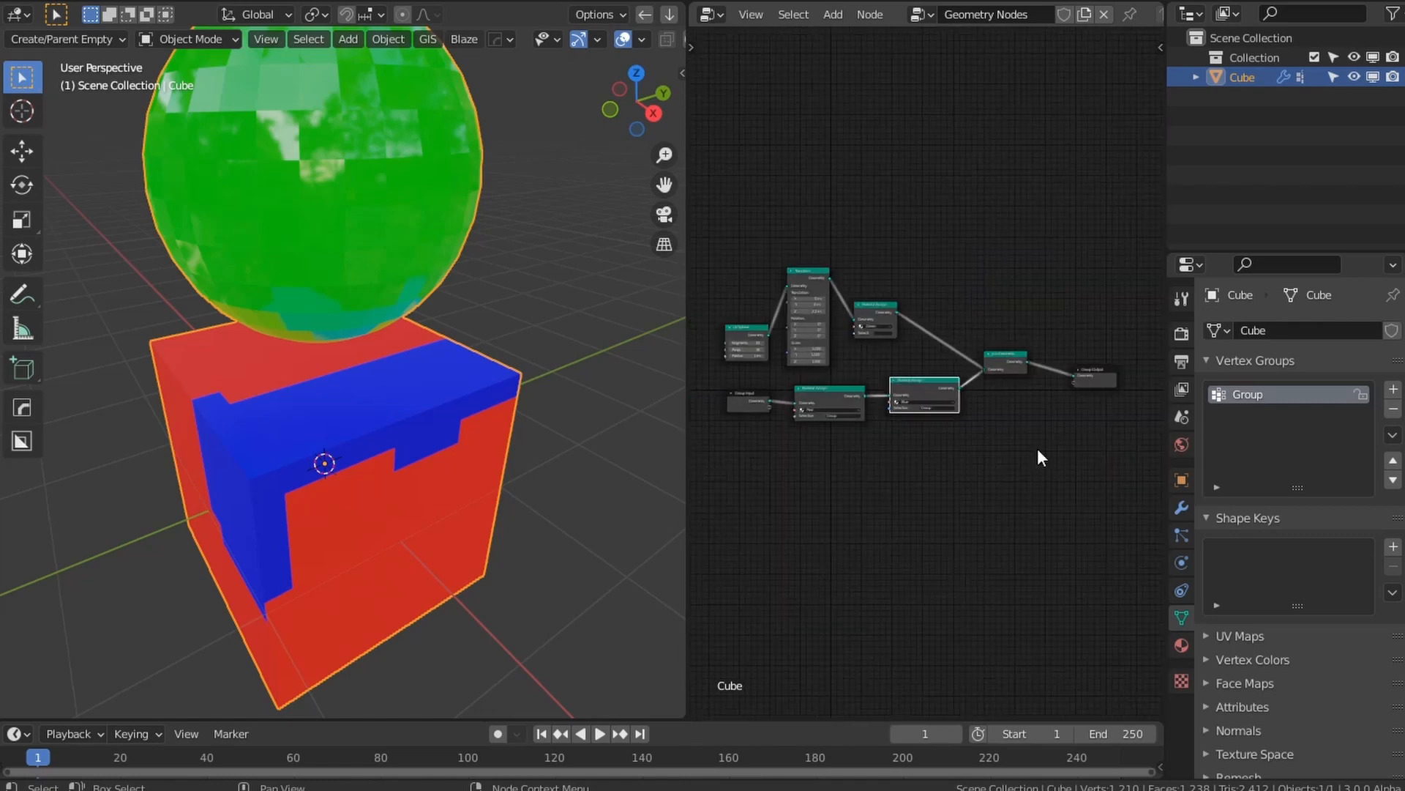
scroll(998, 392, "up", 2)
middle_click_drag(837, 436, 934, 444)
scroll(918, 442, "up", 2)
scroll(827, 432, "down", 4)
scroll(920, 442, "up", 3)
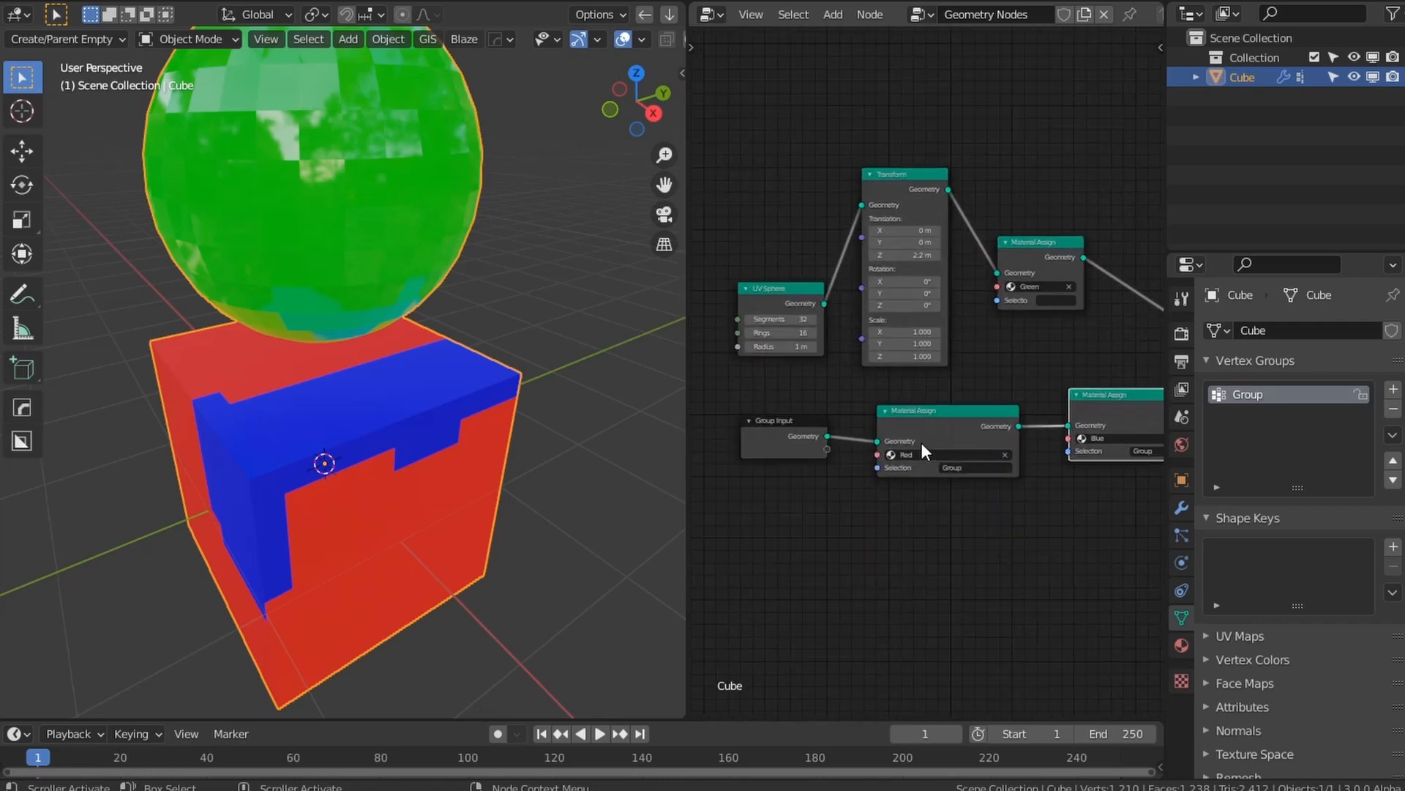
scroll(924, 443, "down", 7)
middle_click_drag(1056, 481, 978, 489)
scroll(978, 488, "down", 1)
scroll(582, 433, "down", 8)
middle_click_drag(381, 476, 458, 416)
scroll(458, 416, "up", 10)
scroll(459, 418, "down", 5)
scroll(828, 454, "up", 4)
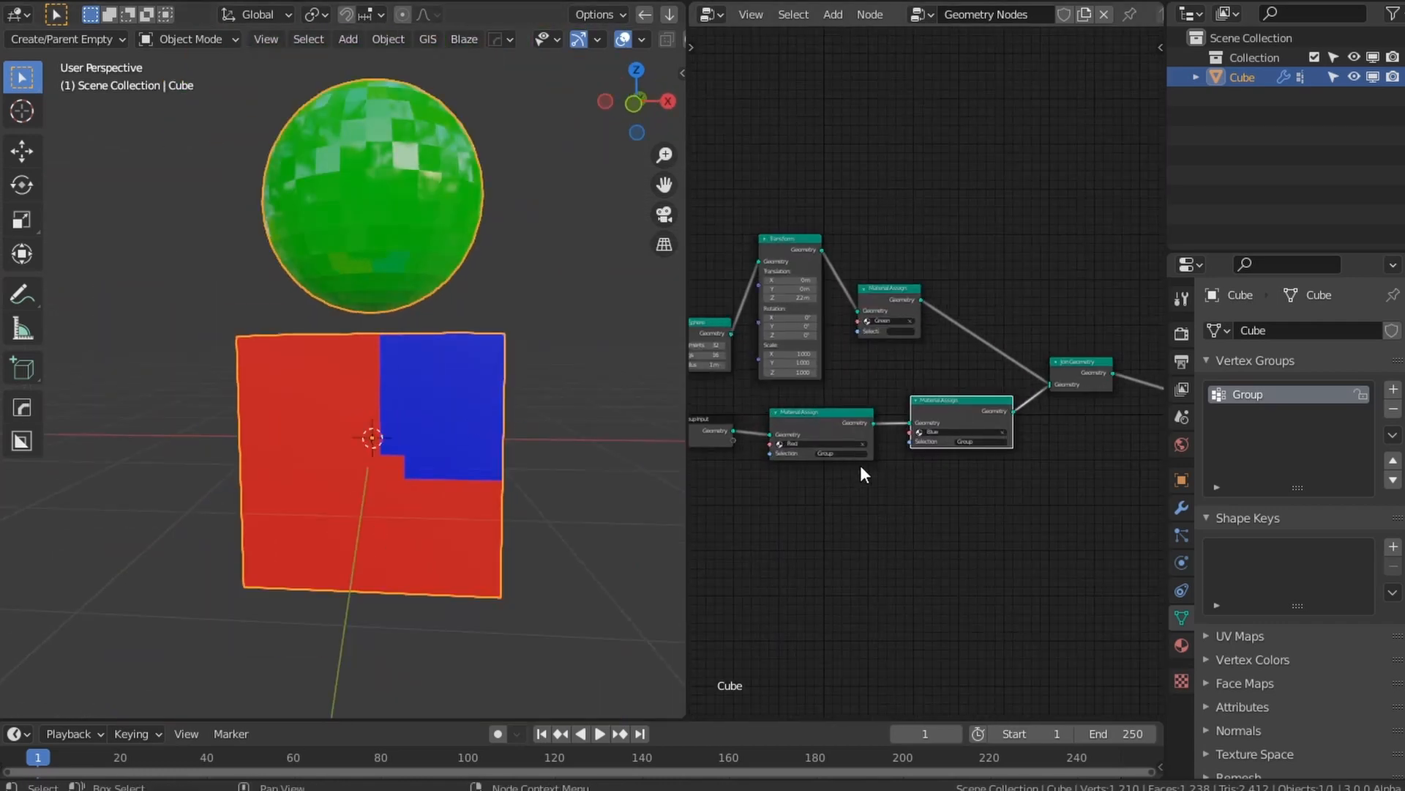
scroll(526, 537, "down", 4)
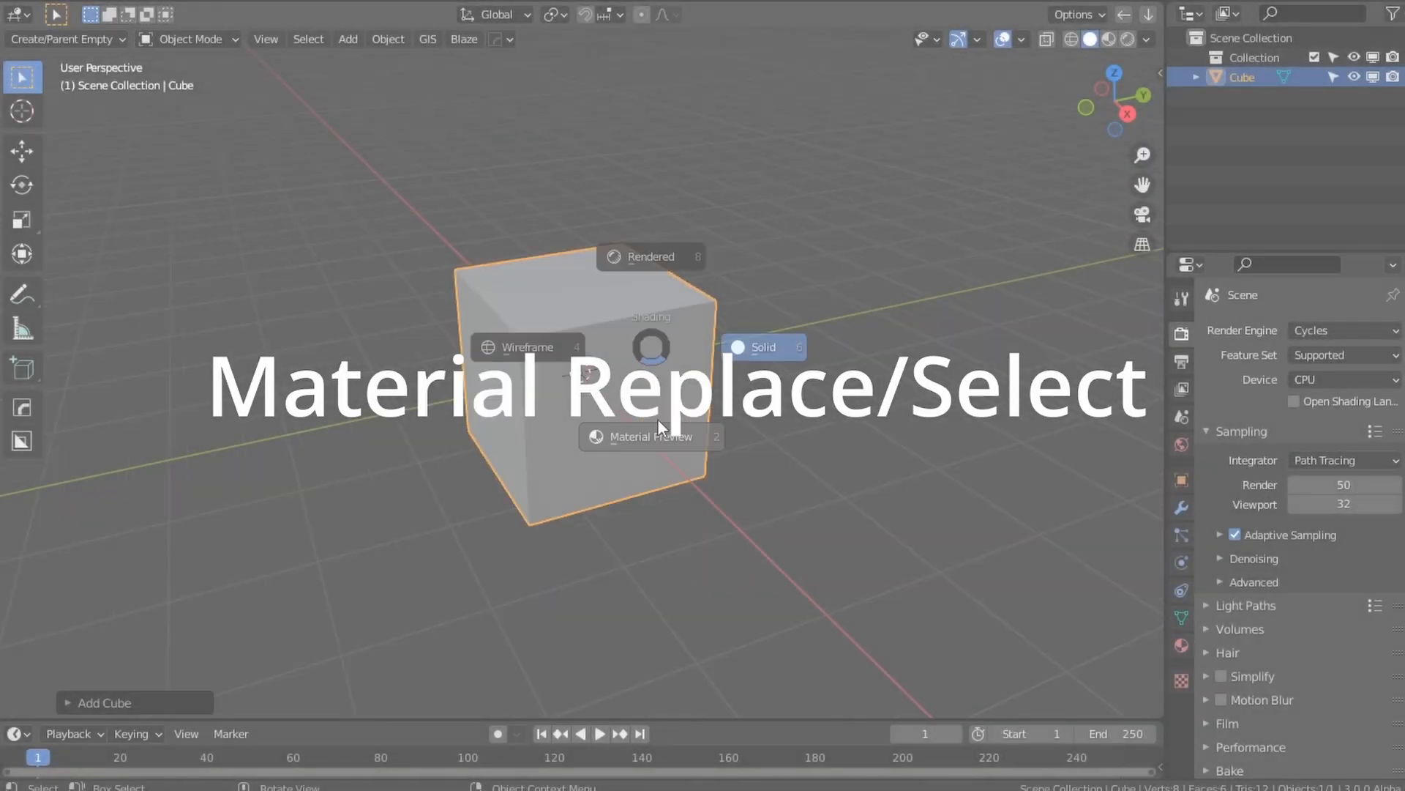
left_click(657, 418)
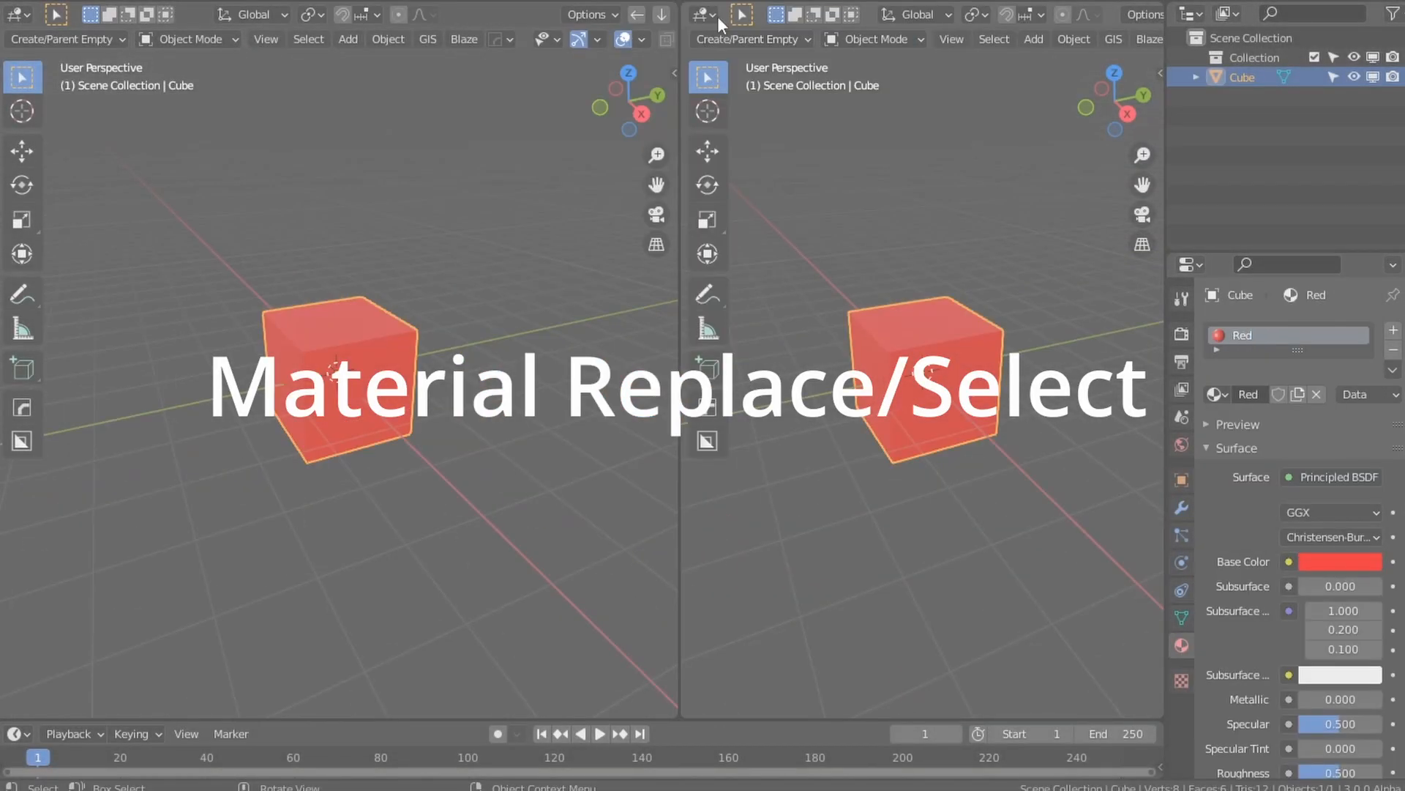
left_click(718, 16)
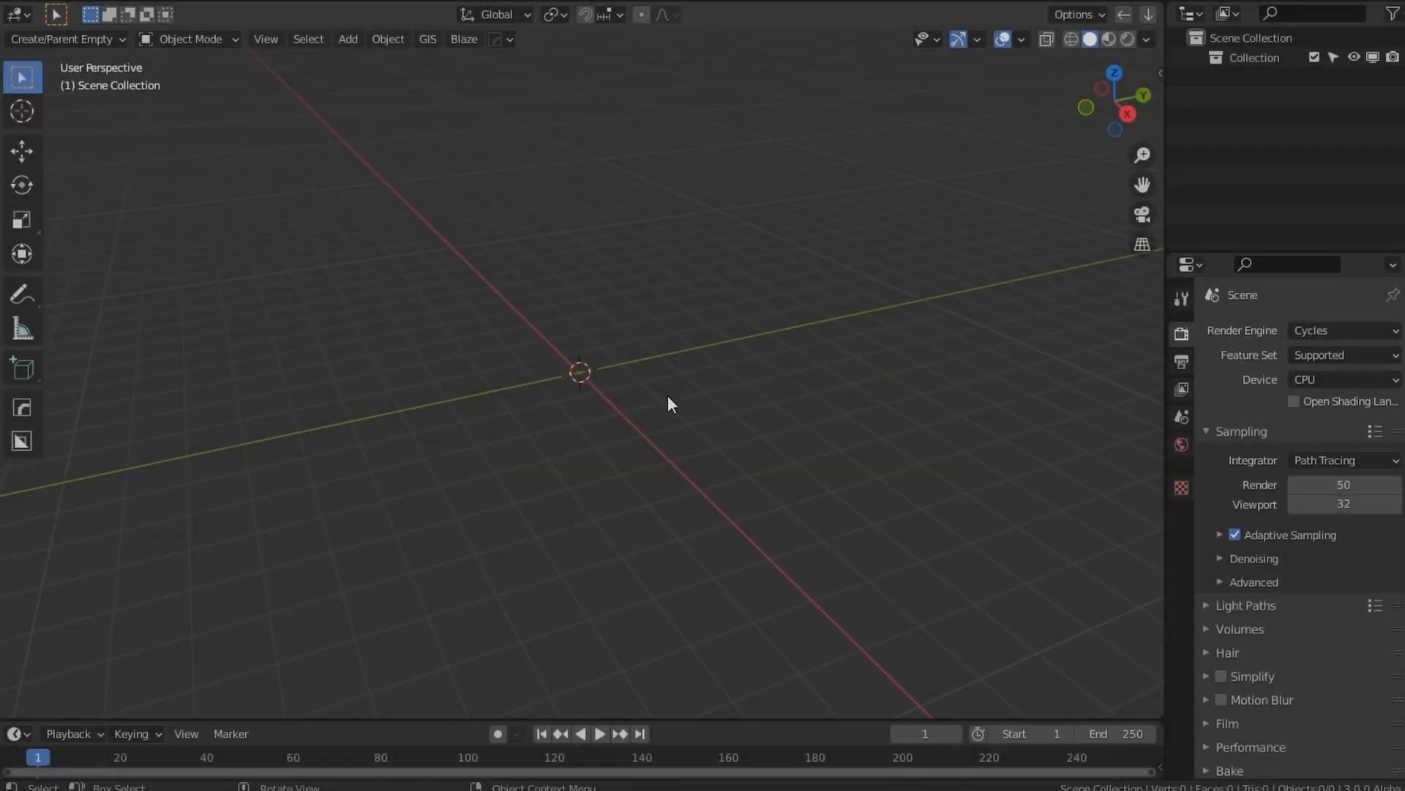
Step: Add a mesh cube to the empty scene and switch the viewport shading to Material Preview
key("shift+a")
mouse_move(662, 302)
left_click(738, 322)
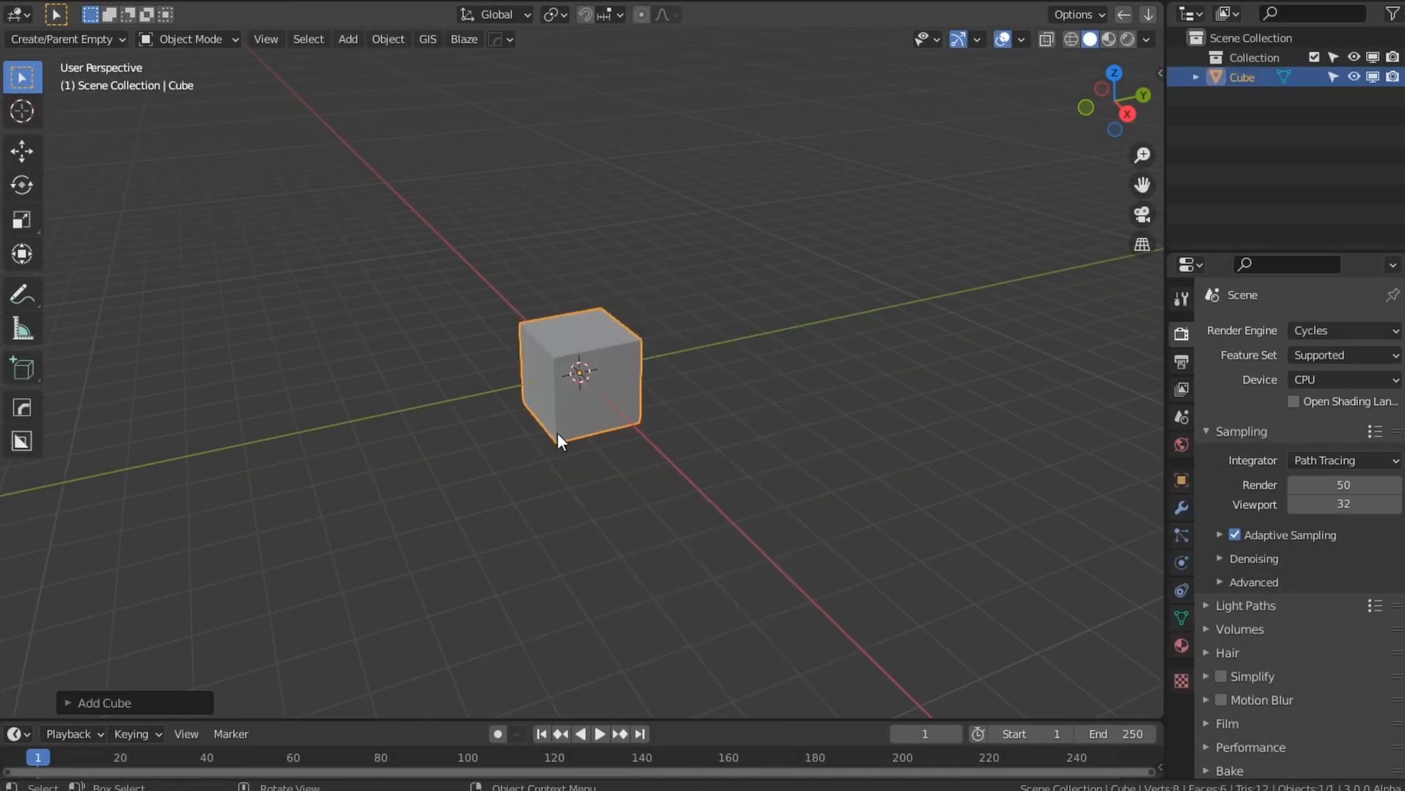
key("z")
left_click(658, 424)
Step: Create a new material on the cube with a red base color and name it Red
left_click(1182, 644)
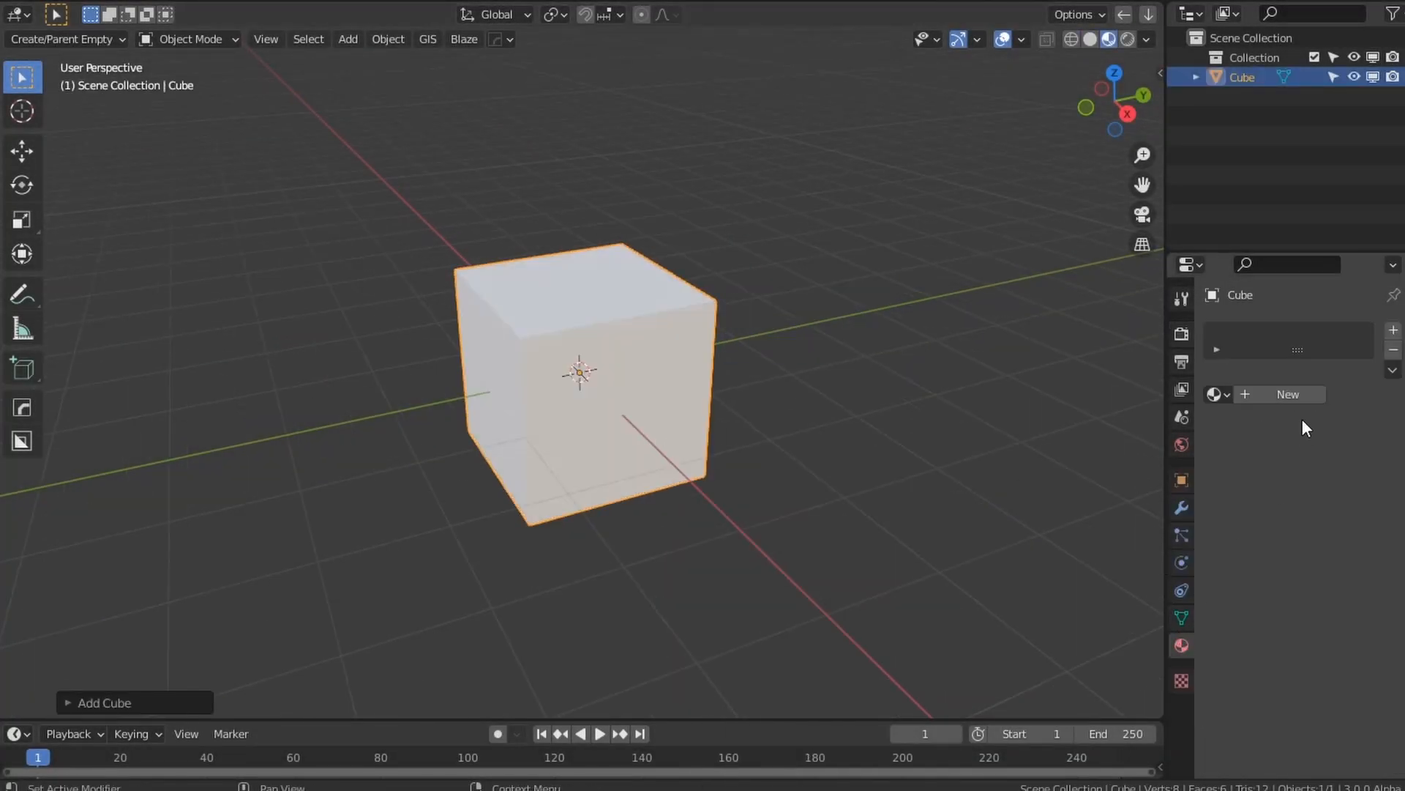
left_click(1288, 395)
left_click(1336, 562)
left_click(1294, 428)
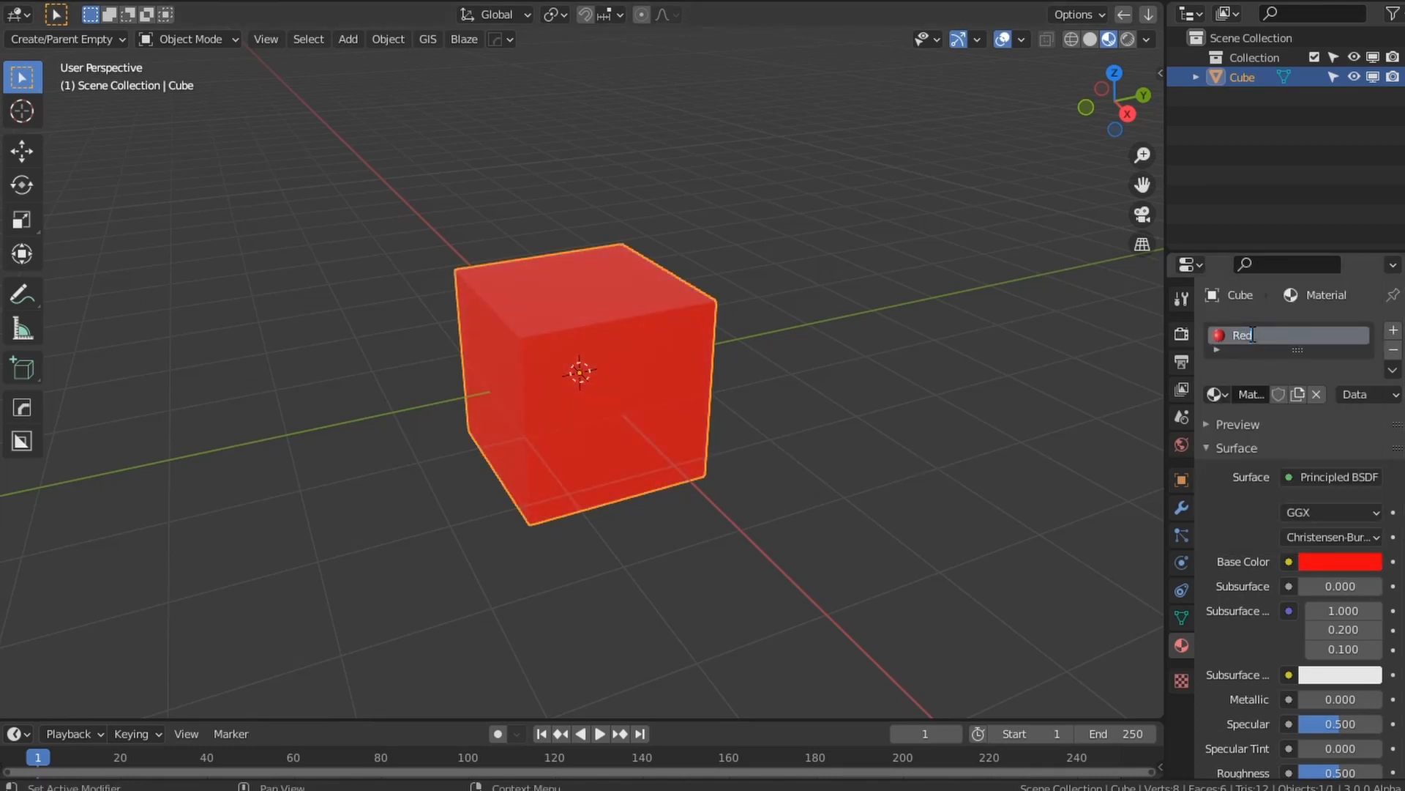
key("Return")
Step: Split the 3D viewport vertically, turn the new area into a Geometry Node Editor and create a new node tree
left_click_drag(1119, 13, 703, 21)
left_click(716, 15)
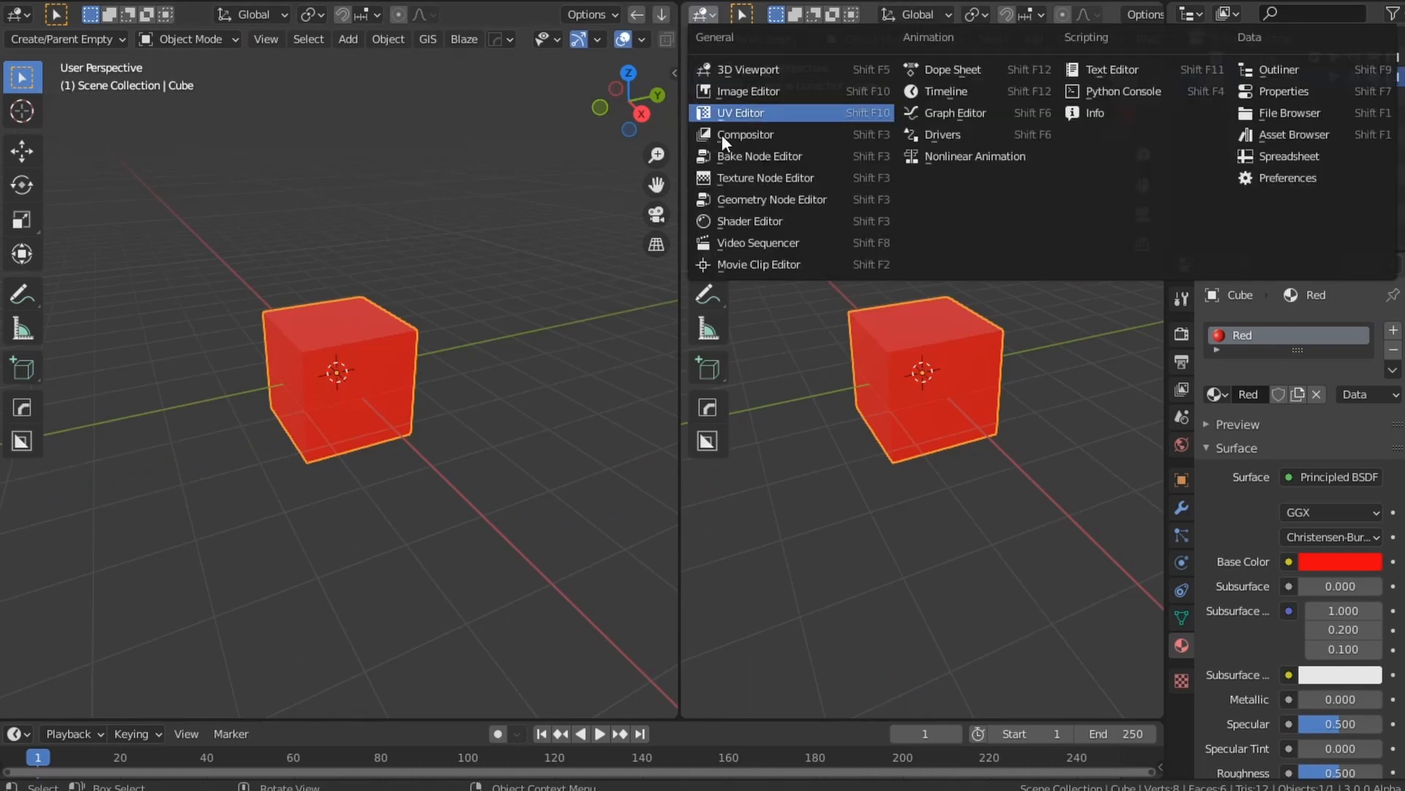
left_click(779, 204)
key("n")
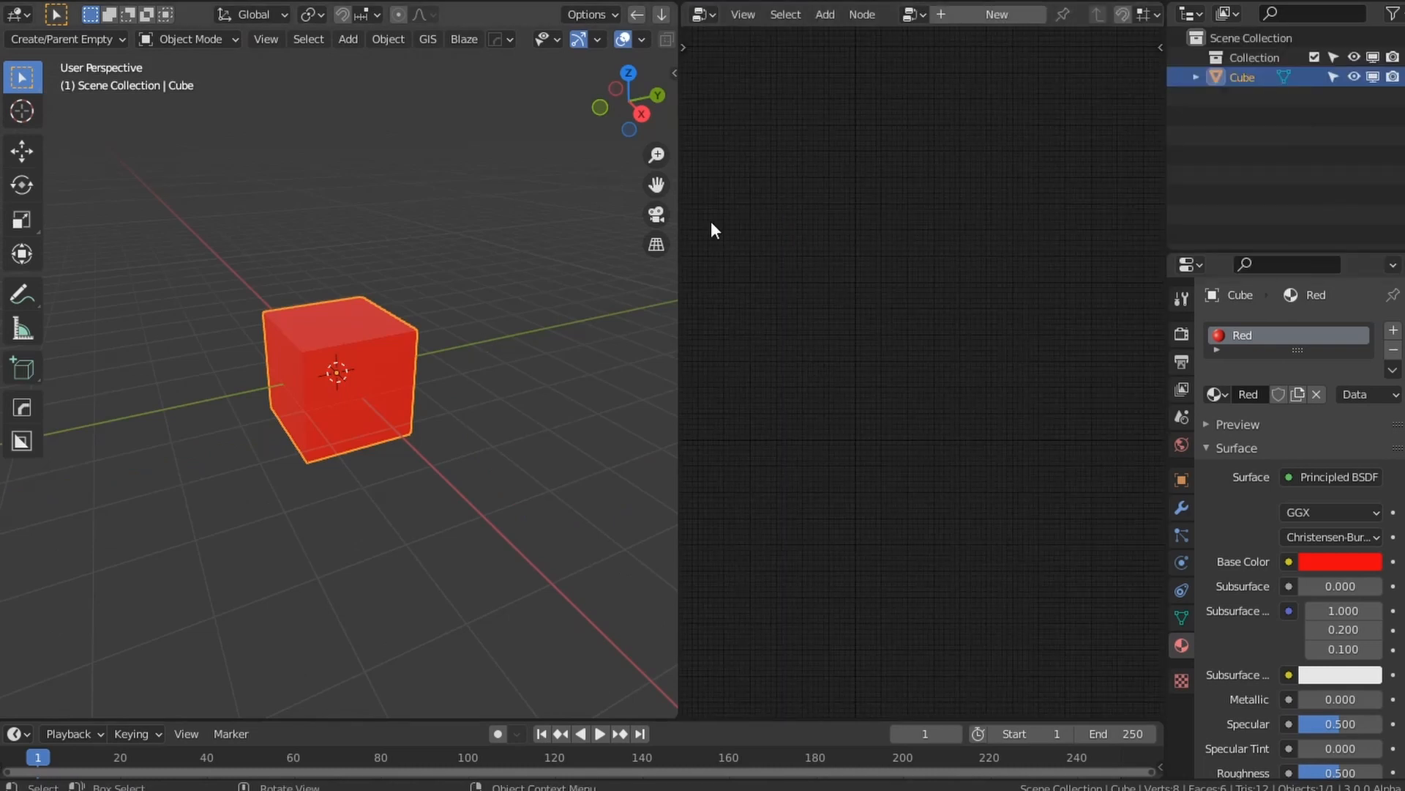
left_click(983, 19)
Step: Add a Material Replace node above the link between Group Input and Group Output
key("shift+a")
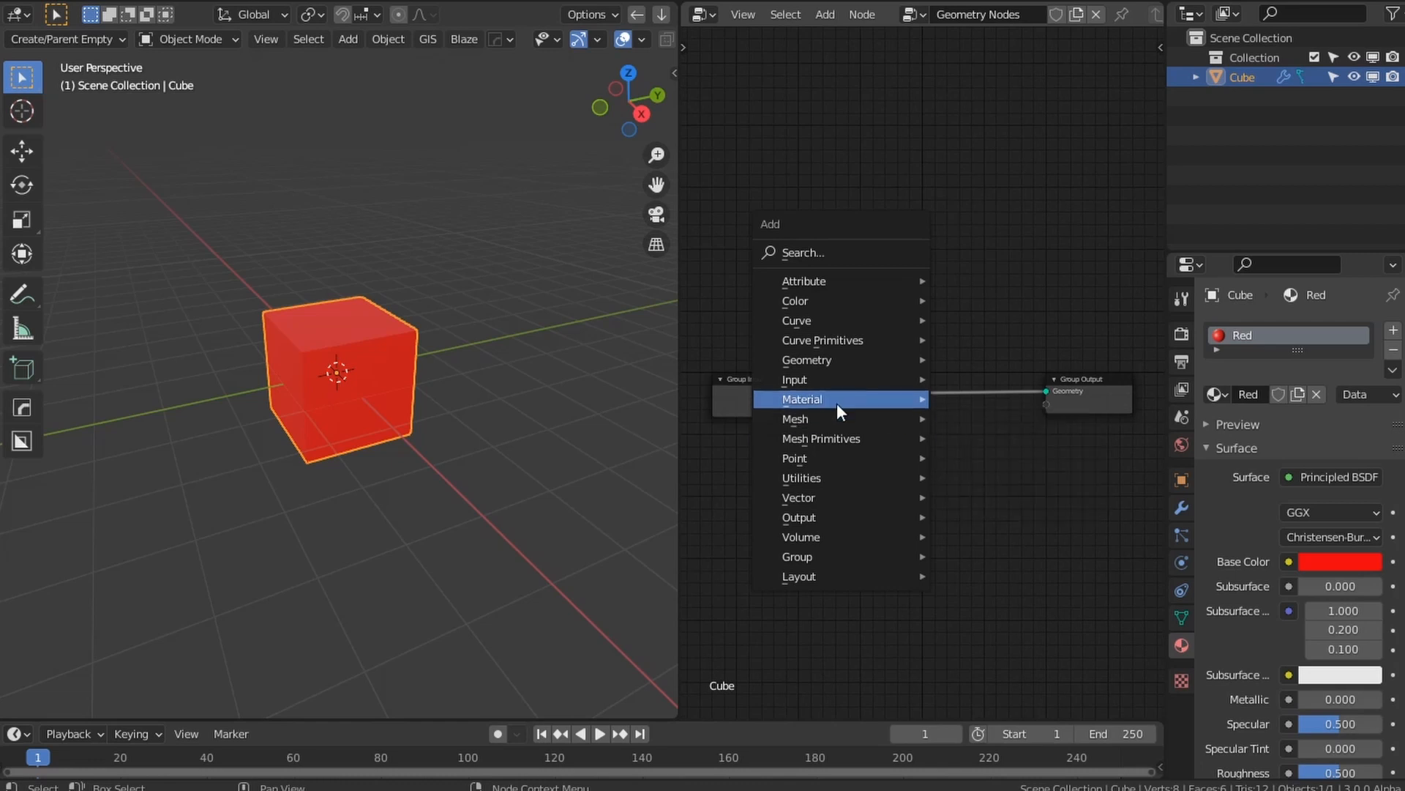
mouse_move(864, 400)
left_click(965, 420)
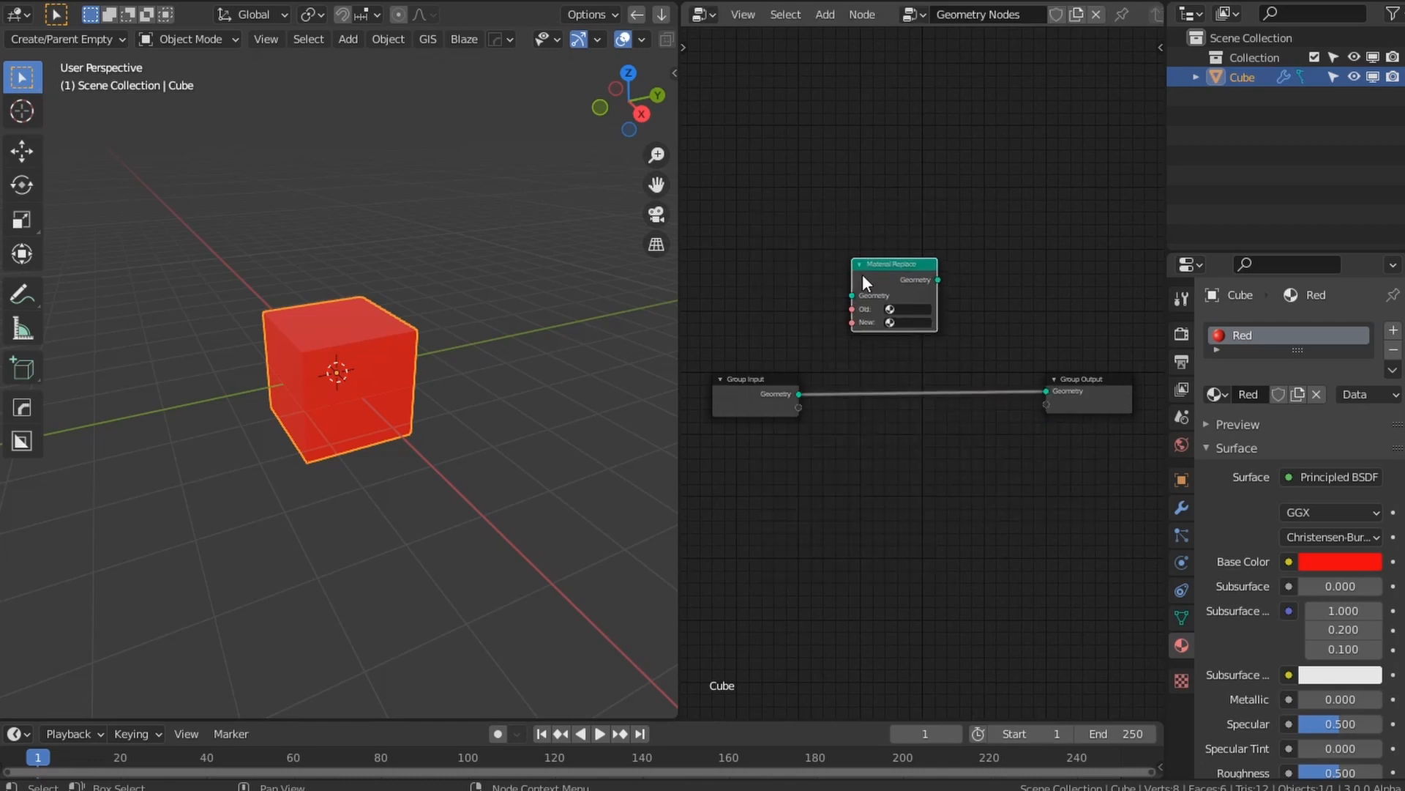
left_click(899, 284)
scroll(950, 399, "up", 4)
scroll(1013, 389, "down", 2)
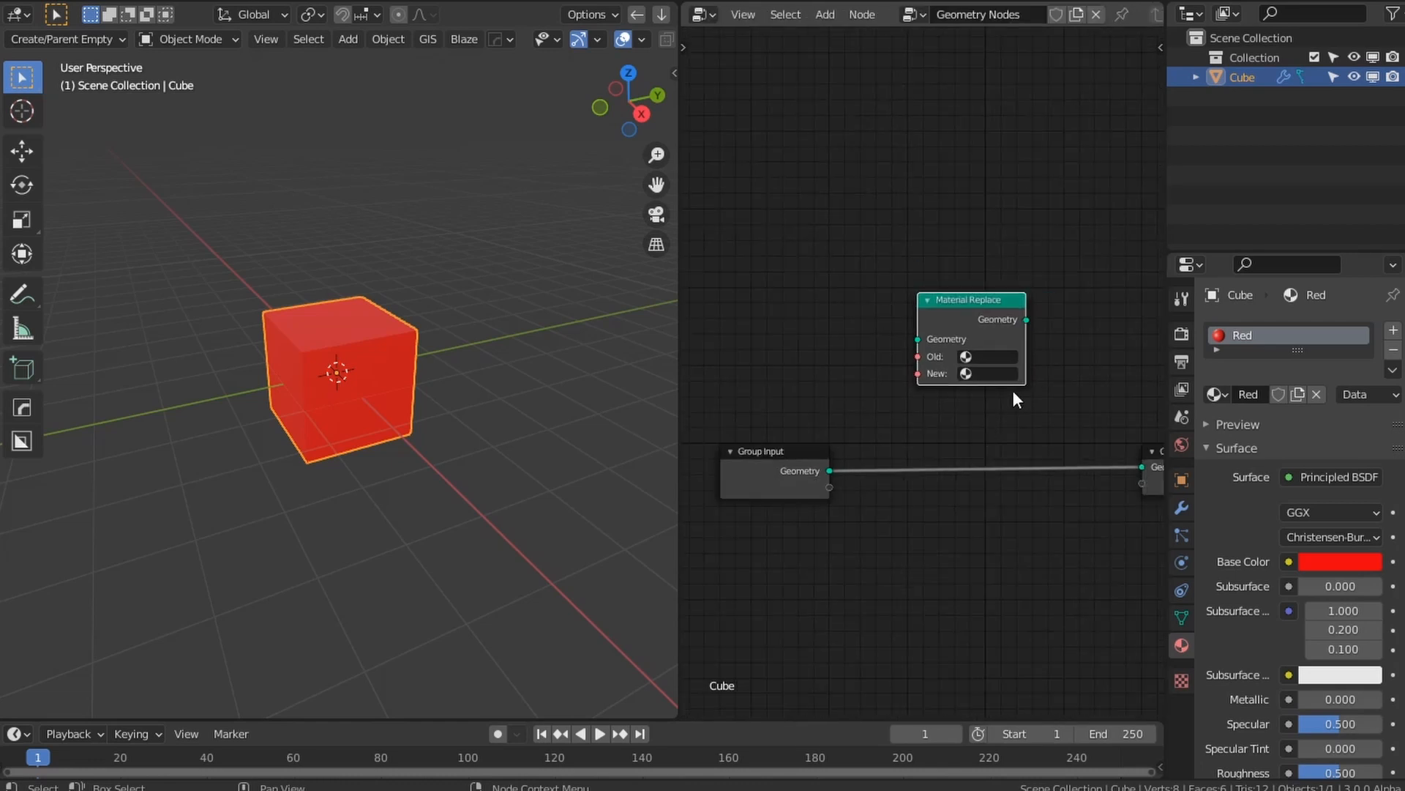
Step: Widen the Material Replace node and add a second material named Green to the cube
scroll(1043, 341, "up", 2)
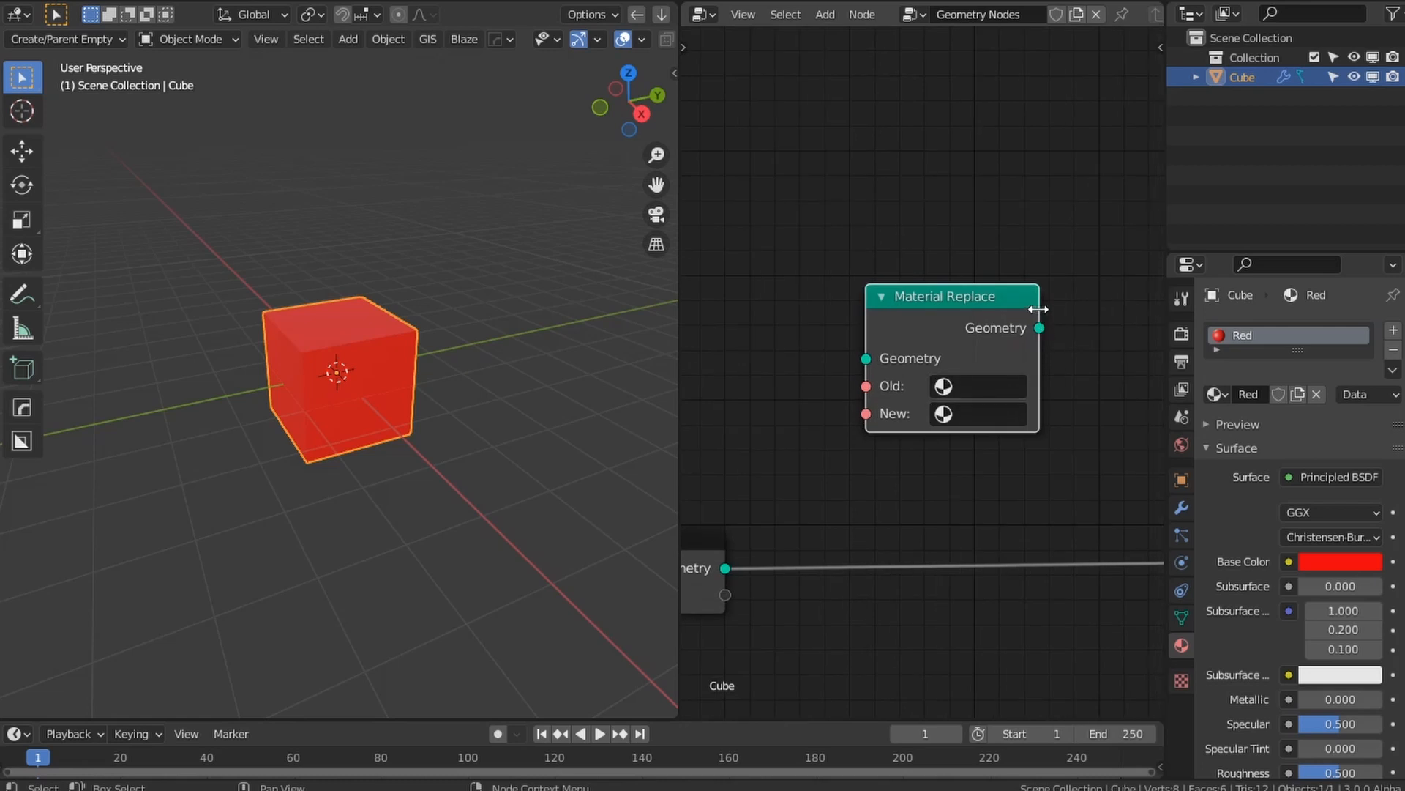
left_click_drag(1039, 308, 1104, 310)
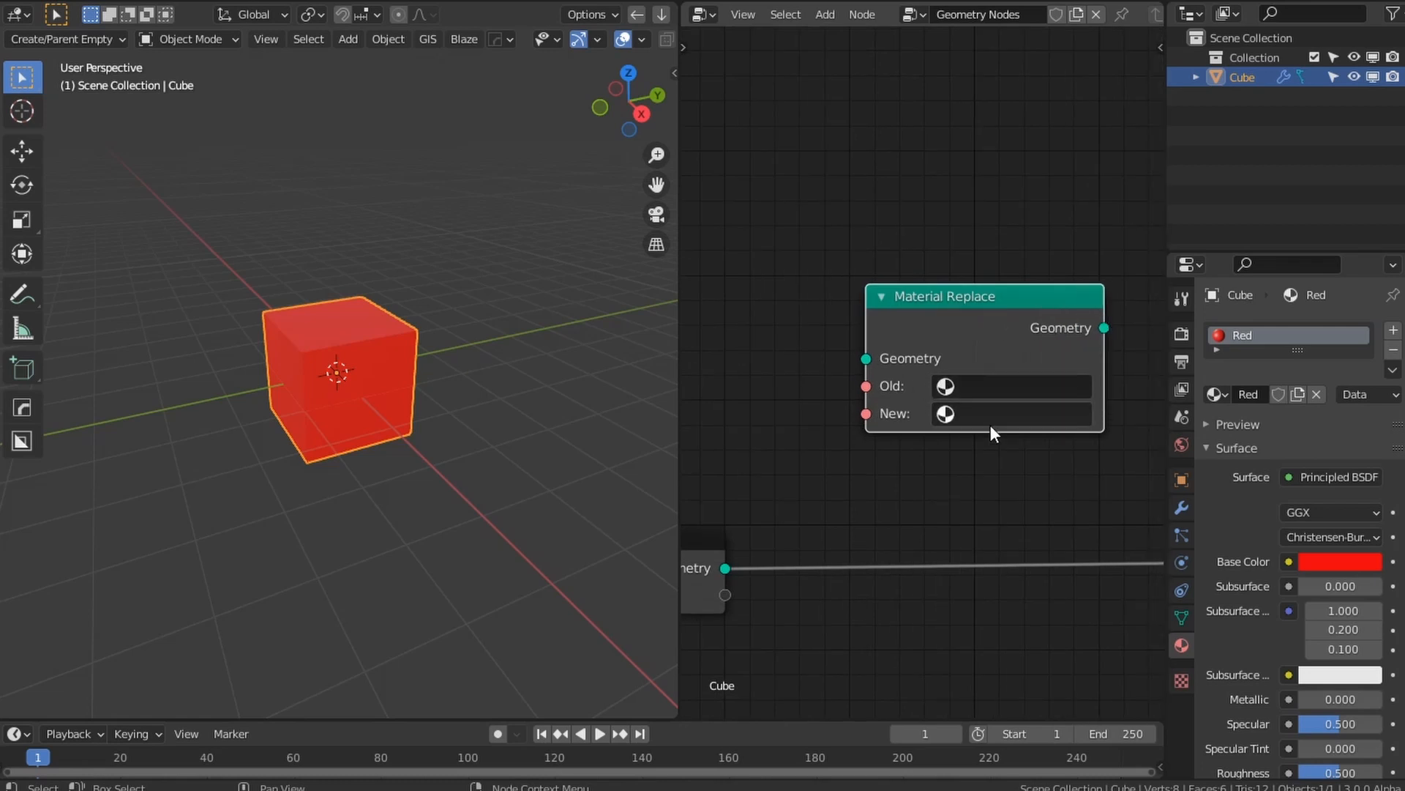
left_click(1393, 330)
left_click(1284, 442)
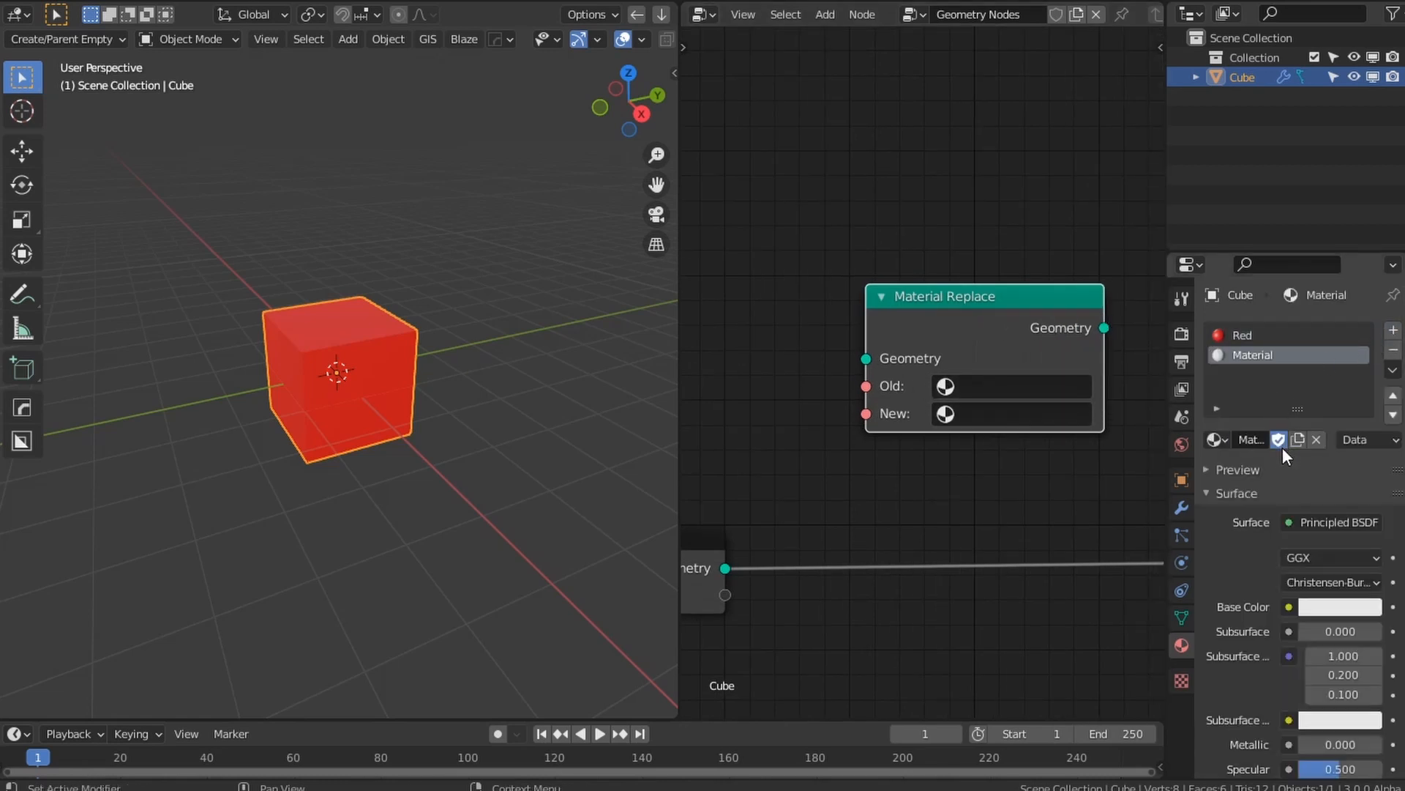
left_click(1279, 461)
left_click(1281, 440)
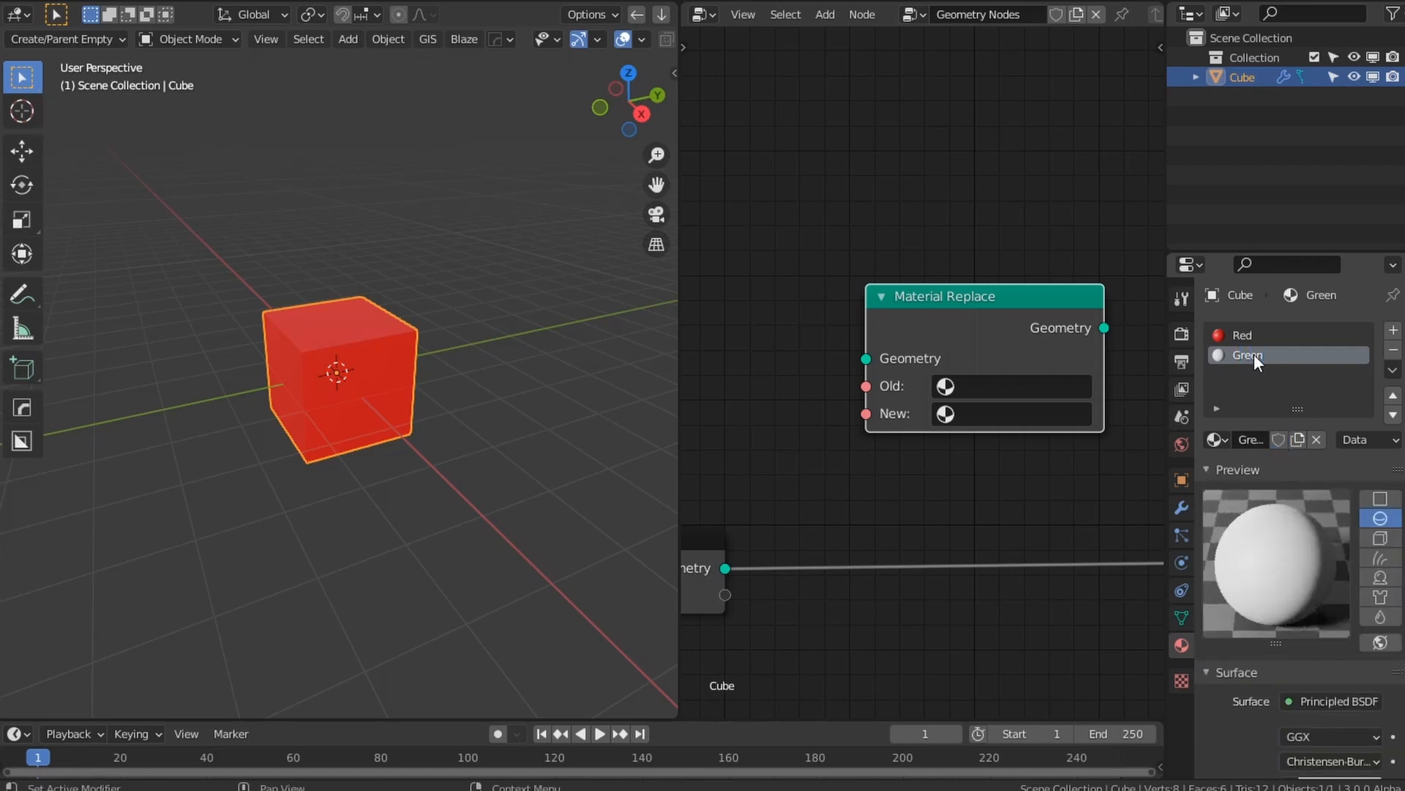
Step: Set the Green material's base color to a saturated green
scroll(1253, 354, "down", 2)
left_click(1253, 428)
scroll(1253, 428, "down", 3)
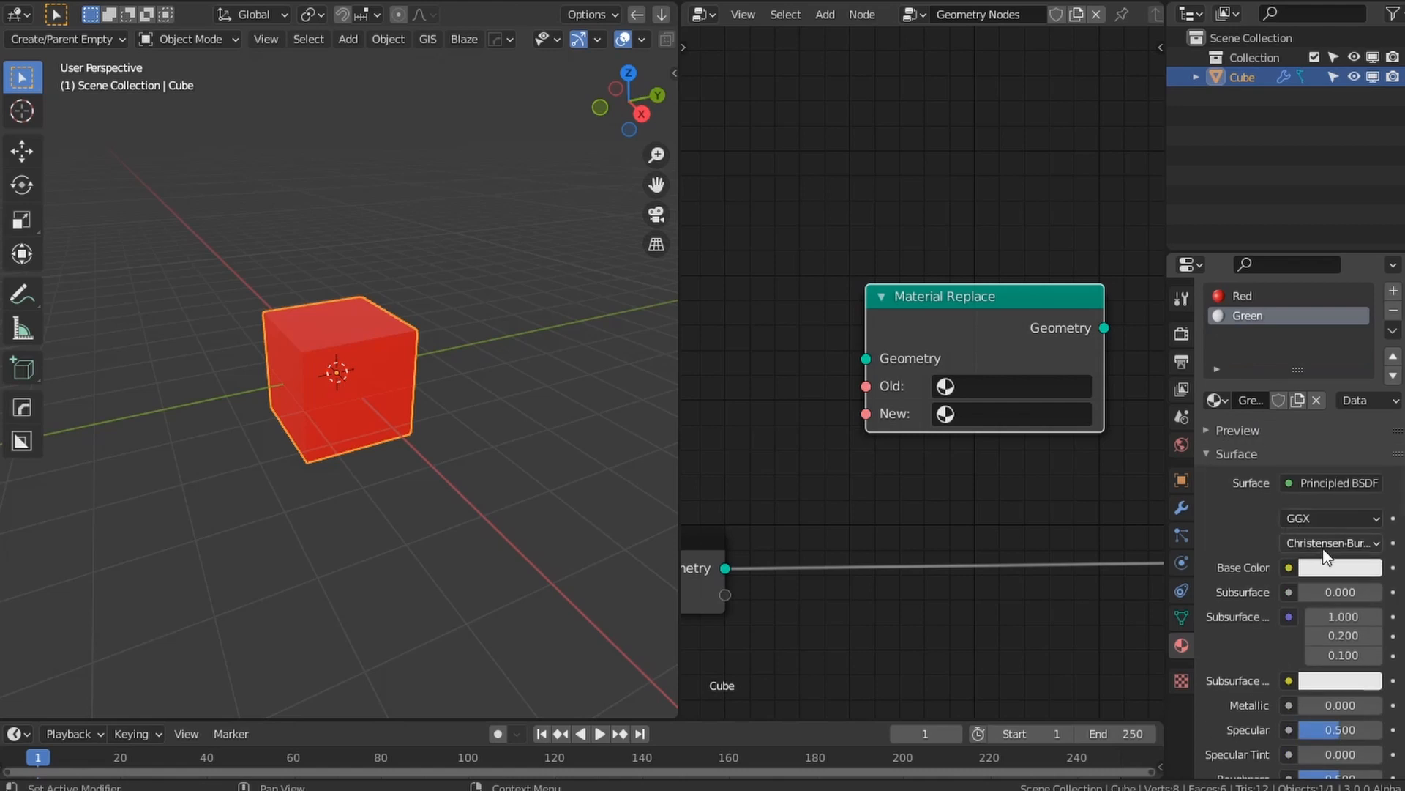
left_click(1332, 562)
left_click_drag(1234, 331, 1213, 320)
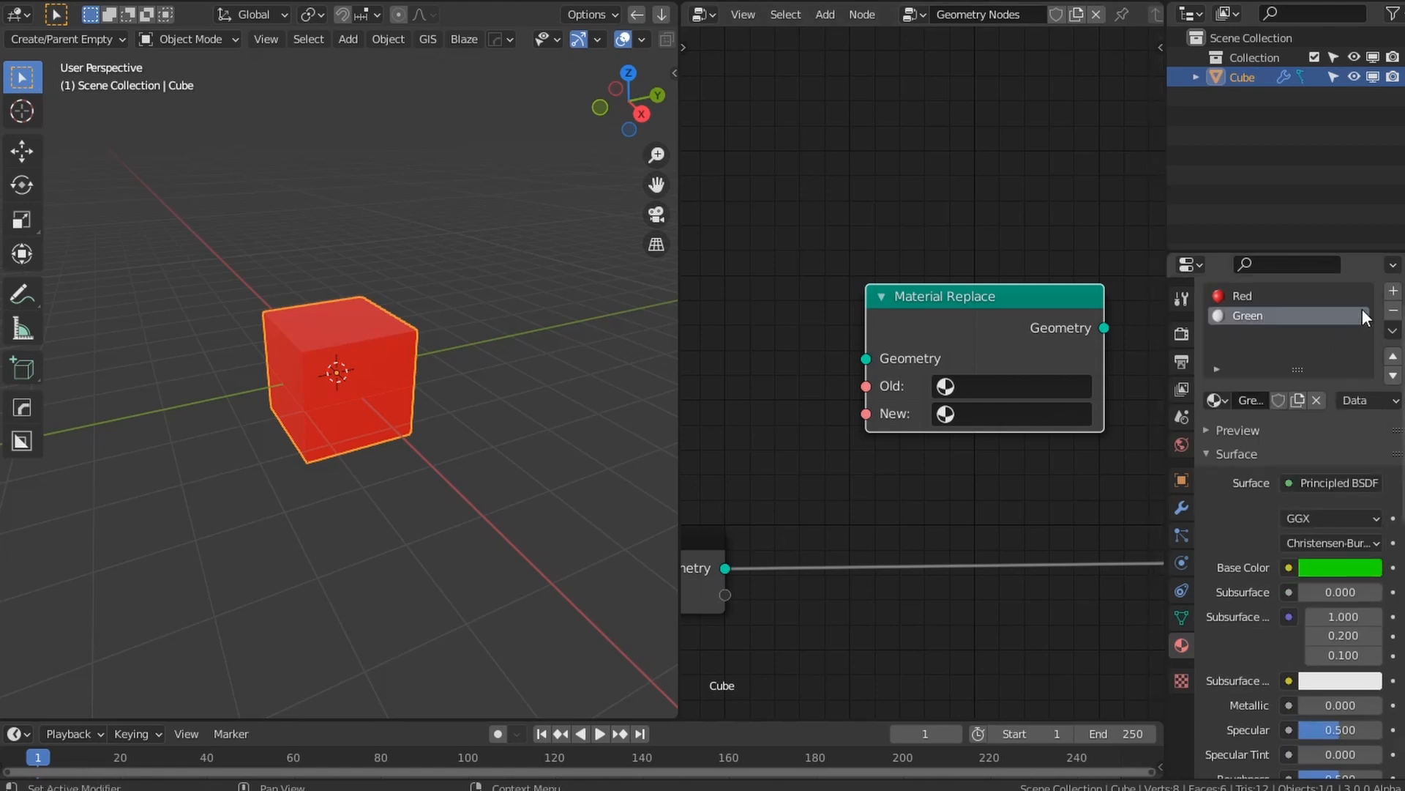
Step: Add a third material named Blue to the cube and give it a blue base color
left_click(1394, 291)
left_click(1259, 438)
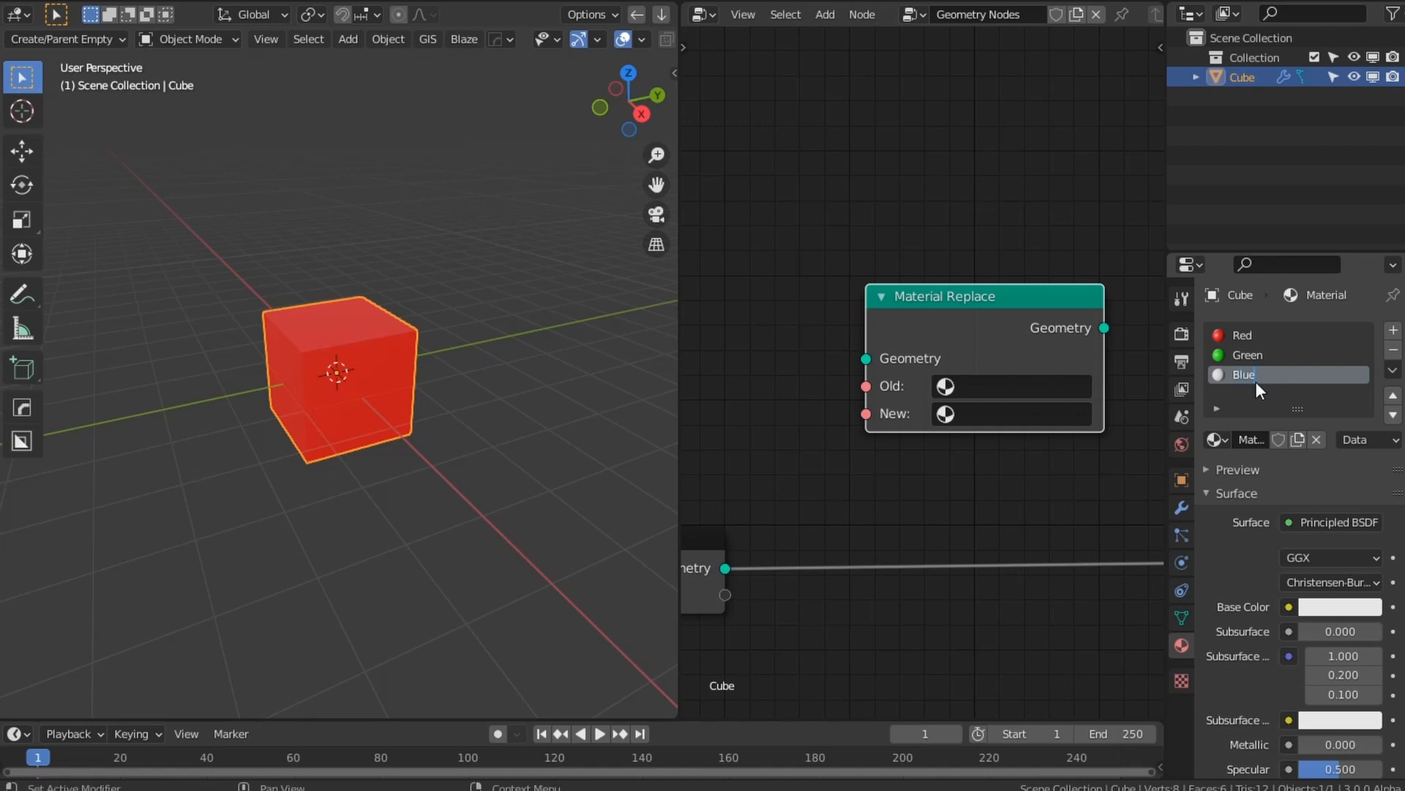
left_click(1337, 610)
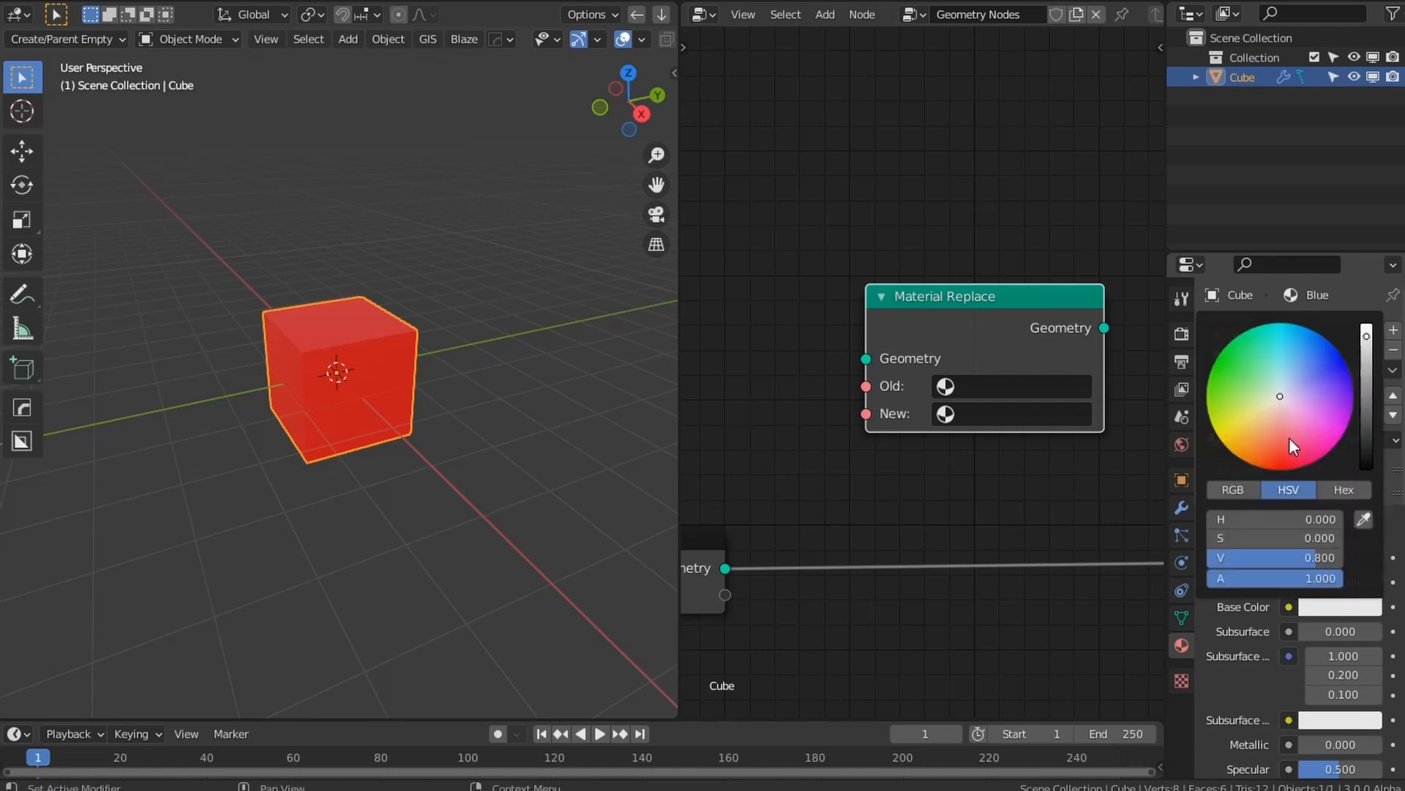
left_click_drag(1289, 437, 1260, 472)
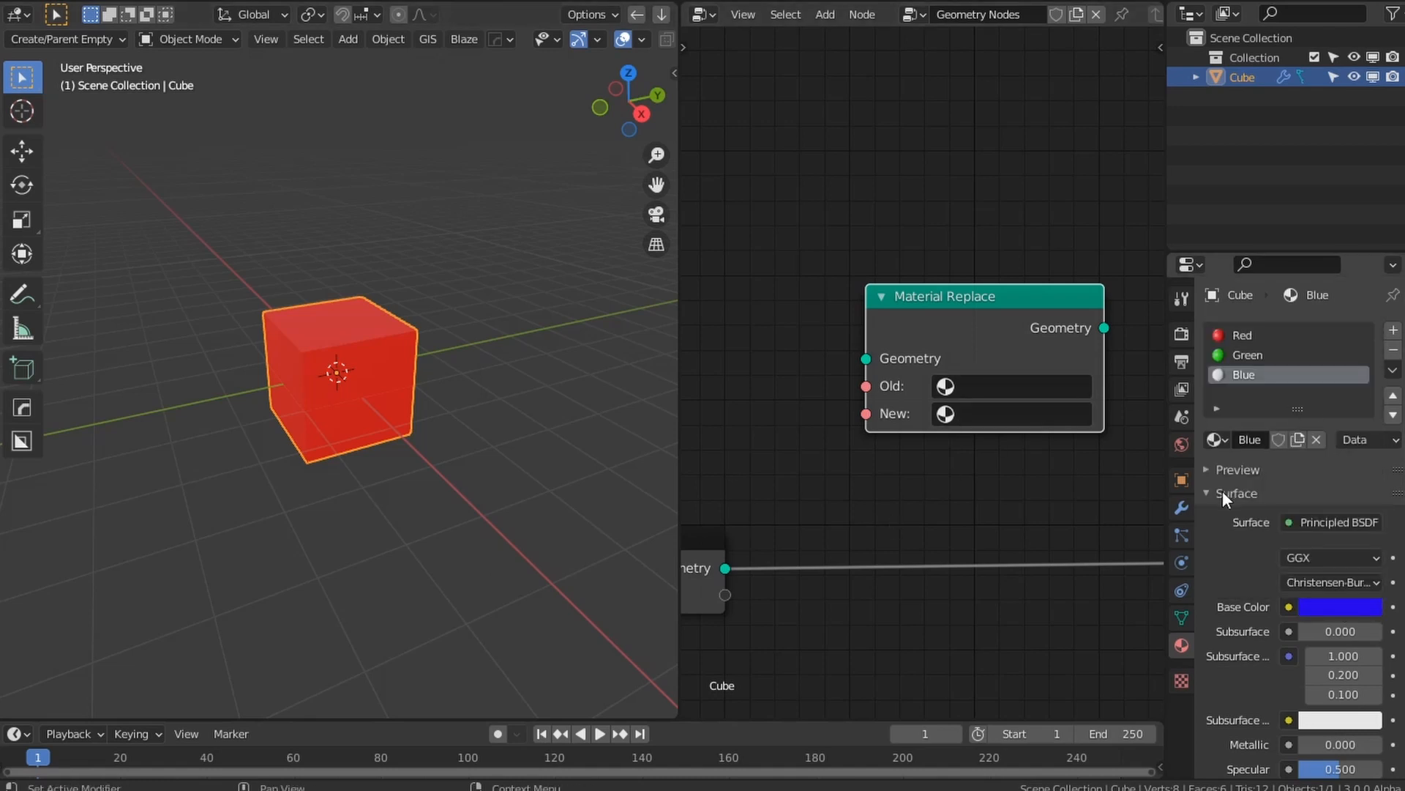
Step: Insert the Material Replace node between Group Input and Group Output, with Red as the old material and Blue as the new one
left_click(1013, 385)
scroll(846, 475, "down", 1)
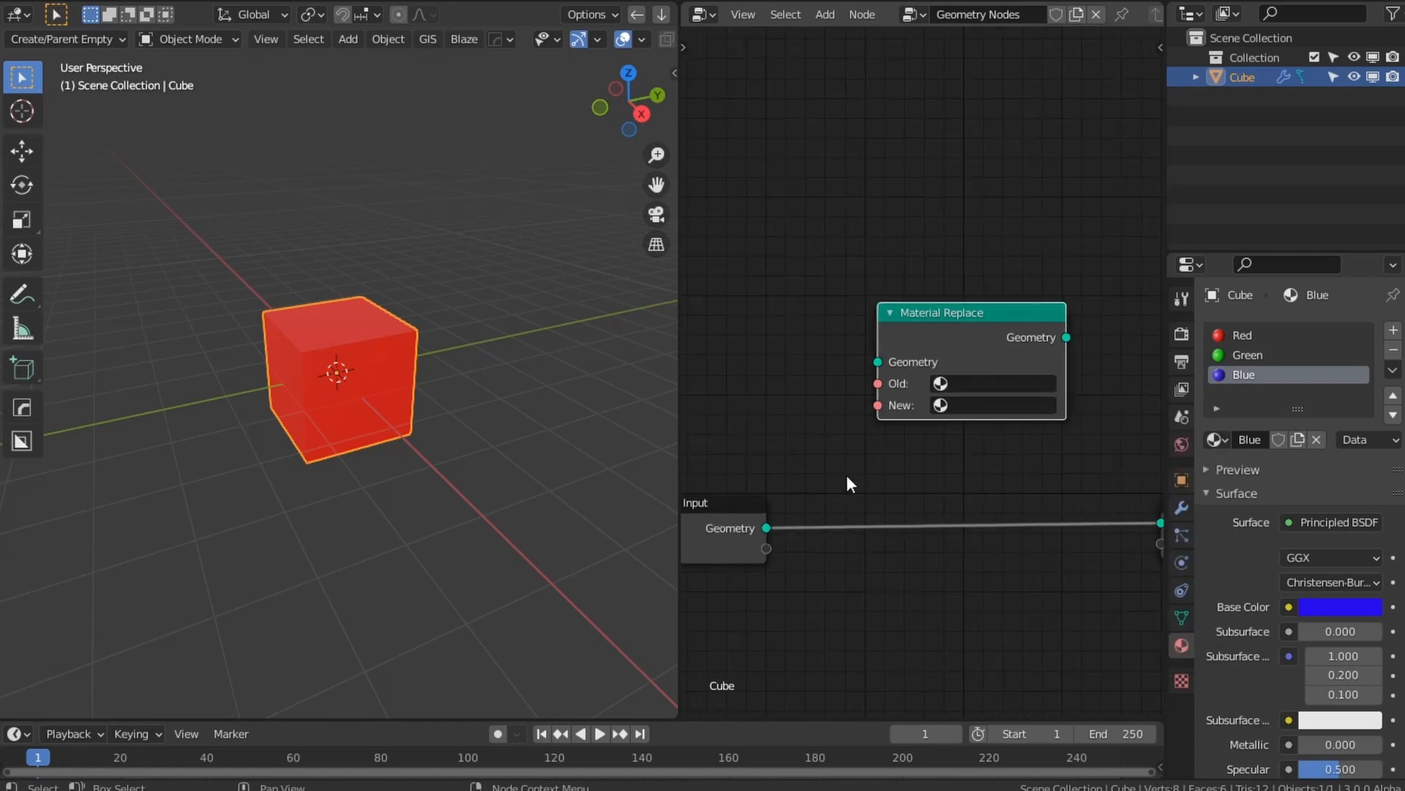
left_click(981, 383)
left_click(974, 452)
left_click_drag(964, 322, 994, 511)
left_click(955, 561)
left_click(952, 590)
scroll(422, 461, "up", 4)
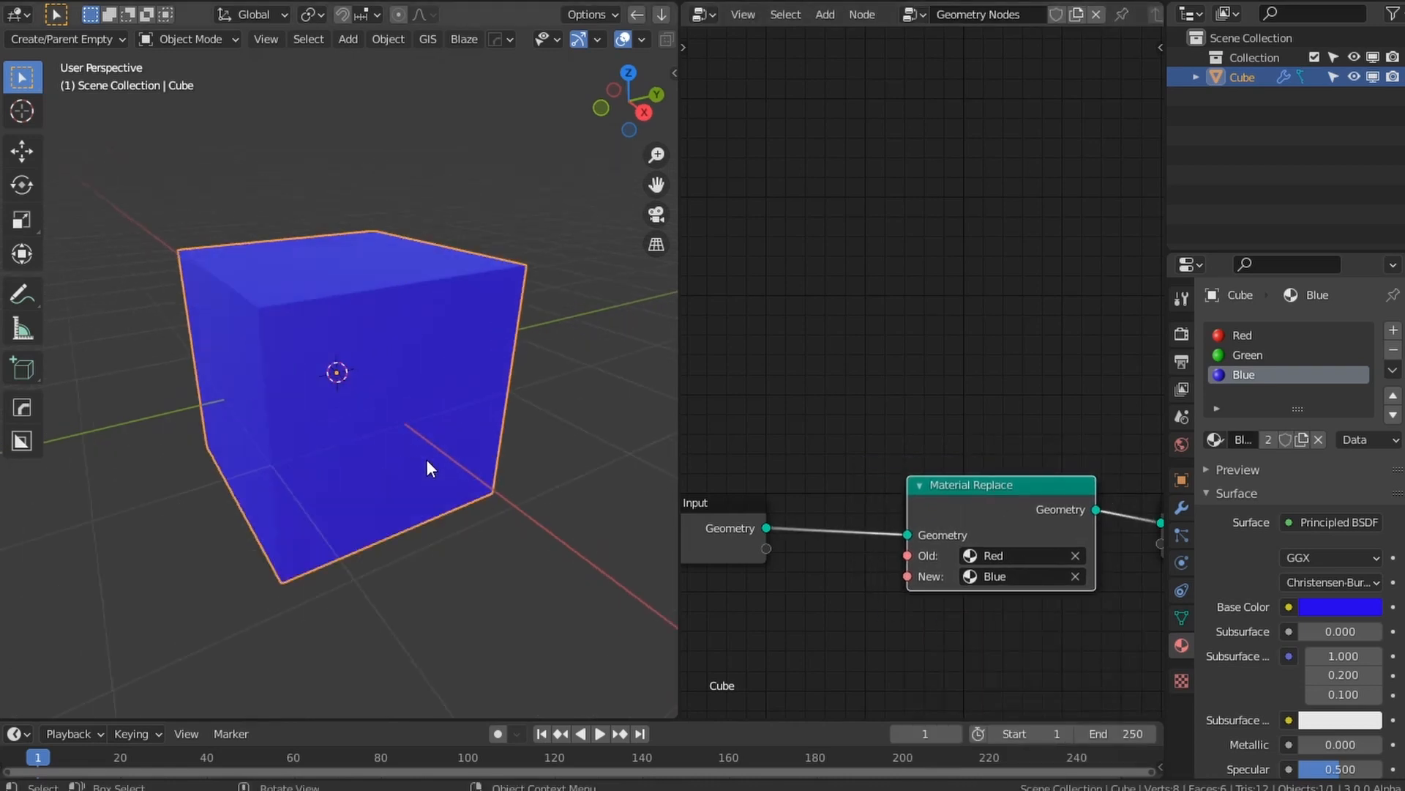
middle_click_drag(426, 459, 470, 437)
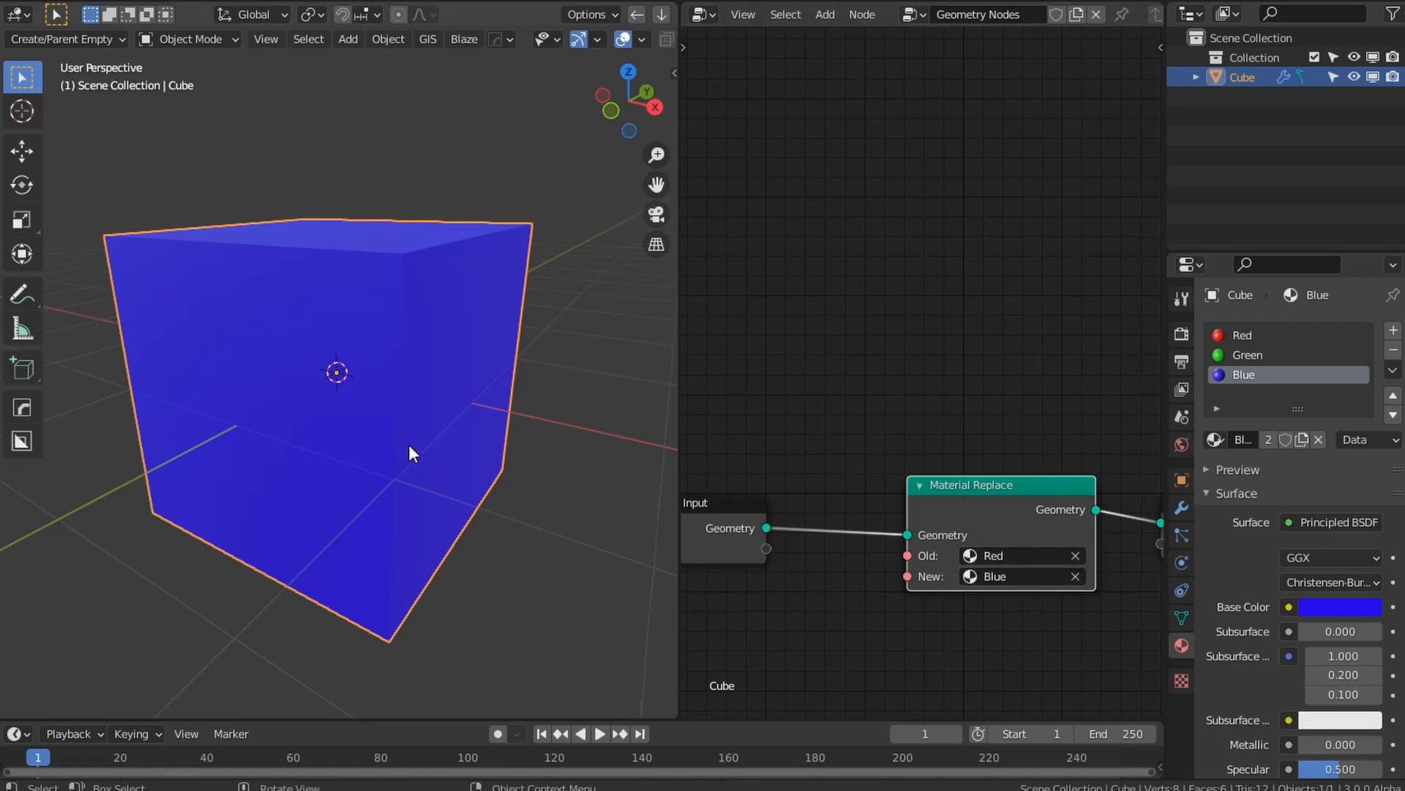
Step: Add a Material Assign node between Group Input and Material Replace, and set its material to Green
scroll(823, 525, "down", 3)
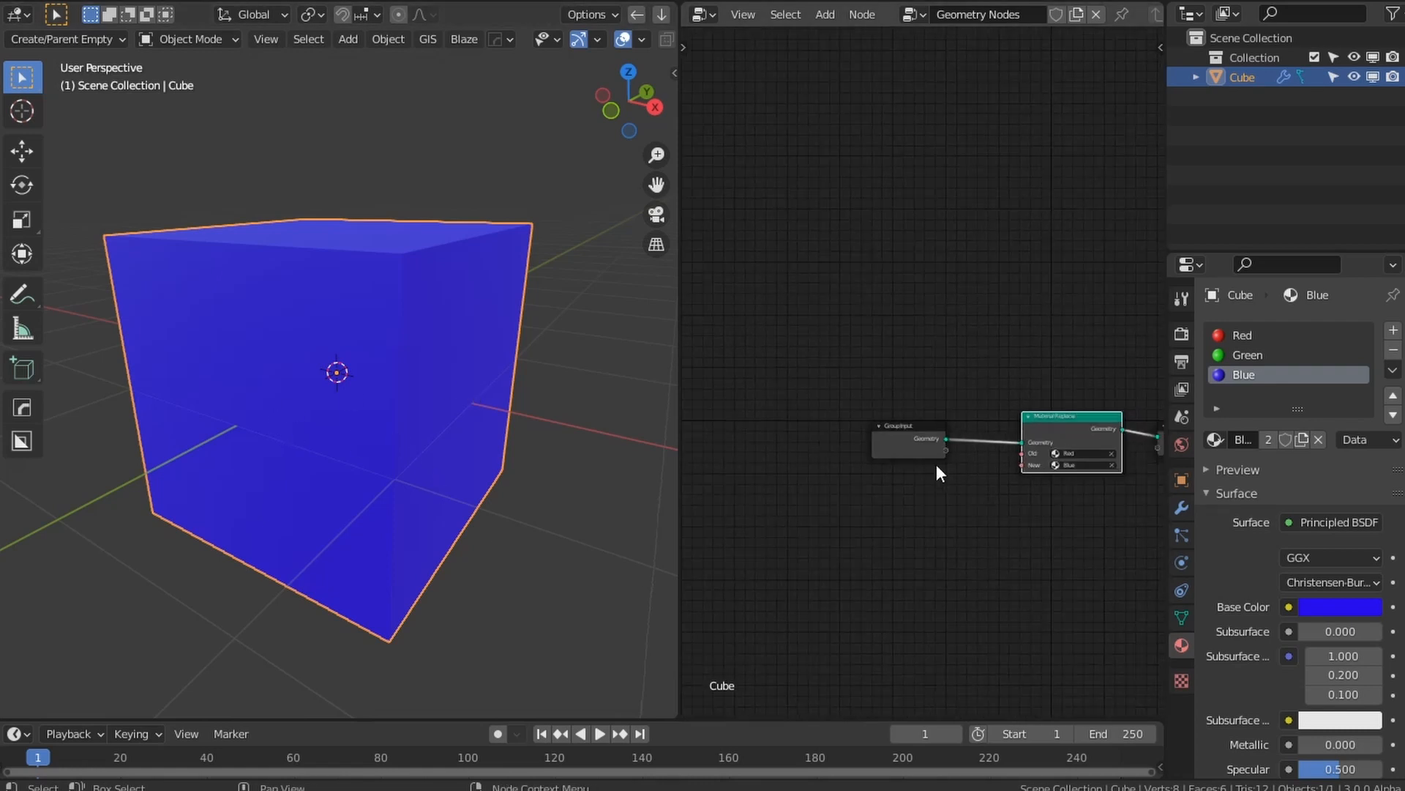
middle_click_drag(937, 470, 779, 459)
key("shift+a")
mouse_move(905, 380)
left_click(1015, 375)
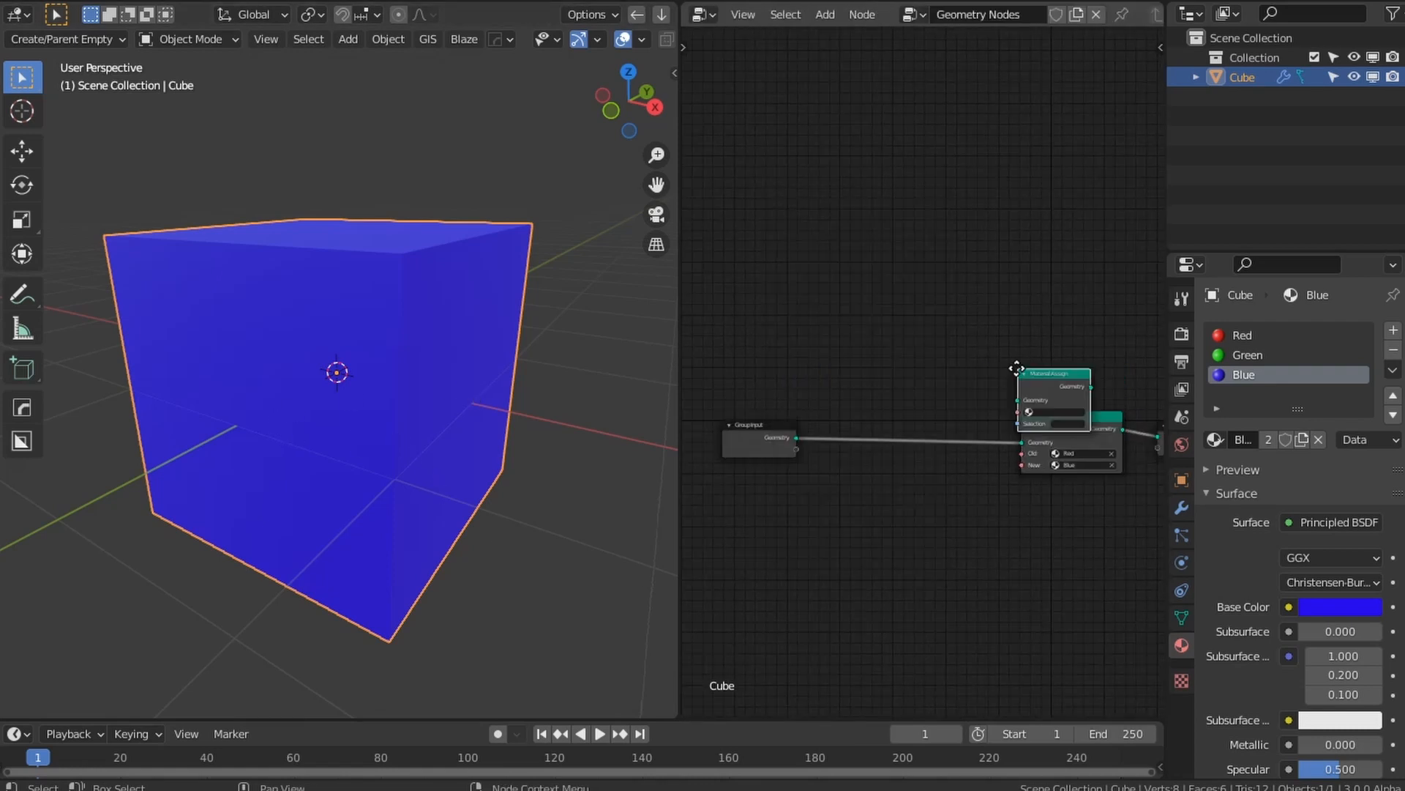
left_click(909, 430)
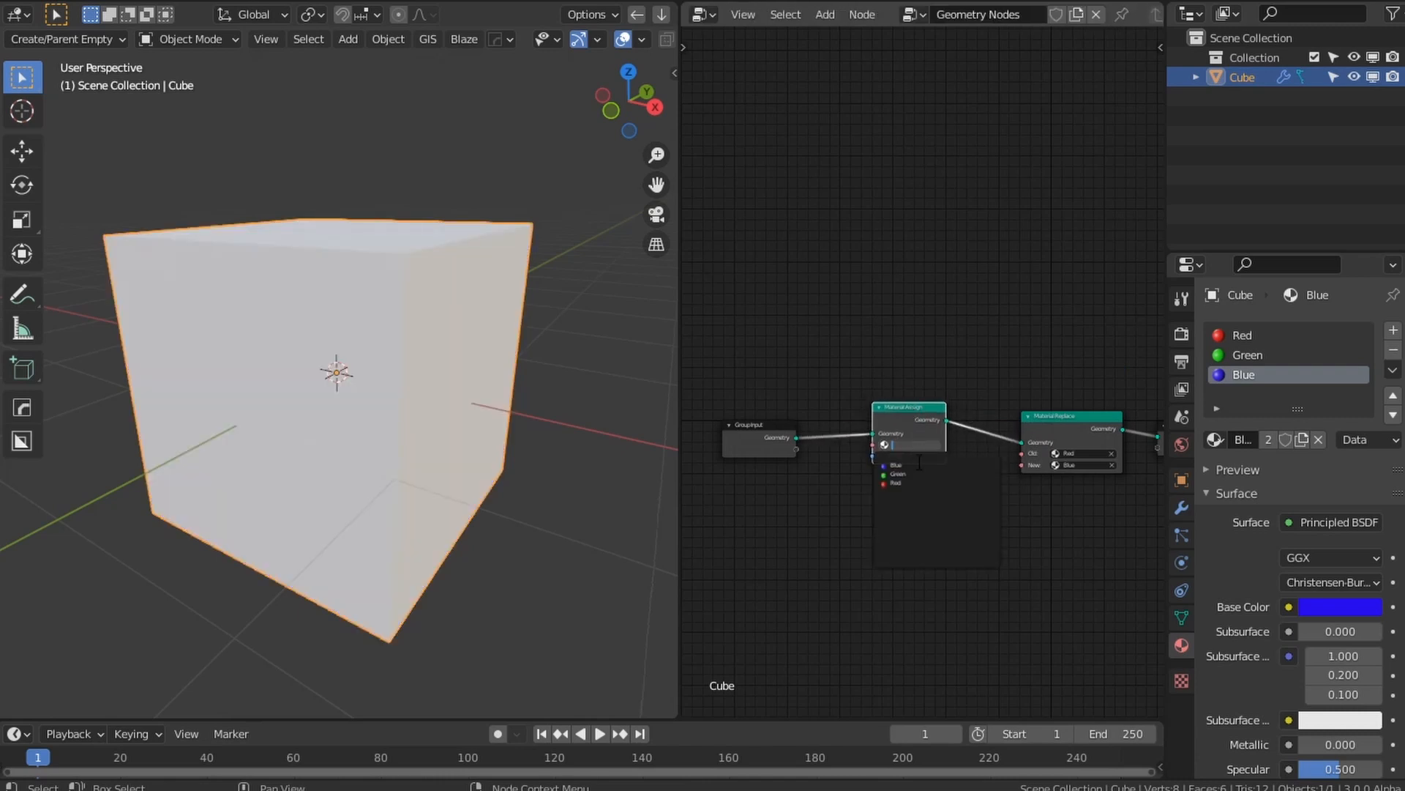
left_click(923, 474)
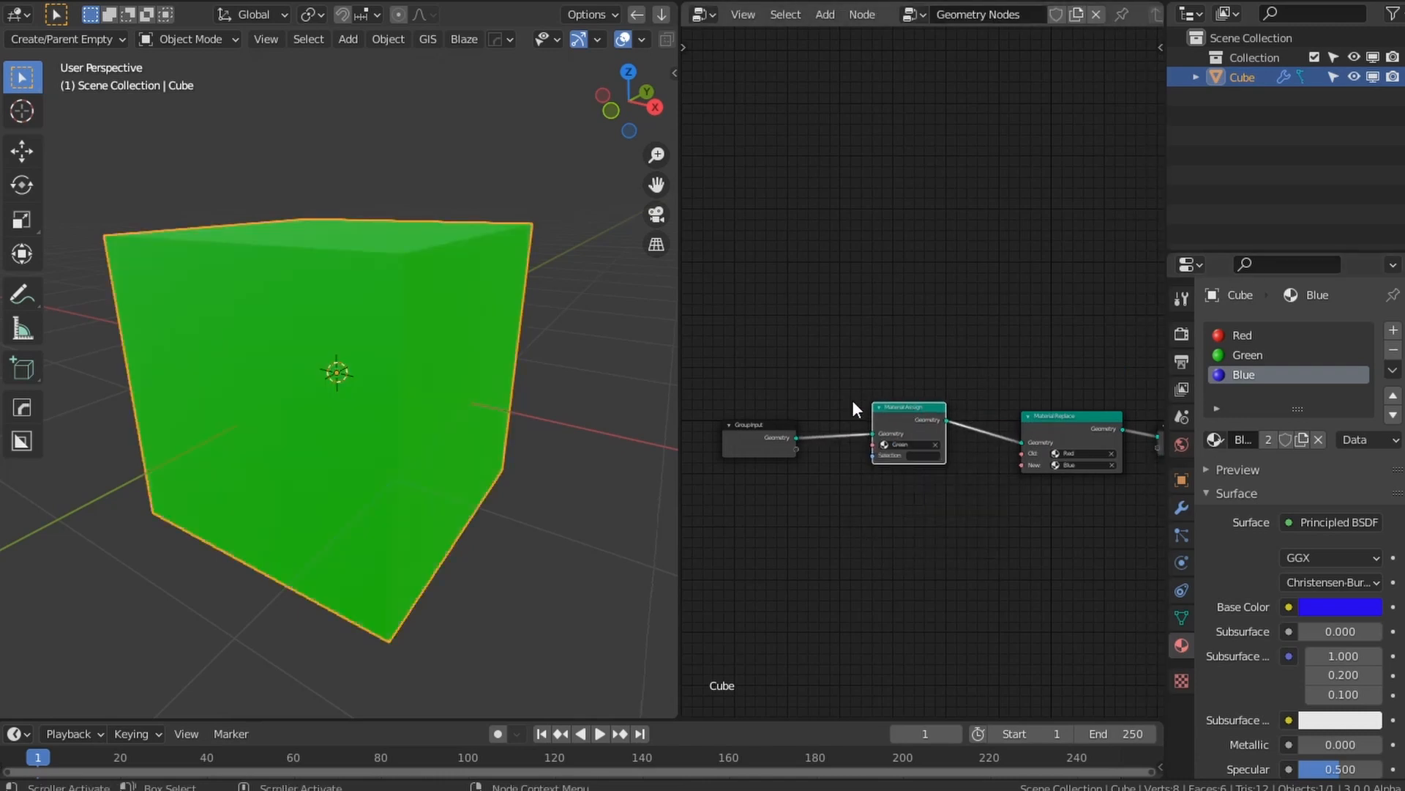
Step: Examine the cube's color alongside the Material Assign node and the old and new materials of the Material Replace node
scroll(443, 336, "up", 3)
scroll(451, 362, "down", 1)
scroll(1051, 464, "up", 2)
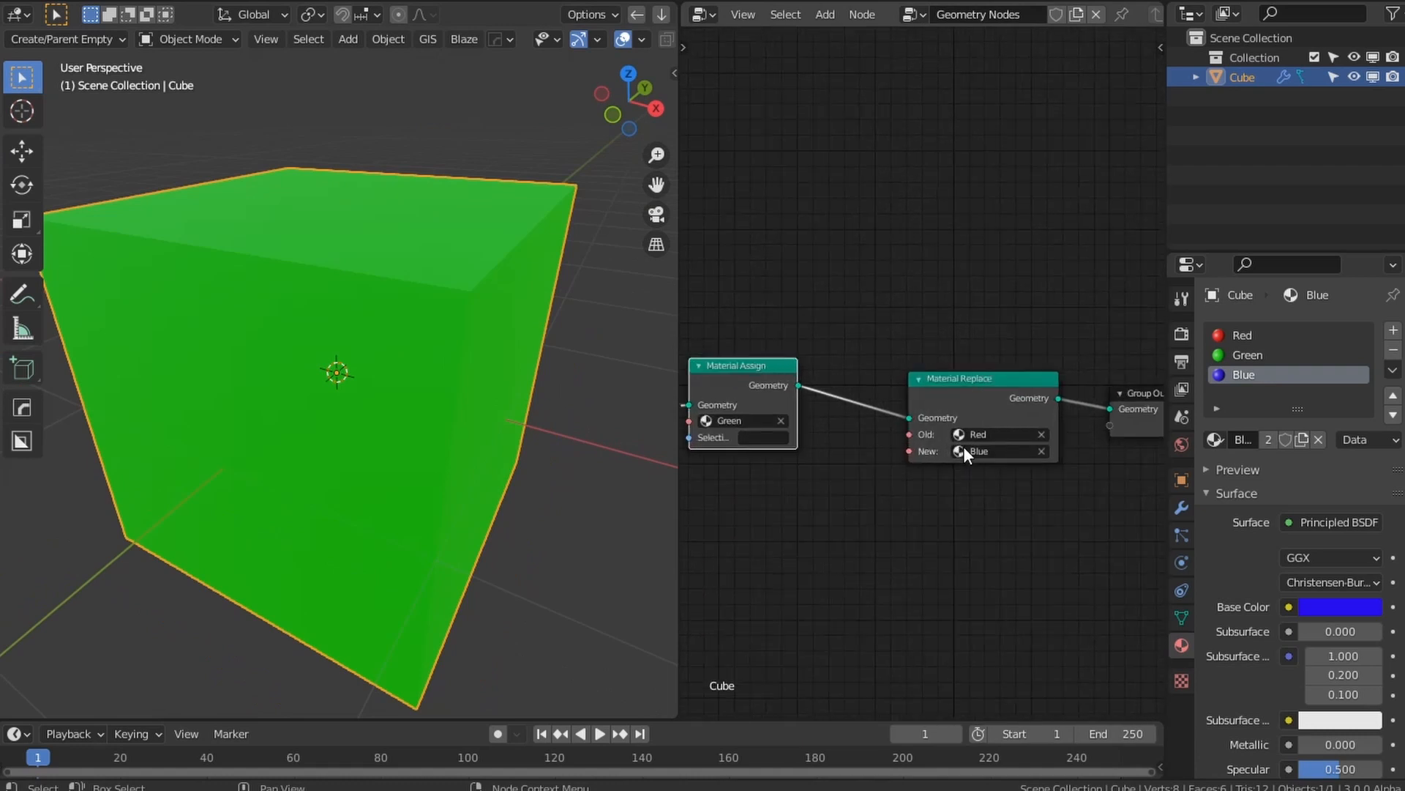
middle_click_drag(968, 446, 899, 443)
scroll(901, 445, "up", 3)
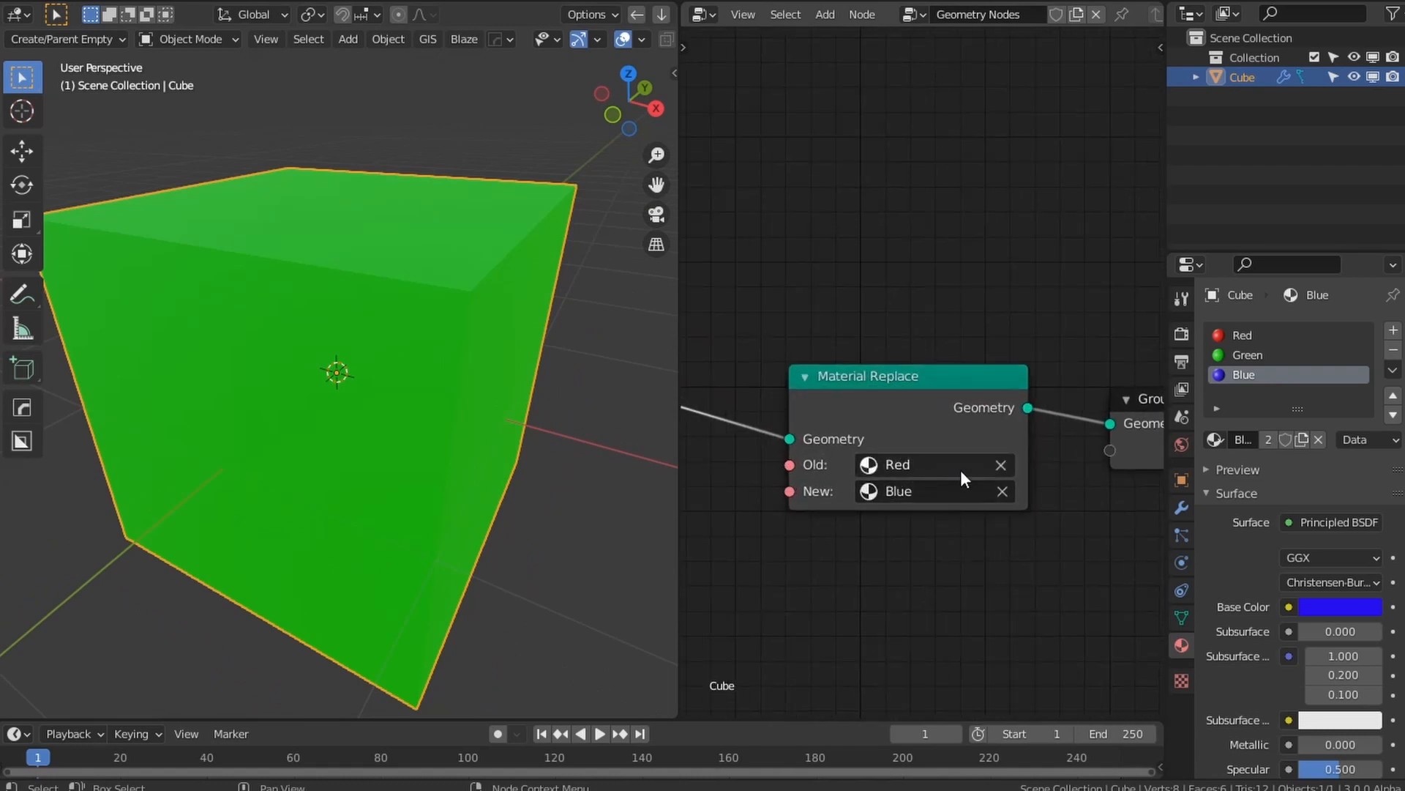
scroll(926, 504, "down", 2)
middle_click_drag(830, 481, 950, 491)
scroll(945, 490, "down", 2)
middle_click_drag(761, 498, 968, 478)
scroll(896, 483, "down", 4)
scroll(964, 476, "up", 5)
scroll(399, 335, "down", 2)
Step: Enter Edit Mode and subdivide all of the cube's faces with 10 cuts
key("Tab")
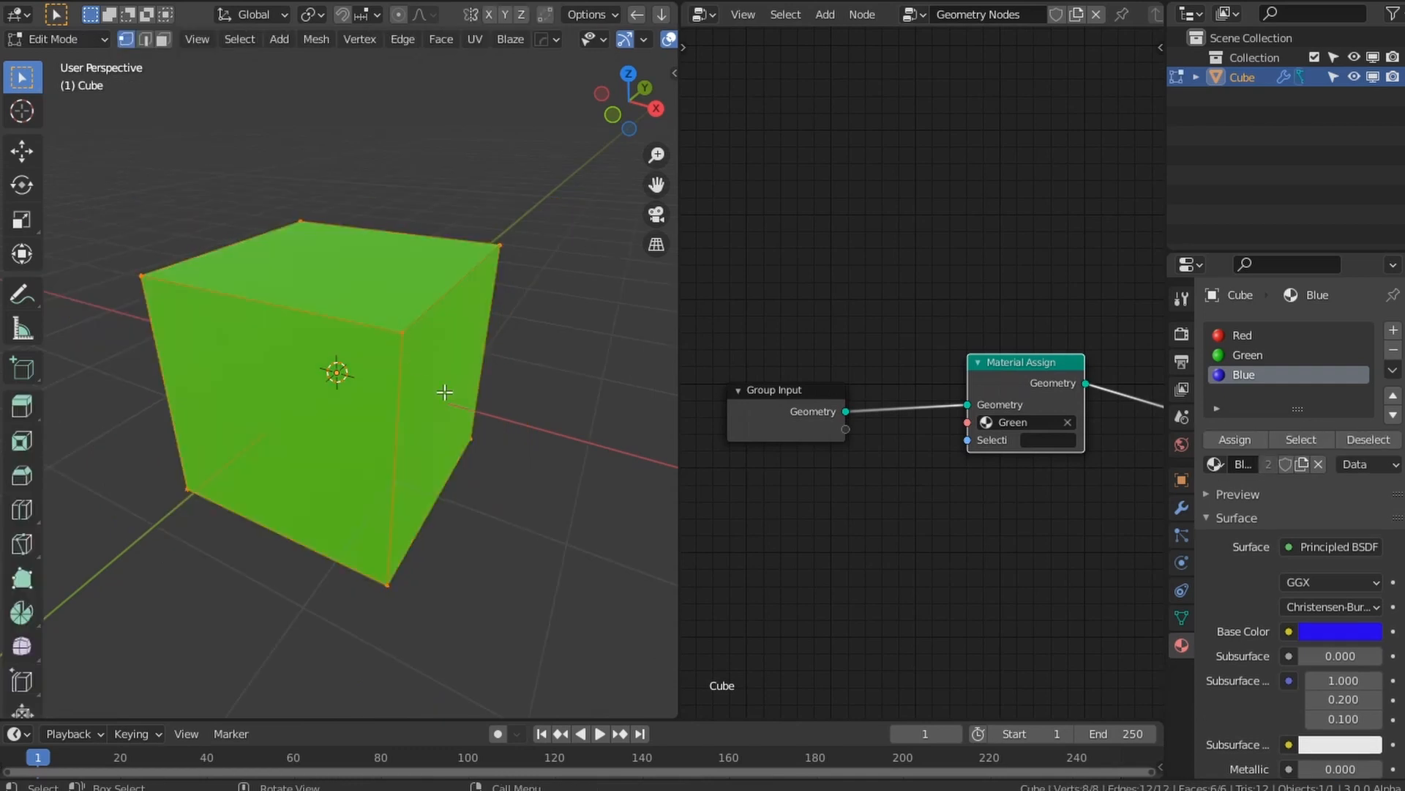
right_click(346, 270)
left_click(349, 272)
left_click(65, 702)
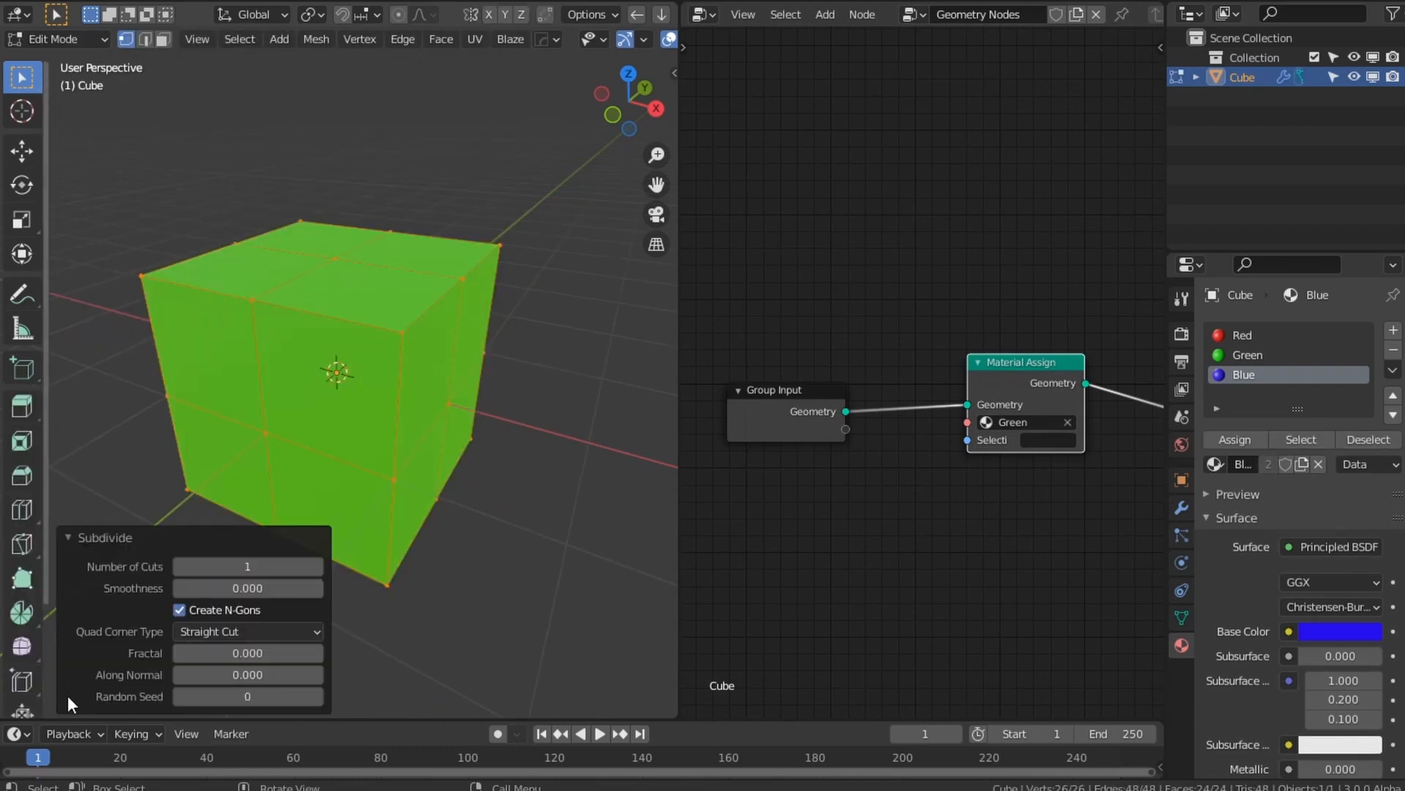
Step: Switch to face selection and select a strip of faces two wide along one edge of the cube's top
left_click(361, 267)
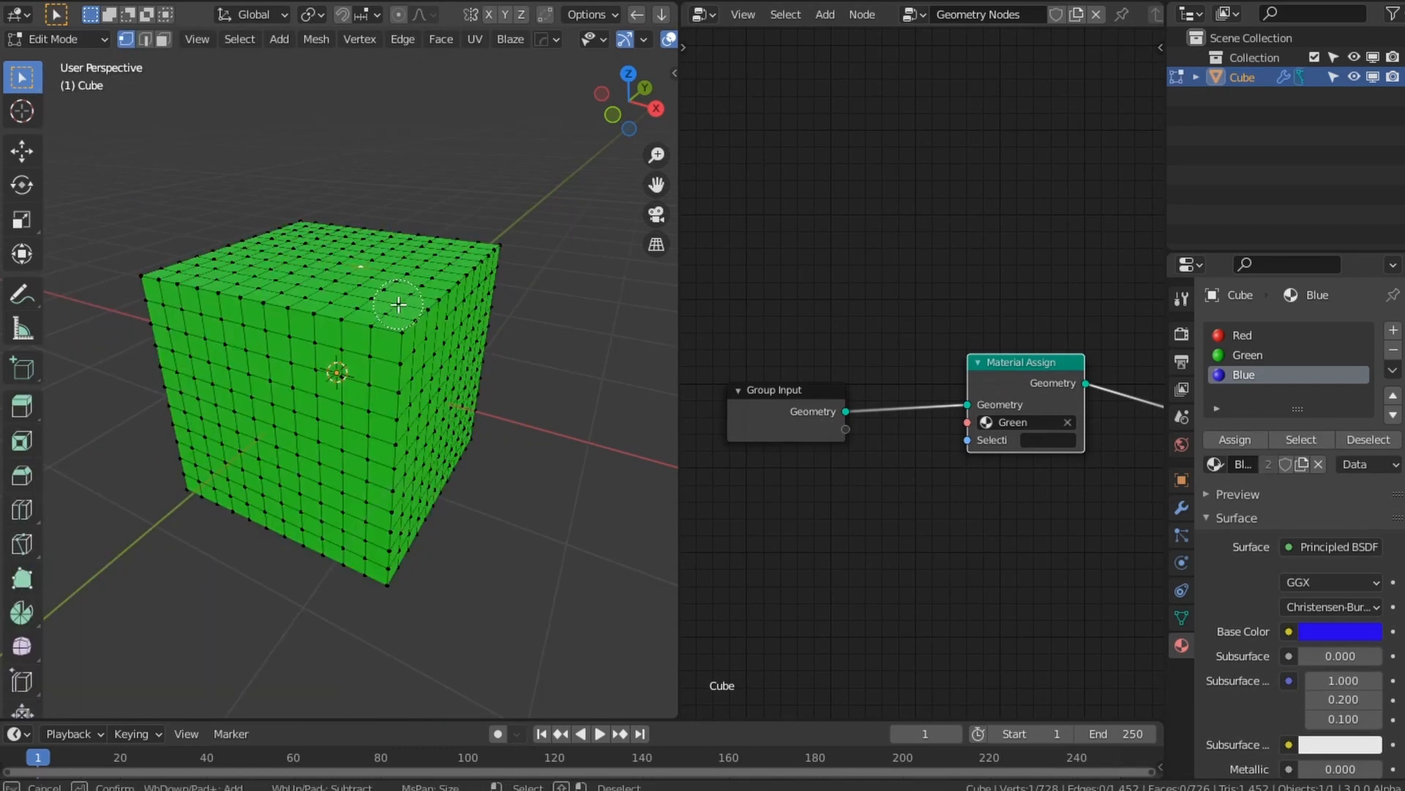
key("Escape")
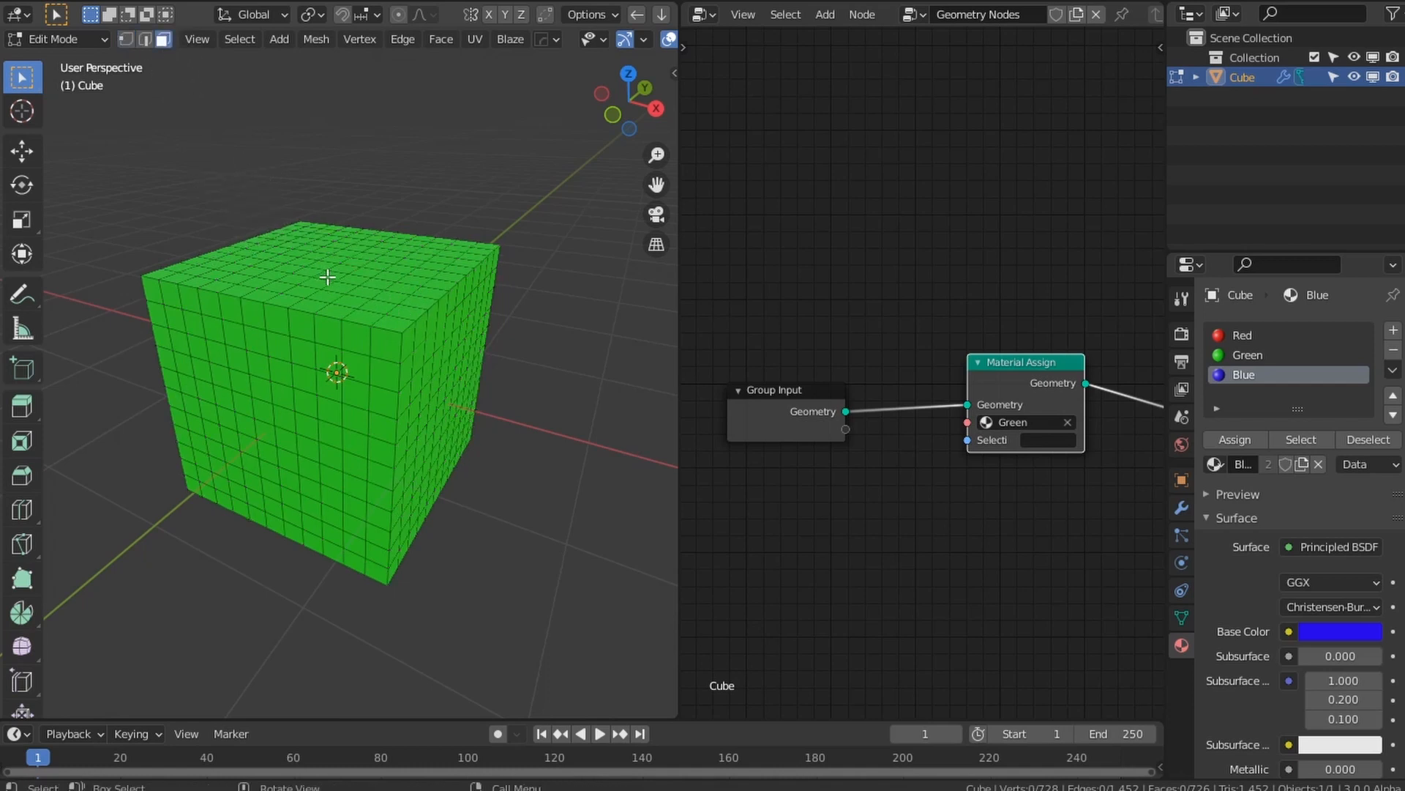
left_click(366, 315)
left_click(473, 246, "ctrl+shift")
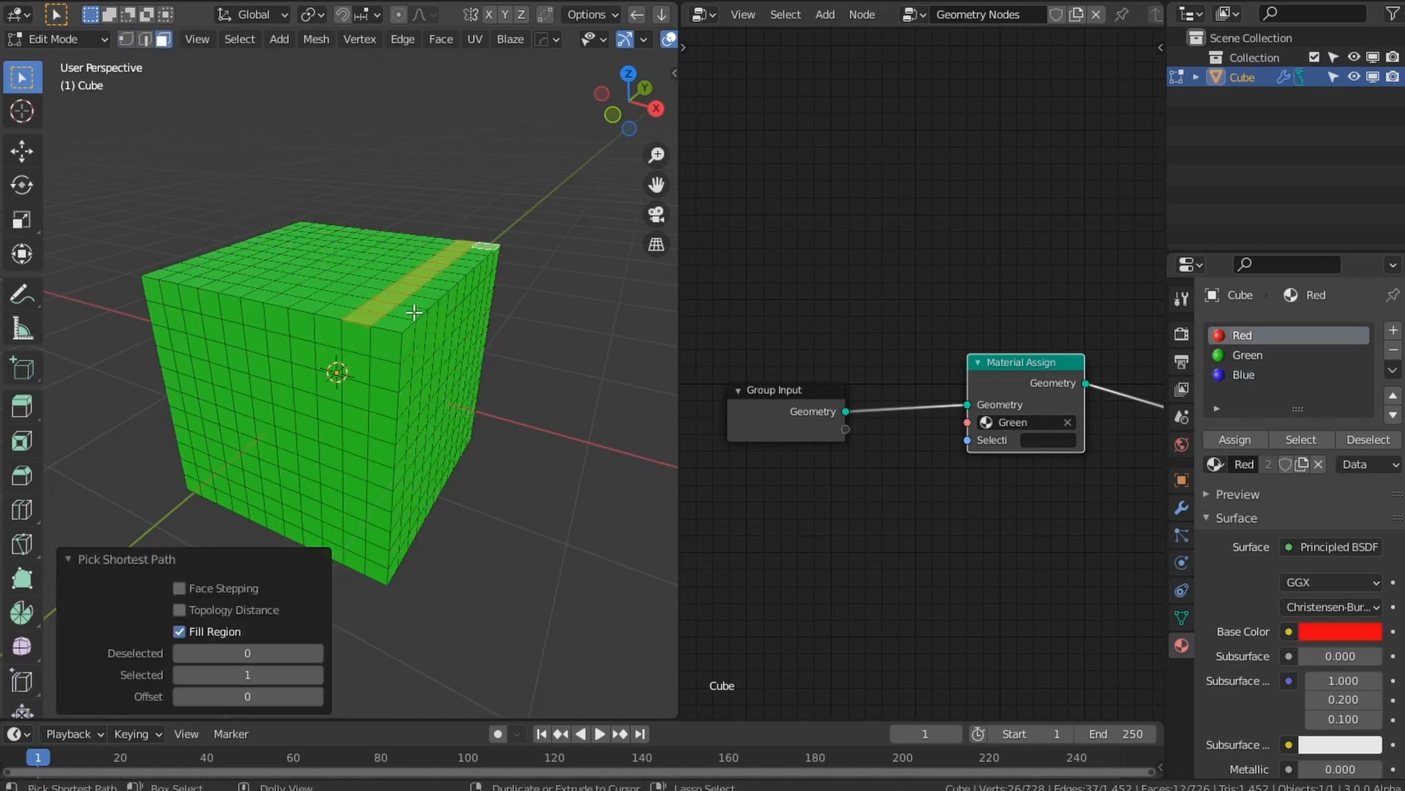
Step: Create a new vertex group on the cube and assign the selected strip of faces to it
left_click(1182, 617)
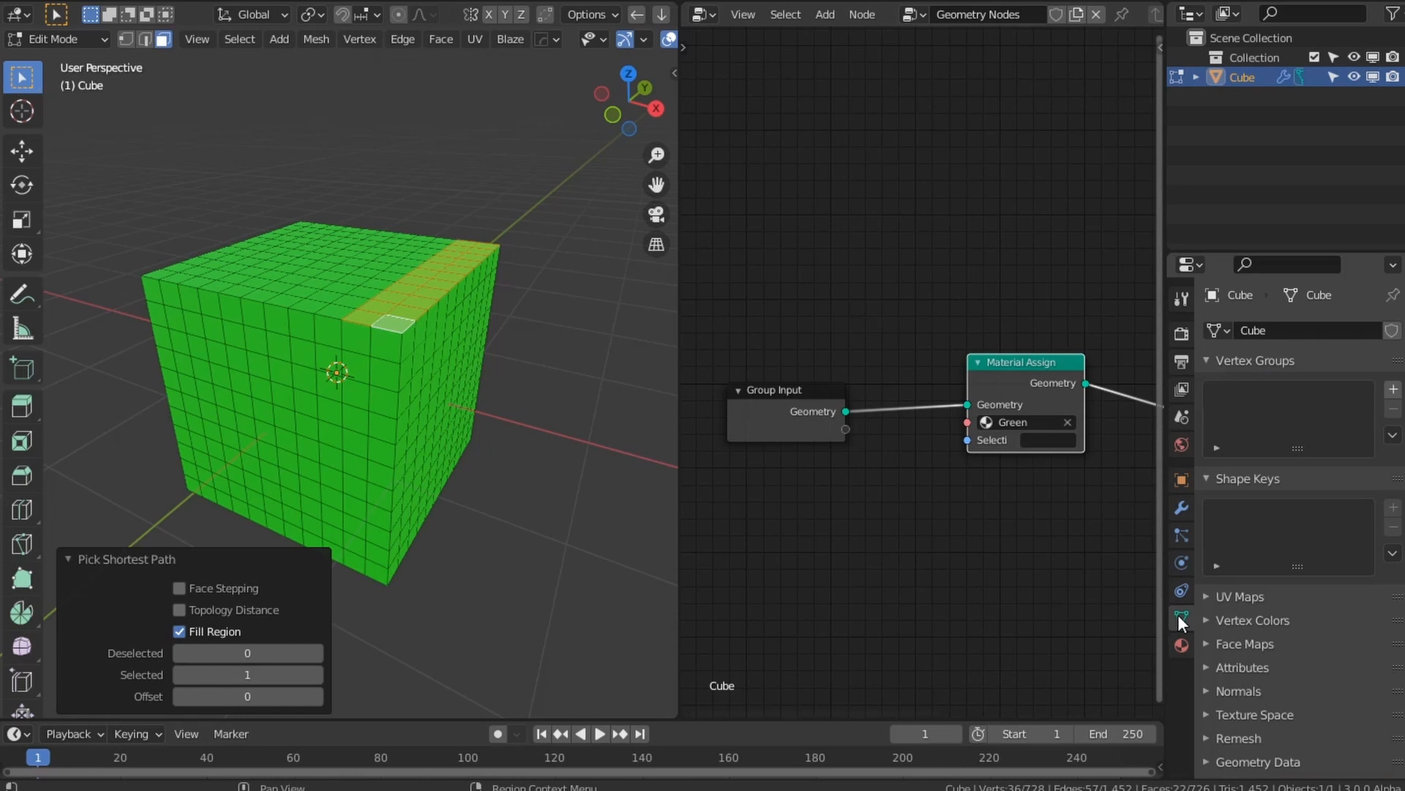
left_click(1394, 390)
left_click(1393, 409)
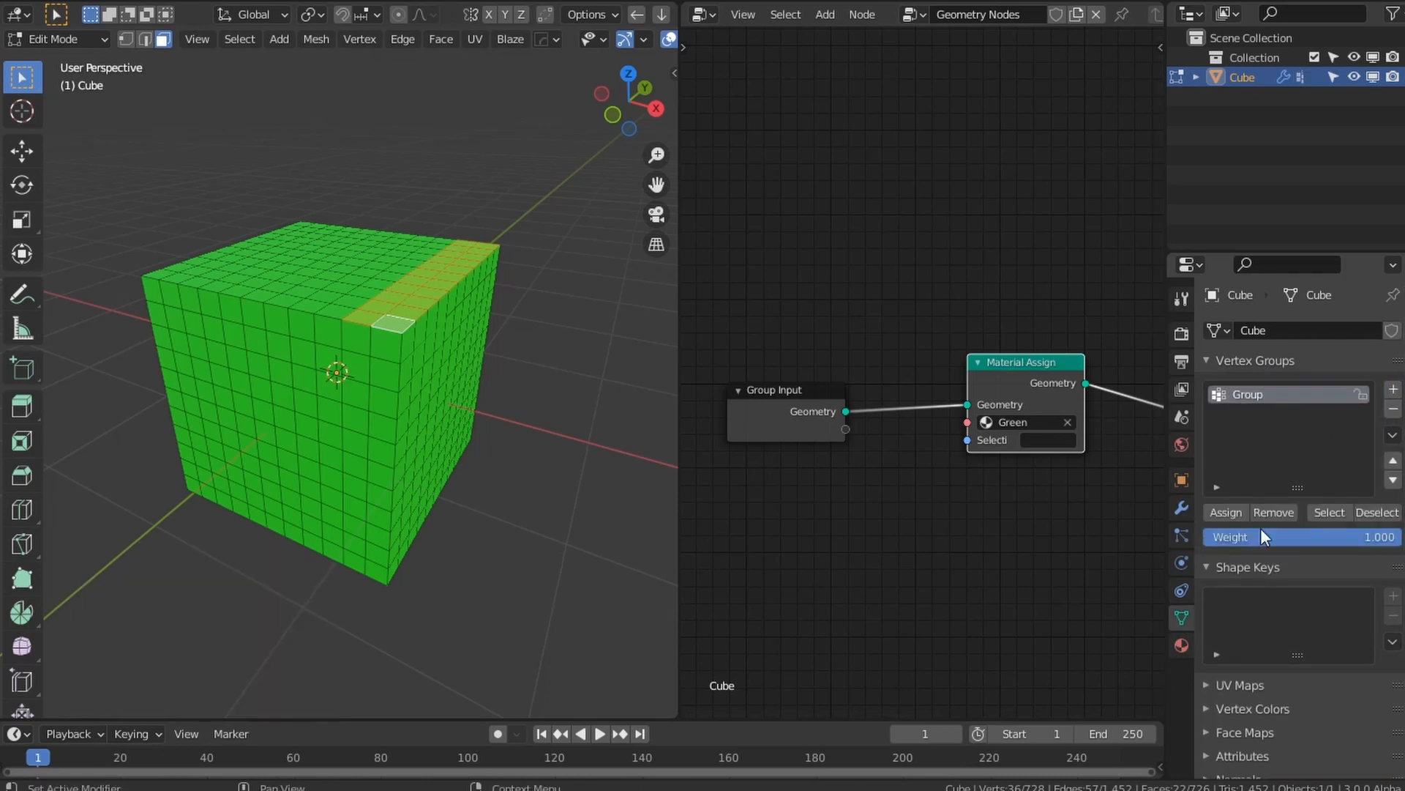
left_click(1226, 511)
Step: Return to Object Mode and set the Material Assign node's selection to the vertex group Group
key("Tab")
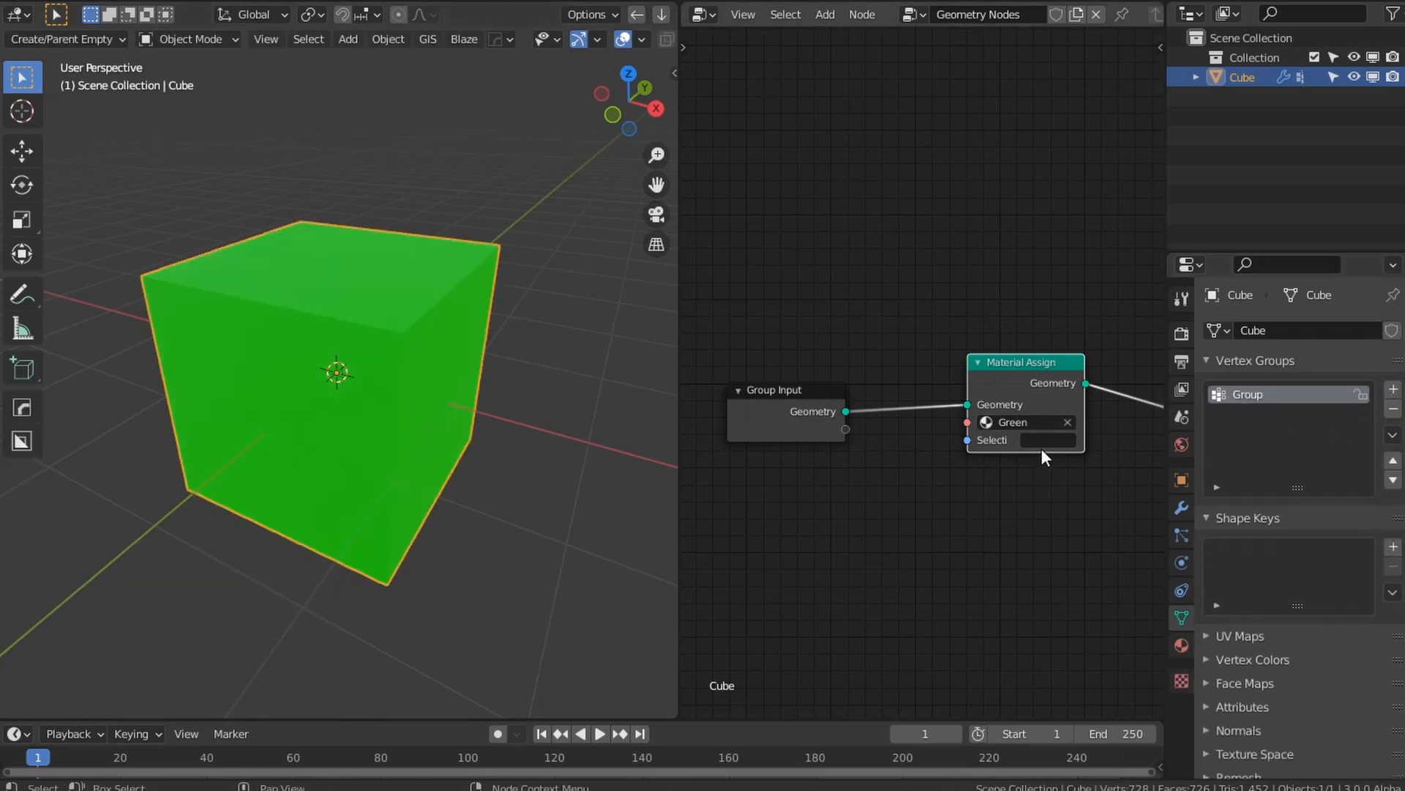
left_click(1047, 440)
left_click(1082, 568)
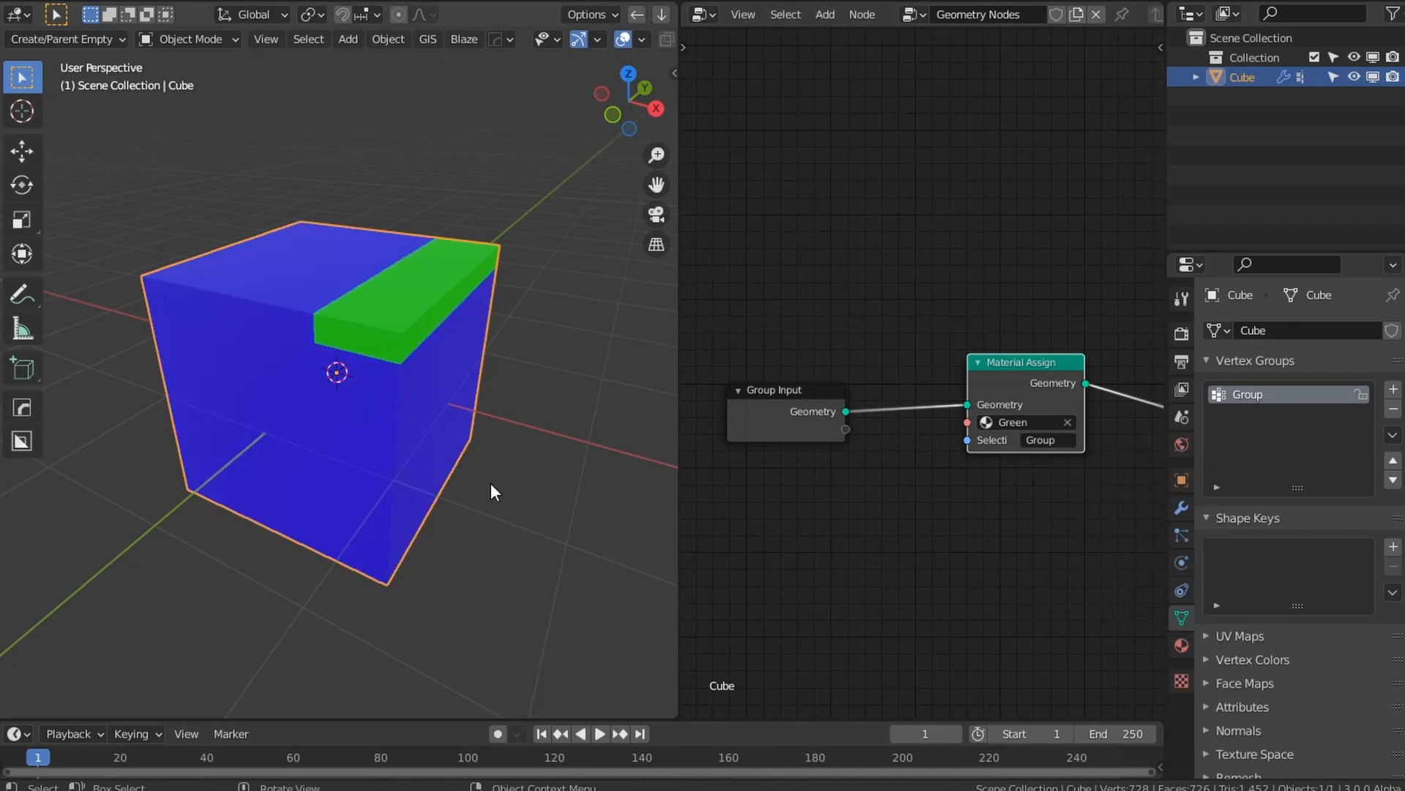
Step: Duplicate the Material Assign node and place the copy below the original
middle_click_drag(1101, 451, 863, 449)
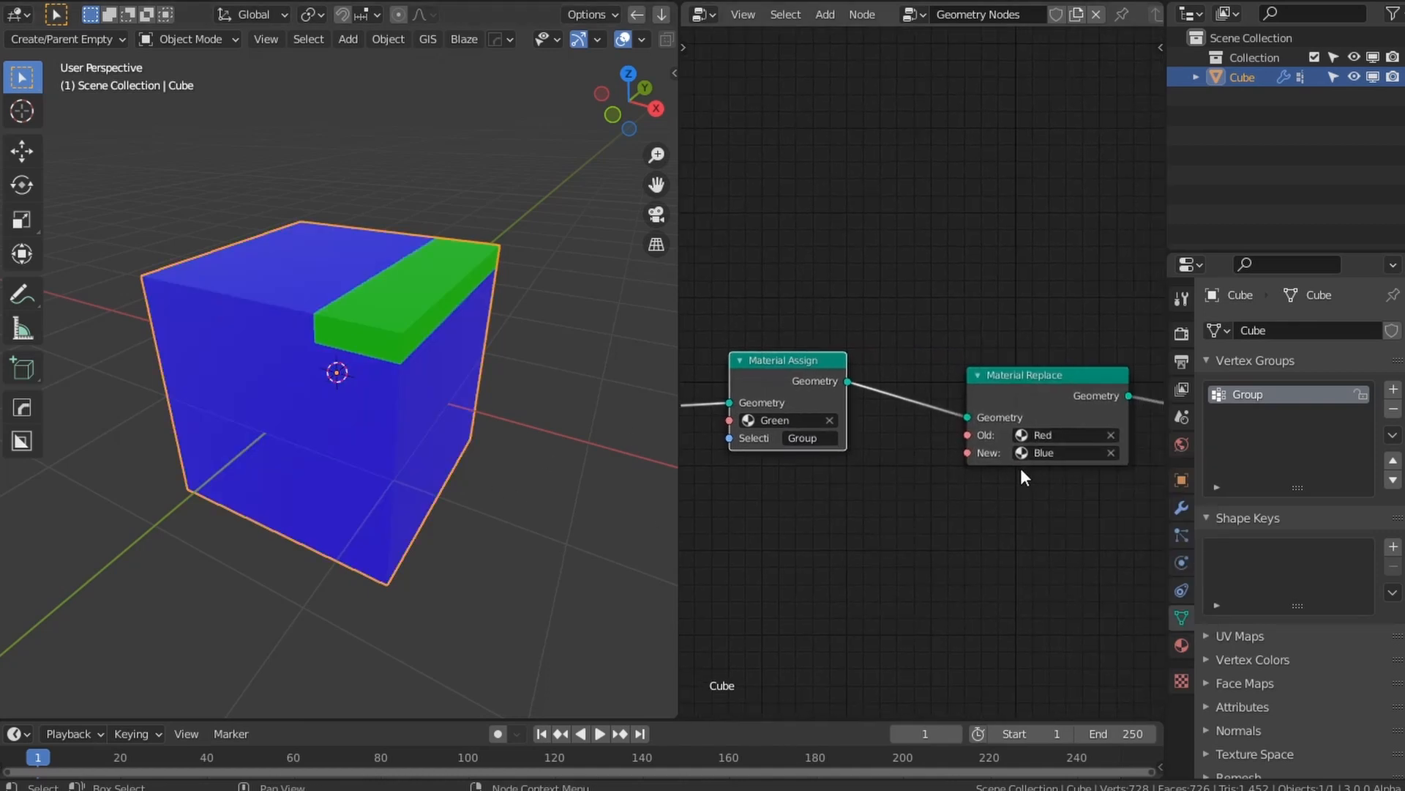
middle_click_drag(1020, 471, 937, 481)
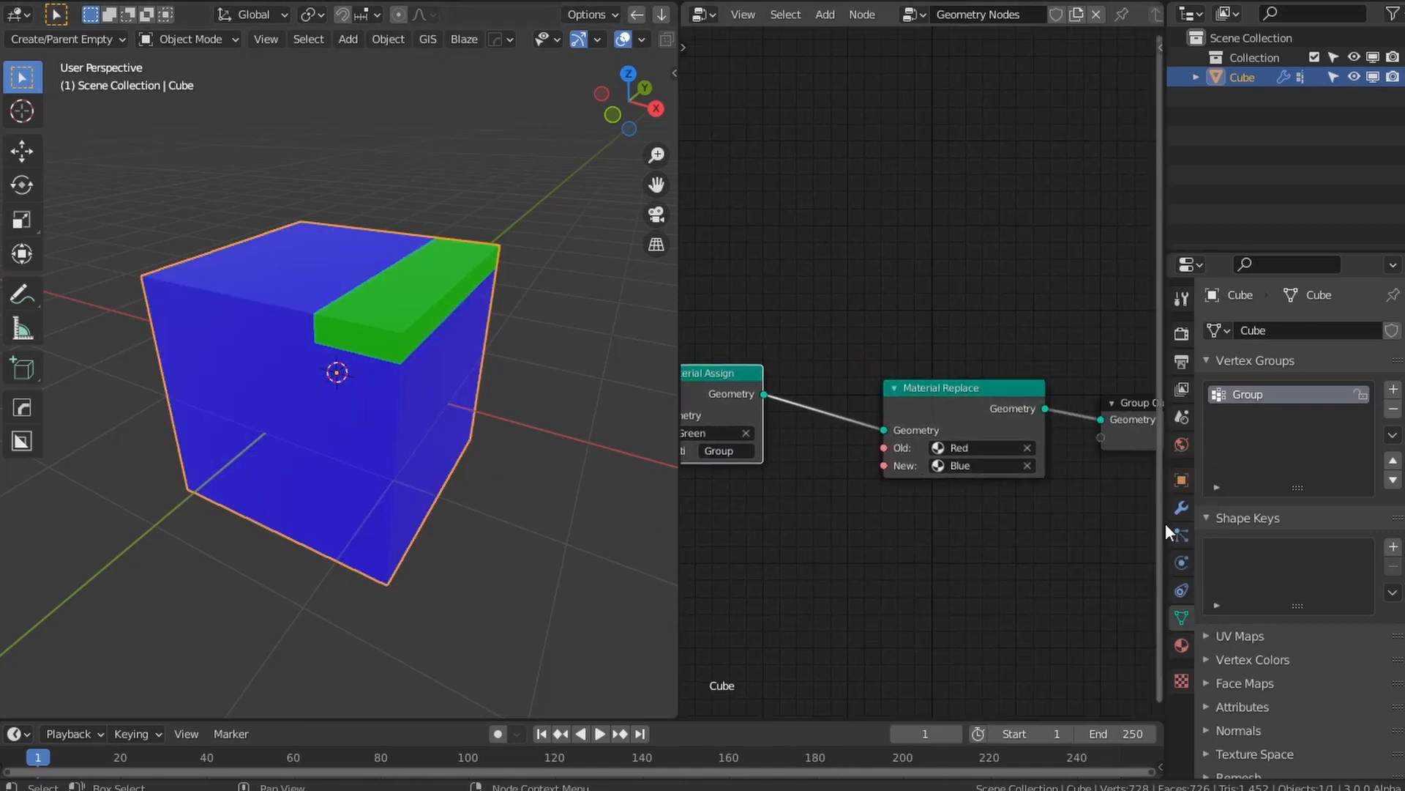
left_click(1182, 646)
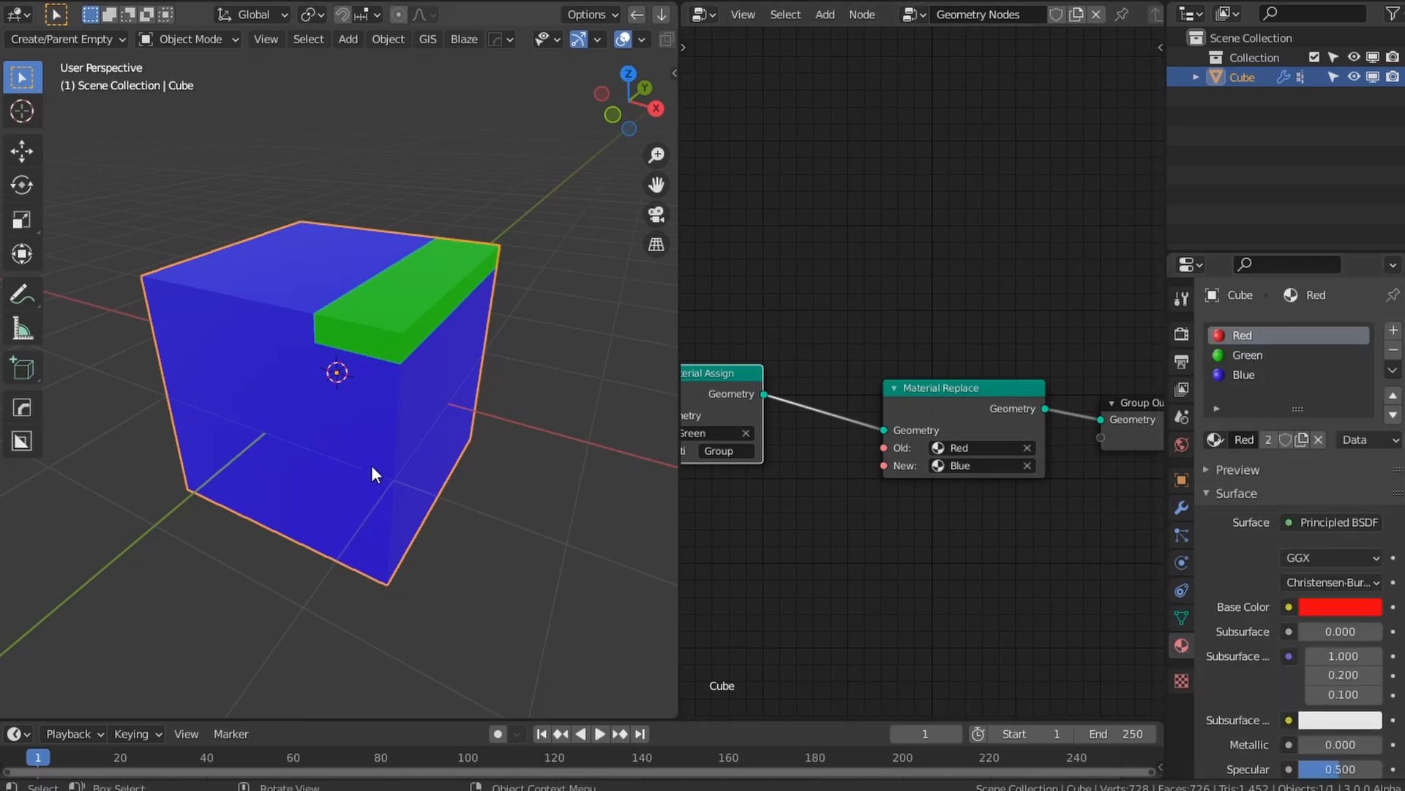
middle_click_drag(822, 476, 933, 502)
key("shift+d")
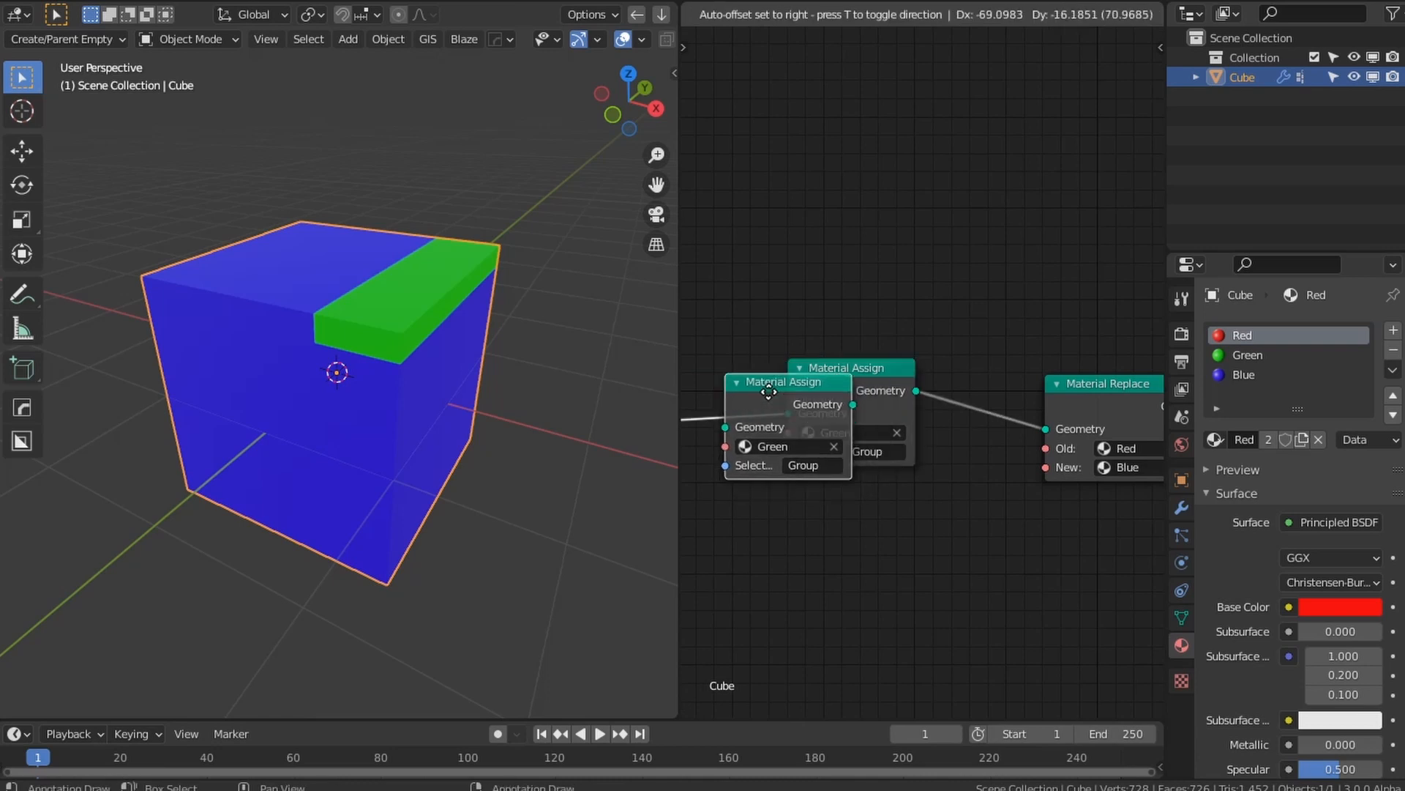
left_click(821, 554)
Step: Set the original Material Assign node's material to Red and insert the Green copy before it on the link from Group Input
left_click(853, 432)
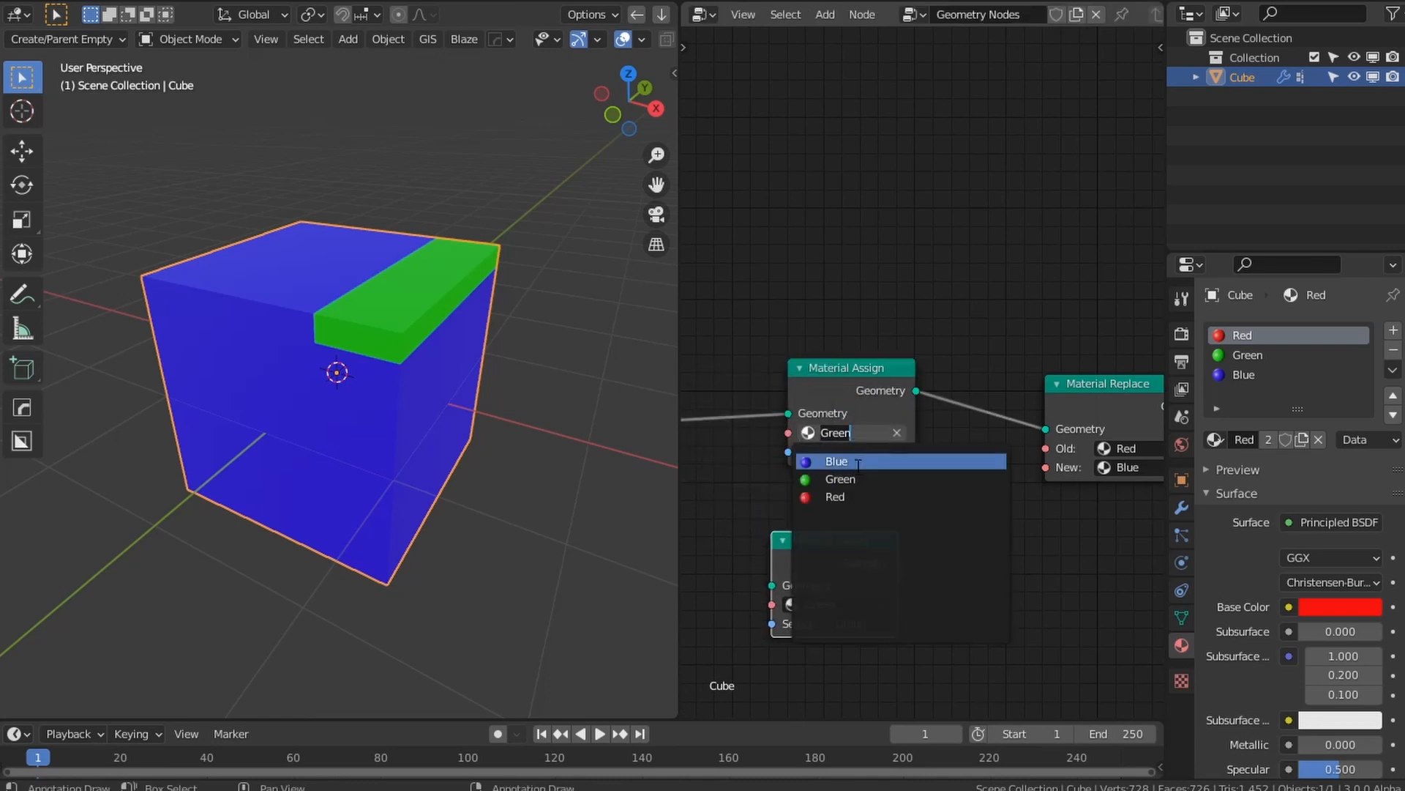
left_click(856, 494)
left_click_drag(836, 586, 752, 422)
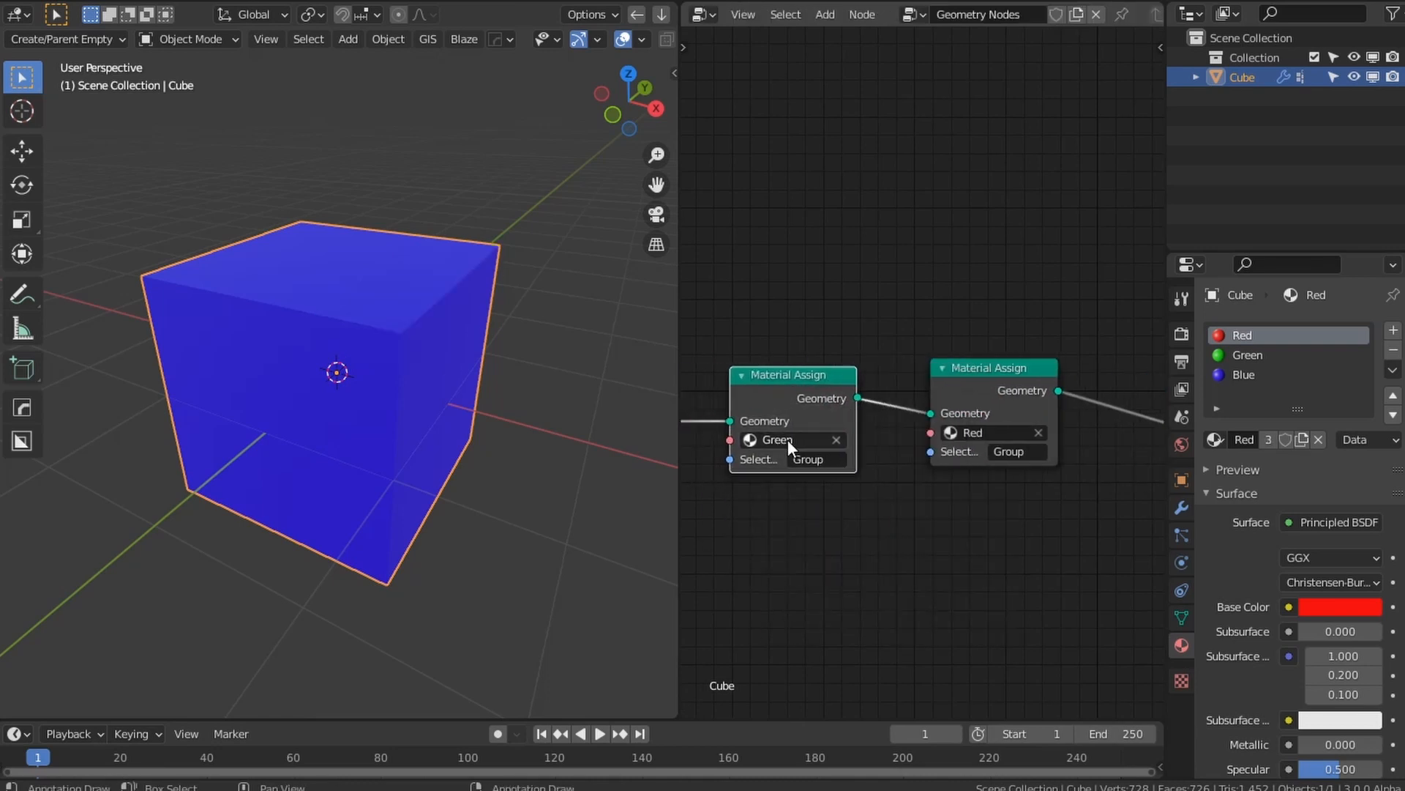
Step: Clear the vertex group from the selection of the Green Material Assign node
middle_click_drag(794, 500, 847, 507)
scroll(864, 491, "down", 6)
scroll(889, 489, "up", 3)
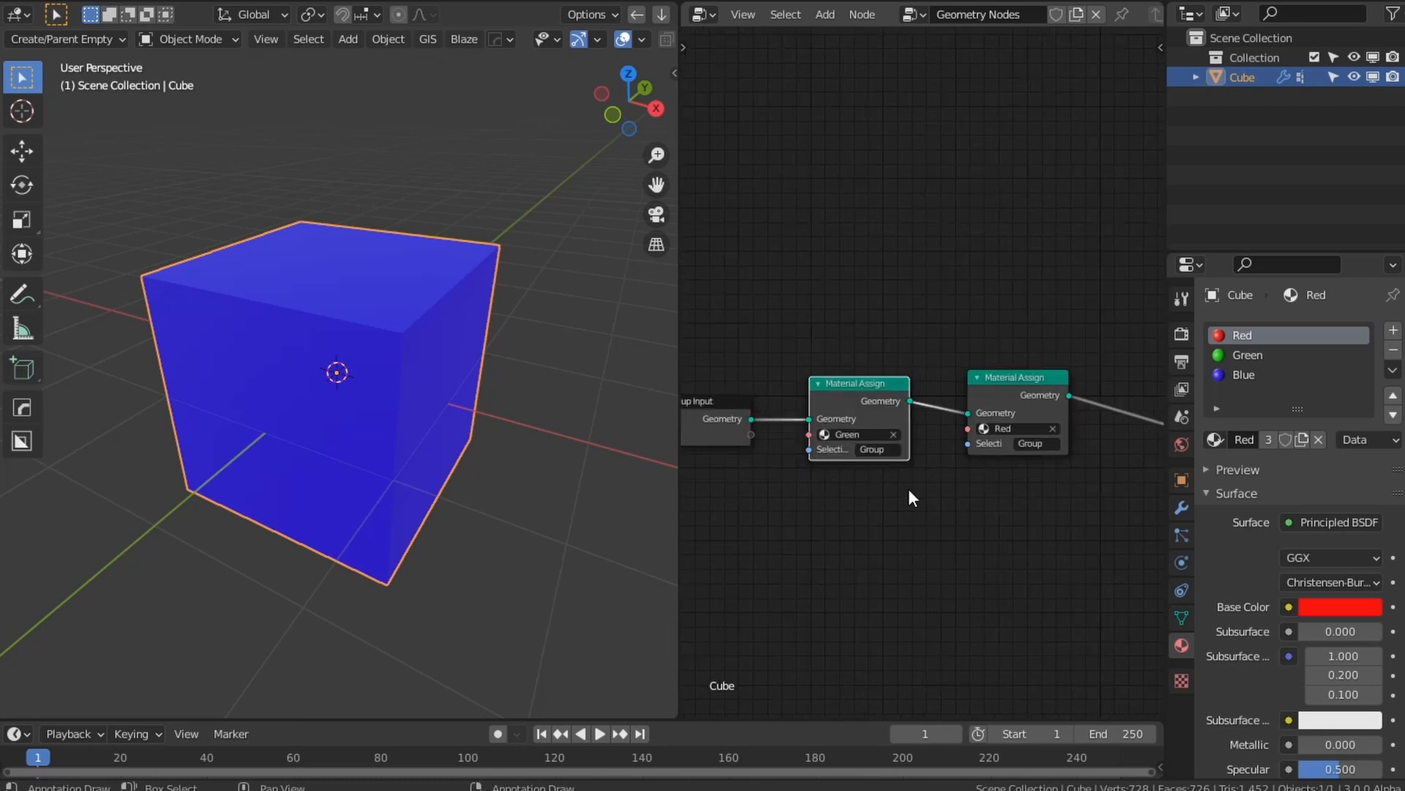
left_click(890, 448)
key("BackSpace")
key("Return")
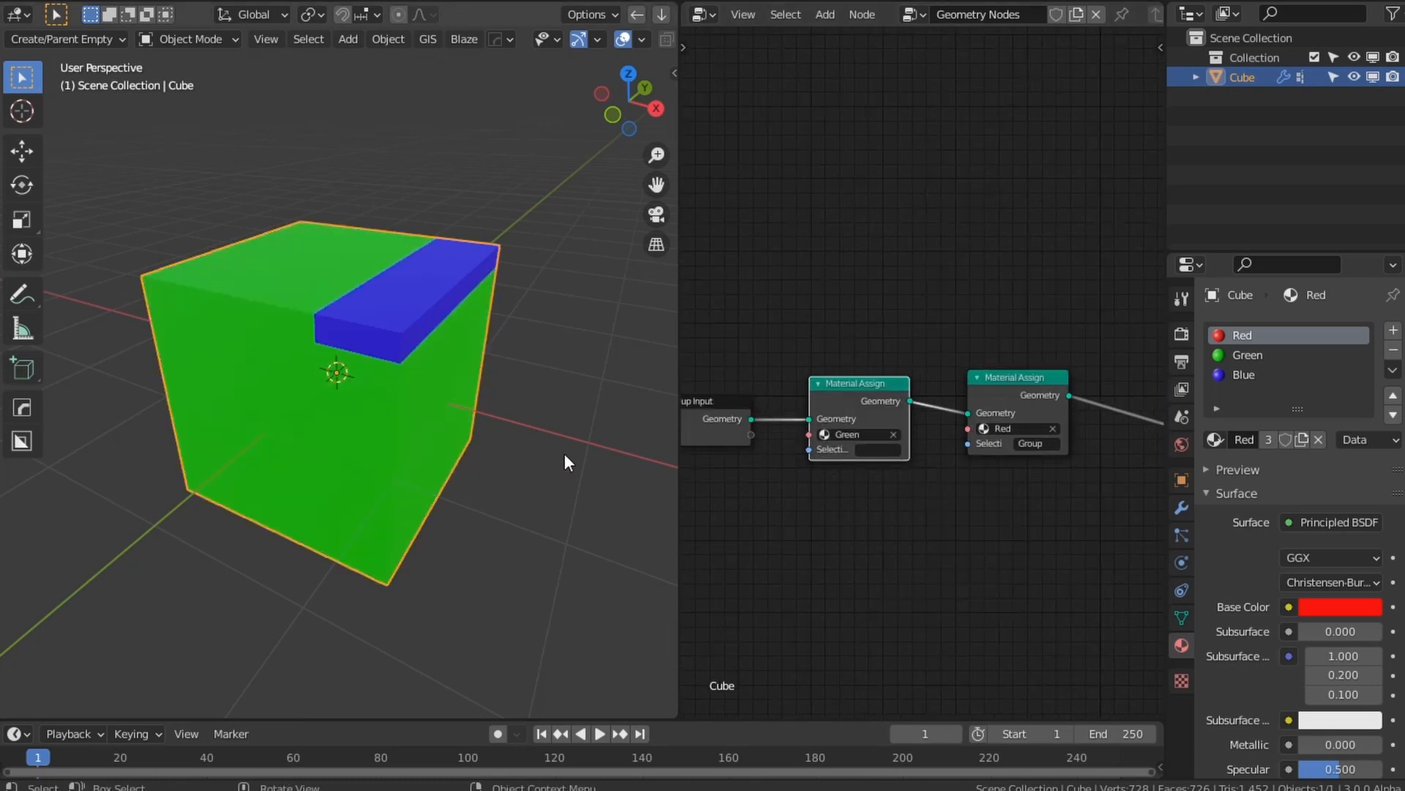
Step: Clear the Old material of the Material Replace node and set it back to Red
middle_click_drag(1045, 500, 910, 512)
middle_click_drag(618, 468, 427, 408)
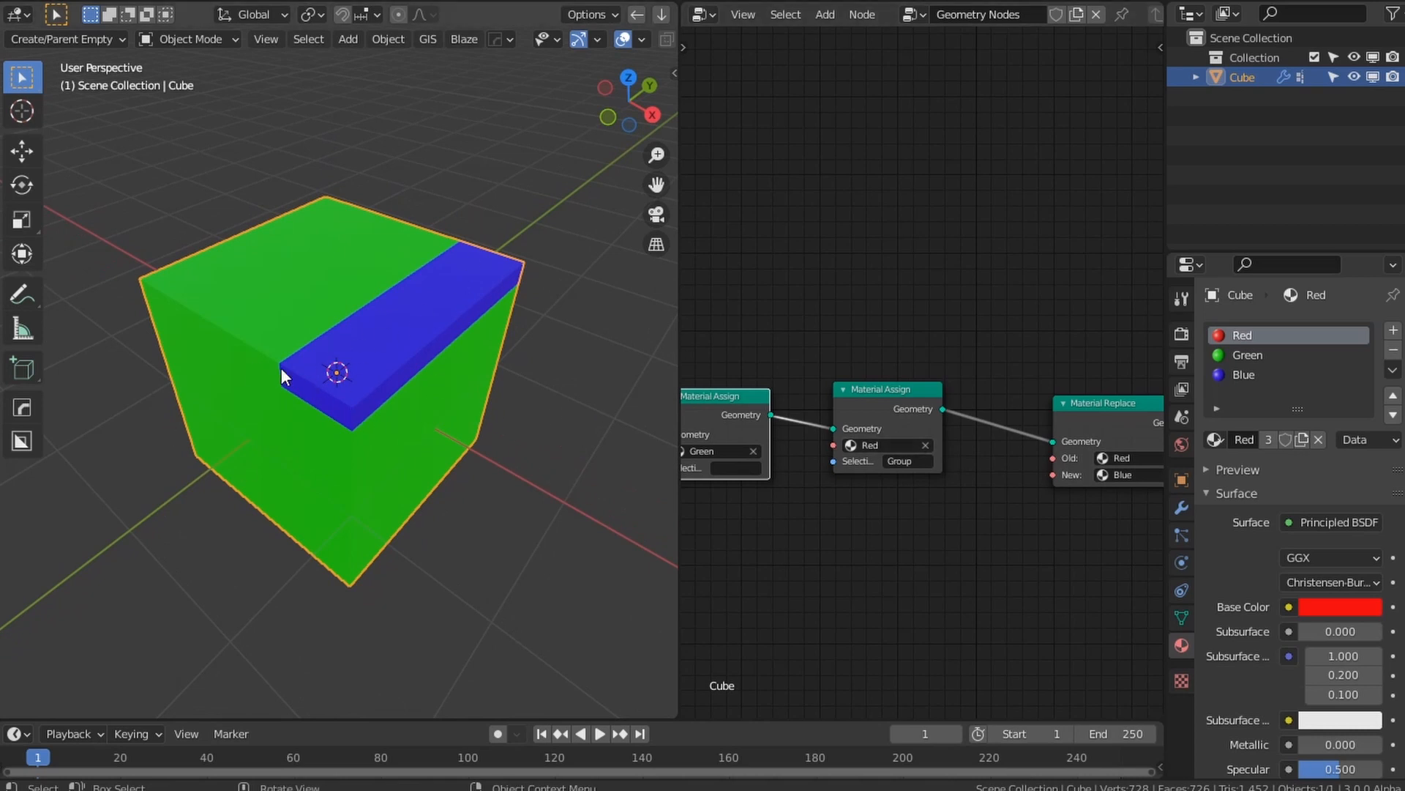
middle_click_drag(1035, 468, 849, 445)
scroll(862, 449, "up", 4)
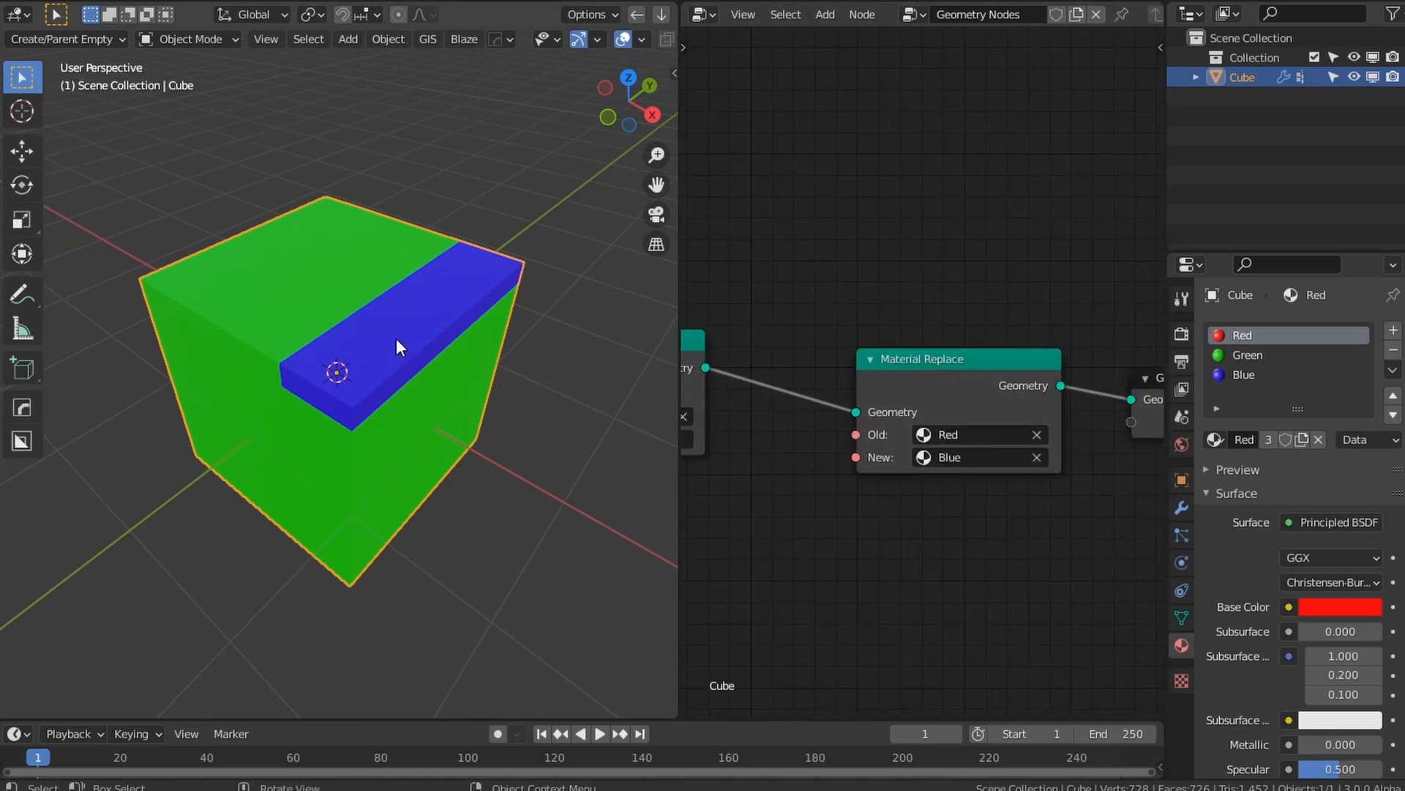
left_click(1036, 434)
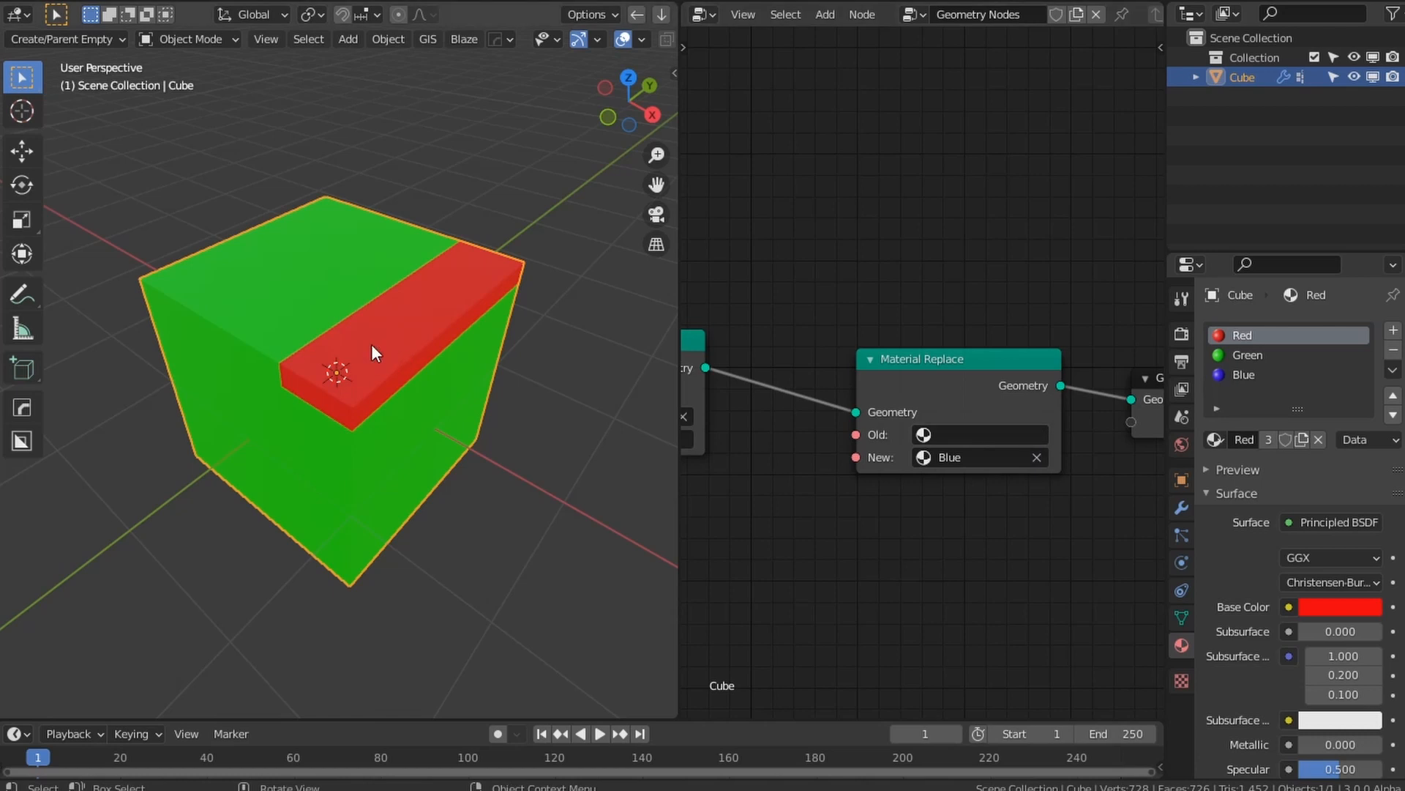
left_click(928, 435)
left_click(959, 508)
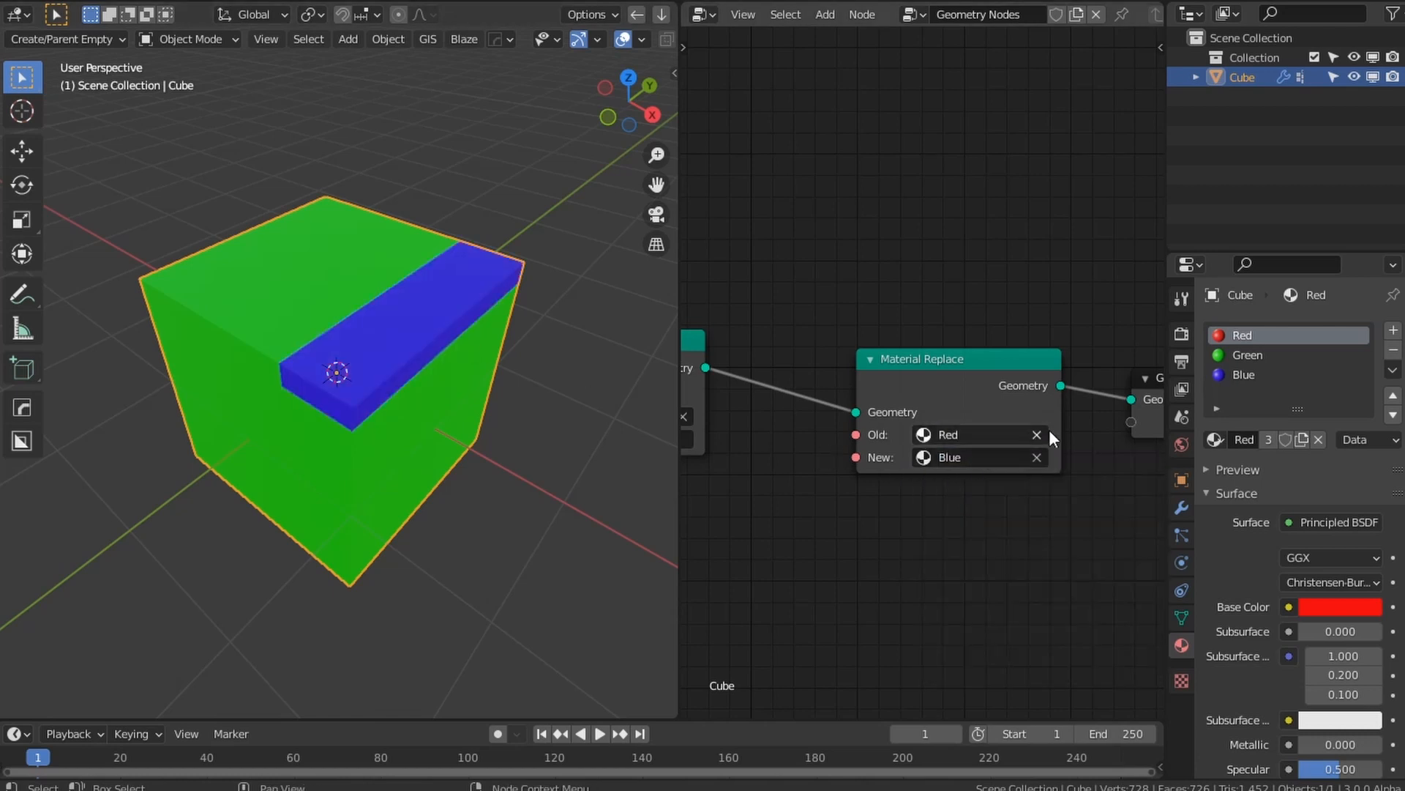
left_click(1037, 435)
left_click(981, 435)
left_click(959, 505)
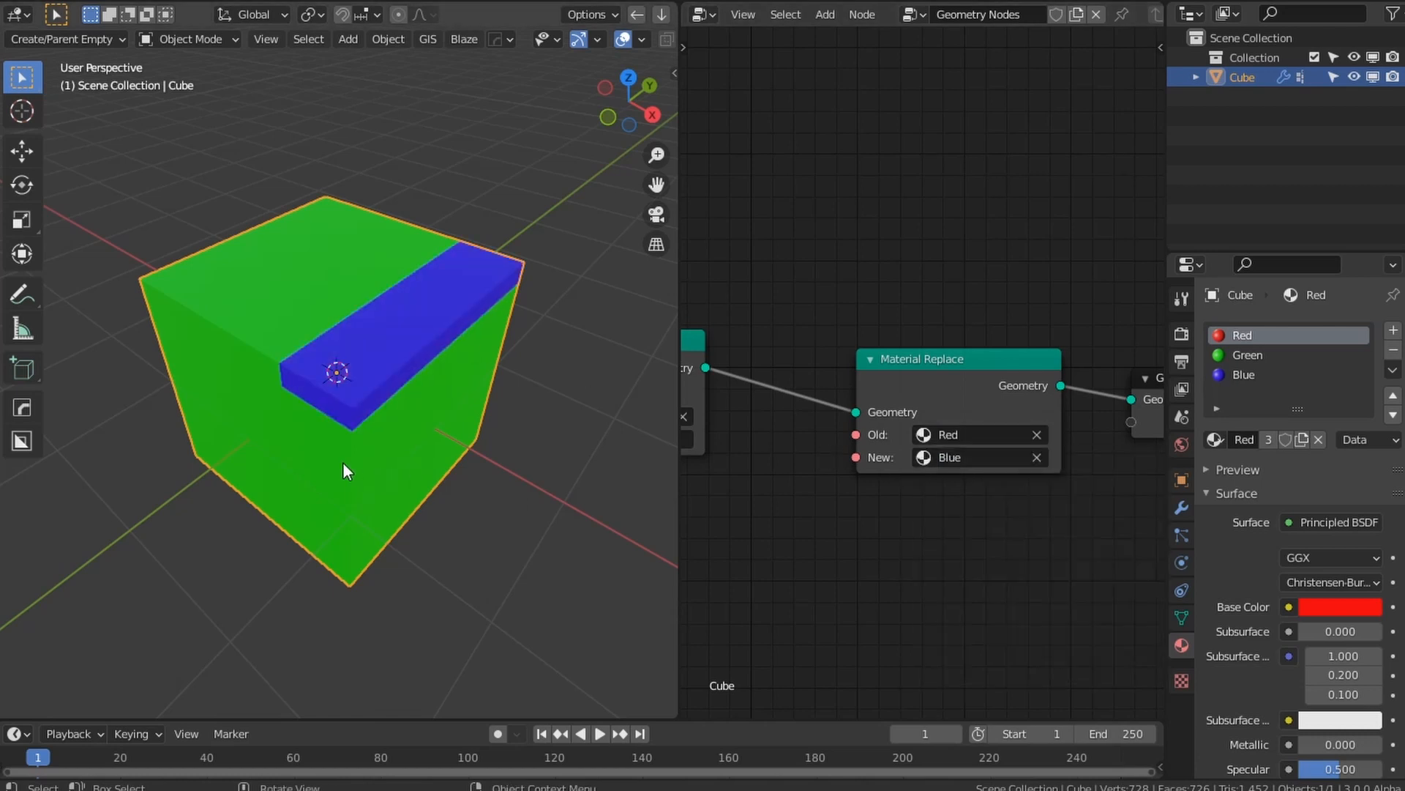
middle_click_drag(340, 459, 542, 348)
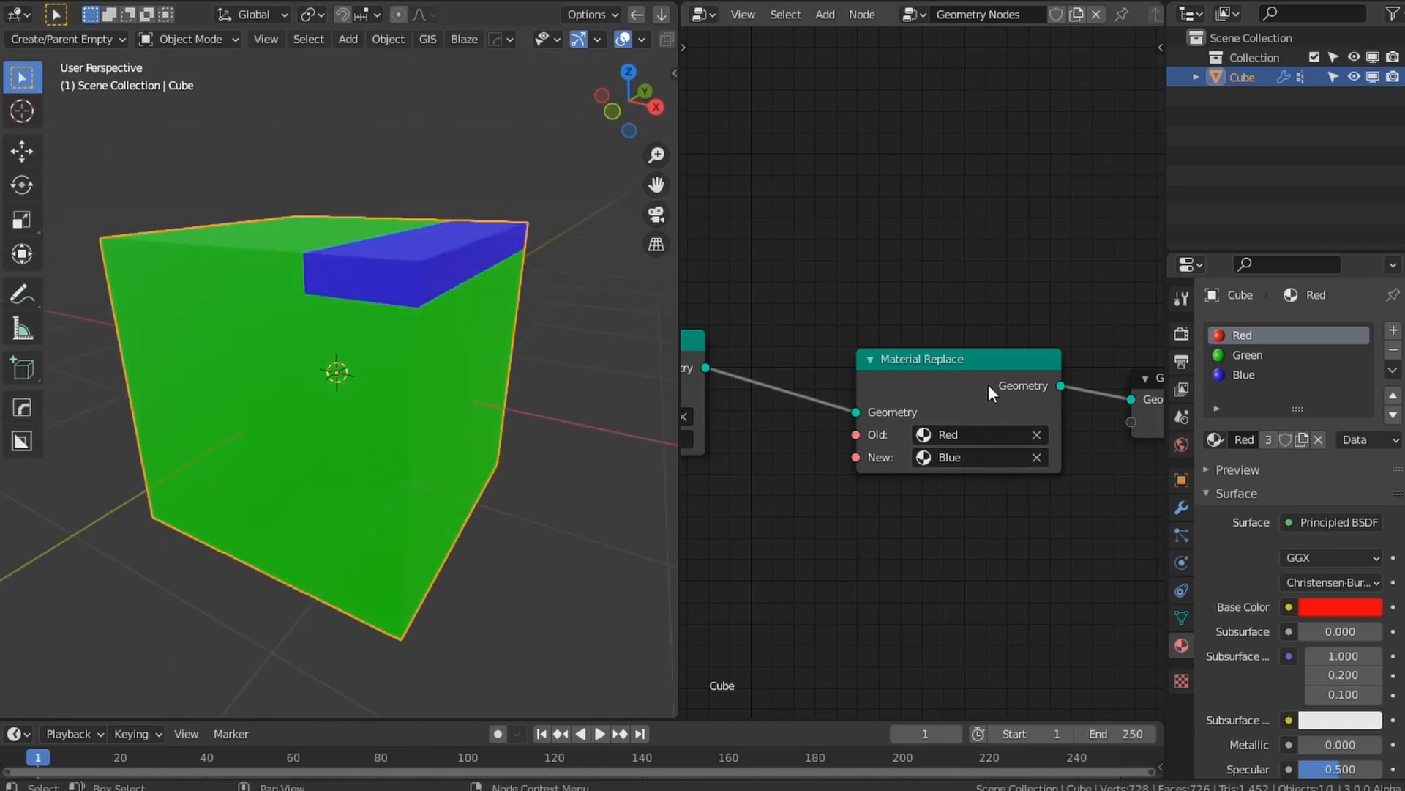
Step: Examine the chain of Material Assign and Material Replace nodes together with the material regions on the cube
left_click_drag(988, 385, 941, 363)
scroll(941, 363, "down", 3)
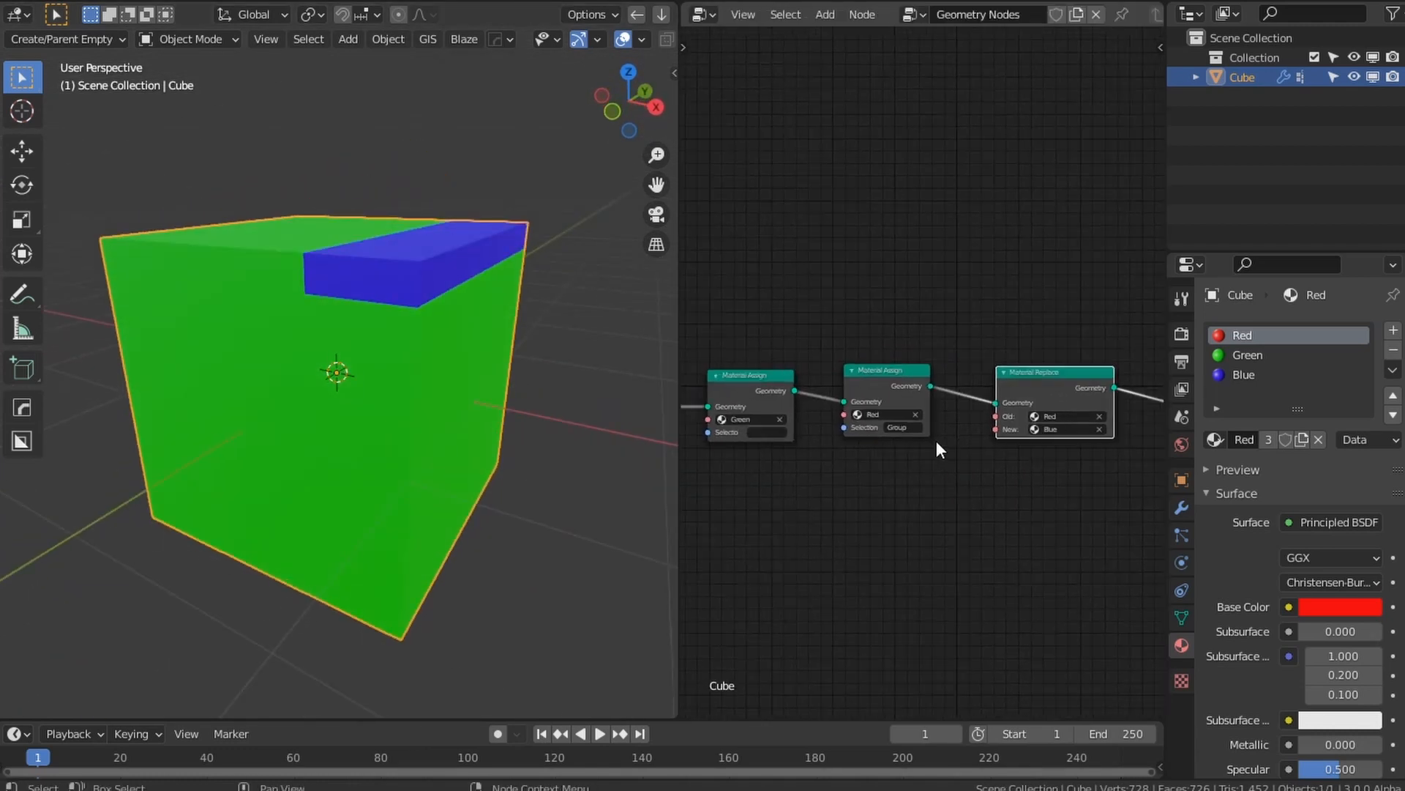
scroll(929, 463, "up", 2)
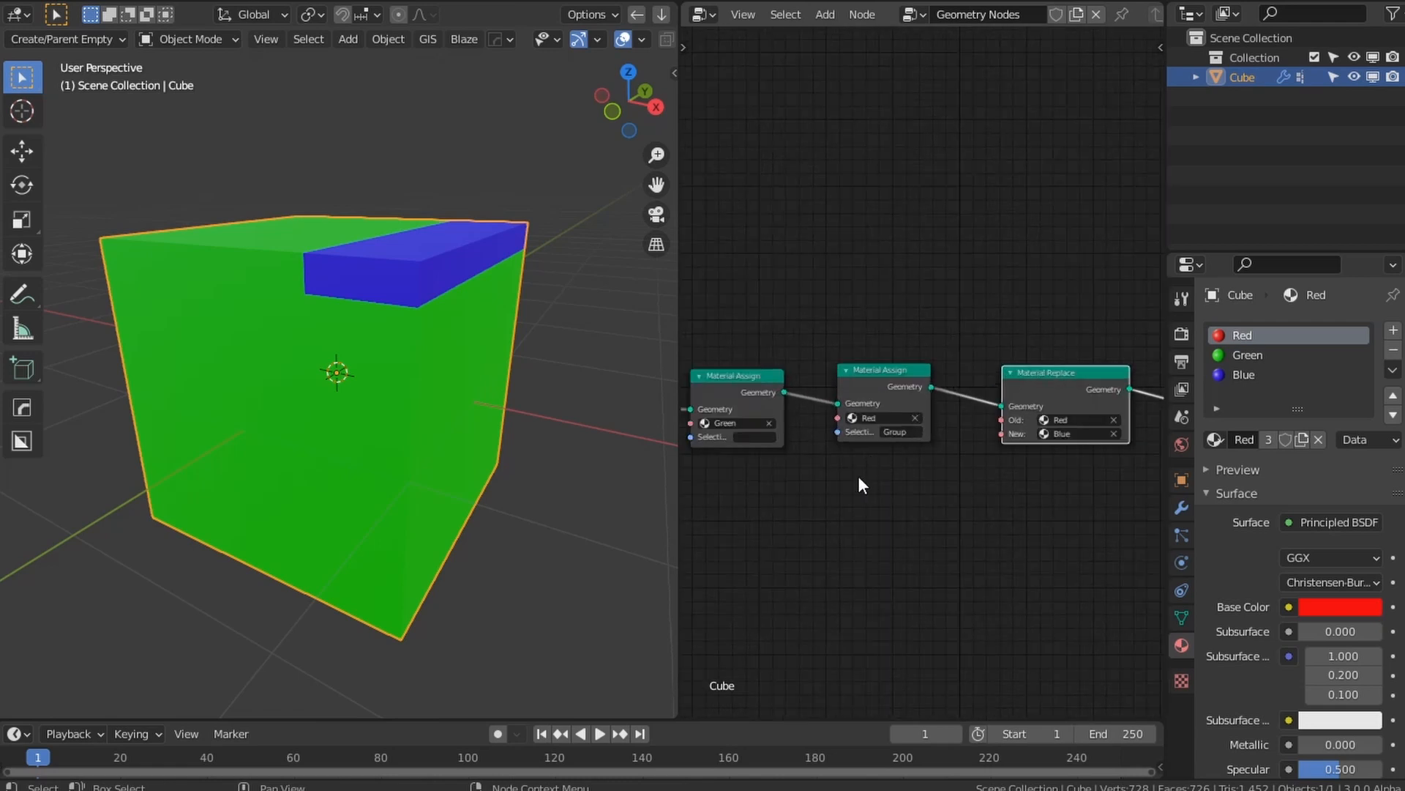
scroll(797, 481, "up", 1)
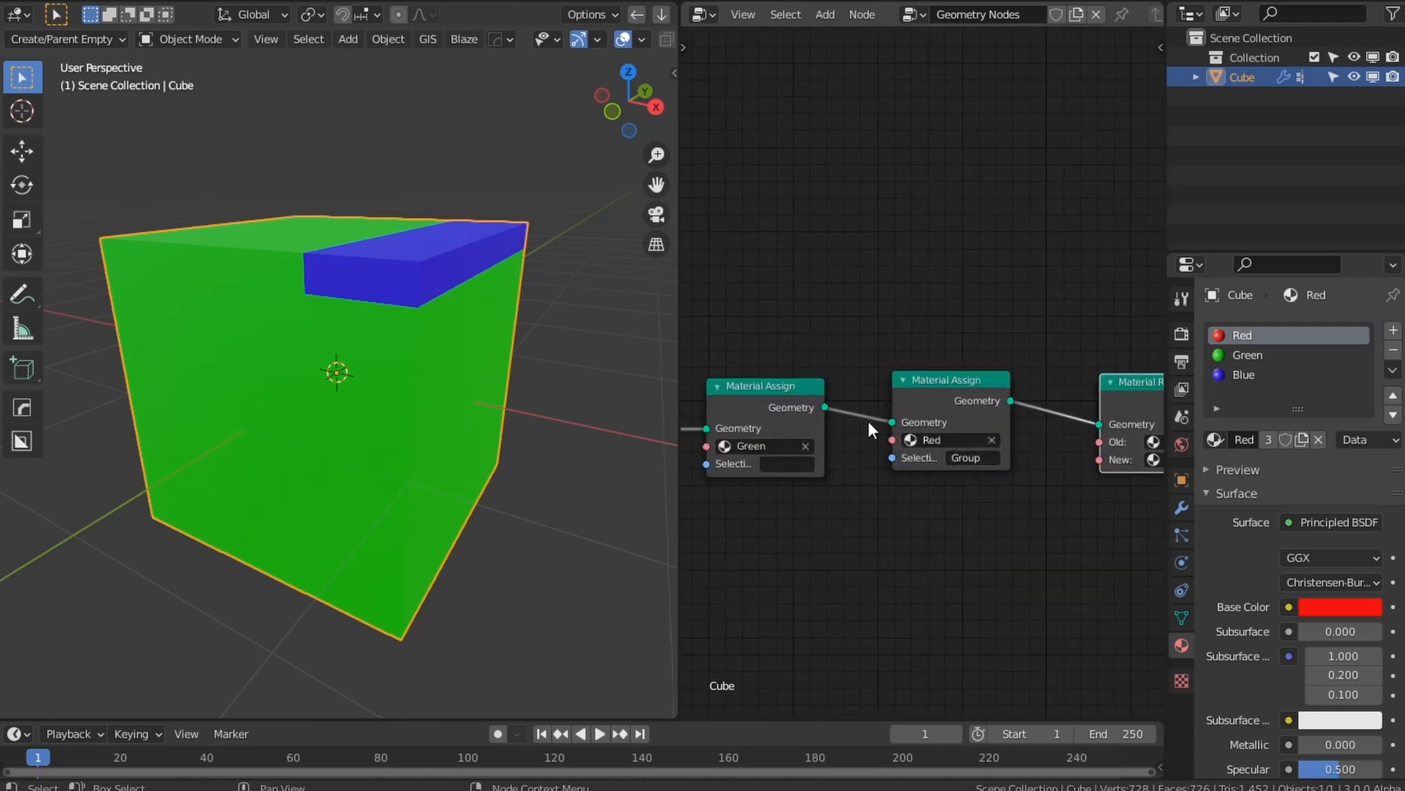
left_click_drag(894, 389, 867, 389)
left_click_drag(970, 384, 967, 384)
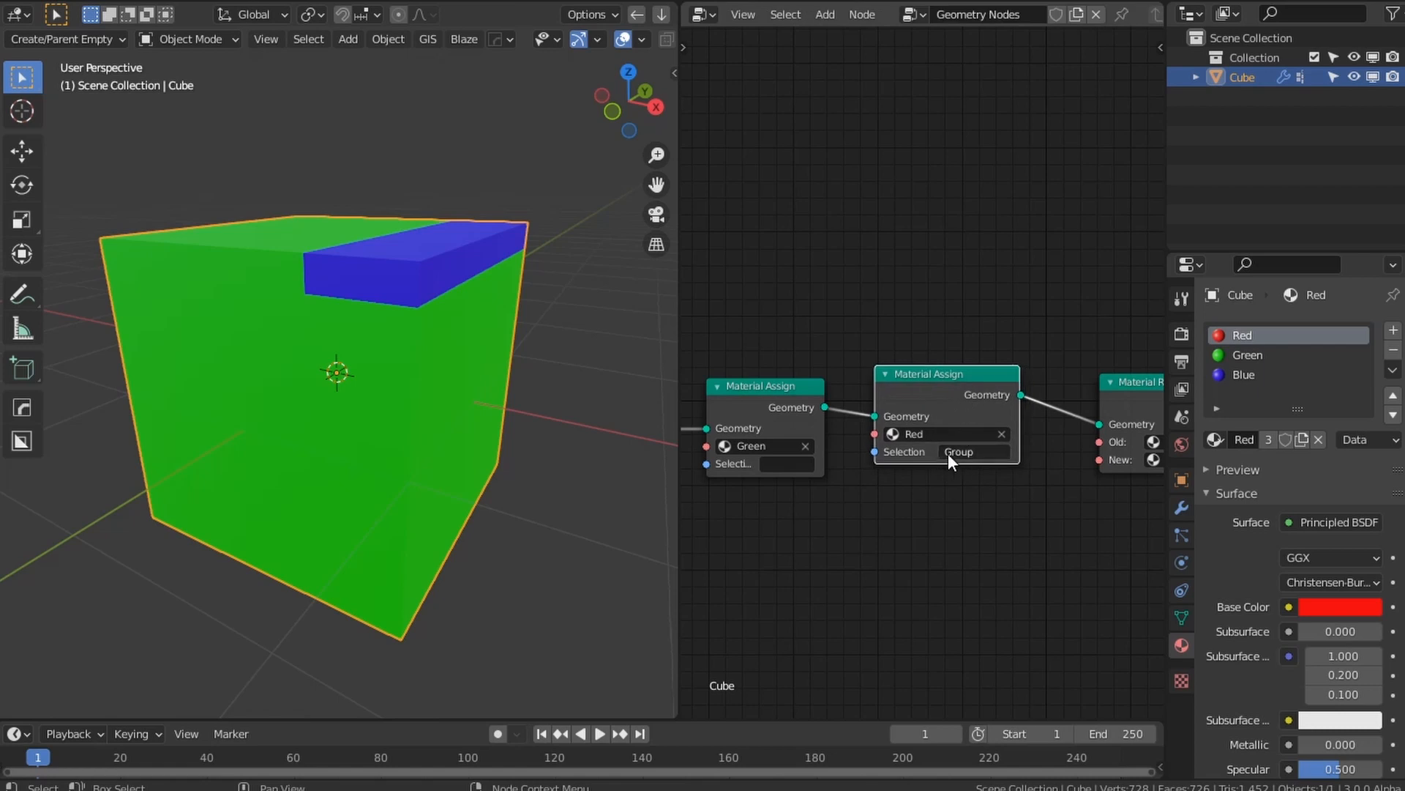
scroll(959, 517, "up", 3)
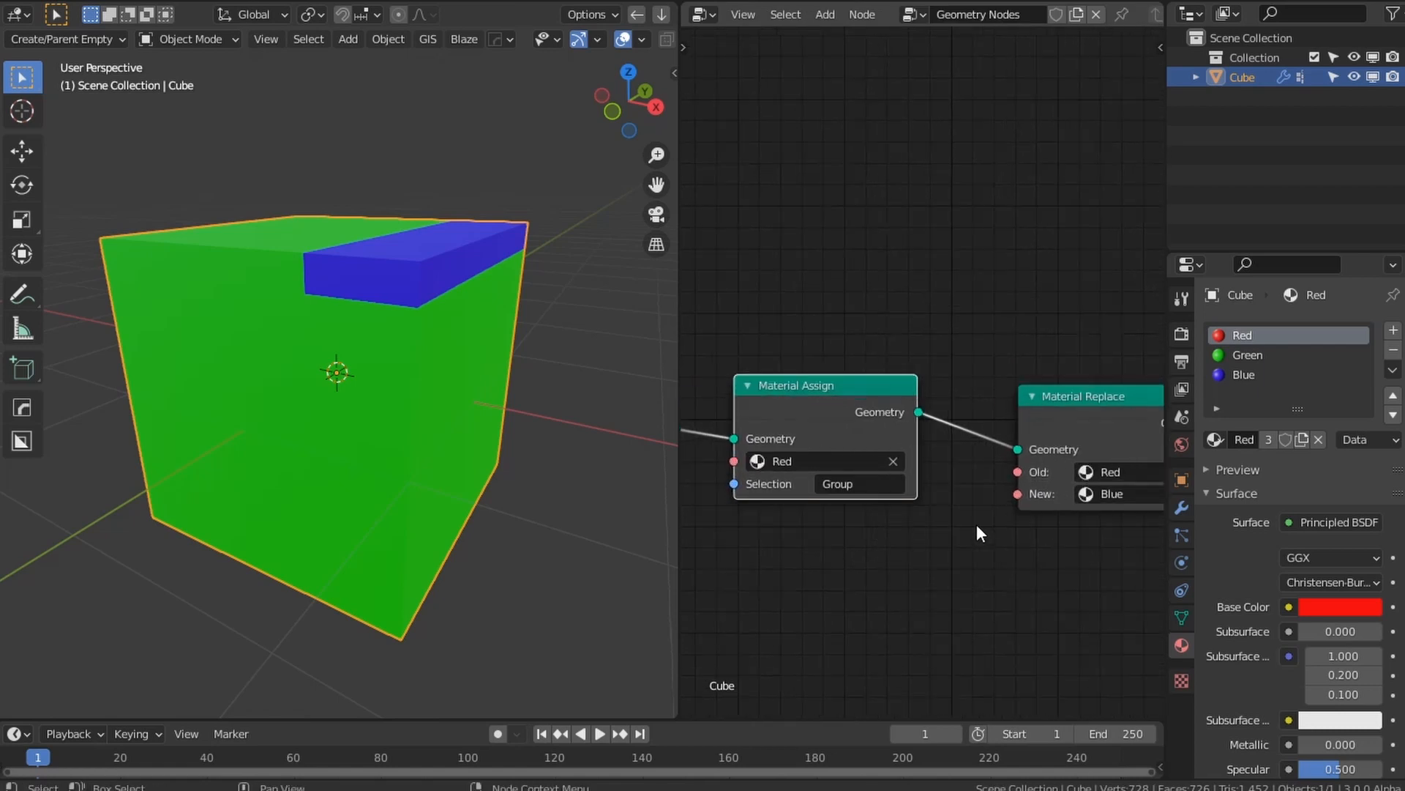
scroll(872, 512, "down", 1)
left_click(740, 475)
key("Escape")
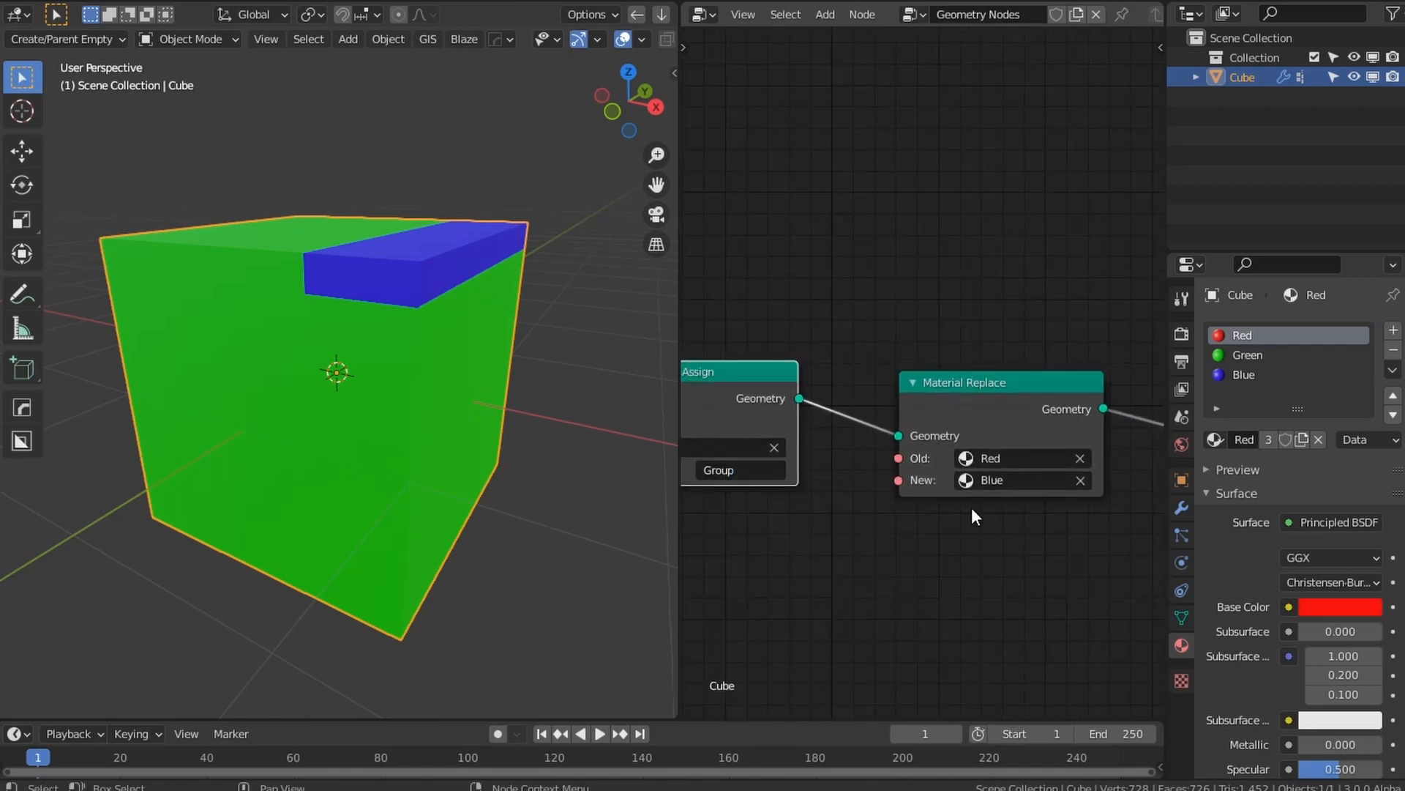
middle_click_drag(972, 507, 876, 497)
scroll(868, 494, "up", 3)
scroll(990, 489, "down", 8)
left_click_drag(888, 374, 824, 385)
scroll(867, 490, "up", 2)
scroll(825, 376, "down", 3)
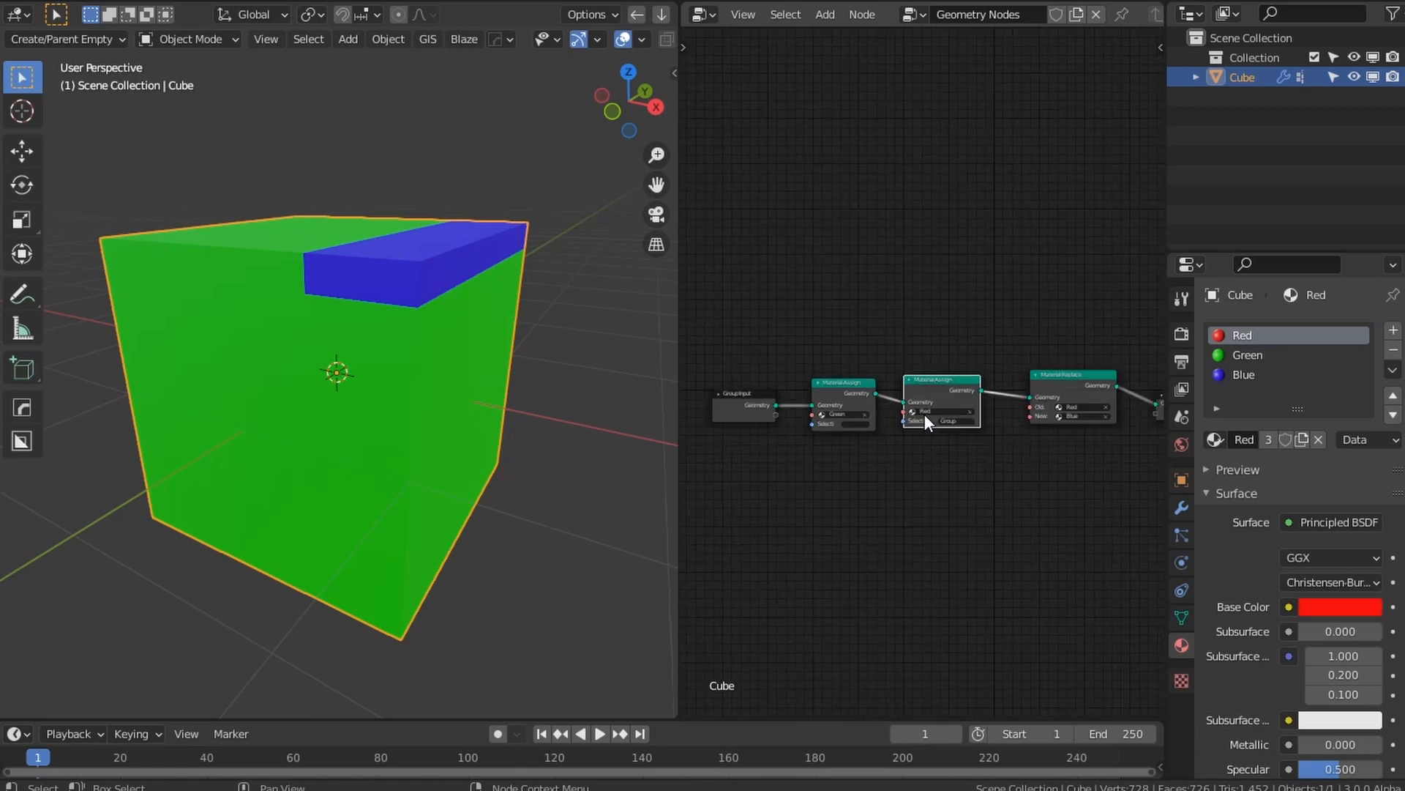
middle_click_drag(981, 436, 928, 470)
scroll(868, 466, "up", 4)
scroll(868, 466, "down", 3)
mouse_move(360, 357)
middle_mouse_down()
mouse_move(347, 412)
mouse_move(357, 352)
middle_mouse_up()
scroll(347, 413, "up", 3)
scroll(347, 413, "down", 7)
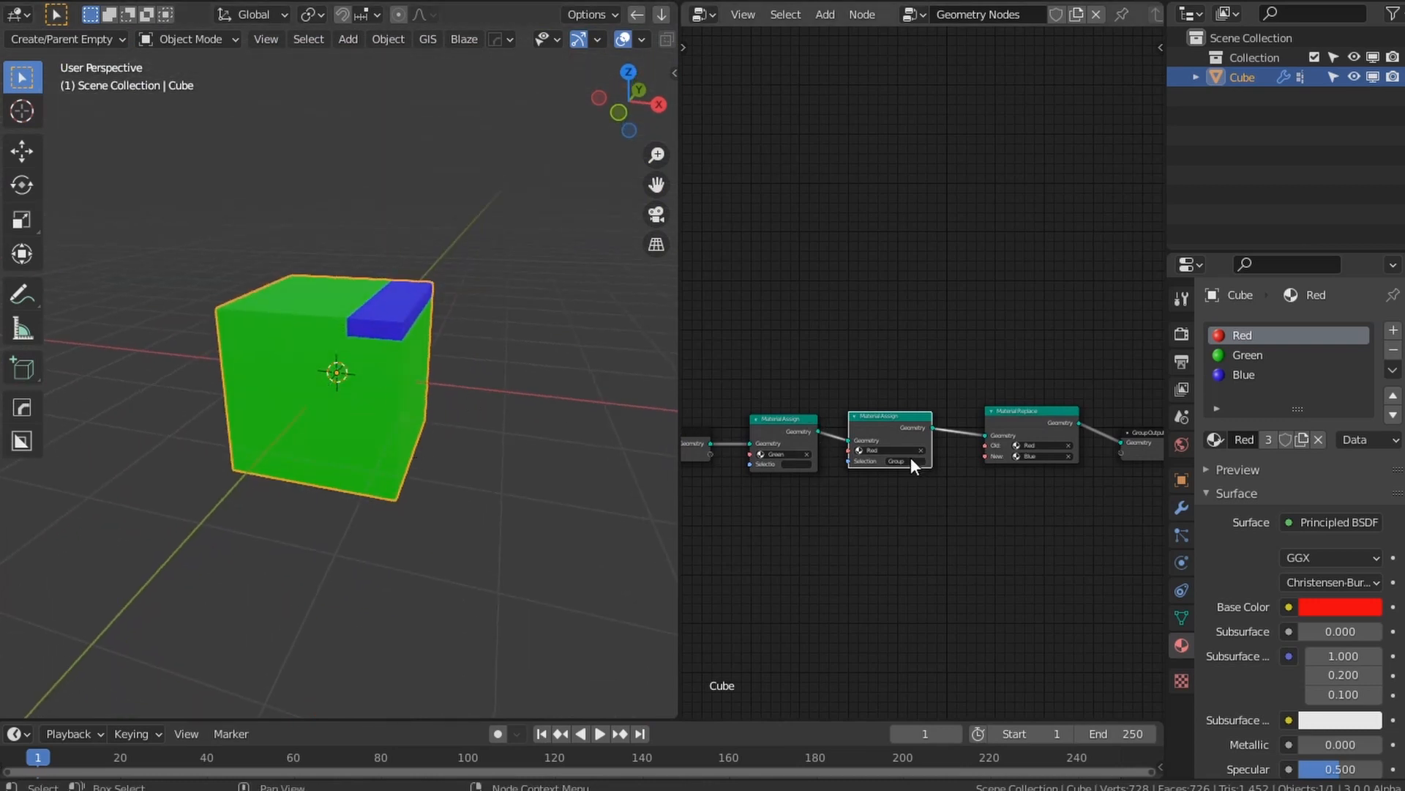
middle_click_drag(912, 461, 963, 451)
middle_click_drag(290, 423, 330, 372)
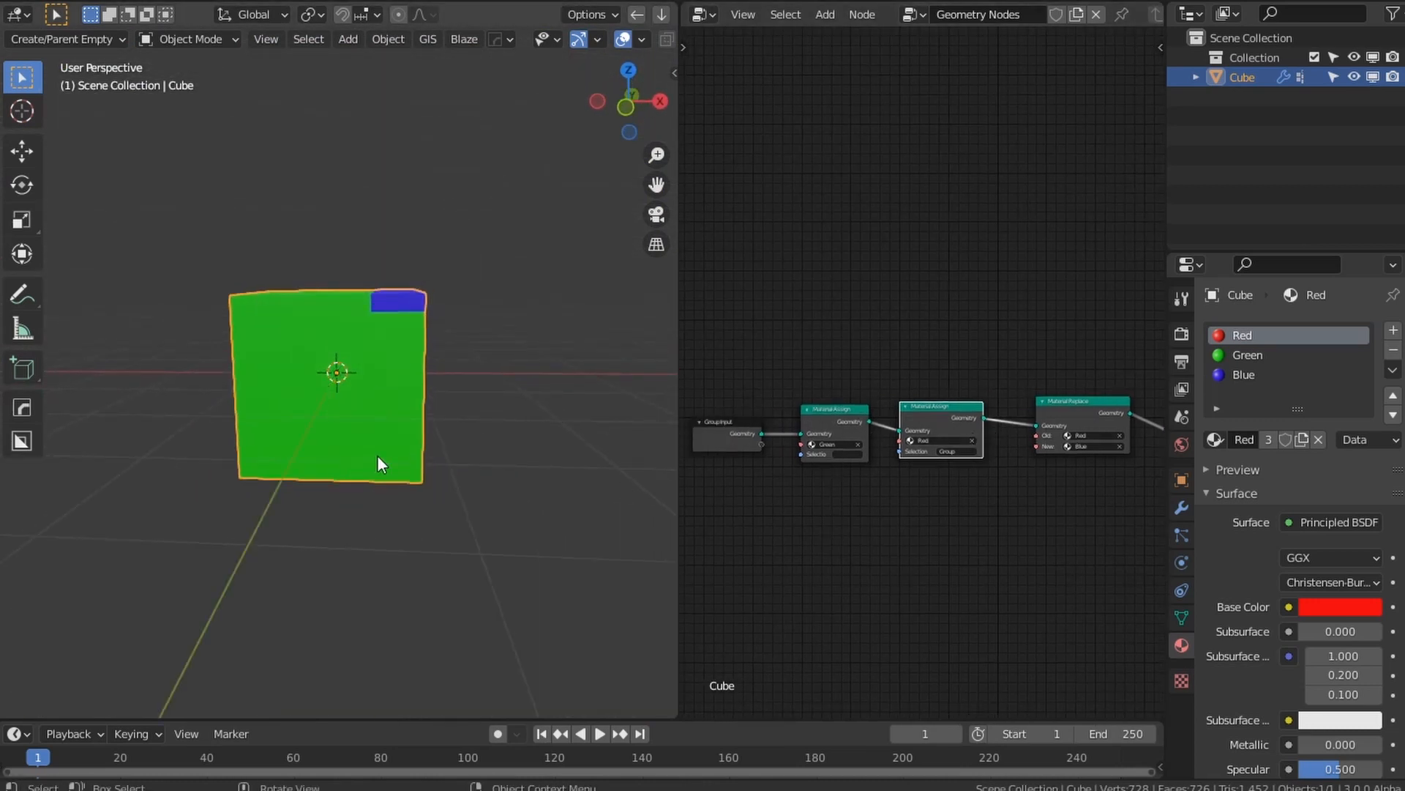
middle_click_drag(376, 464, 437, 456)
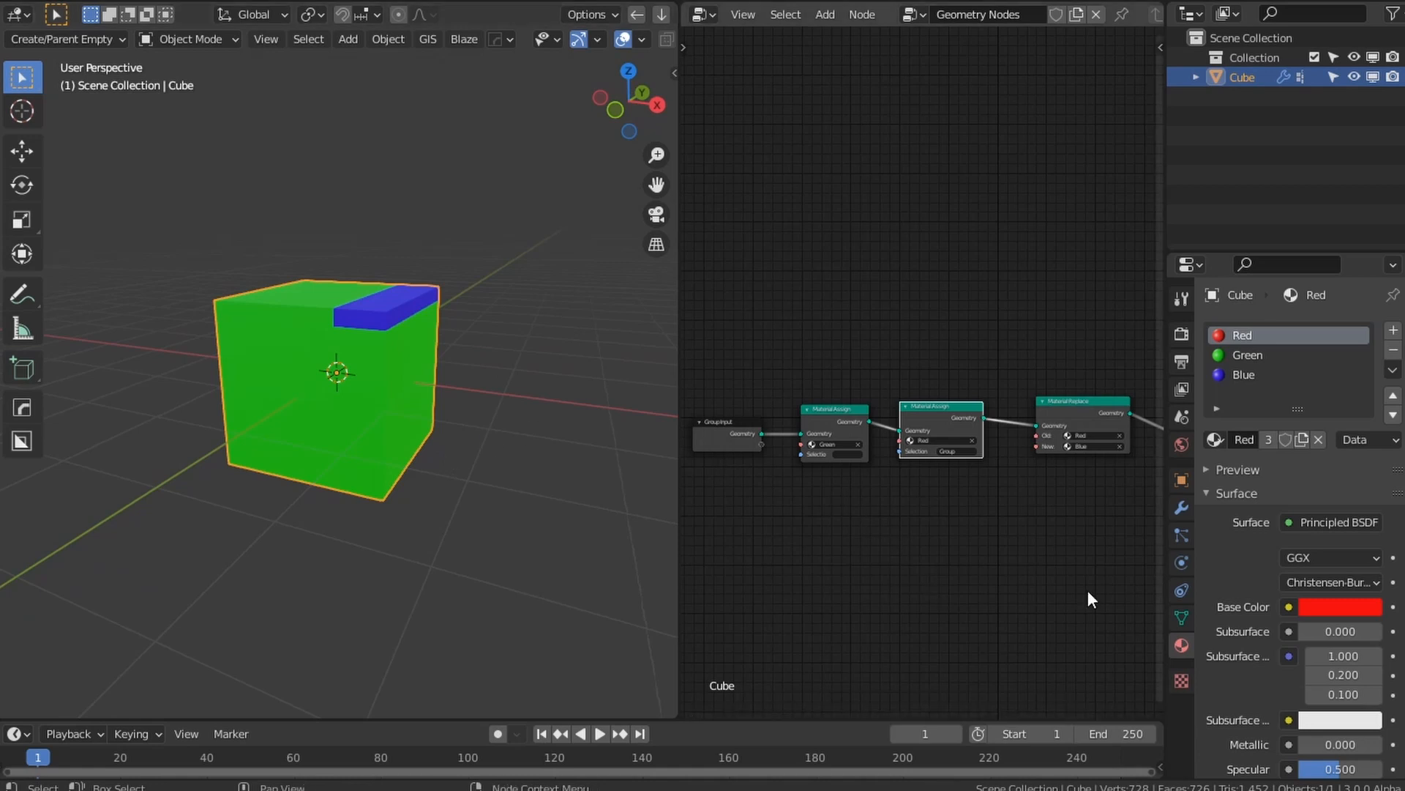
Step: Delete the Material Assign and Material Replace nodes and connect Group Input's geometry directly to Group Output
left_click_drag(1105, 522, 842, 375)
key("x")
middle_click_drag(875, 445, 840, 446)
scroll(776, 431, "down", 3)
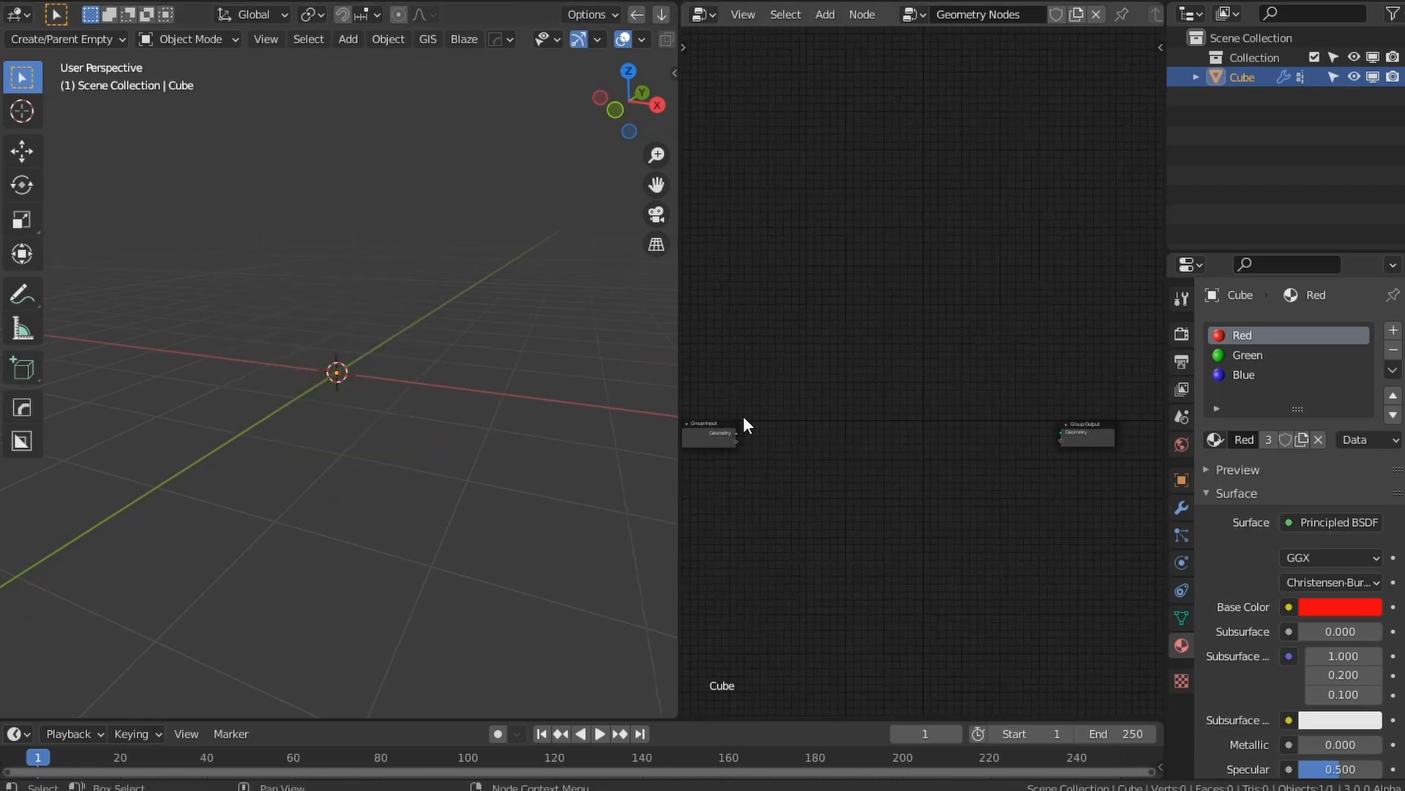
left_click_drag(736, 434, 1061, 433)
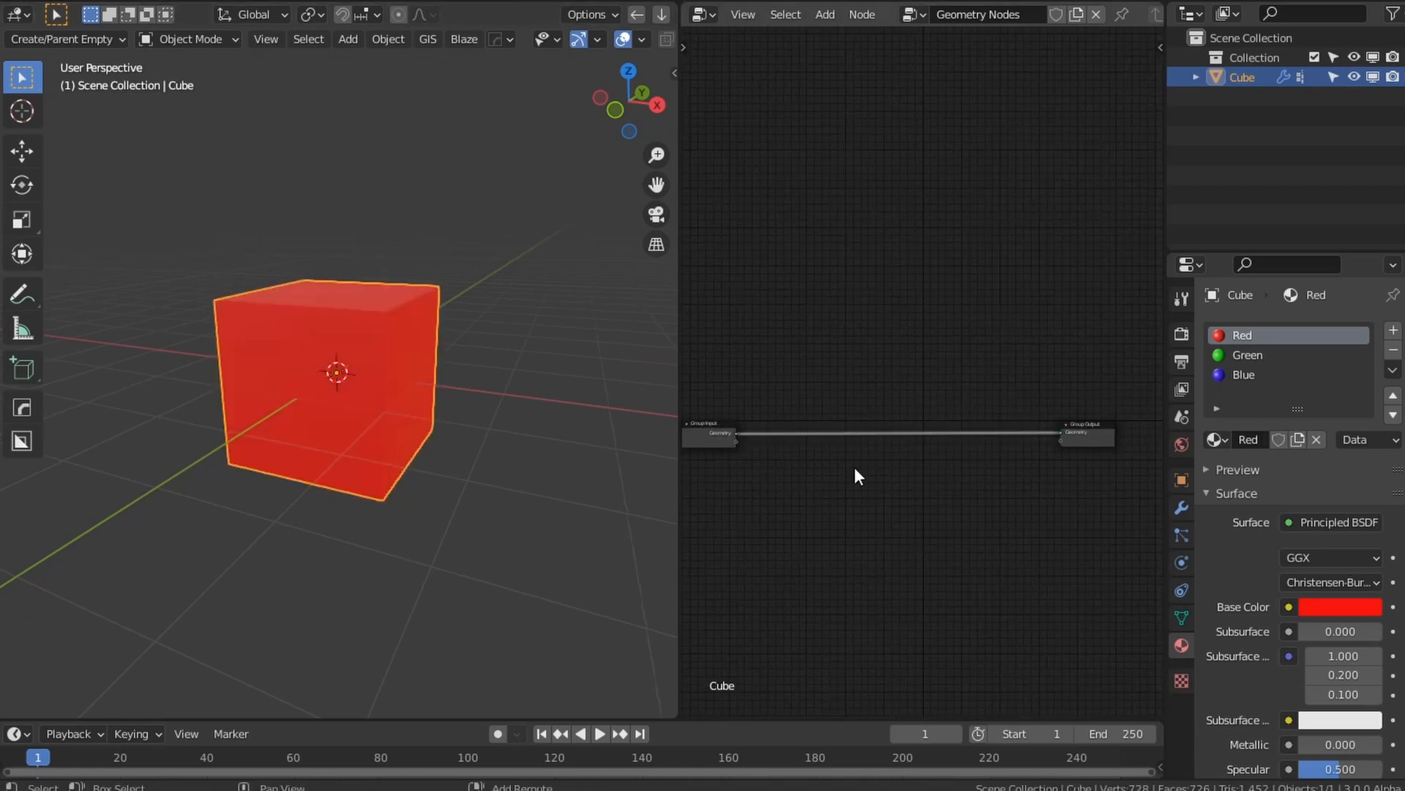
Step: Add a Select by Material node and place it unconnected below the link between Group Input and Group Output
key("shift+a")
mouse_move(855, 465)
left_click(943, 507)
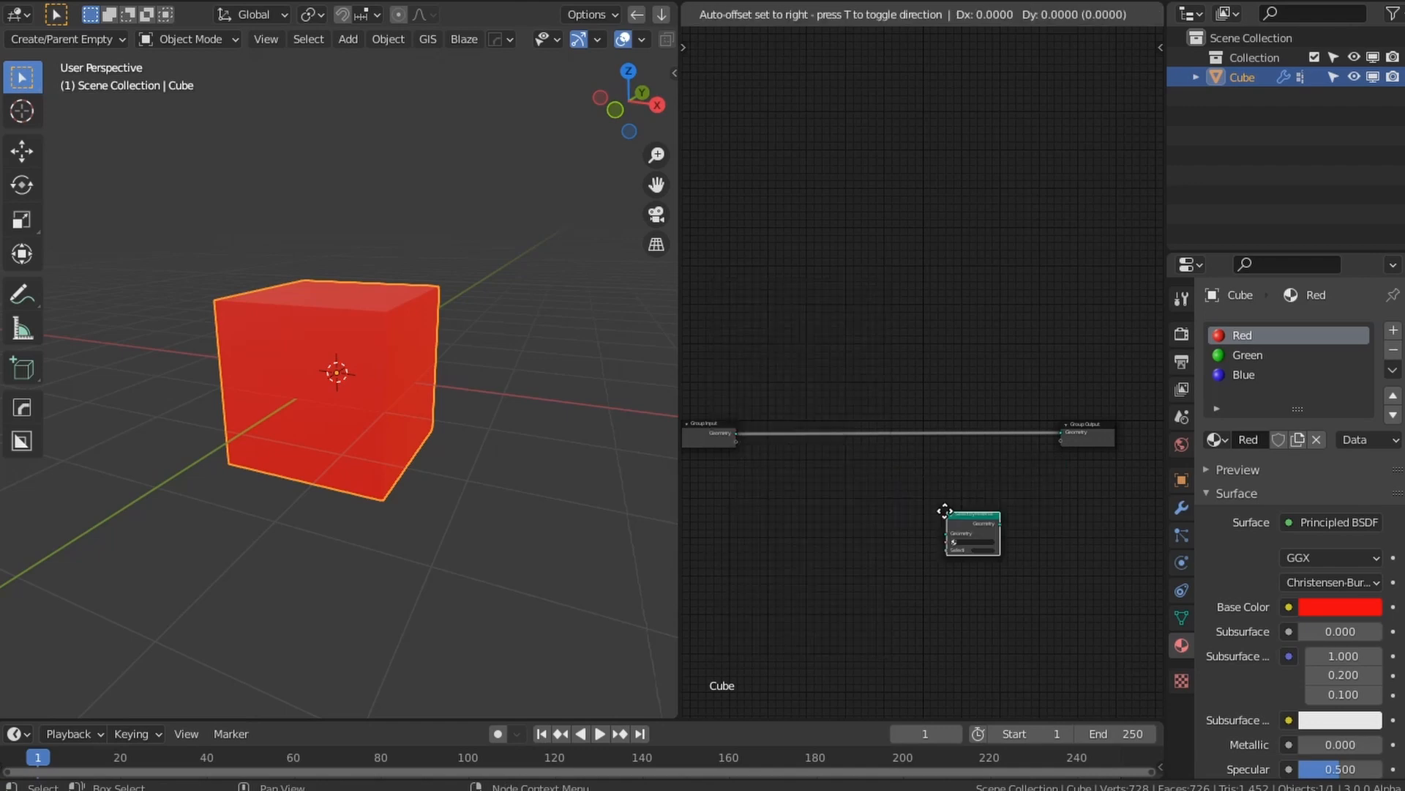
left_click(873, 454)
scroll(827, 531, "up", 3)
middle_click_drag(873, 600, 920, 517)
scroll(920, 518, "down", 2)
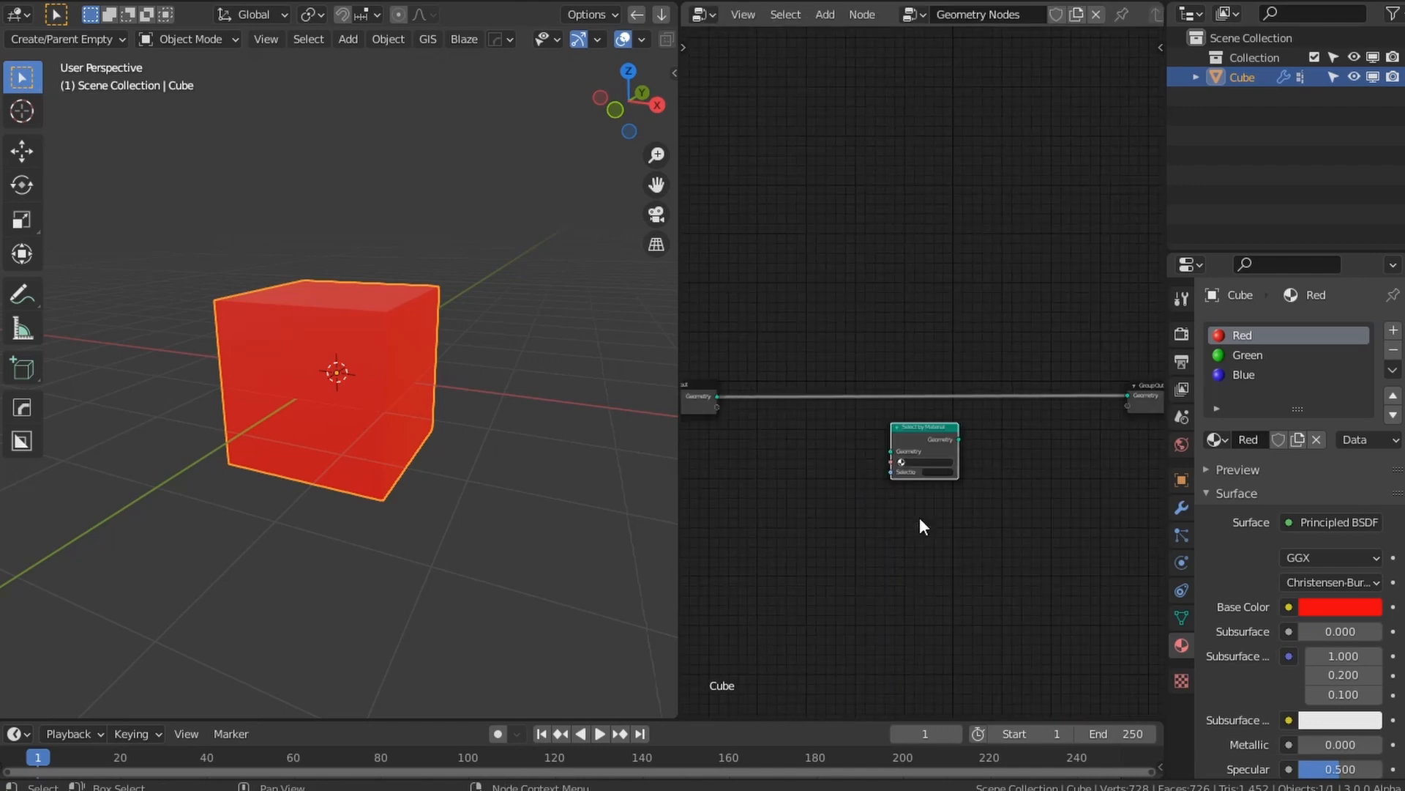
scroll(919, 517, "up", 2)
left_click_drag(909, 474, 899, 480)
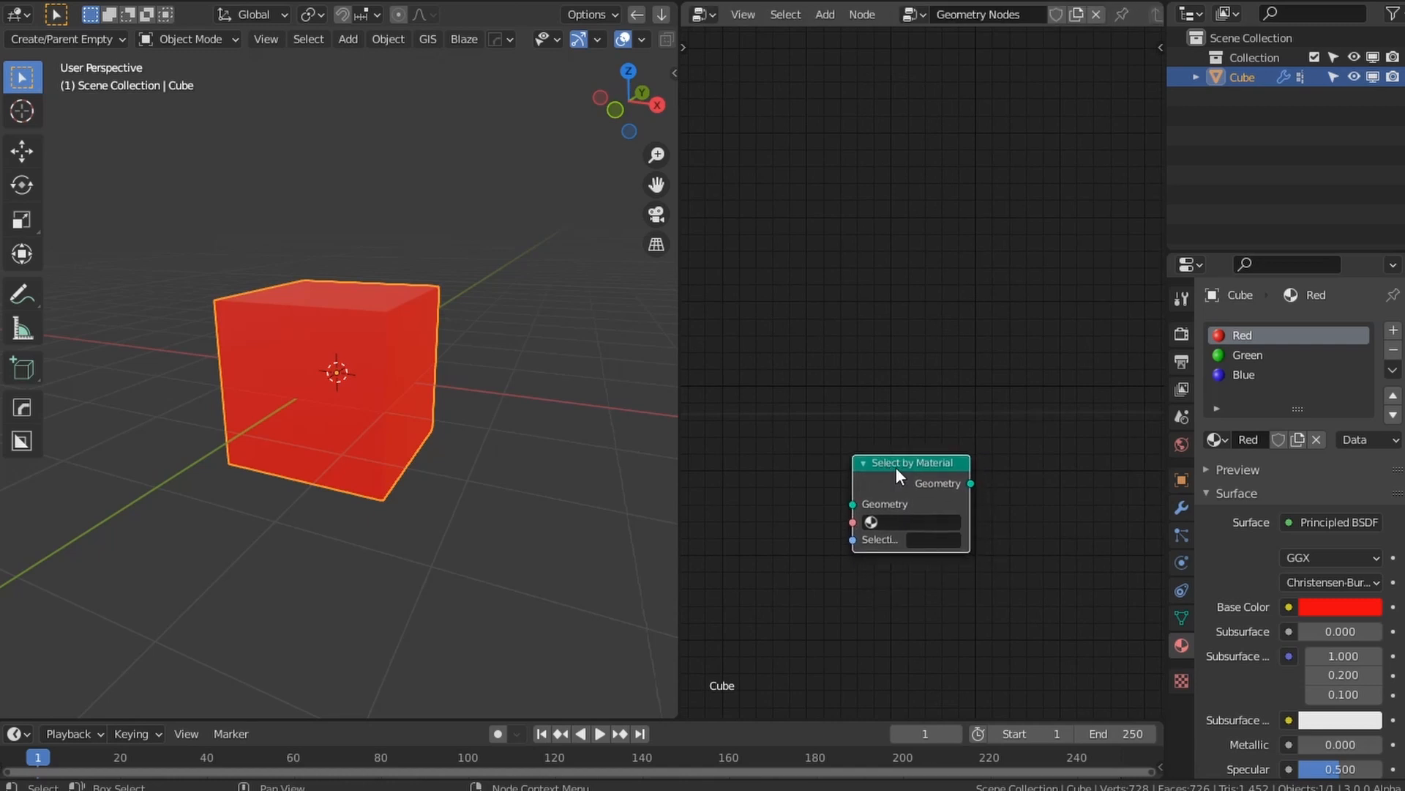
scroll(896, 467, "down", 2)
left_click_drag(912, 439, 913, 479)
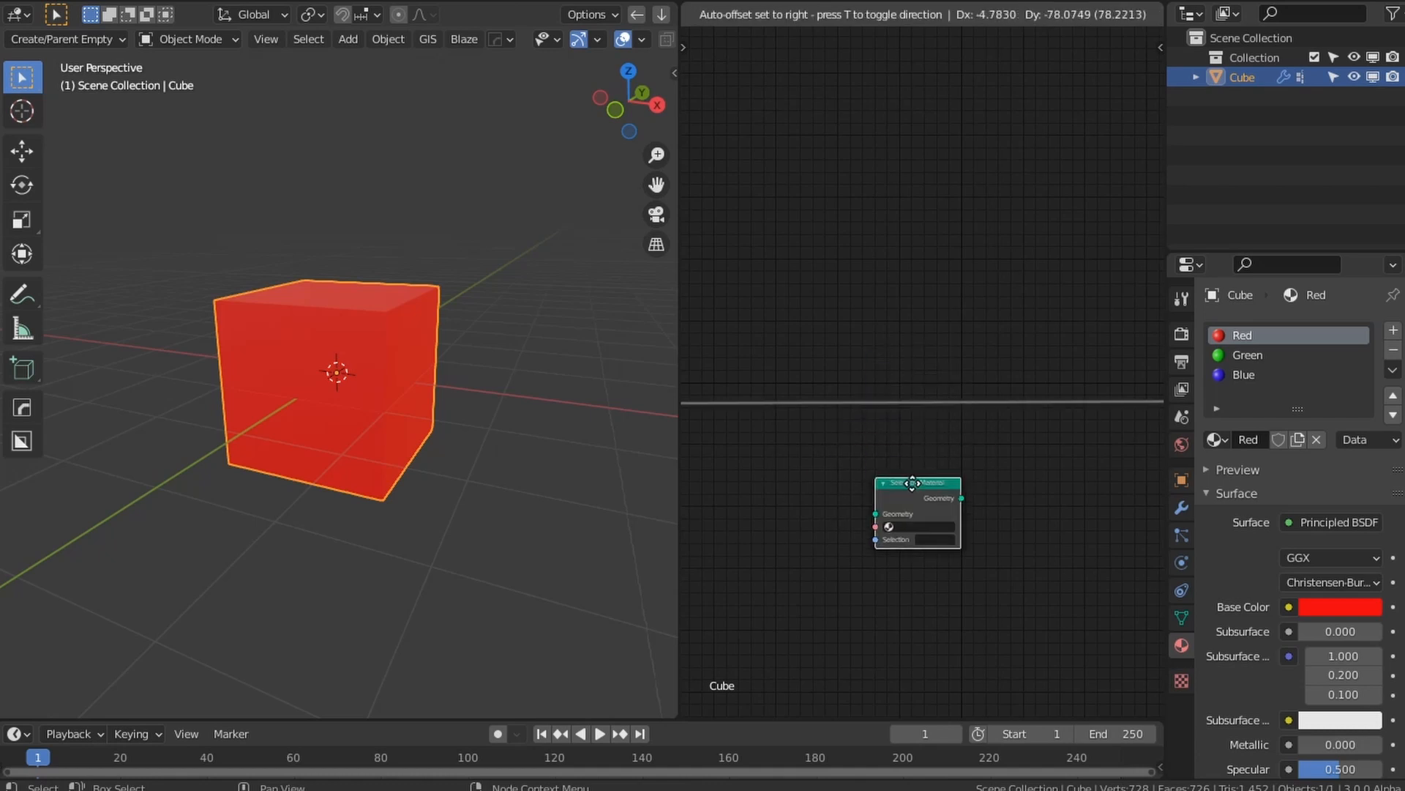
Step: Insert a Material Assign node directly after Group Input and set its material to Red
middle_click_drag(865, 481, 970, 450)
key("shift+a")
mouse_move(923, 447)
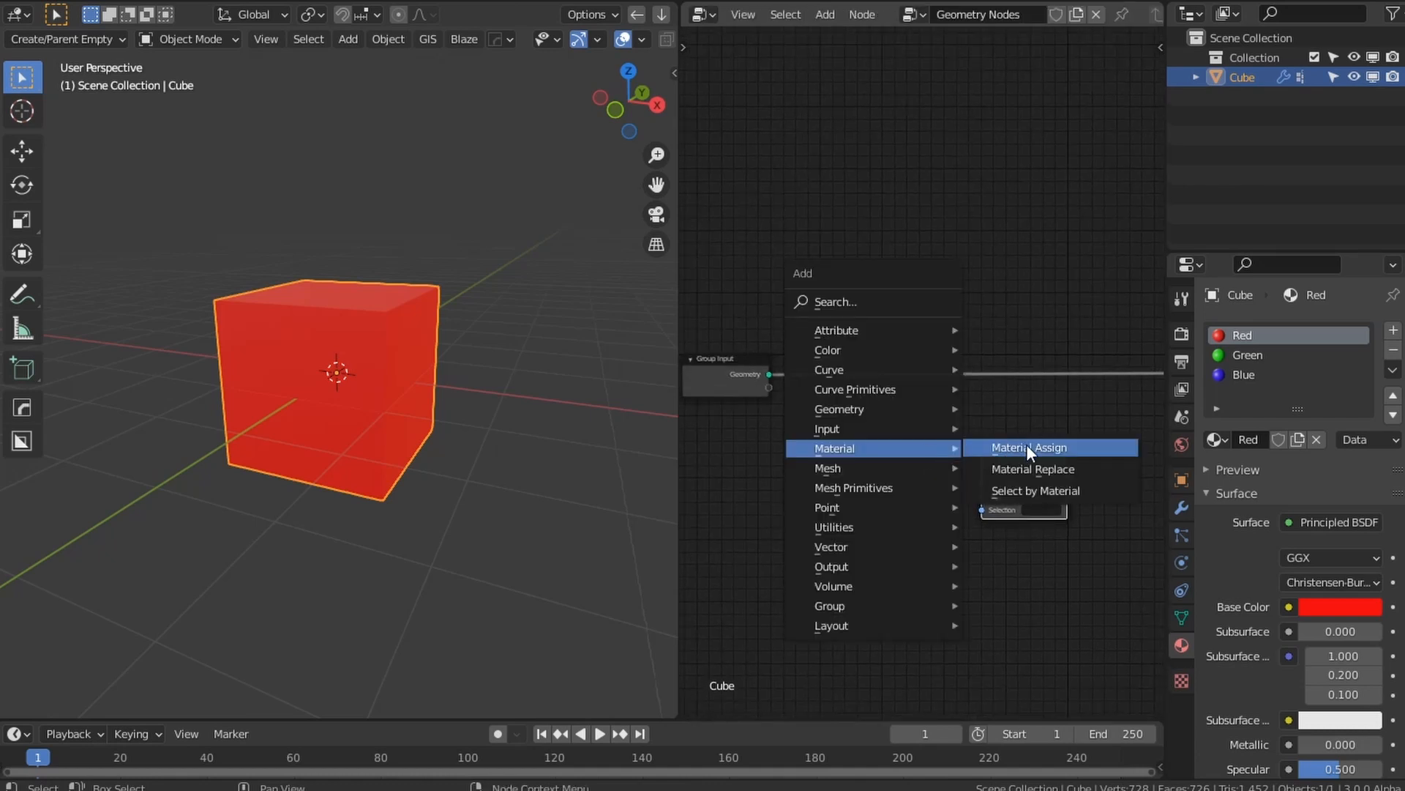
left_click(1026, 447)
left_click(867, 368)
left_click(890, 391)
left_click(895, 435)
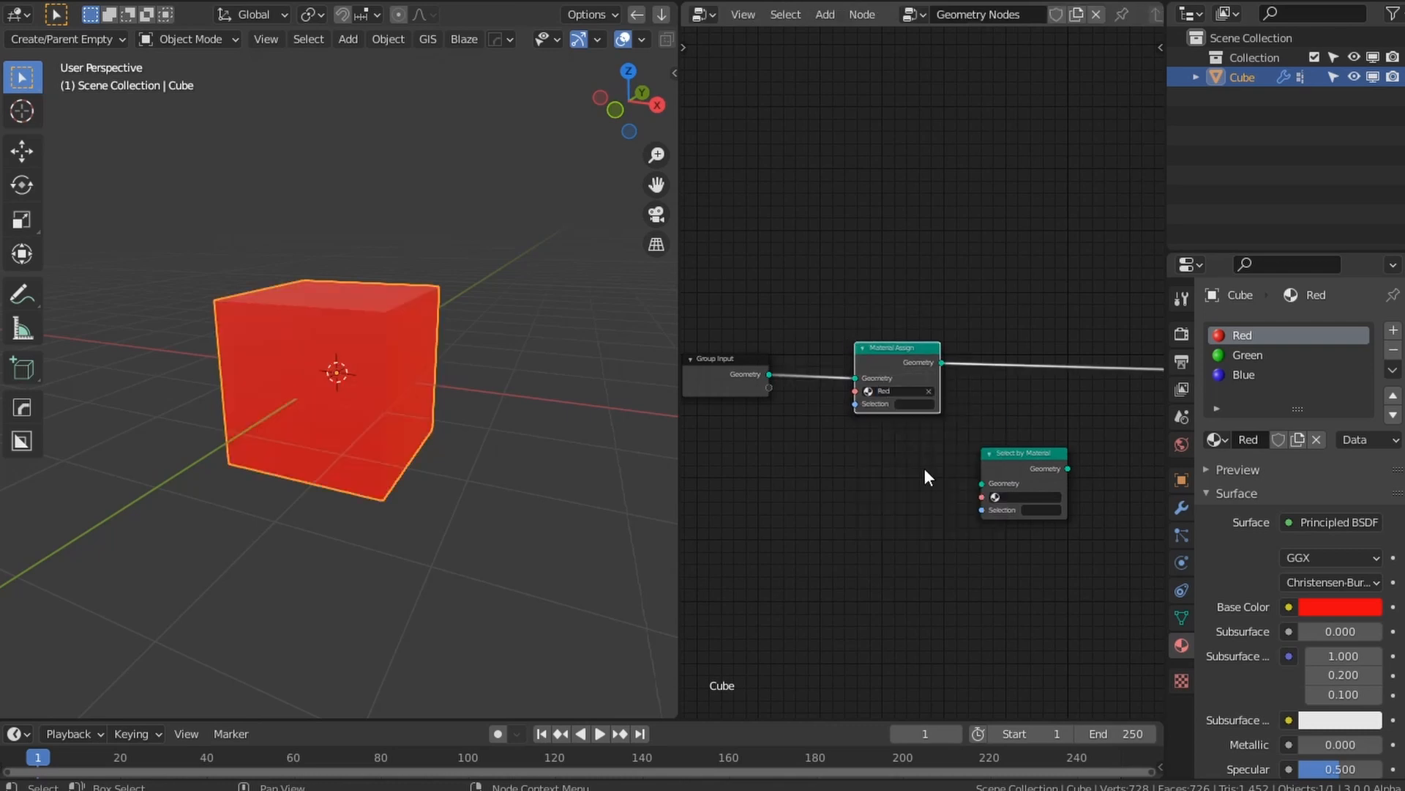
left_click_drag(885, 357, 872, 356)
Step: Insert a second Material Assign node after the Red one, with material Green and selection Group, and reposition the Select by Material node beneath it
middle_click_drag(955, 454, 864, 478)
scroll(864, 477, "up", 2)
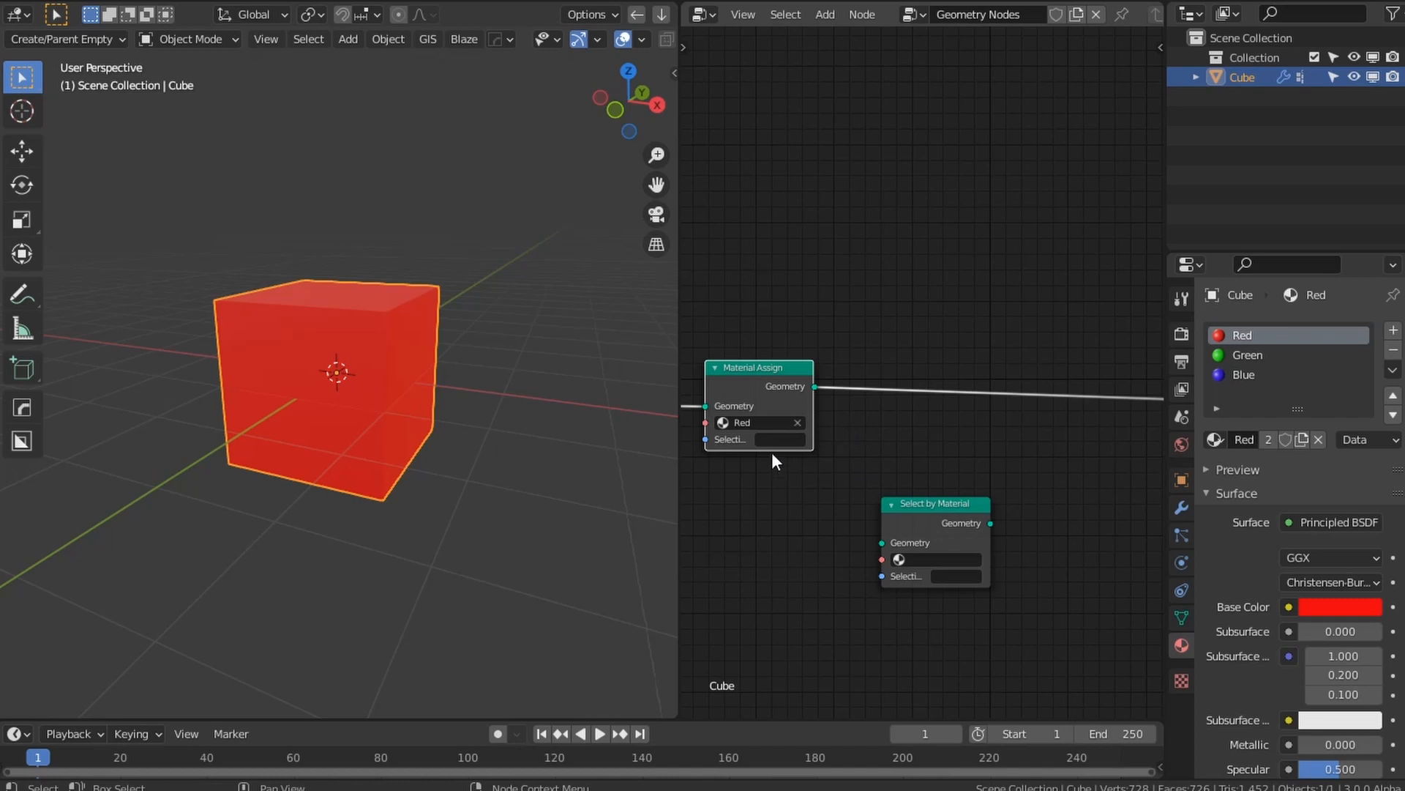
key("shift+a")
mouse_move(882, 402)
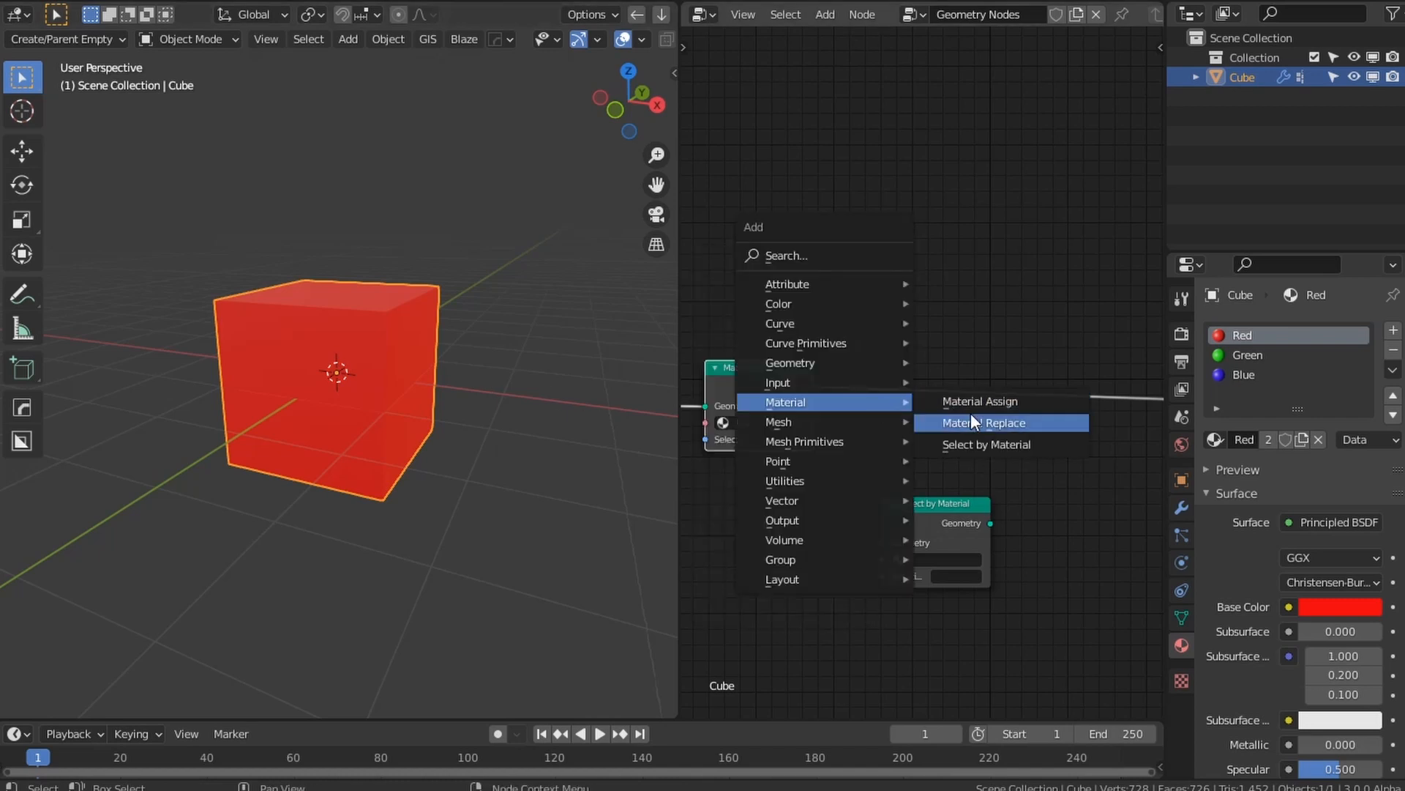
left_click(963, 402)
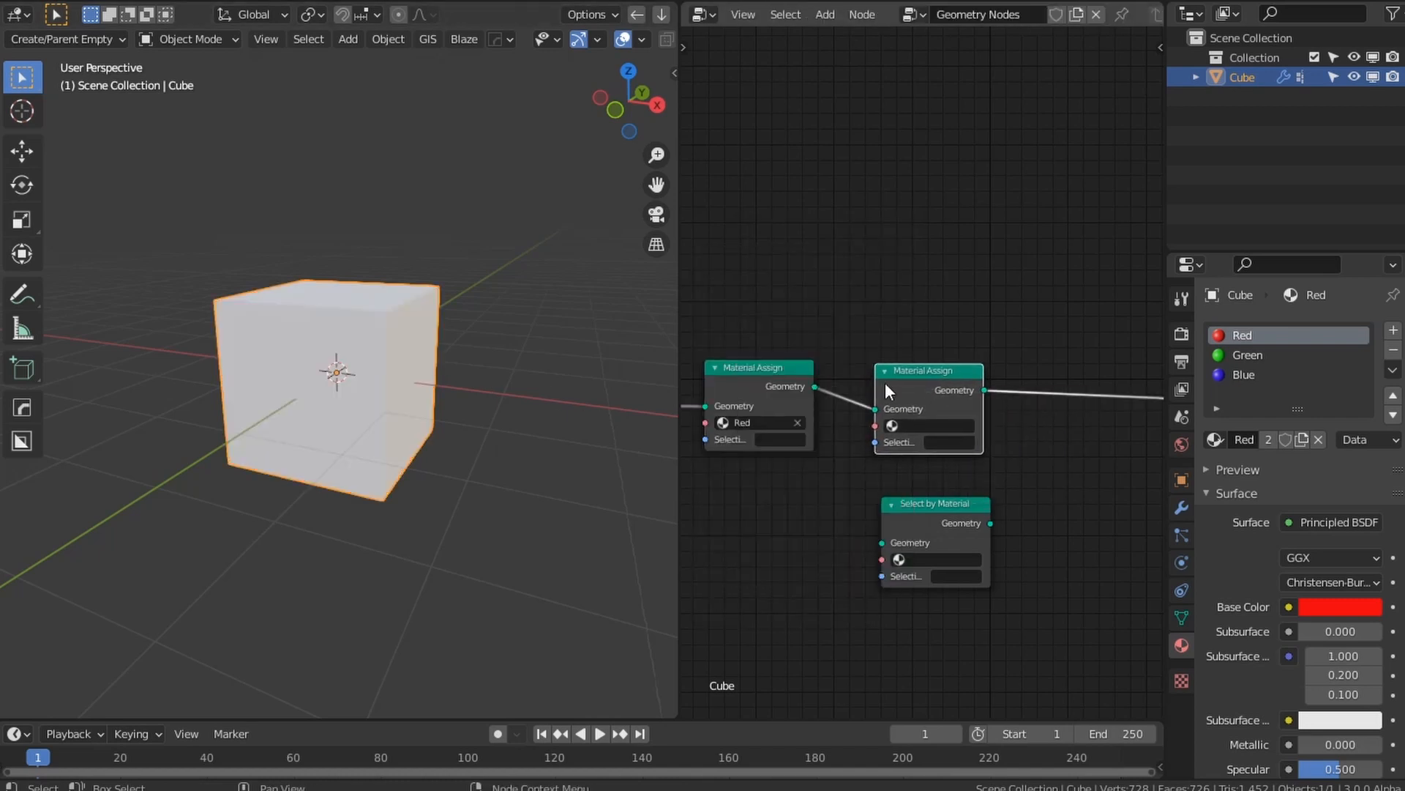
left_click(918, 424)
left_click(945, 466)
left_click(948, 443)
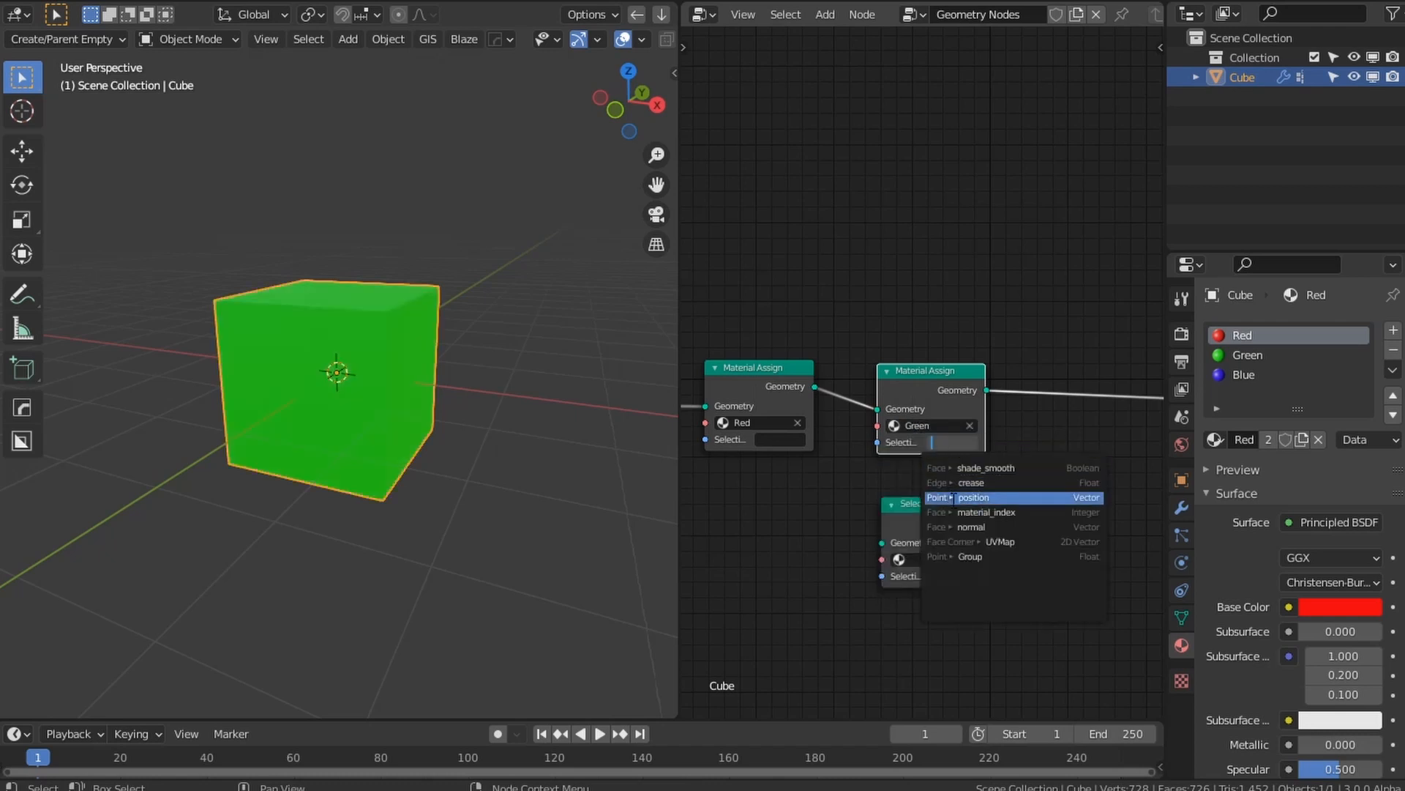
left_click(962, 557)
left_click_drag(925, 532, 894, 520)
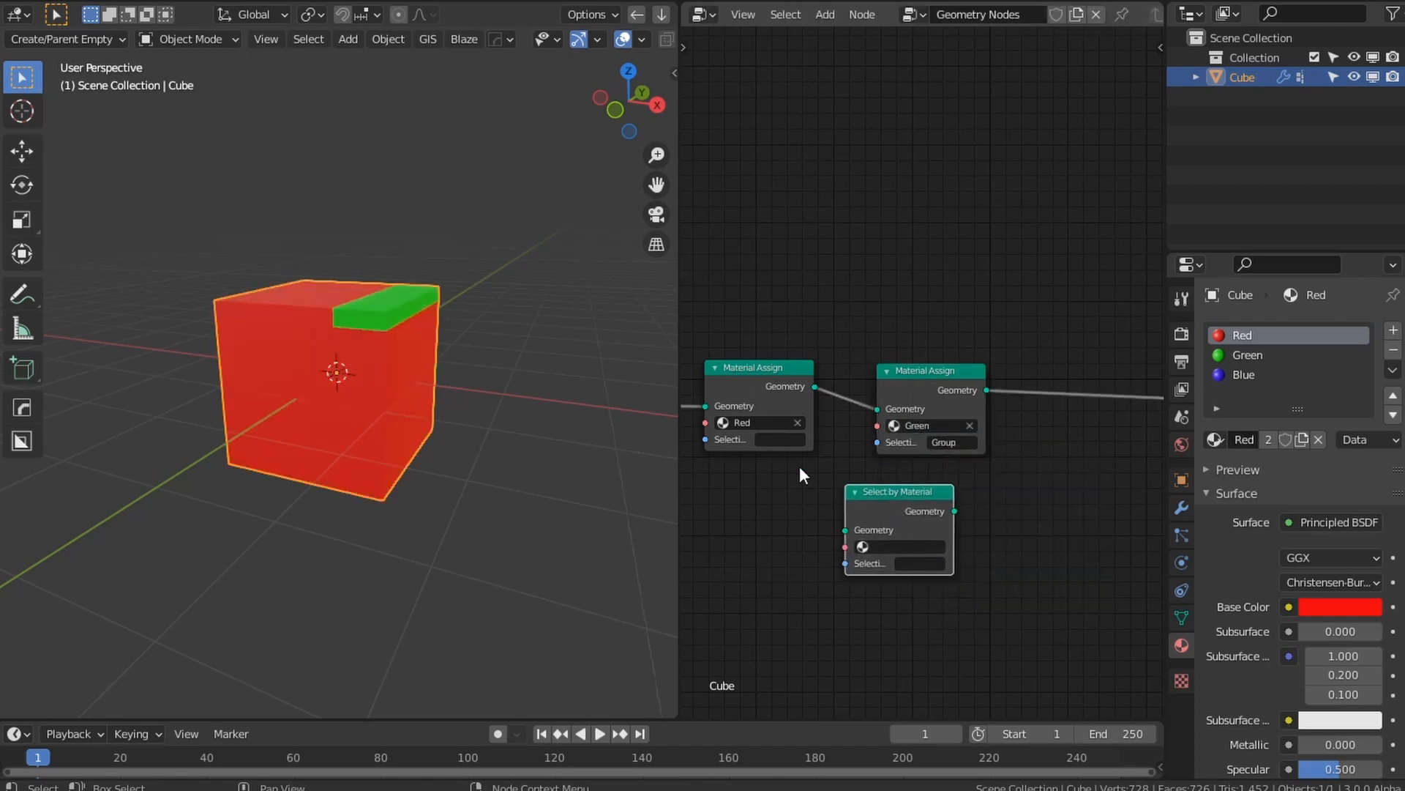
Step: Assign the cube's selected faces to the vertex group Group in Edit Mode and return to Object Mode
scroll(405, 371, "up", 4)
middle_click_drag(406, 372, 338, 410)
key("Tab")
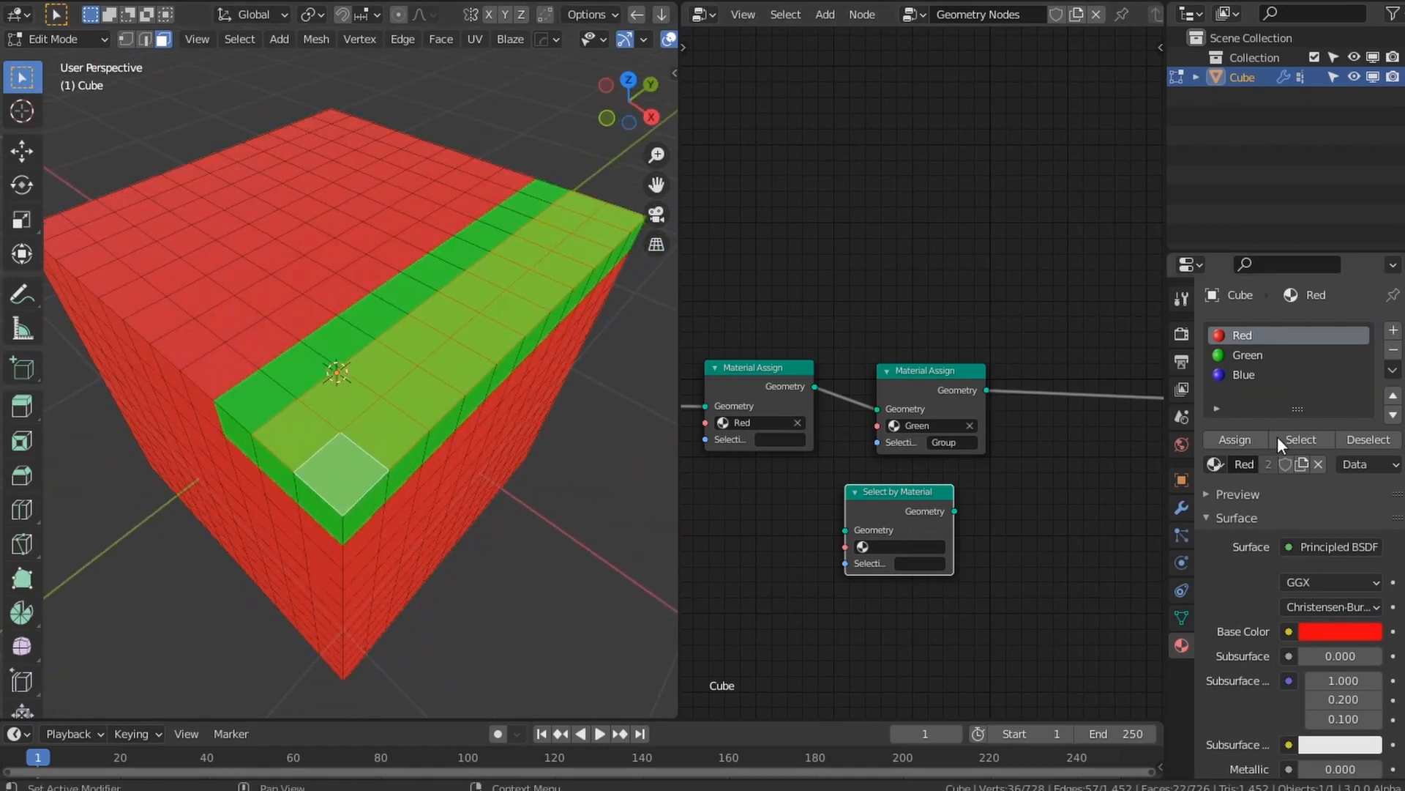
left_click(1182, 561)
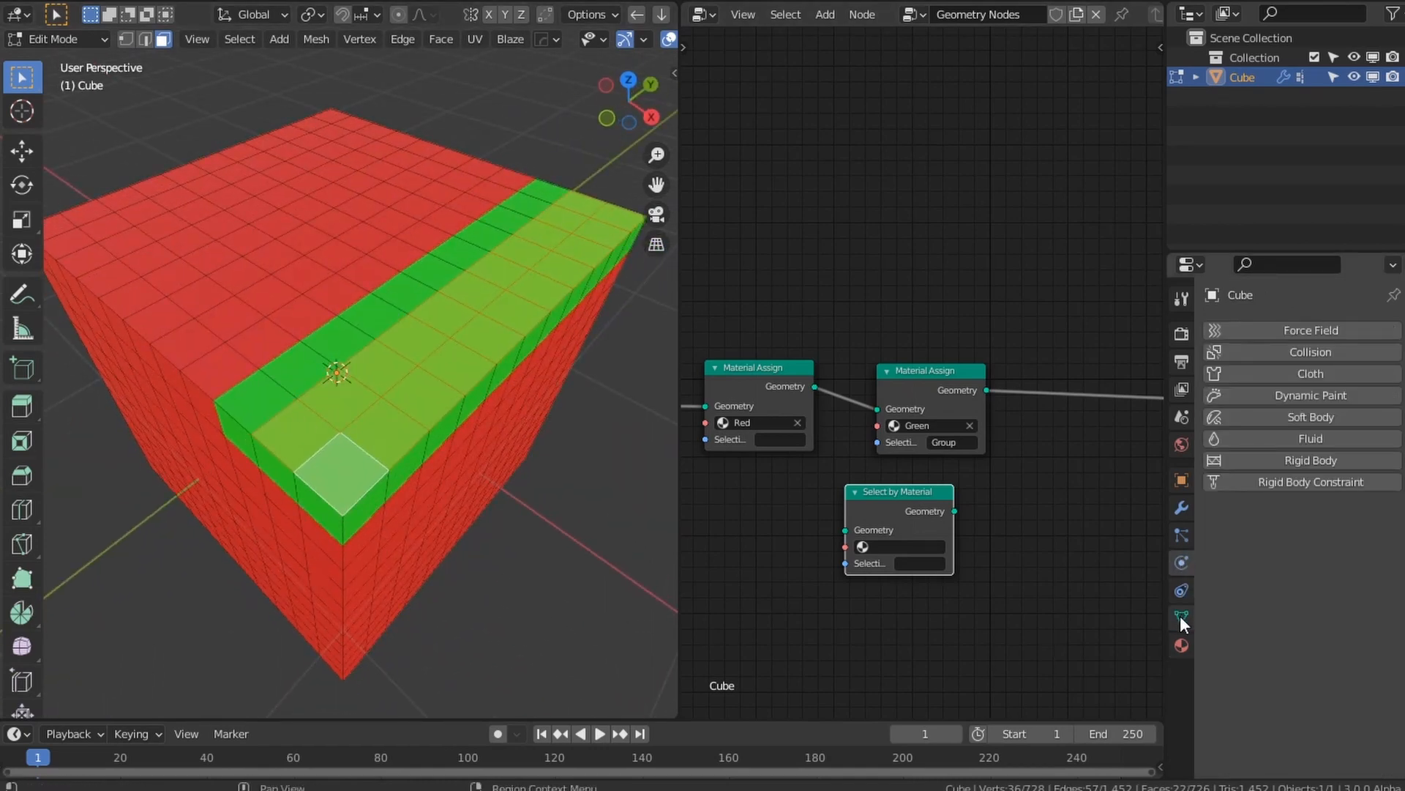
left_click(1181, 617)
left_click(1227, 517)
key("Tab")
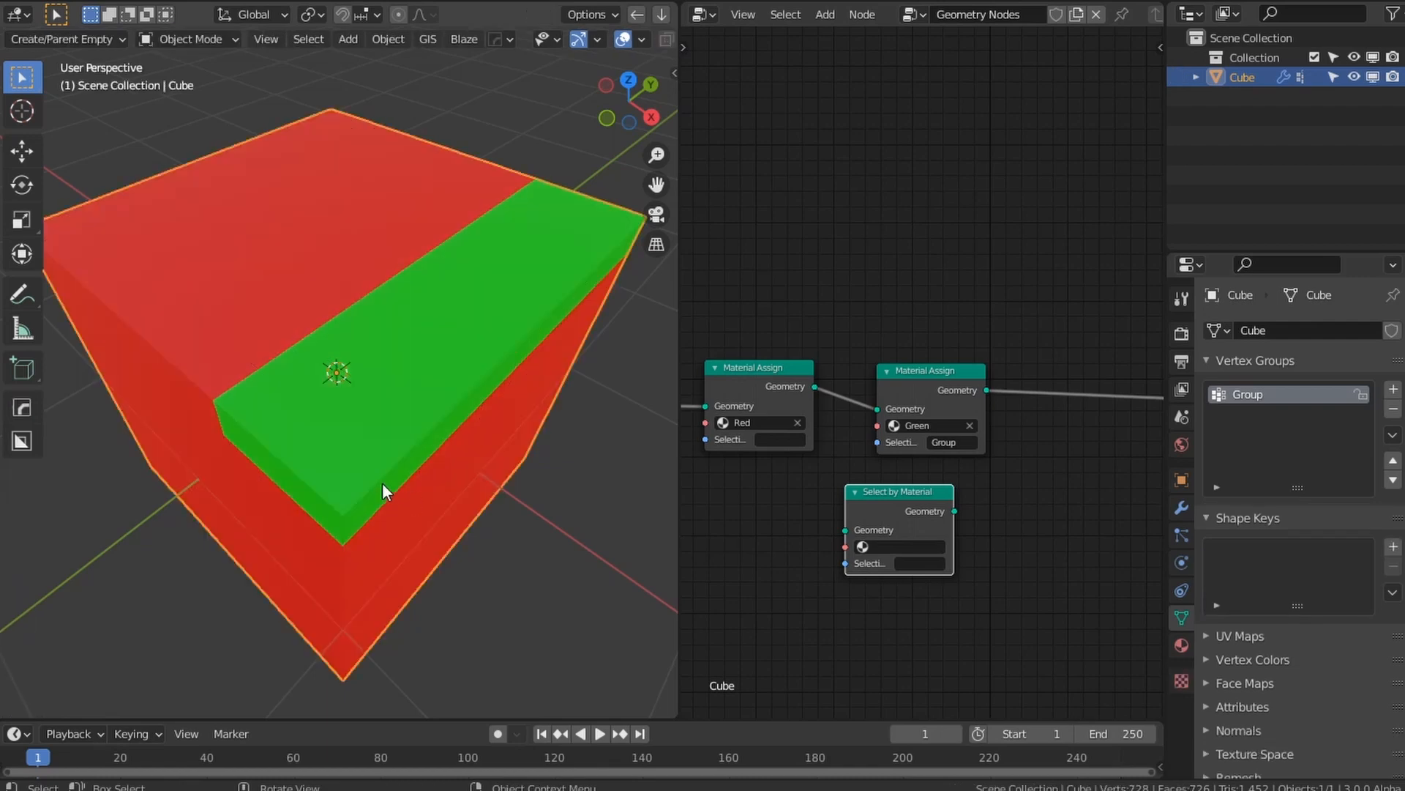
Step: Inspect the green strip by selecting single faces in Edit Mode and switching between Object Mode and Edit Mode
middle_click_drag(383, 486, 439, 411)
key("Tab")
middle_click_drag(567, 265, 355, 354)
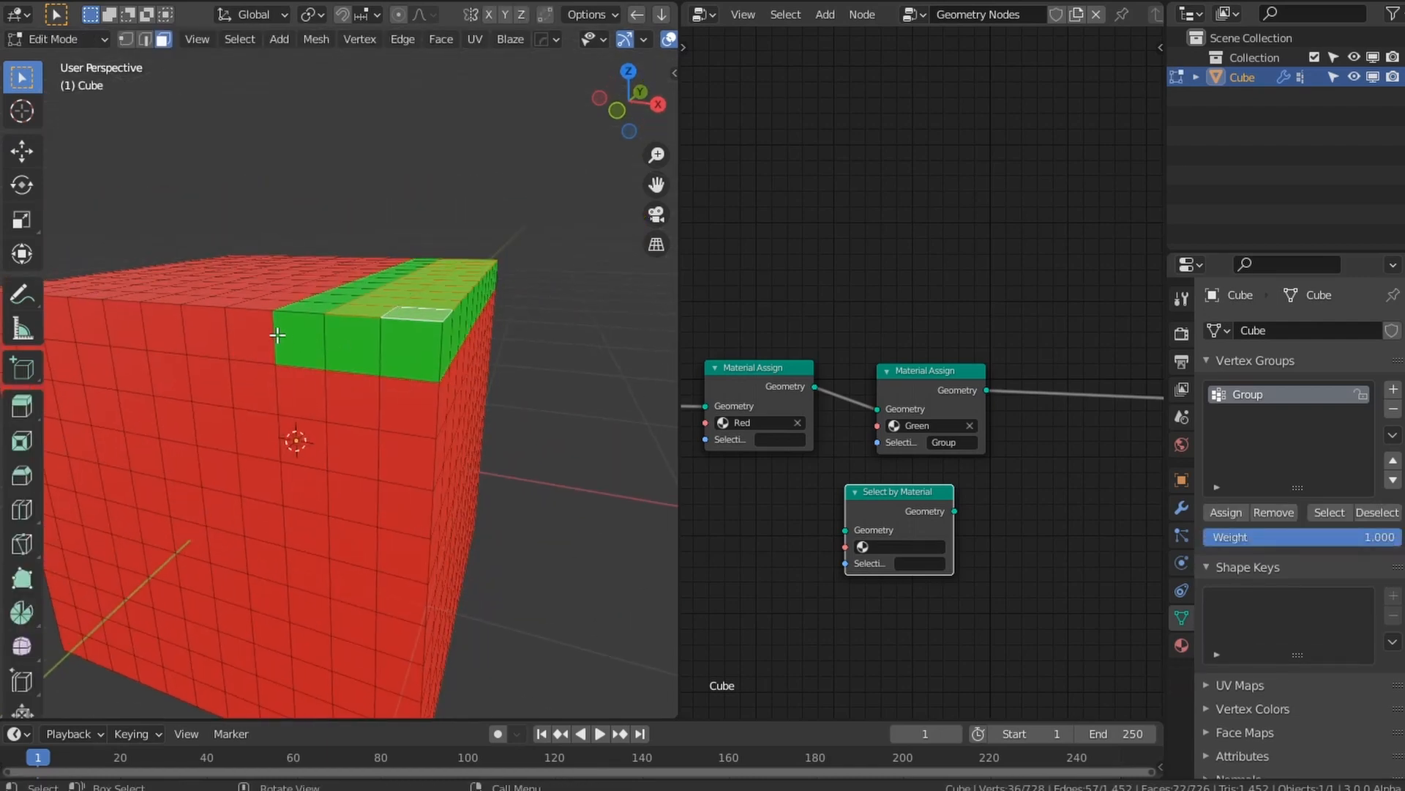
left_click(292, 337)
left_click(373, 339)
left_click(387, 310)
middle_click_drag(432, 301, 386, 355)
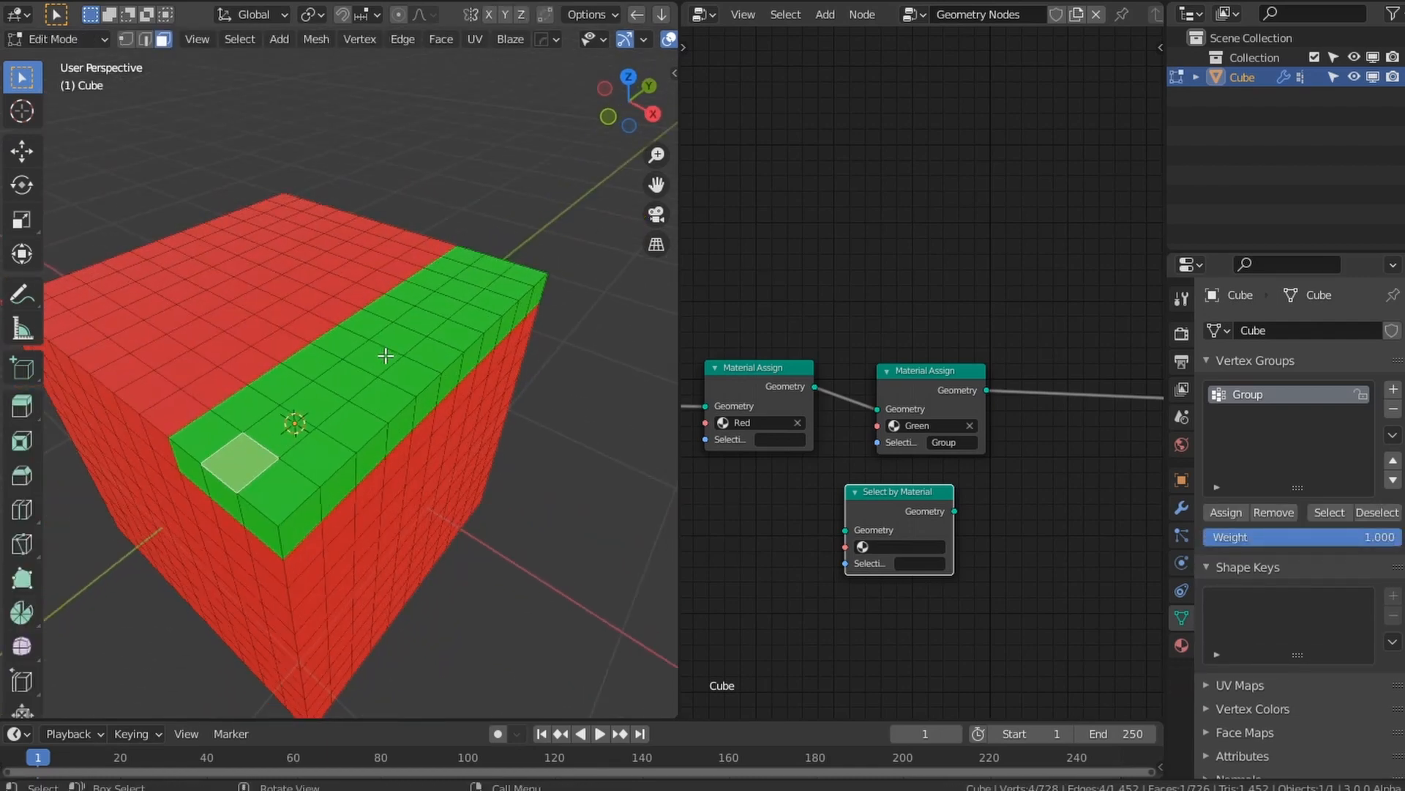
key("Tab")
key("Tab")
key("Tab")
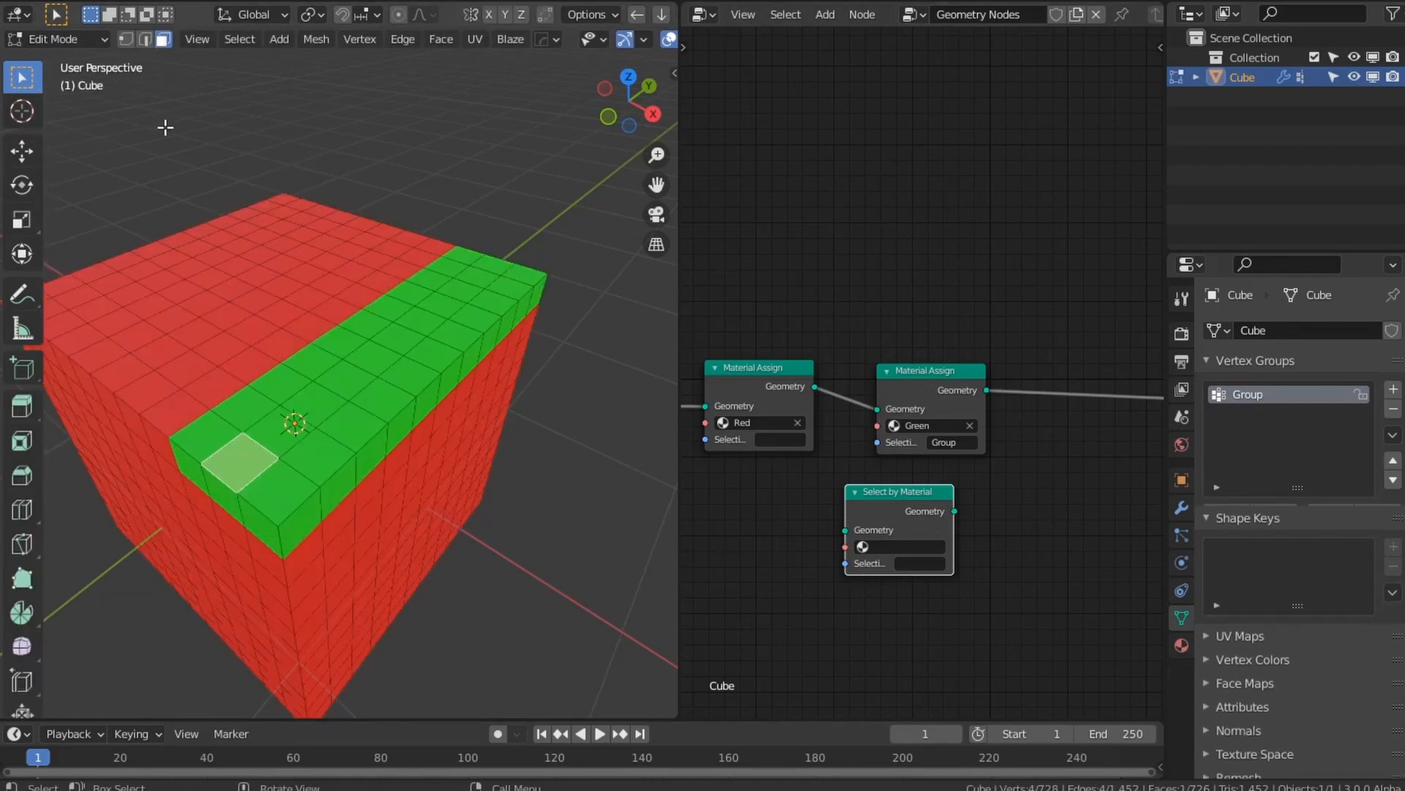
Step: Inspect the cube's vertex group weights in Weight Paint mode and return to Object Mode
key("Tab")
left_click(73, 44)
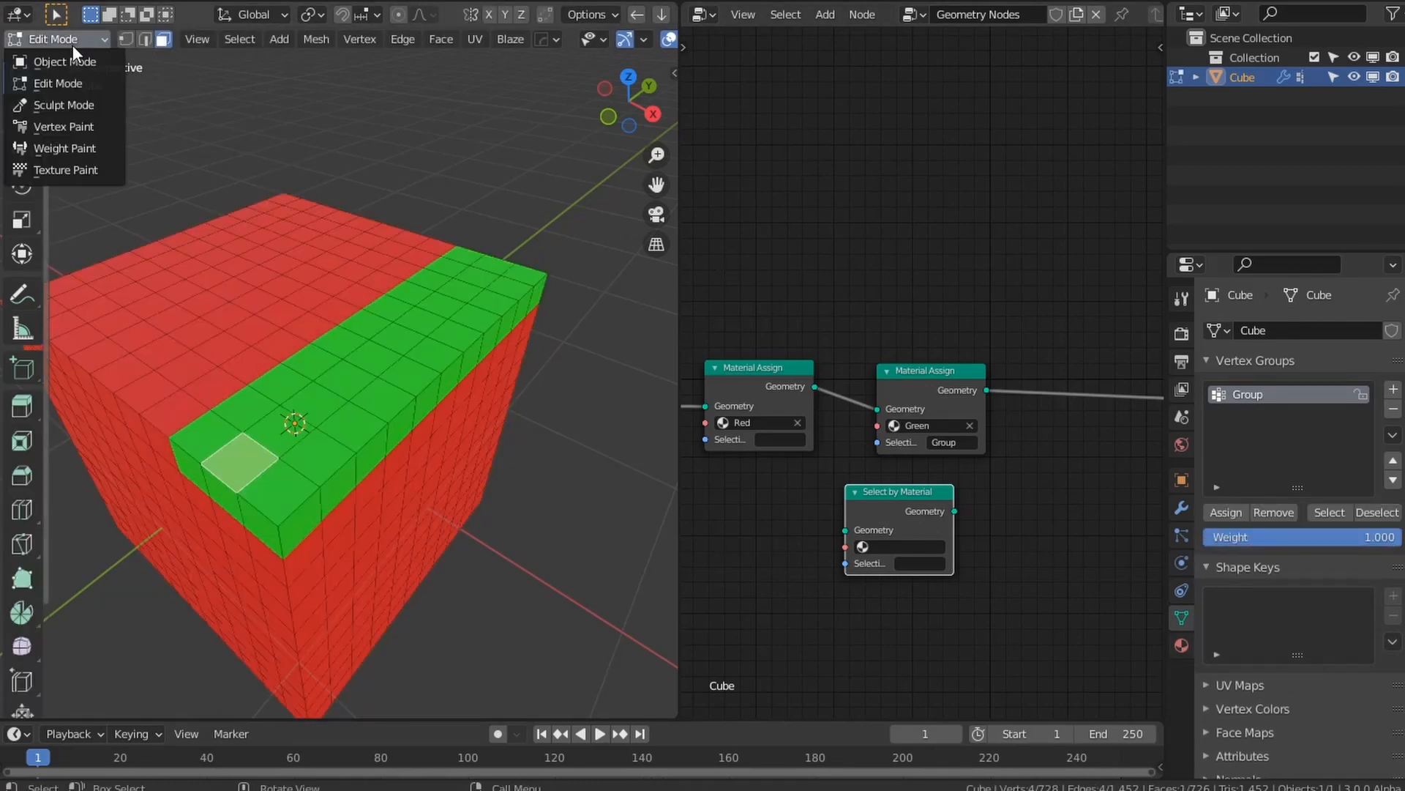
left_click(67, 151)
scroll(483, 389, "down", 3)
scroll(503, 412, "up", 4)
mouse_move(498, 397)
middle_mouse_down()
mouse_move(503, 411)
mouse_move(471, 335)
mouse_move(160, 304)
mouse_move(195, 361)
mouse_move(235, 376)
mouse_move(249, 418)
middle_mouse_up()
key("z")
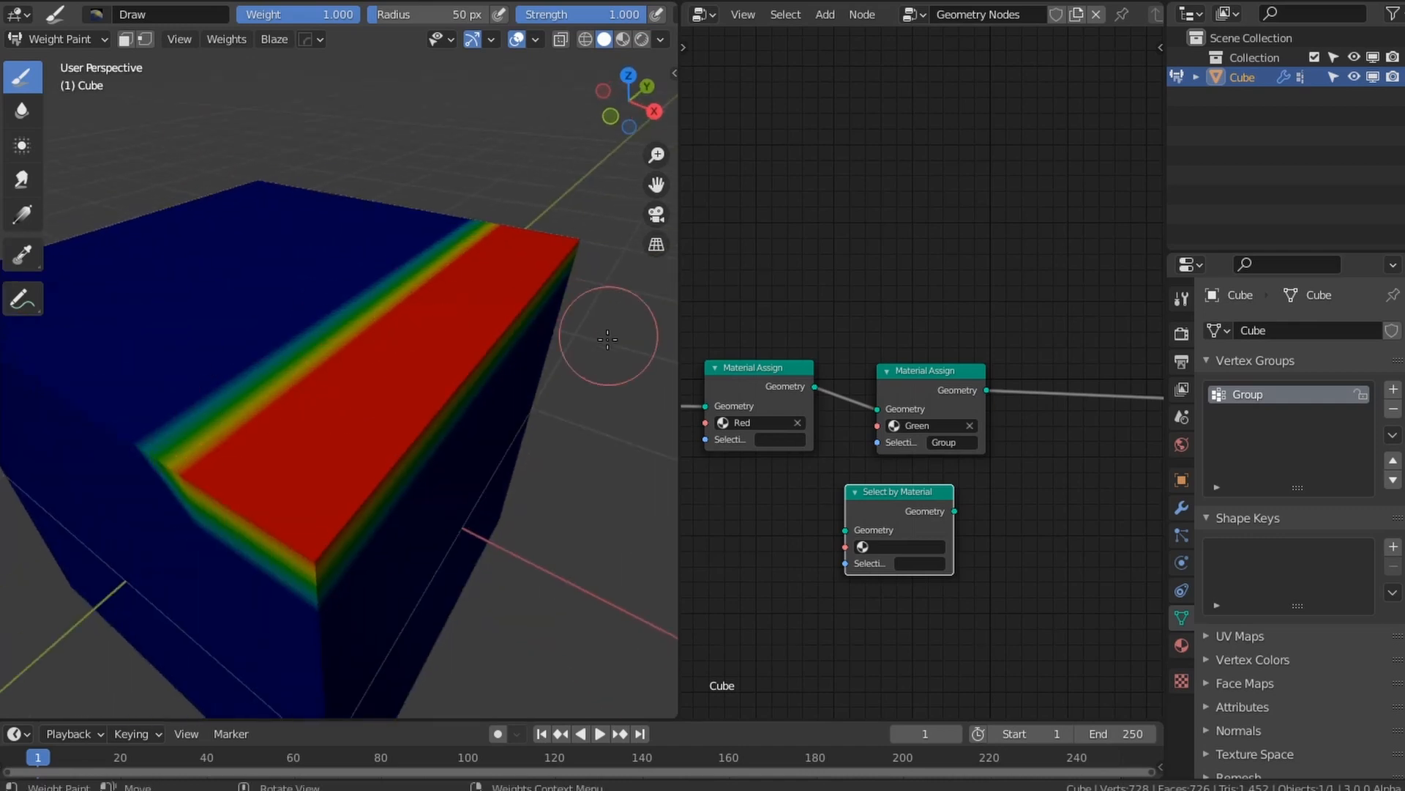
left_click(58, 39)
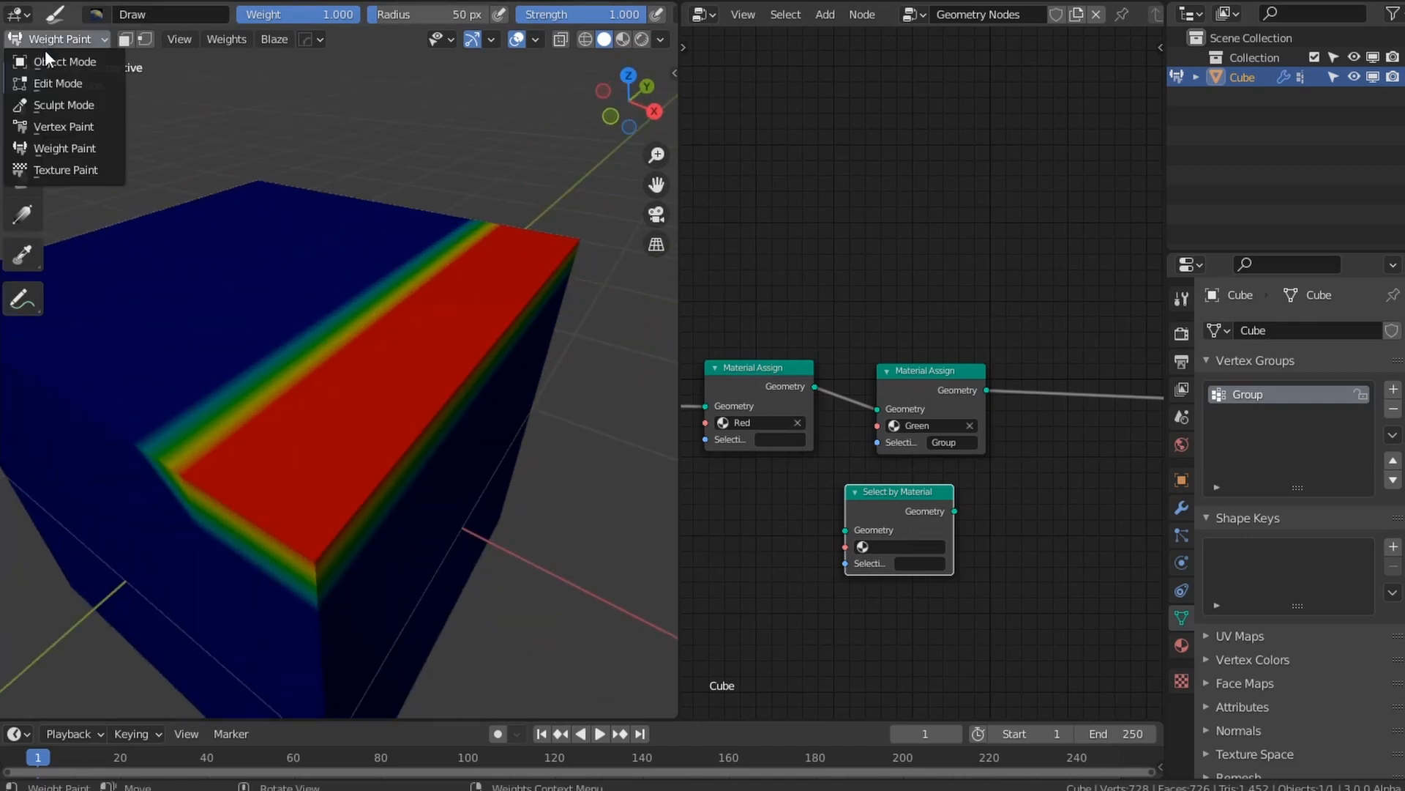
left_click(52, 56)
scroll(344, 380, "down", 2)
middle_click_drag(379, 476, 434, 462)
middle_click_drag(630, 491, 480, 448)
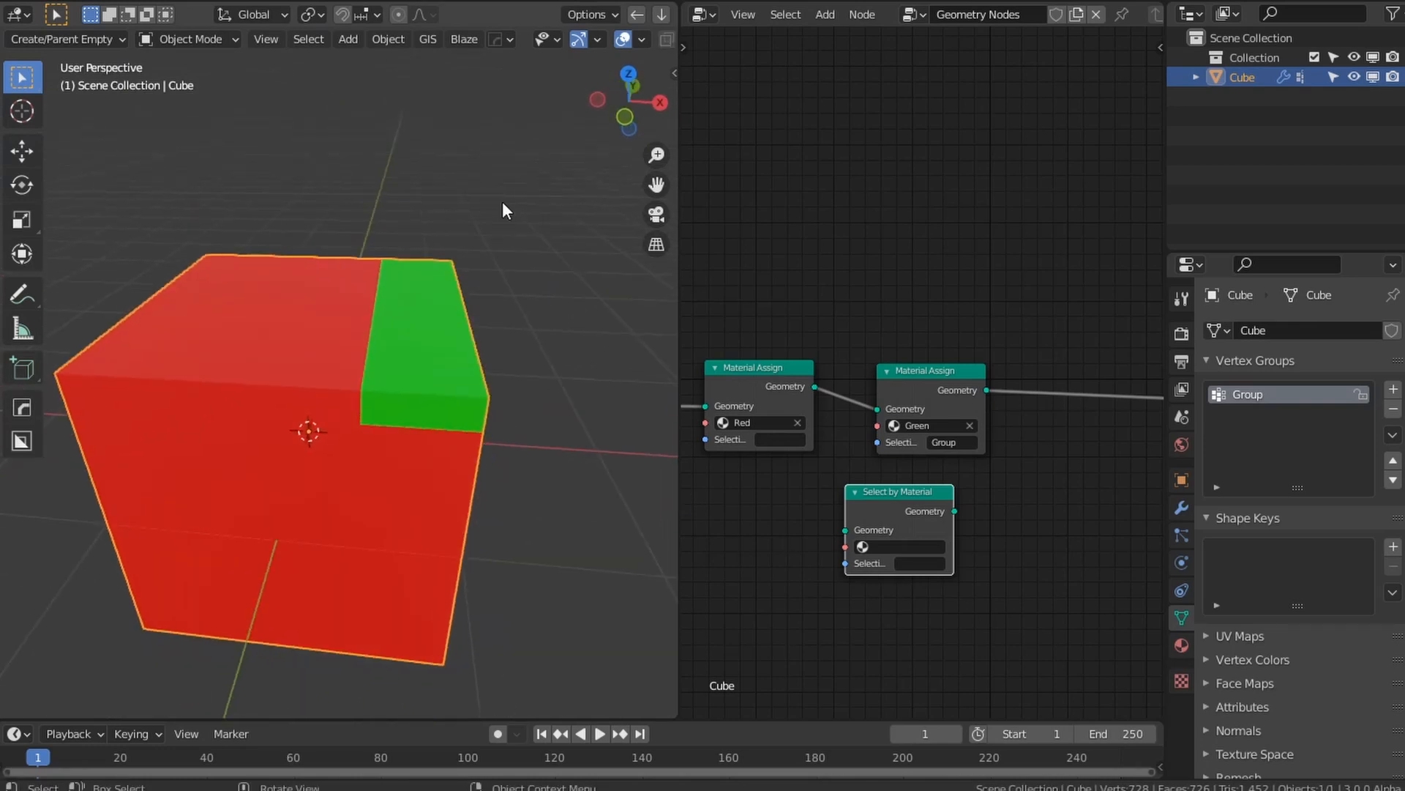
Step: Insert the Select by Material node into the chain directly after the Green Material Assign node
left_click_drag(899, 510, 897, 386)
middle_click_drag(923, 437, 857, 441)
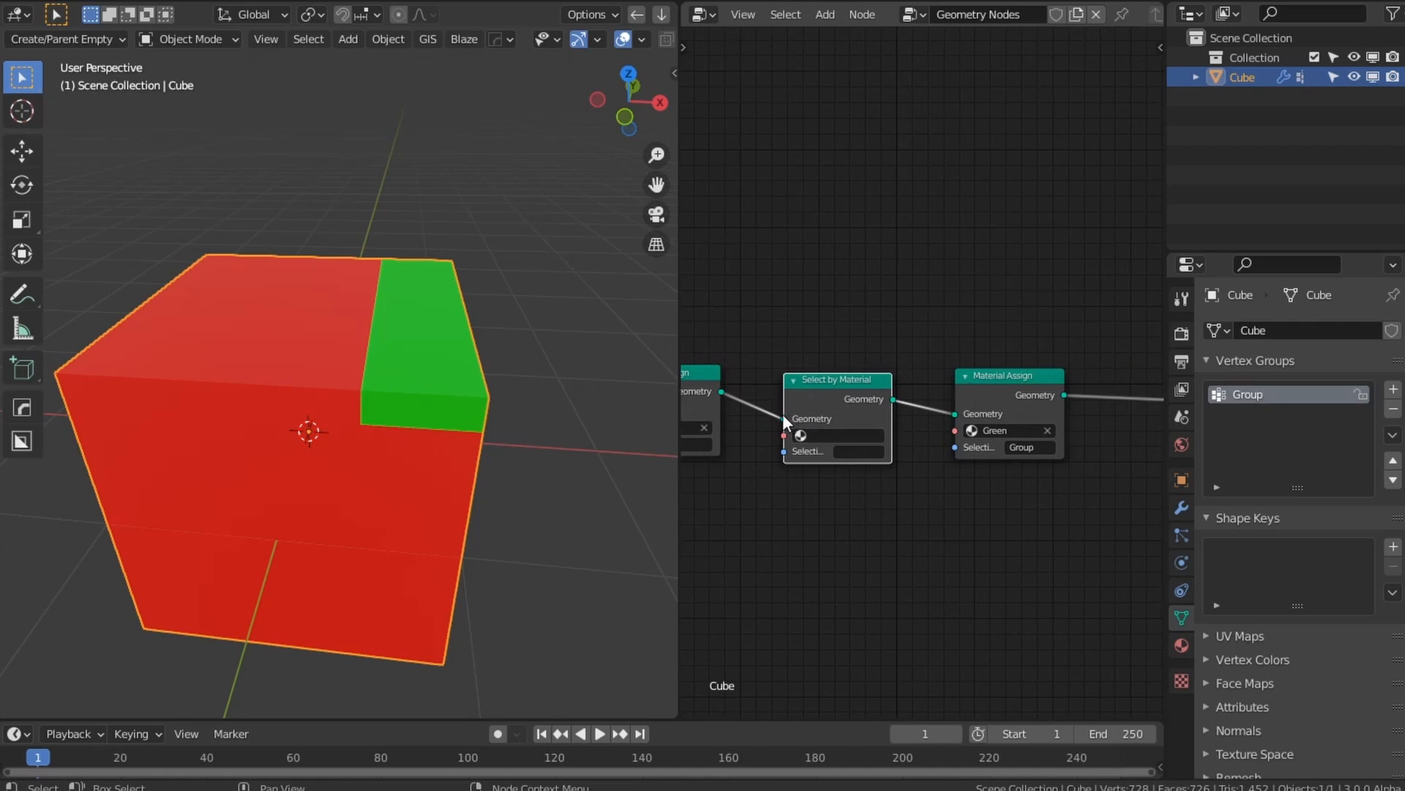
left_click_drag(784, 418, 953, 415)
left_click_drag(860, 398, 1098, 388)
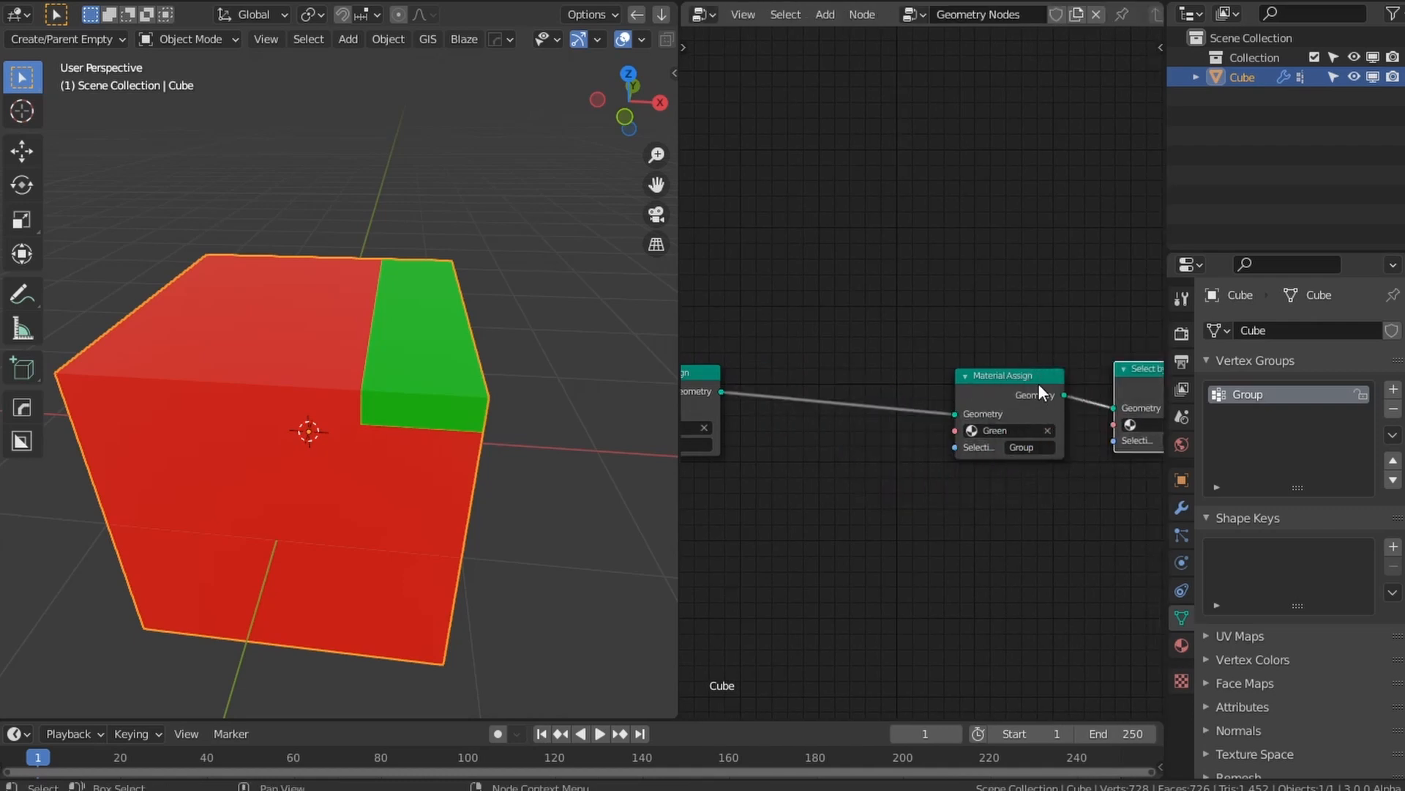
left_click_drag(1000, 379, 822, 384)
left_click(1133, 385)
left_click_drag(1131, 383, 936, 396)
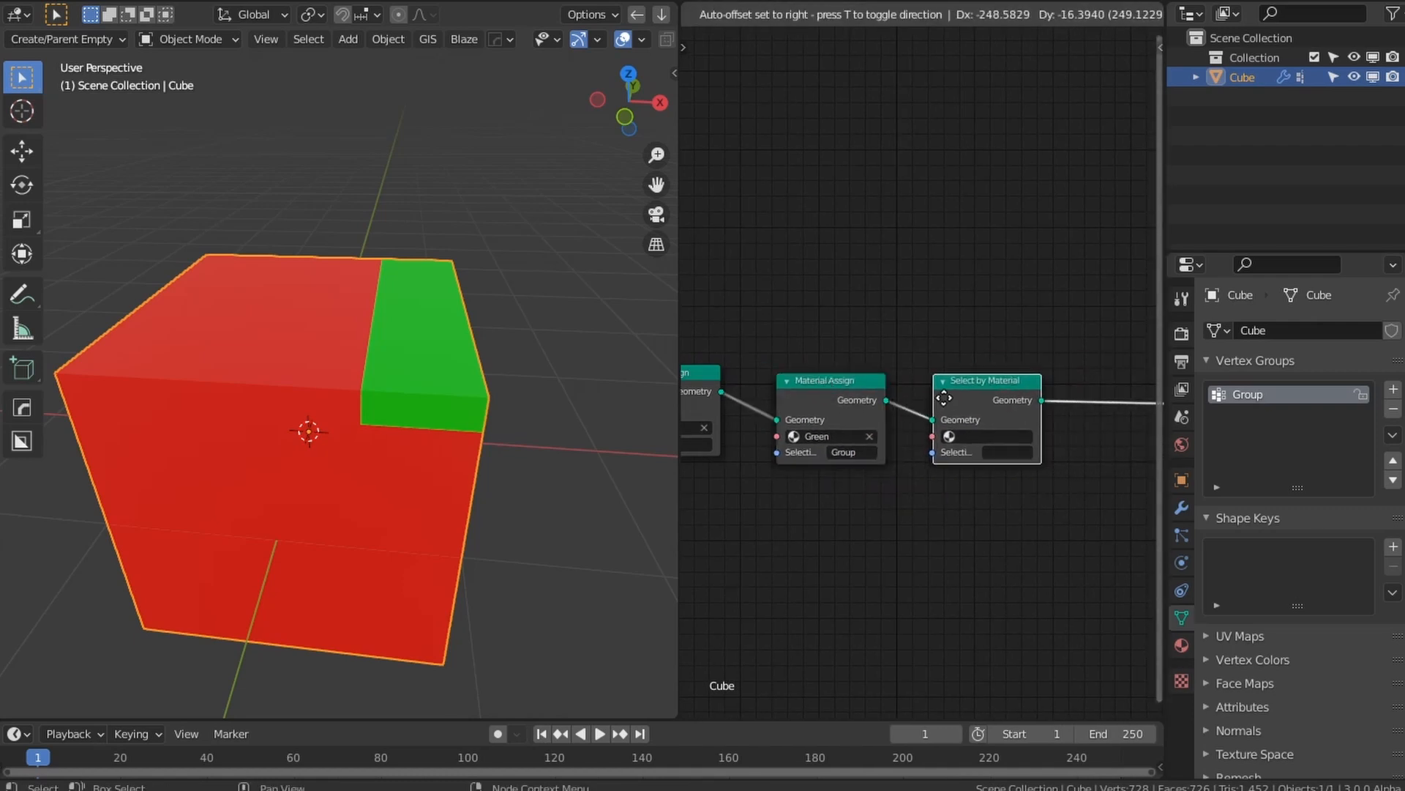
Step: Set the Select by Material node's material to Green and name its selection attribute Selection
left_click(1006, 451)
scroll(1060, 535, "up", 2)
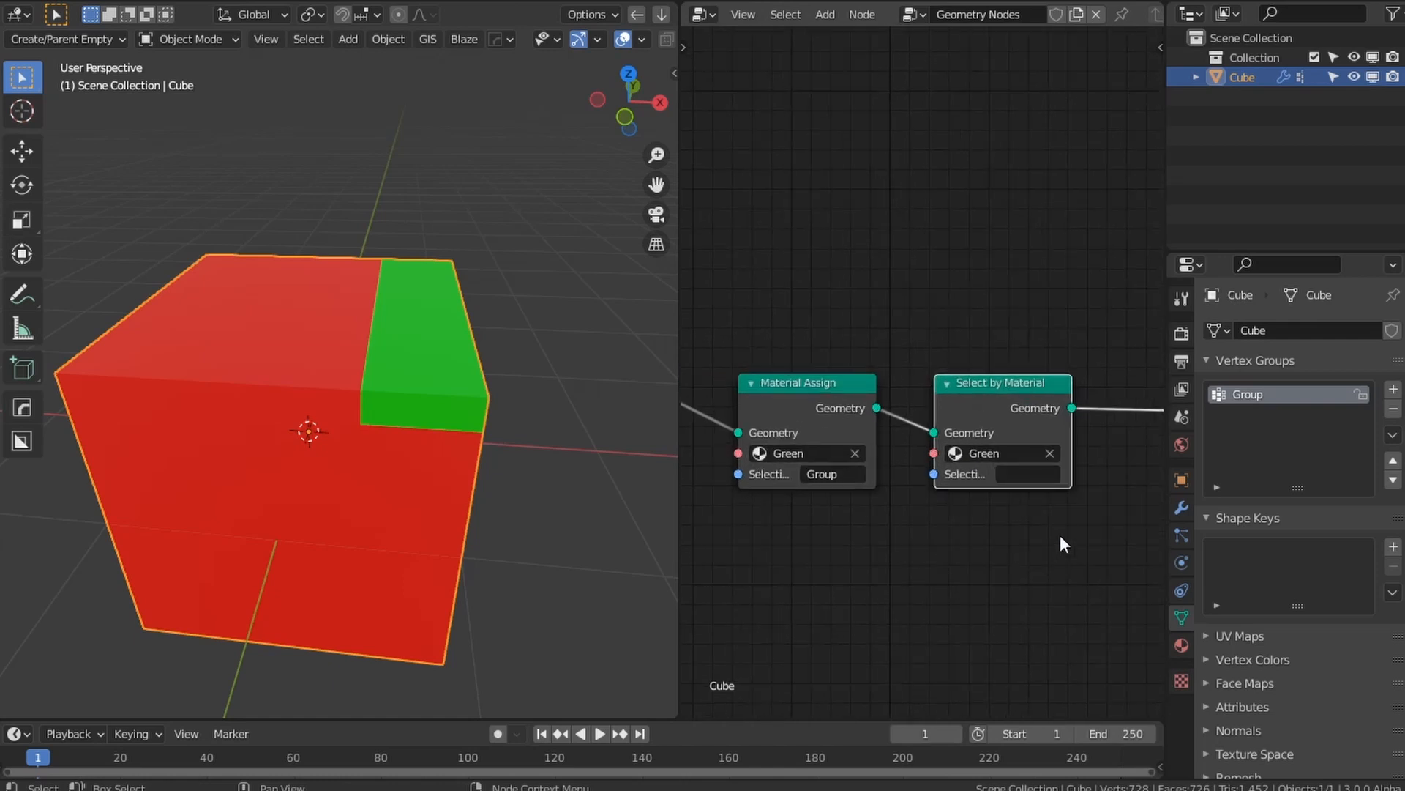
left_click_drag(1001, 407, 1009, 401)
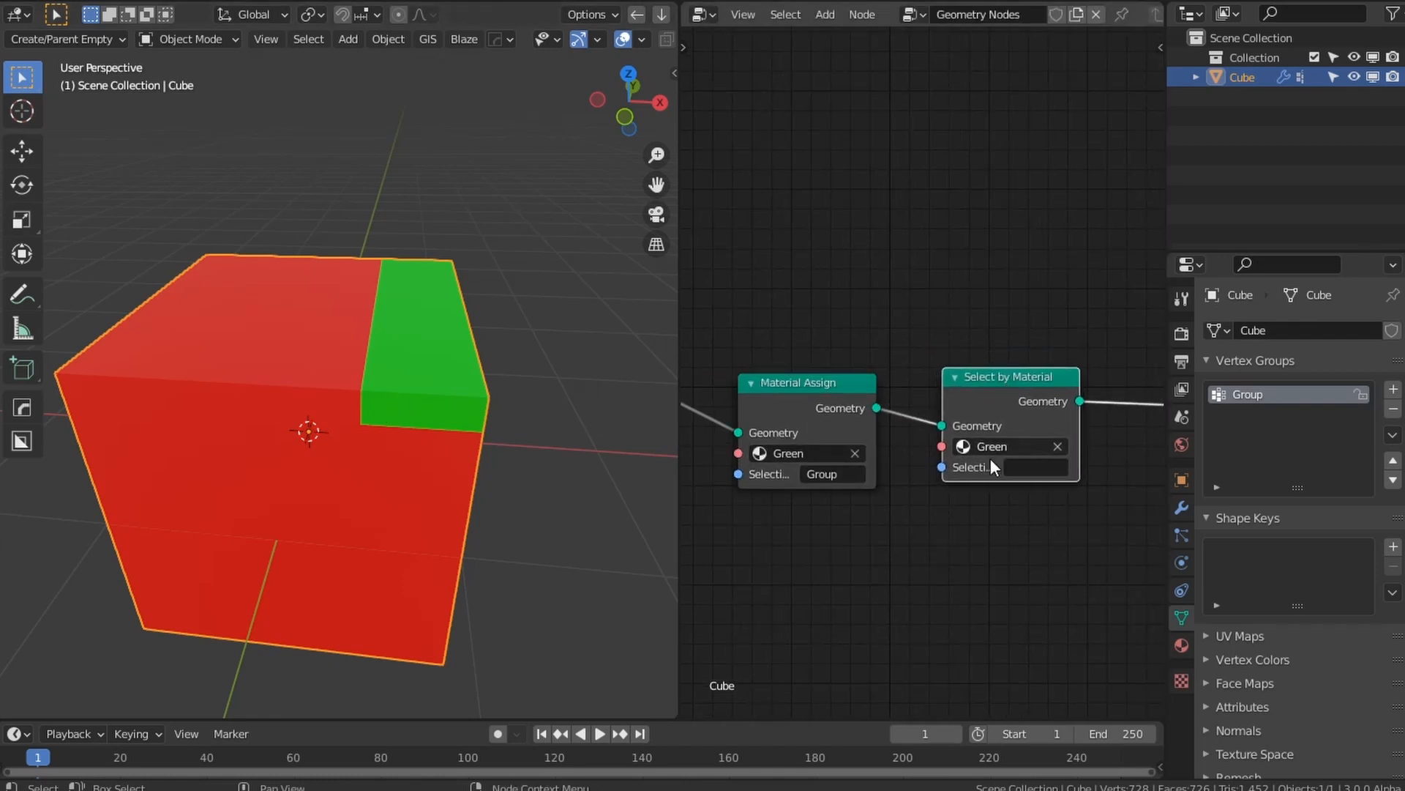
scroll(991, 458, "up", 2)
scroll(1041, 480, "down", 1)
left_click(1052, 485)
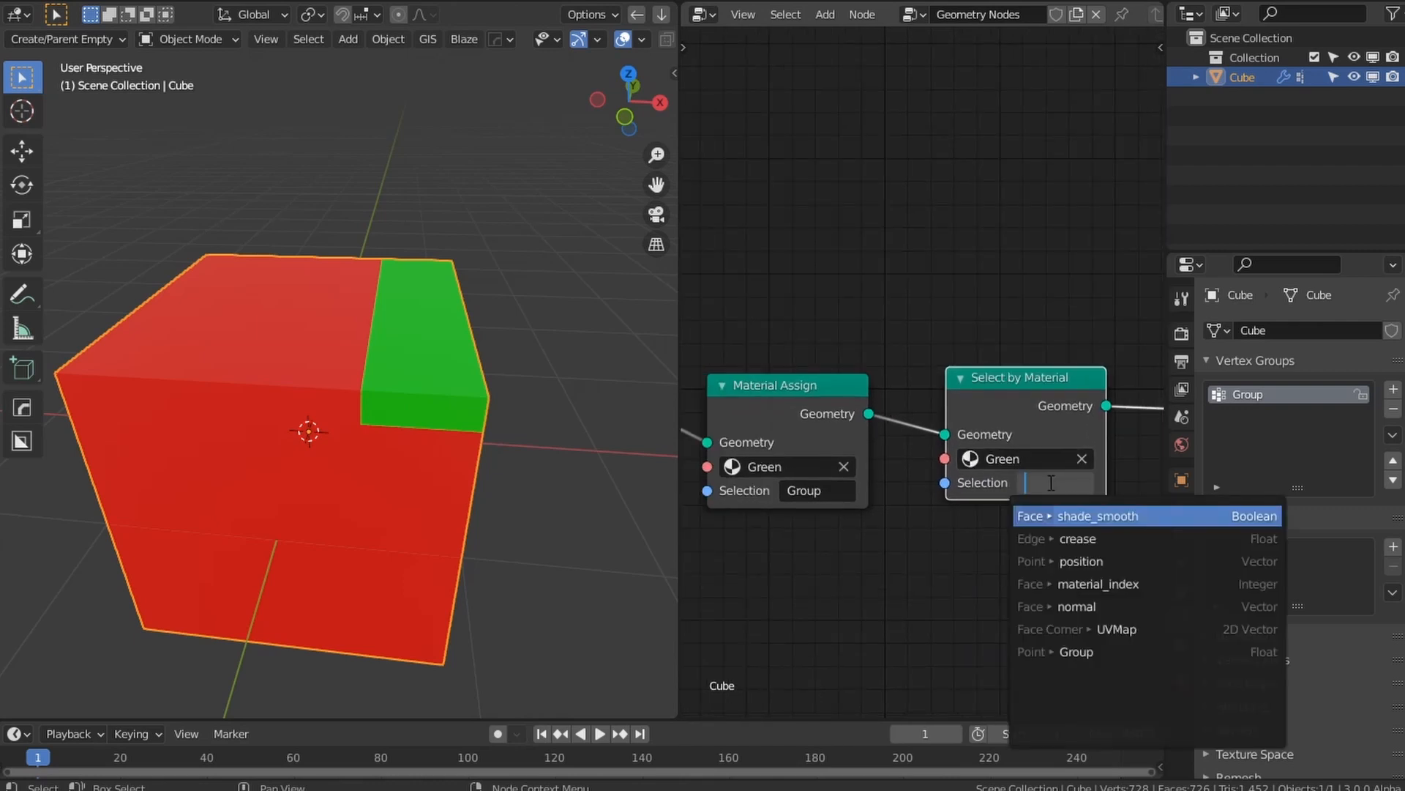
type("Selection")
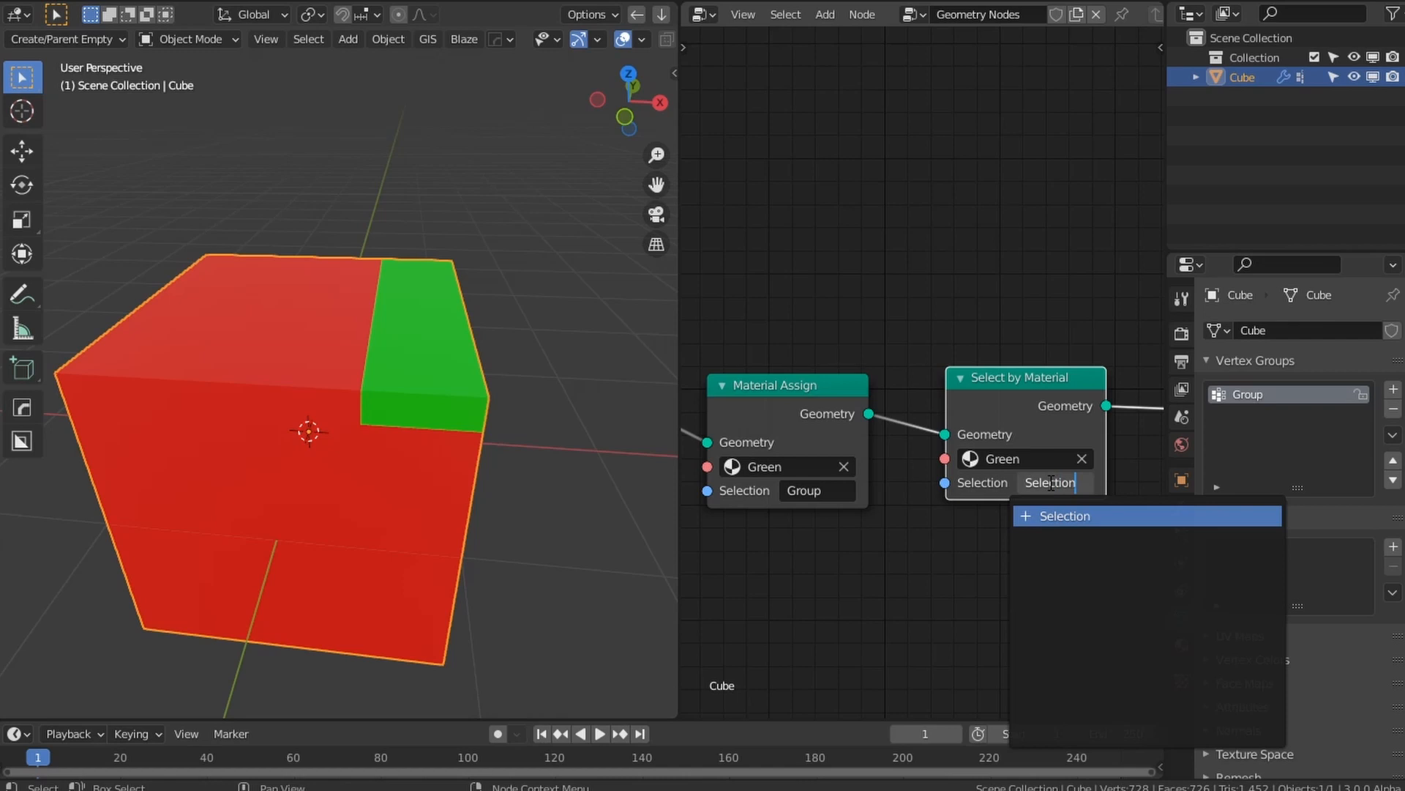
key("Return")
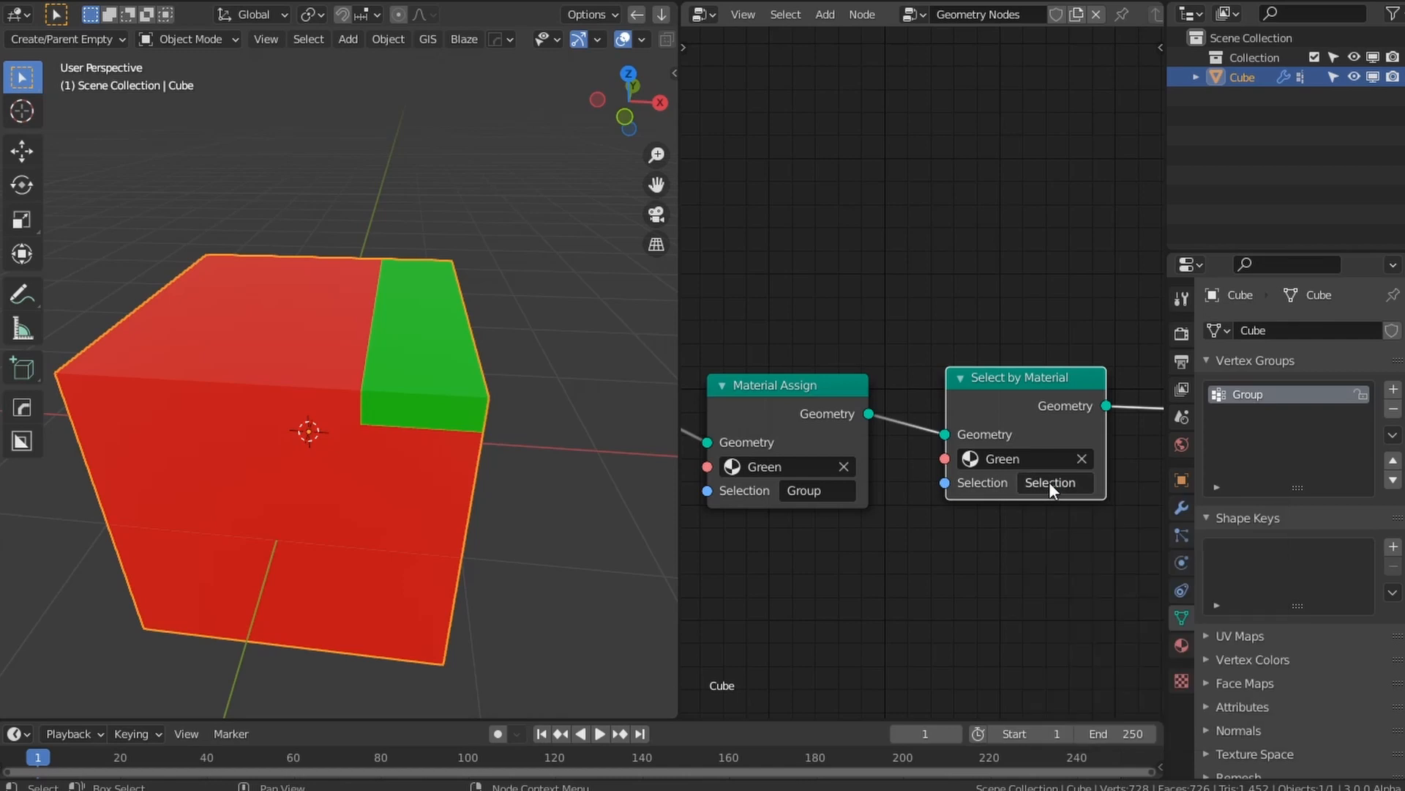
middle_click_drag(1010, 534, 849, 537)
scroll(859, 525, "up", 1)
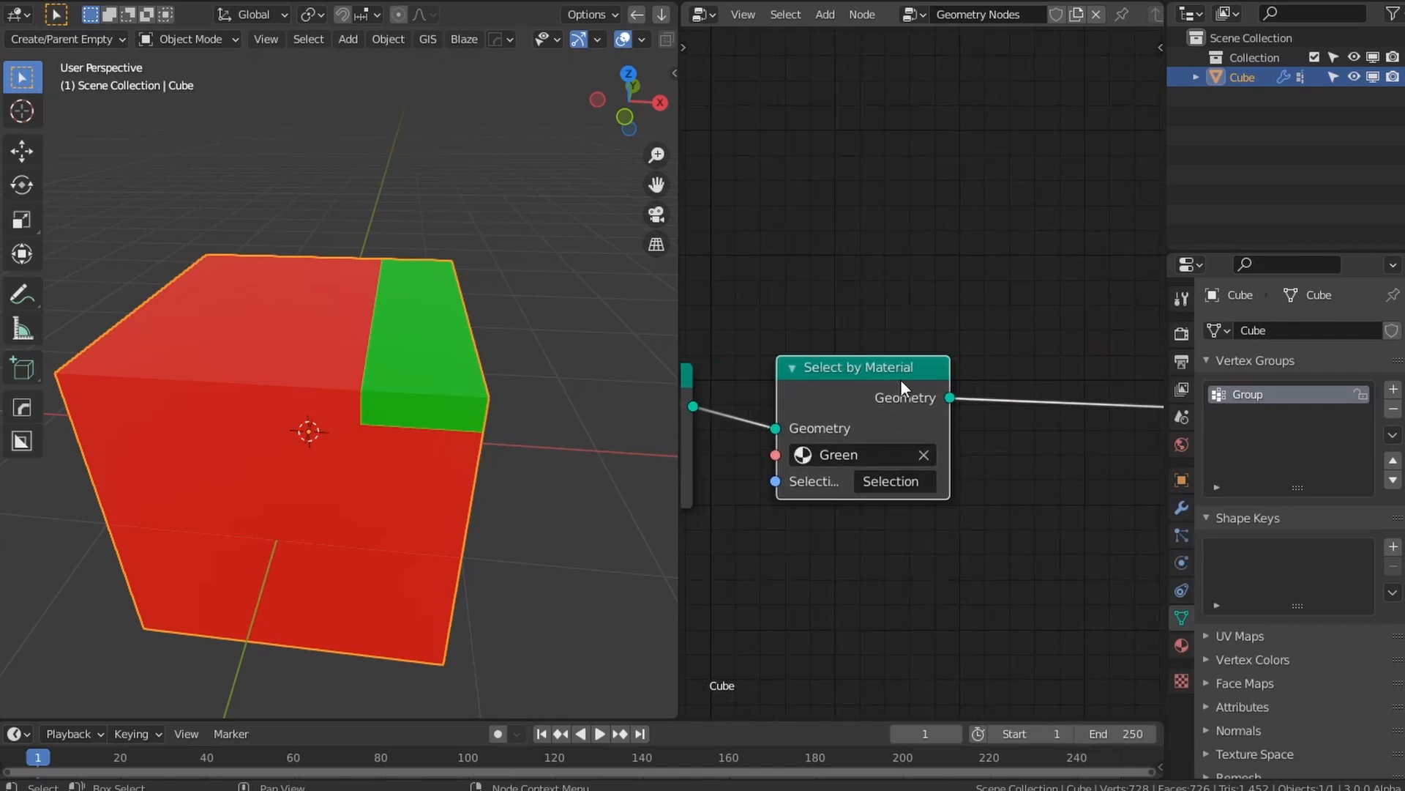
left_click_drag(900, 386, 916, 396)
Step: Examine the cube's green strip from several angles along with the node chain leading to Group Output
scroll(410, 410, "down", 3)
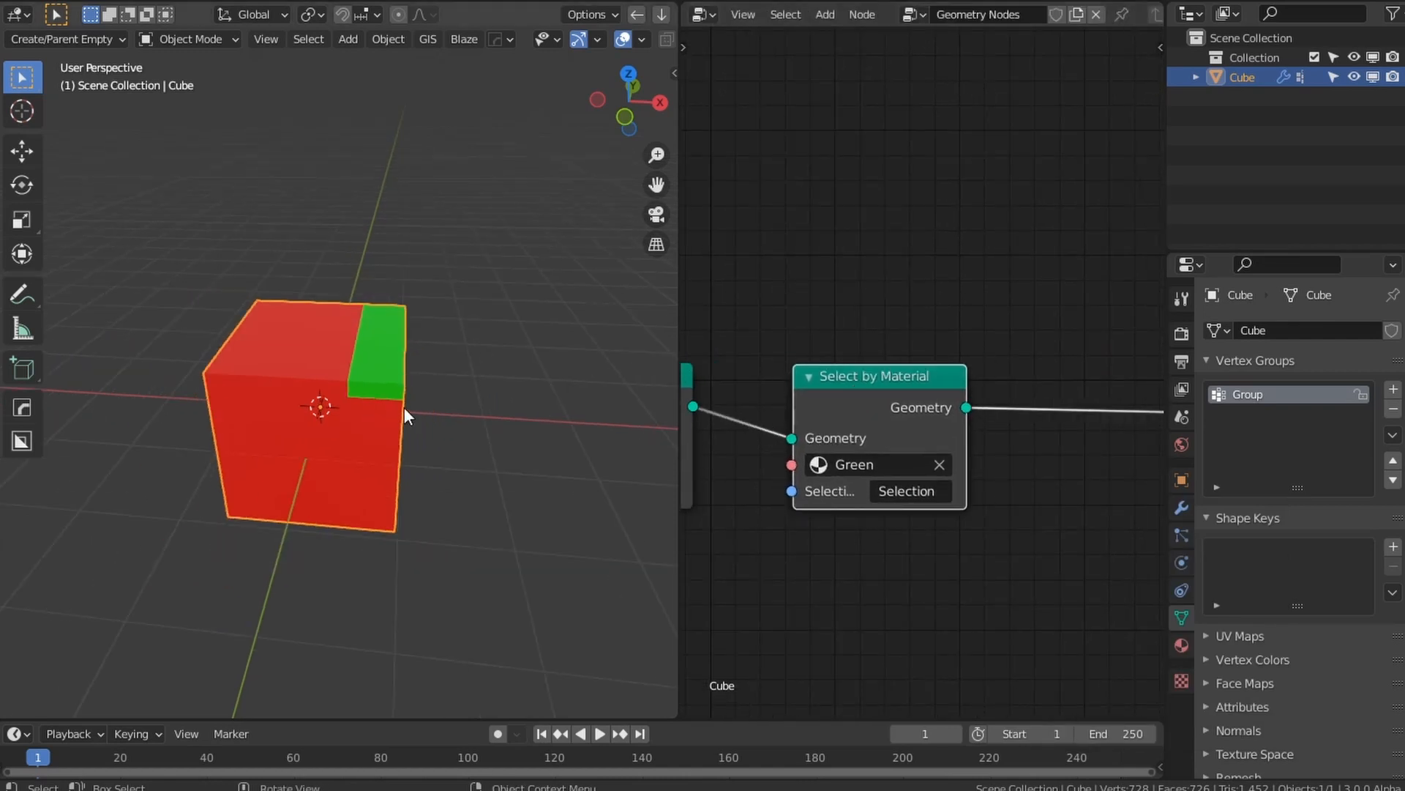
scroll(1091, 466, "down", 3)
middle_click_drag(1092, 468, 922, 465)
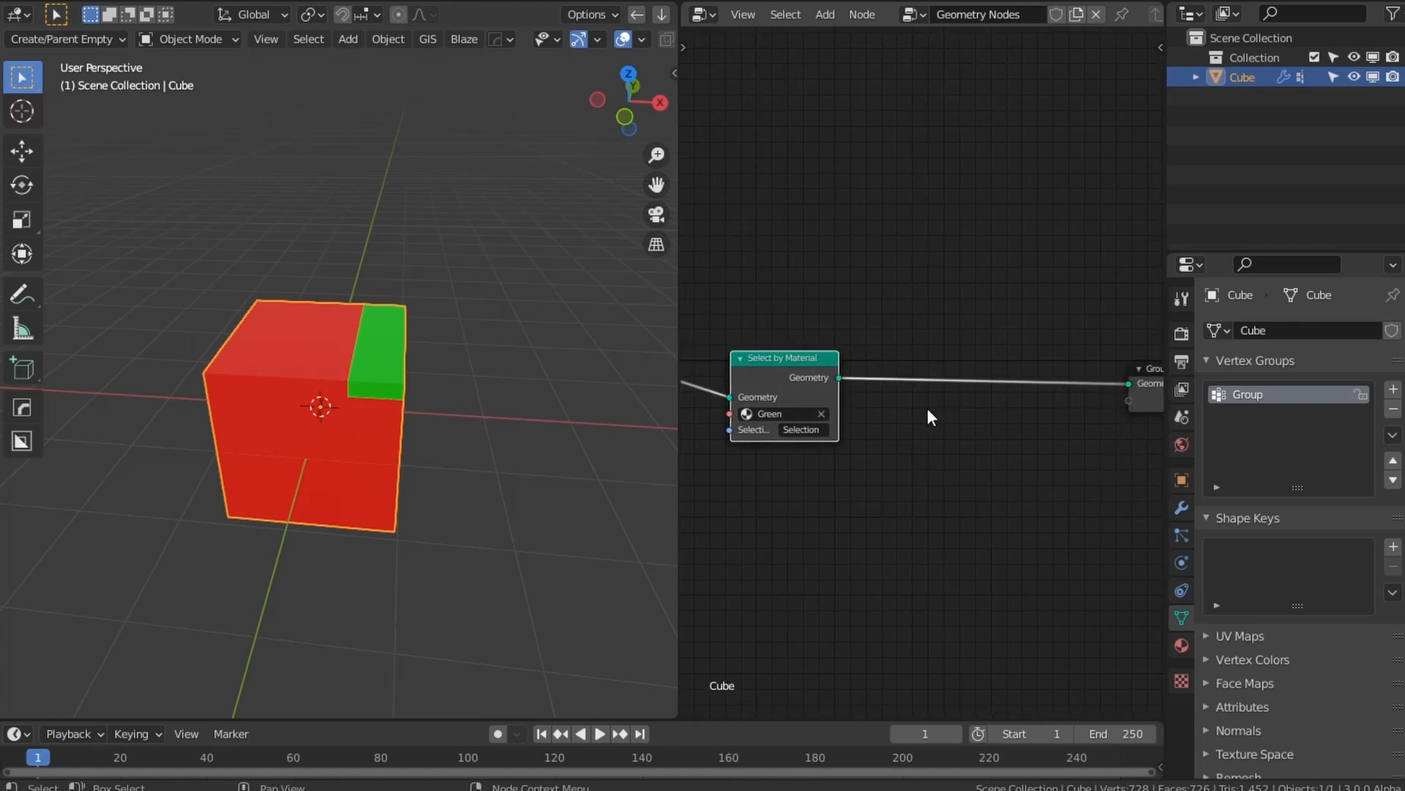
middle_click_drag(846, 442, 934, 486)
middle_click_drag(463, 438, 383, 442)
scroll(382, 442, "up", 5)
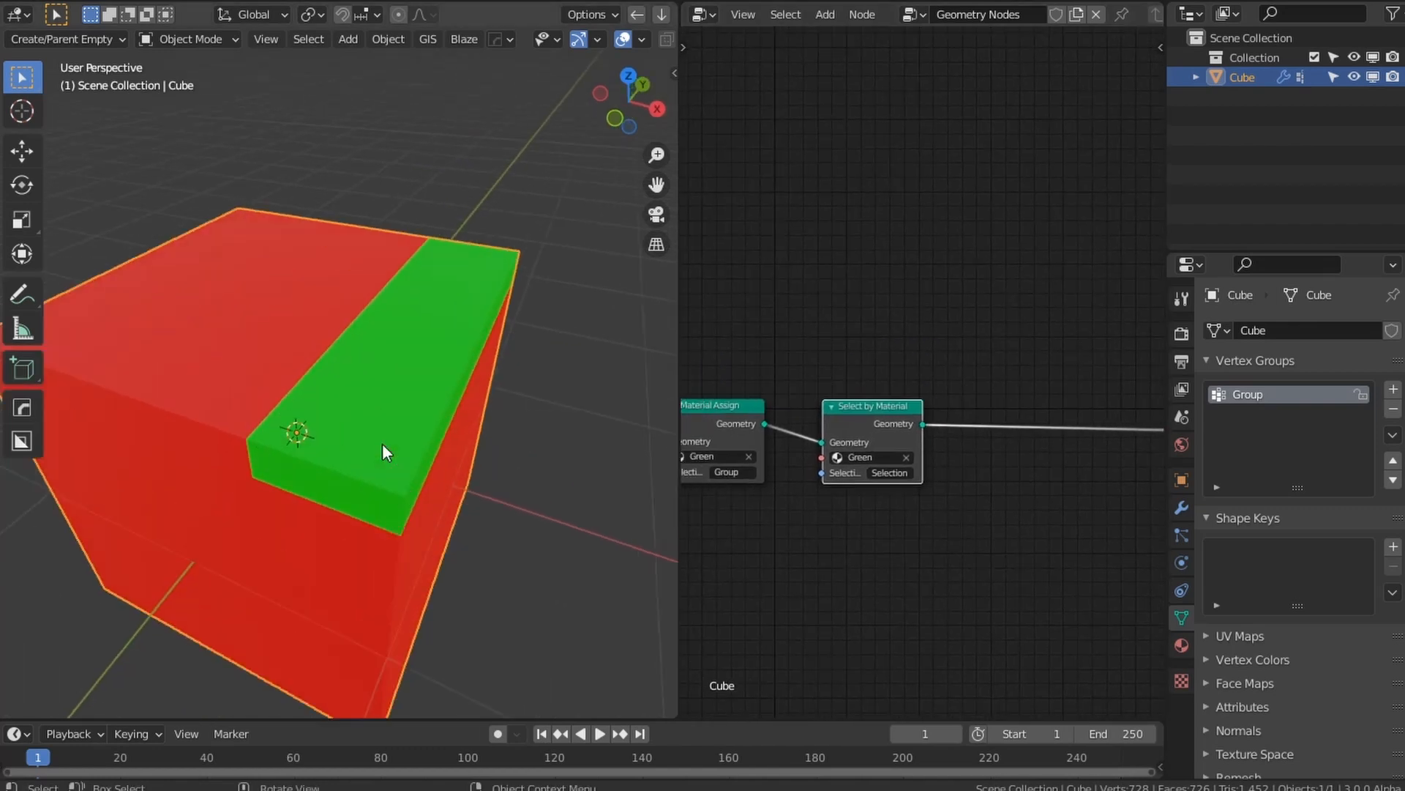
middle_click_drag(472, 474, 507, 468)
scroll(512, 468, "down", 2)
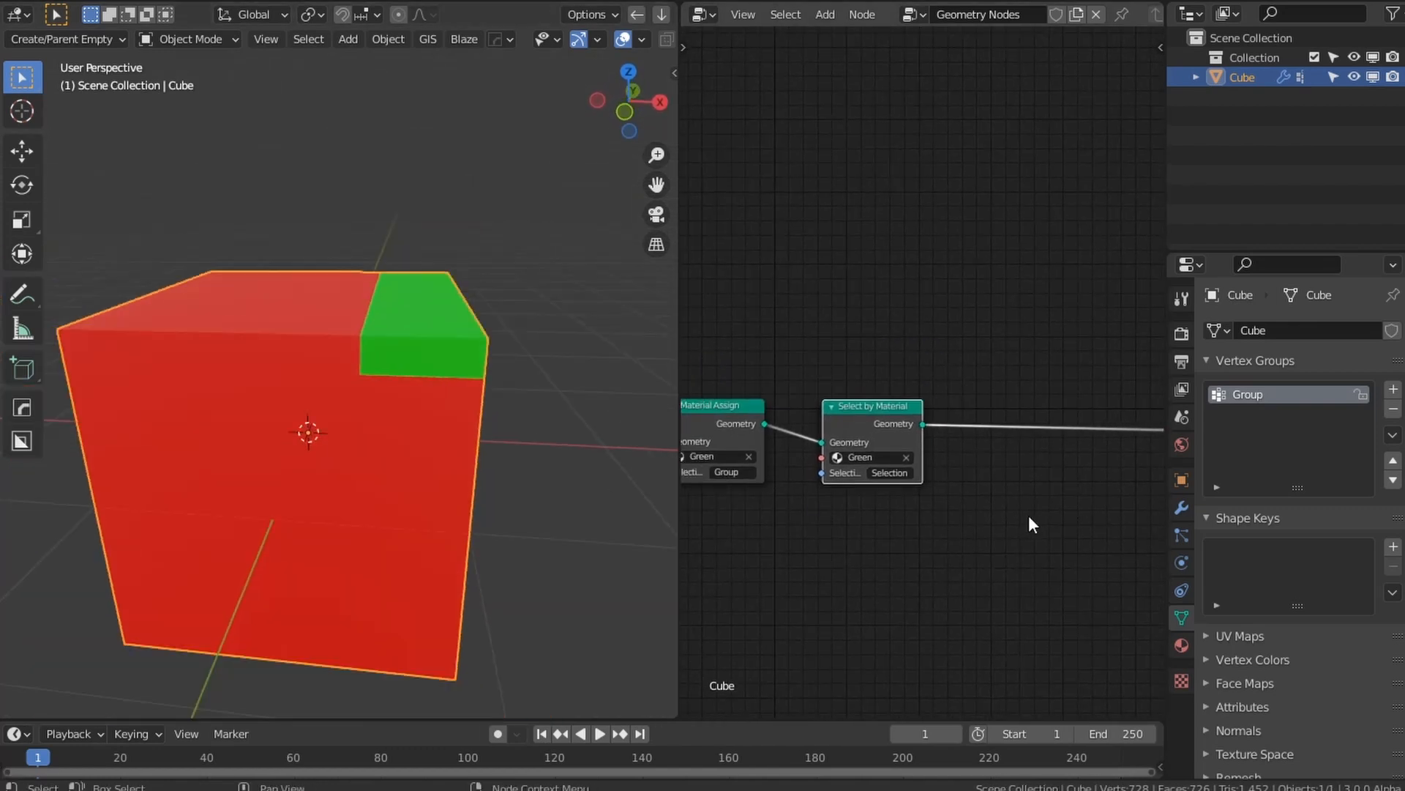
Step: Insert a Point Distribute node between Select by Material and Group Output, with Selection as its density attribute
scroll(945, 521, "down", 1)
scroll(861, 443, "down", 3, "ctrl")
key("shift+a")
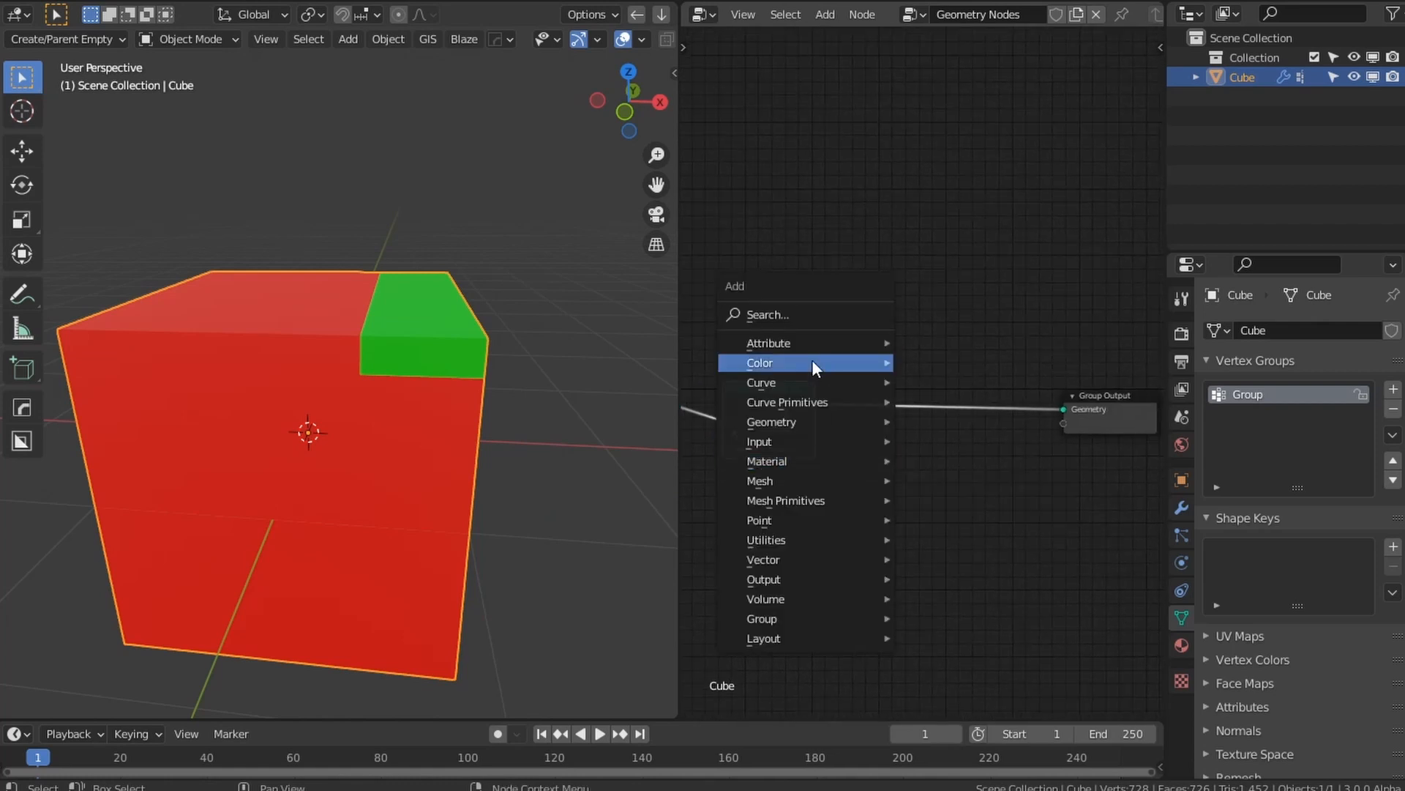
mouse_move(806, 518)
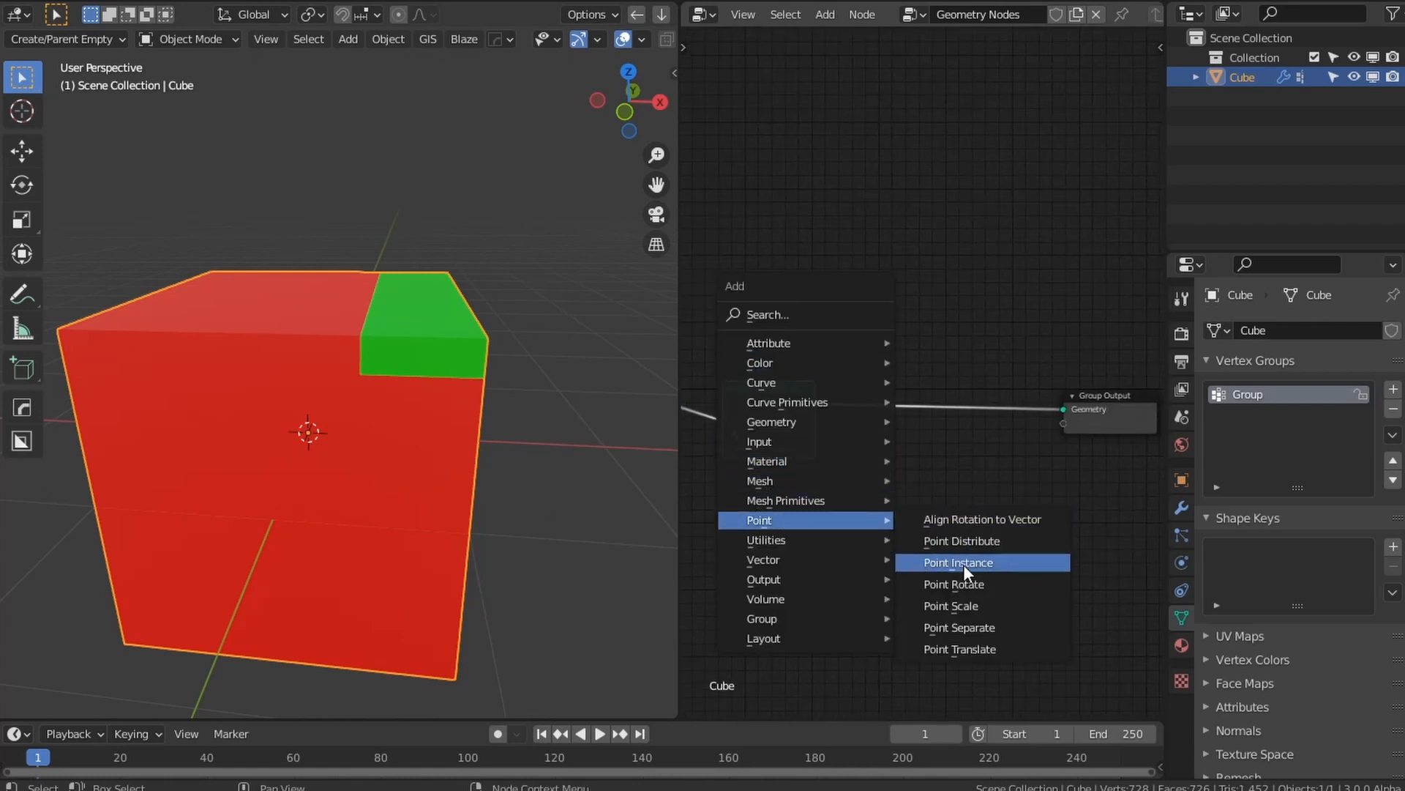
left_click(964, 542)
left_click(846, 465)
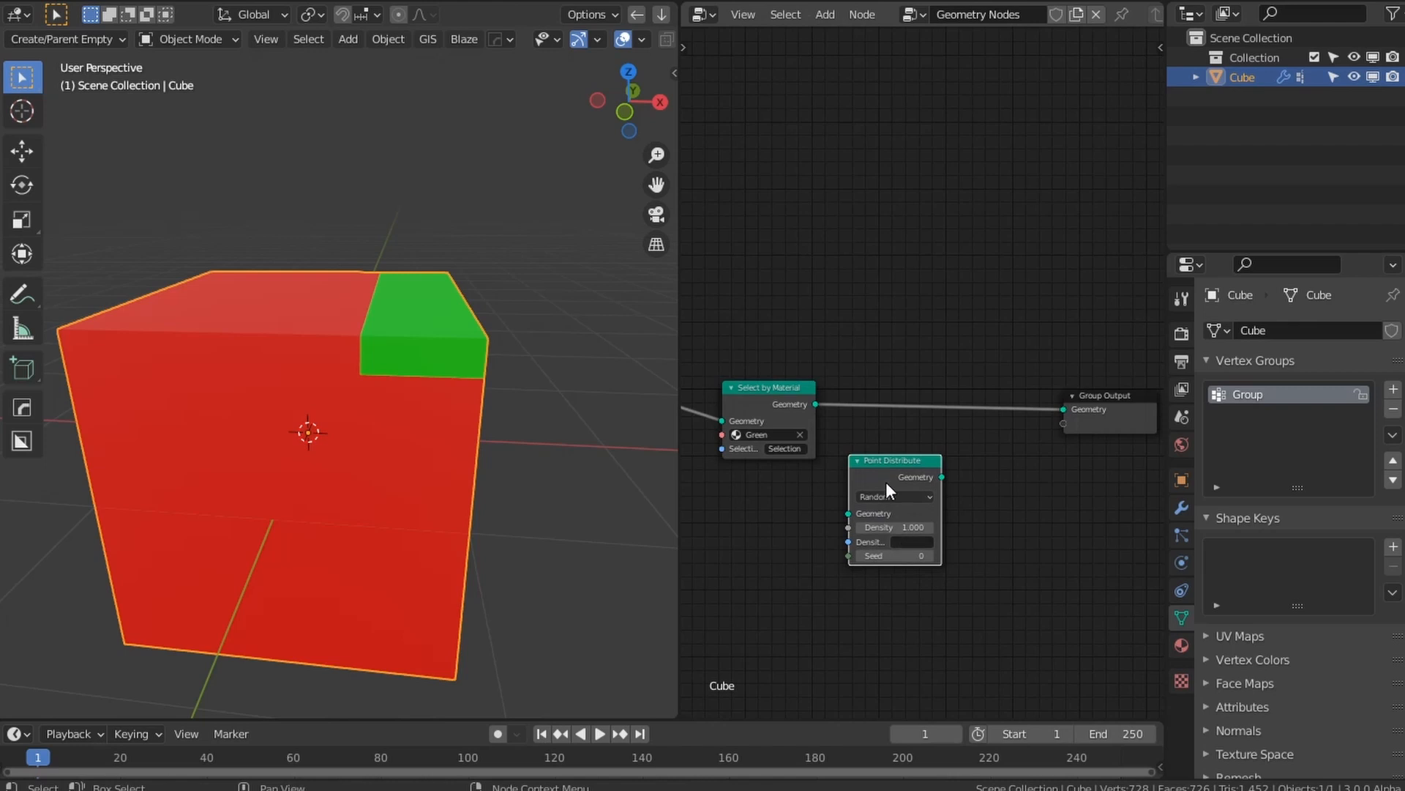
left_click_drag(886, 482, 874, 407)
left_click(924, 448)
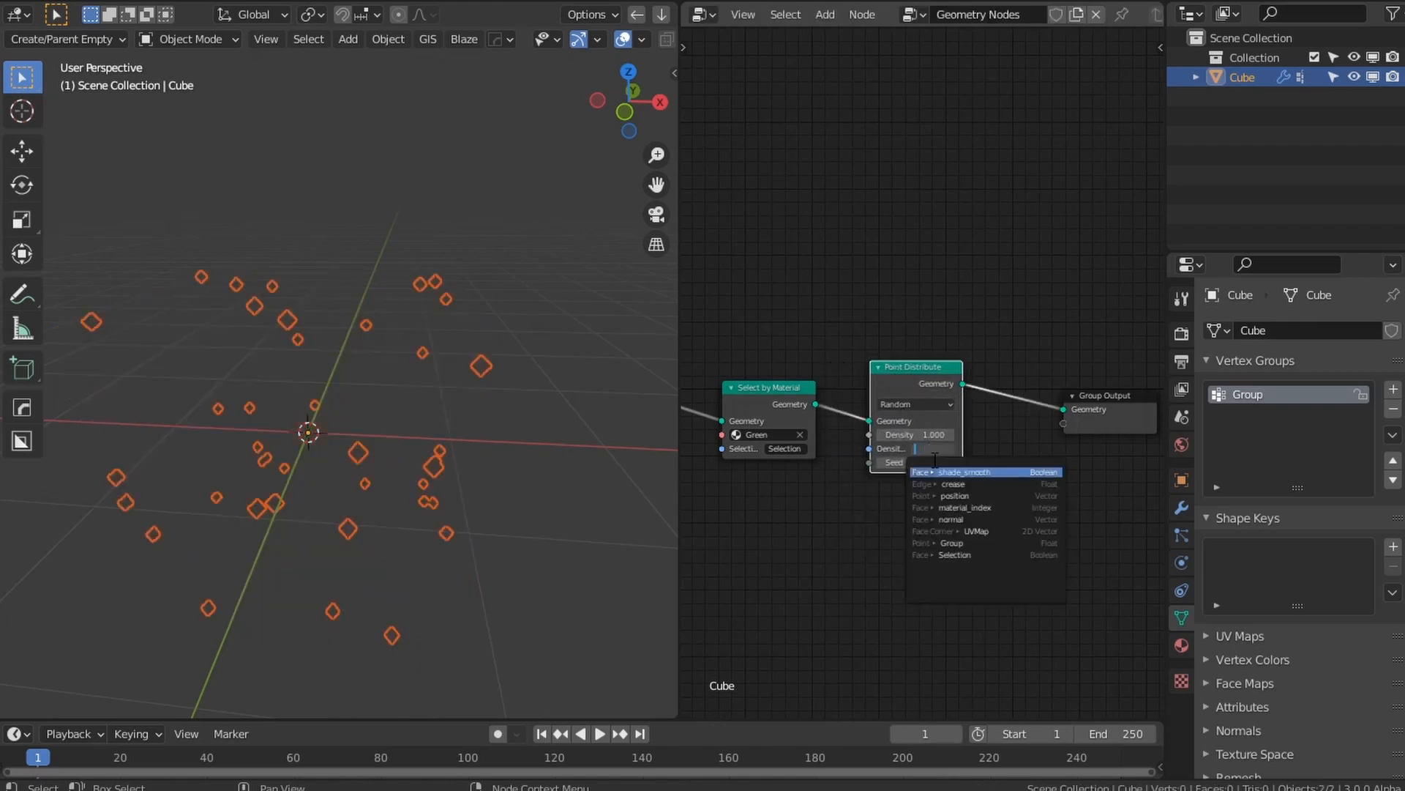
left_click(955, 554)
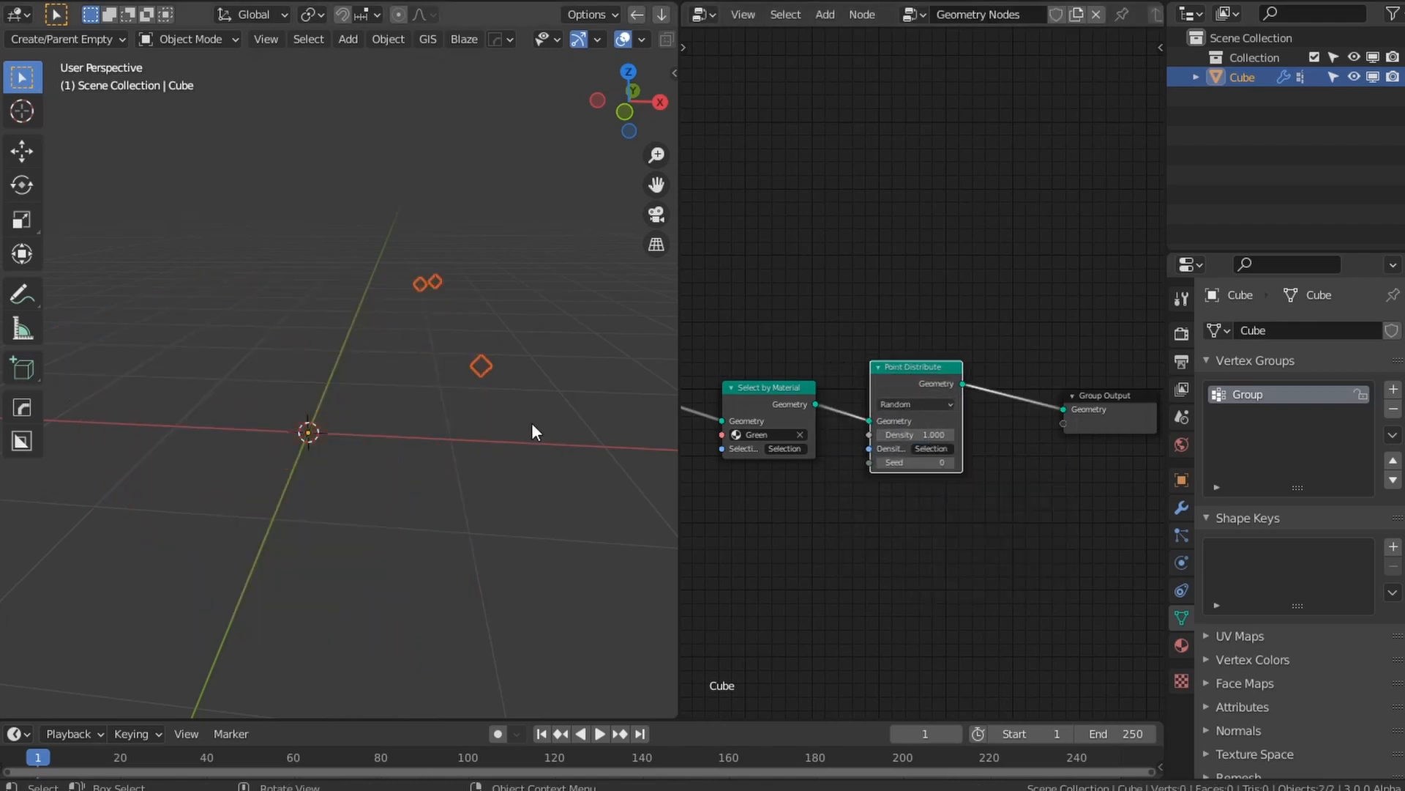
left_click_drag(934, 392, 934, 419)
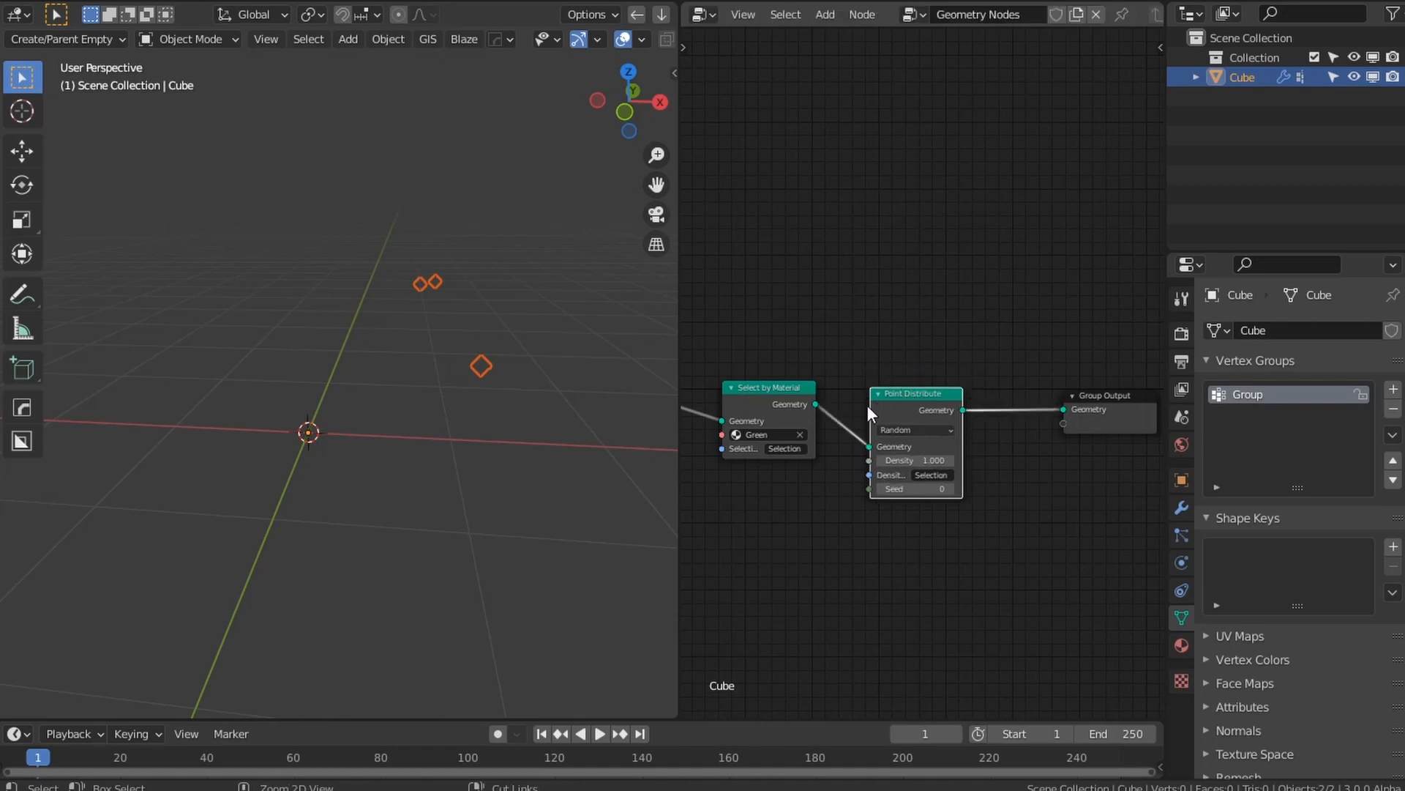
Step: Merge the Select by Material and Point Distribute outputs with a Join Geometry node before Group Output, and space out the nodes
right_click_drag(775, 389, 899, 424, "ctrl+alt")
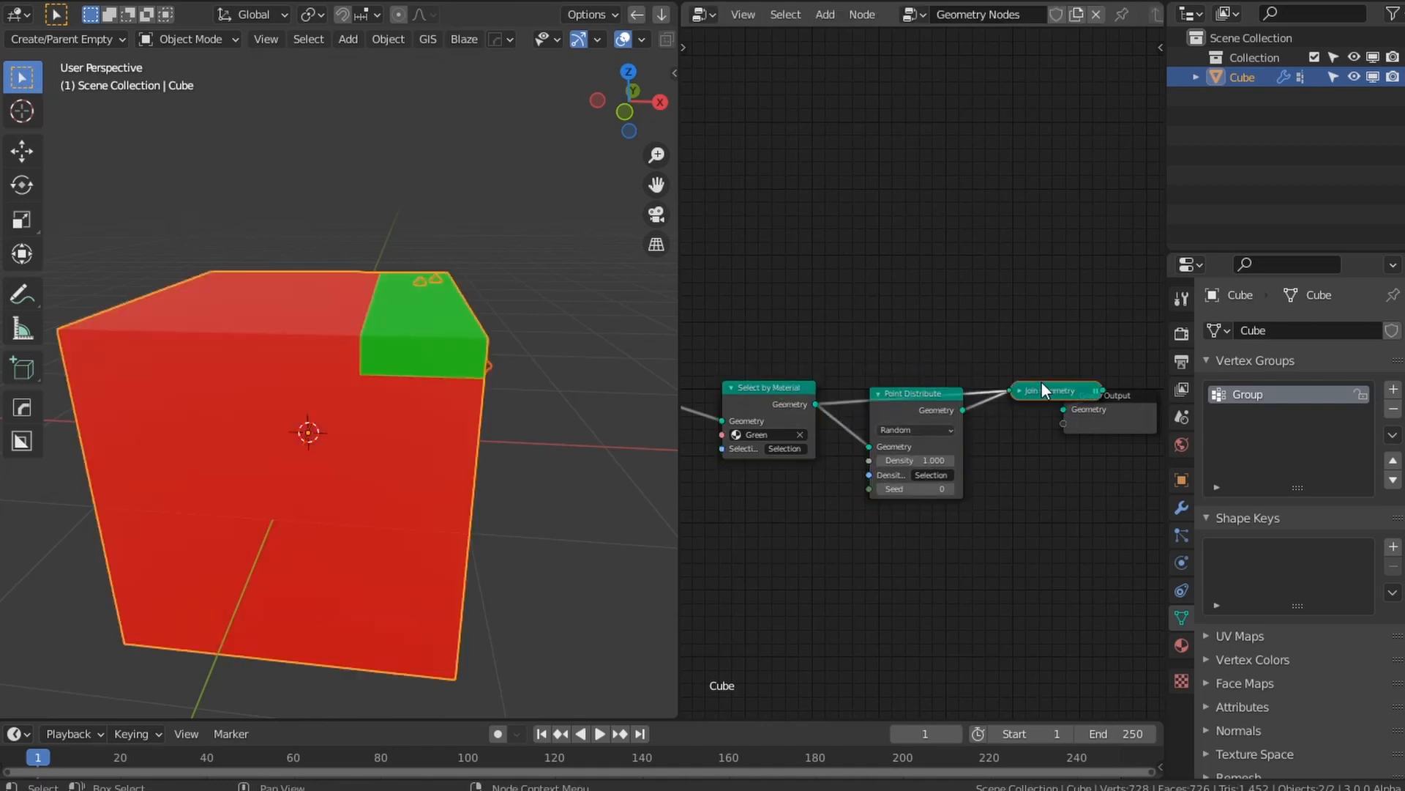
left_click_drag(1042, 380, 998, 344)
left_click(979, 352)
middle_click_drag(1079, 438, 942, 445)
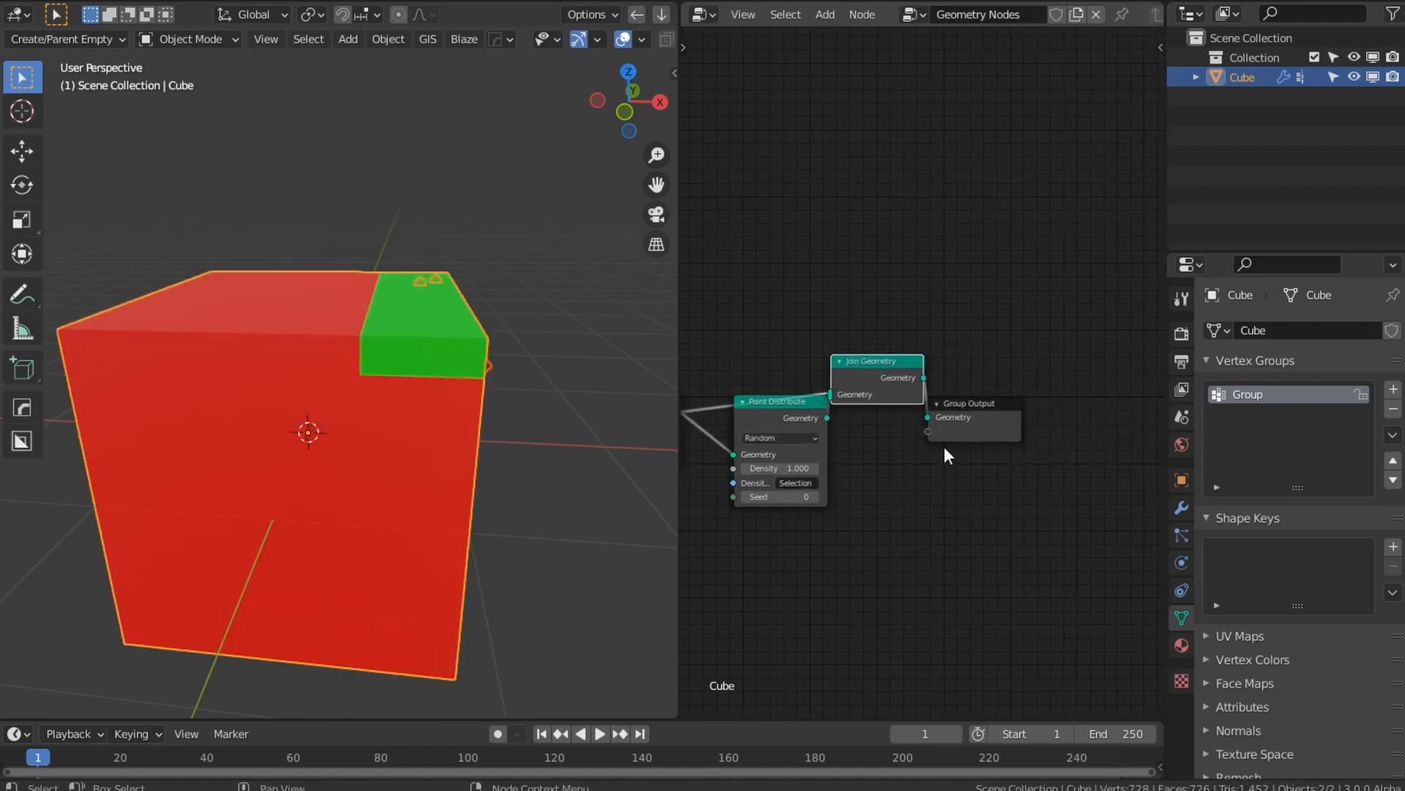
left_click_drag(979, 418, 1034, 422)
left_click_drag(868, 367, 889, 372)
left_click_drag(775, 403, 776, 439)
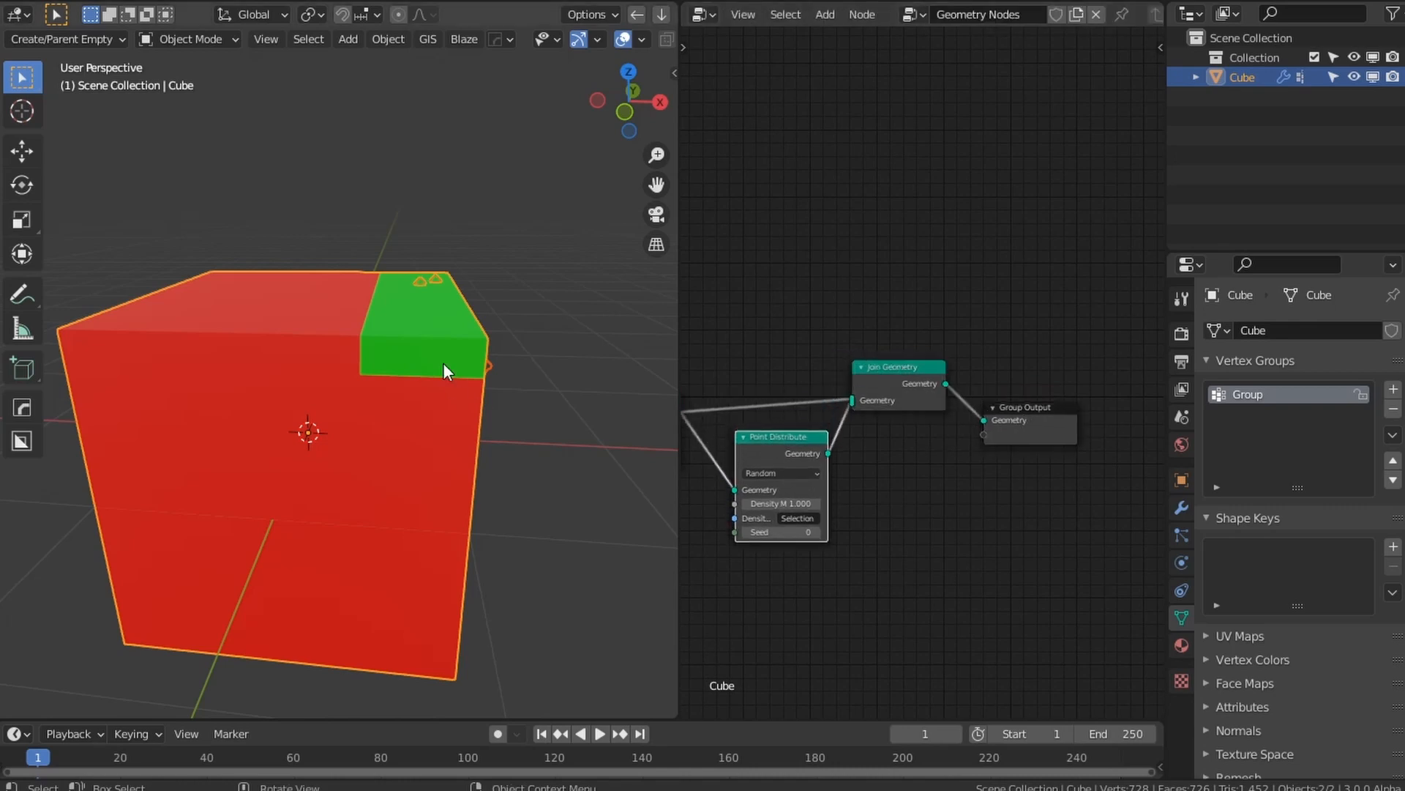
Step: Inspect the distributed points on the cube in wireframe and solid shading
scroll(366, 393, "up", 4)
mouse_move(442, 363)
middle_mouse_down()
mouse_move(366, 392)
mouse_move(398, 376)
mouse_move(428, 314)
middle_mouse_up()
key("z")
left_click(221, 370)
scroll(428, 313, "down", 3)
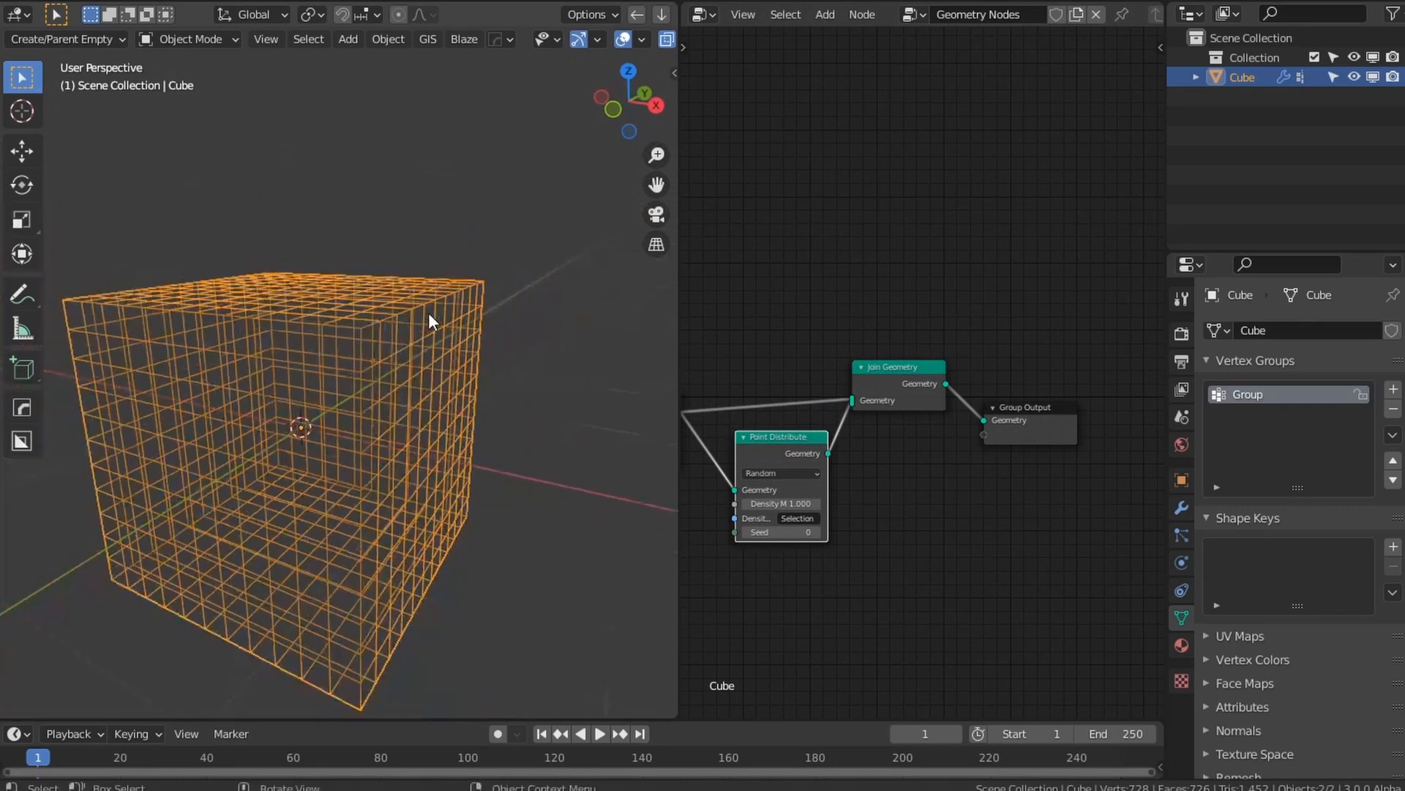
key("z")
left_click(589, 320)
mouse_move(500, 348)
middle_mouse_down()
mouse_move(492, 300)
mouse_move(454, 347)
middle_mouse_up()
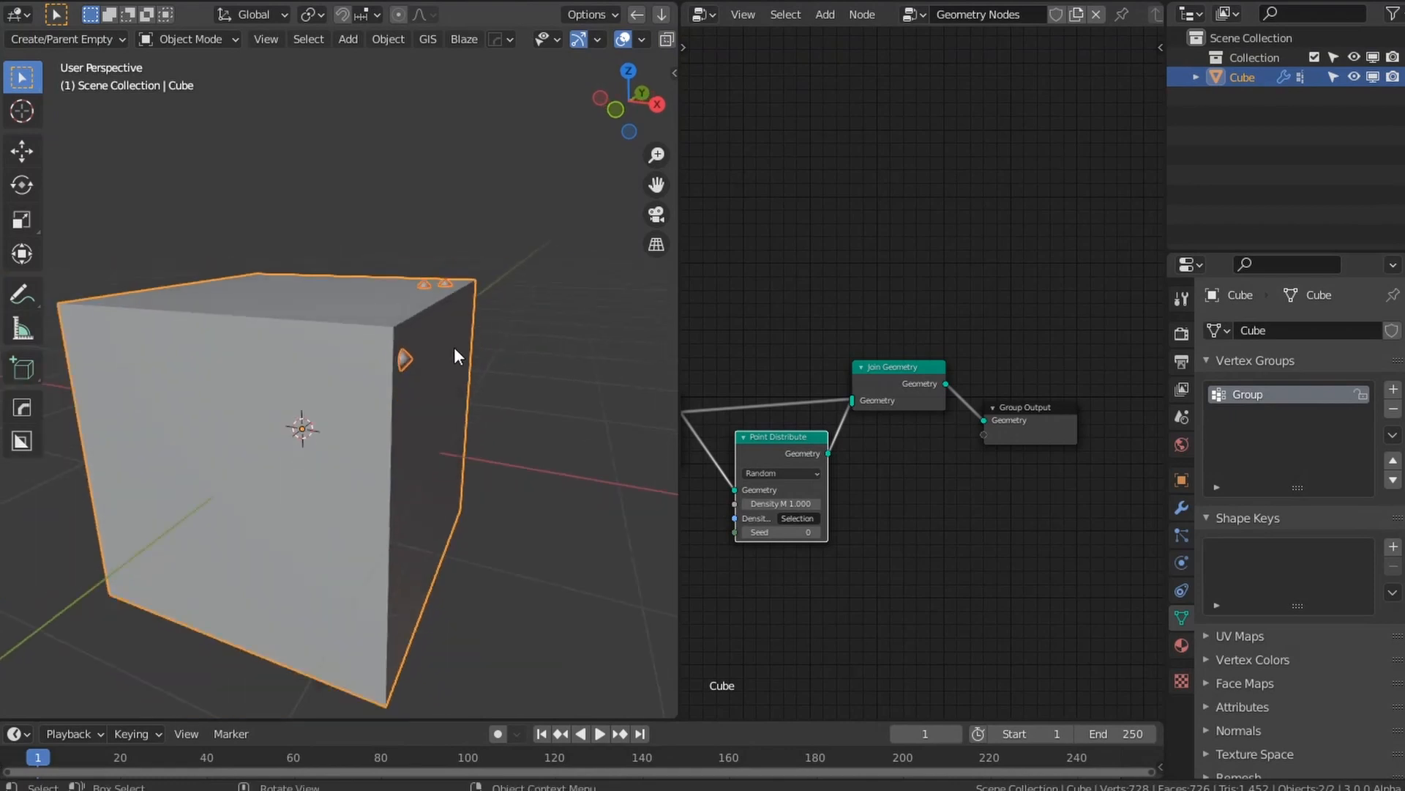
Step: Set the Point Distribute node to Poisson Disk with a density of 10.200, and show the cube's material colors again
left_click(782, 473)
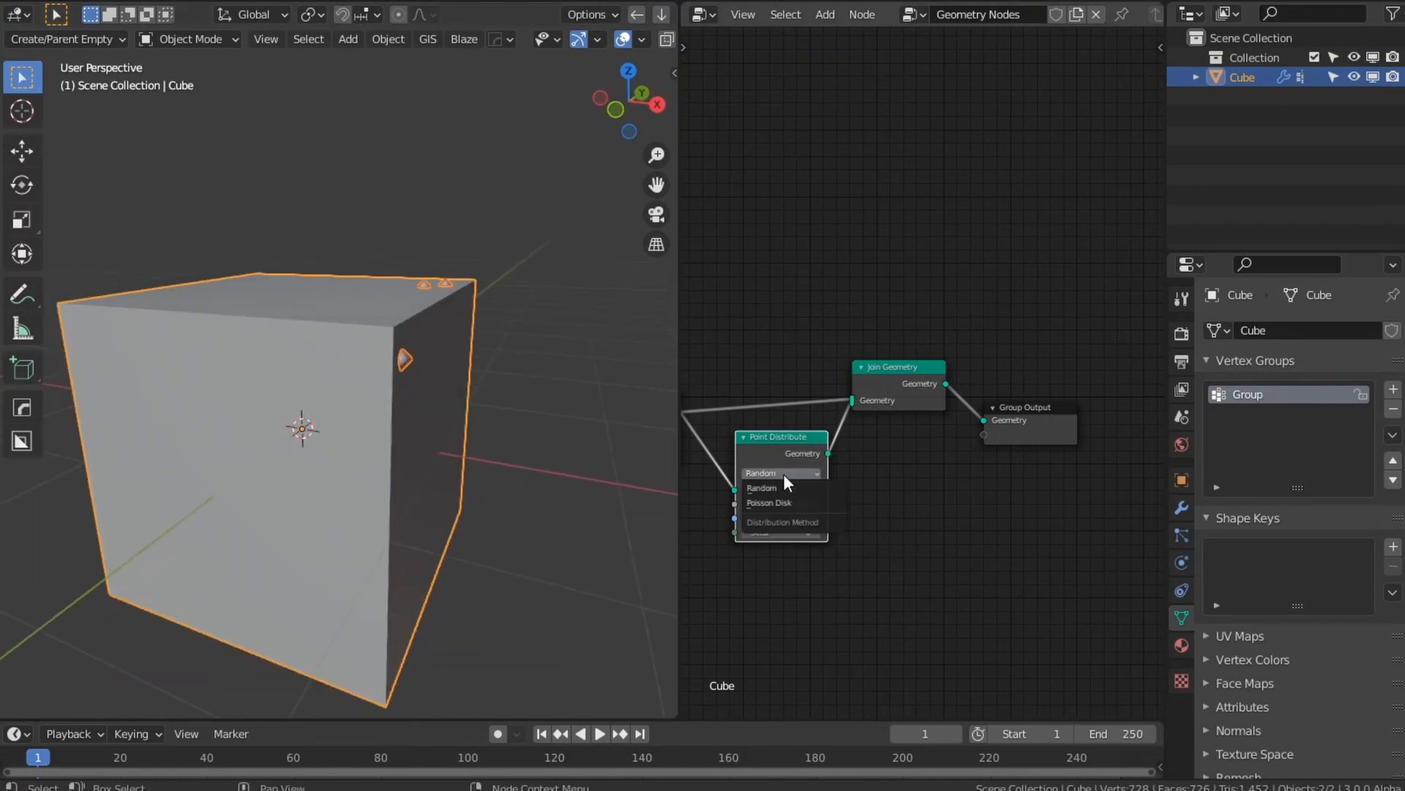
left_click(781, 499)
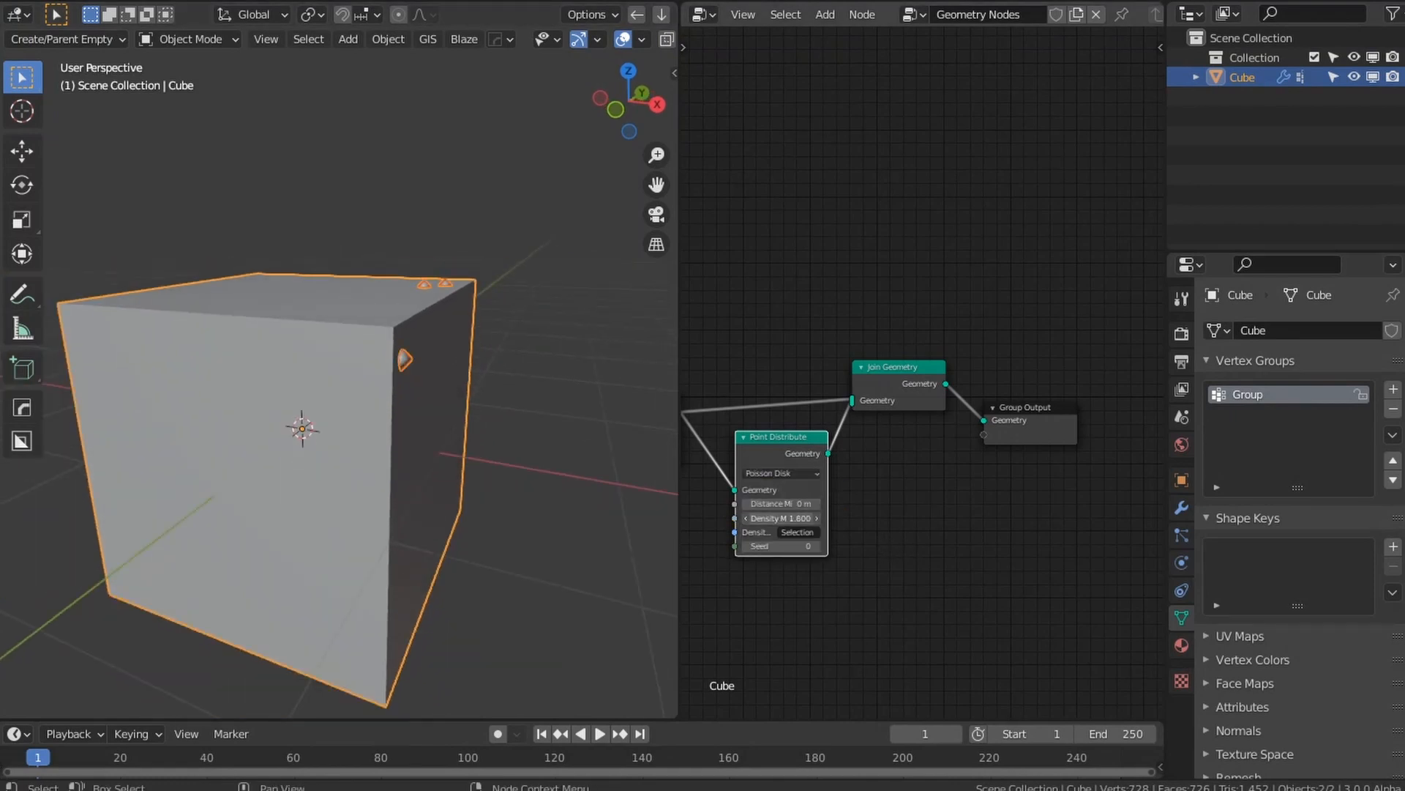
key("z")
left_click(617, 419)
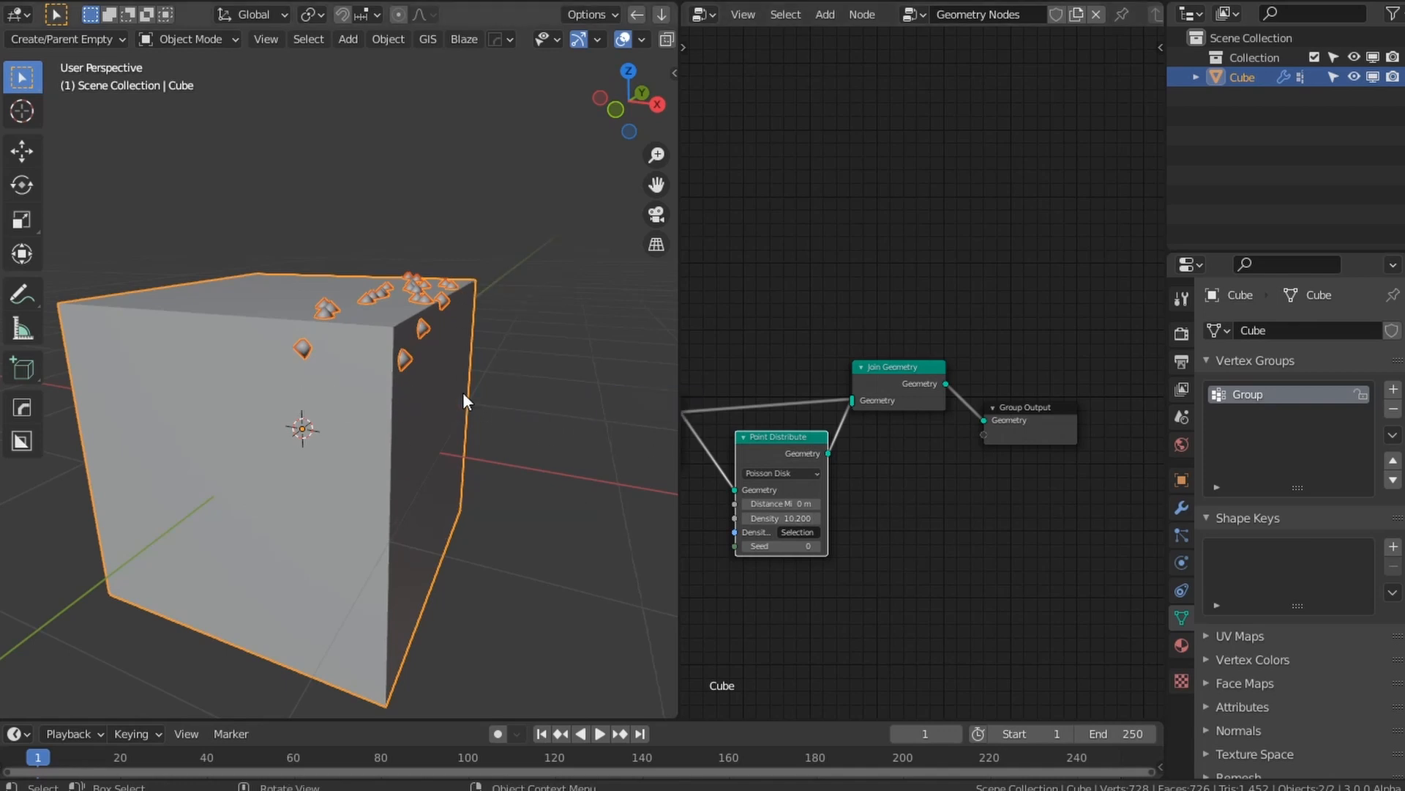
middle_click_drag(534, 304, 511, 369)
left_click(442, 518)
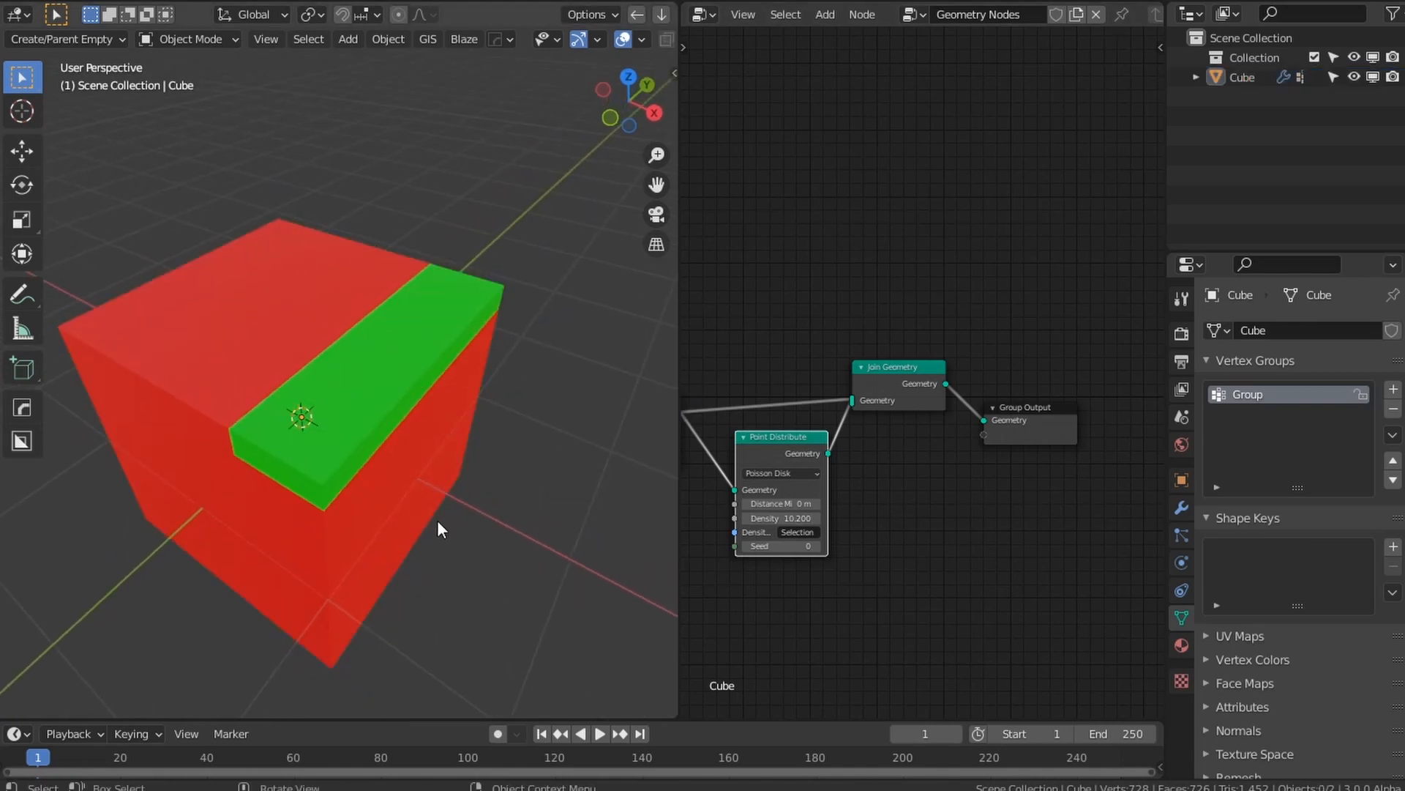
middle_click_drag(437, 520, 513, 437)
scroll(514, 436, "down", 1)
middle_click_drag(724, 490, 757, 489)
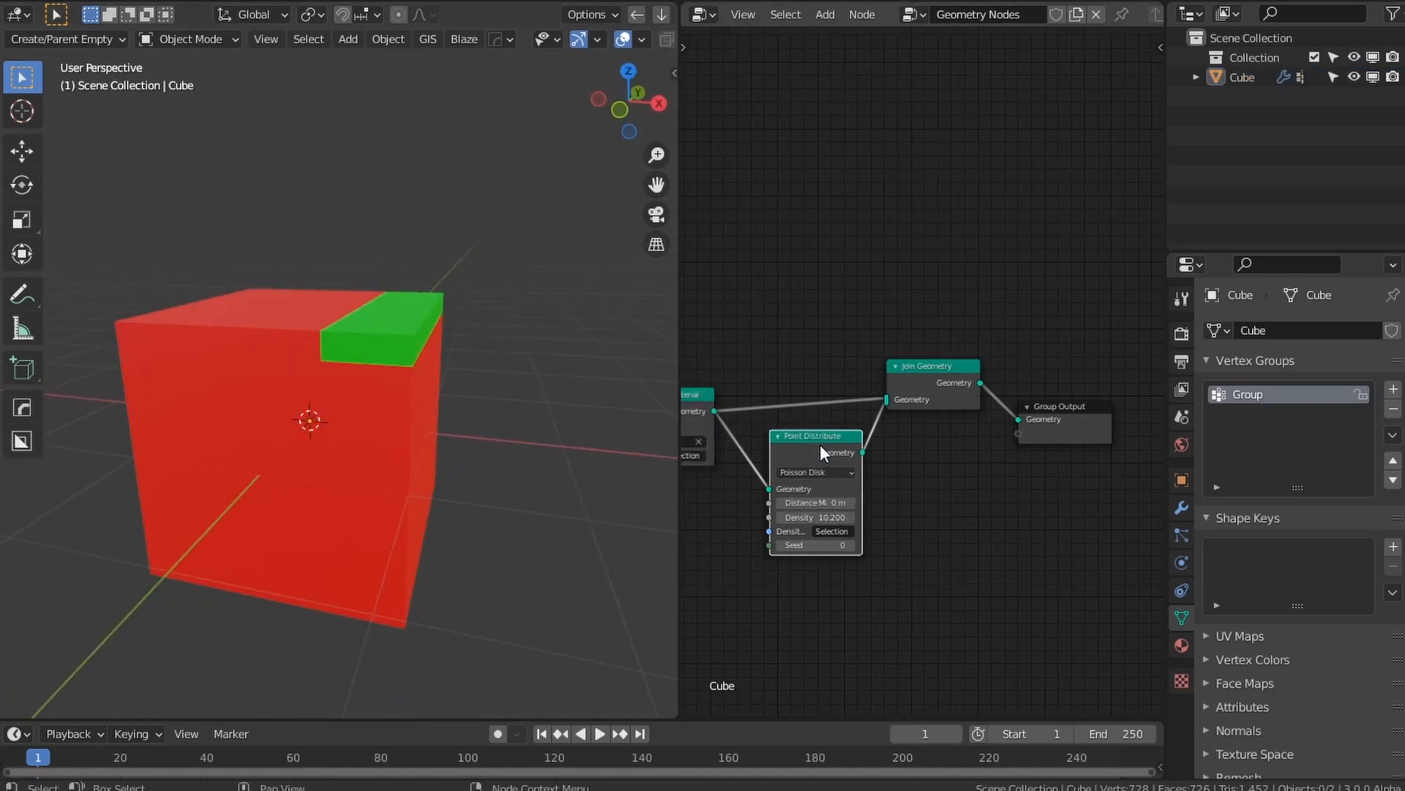
key("shift+a")
mouse_move(820, 454)
left_click(991, 477)
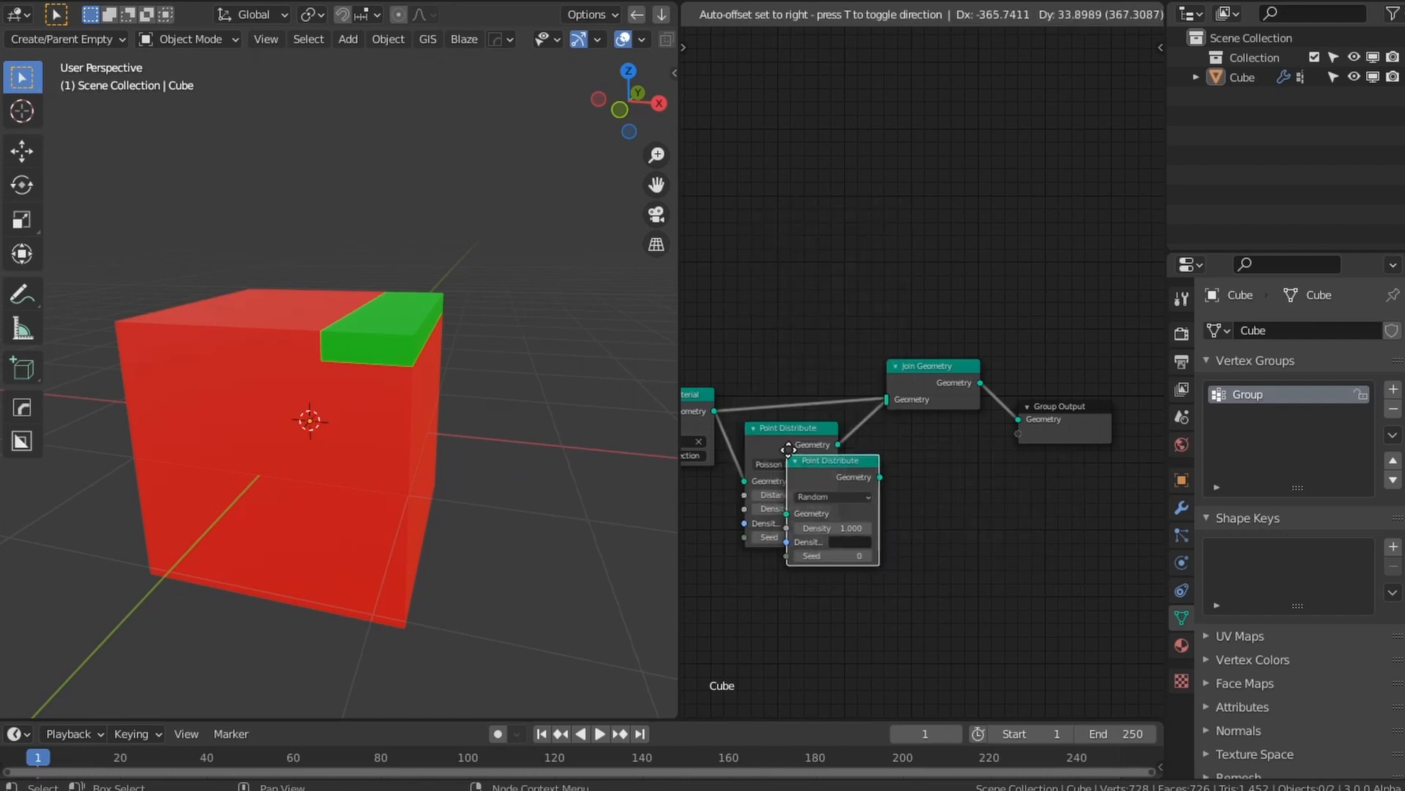
left_click(829, 407)
middle_click_drag(847, 585, 928, 525)
key("ctrl+z")
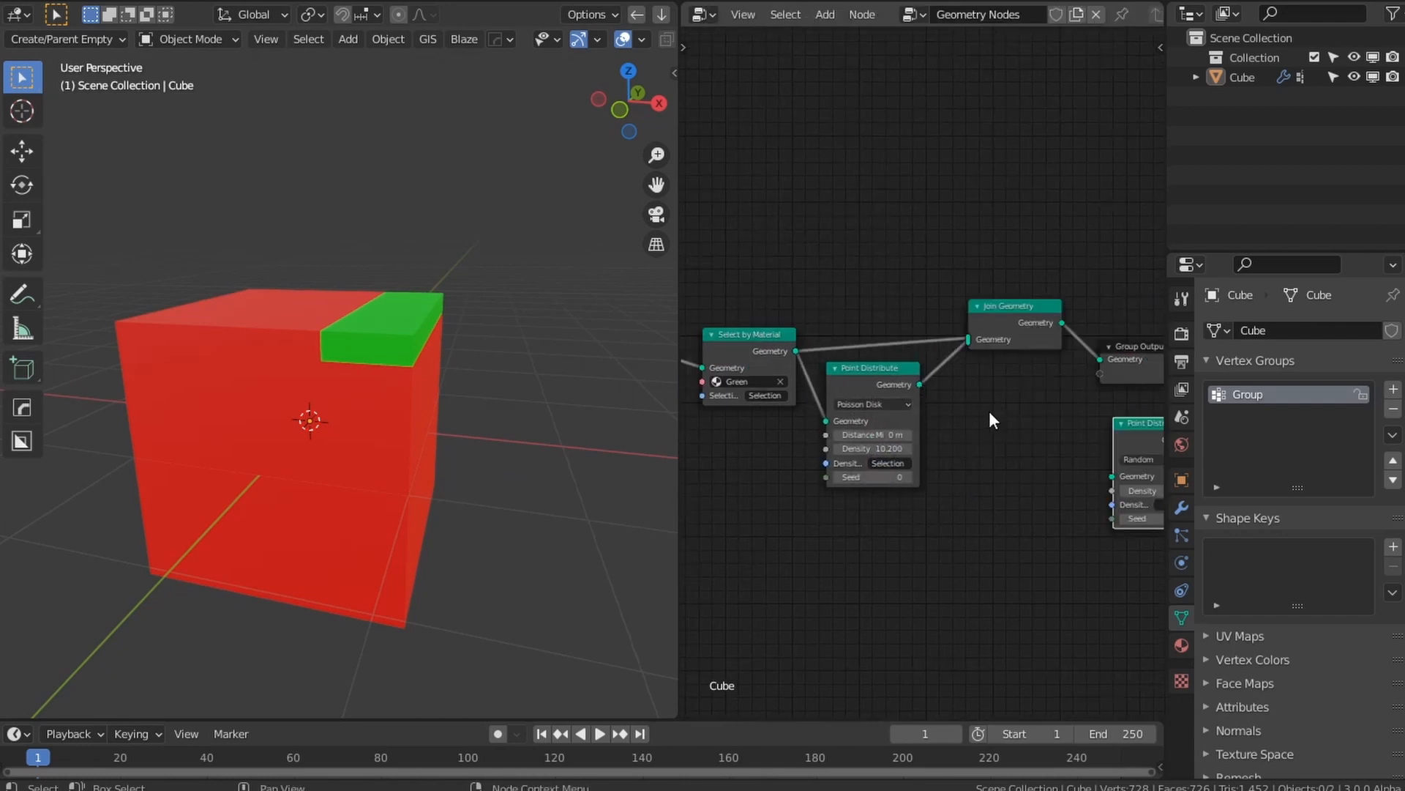
key("x")
Step: Insert a Point Instance node between Point Distribute and Join Geometry
key("shift+a")
mouse_move(1061, 427)
left_click(1187, 470)
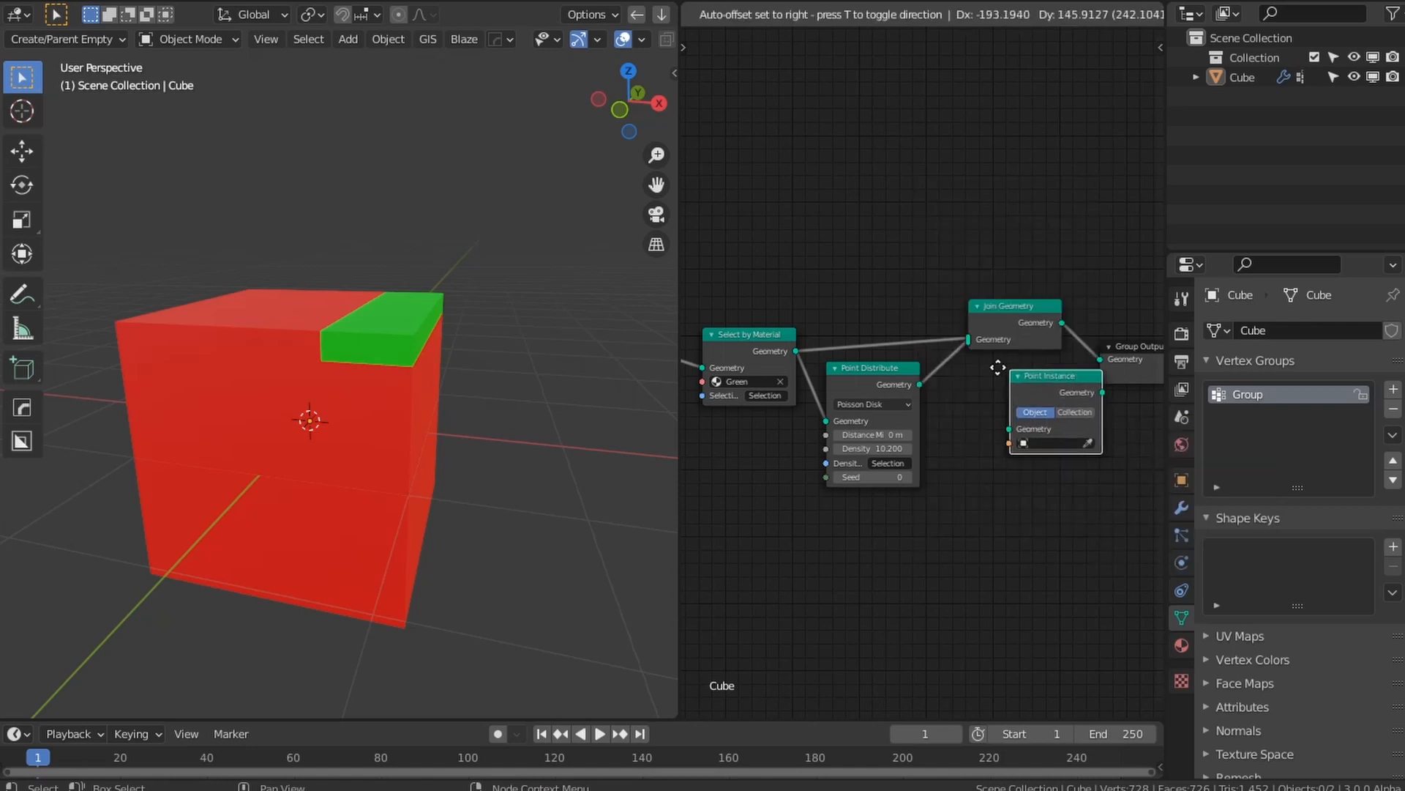
left_click(961, 373)
Step: Add a mesh cylinder to the scene and move it below the cube
key("shift+a")
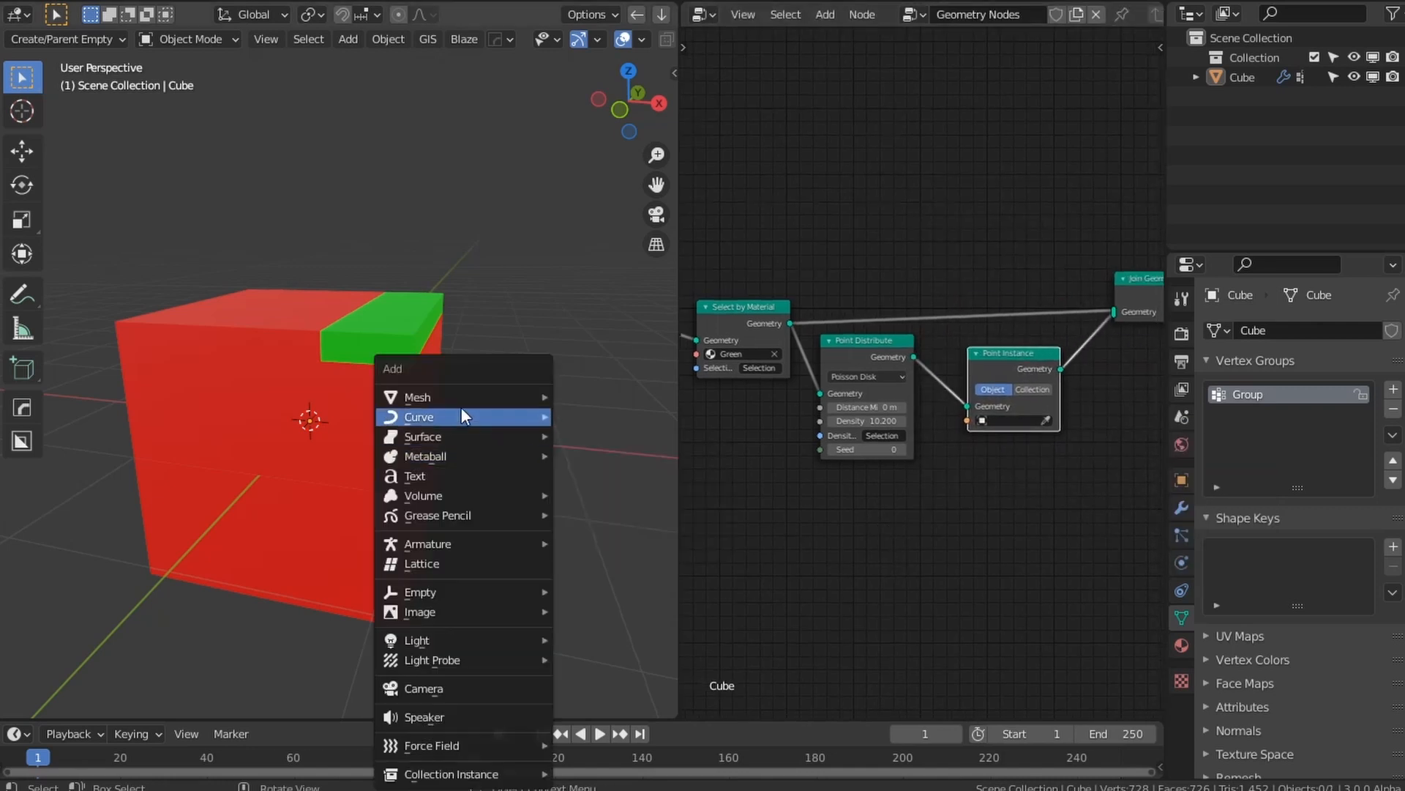
mouse_move(450, 398)
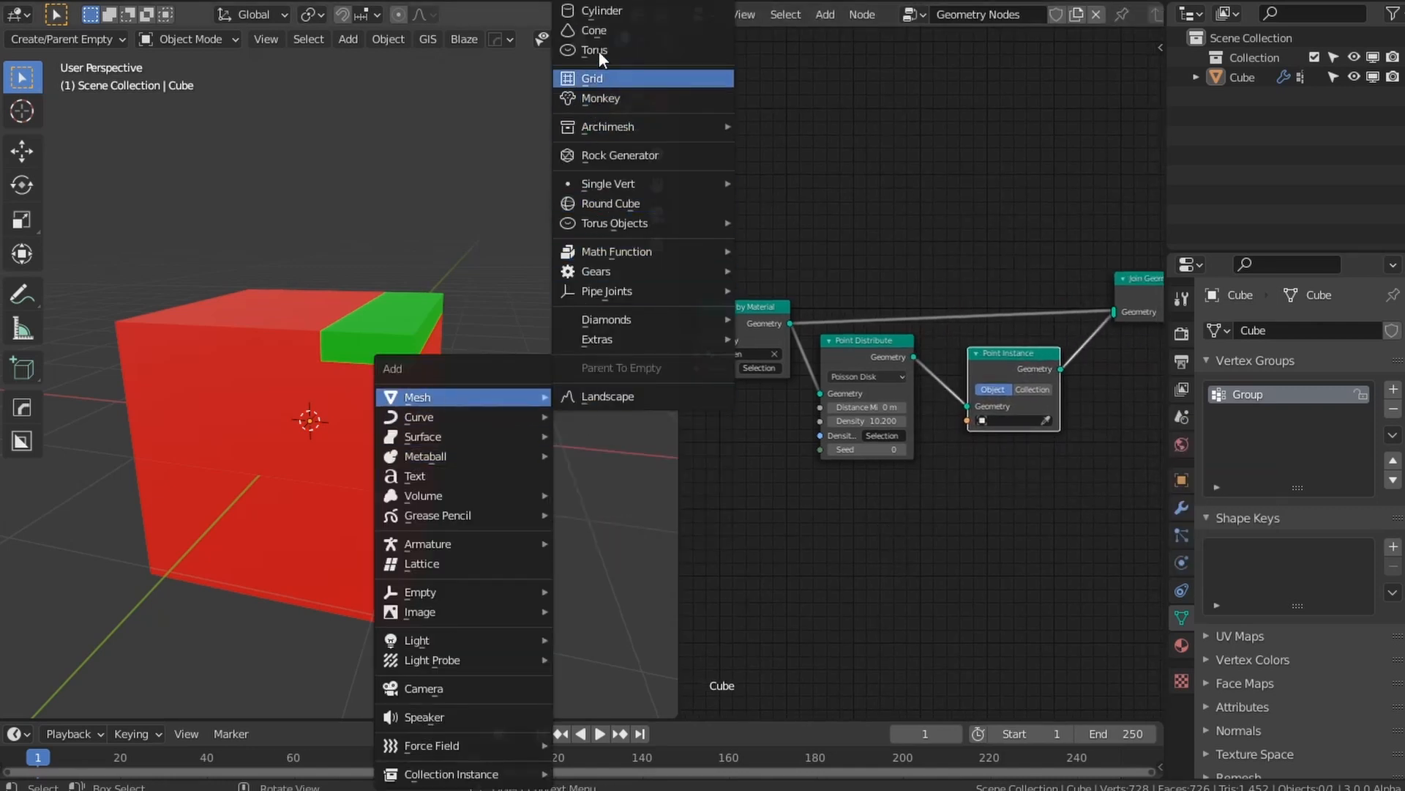
left_click(590, 10)
key("g")
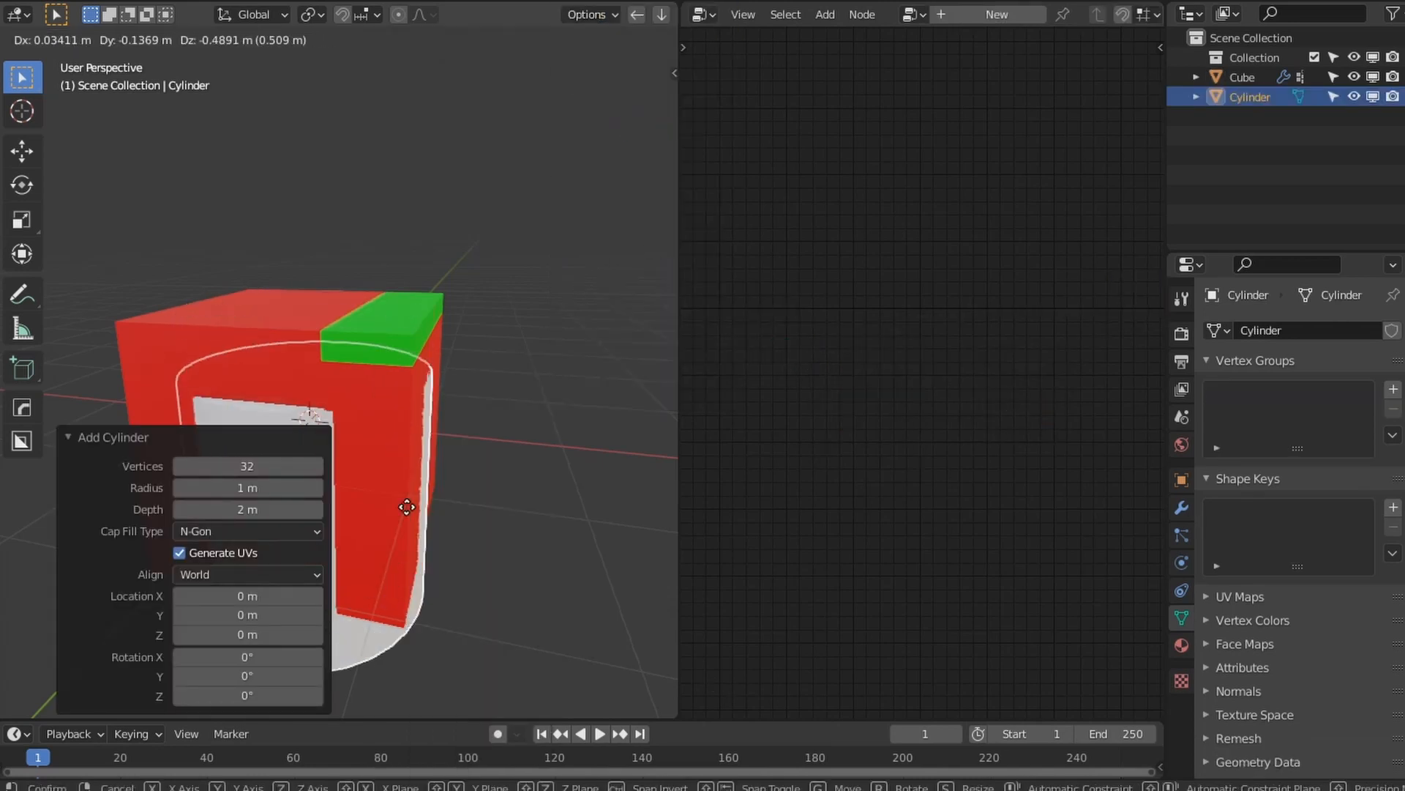
left_click(440, 688)
Step: Reselect the cube and set the cylinder as the Point Instance node's object
left_click(365, 485)
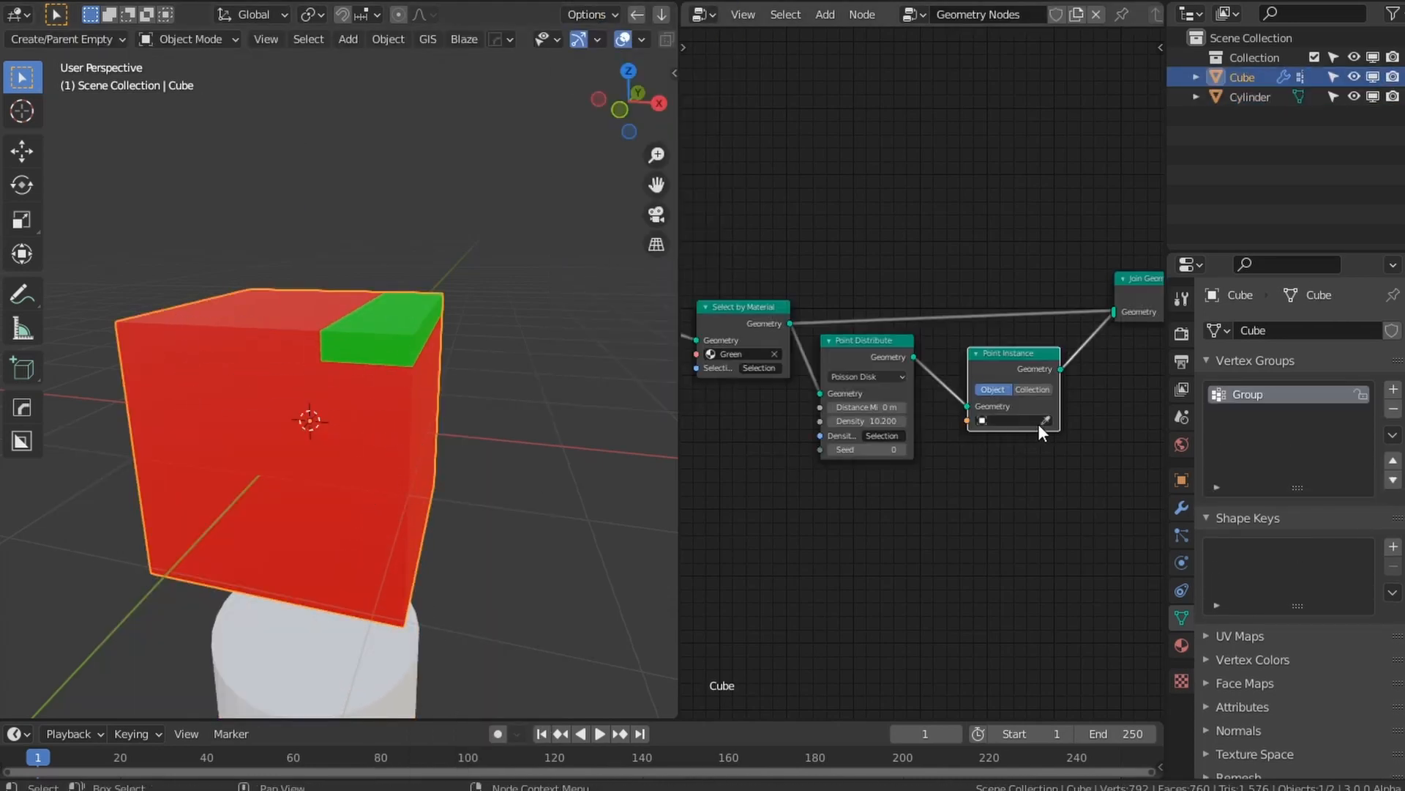
left_click(393, 652)
left_click(396, 496)
left_click(1047, 421)
left_click(392, 662)
scroll(951, 489, "up", 3)
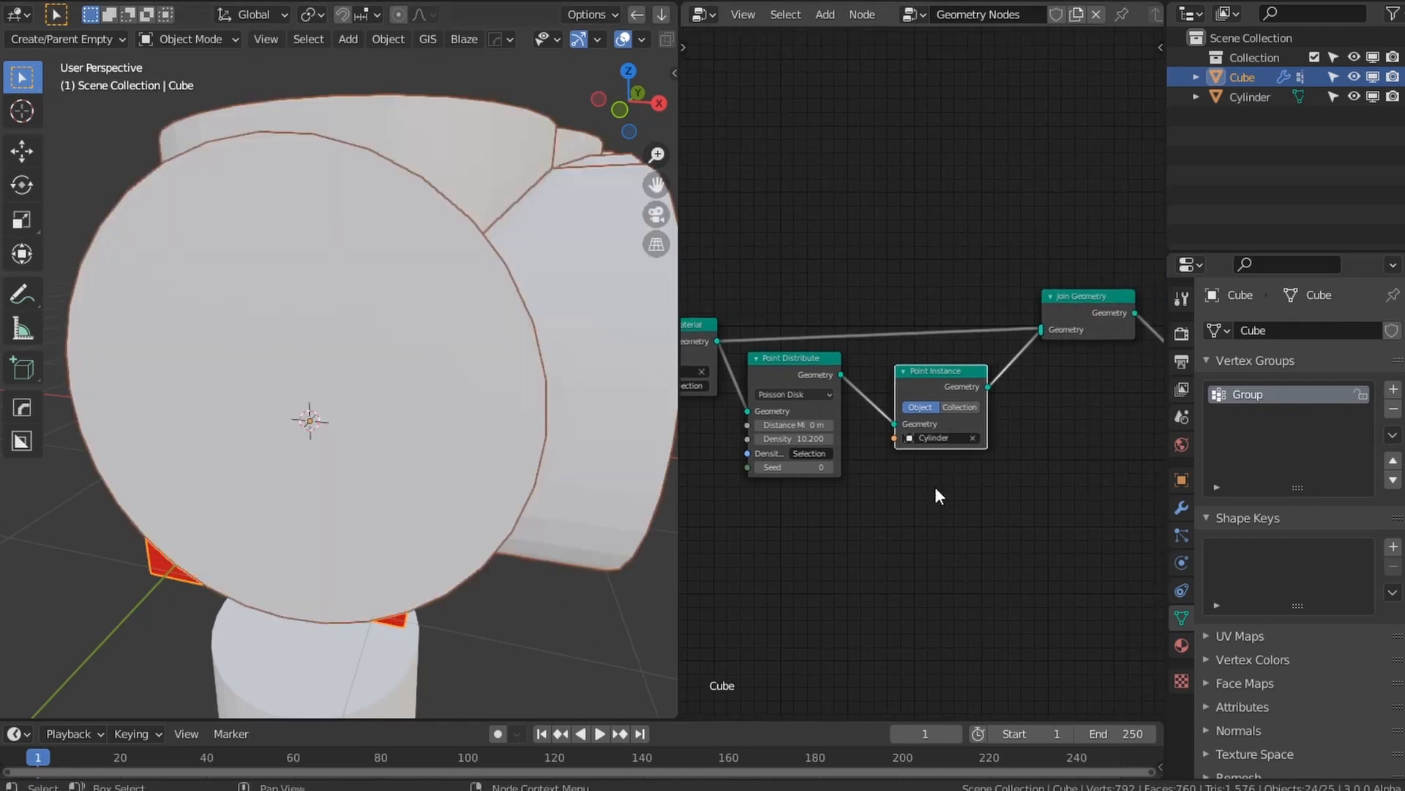
Step: Insert a Point Scale node between Point Distribute and Point Instance, with its vector factor set to -0.040 on X, Y and Z
key("shift+a")
mouse_move(935, 491)
mouse_move(882, 530)
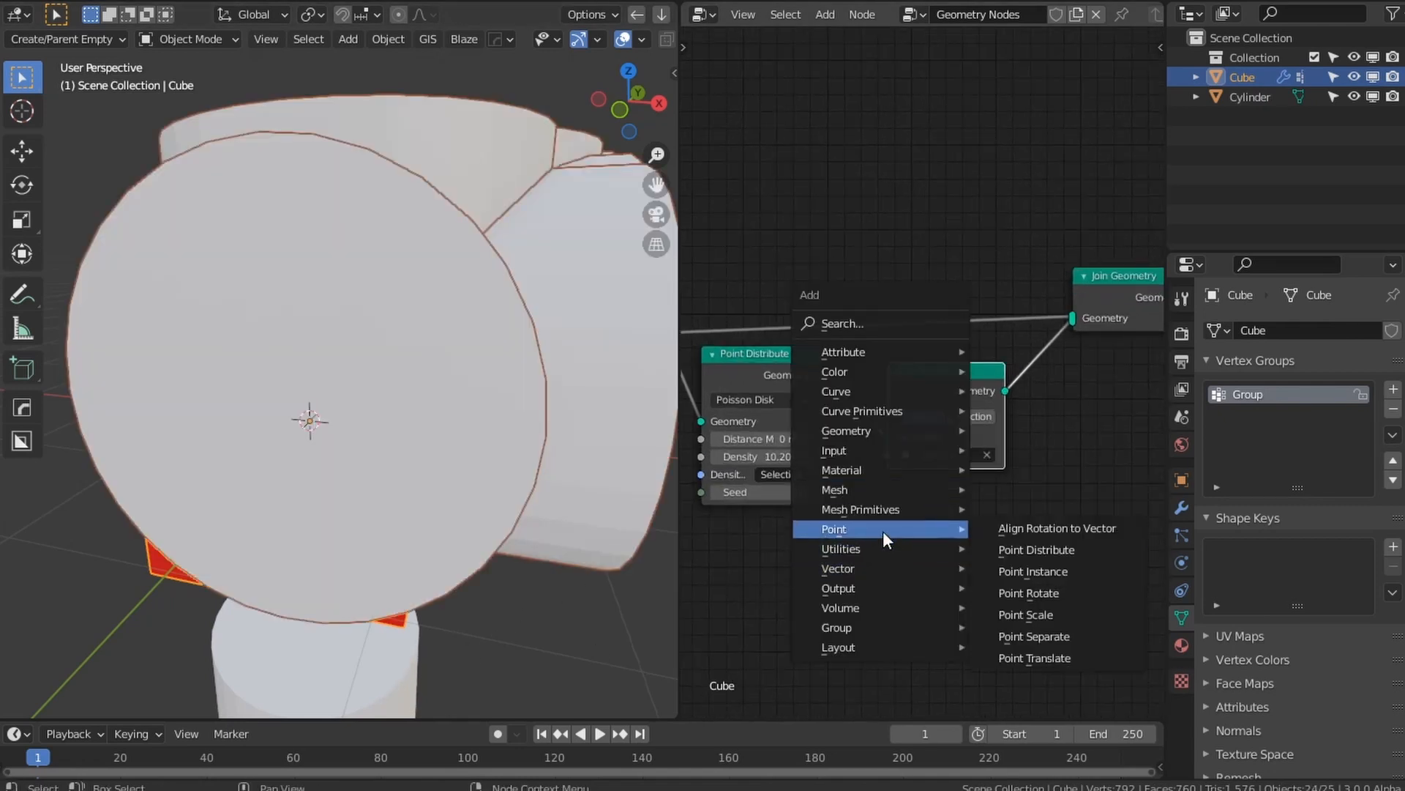
left_click(1067, 616)
left_click(803, 375)
left_click_drag(960, 485, 885, 518)
middle_click_drag(588, 467, 673, 425)
middle_click_drag(780, 535, 946, 559)
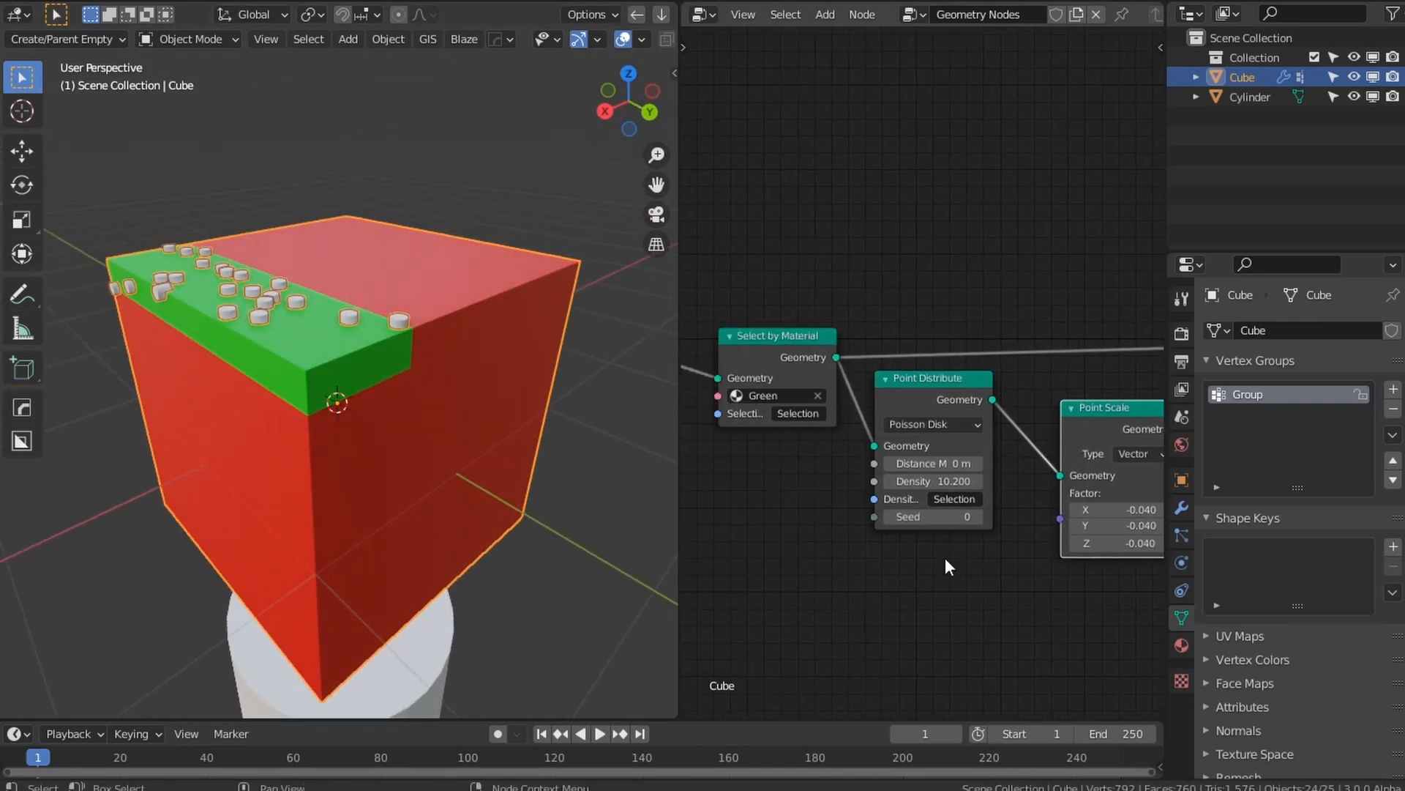
mouse_move(766, 332)
left_mouse_down()
mouse_move(730, 298)
mouse_move(729, 235)
mouse_move(761, 280)
mouse_move(765, 333)
left_mouse_up()
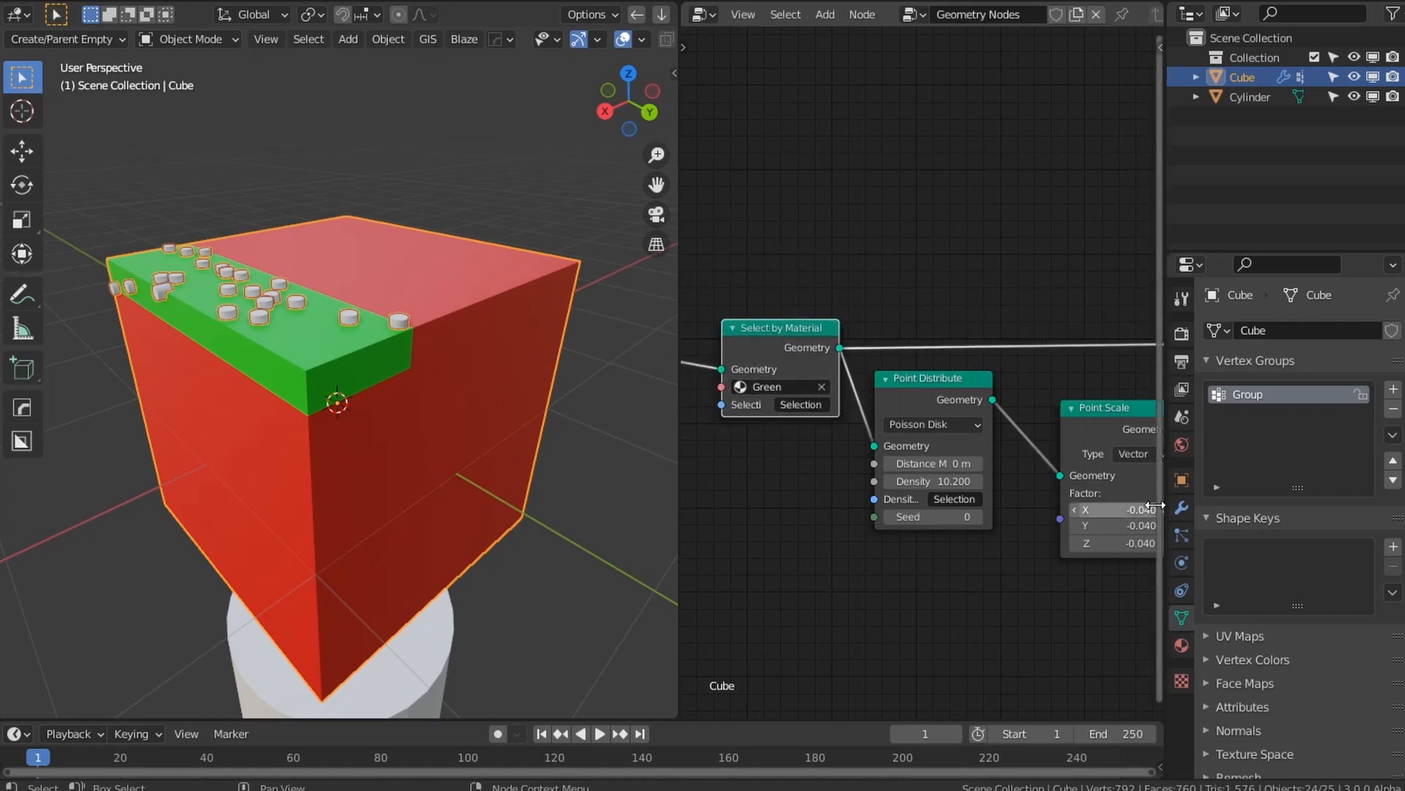
Step: Select the faces in the cube's vertex group in Edit Mode and remove them from the group
key("Tab")
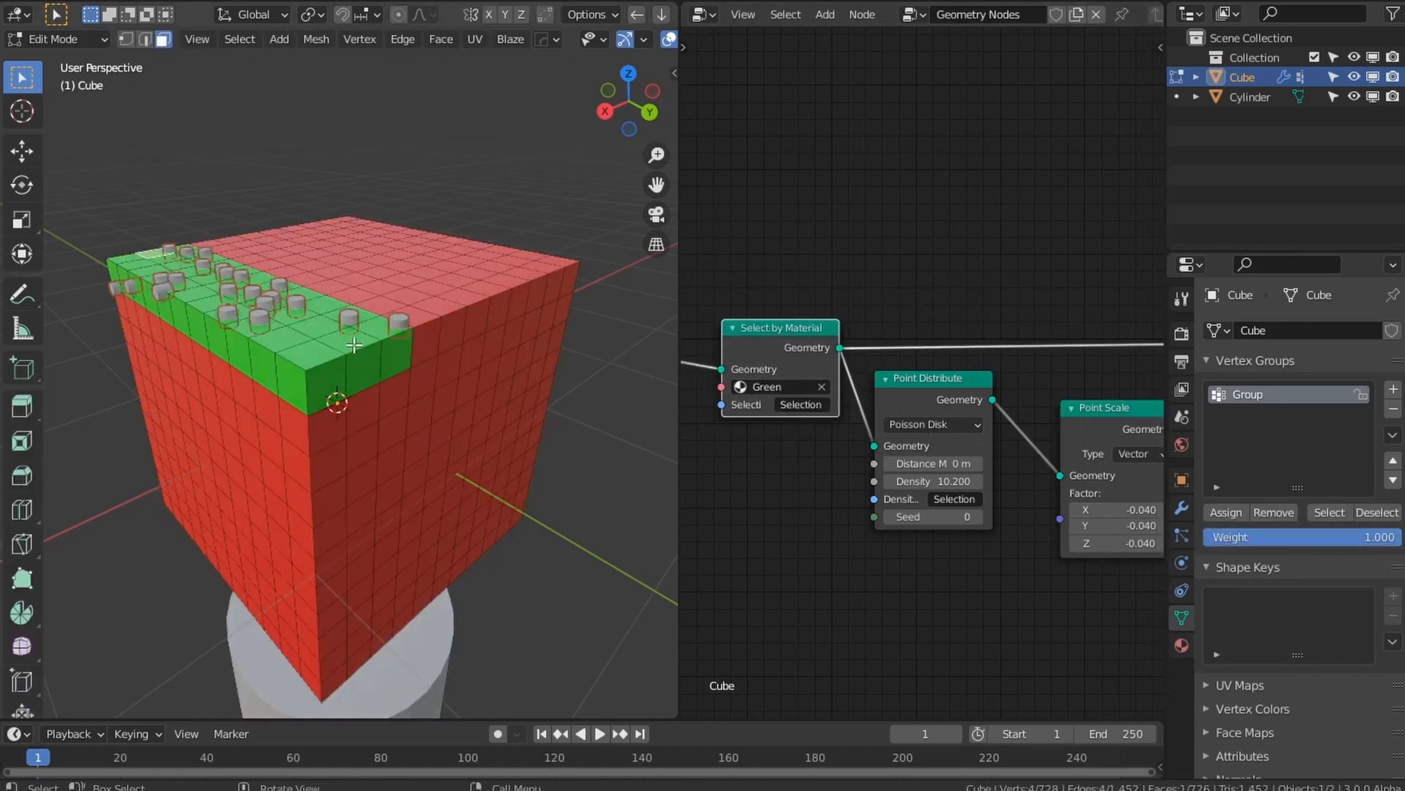
left_click(1338, 508)
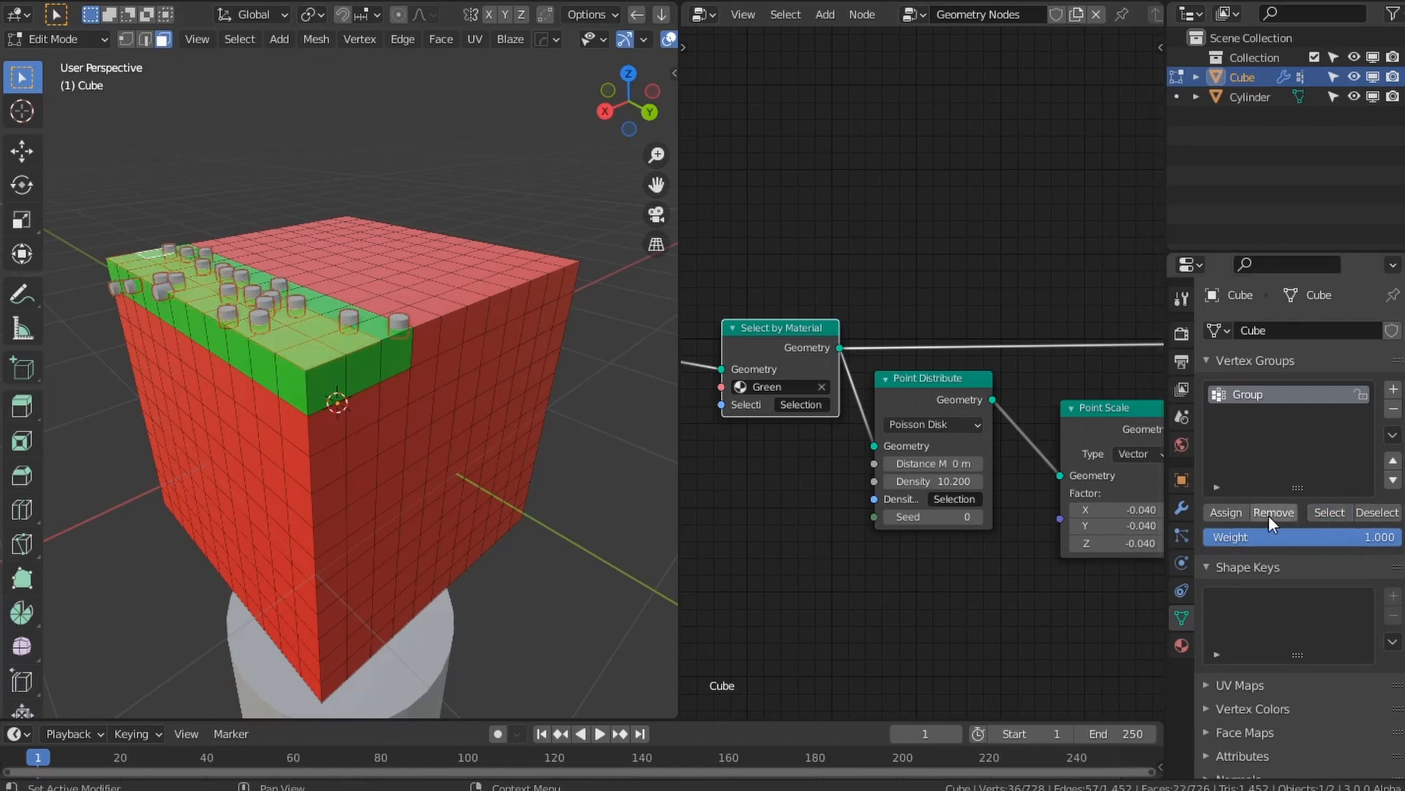
left_click(1268, 516)
Step: Assign a three-face-wide strip across the middle of the cube's top to the vertex group, and return to Object Mode
middle_click_drag(497, 382, 346, 270)
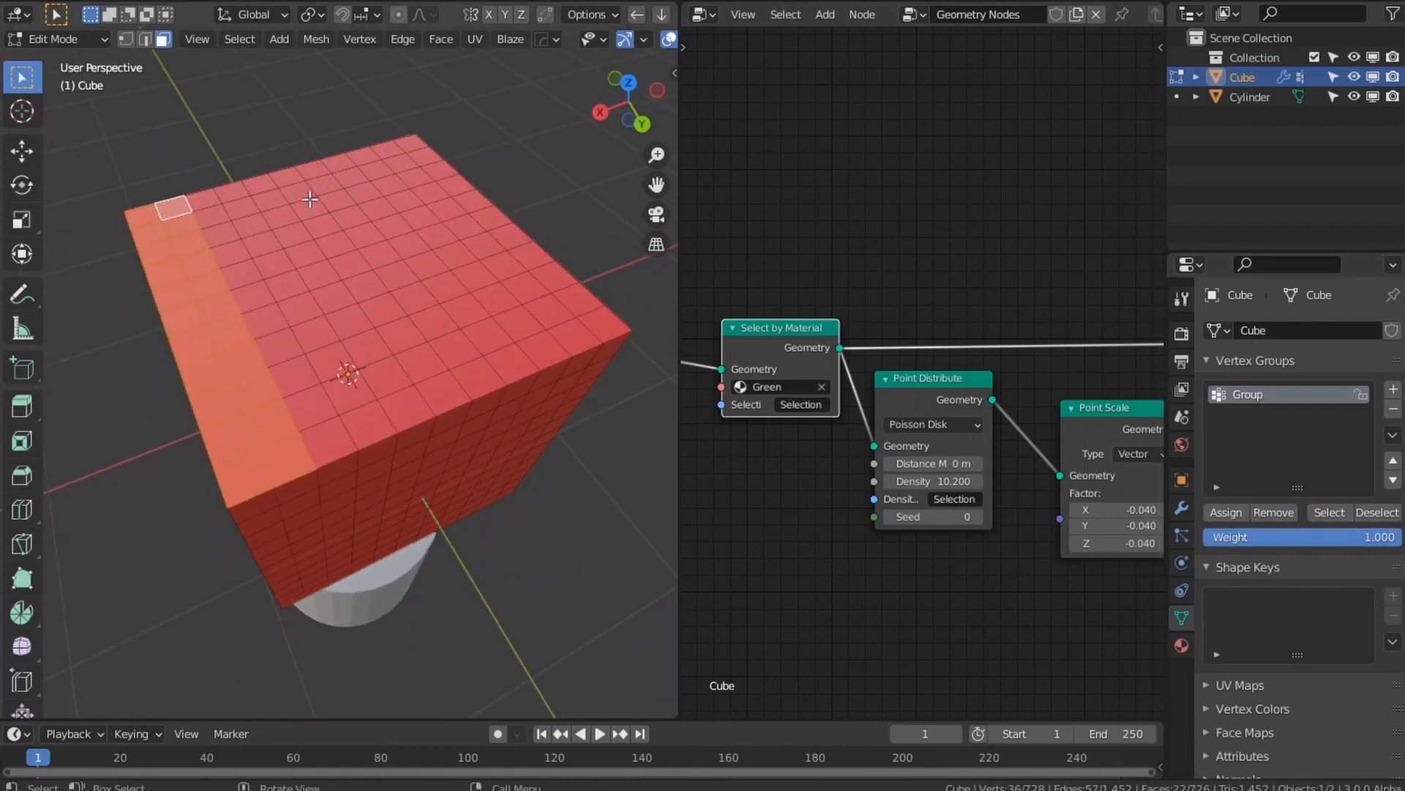
left_click(262, 183)
left_click(476, 377, "ctrl+shift")
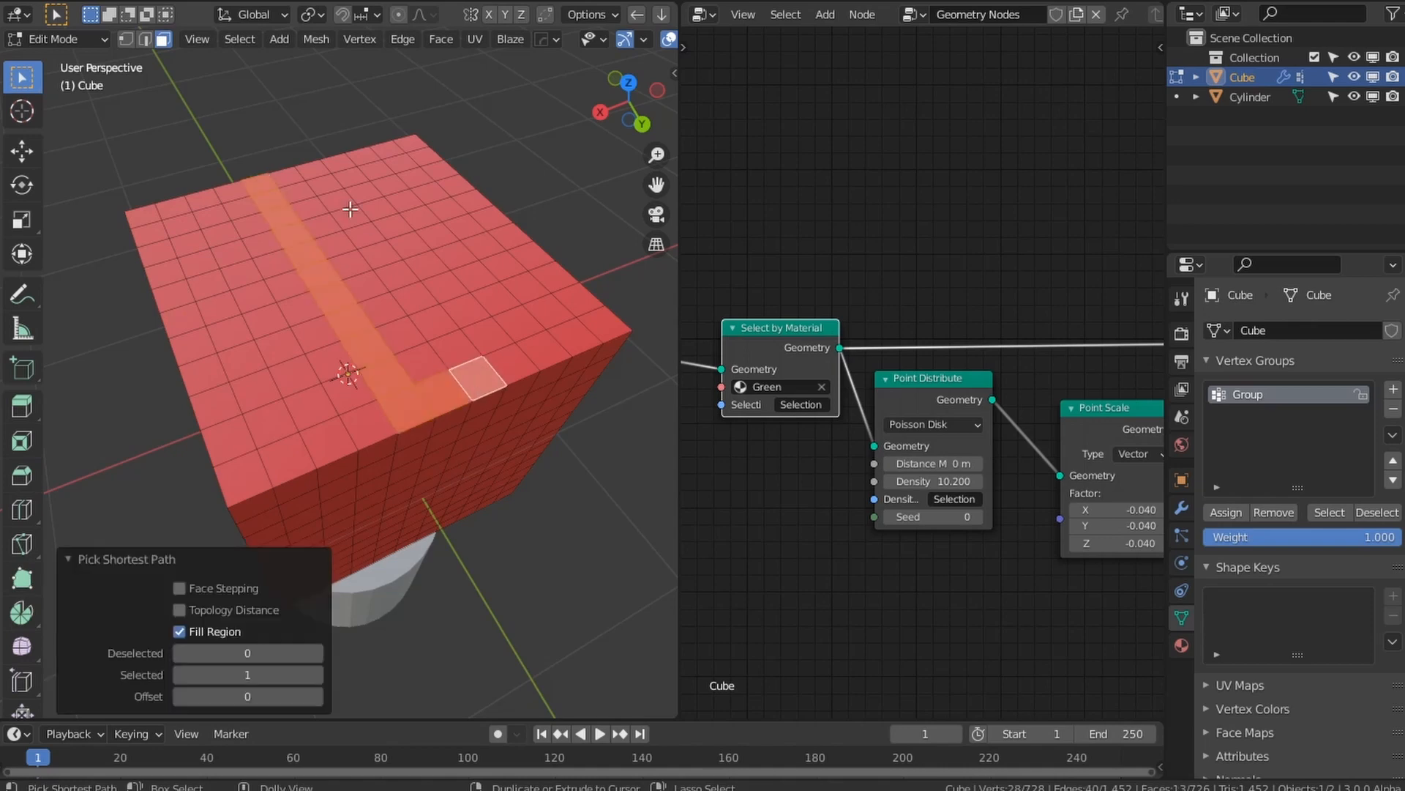
left_click(316, 169, "ctrl+shift")
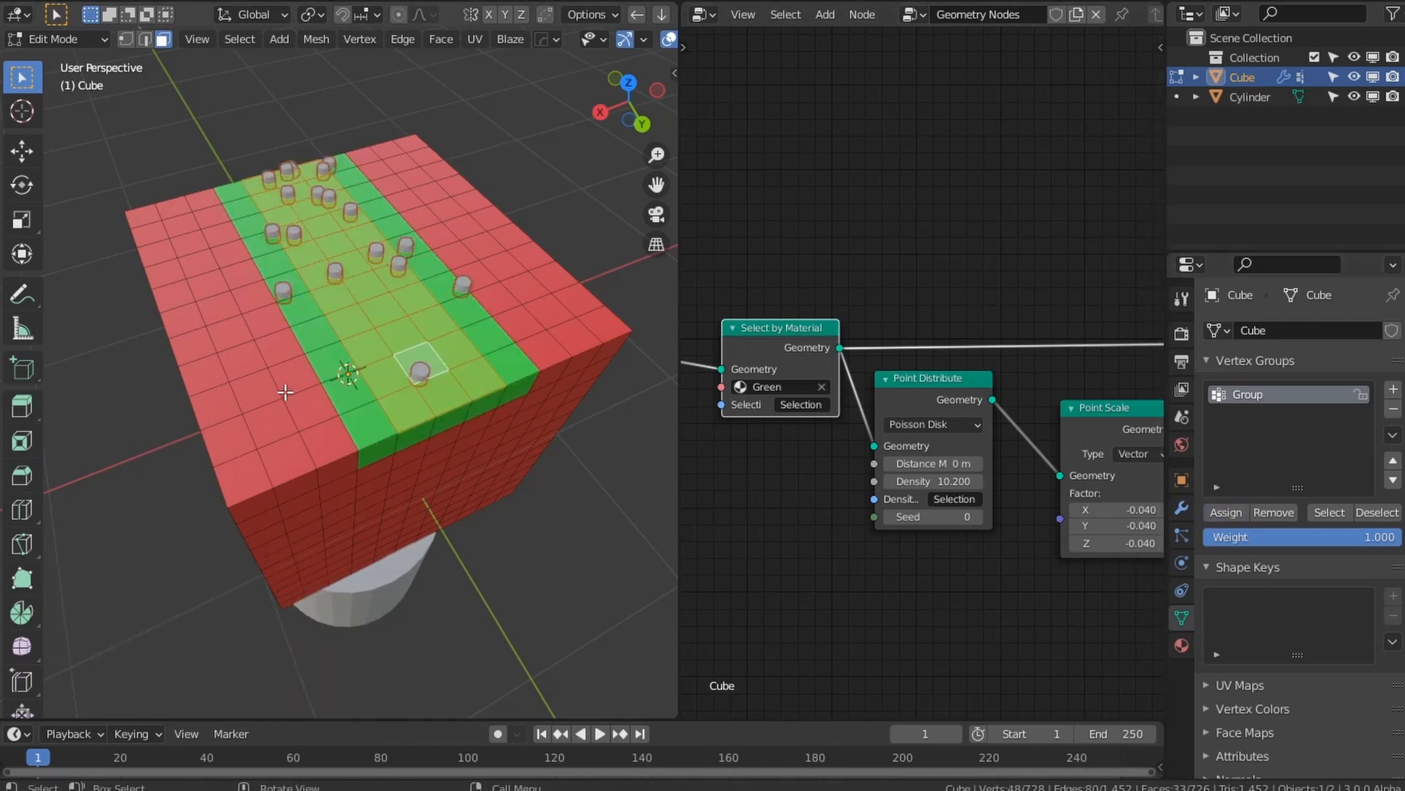
key("Tab")
middle_click_drag(219, 439, 415, 408)
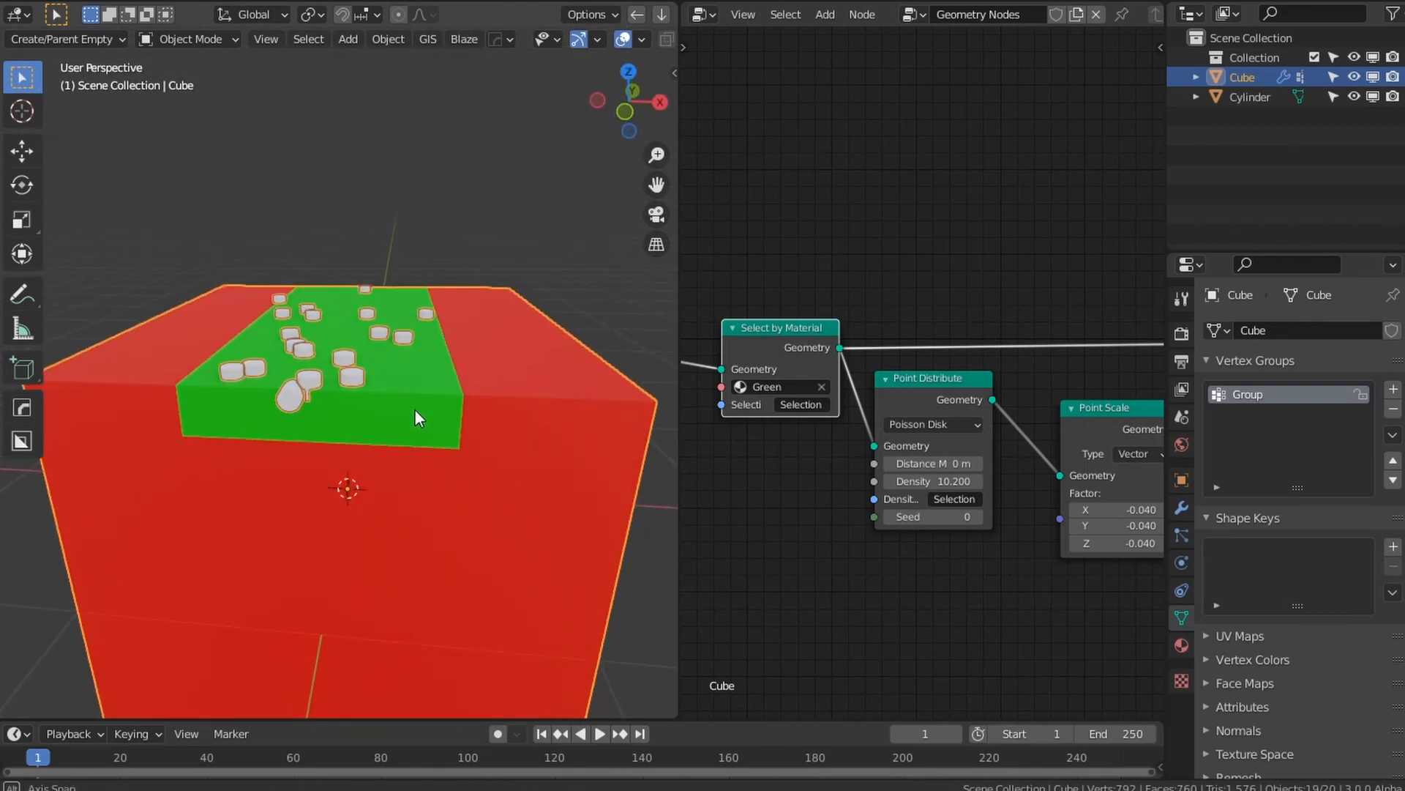
scroll(416, 406, "up", 4)
scroll(416, 405, "down", 5)
scroll(931, 511, "down", 7)
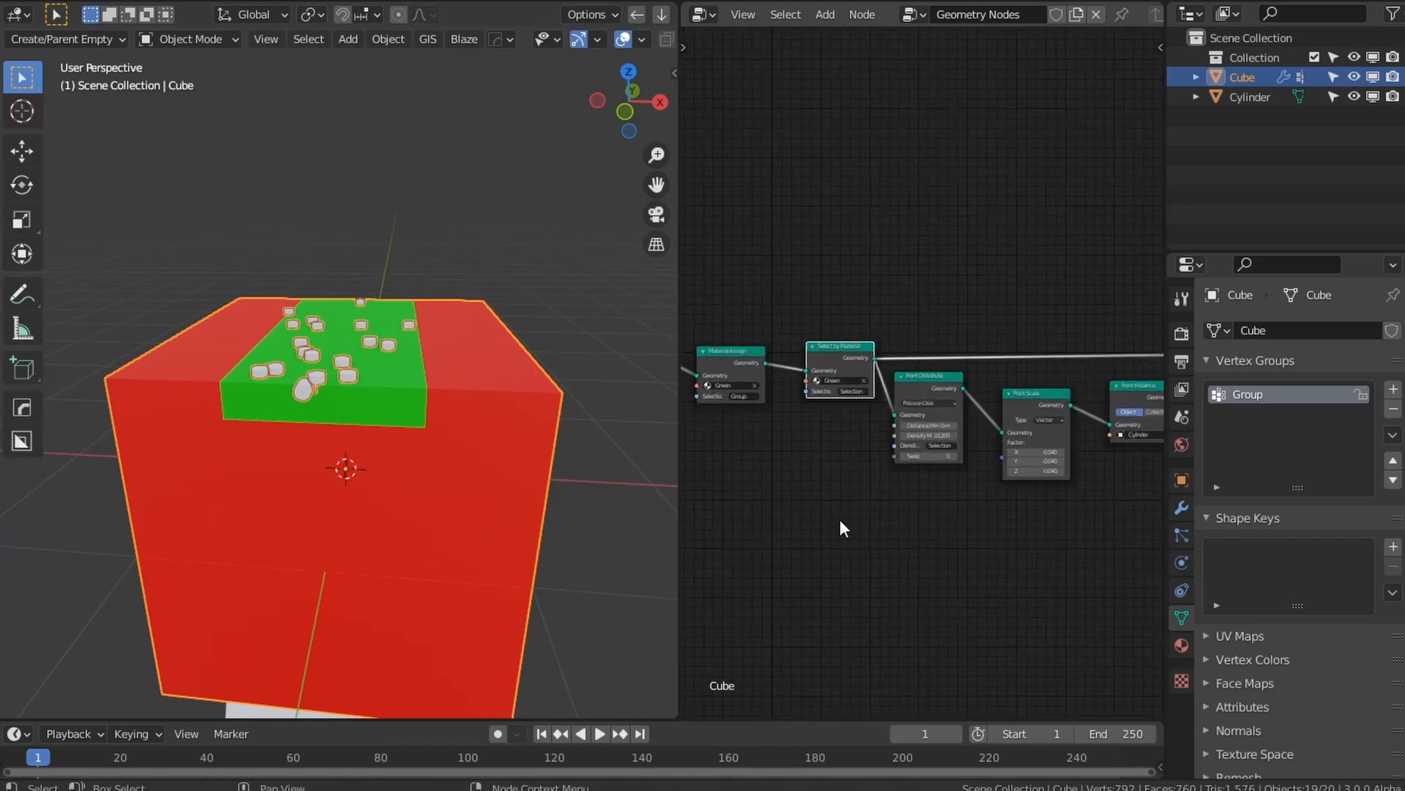
Step: Switch the Select by Material node to the Red material and view the instances on the cube
scroll(840, 518, "up", 5)
left_click(811, 386)
left_click(814, 437)
middle_click_drag(642, 528, 860, 366)
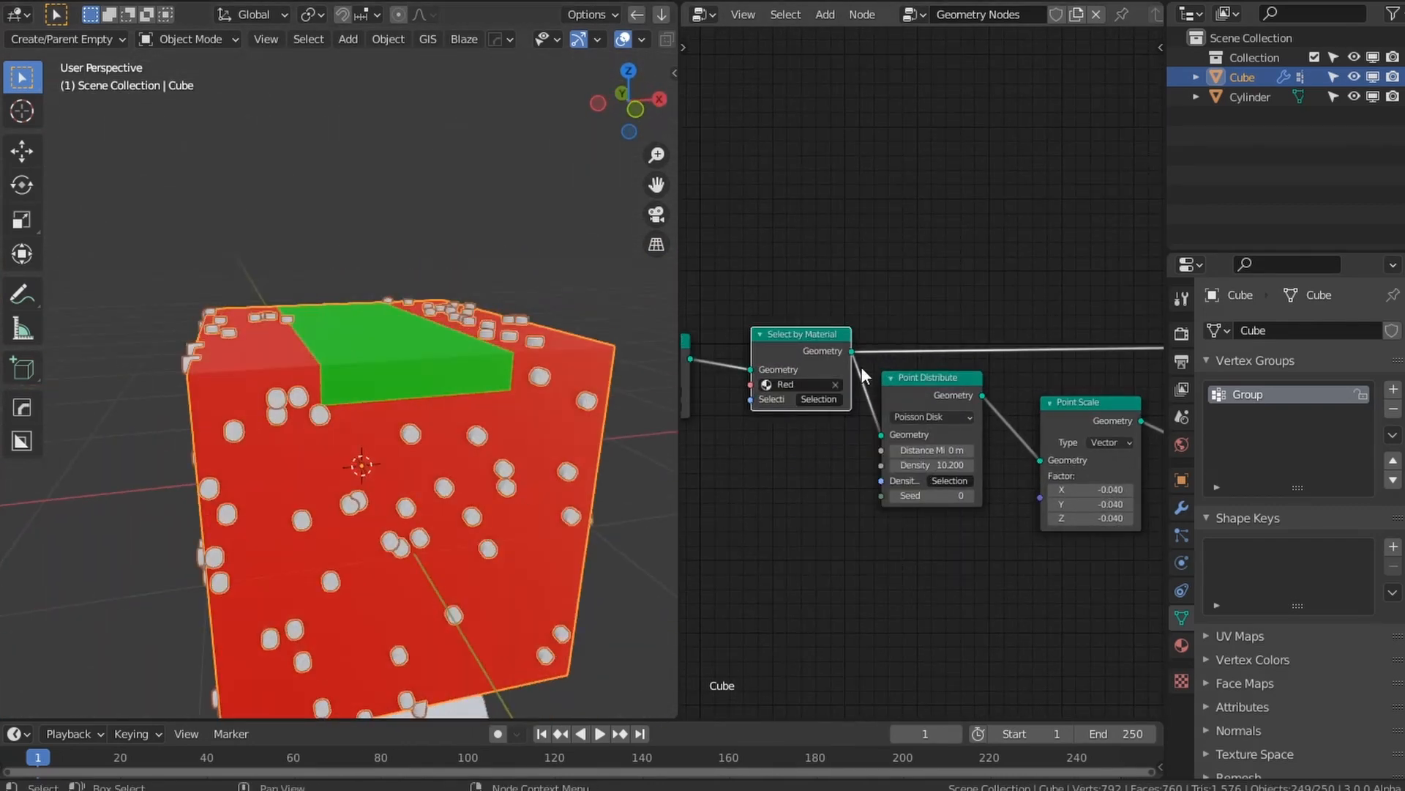
Step: Set the Select by Material node back to the Green material and view the cube with its instances
left_click(798, 384)
left_click(805, 404)
middle_click_drag(423, 470, 359, 468)
scroll(417, 441, "down", 6)
scroll(375, 414, "up", 5)
left_click(792, 383)
left_click(789, 423)
middle_click_drag(527, 556, 483, 505)
scroll(908, 431, "down", 3)
scroll(907, 430, "down", 1)
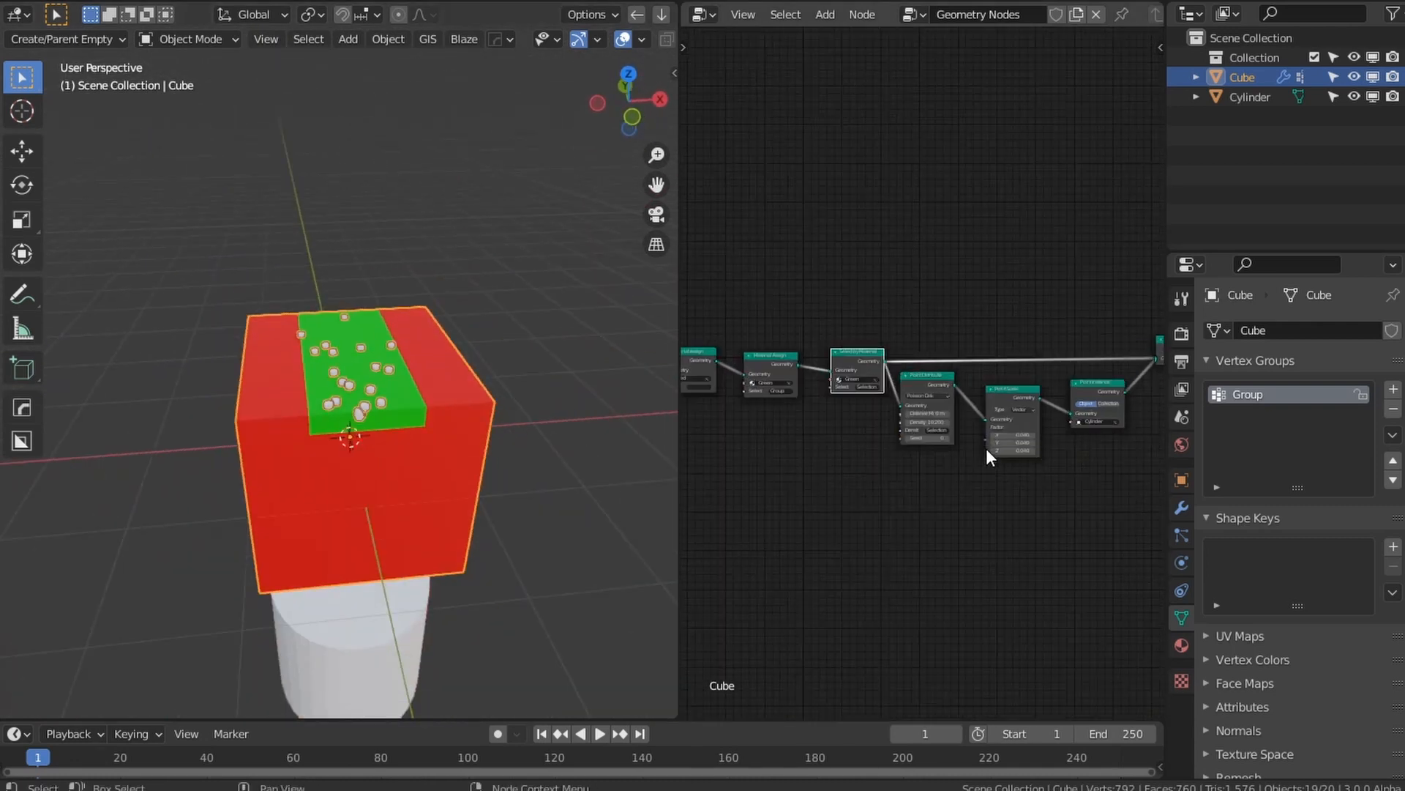
key("shift+a")
mouse_move(682, 375)
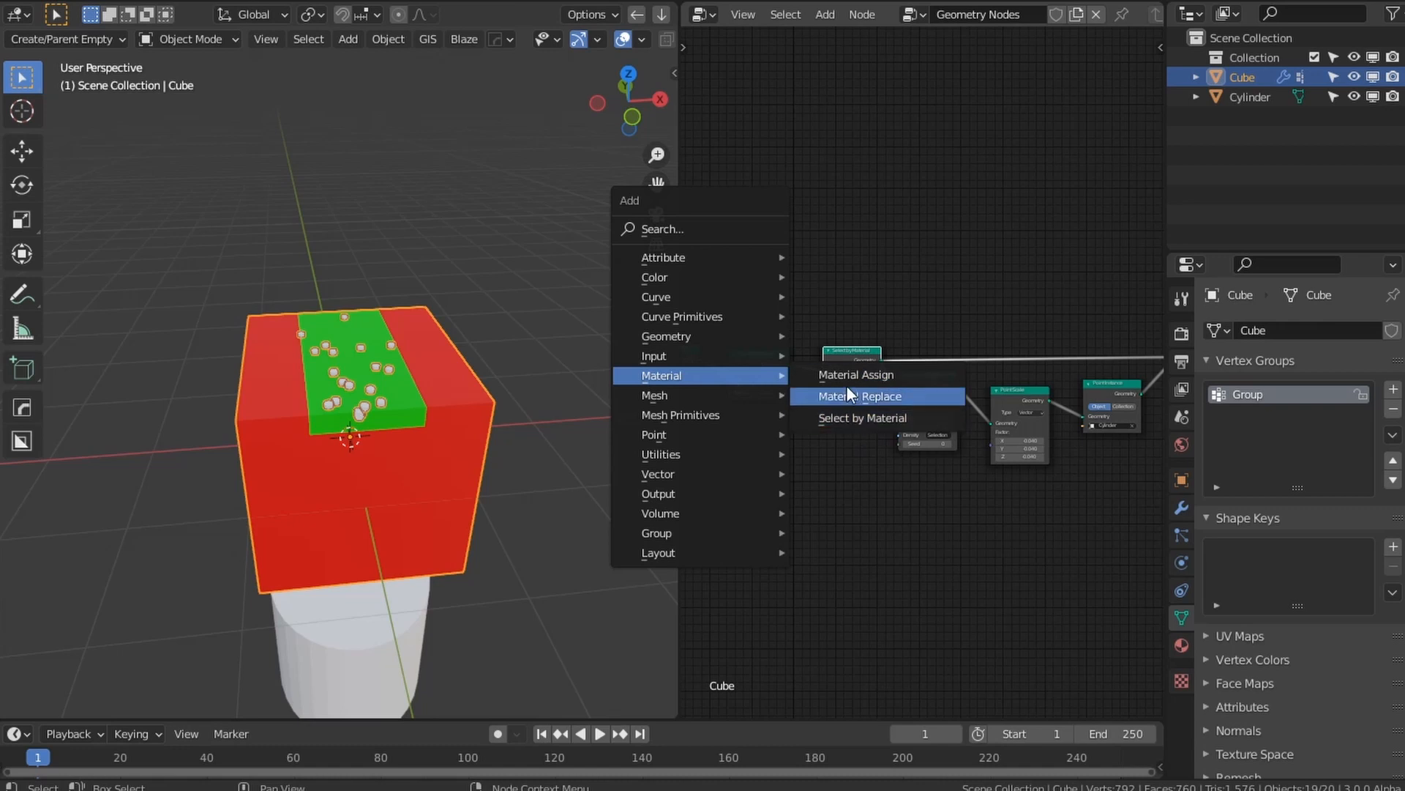
scroll(816, 527, "up", 2)
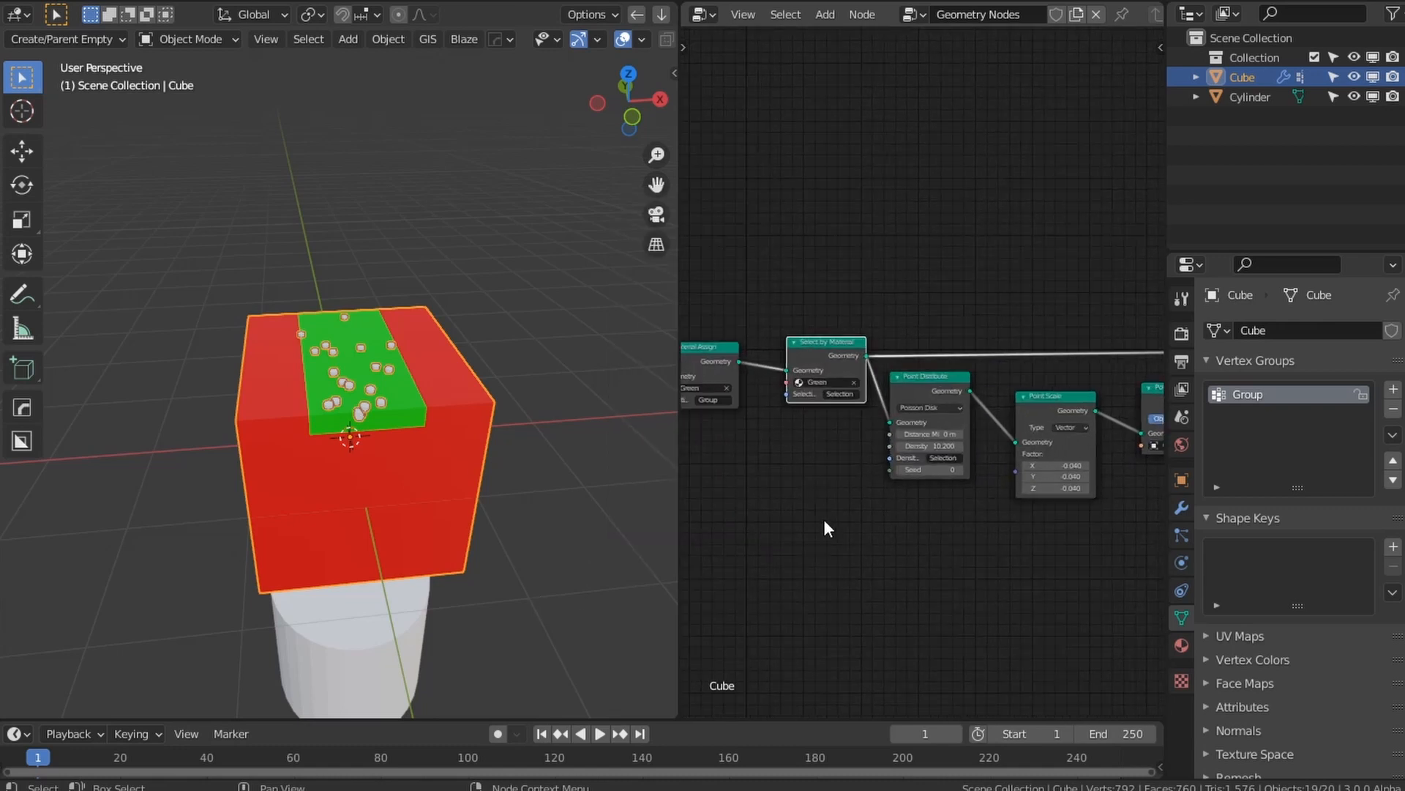
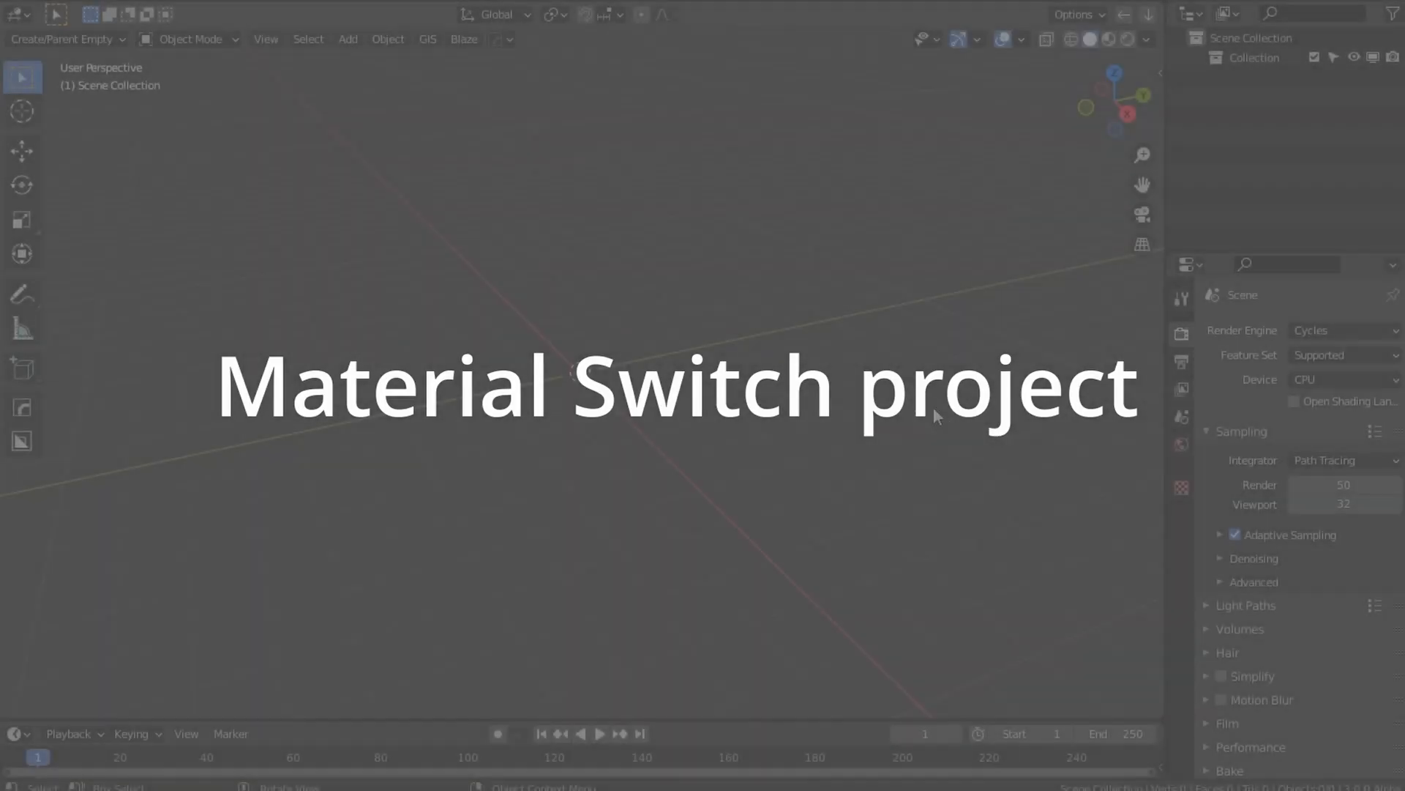
key("shift+a")
left_click(811, 320)
left_click_drag(1161, 6, 796, 22)
left_click(821, 15)
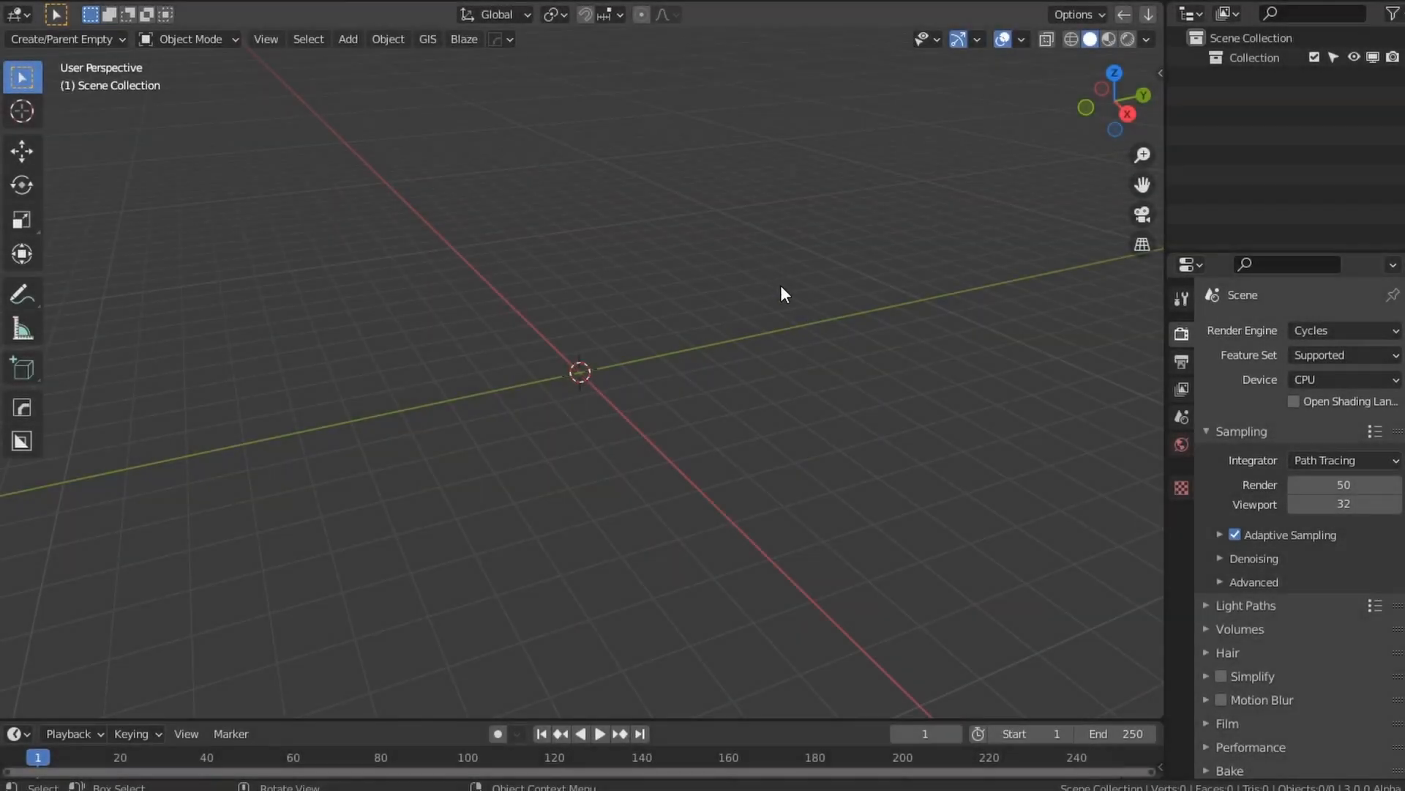
Step: Add a mesh cube to the empty scene
key("shift+a")
mouse_move(740, 302)
left_click(828, 322)
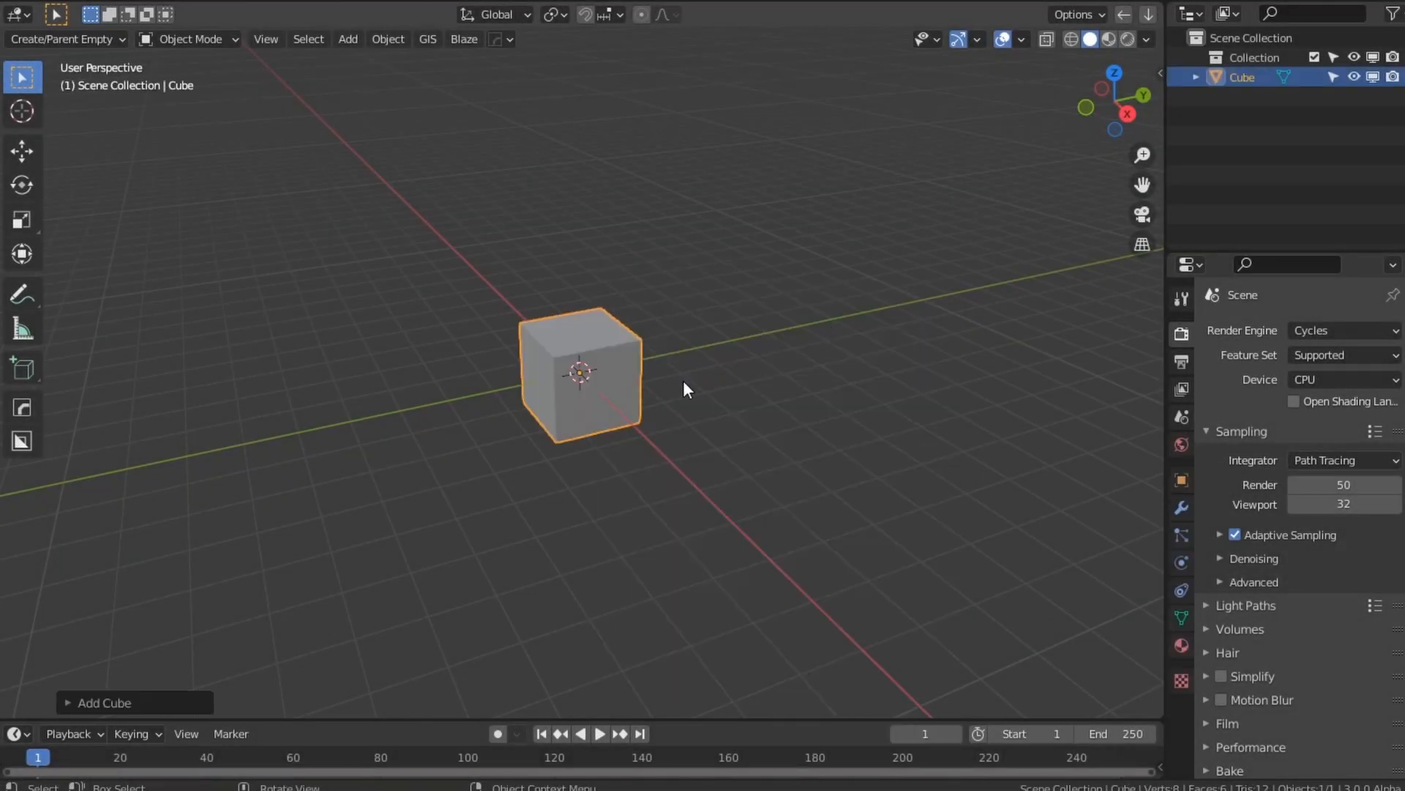
Step: Split the viewport to show a Geometry Node Editor beside it, and create a new geometry node tree for the cube
left_click_drag(1139, 13, 796, 16)
left_click(821, 14)
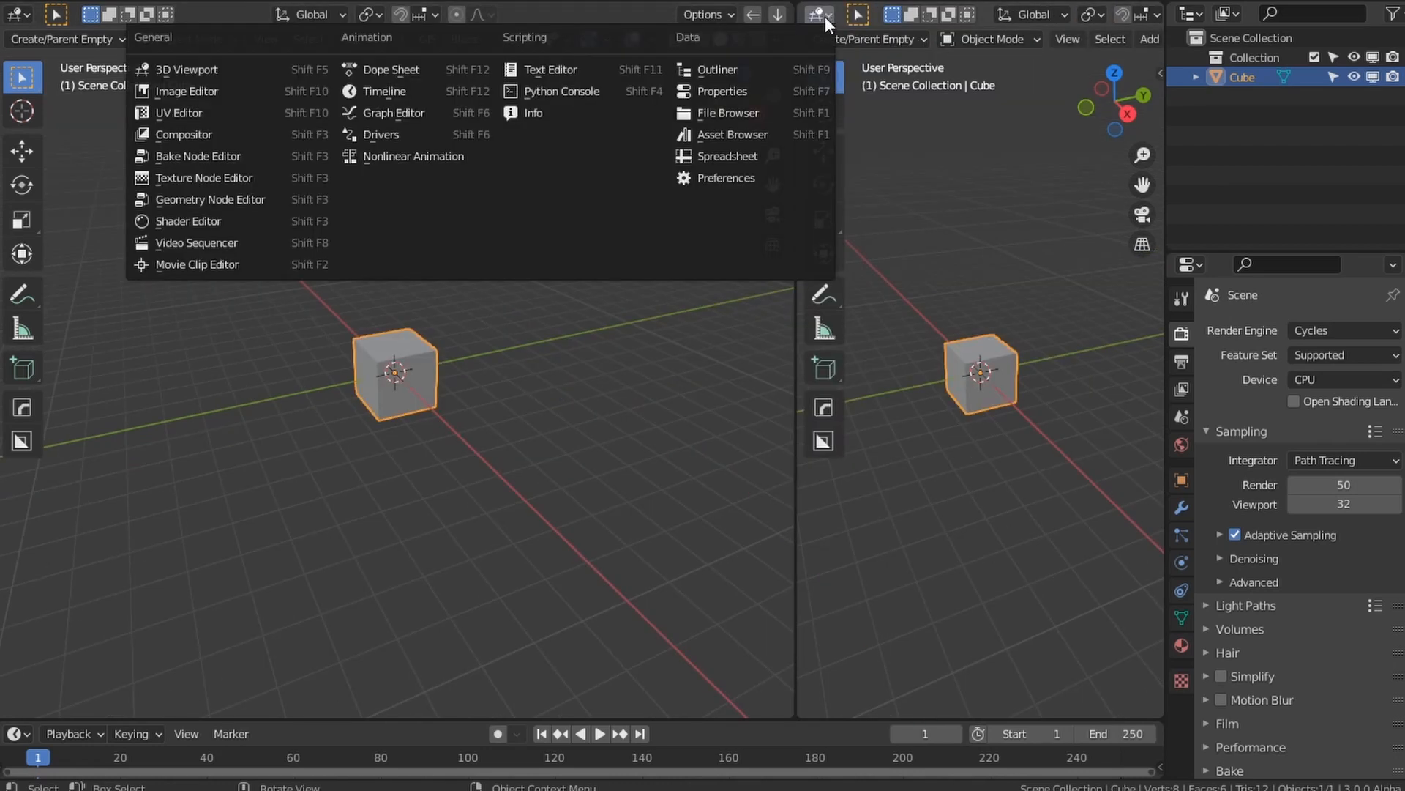
left_click(175, 198)
key("n")
left_click(1064, 15)
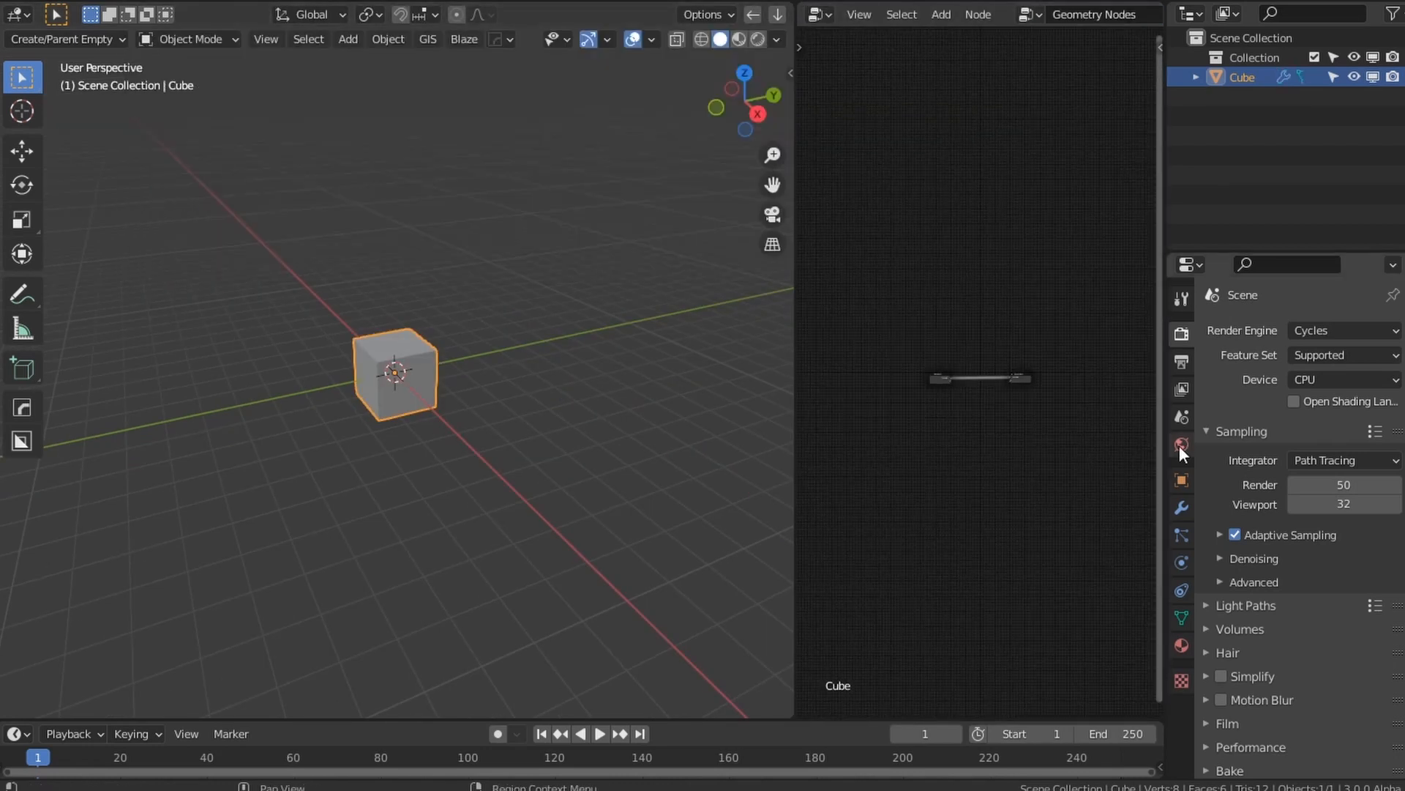
Step: Create a material named Red on the cube and give it a red base color
left_click(1182, 644)
left_click(1283, 393)
scroll(1055, 524, "up", 4)
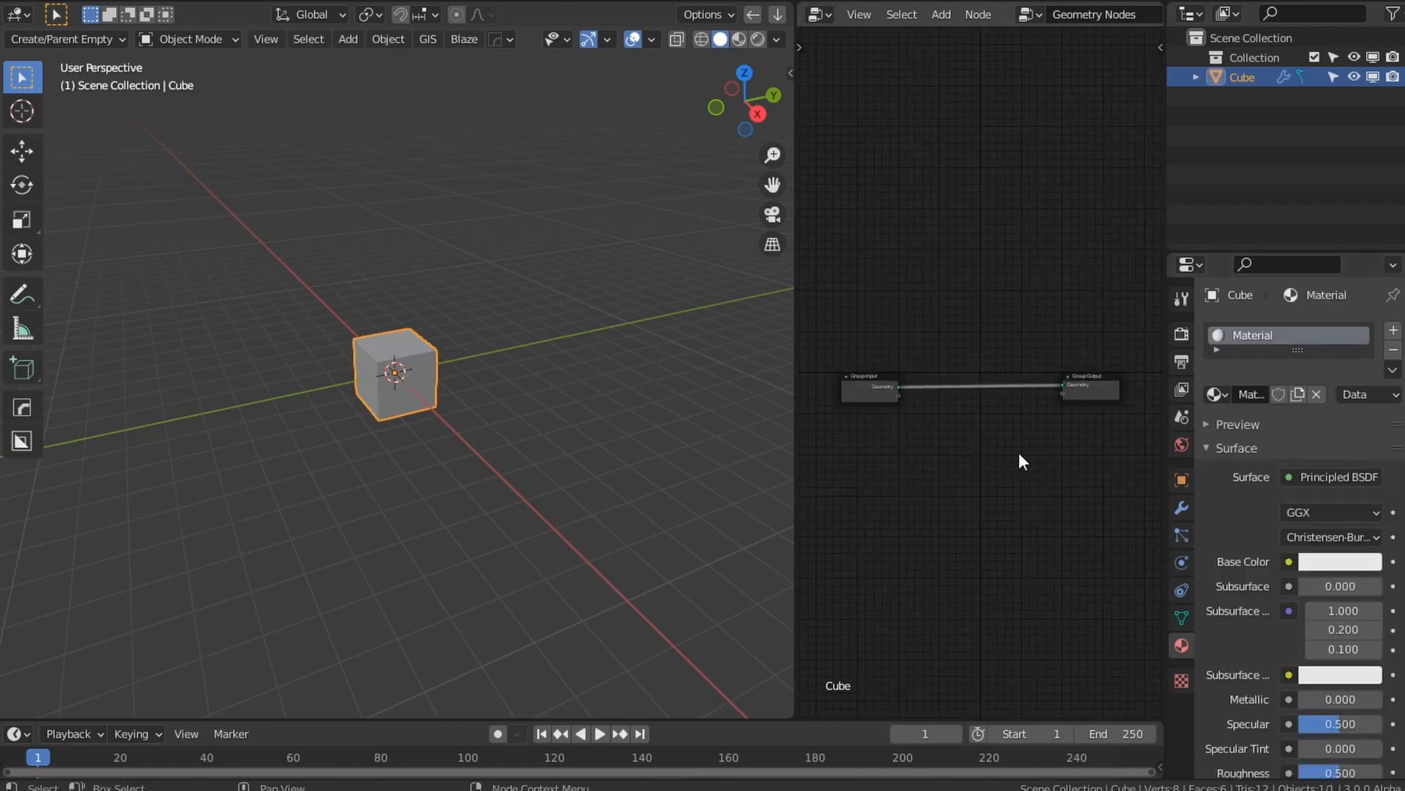
double_click(1299, 334)
type("Red")
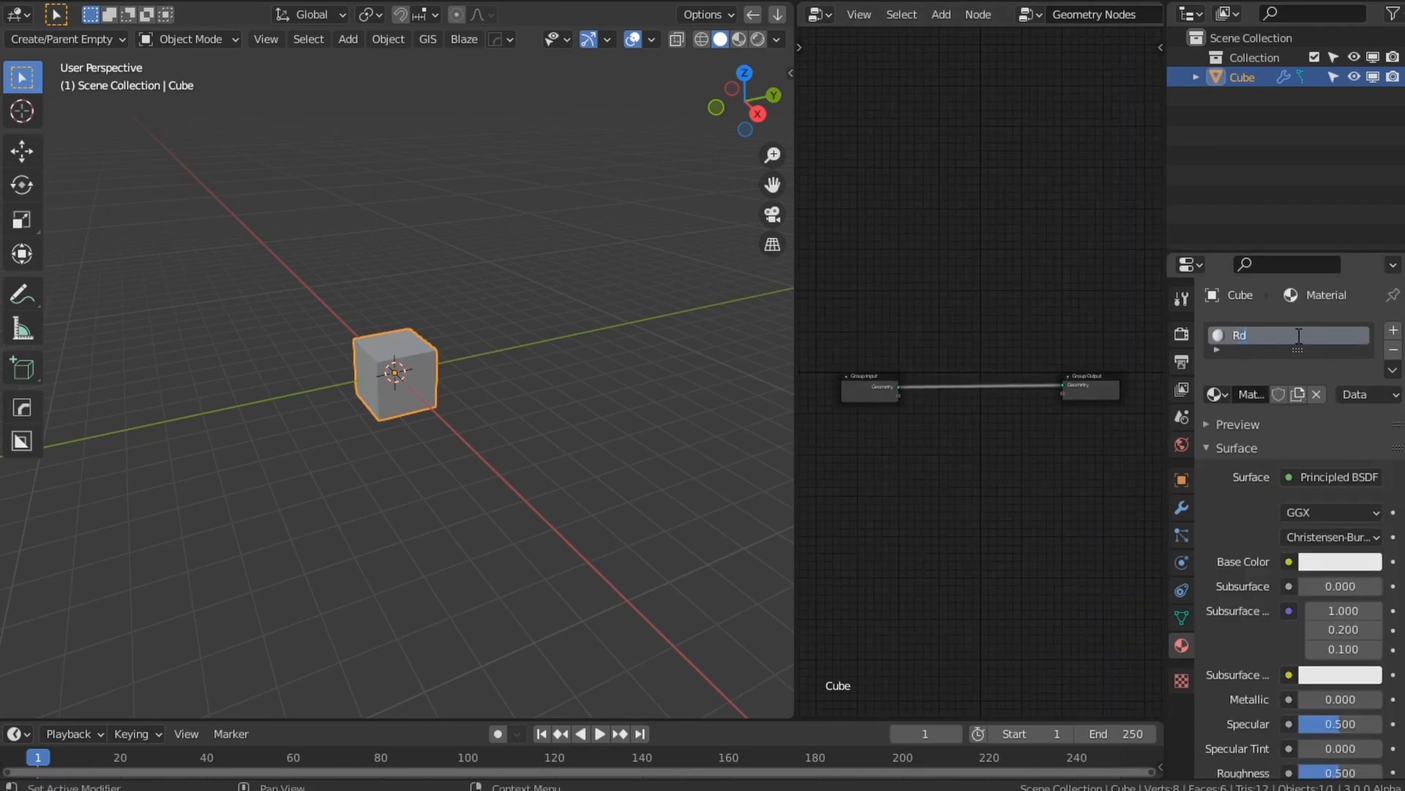
key("Return")
left_click(1330, 562)
left_click_drag(1316, 354, 1276, 424)
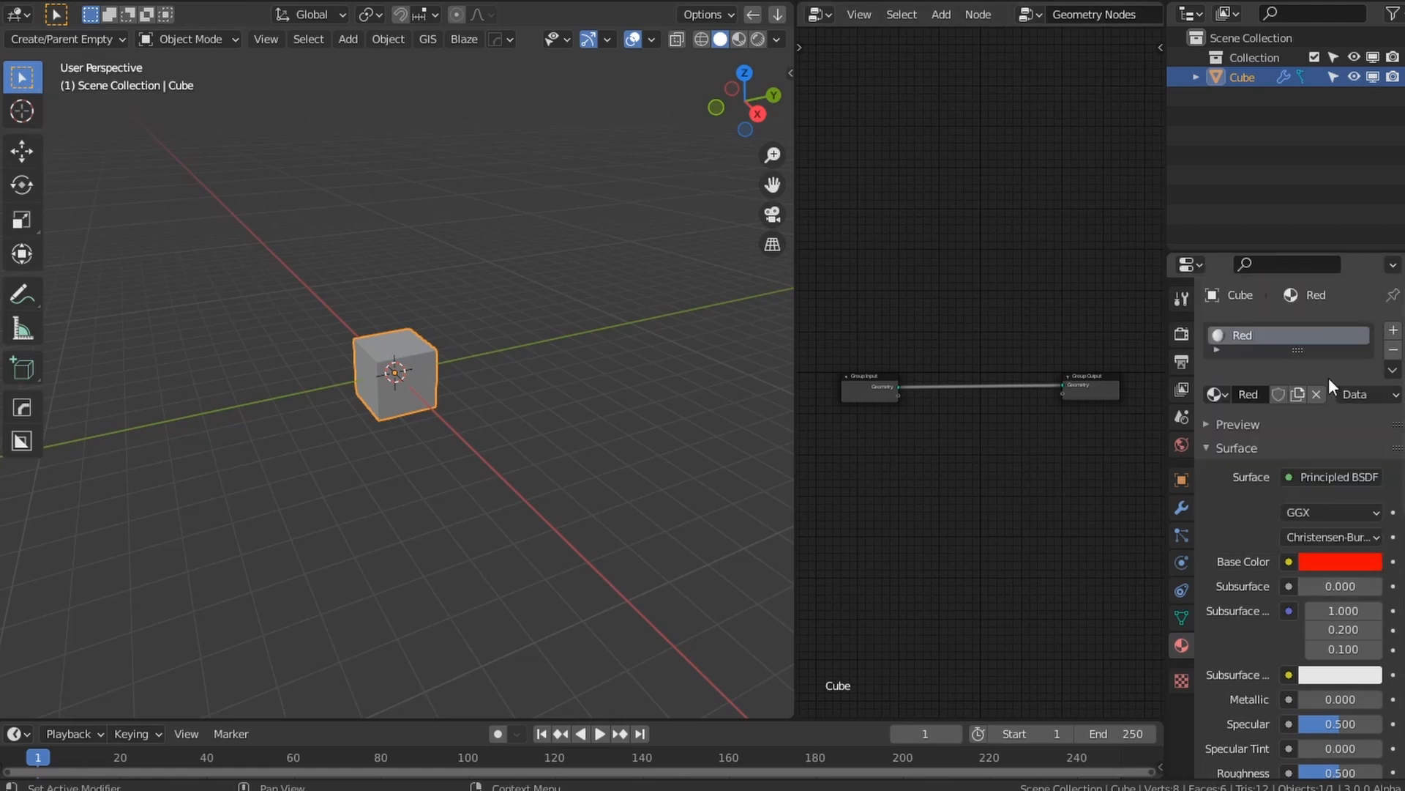
Step: Add a second material slot with a new material named Green and give it a green base color
left_click(1393, 330)
left_click(1260, 439)
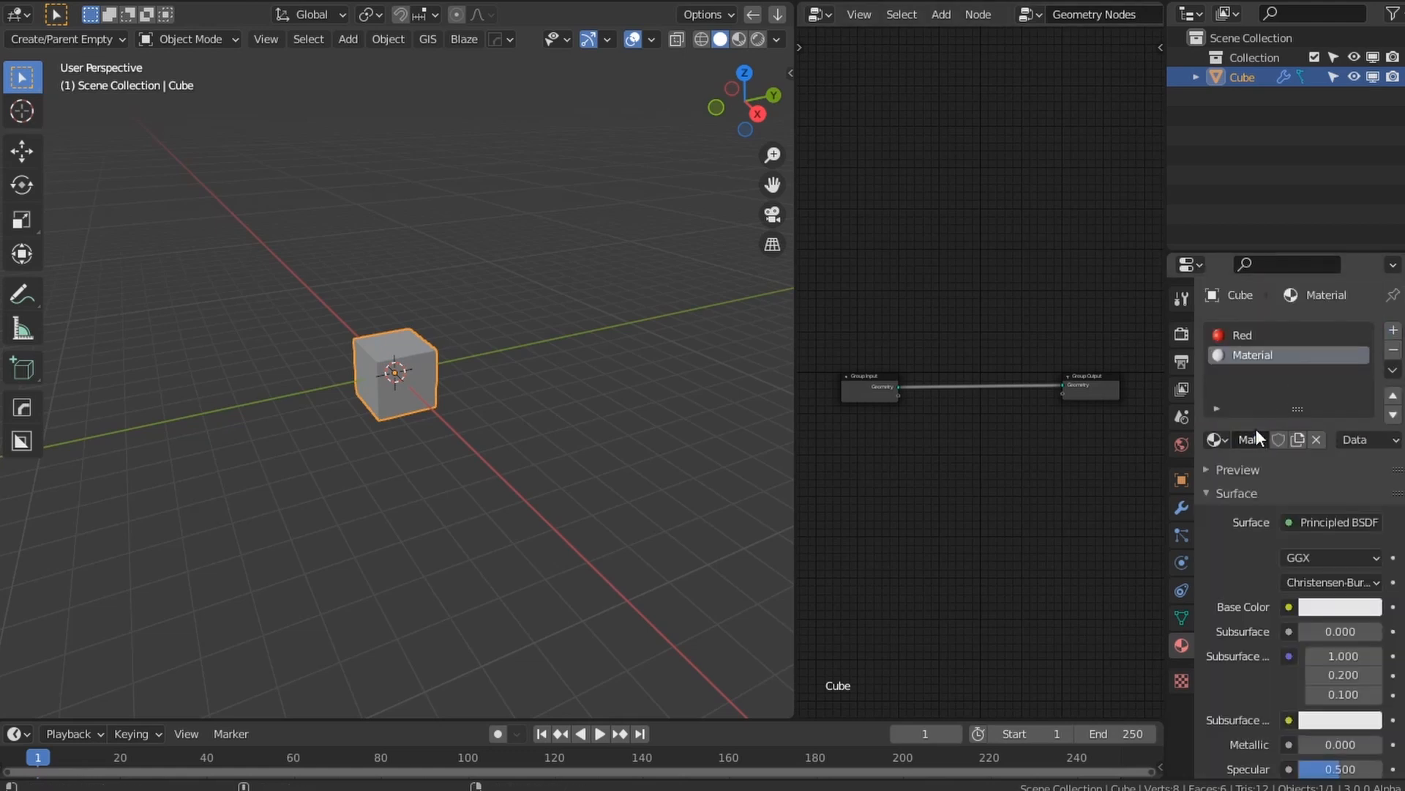
double_click(1255, 358)
type("Gren")
key("Return")
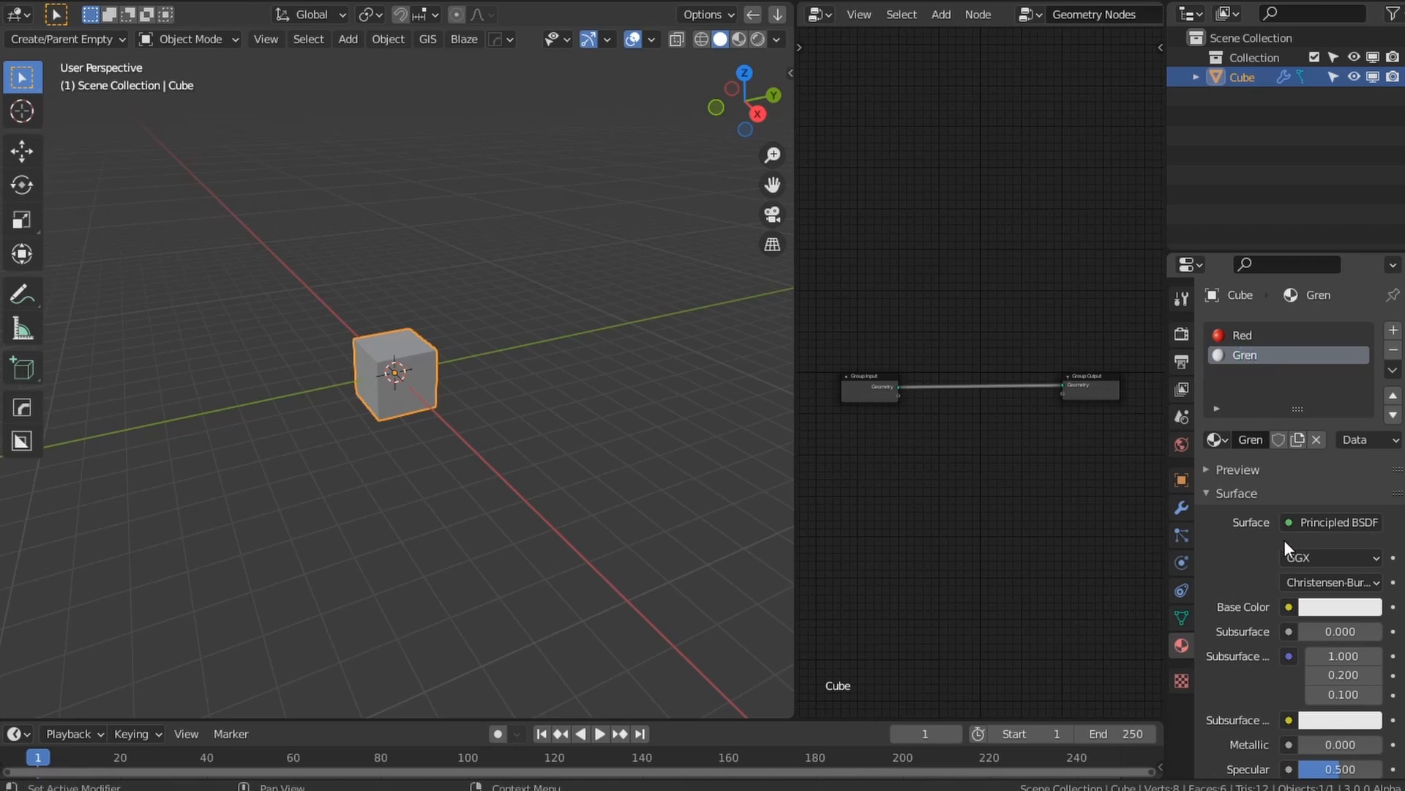
left_click(1318, 607)
left_click(1208, 377)
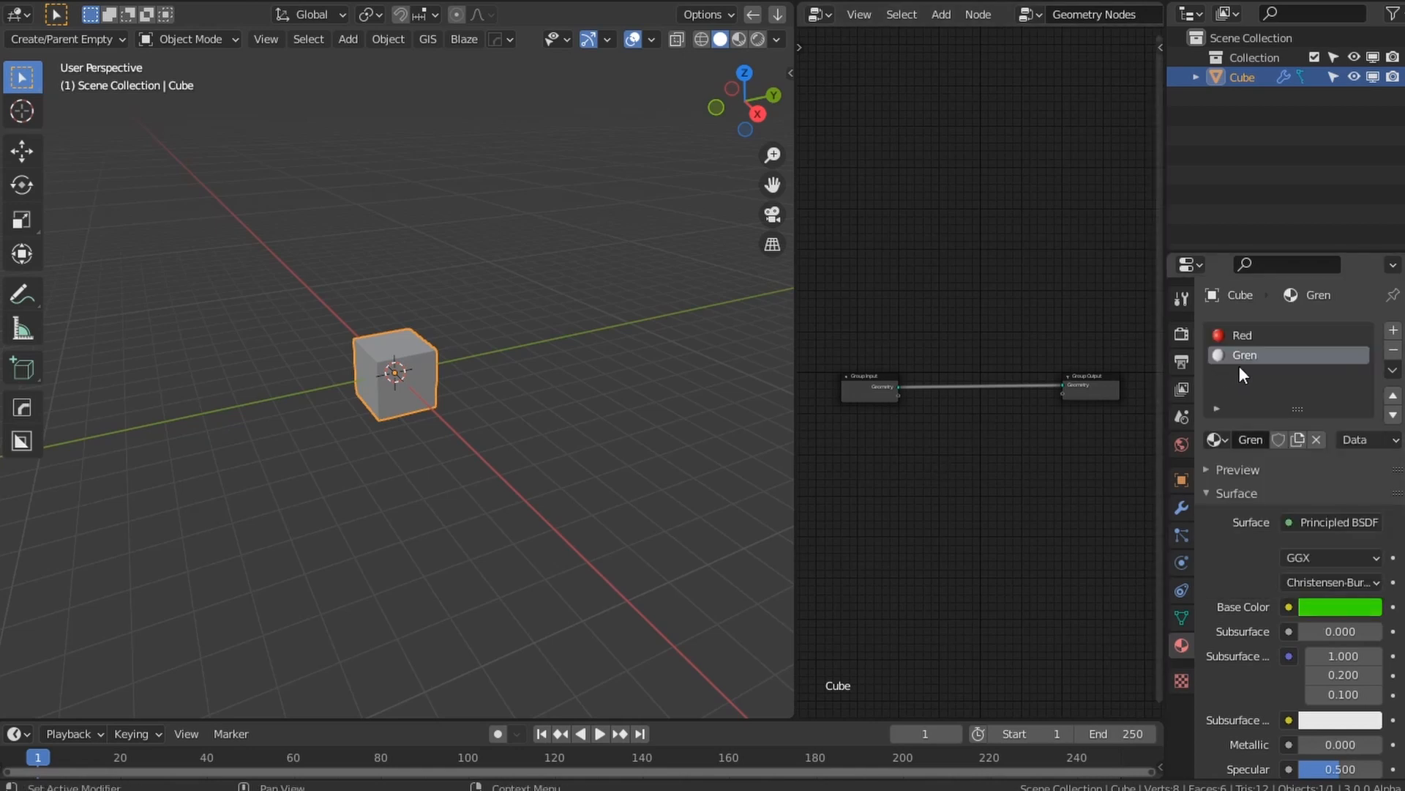
type("Green")
key("Return")
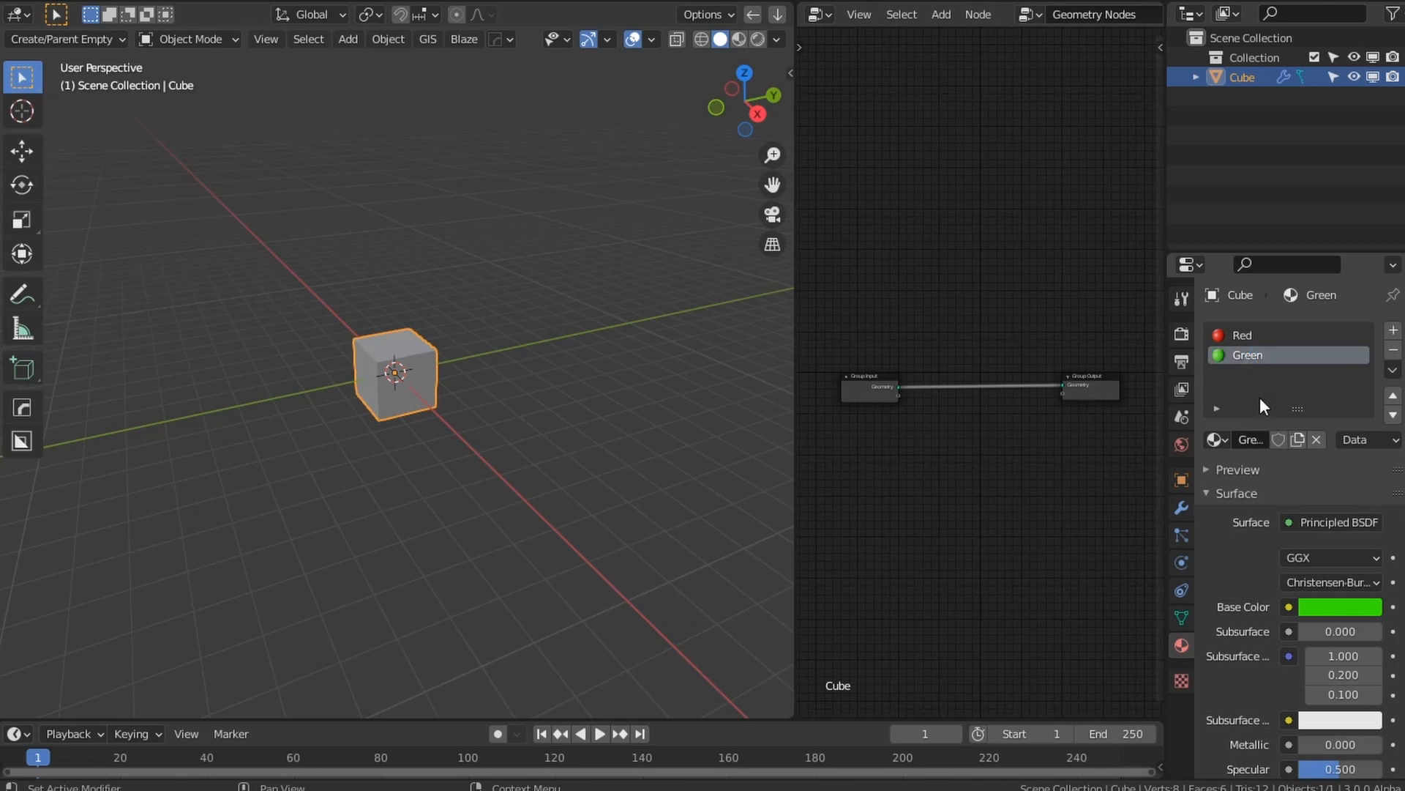
Step: Add two more material slots, create a material named Blue in the third slot and give it a blue base color
left_click(1394, 330)
left_click(1393, 330)
left_click(1242, 377)
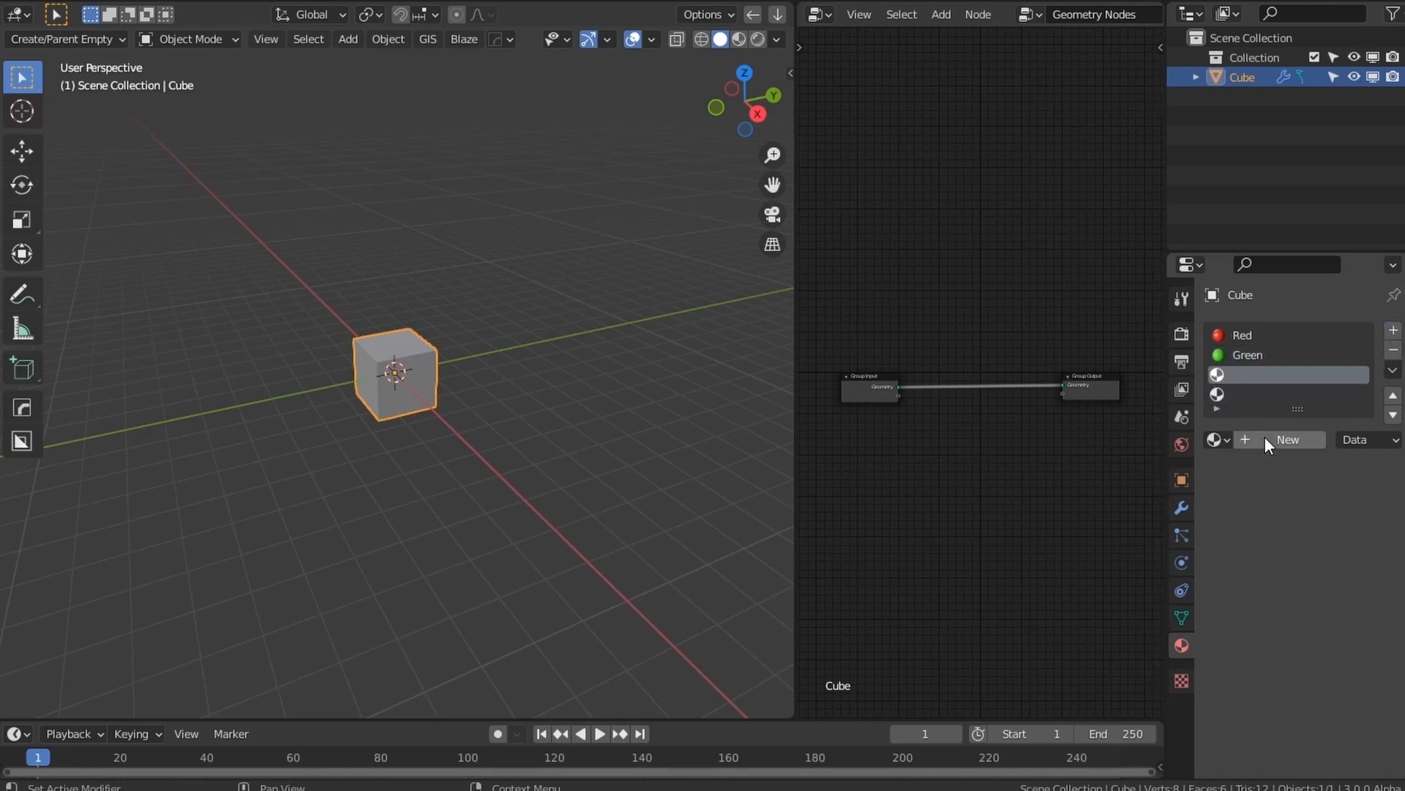
left_click(1288, 439)
double_click(1250, 375)
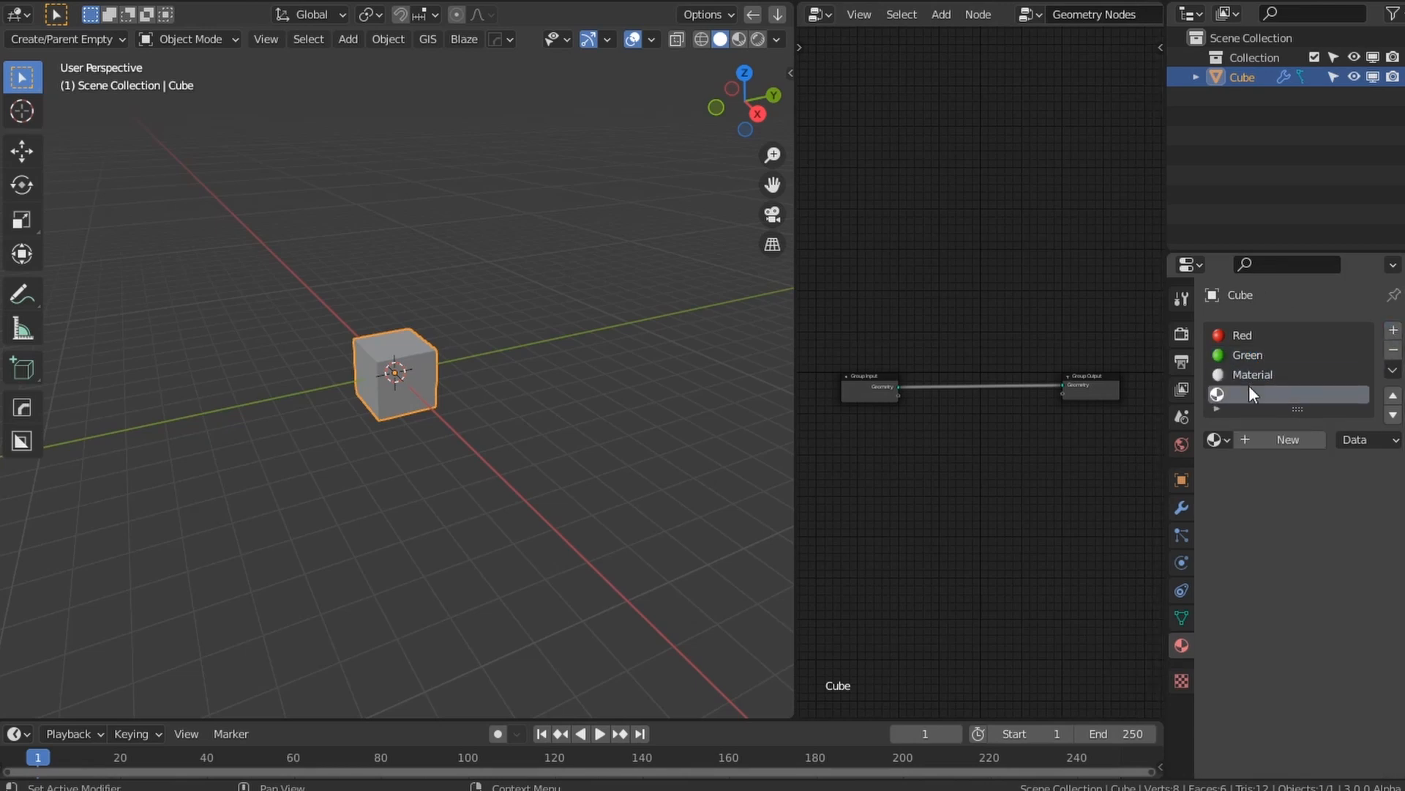
type("Blue")
key("Return")
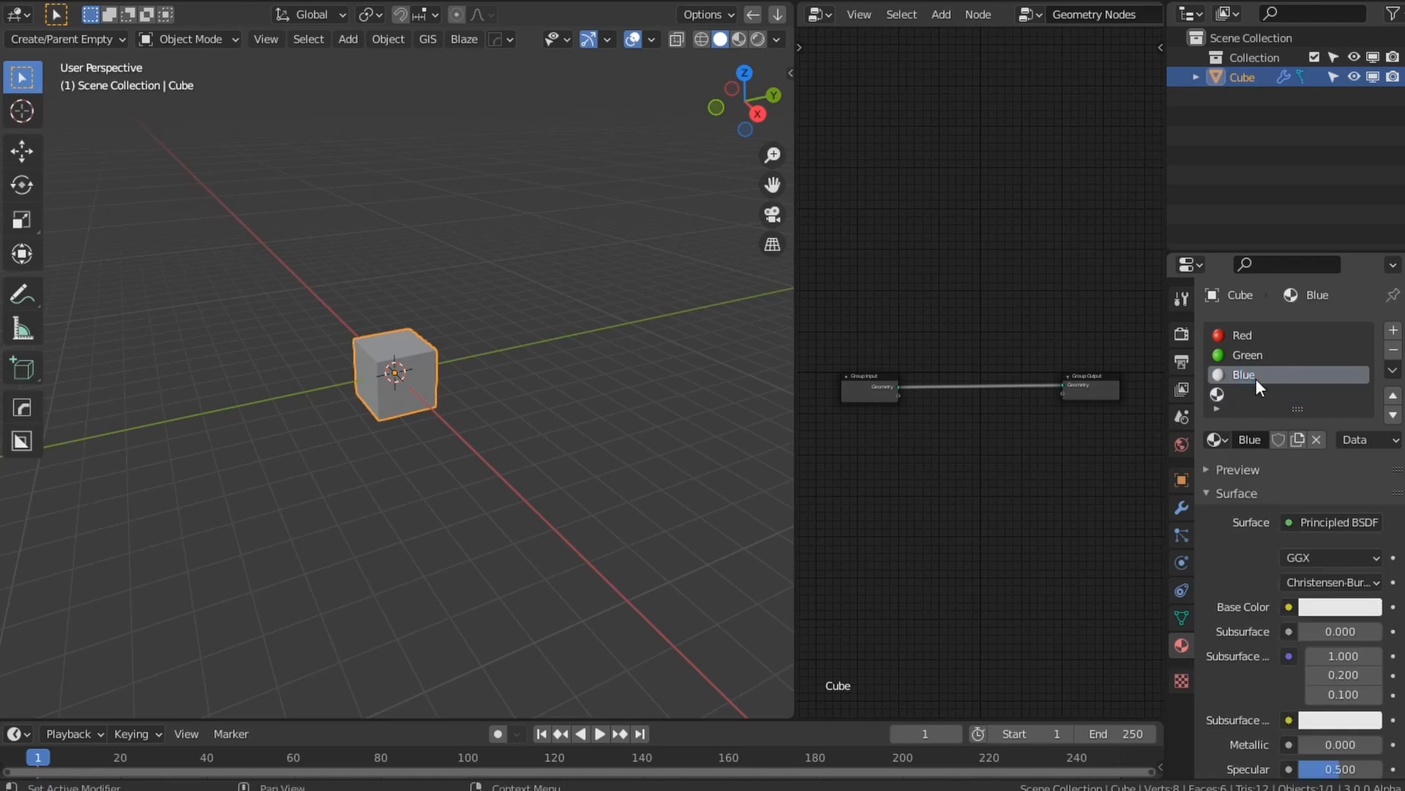
left_click(1340, 606)
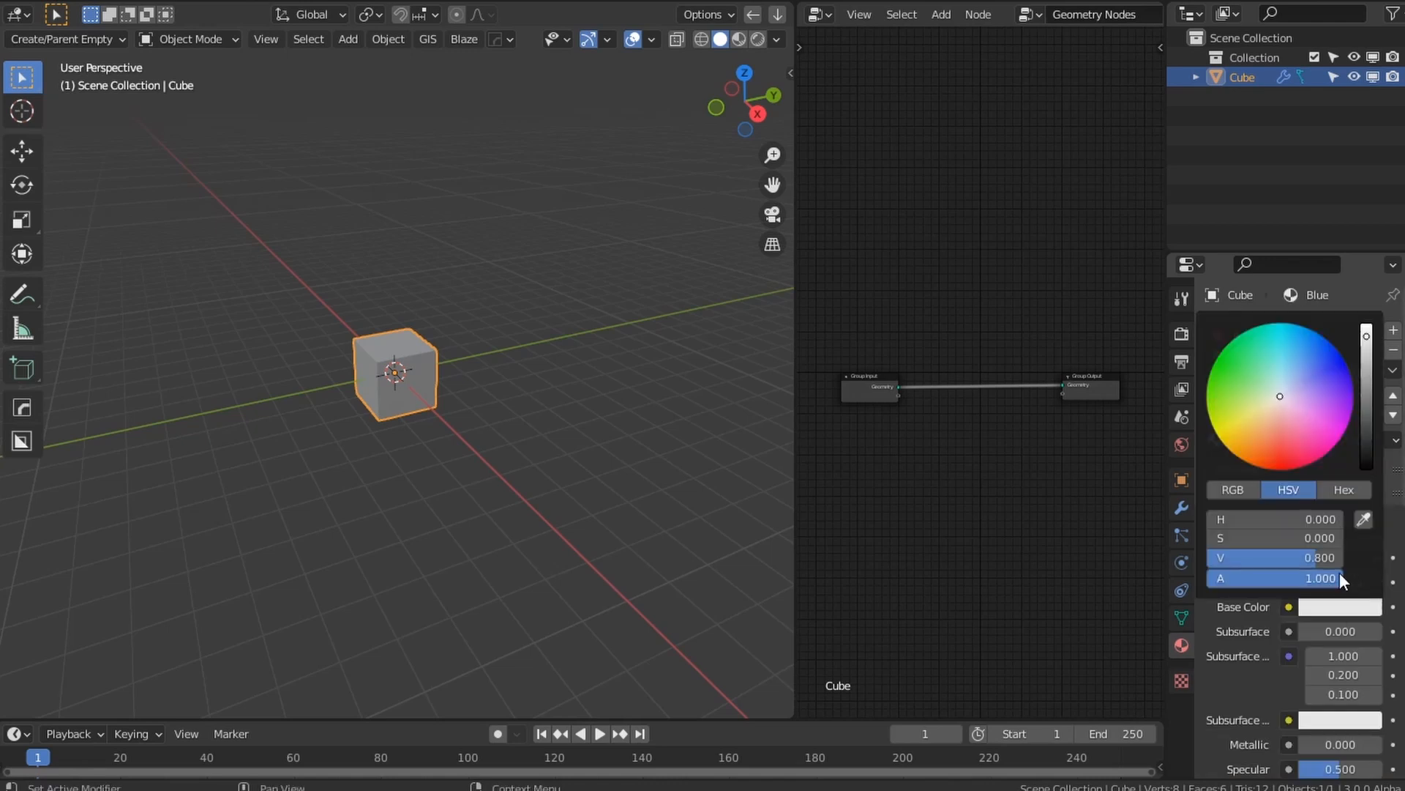
left_click(1330, 364)
Step: Create a material in the fourth slot with a Transparent BSDF surface and name it Transparent
left_click(1227, 393)
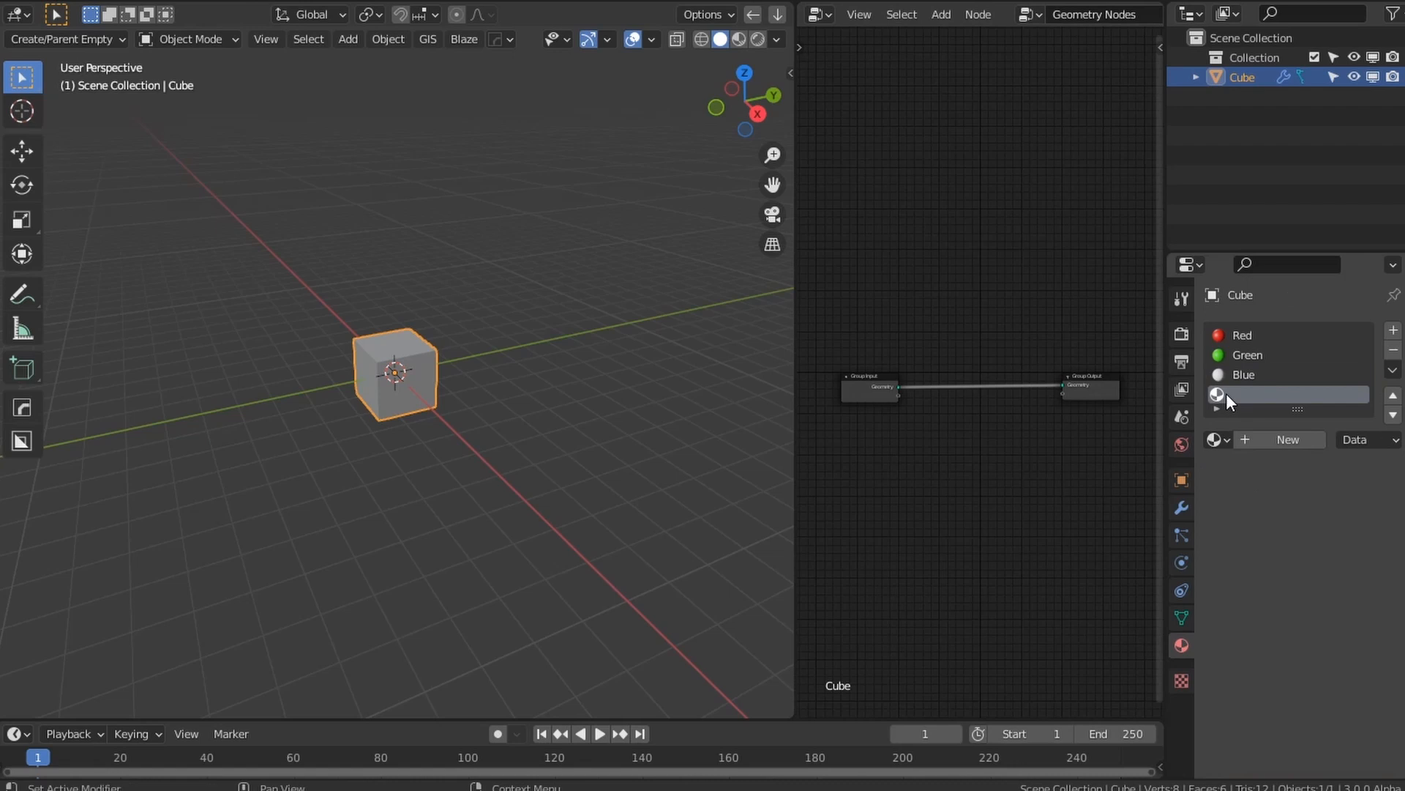
left_click(1267, 443)
left_click(1317, 522)
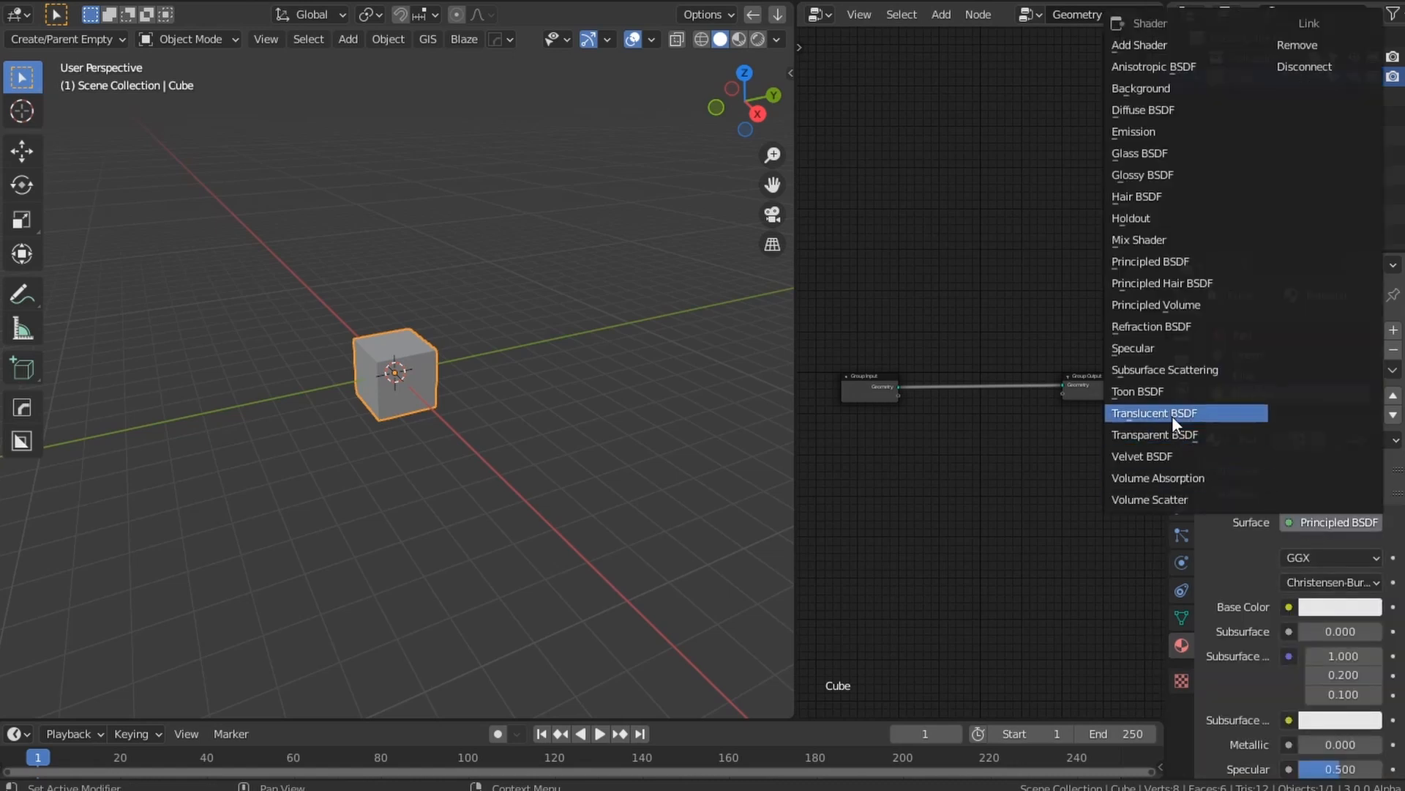
left_click(1177, 436)
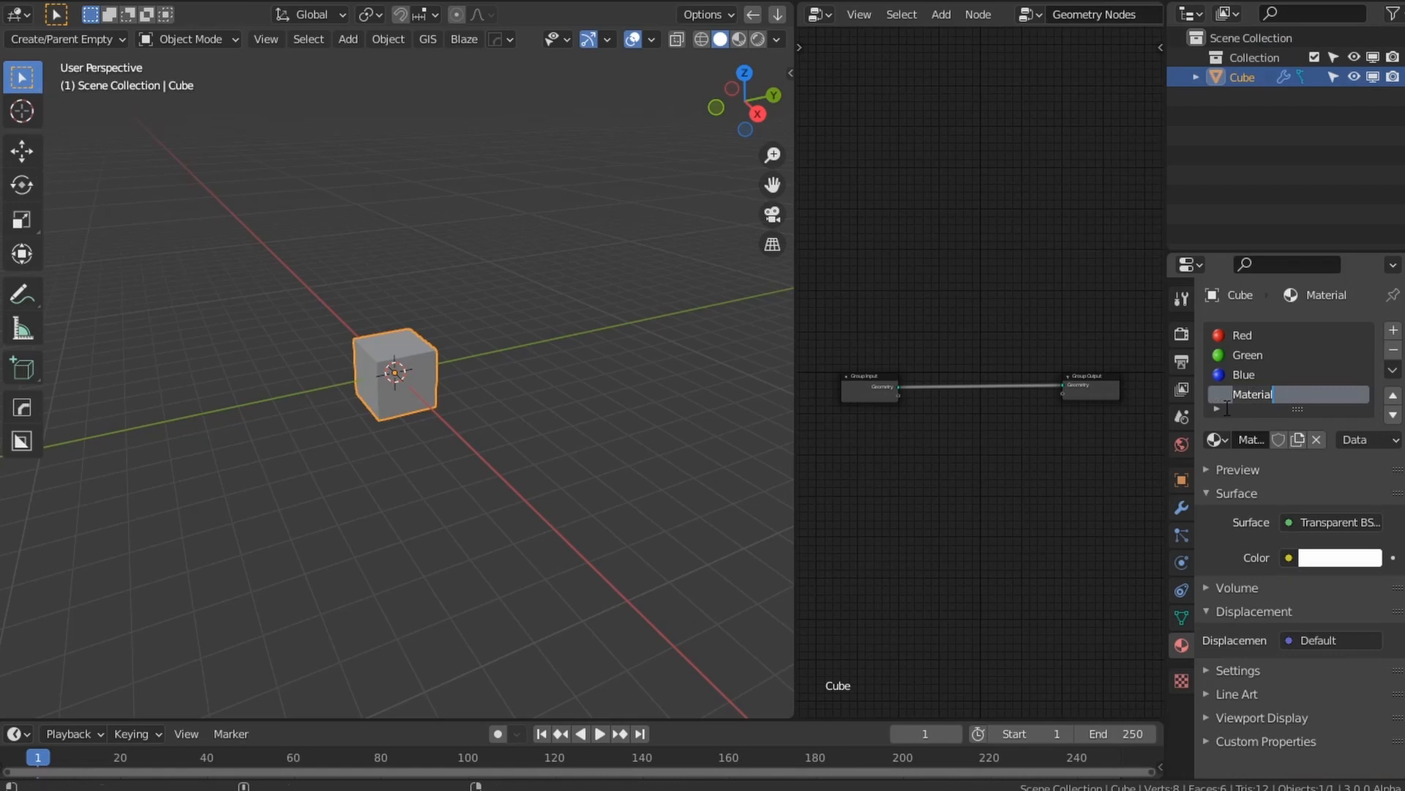
type("Transparent")
key("Return")
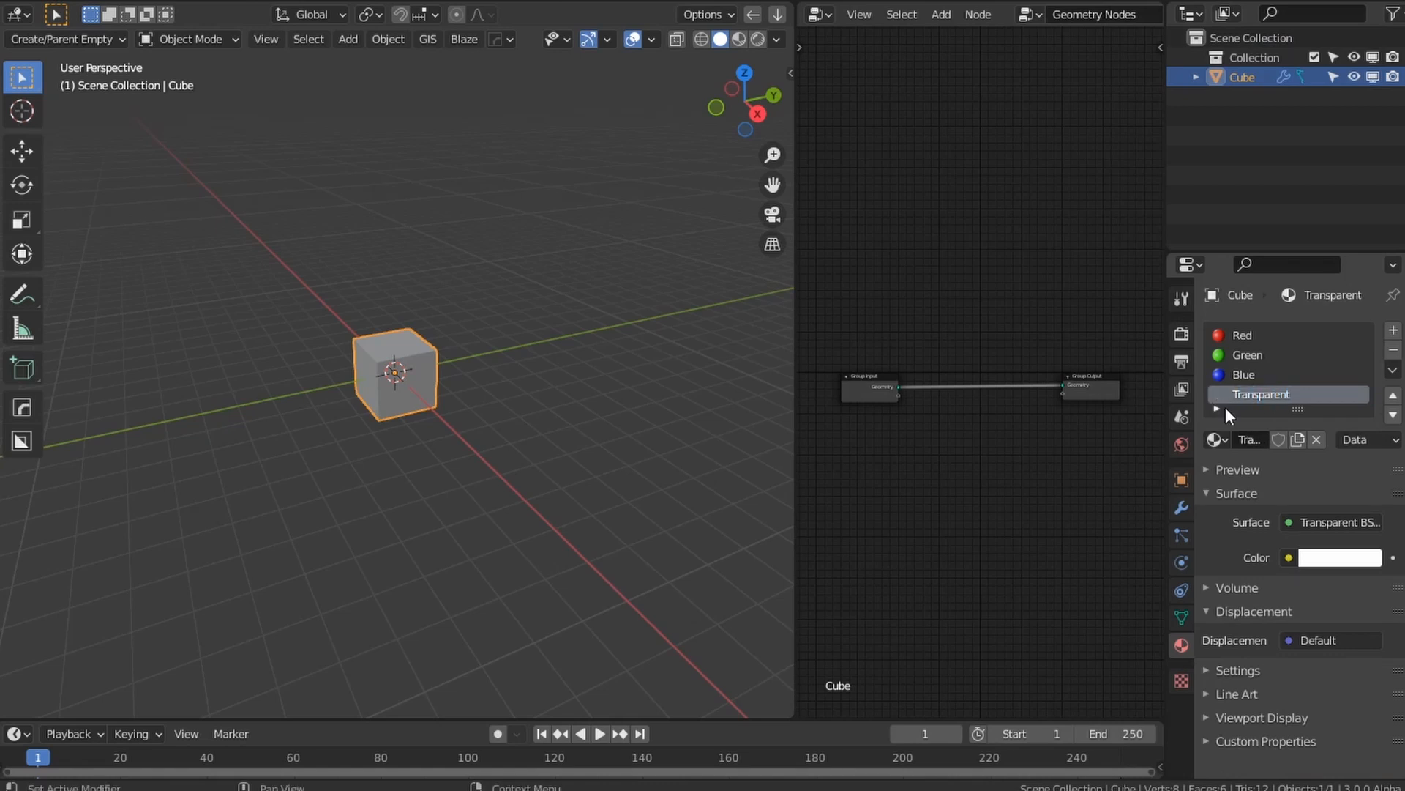
Step: Set the Transparent material's viewport blend mode to Alpha Blend and its shadow mode to None
left_click(1292, 715)
scroll(1277, 622, "down", 8)
left_click(1267, 536)
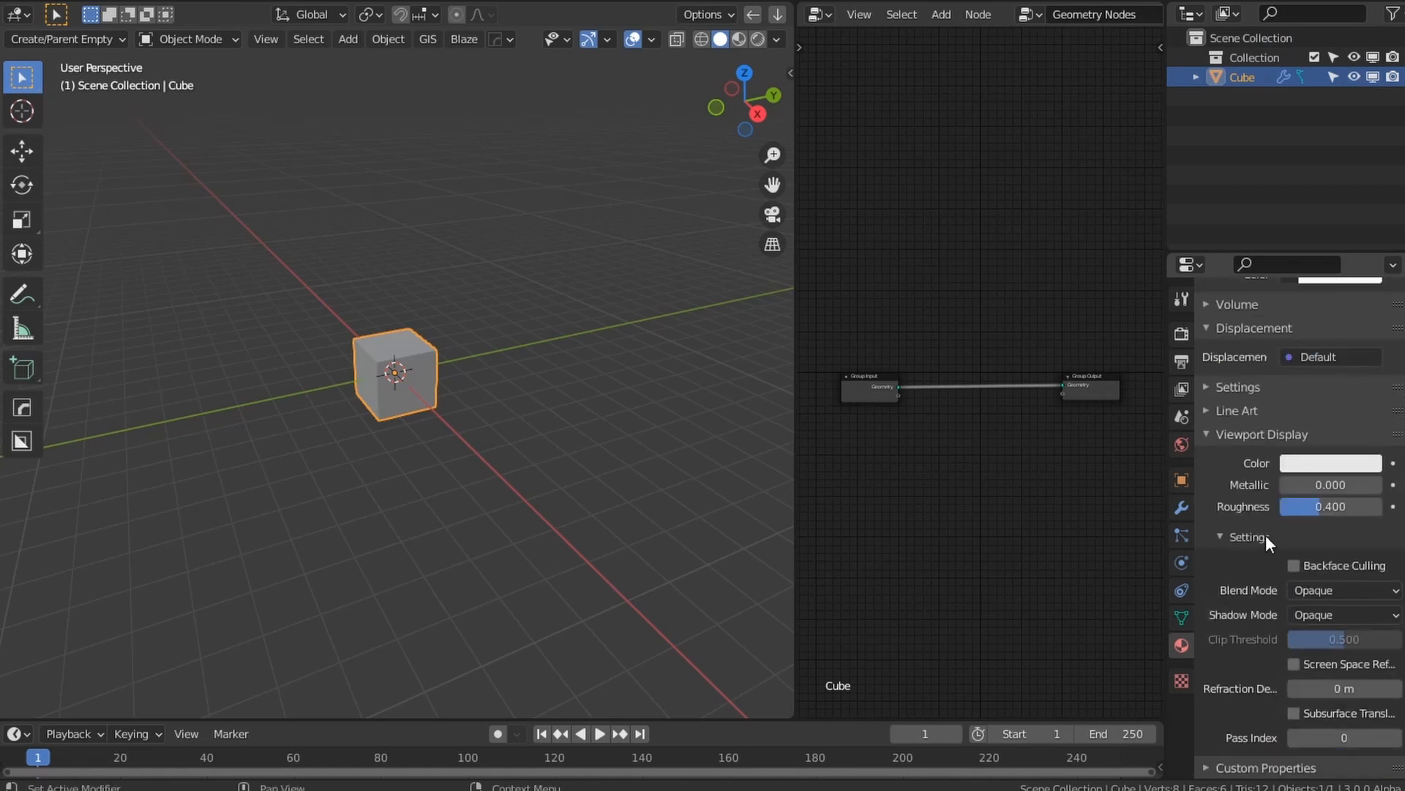
left_click(1360, 589)
left_click(1318, 678)
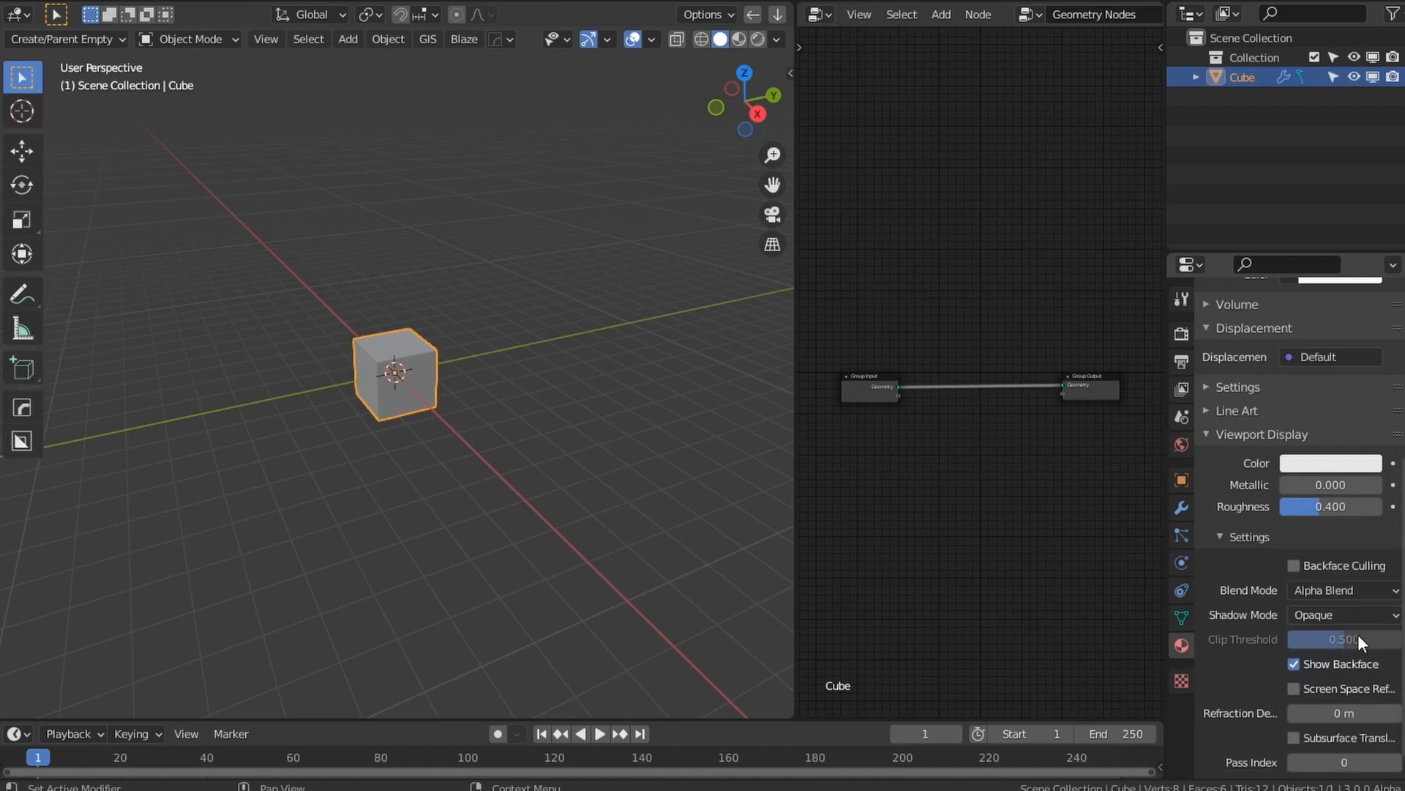
left_click(1351, 614)
left_click(1321, 632)
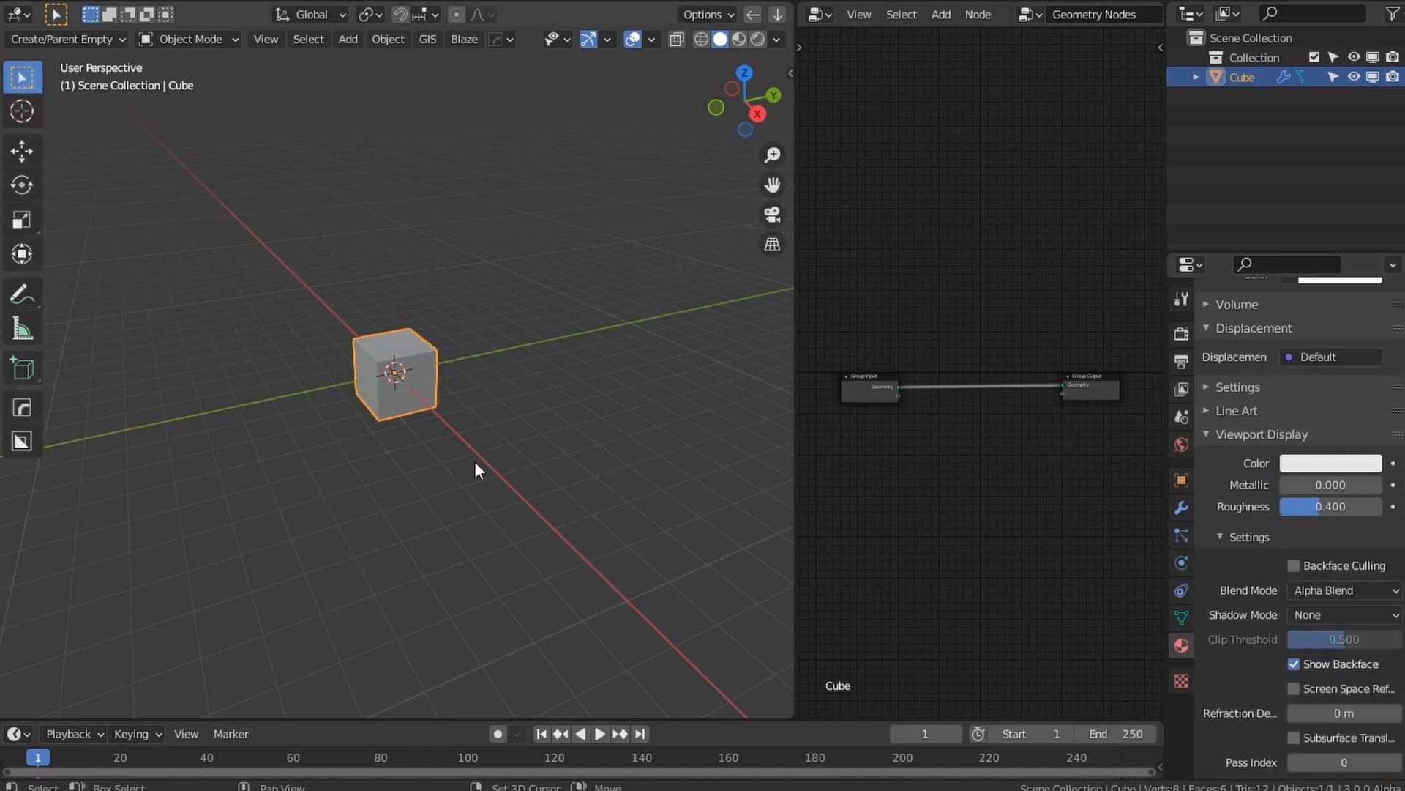
scroll(465, 486, "up", 1)
middle_click_drag(464, 490, 434, 489)
scroll(435, 489, "up", 1)
left_click(1253, 434)
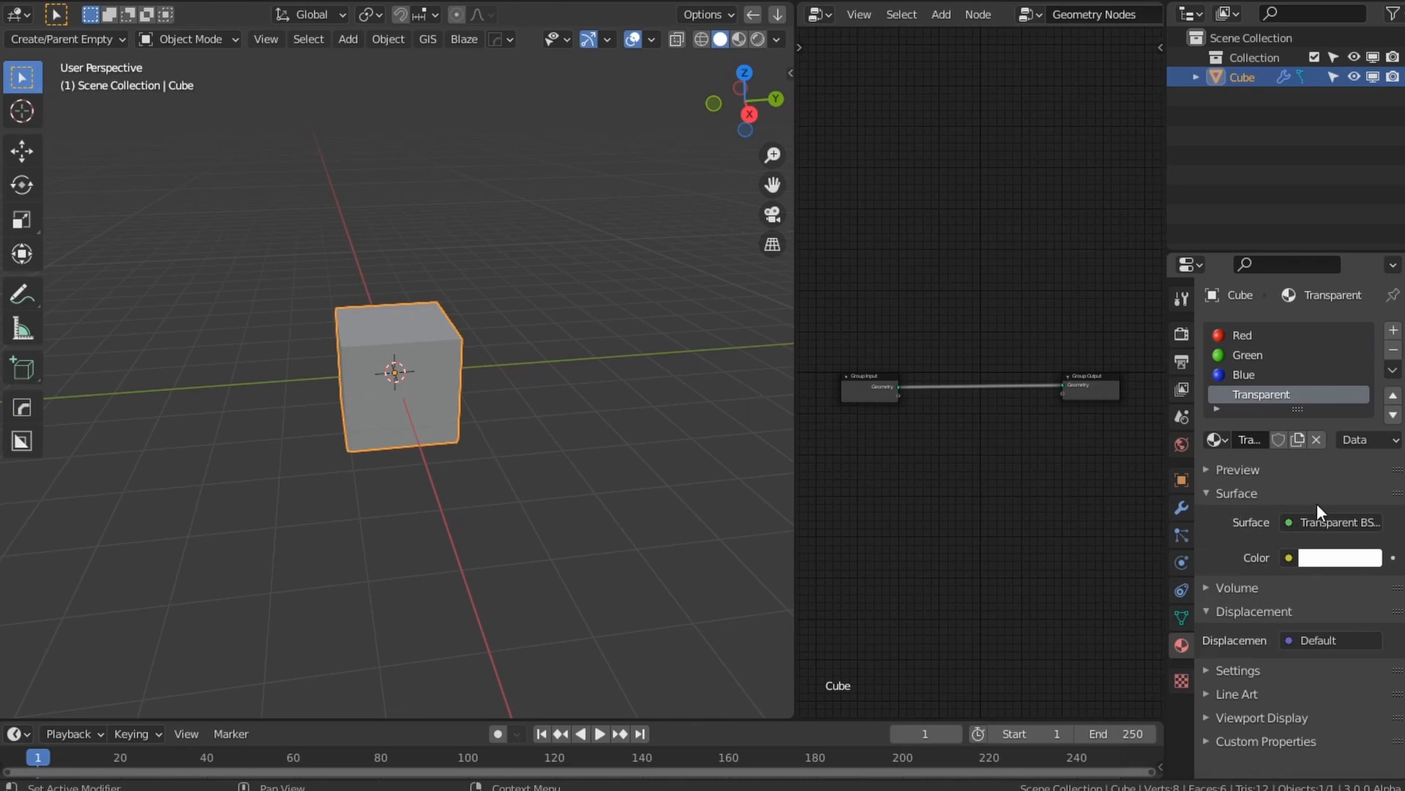
Step: Select the Red material slot and show the cube in Material Preview shading
left_click(1275, 335)
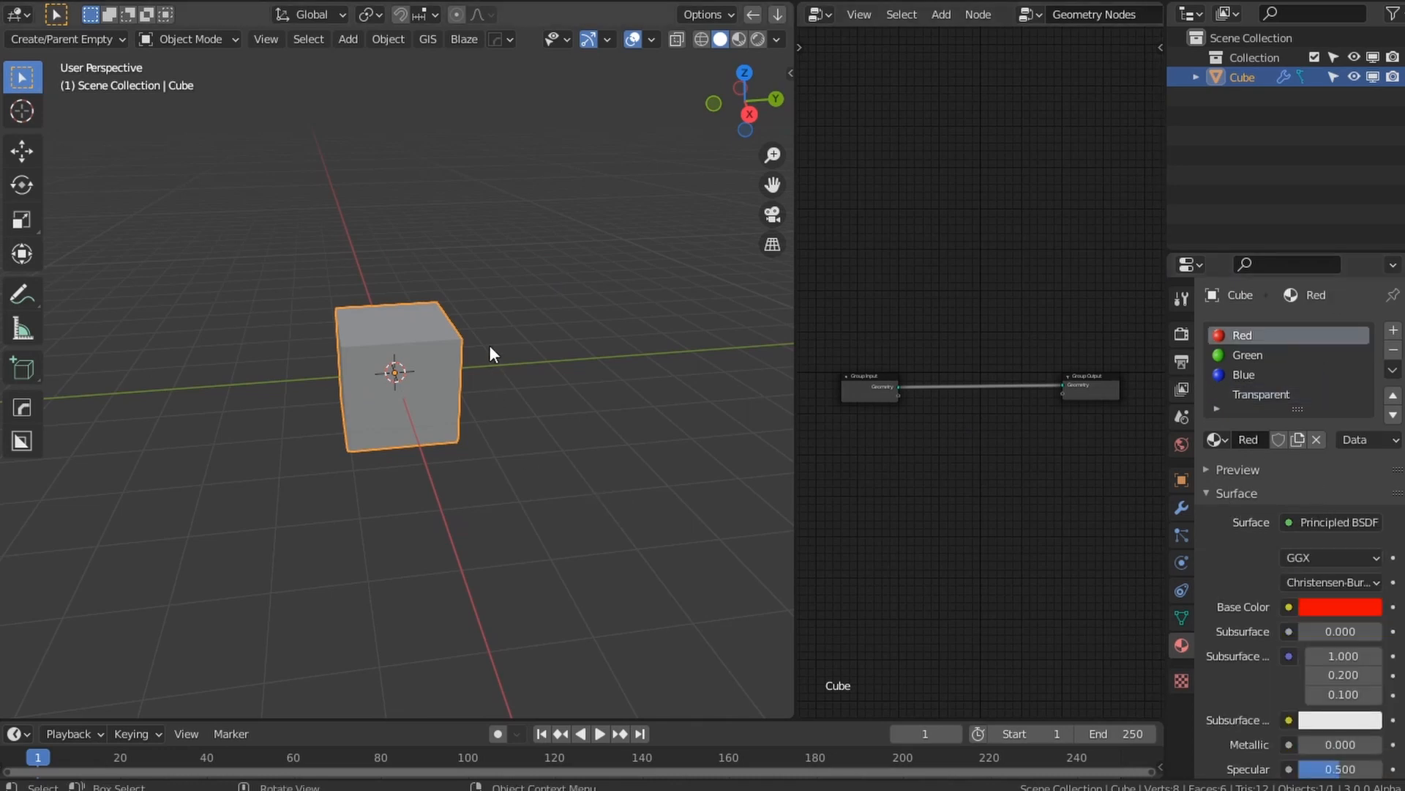
key("z")
left_click(484, 507)
scroll(534, 468, "up", 3)
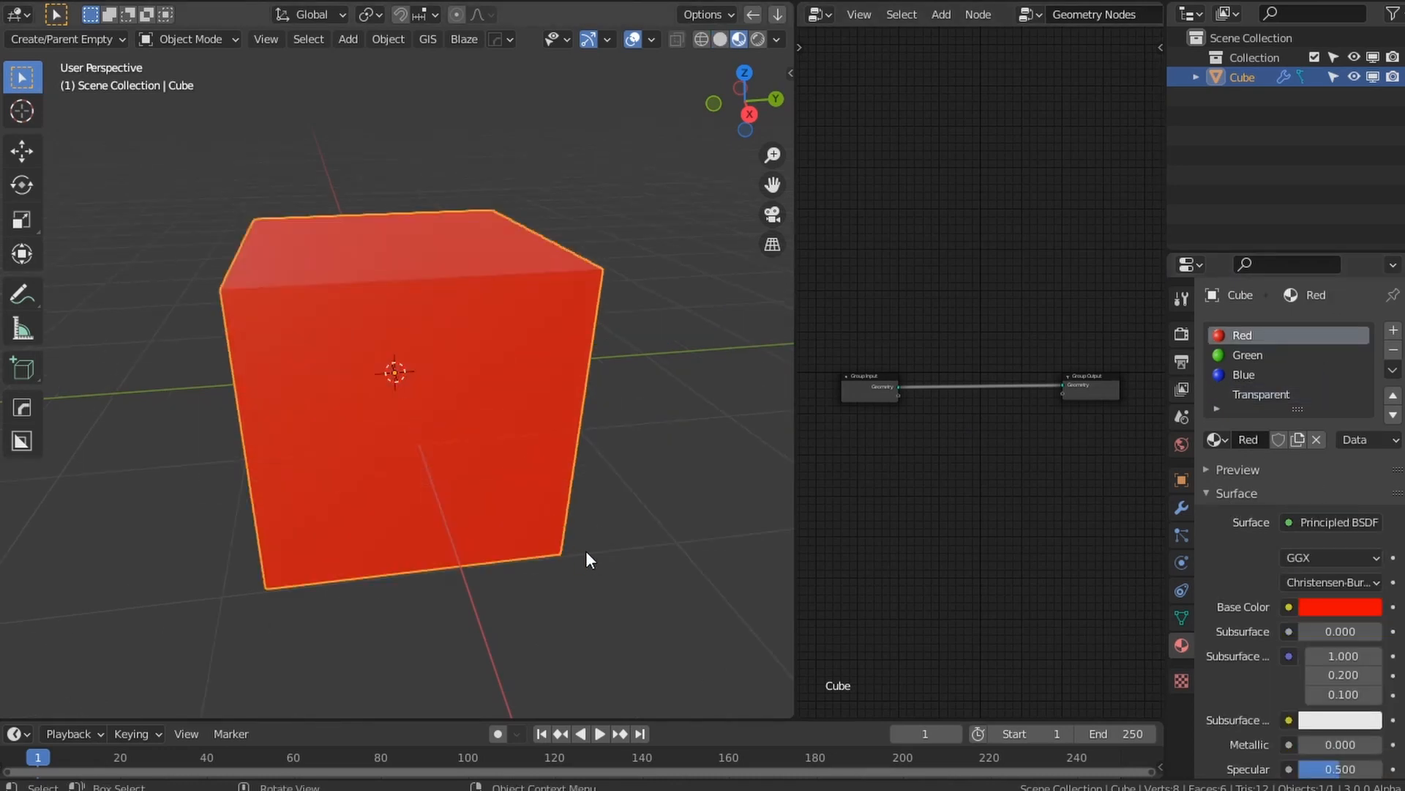
middle_click_drag(585, 551, 508, 508)
middle_click_drag(615, 461, 477, 499)
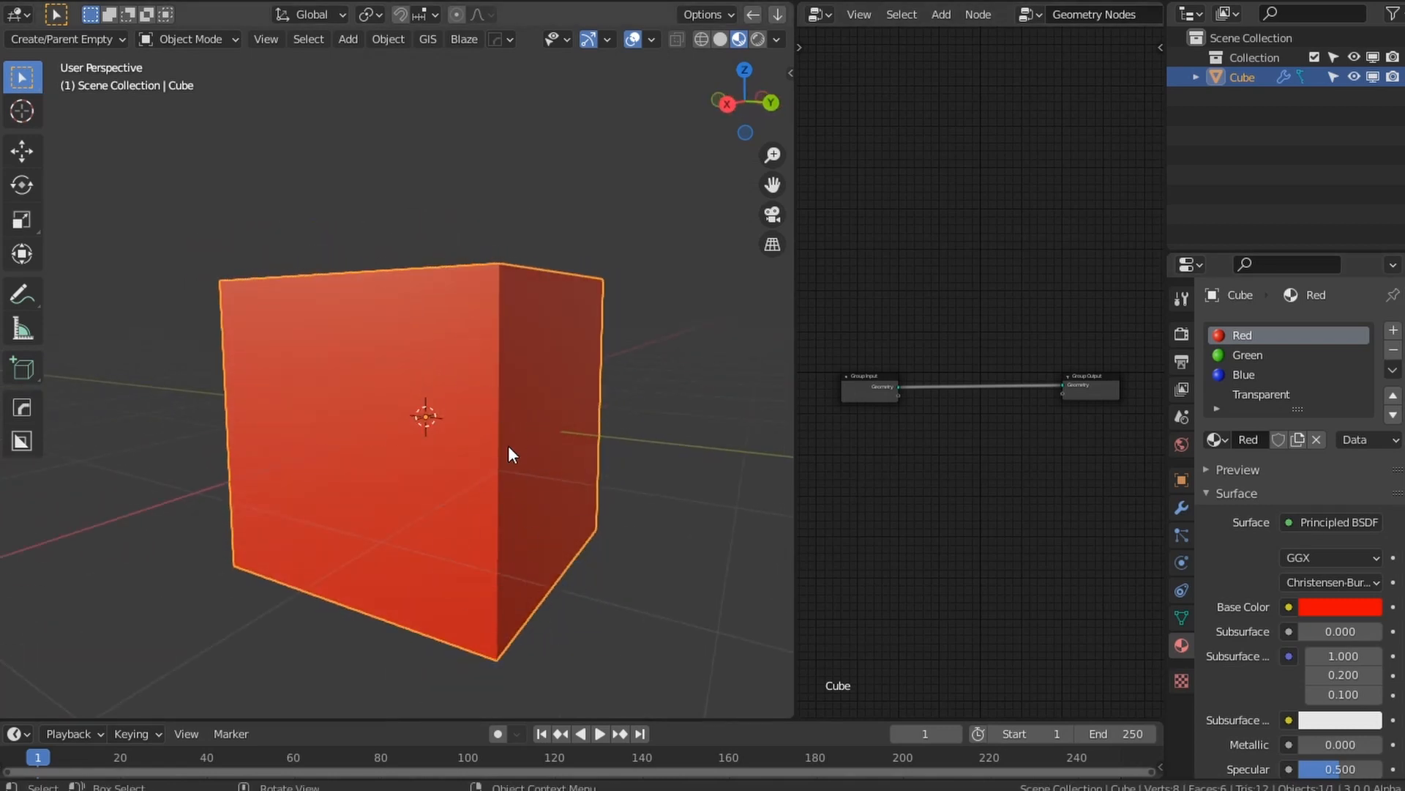
middle_click_drag(490, 471, 496, 414)
middle_click_drag(436, 351, 513, 418)
scroll(1003, 442, "up", 2)
Step: Add a Switch node below the link between Group Input and Group Output, and widen the node editor
key("shift+a")
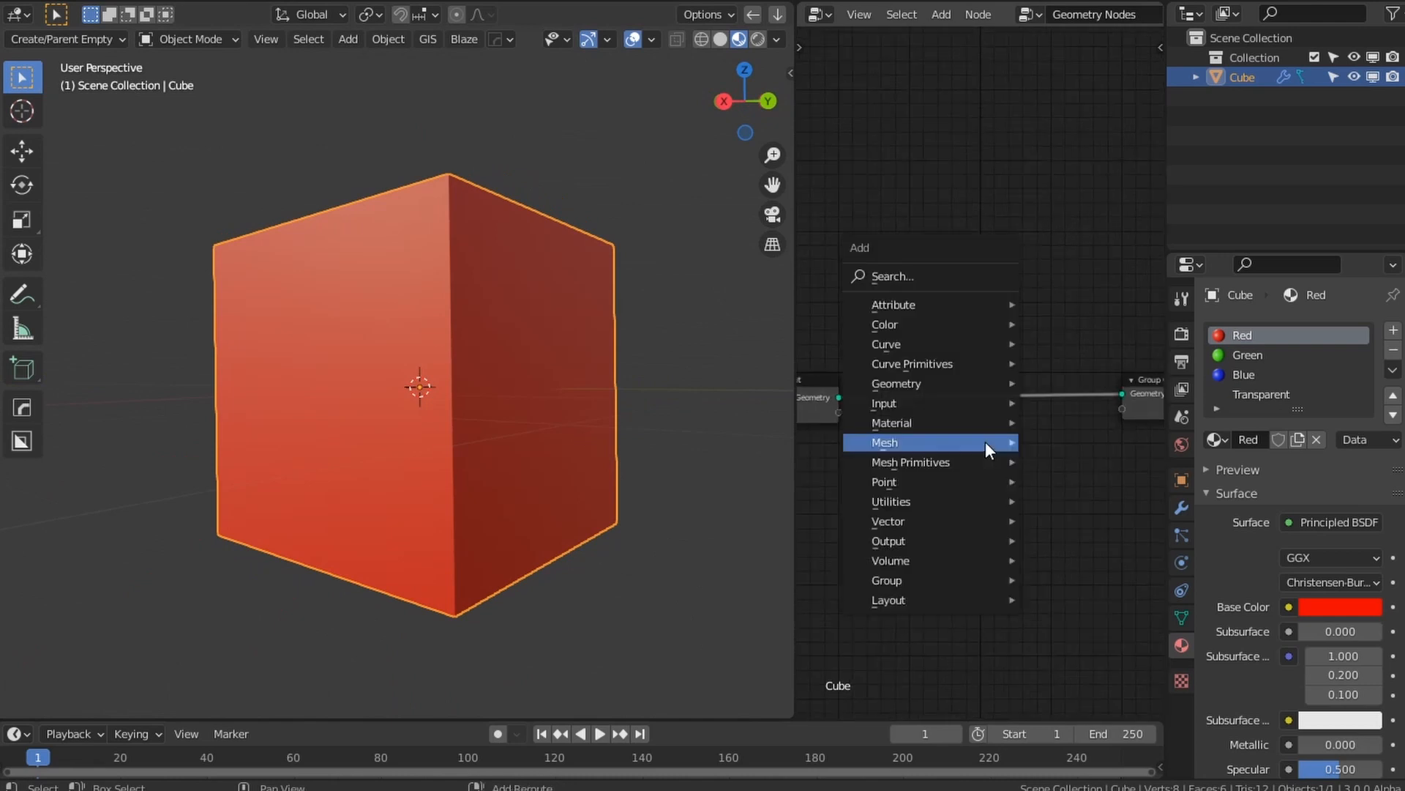
mouse_move(912, 421)
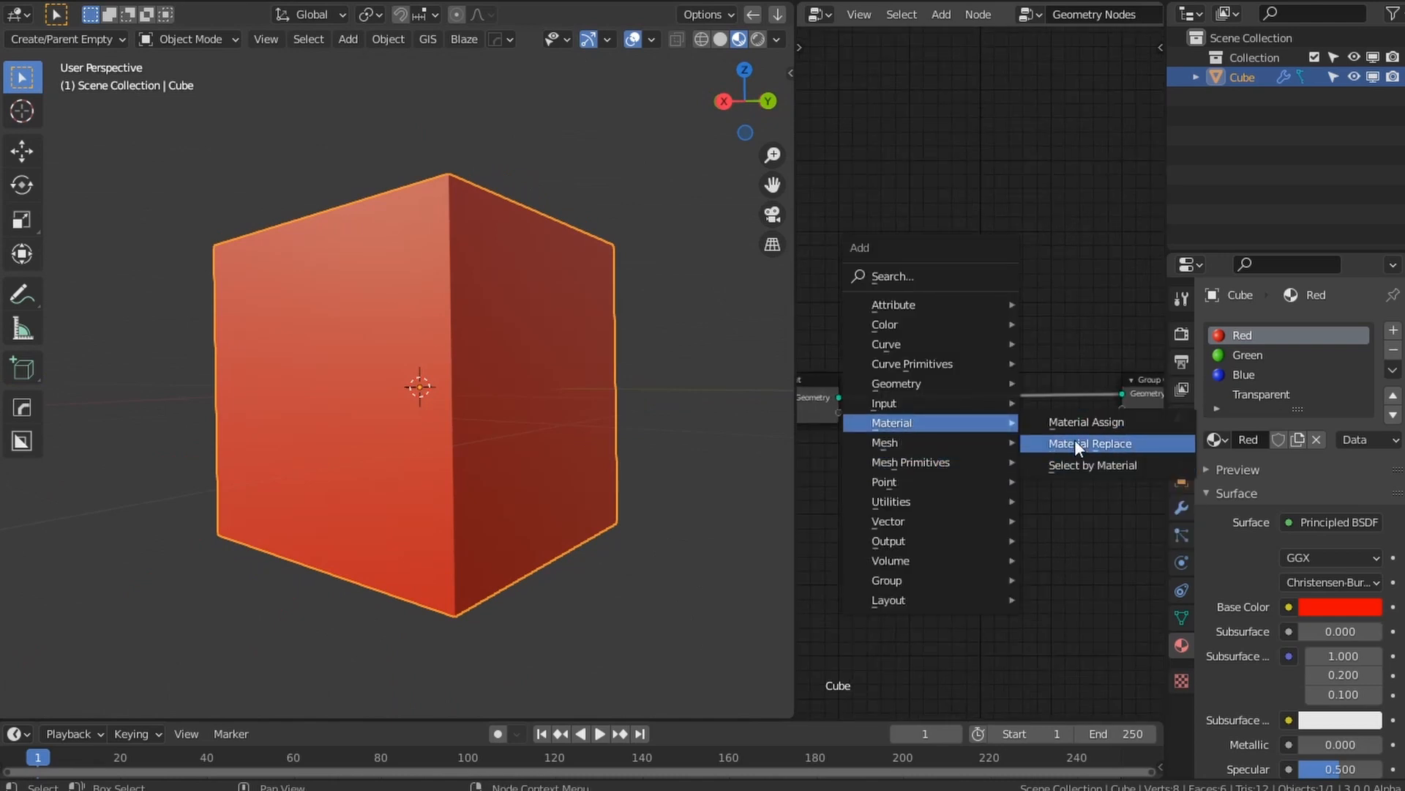
mouse_move(908, 501)
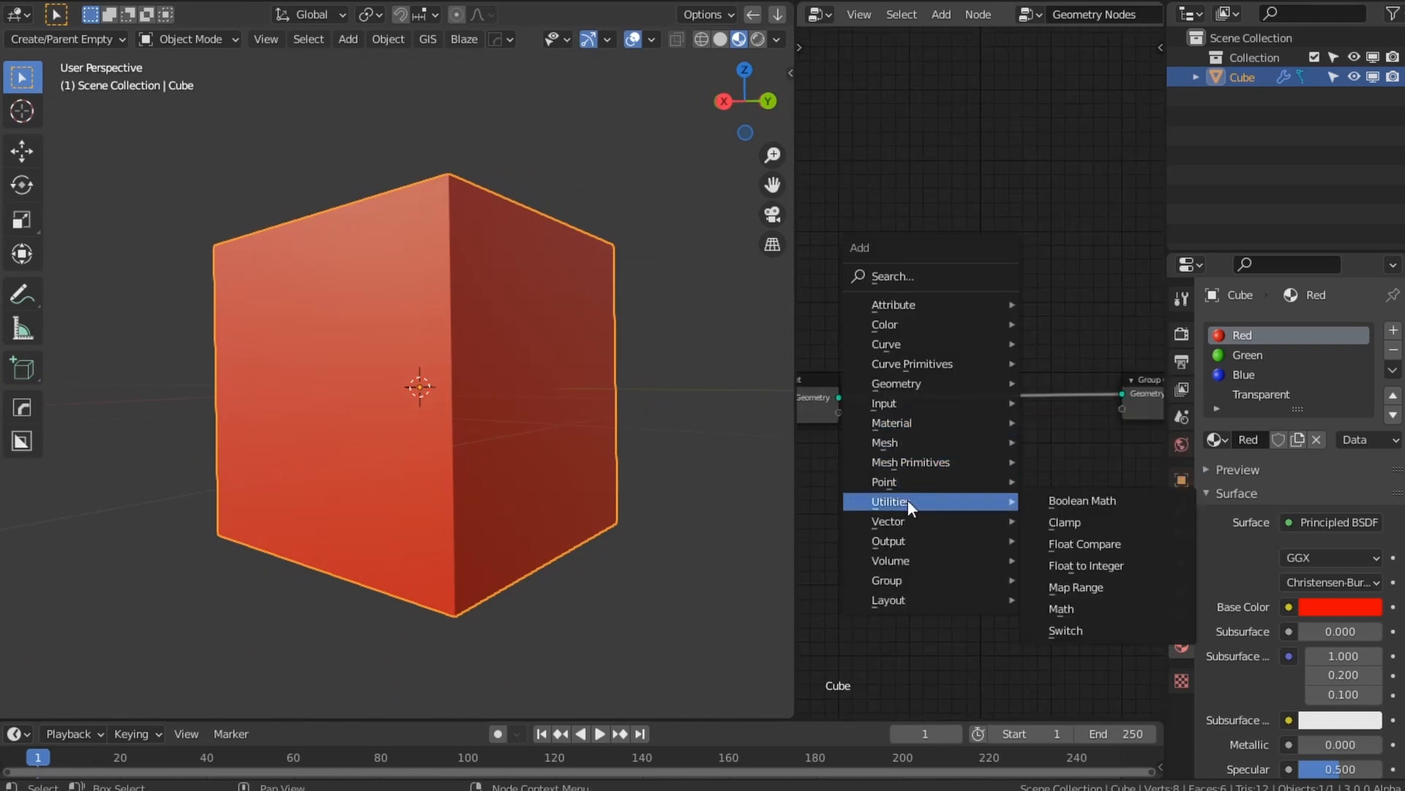
left_click(1066, 631)
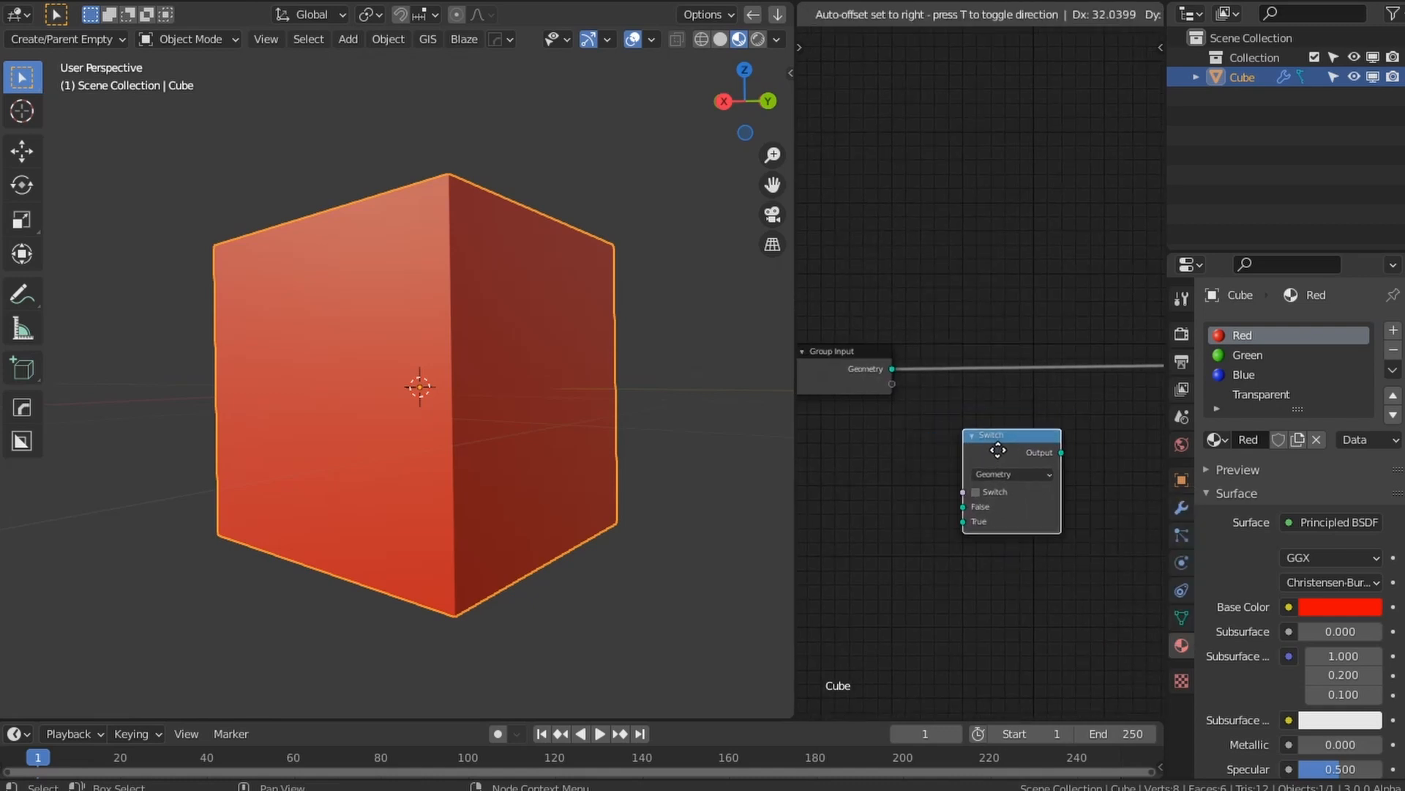
left_click(990, 425)
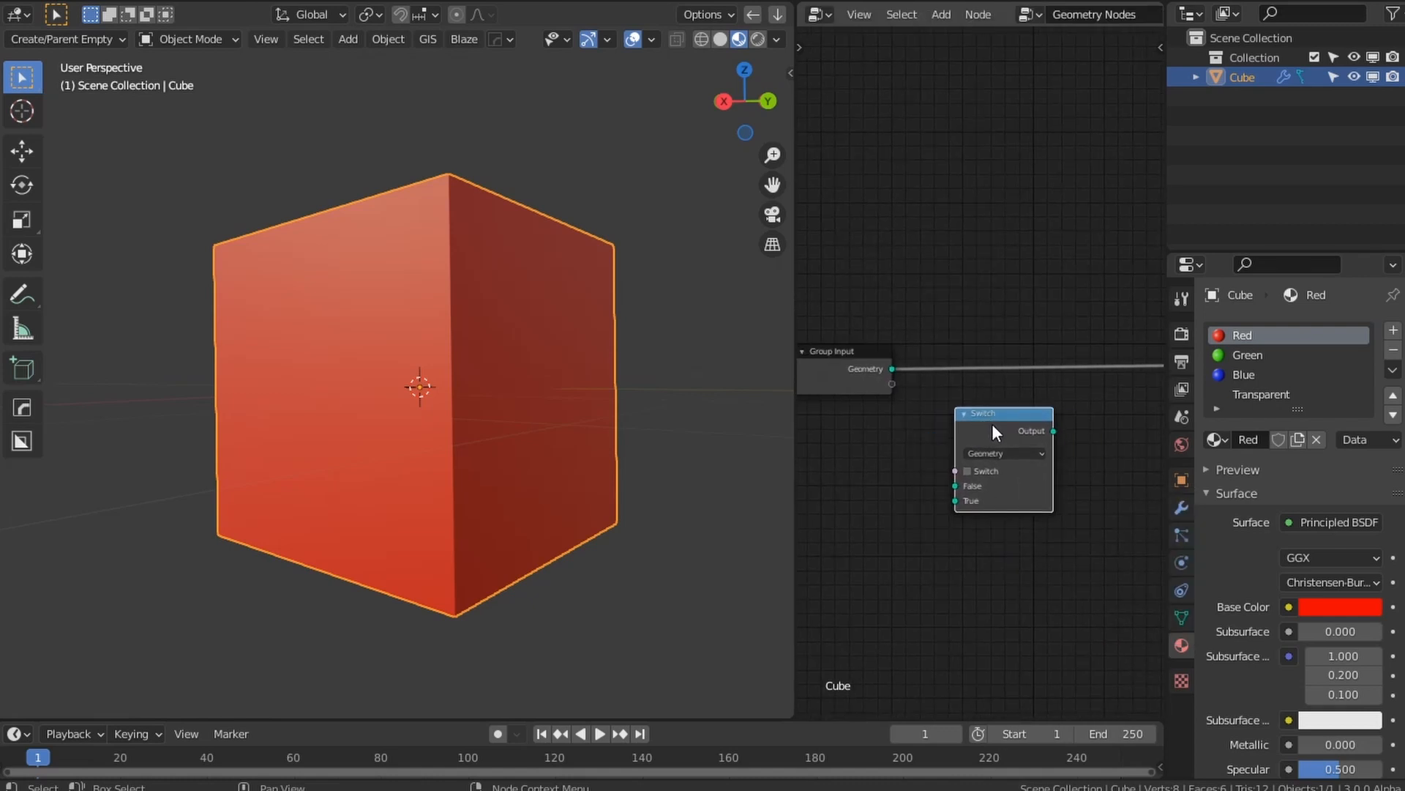
left_click_drag(989, 423, 1016, 435)
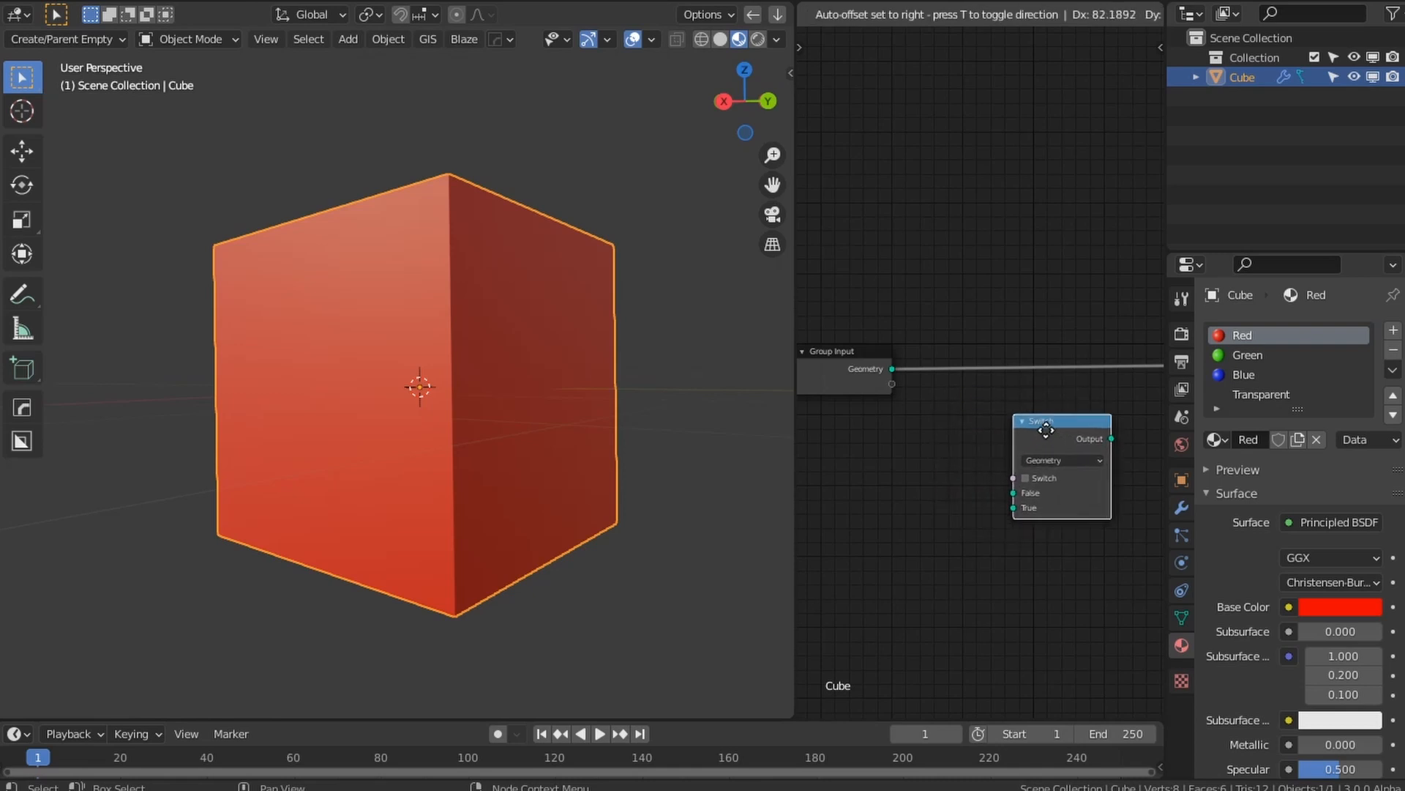
left_click(1031, 416)
middle_click_drag(1101, 527, 1039, 470)
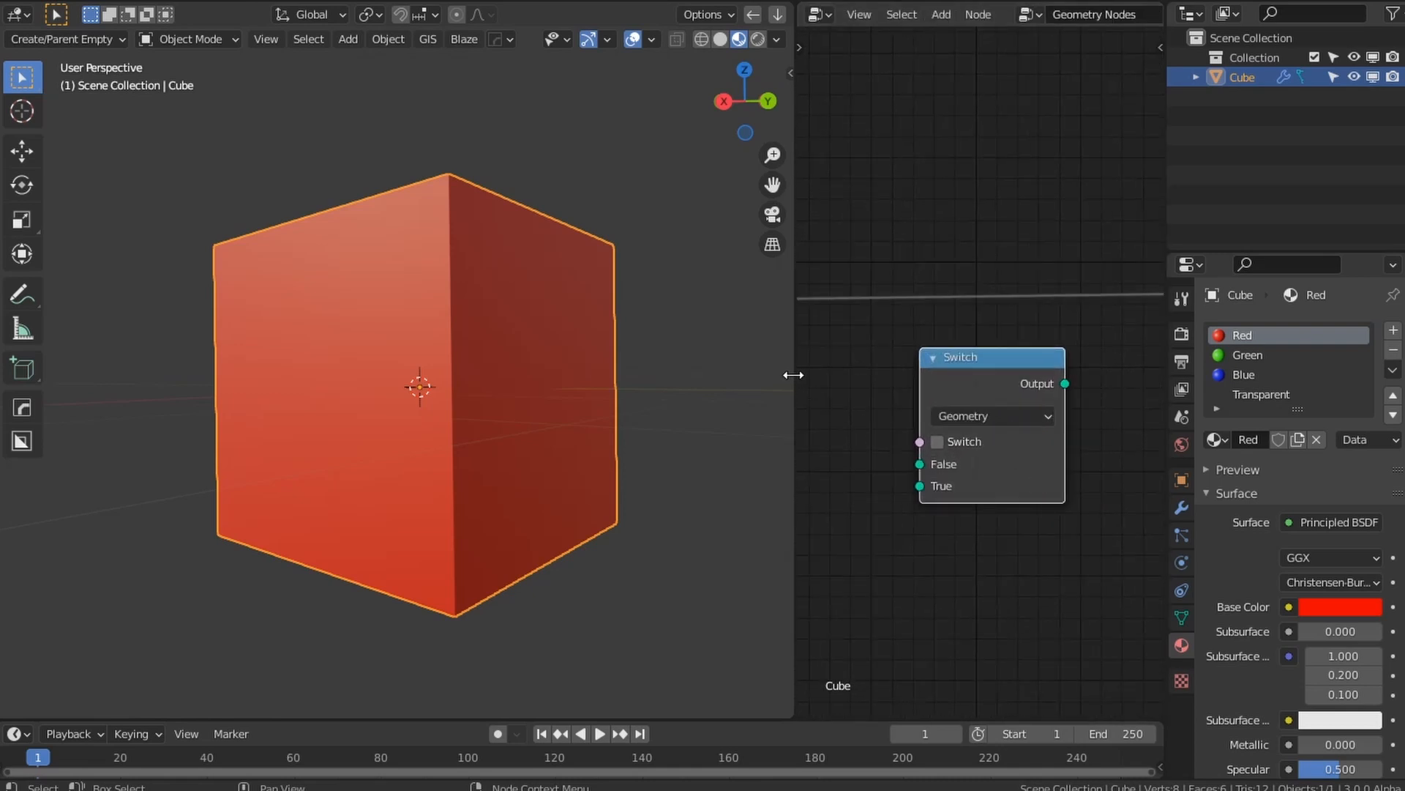
left_click_drag(793, 374, 655, 375)
scroll(985, 370, "up", 2)
left_click_drag(907, 383, 849, 372)
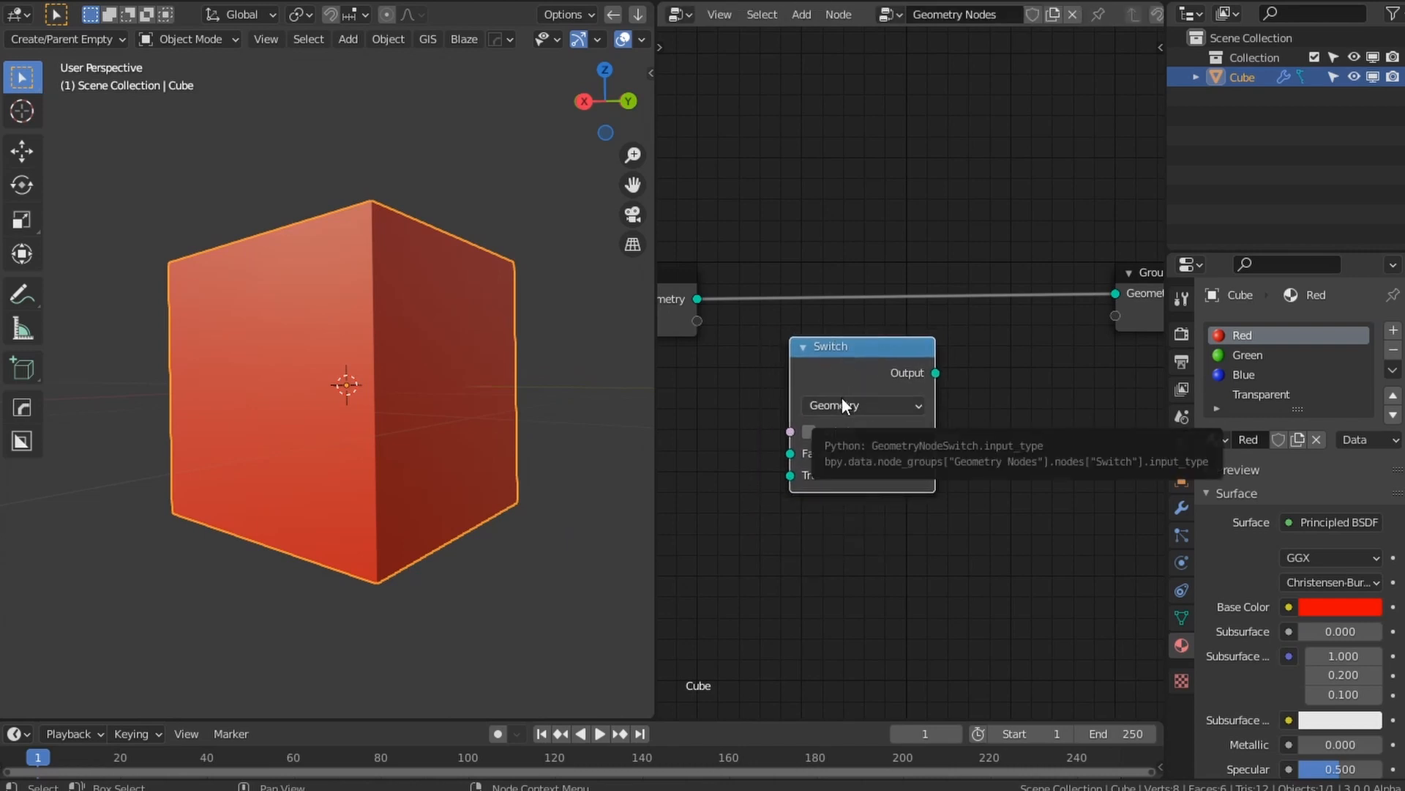
Step: Set the Switch node's input type to Material and reposition the node below the geometry link
left_click(846, 407)
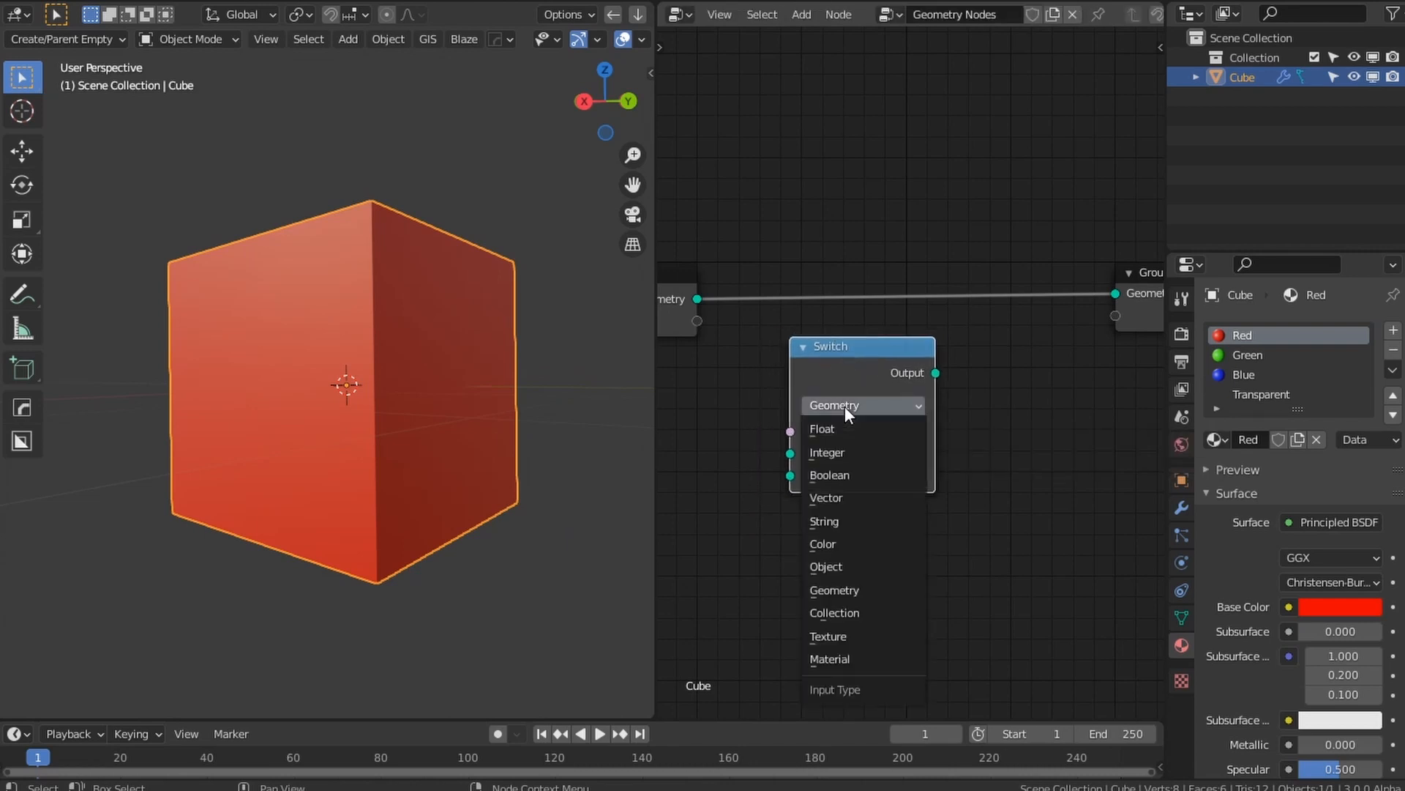
left_click(850, 660)
left_click_drag(849, 368, 827, 417)
scroll(780, 476, "down", 1)
middle_click_drag(779, 477, 900, 466)
scroll(900, 454, "down", 3)
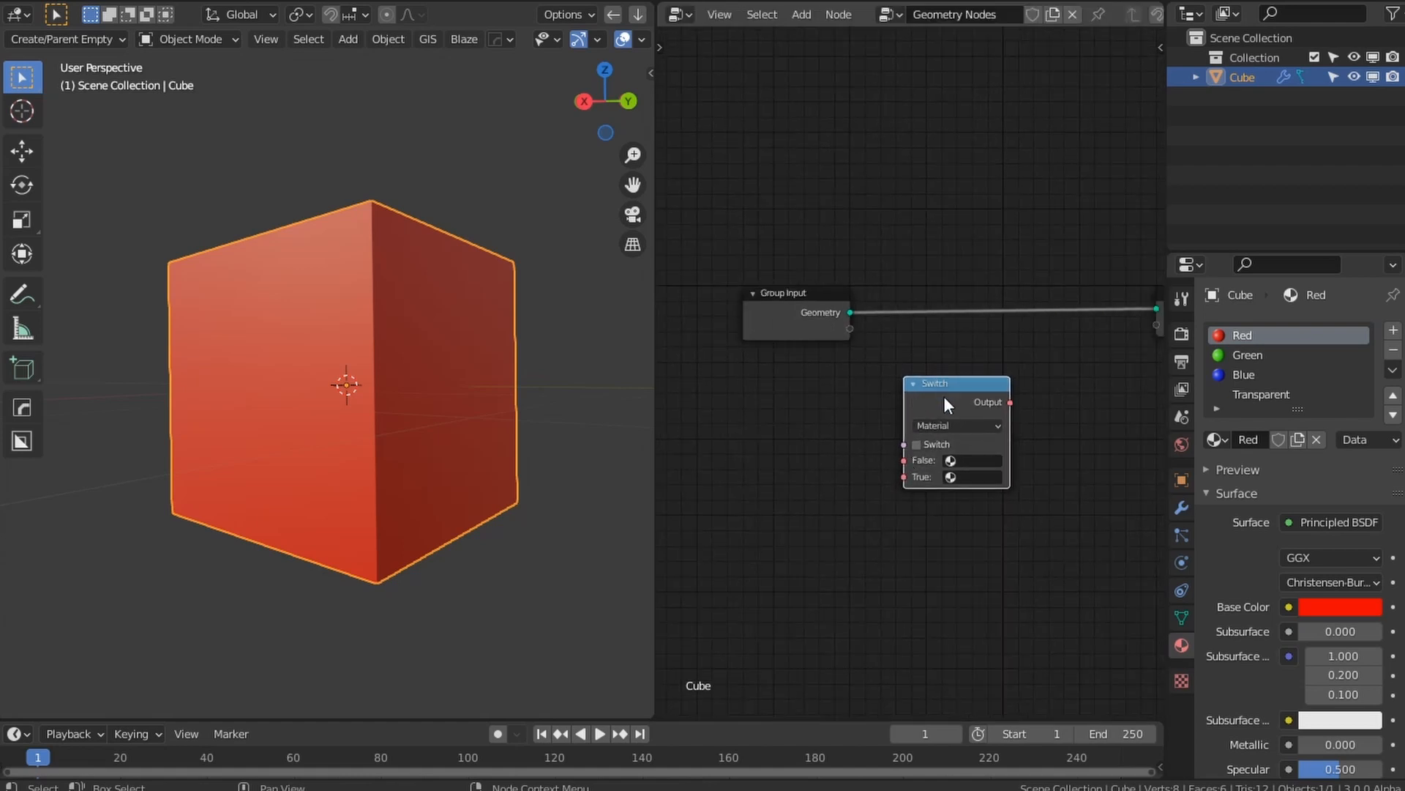
left_click_drag(944, 405, 972, 399)
left_click(1265, 353)
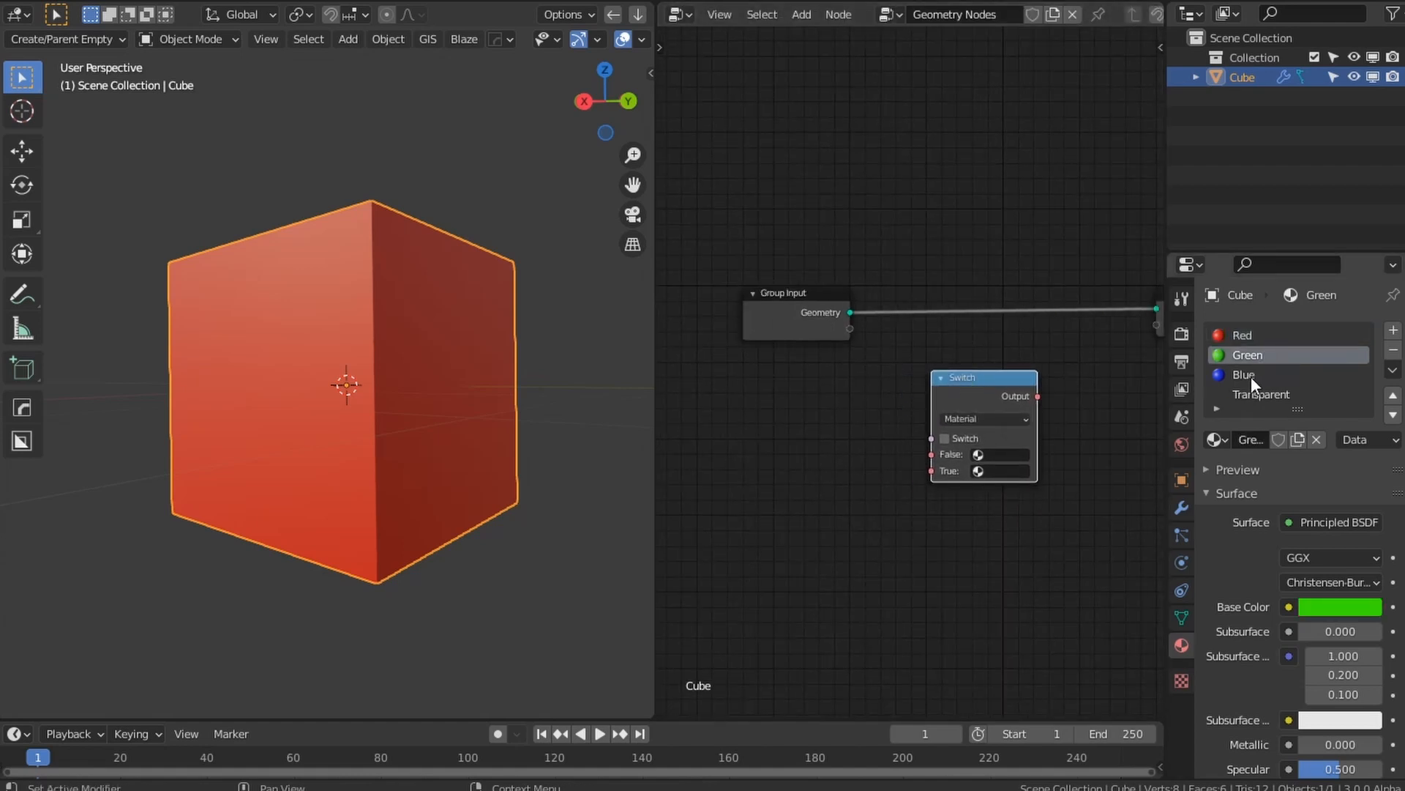
scroll(1254, 377, "down", 8, "ctrl")
left_click(1259, 396)
left_click_drag(976, 393, 981, 374)
left_click(1243, 331)
Step: Space out the Group Input and Switch nodes, expose the Switch toggle as a group input, and show the cube's modifier settings
left_click_drag(801, 317, 715, 304)
left_click_drag(1000, 379, 958, 371)
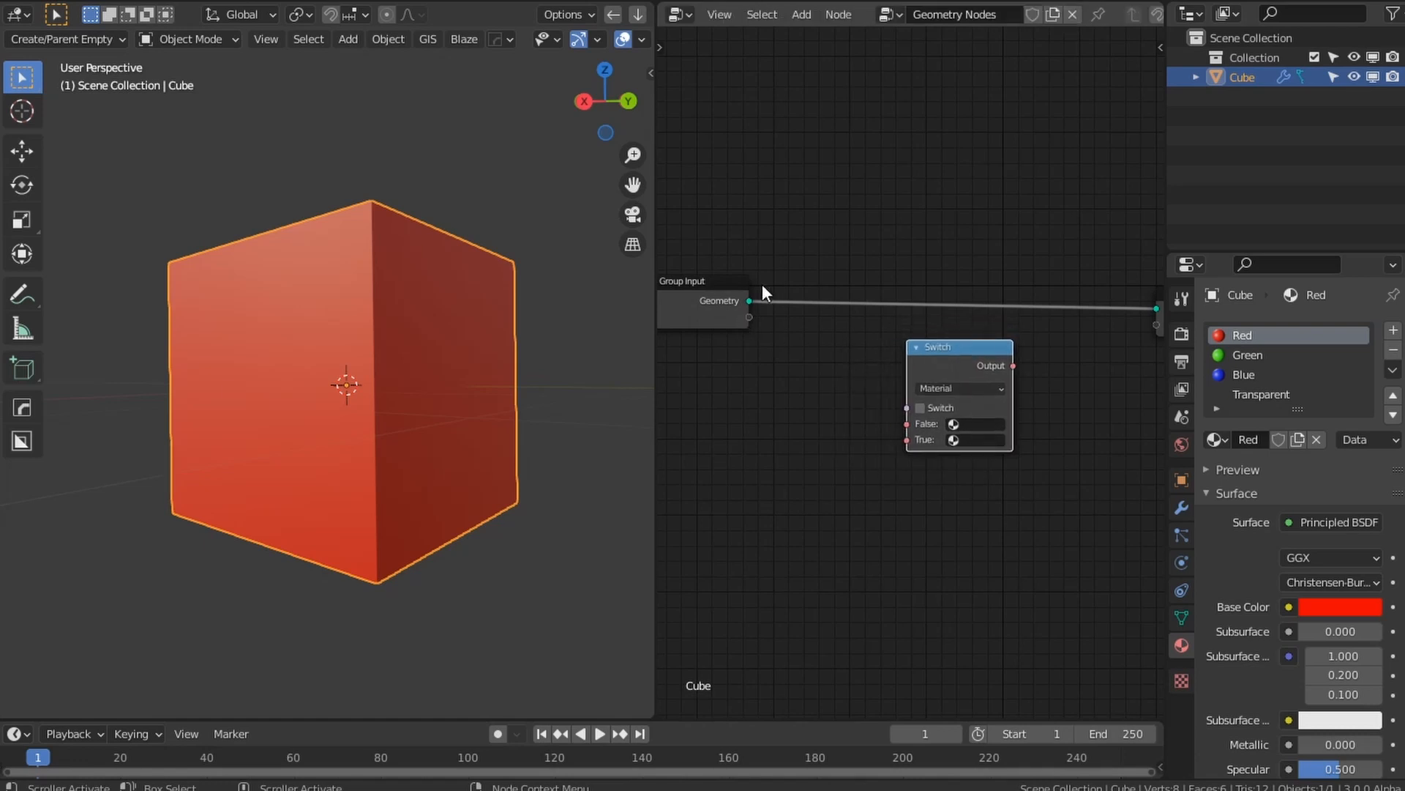
left_click_drag(752, 298, 896, 298)
mouse_move(954, 355)
left_mouse_down()
mouse_move(977, 369)
mouse_move(961, 379)
left_mouse_up()
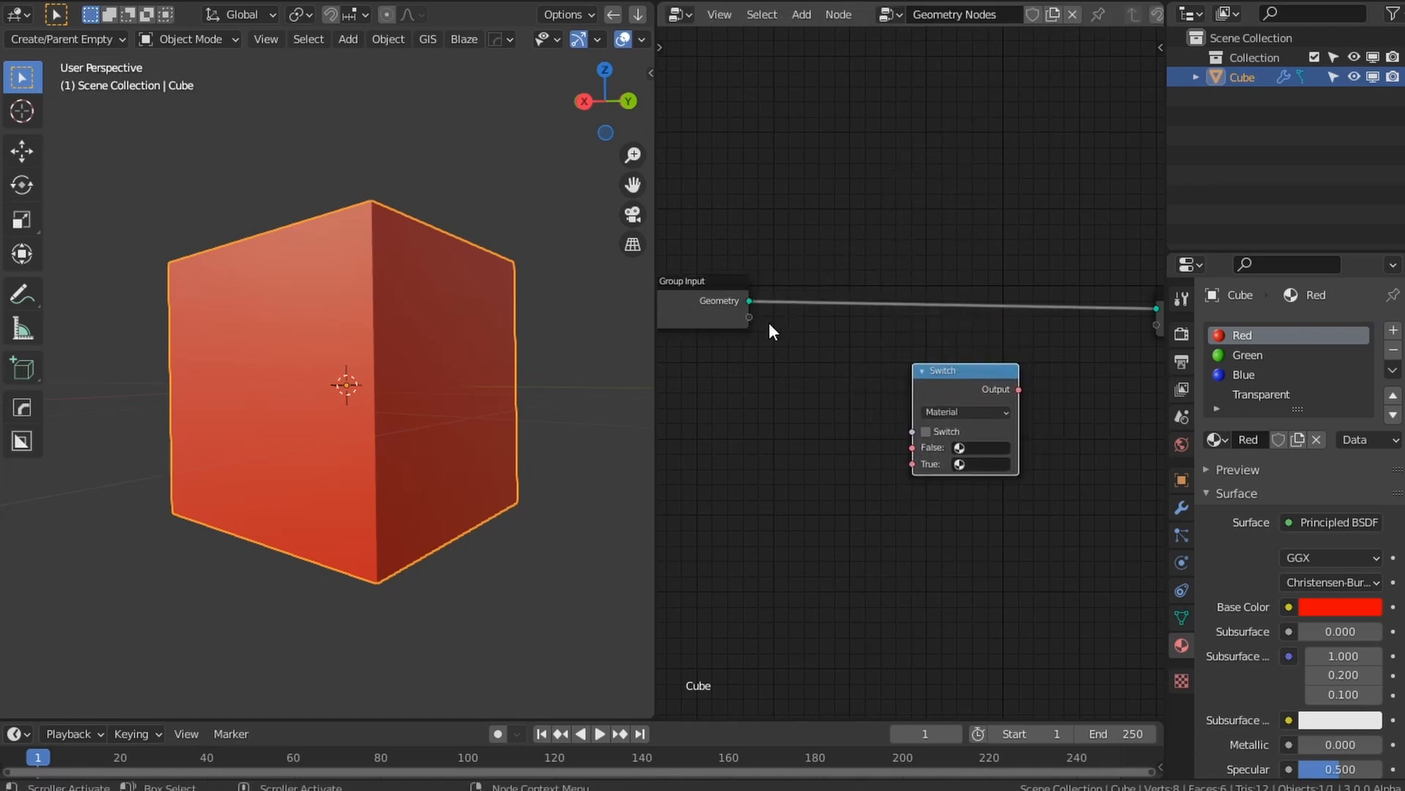
left_click_drag(748, 319, 915, 432)
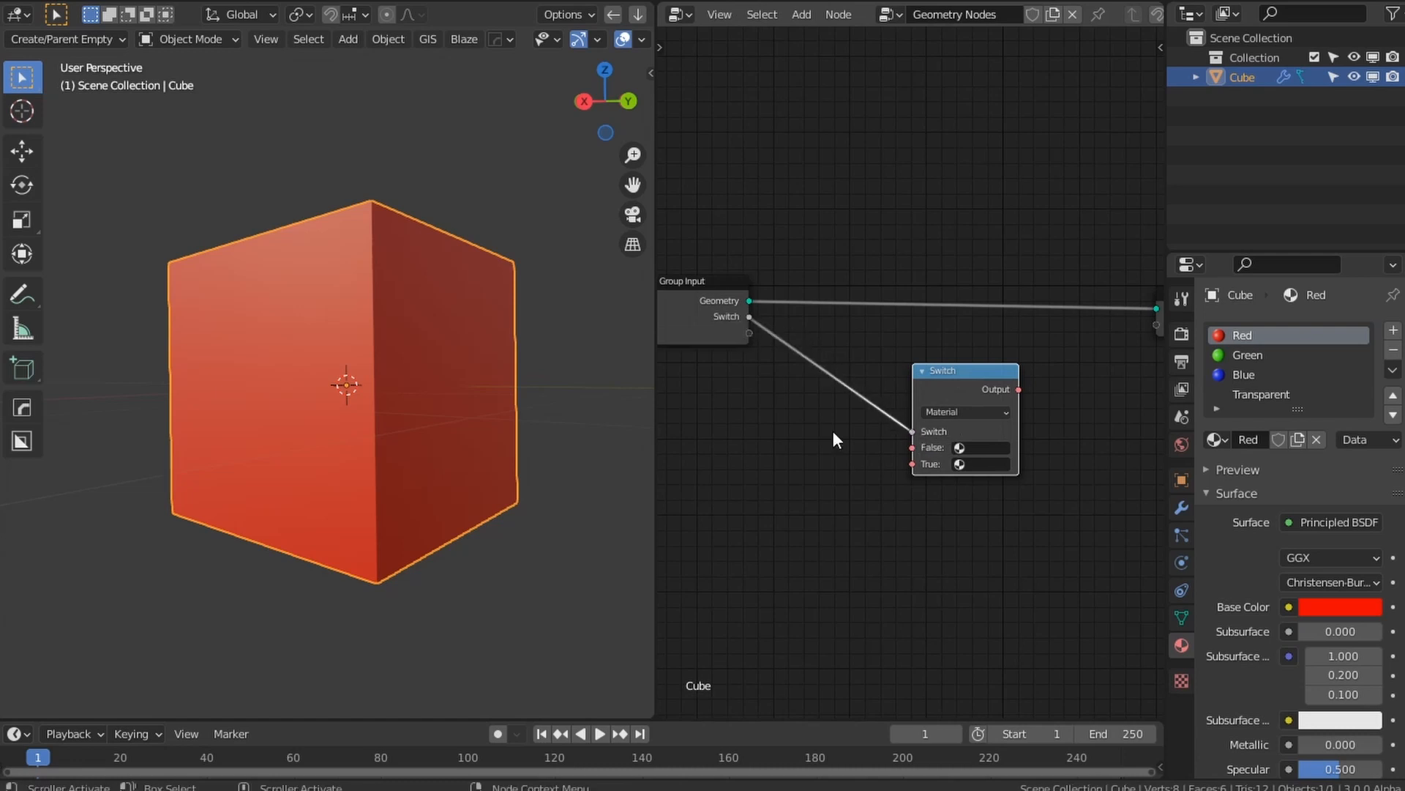
left_click(1182, 508)
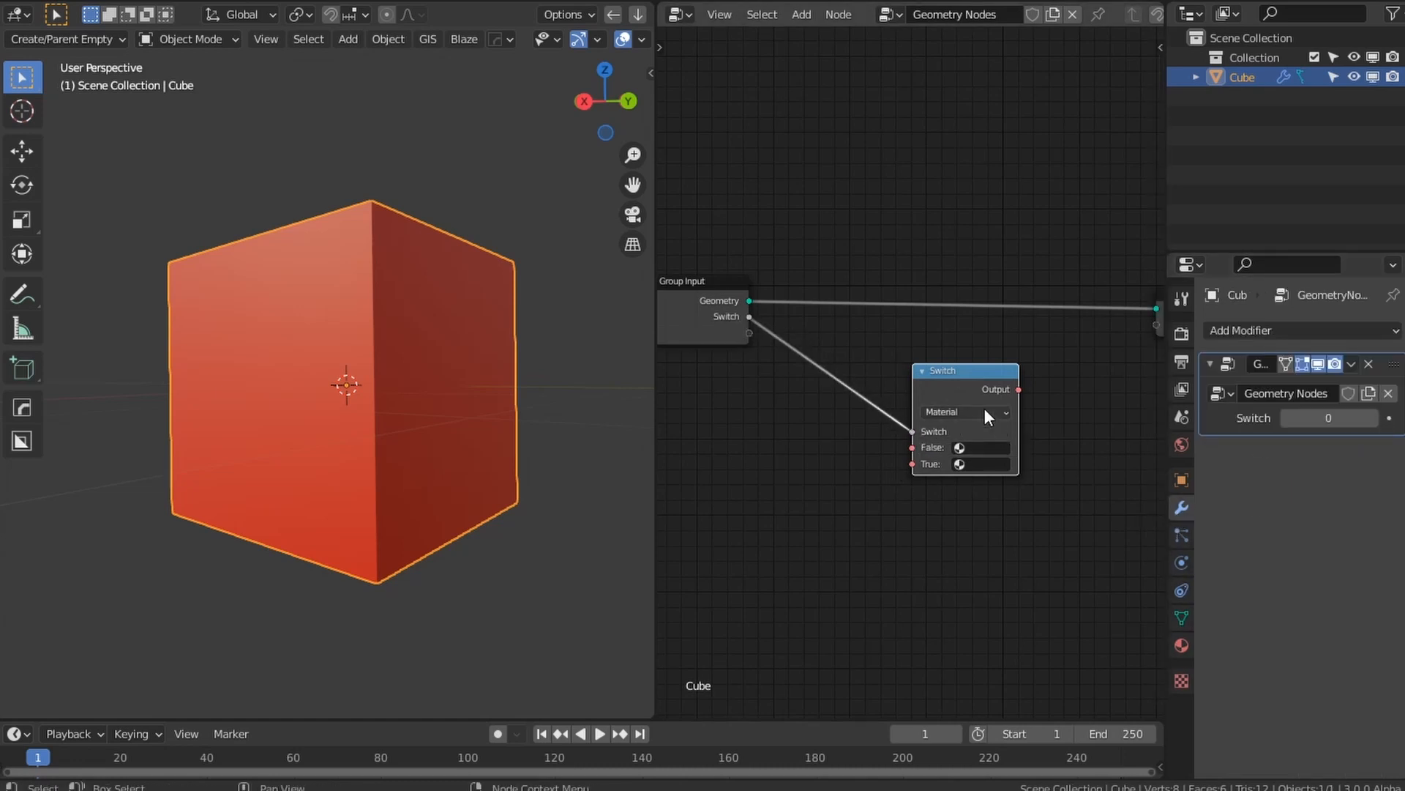
Step: Insert a Material Assign node on the geometry link and connect the Switch node's output to its Material input
left_click_drag(969, 389, 902, 388)
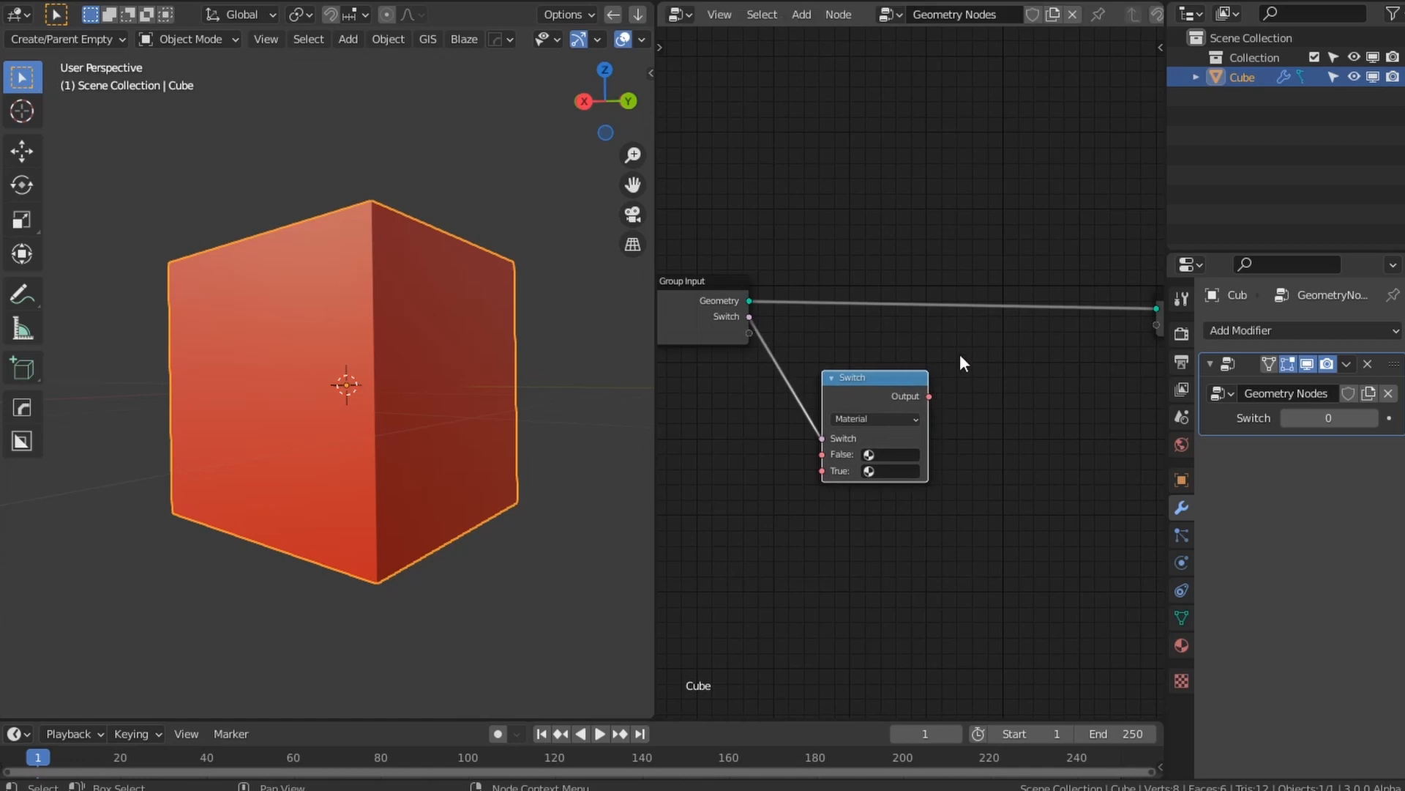
key("shift+a")
mouse_move(887, 274)
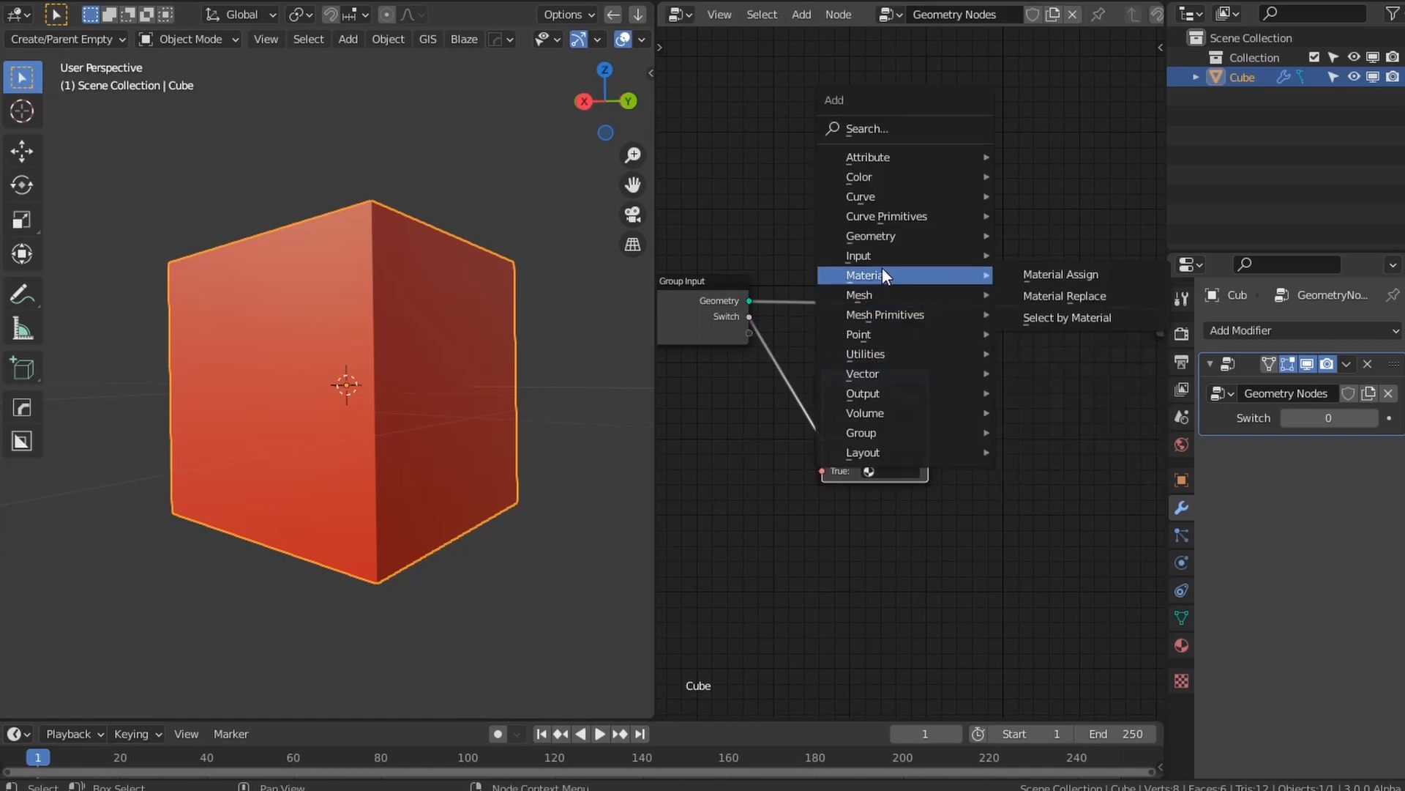
left_click(1054, 274)
left_click(963, 295)
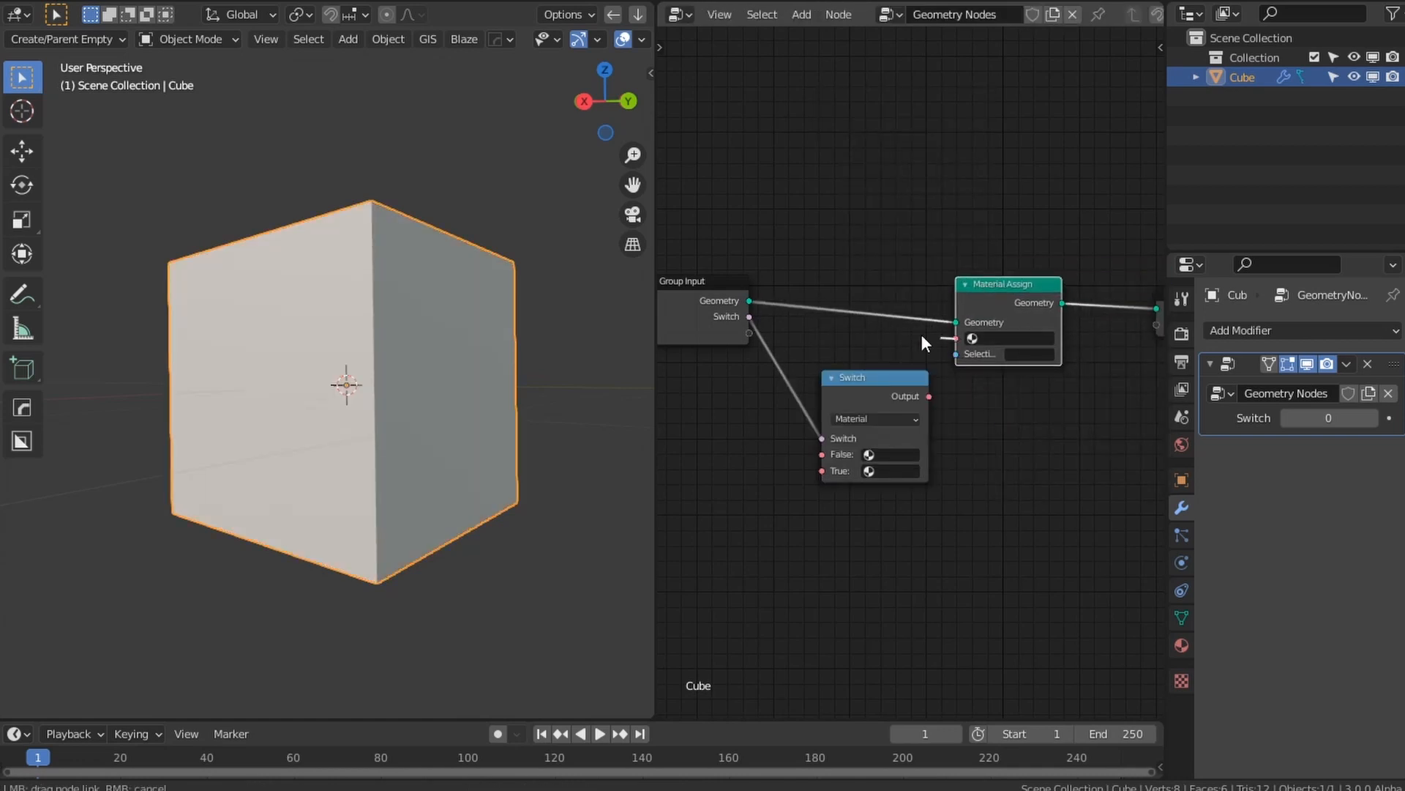
mouse_move(956, 338)
left_mouse_down()
mouse_move(915, 349)
mouse_move(941, 355)
left_mouse_up()
left_click_drag(900, 398, 956, 338)
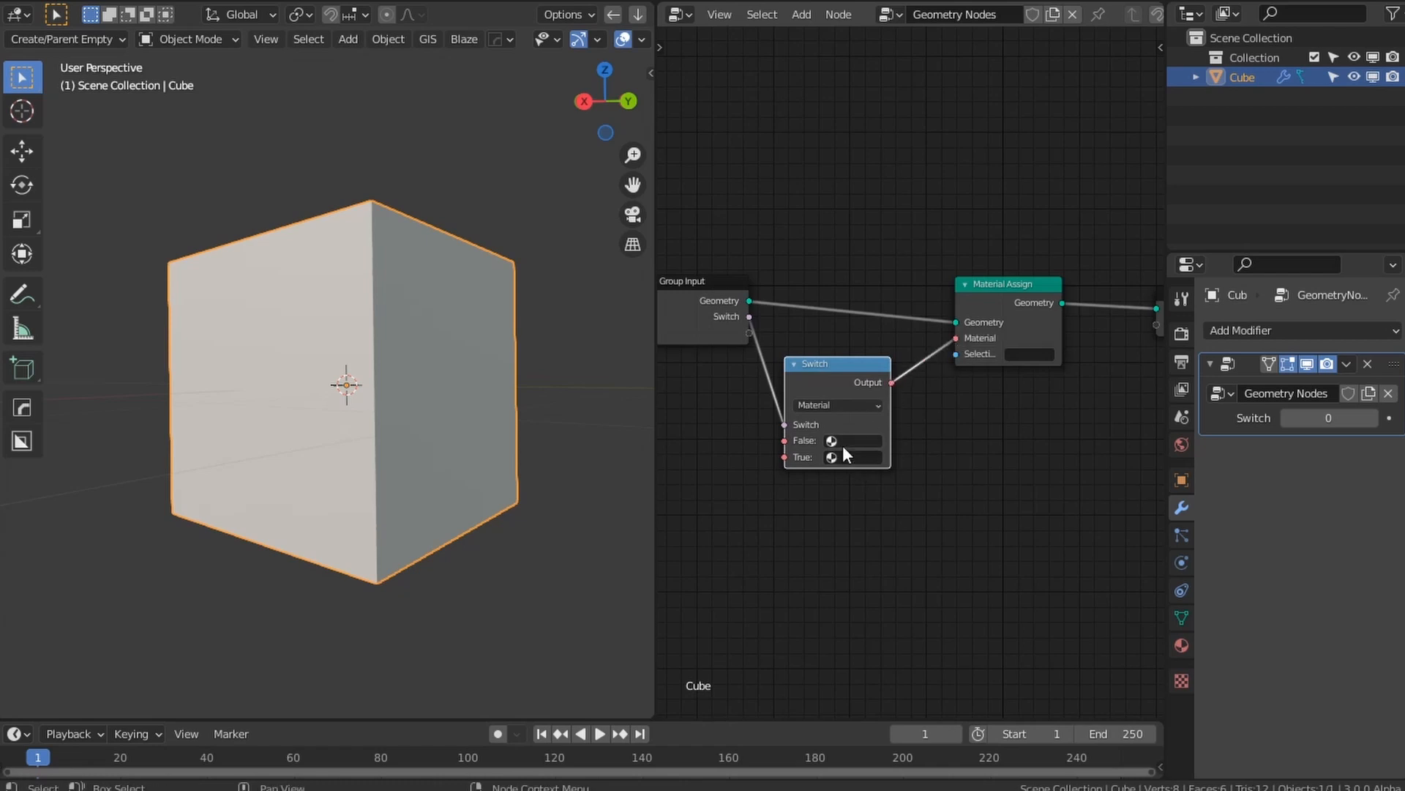
Step: Set the Switch node's False material to Green and its True material to Red
left_click(842, 441)
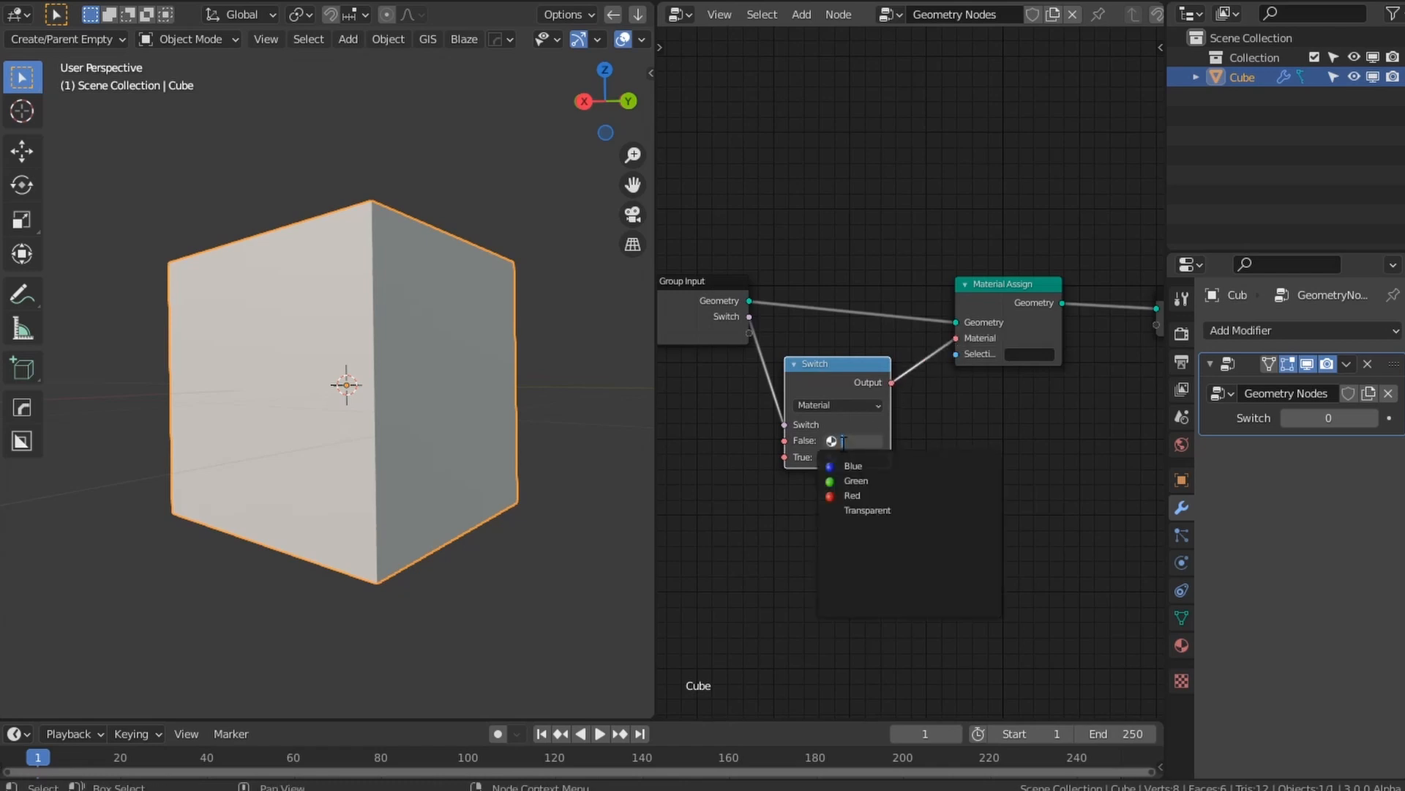
left_click(855, 481)
left_click(857, 457)
left_click(858, 511)
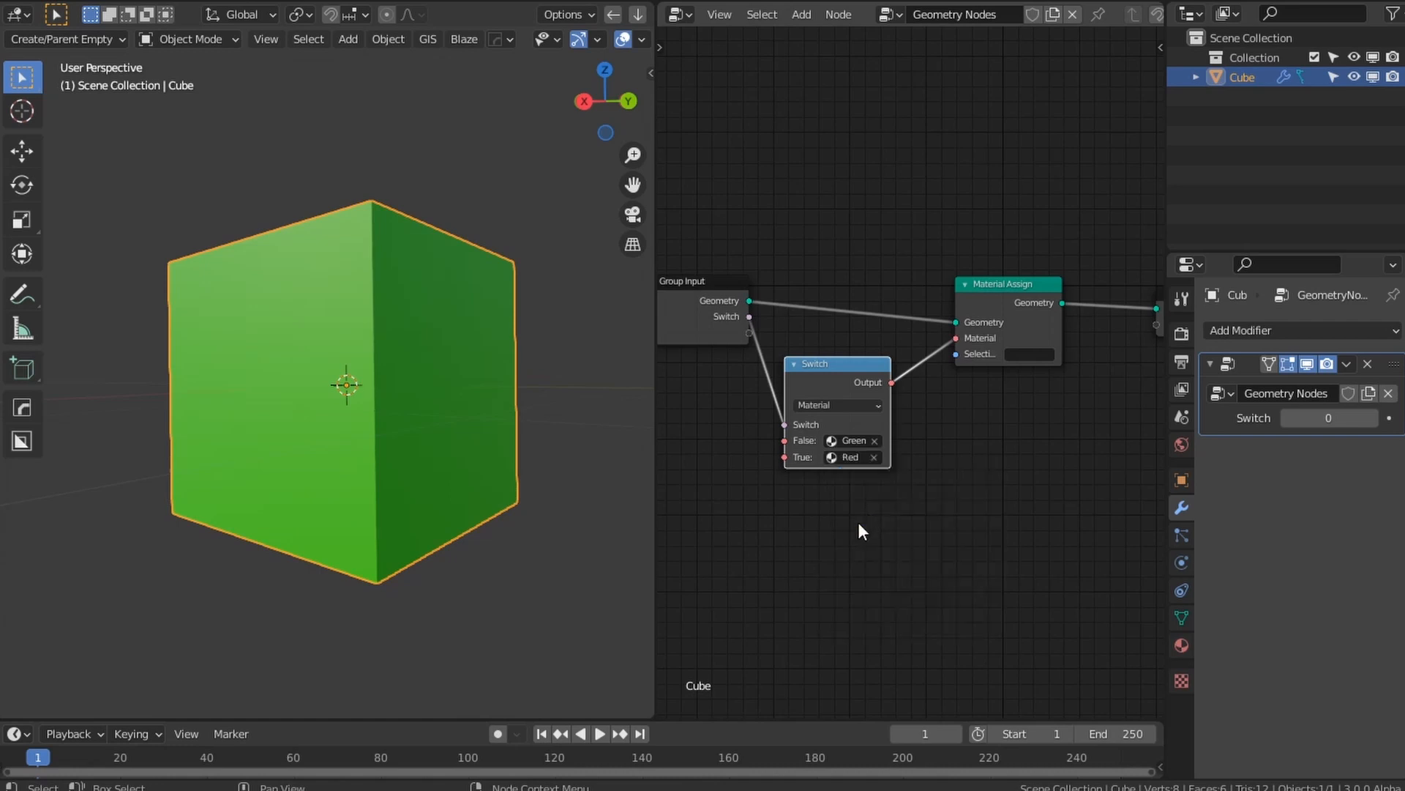
Step: Toggle the modifier's Switch value repeatedly between 0 and 1 to check the cube's material change
left_click(1371, 418)
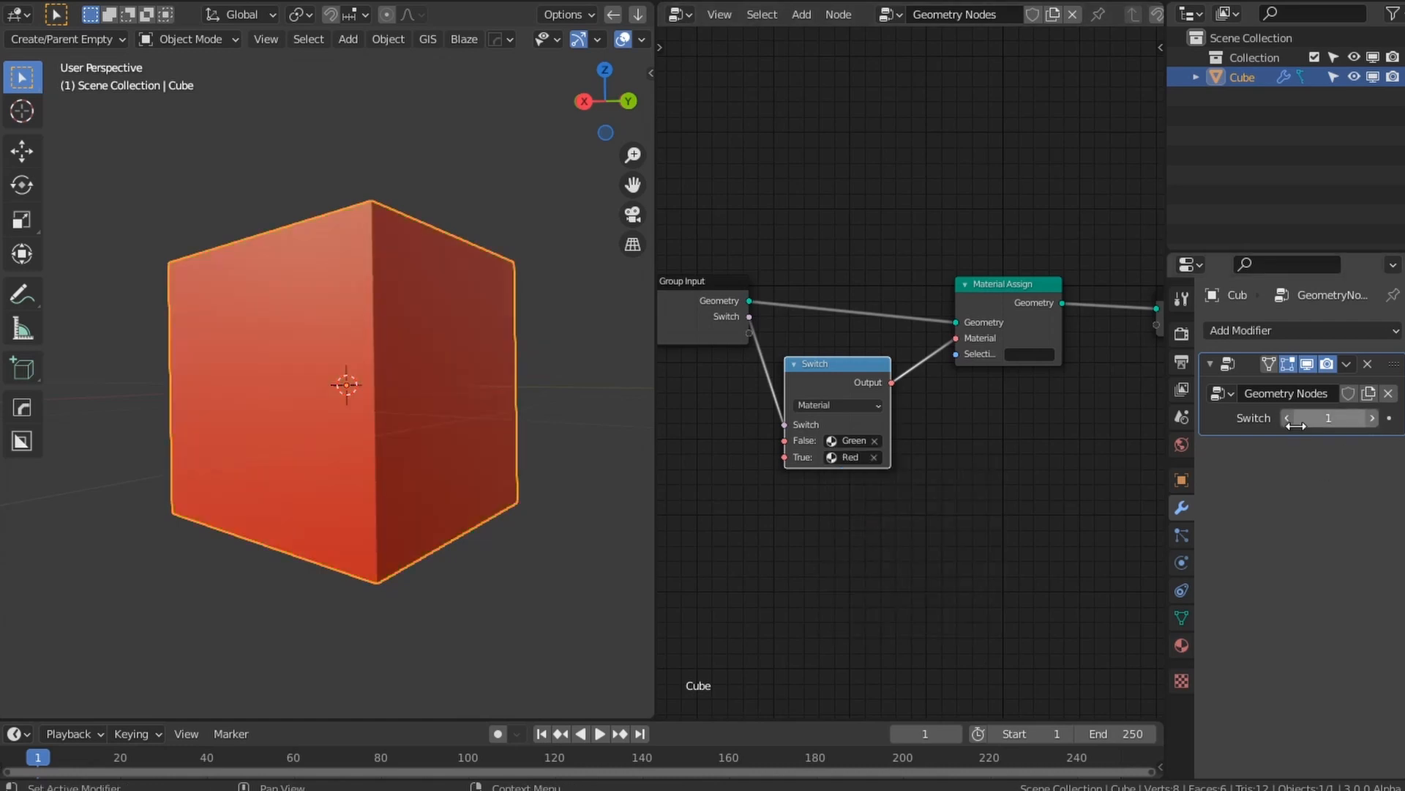
left_click_drag(1354, 418, 1340, 418)
left_click(1373, 417)
left_click(1290, 416)
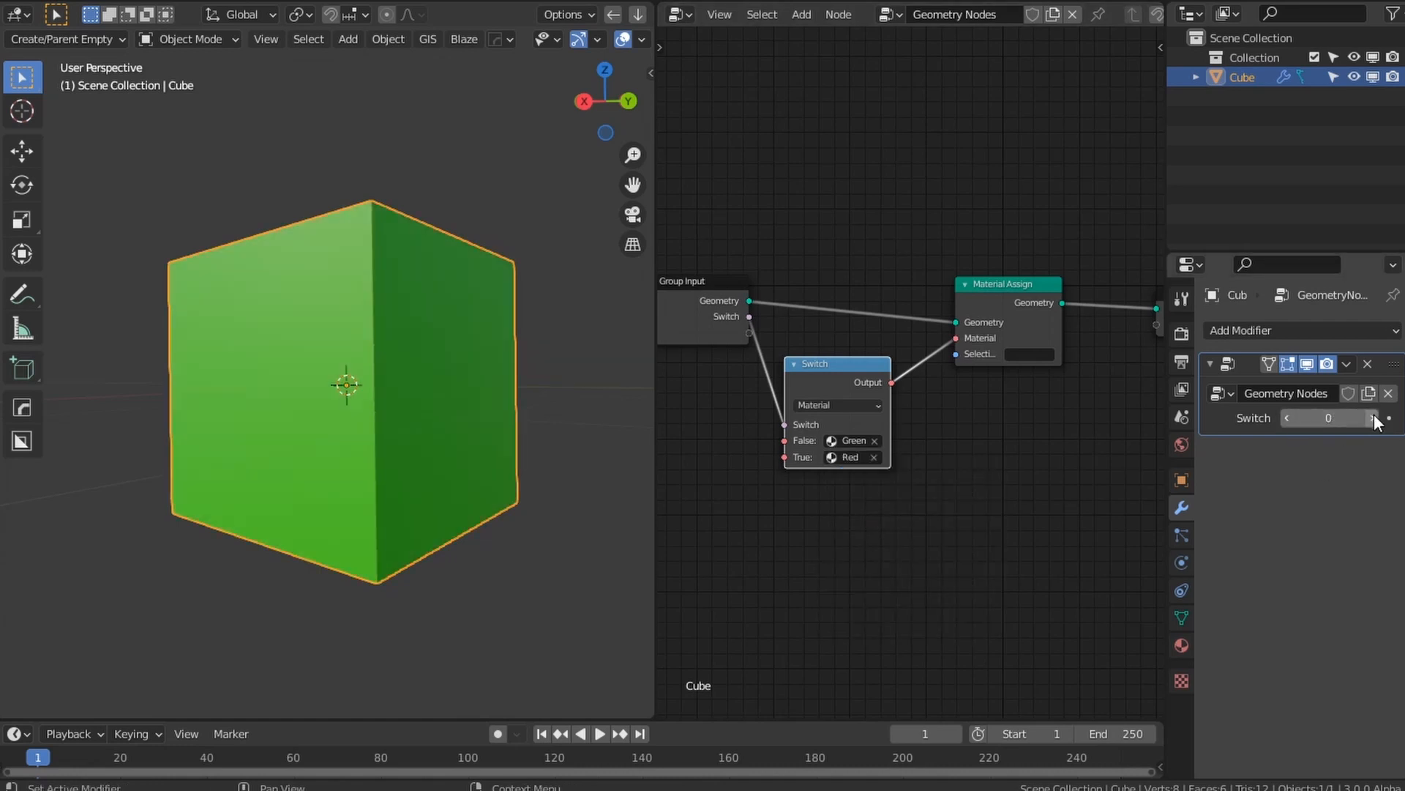
left_click(1373, 416)
left_click(1292, 419)
left_click(1373, 418)
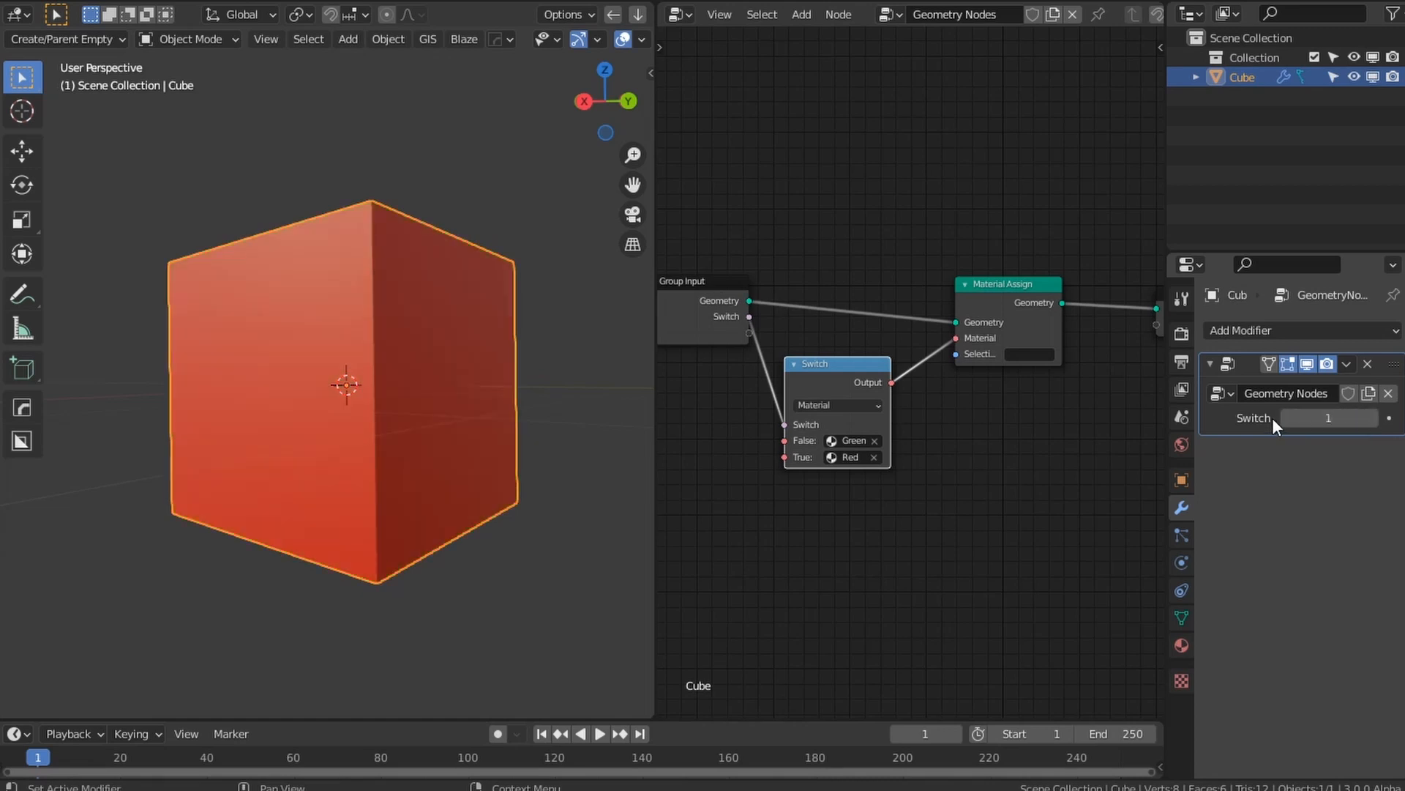
left_click(1288, 417)
left_click(1372, 417)
left_click(1289, 418)
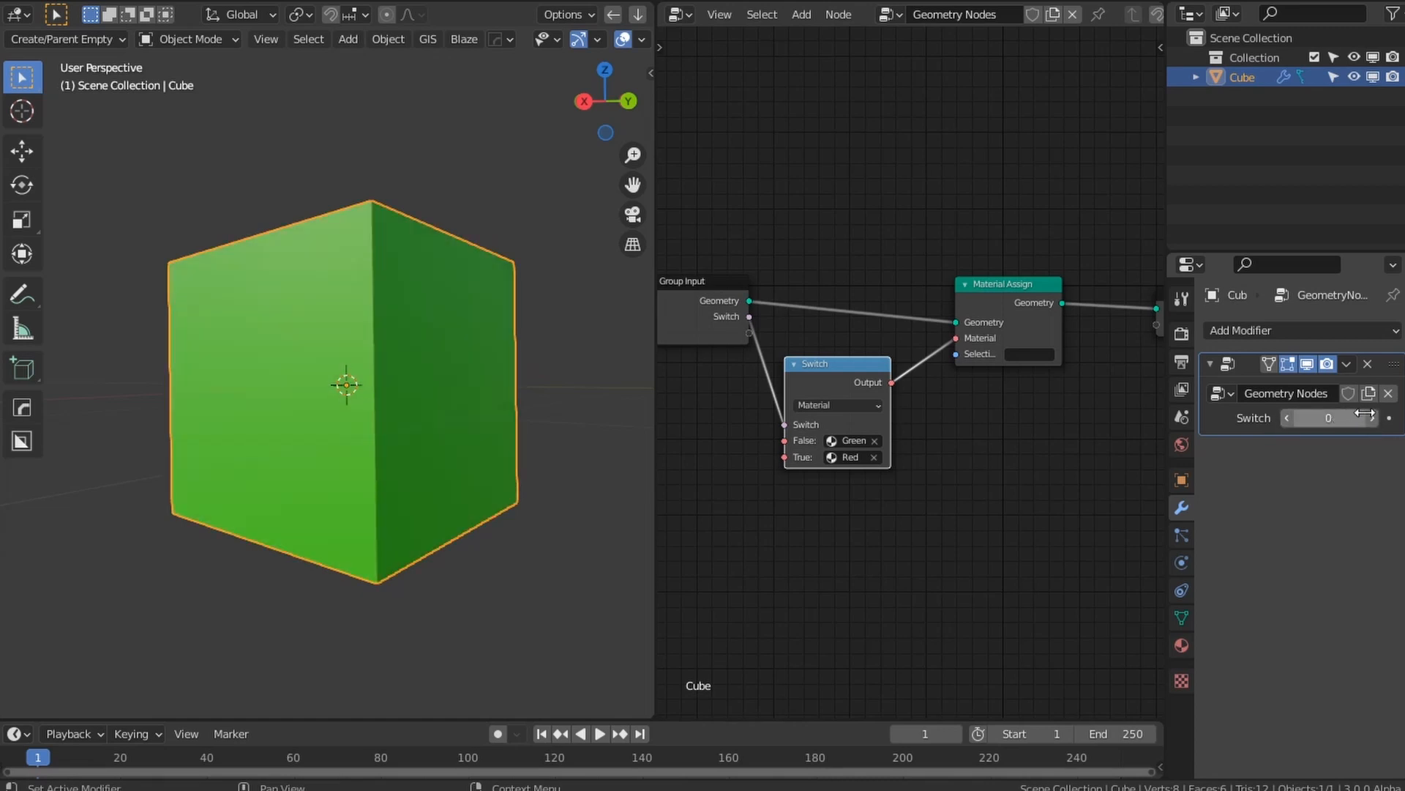
left_click(1372, 417)
left_click(1290, 418)
left_click(1369, 417)
left_click(1287, 419)
Step: Subdivide the cube's mesh in Edit Mode with 10 cuts
middle_click_drag(393, 402, 404, 429)
key("Tab")
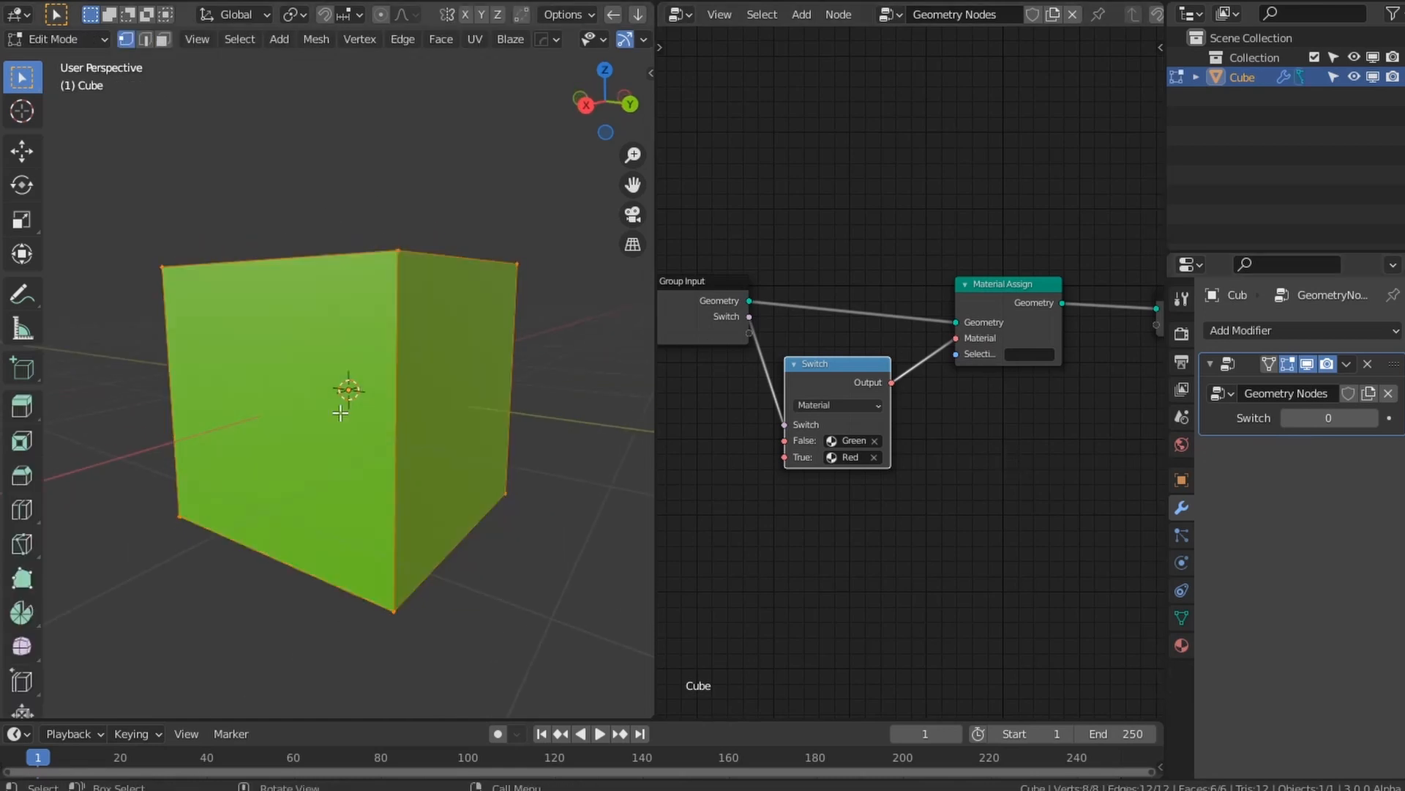
middle_click_drag(342, 329, 362, 387)
right_click(377, 303)
left_click(376, 303)
left_click(68, 701)
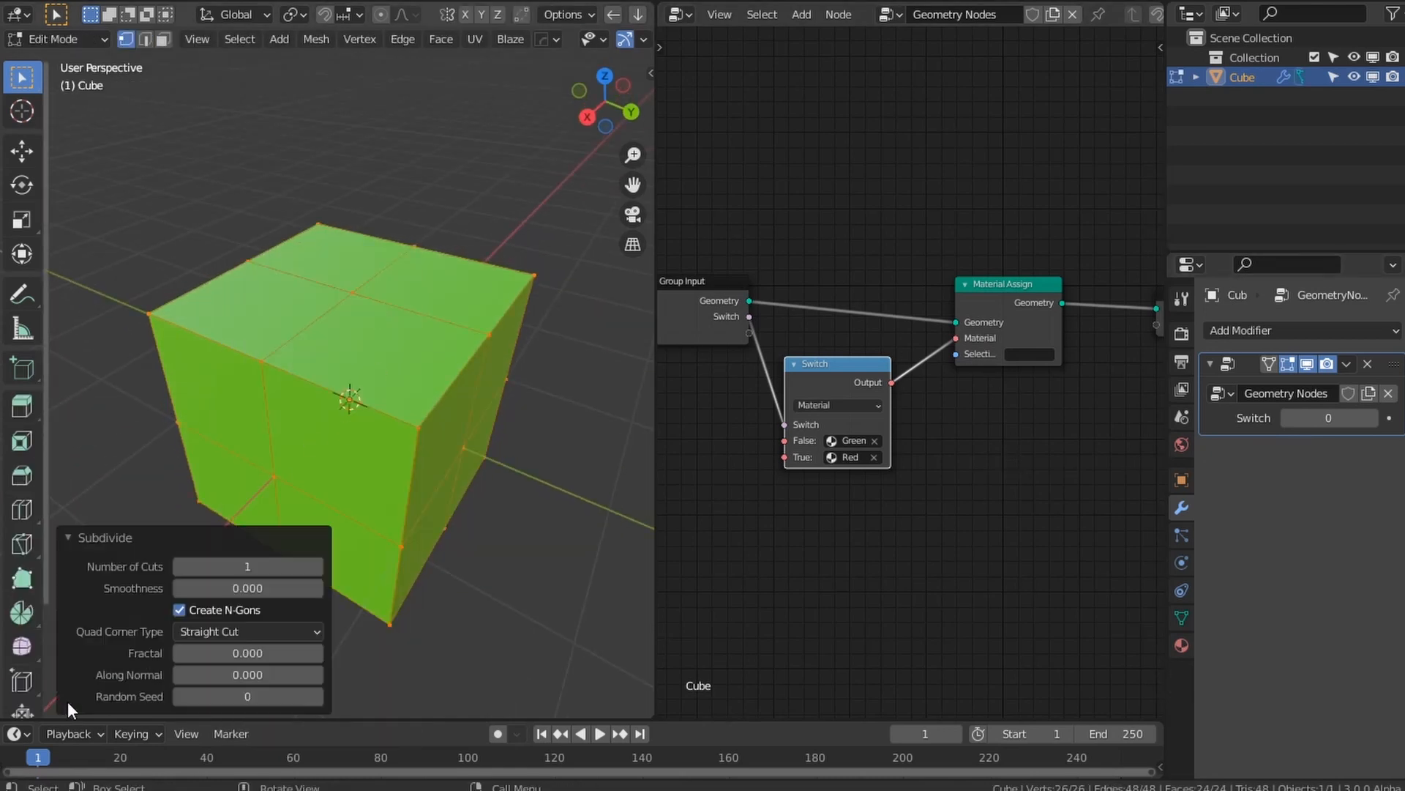
left_click_drag(248, 567, 315, 566)
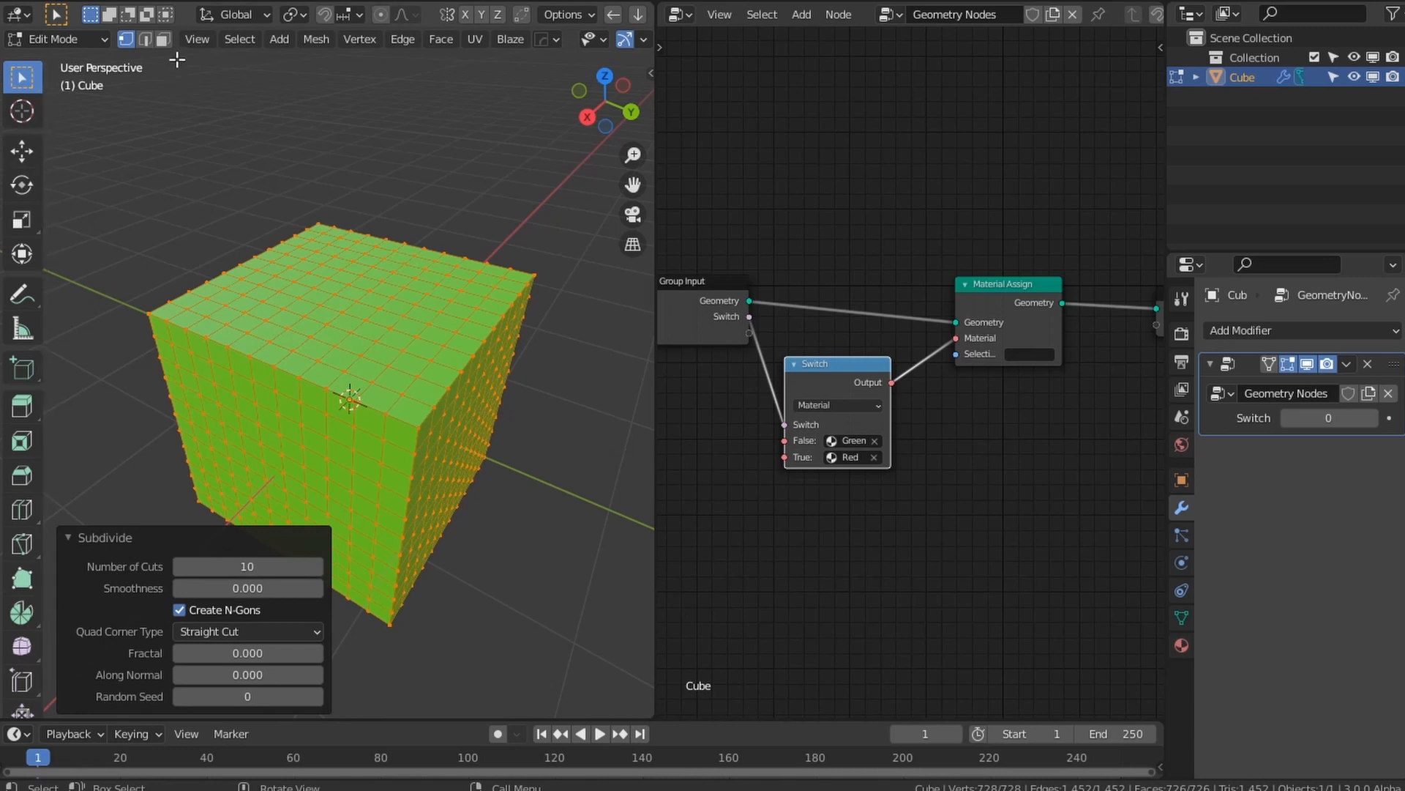
Step: Select a roundish patch of faces on the cube's top, assign it to a new vertex group, and return to Object Mode
left_click(163, 38)
left_click_drag(413, 329, 387, 307)
key("ctrl+KP_Add")
key("ctrl+KP_Add")
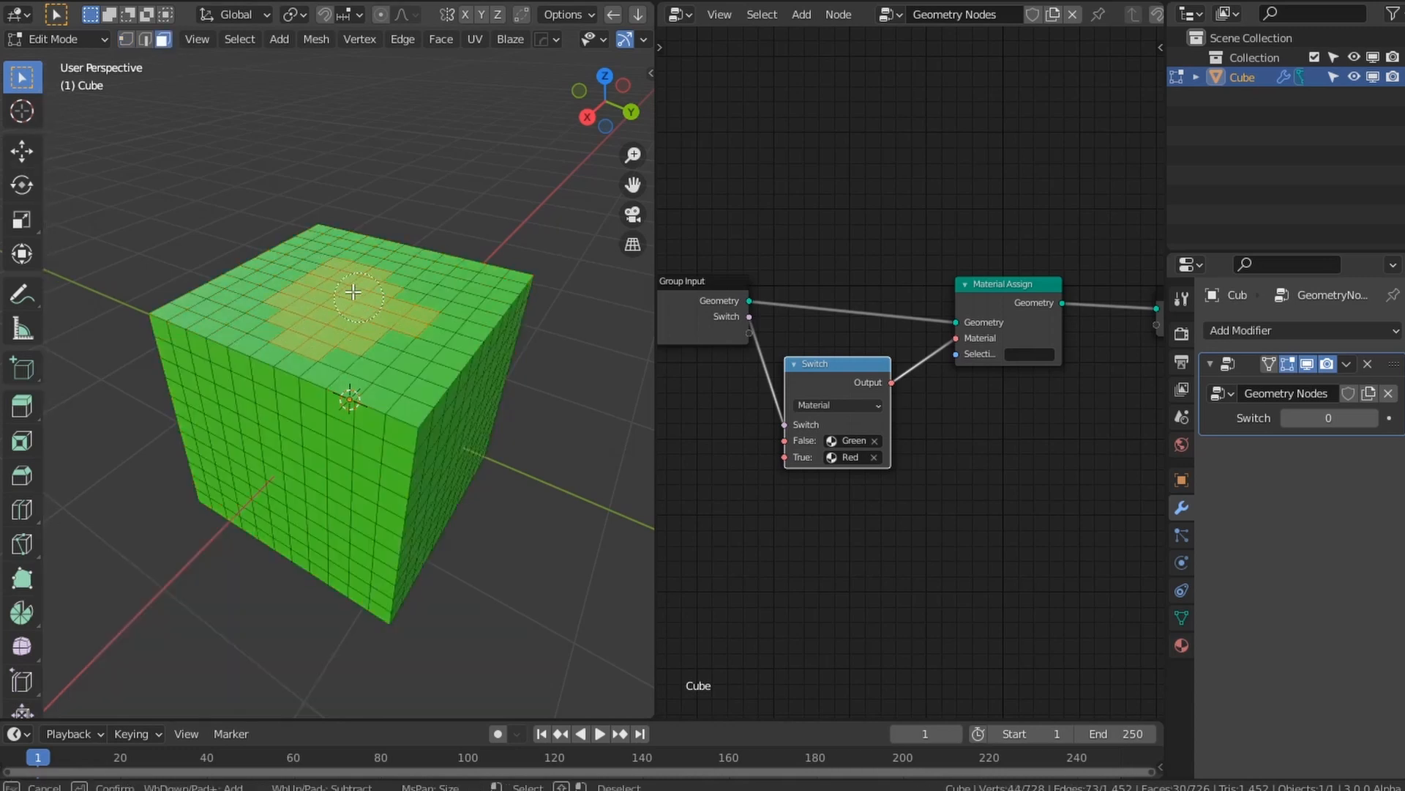
left_click(1181, 617)
left_click(1393, 389)
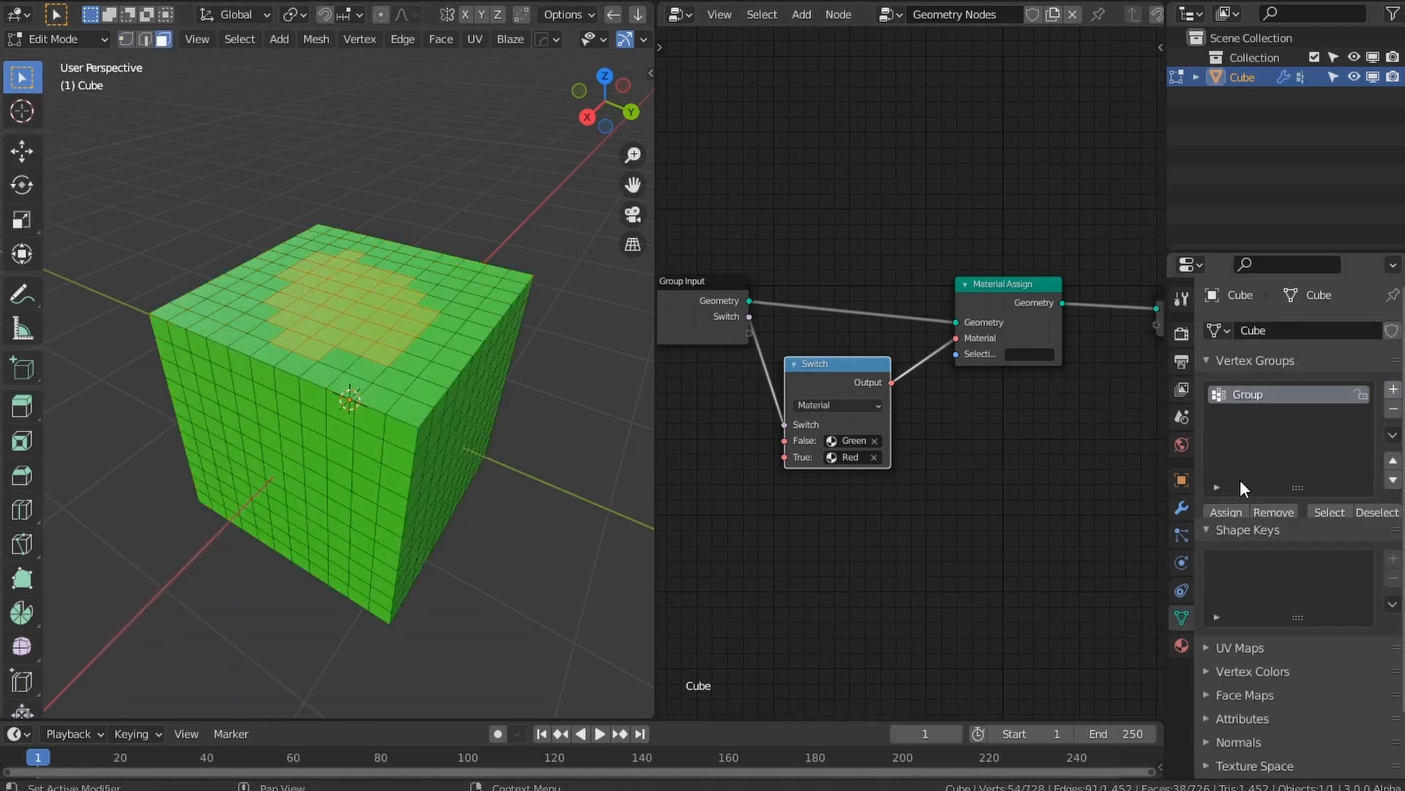
left_click(1221, 513)
key("Tab")
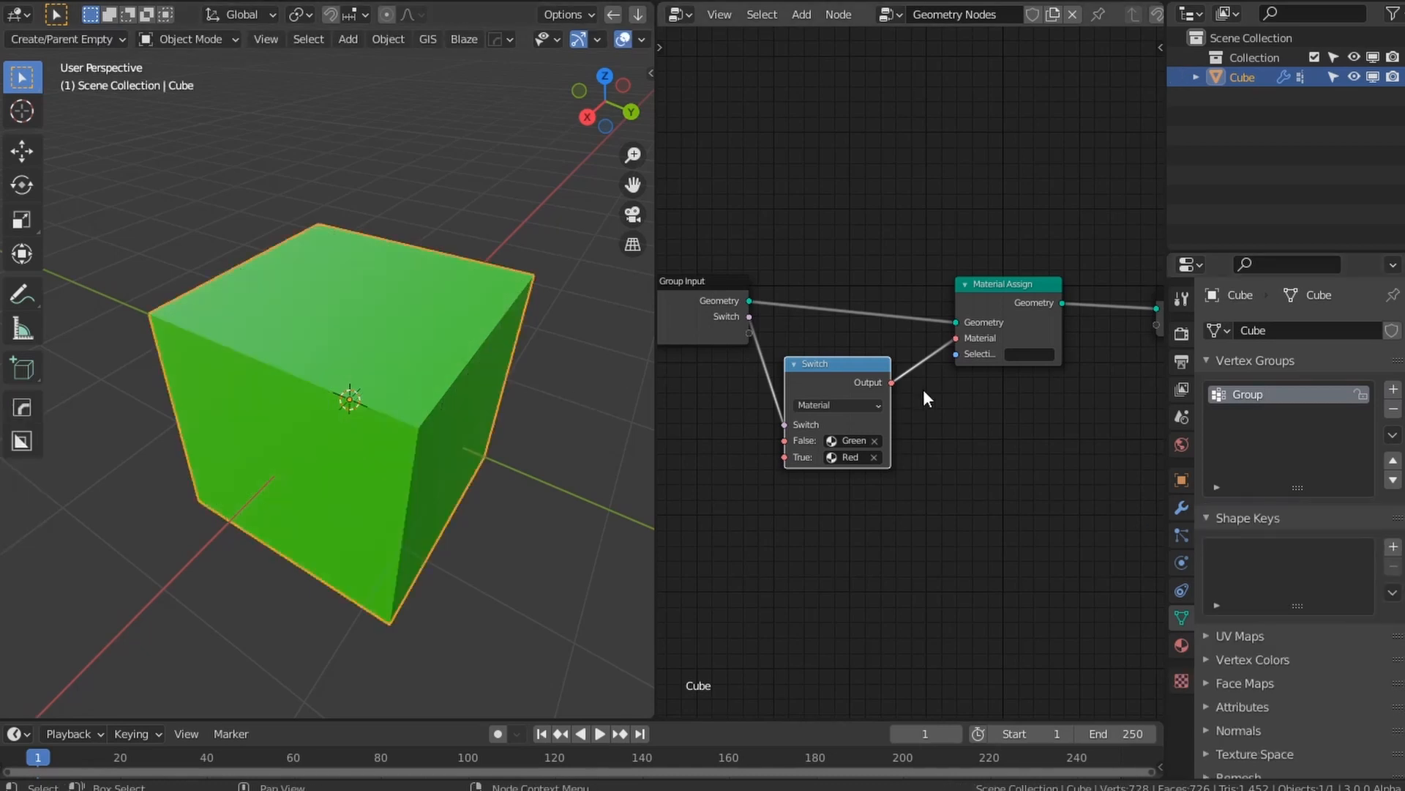
Step: Limit the Material Assign node's selection to the vertex group Group, show the modifier settings, and move the Switch node lower
left_click(1029, 353)
left_click(1044, 468)
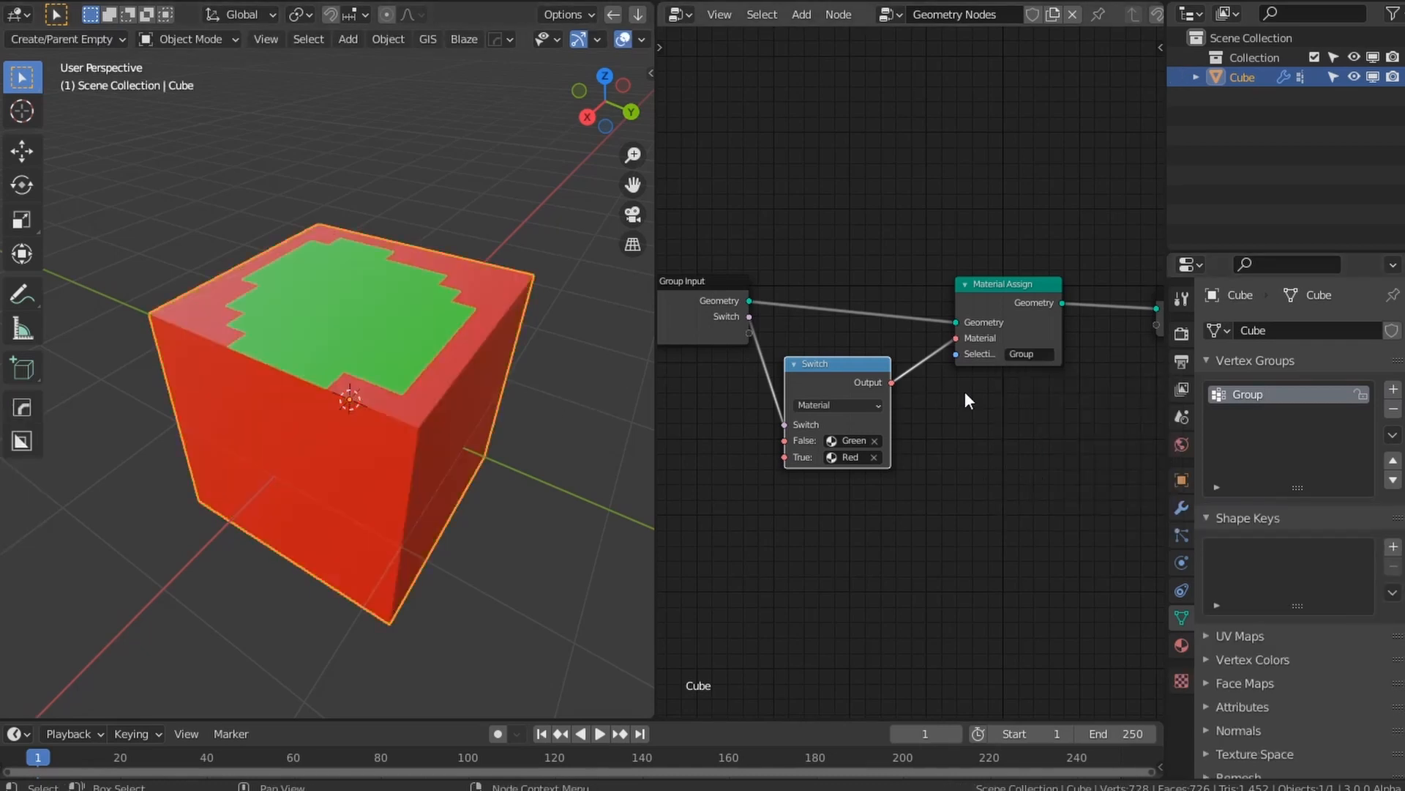
left_click(1181, 507)
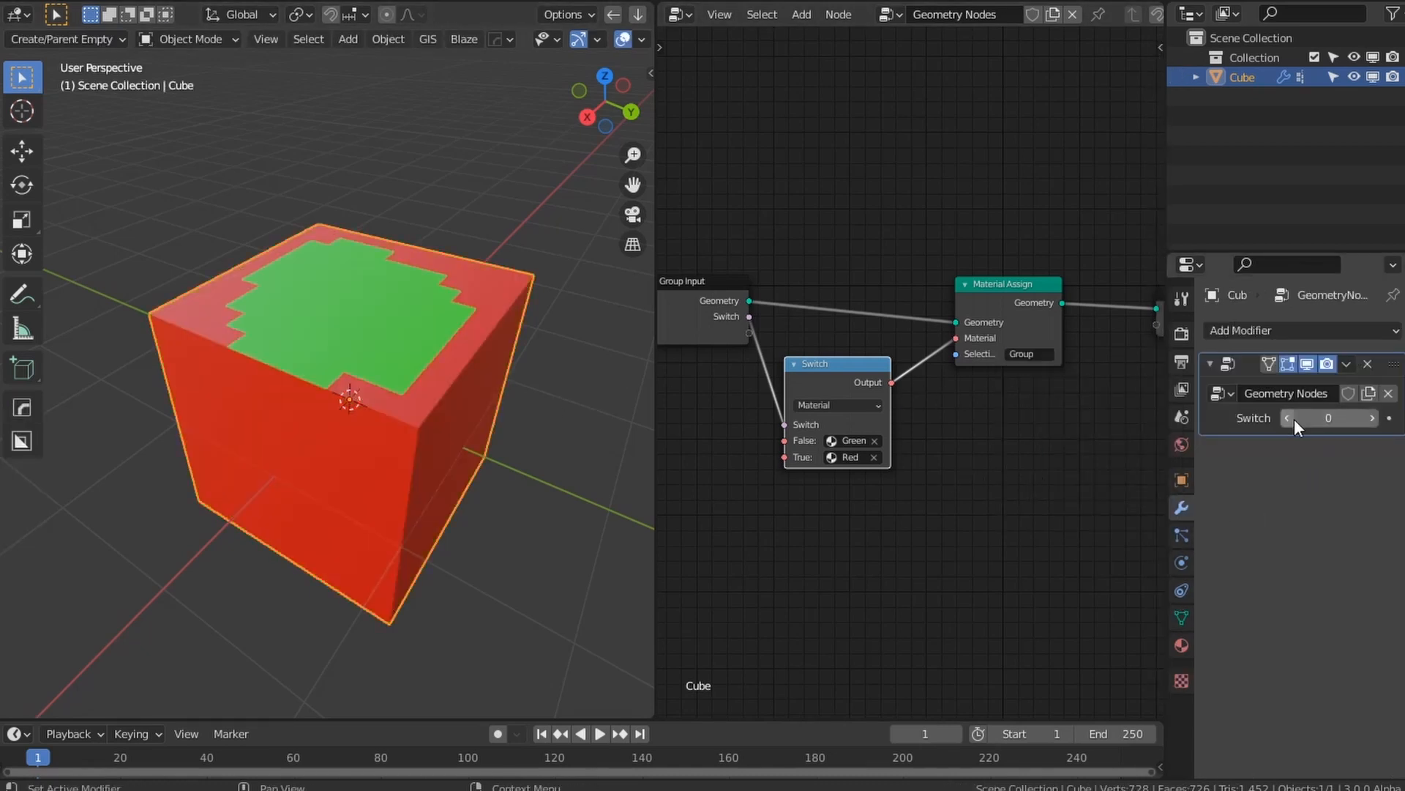
middle_click_drag(411, 356, 468, 455)
left_click(991, 297)
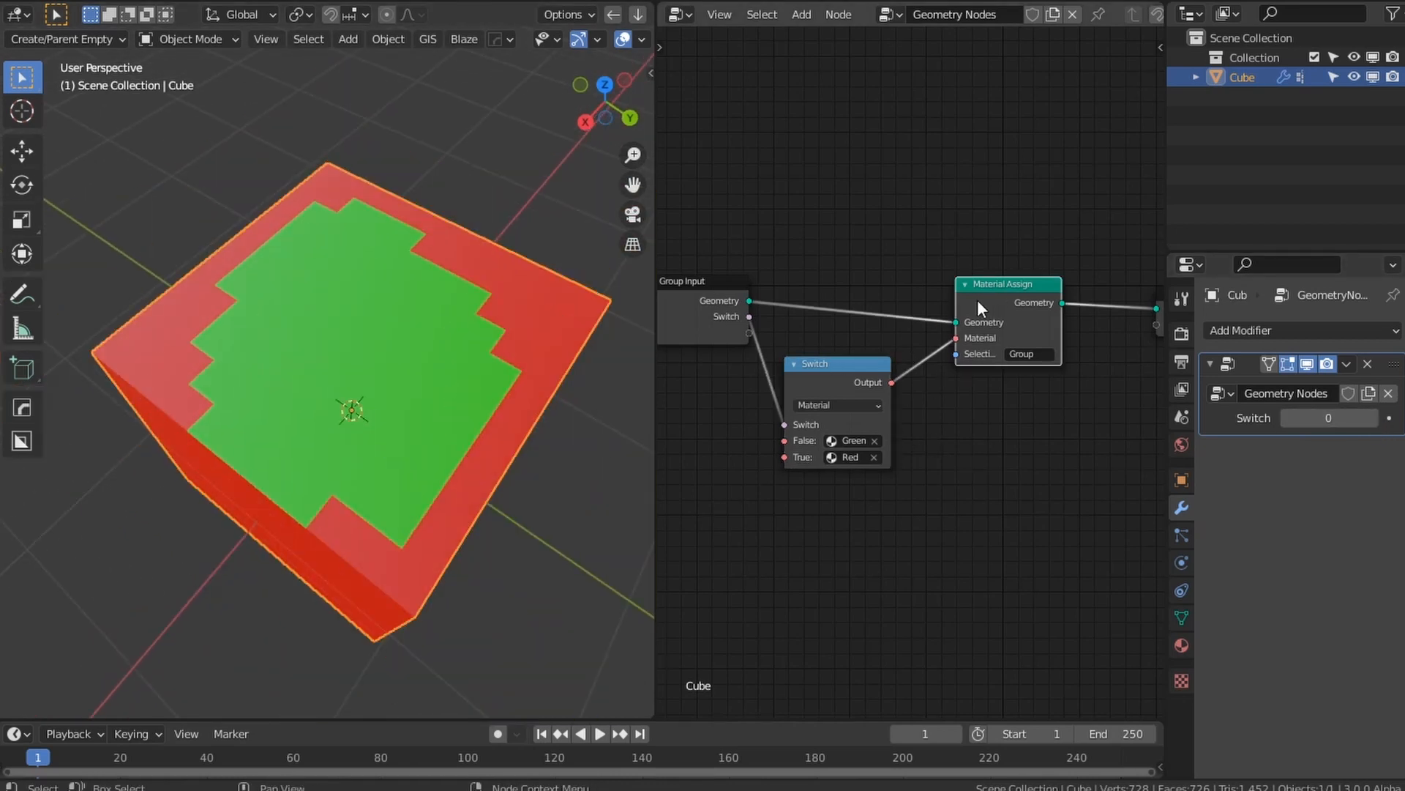
left_click_drag(847, 363, 845, 413)
key("shift+a")
mouse_move(895, 239)
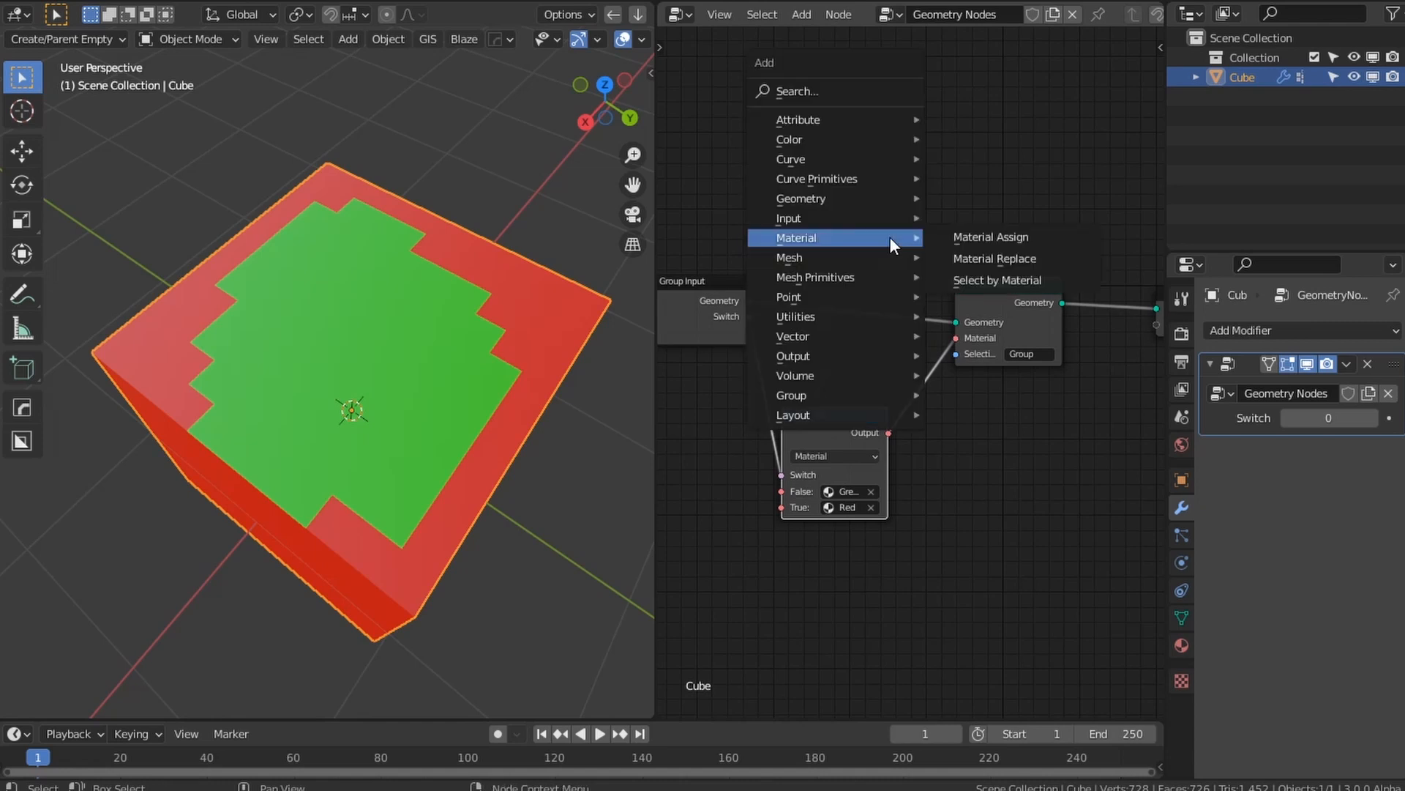
left_click(977, 252)
key("Escape")
Step: Insert a second Material Assign node on the geometry link between Group Input and the existing Material Assign node
key("shift+a")
mouse_move(867, 181)
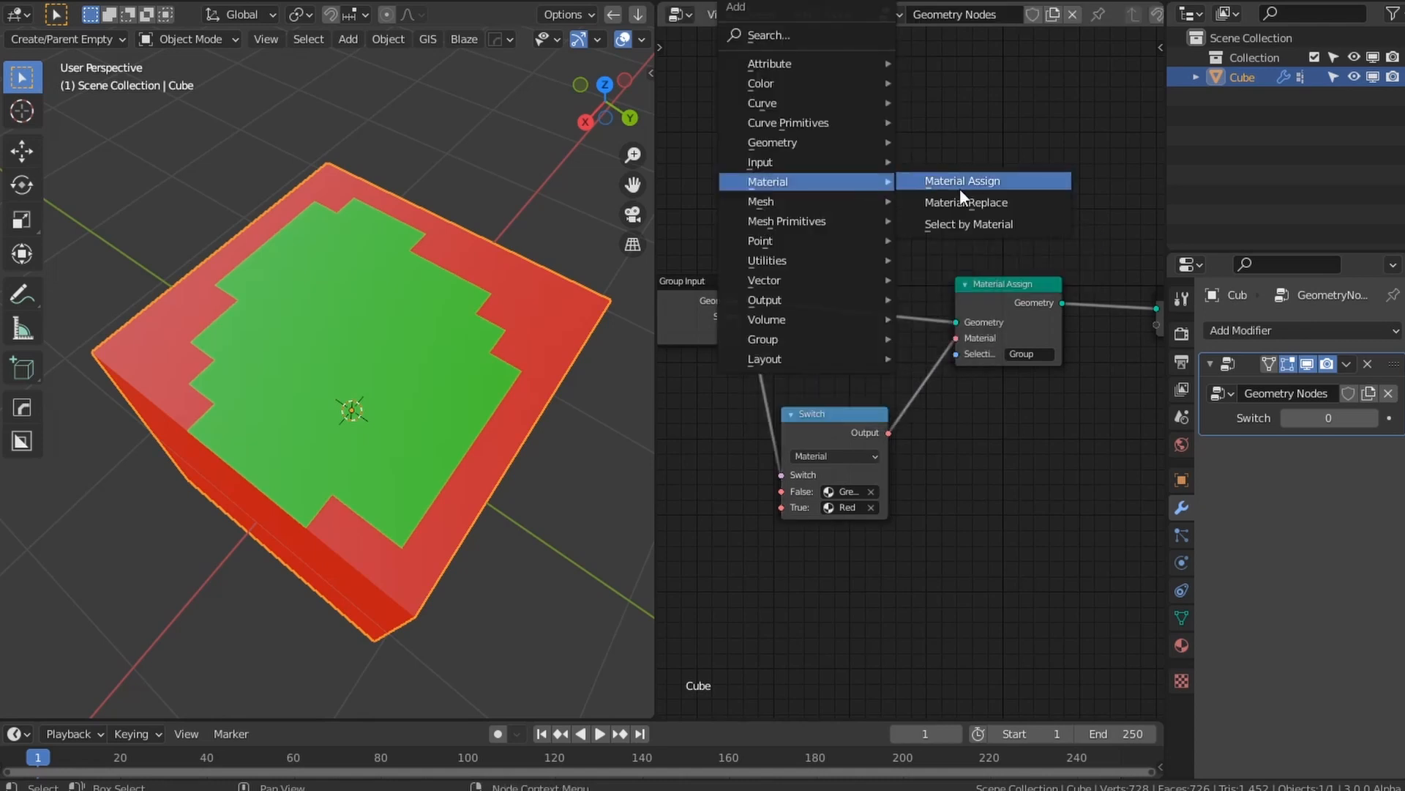
left_click(960, 182)
left_click(855, 296)
Step: Set the new Material Assign node's material to Blue and line the node up with its neighbours
left_click(855, 308)
left_click(849, 362)
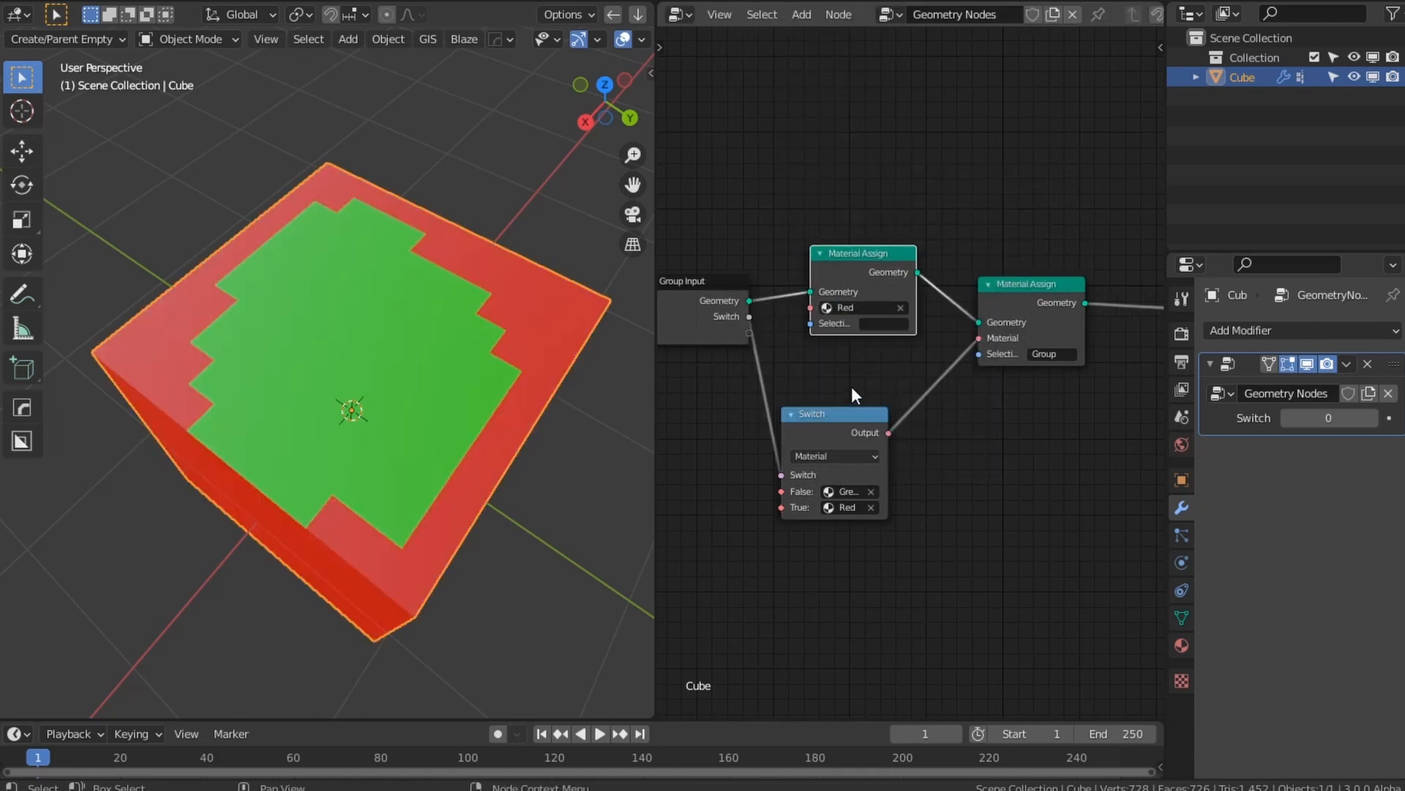
left_click(863, 307)
left_click(849, 327)
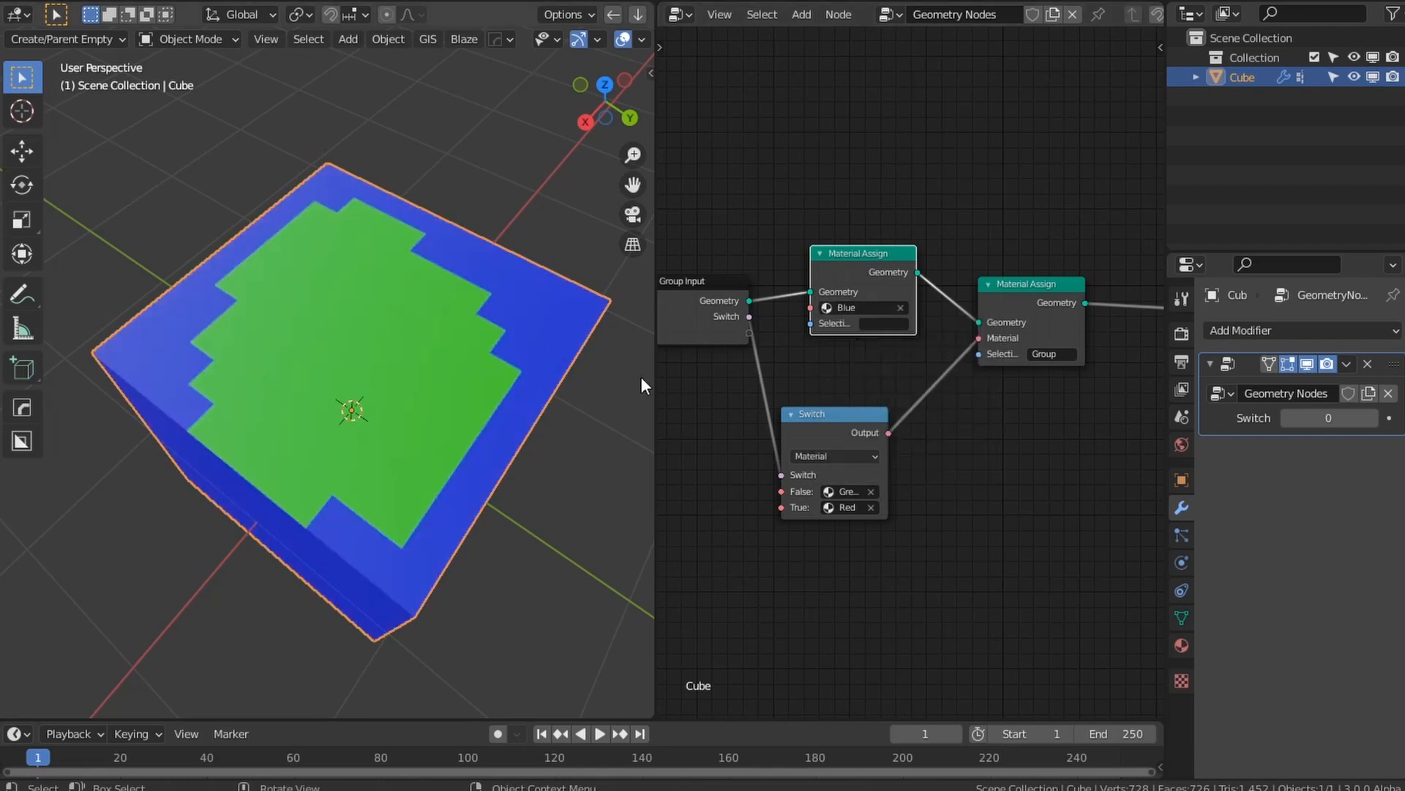
left_click_drag(842, 271, 842, 296)
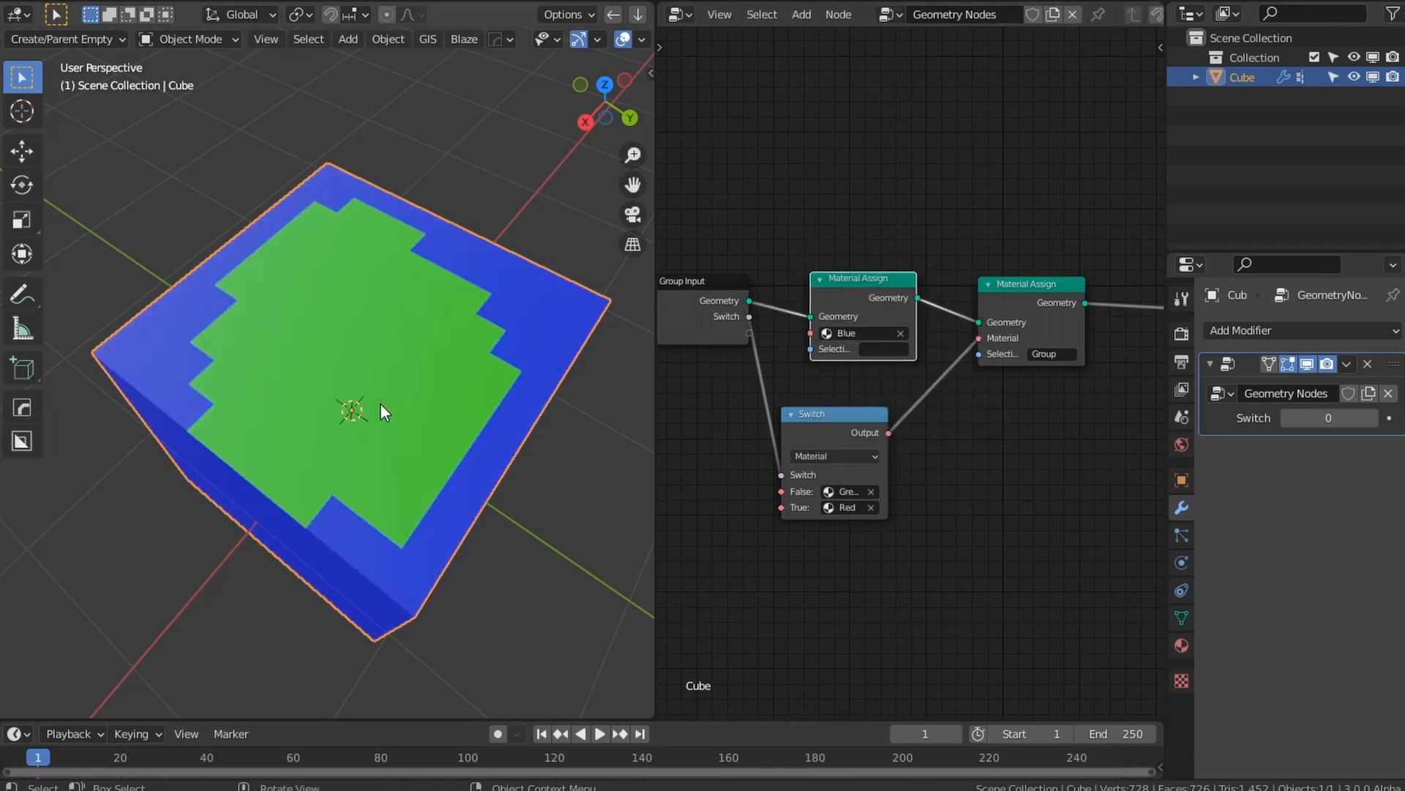
Step: Toggle the modifier's Switch value between 0 and 1 while examining the cube's top patch against its blue surroundings
middle_click_drag(381, 405, 468, 410)
left_click(1373, 417)
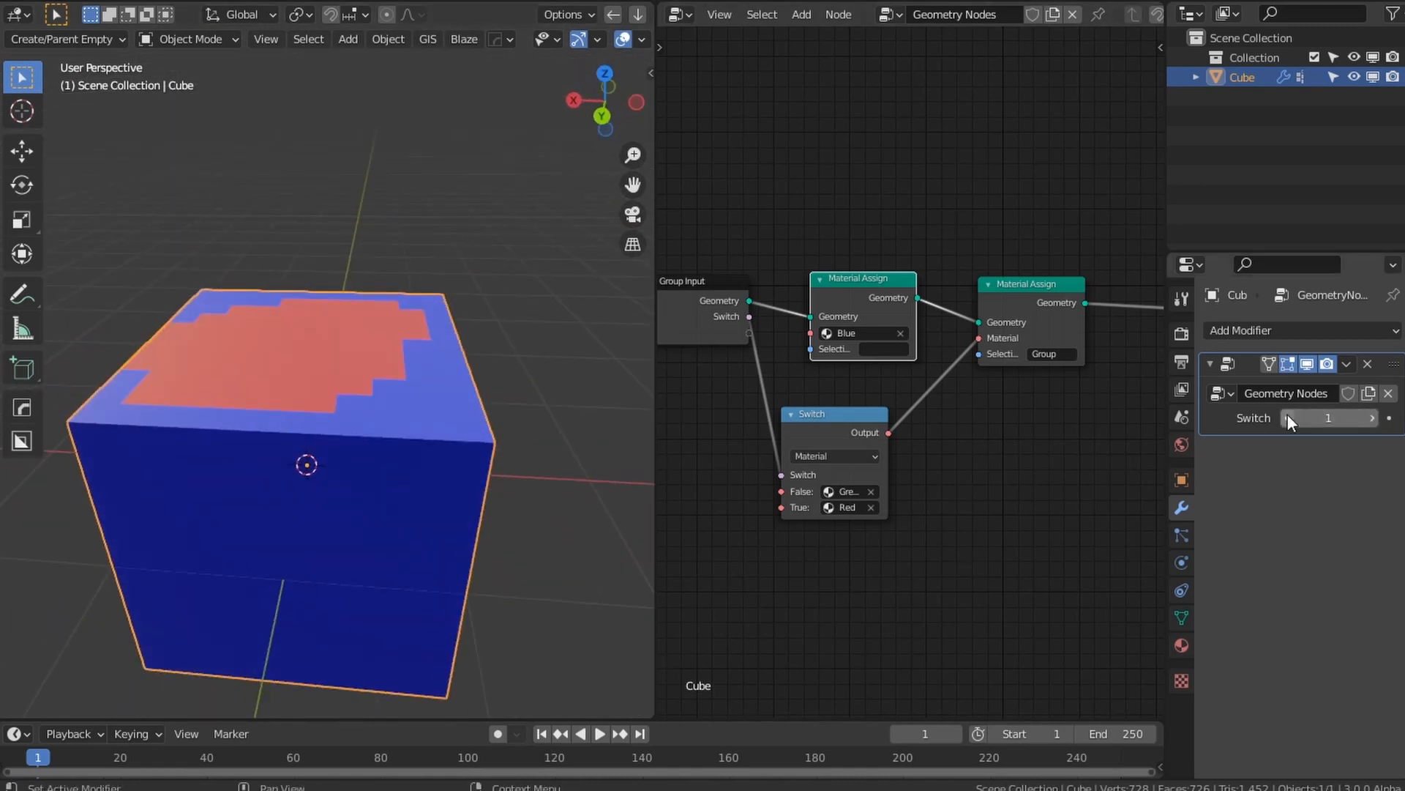
left_click_drag(1370, 417, 1318, 417)
left_click(1374, 418)
middle_click_drag(1046, 407, 968, 430)
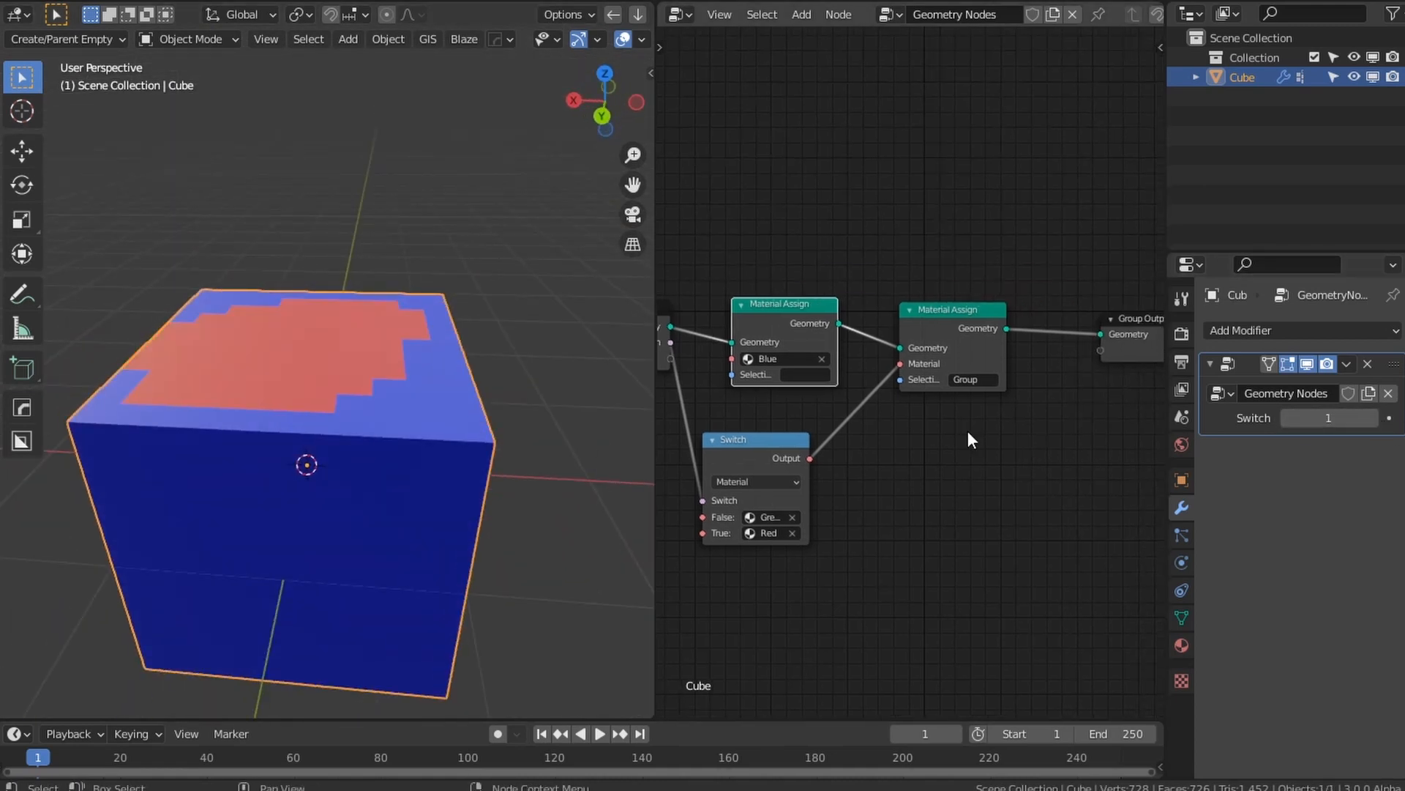
scroll(924, 366, "up", 5)
left_click(1283, 418)
left_click(1388, 417)
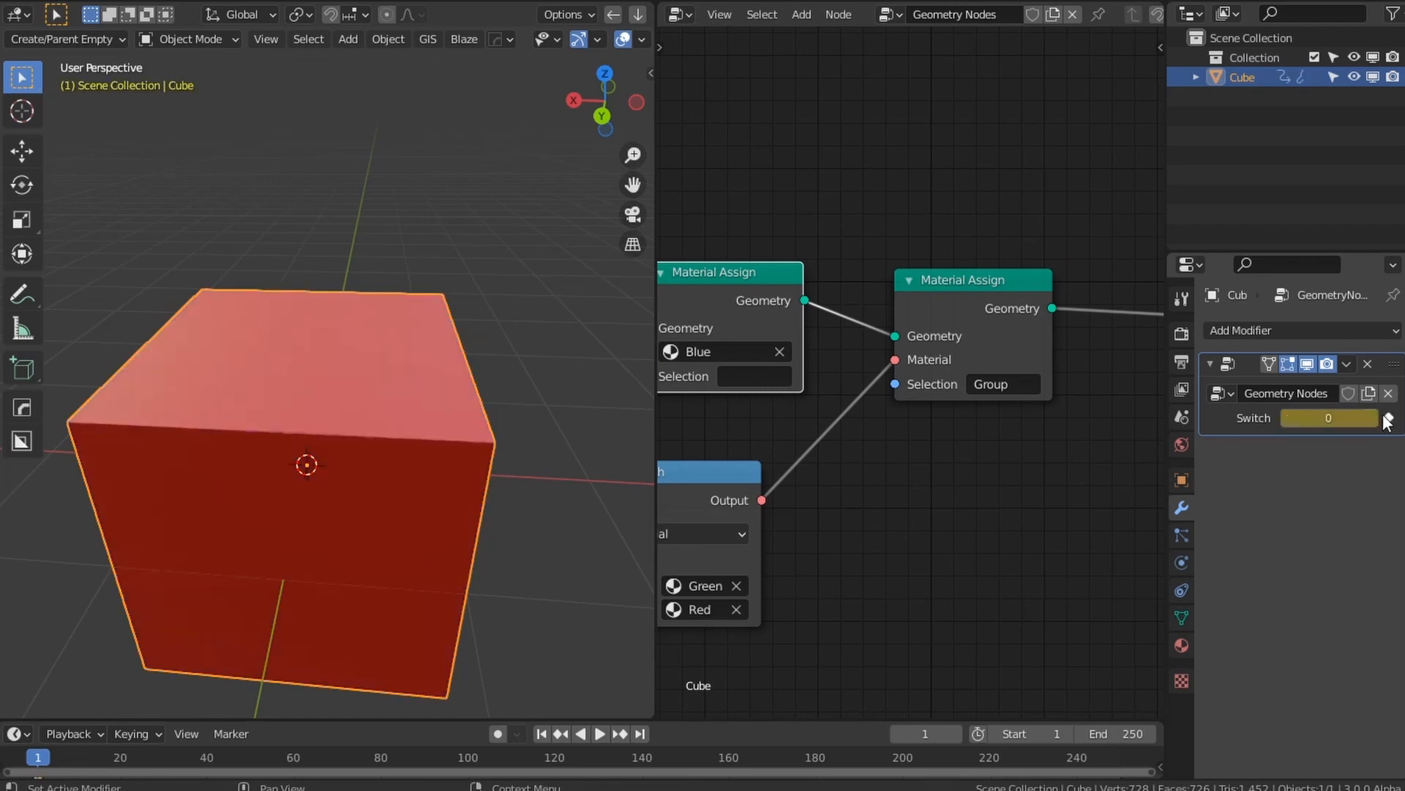
left_click(1374, 418)
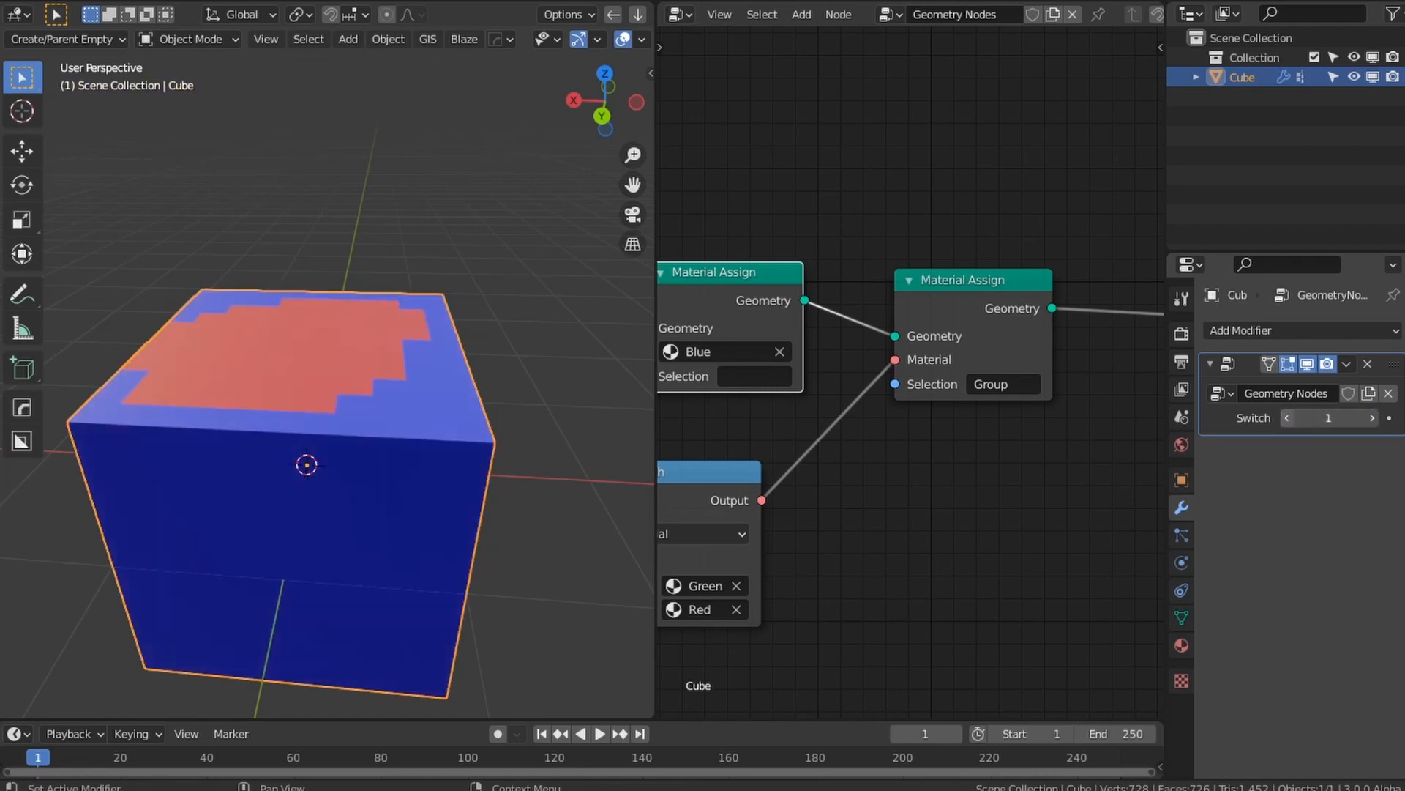
left_click_drag(1309, 419, 1333, 416)
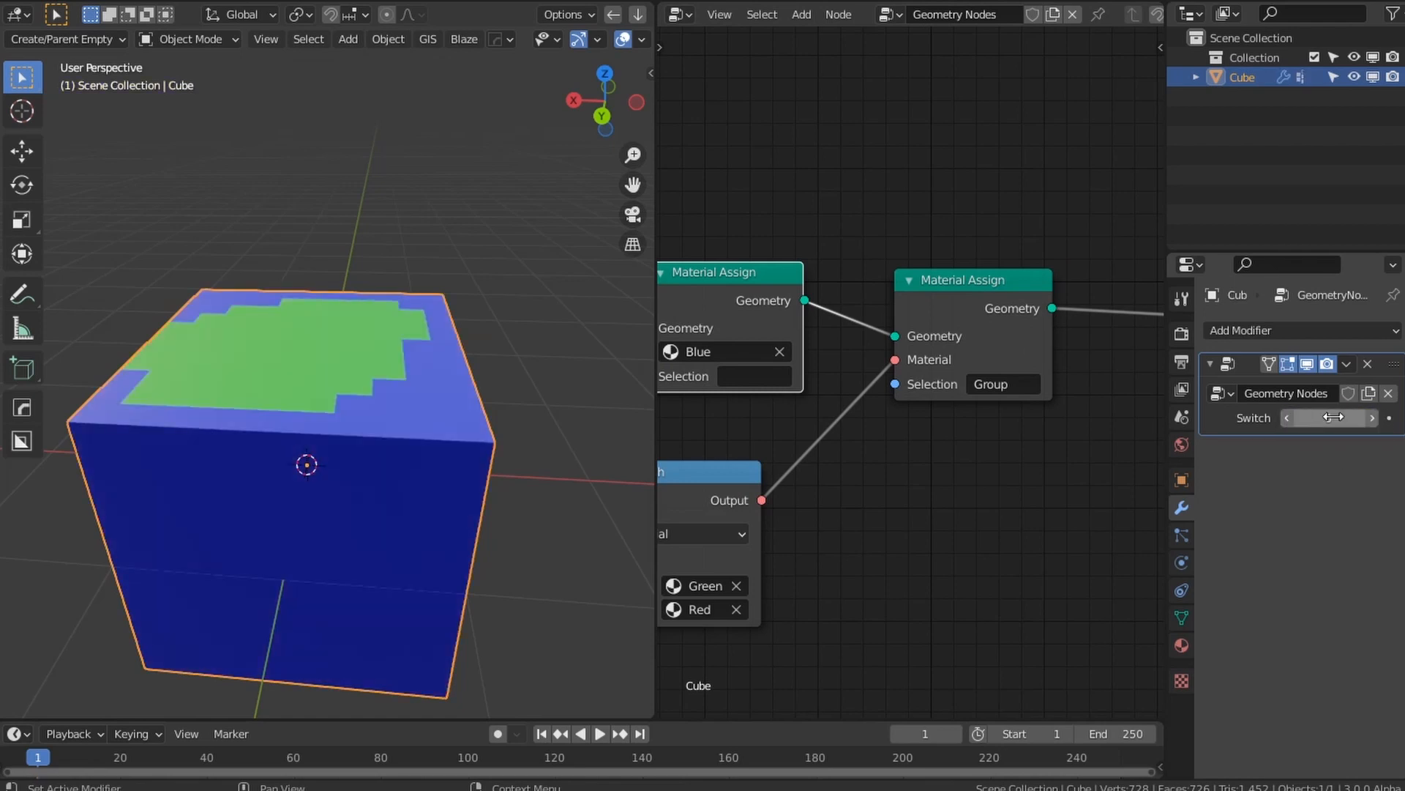
left_click(1372, 416)
middle_click_drag(353, 458, 462, 485)
scroll(430, 472, "down", 3)
scroll(461, 484, "up", 5)
scroll(871, 510, "down", 1)
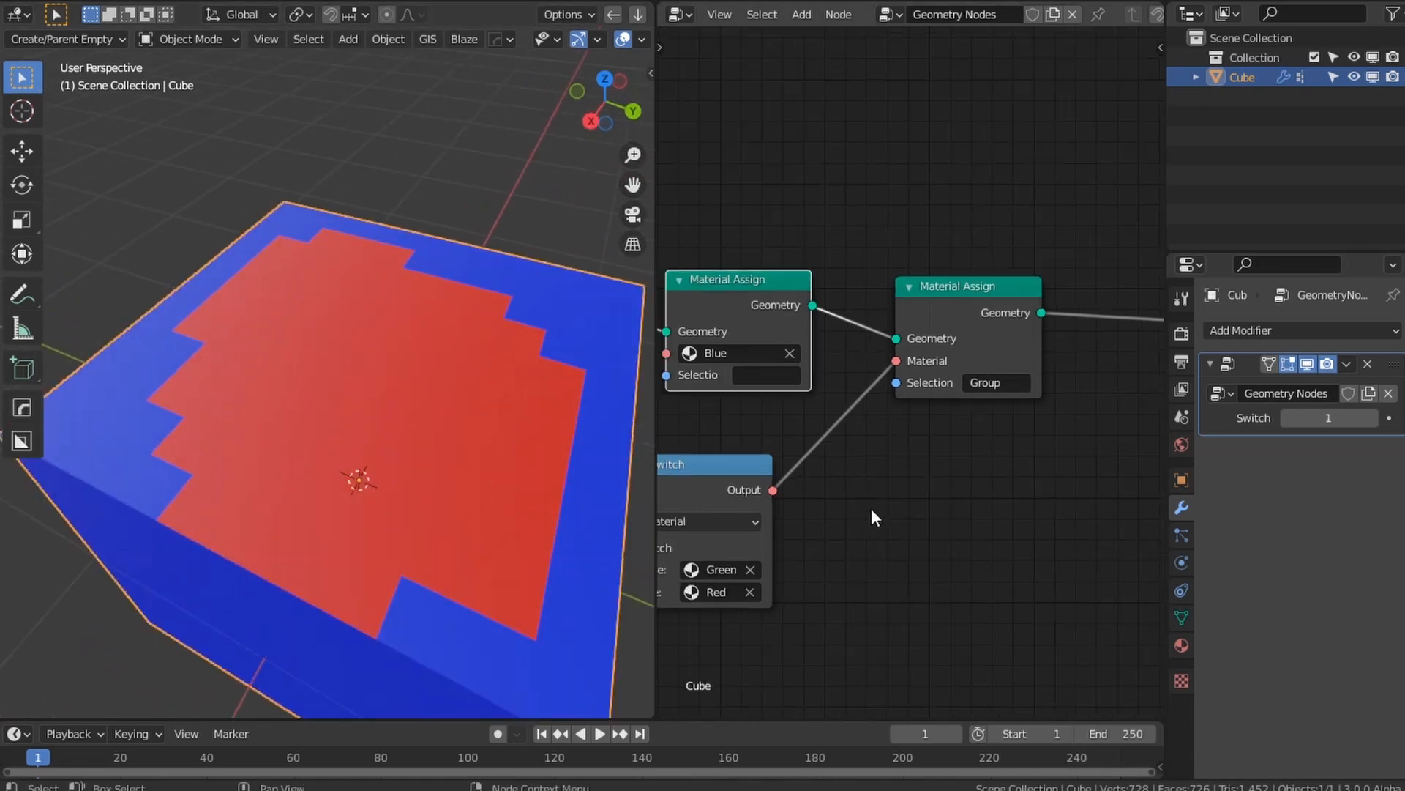
Step: Align the vertex-group Material Assign node with the Blue one and move the Switch node slightly closer beneath them
scroll(873, 517, "down", 3)
scroll(819, 450, "up", 2)
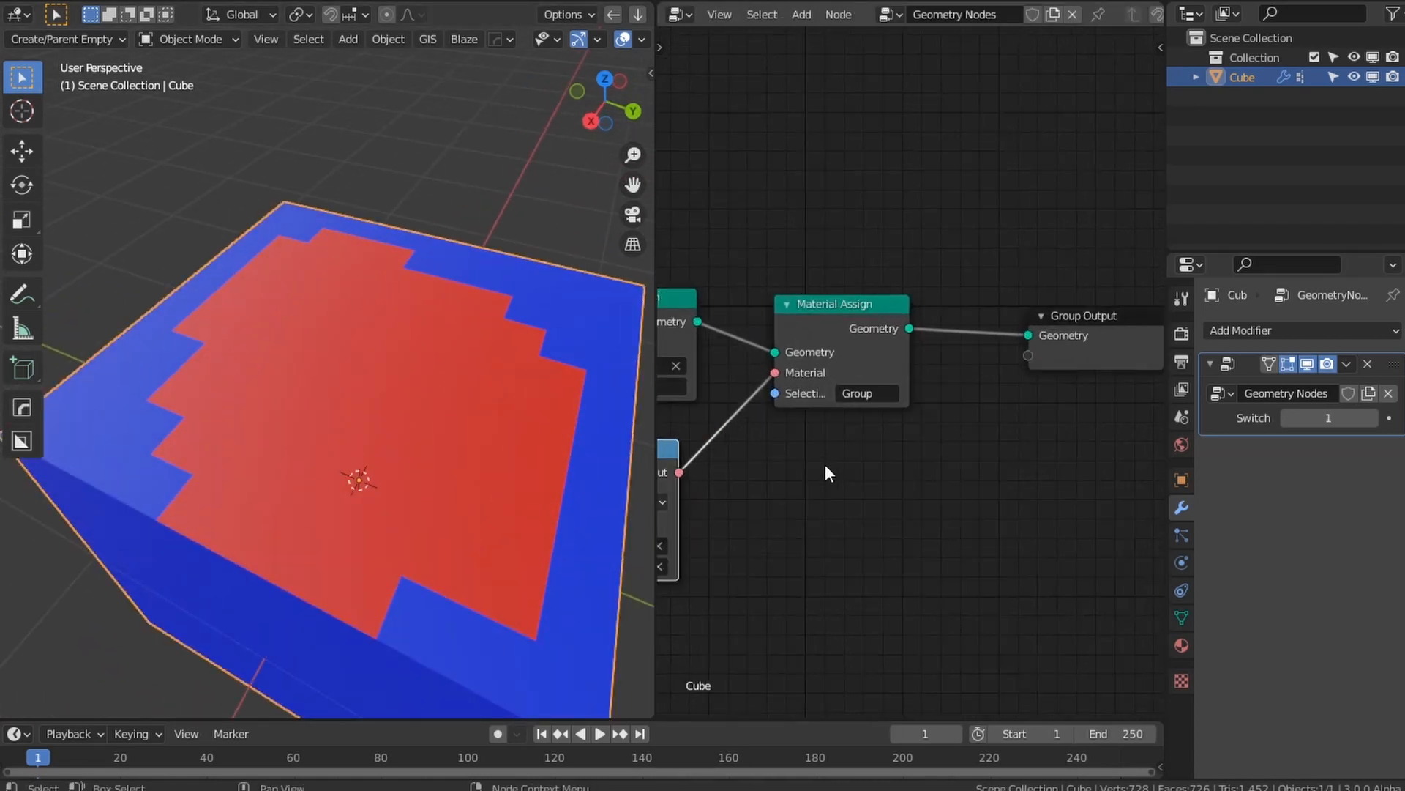
scroll(826, 465, "up", 1)
left_click_drag(842, 301, 833, 294)
scroll(805, 445, "down", 5)
middle_click_drag(784, 467, 866, 460)
scroll(864, 459, "up", 4)
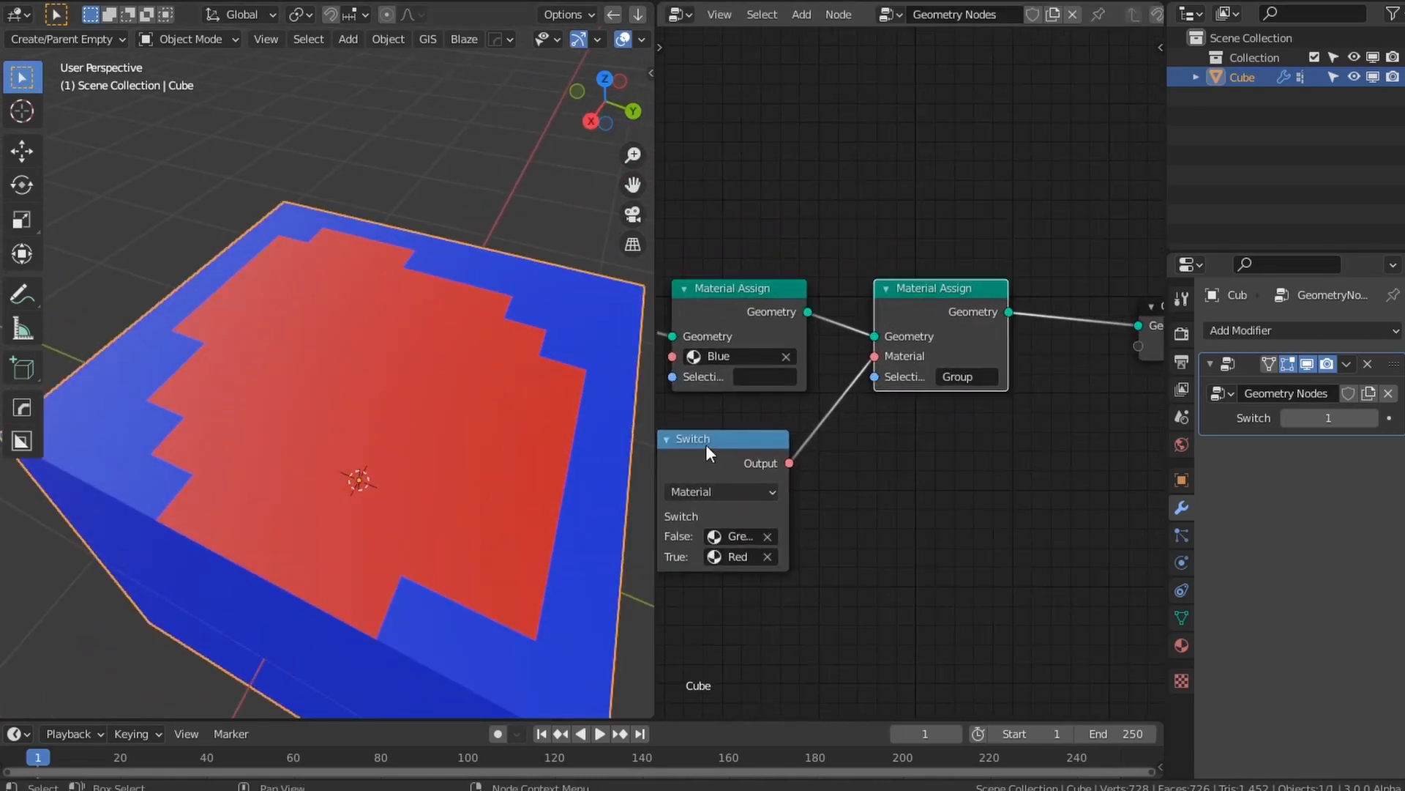
left_click_drag(708, 453, 723, 437)
Step: Insert a Material Replace node on the geometry link between the last Material Assign node and Group Output
middle_click_drag(1060, 418, 947, 445)
key("shift+a")
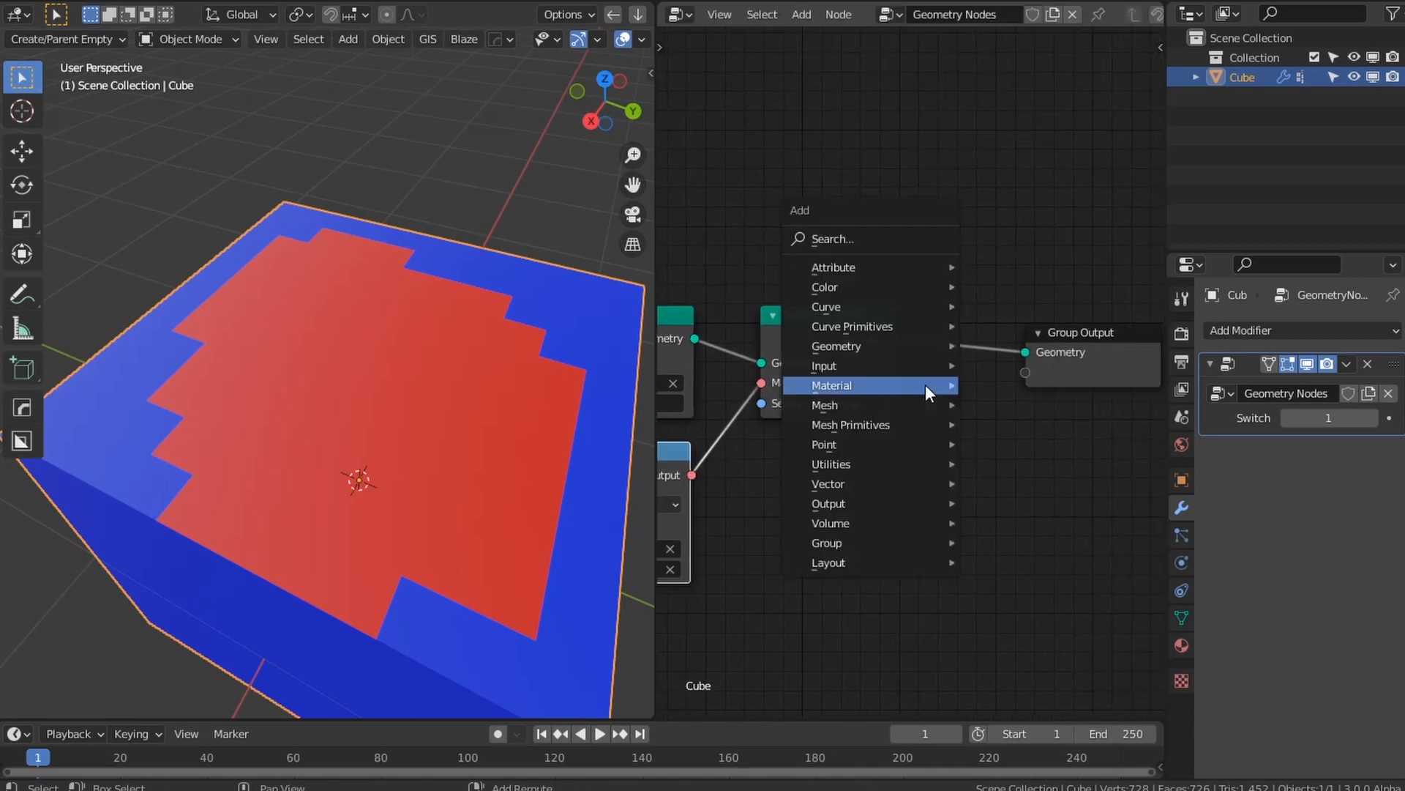
mouse_move(926, 384)
left_click(1007, 407)
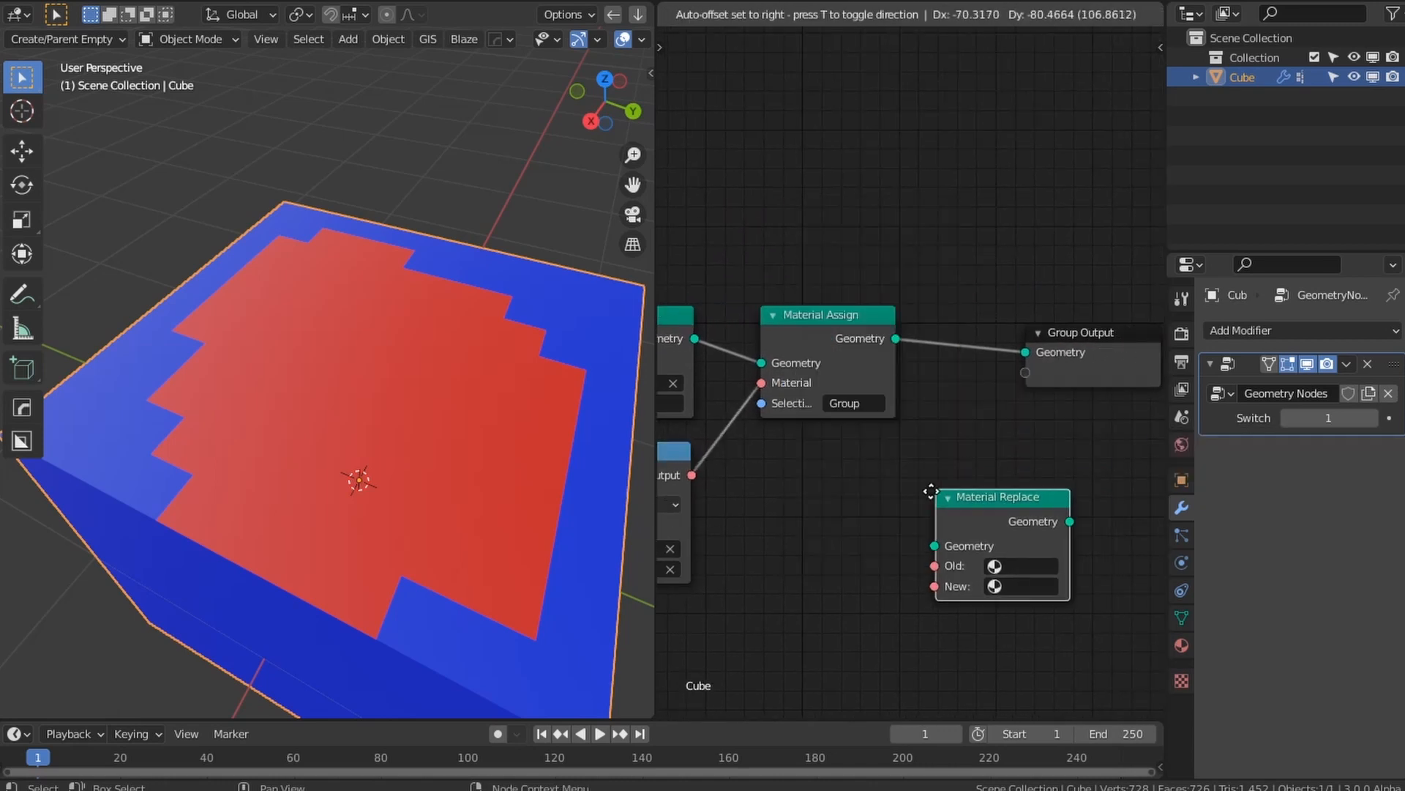
left_click(973, 315)
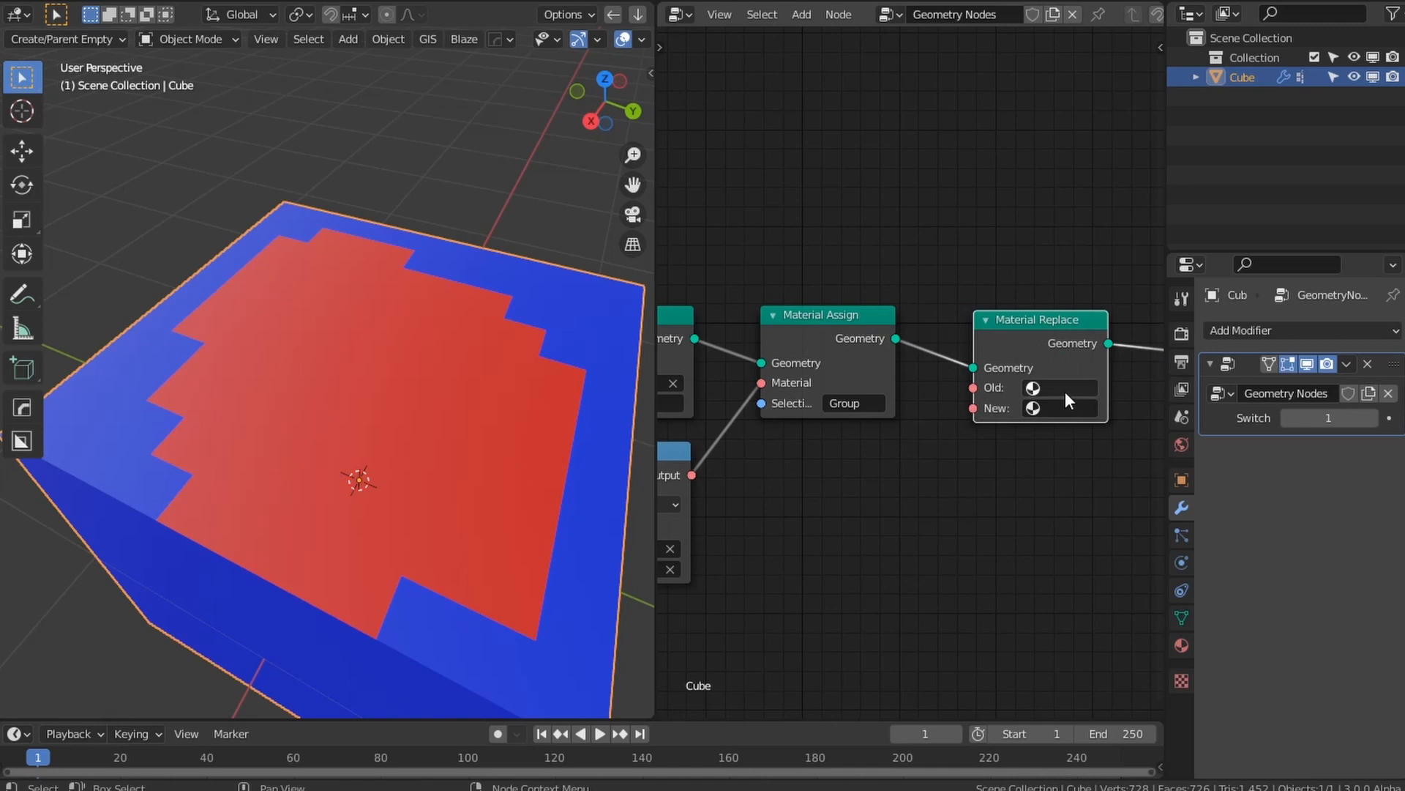
Step: Set the Material Replace node's Old material to Green and its New material to Transparent
left_click(1061, 386)
left_click(1073, 435)
left_click(1060, 404)
left_click(1076, 493)
Step: Set the modifier's Switch value to 0 and examine the cube's top patch and the node chain up close
scroll(955, 449, "down", 1)
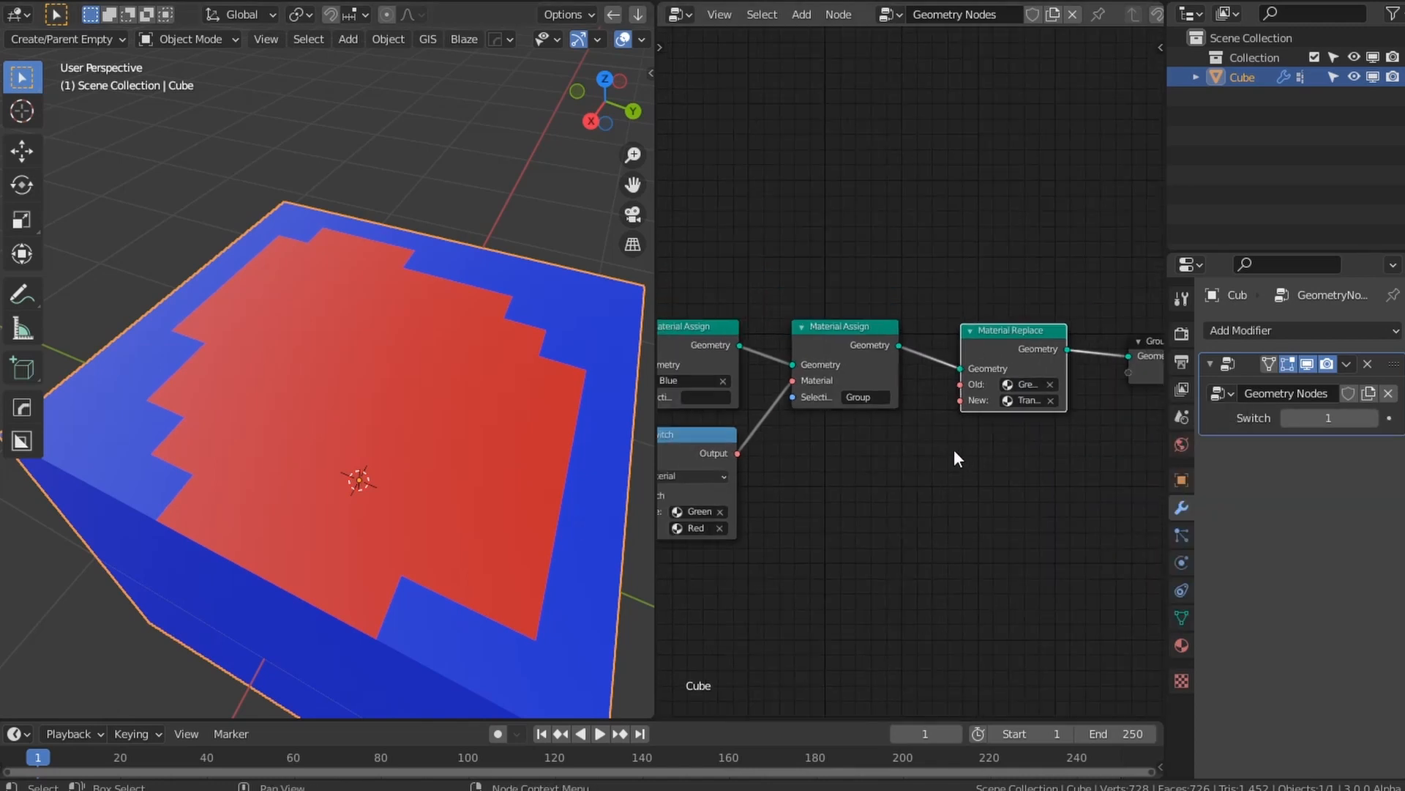
middle_click_drag(761, 450, 923, 449)
scroll(544, 448, "up", 4)
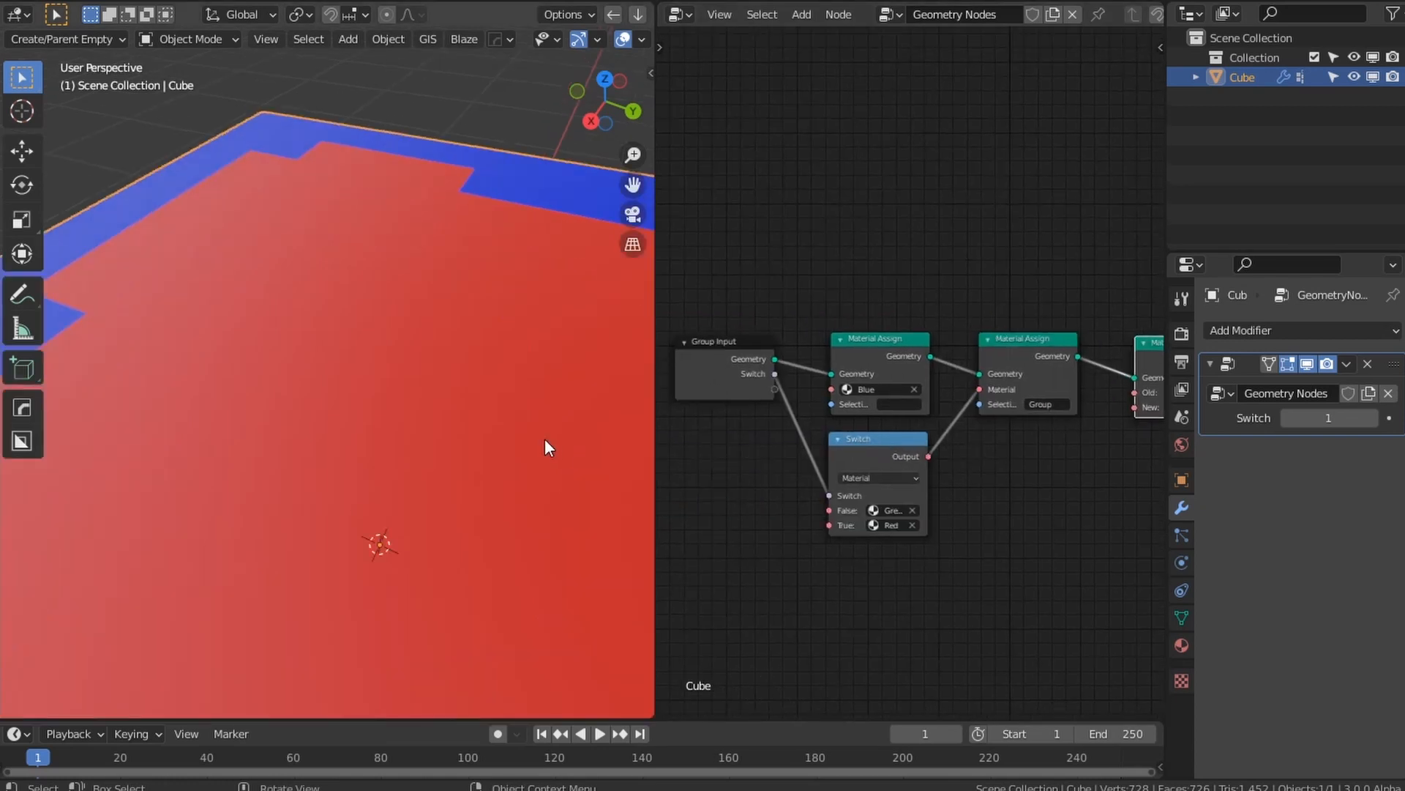
scroll(544, 443, "down", 4)
middle_click_drag(423, 441, 473, 433)
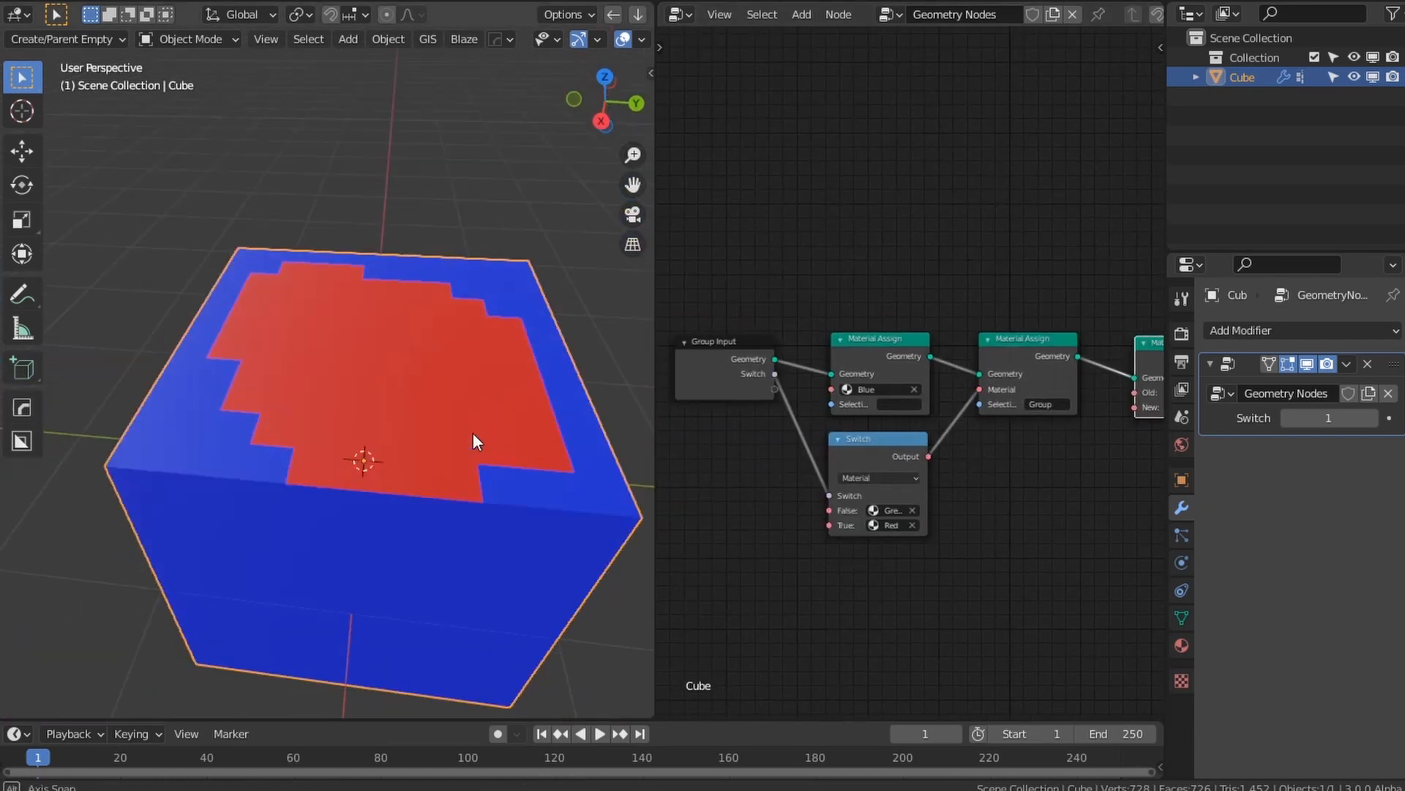
left_click(1282, 418)
middle_click_drag(402, 471, 421, 449)
scroll(383, 452, "up", 3)
middle_click_drag(1087, 460, 840, 477)
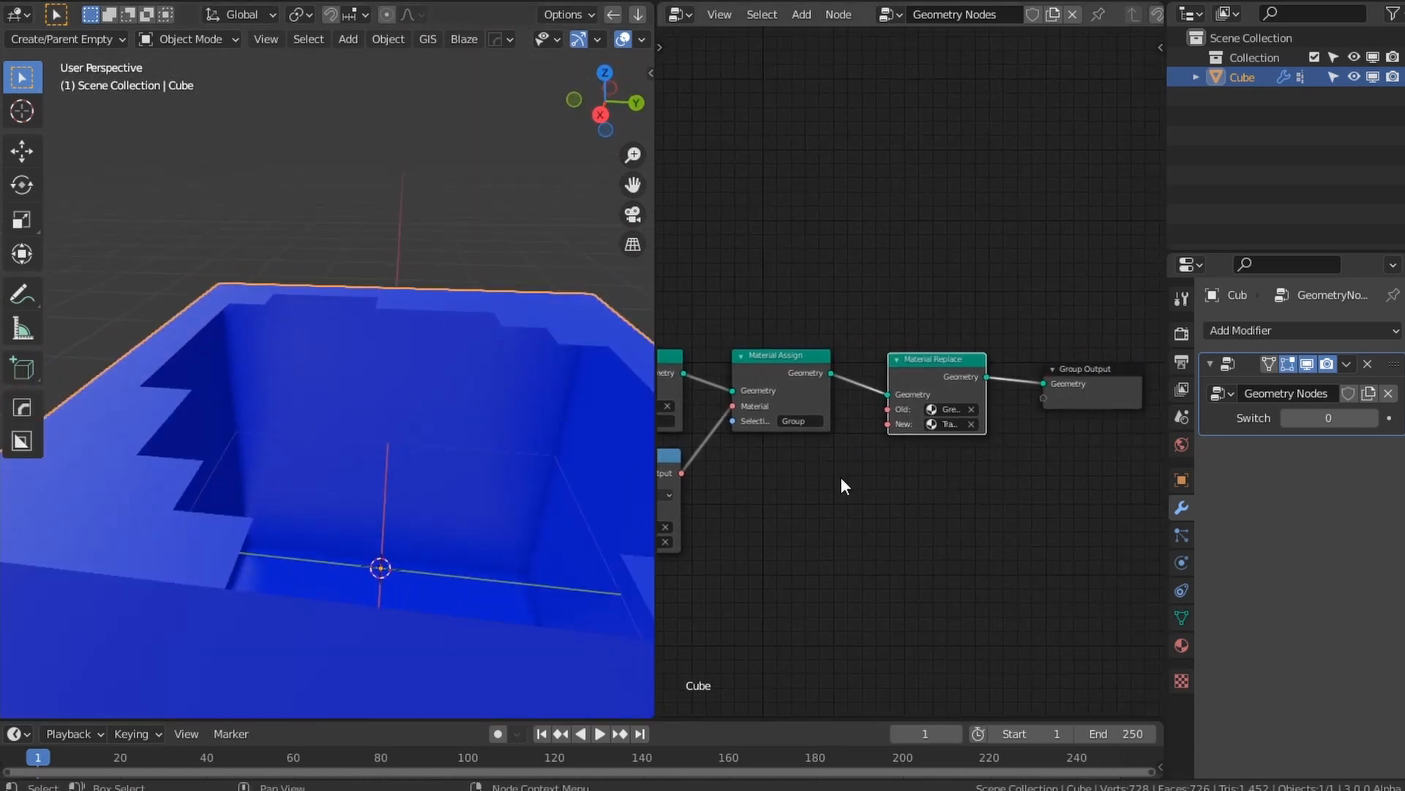
Step: Shift the Material Replace node slightly up in line with Material Assign and toggle the modifier's Switch value, ending at 0
scroll(946, 471, "up", 4)
mouse_move(964, 364)
left_mouse_down()
mouse_move(974, 336)
mouse_move(955, 331)
mouse_move(956, 357)
left_mouse_up()
scroll(448, 449, "down", 1)
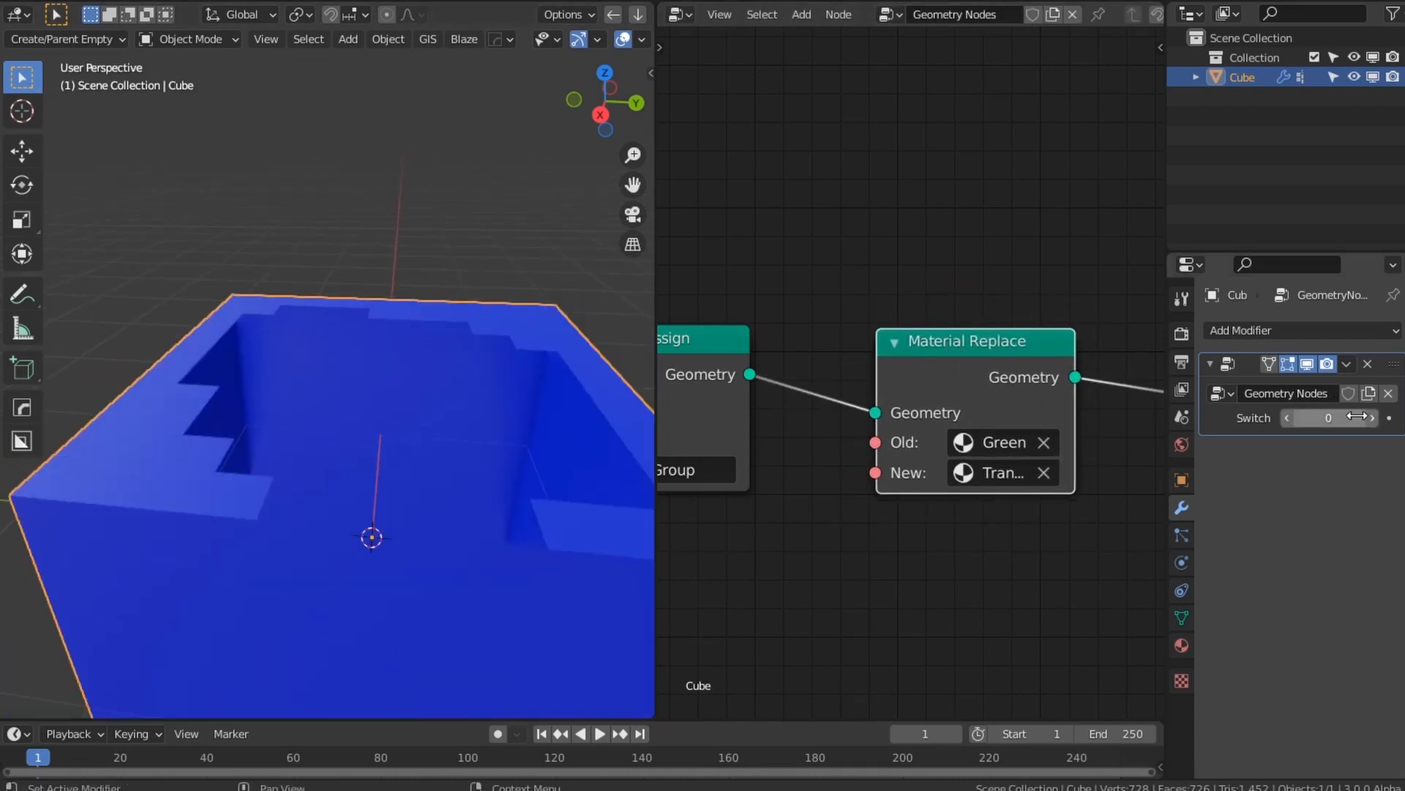
left_click(1295, 420)
left_click(1366, 420)
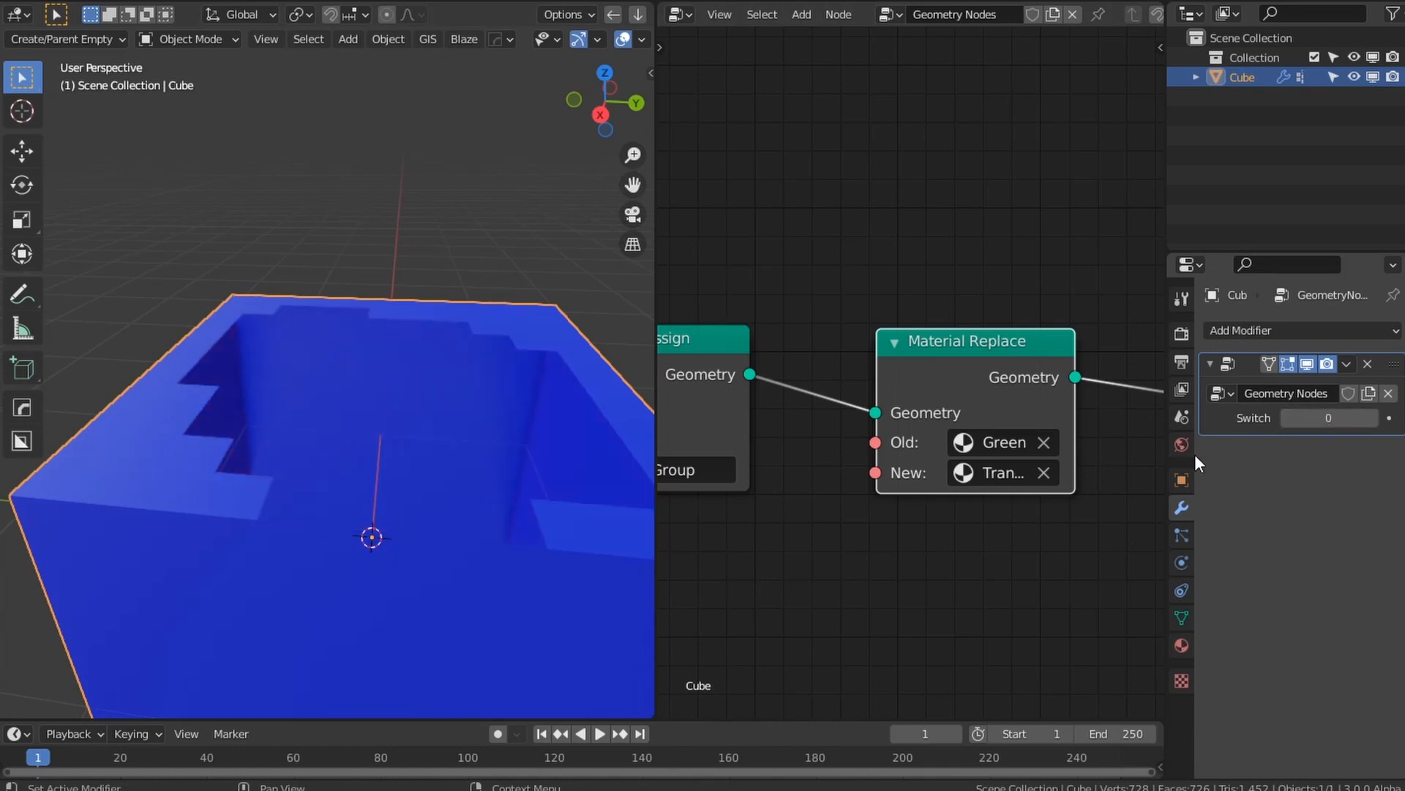
Step: Move the Material Replace node slightly up and away from the last Material Assign node, and inspect the Switch node's inputs
scroll(799, 546, "down", 1)
scroll(799, 547, "down", 2)
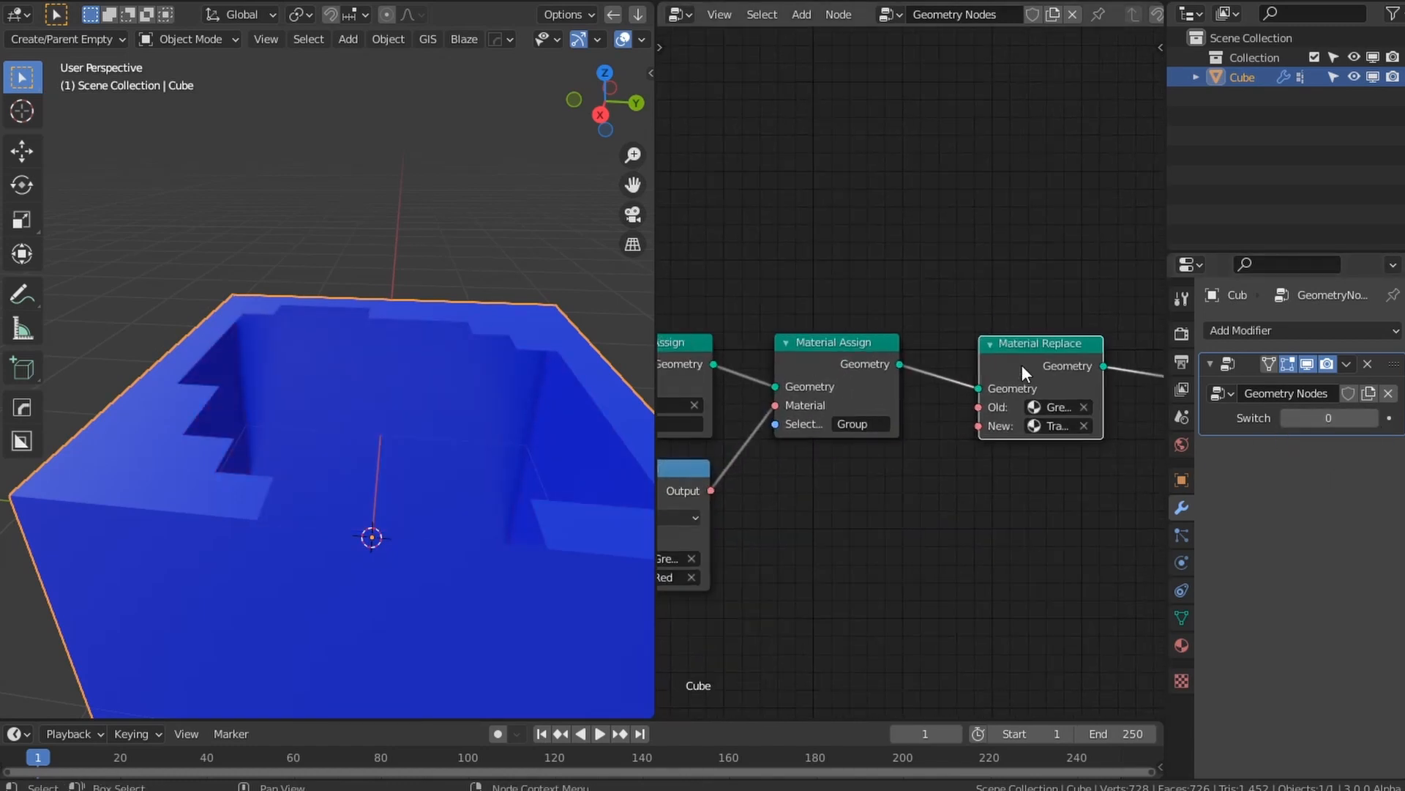
left_click_drag(1021, 365, 1033, 359)
scroll(754, 436, "down", 1)
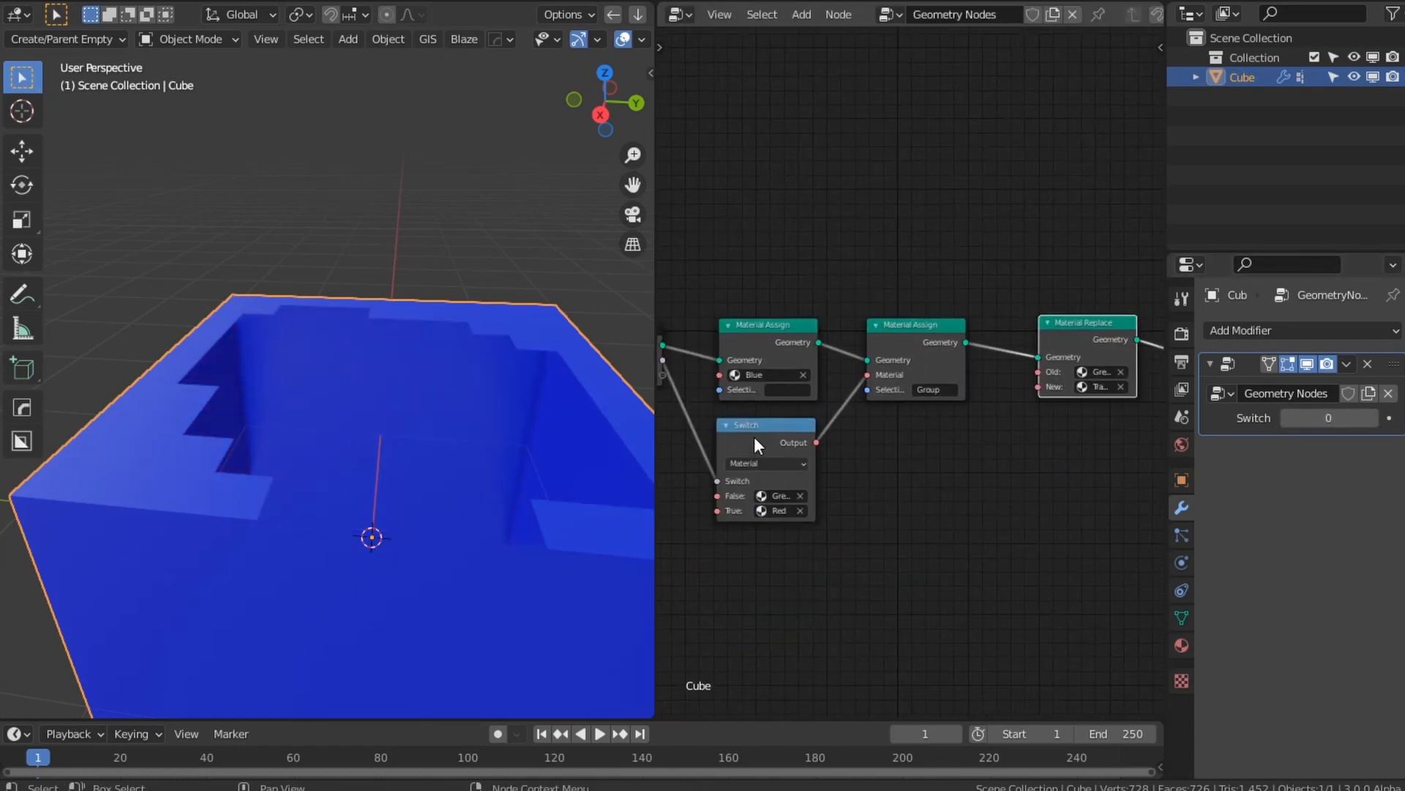
scroll(983, 432, "up", 4)
scroll(982, 433, "down", 4)
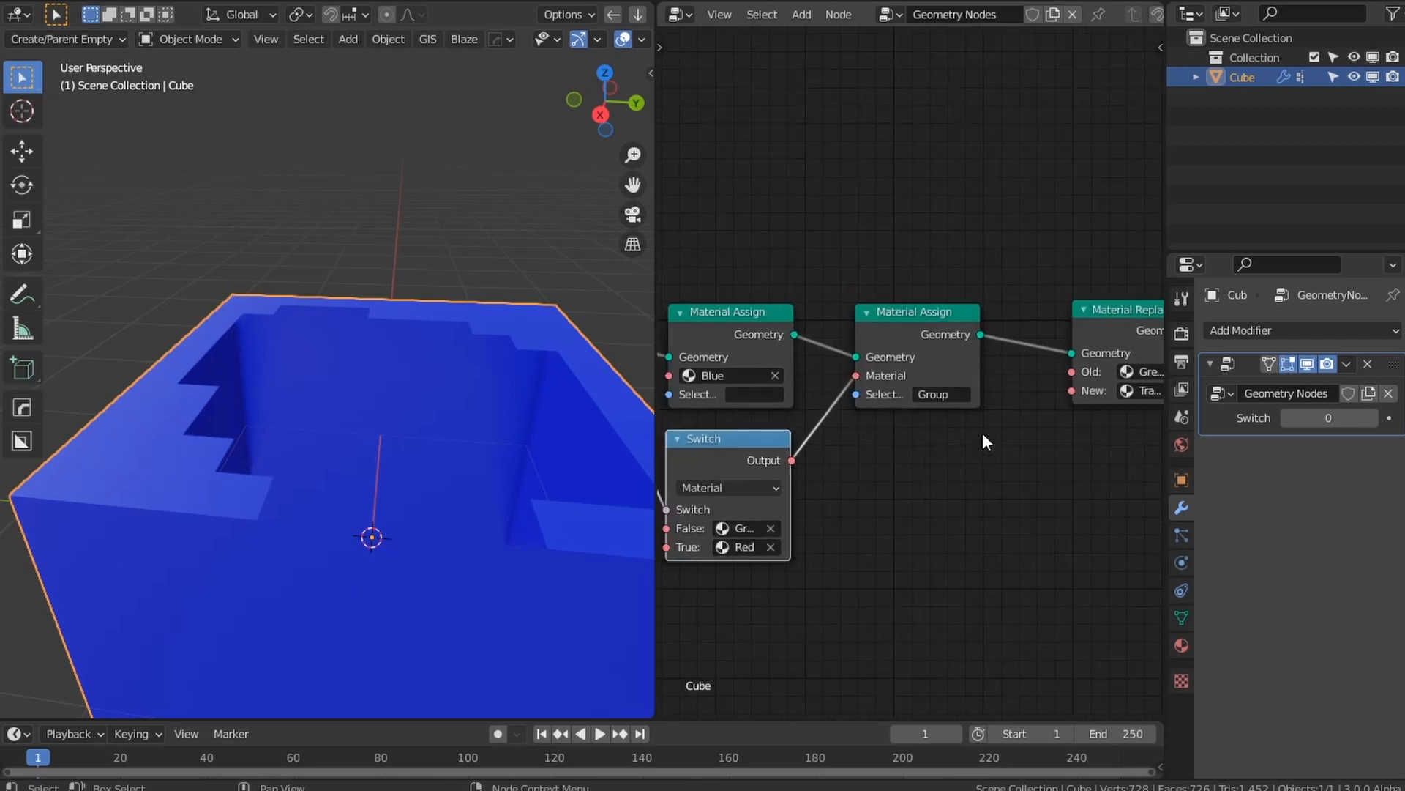
Step: Duplicate the Switch node, place the copy beneath Material Replace, and set its True material to Transparent
middle_click_drag(978, 468, 934, 473)
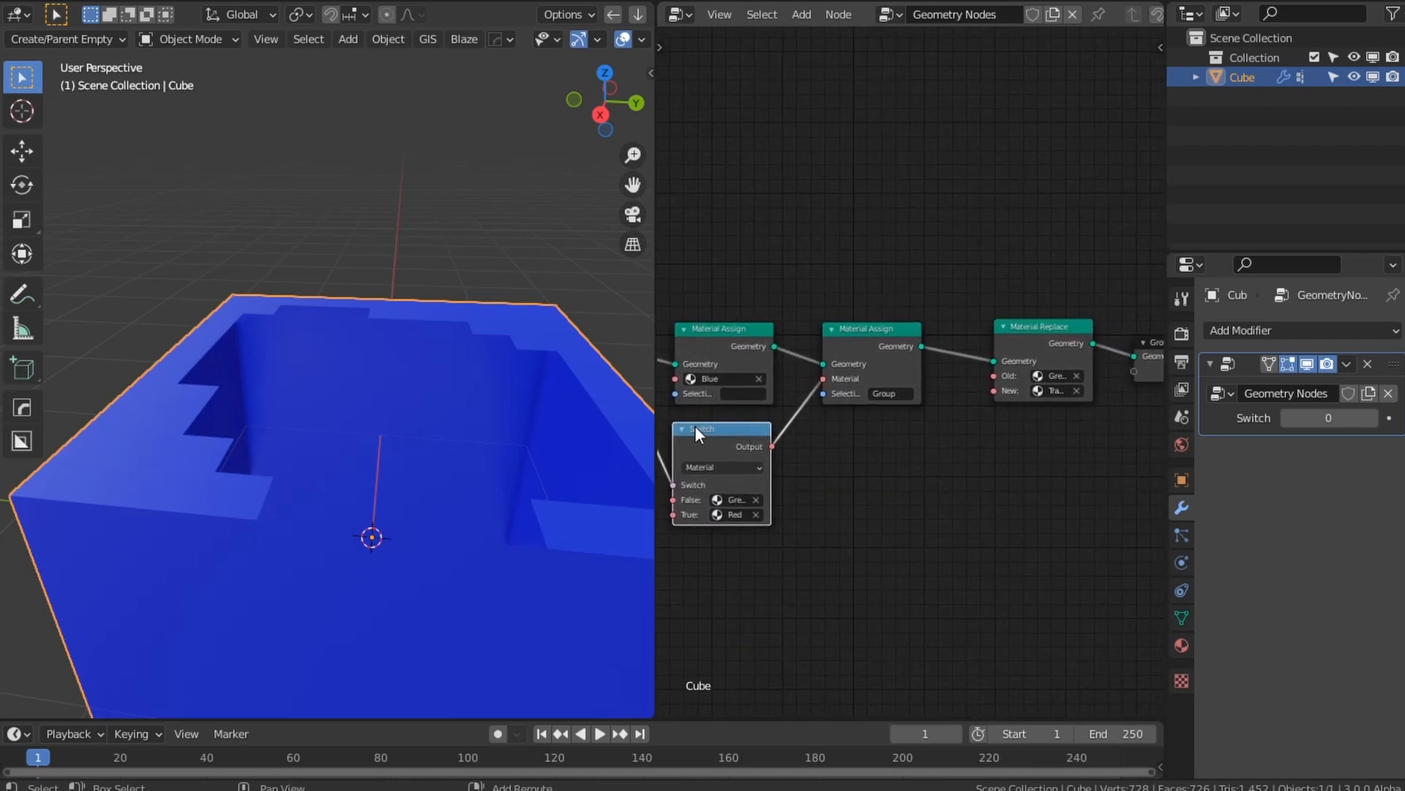
key("shift+d")
left_click(950, 517)
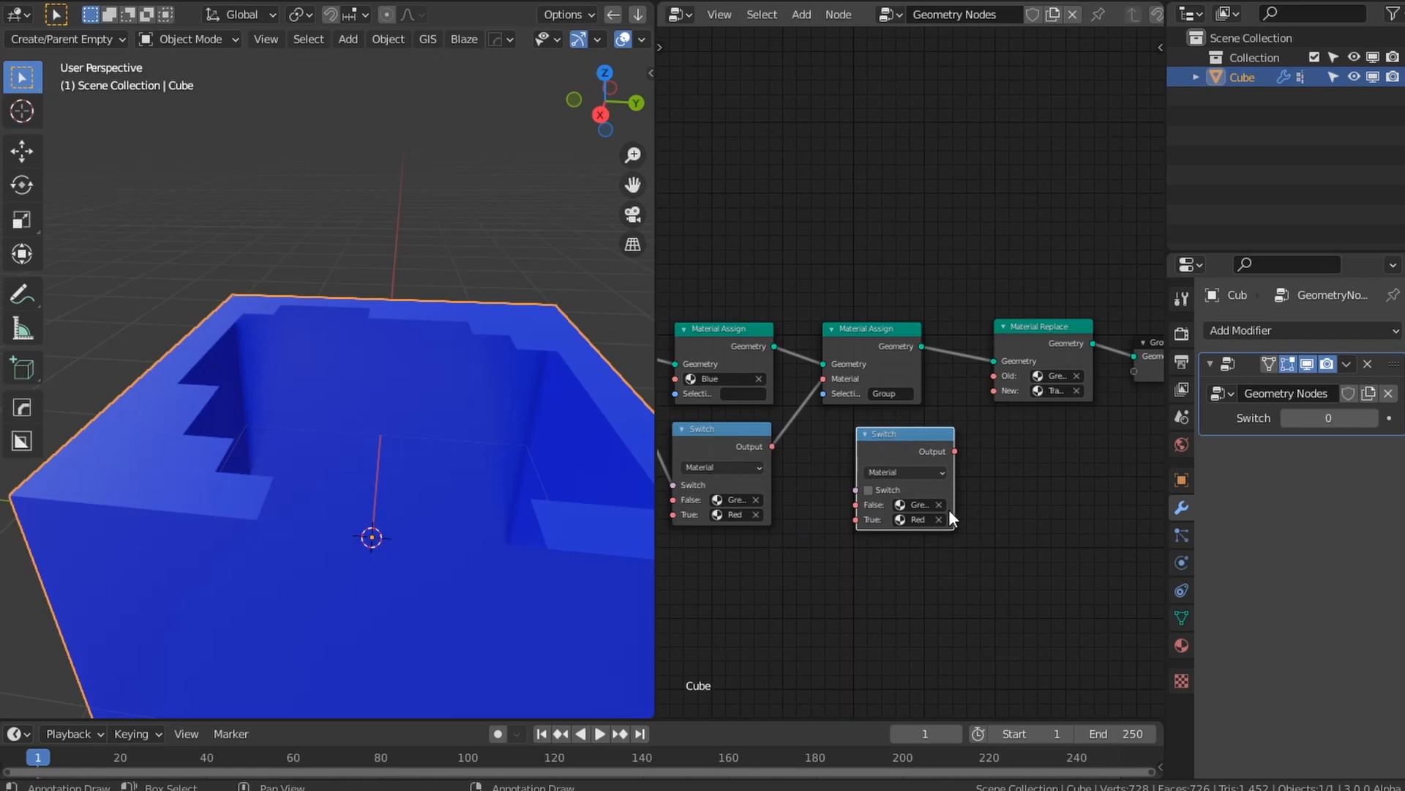
left_click(932, 582)
Step: Connect the duplicated Switch's Output to Material Replace's New input and expose its Switch input through a new Group Input socket
left_click_drag(954, 452, 981, 410)
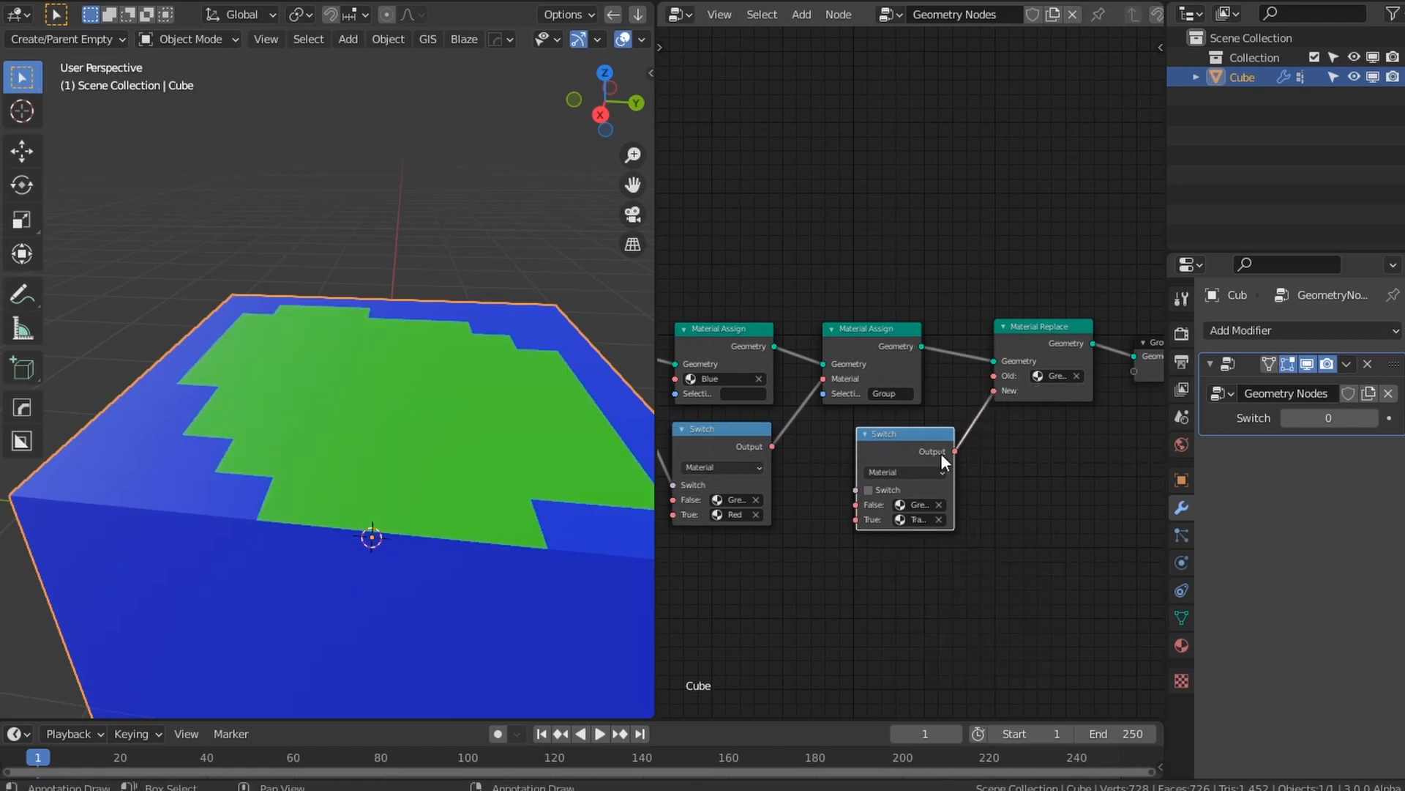
middle_click_drag(883, 473, 1089, 491)
left_click_drag(823, 397, 1062, 508)
middle_click_drag(1116, 557, 975, 545)
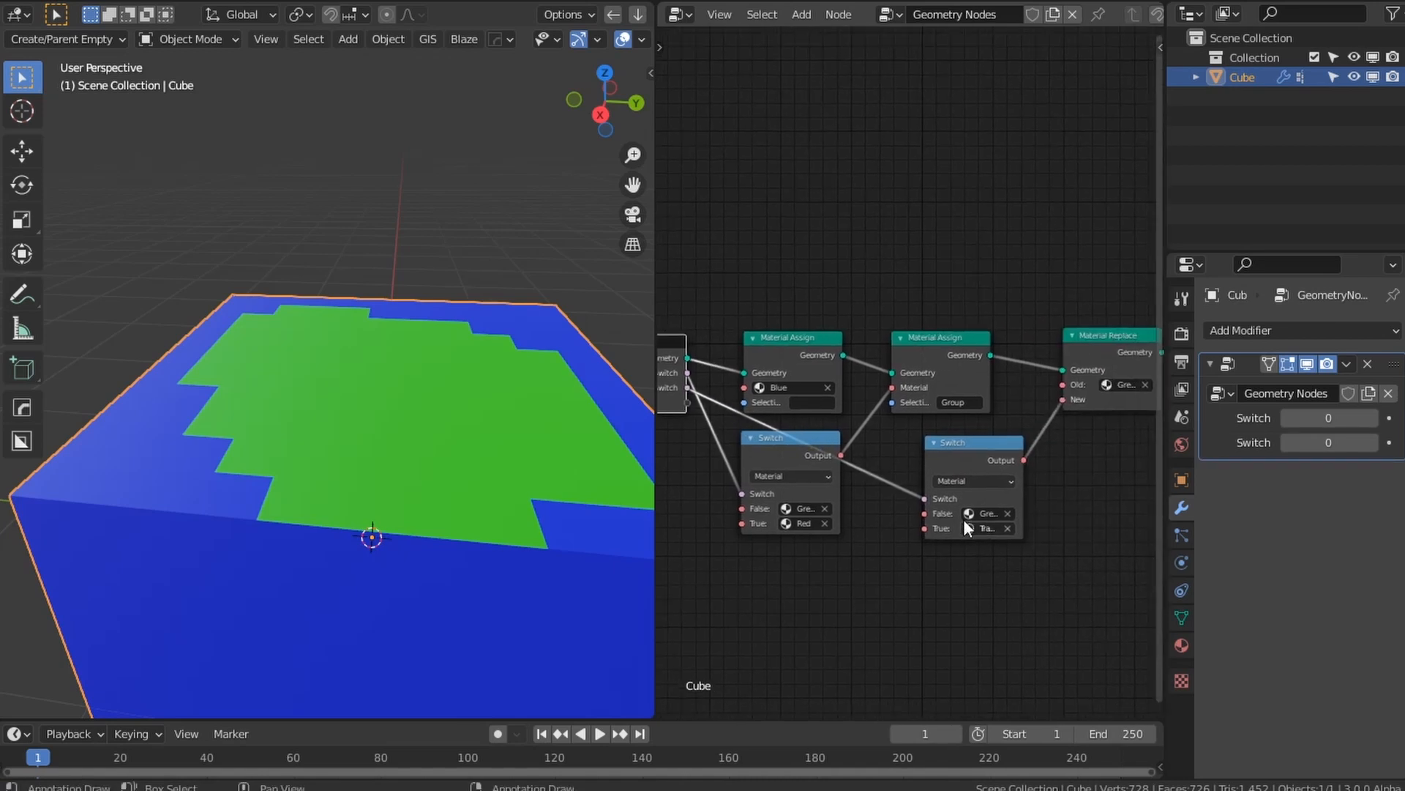
Step: Toggle the modifier's second Switch value between 1 and 0, ending at 0, to compare the cube's top patch
left_click(1372, 439)
left_click(1287, 442)
left_click(1371, 443)
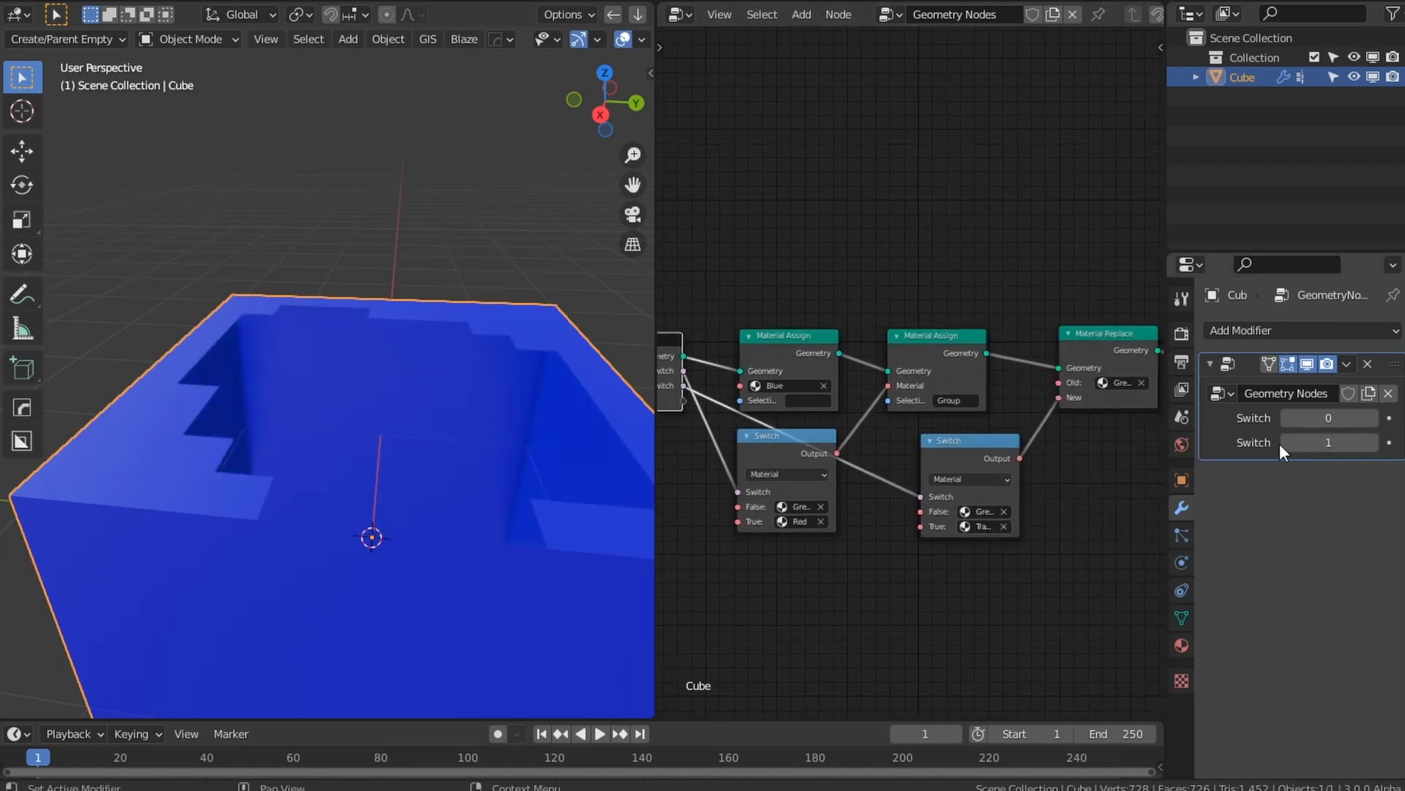
left_click(1286, 443)
Step: Toggle the modifier's first Switch value between 1 and 0 repeatedly, ending at 0, to check the patch's material
left_click(1373, 418)
left_click(1289, 419)
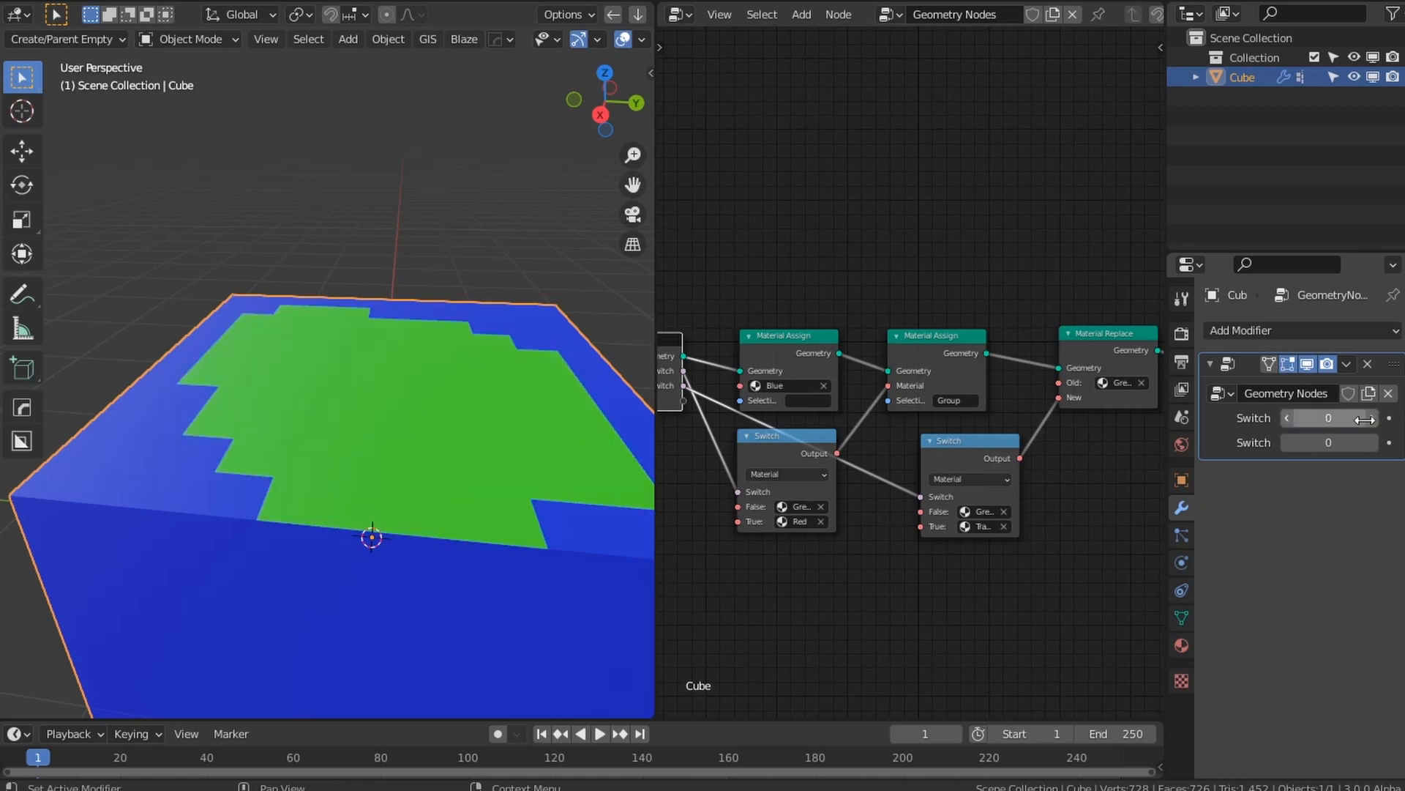
left_click(1372, 418)
left_click(1287, 418)
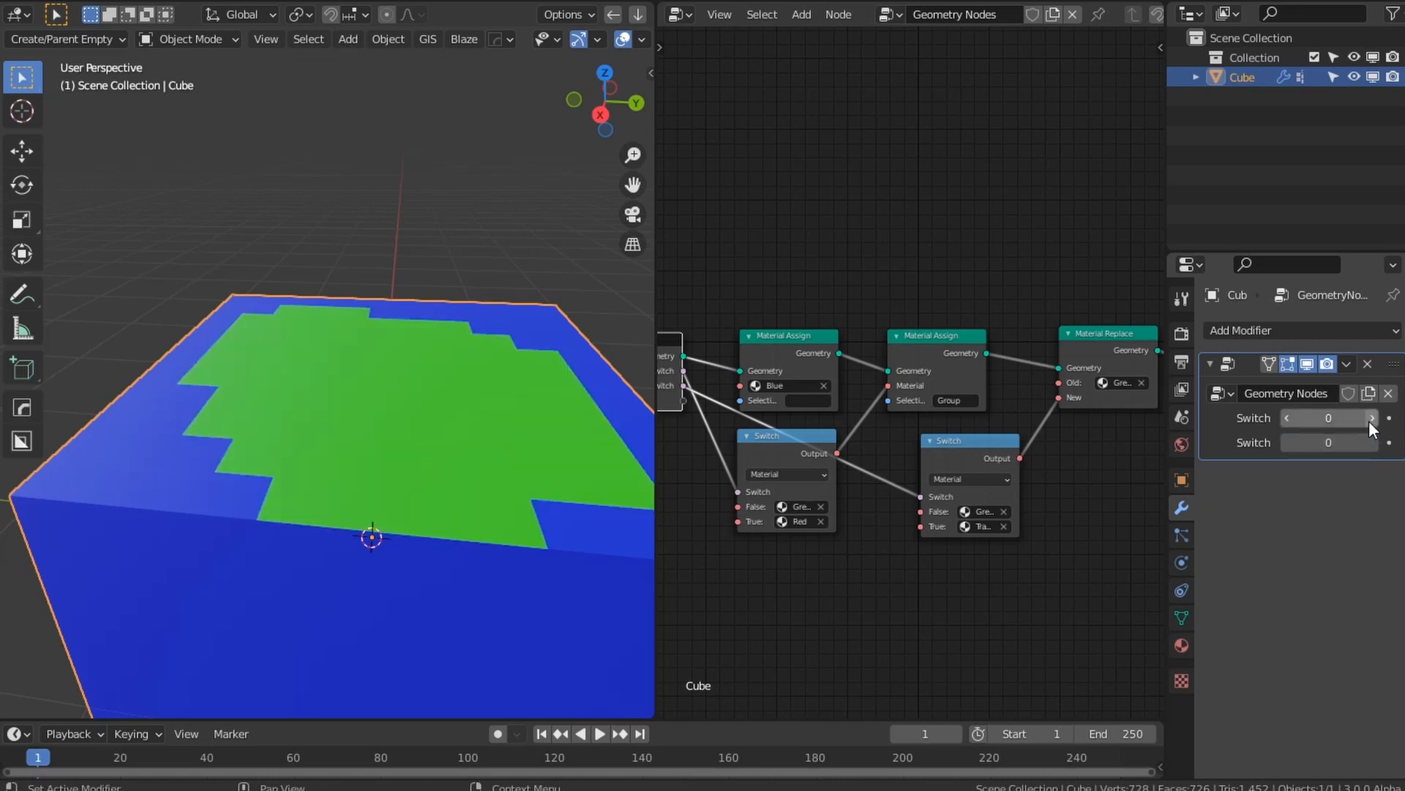
Step: Test the first Switch input at 1 and back at 0, and inspect the cube with the second Switch set to 1
left_click(1372, 418)
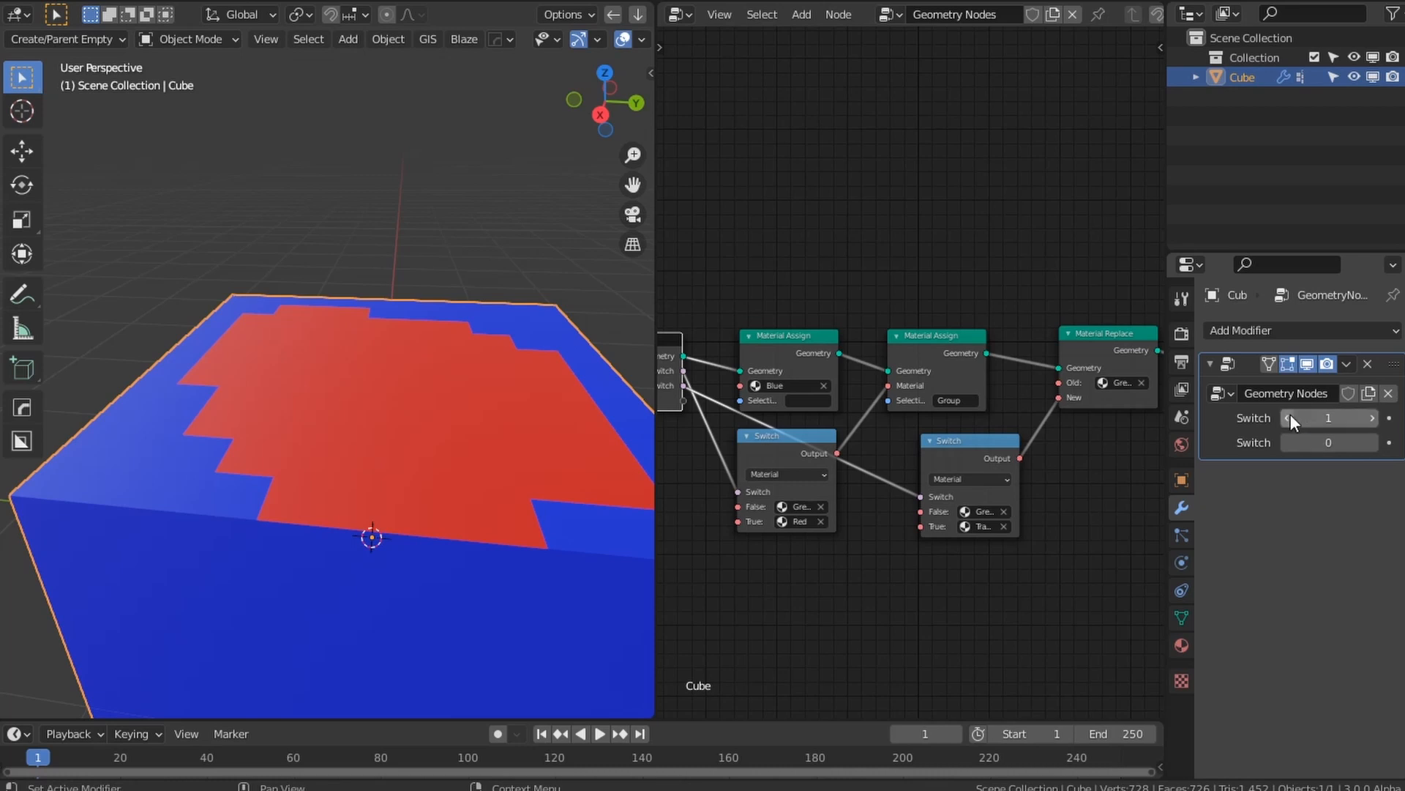
left_click(1288, 417)
left_click(1372, 442)
middle_click_drag(532, 543, 443, 583)
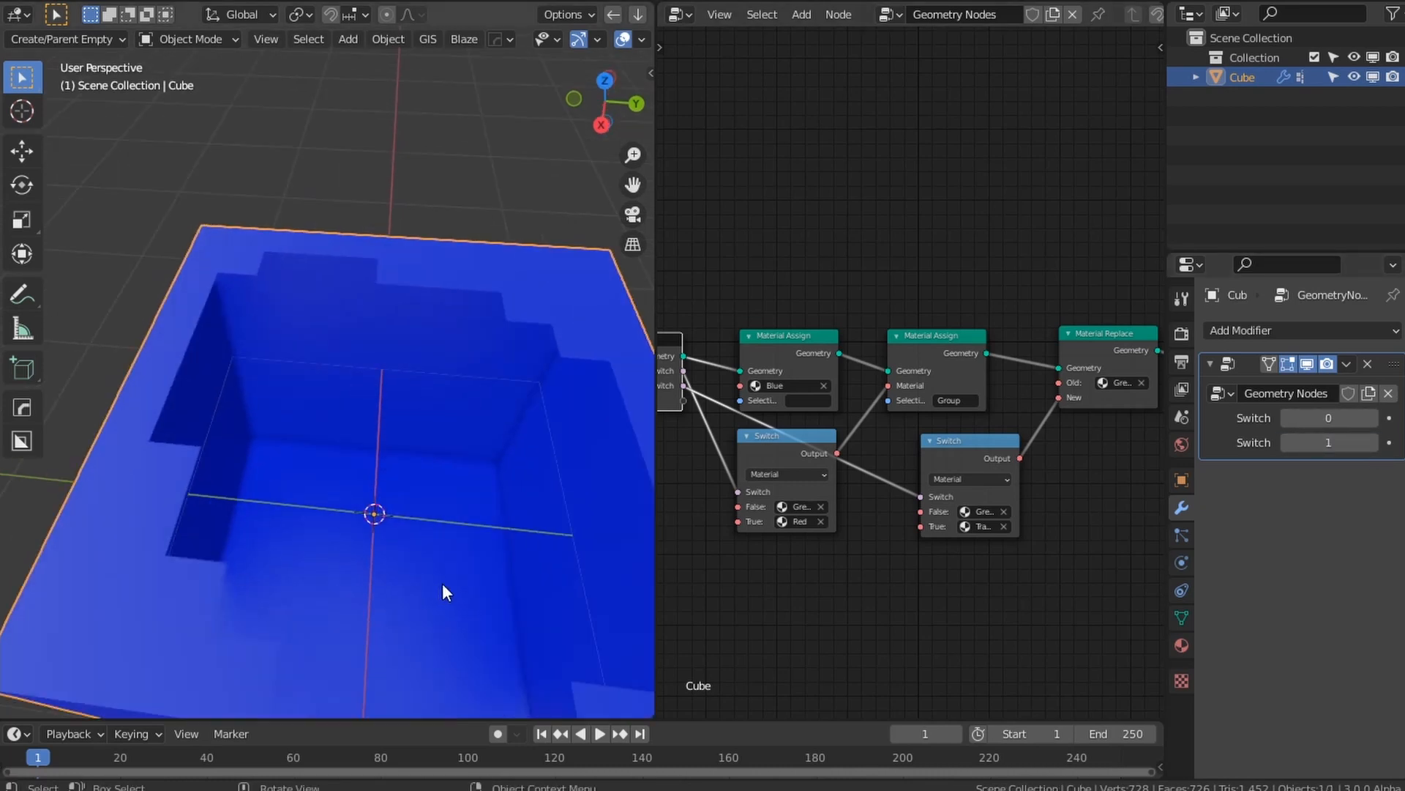
scroll(984, 521, "down", 3)
middle_click_drag(984, 521, 946, 520)
scroll(830, 524, "up", 4)
scroll(804, 529, "down", 3)
scroll(946, 520, "up", 1)
scroll(368, 508, "down", 3)
middle_click_drag(367, 508, 280, 467)
scroll(280, 467, "up", 4)
Step: Nudge the Switch nodes and reposition the second Material Assign node above the second Switch node
mouse_move(809, 426)
left_mouse_down()
mouse_move(814, 500)
mouse_move(795, 424)
left_mouse_up()
left_click_drag(985, 430, 977, 425)
middle_click_drag(969, 384, 837, 450)
scroll(837, 450, "up", 6)
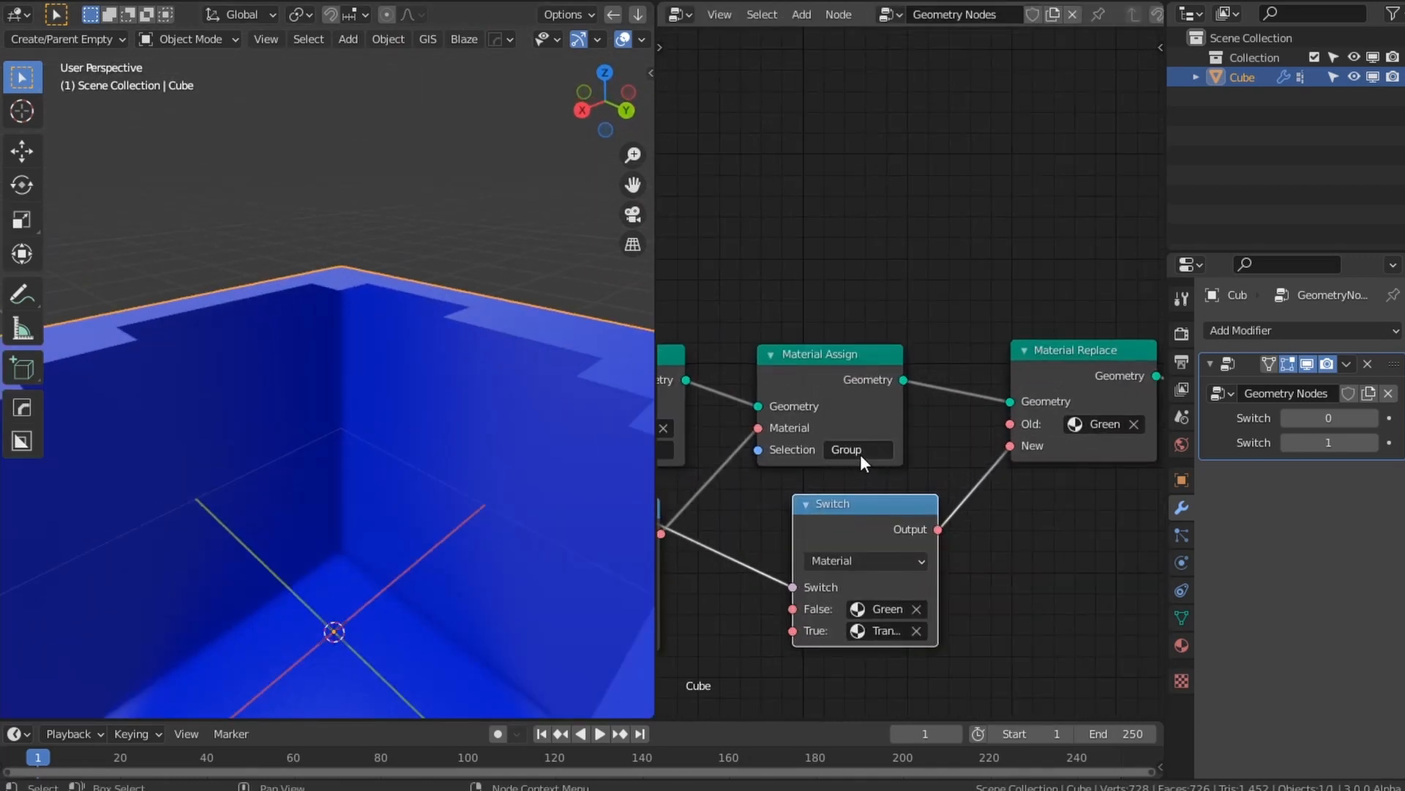
mouse_move(860, 454)
left_mouse_down()
mouse_move(890, 414)
mouse_move(842, 445)
mouse_move(874, 458)
mouse_move(859, 430)
left_mouse_up()
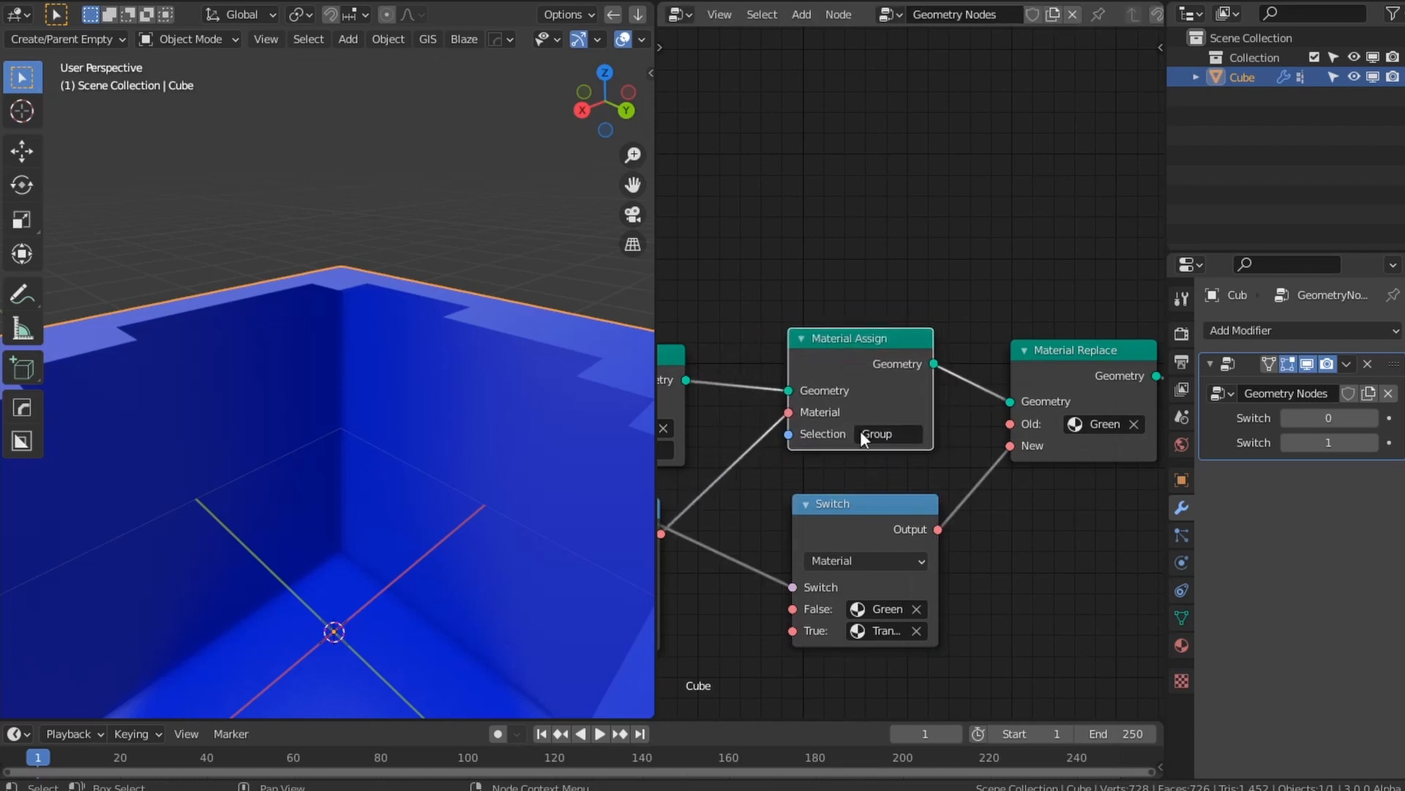
scroll(834, 440, "down", 6)
scroll(791, 440, "up", 5)
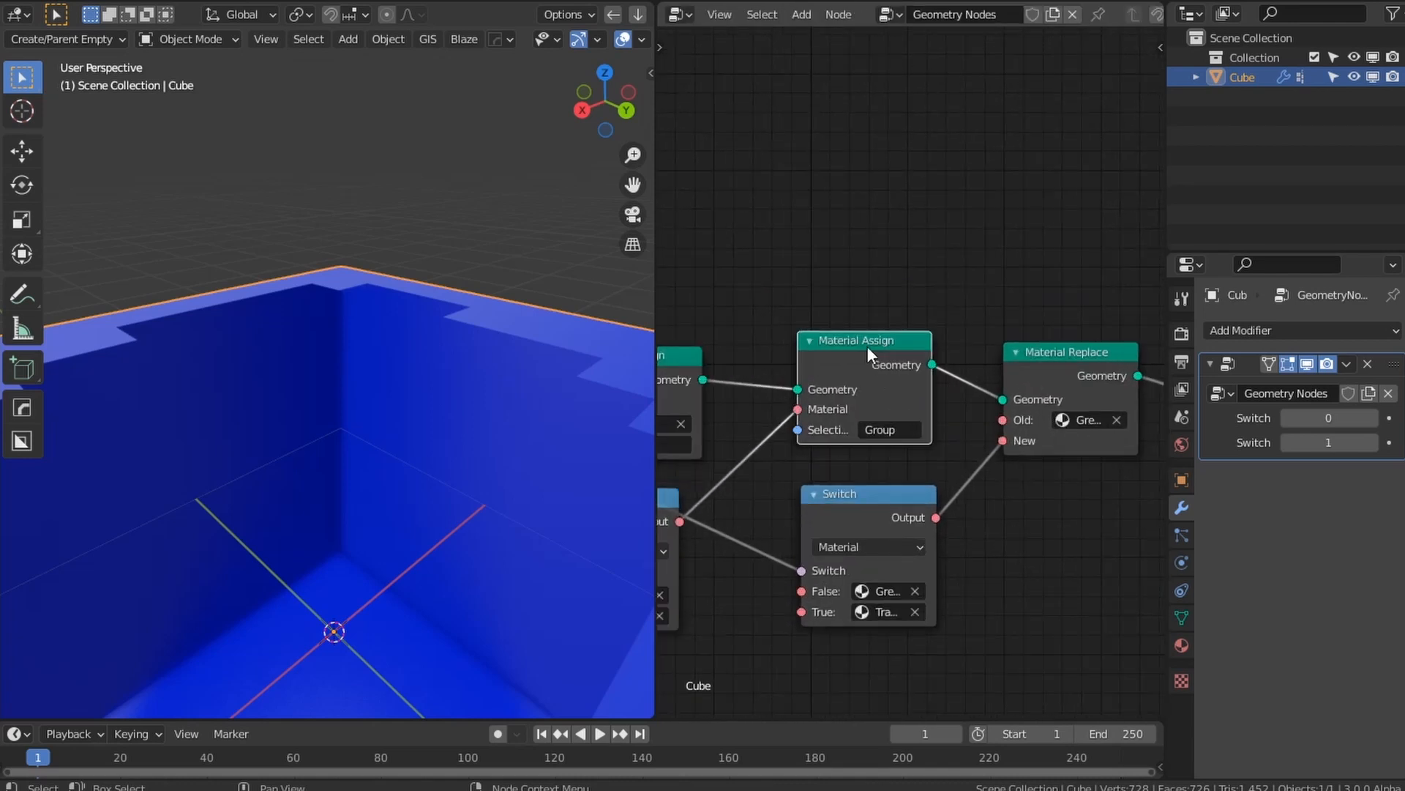
left_click_drag(866, 347, 858, 358)
Step: Move the Material Replace node slightly closer to Material Assign and lower both Switch nodes beneath the main node row
middle_click_drag(977, 466, 806, 458)
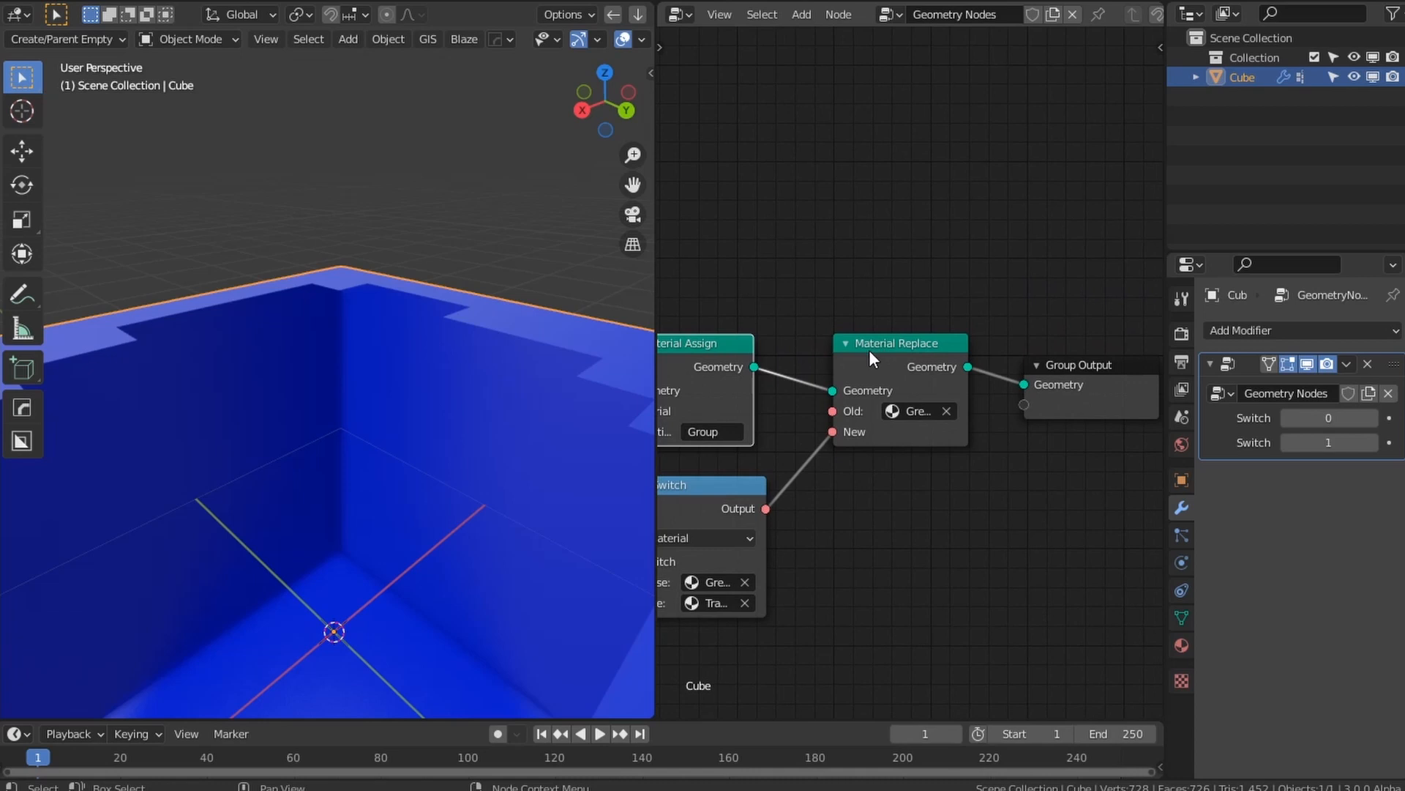
mouse_move(865, 346)
left_mouse_down()
mouse_move(844, 355)
mouse_move(852, 346)
left_mouse_up()
middle_click_drag(740, 530, 1012, 495)
scroll(938, 481, "down", 5)
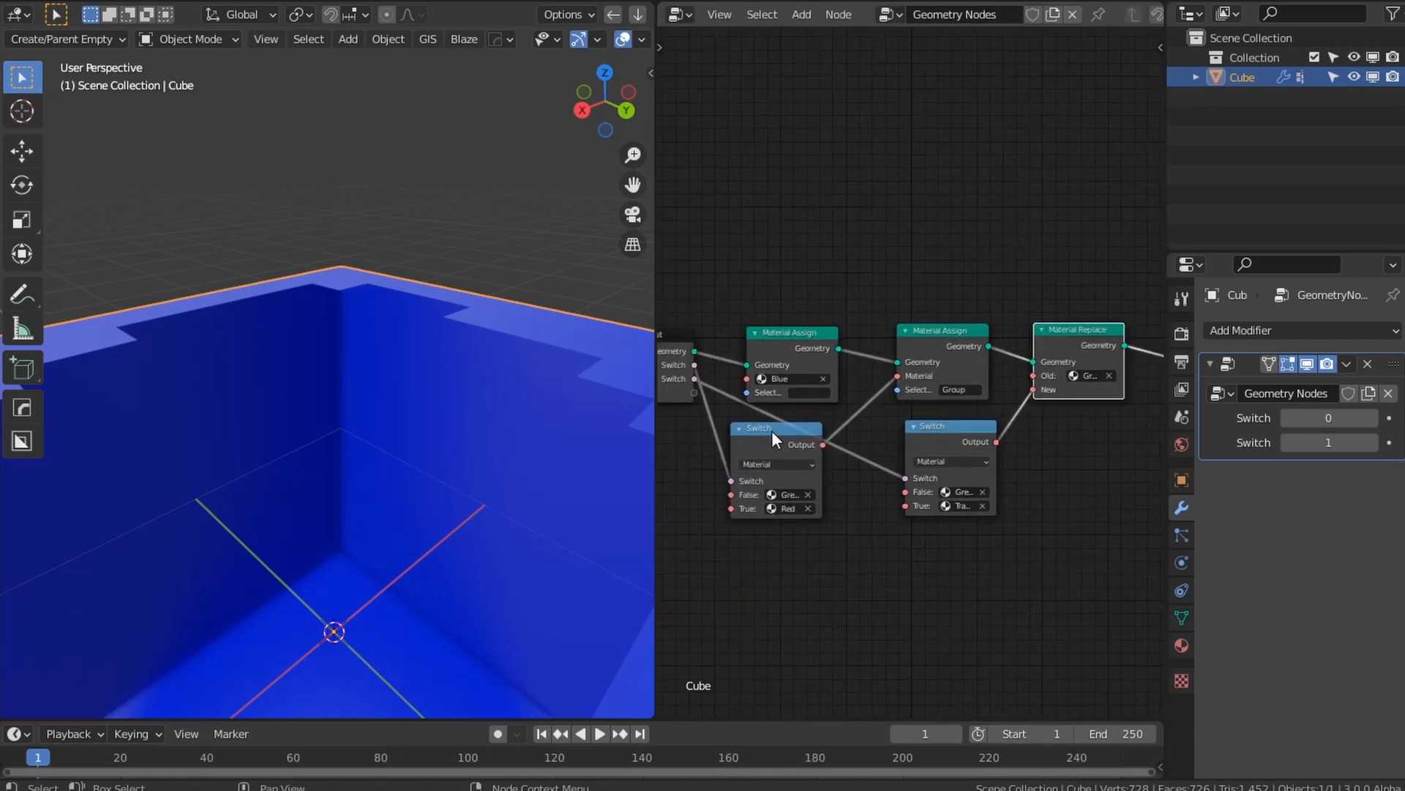
left_click_drag(774, 440, 784, 451)
left_click_drag(949, 448, 950, 469)
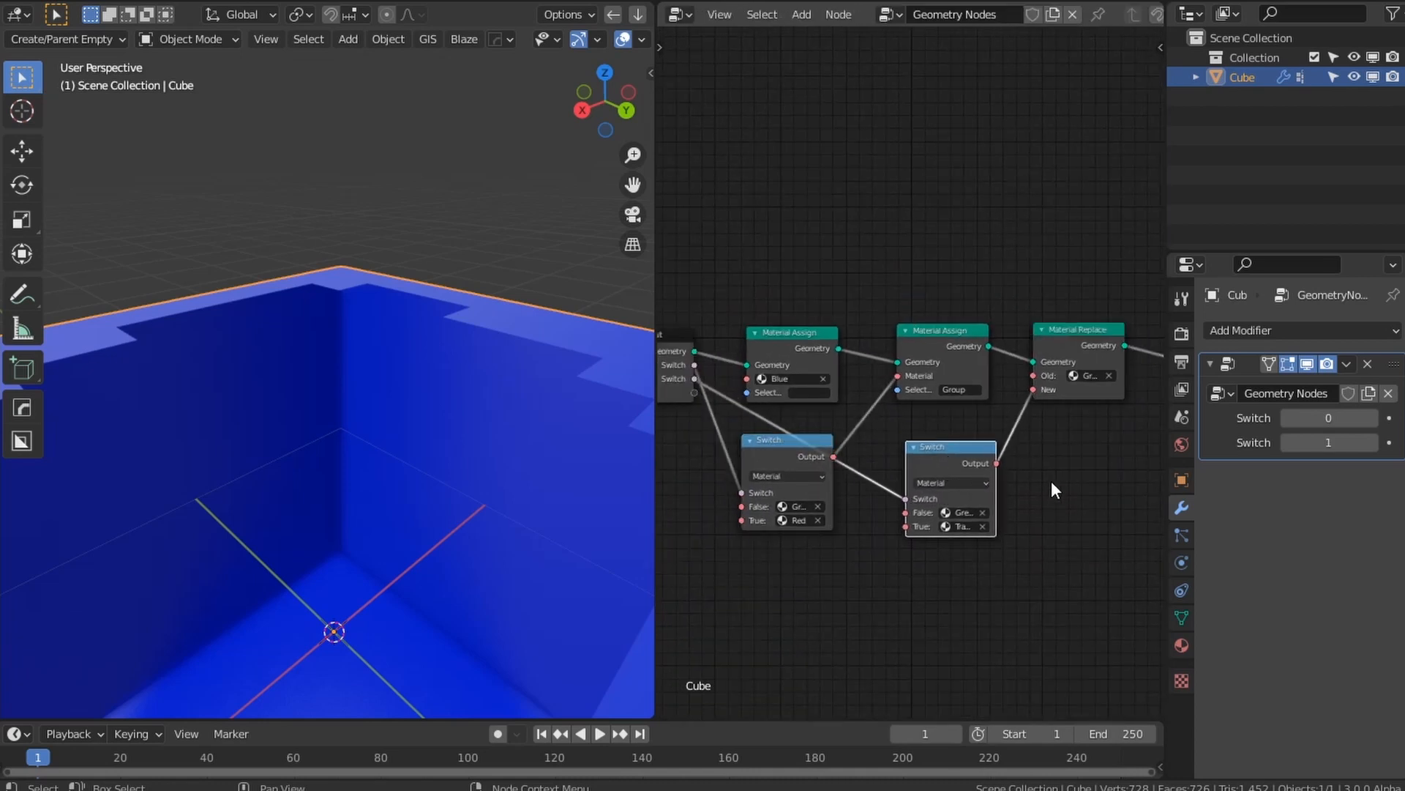
scroll(1052, 484, "up", 1)
middle_click_drag(1052, 484, 937, 483)
scroll(907, 490, "down", 4)
scroll(570, 454, "down", 5)
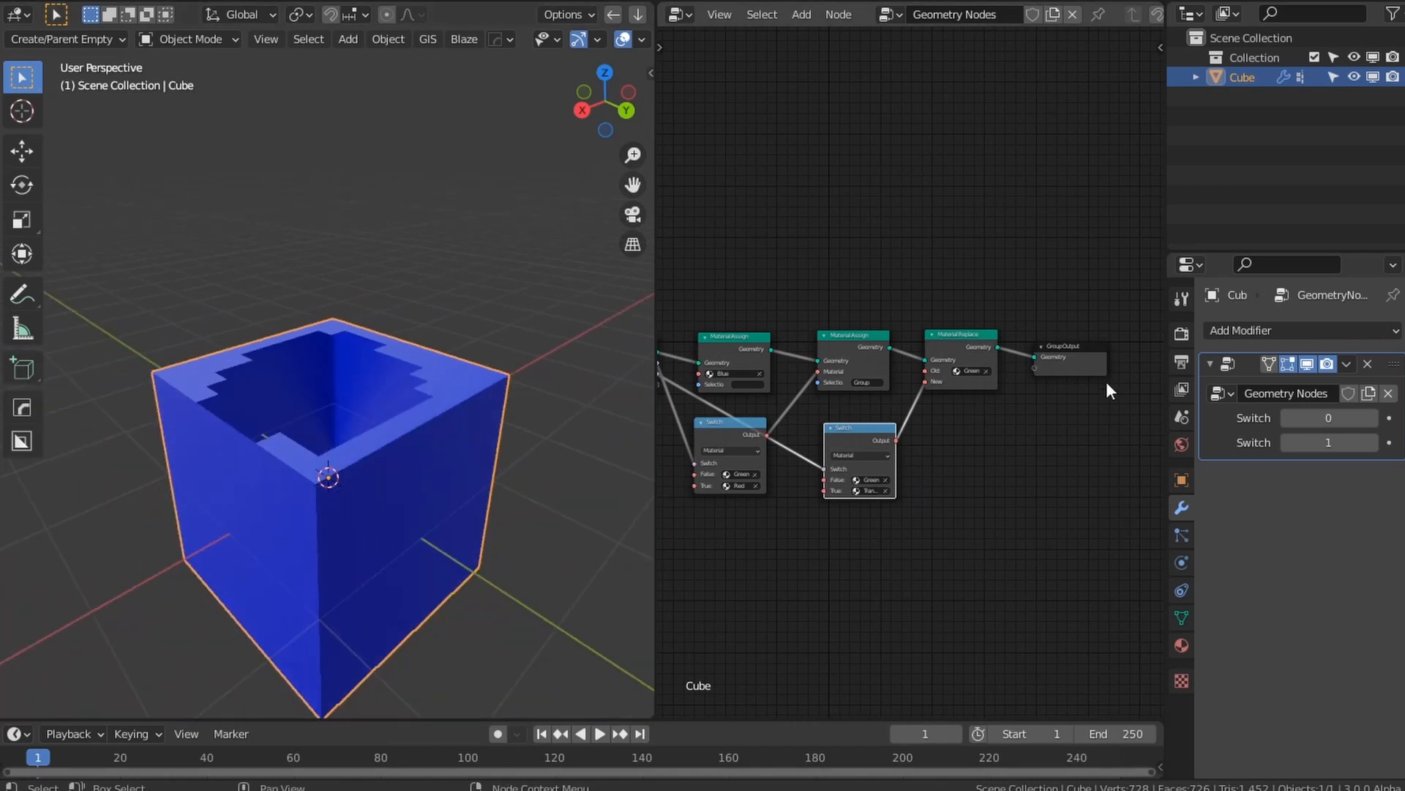
Step: Compare the cube's appearance by toggling each Switch input between 0 and 1, leaving both at 0
left_click(1286, 442)
scroll(451, 393, "up", 2)
scroll(244, 434, "up", 2)
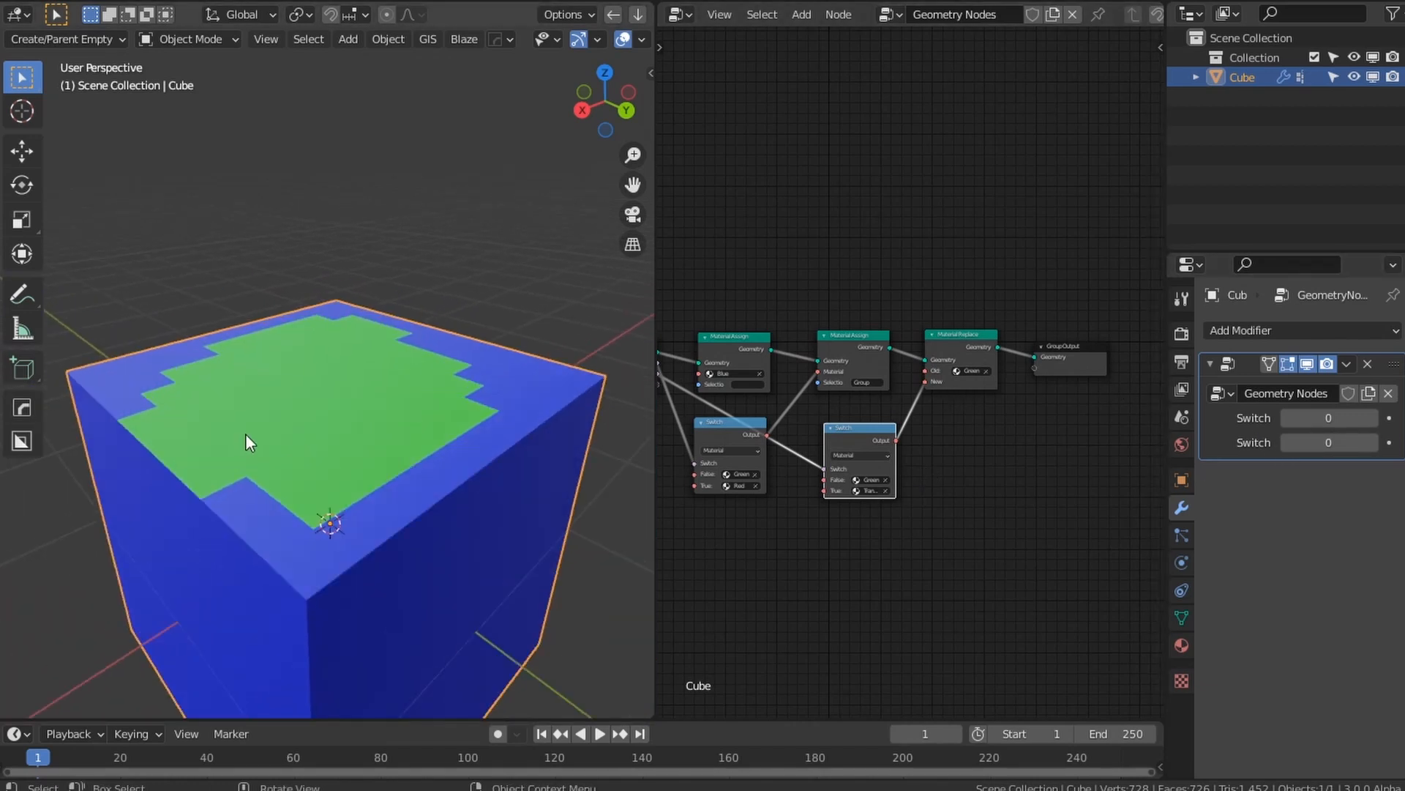
key("Home")
key("shift+a")
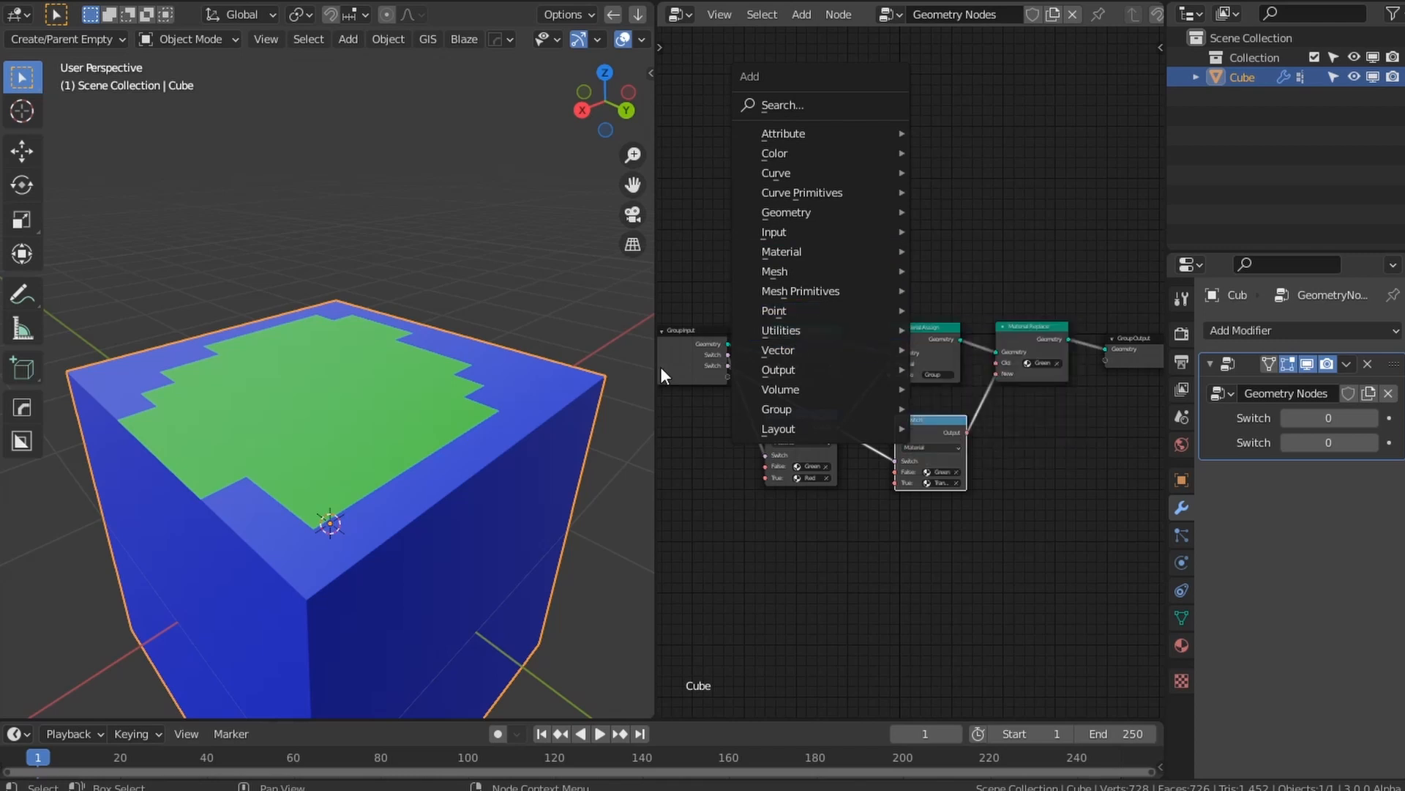
left_click(1369, 442)
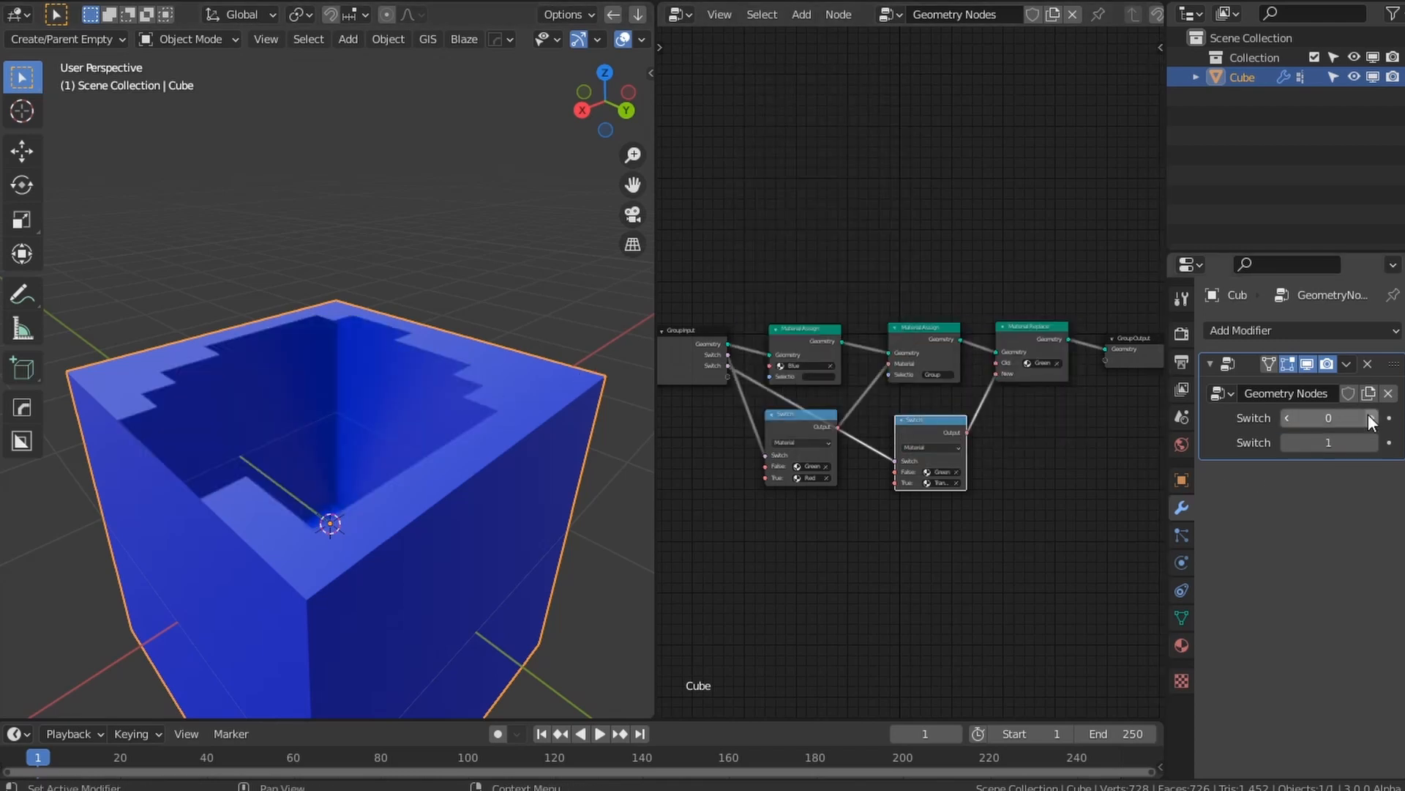
left_click(1368, 417)
left_click(1289, 418)
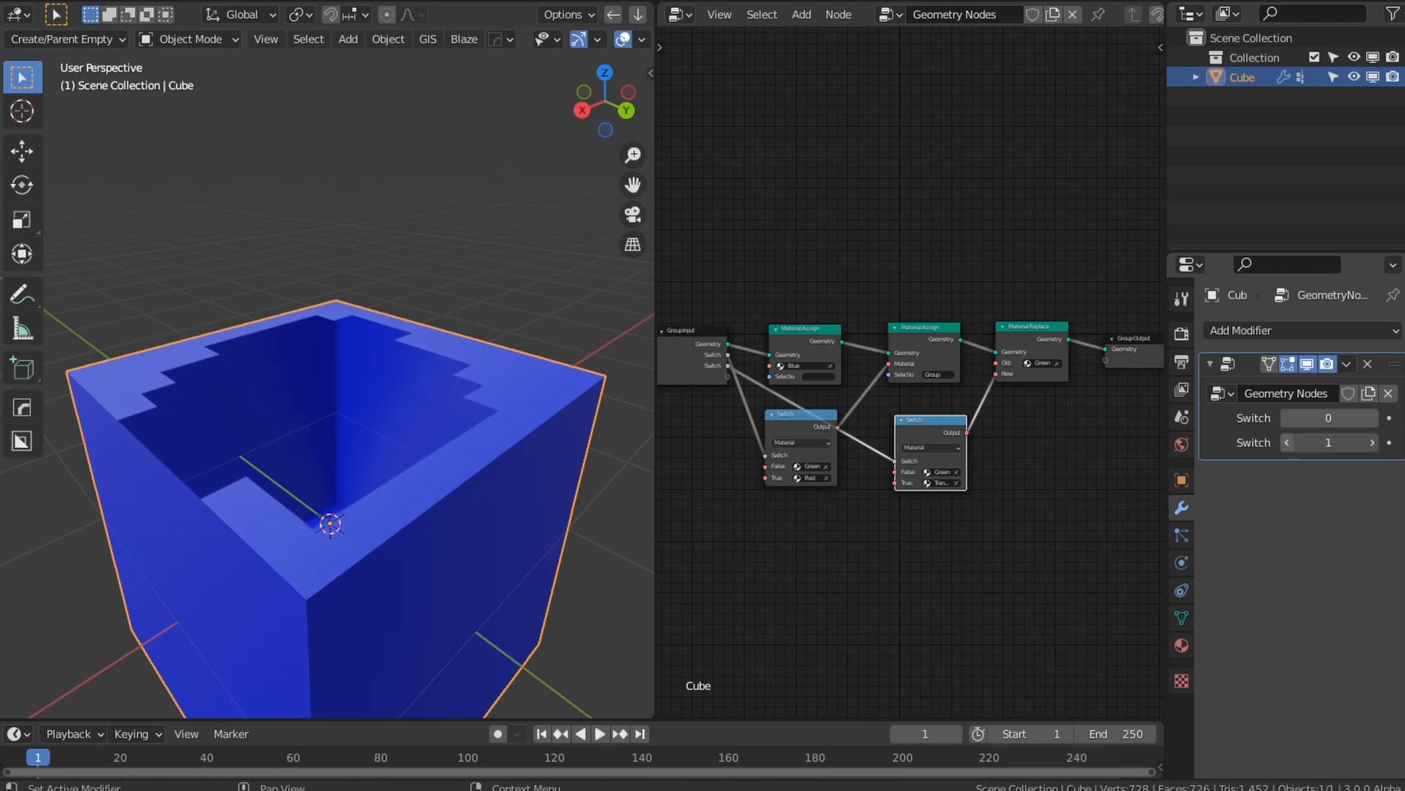
left_click(1286, 443)
scroll(367, 443, "down", 5)
scroll(368, 442, "up", 3)
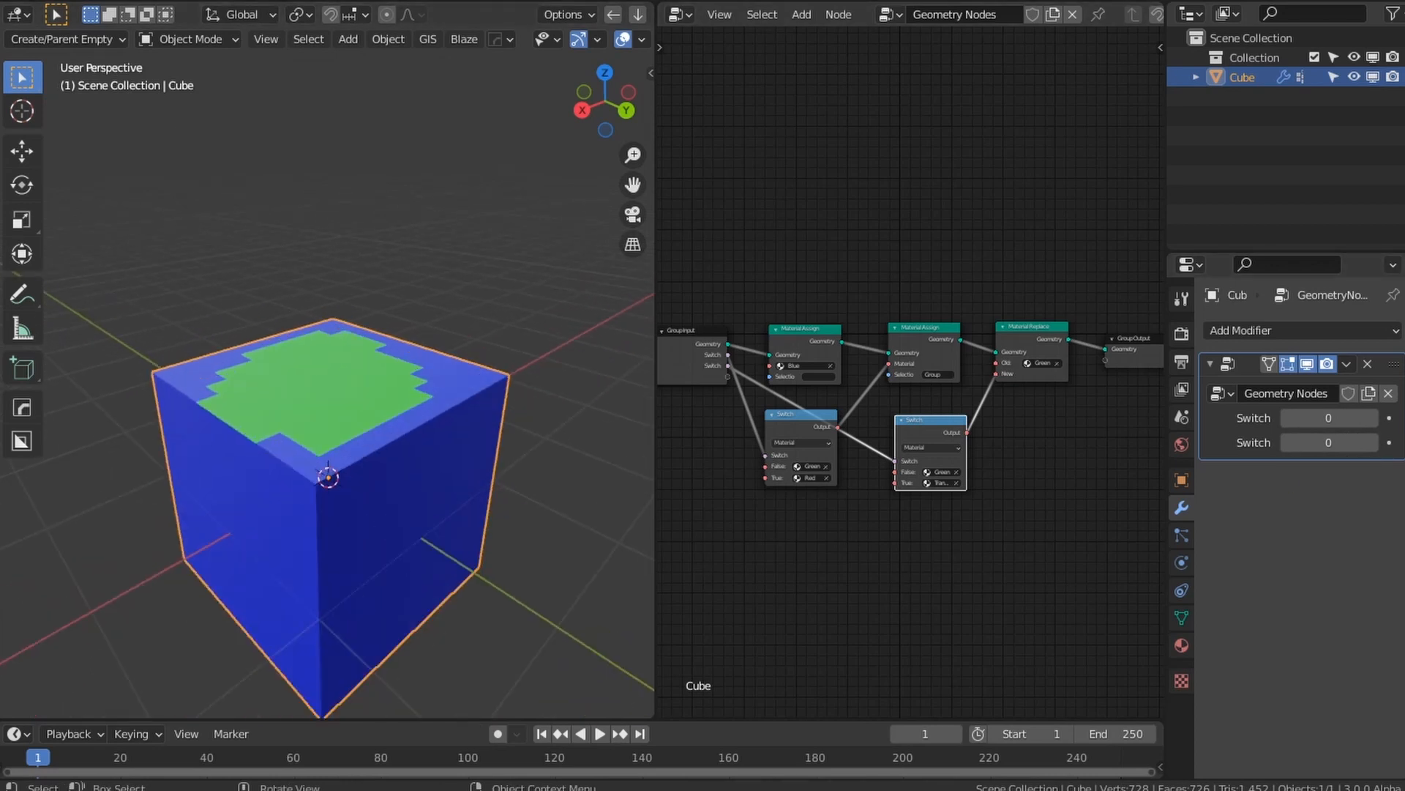
Step: Start a new file, discarding the unsaved changes
left_click(55, 3)
mouse_move(283, 15)
left_click(396, 13)
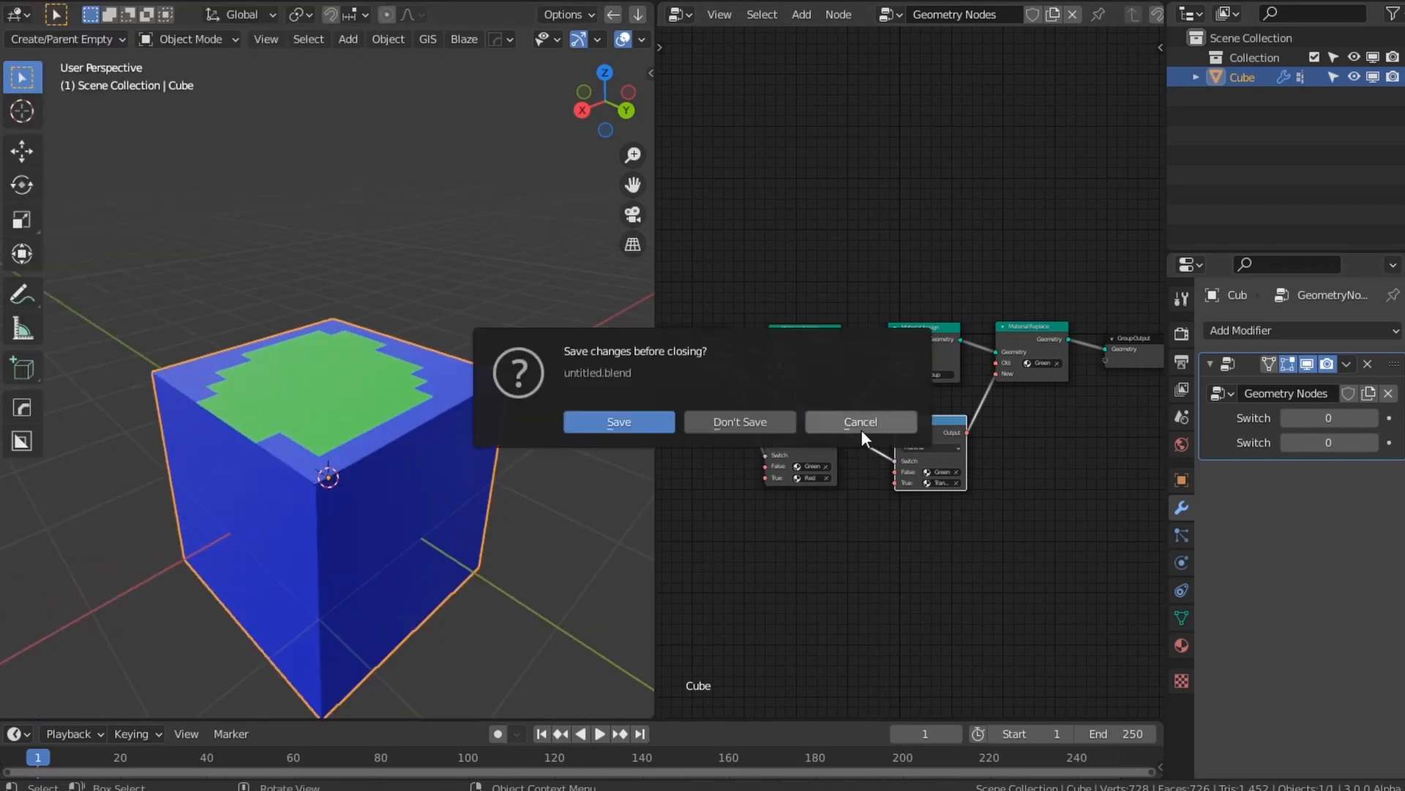
left_click(761, 419)
Step: Add a cube mesh to the empty scene and split the 3D viewport into two side-by-side areas
key("shift+a")
mouse_move(700, 328)
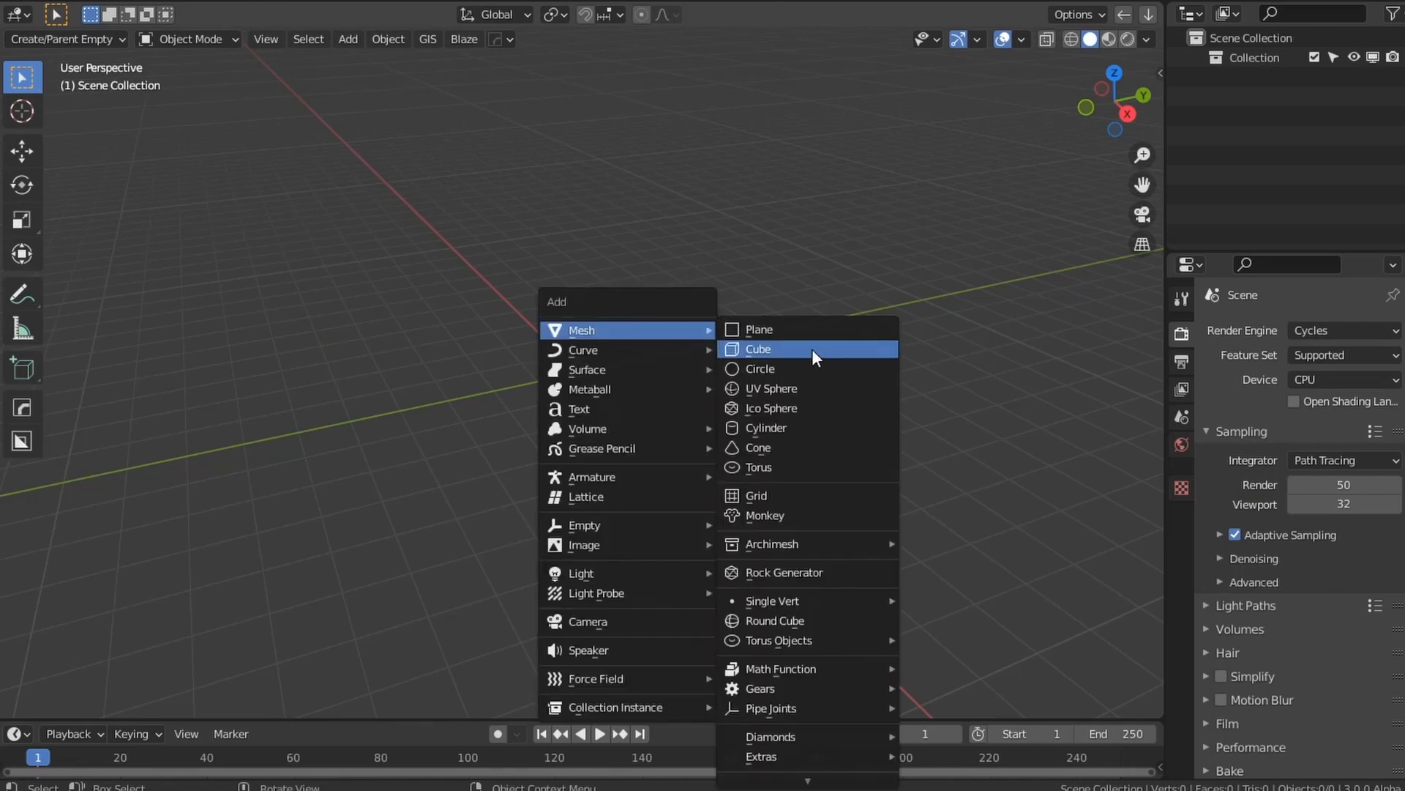
left_click(811, 350)
left_click_drag(1120, 19, 740, 125)
Step: Subdivide the whole cube mesh with 15 cuts and return to Object Mode
key("Tab")
scroll(379, 364, "up", 8)
right_click(378, 368)
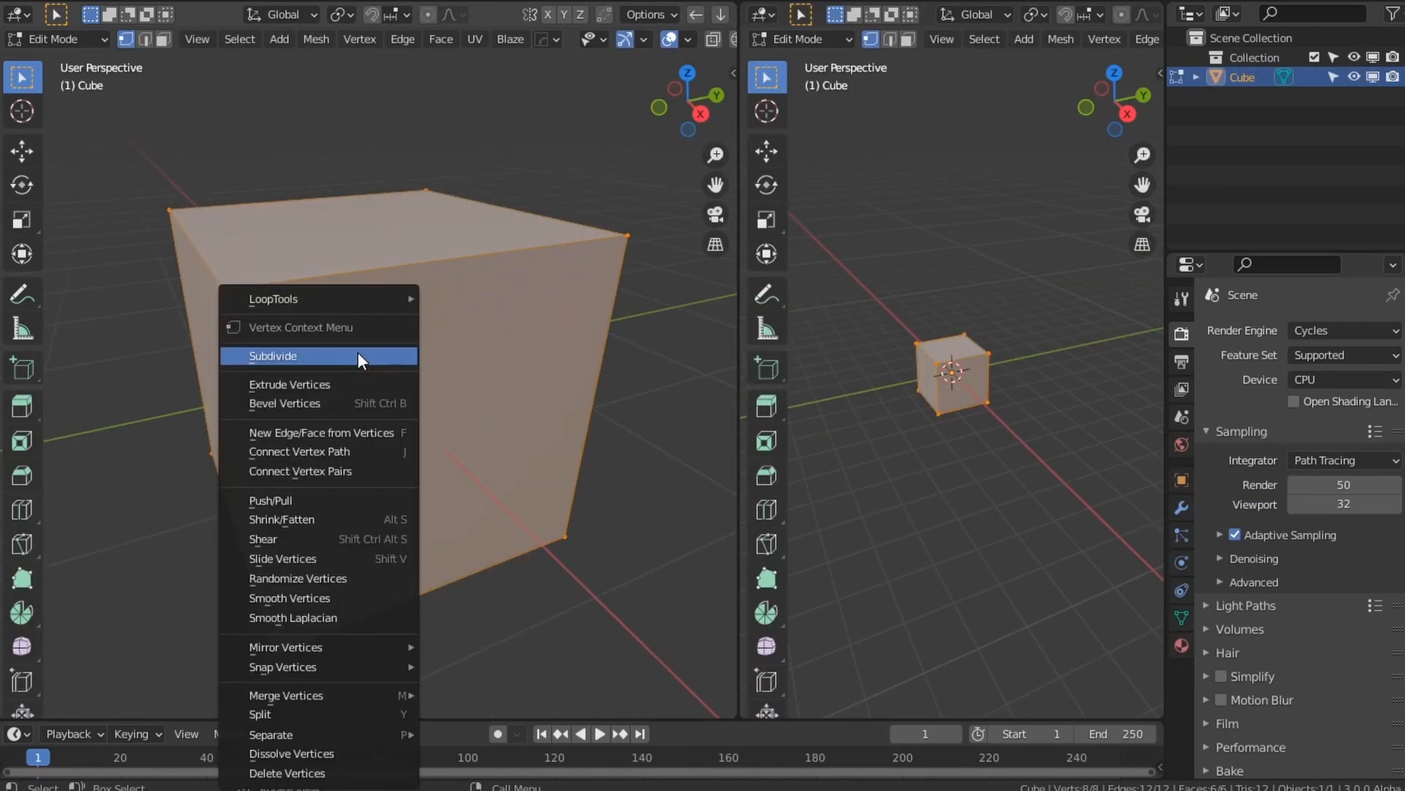
left_click(357, 351)
left_click(88, 697)
left_click_drag(248, 566, 292, 566)
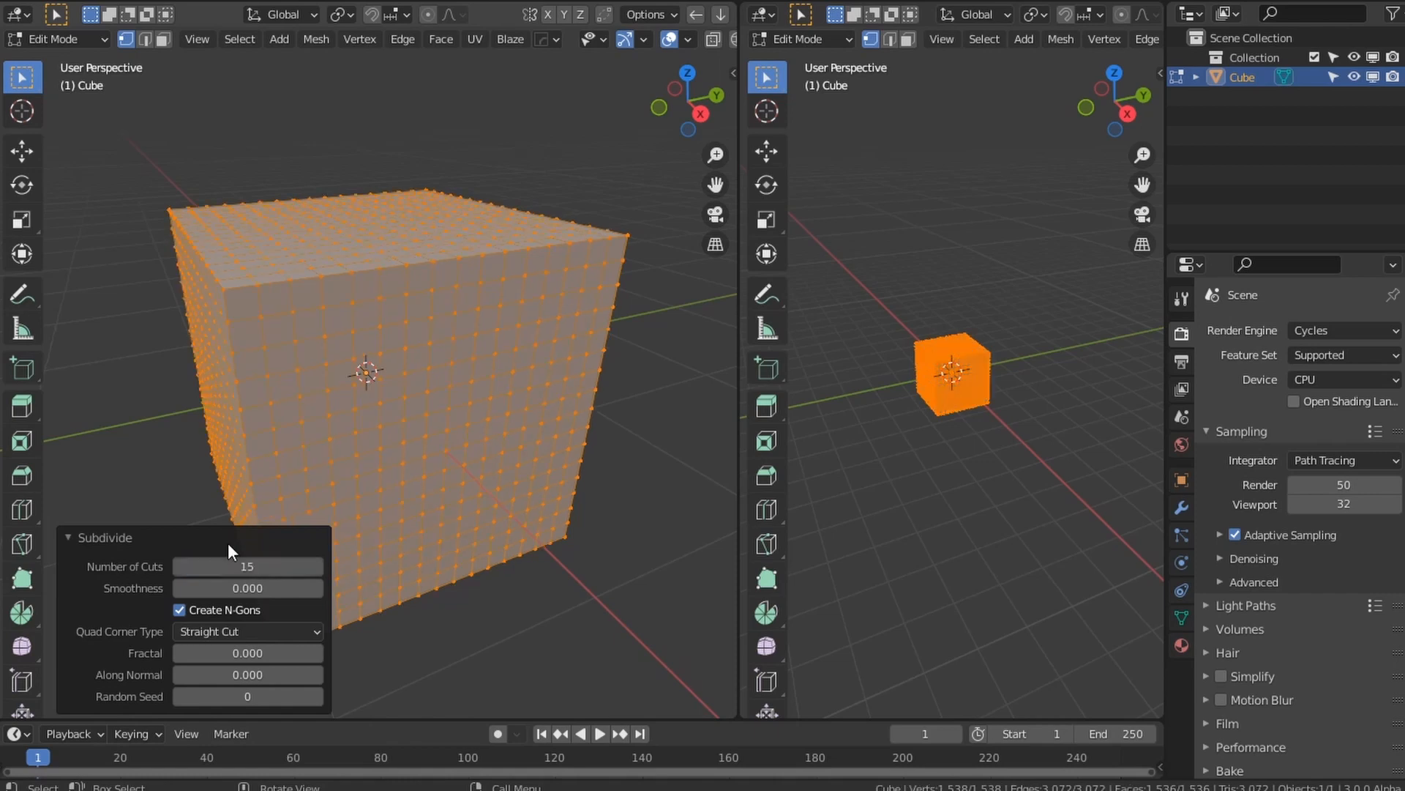
key("Tab")
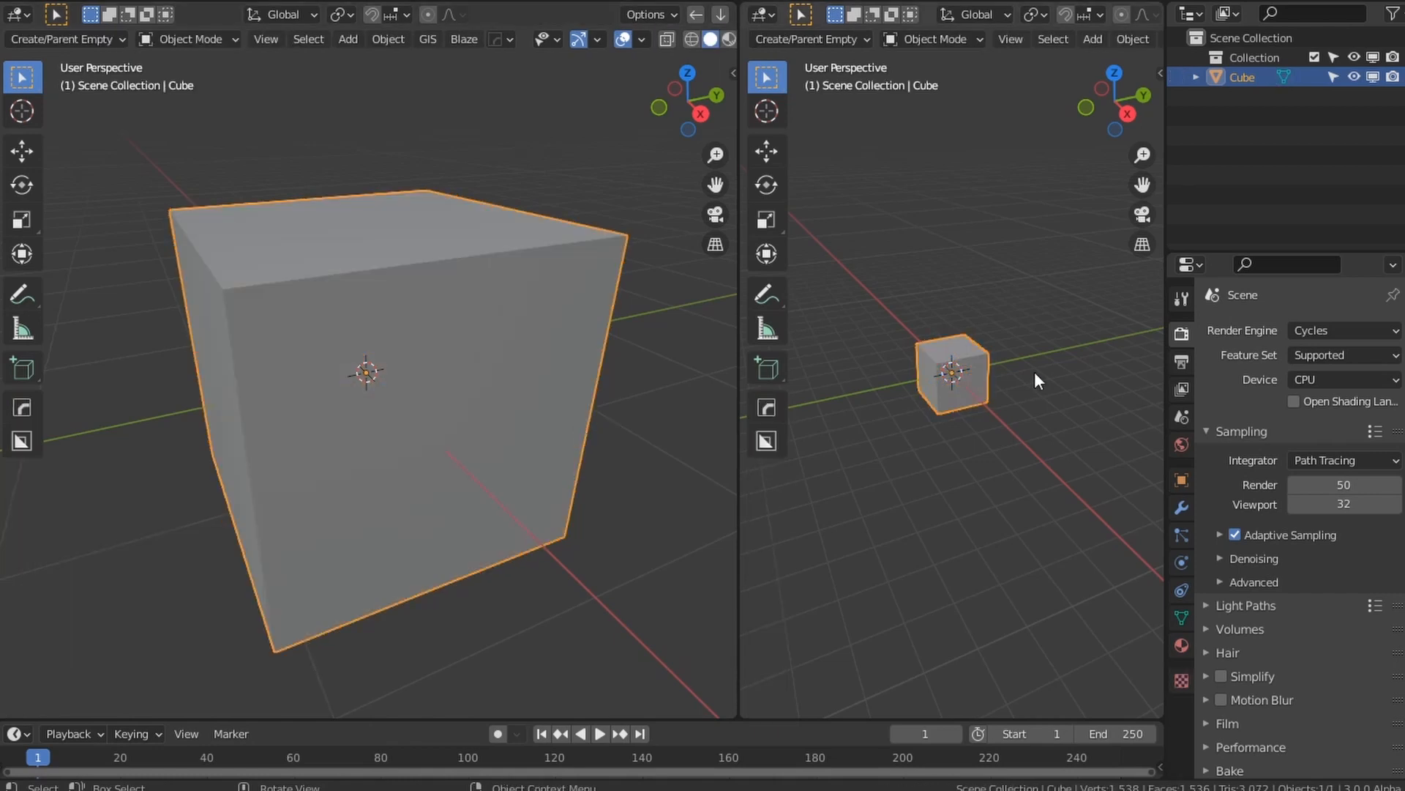
Step: Turn the second viewport into a widened Geometry Node Editor and create a new node tree for the cube
left_click(765, 14)
left_click(123, 205)
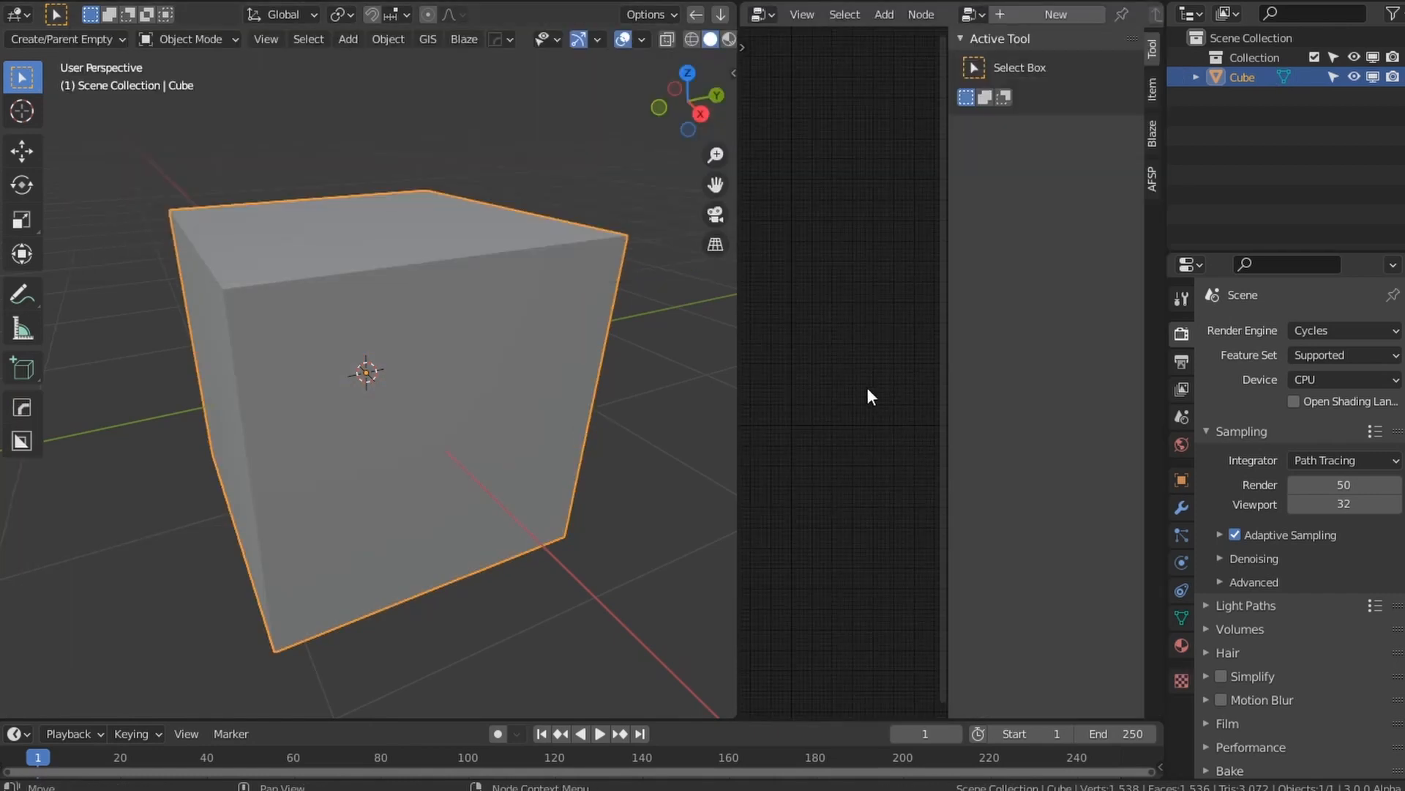
key("n")
left_click_drag(737, 347, 660, 347)
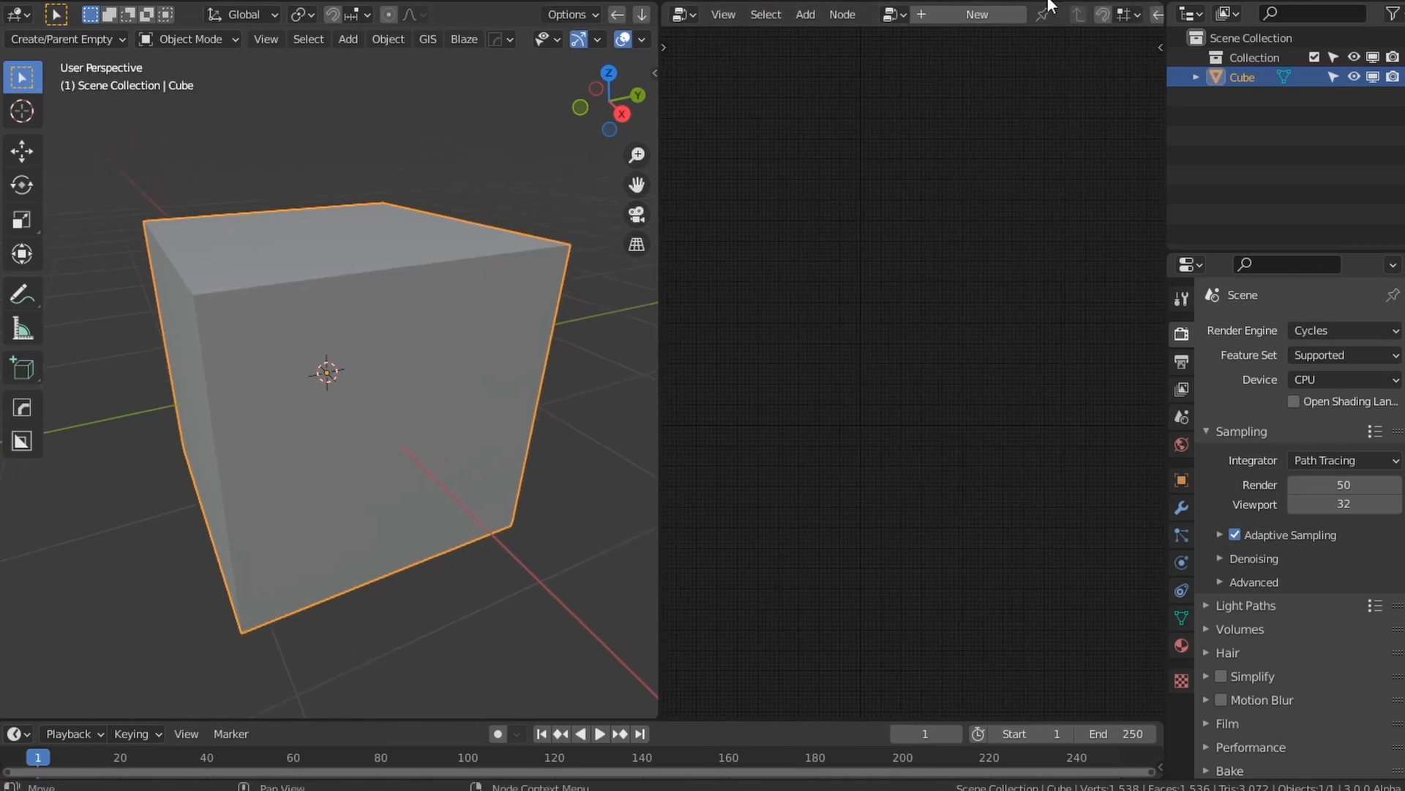
left_click(974, 14)
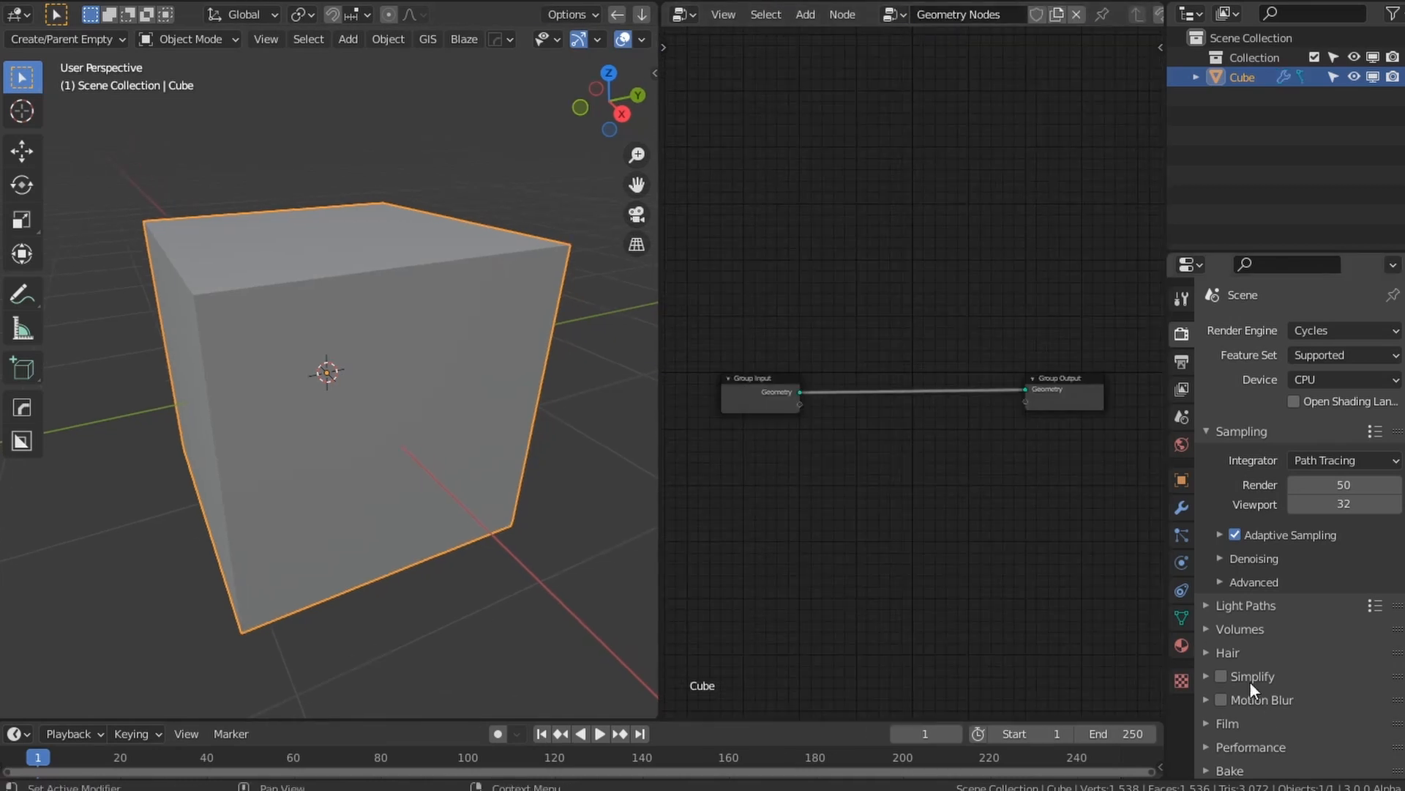
Step: Set up three material slots on the cube, each with its own new material
left_click(1181, 645)
left_click(1300, 394)
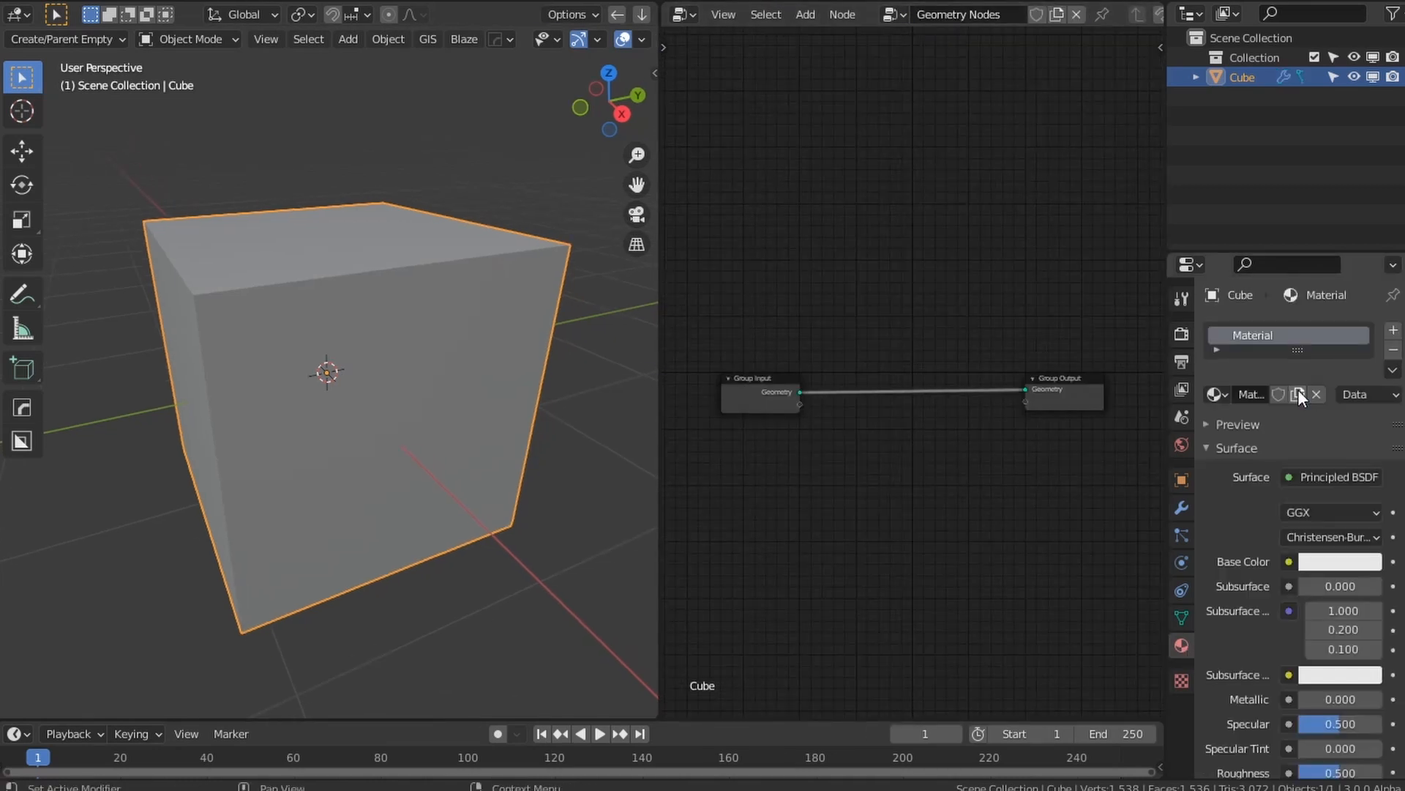
left_click(1393, 331)
left_click(1393, 331)
left_click(1285, 437)
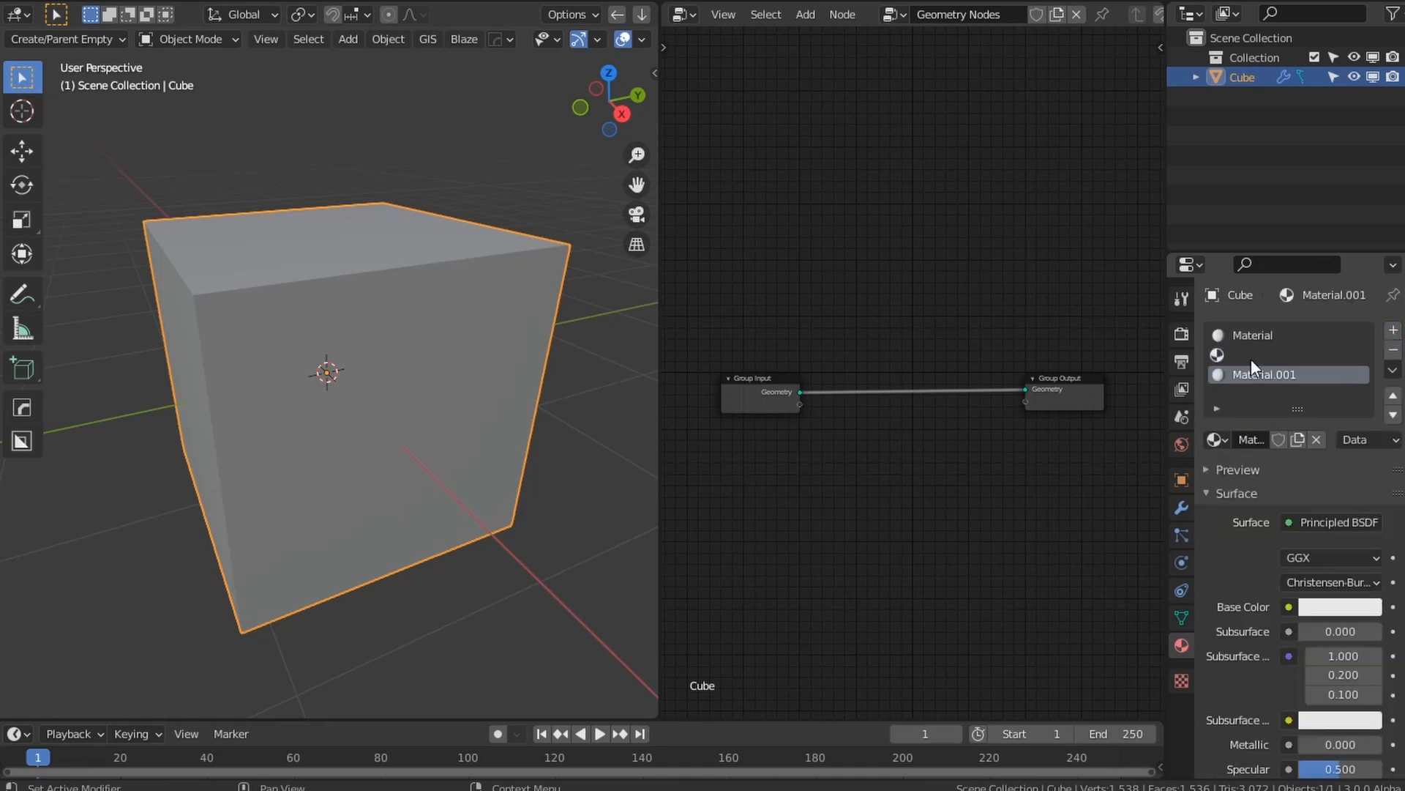
left_click(1250, 355)
left_click(1277, 439)
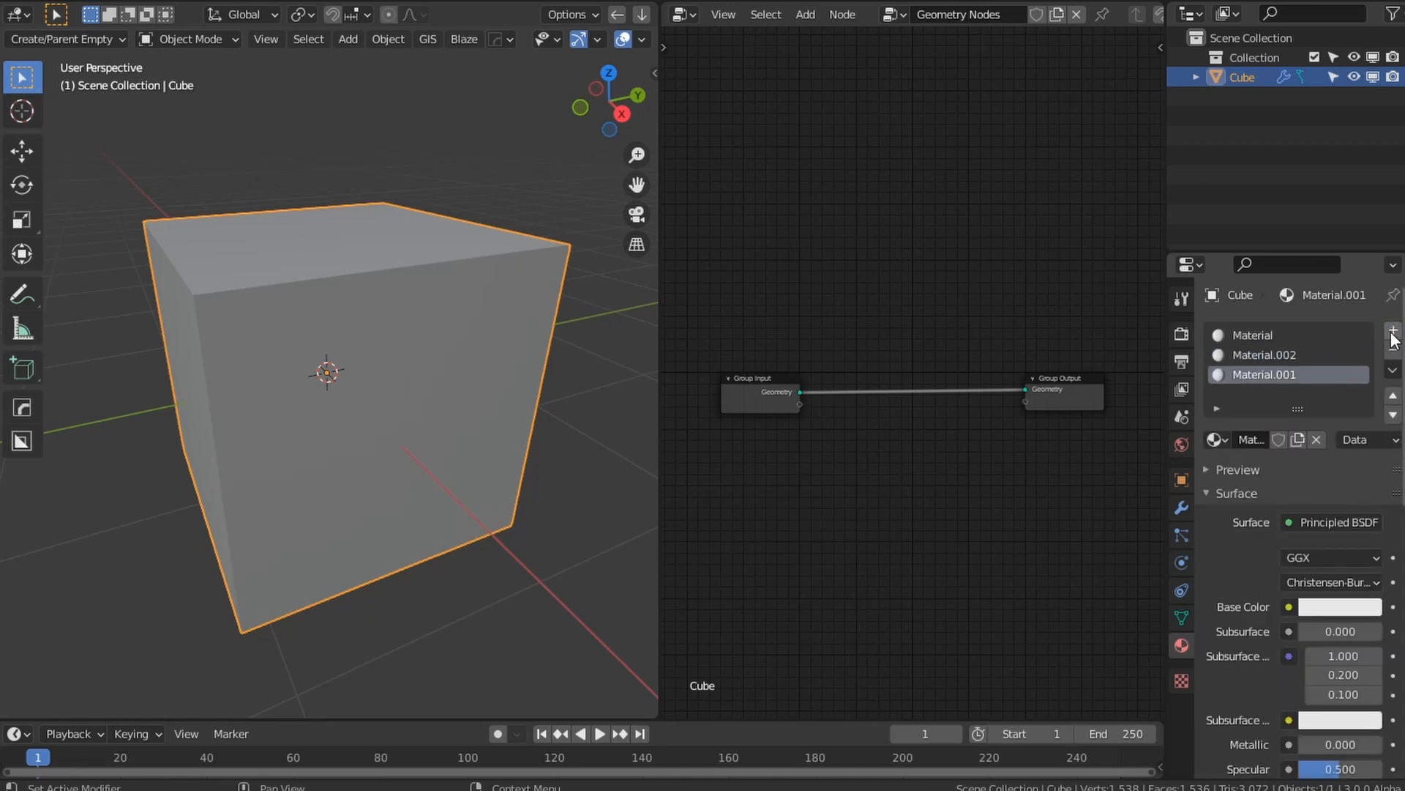
Step: Add a fourth material slot with a new material and set its surface shader to Transparent BSDF
left_click(1393, 331)
left_click(1286, 441)
left_click(1305, 523)
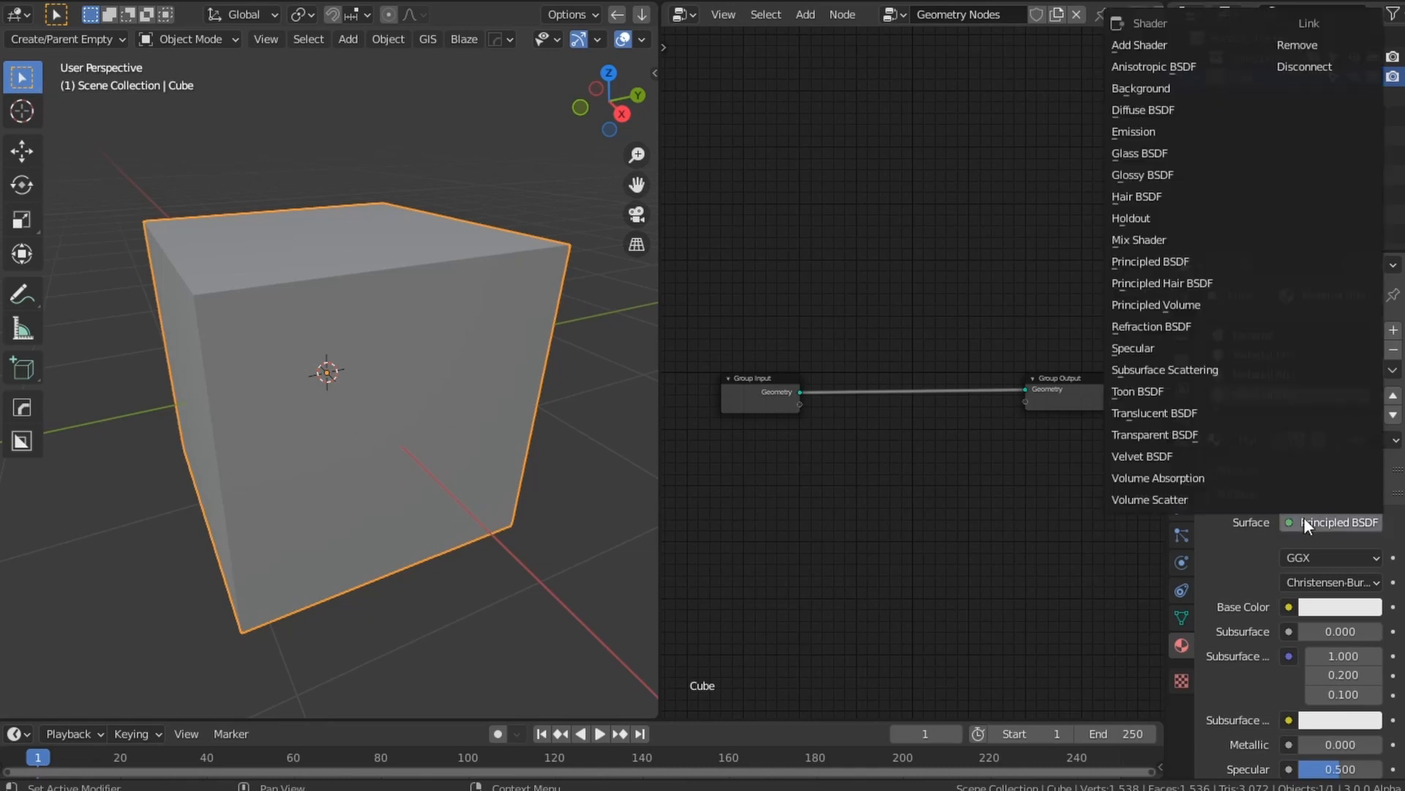
left_click(1171, 435)
Step: Set the base colors to red for Material.001, green for Material.002 and blue for Material
left_click(1276, 372)
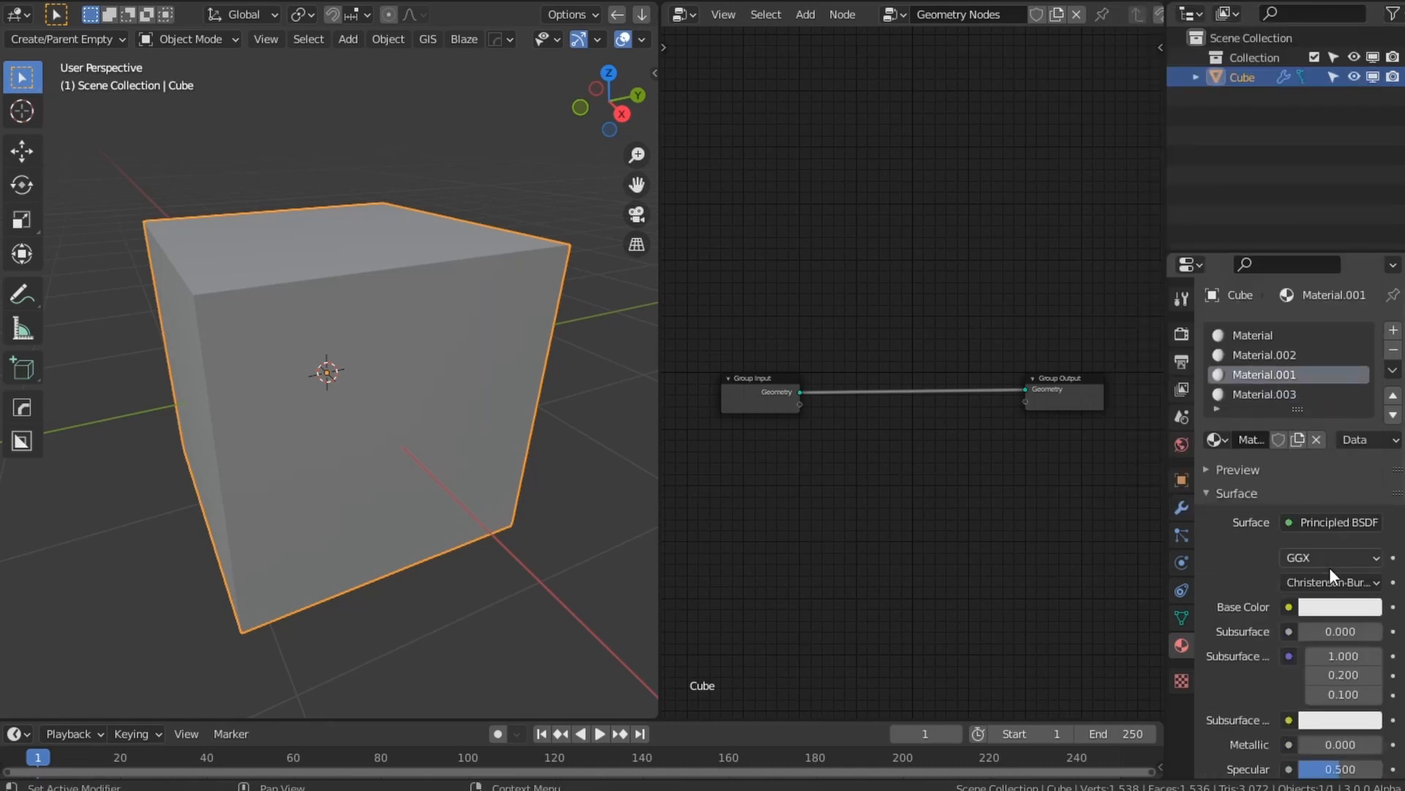
left_click(1317, 606)
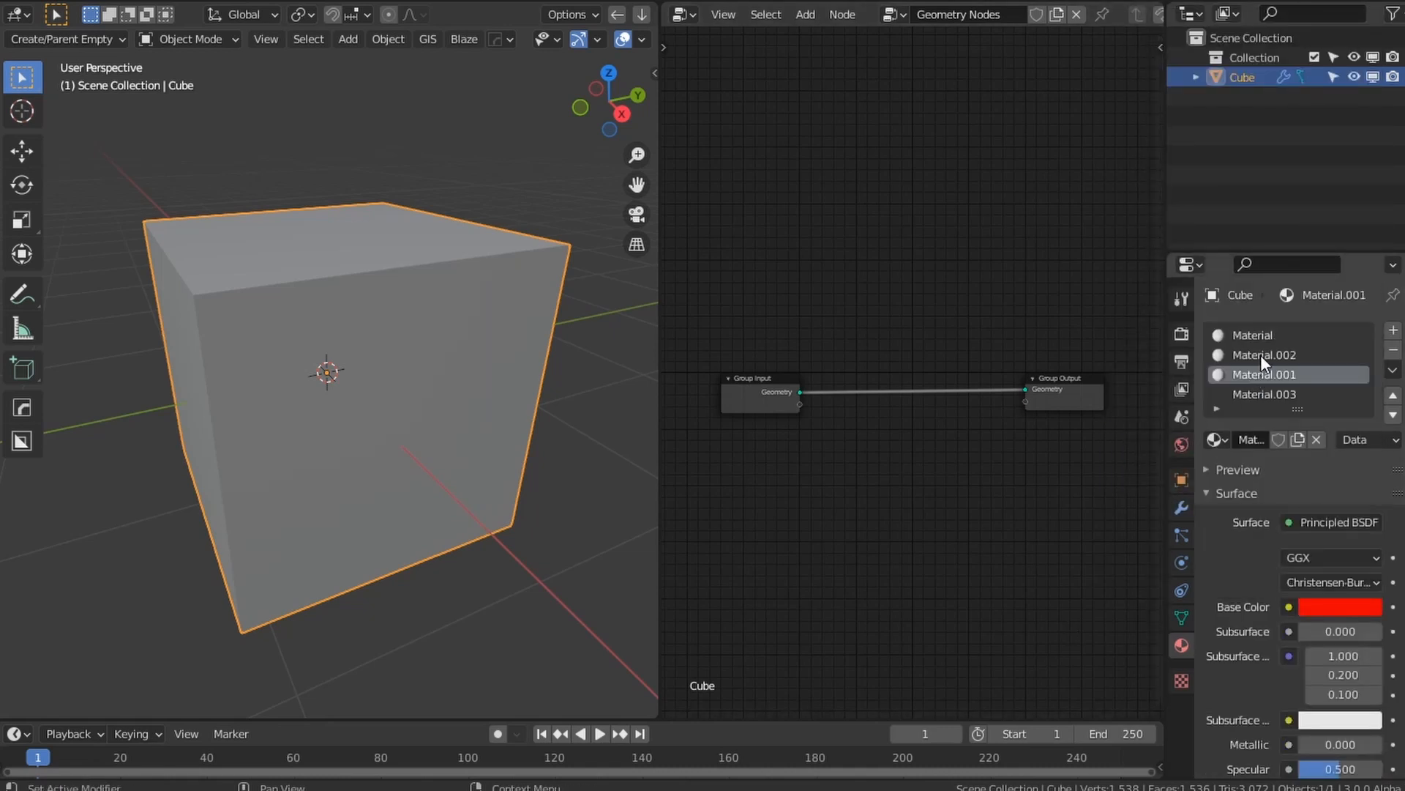
left_click(1261, 354)
left_click(1320, 605)
left_click(1215, 362)
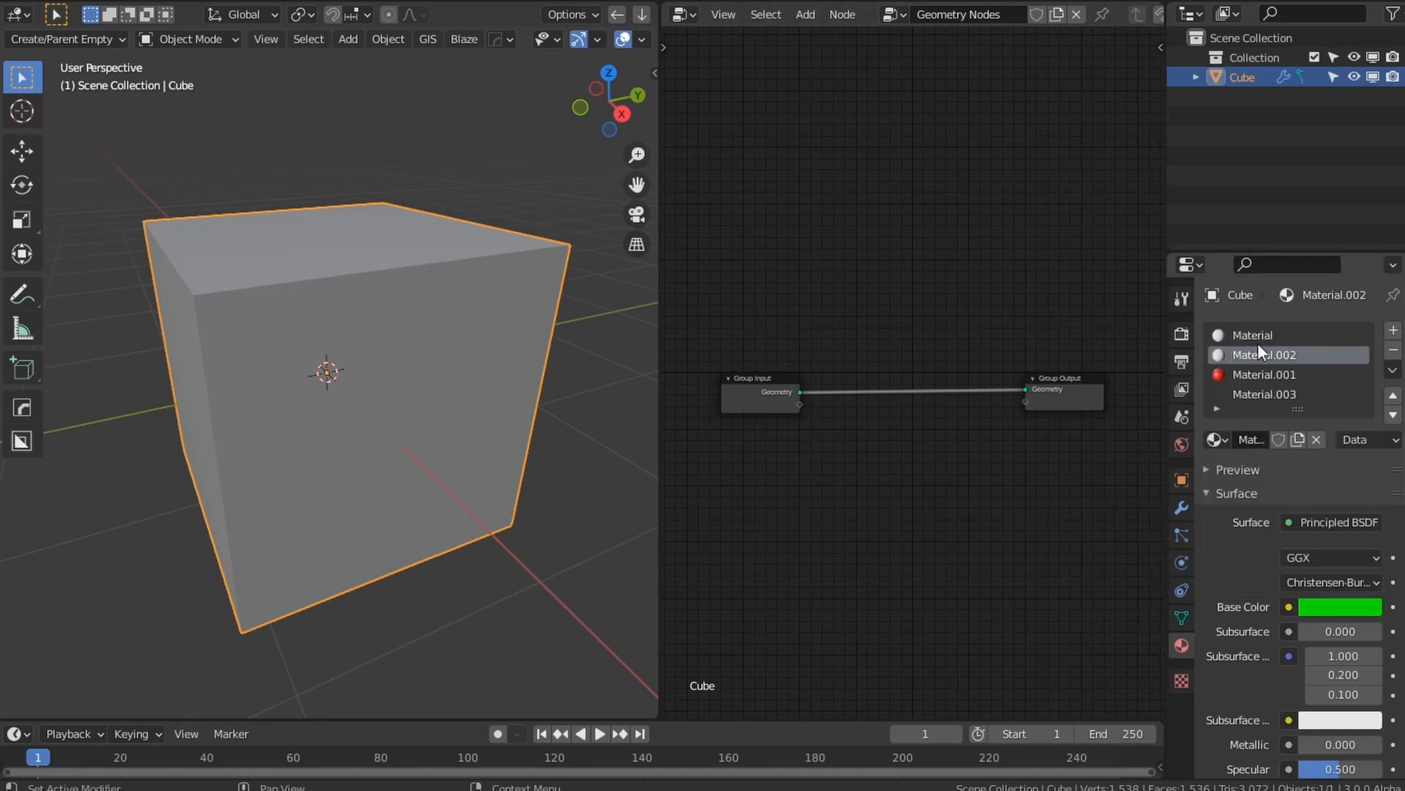
left_click(1258, 337)
left_click(1336, 606)
left_click(1343, 362)
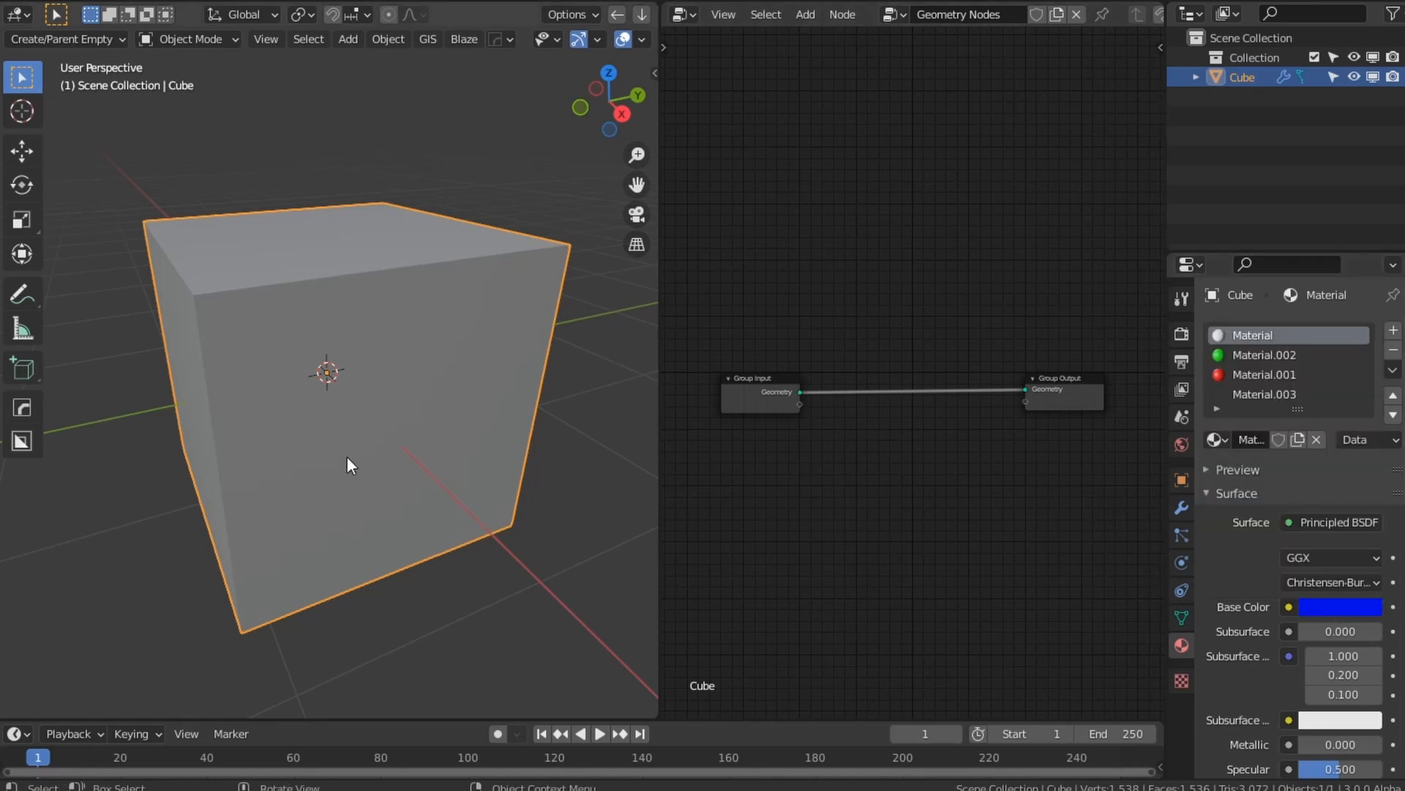
Step: Insert a Material Assign node between Group Input and Group Output and choose Material.001 as its material
middle_click_drag(448, 412, 418, 430)
scroll(414, 433, "down", 5)
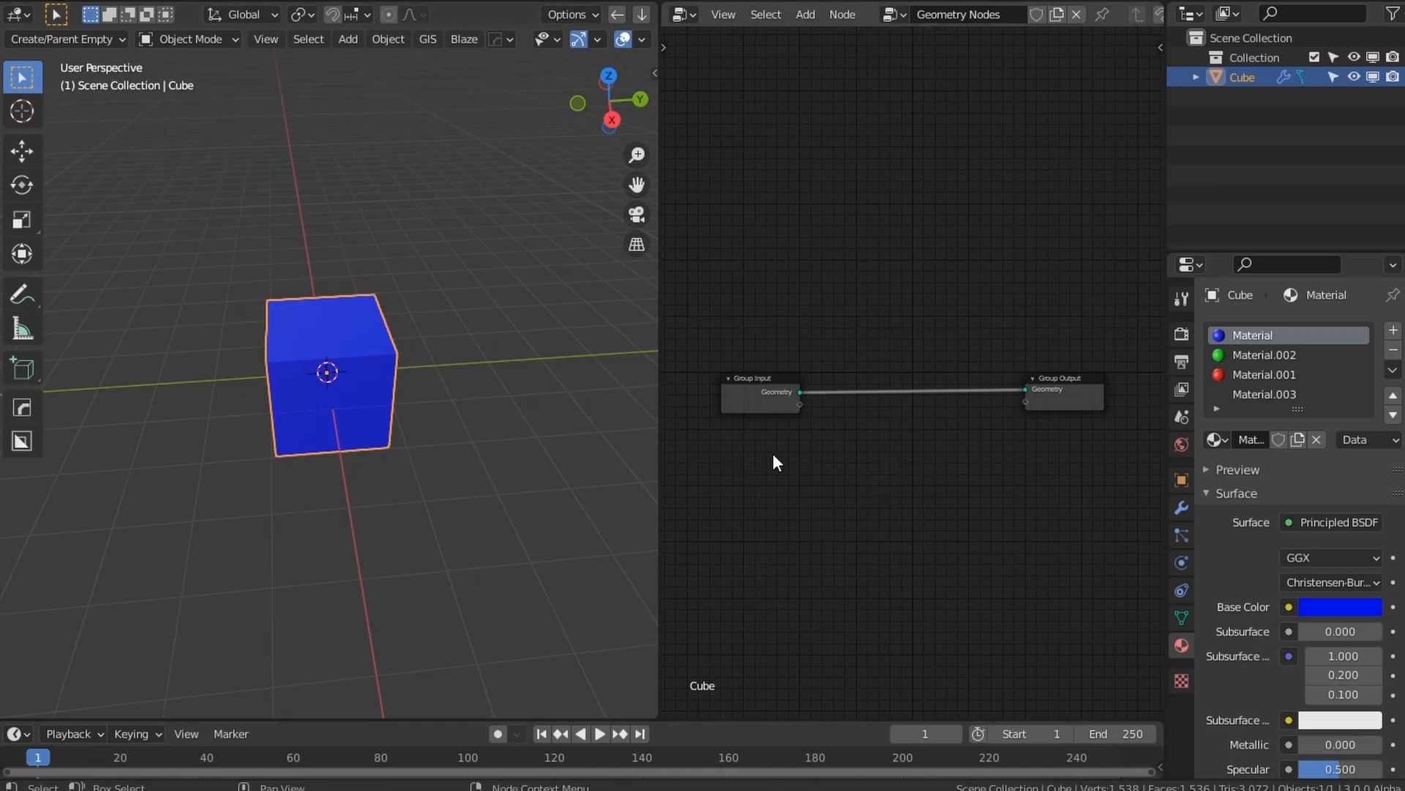
key("shift+a")
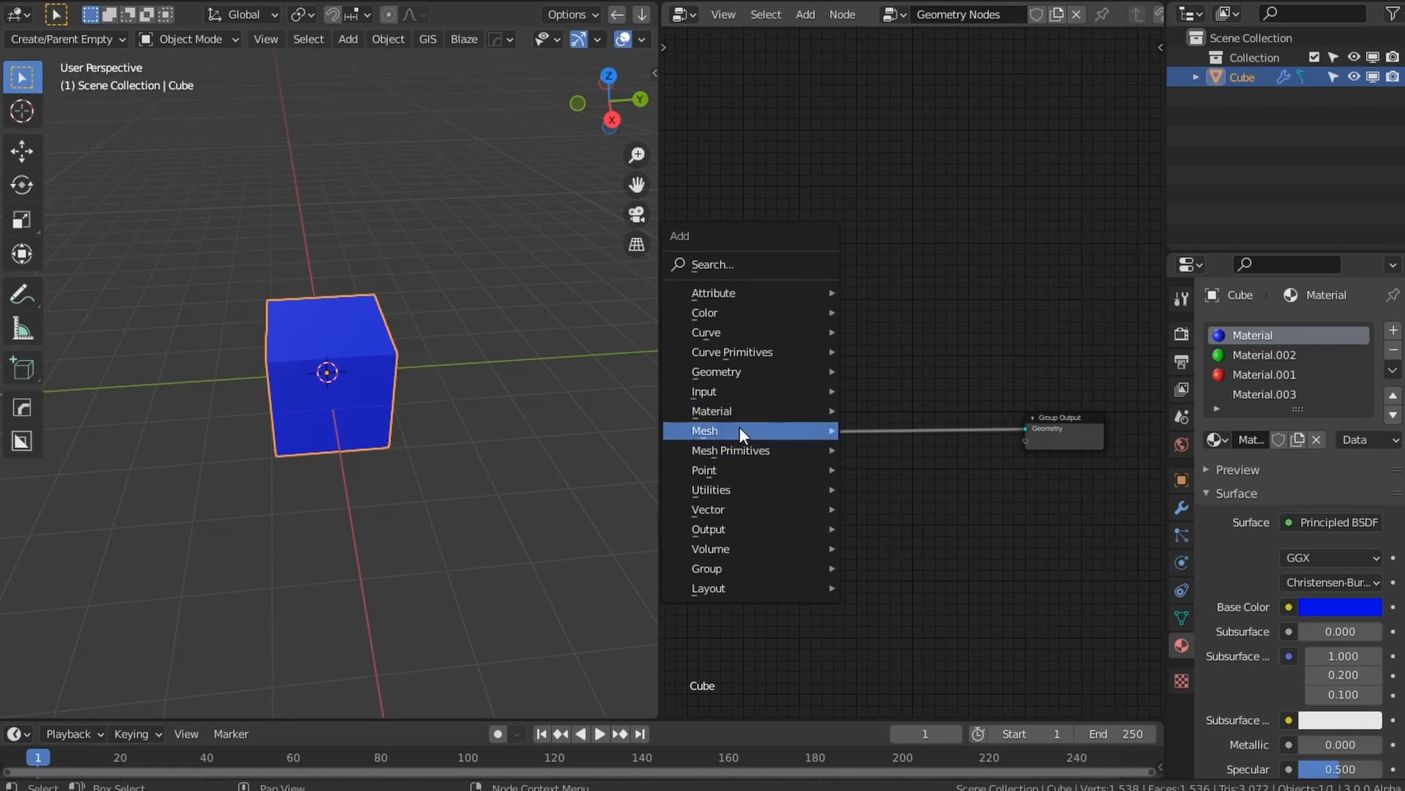
left_click(882, 416)
left_click(848, 433)
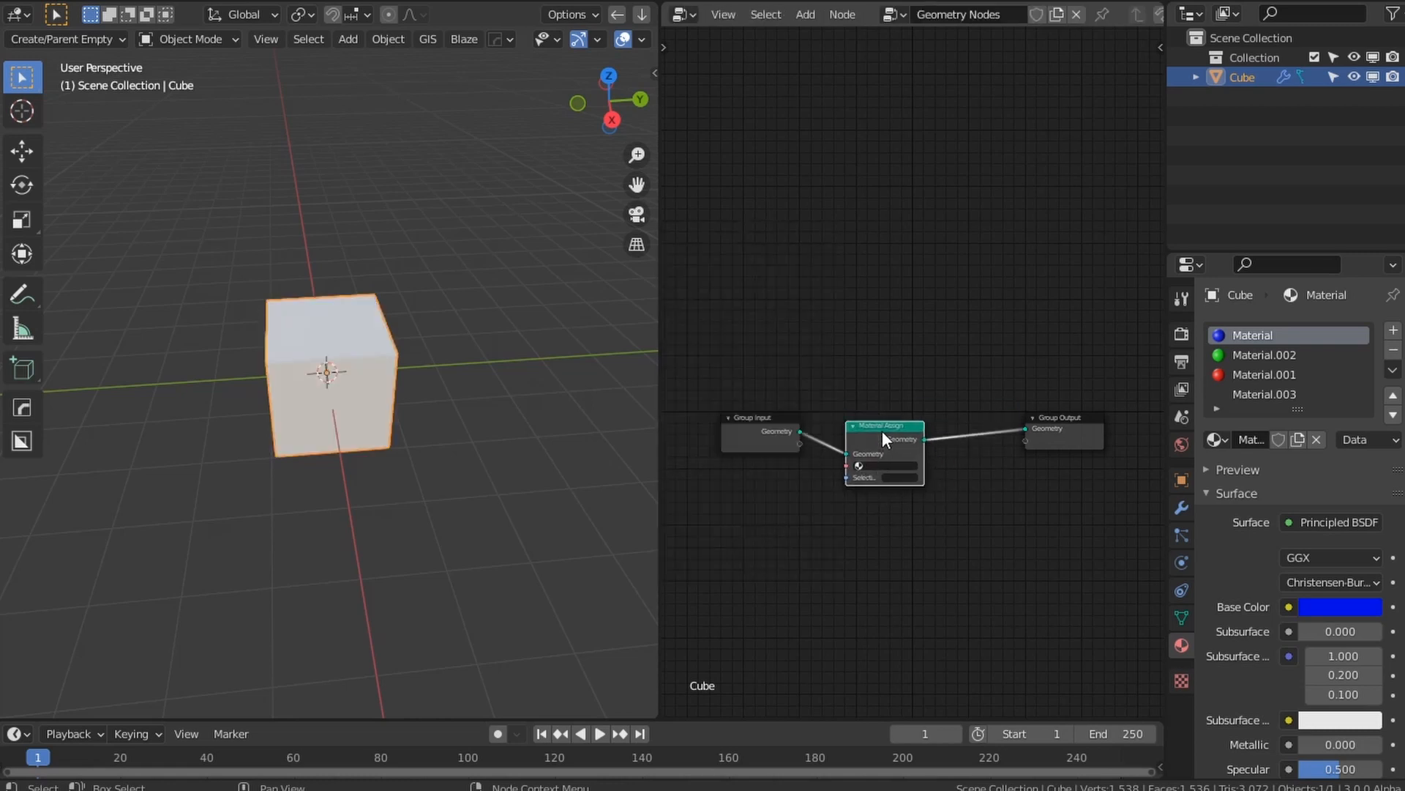
left_click_drag(882, 432, 866, 425)
left_click(878, 481)
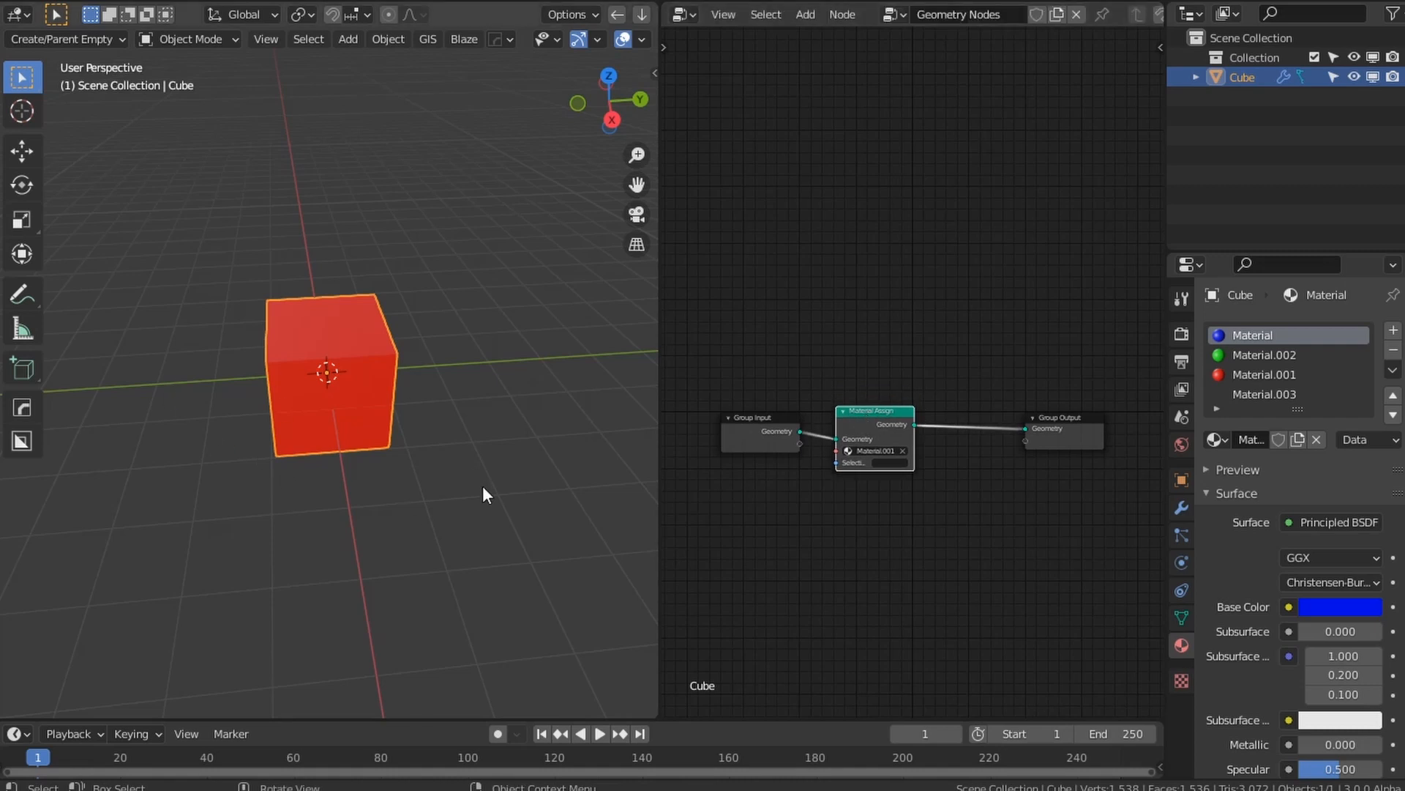
Step: Shift the Group Input and Material Assign nodes away from Group Output to make room for more nodes
left_click_drag(882, 533, 724, 327)
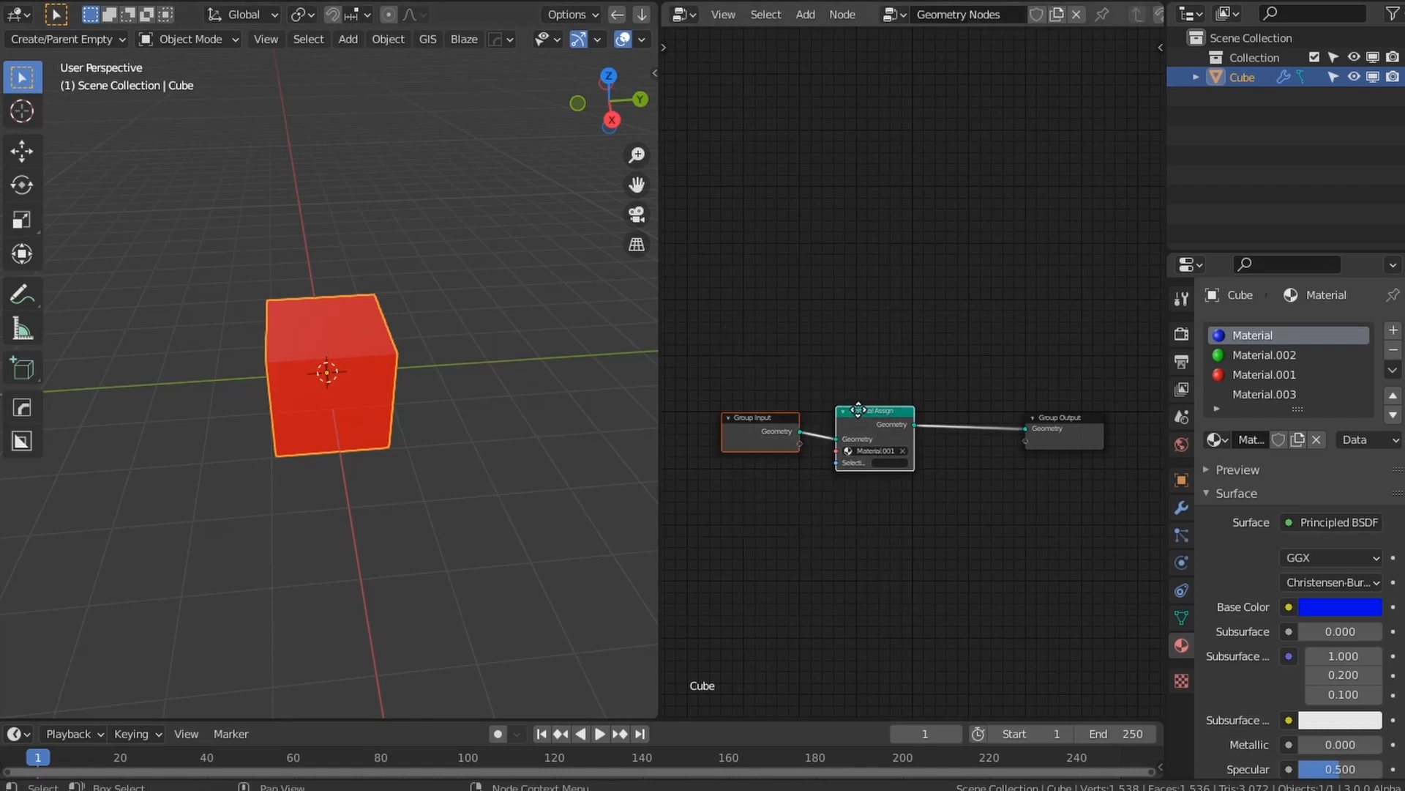
left_click_drag(863, 408, 724, 405)
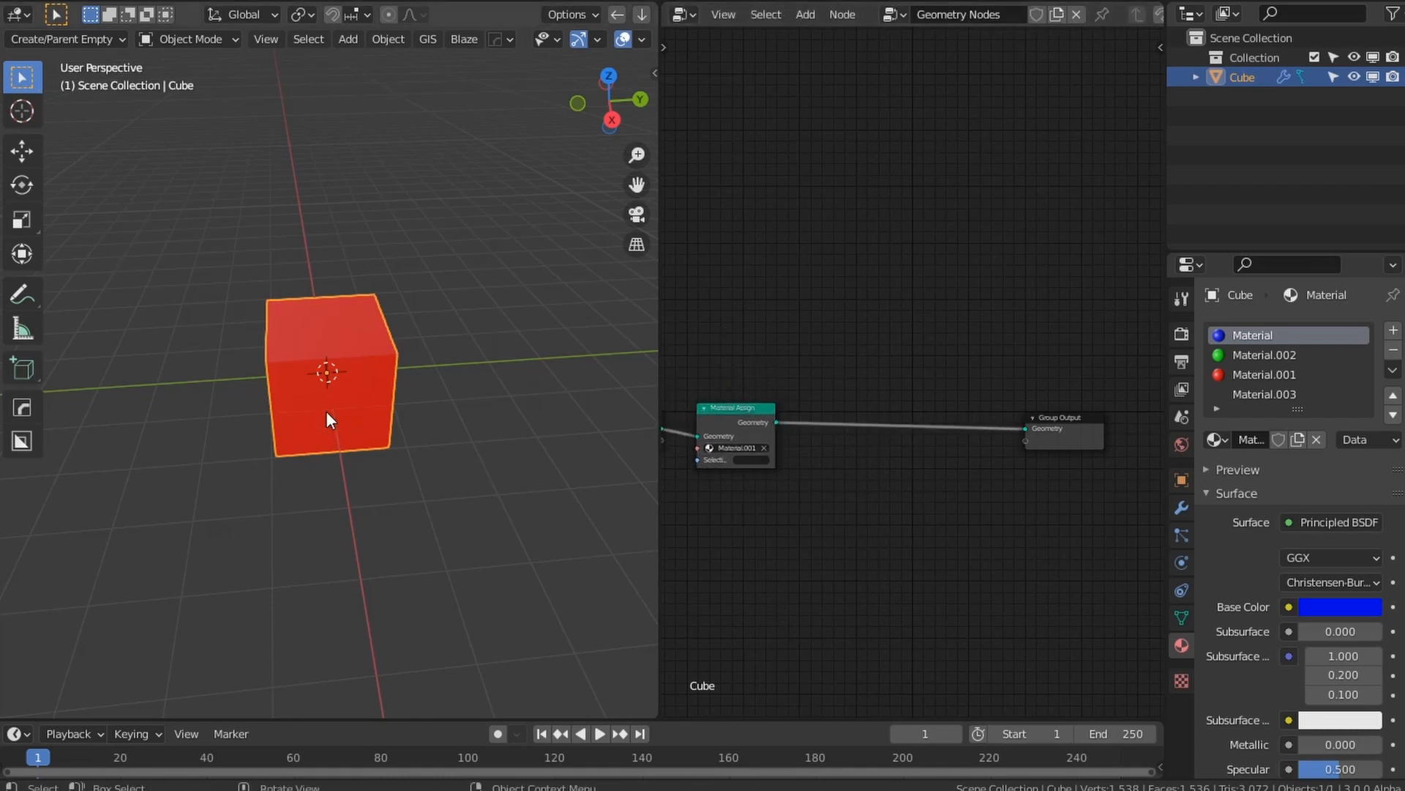
middle_click_drag(375, 433, 384, 384)
scroll(383, 384, "up", 4)
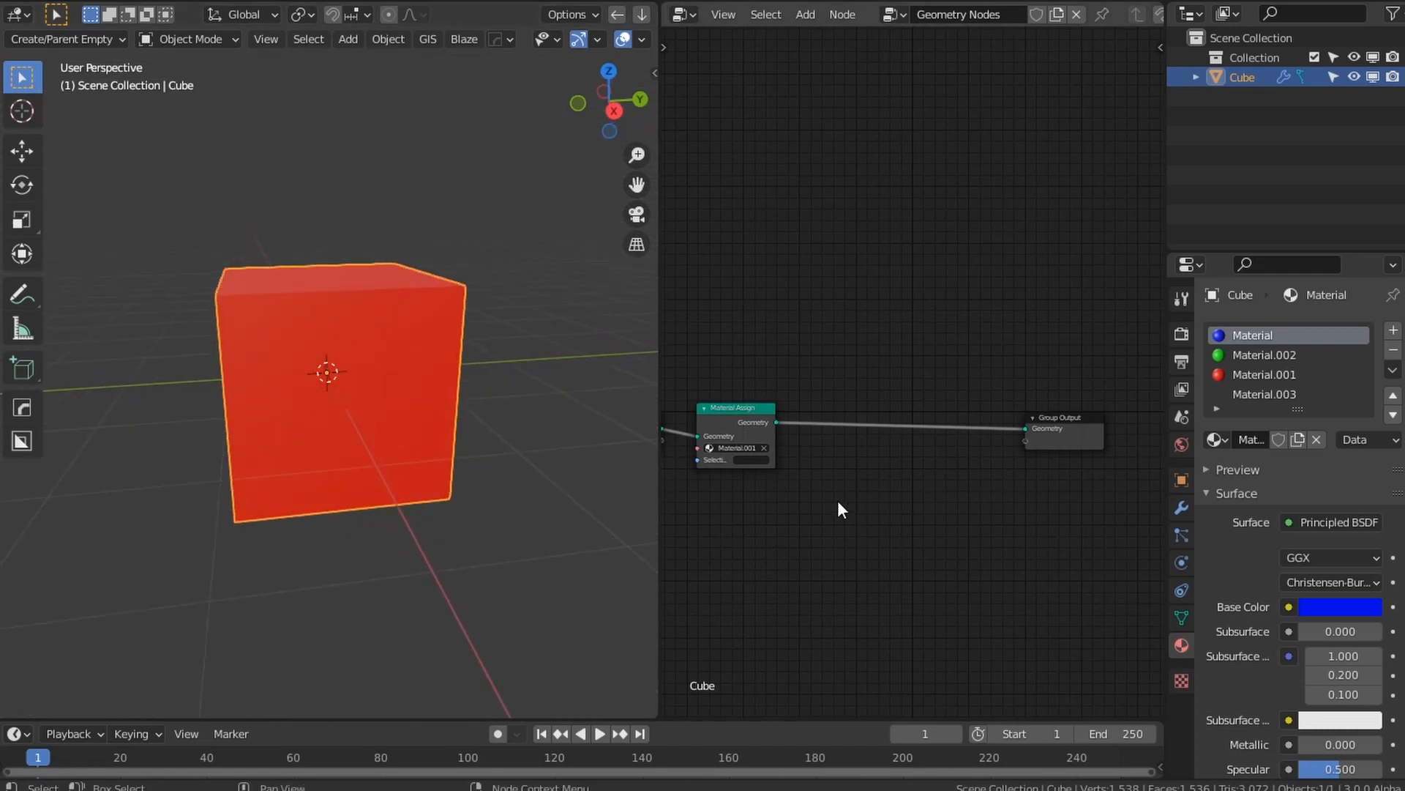
middle_click_drag(837, 500, 984, 471)
left_click_drag(769, 415, 707, 418)
left_click_drag(849, 393, 815, 388)
mouse_move(400, 415)
middle_mouse_down()
mouse_move(451, 451)
mouse_move(376, 445)
mouse_move(396, 443)
middle_mouse_up()
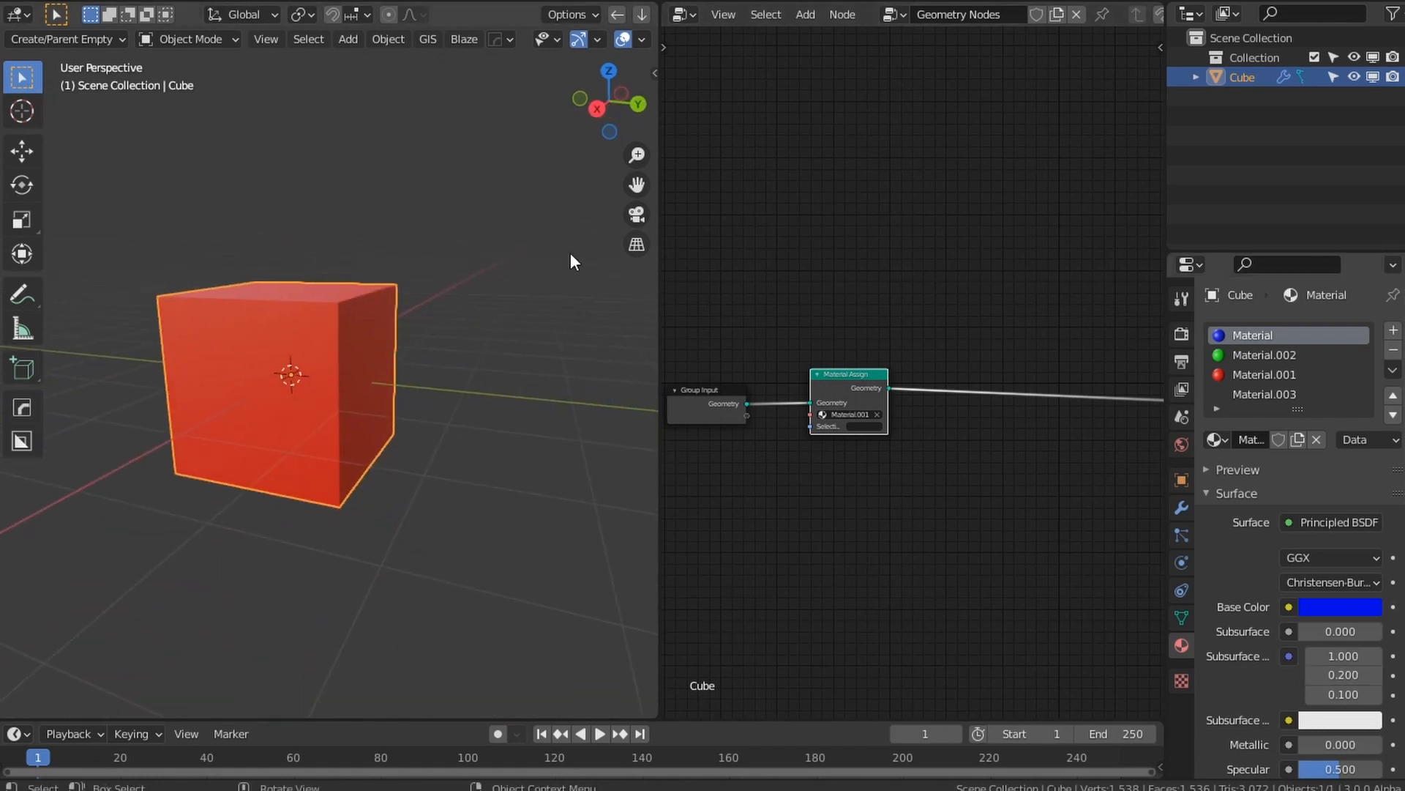
Step: Add a second cube and move it about 2.26 m along the Y axis, beside the red cube
key("shift+a")
mouse_move(495, 331)
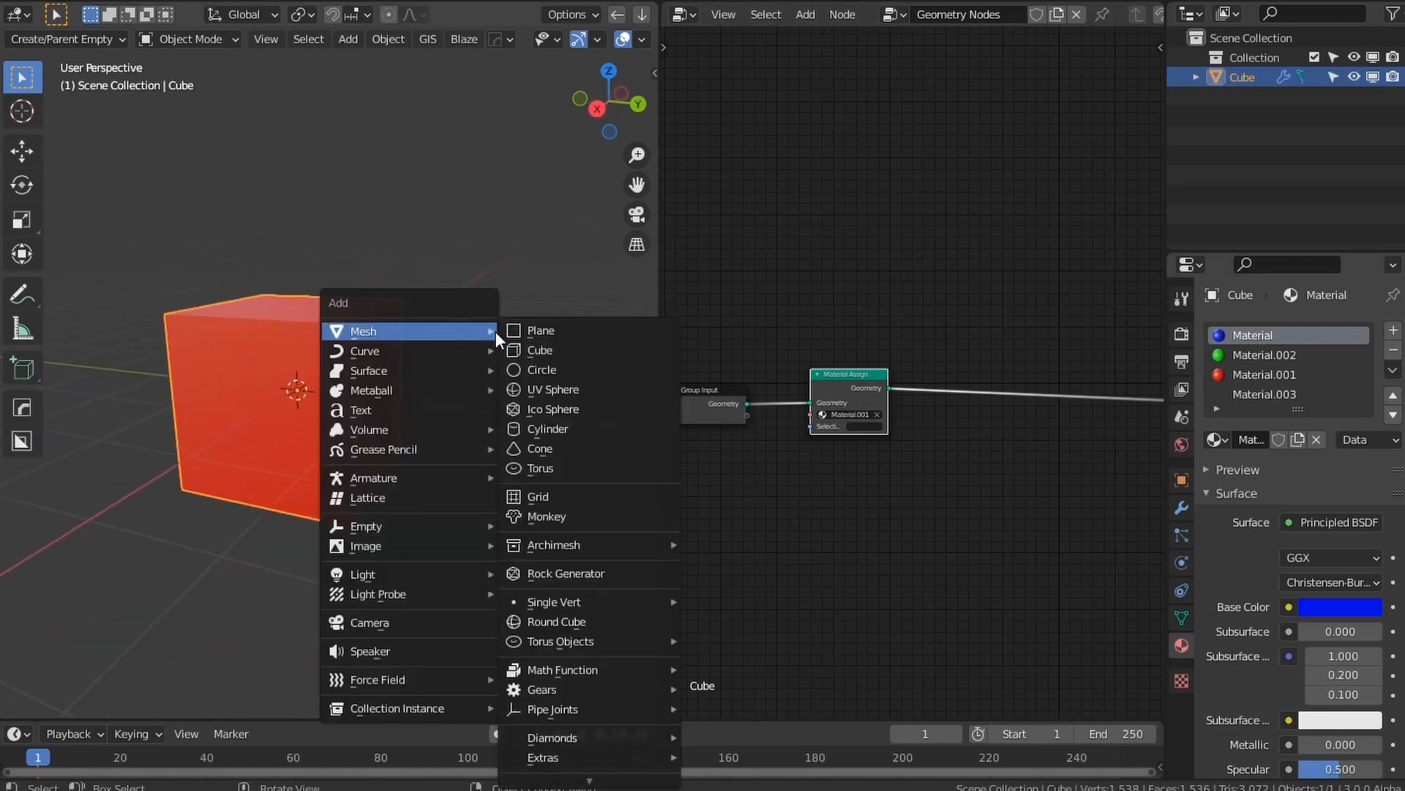
left_click(574, 357)
key("g")
key("y")
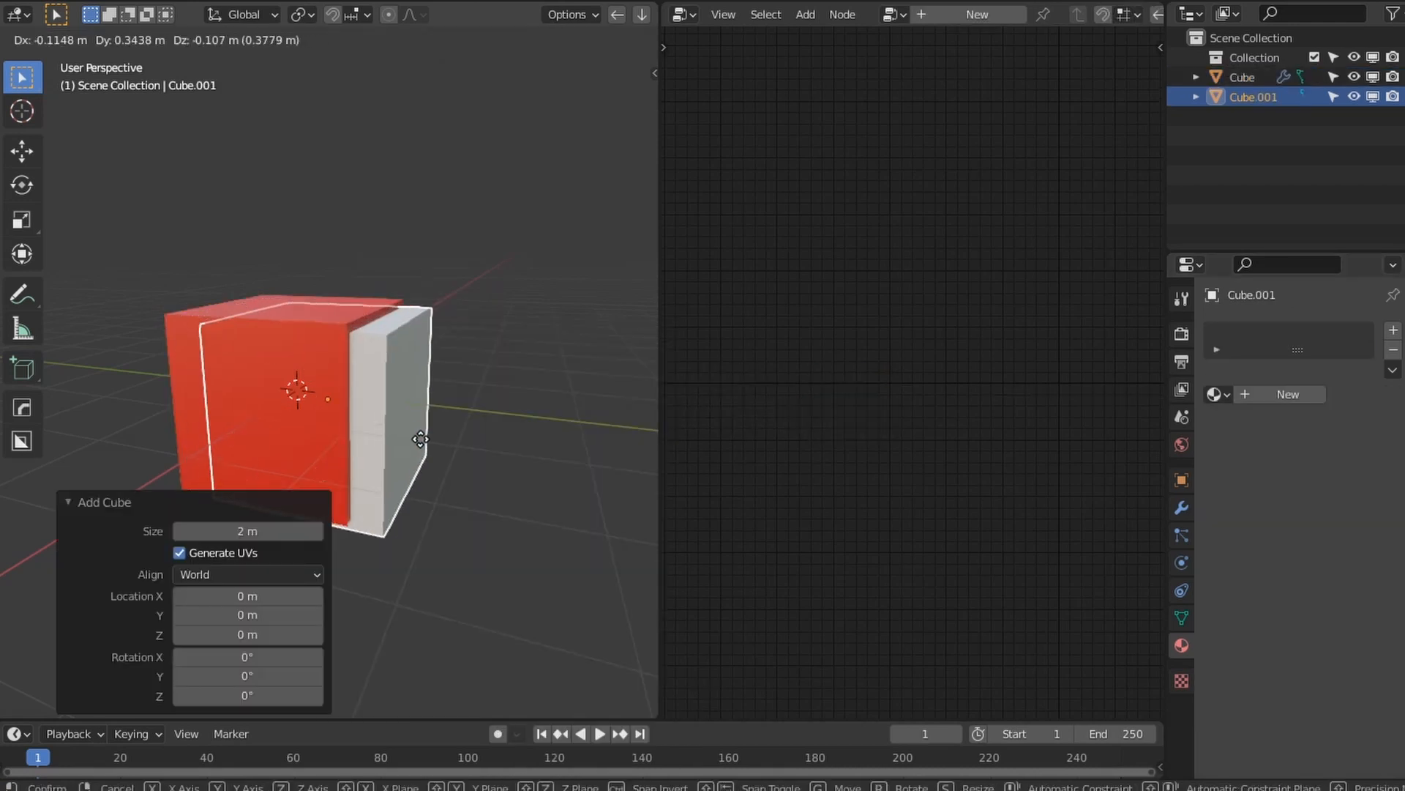
left_click(571, 486)
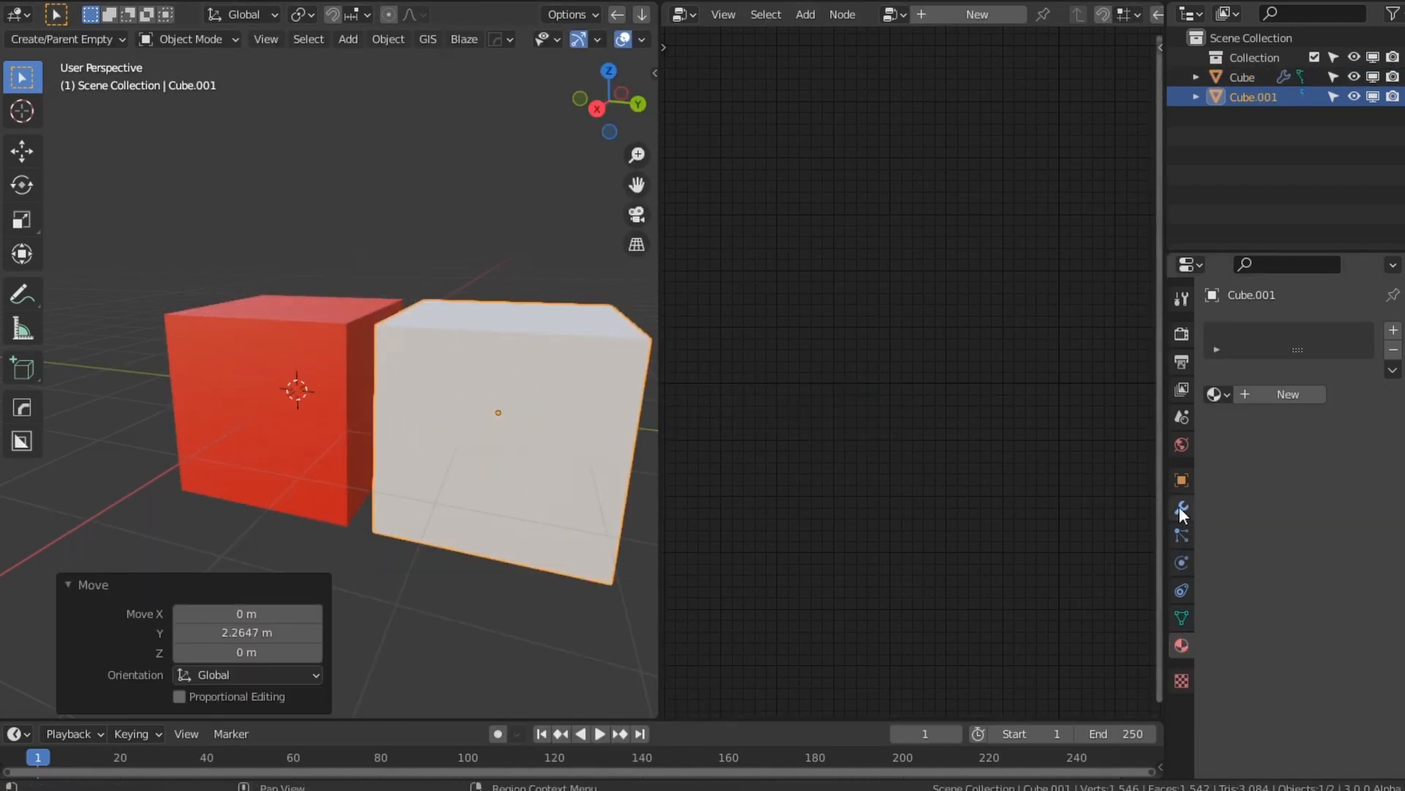
Step: Set the second cube's viewport display to Wire
left_click(1182, 480)
scroll(1244, 622, "down", 4)
left_click(1261, 722)
scroll(1259, 721, "down", 5)
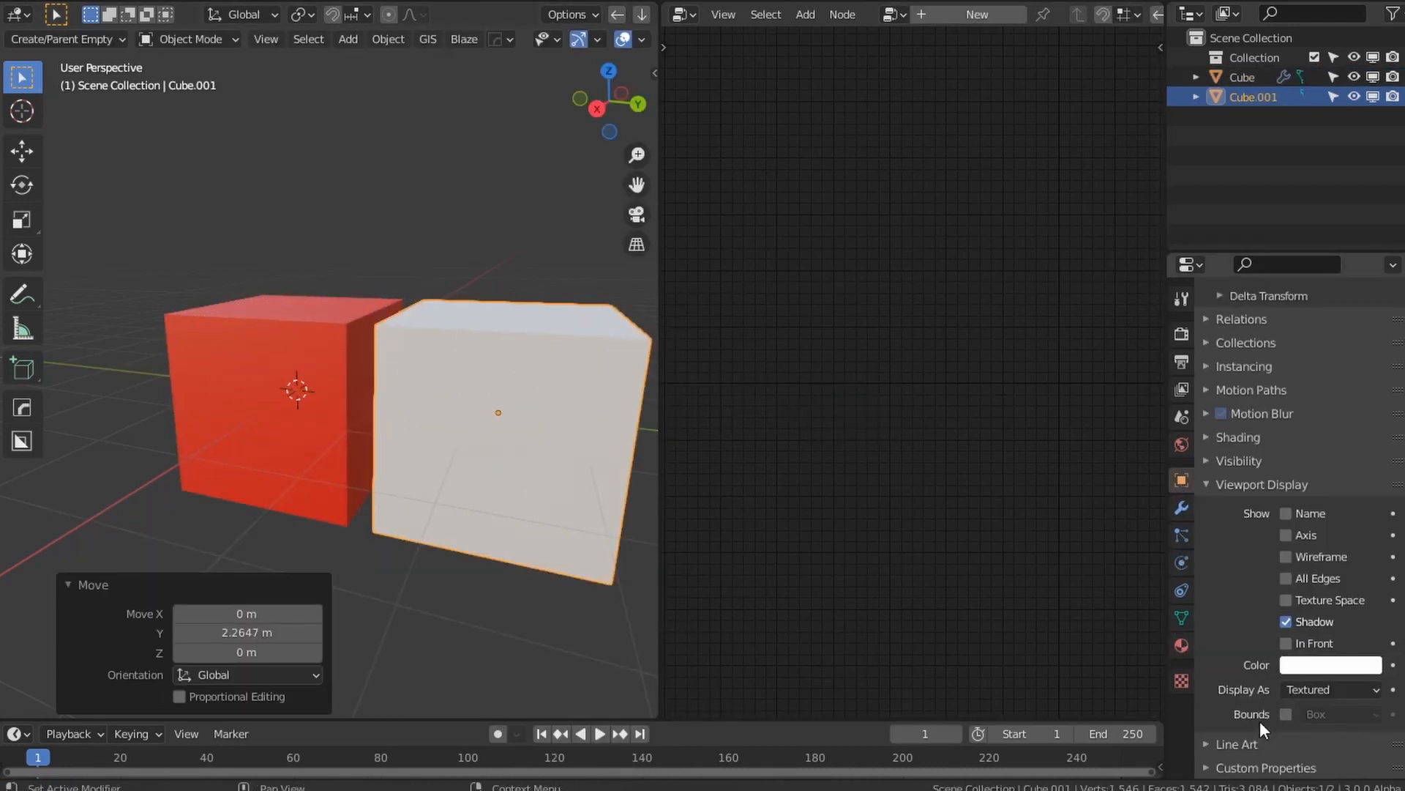
left_click(1253, 485)
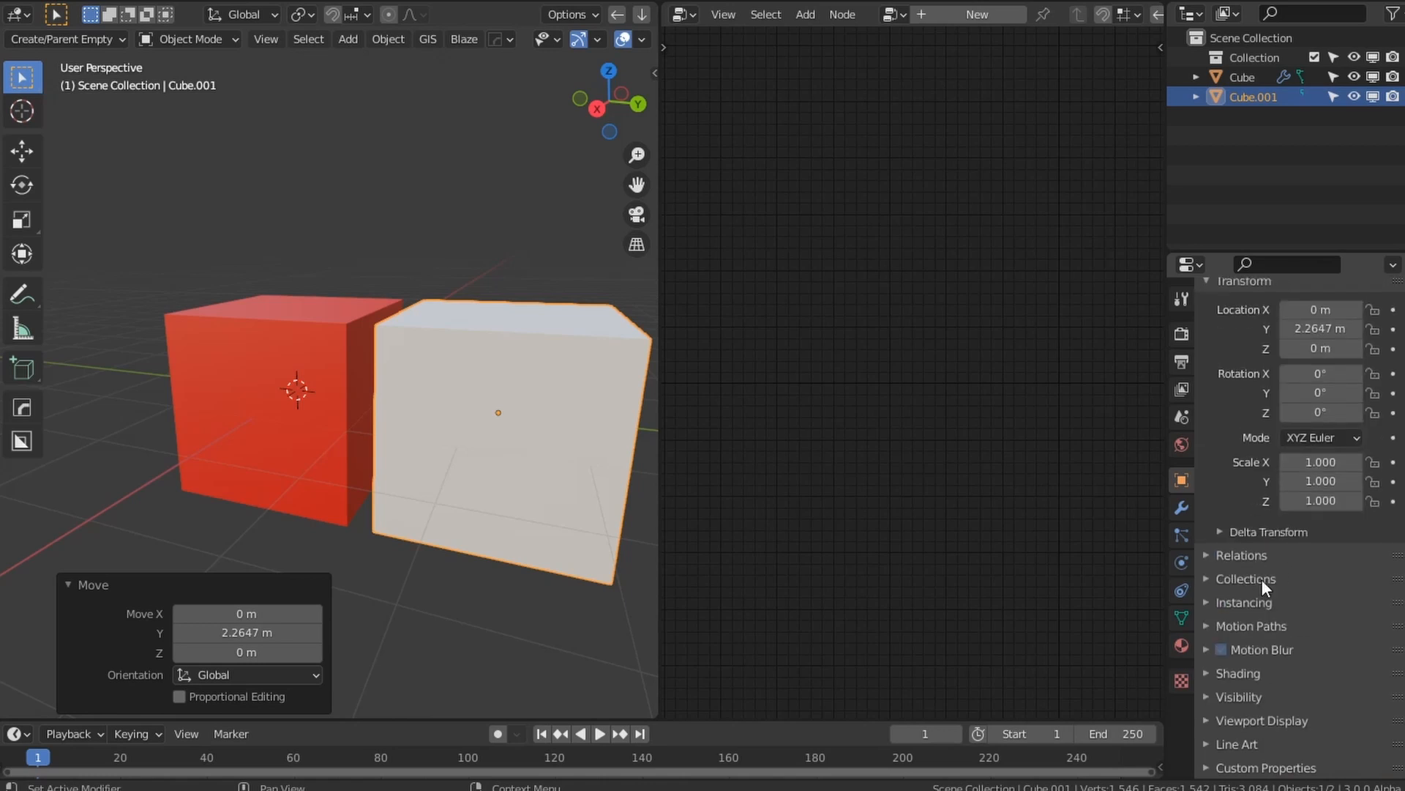
left_click(1275, 717)
scroll(1288, 710, "down", 6)
left_click(1317, 689)
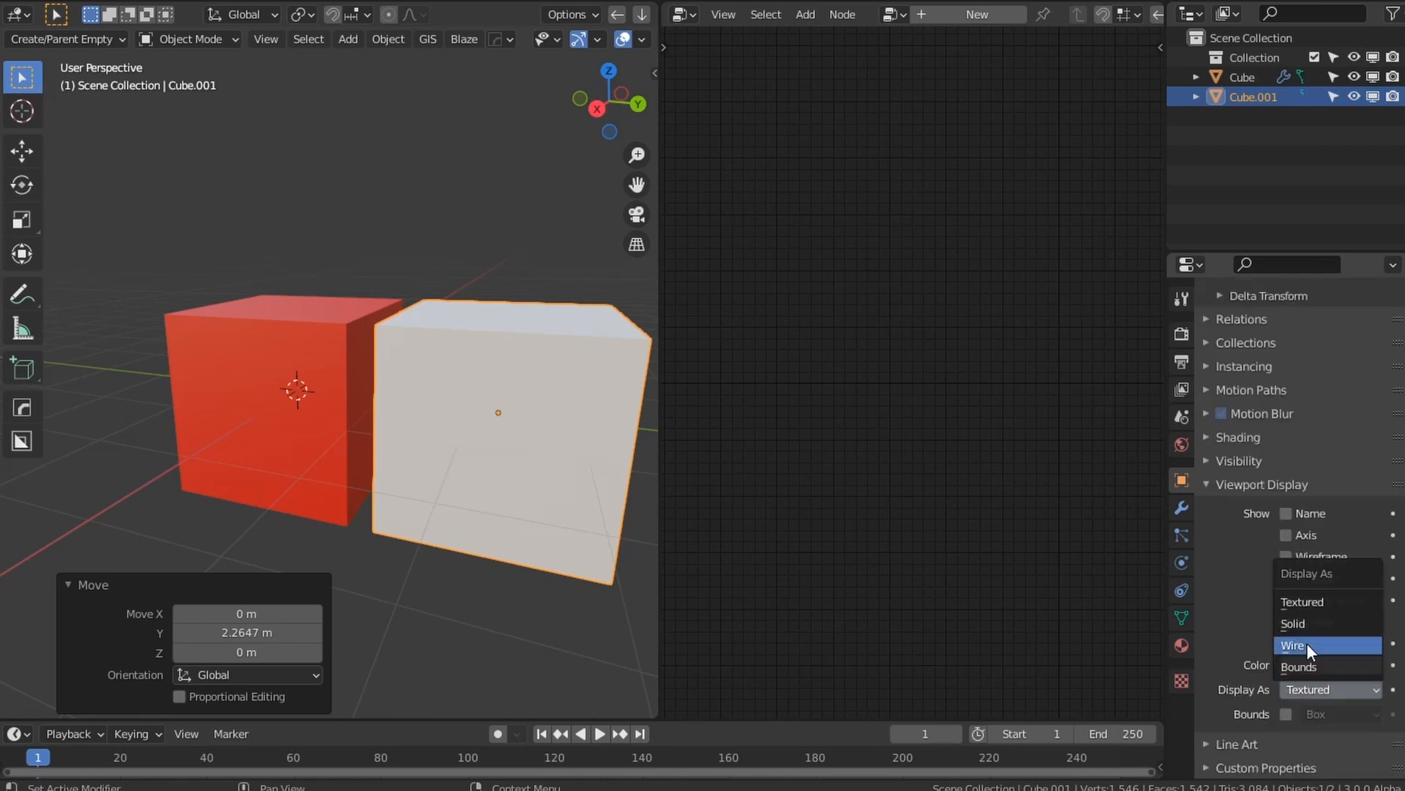
left_click(1307, 645)
Step: Disable the second cube's ray visibility for Camera, Diffuse, Glossy, Transmission and Volume Scatter
left_click(1267, 464)
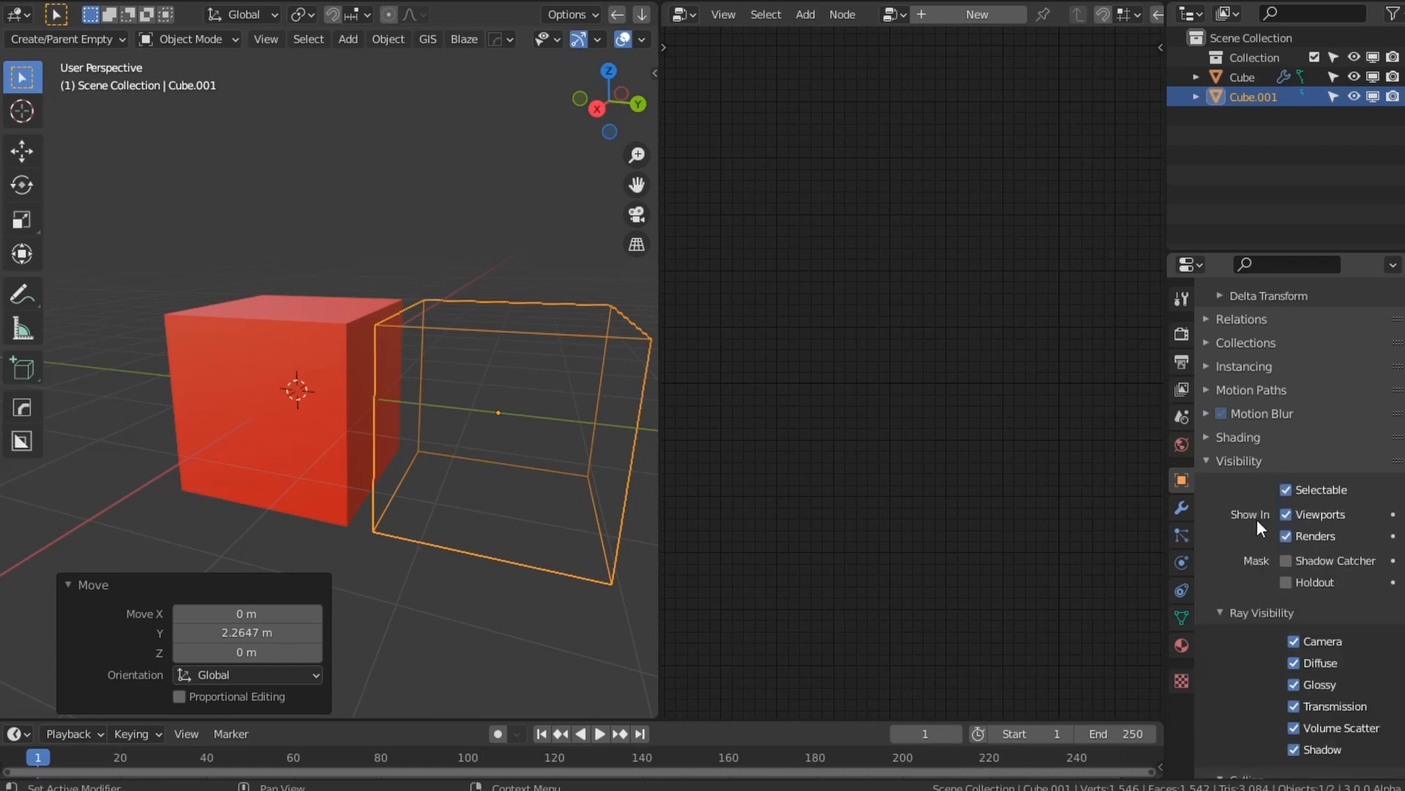
scroll(1284, 527, "down", 3)
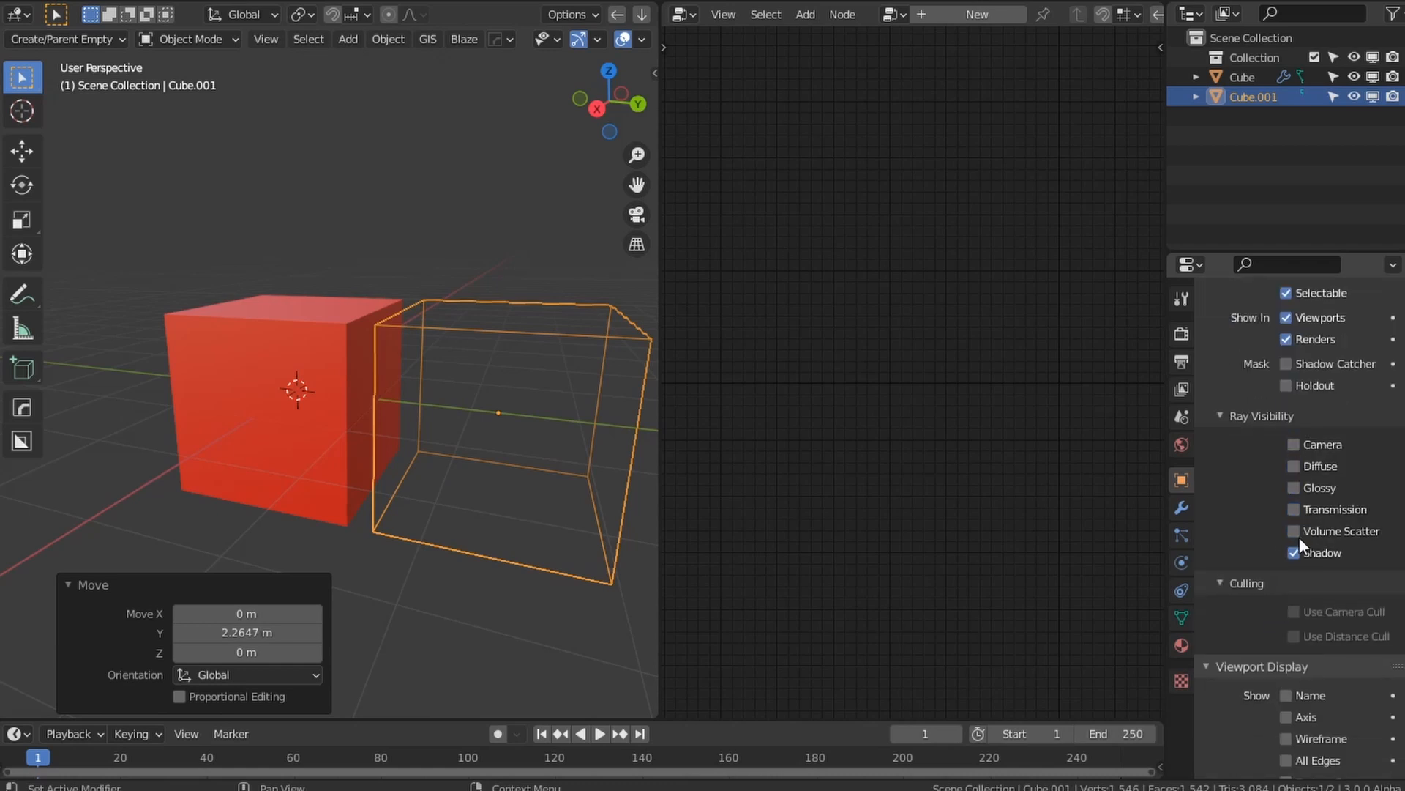
left_click(1231, 415)
scroll(397, 527, "up", 1)
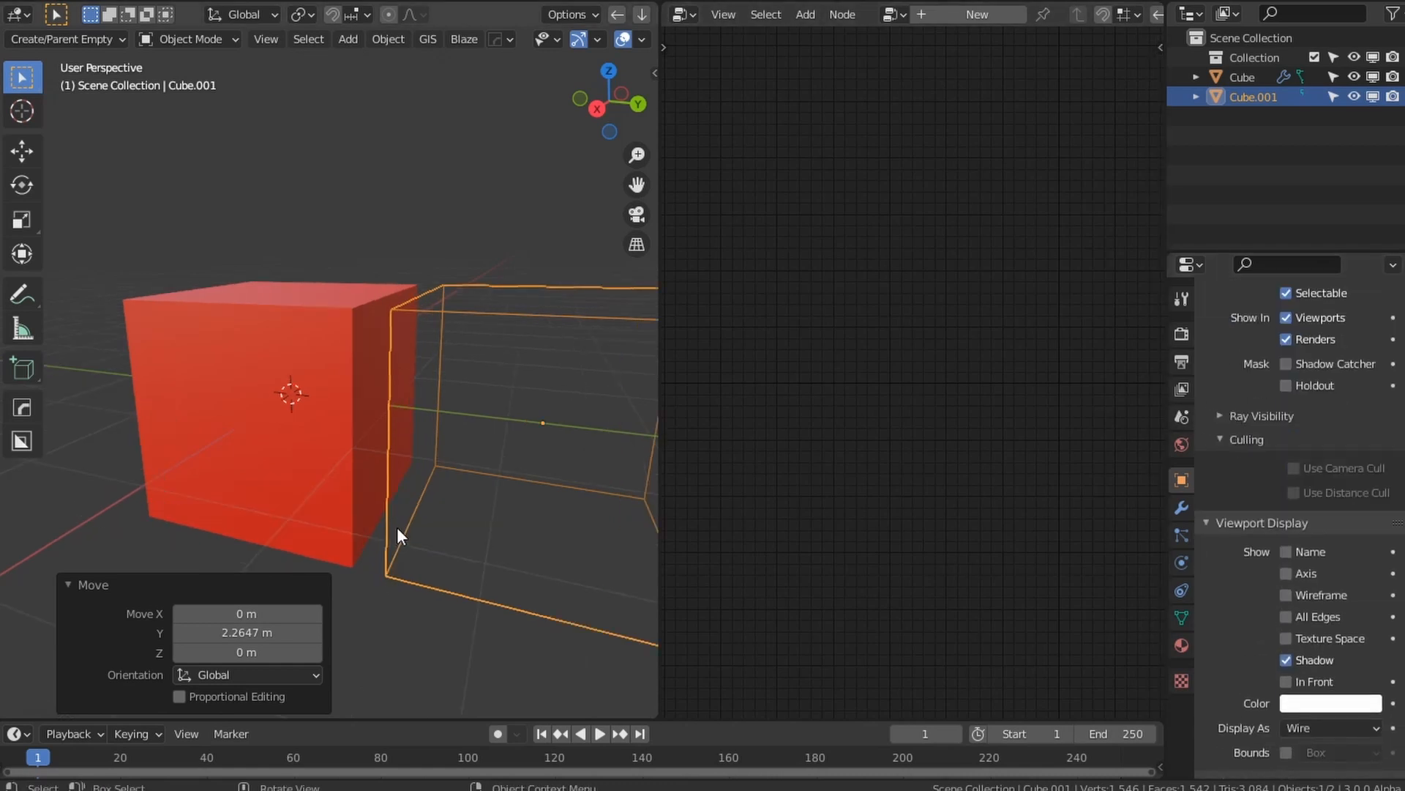
Step: Scale the wire cube up by about 1.18 and shift it slightly away from the red cube
scroll(397, 527, "down", 1)
key("s")
left_click(504, 490)
key("g")
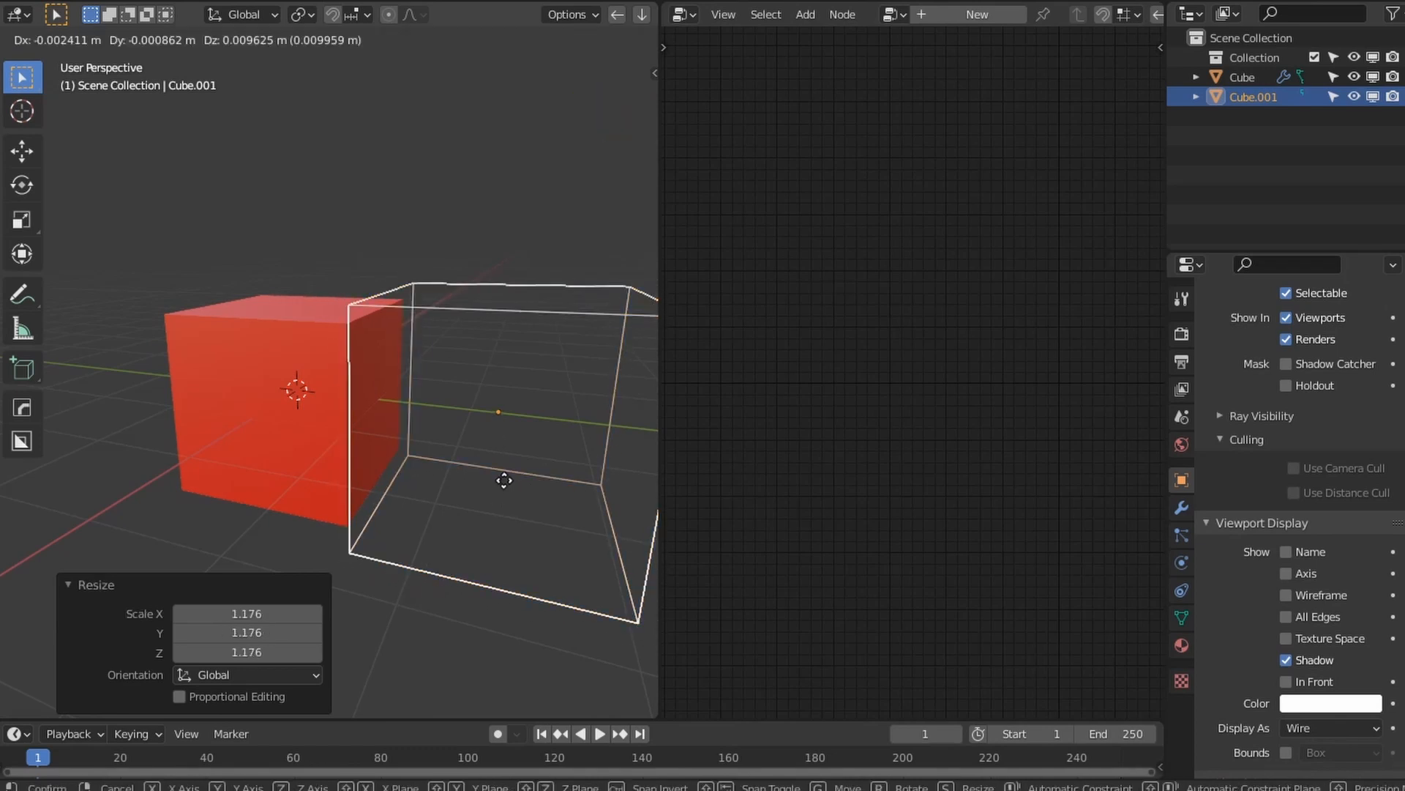
left_click(503, 481)
key("ctrl+a")
left_click(338, 437)
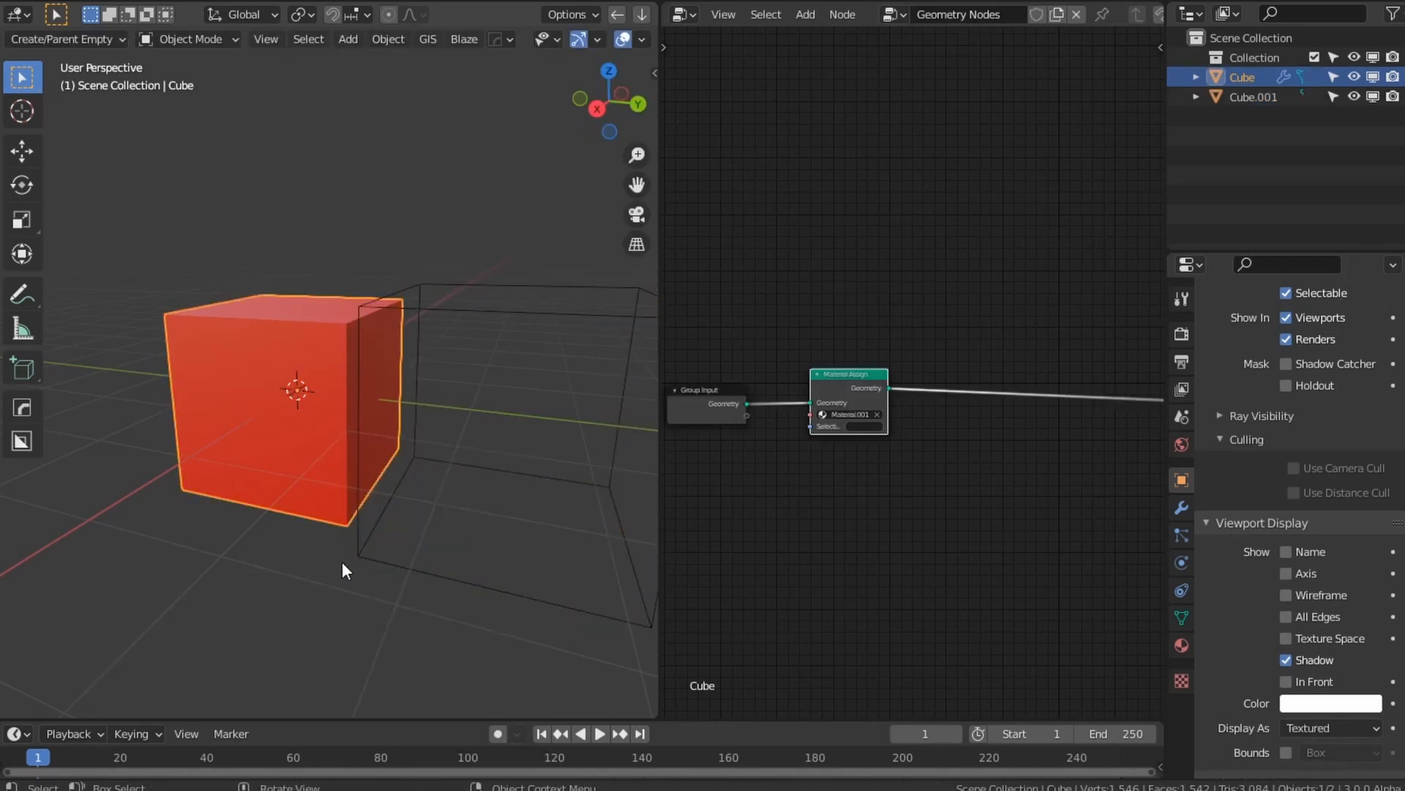
Step: Add a vertex group named Selection to the red cube
middle_click_drag(341, 560, 491, 578)
left_click(438, 287)
left_click(341, 325)
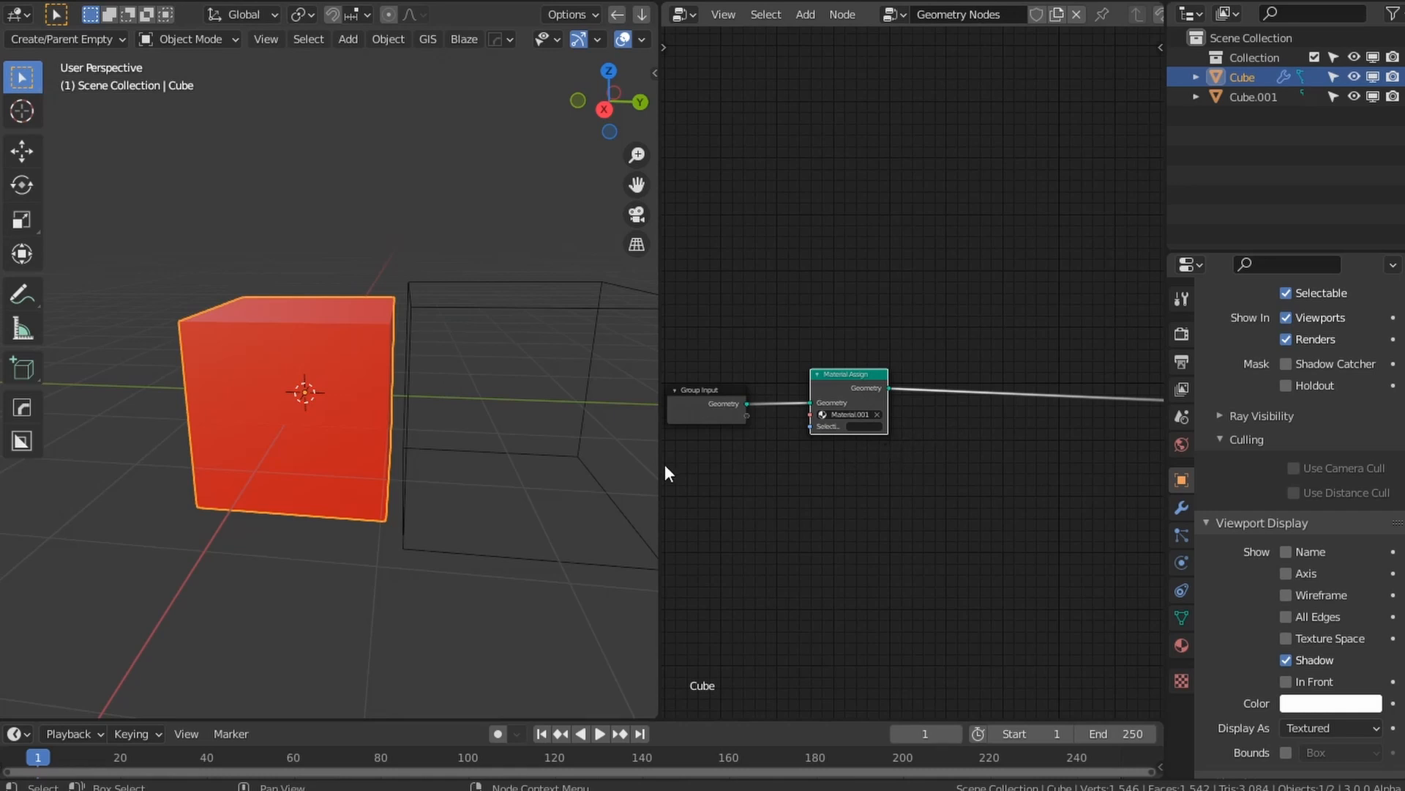
left_click(1180, 617)
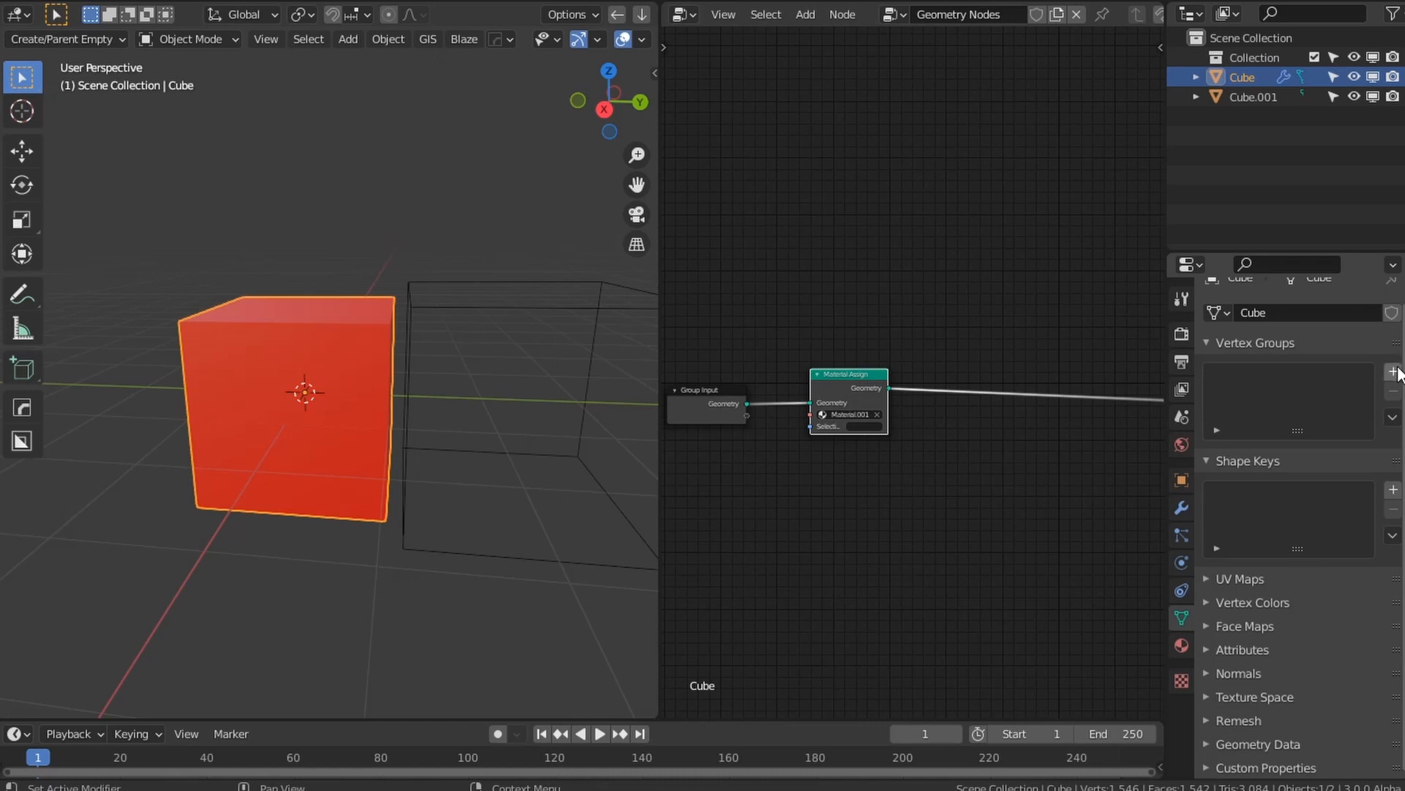
left_click(1394, 372)
type("Selection")
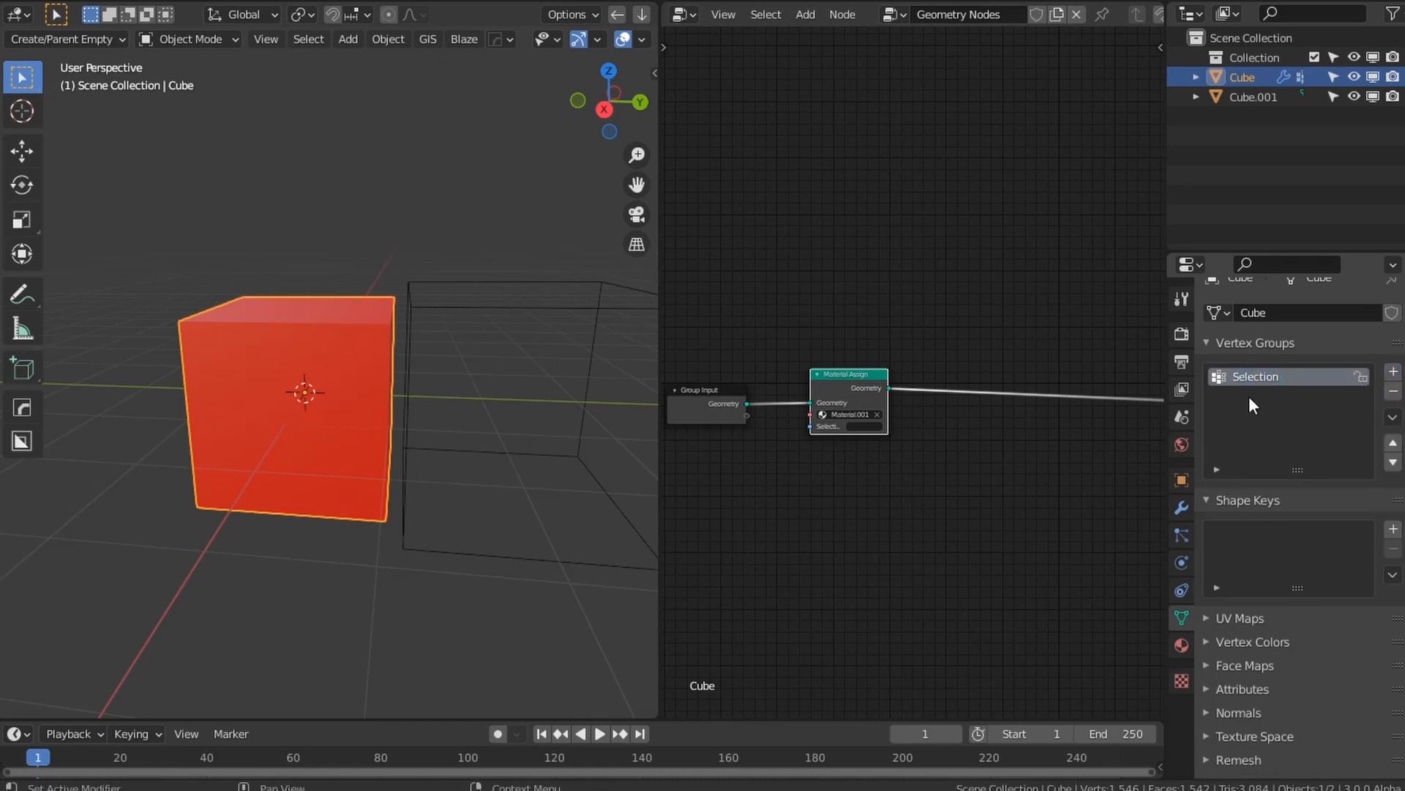
scroll(871, 407, "up", 5)
middle_click_drag(937, 429, 971, 420)
scroll(836, 420, "down", 2)
left_click(610, 321)
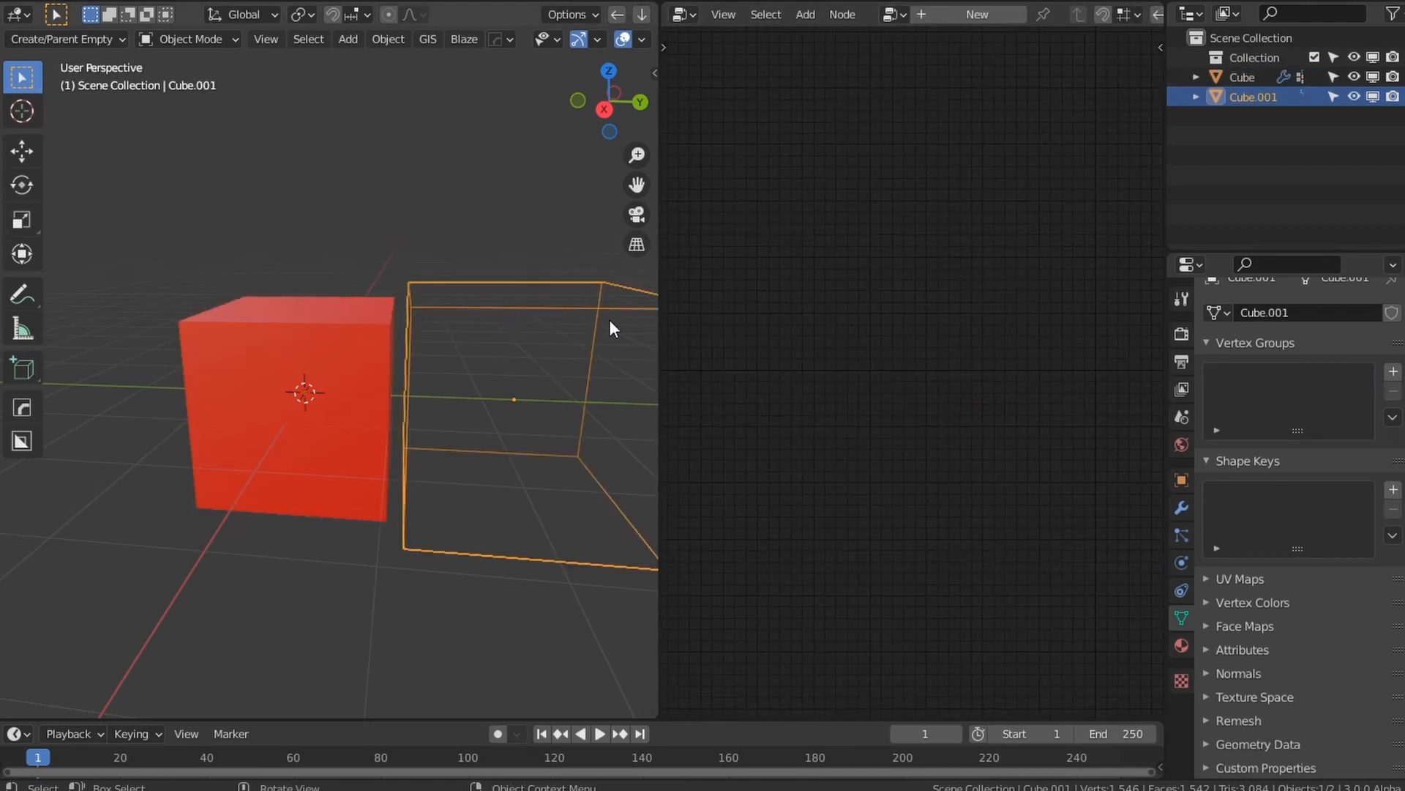
left_click(380, 364)
left_click(475, 308)
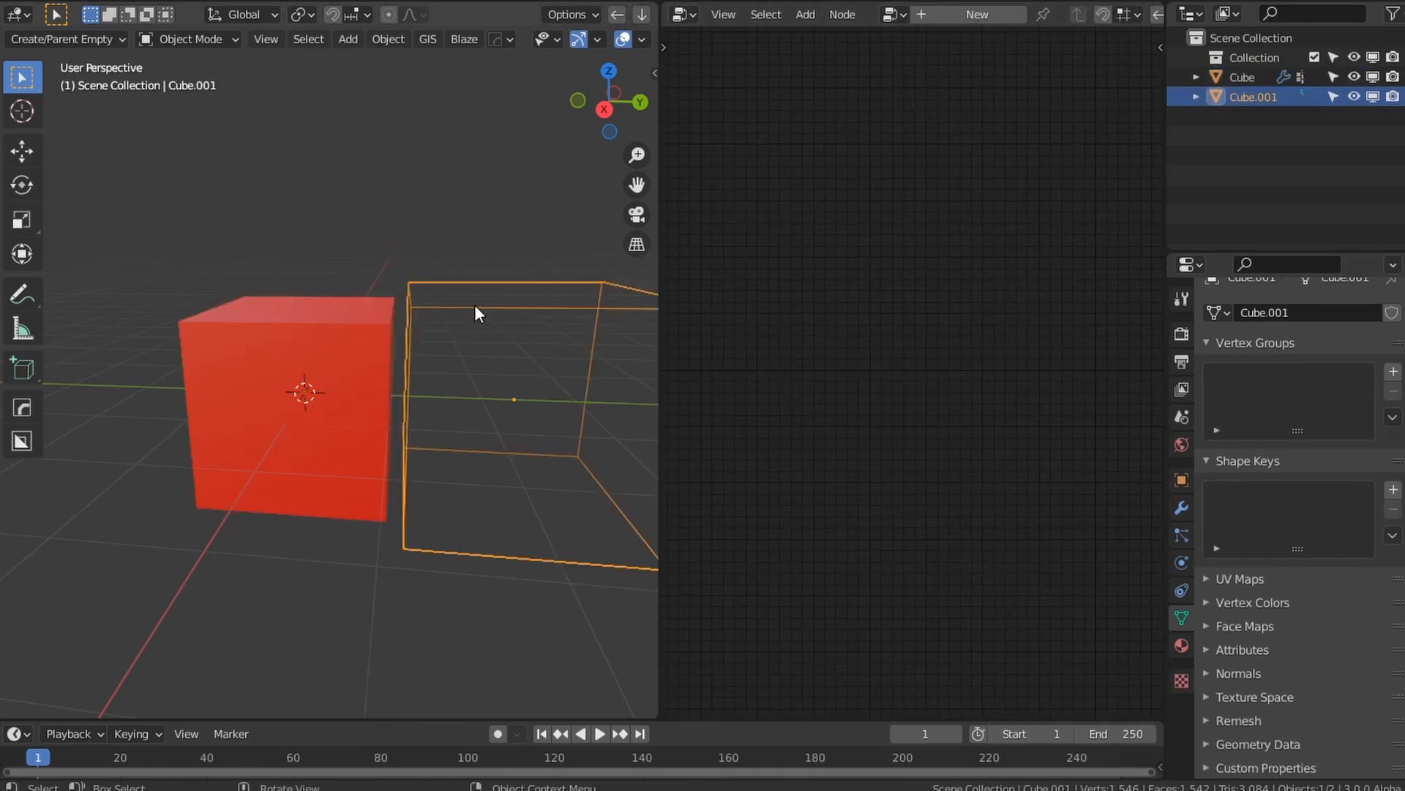
left_click(364, 348)
key("Tab")
key("Tab")
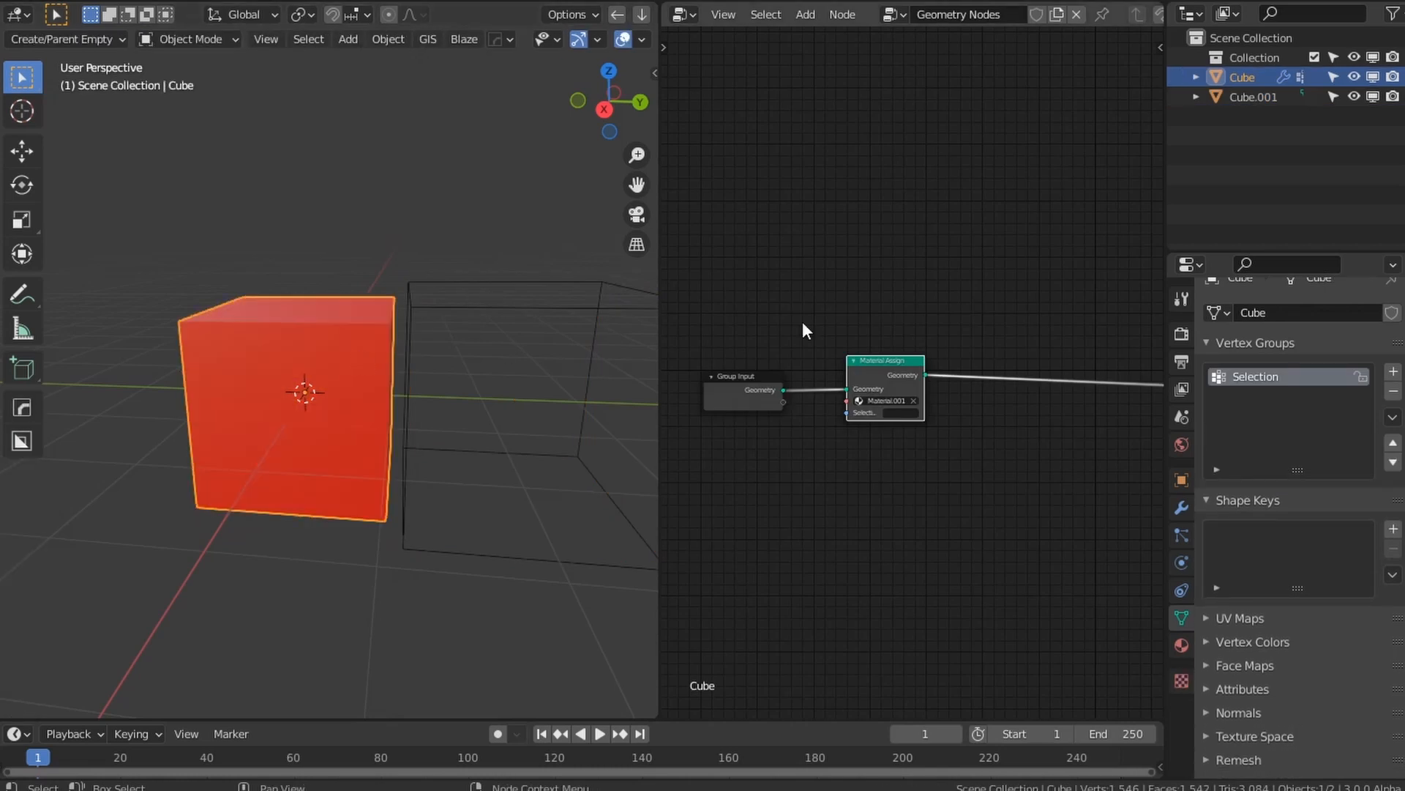
Step: Add an Attribute Proximity node above the link between Material Assign and Group Output
middle_click_drag(962, 301, 925, 339)
key("shift+a")
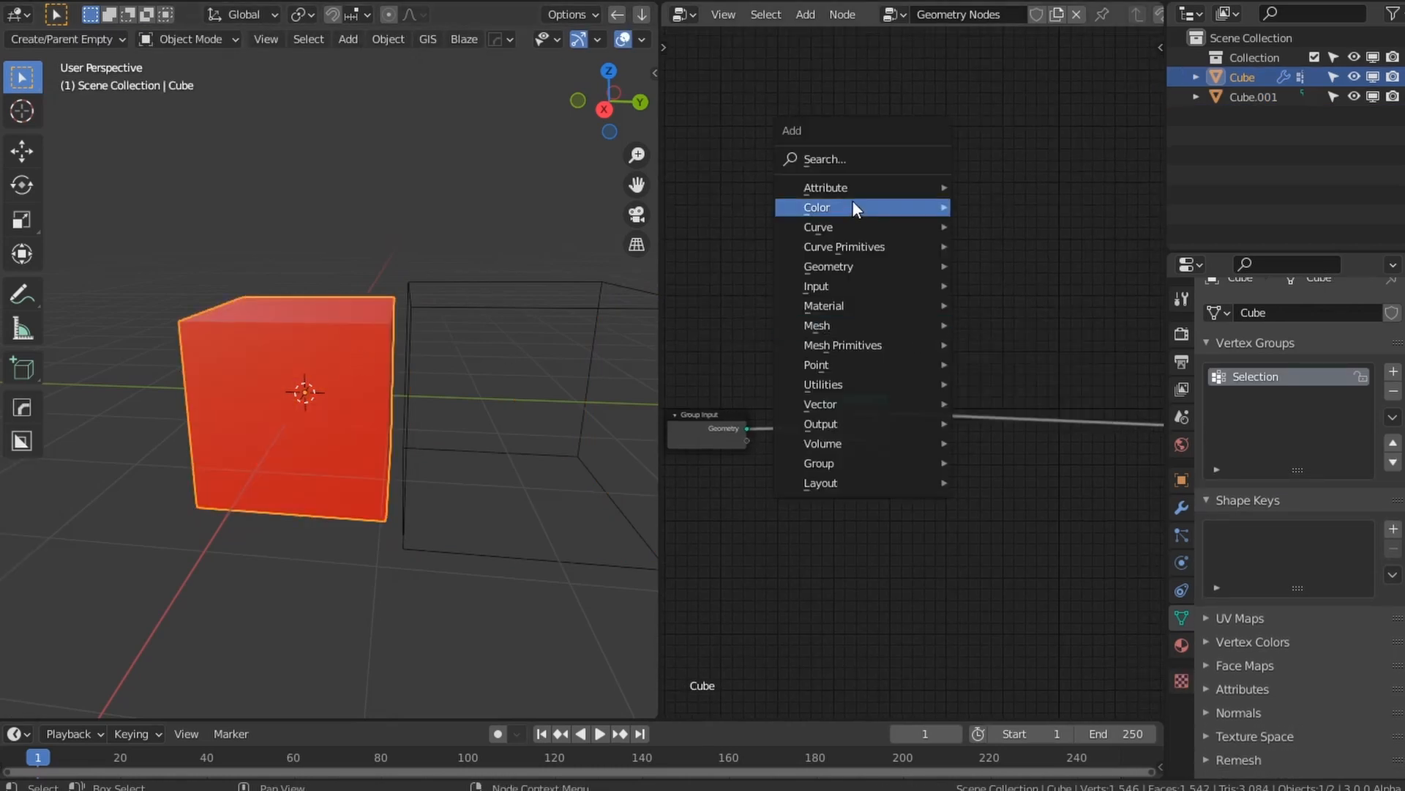
mouse_move(871, 188)
left_click(1018, 403)
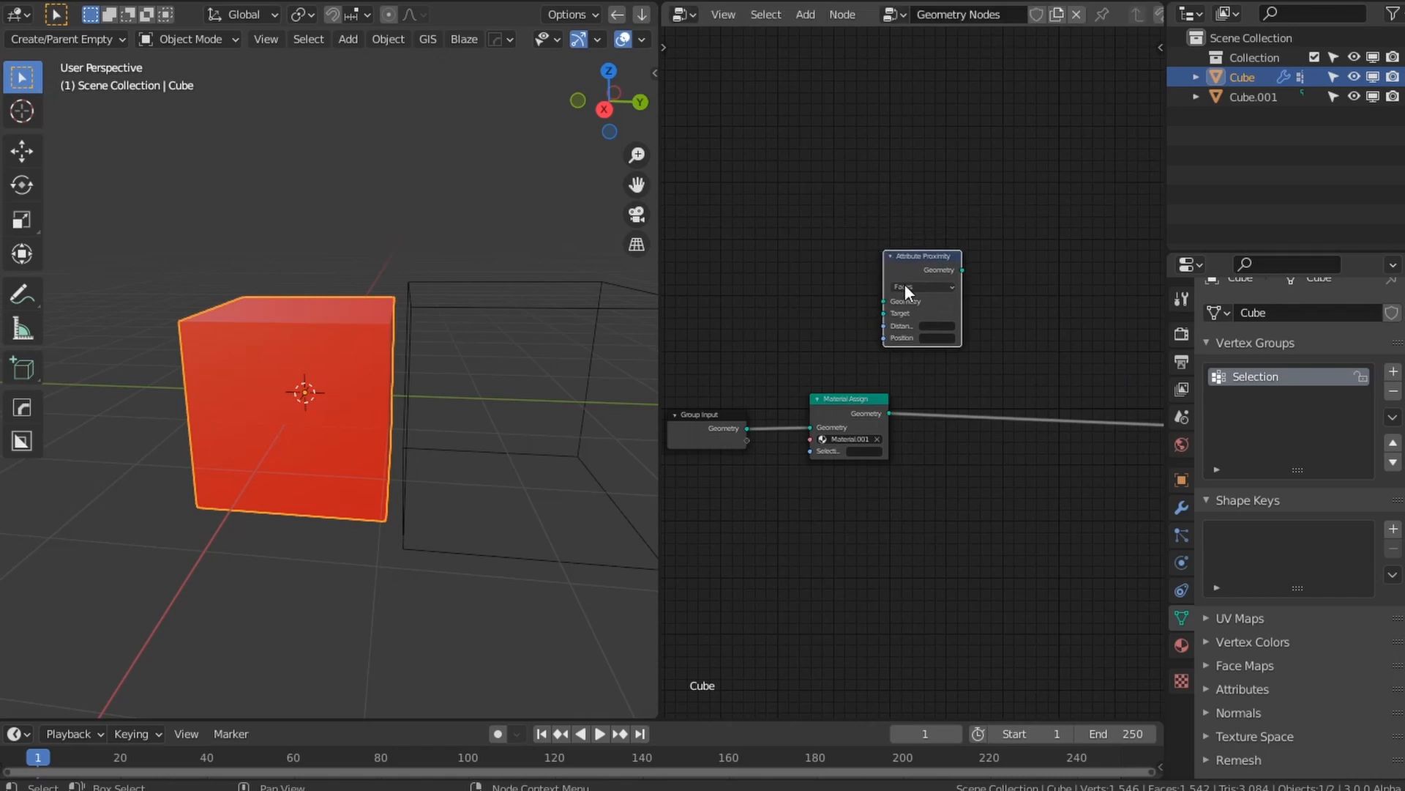
left_click(905, 284)
middle_click_drag(913, 408, 833, 415)
scroll(832, 411, "up", 4)
left_click_drag(797, 222, 876, 254)
Step: Bring the wire cube, Cube.001, into the node tree as an Object Info node below Material Assign
middle_click_drag(595, 521, 612, 517)
scroll(612, 516, "up", 1)
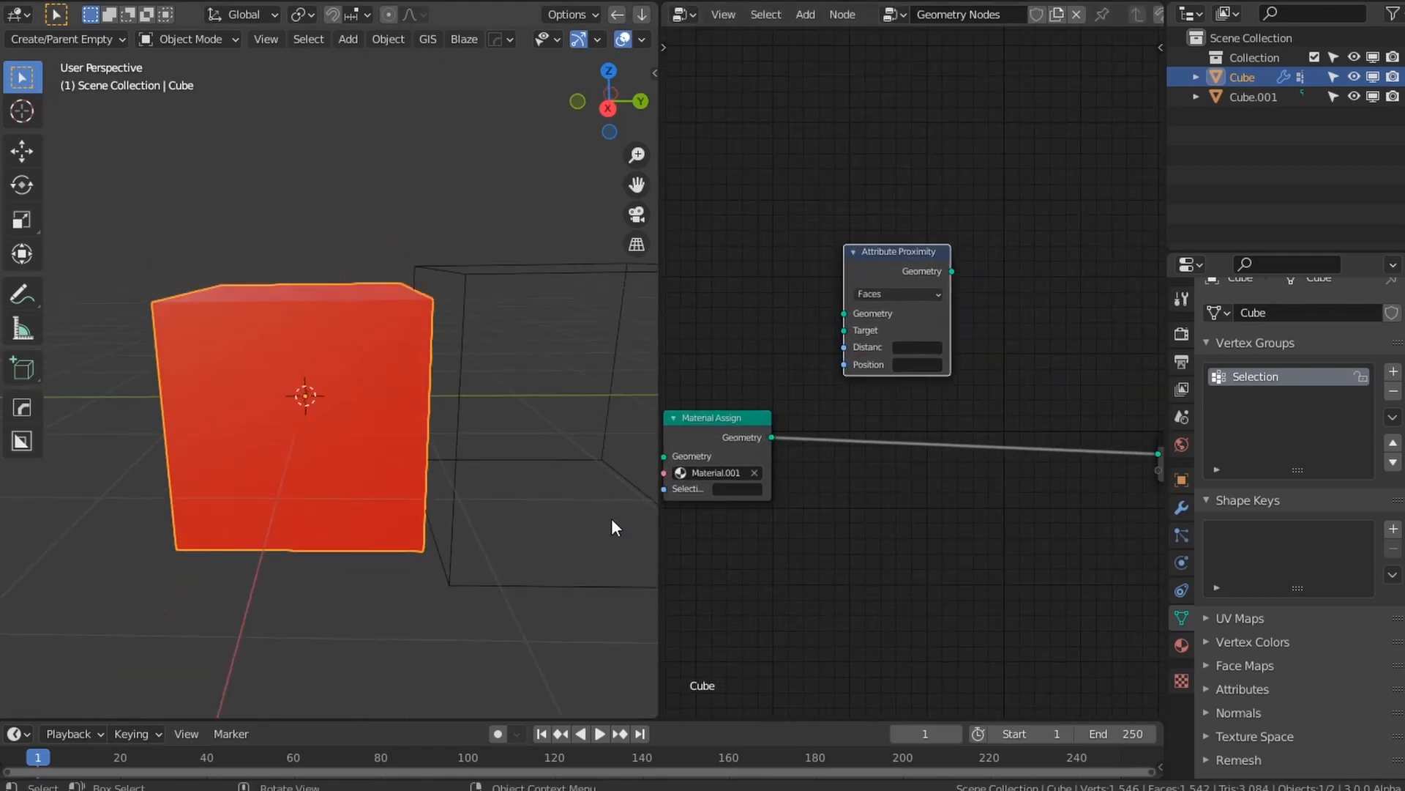
scroll(608, 509, "down", 1)
left_click(500, 314)
left_click_drag(1251, 97, 727, 590)
middle_click_drag(844, 565, 973, 480)
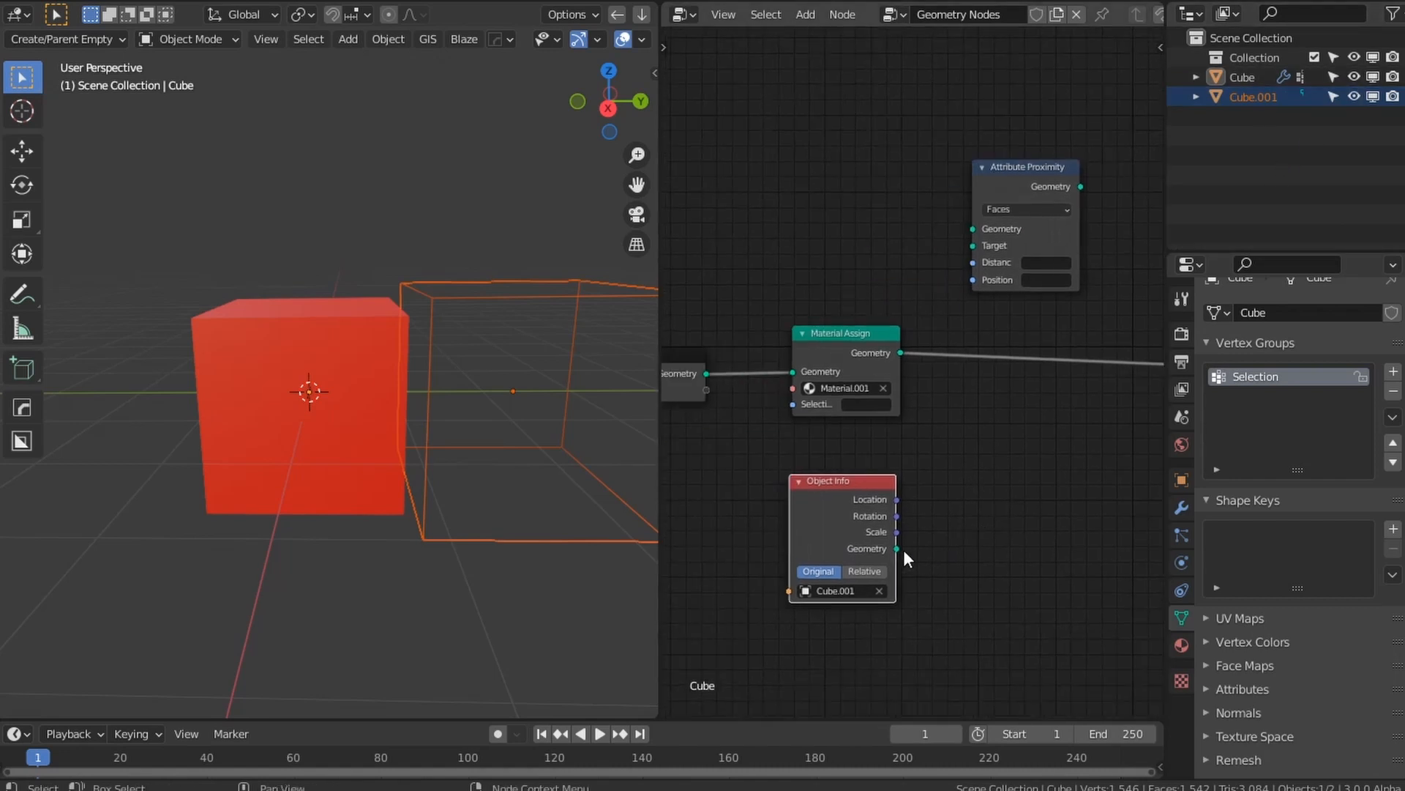
left_click_drag(856, 533, 798, 533)
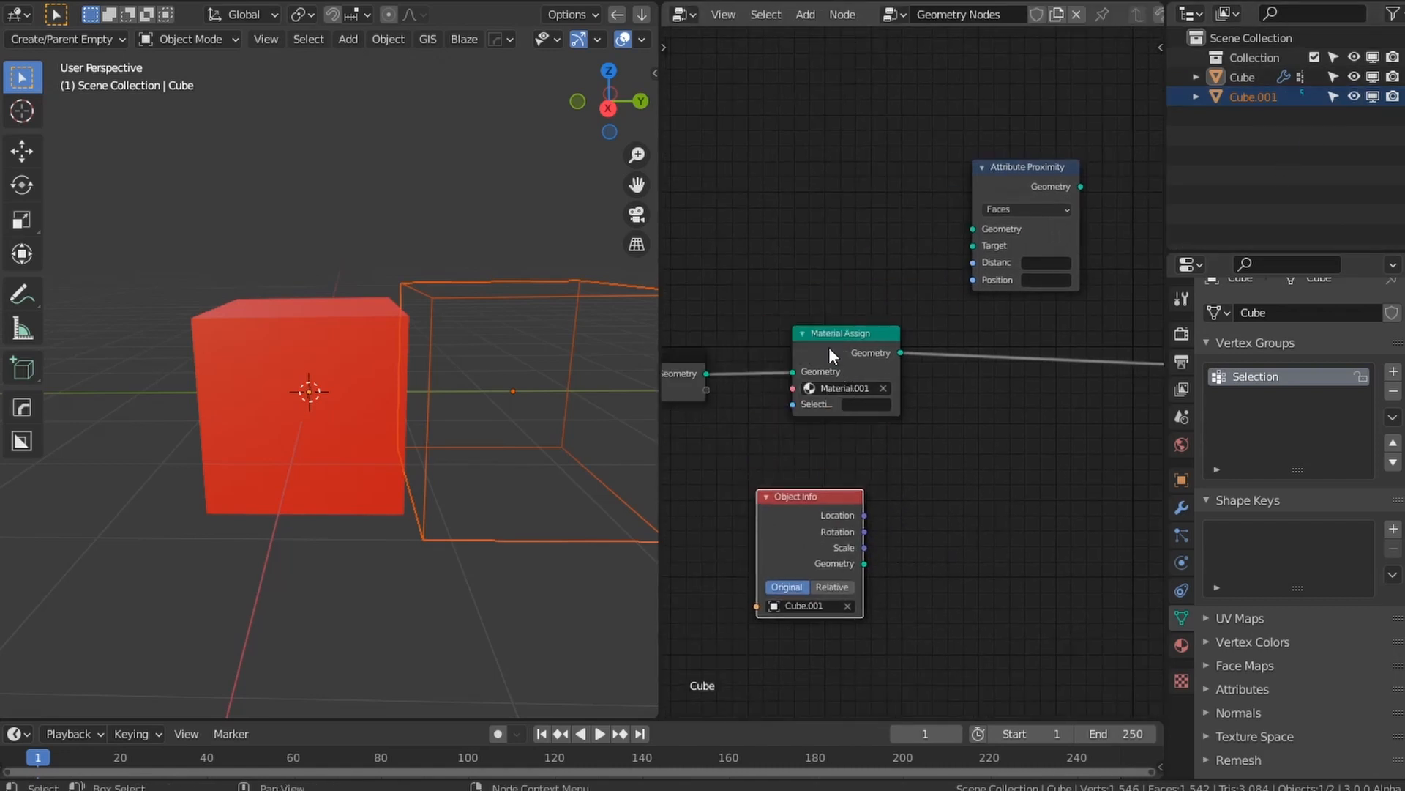
Step: Insert Attribute Proximity after Material Assign and connect the Object Info geometry to its Target input
left_click_drag(830, 349, 787, 349)
left_click_drag(1016, 285, 963, 417)
left_click_drag(864, 563, 920, 375)
Step: Set the Distance attribute of the Attribute Proximity node to Selection
left_click(993, 391)
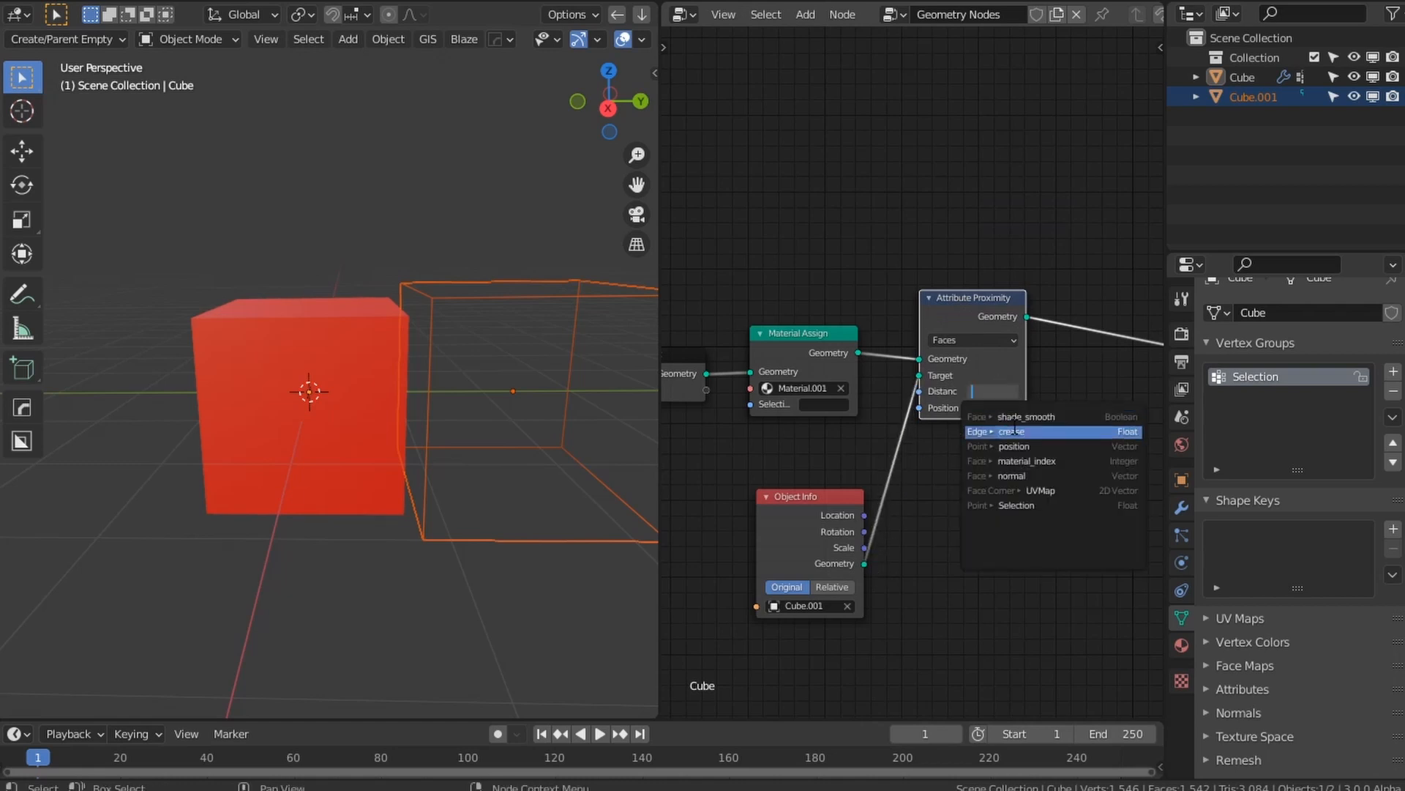
type("Dis")
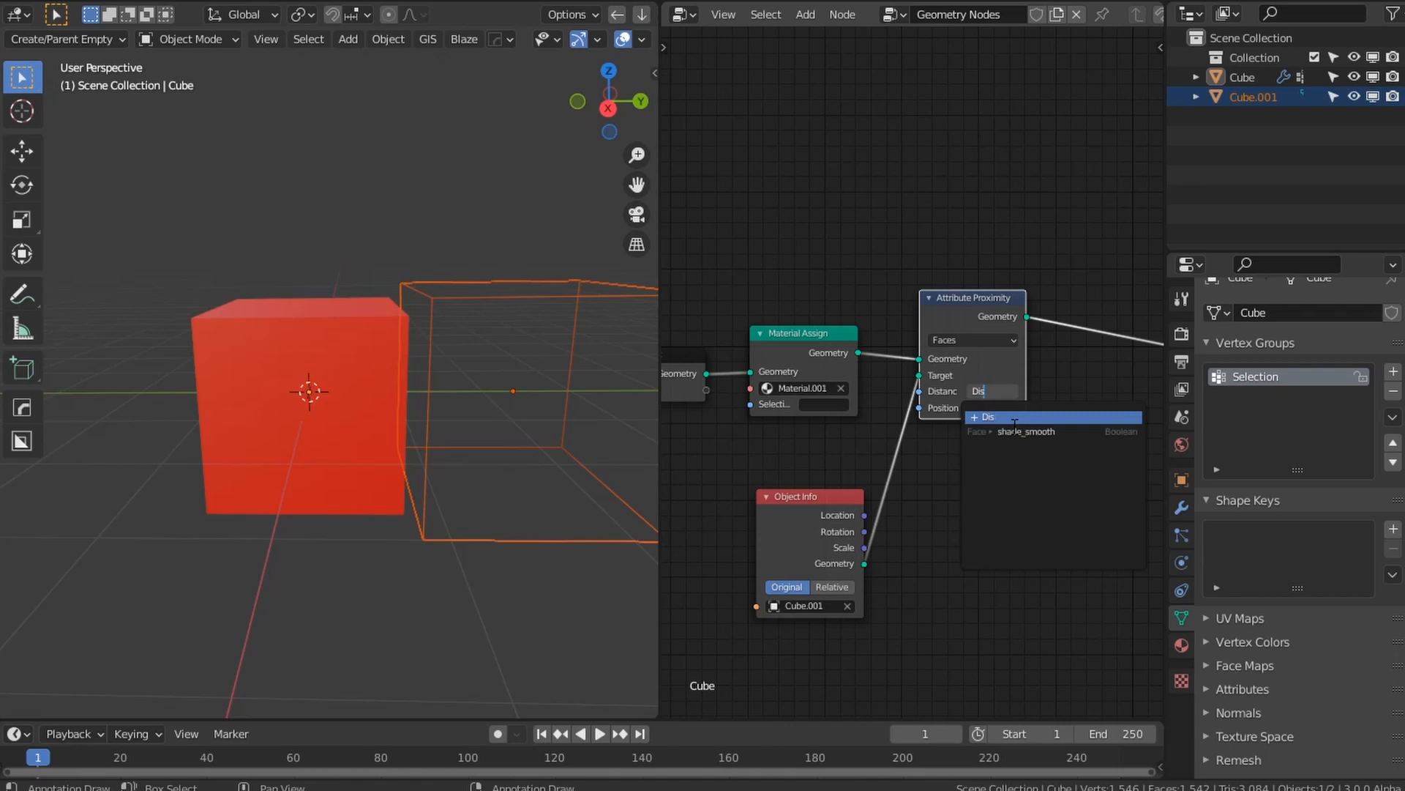
key("BackSpace")
key("BackSpace")
key("BackSpace")
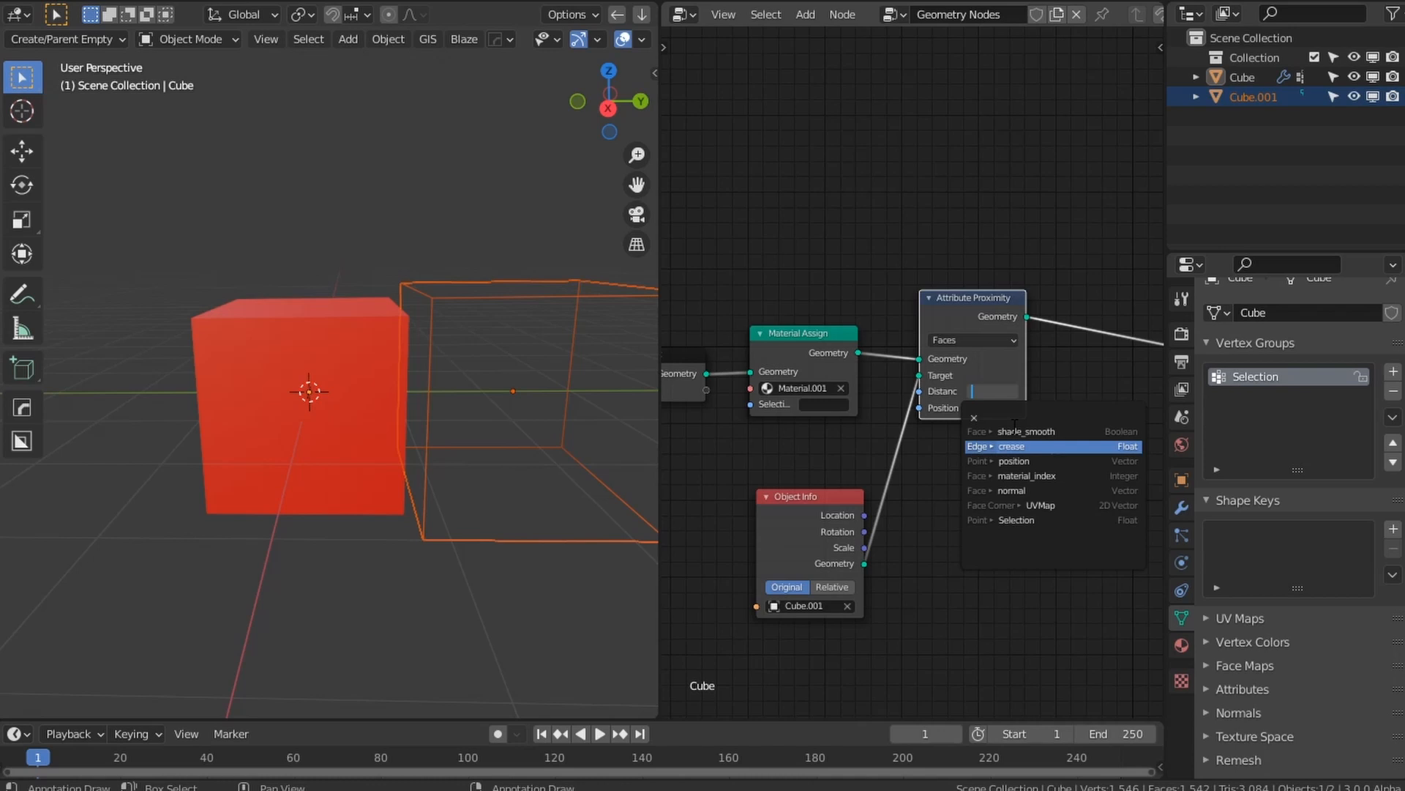
type("sekect")
left_click(1015, 431)
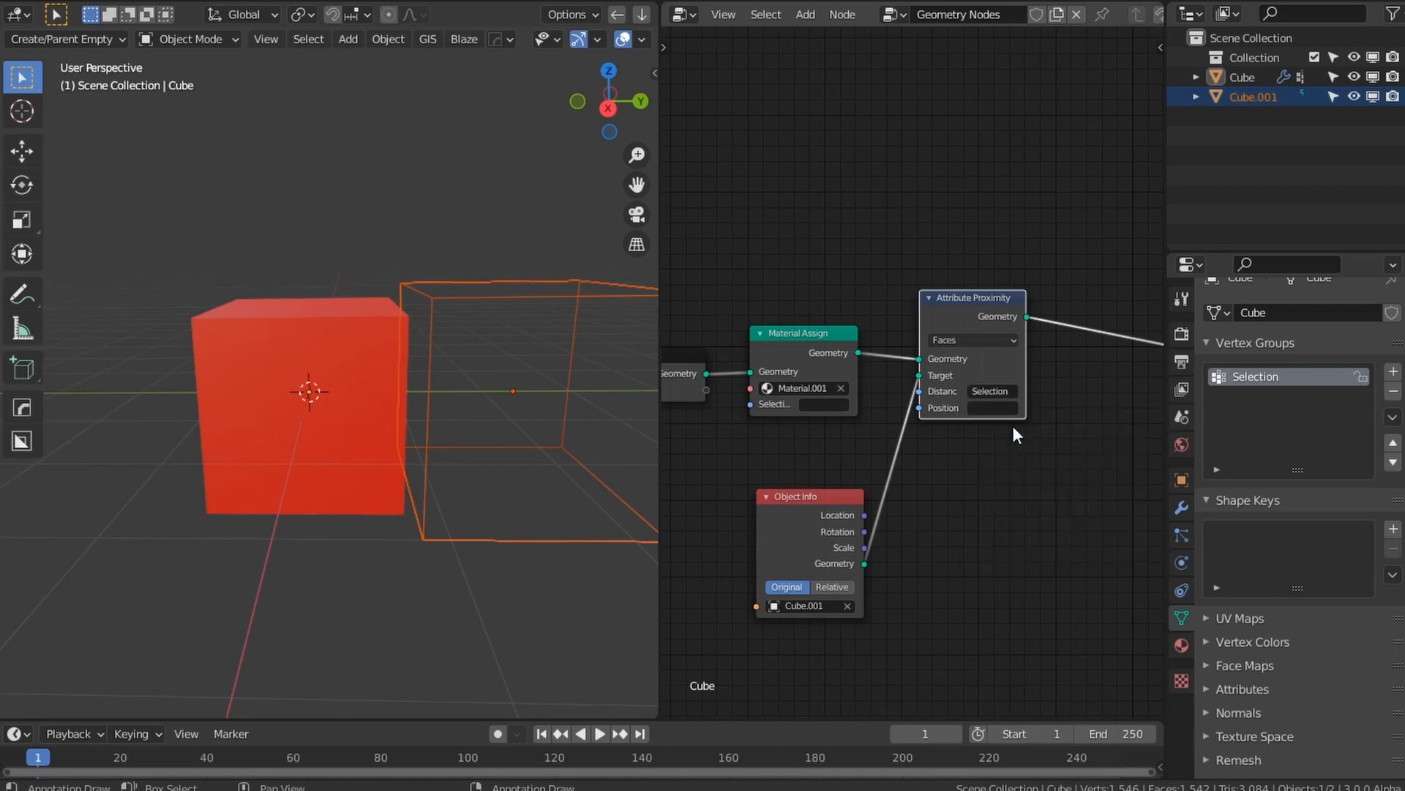
Step: Insert a second Material Assign node after Attribute Proximity on the red cube, with Material.002 and the Selection attribute
left_click(496, 306)
left_click(226, 311)
key("shift+a")
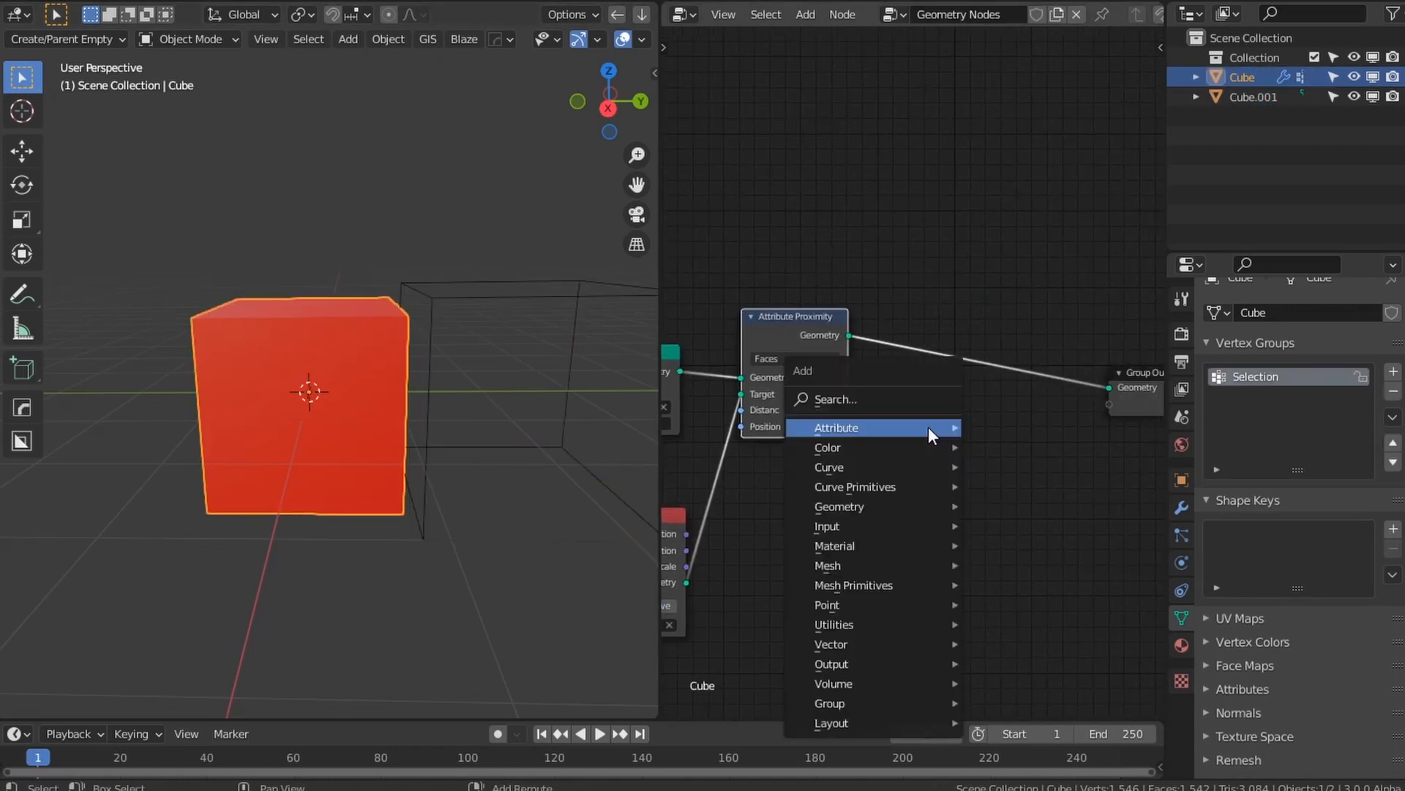
mouse_move(841, 547)
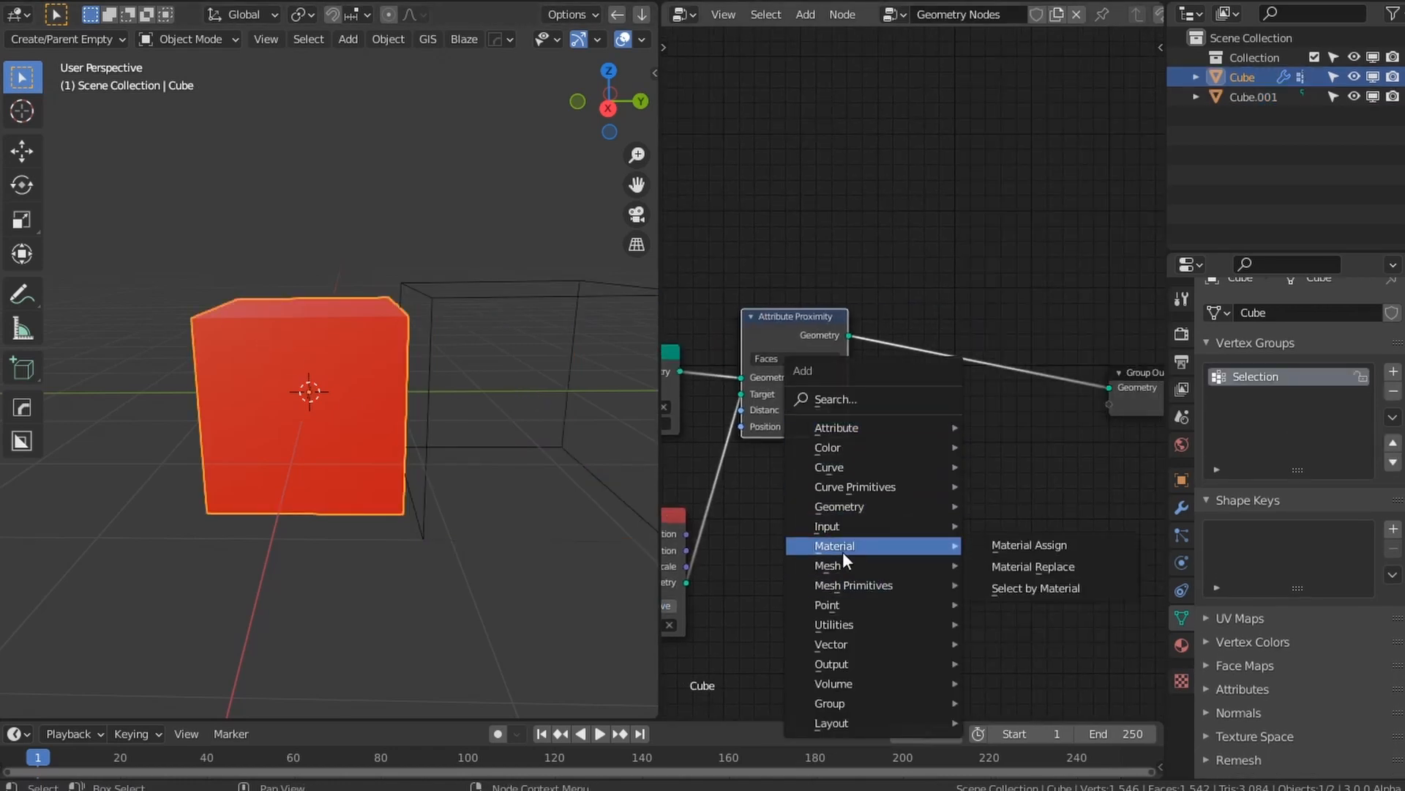
left_click(1012, 546)
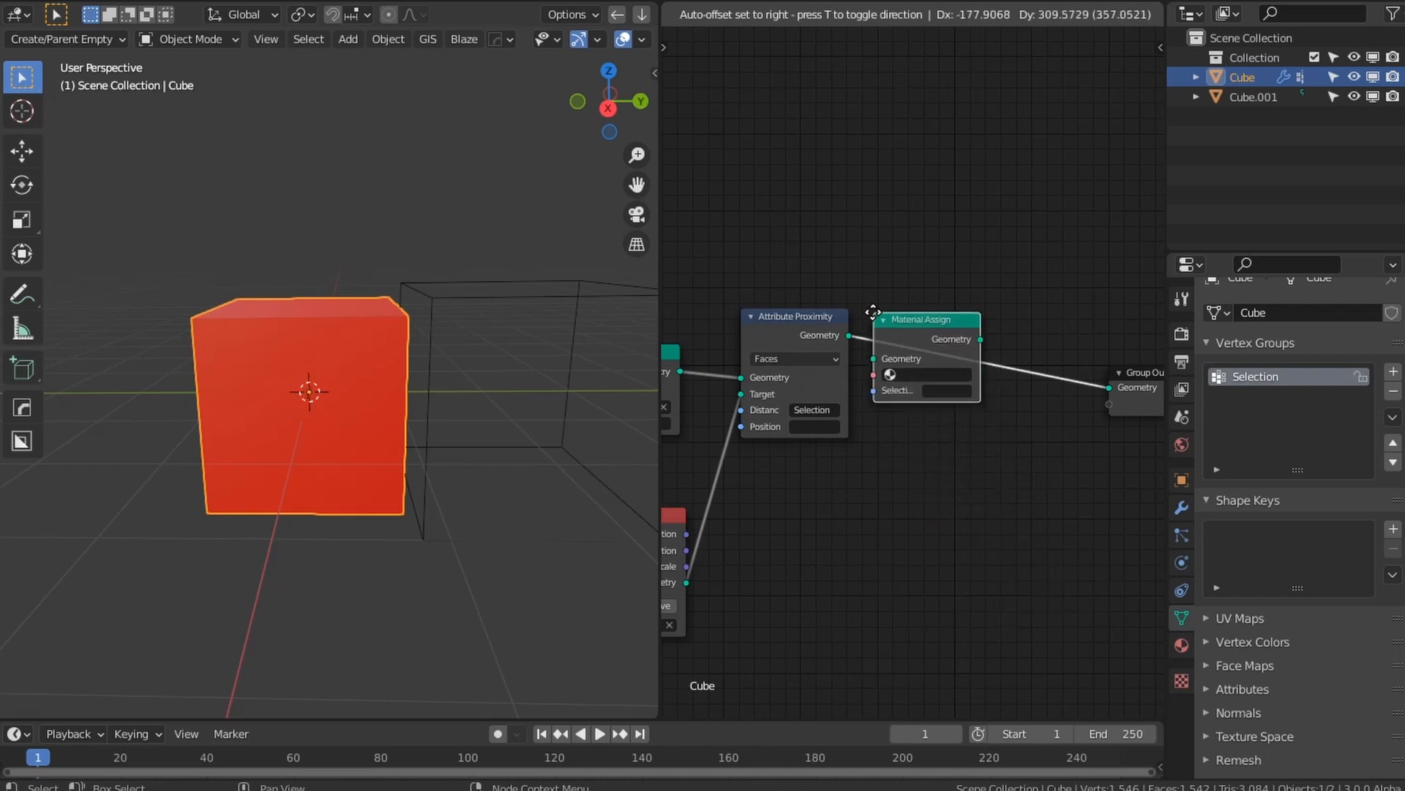
left_click(980, 393)
left_click(979, 393)
left_click(967, 374)
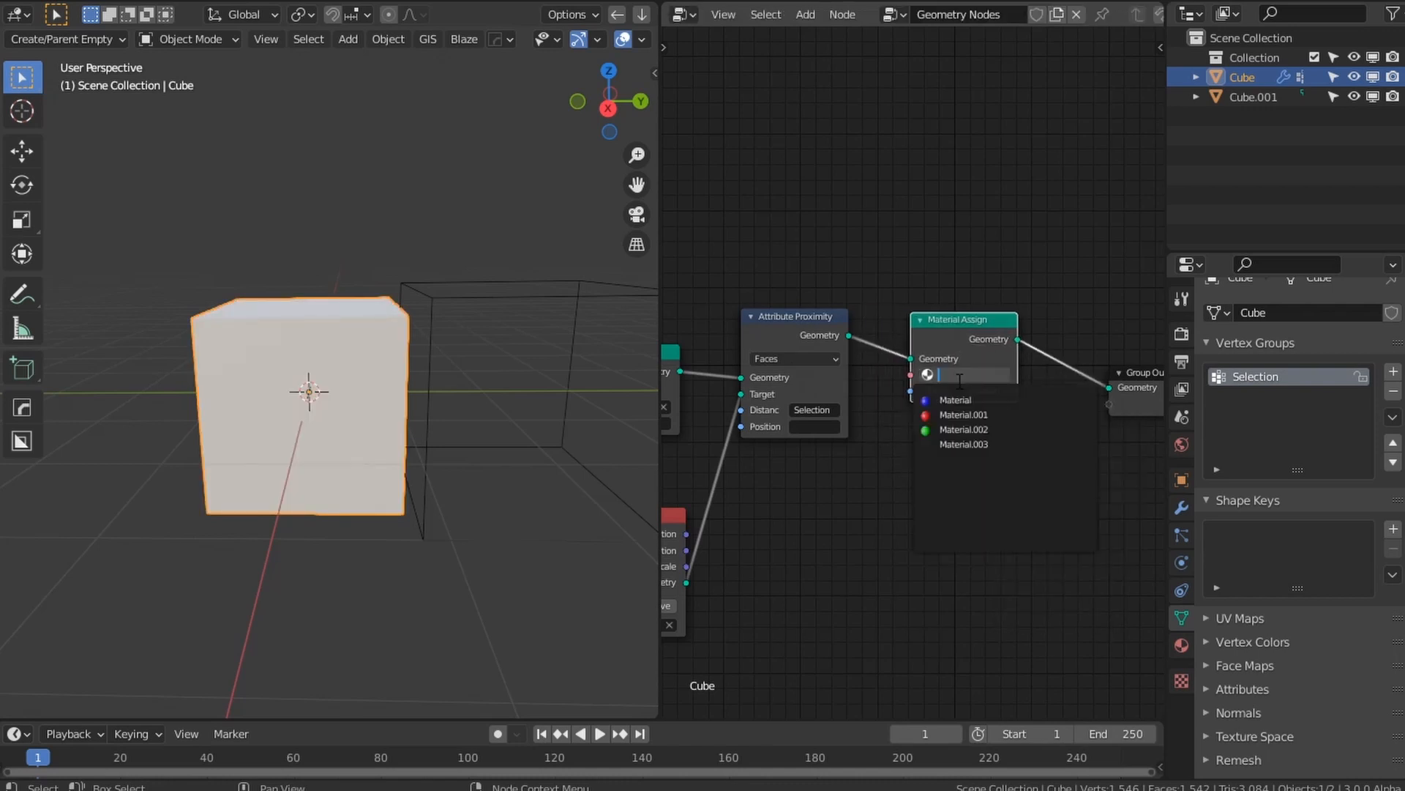
left_click(965, 430)
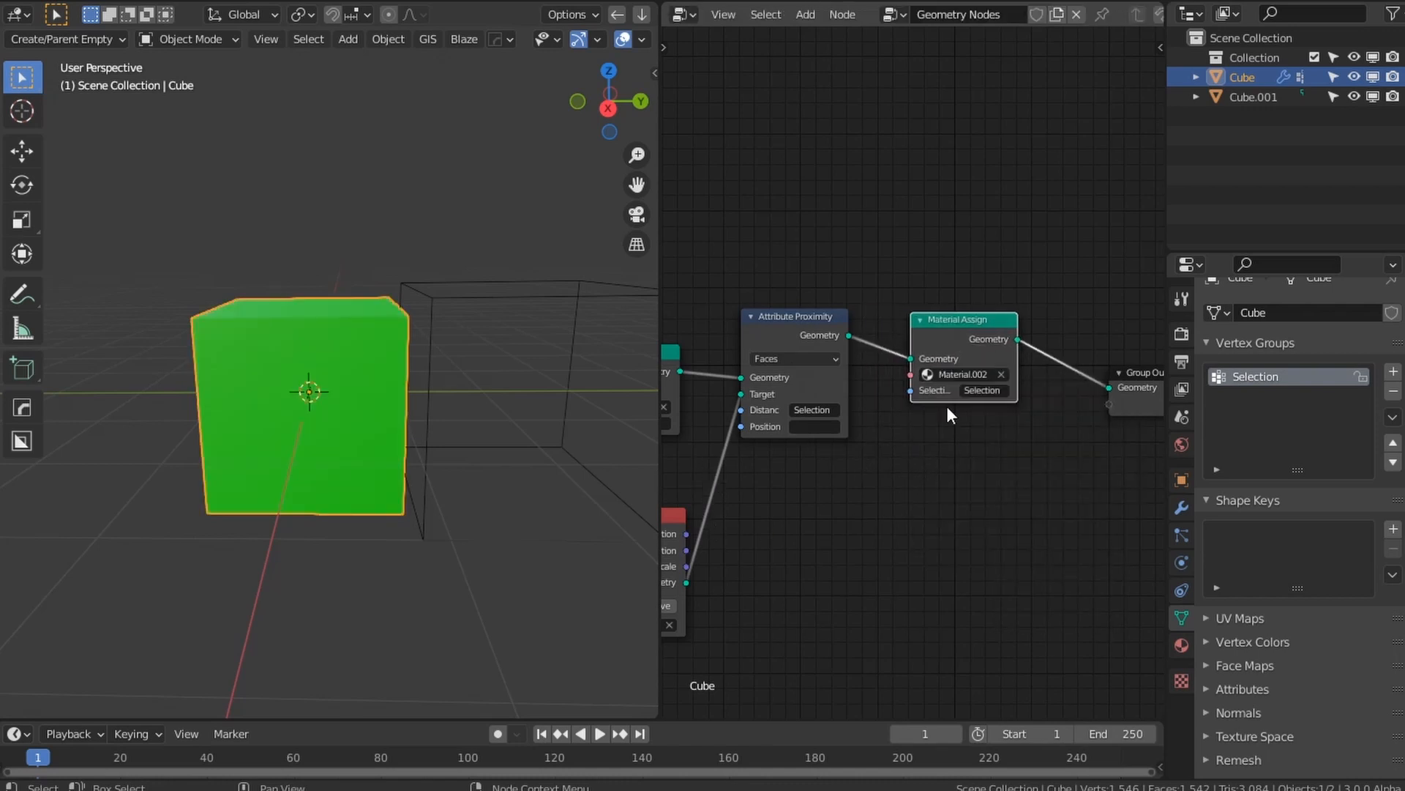
Step: Set the Object Info node for Cube.001 to Relative and keep the subdivided cube selected
left_click_drag(931, 338, 930, 348)
middle_click_drag(685, 475, 814, 469)
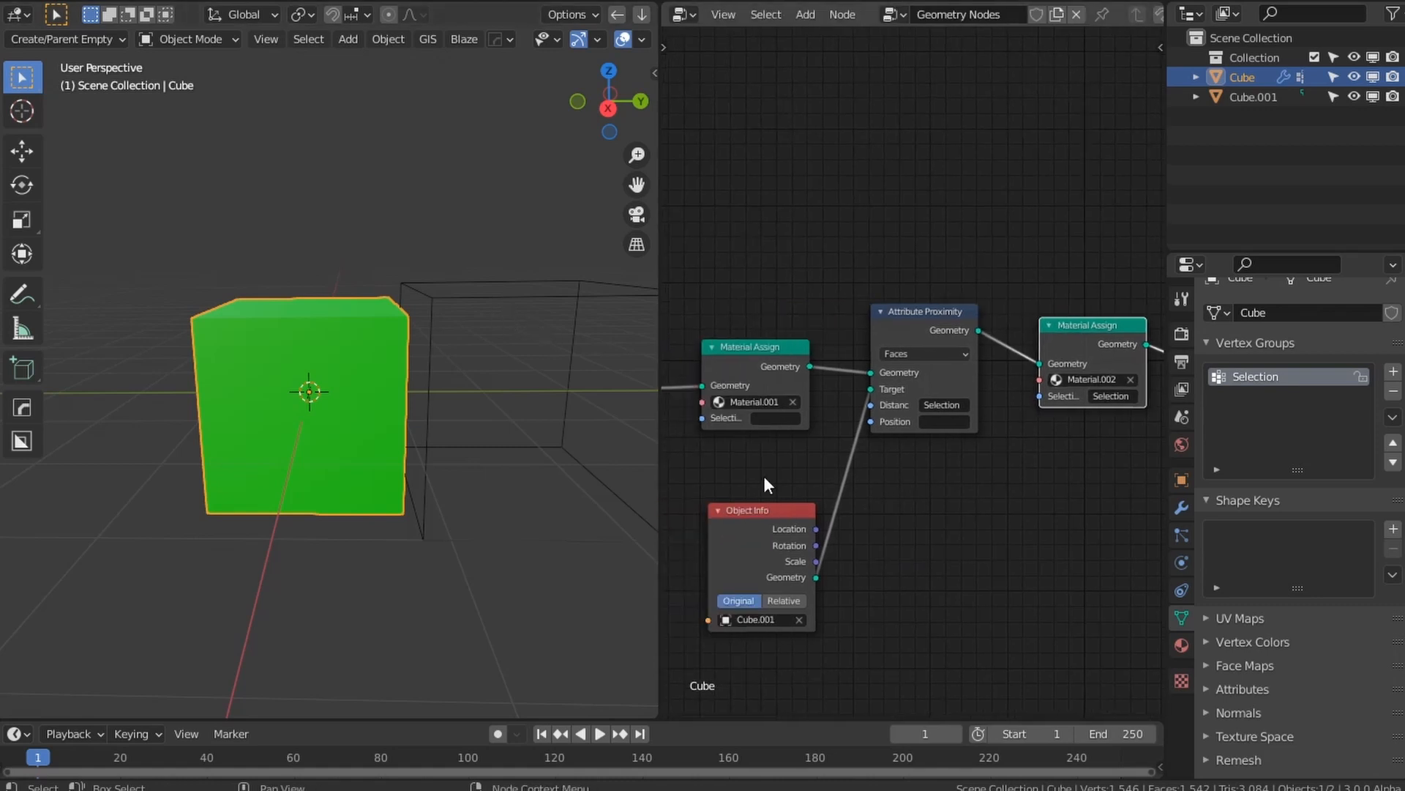
left_click(502, 308)
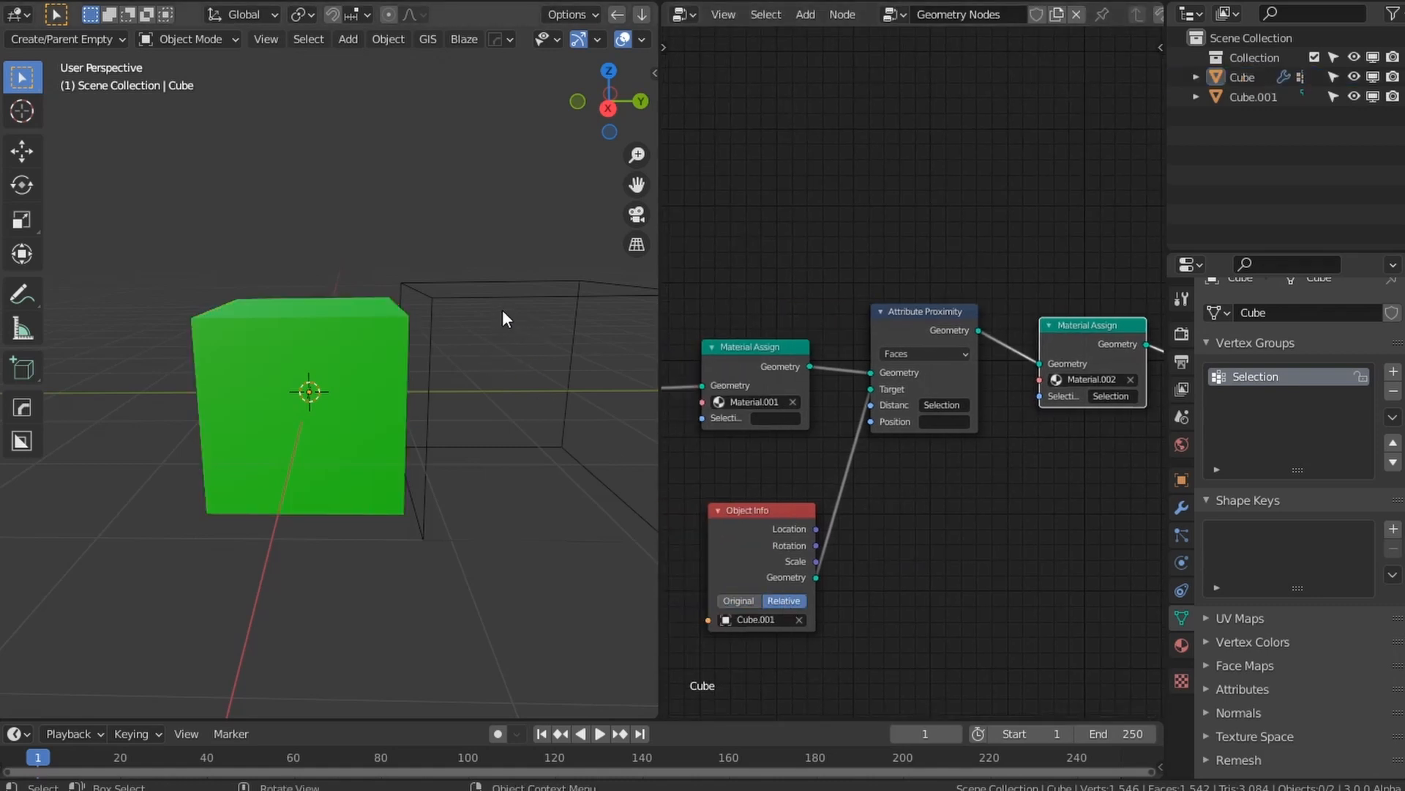
key("g")
key("Escape")
left_click(364, 407)
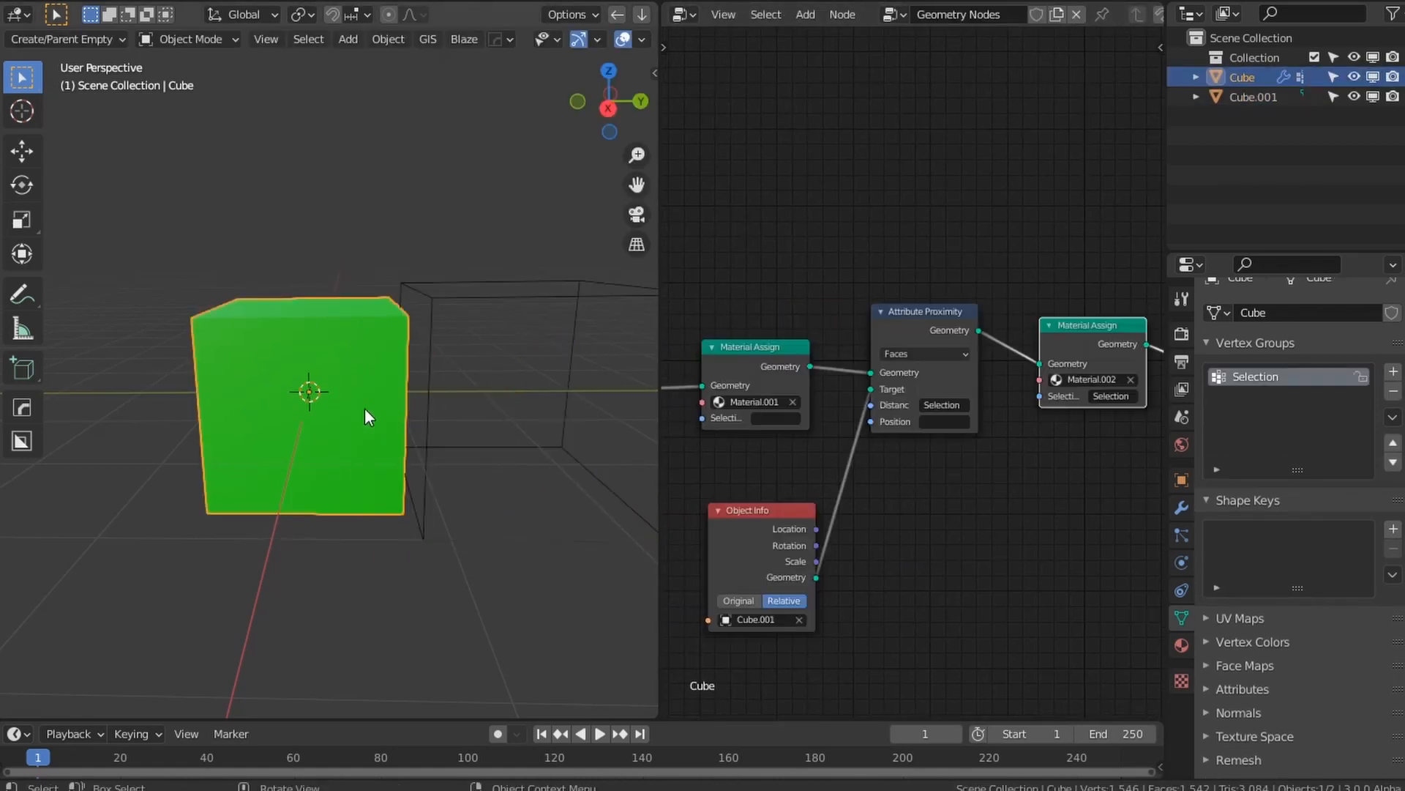
Step: Rearrange the nodes, spacing Group Output and the second Material Assign apart to leave a gap after Attribute Proximity
middle_click_drag(925, 506, 901, 497)
middle_click_drag(950, 347, 792, 362)
left_click_drag(792, 343, 801, 360)
left_click_drag(1040, 372, 1112, 387)
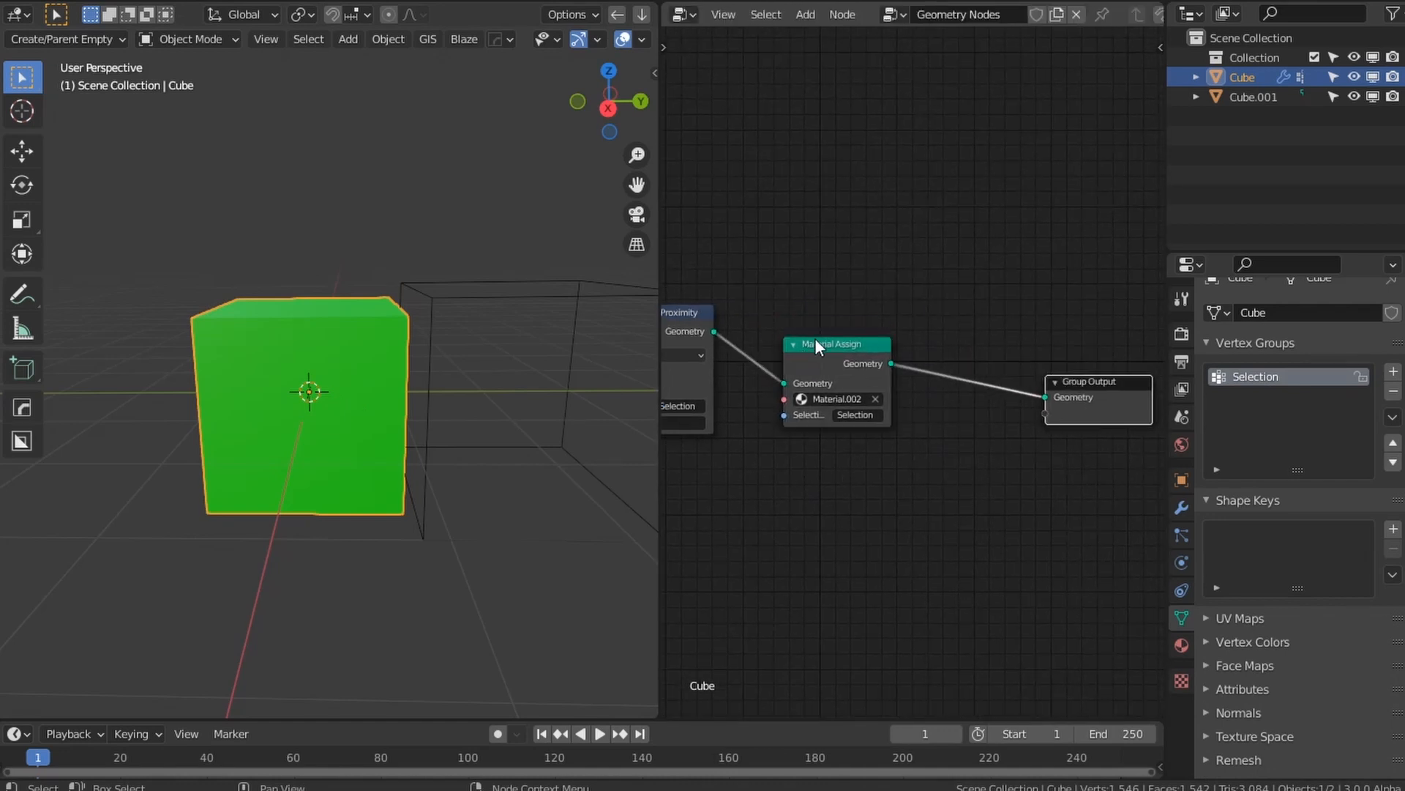
left_click_drag(816, 342, 891, 346)
middle_click_drag(806, 373, 898, 385)
middle_click_drag(796, 417, 1004, 454)
scroll(1005, 454, "down", 6)
left_click_drag(952, 558, 641, 289)
left_click_drag(925, 367, 818, 356)
Step: Insert an Attribute Color Ramp node between Attribute Proximity and the second Material Assign
key("shift+a")
mouse_move(841, 190)
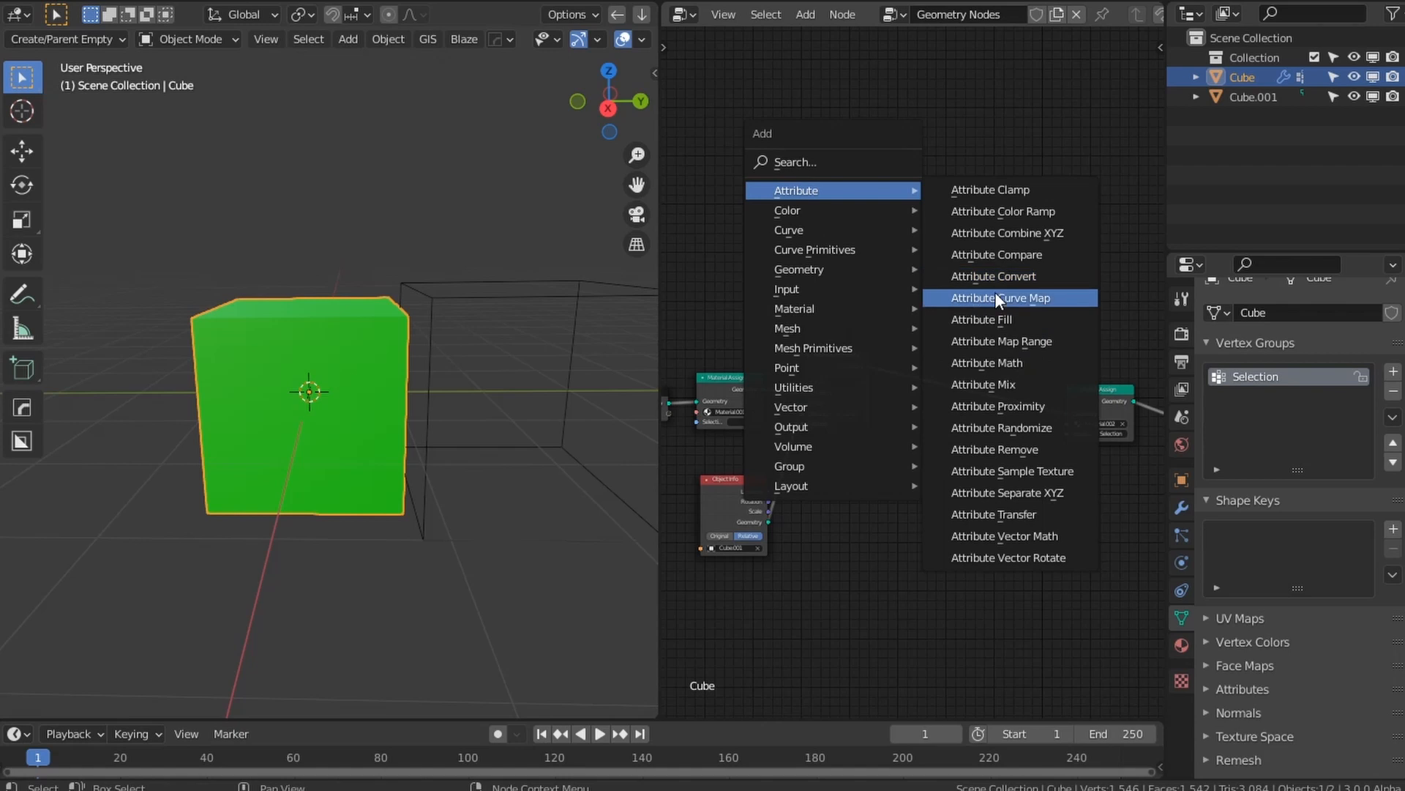
left_click(995, 212)
left_click(909, 321)
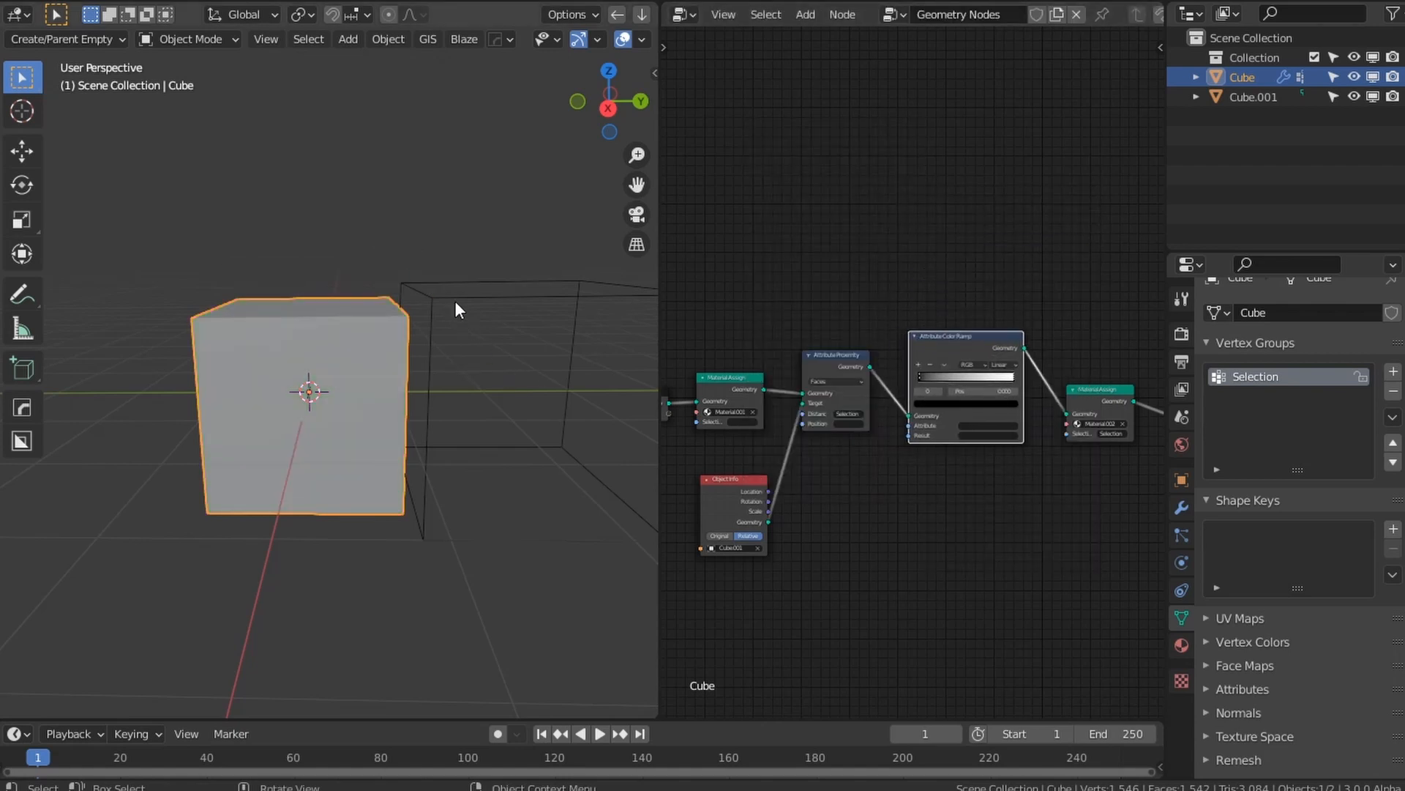
Step: Set the solid viewport shading to color objects by their vertex colors
left_click(642, 39)
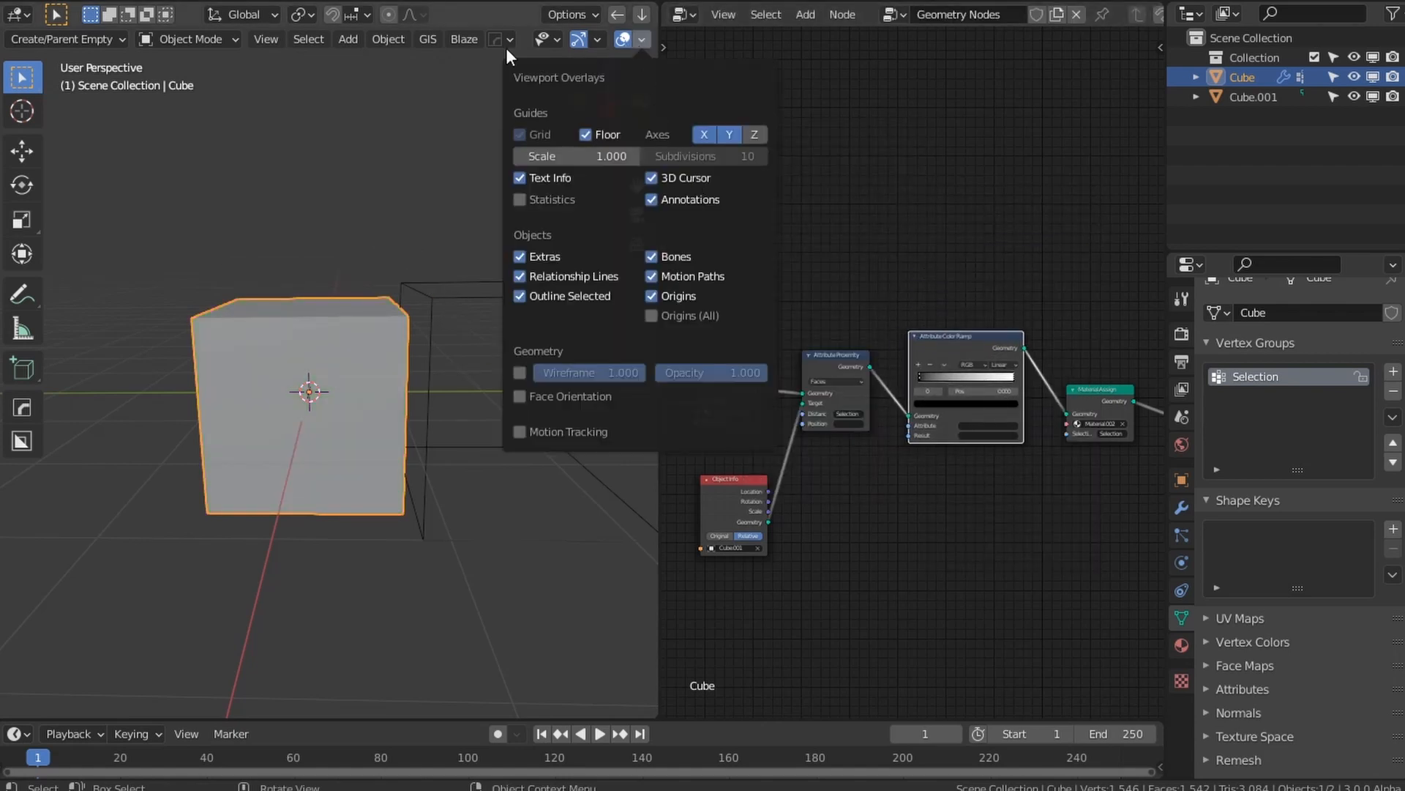
key("z")
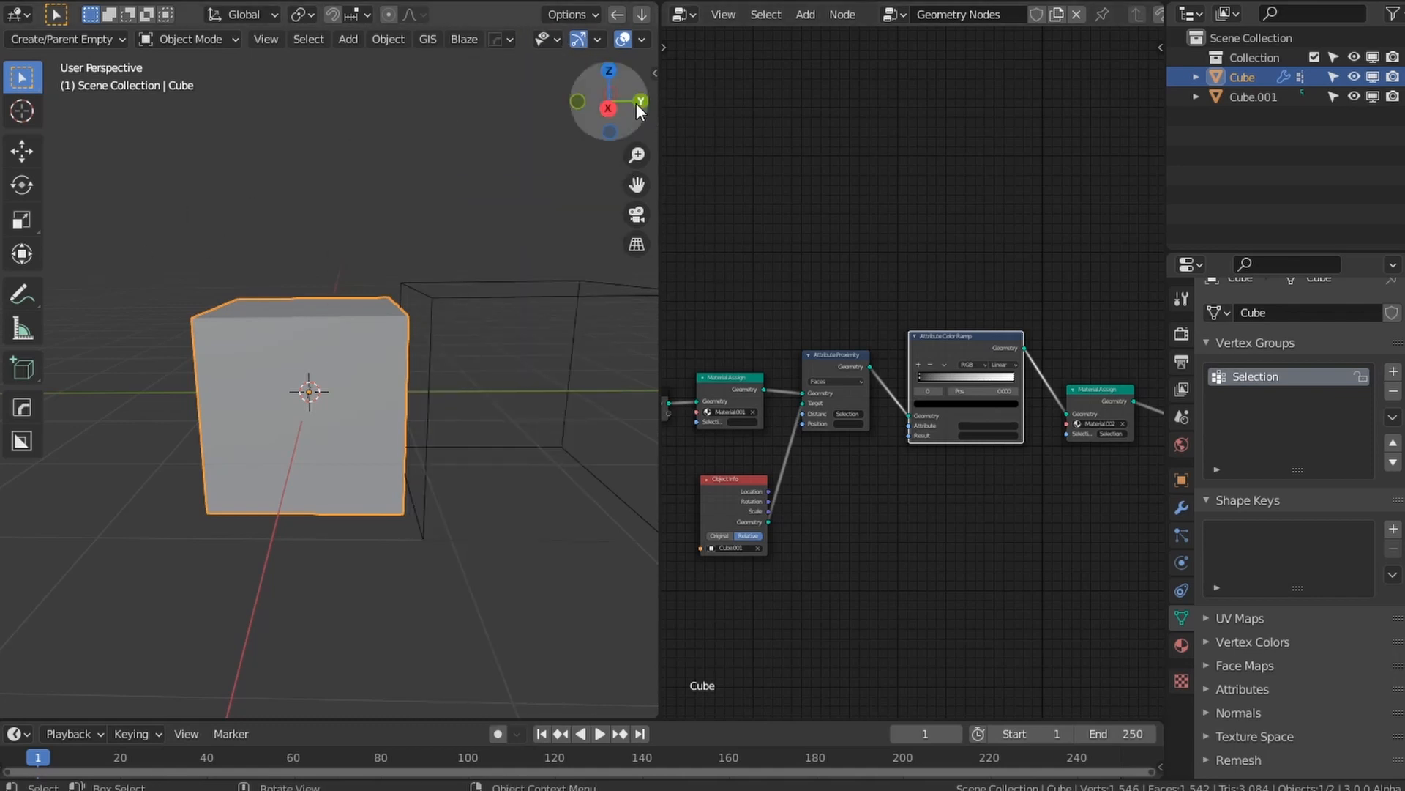
left_click(642, 41)
scroll(637, 36, "down", 3)
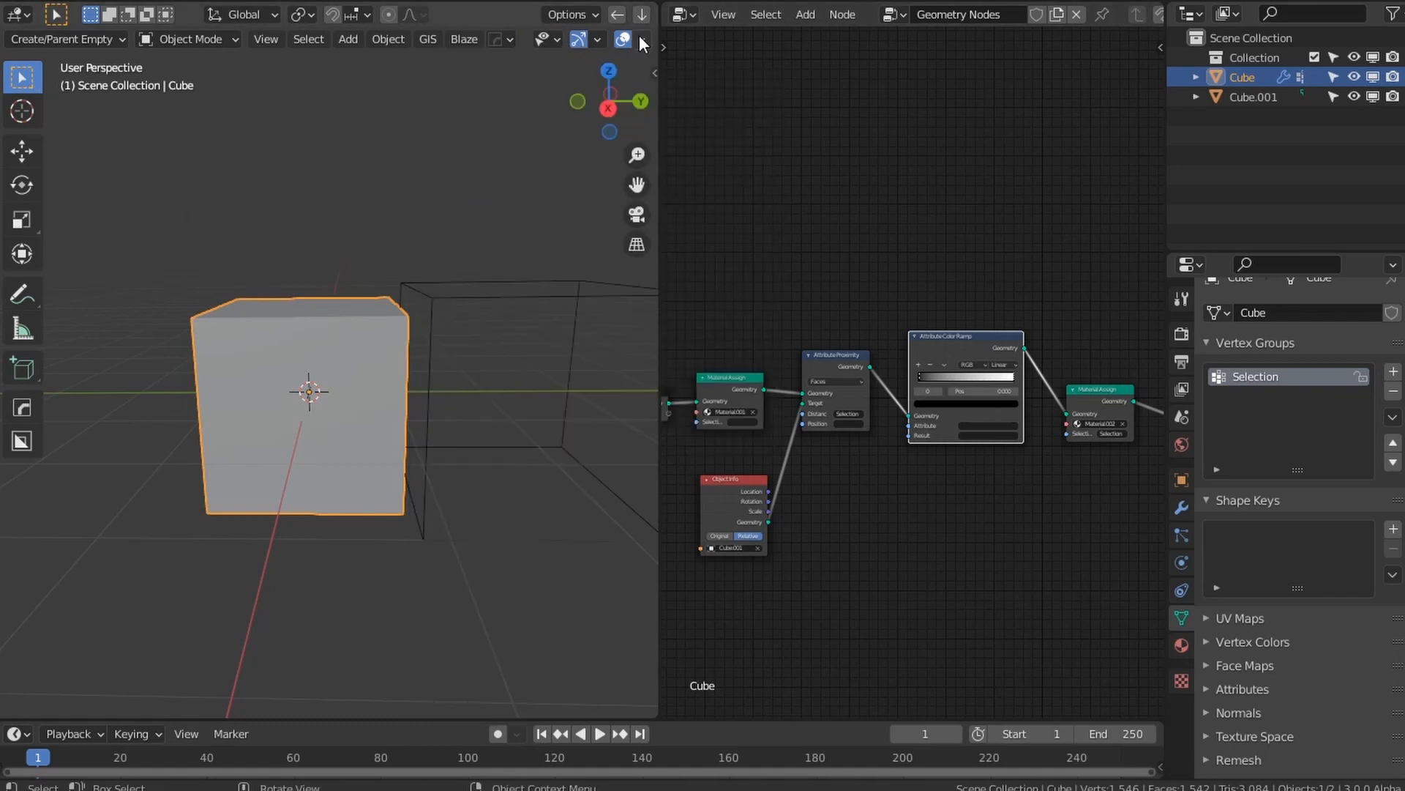
left_click(637, 39)
left_click(705, 279)
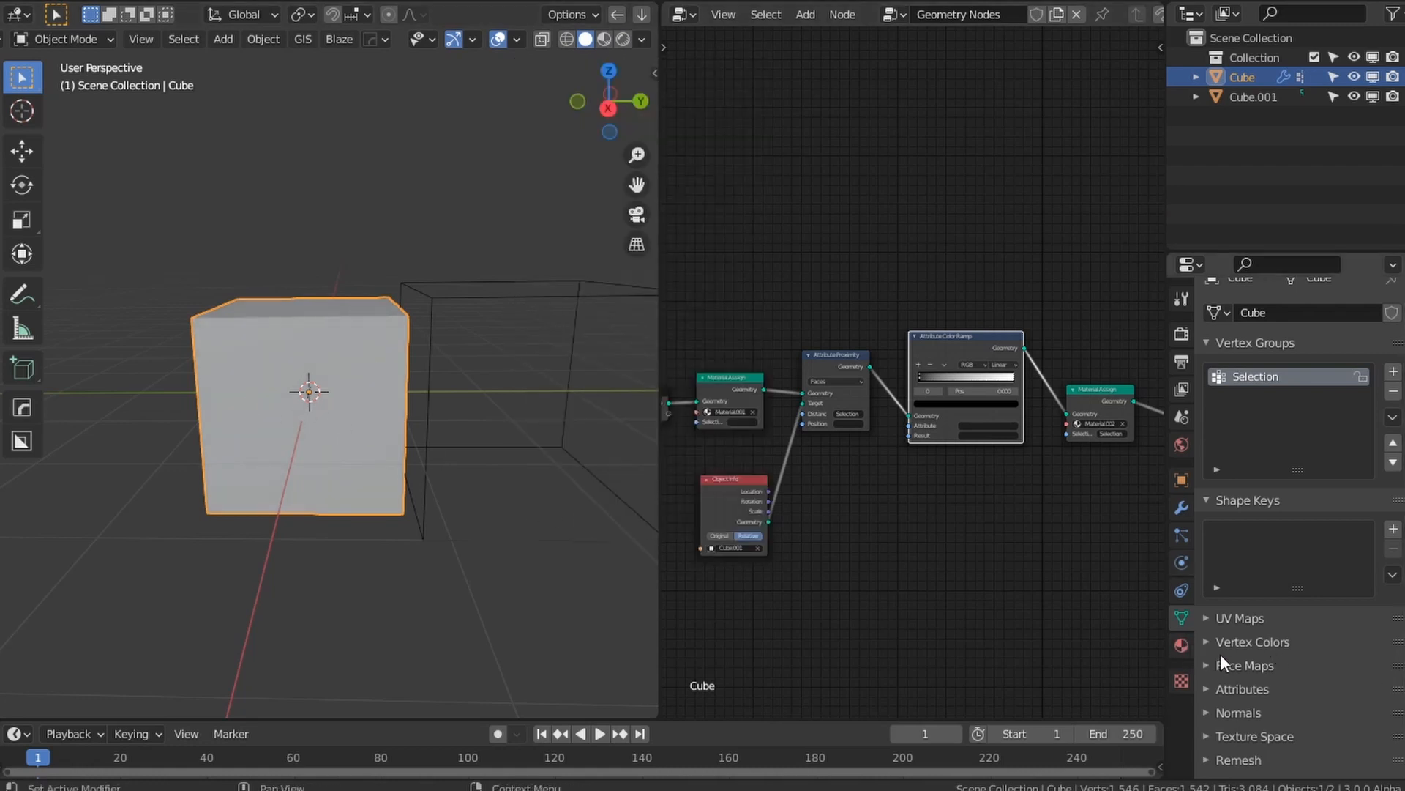
Step: Add a vertex color layer to the cube, and set the Attribute Color Ramp's Attribute to Selection and Result to Col
left_click(1255, 642)
left_click(1393, 671)
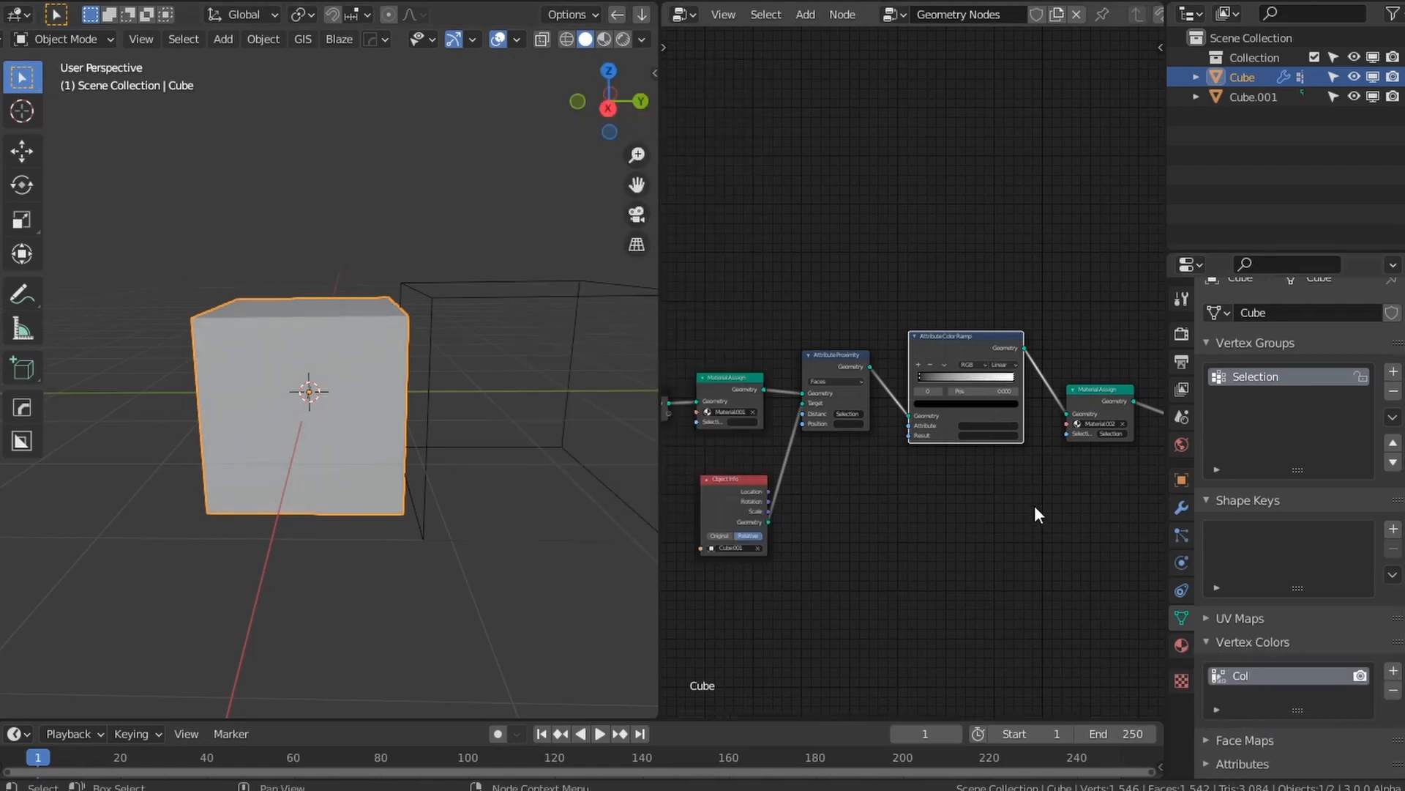
scroll(1043, 506, "up", 3)
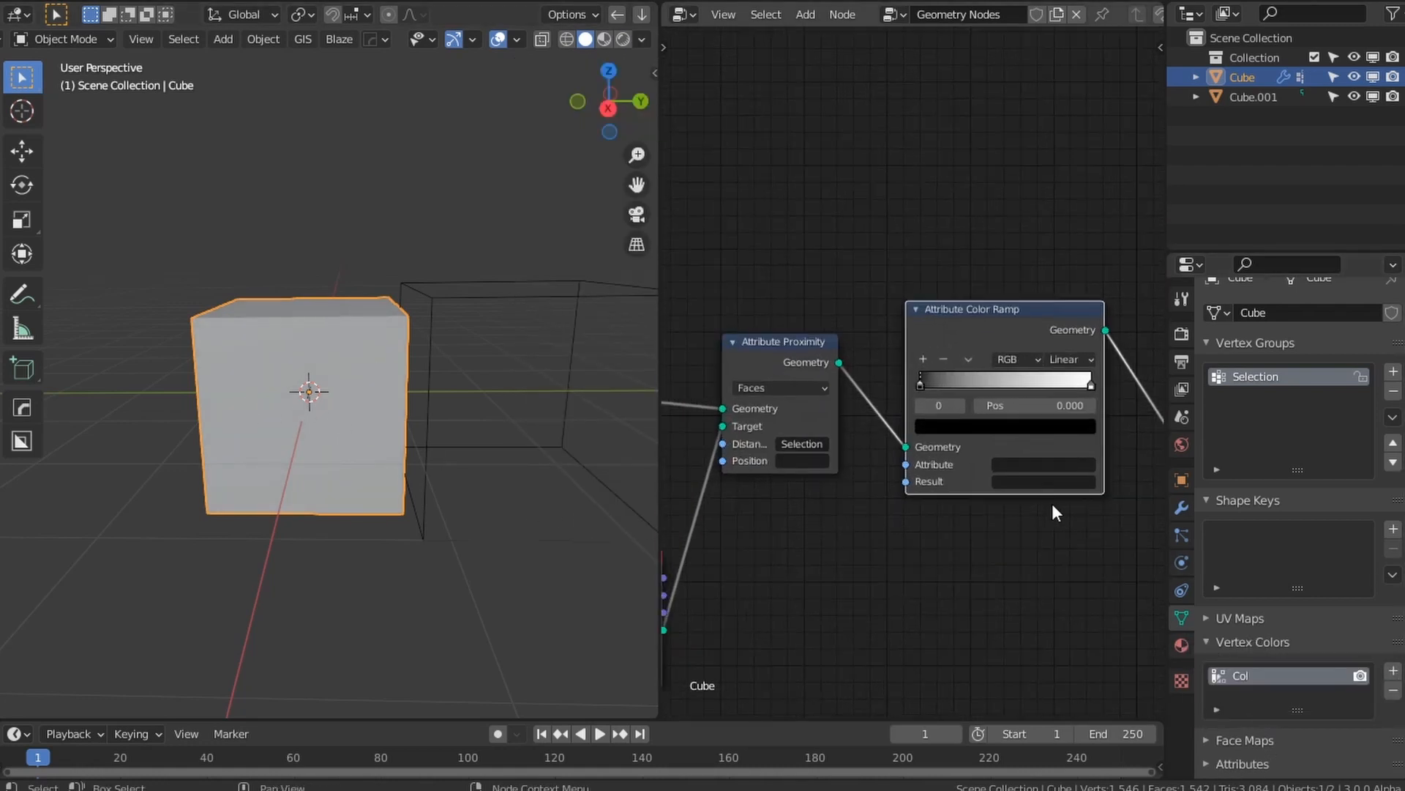
left_click(1013, 464)
left_click(1054, 602)
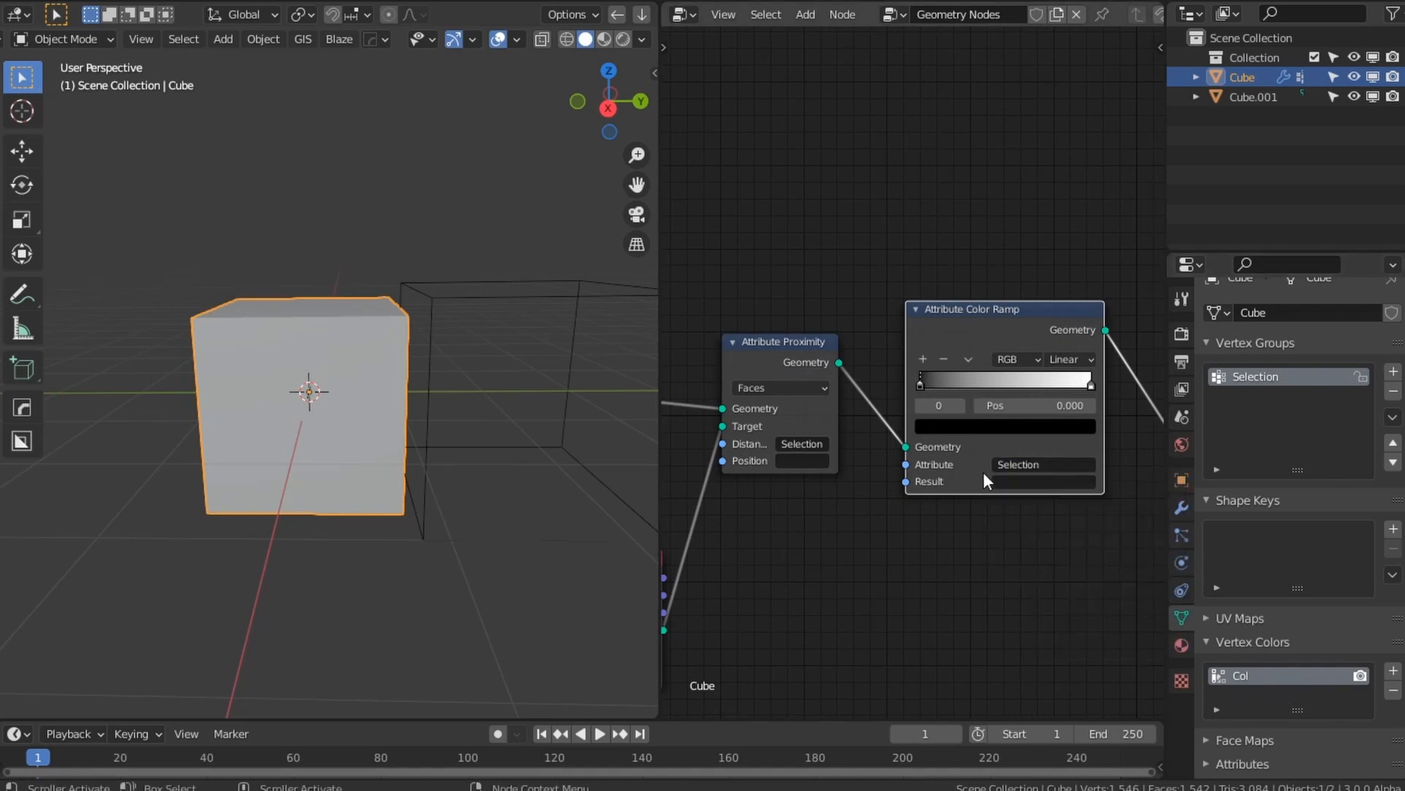
left_click(987, 481)
left_click(1014, 613)
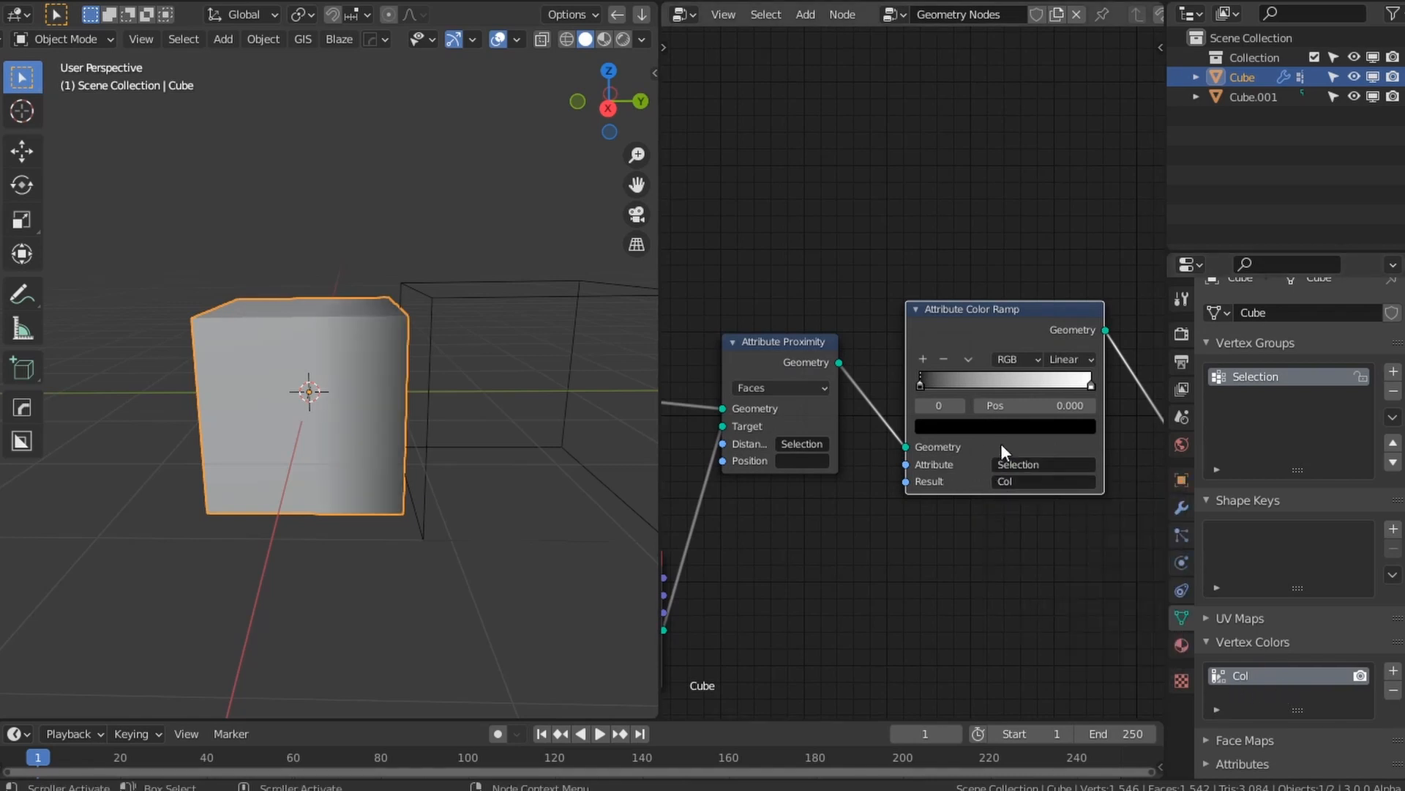
Step: Try sliding the wire cube along the Y axis toward the shaded cube to test the proximity gradient
middle_click_drag(337, 446, 288, 445)
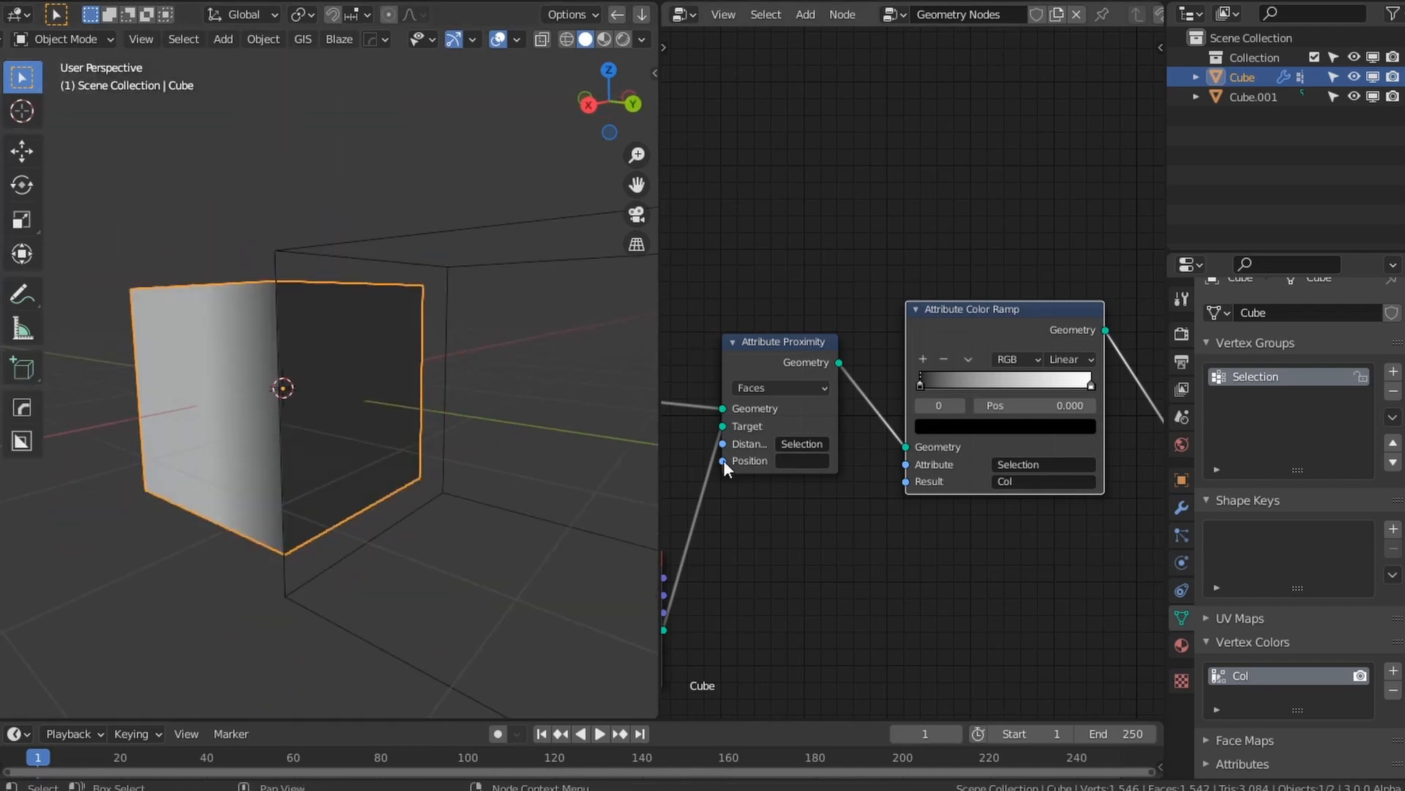
middle_click_drag(304, 502, 503, 406)
left_click(501, 394)
key("g")
key("y")
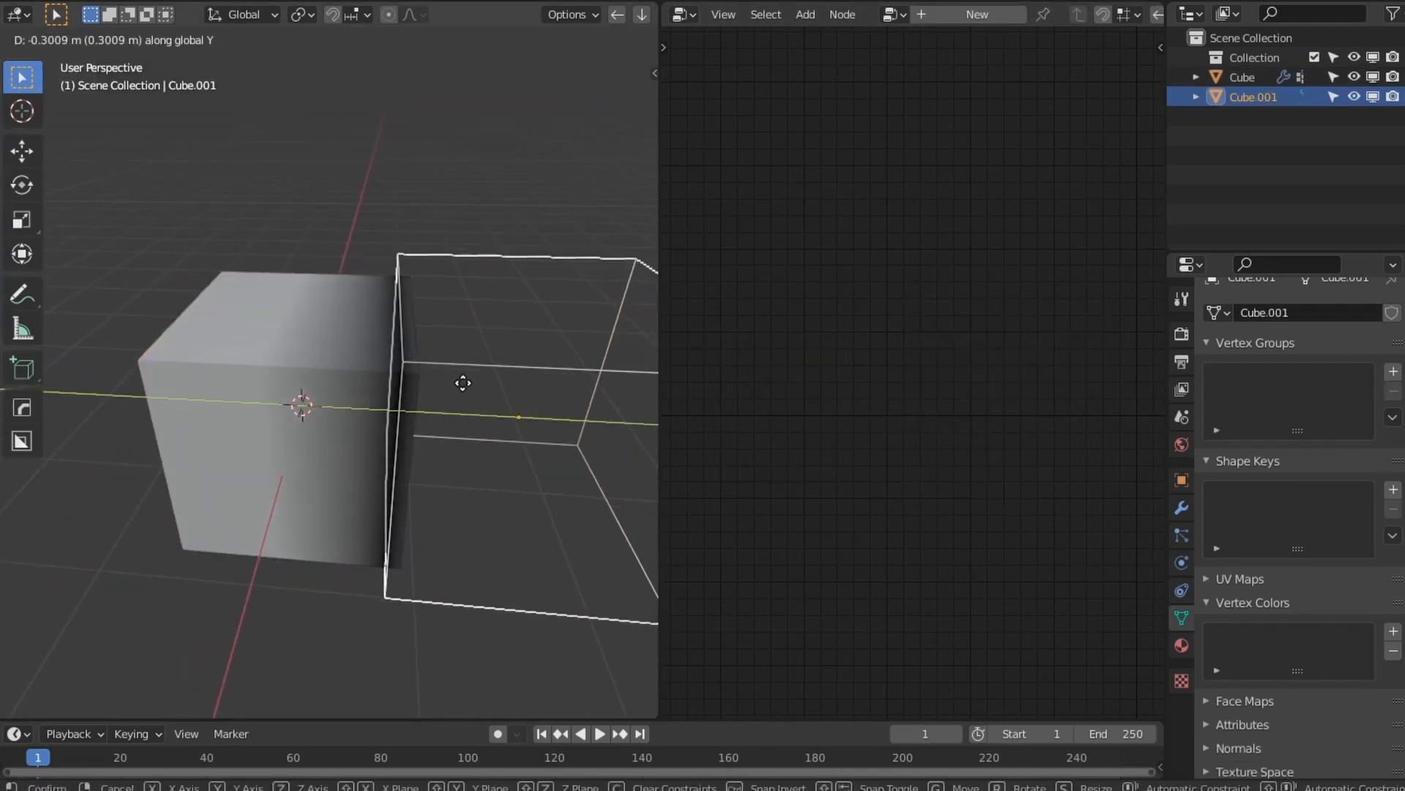
right_click(306, 407)
left_click(372, 420)
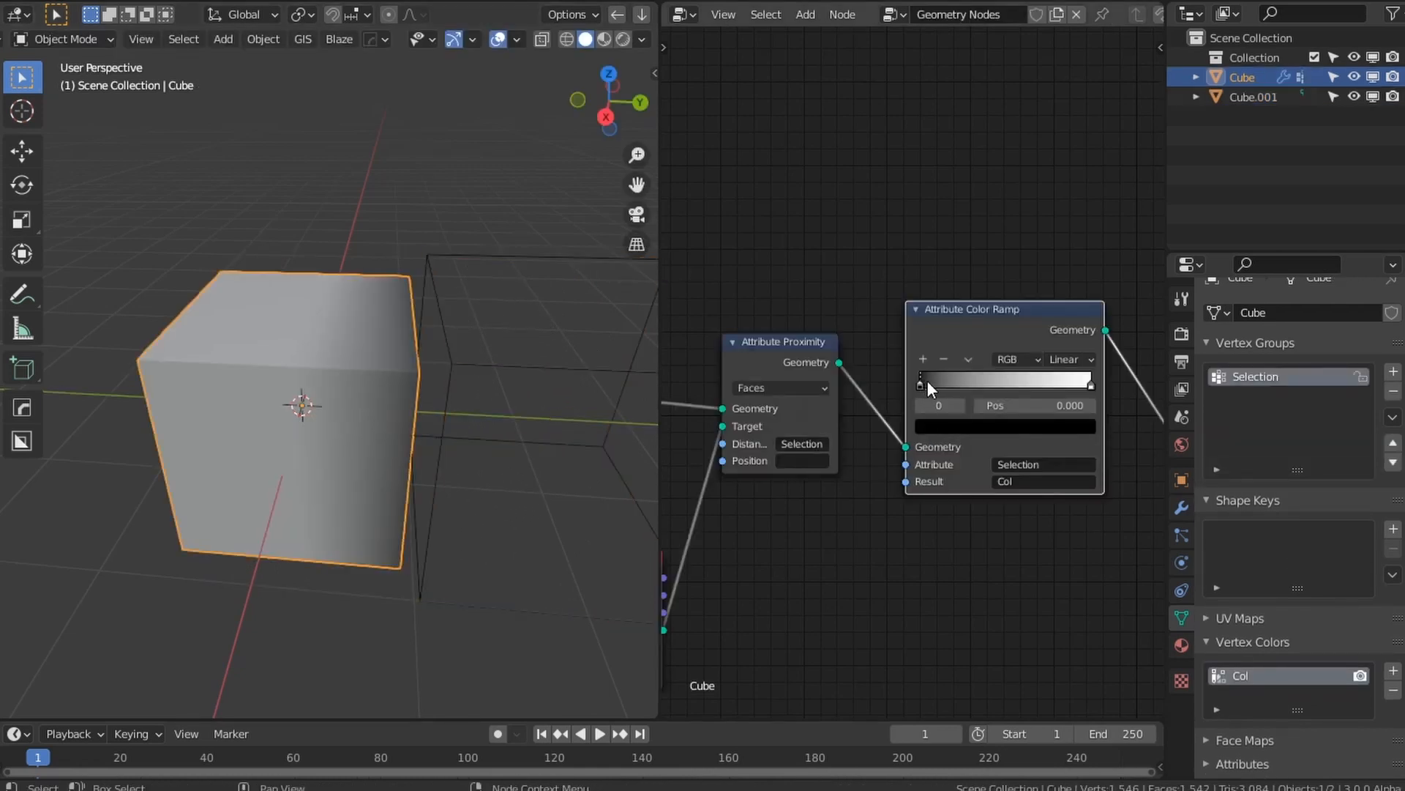
Step: Bring the Attribute Color Ramp's black and white stops together, with white at 0.418, and set the interpolation to Constant
left_click_drag(926, 380, 984, 388)
left_click_drag(1069, 380, 991, 385)
left_click(1071, 359)
left_click(1096, 451)
Step: Move the wire cube along the Y axis so it encloses most of the shaded cube, and reselect the shaded cube
left_click(457, 363)
middle_click_drag(483, 420, 428, 413)
key("g")
key("y")
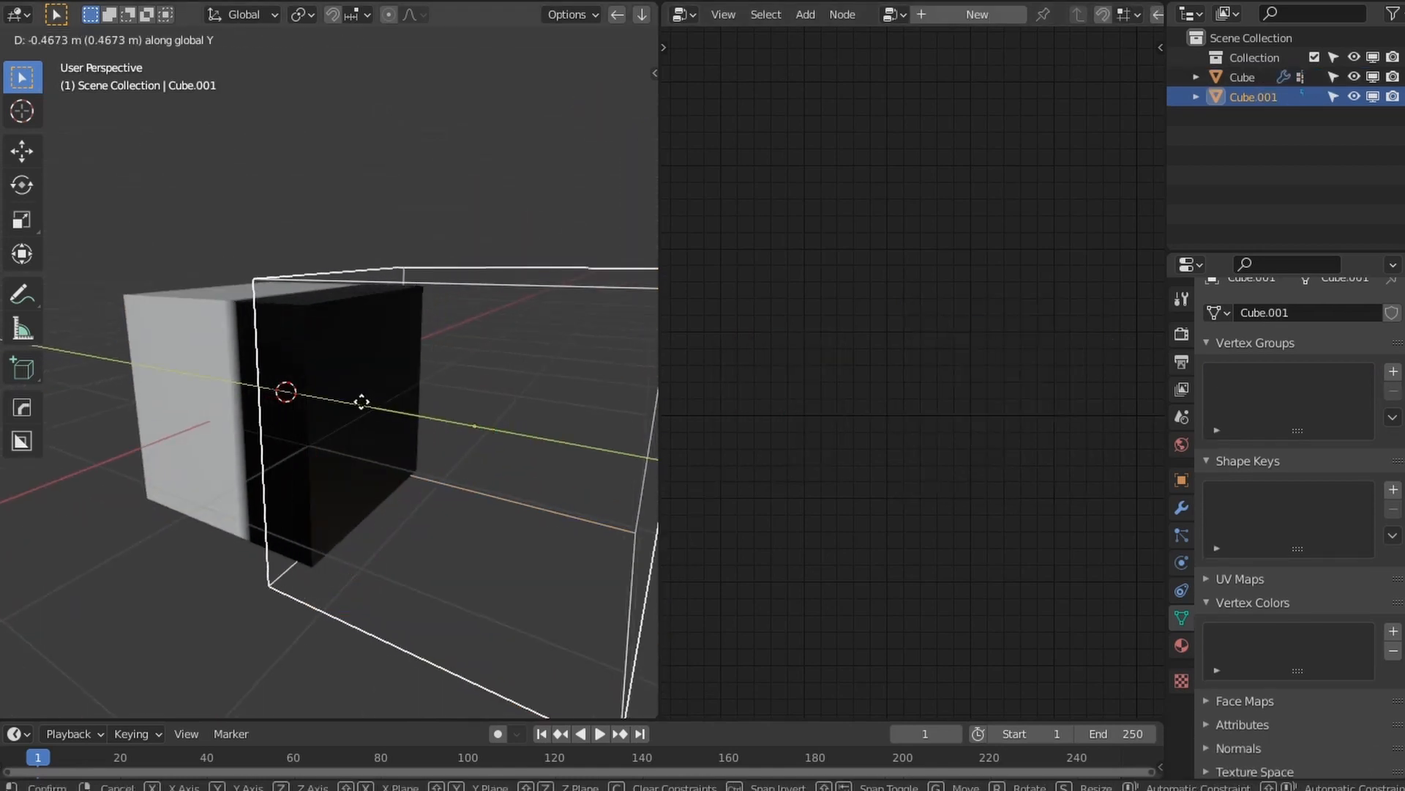
left_click(361, 383)
left_click(361, 383)
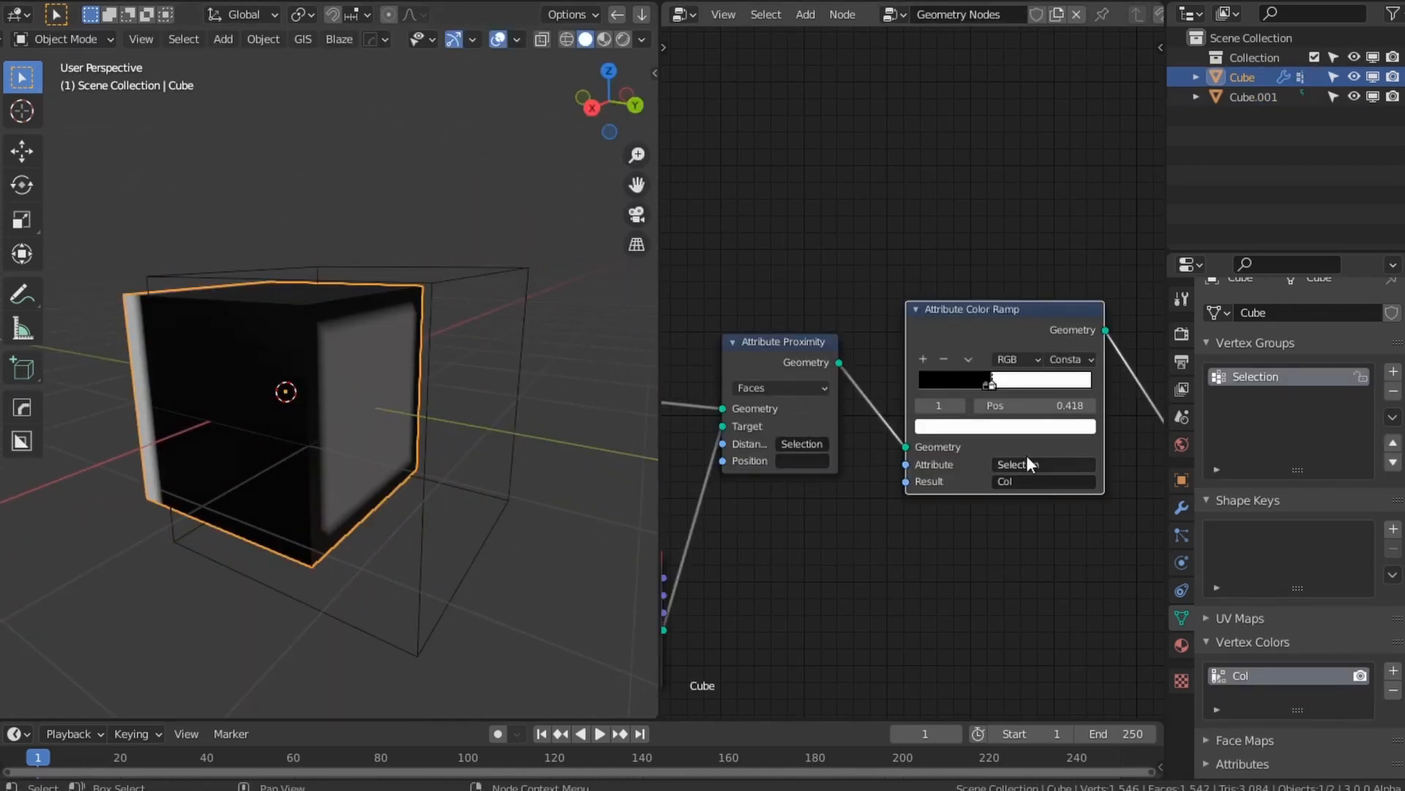
Step: Adjust the Attribute Color Ramp stops, placing the black stop at position 0.391
mouse_move(991, 384)
left_mouse_down()
mouse_move(1011, 387)
mouse_move(983, 389)
left_mouse_up()
left_click(955, 383)
left_click(981, 385)
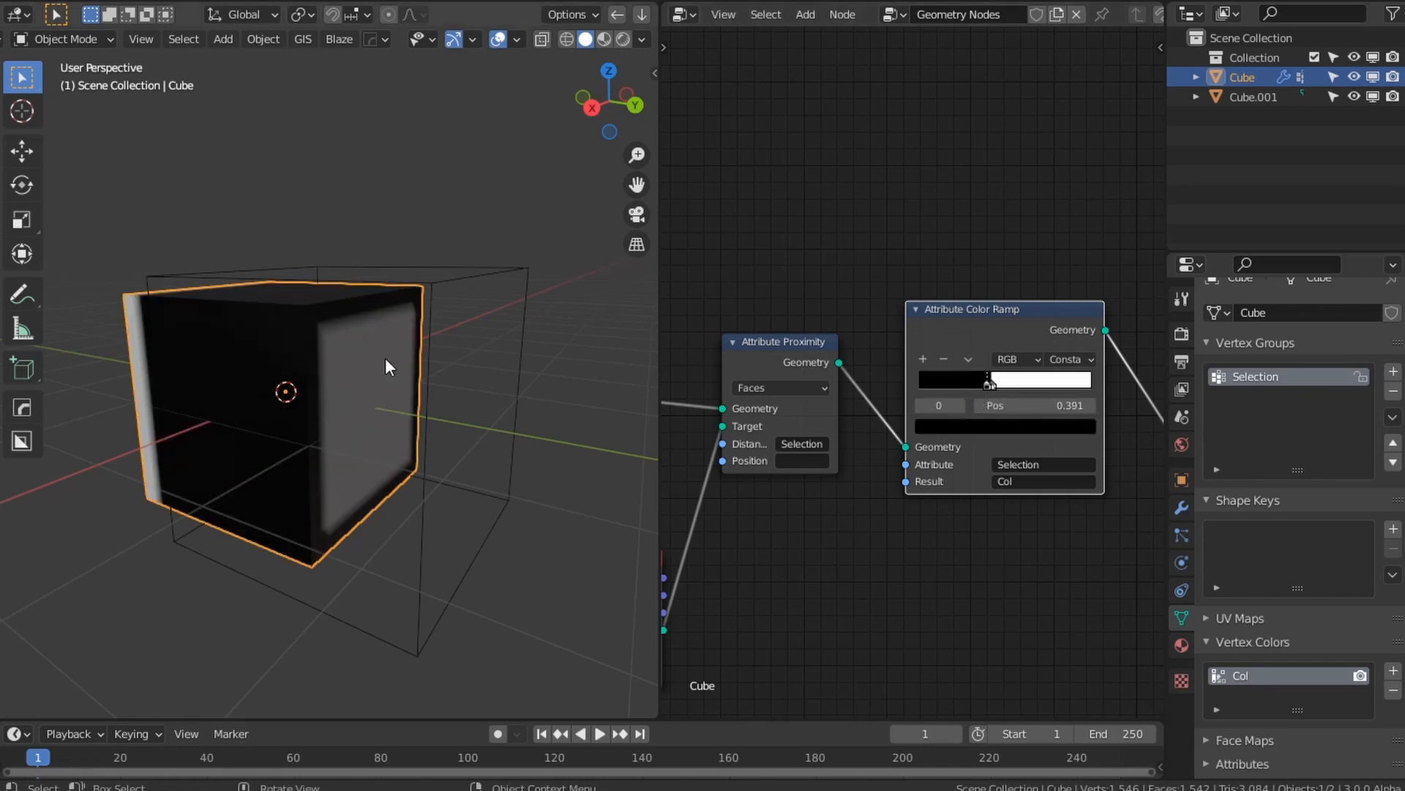
Step: Try scaling down the wire cube to test its effect on the black and white areas
left_click(430, 348)
key("s")
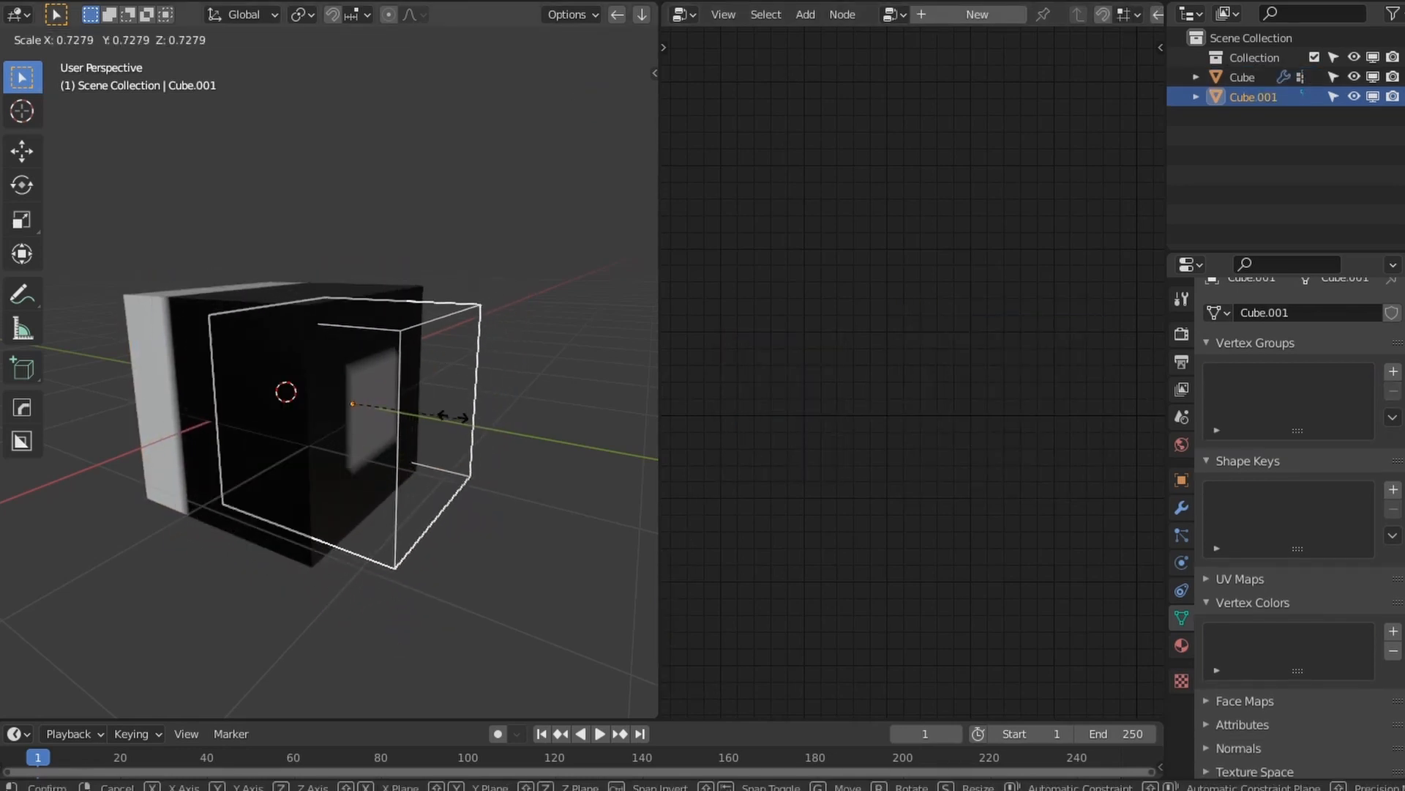
key("Escape")
left_click(334, 422)
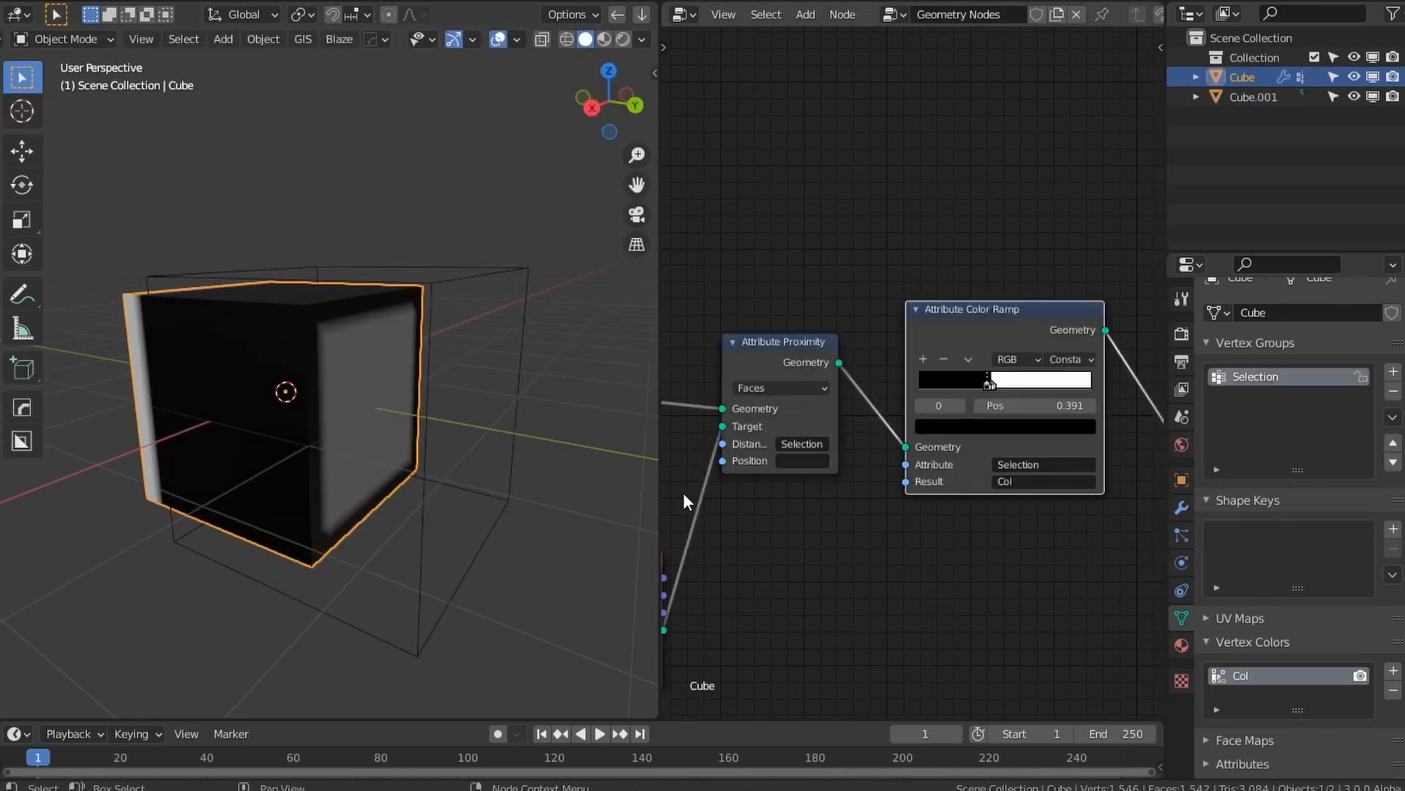
Step: Add a Solidify modifier to the wire cube with a thickness of 1.17 m
left_click(519, 388)
left_click(1182, 507)
left_click(1294, 330)
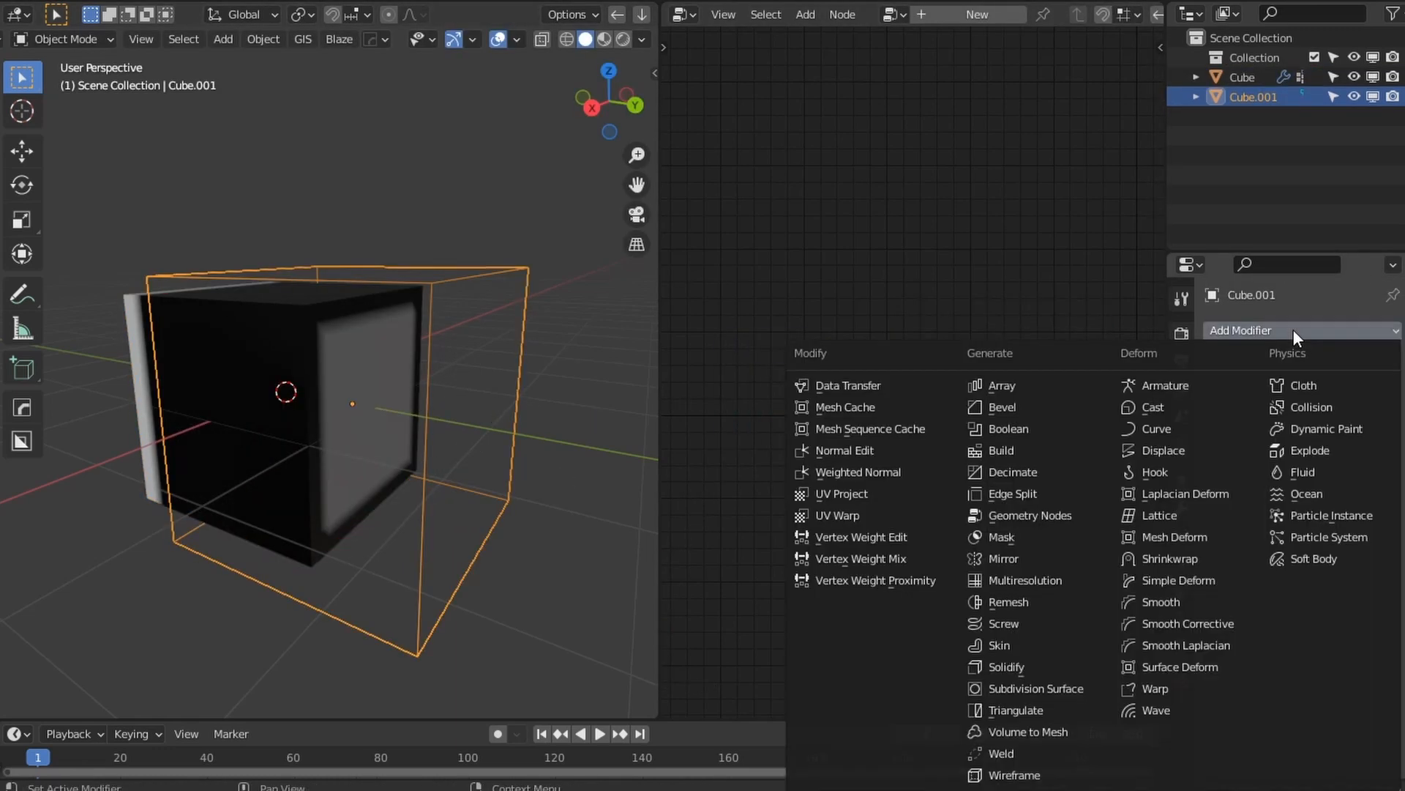
left_click(1024, 667)
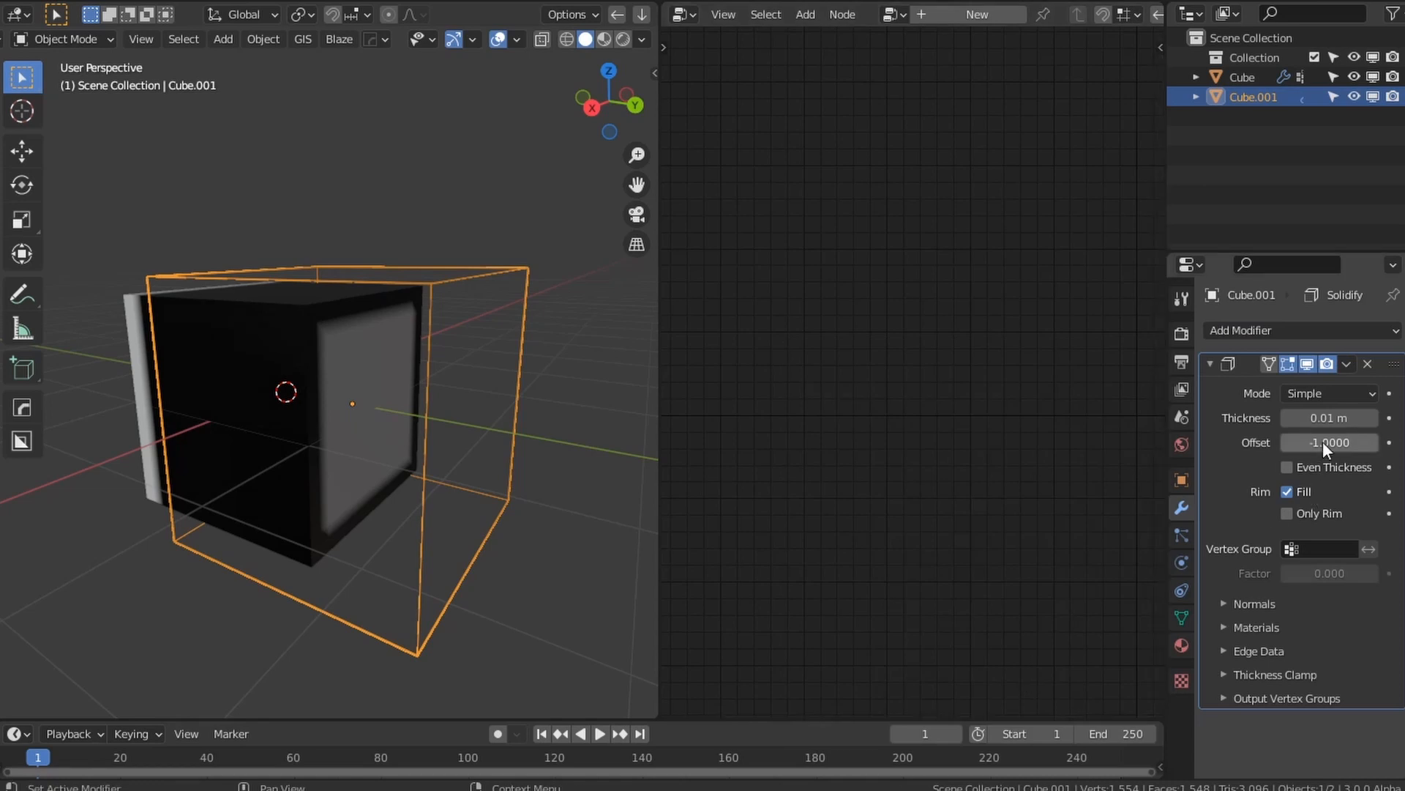
left_click_drag(1329, 417, 1399, 417)
middle_click_drag(367, 354, 430, 480)
Step: Select the shaded cube, display it in Material Preview, and reposition its Attribute Color Ramp node
left_click(341, 457)
scroll(421, 475, "up", 2)
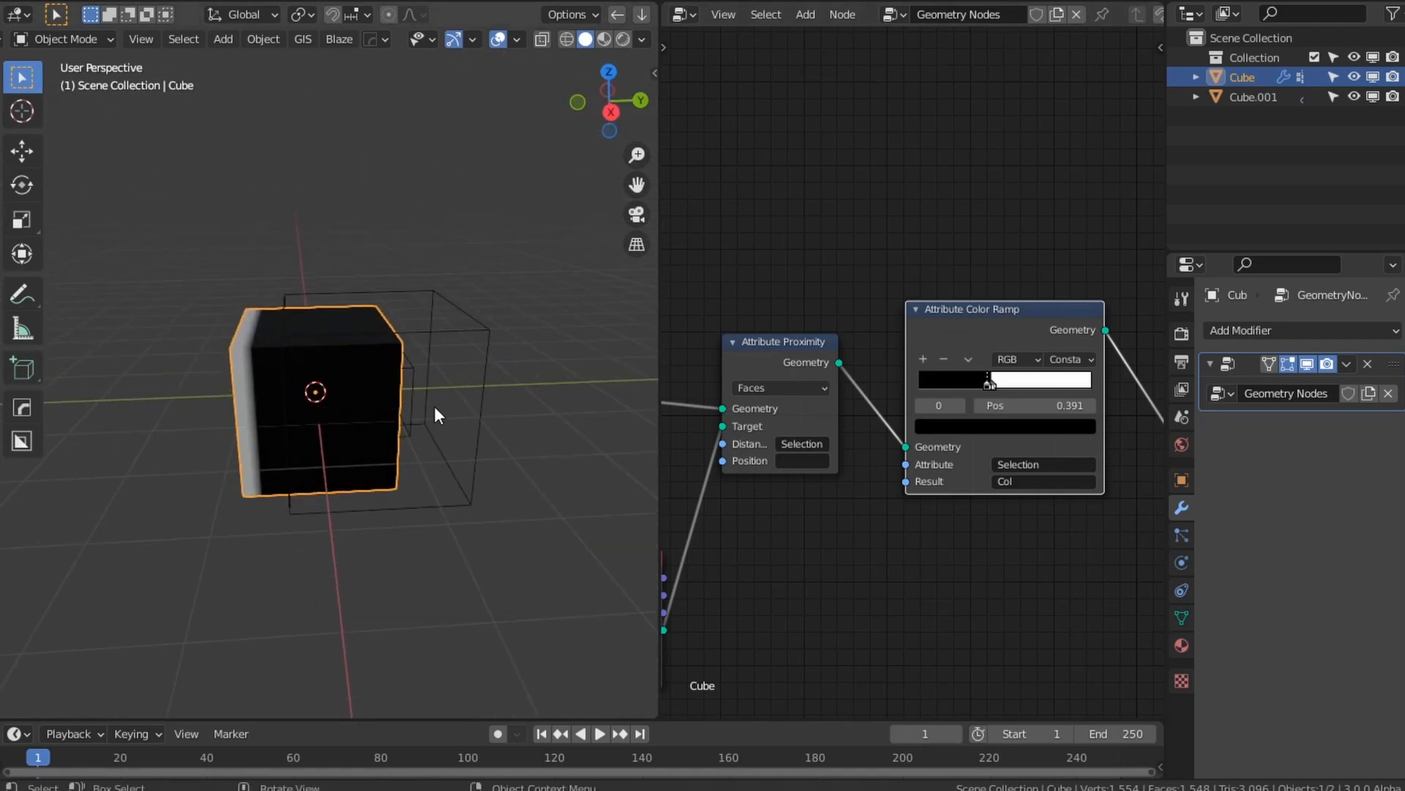
key("z")
scroll(955, 461, "down", 3)
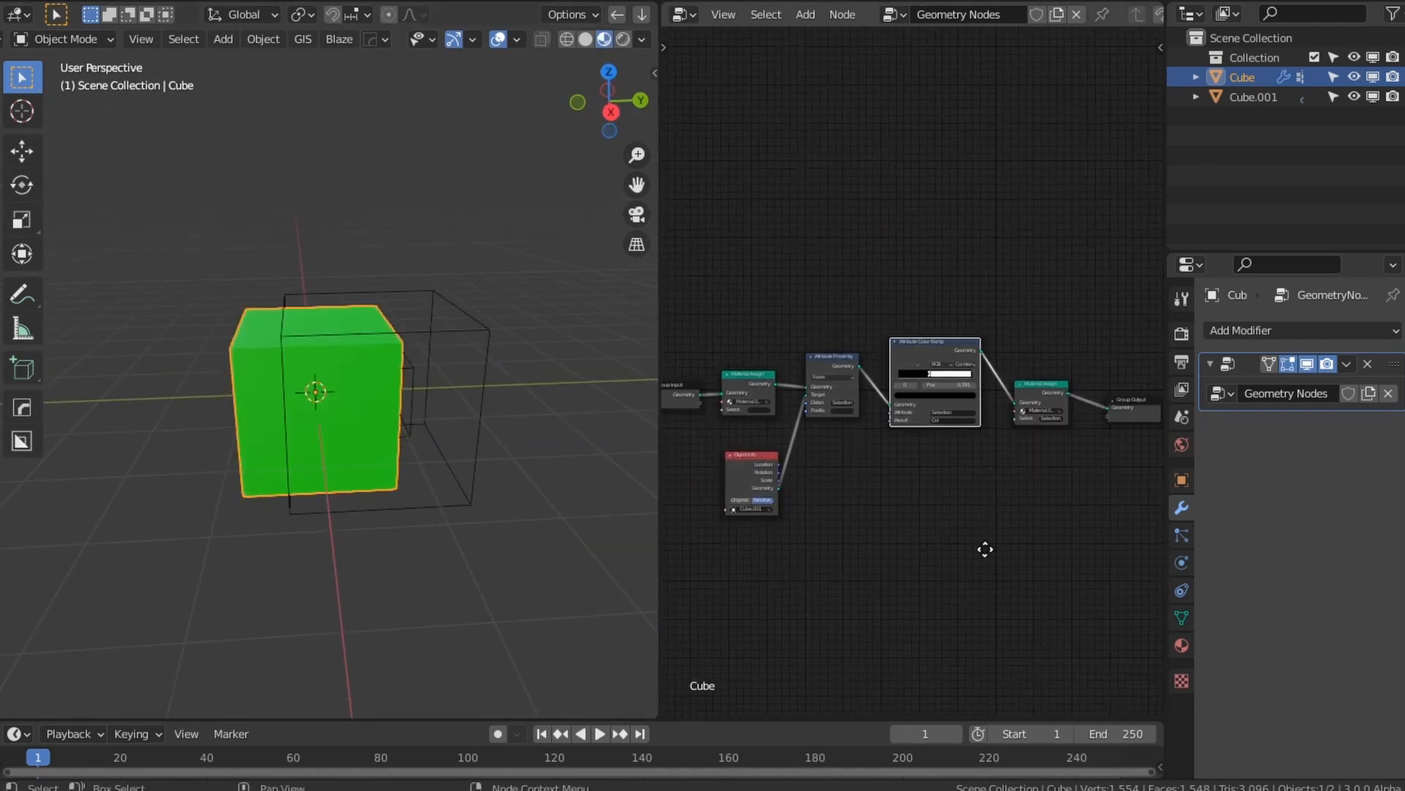
scroll(906, 446, "up", 5)
key("g")
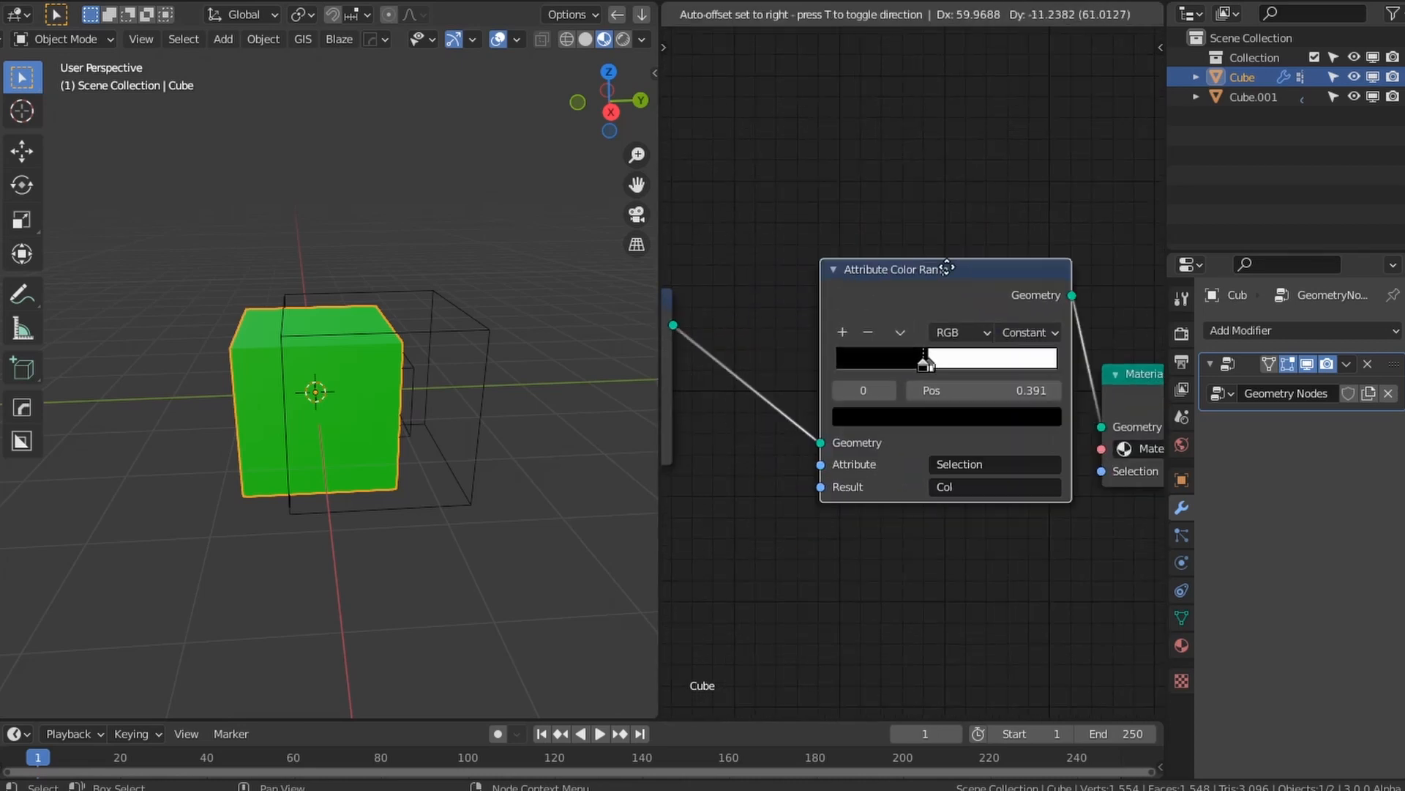
left_click(907, 396)
Step: Set the Selection attribute of the Material.002 Material Assign node to Col
scroll(906, 396, "down", 3)
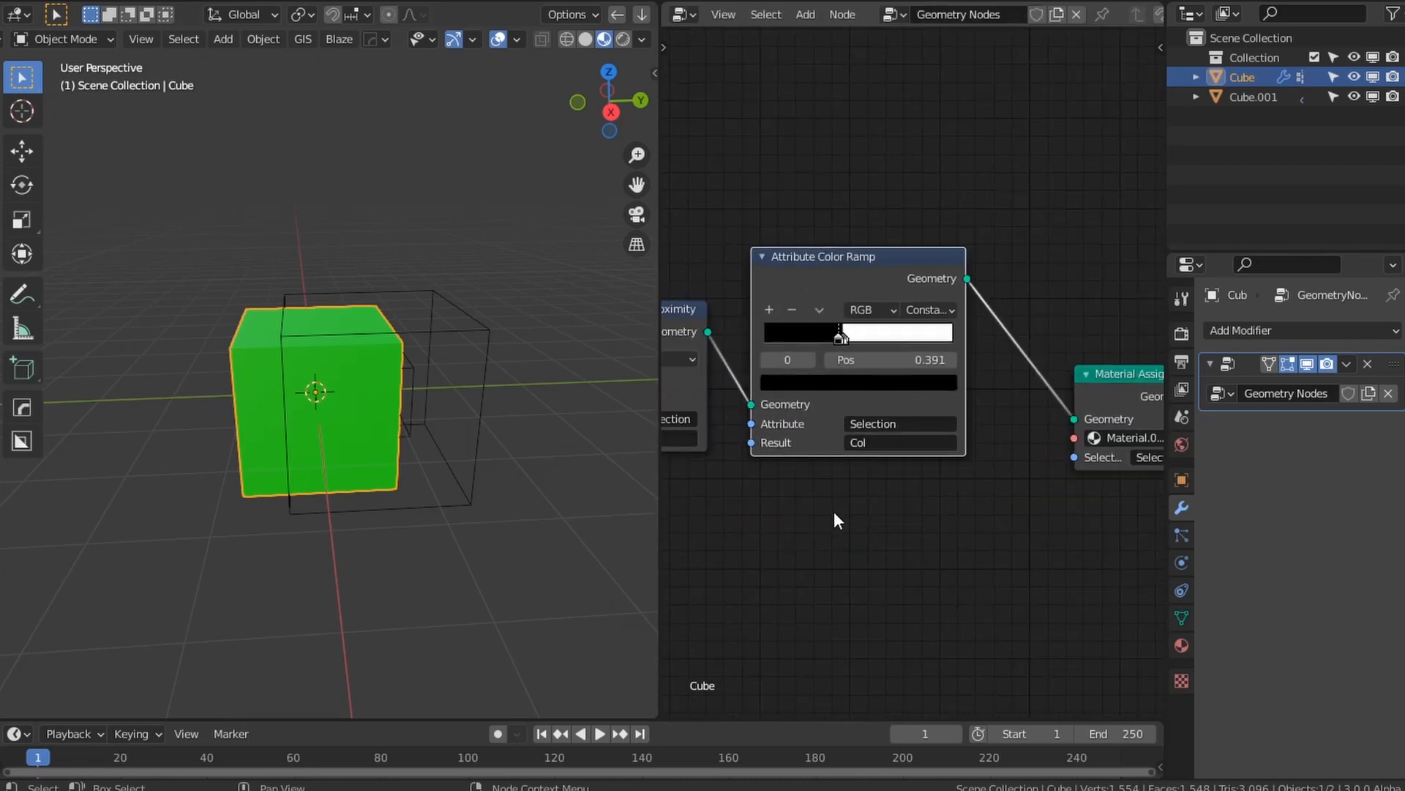
mouse_move(836, 422)
middle_mouse_down()
mouse_move(960, 404)
mouse_move(853, 414)
middle_mouse_up()
middle_click_drag(948, 392, 904, 400)
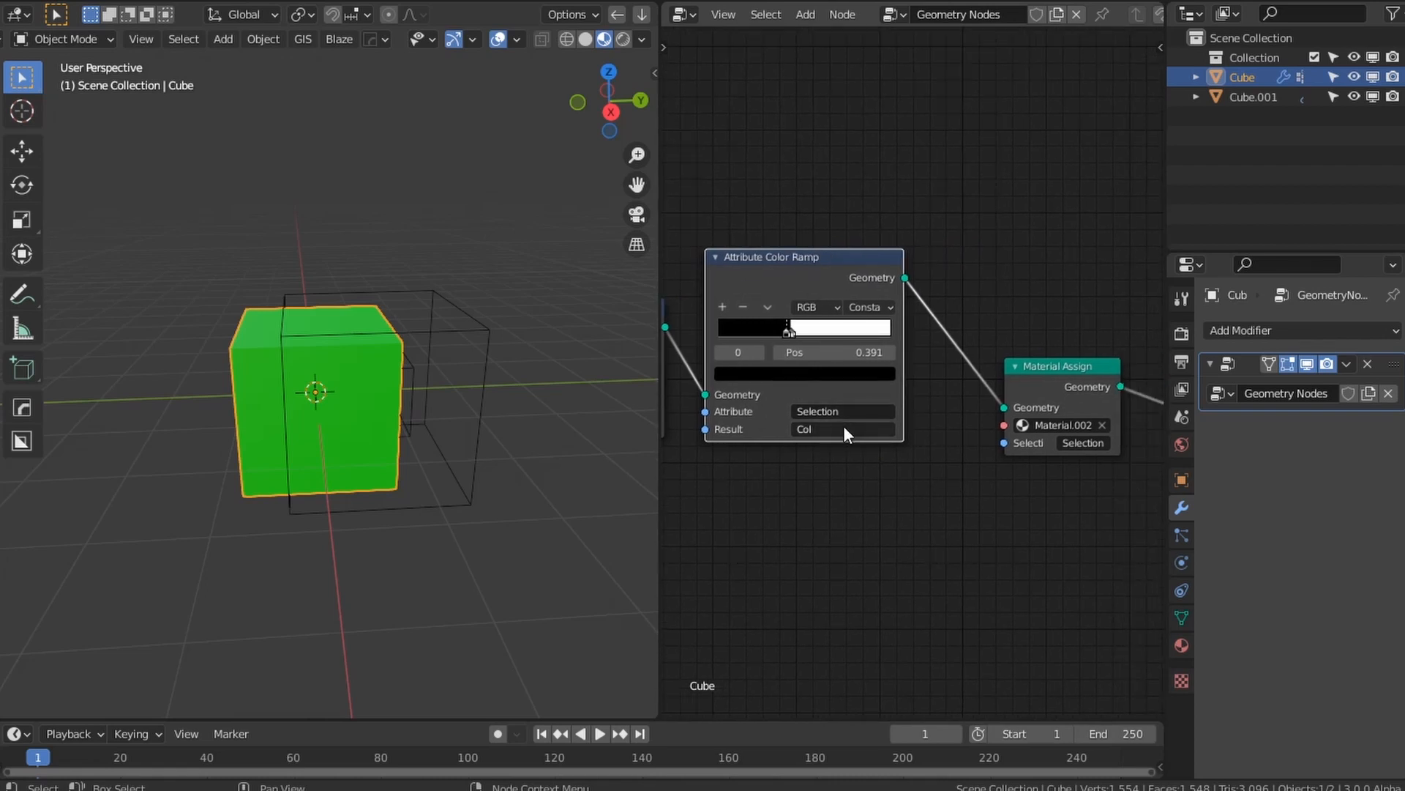
scroll(1008, 499, "up", 1)
left_click(967, 471)
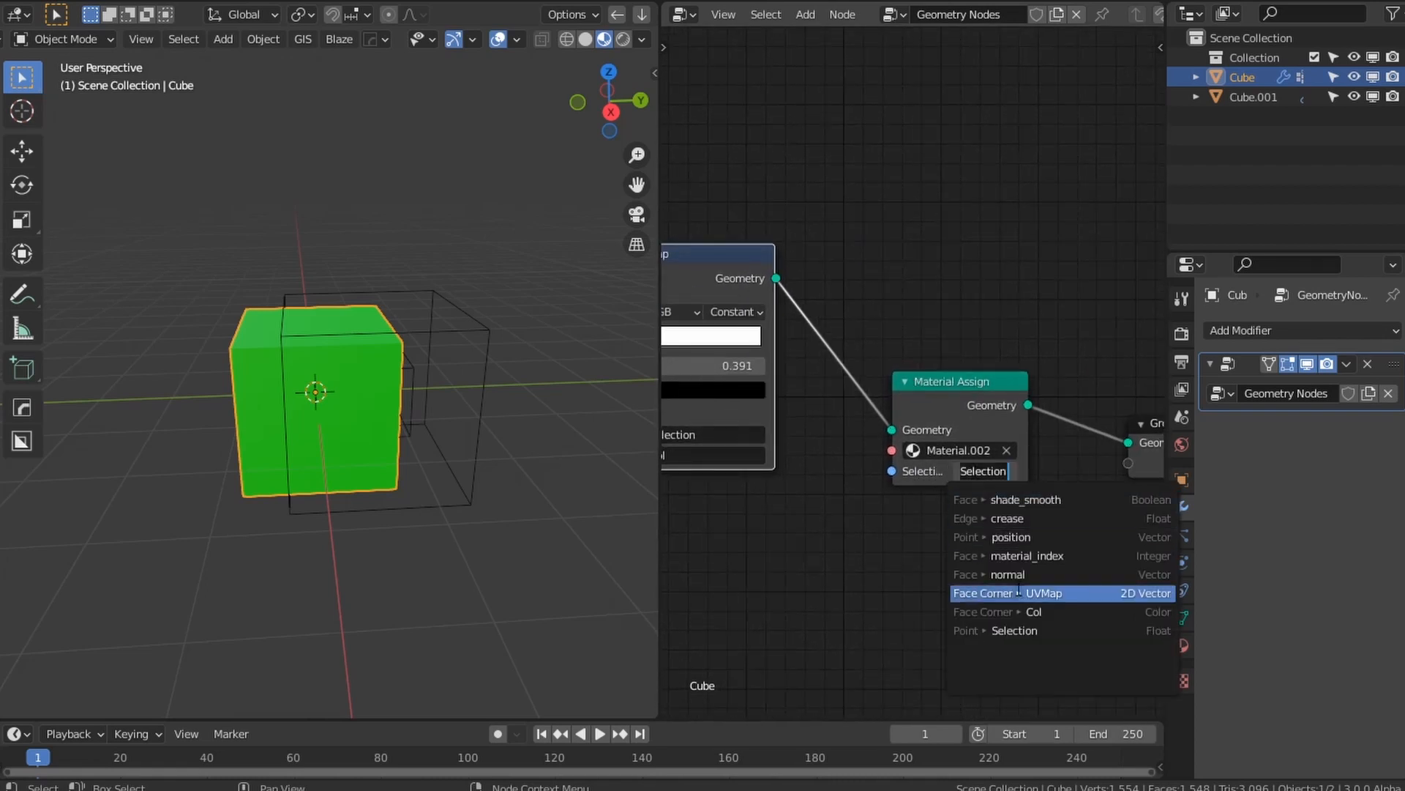
left_click(1029, 612)
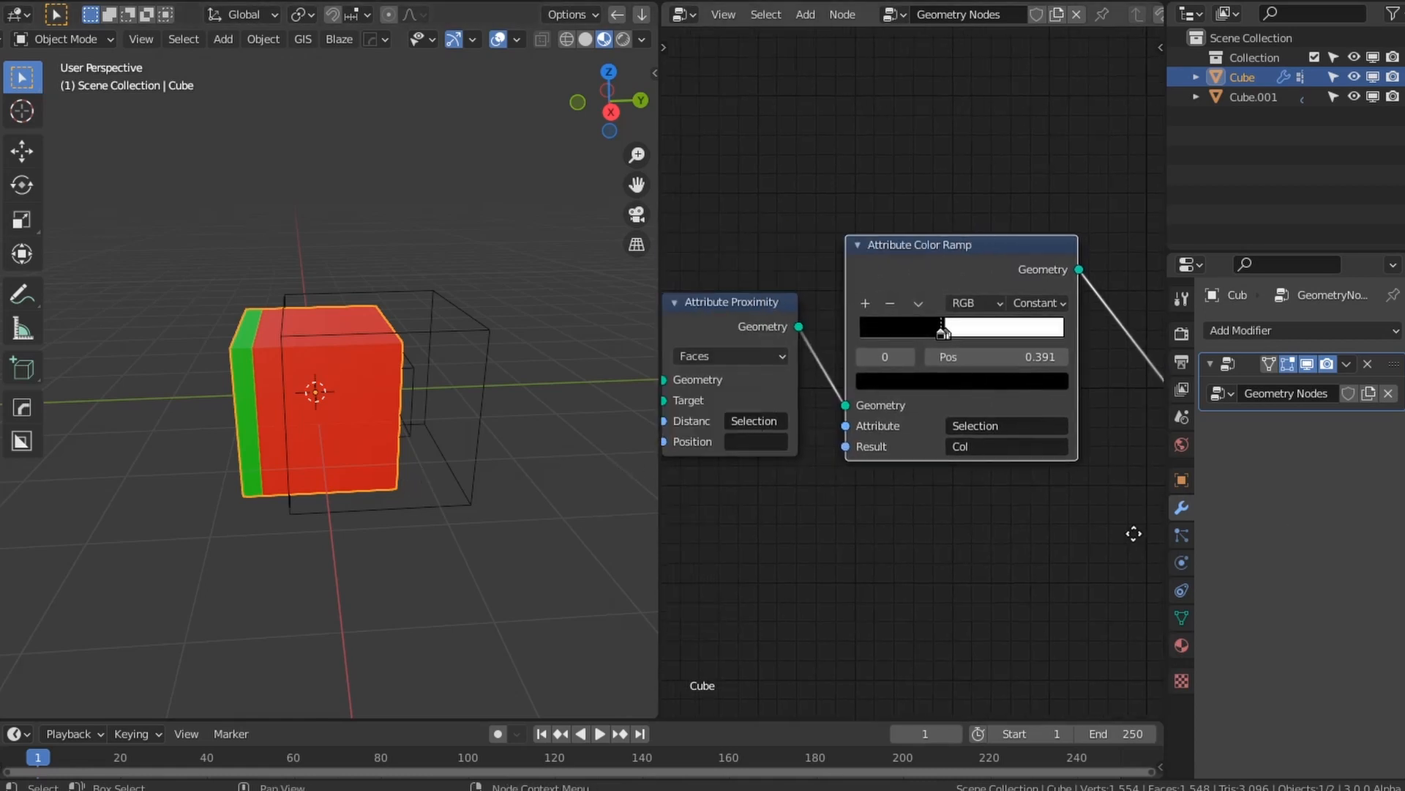
middle_click_drag(695, 525, 1009, 516)
middle_click_drag(967, 376, 803, 398)
scroll(803, 398, "down", 4)
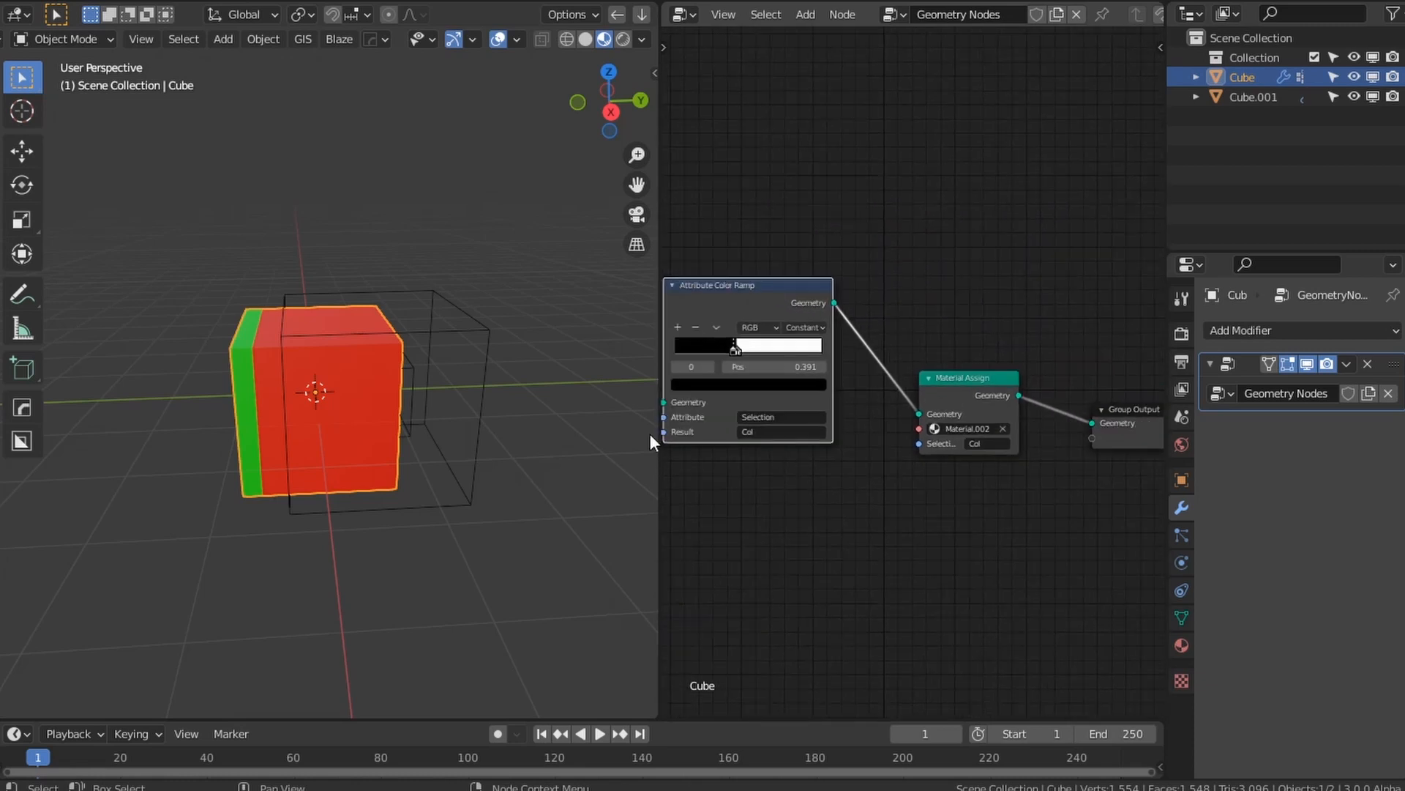
Step: Try moving the wire cube along the Y axis to test the red and green material assignment
left_click(476, 342)
key("g")
key("y")
left_click(464, 364)
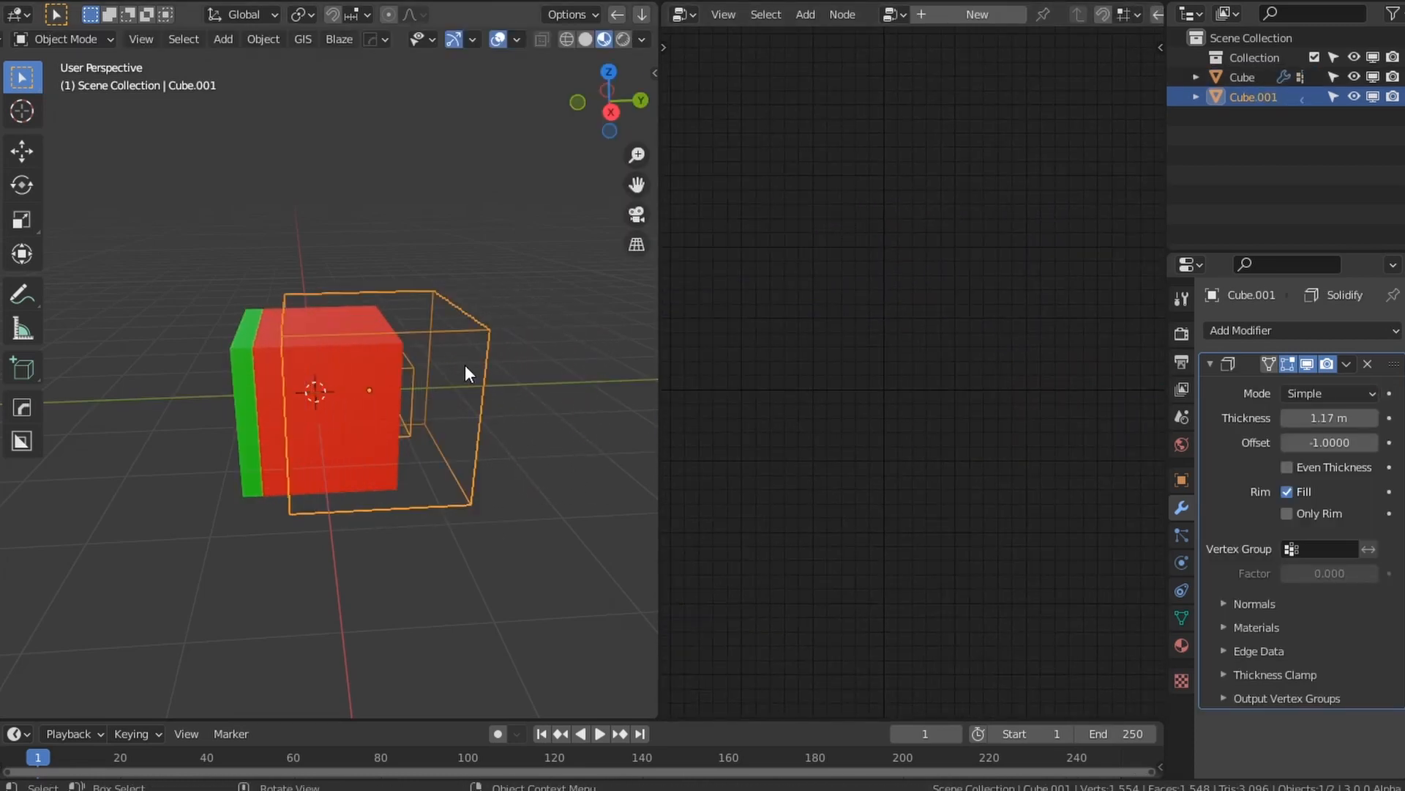
left_click(367, 415)
Step: Select the shaded cube and display the viewport in Solid shading with vertex colors
scroll(350, 486, "up", 3)
middle_click_drag(350, 485, 358, 436)
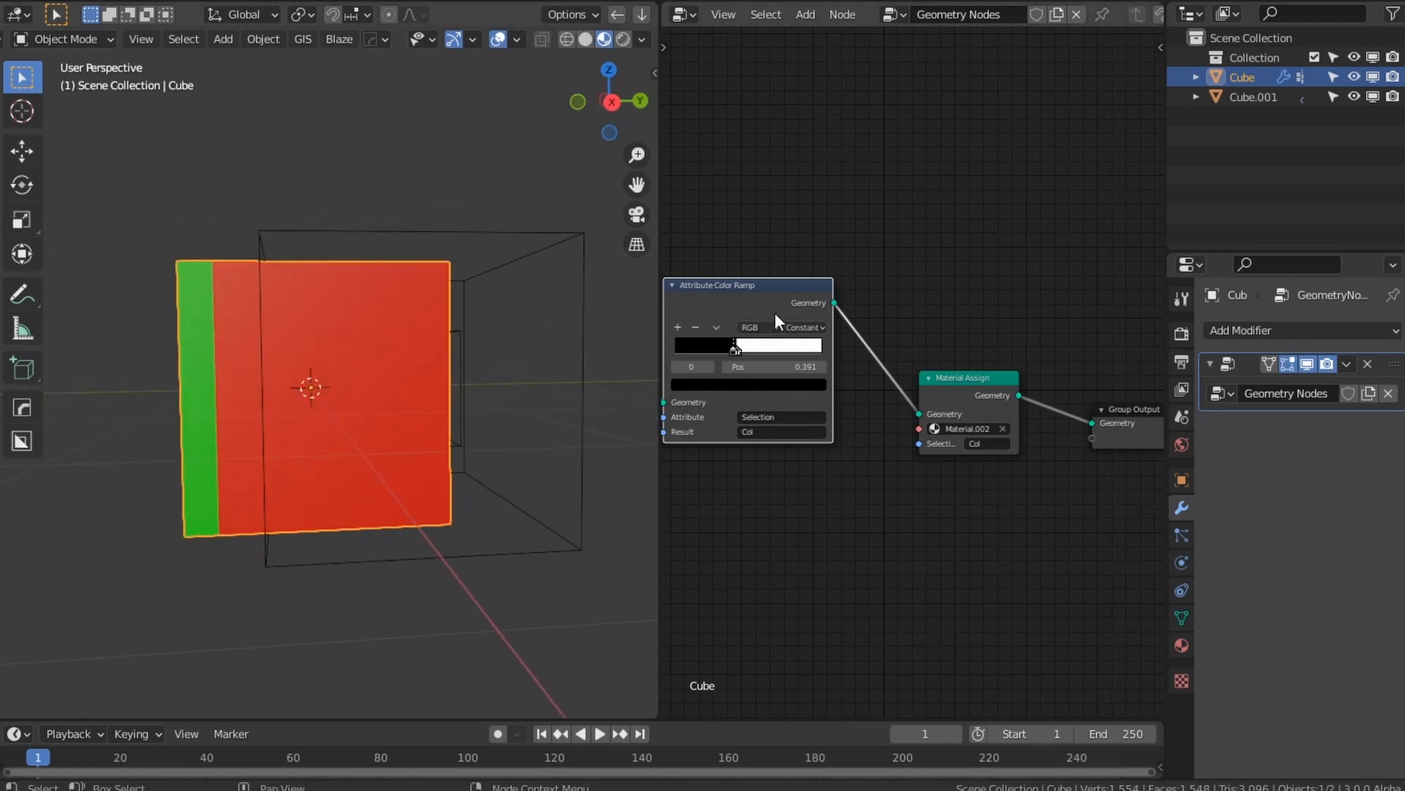
left_click(641, 39)
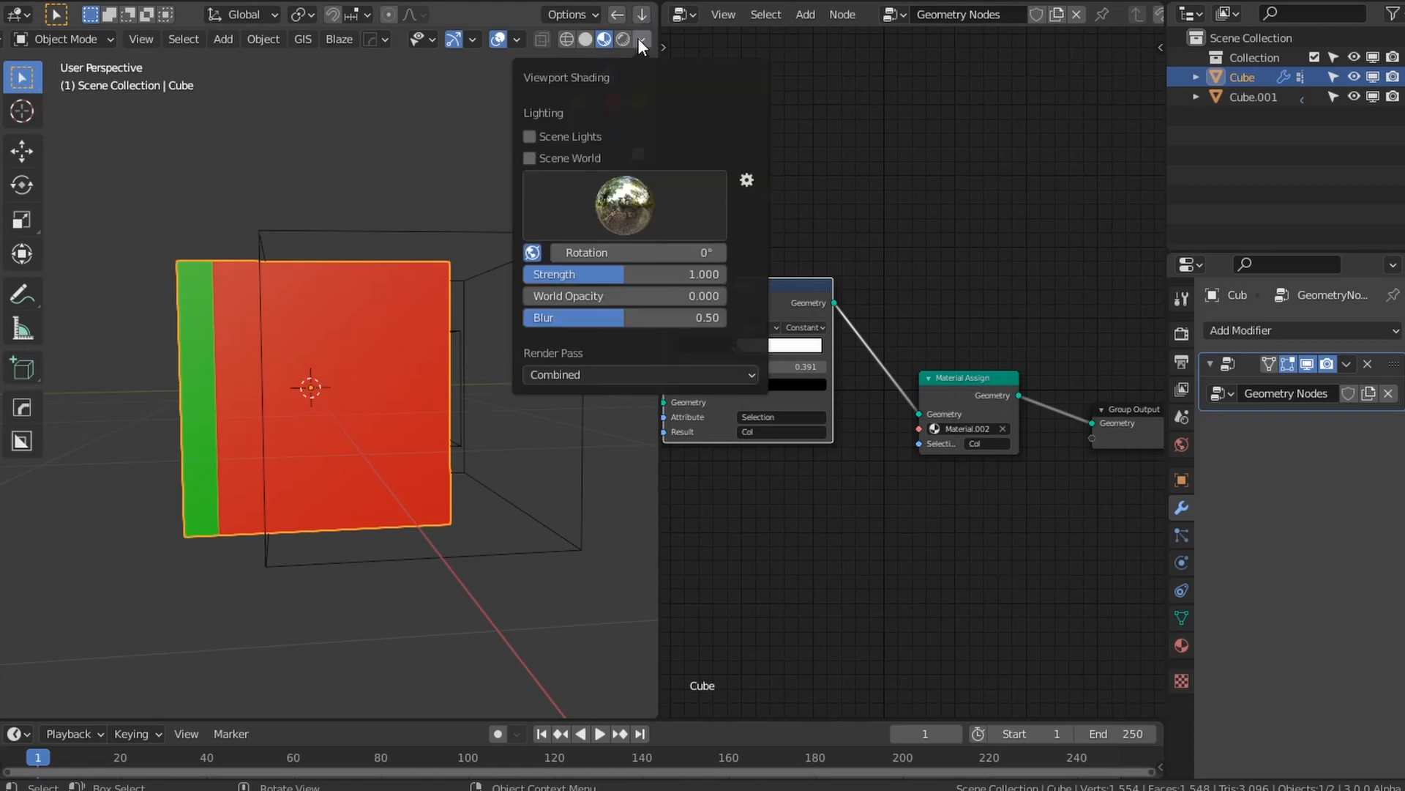
left_click(590, 41)
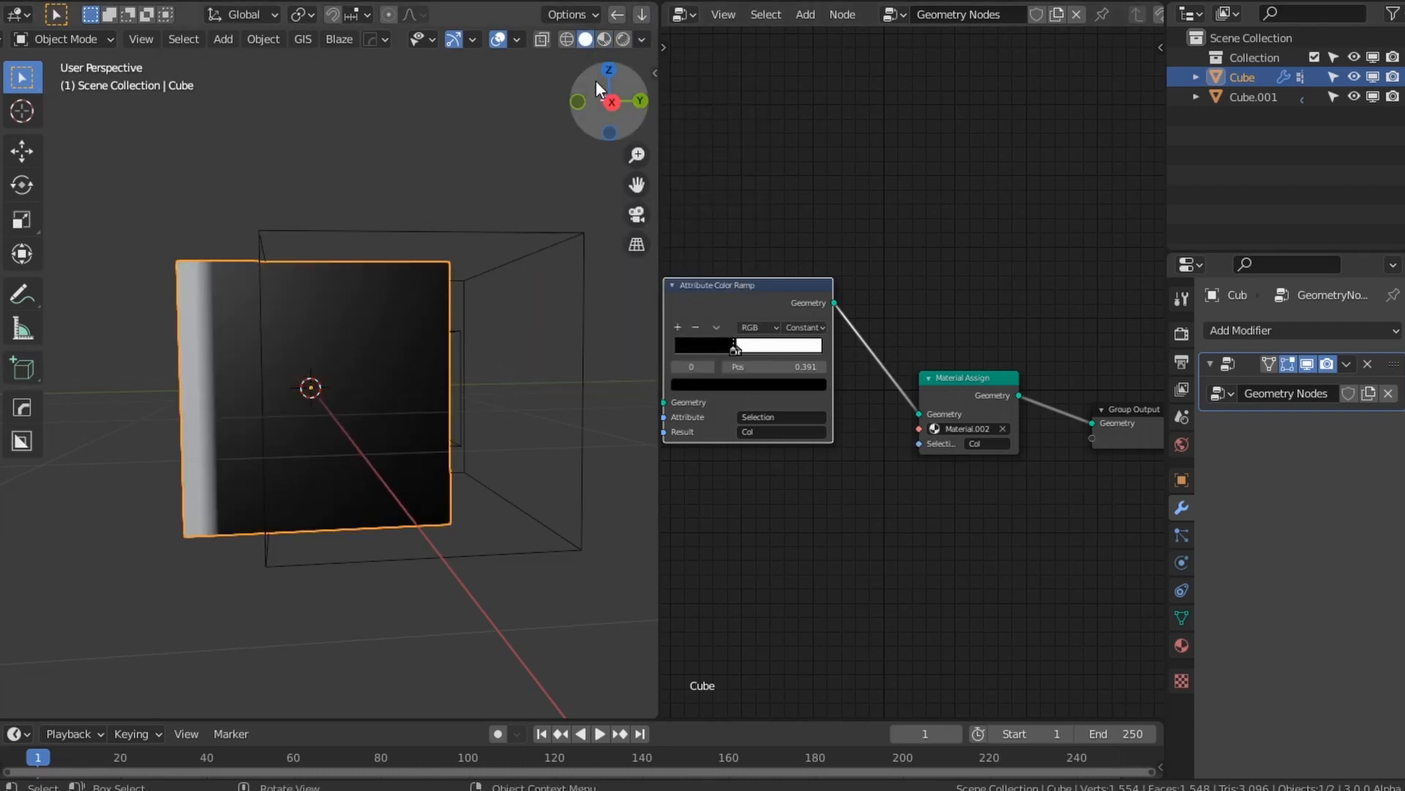
left_click(642, 38)
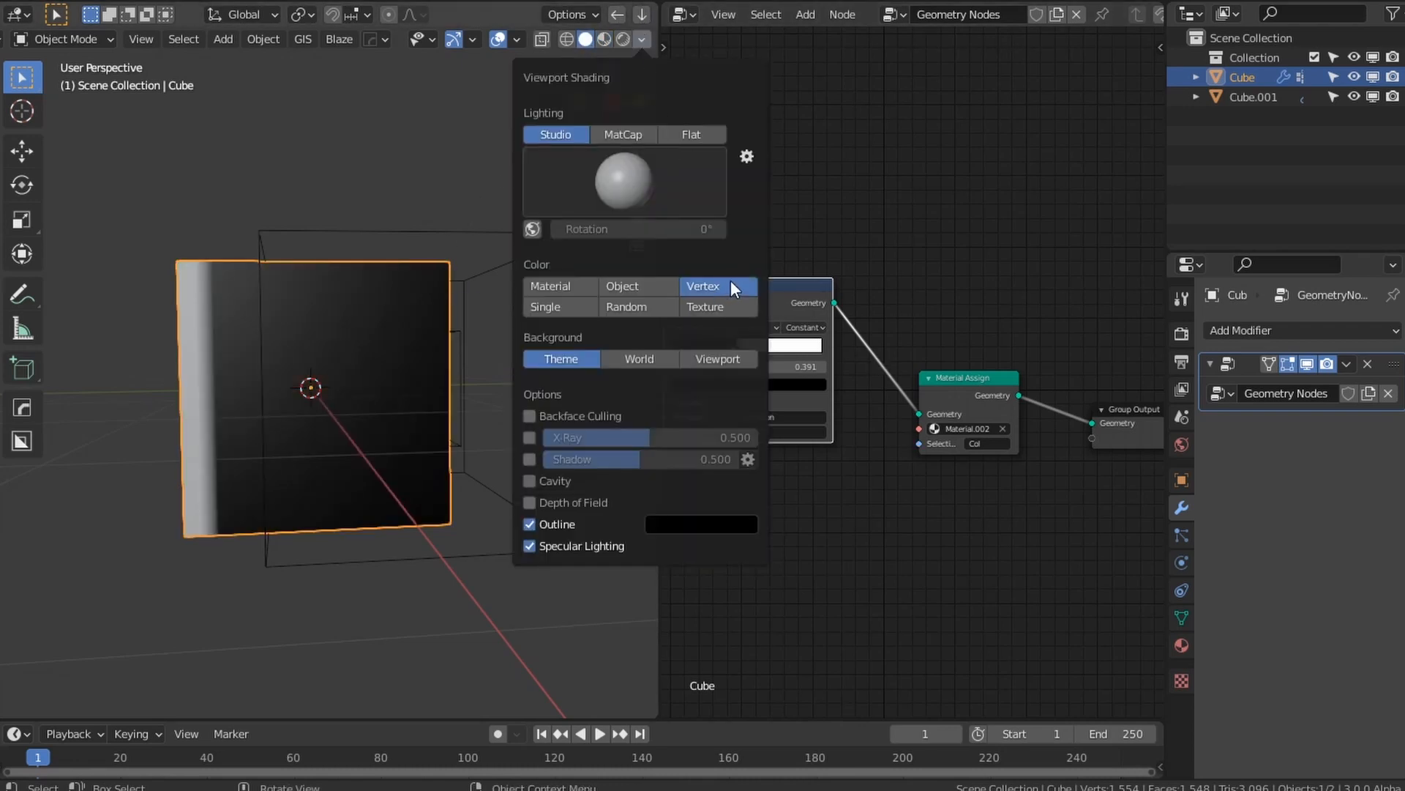
Step: Flip the Attribute Color Ramp and place its black stop at 0.364 and its white stop at 0.241
left_click(717, 328)
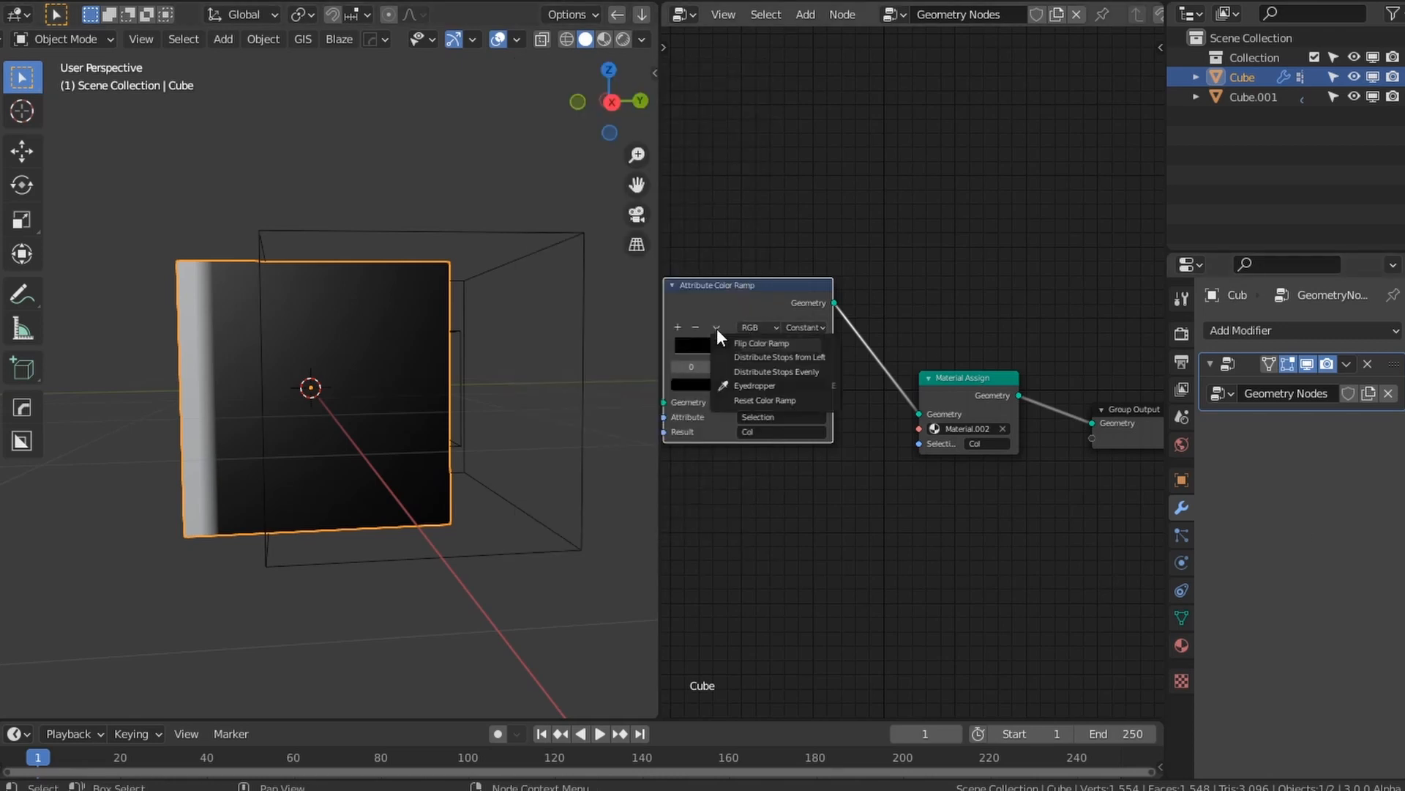
left_click(724, 342)
middle_click_drag(778, 251, 863, 433)
scroll(862, 433, "up", 3)
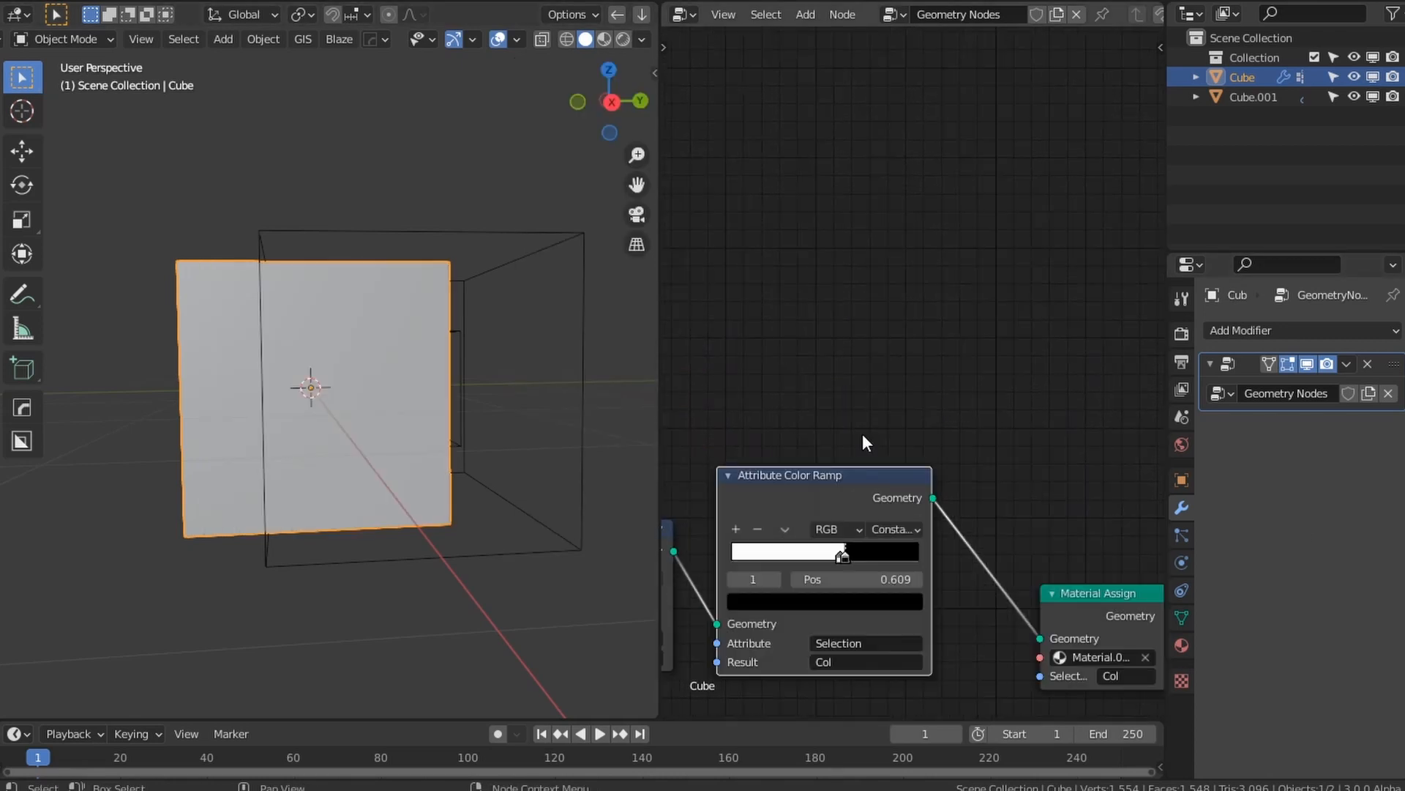
left_click_drag(850, 564, 809, 564)
mouse_move(802, 562)
left_mouse_down()
mouse_move(763, 565)
mouse_move(780, 571)
left_mouse_up()
middle_click_drag(461, 509, 293, 526)
mouse_move(776, 556)
left_mouse_down()
mouse_move(745, 559)
mouse_move(800, 568)
left_mouse_up()
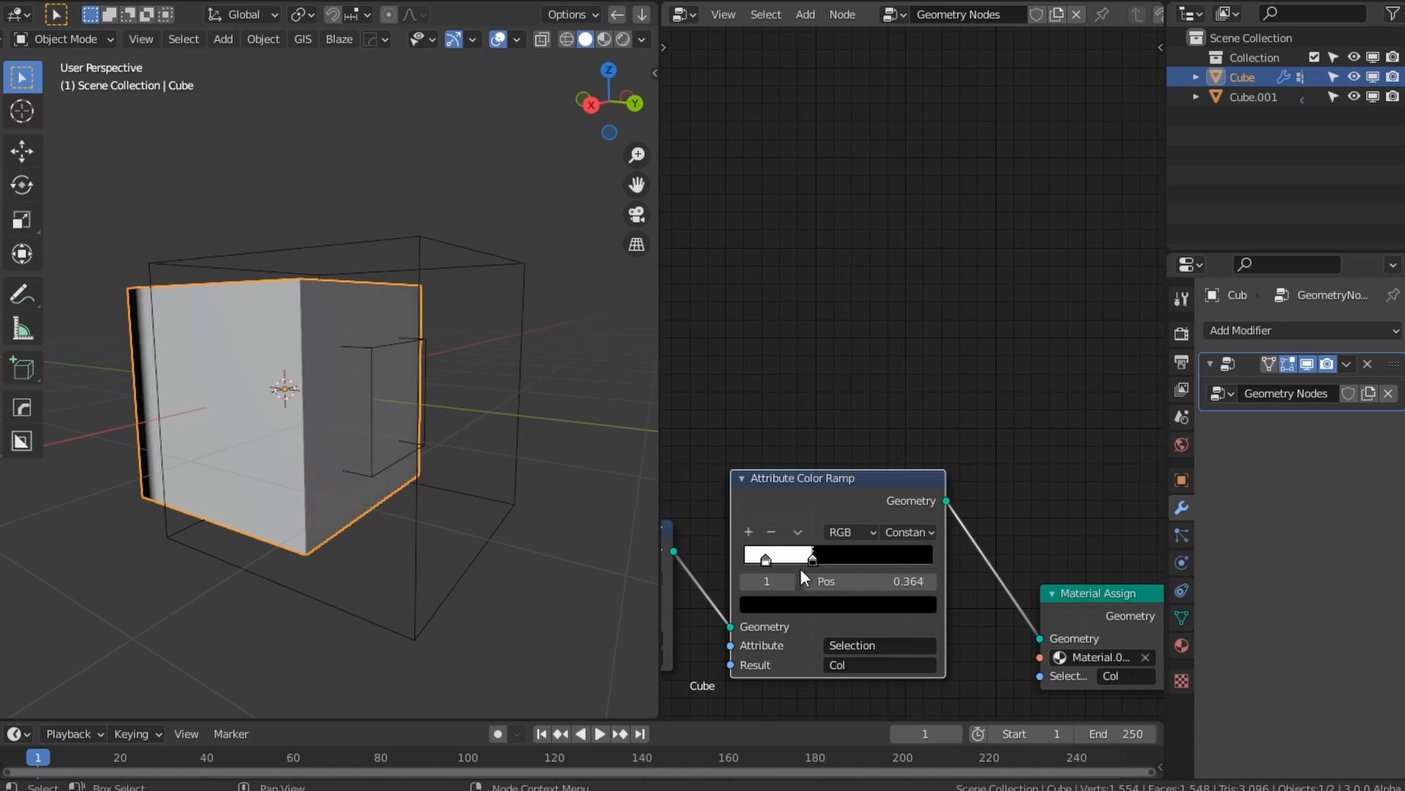
left_click(767, 560)
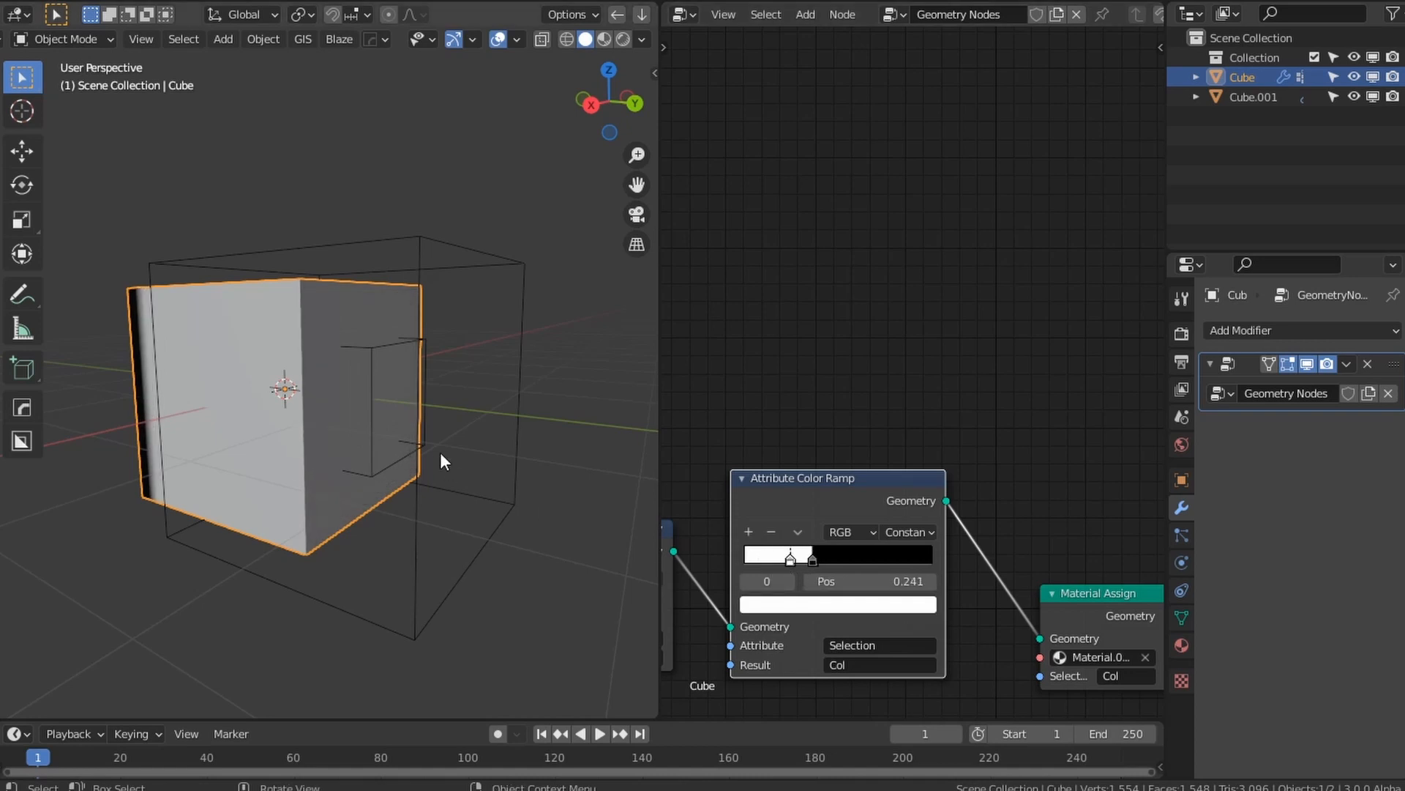
Step: Select the wire cube and set its Solidify thickness to 1.04 m
left_click(438, 439)
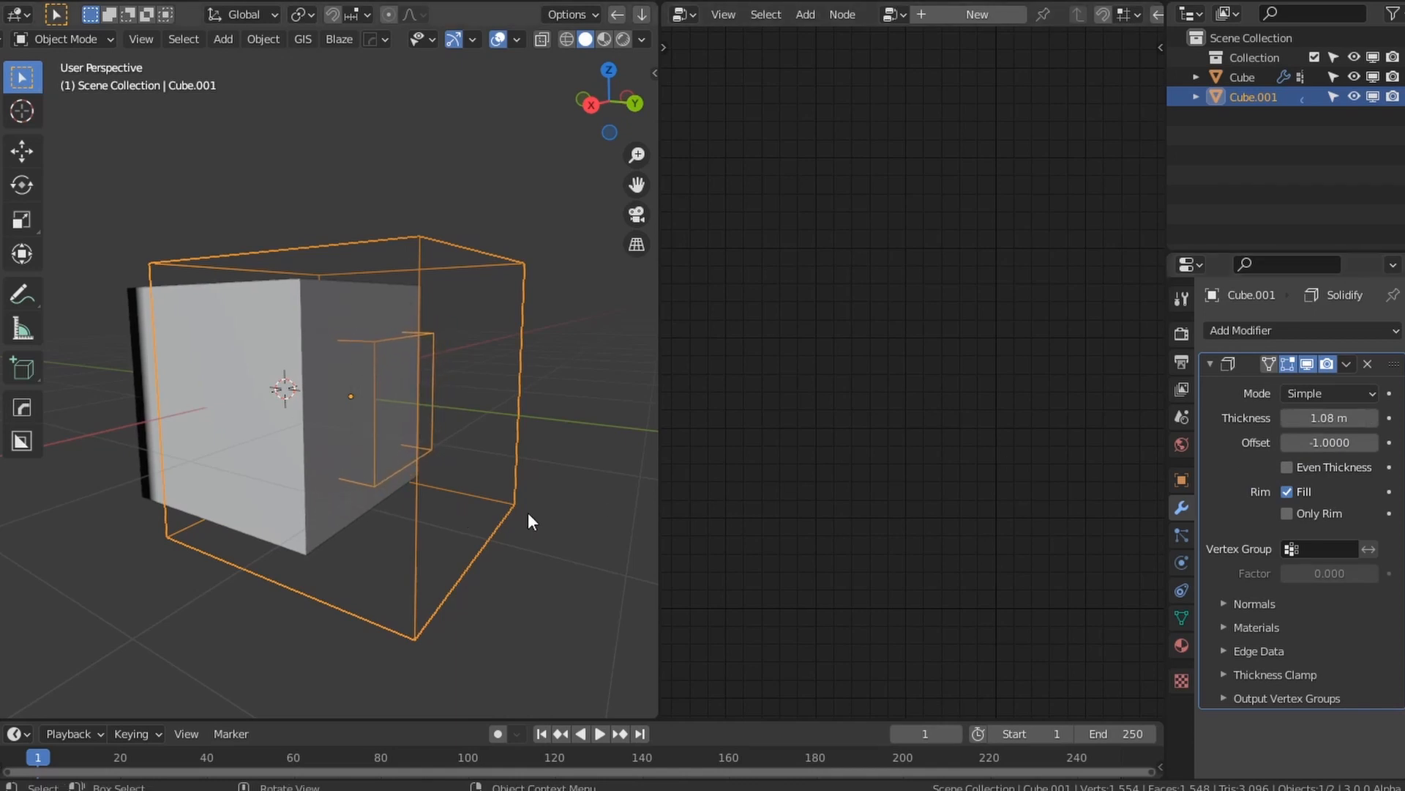
key("g")
key("Escape")
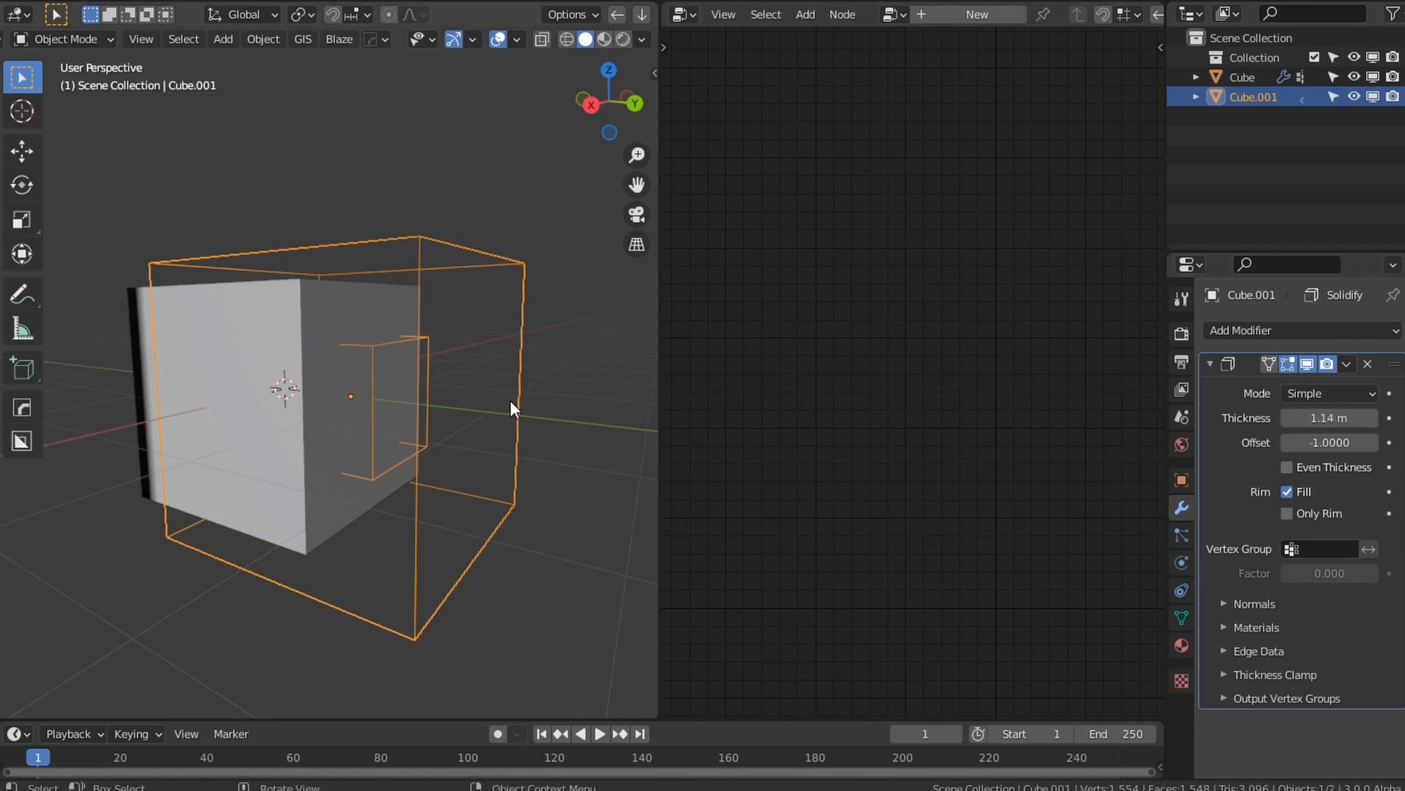
key("g")
key("z")
key("Escape")
left_click_drag(1308, 416, 1270, 418)
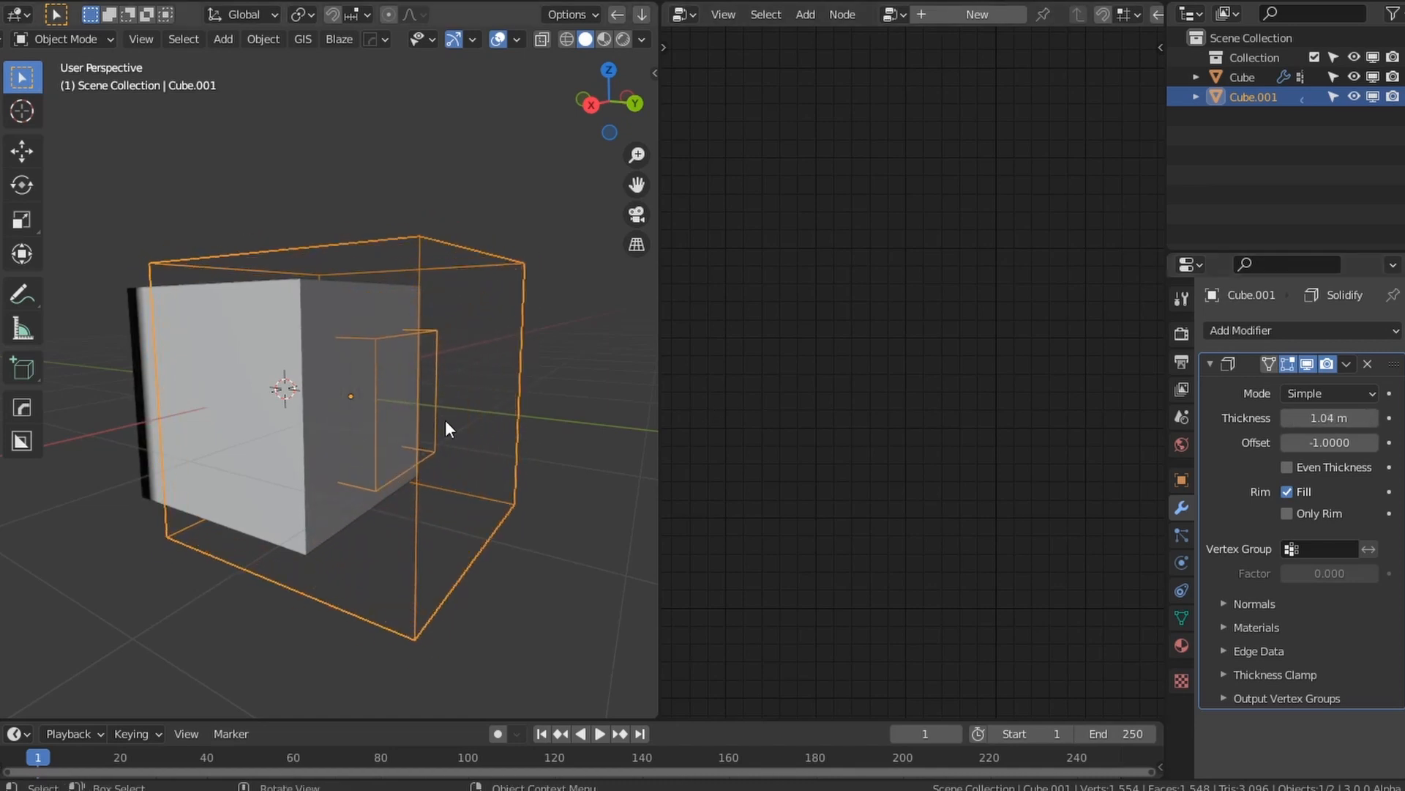
middle_click_drag(520, 411, 513, 470)
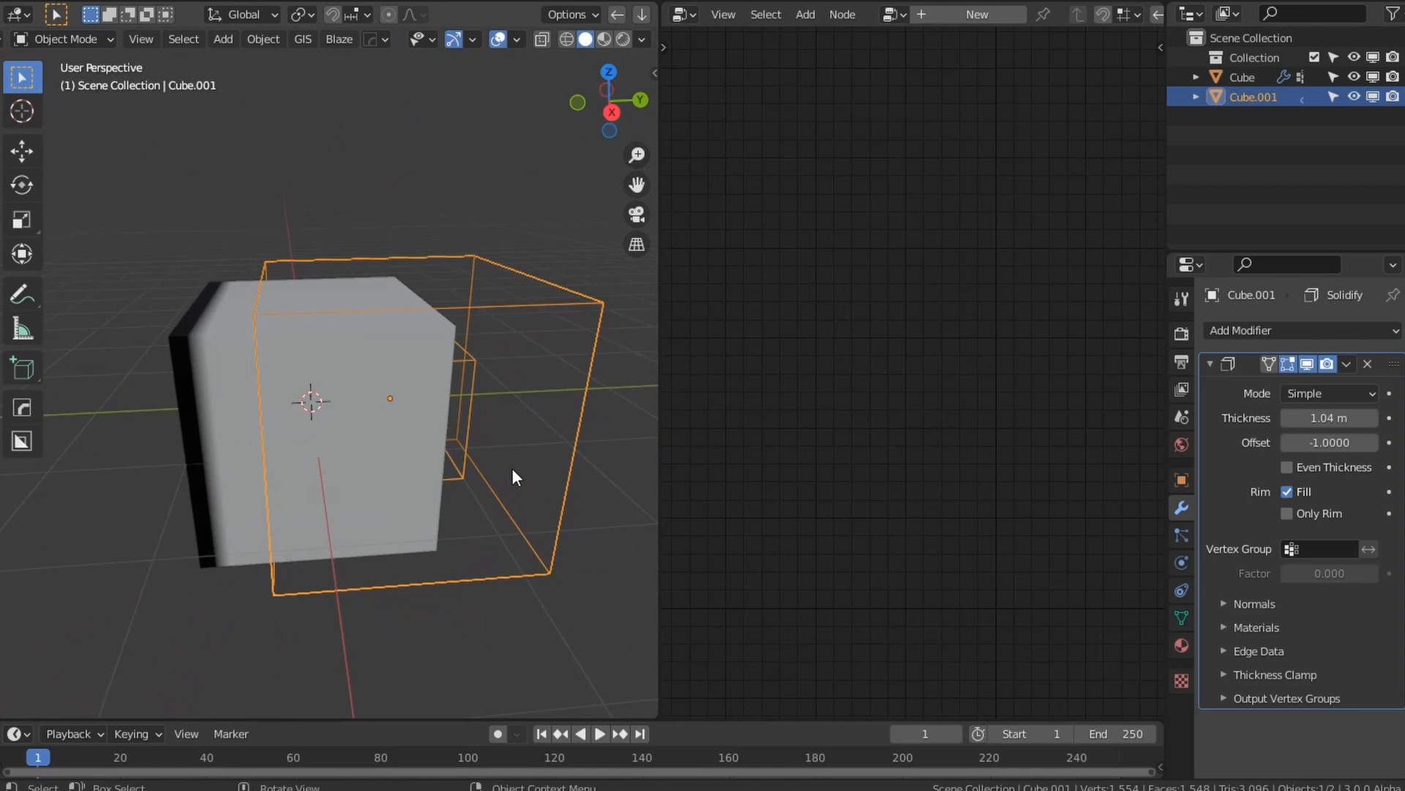
Step: Select the shaded cube and readjust the Attribute Color Ramp stops, placing the white stop at 0.236
left_click(406, 454)
scroll(975, 613, "down", 6)
scroll(975, 613, "up", 7)
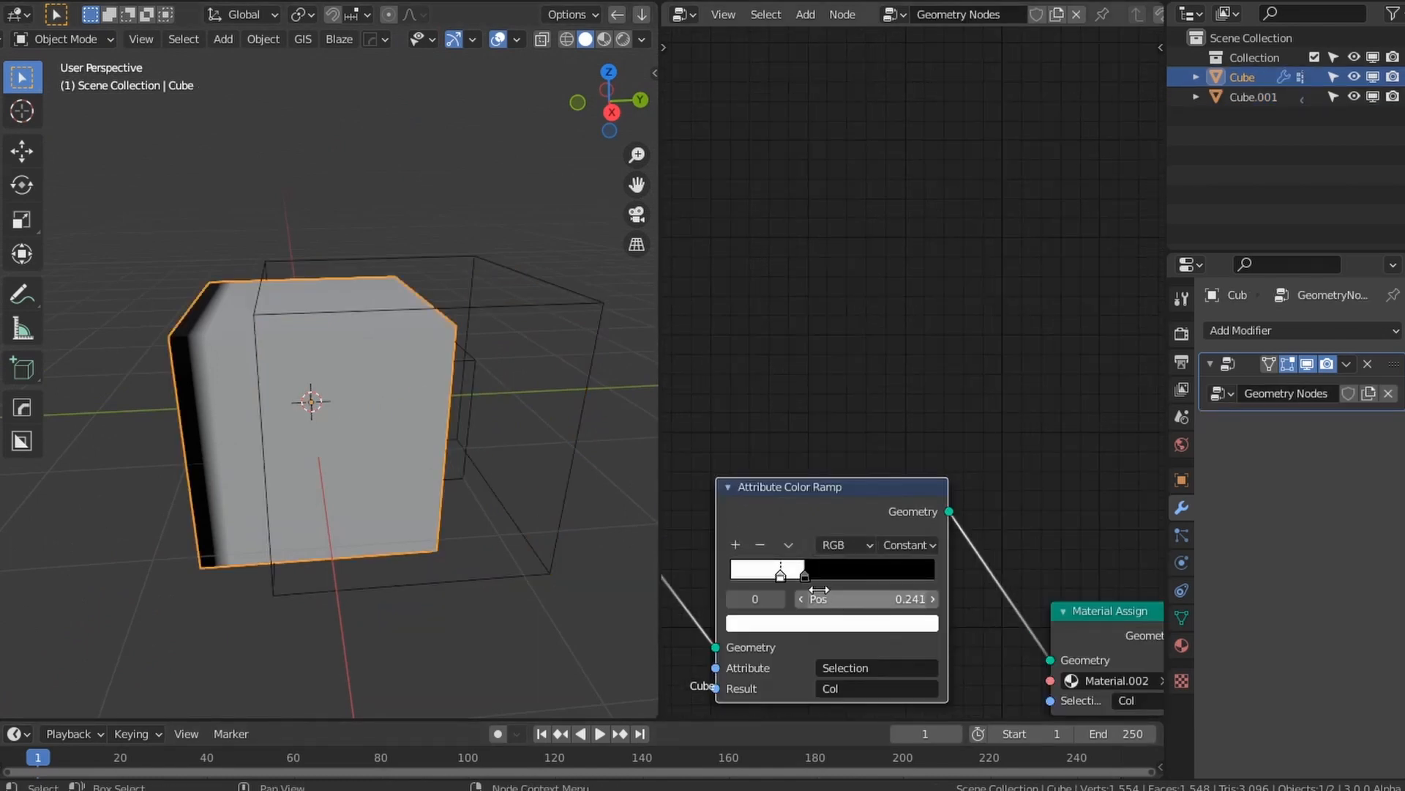
left_click_drag(818, 590, 780, 578)
middle_click_drag(491, 472, 410, 448)
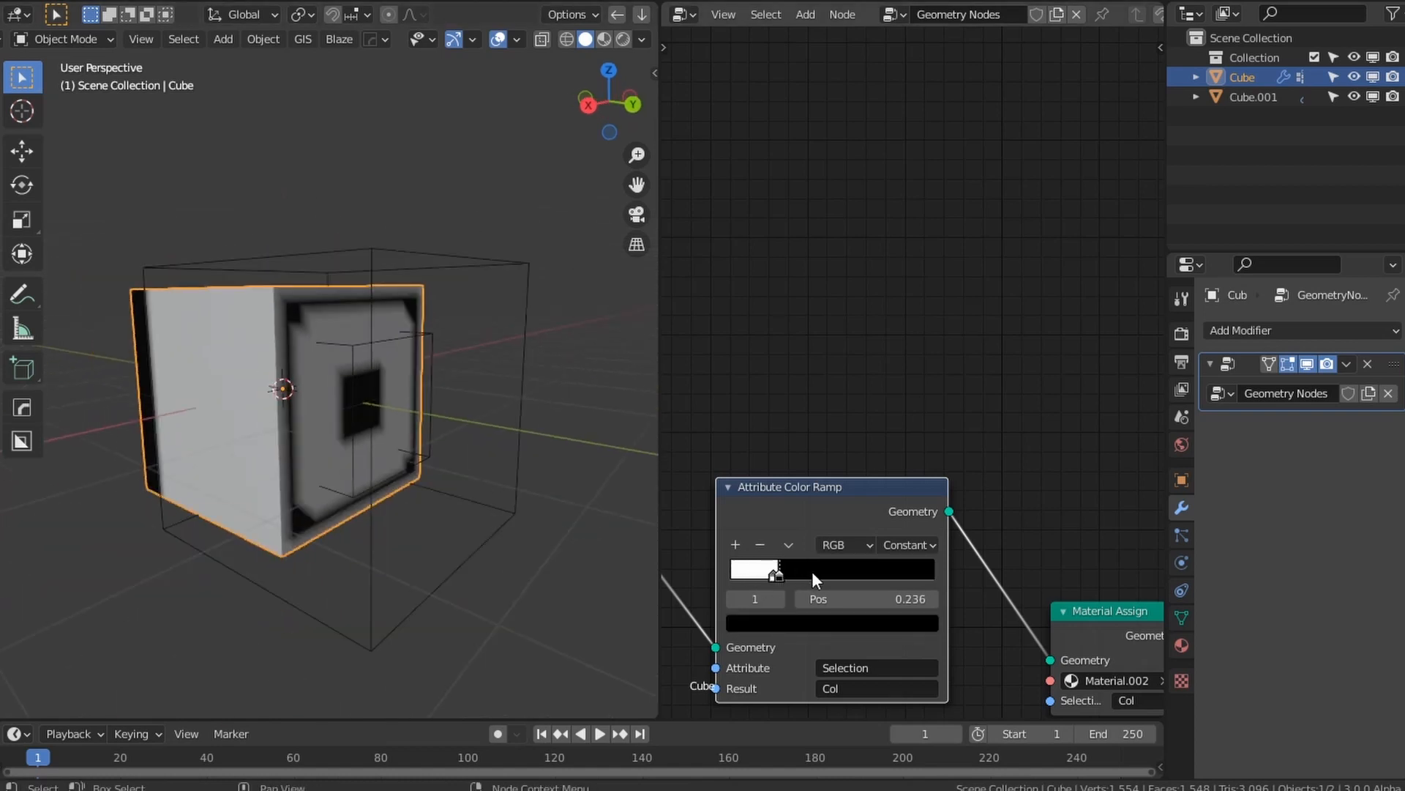
mouse_move(781, 577)
left_mouse_down()
mouse_move(803, 578)
mouse_move(782, 578)
left_mouse_up()
middle_click_drag(319, 428, 432, 425)
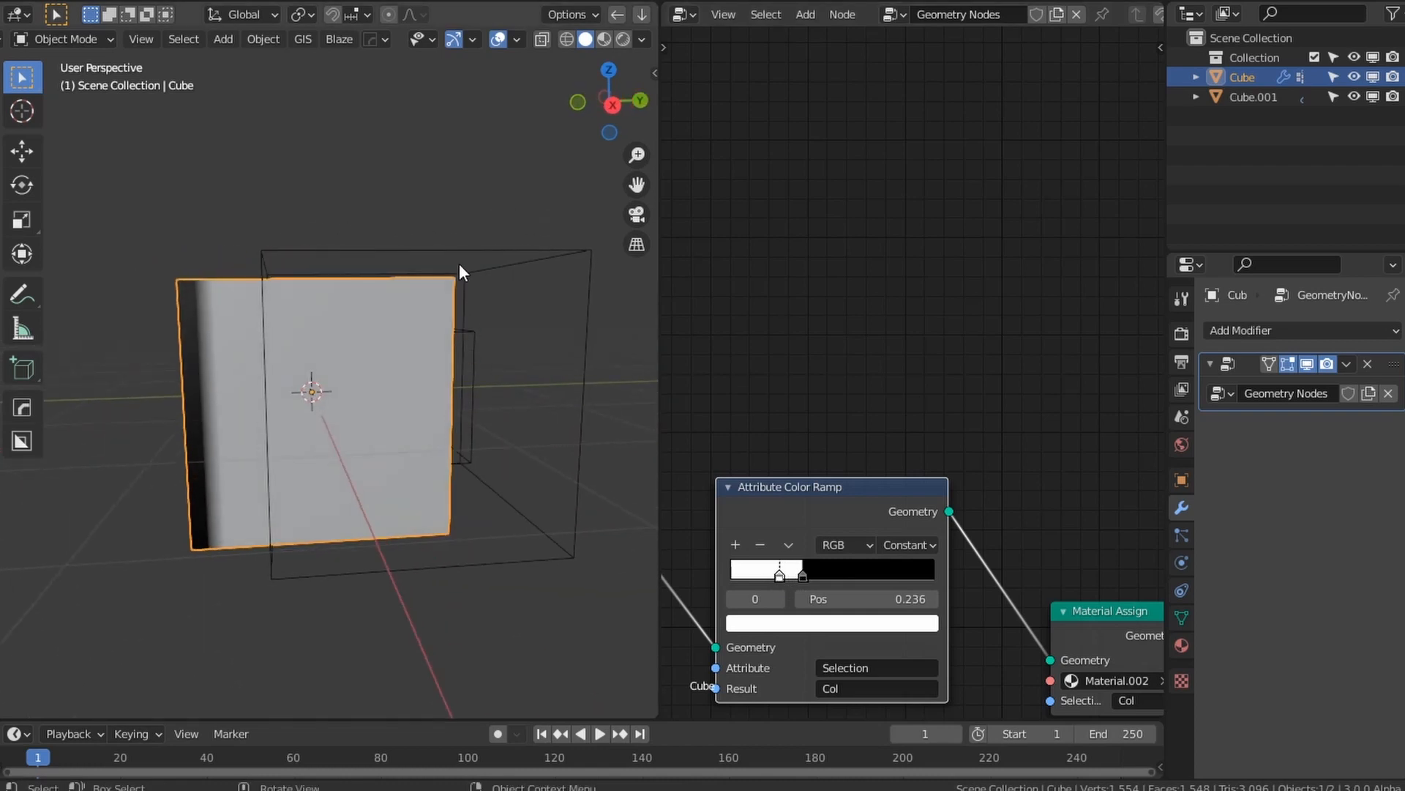
Step: Try moving the wire cube along the Y axis to test the vertex colors on the shaded cube
left_click(439, 274)
key("g")
key("y")
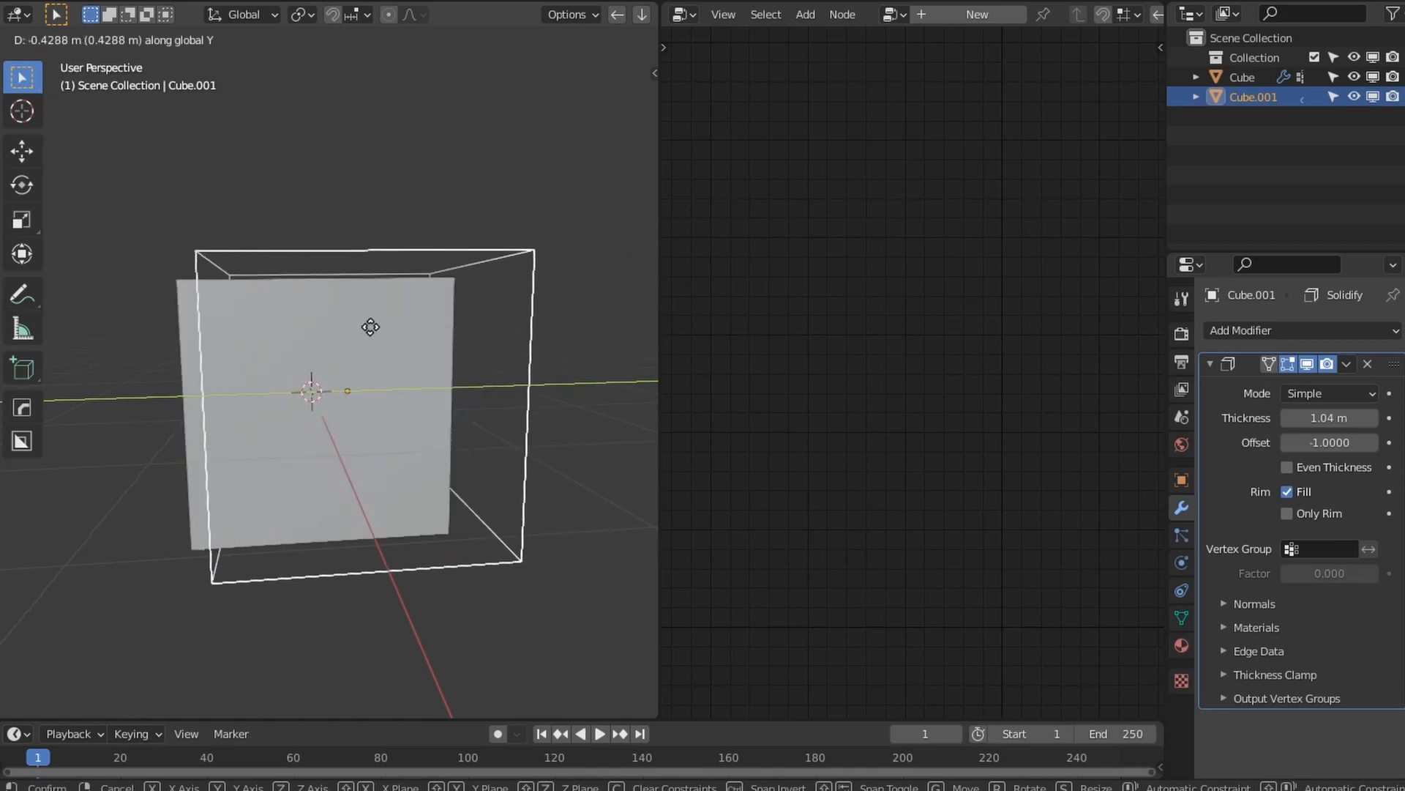
left_click(450, 385)
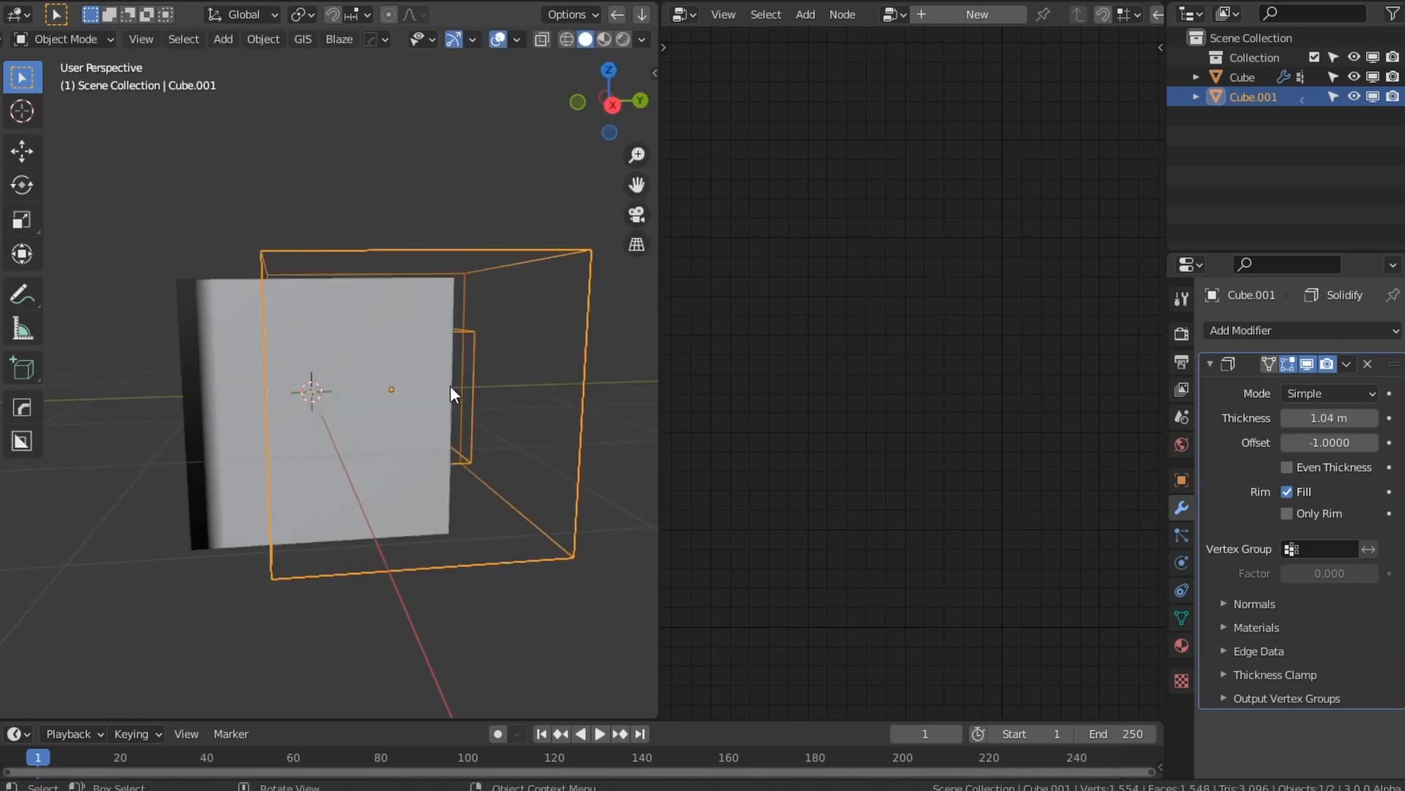
Step: Switch to Material Preview and try moving the wire cube along Y and freely to test the flipped material assignment
key("g")
key("y")
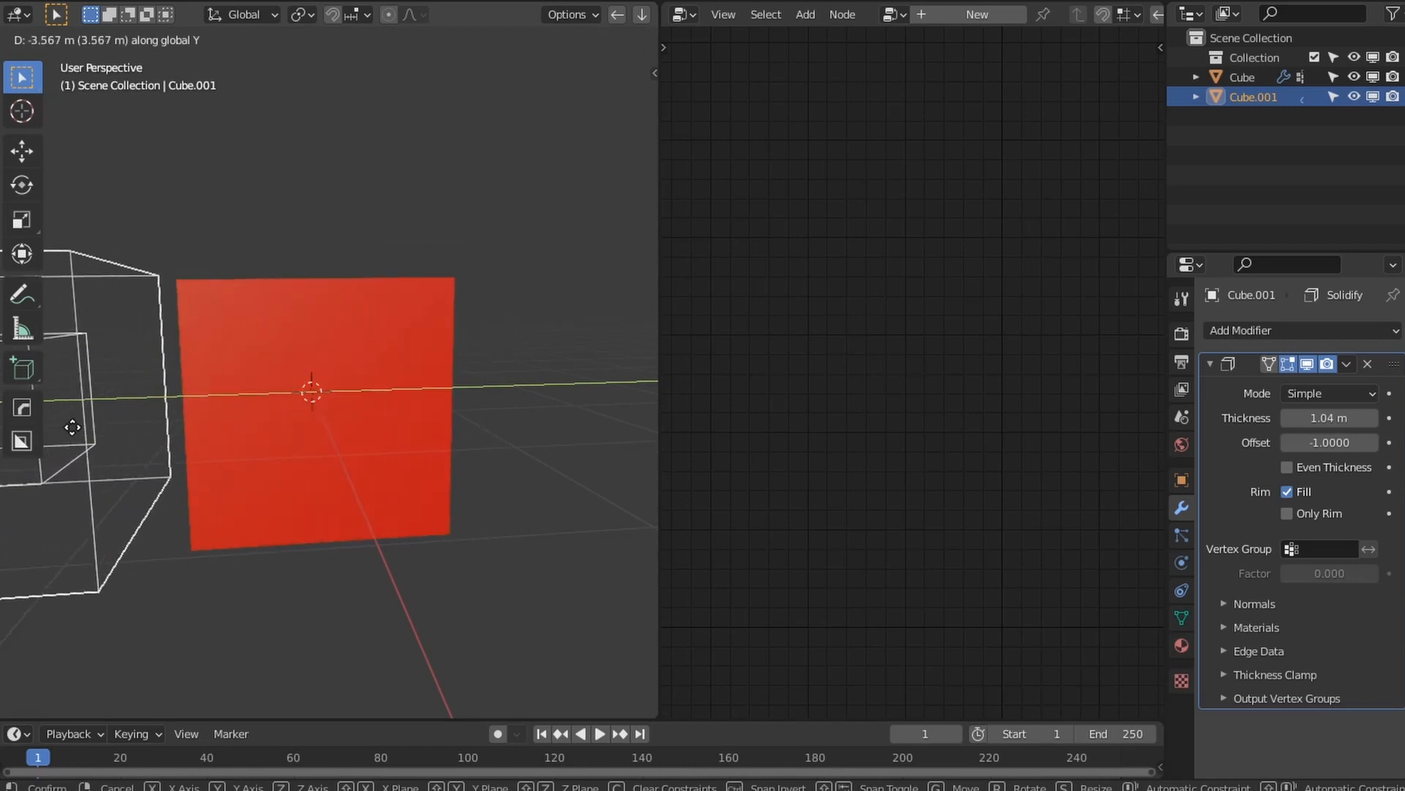
left_click(606, 445)
key("g")
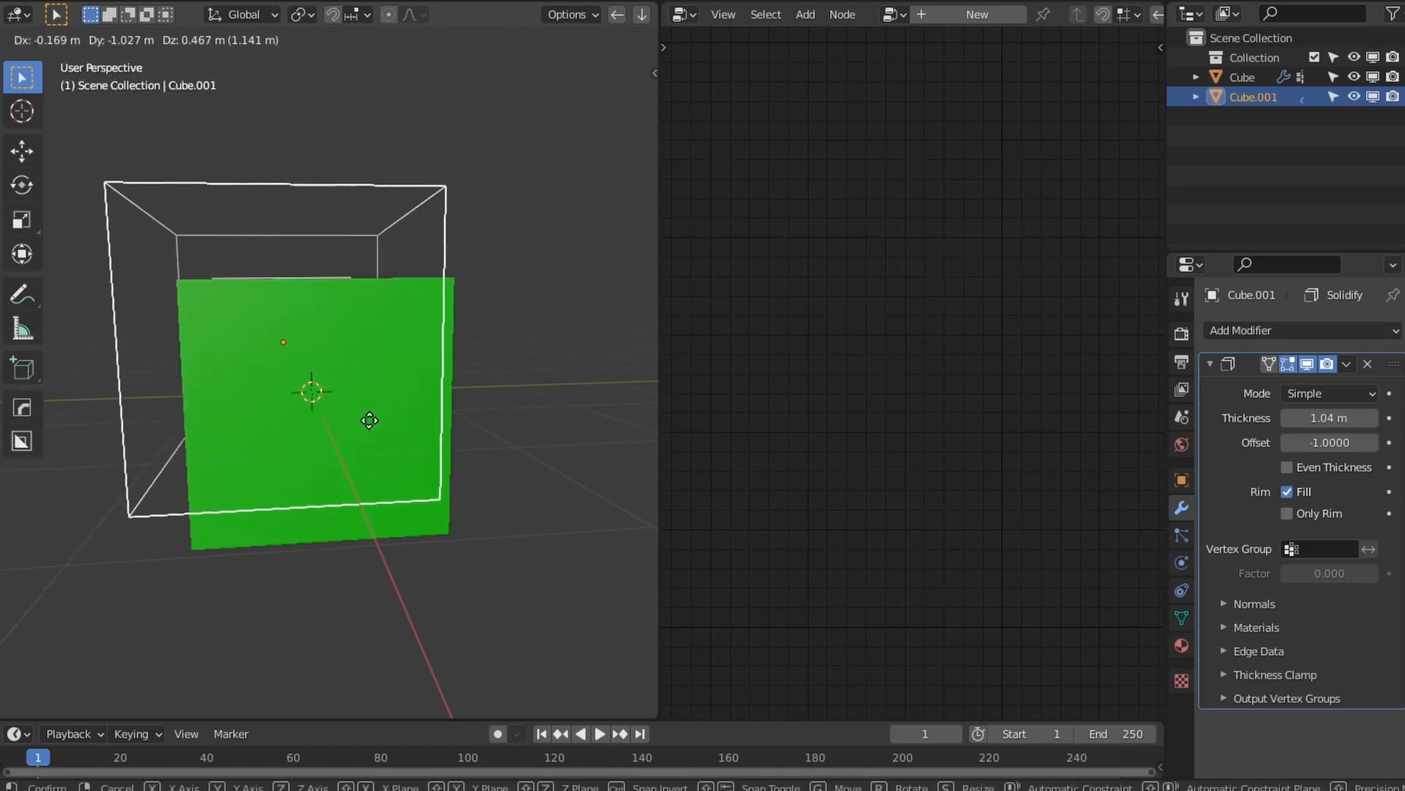
right_click(400, 492)
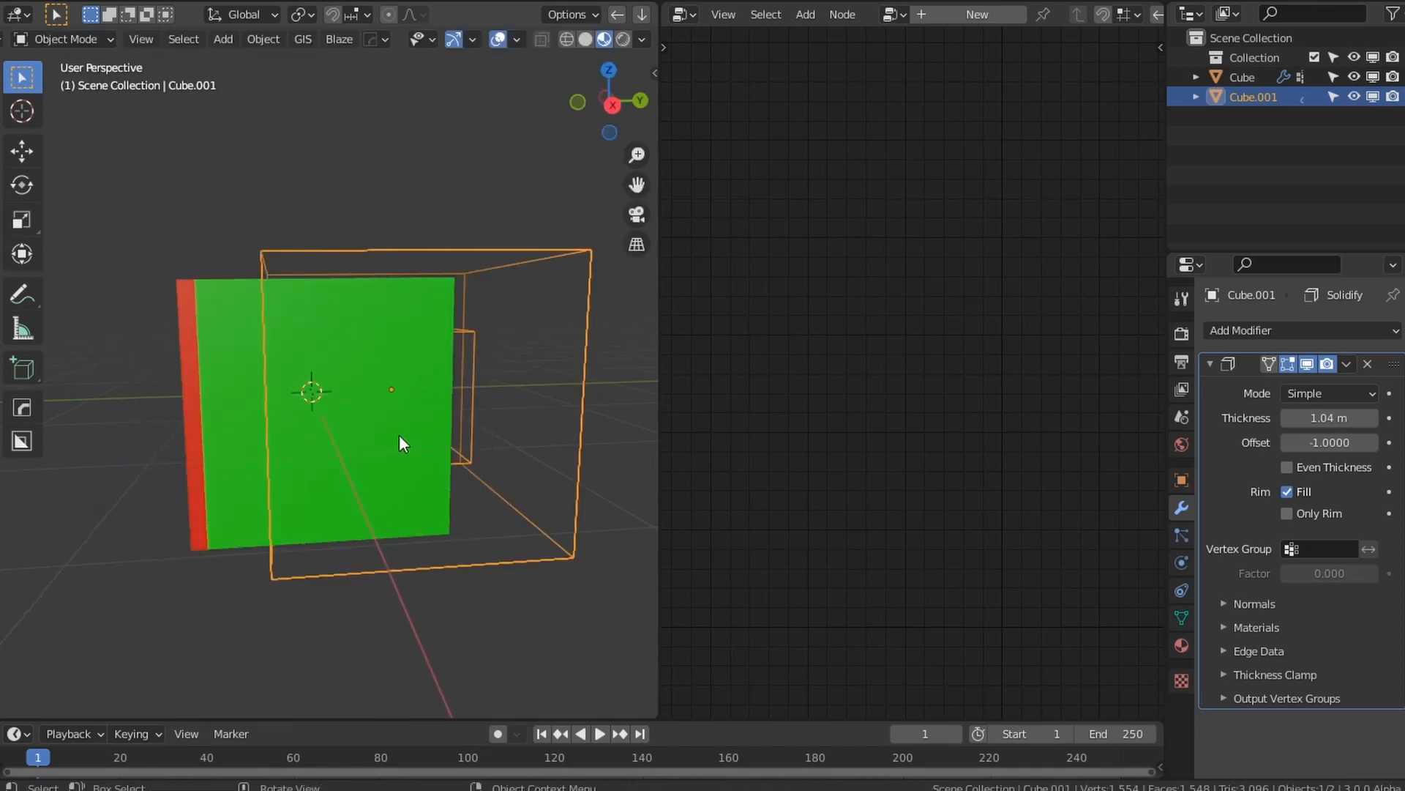
Step: Add a Switch node below the shaded cube's Attribute Color Ramp and set its type to Material
left_click(398, 434)
middle_click_drag(915, 470, 846, 256)
scroll(878, 329, "down", 8)
scroll(908, 425, "up", 4)
middle_click_drag(899, 434, 943, 471)
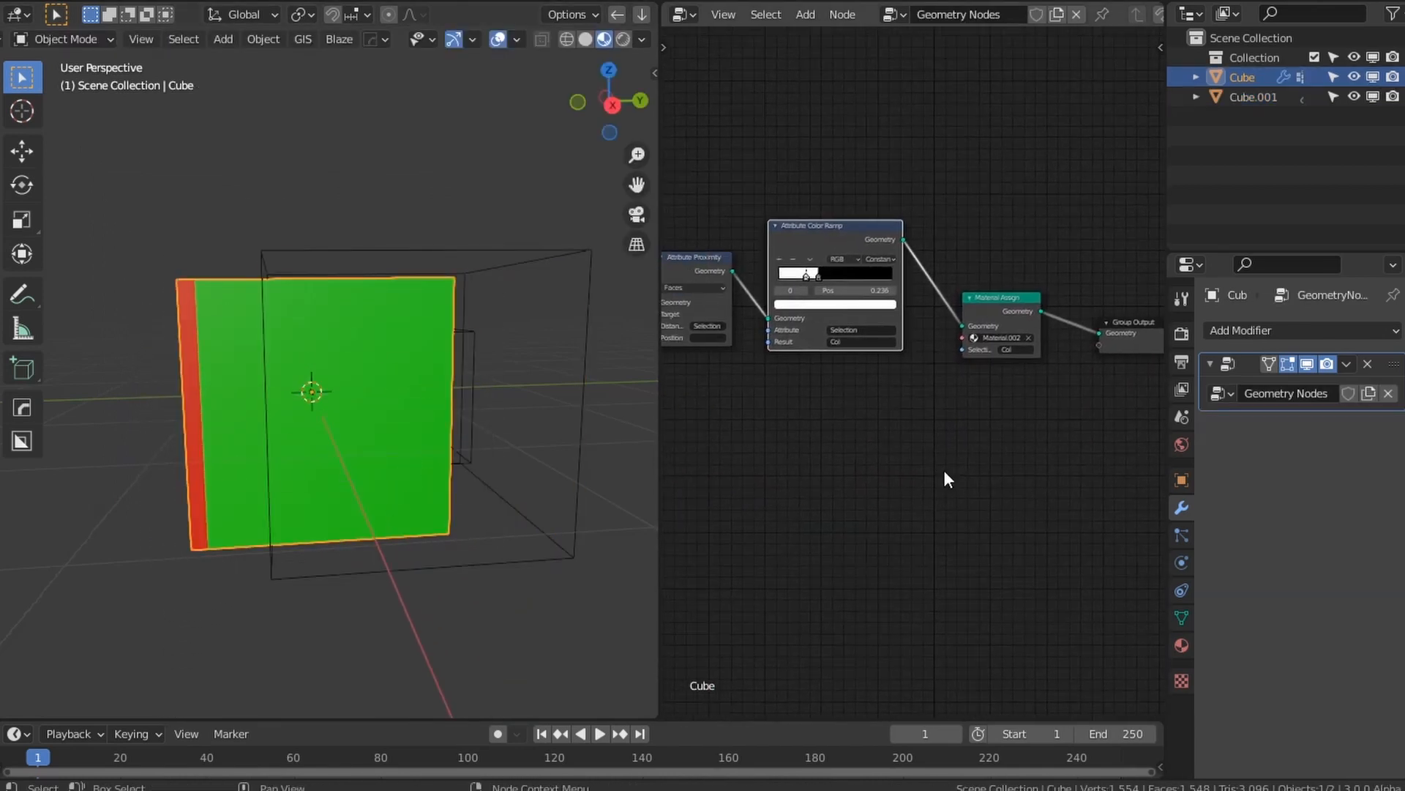
scroll(943, 471, "up", 2)
scroll(929, 461, "down", 3)
middle_click_drag(777, 430, 863, 437)
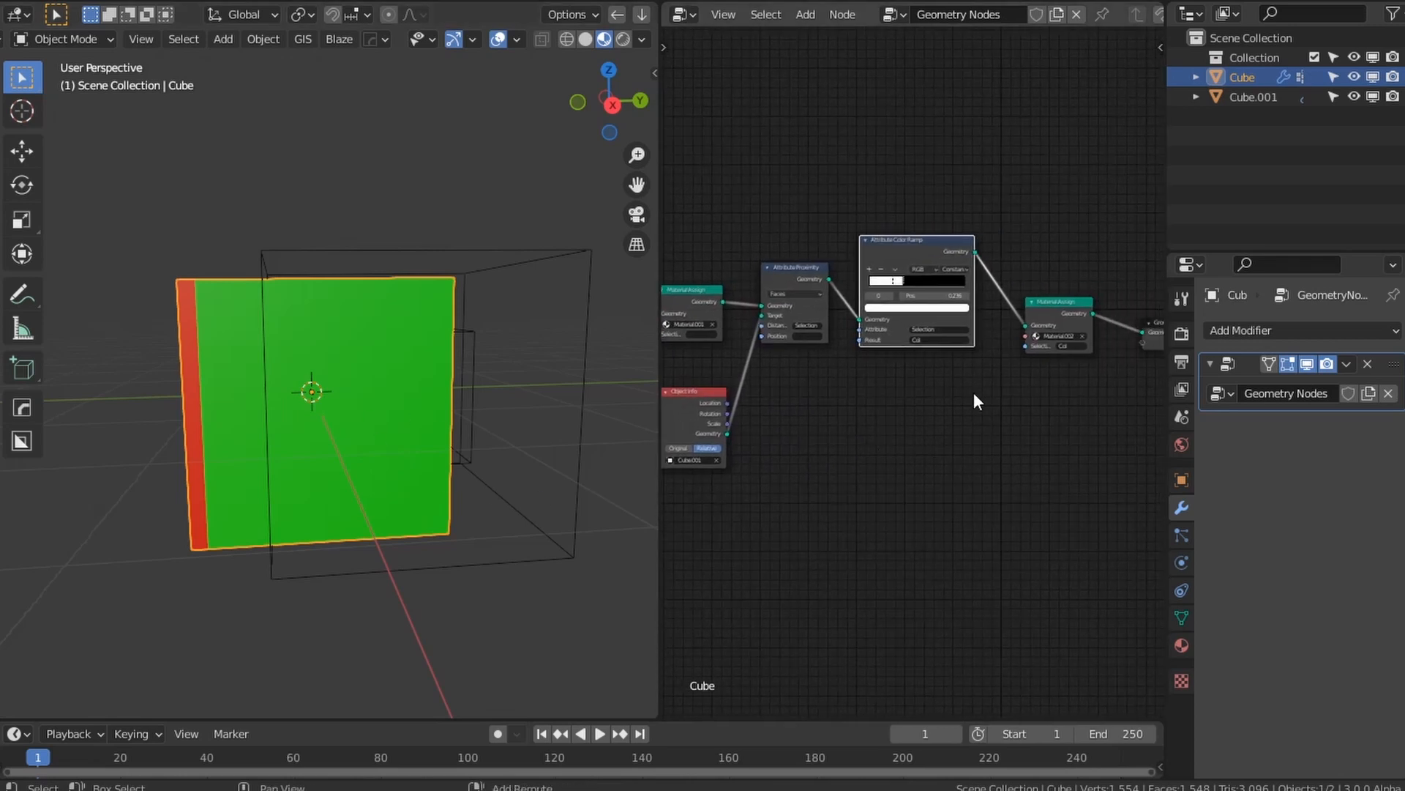
key("shift+a")
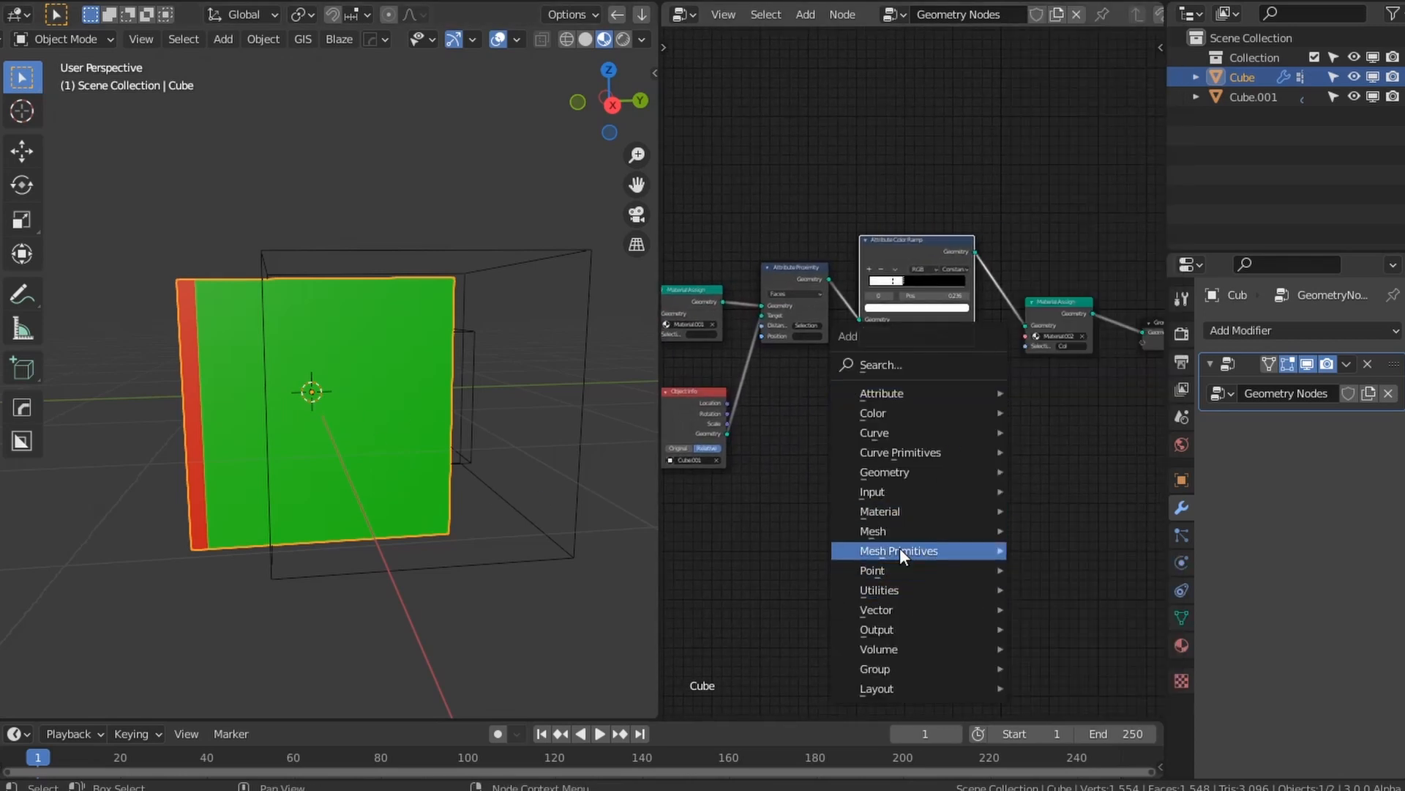
mouse_move(904, 587)
left_click(1054, 719)
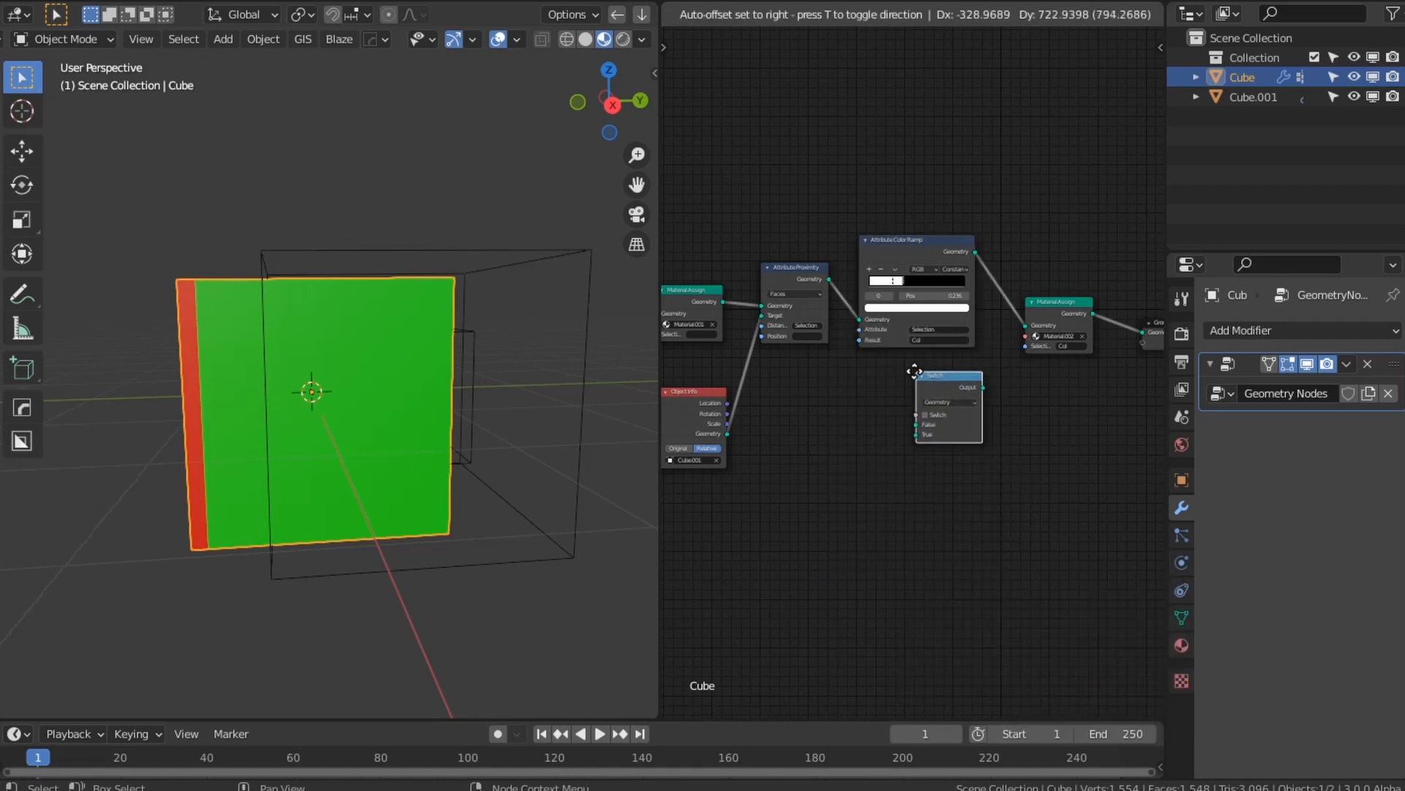
left_click(880, 403)
left_click(908, 542)
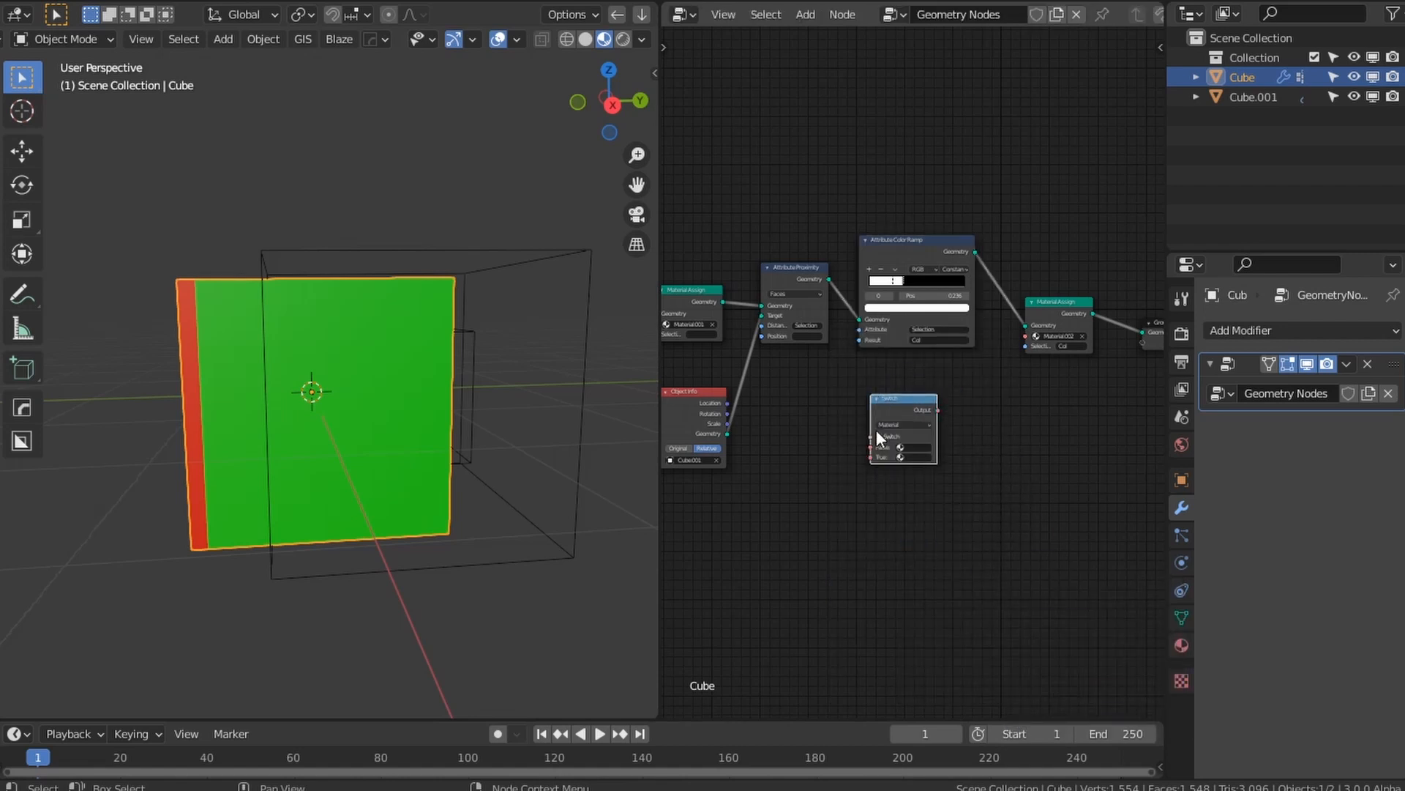
Step: Connect the Switch node's Switch socket to the Group Input to expose it on the modifier
middle_click_drag(876, 429, 970, 496)
left_click_drag(969, 498, 720, 387)
middle_click_drag(1007, 555, 956, 542)
middle_click_drag(952, 469, 798, 479)
Step: Assign Material.002 to the Switch node's False input and Material.003 to True, and connect its output to Material Assign's Material input
scroll(816, 485, "up", 5)
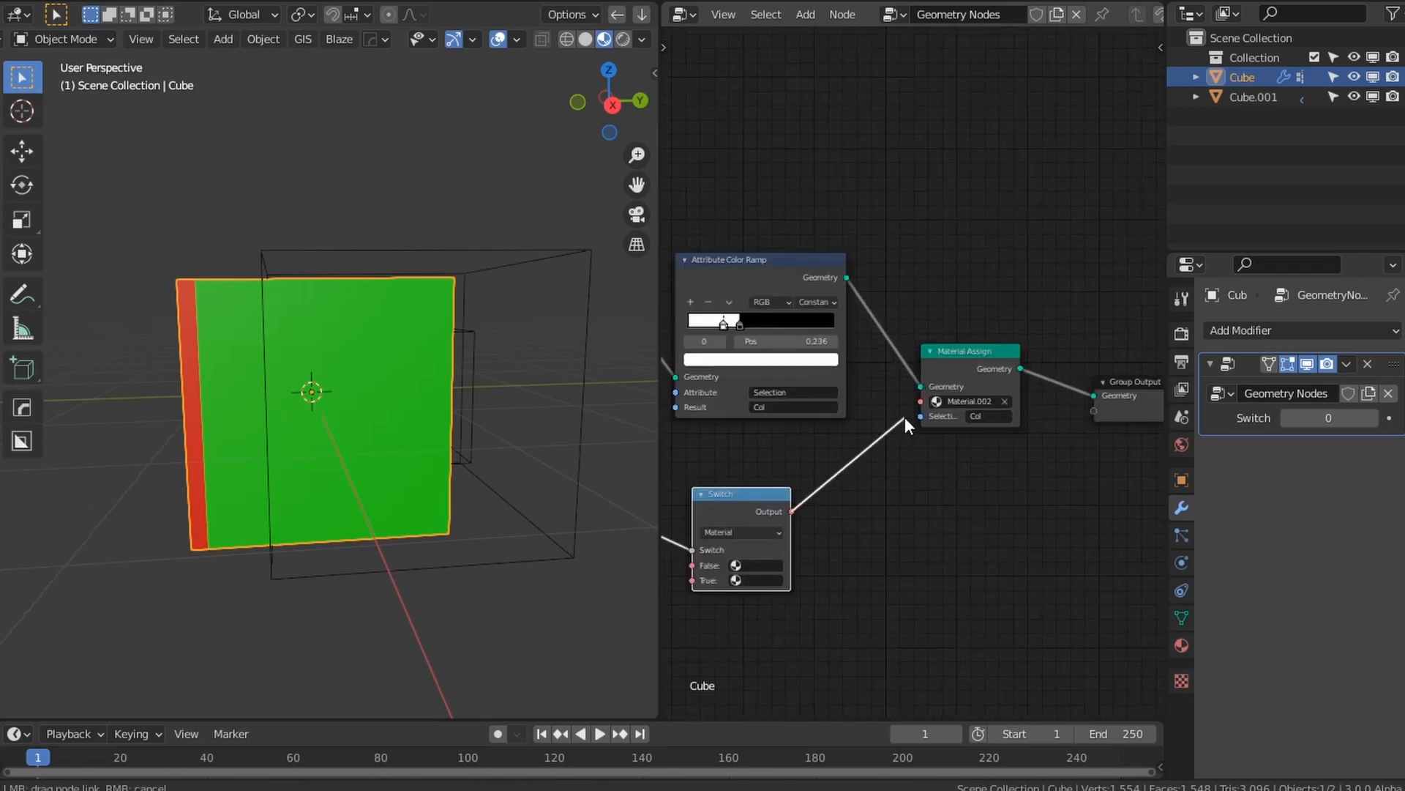
left_click_drag(905, 417, 904, 420)
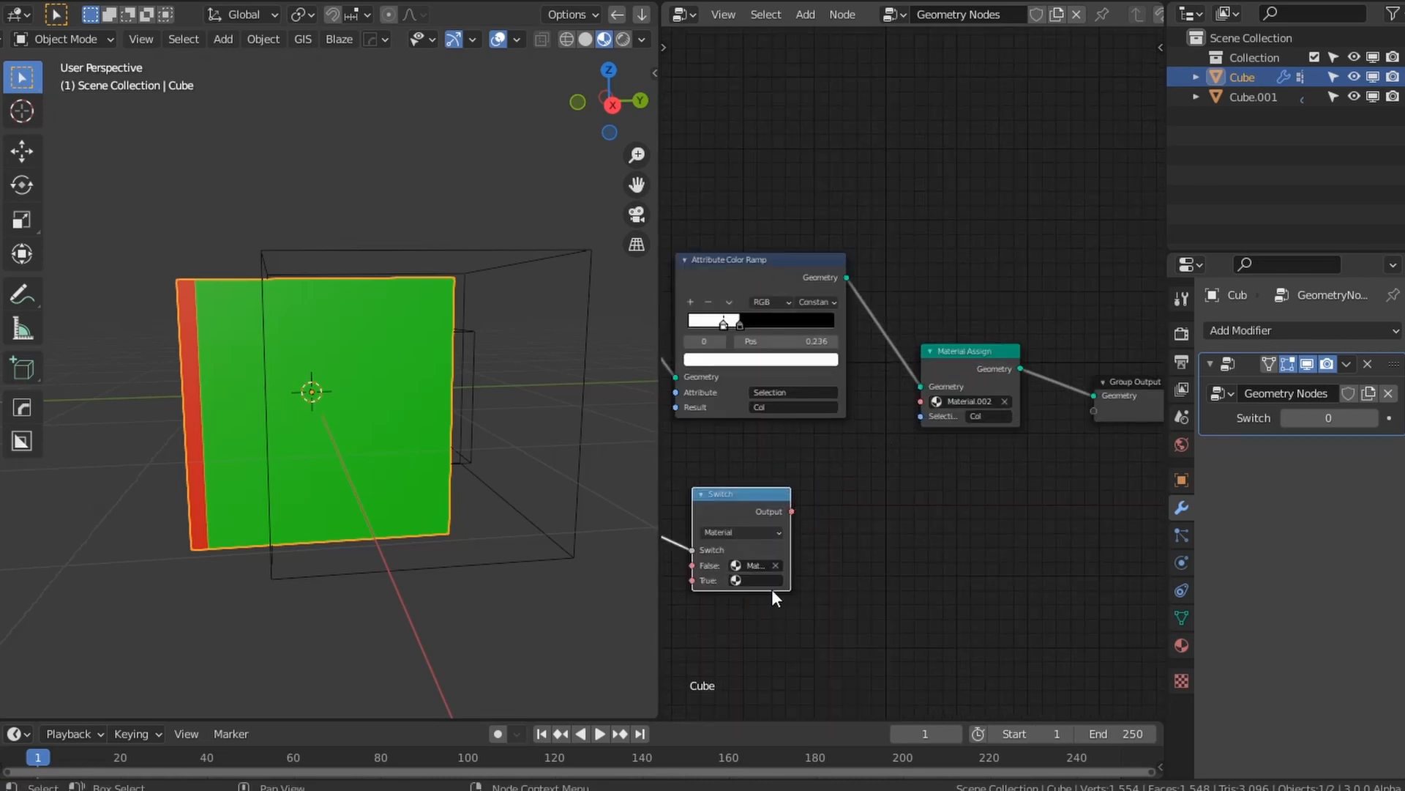
left_click(763, 578)
left_click(794, 645)
left_click_drag(918, 395, 922, 396)
middle_click_drag(772, 603, 849, 590)
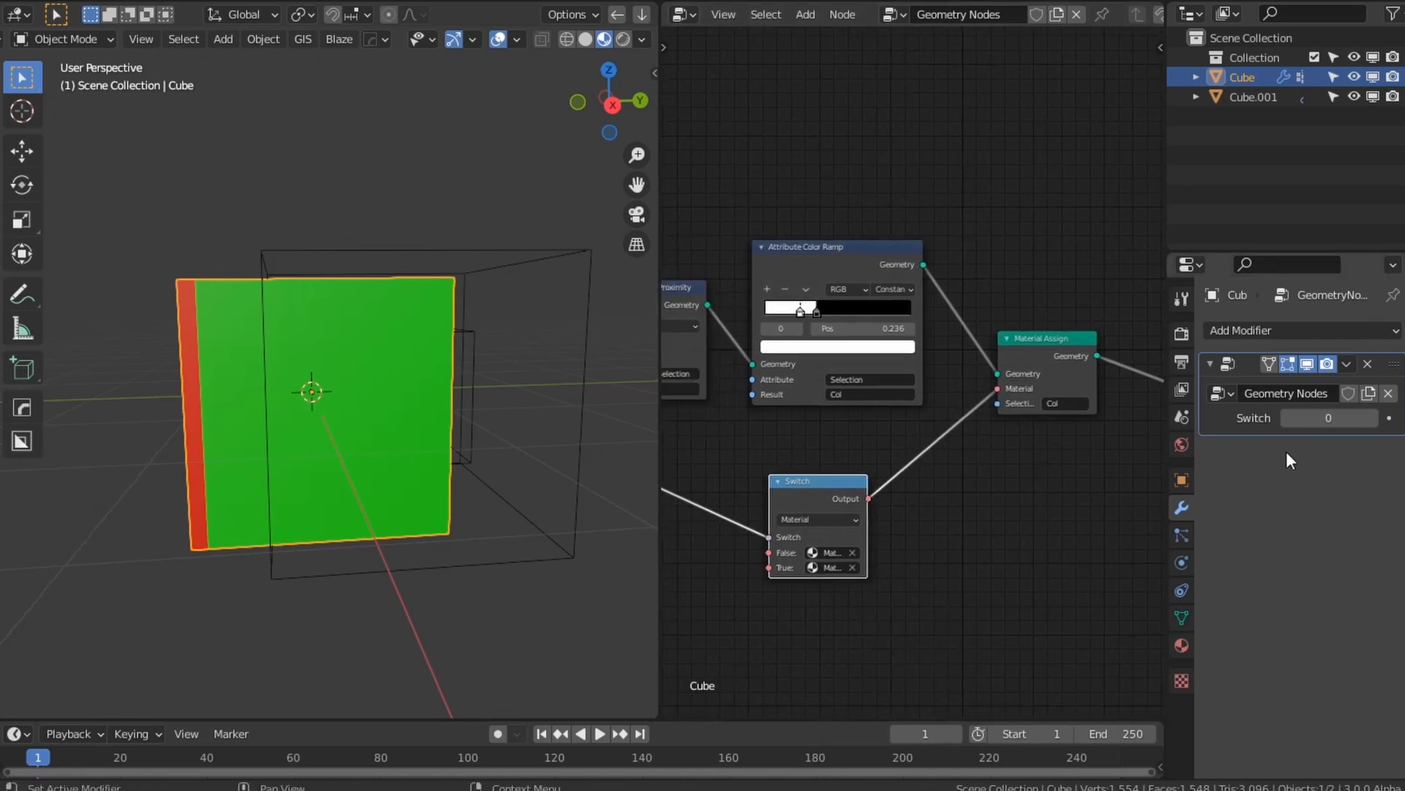
Step: Set the Geometry Nodes modifier's Switch value to 1 and select Material.003 in the cube's material slots
left_click(1371, 417)
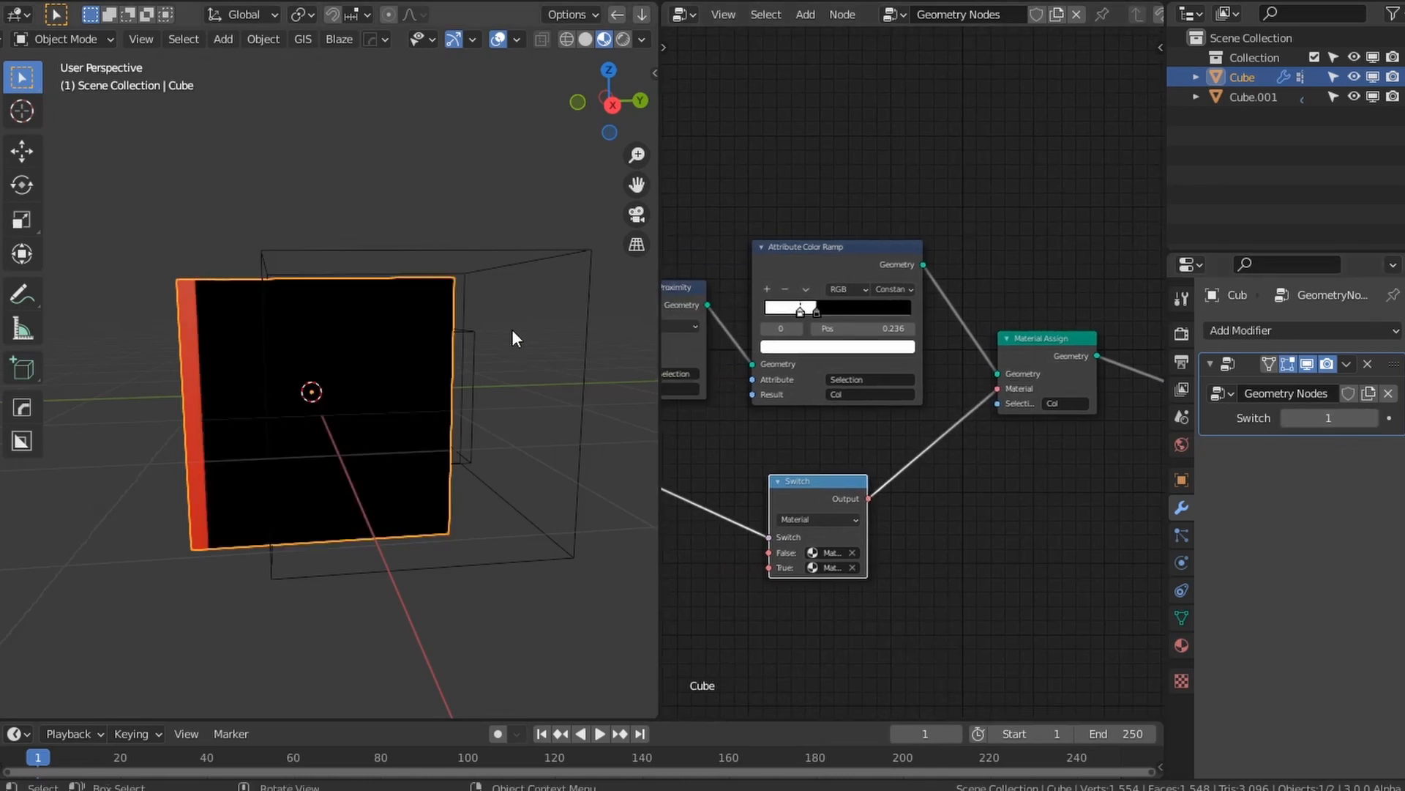
left_click(1181, 644)
left_click(1259, 395)
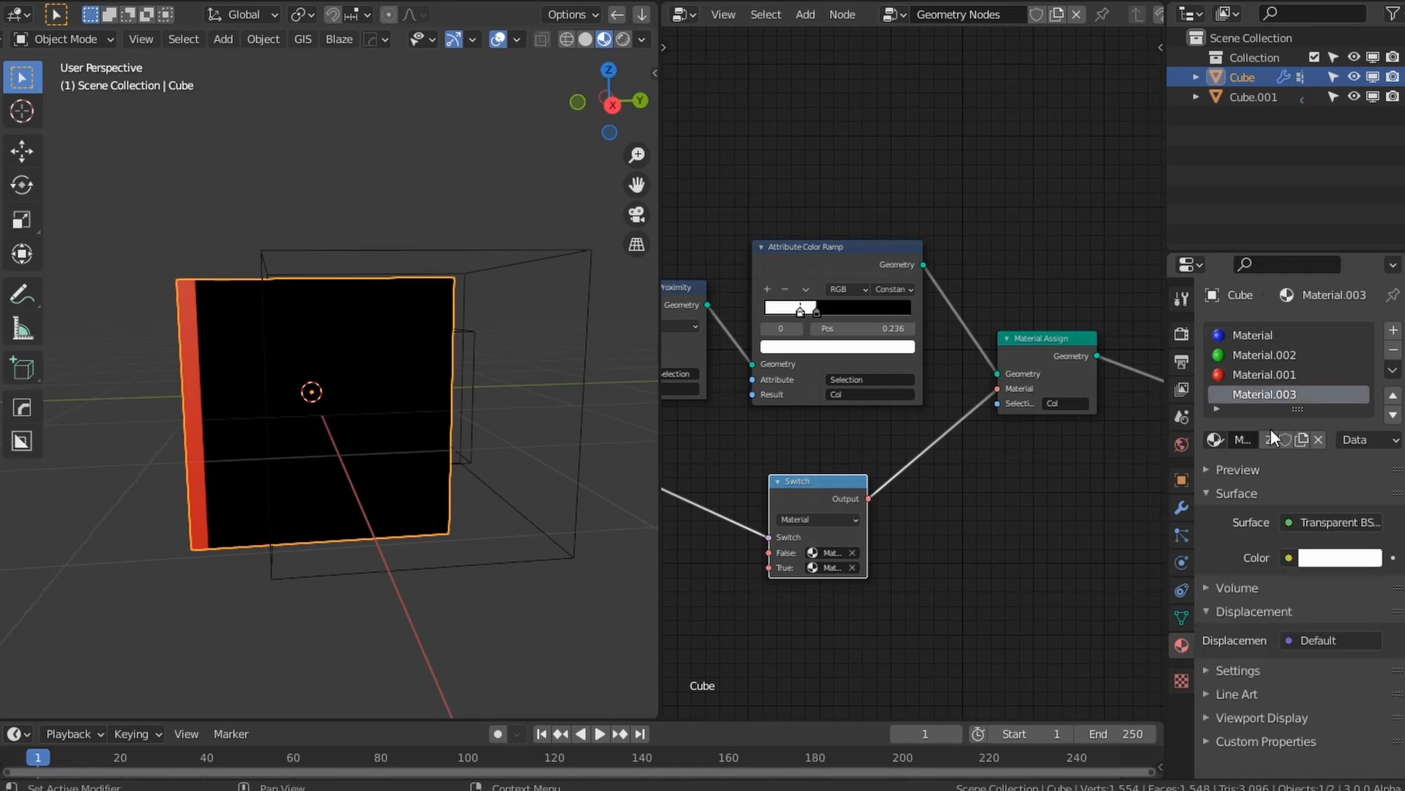
Step: Set Material.003's Blend Mode to Alpha Blend and its Shadow Mode to None in the viewport display settings
left_click(1250, 713)
scroll(1310, 703, "down", 5)
left_click(1346, 718)
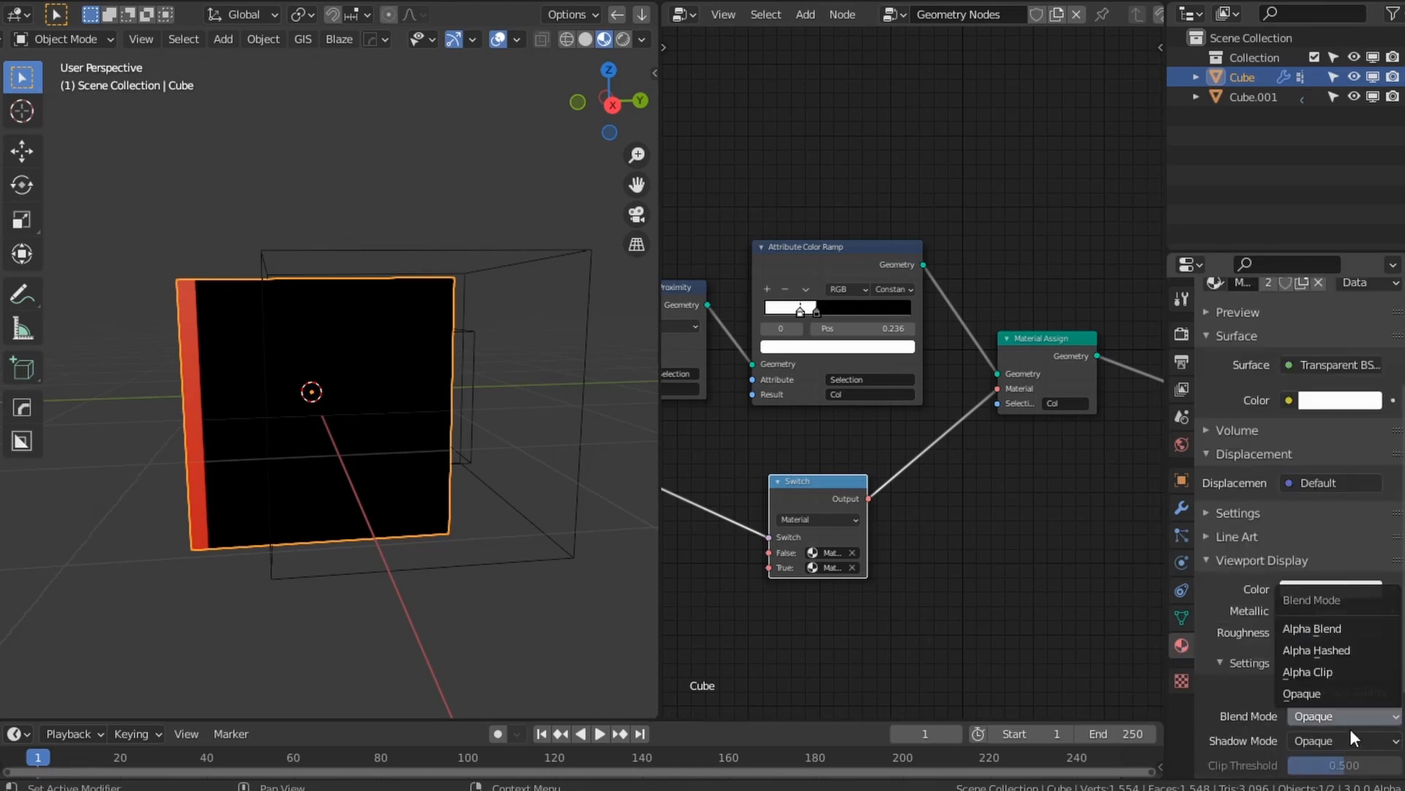
left_click(1324, 635)
left_click(1340, 742)
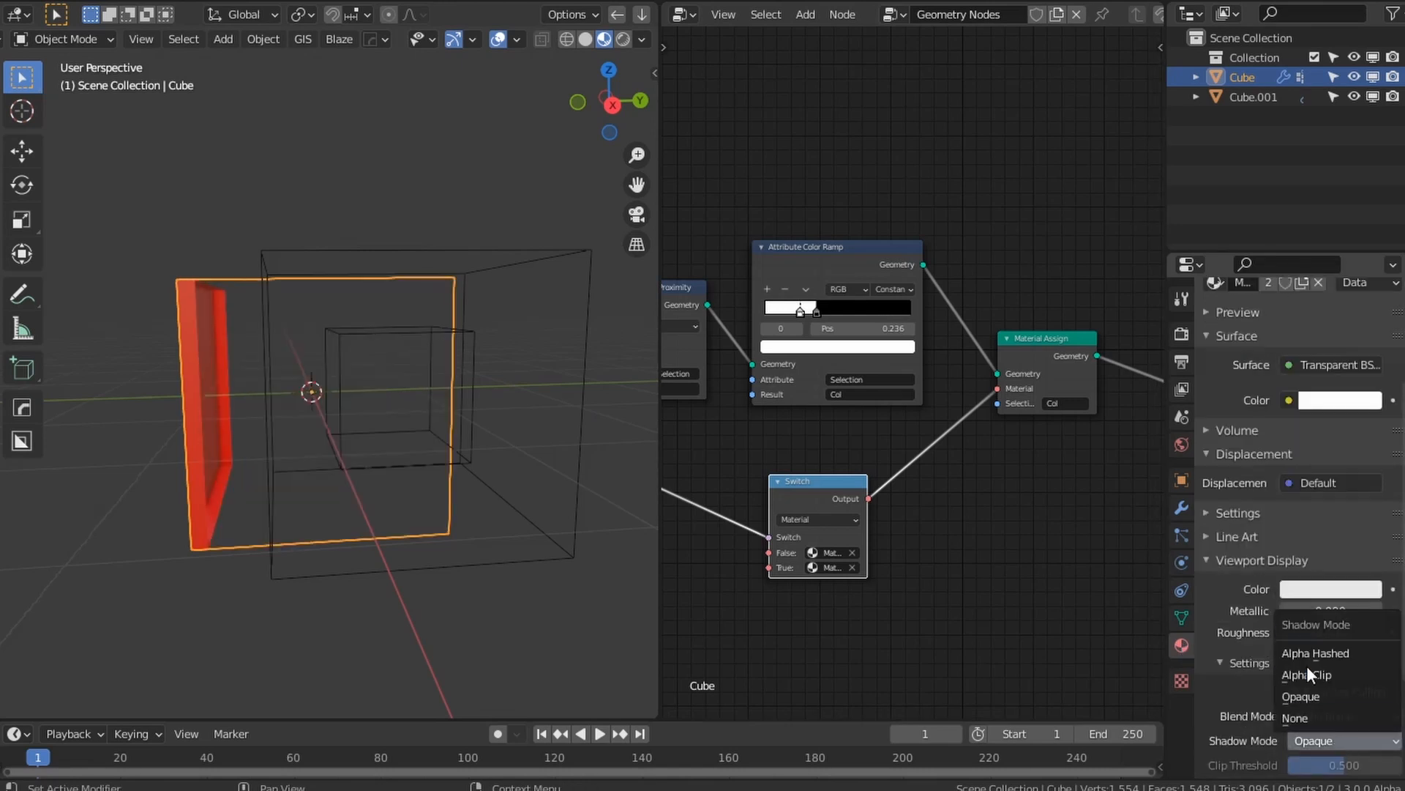
left_click(1310, 650)
left_click(1329, 741)
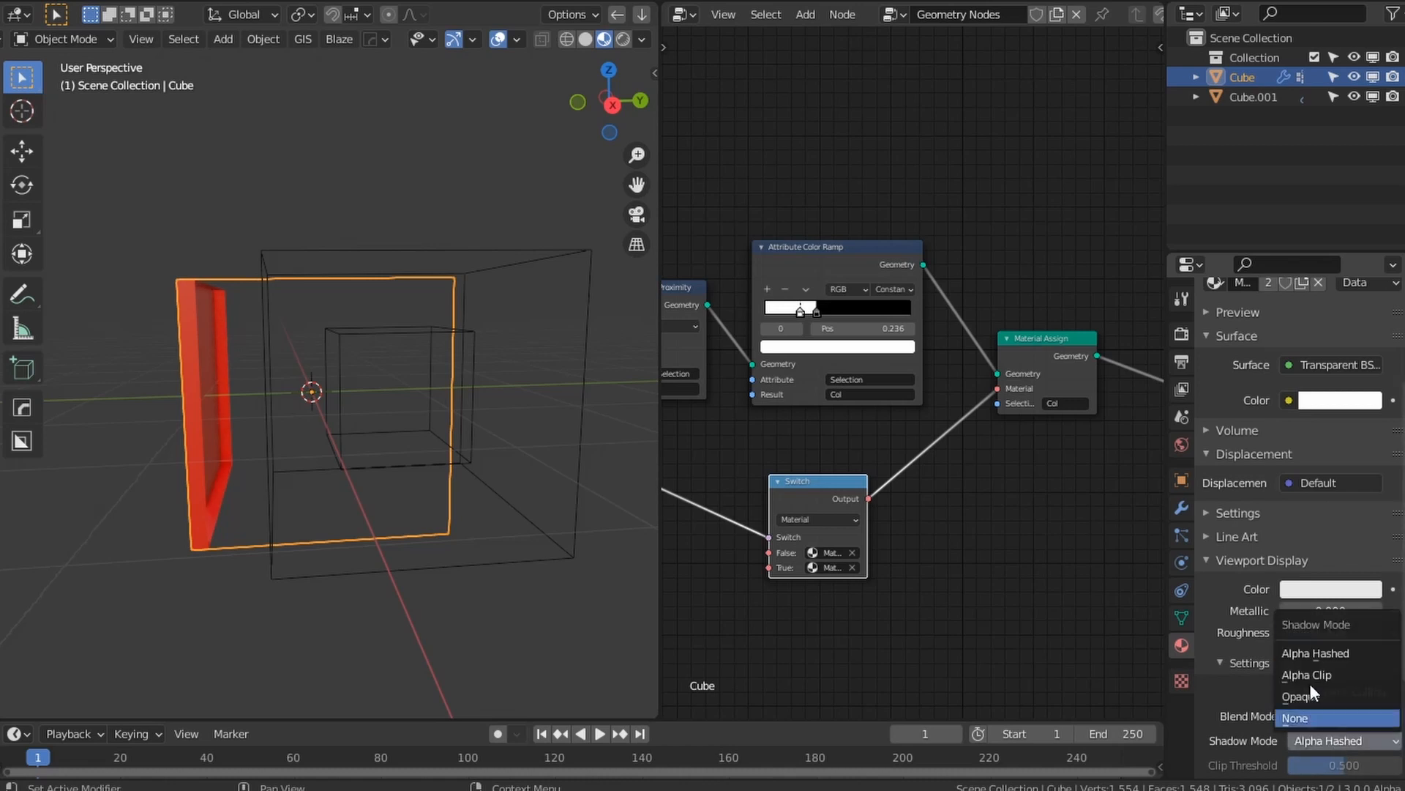
left_click(1328, 717)
scroll(1303, 503, "up", 5)
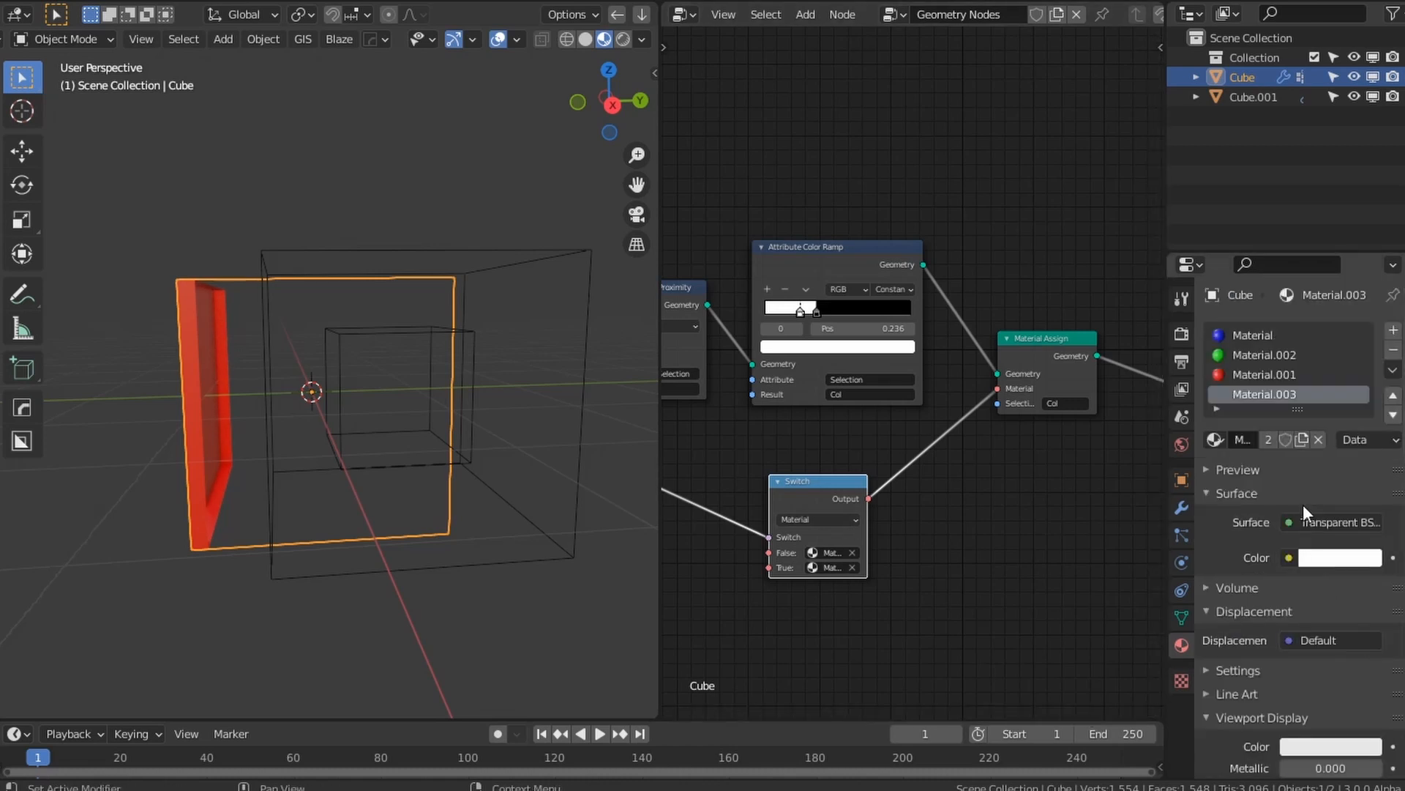
middle_click_drag(468, 459, 391, 380)
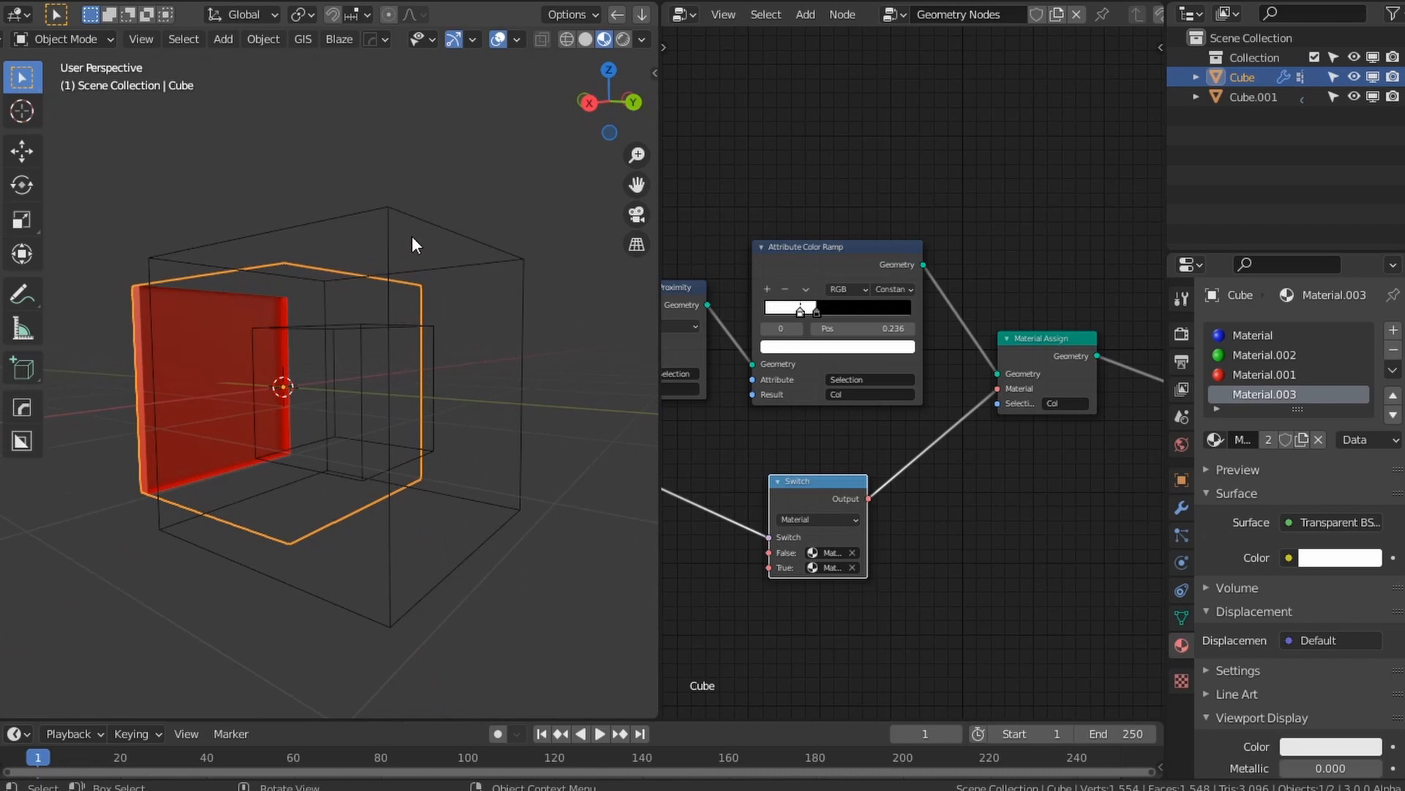
Step: Select the wire cube Cube.001 and remove its Solidify modifier
left_click(1182, 482)
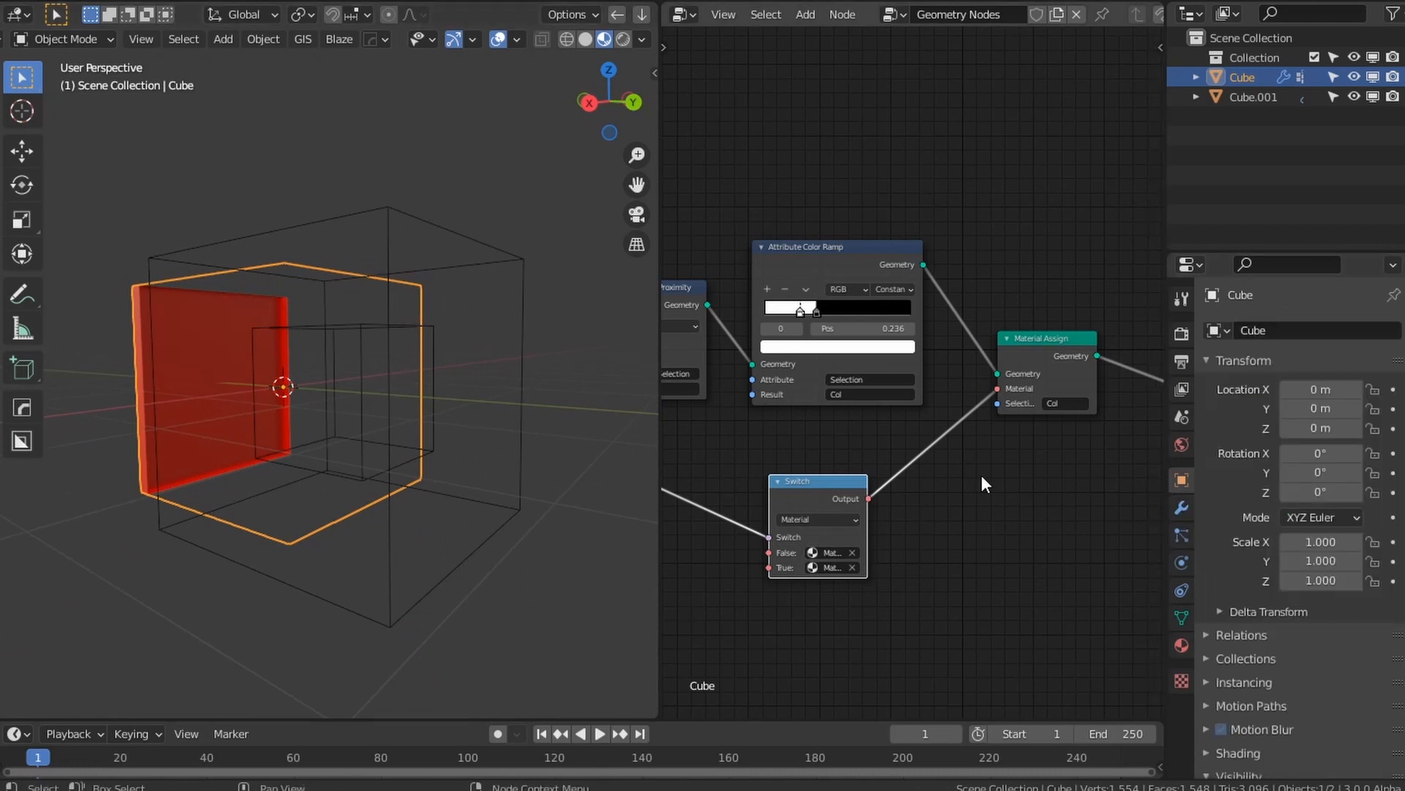
left_click(1187, 511)
middle_click_drag(424, 439, 513, 287)
left_click(441, 400)
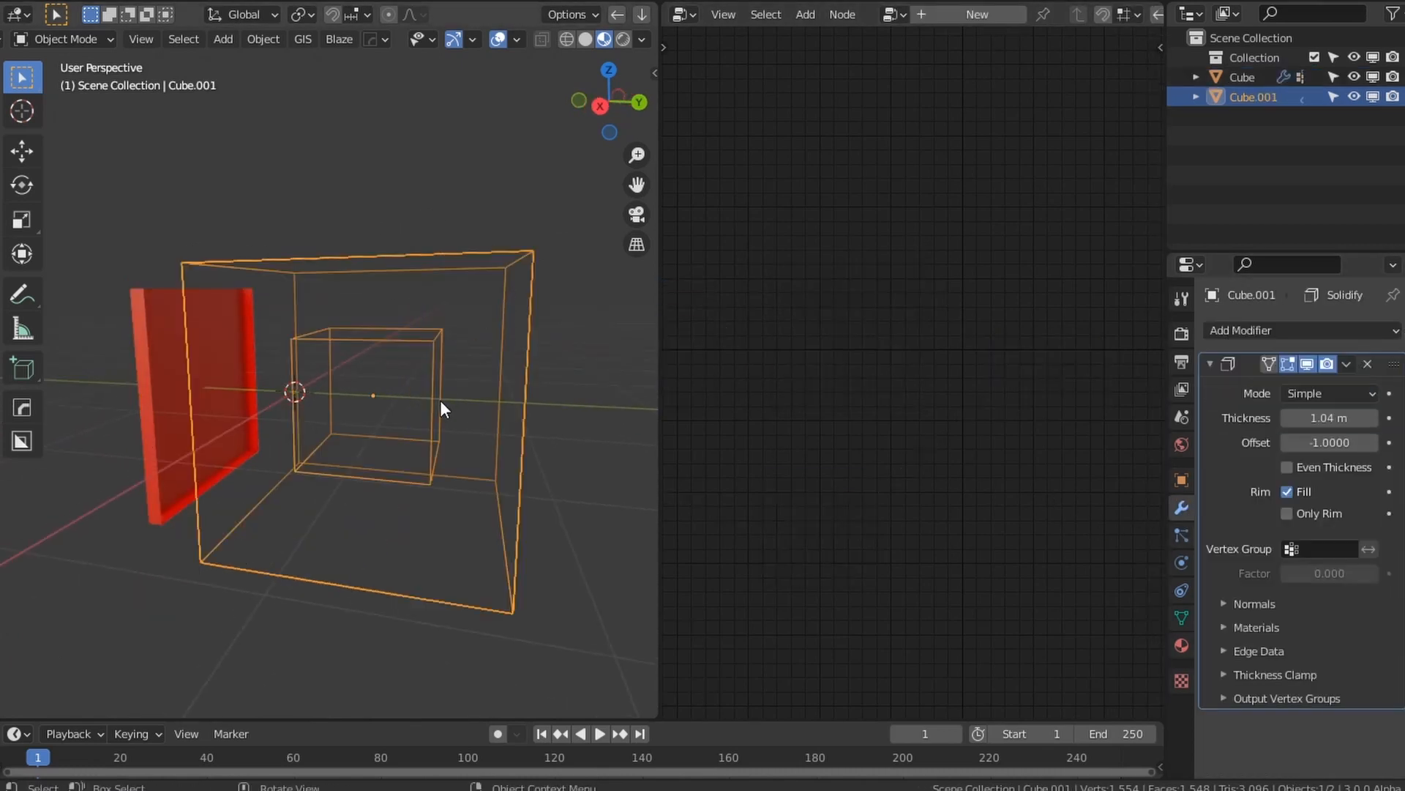
key("g")
key("y")
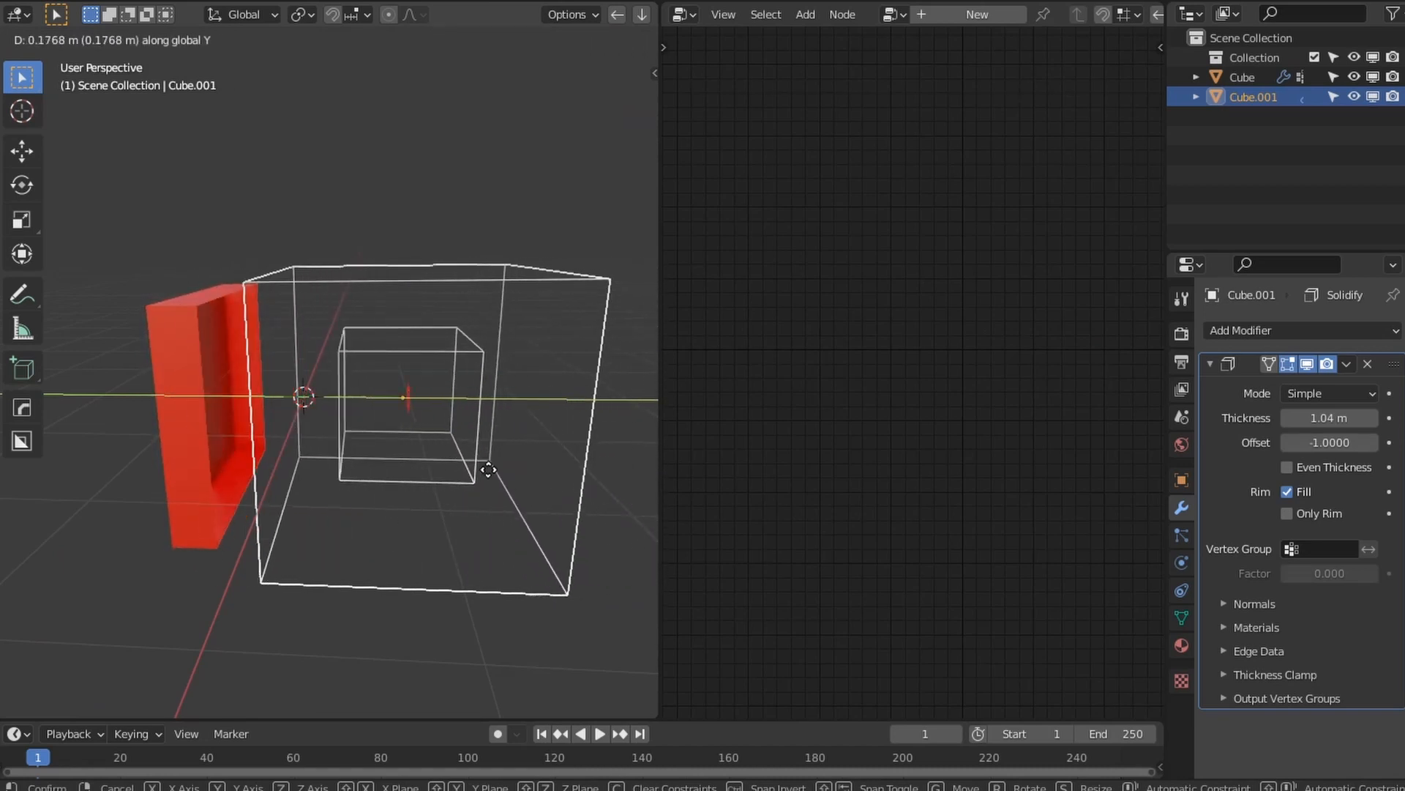
key("Escape")
left_click(1367, 364)
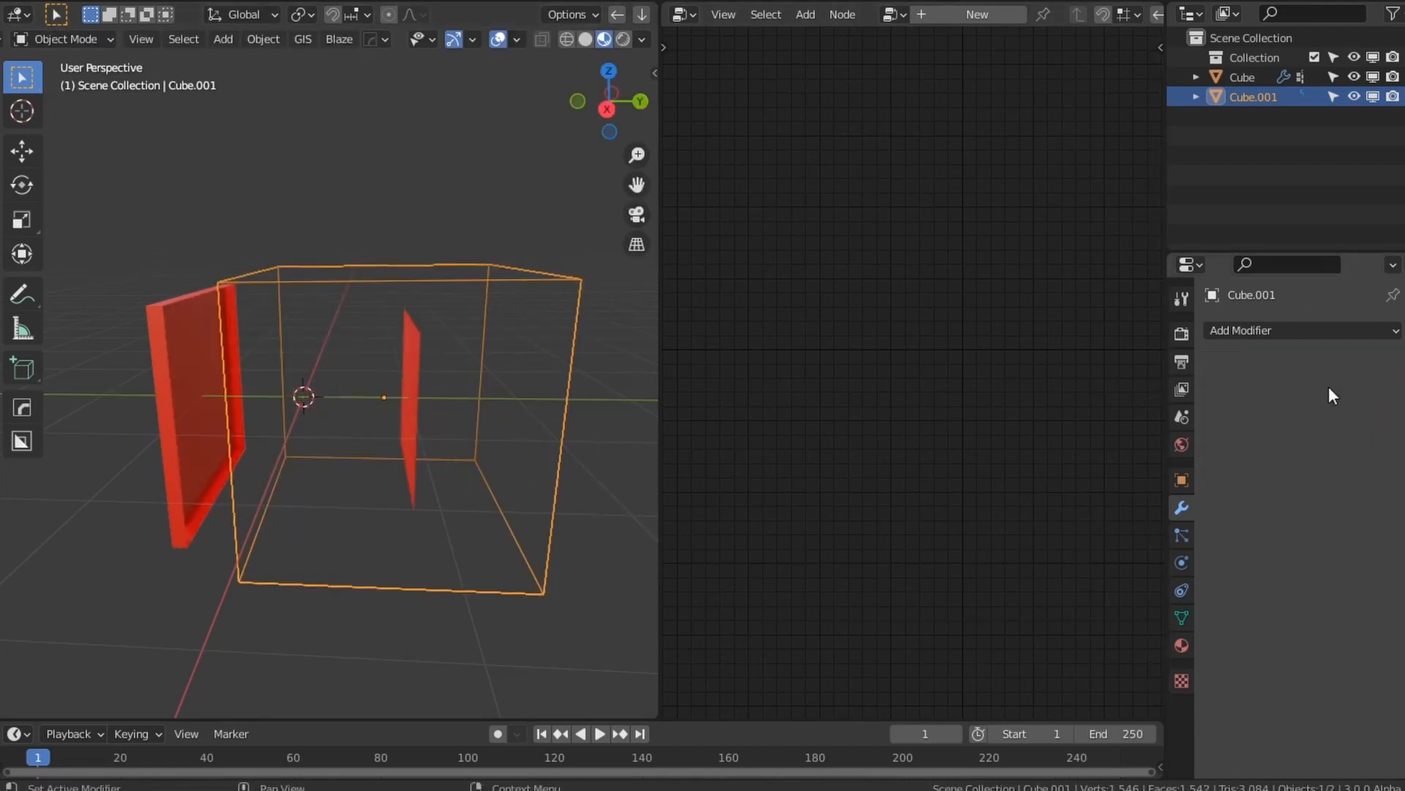
Step: Move the wire cube about 0.28 m along the global Y axis and scale it uniformly to about 0.77
key("g")
key("y")
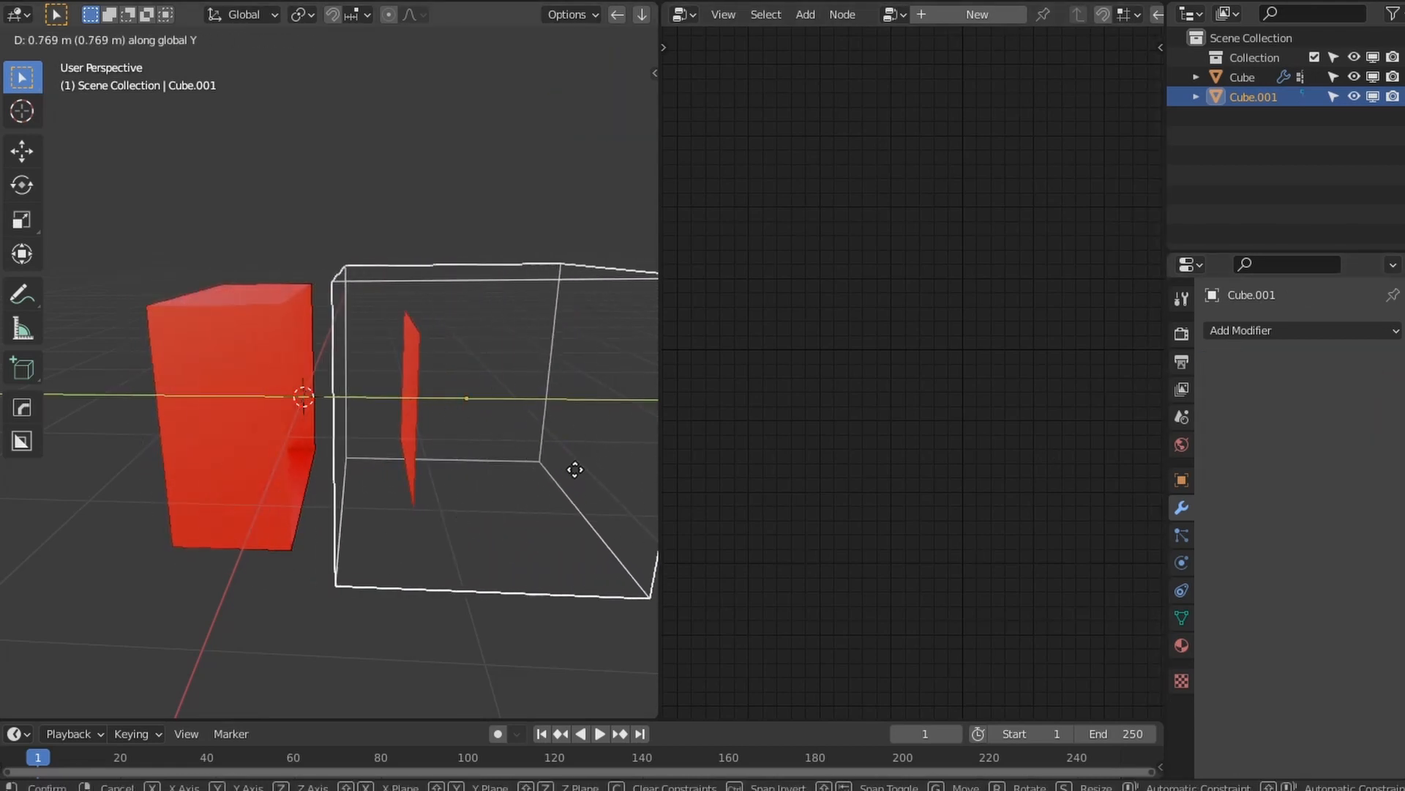
left_click(530, 505)
mouse_move(530, 505)
middle_mouse_down()
mouse_move(419, 486)
mouse_move(468, 522)
mouse_move(553, 512)
middle_mouse_up()
key("s")
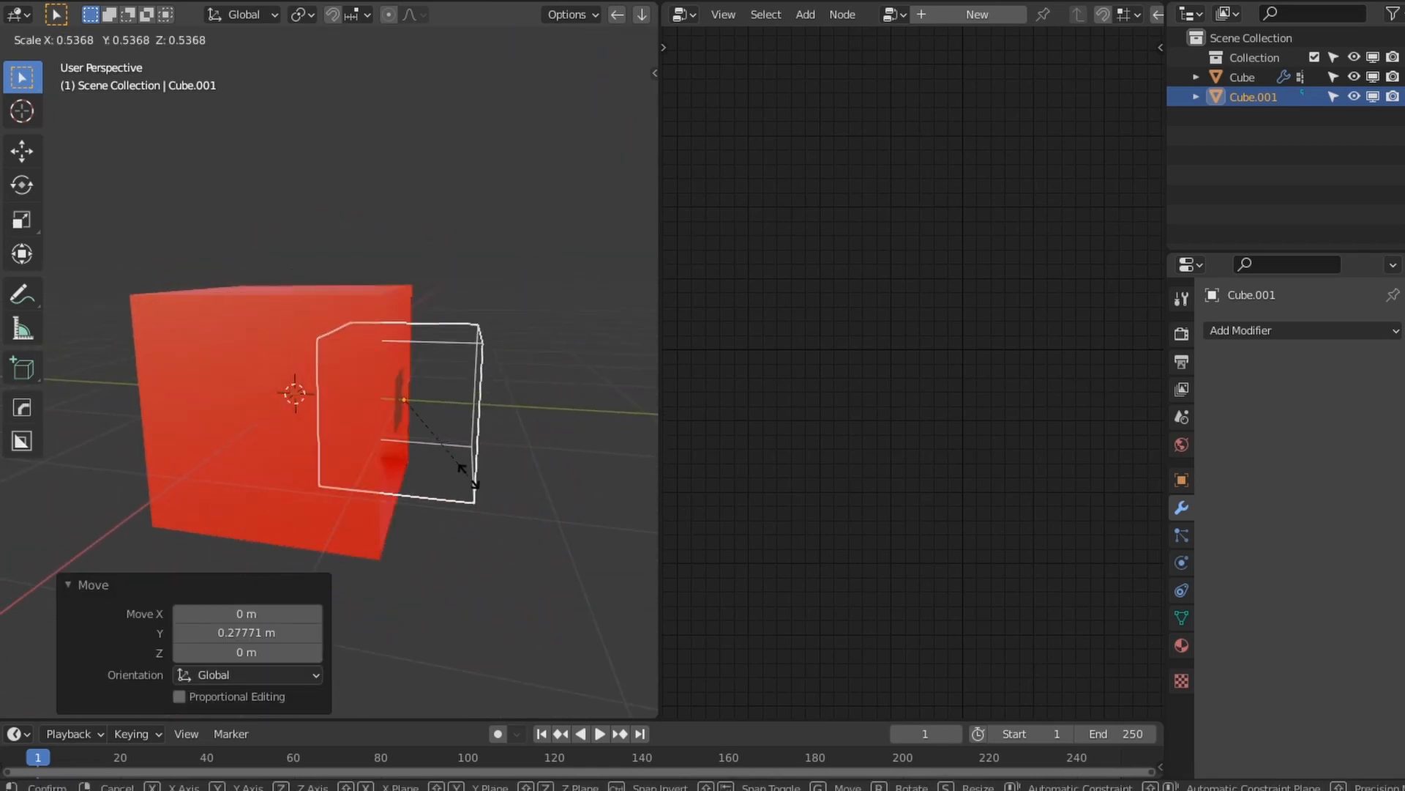
left_click(502, 507)
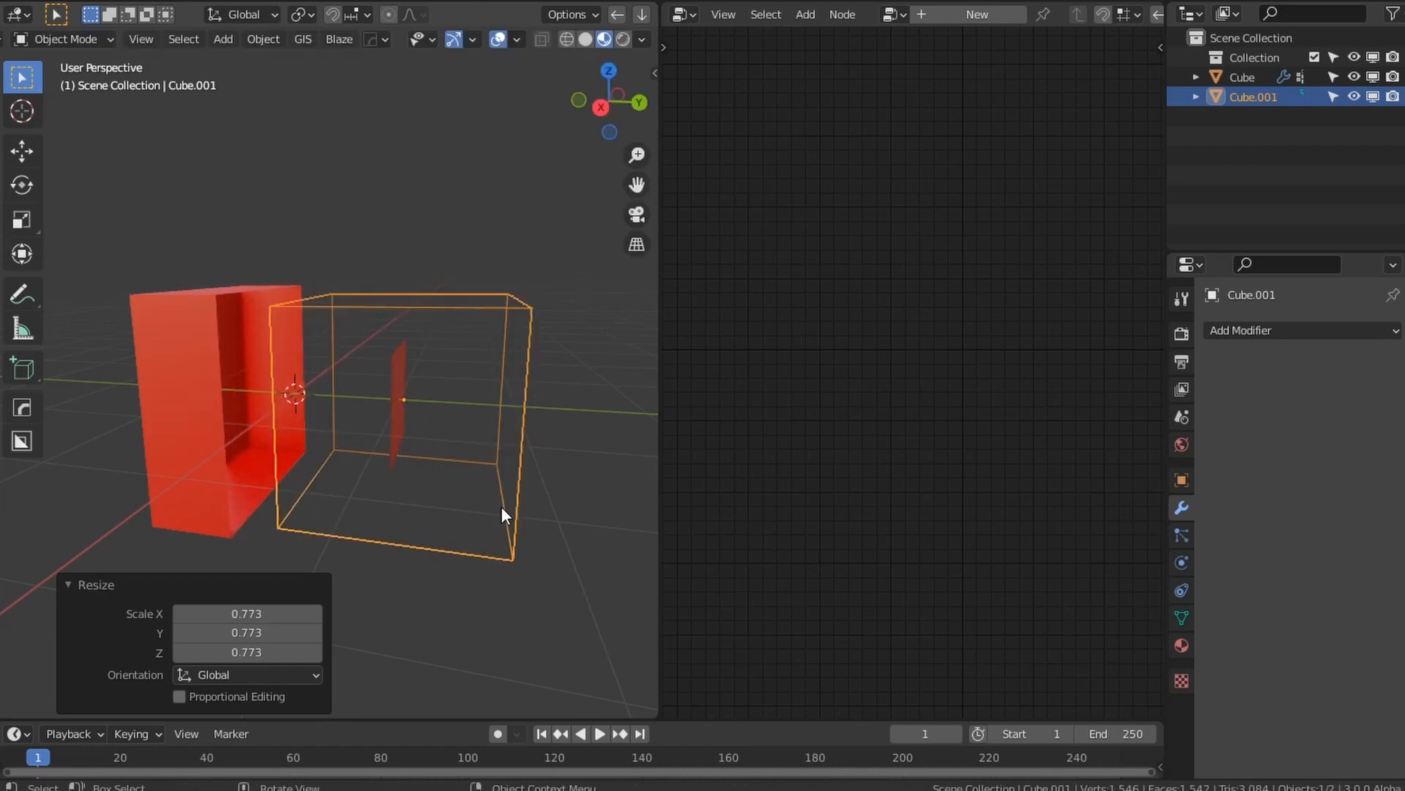
Step: Extrude the wire cube's mesh in place and scale the extruded geometry inward into a small inner cube
key("Tab")
key("e")
right_click(518, 495)
key("s")
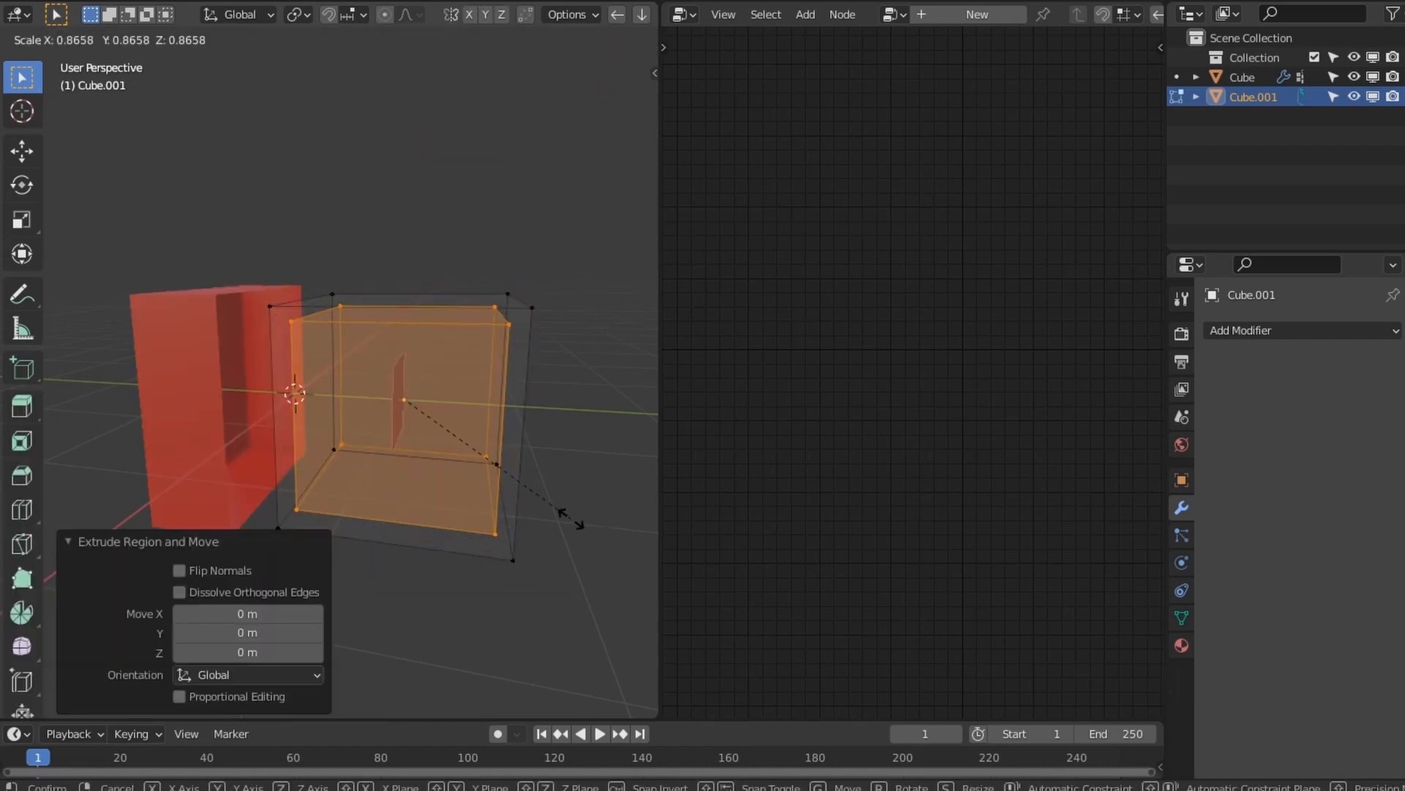
left_click(448, 447)
key("Tab")
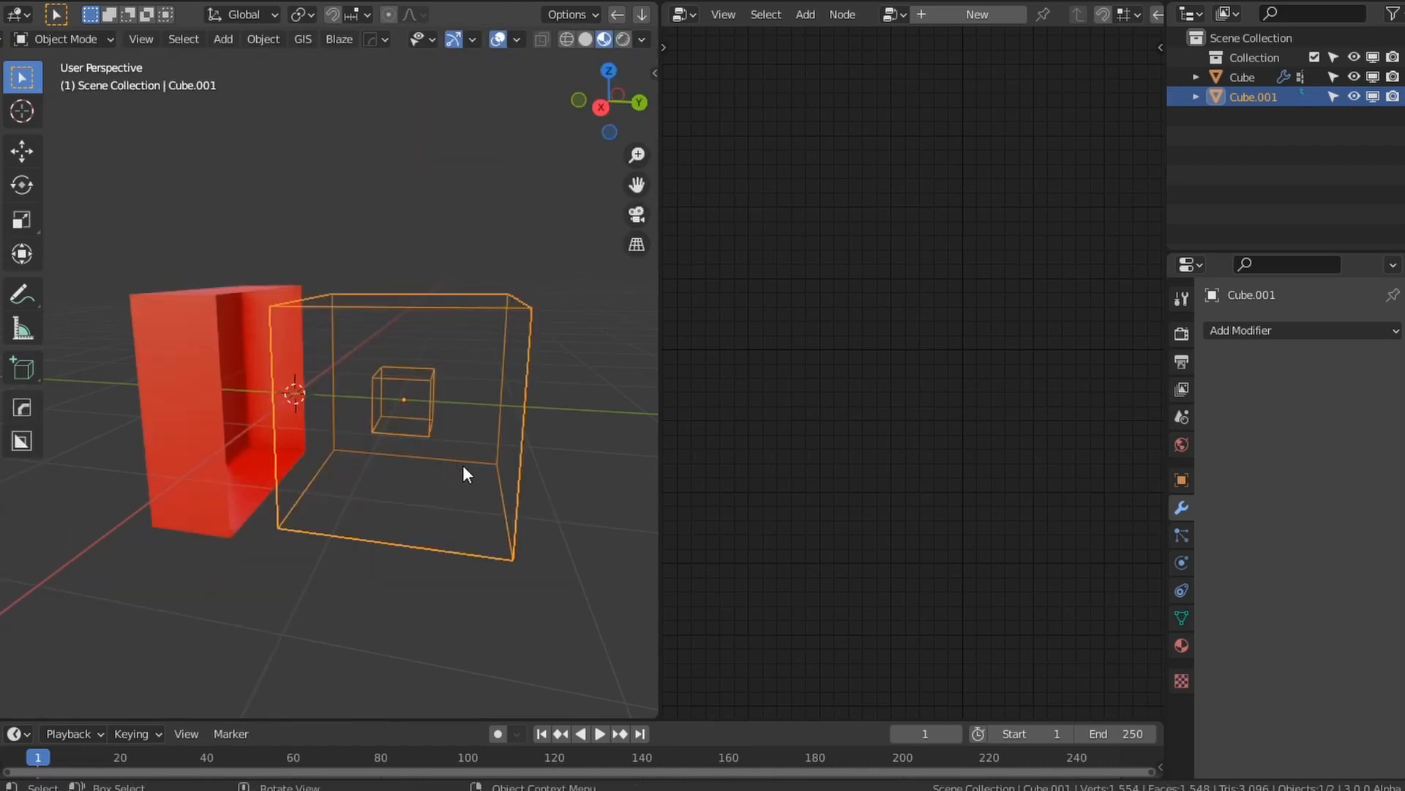
Step: Try moving the wire cube along the Z axis and then through the solid cube along the Y axis
key("g")
key("z")
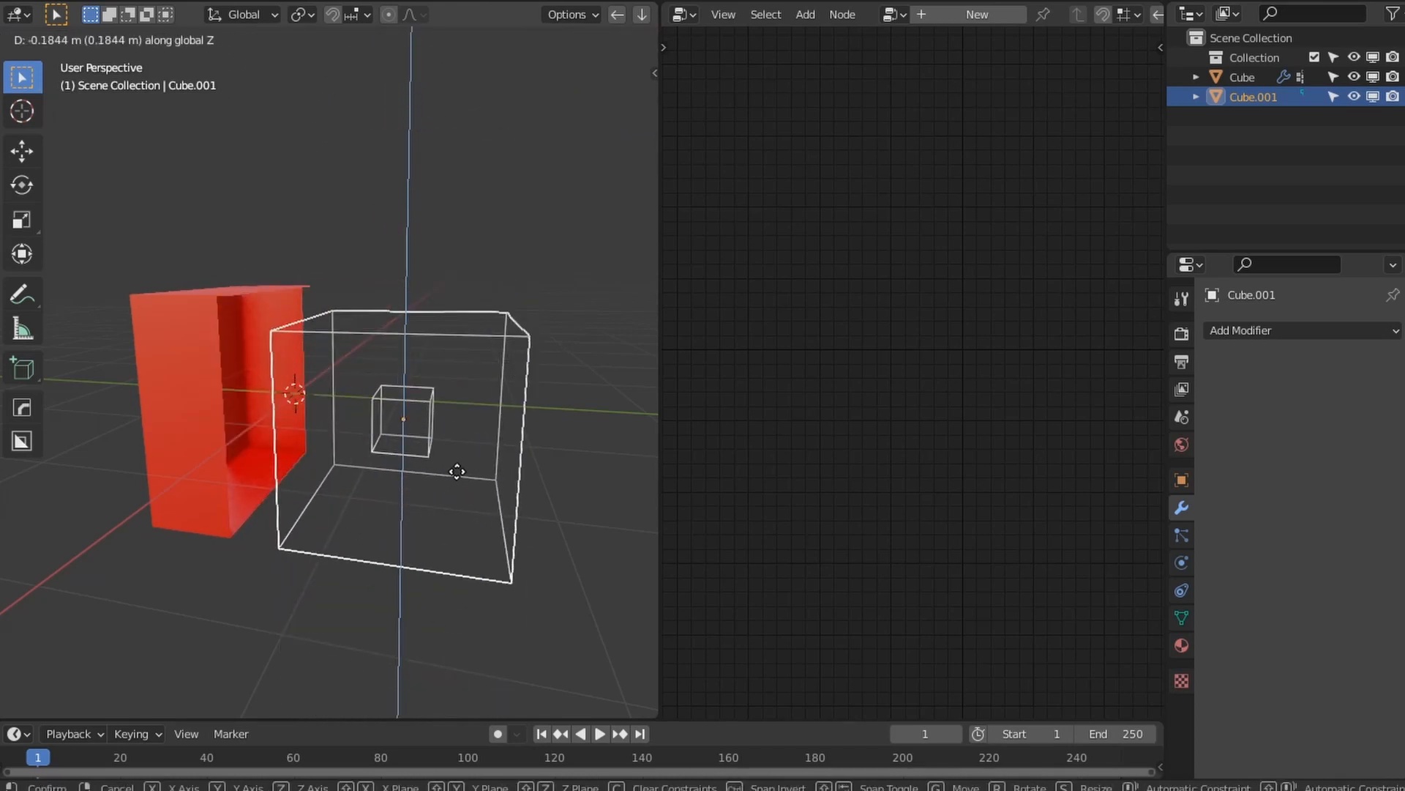
left_click(436, 417)
key("g")
key("y")
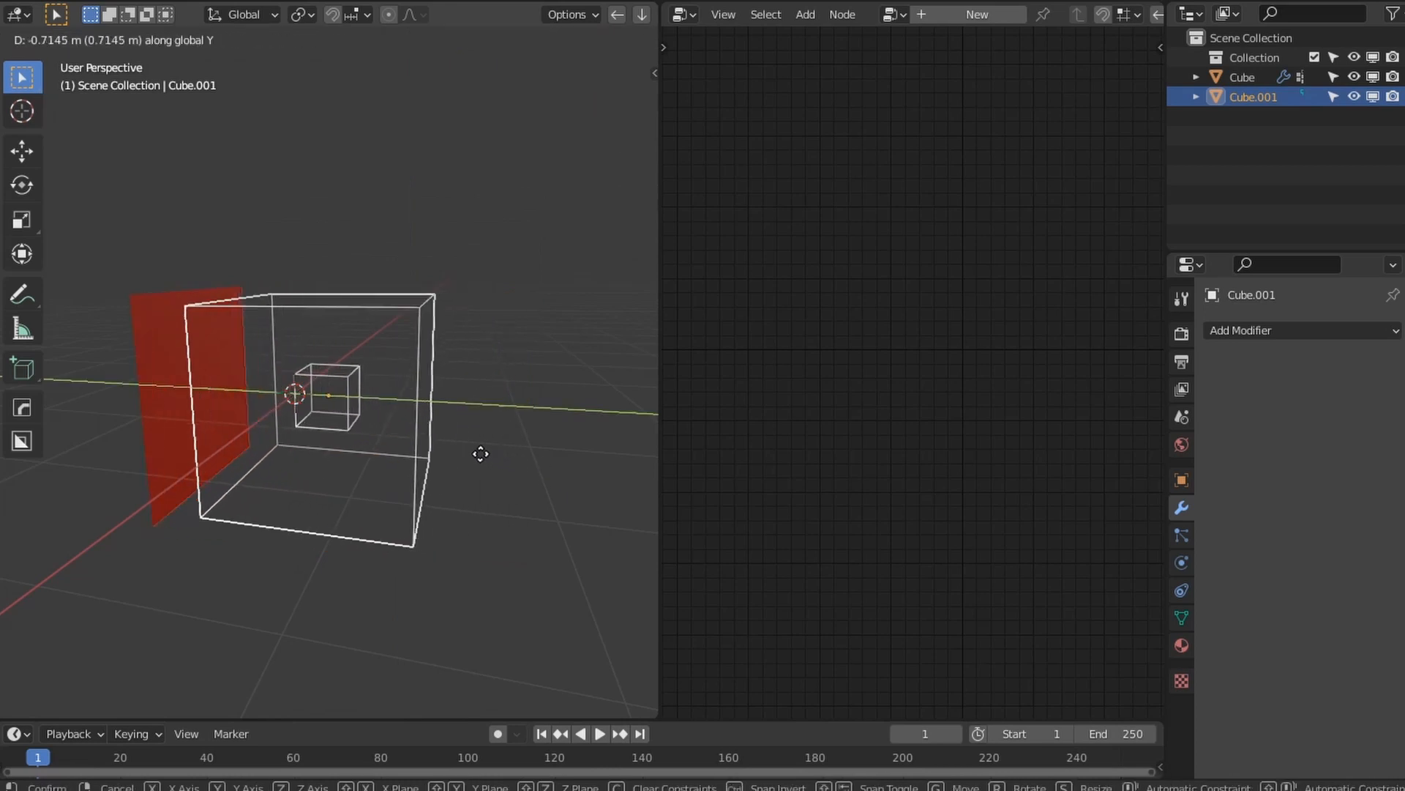
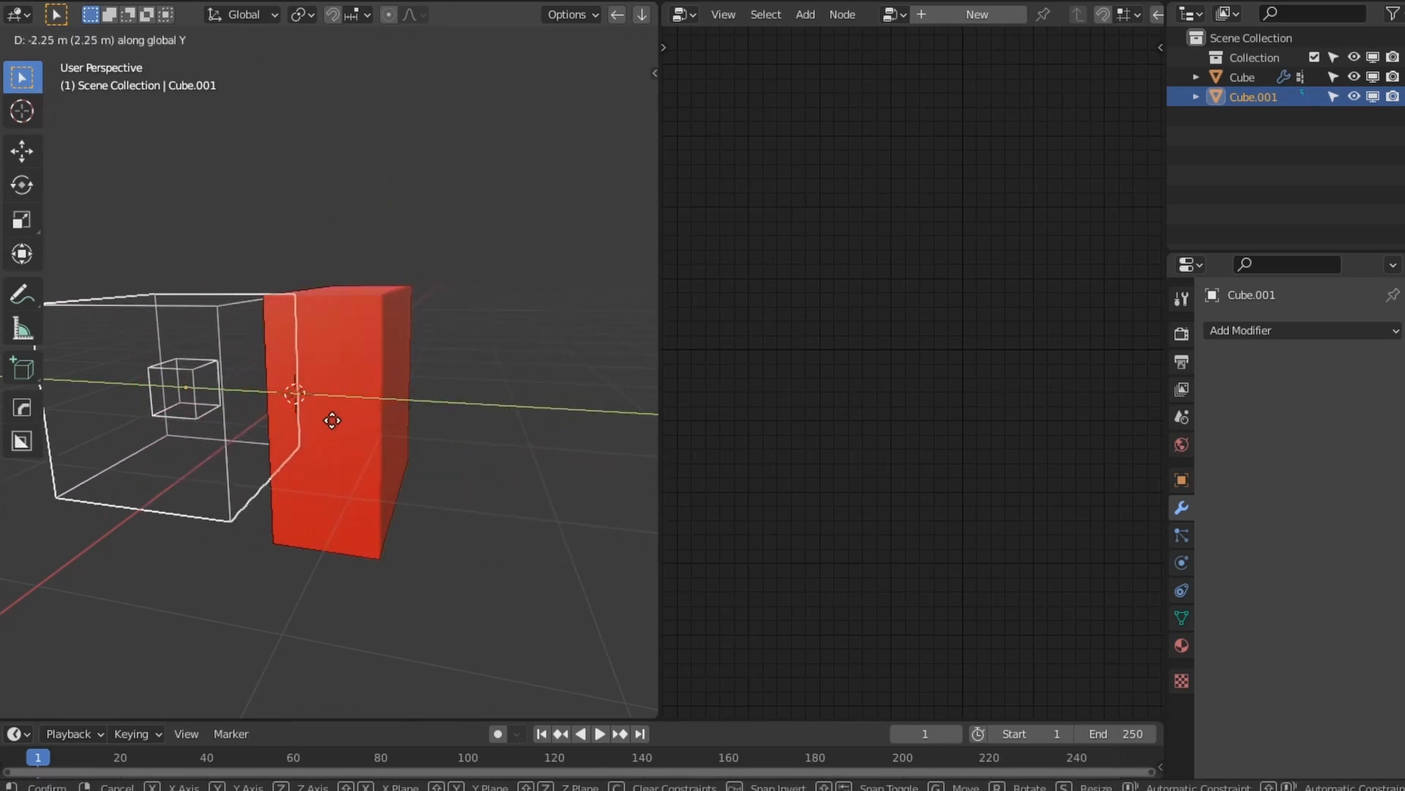
right_click(48, 495)
Step: Select the solid cube and set its Geometry Nodes modifier's Switch value to 0
left_click(186, 431)
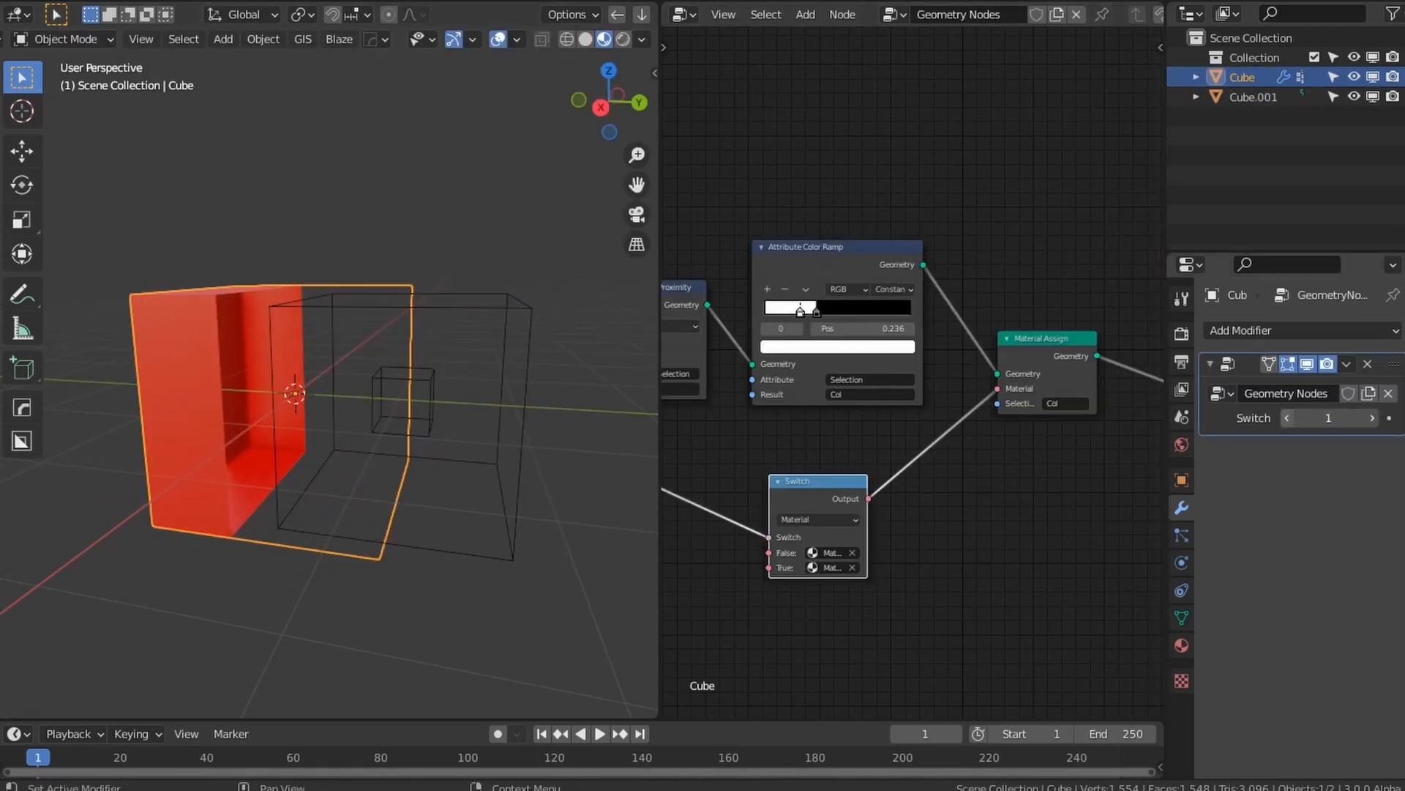
left_click(1287, 418)
Step: Duplicate the material Switch node with its Group Input link and place the copy near the Object Info node
middle_click_drag(829, 563, 931, 543)
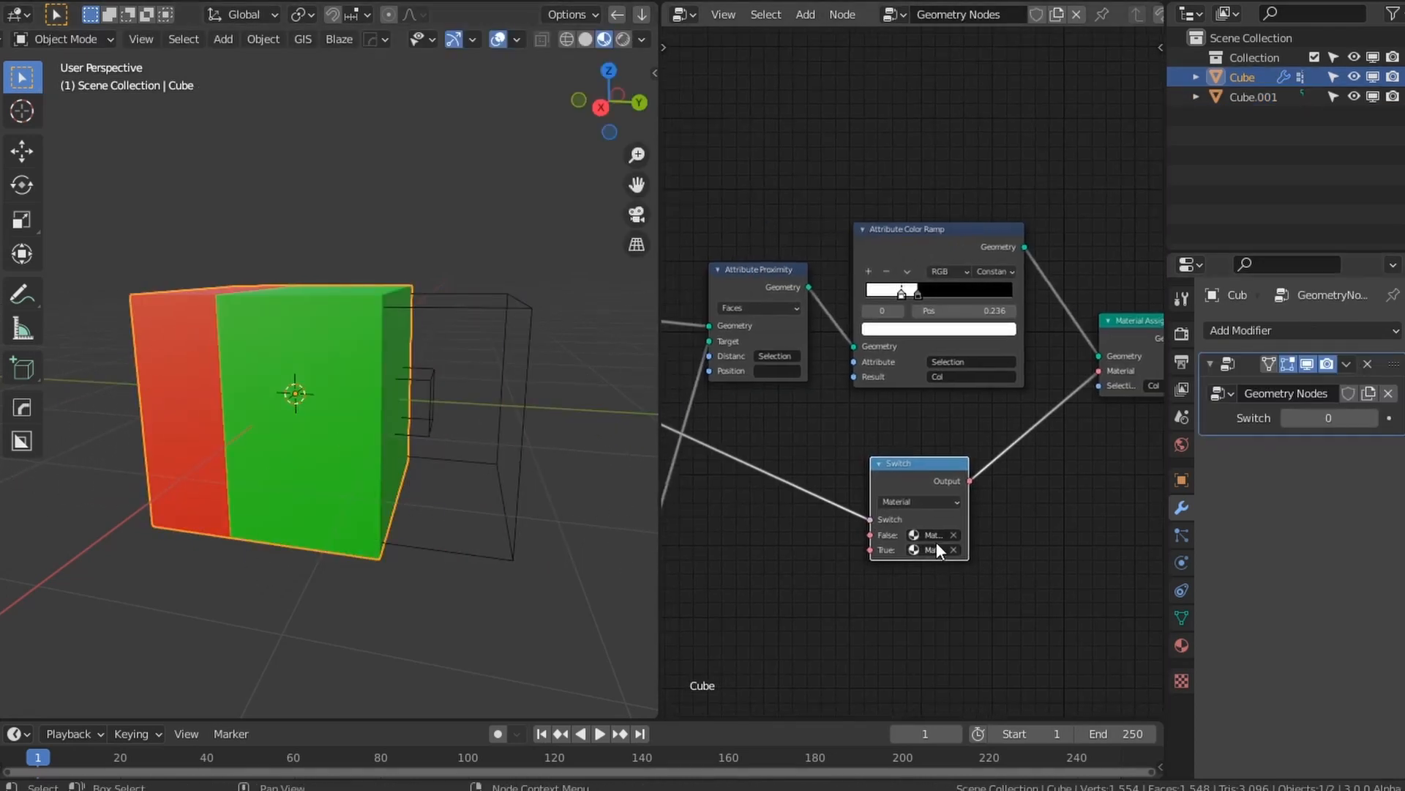
mouse_move(923, 460)
left_mouse_down()
mouse_move(940, 498)
mouse_move(917, 439)
left_mouse_up()
scroll(942, 539, "down", 1)
scroll(942, 538, "up", 1)
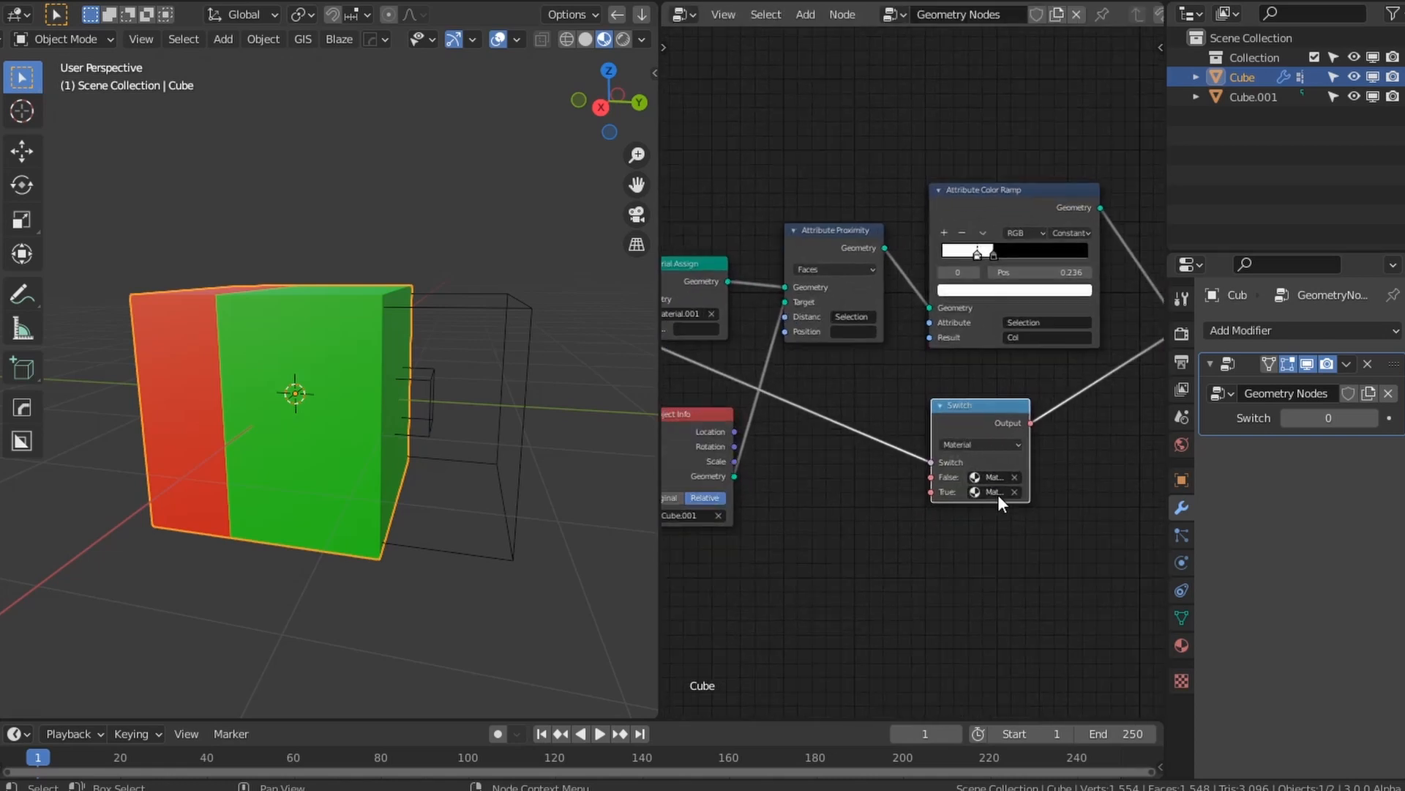
scroll(902, 511, "down", 3)
scroll(908, 521, "up", 4)
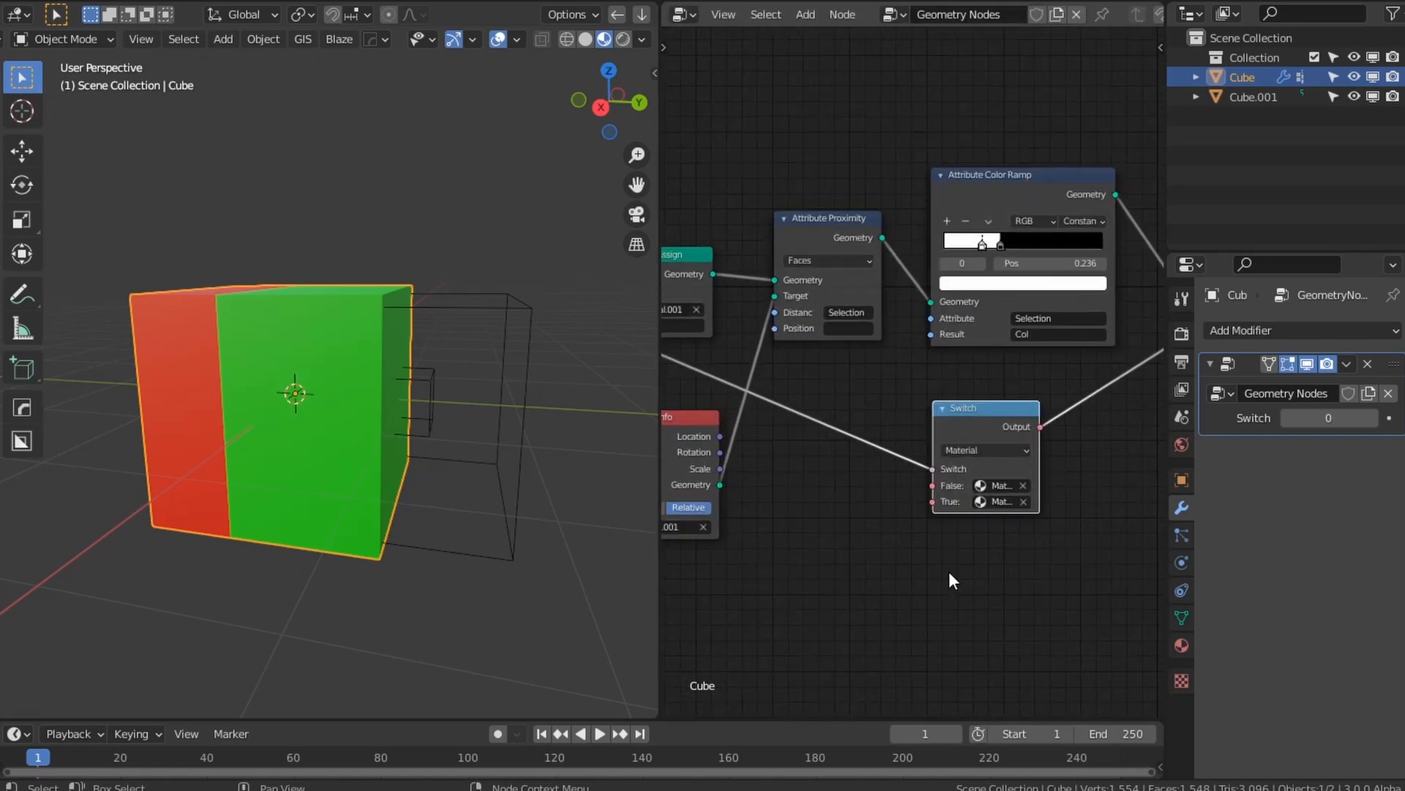
middle_click_drag(952, 494, 985, 454)
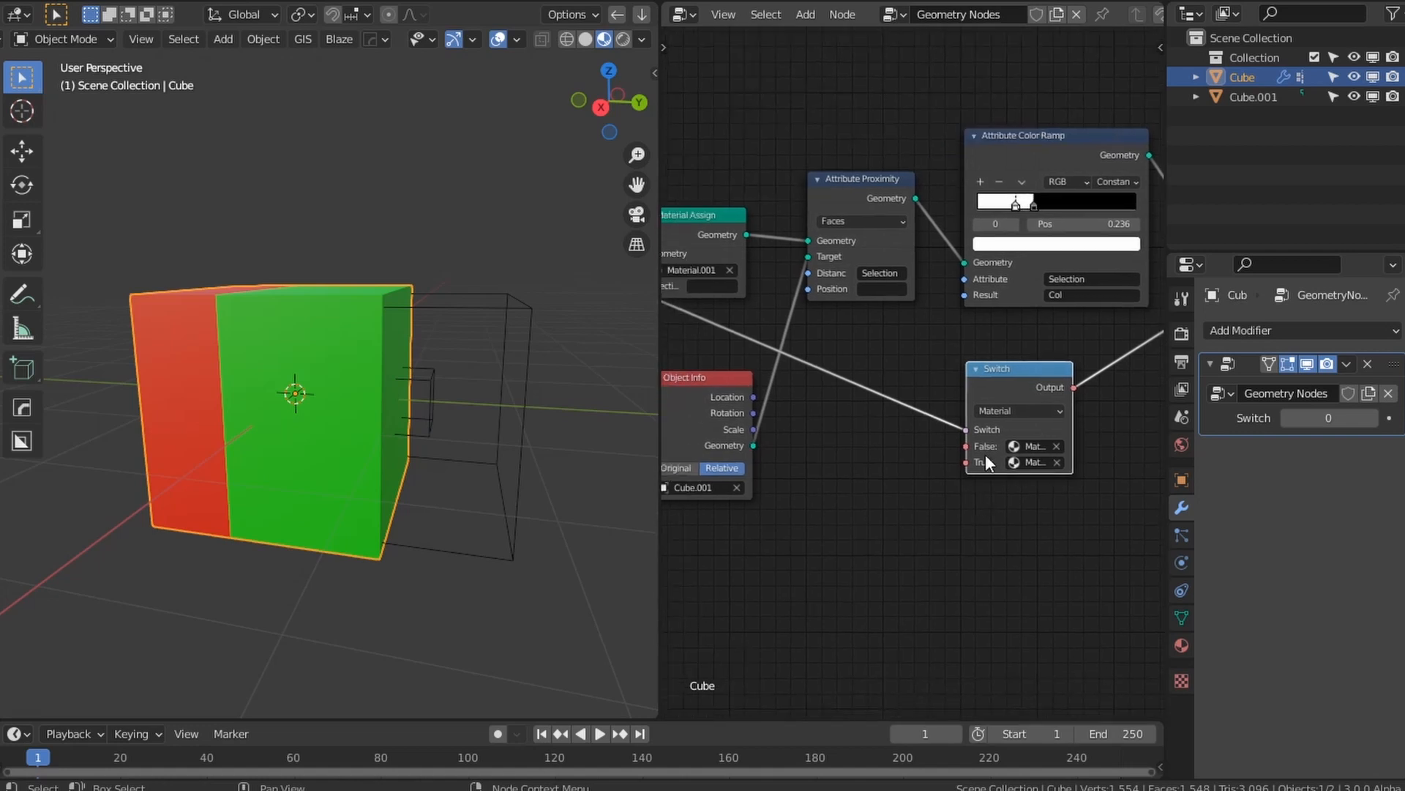
key("shift+d")
left_click(848, 489)
Step: Reconnect the duplicated Switch node's Switch input to a new Group Input socket, exposing a second switch on the modifier
middle_click_drag(831, 515, 990, 529)
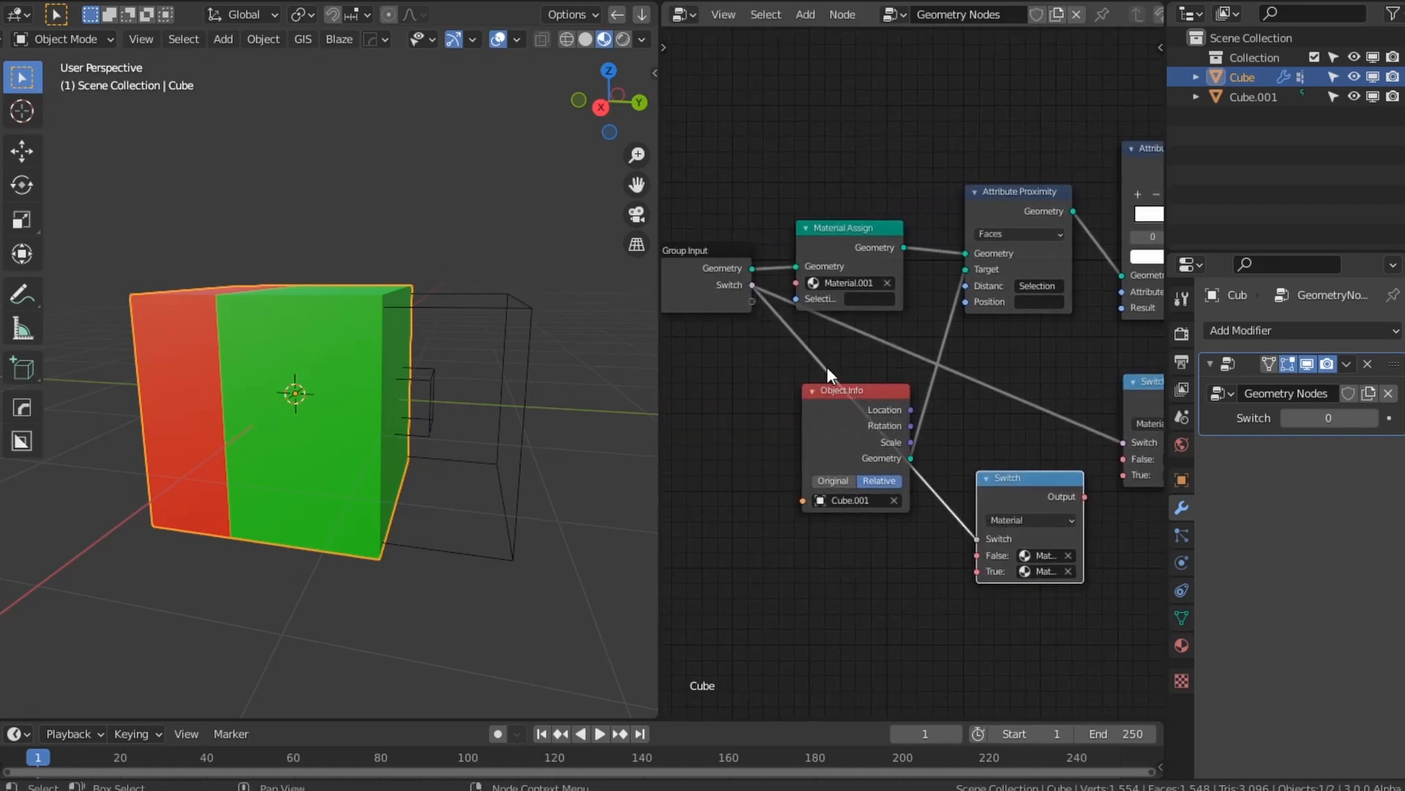
left_click_drag(763, 310, 753, 301)
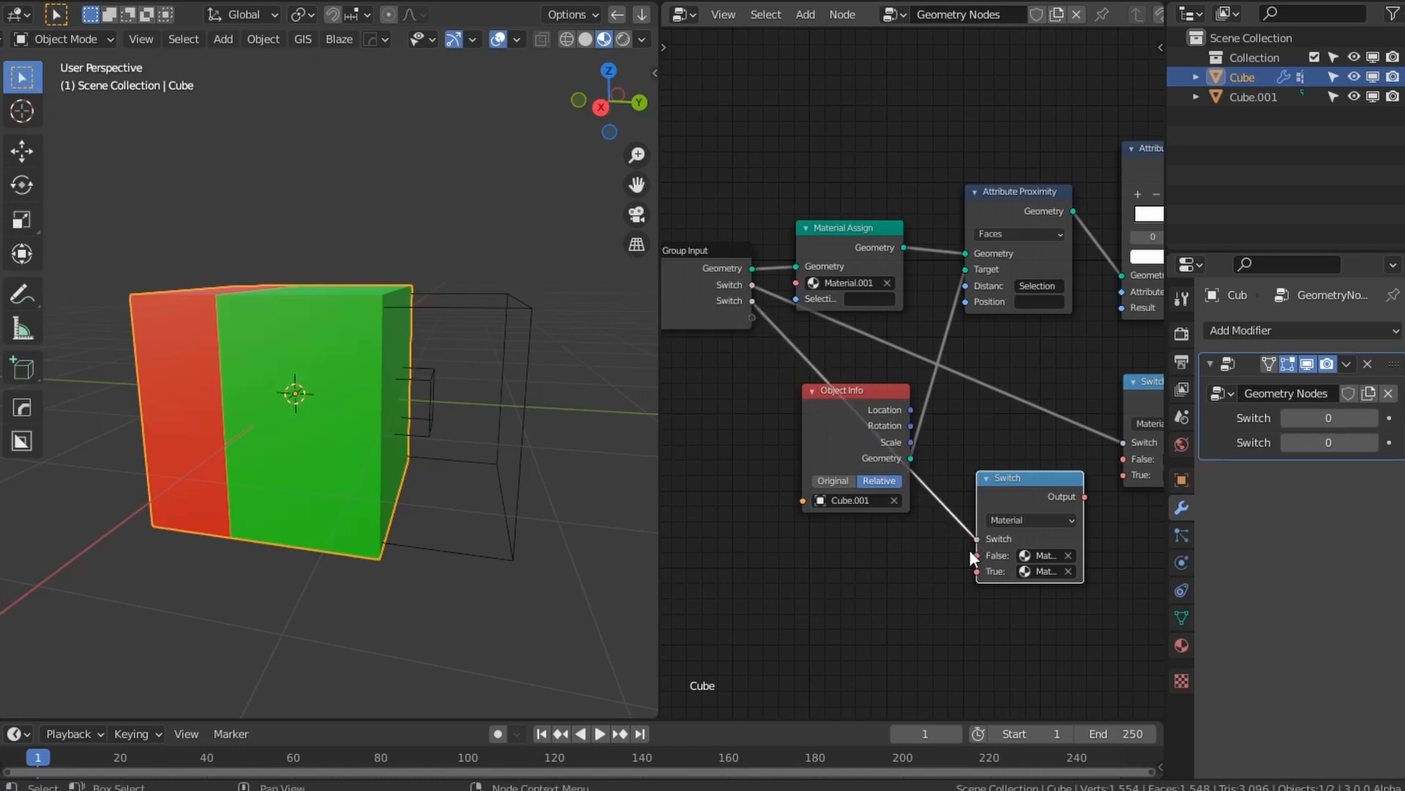
left_click_drag(1008, 496, 959, 488)
Step: Clear the materials from the duplicated Switch node's False and True inputs
middle_click_drag(1000, 541, 897, 533)
scroll(902, 498, "up", 3)
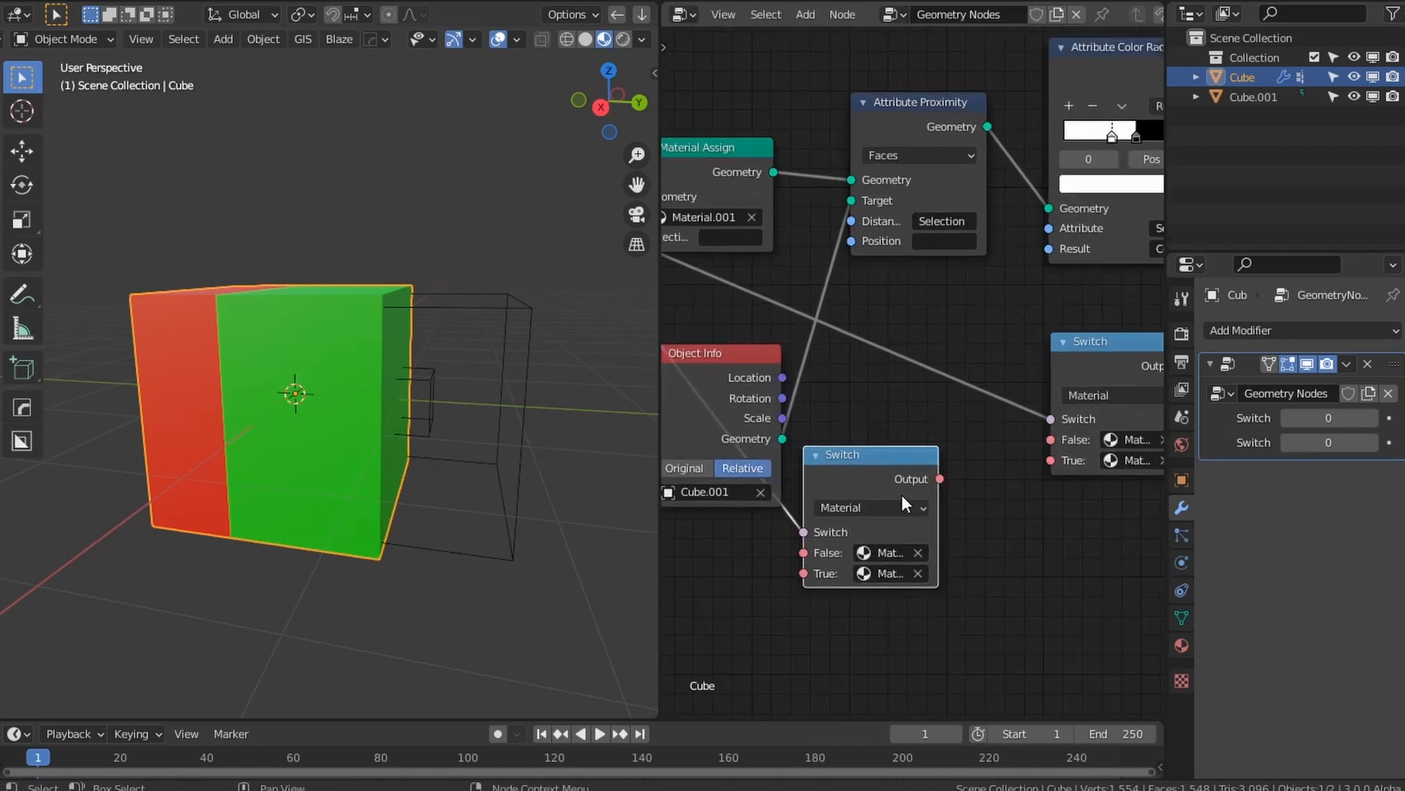
left_click_drag(884, 477, 892, 495)
left_click(926, 568)
left_click(927, 589)
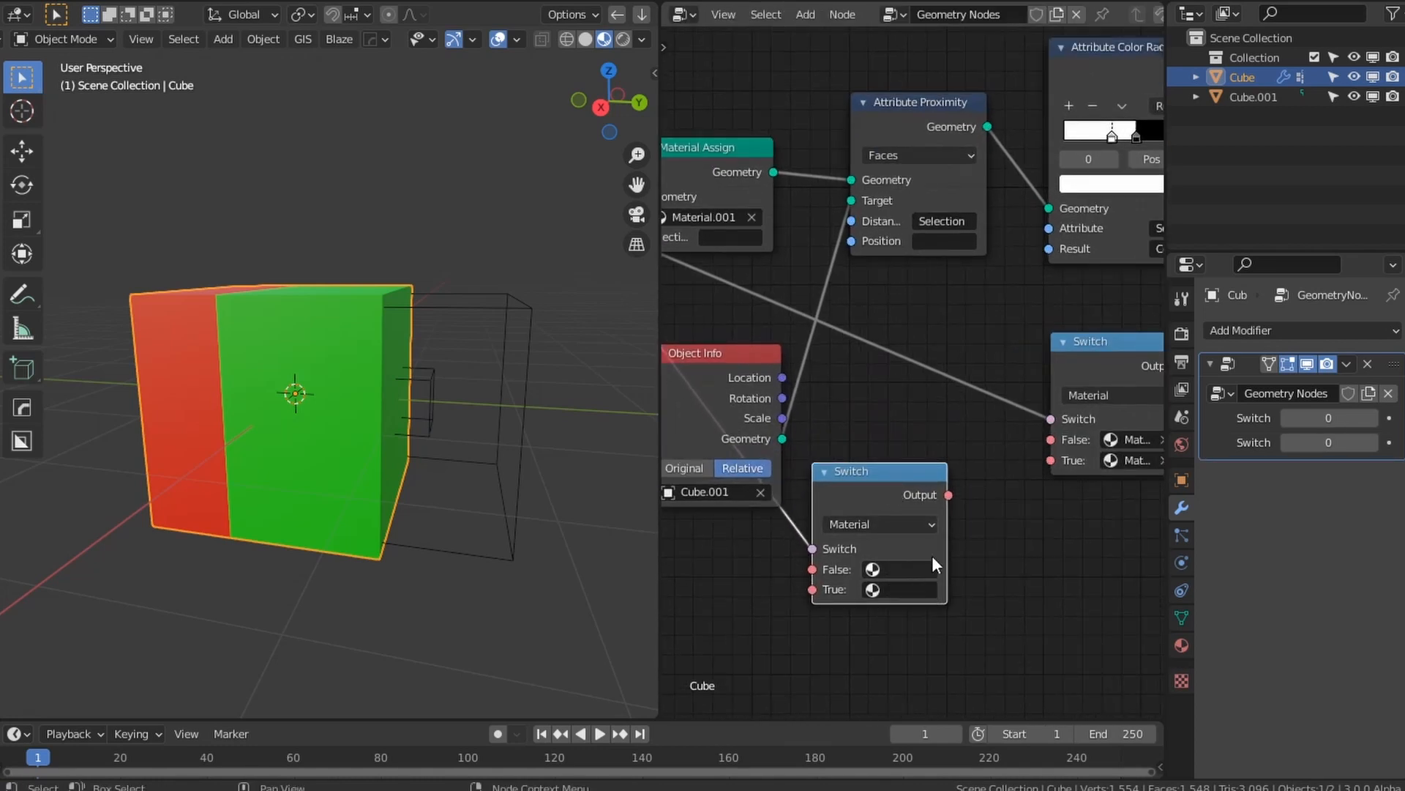
Step: Widen the original Switch node and connect the duplicated Switch node's output to its True input
middle_click_drag(1041, 459, 915, 472)
scroll(915, 480, "up", 1)
left_click_drag(1065, 358, 1131, 358)
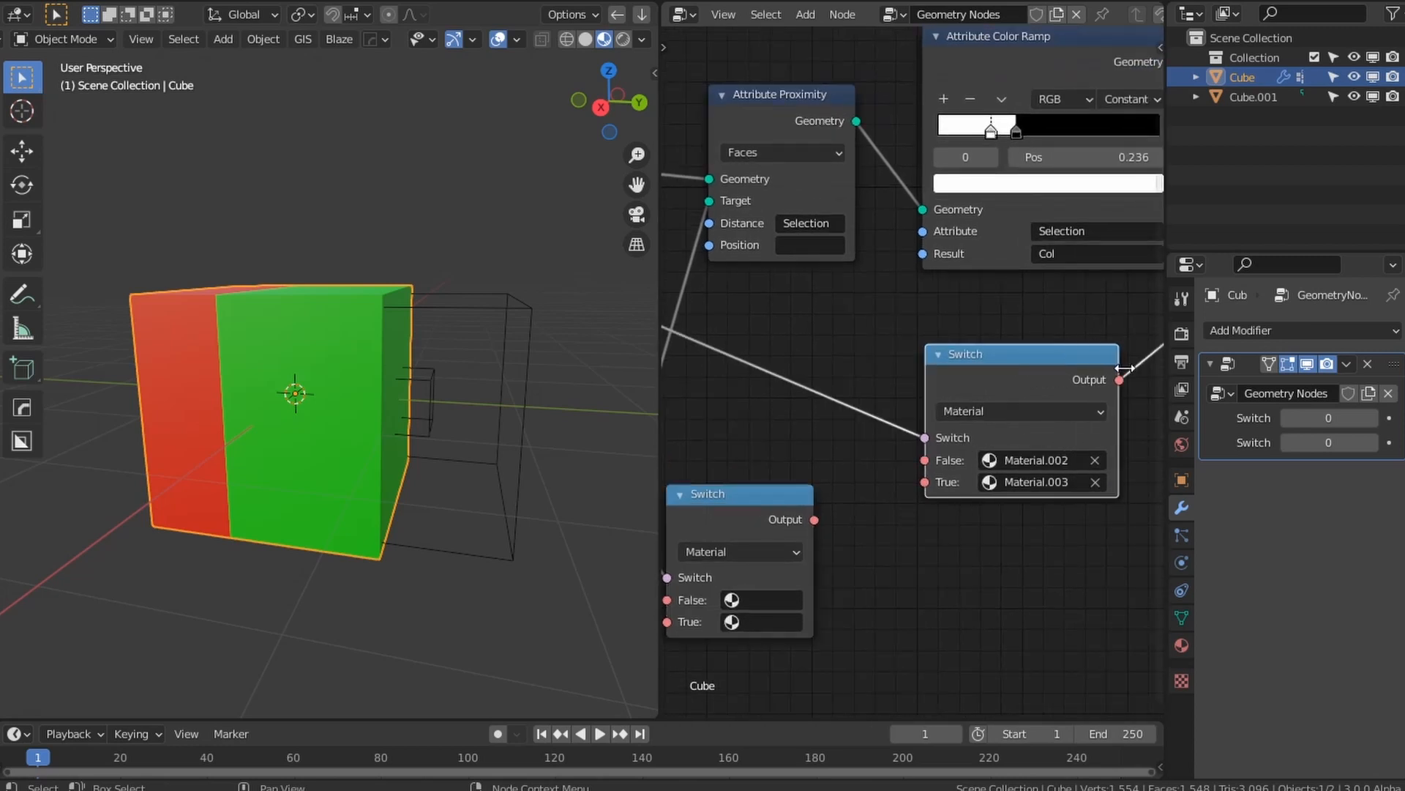
left_click(1069, 482)
left_click(863, 503)
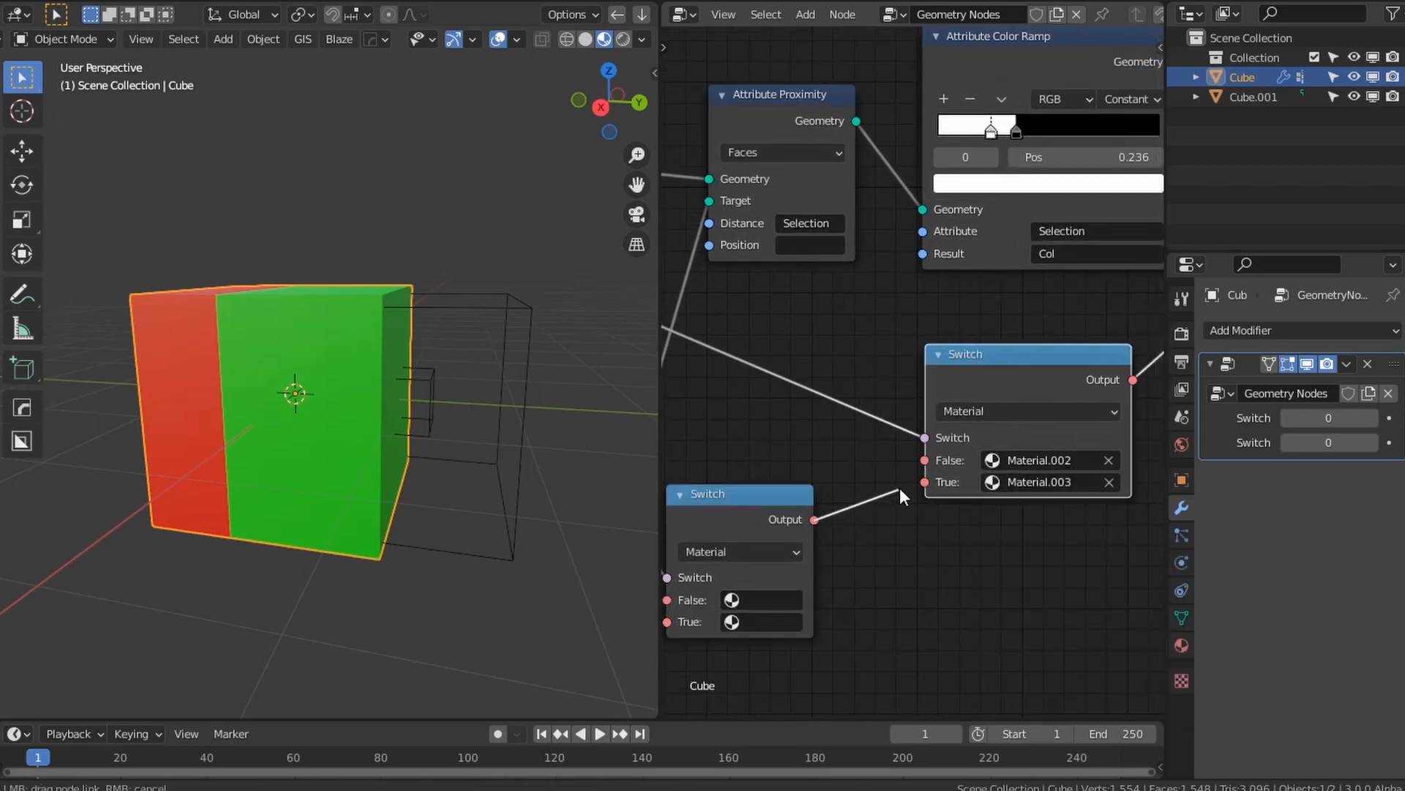
Step: Assign the transparent material to the duplicated Switch node's False input and the blue material to its True input
left_click(775, 600)
left_click(780, 441)
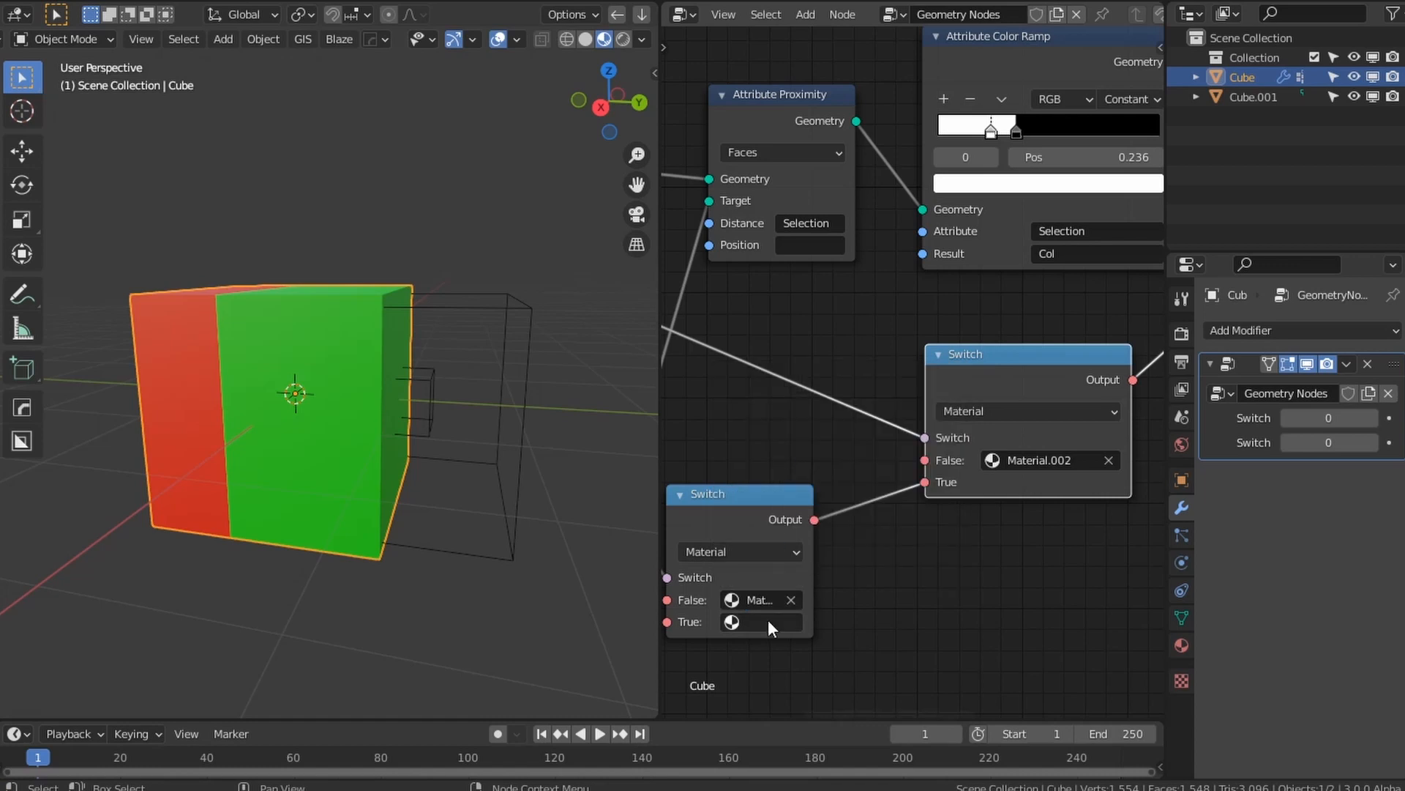
left_click(767, 621)
left_click(783, 404)
middle_click_drag(776, 600, 931, 578)
scroll(929, 576, "down", 1)
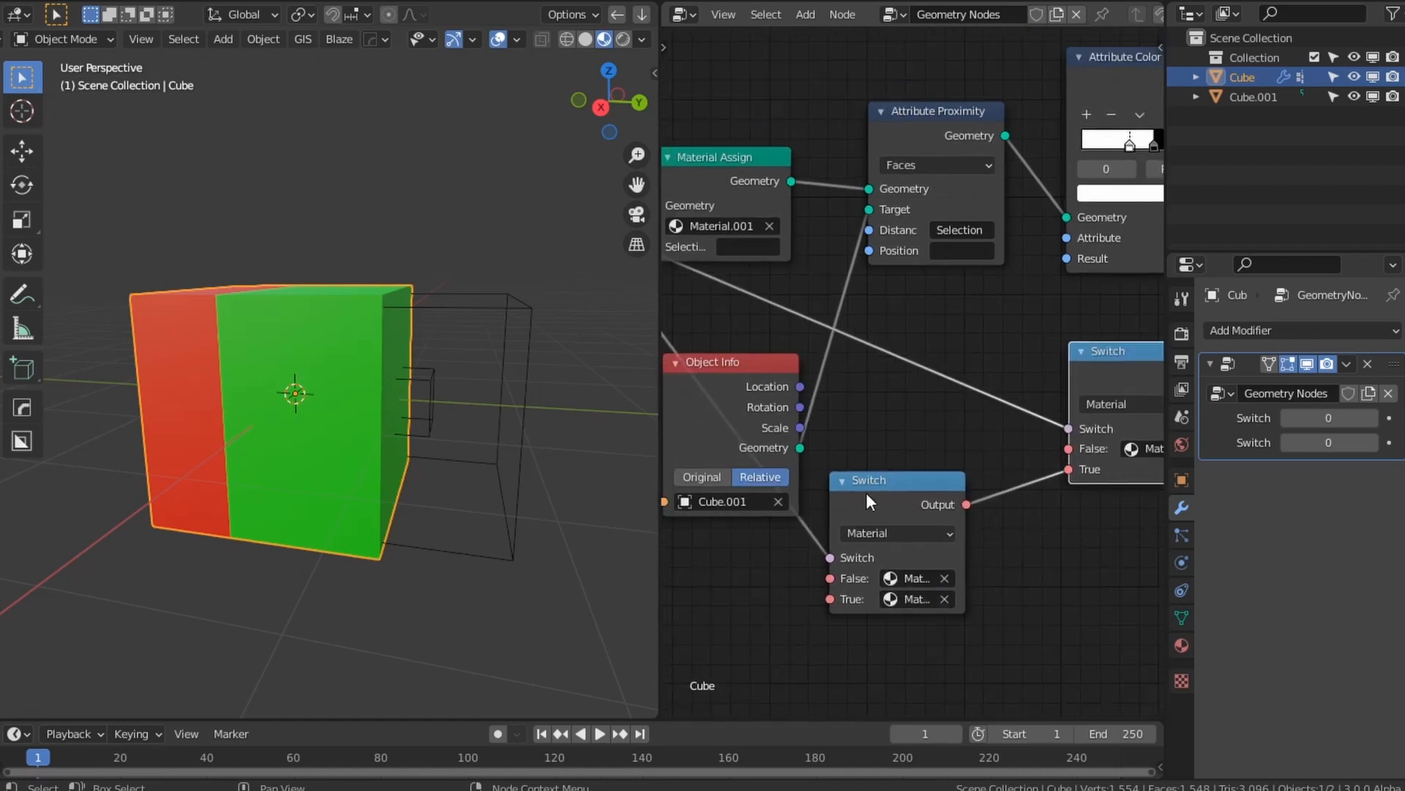
left_click_drag(867, 493, 889, 502)
Step: Toggle the modifier's first Switch value to 1 and back to 0, and try the second at 1
left_click(1372, 418)
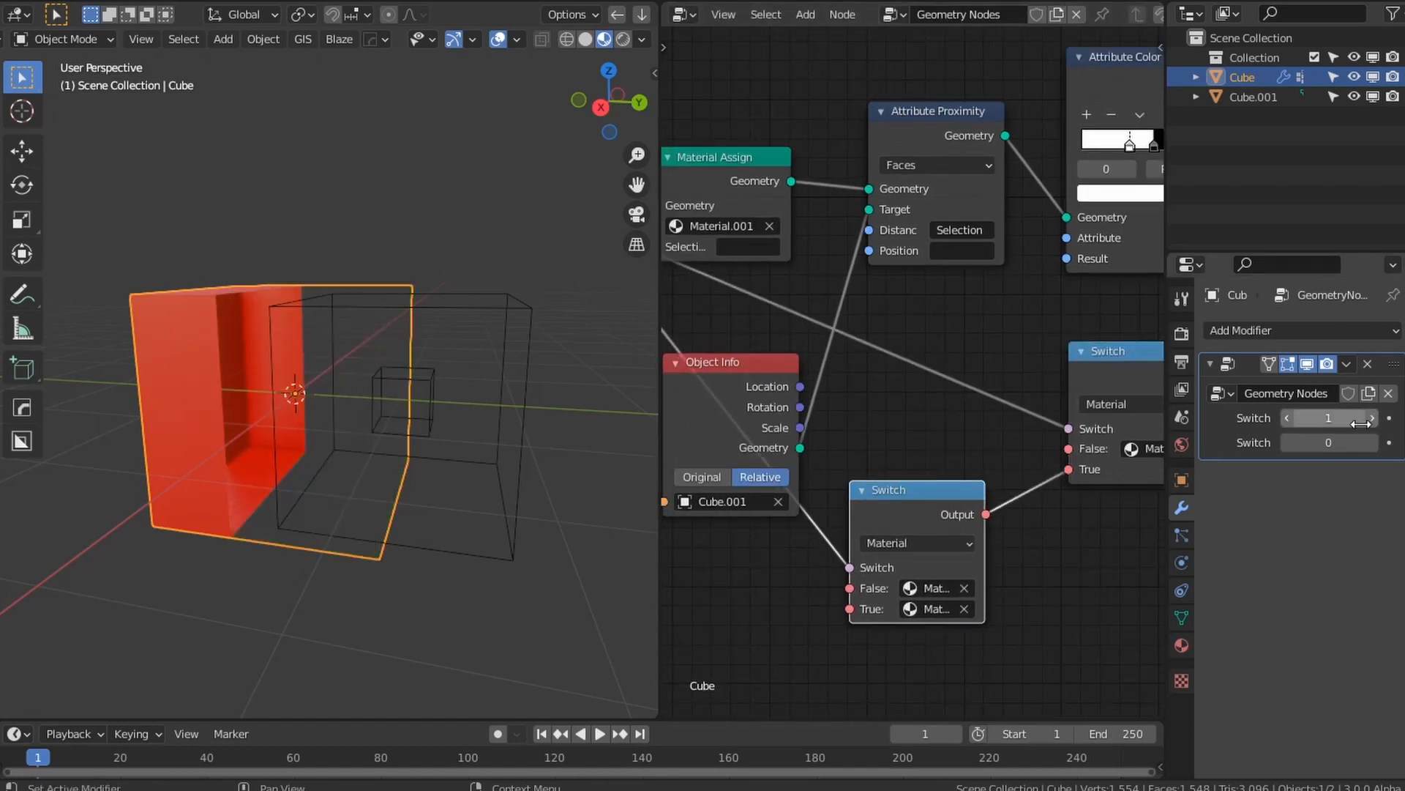
left_click(1288, 418)
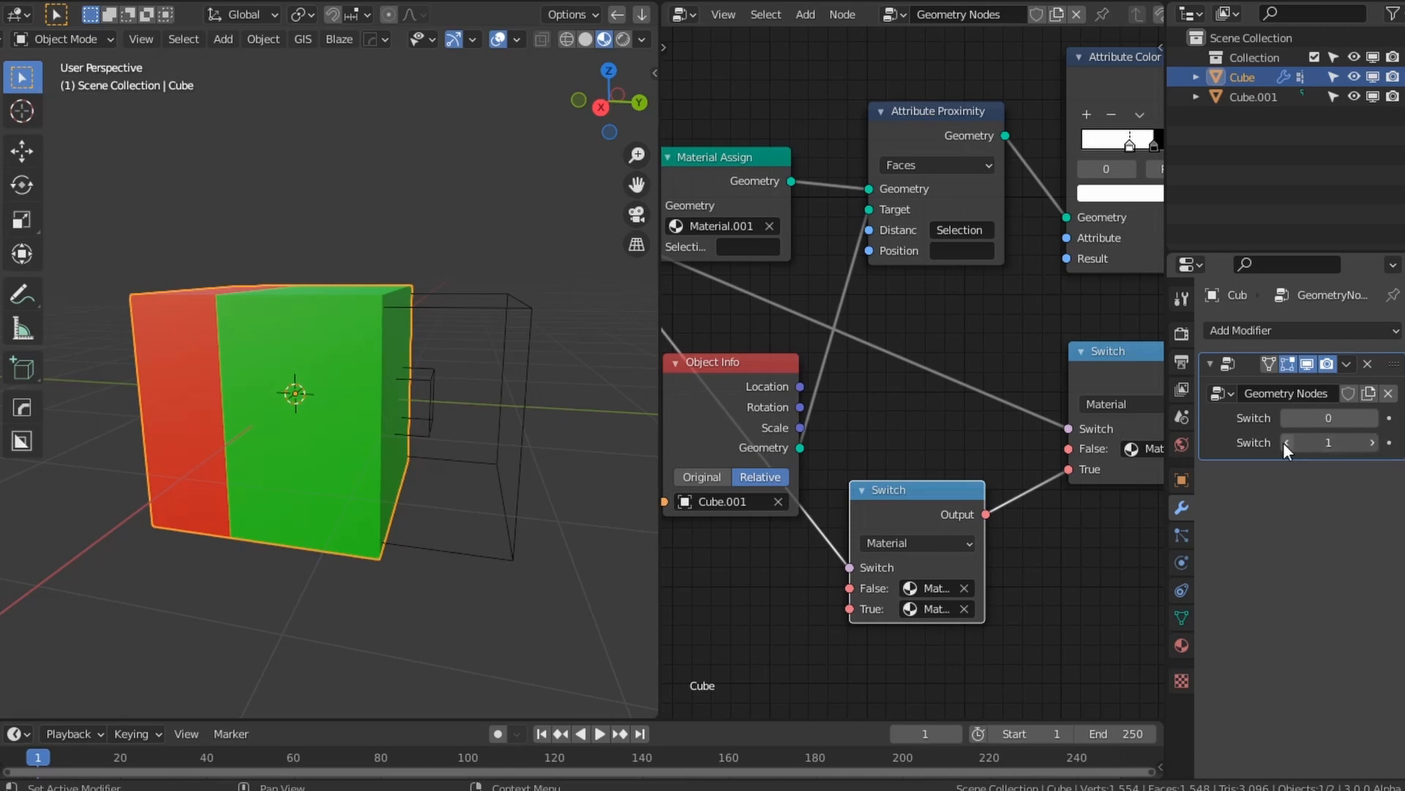
middle_click_drag(939, 542, 857, 546)
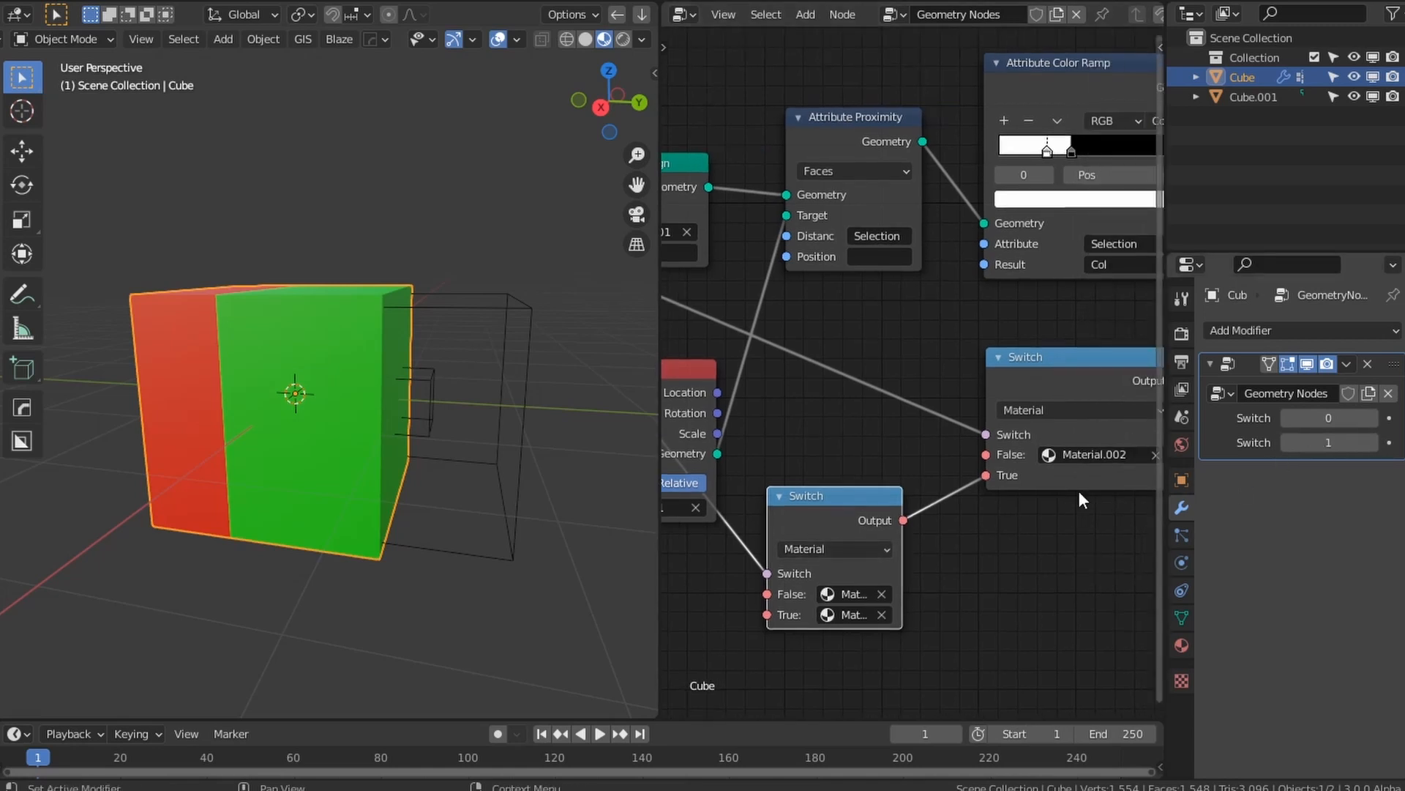
middle_click_drag(1079, 490, 918, 497)
scroll(848, 520, "up", 4)
scroll(965, 561, "down", 4)
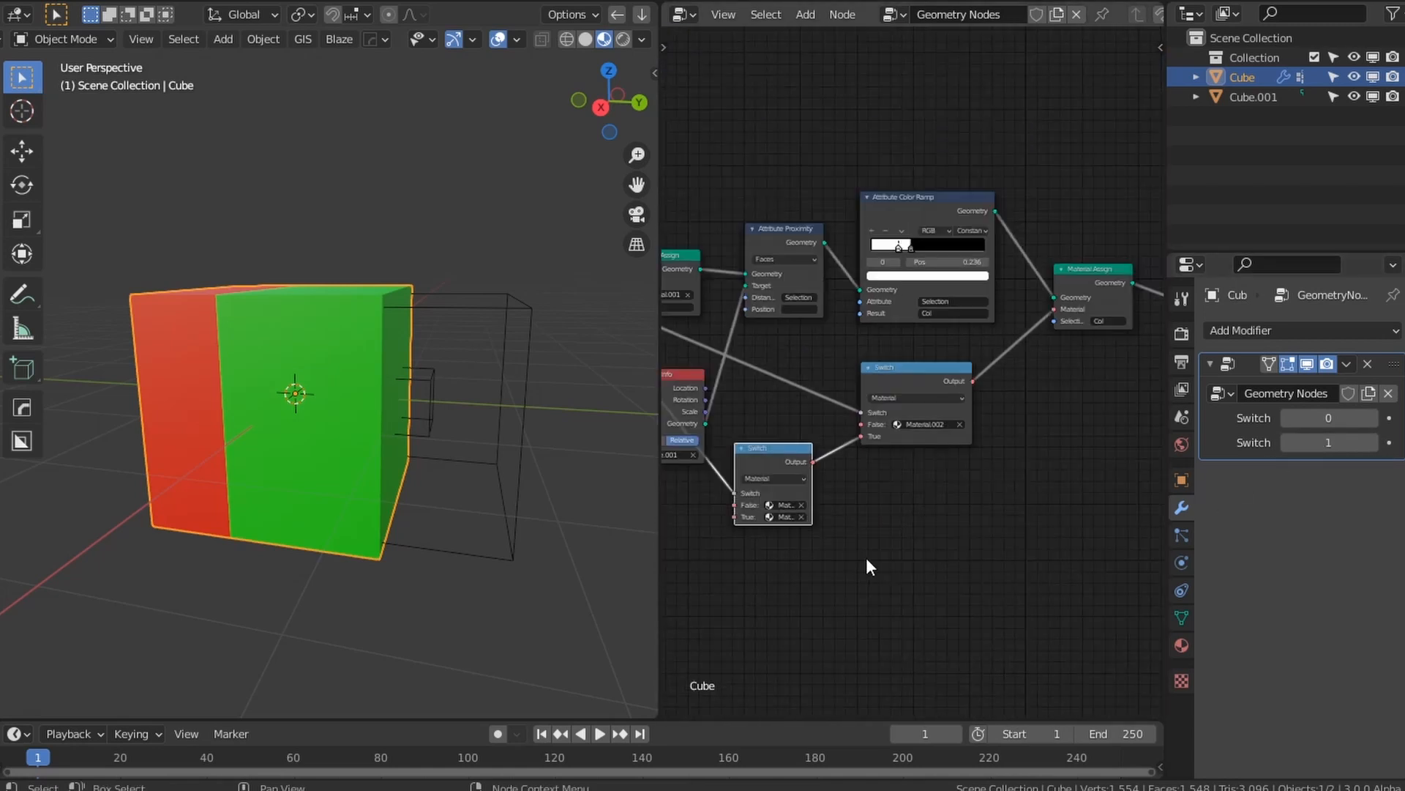
middle_click_drag(866, 568, 976, 564)
Step: Set both Switch values of the Geometry Nodes modifier to 1
left_click(1286, 416)
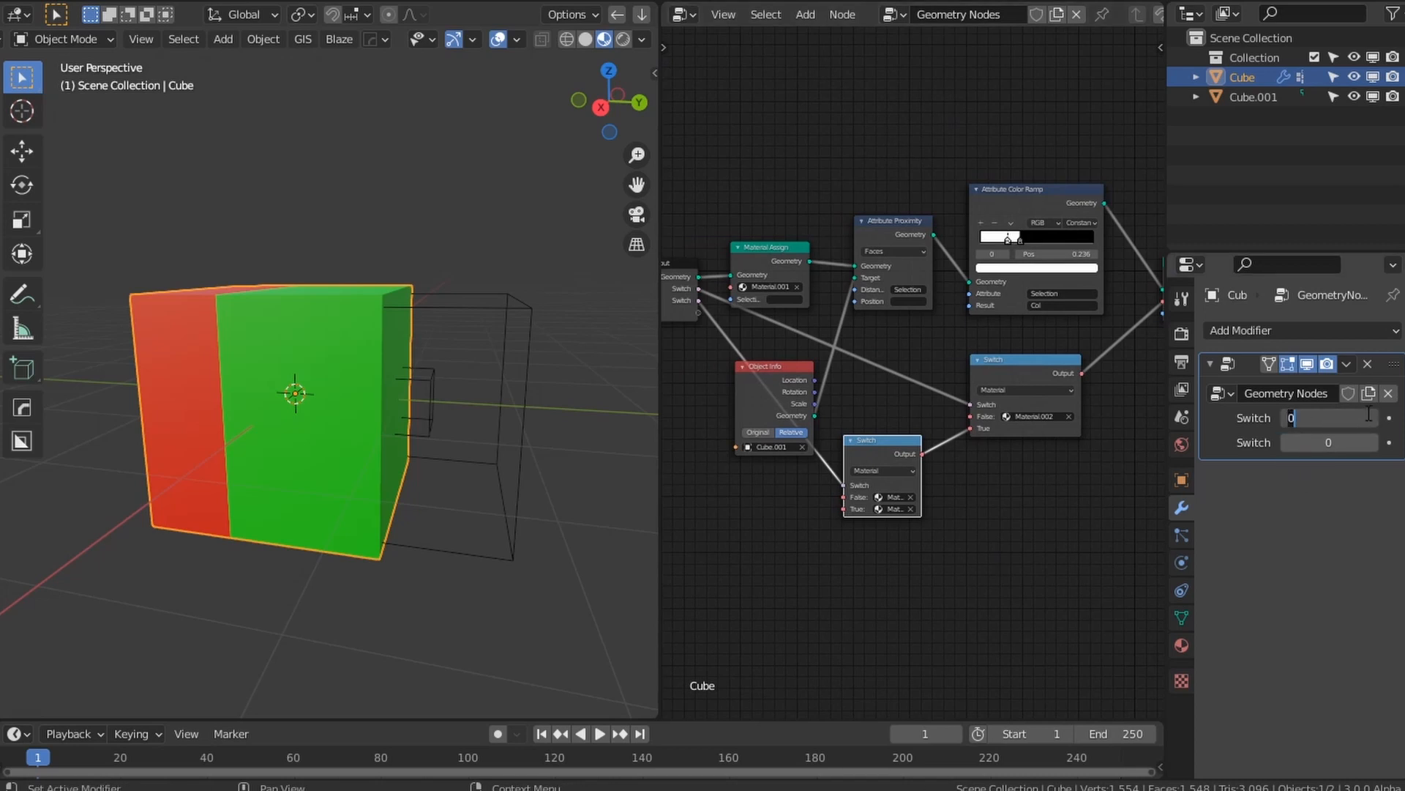
left_click(1372, 419)
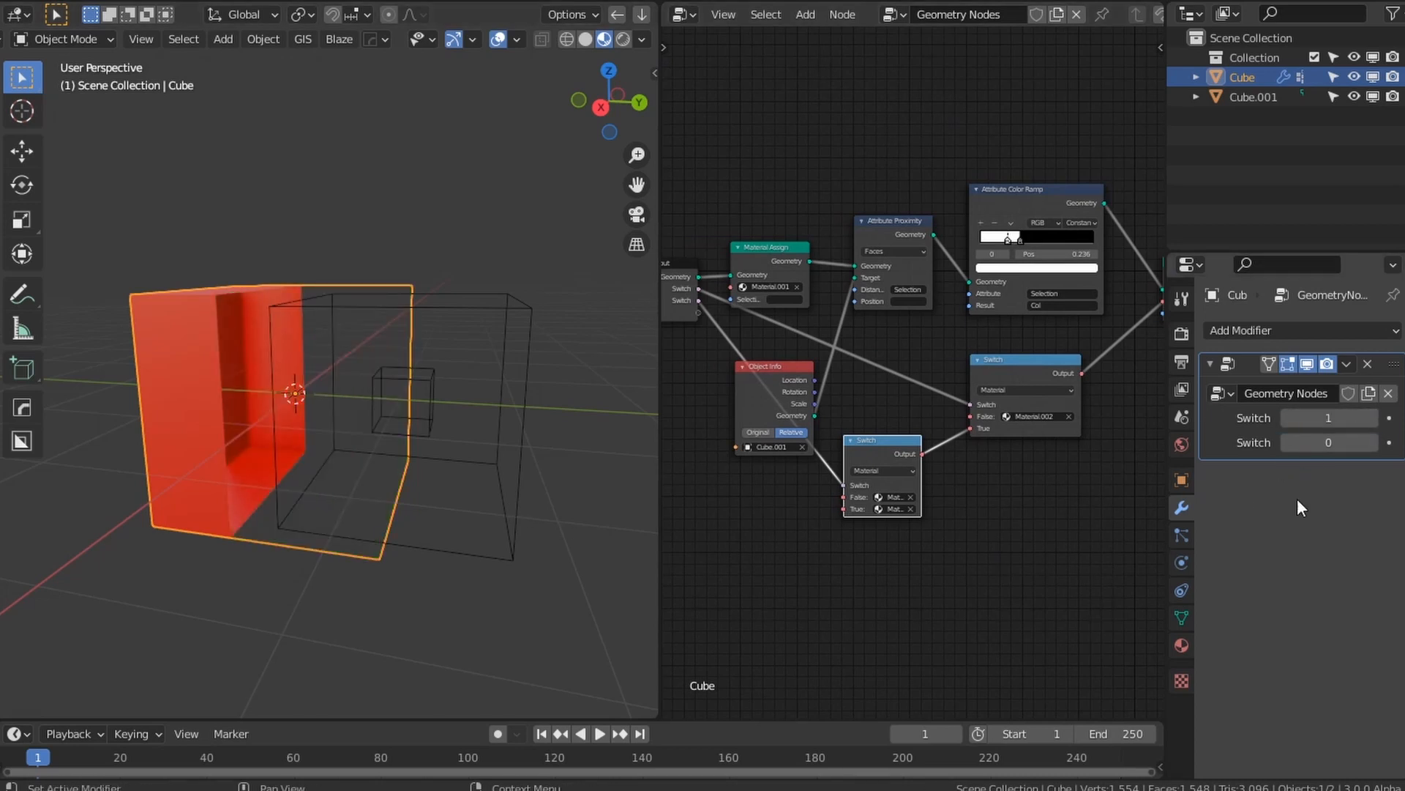
left_click(1371, 443)
Step: Try moving the wire cube away from the solid cube along the global Y axis
middle_click_drag(424, 585, 530, 423)
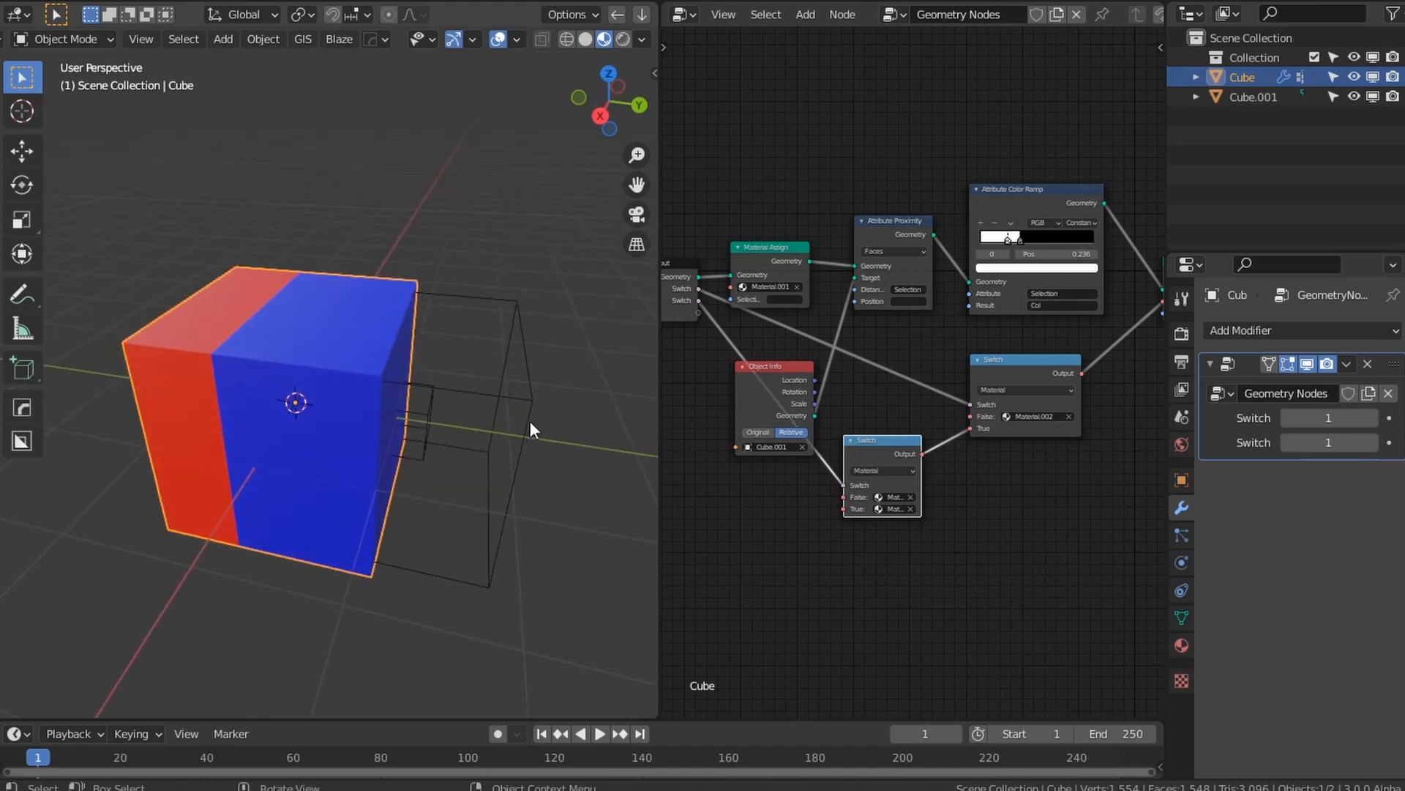
left_click(512, 433)
key("g")
key("y")
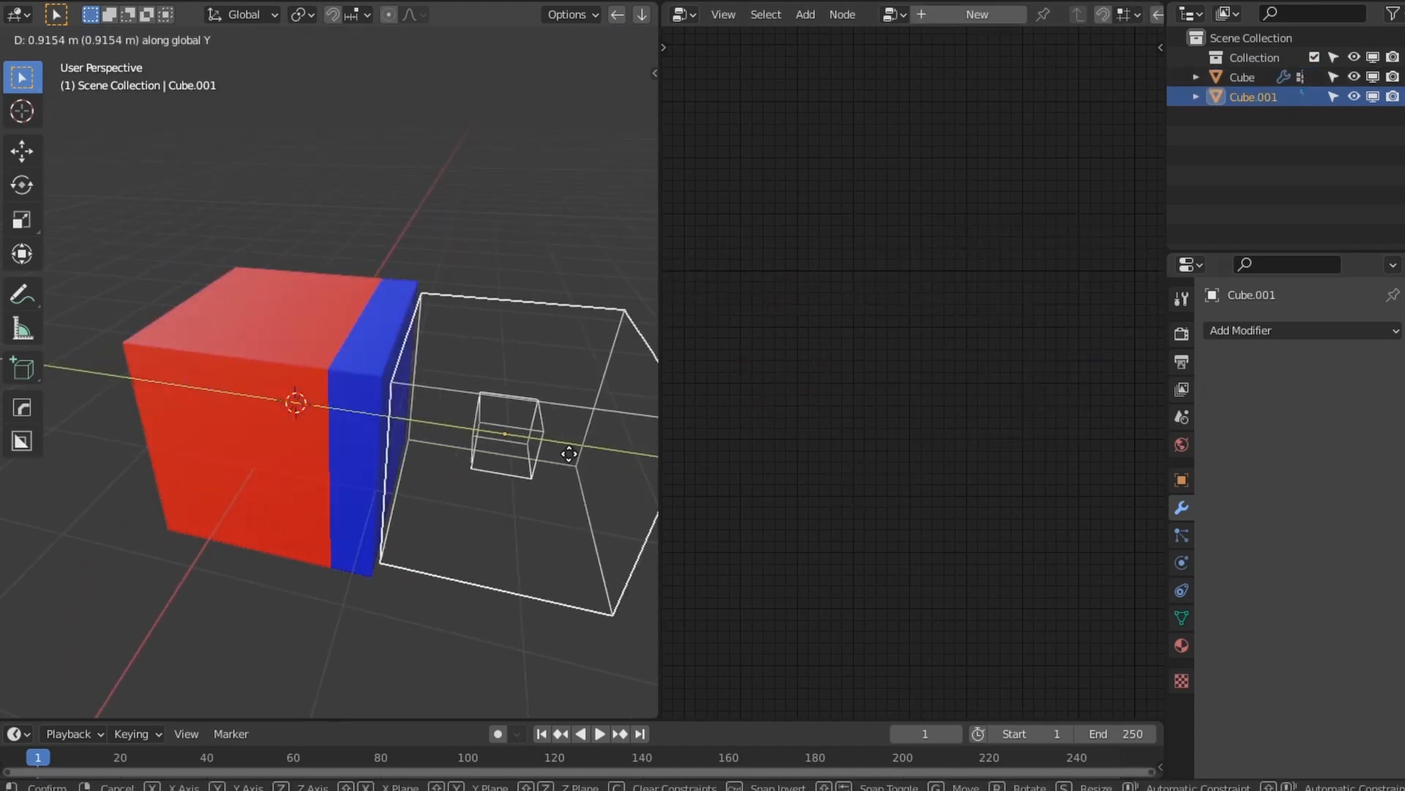
left_click(323, 439)
Step: Reselect the solid cube, toggle its second Switch value to 0 and back to 1, and set the first to 0
left_click(322, 439)
left_click(1289, 442)
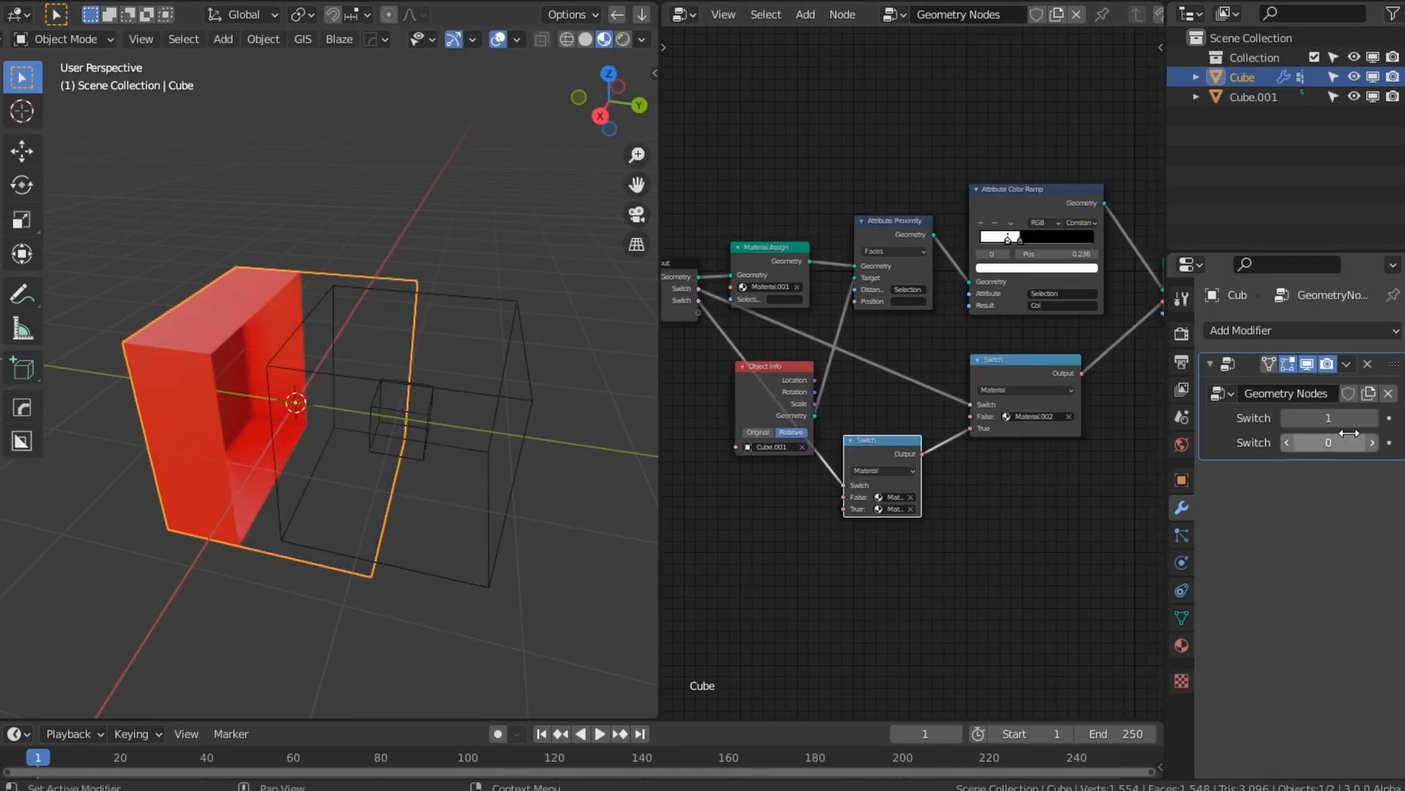
left_click(1371, 443)
left_click(1287, 418)
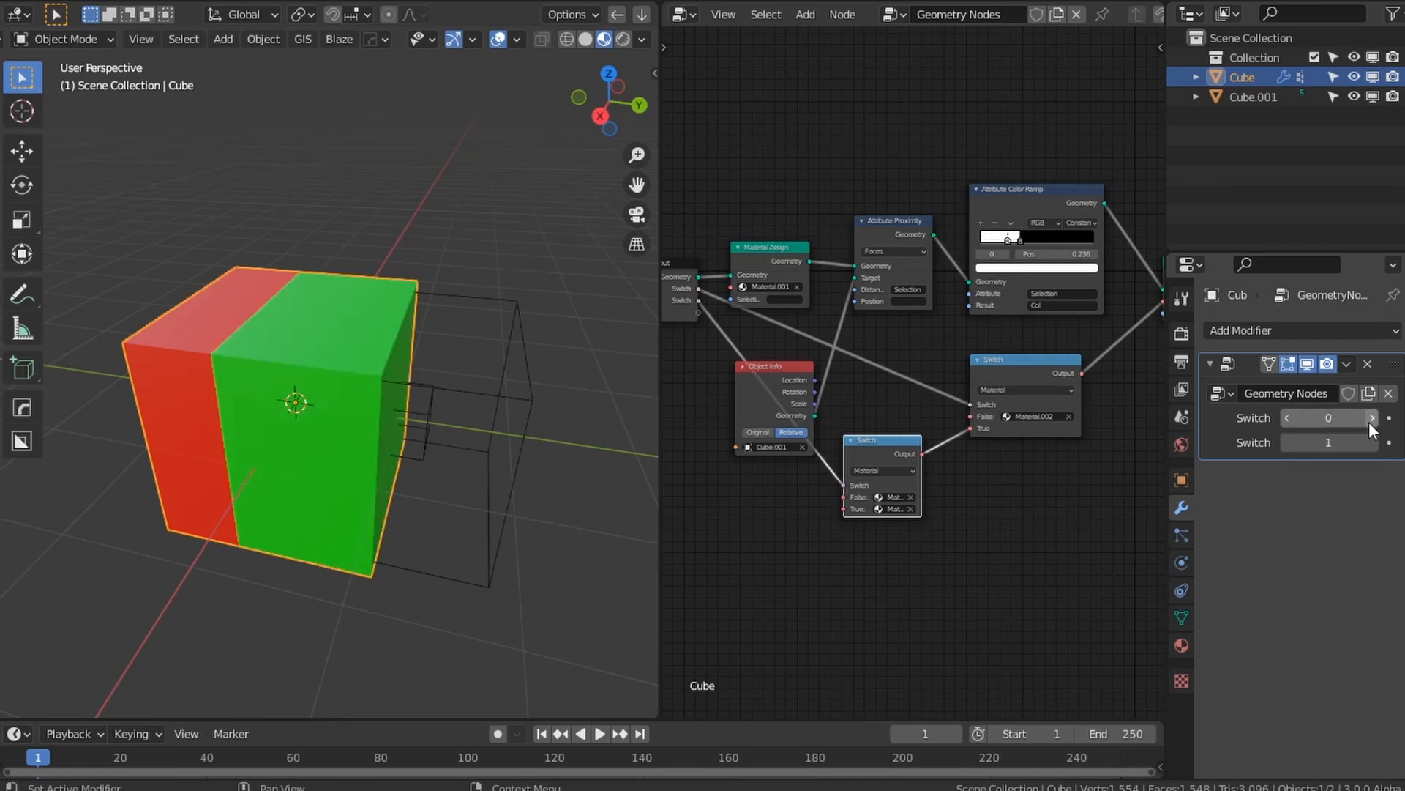
Step: Set the modifier's first Switch value to 1, toggling it to 0 and back to 1 twice
left_click(1369, 421)
middle_click_drag(407, 529, 469, 499)
scroll(470, 499, "down", 5)
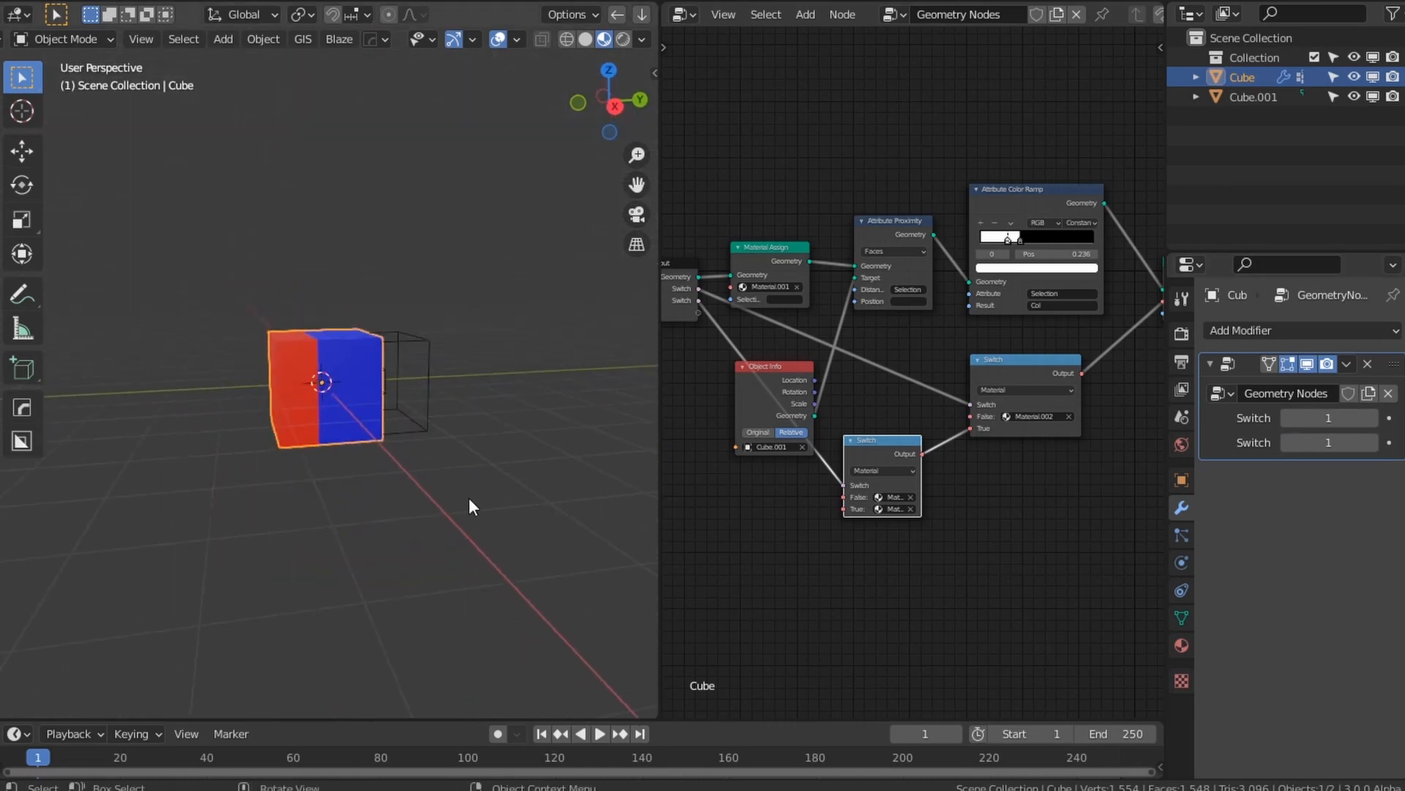
left_click(1288, 420)
left_click(1372, 419)
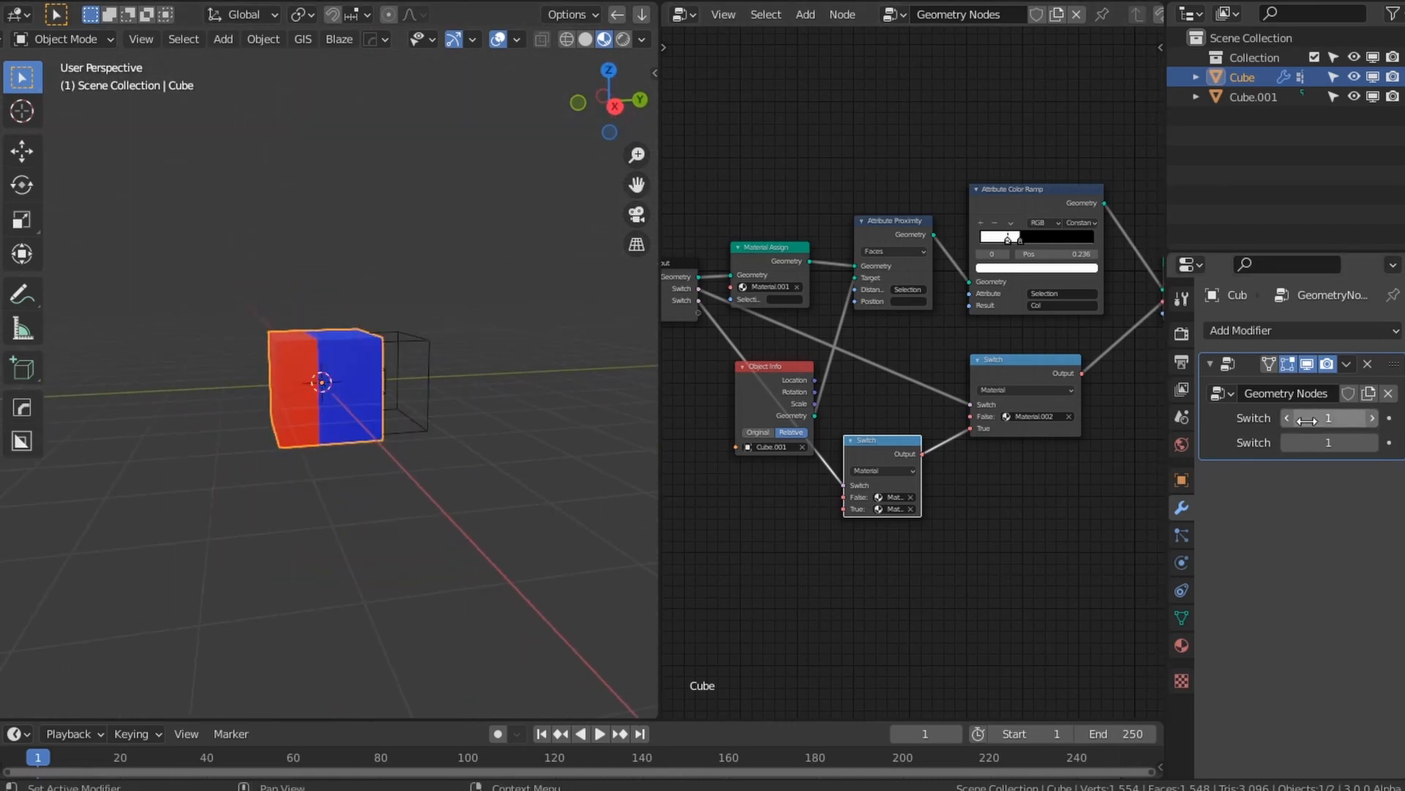
left_click(1288, 418)
left_click(1373, 419)
Step: Move the Group Input node farther away from the Material Assign node
middle_click_drag(718, 519, 795, 530)
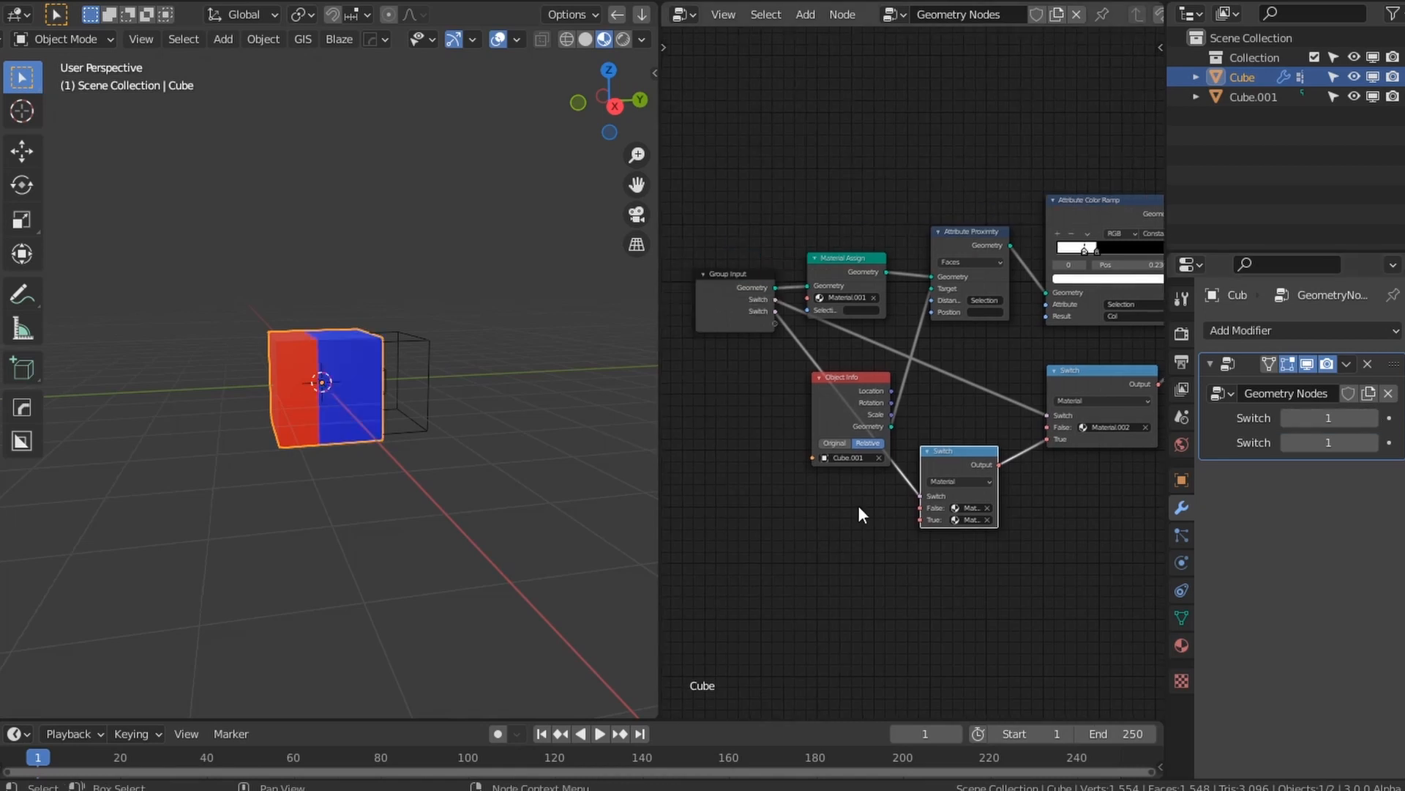
left_click_drag(728, 300, 659, 306)
key("shift+a")
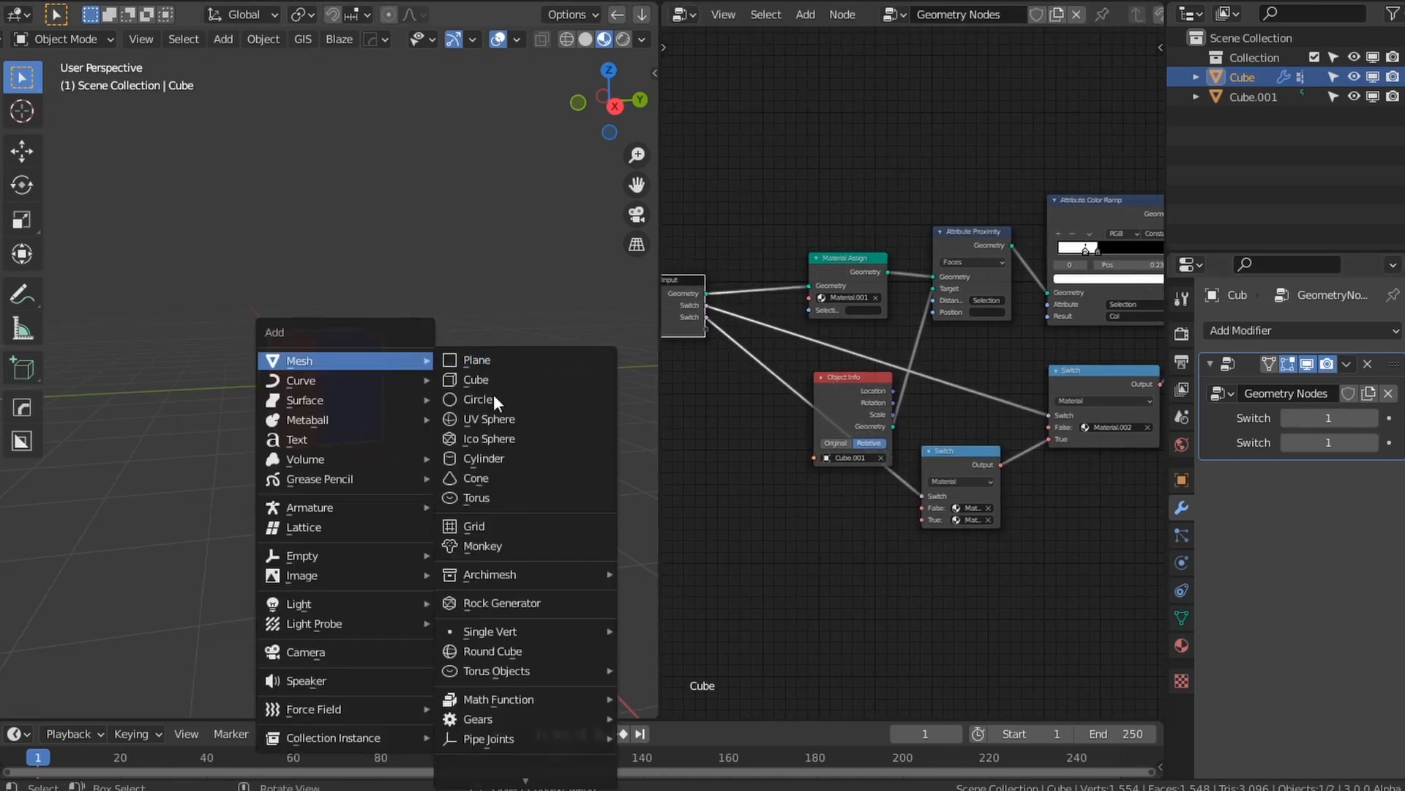
left_click(484, 380)
key("g")
key("z")
left_click(418, 359)
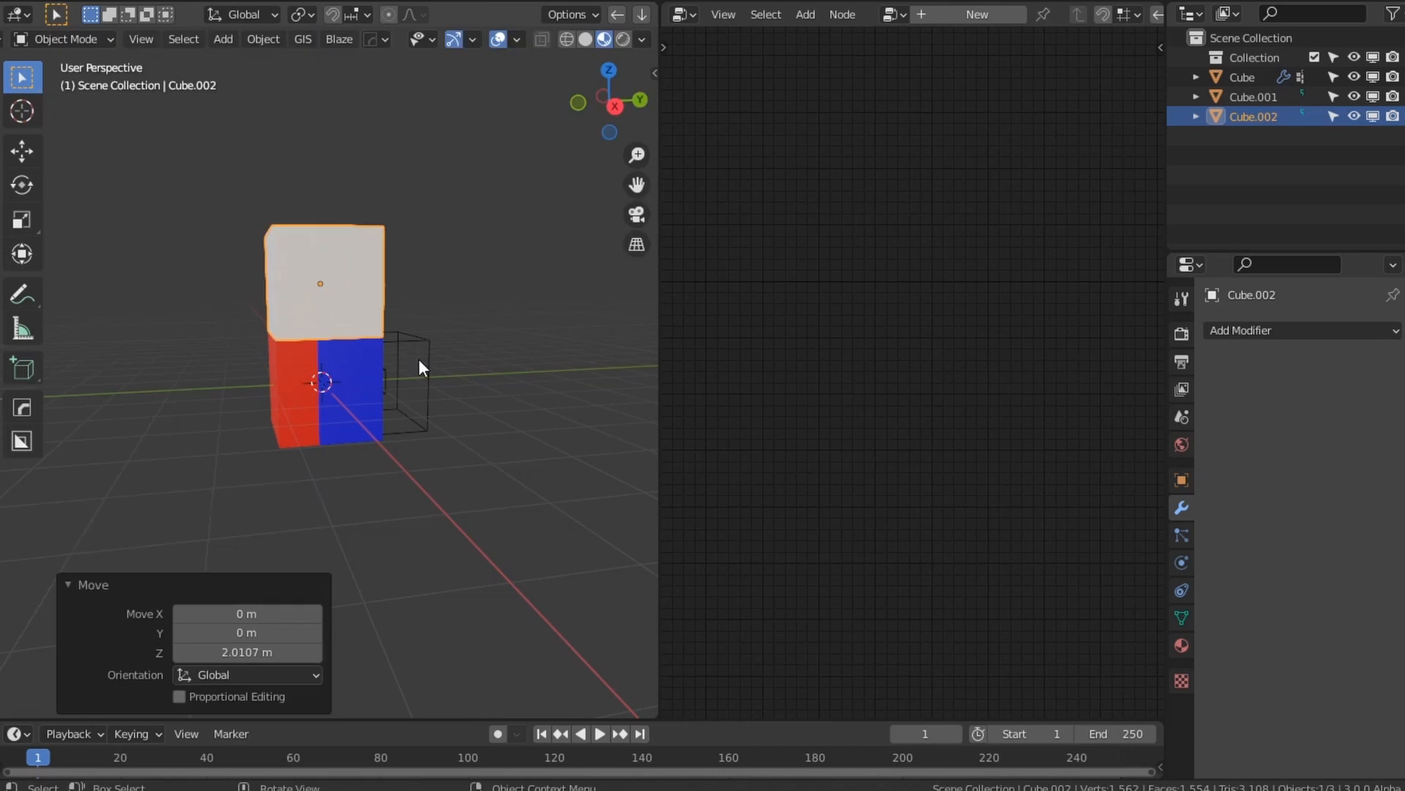
key("Delete")
Step: Add a UV sphere and move it up along the global Z axis to sit just above the solid cube
key("shift+a")
mouse_move(418, 359)
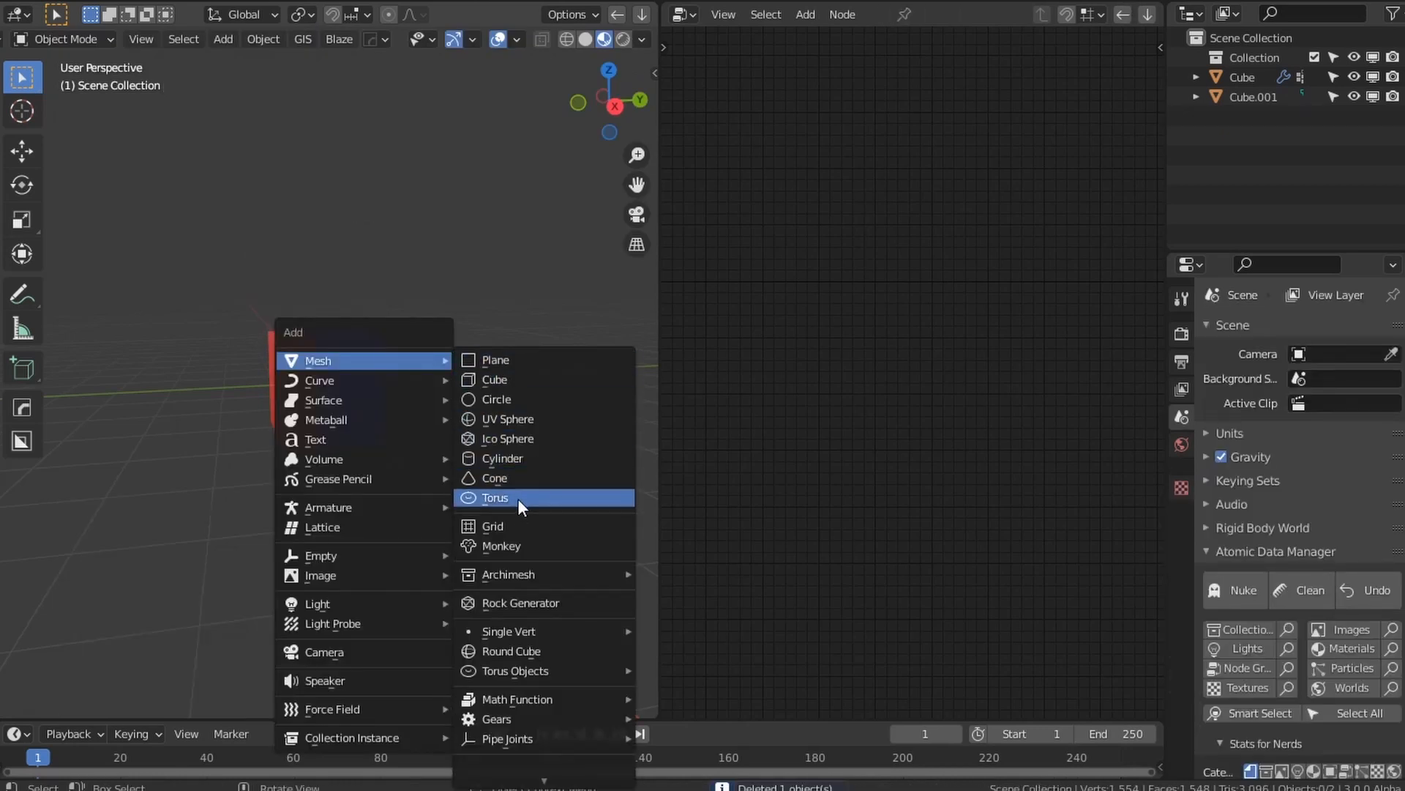
left_click(511, 419)
key("g")
key("z")
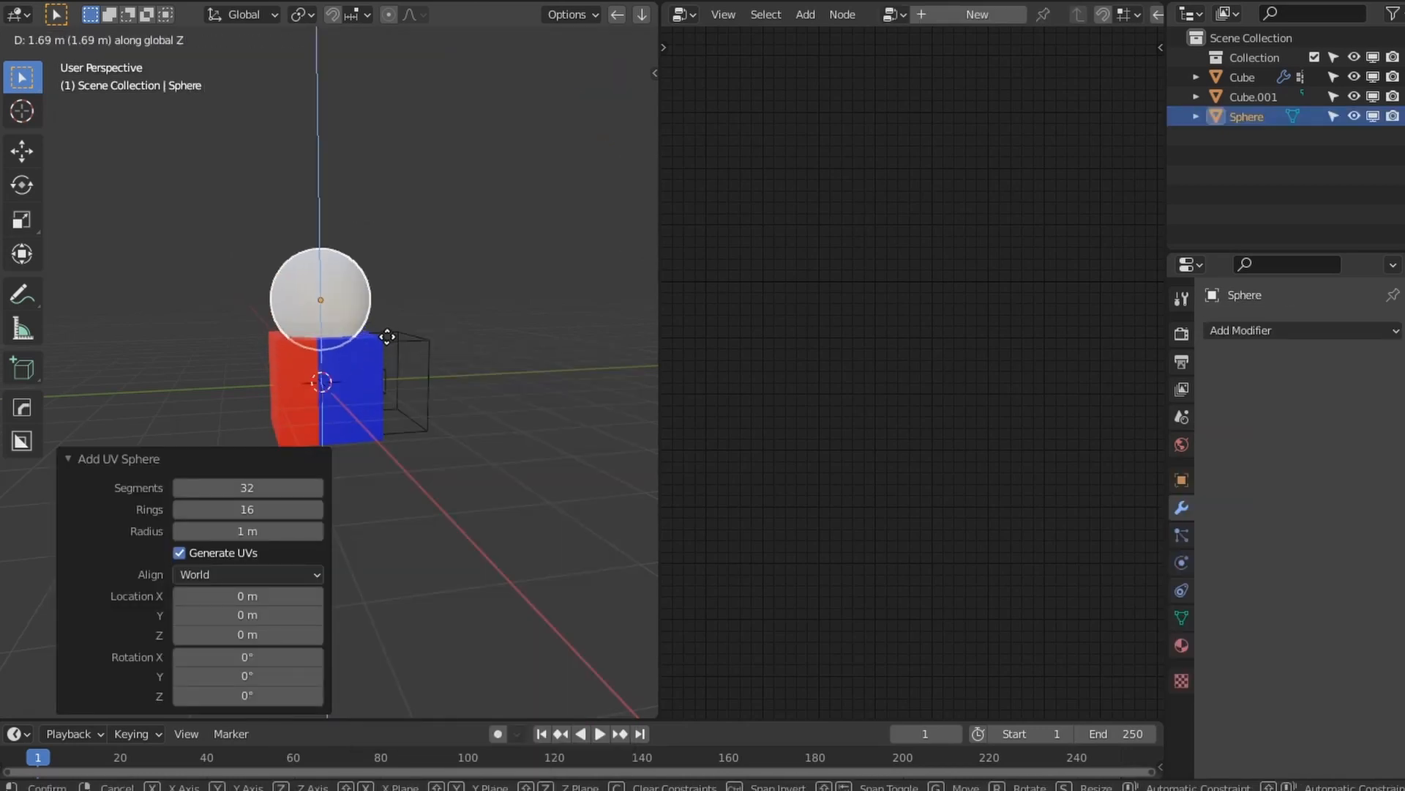
left_click(361, 324)
Step: Reselect the solid cube, expose the Object Info node's object as a Group Input socket, and shift the Group Input node slightly
left_click(361, 331)
scroll(939, 571, "up", 3)
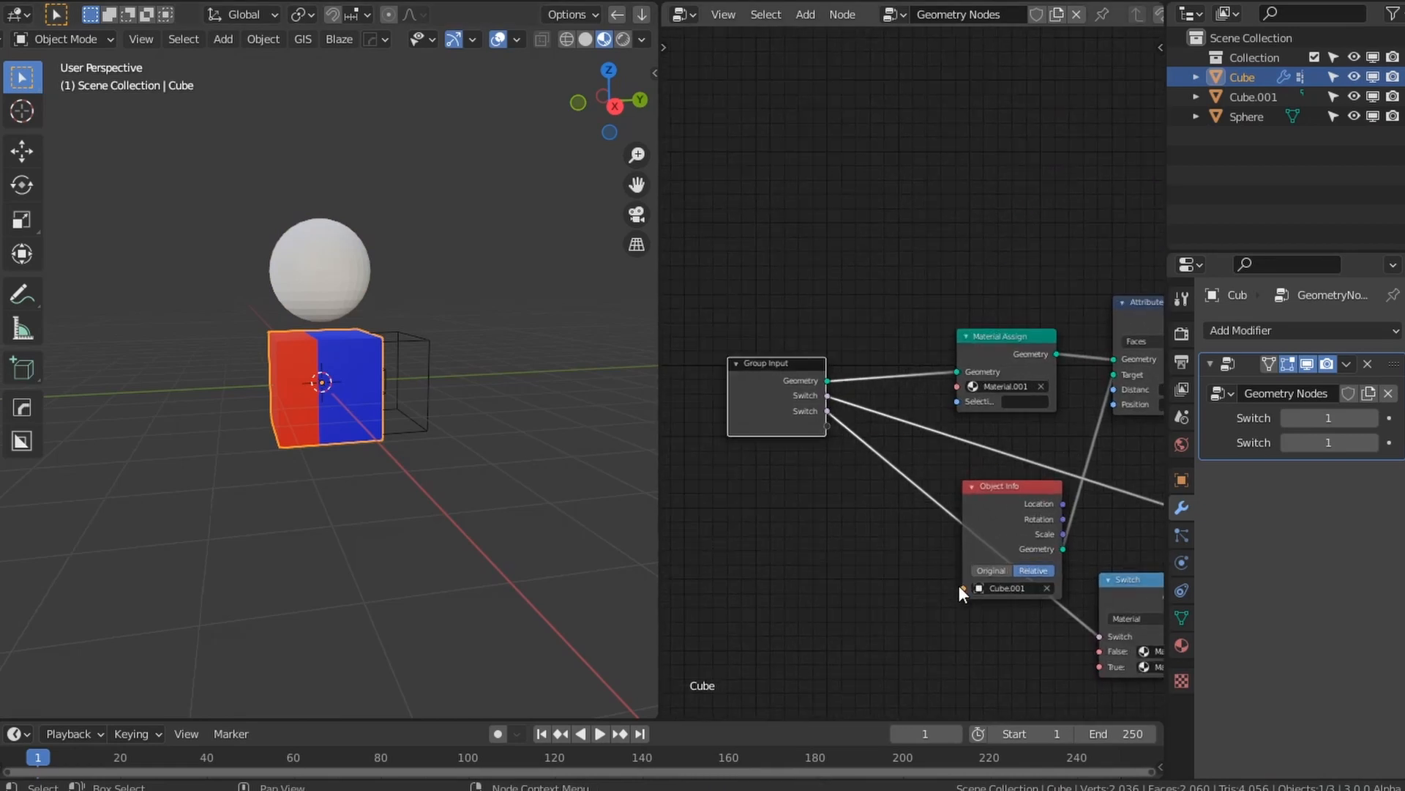
left_click_drag(962, 587, 826, 426)
left_click_drag(767, 410, 747, 422)
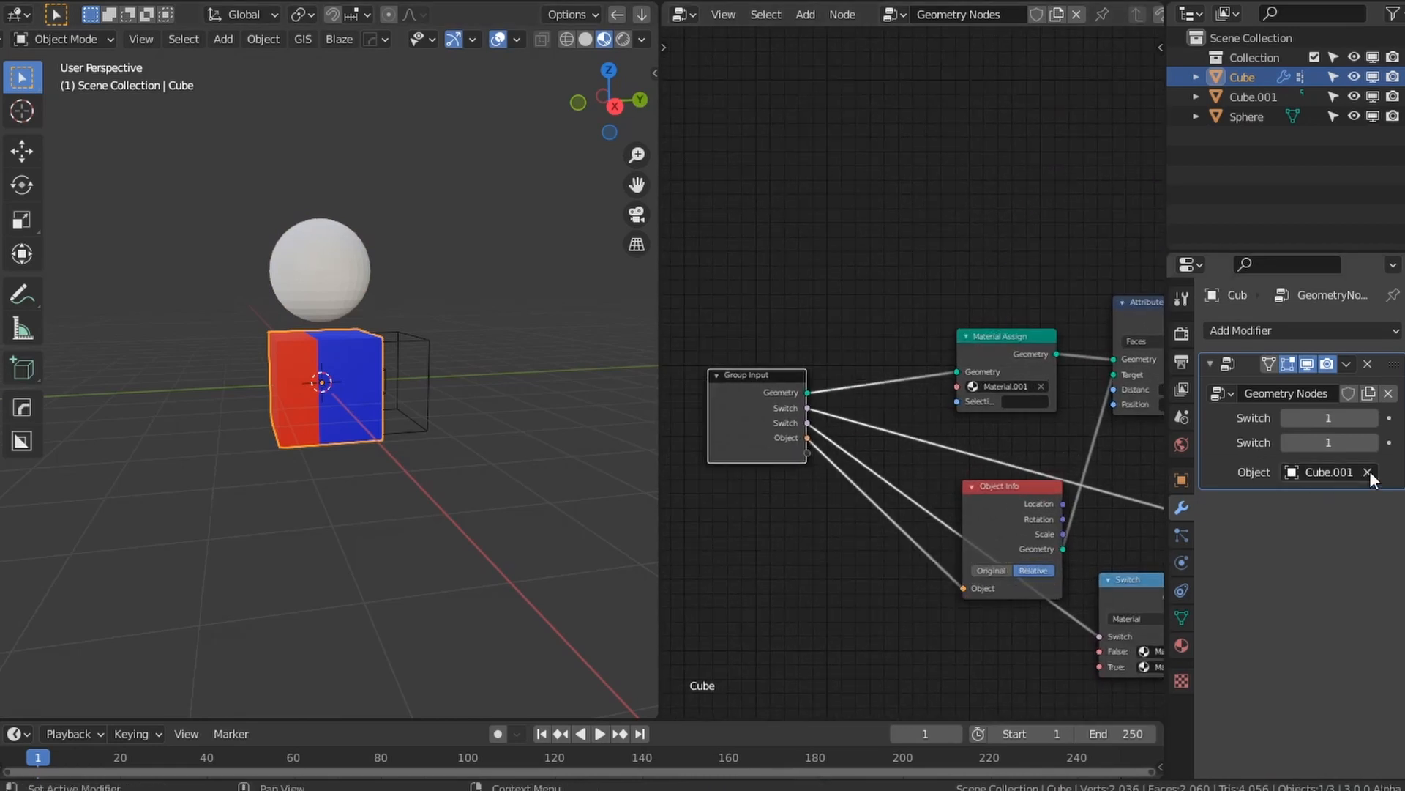
Step: Replace Cube.001 with Sphere as the Geometry Nodes modifier's Object input
left_click(1366, 473)
left_click(1361, 473)
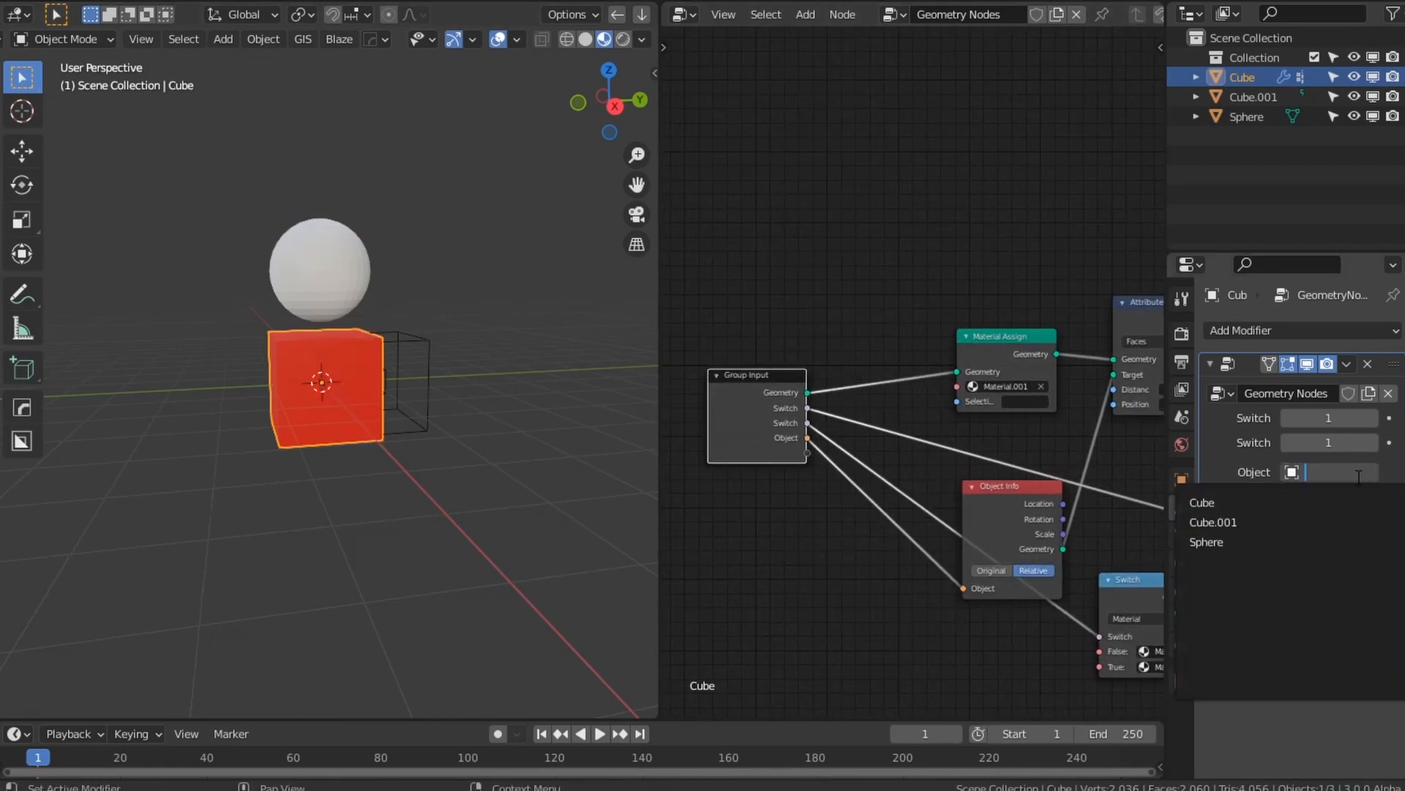
left_click(1324, 540)
Step: Try moving the sphere toward and away from the cube along the global Z axis
left_click(364, 270)
key("g")
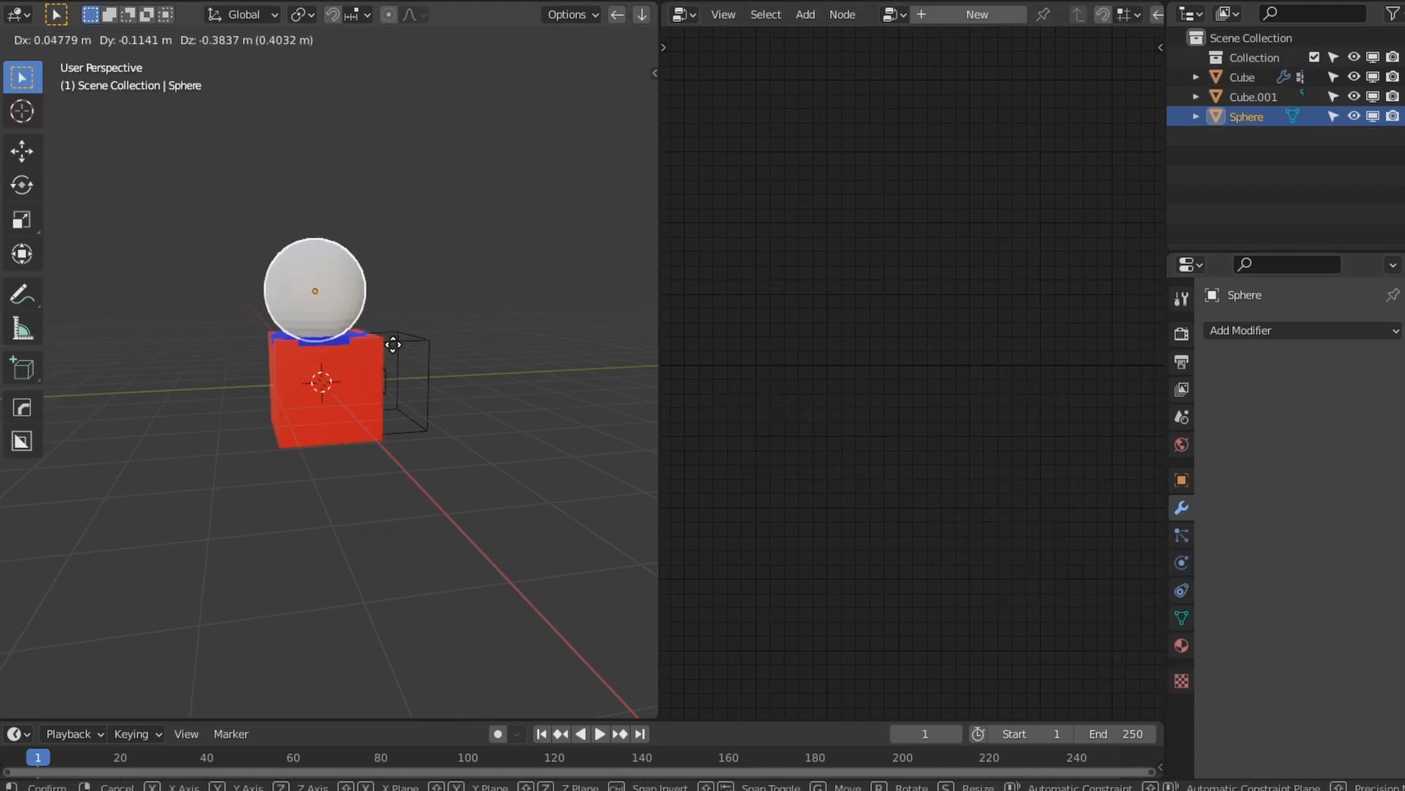
key("z")
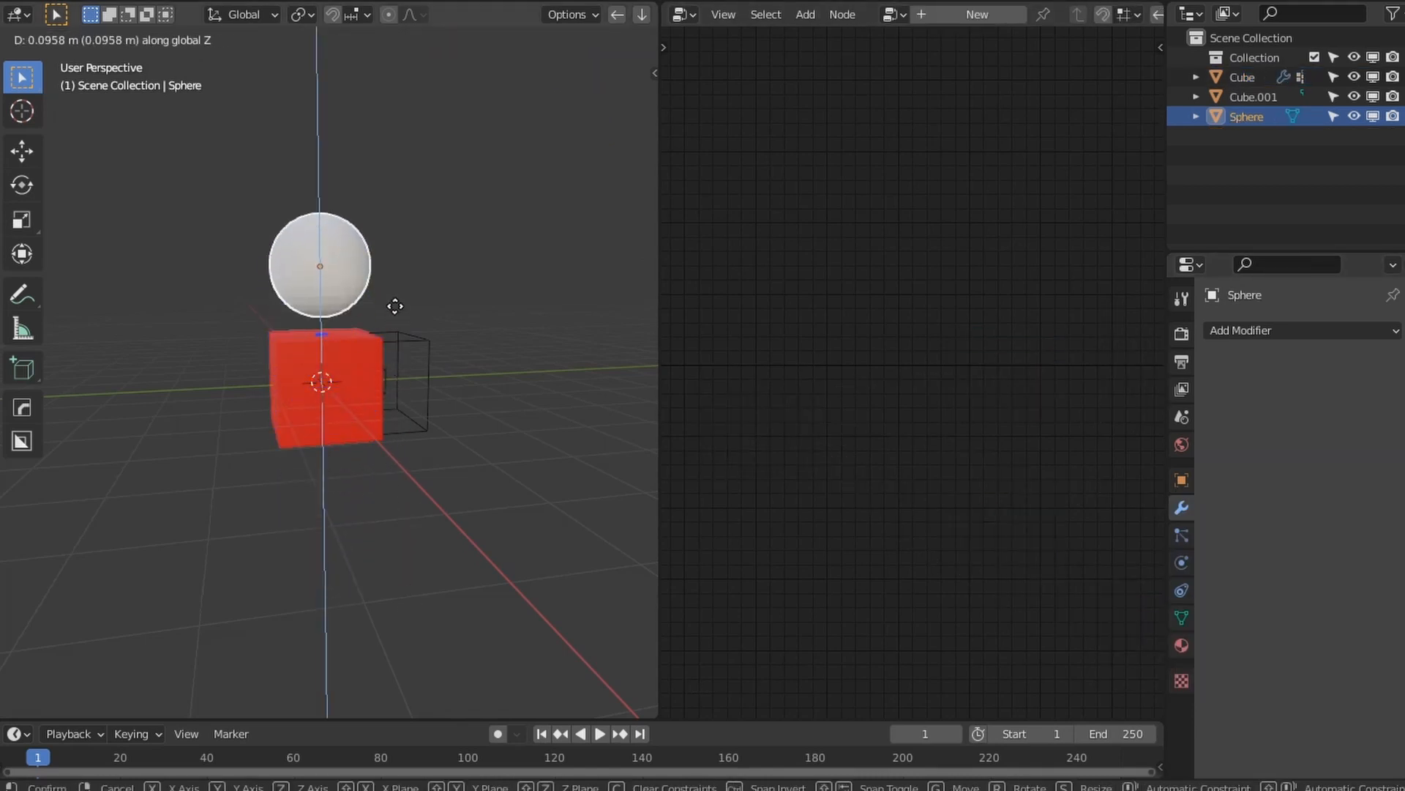
right_click(378, 349)
Step: Reselect the solid cube and set the modifier's Object input to Cube.001
left_click(374, 360)
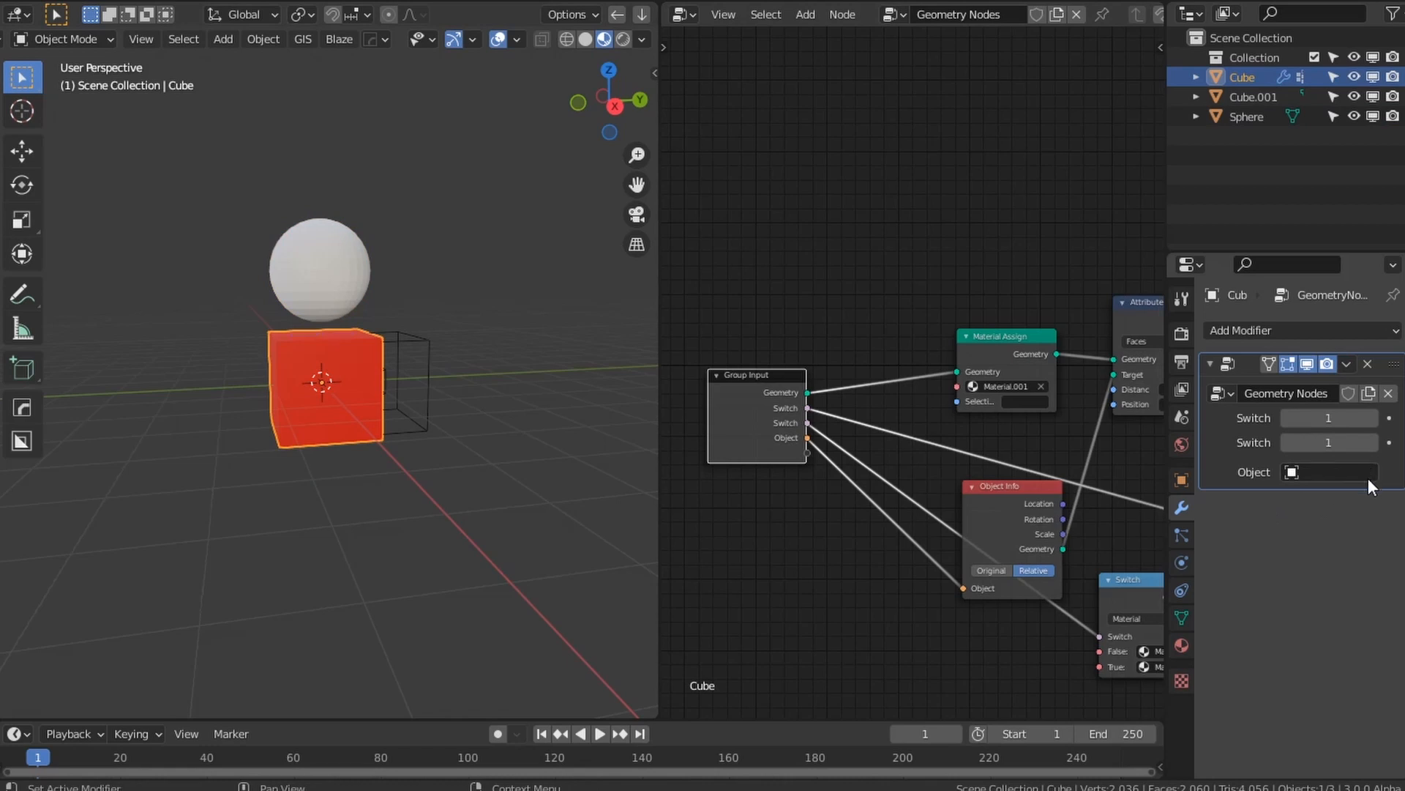
left_click(1368, 478)
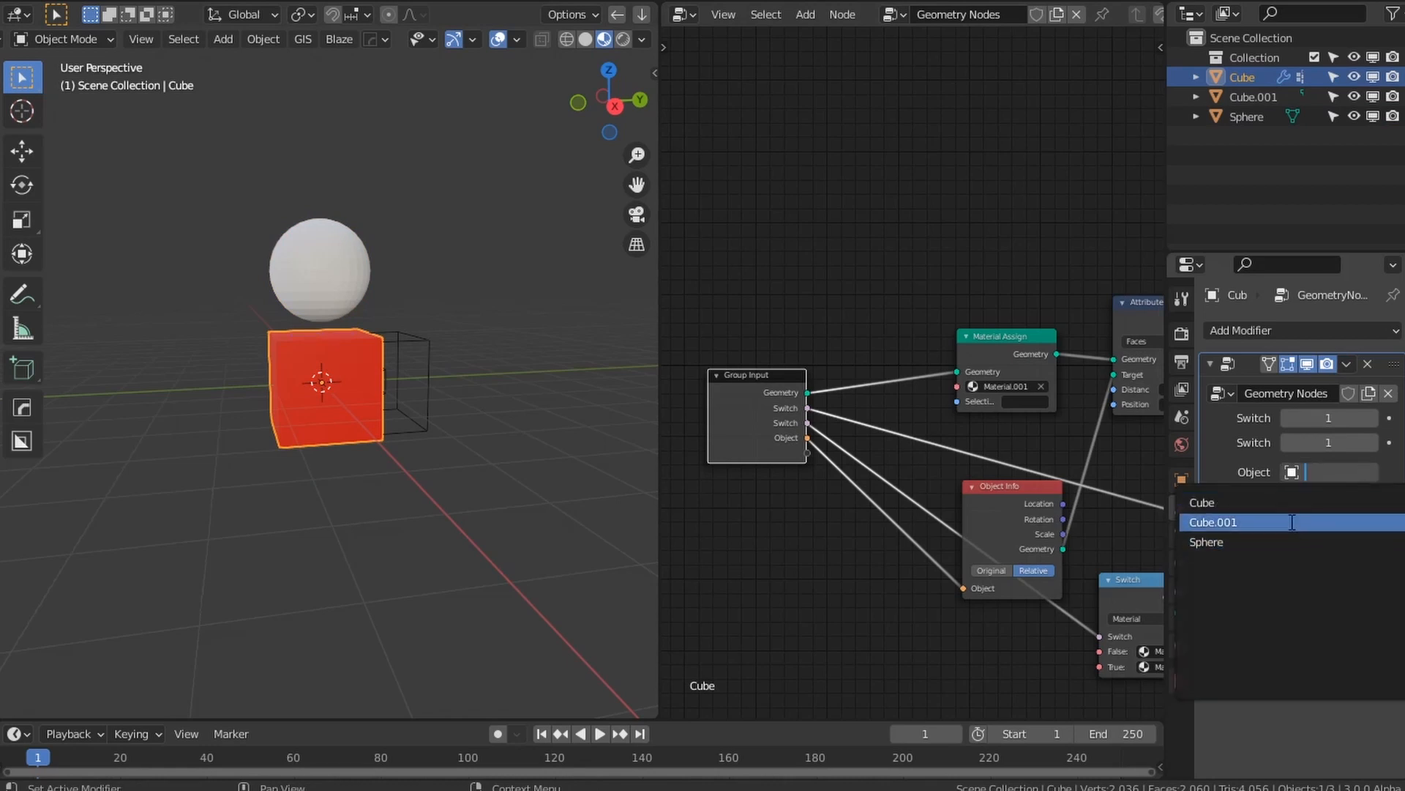
left_click(1259, 522)
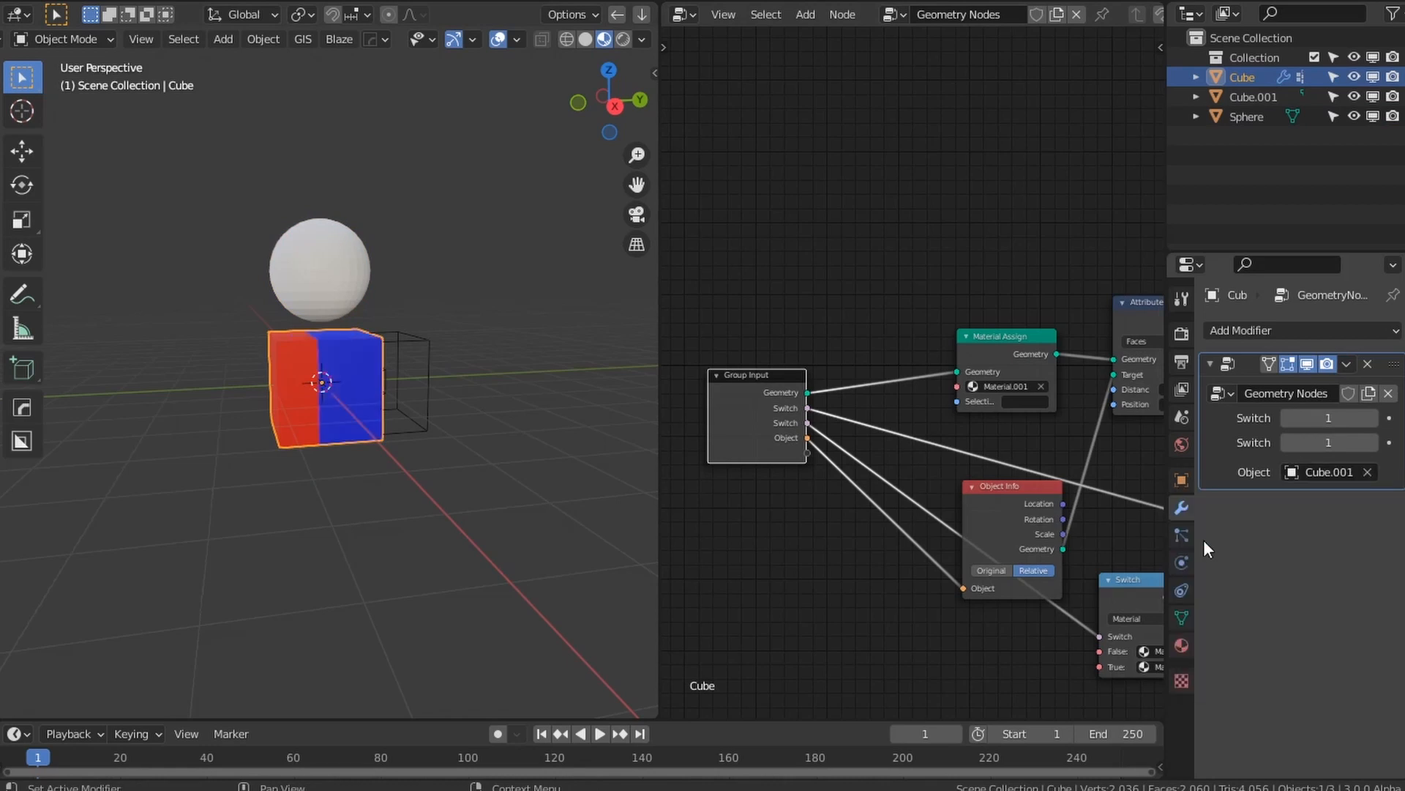
Step: Try moving the wire cube Cube.001 along the global Y axis
left_click(429, 369)
key("g")
key("y")
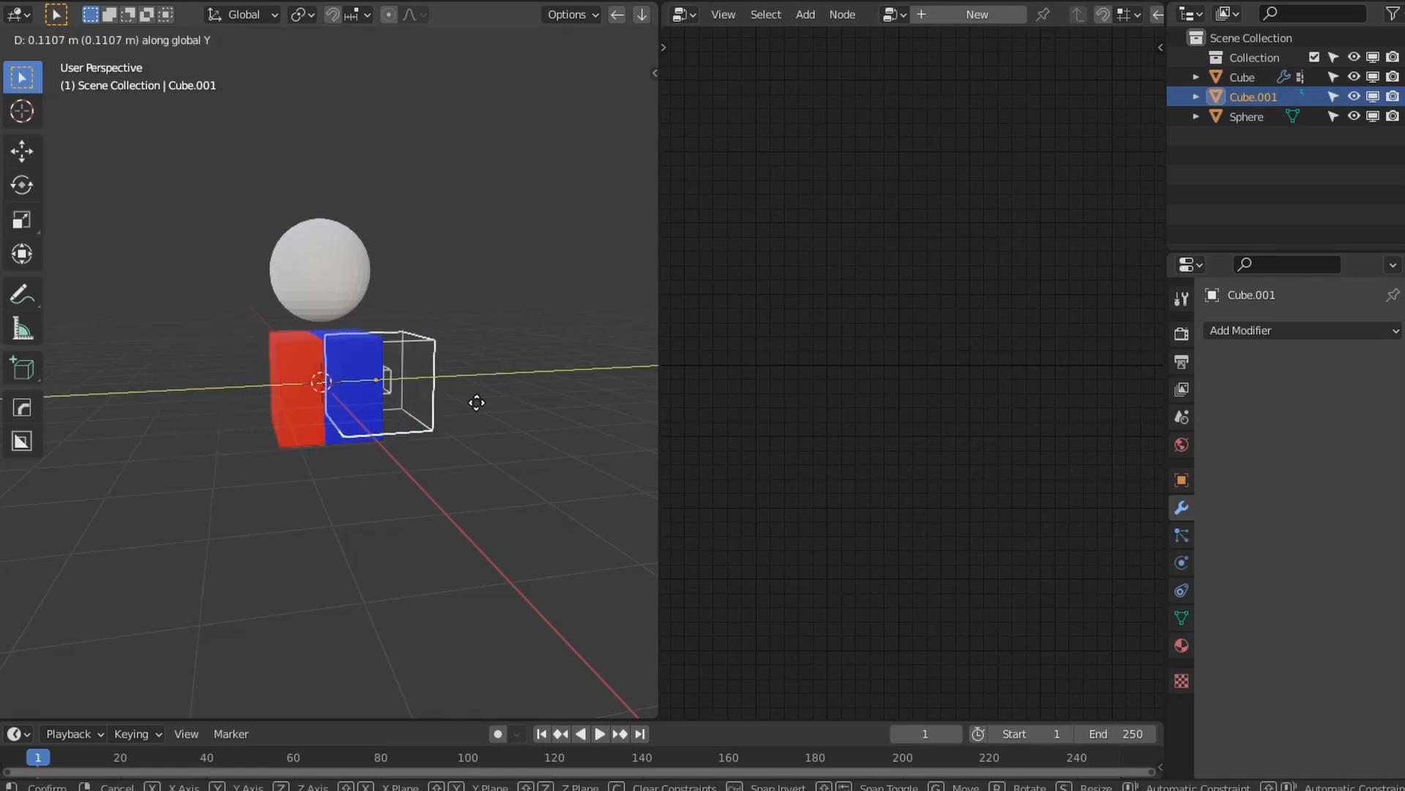
left_click(464, 432)
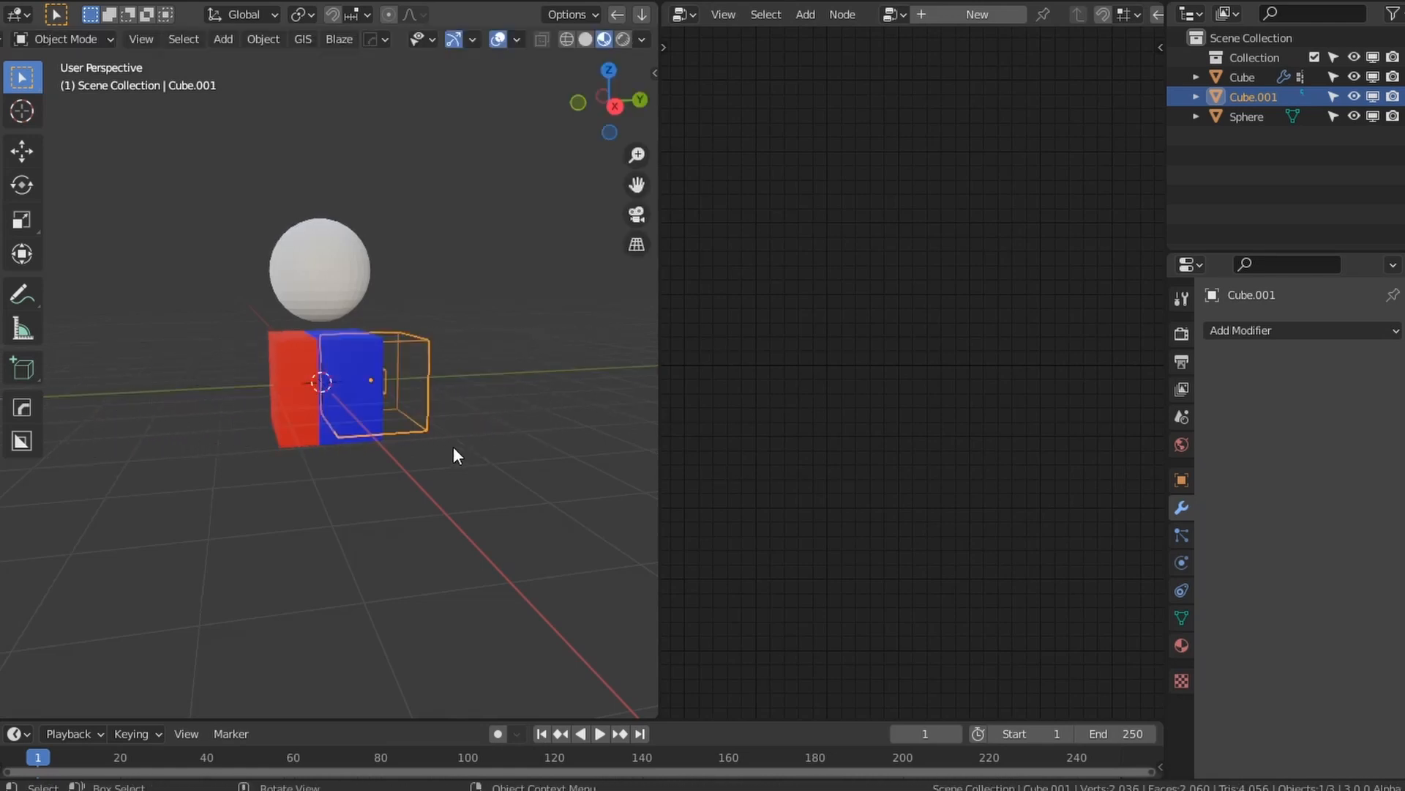
Step: Reselect the solid cube and examine the Attribute Color Ramp, Switch and final Material Assign nodes
left_click(305, 397)
scroll(1082, 565, "down", 3)
middle_click_drag(1082, 565, 906, 571)
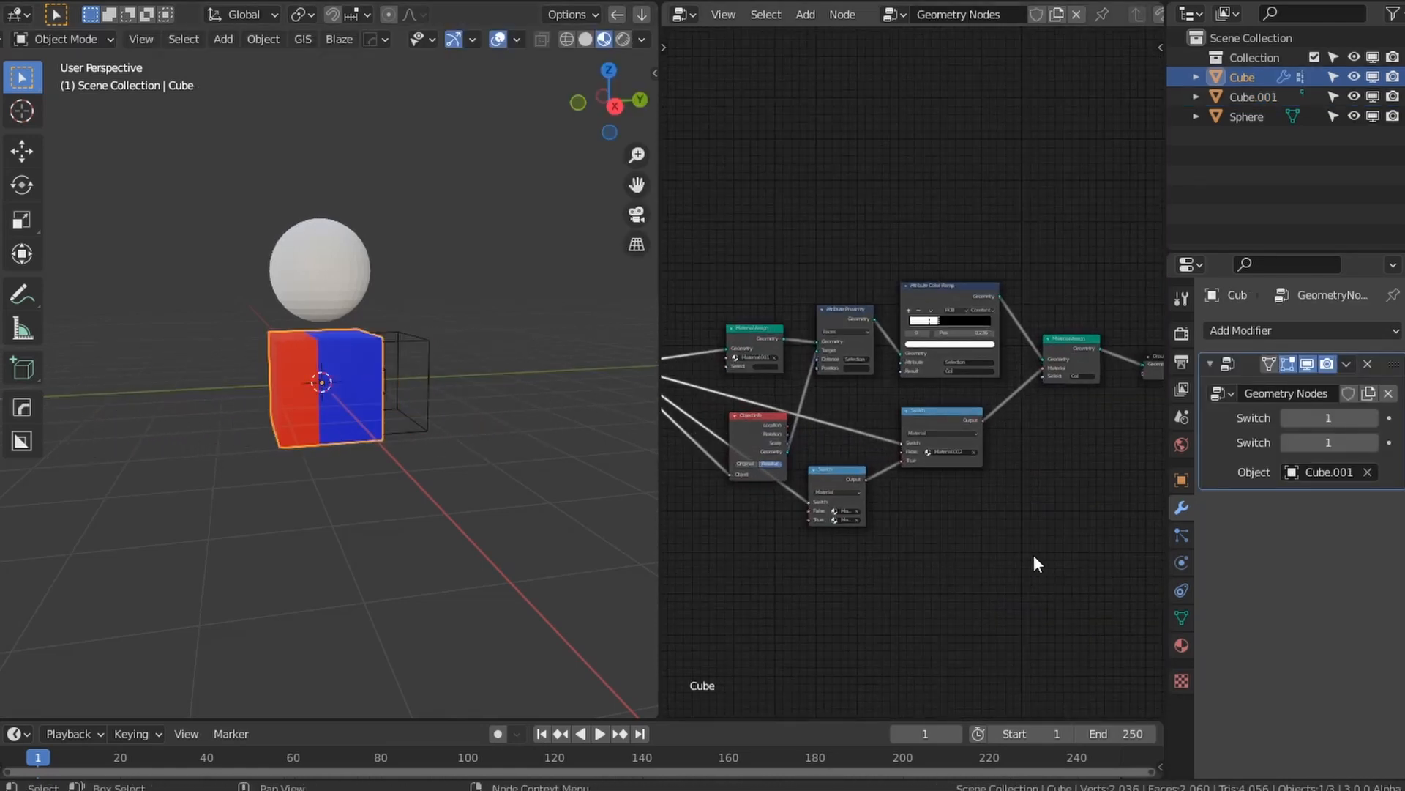
scroll(1035, 557, "up", 4)
middle_click_drag(1035, 556, 876, 564)
scroll(457, 437, "up", 5)
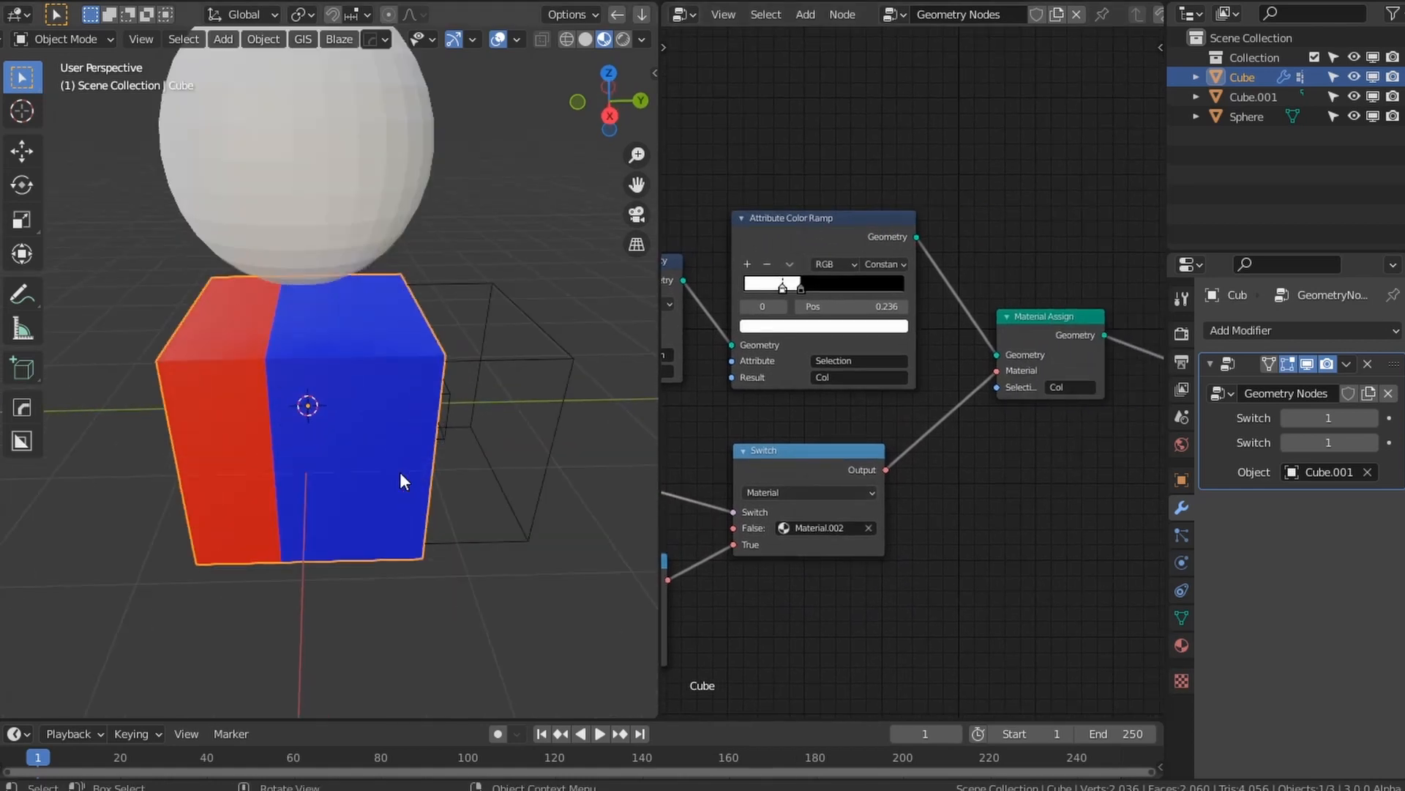
scroll(1004, 489, "up", 4)
middle_click_drag(943, 483, 783, 513)
scroll(816, 525, "up", 4)
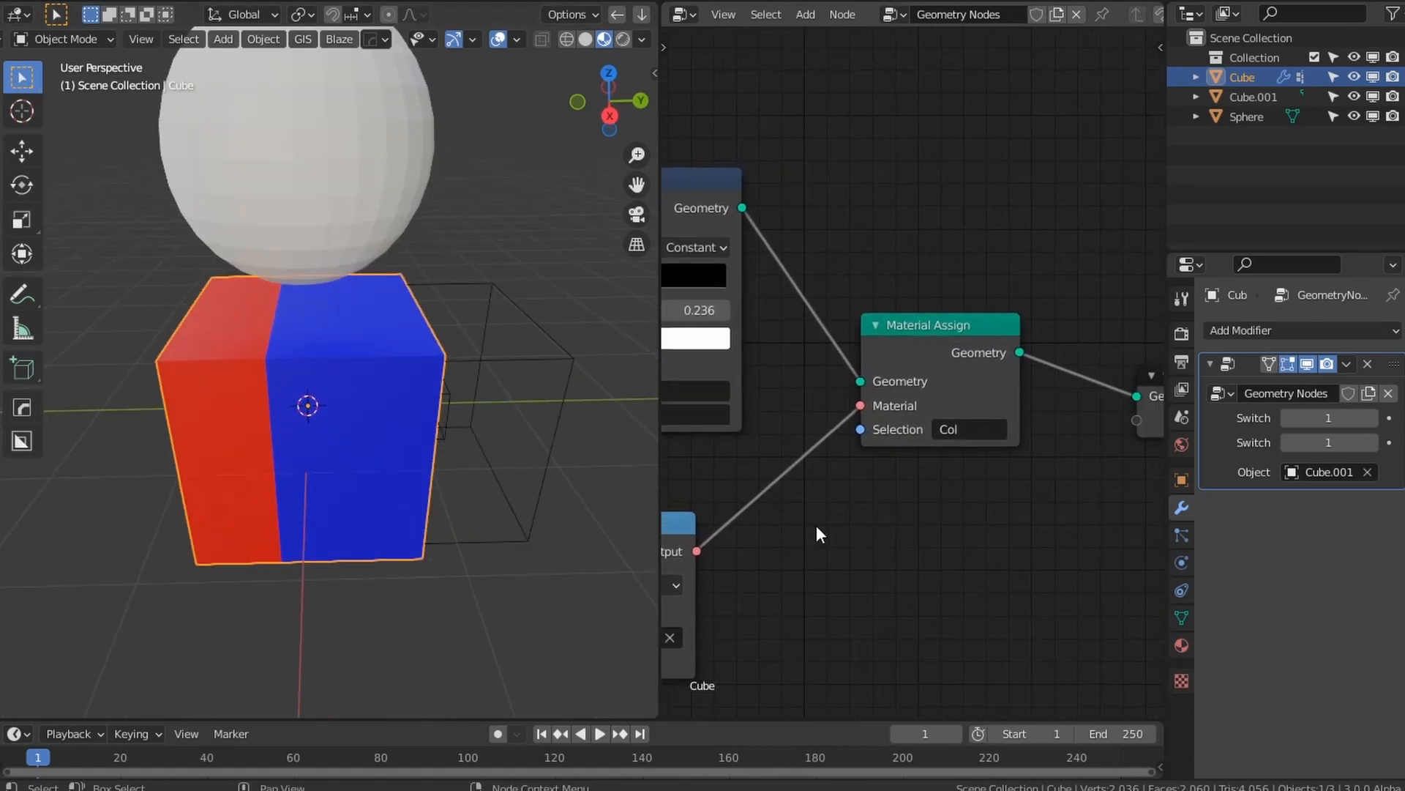
scroll(1095, 469, "down", 3)
scroll(803, 555, "up", 2)
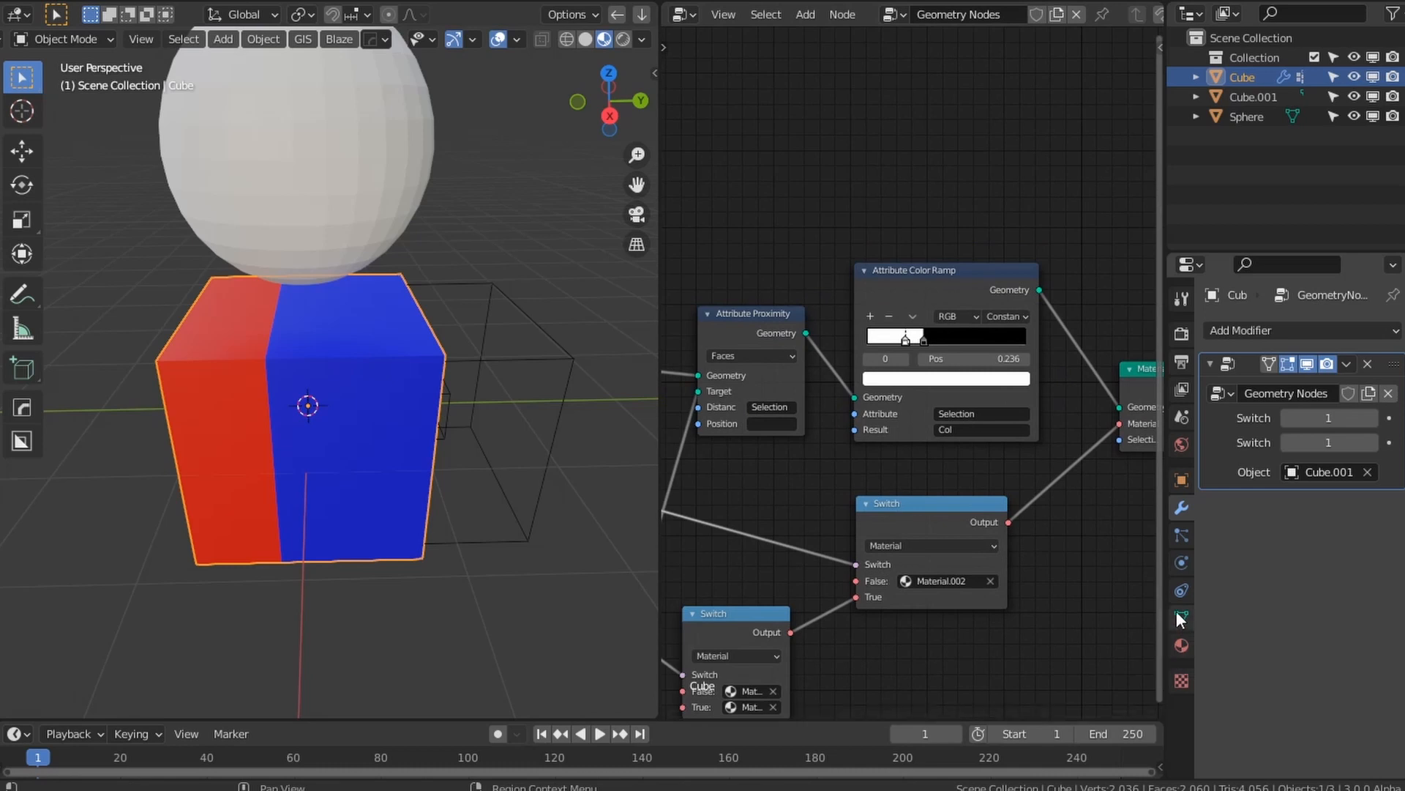
Step: Open the solid cube's mesh data properties and examine its Col vertex color layer and Selection vertex group
left_click(1181, 617)
middle_click_drag(1094, 363, 953, 369)
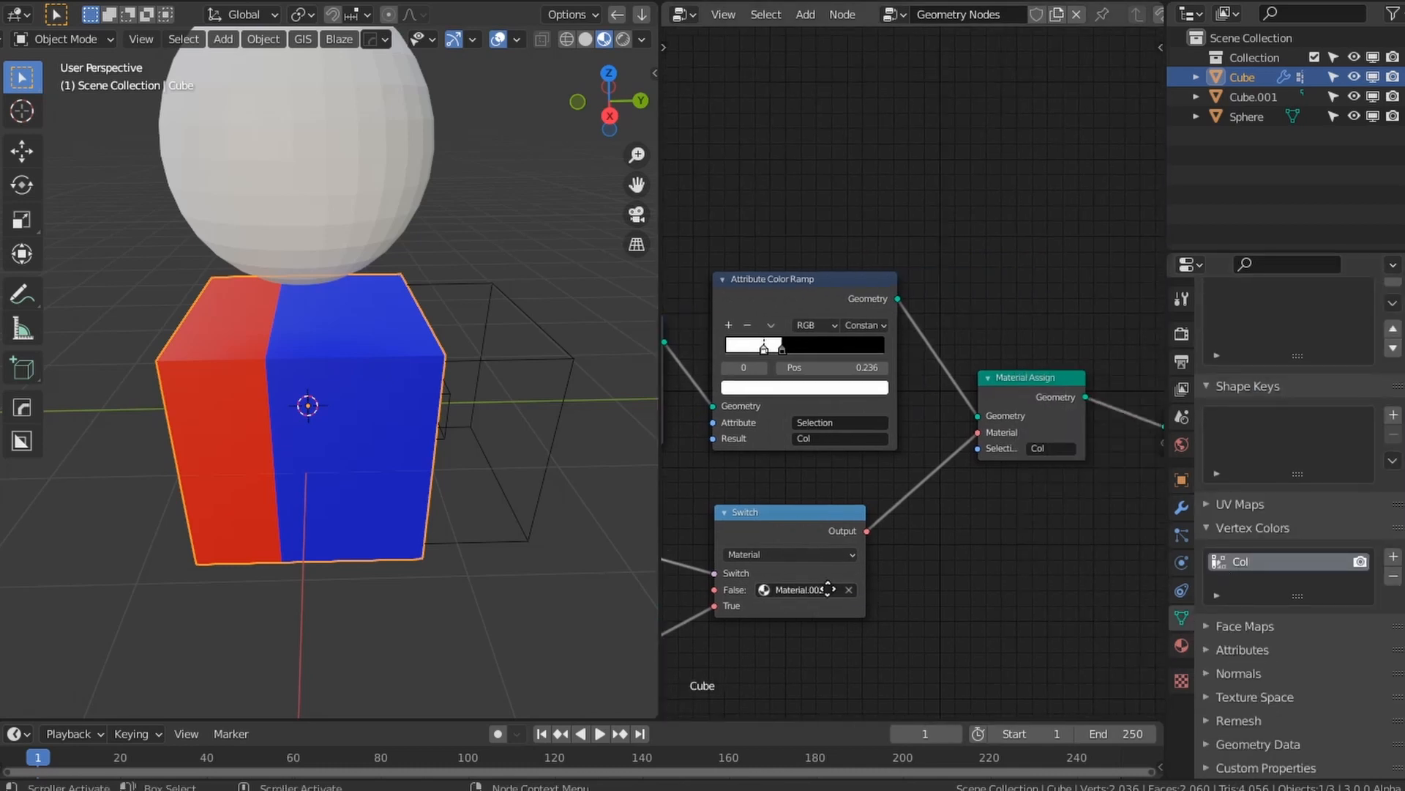
scroll(953, 369, "up", 3)
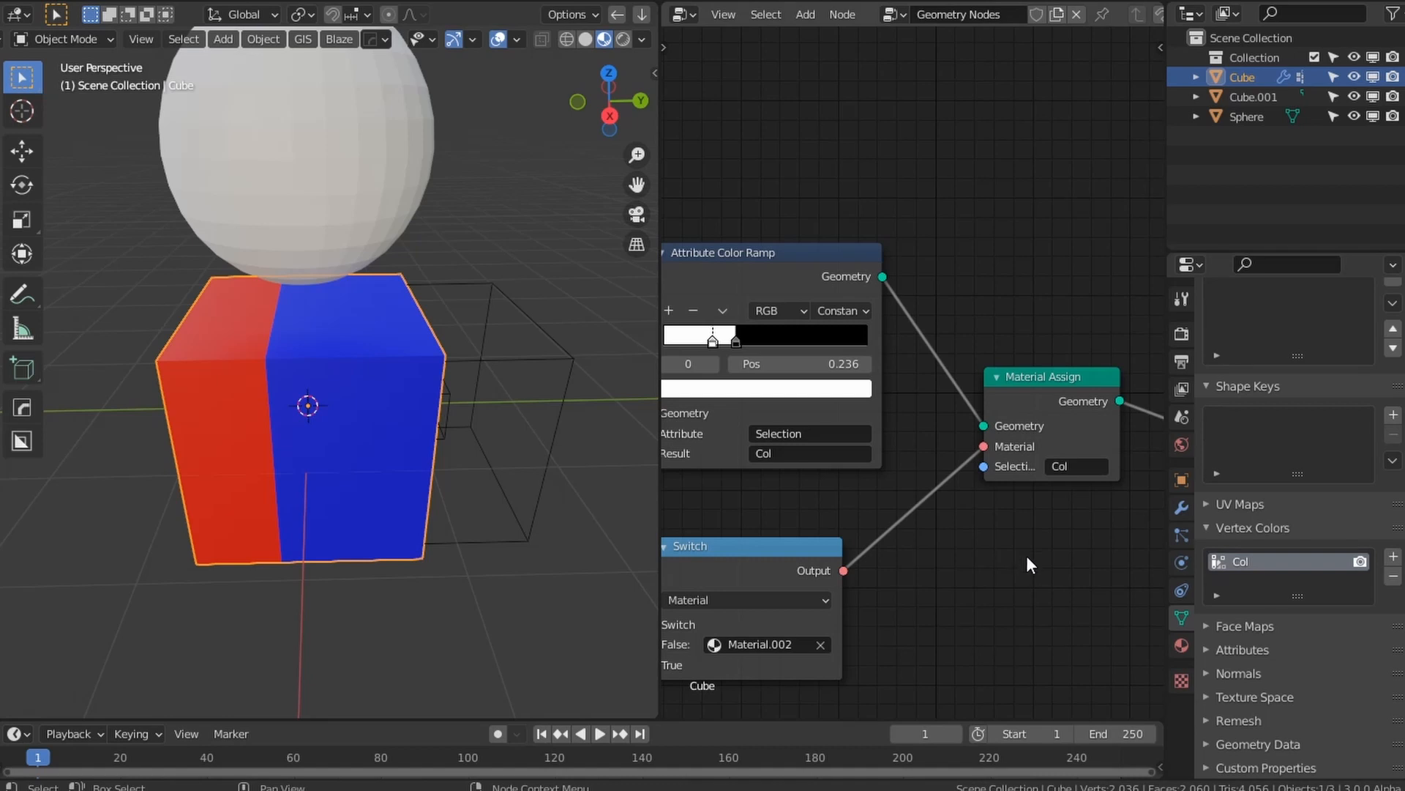
mouse_move(1026, 555)
middle_mouse_down()
mouse_move(864, 546)
mouse_move(1007, 550)
middle_mouse_up()
left_click(1246, 527)
scroll(1049, 496, "down", 3)
scroll(981, 556, "up", 2)
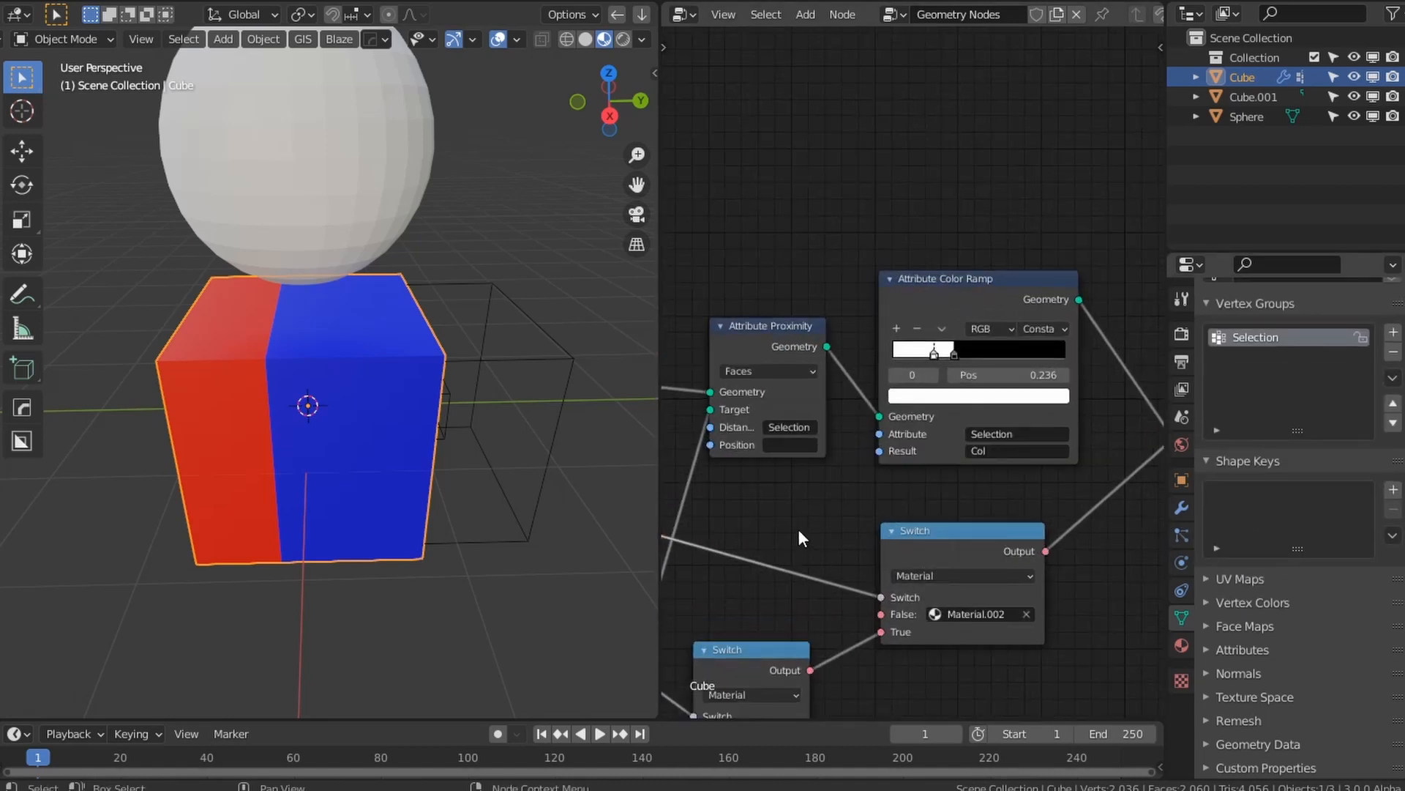
Step: Set the Attribute Proximity node's target geometry type to Points
scroll(945, 488, "up", 1)
middle_click_drag(947, 488, 1091, 481)
scroll(1025, 494, "down", 3)
middle_click_drag(915, 507, 990, 490)
scroll(990, 490, "up", 2)
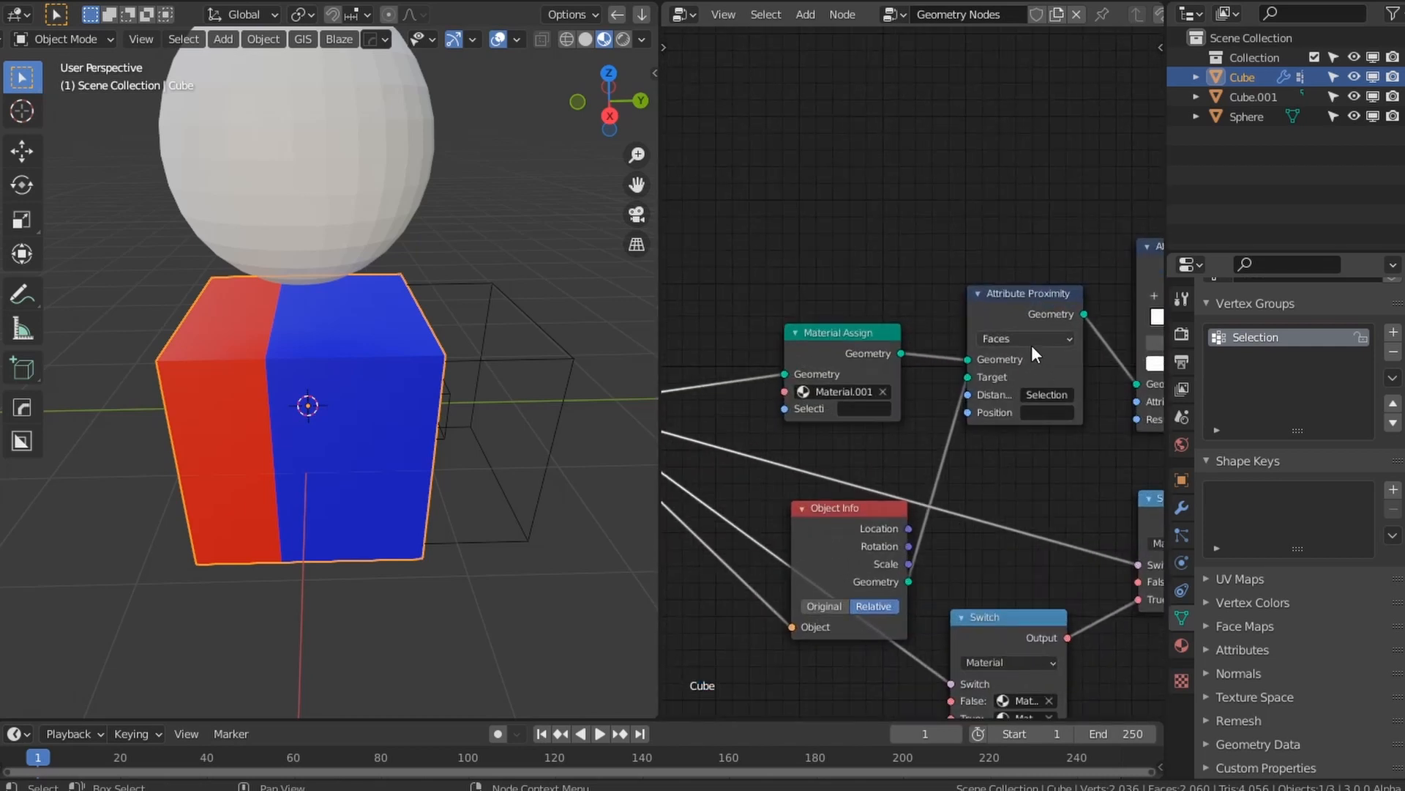
left_click(1030, 341)
left_click(1018, 357)
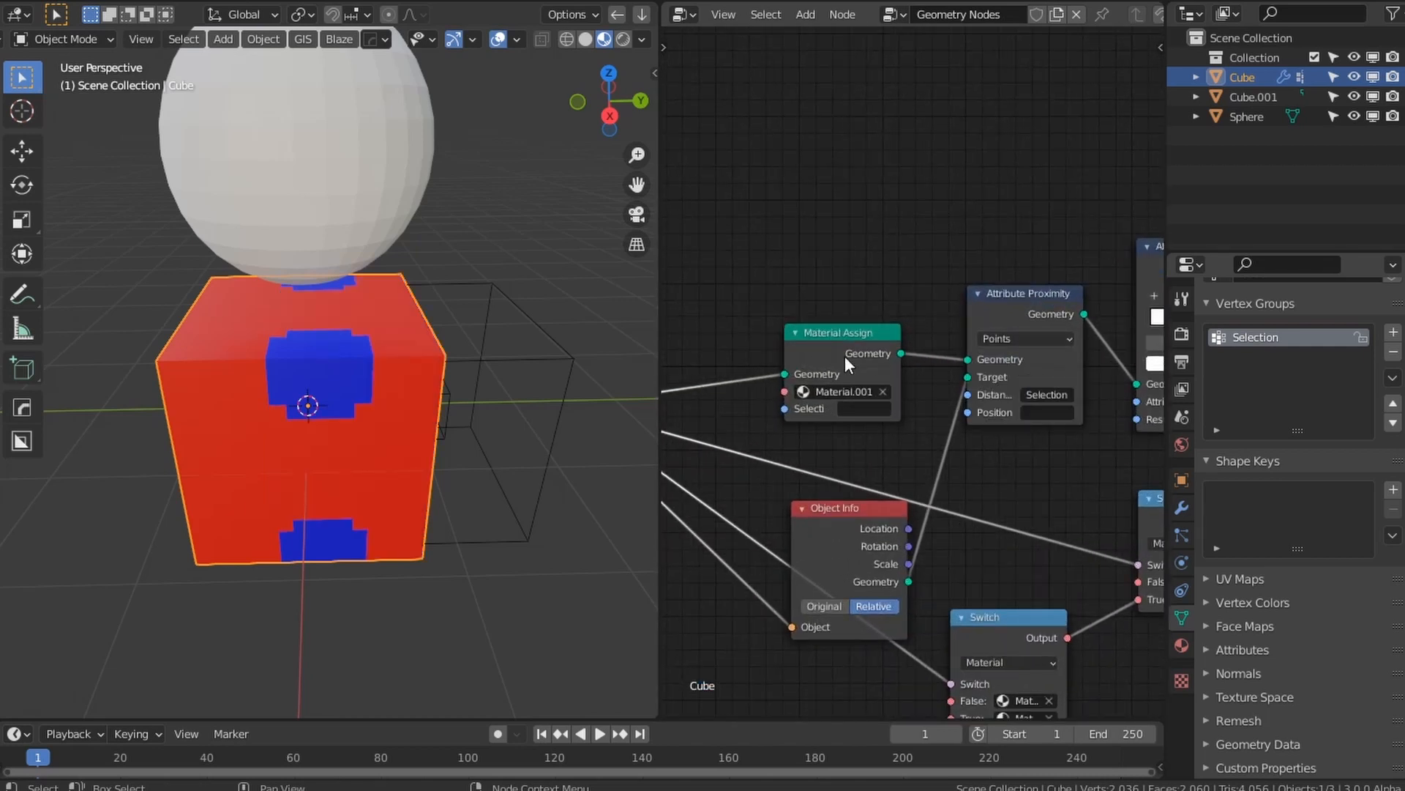
Step: Try moving the wire cube along the global Y axis with the Points proximity mode
left_click(480, 376)
key("g")
key("y")
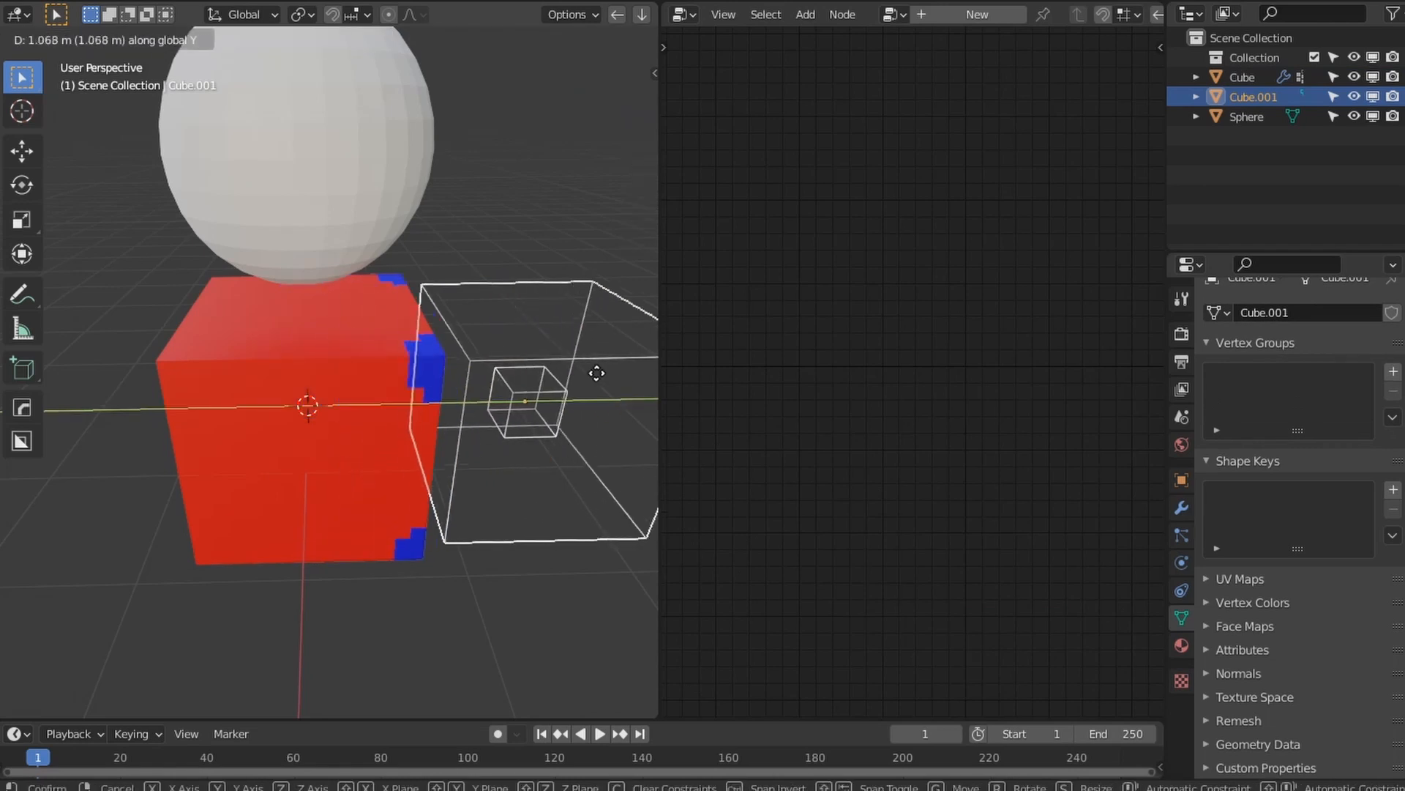
left_click(487, 399)
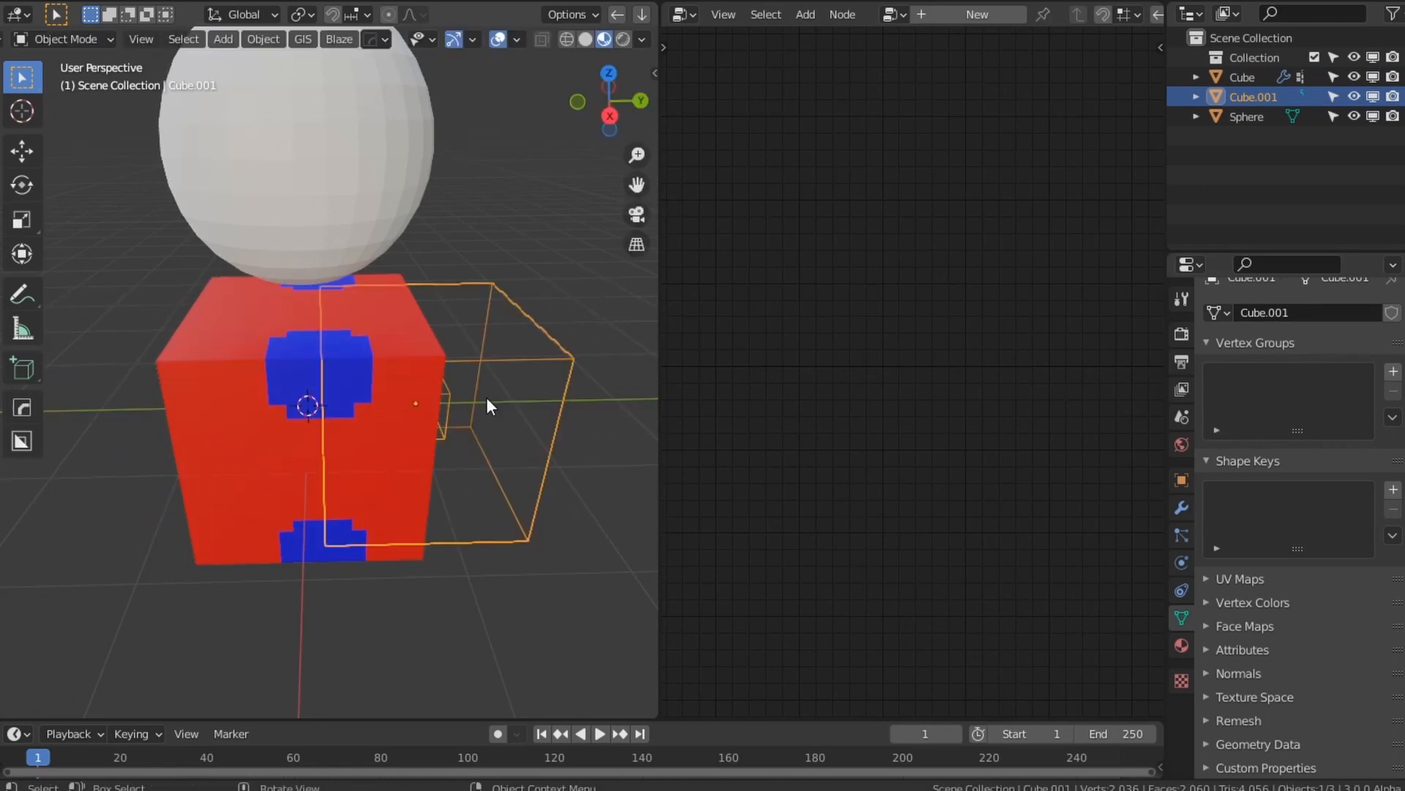
Step: Reselect the solid cube, set the Attribute Proximity node to Edges, and inspect the material pattern around the cube
middle_click_drag(564, 382, 305, 423)
middle_click_drag(314, 371, 322, 377)
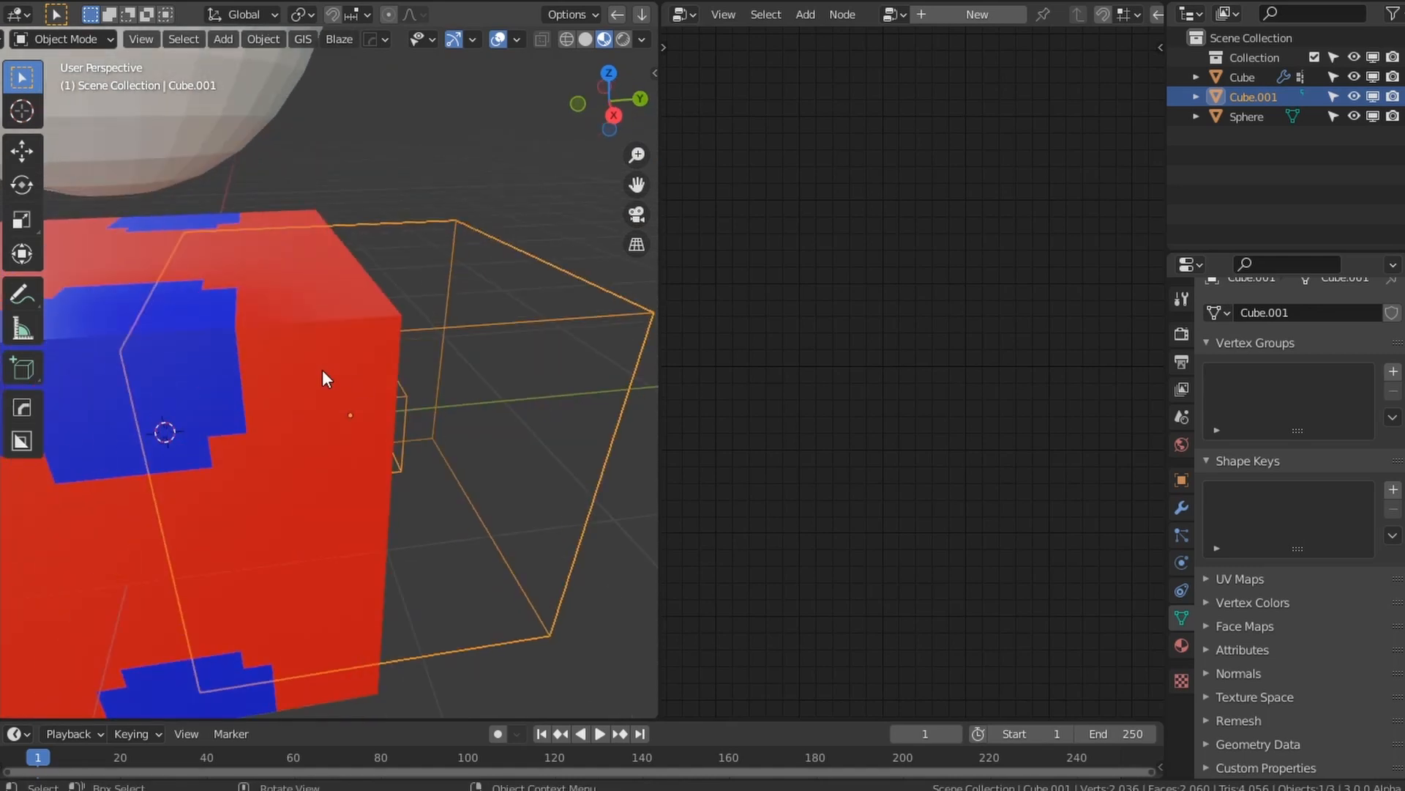
left_click(322, 376)
left_click(1040, 340)
left_click(1034, 374)
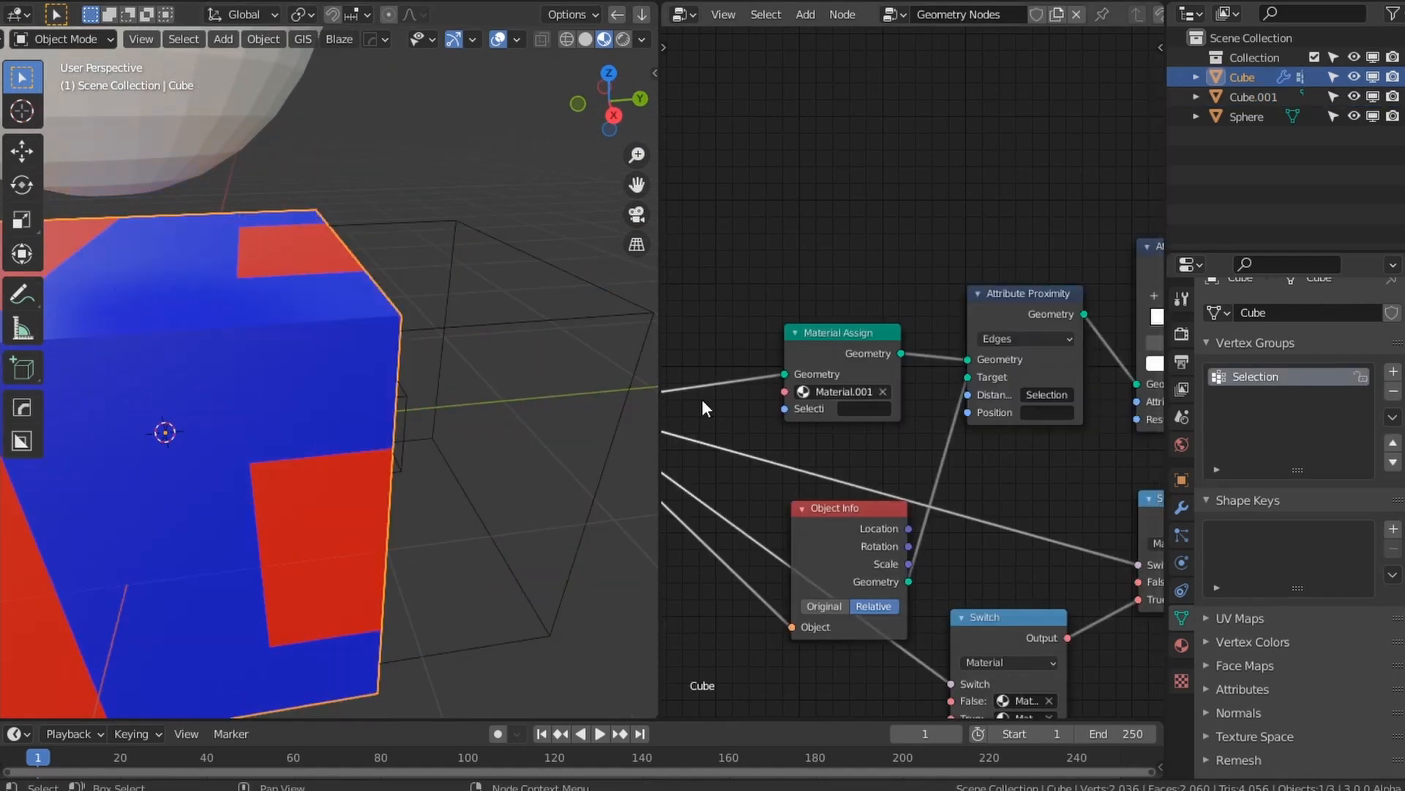
scroll(496, 411, "down", 4)
middle_click_drag(496, 412, 454, 469)
scroll(343, 438, "up", 4)
scroll(343, 438, "down", 3)
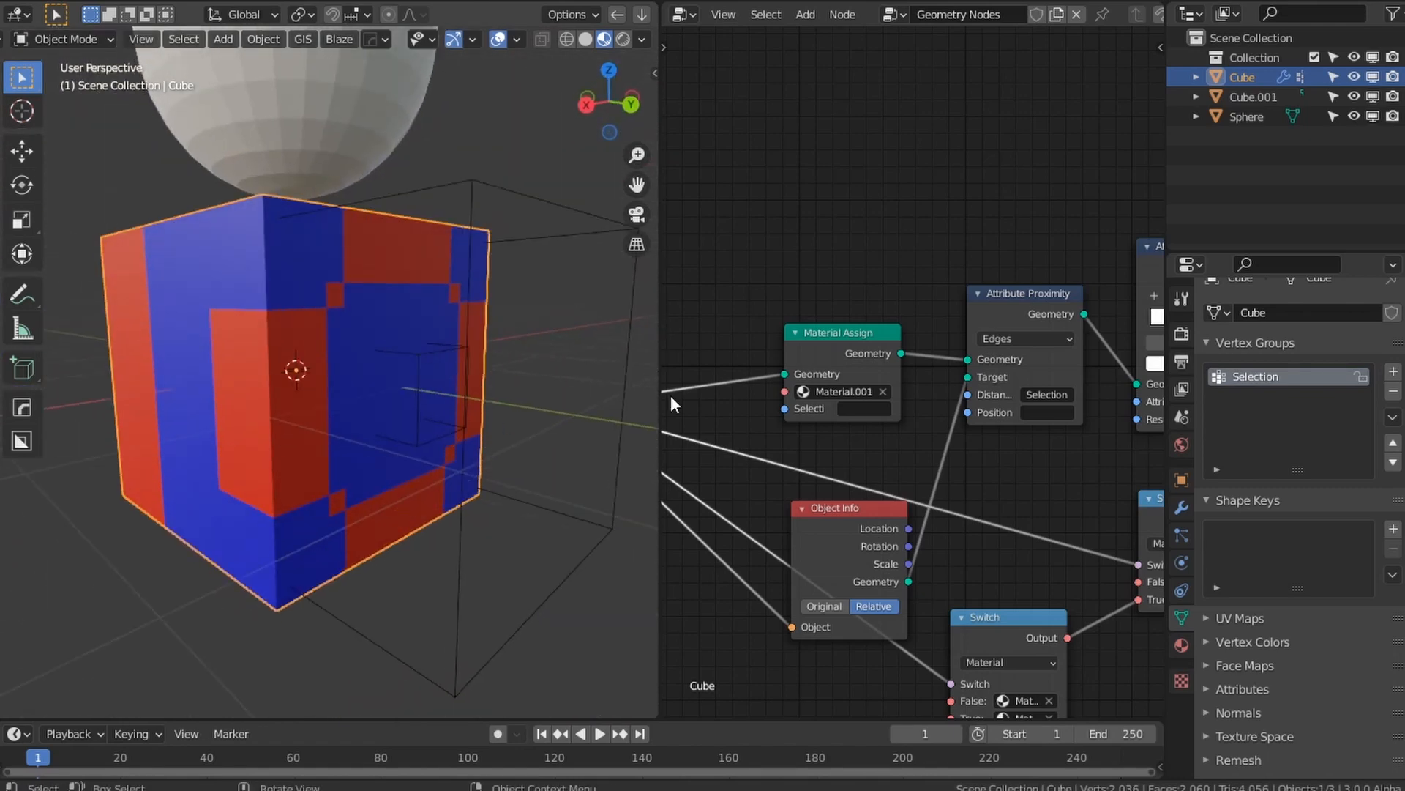
Step: Set the Attribute Proximity node's target geometry type to Faces and check the solid cube's side facing the wire cube
left_click(1025, 338)
left_click(1022, 393)
middle_click_drag(533, 408, 317, 417)
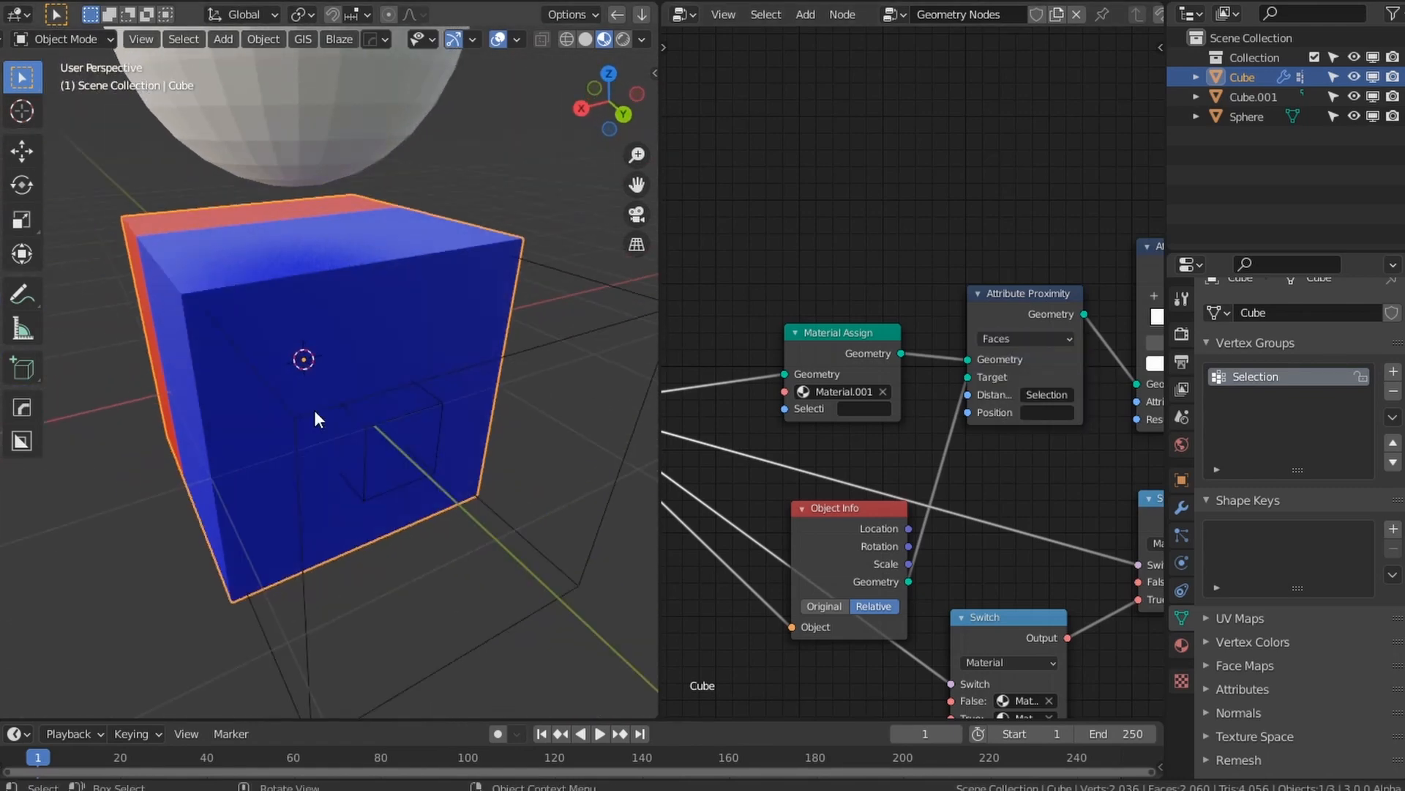
key("Tab")
key("Tab")
Step: Select the wire cube and enter Edit Mode to inspect its inner and outer cube meshes
left_click(487, 359)
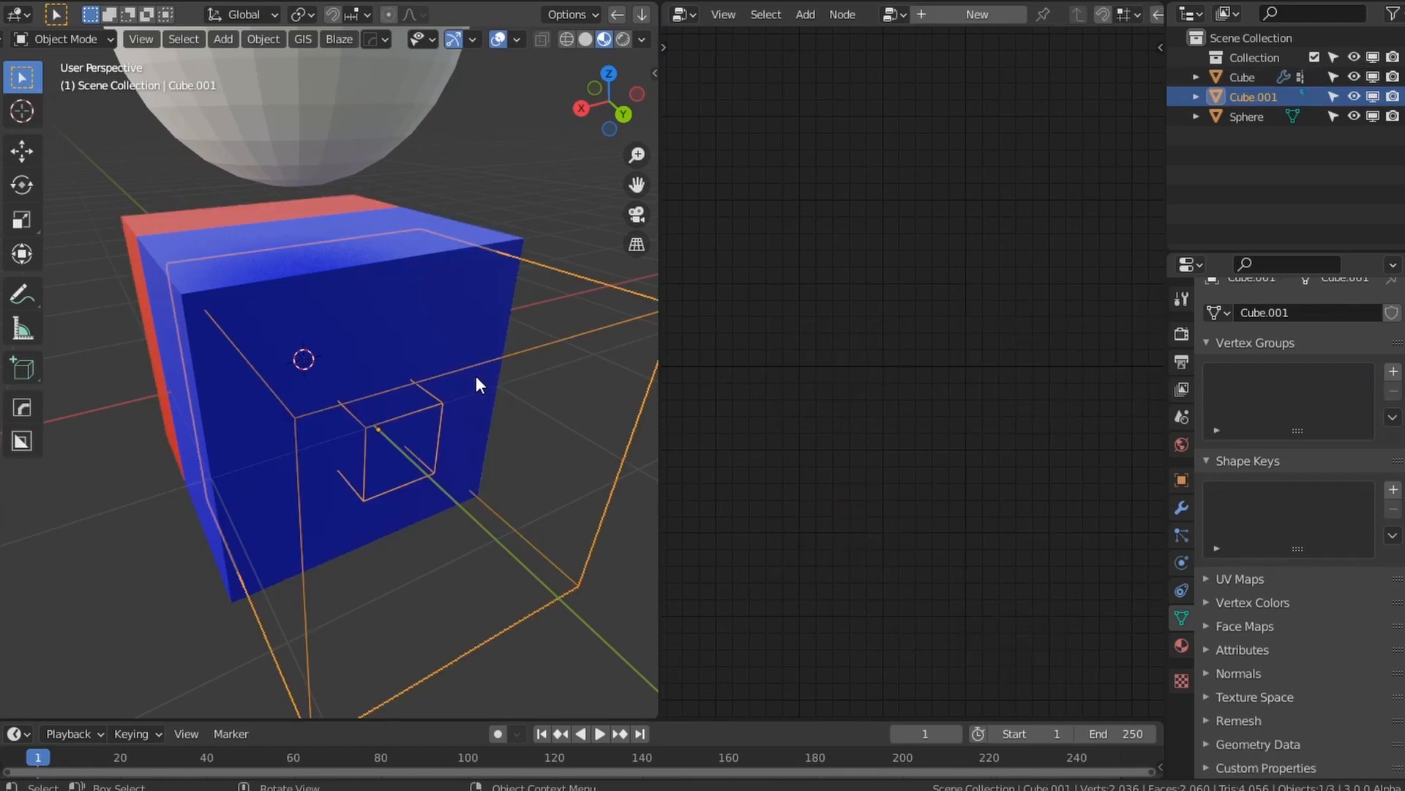
scroll(476, 376, "down", 2)
key("Tab")
key("Tab")
key("Tab")
key("Tab")
key("Tab")
key("Tab")
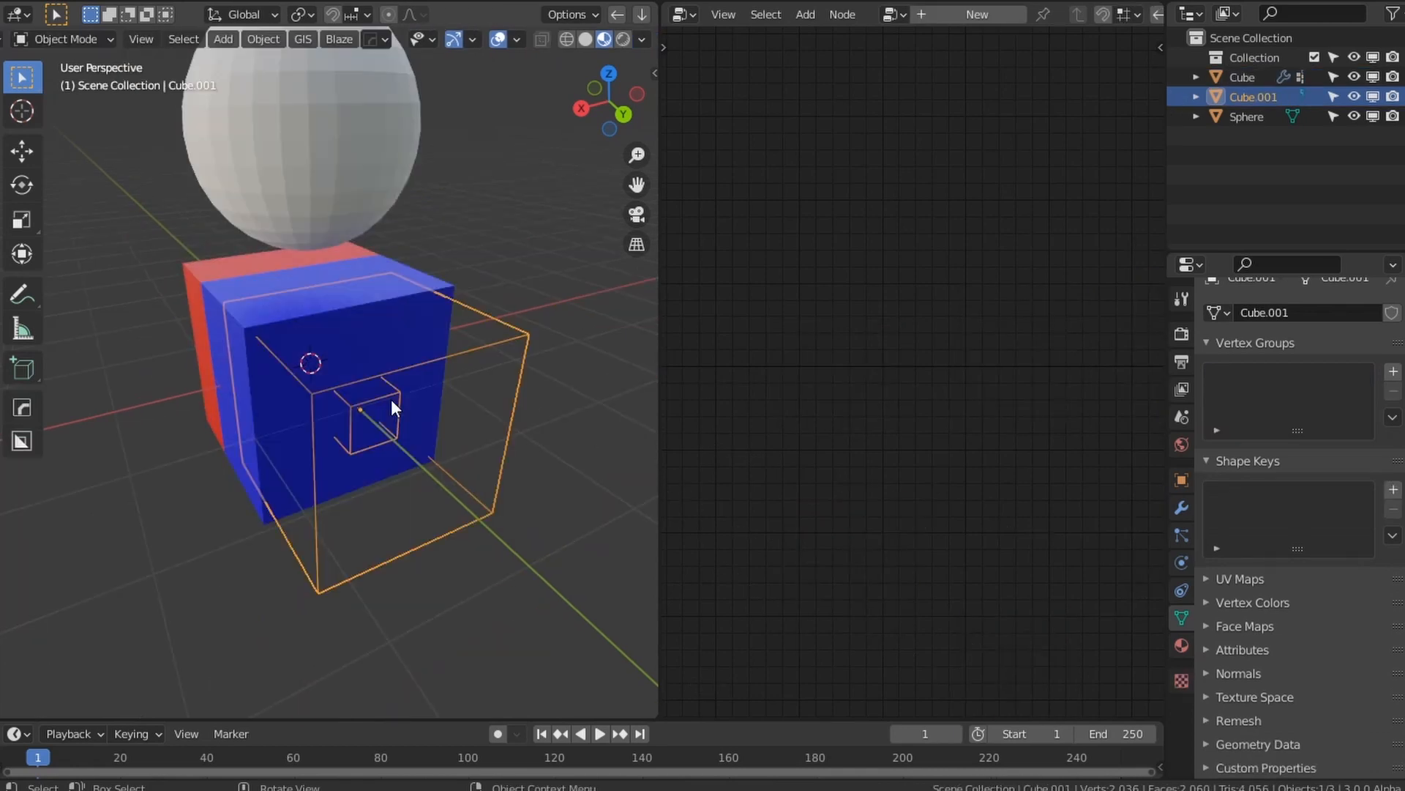
key("Tab")
middle_click_drag(391, 398, 464, 340)
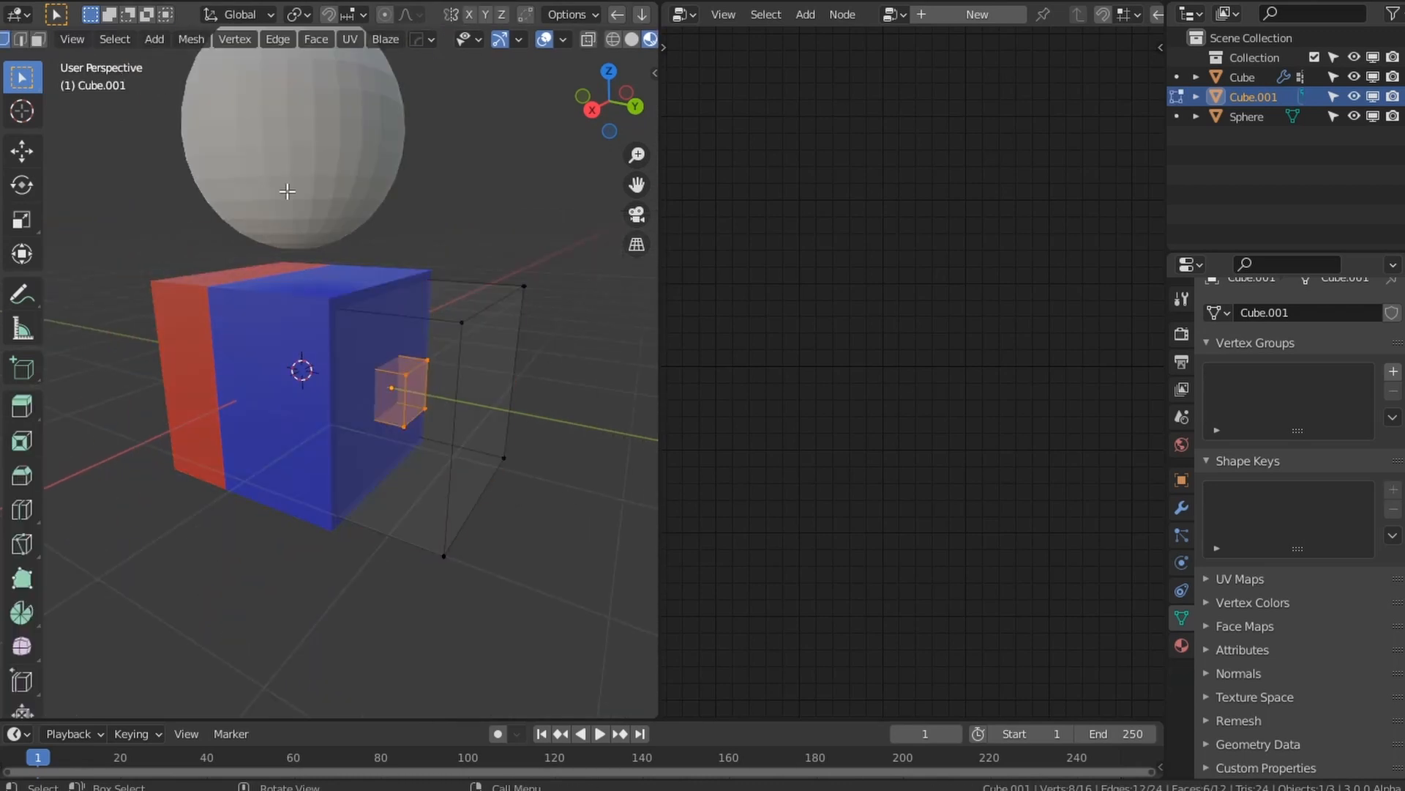
Step: Select individual faces of the wire cube's inner and outer meshes to inspect them, and return to Object Mode
key("3")
left_click(449, 306)
left_click(408, 402)
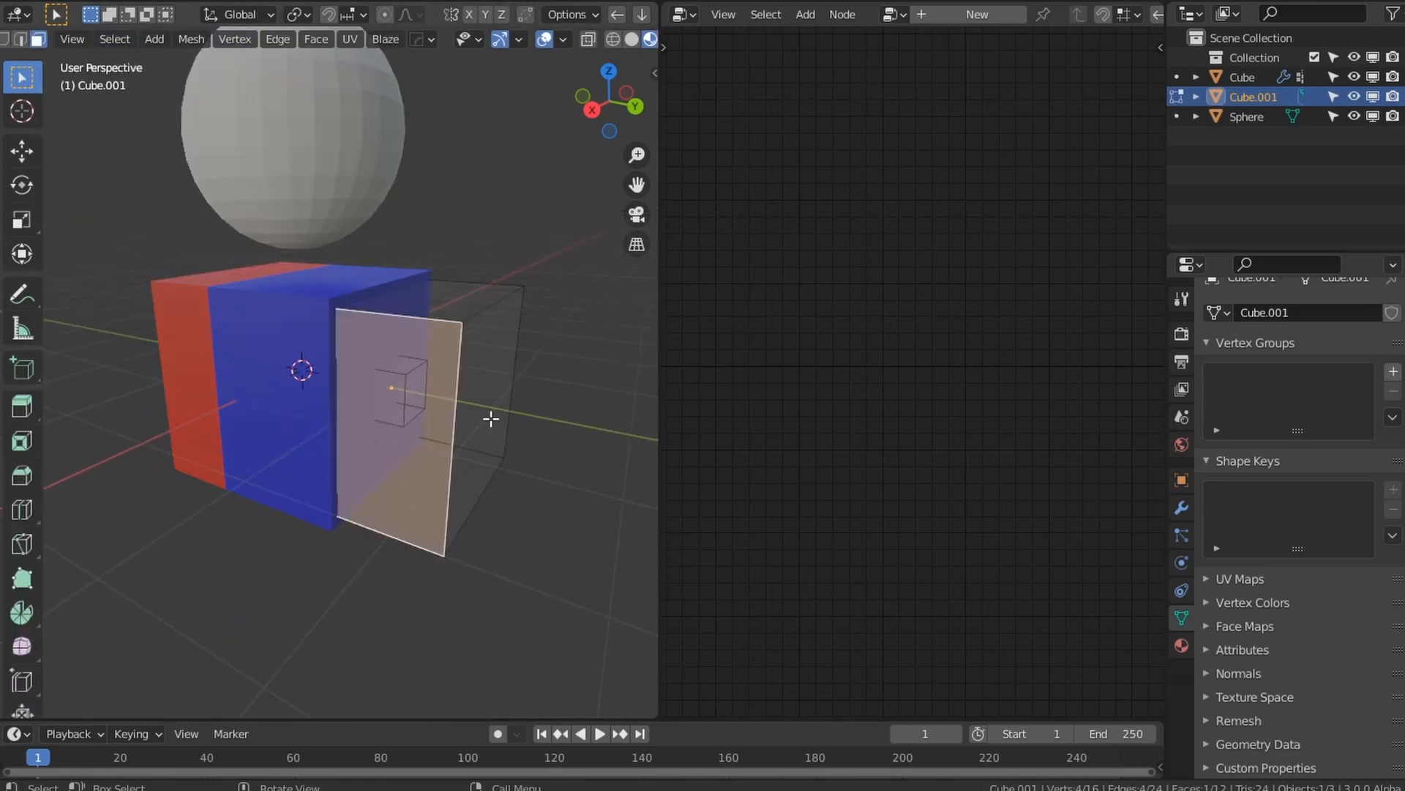
left_click(491, 419)
left_click(387, 397)
key("Tab")
middle_click_drag(340, 353, 301, 480)
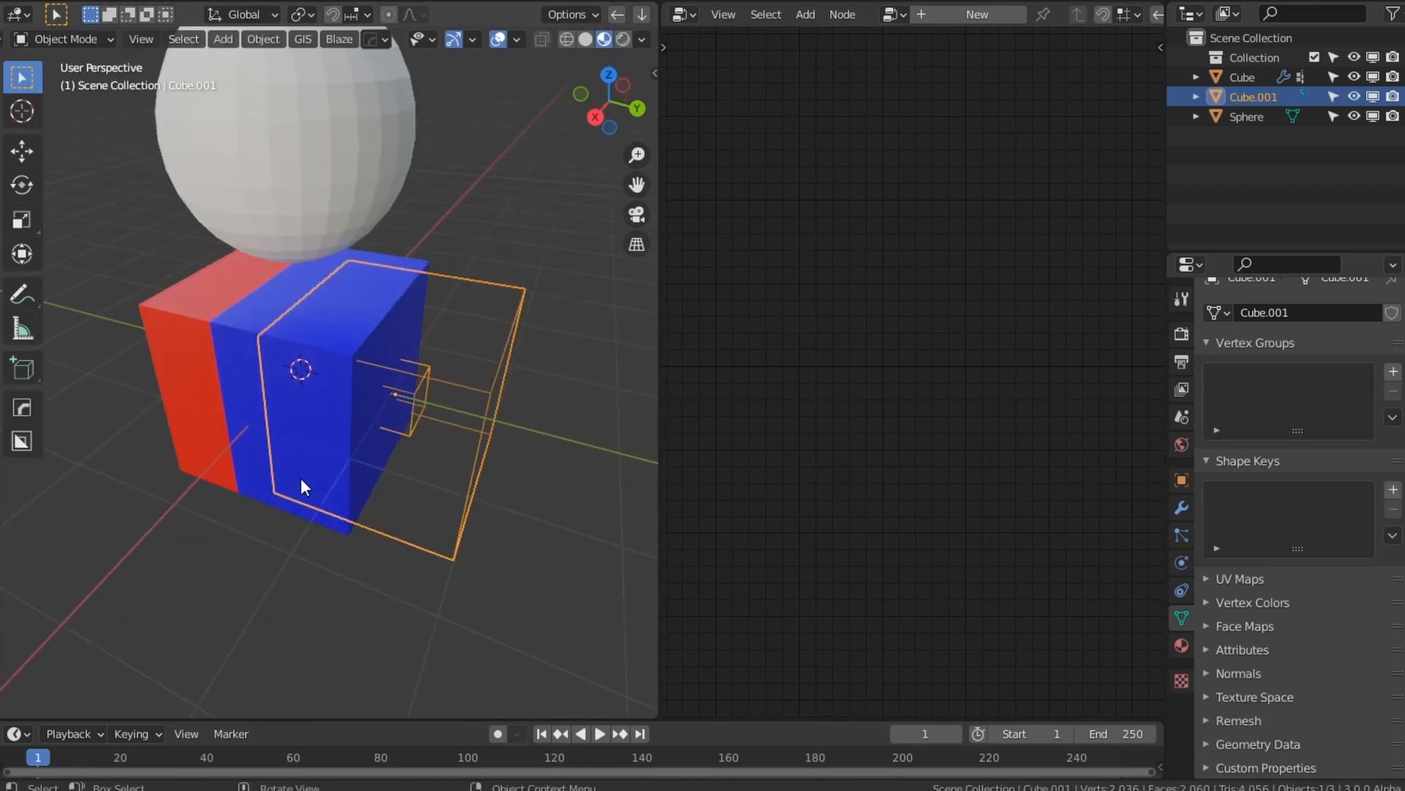
Step: Try moving the wire cube along the global Y axis through the solid cube with the Faces proximity mode
key("g")
key("y")
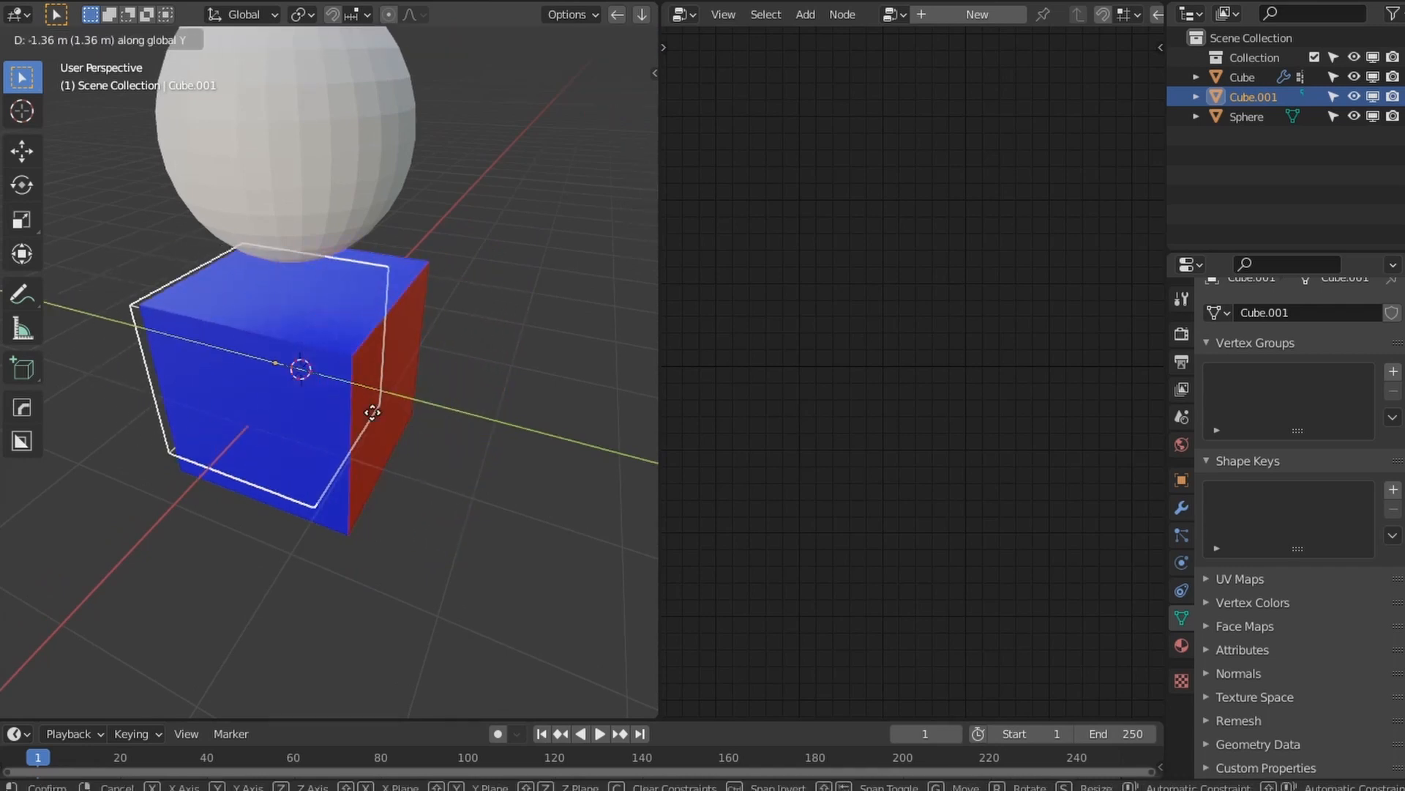
left_click(432, 419)
Step: Select the solid cube and display its blue material, in the first slot, in the Shader Editor
left_click(265, 377)
scroll(974, 527, "down", 4)
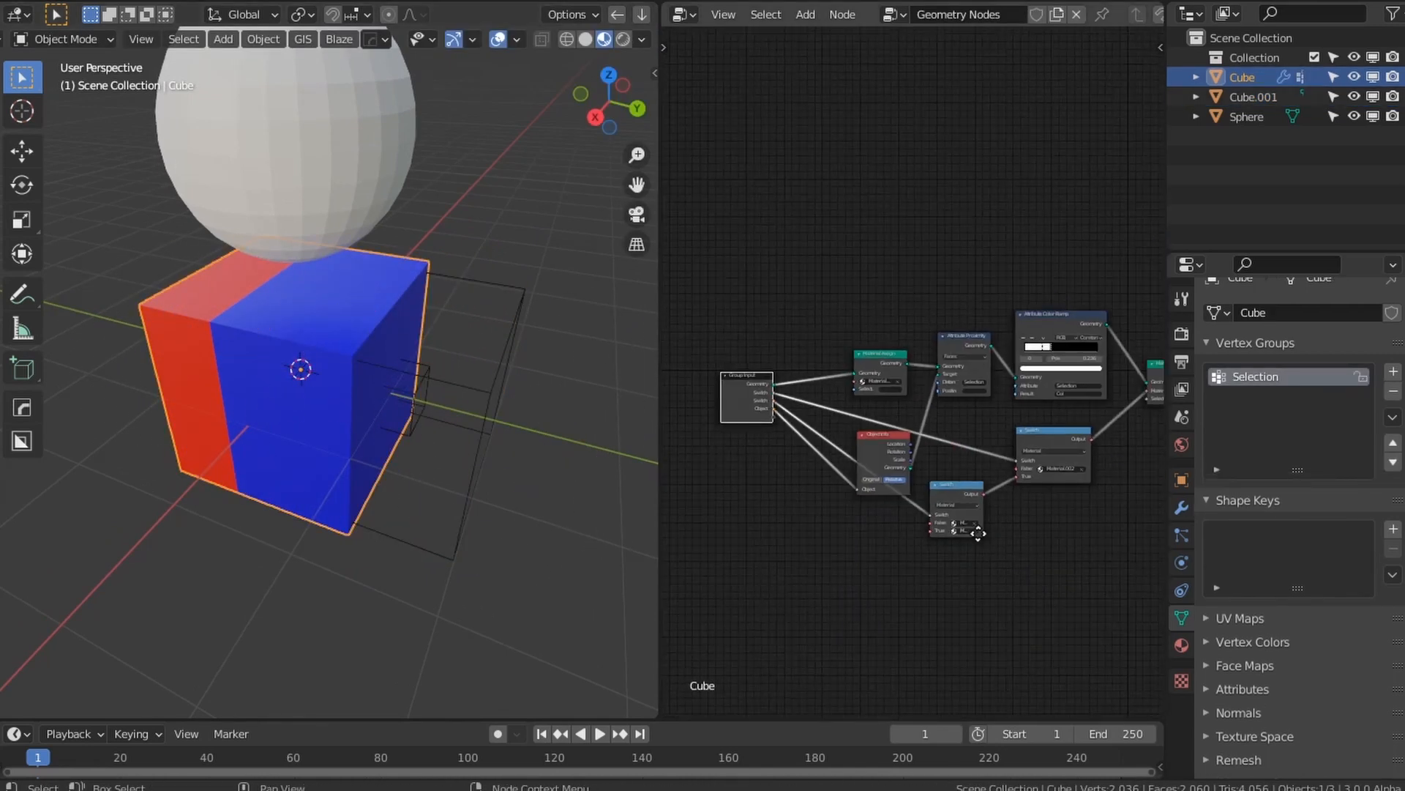
middle_click_drag(975, 528, 804, 493)
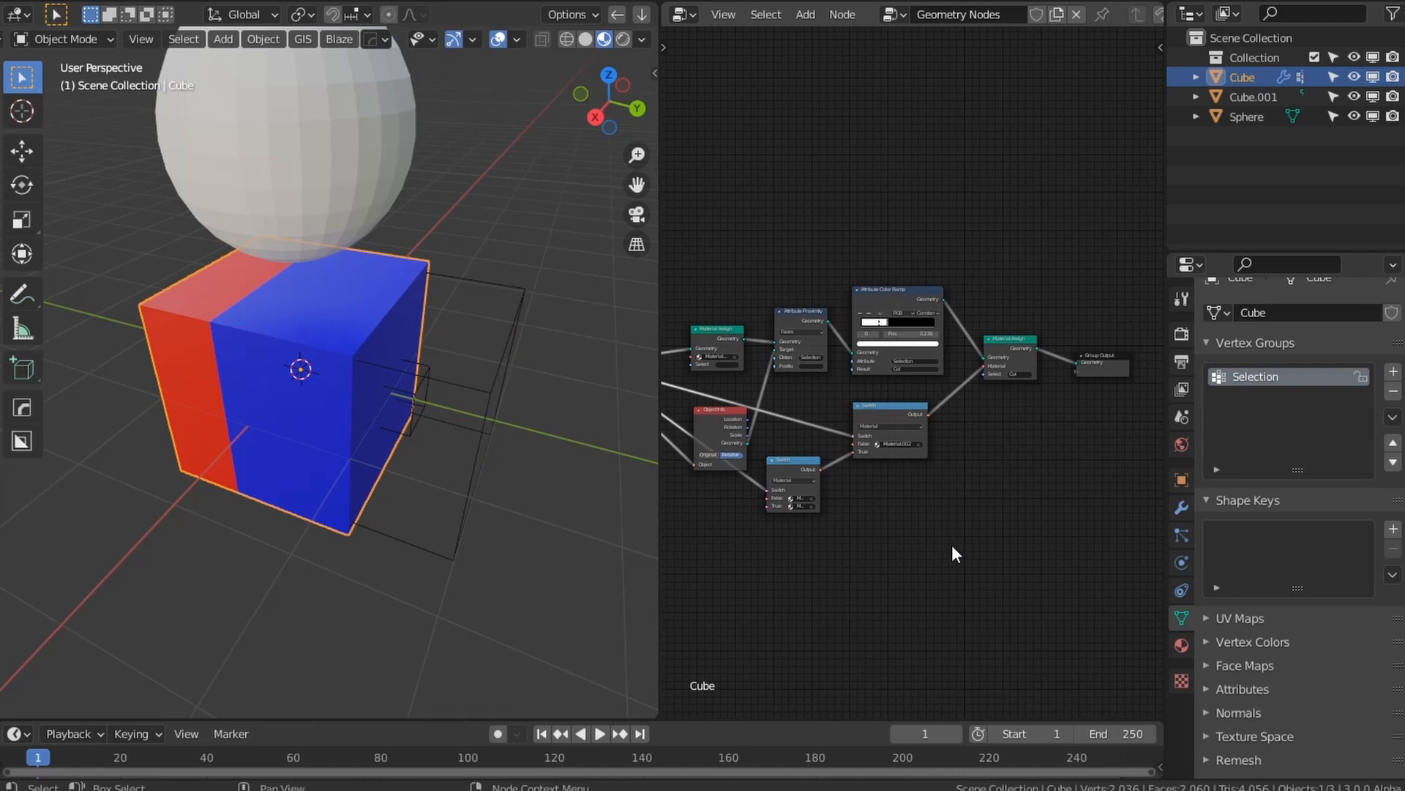
left_click(687, 17)
left_click(721, 219)
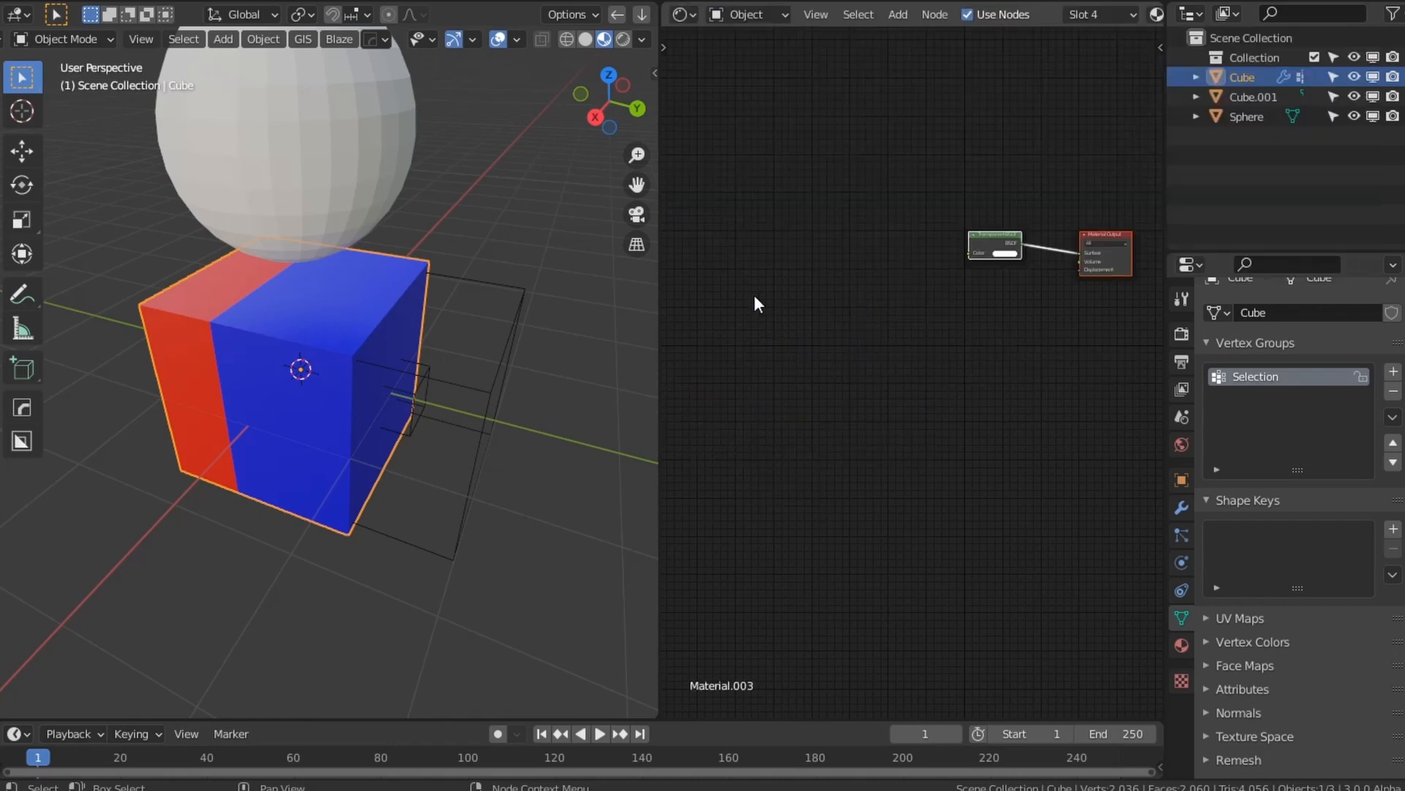
left_click(1182, 644)
left_click(1273, 316)
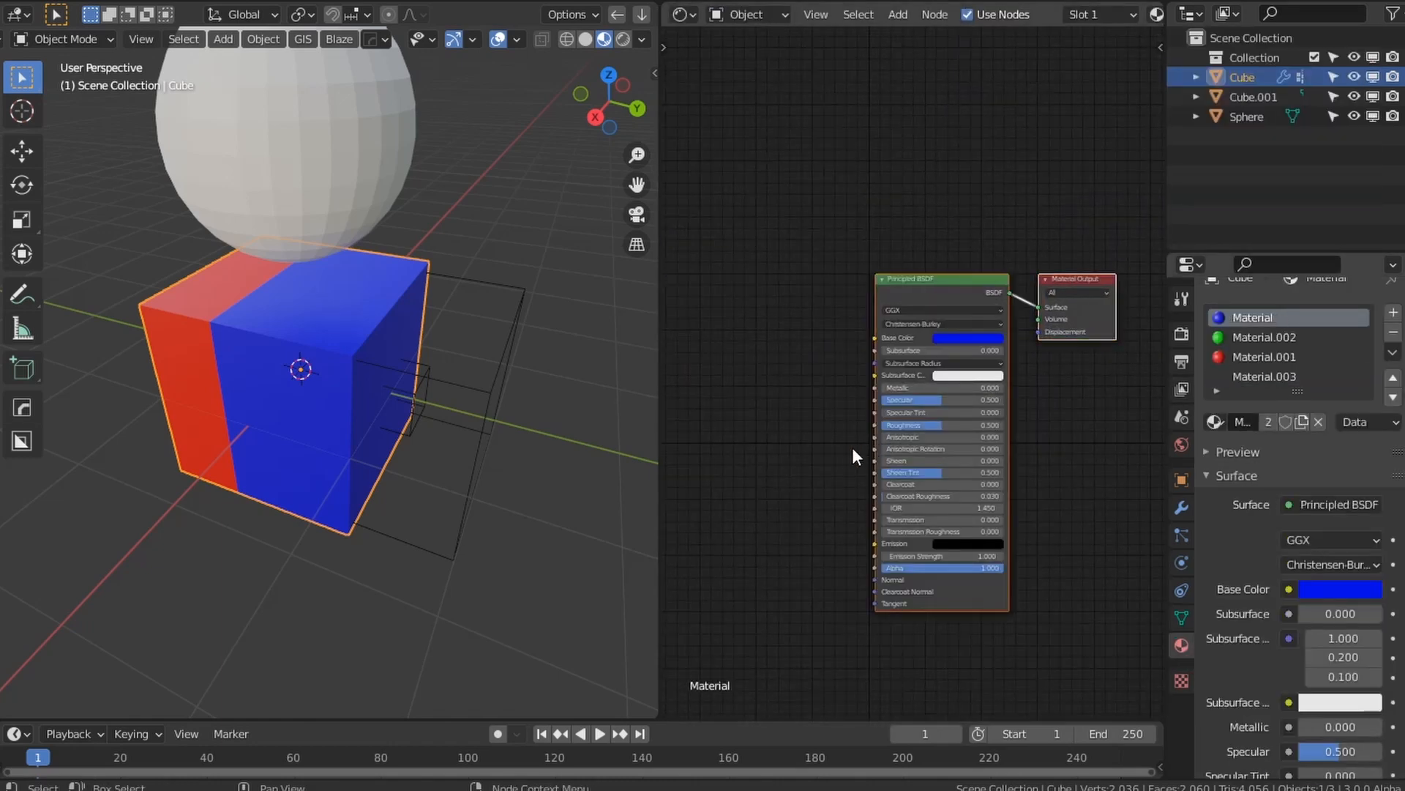
Step: Switch the solid cube repeatedly between Edit Mode and Object Mode to examine its subdivided mesh
key("Tab")
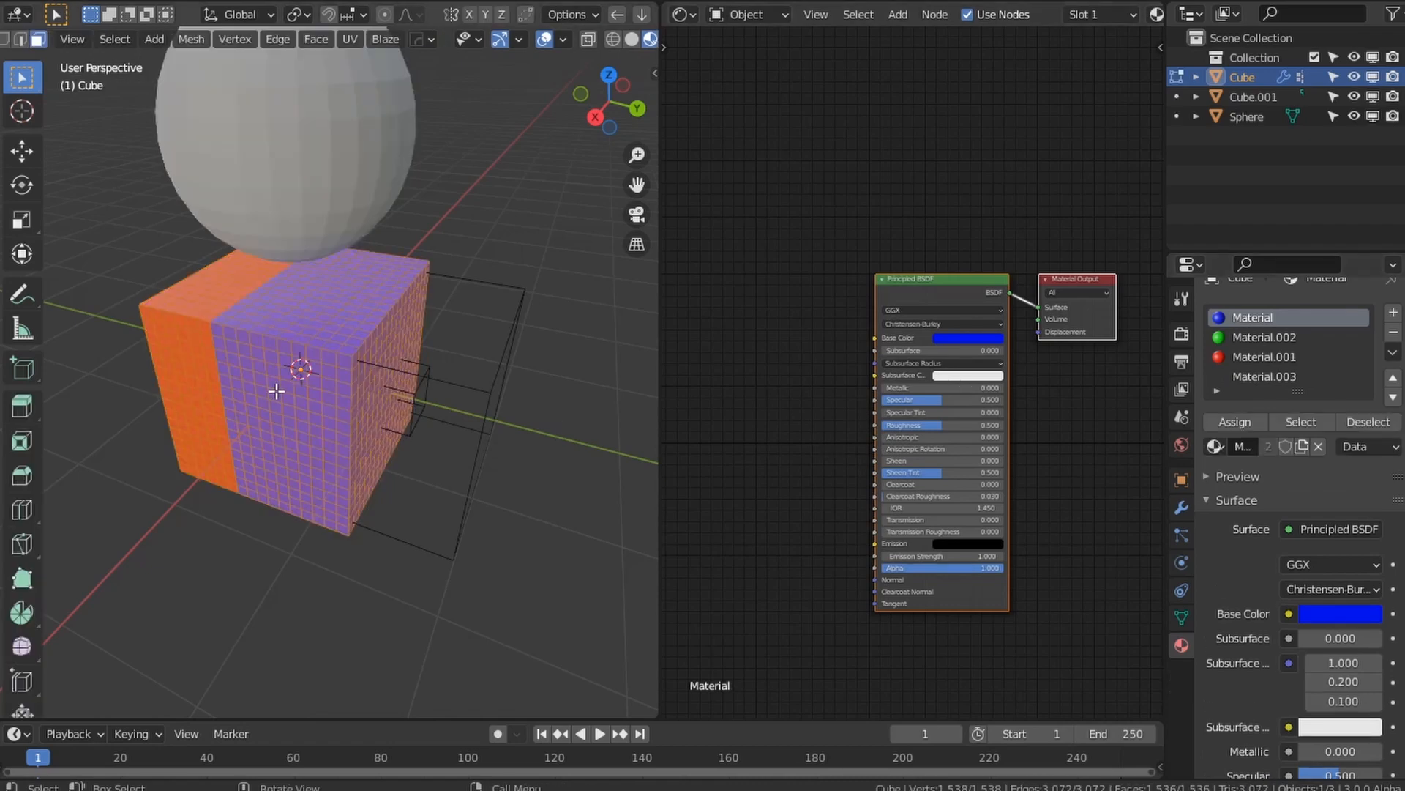
key("Tab")
key("Tab")
key("Tab")
key("Tab")
key("Tab")
key("Tab")
key("Tab")
key("Tab")
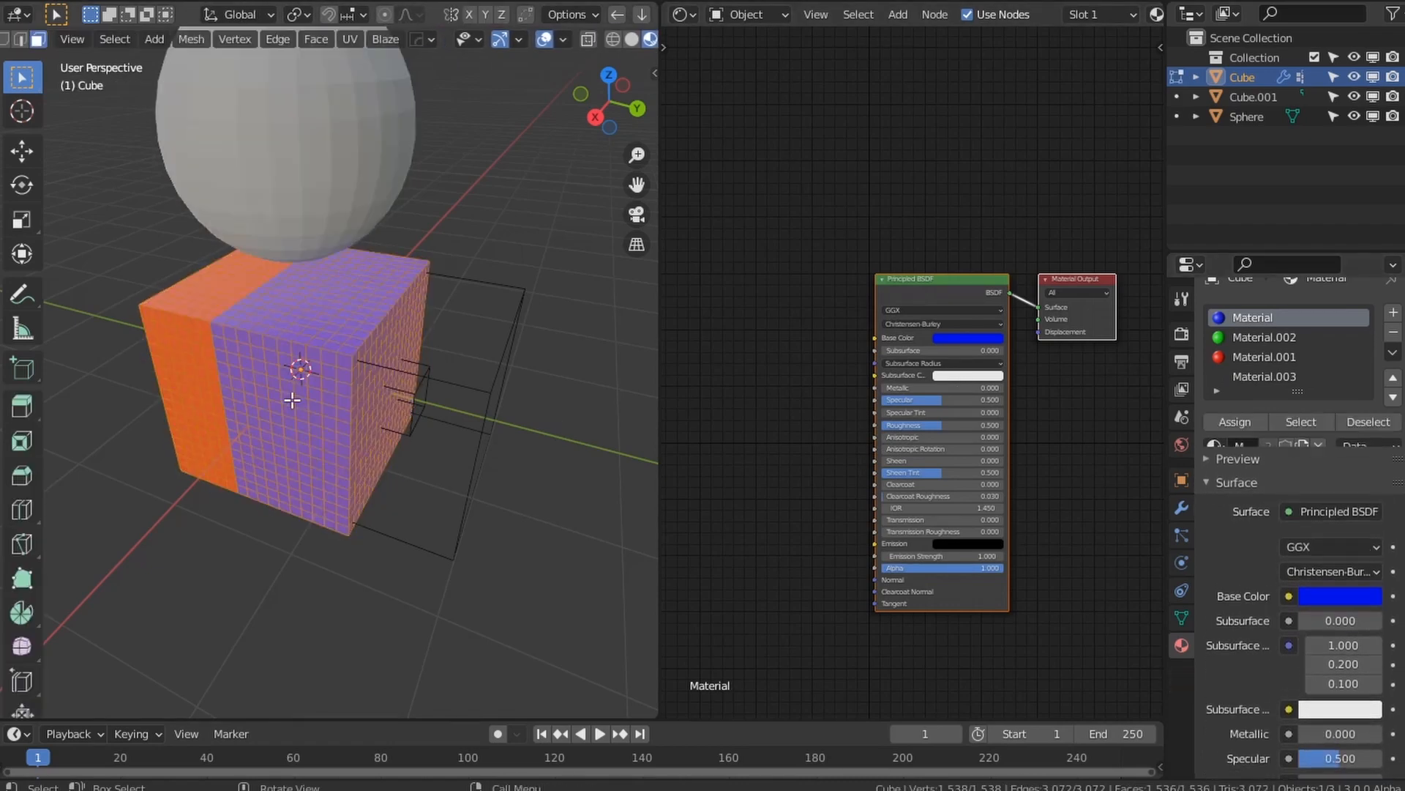
key("Tab")
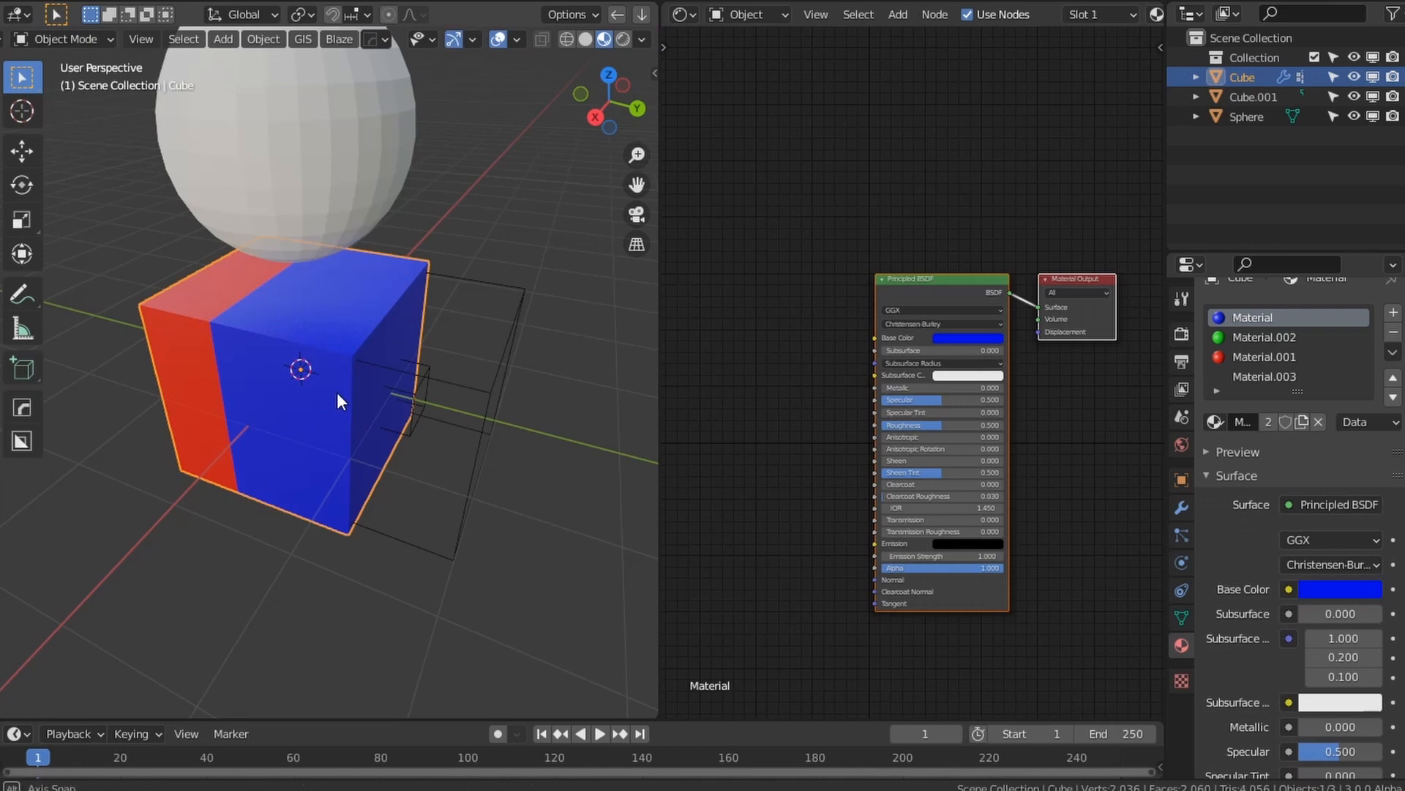
middle_click_drag(336, 392, 412, 356)
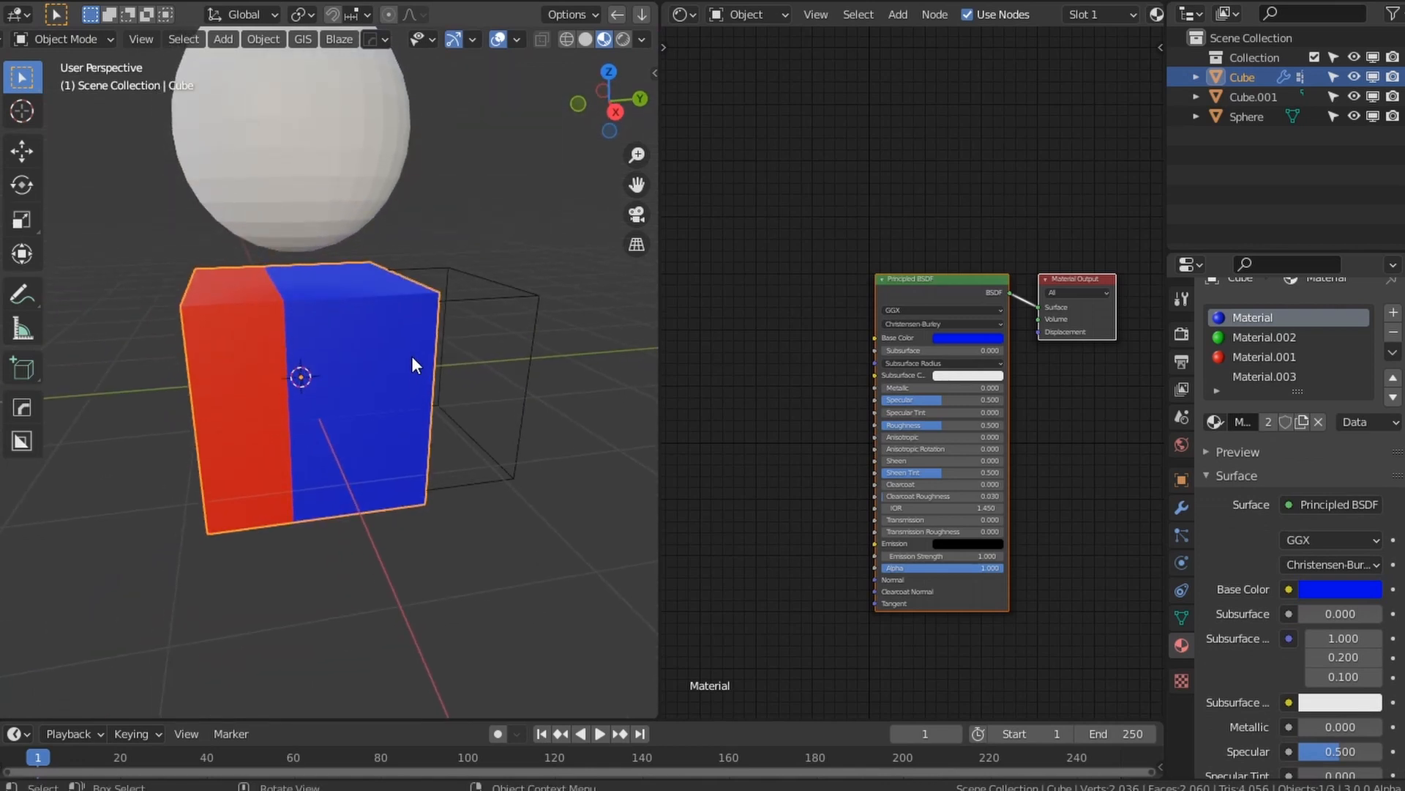
Step: Unwrap all of the solid cube's faces with Cube Projection and return to Object Mode
key("Tab")
key("u")
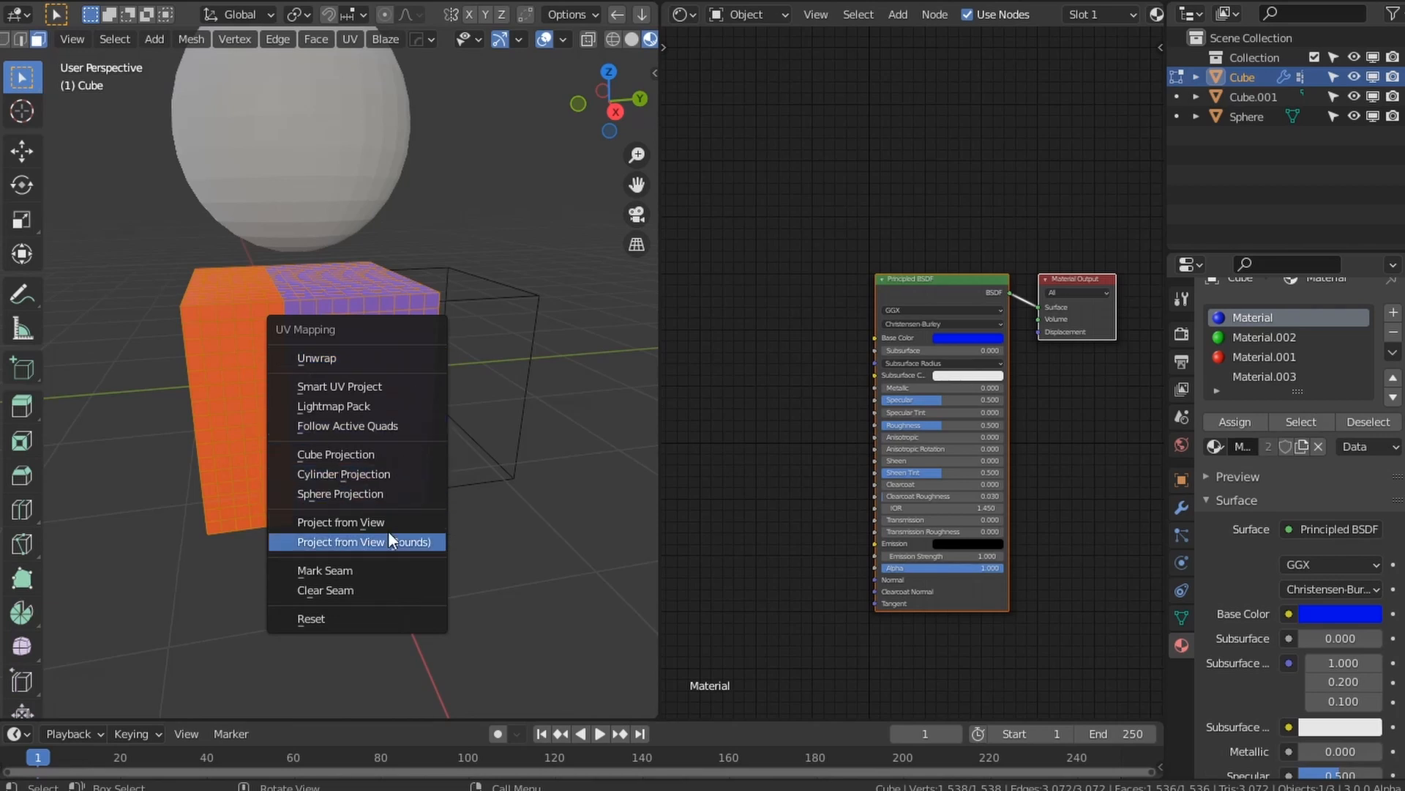
left_click(368, 454)
key("Tab")
Step: Try adding an Image Texture node beside the material's Principled BSDF
key("shift+a")
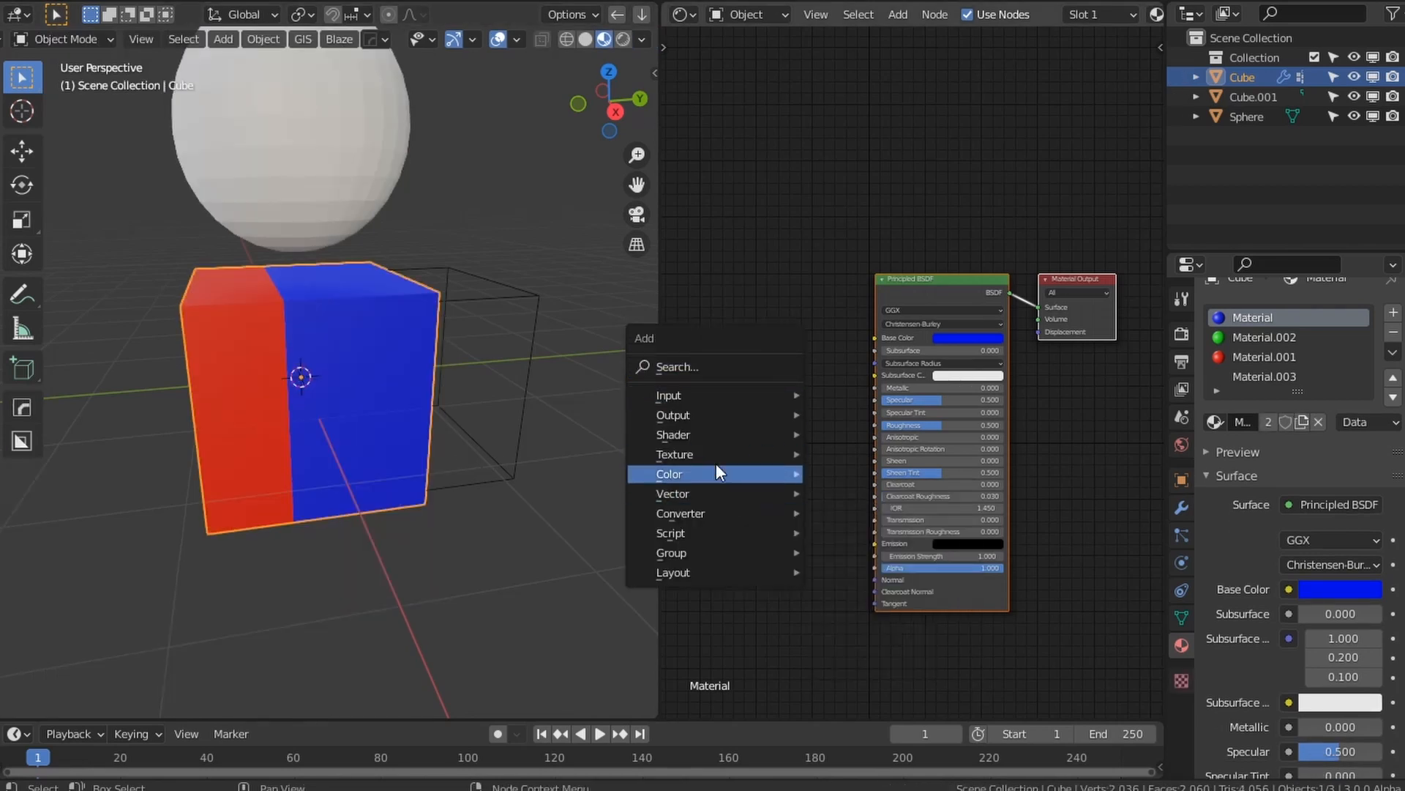
mouse_move(770, 454)
left_click(878, 302)
left_click(706, 268)
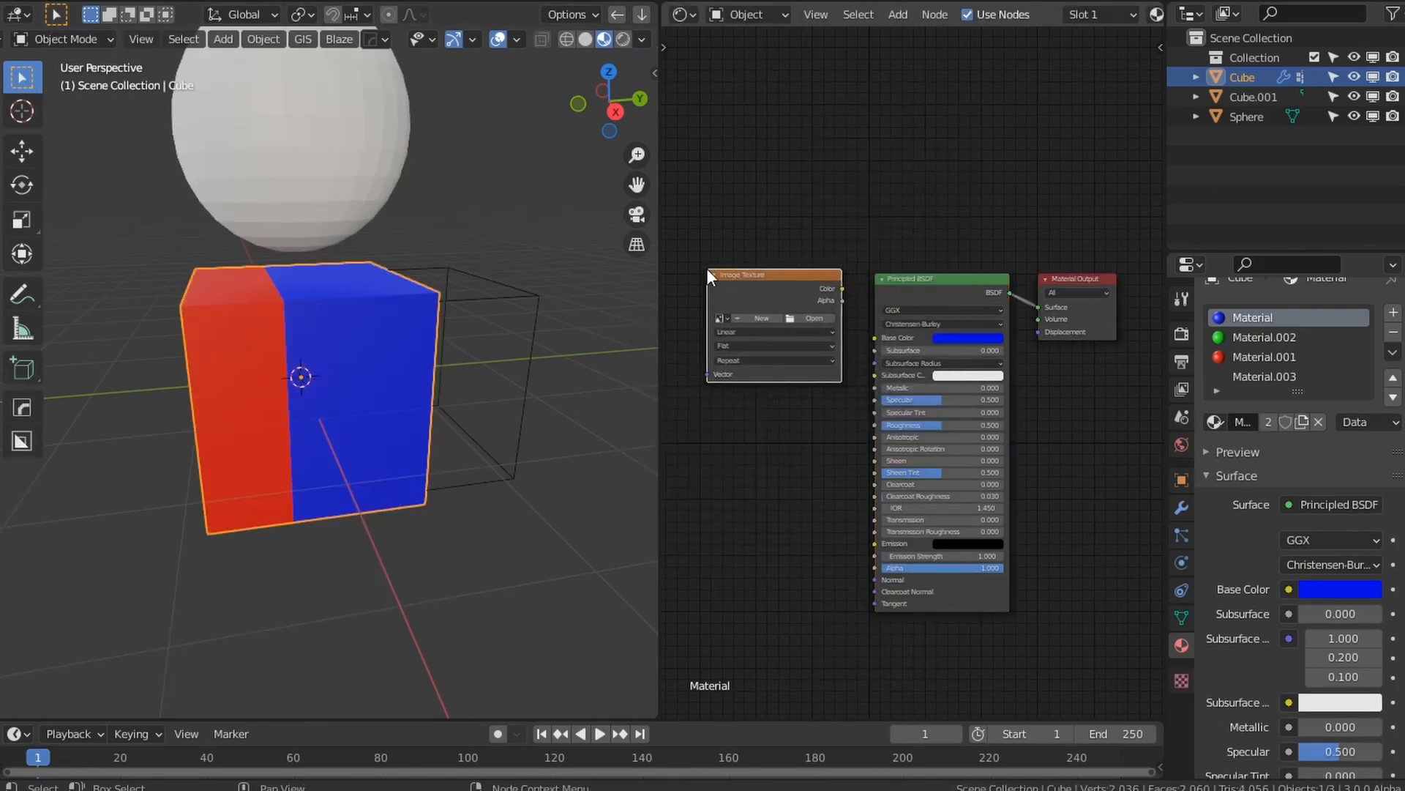
Step: Add a Musgrave Texture node and connect its Height output to the Principled BSDF's Base Color
key("shift+a")
mouse_move(754, 302)
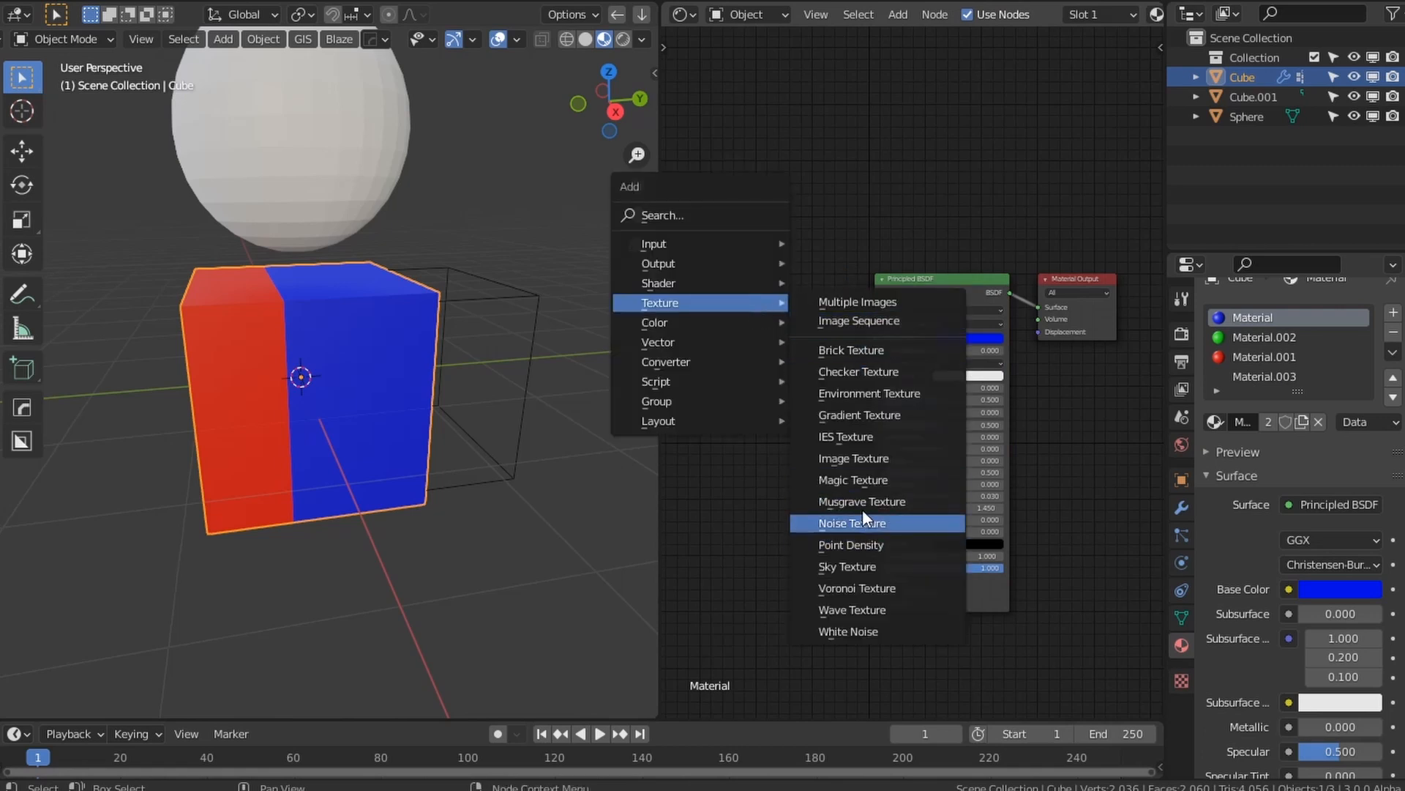
left_click(860, 502)
left_click(781, 359)
left_click_drag(780, 359, 872, 340)
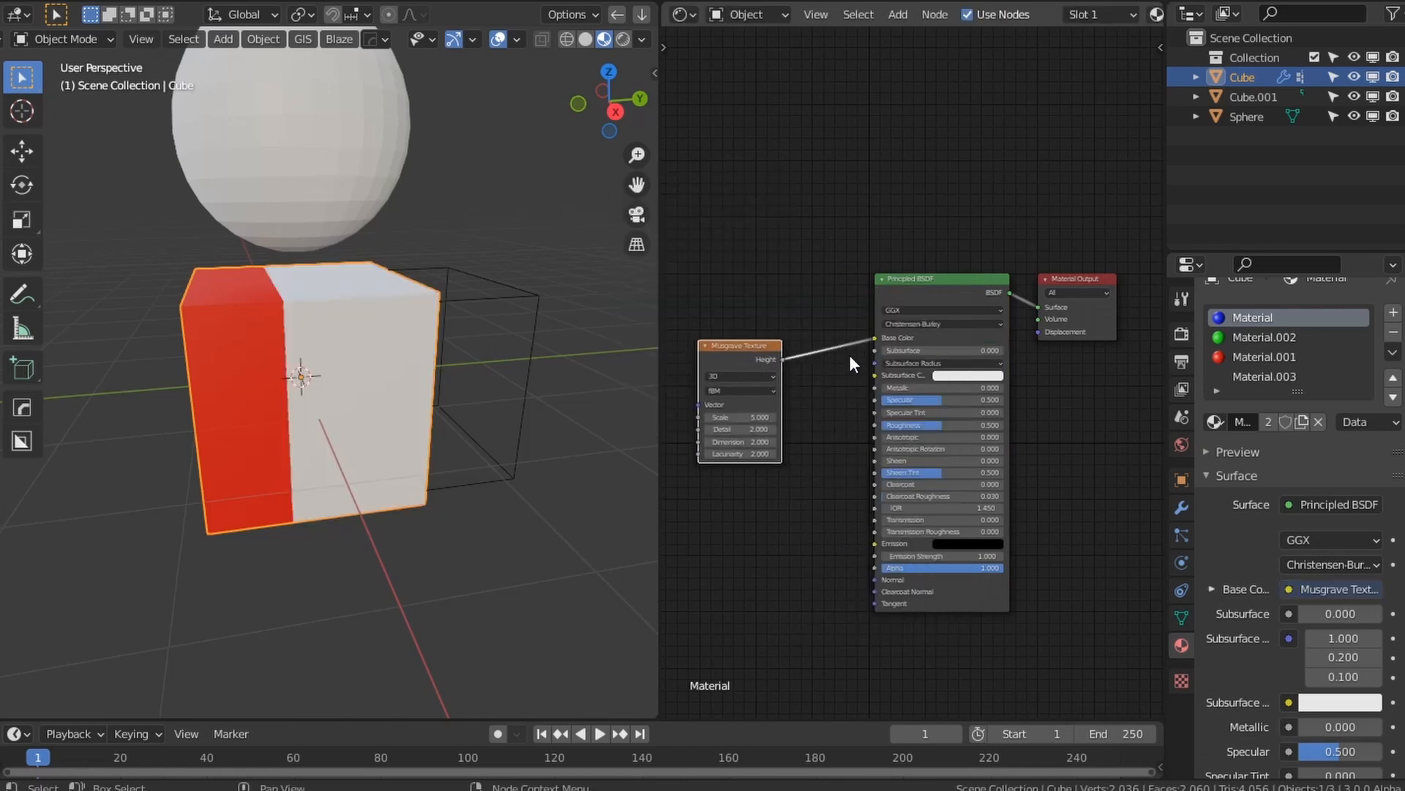
Step: Add Texture Coordinate and Mapping nodes to the Musgrave Texture and link the UV output to the Mapping node's Vector input
scroll(915, 434, "up", 3)
middle_click_drag(819, 457, 986, 415)
scroll(909, 378, "up", 1)
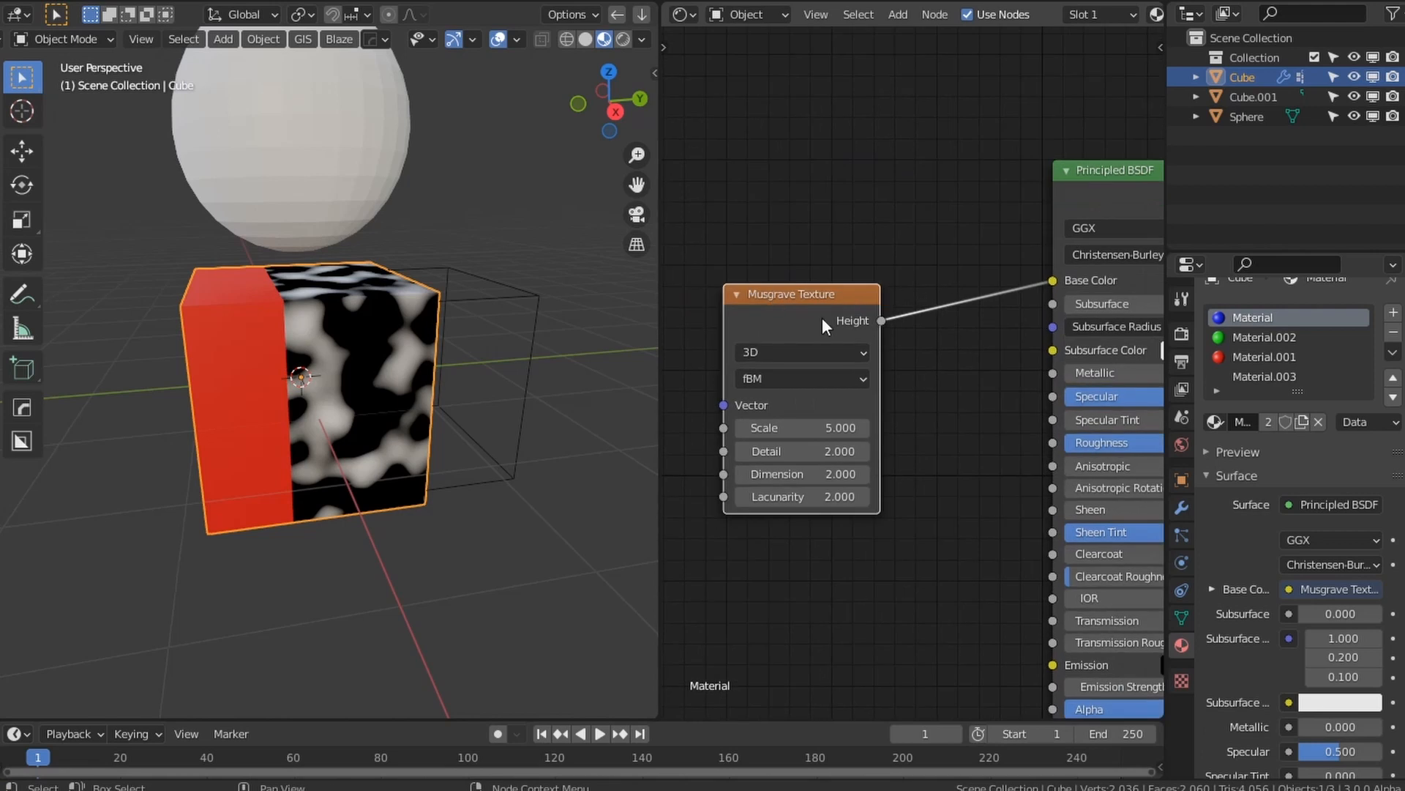
key("ctrl+t")
middle_click_drag(744, 436, 1105, 427)
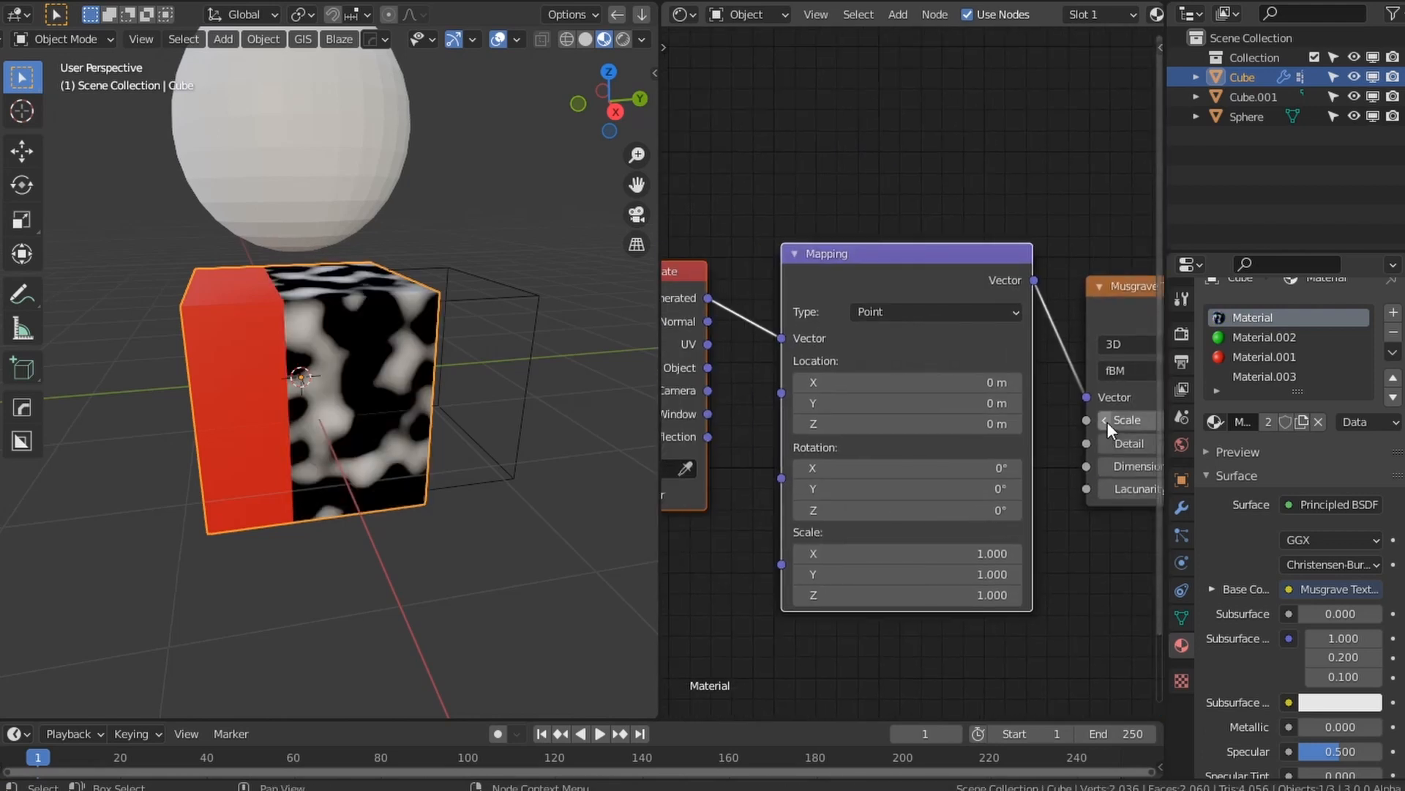
left_click_drag(709, 345, 783, 339)
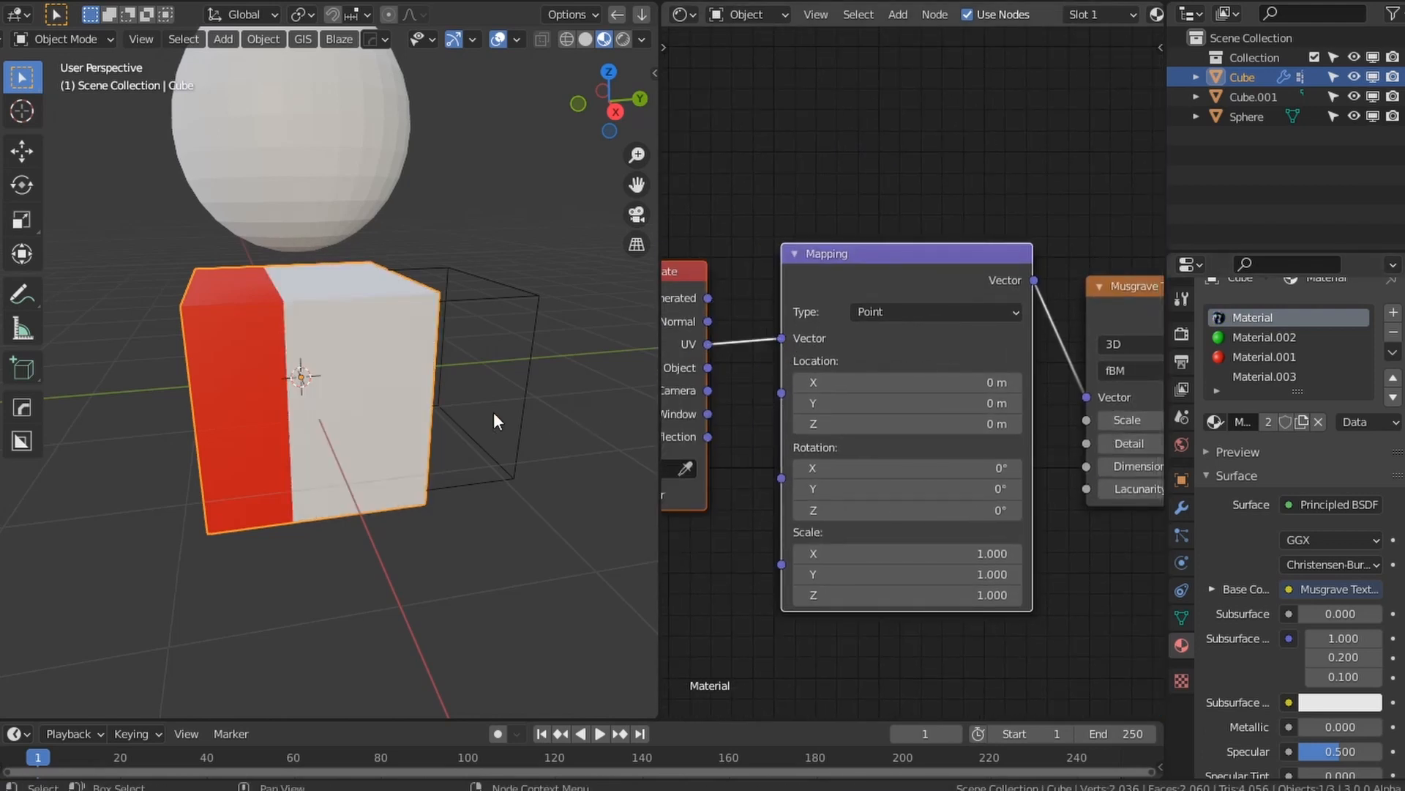
Step: Set the Musgrave Texture's Scale to 13.3 and delete the Mapping and Texture Coordinate nodes
middle_click_drag(1089, 426, 921, 396)
left_click_drag(988, 392, 1049, 392)
key("x")
scroll(723, 315, "down", 12)
middle_click_drag(742, 332, 814, 350)
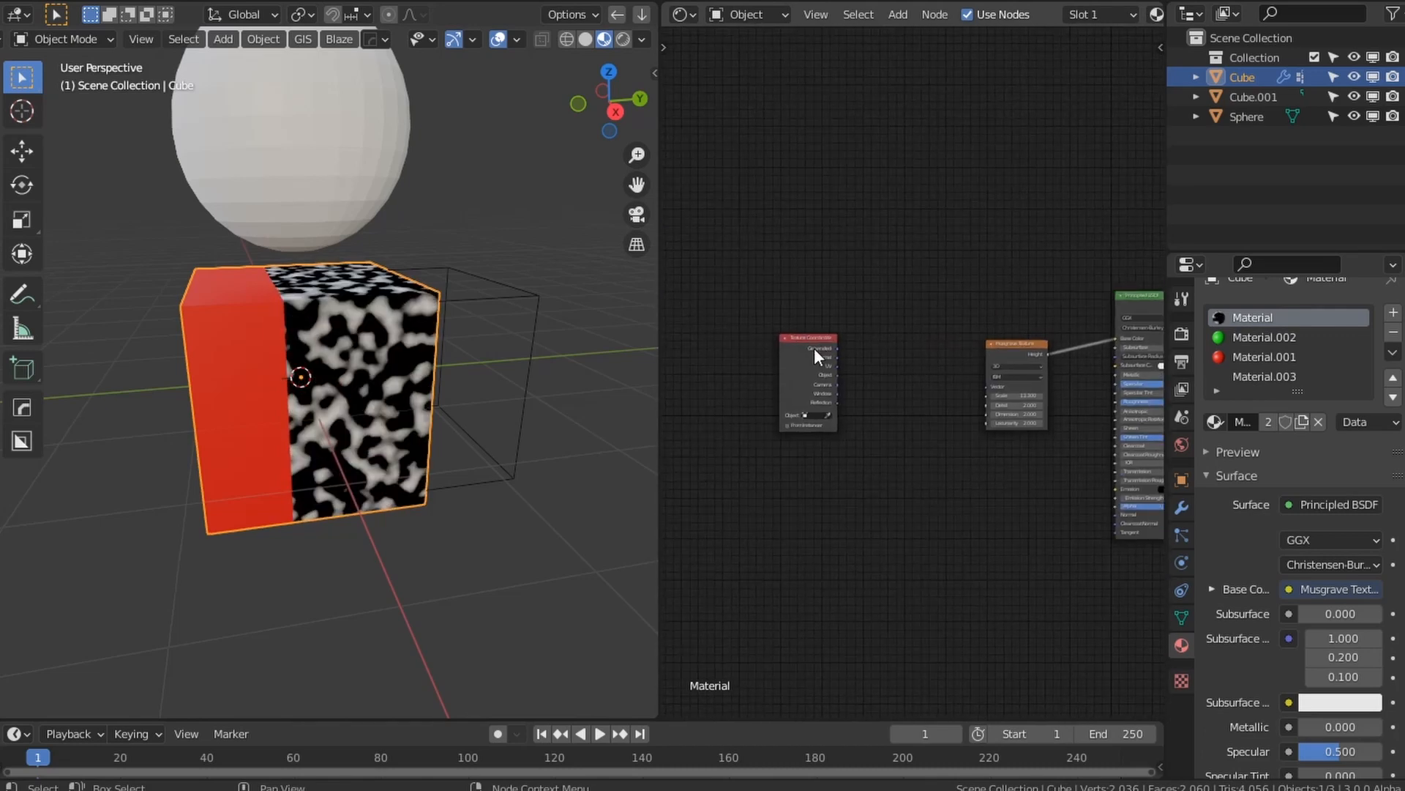
left_click(814, 349)
key("x")
Step: In the Geometry Node Editor, add a Cylinder primitive above the Group Input and connect its Geometry to the first Material Assign node
left_click(684, 15)
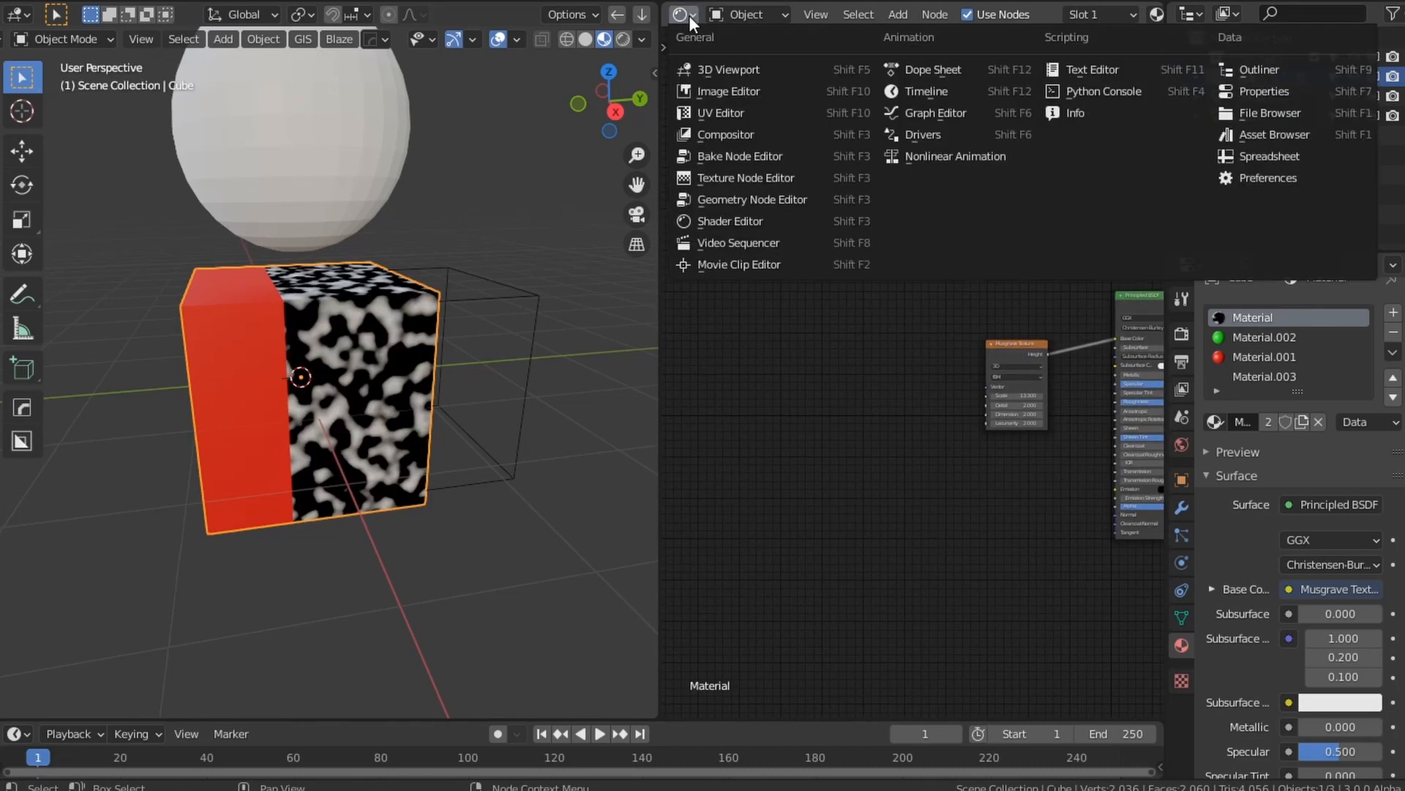
left_click(741, 200)
middle_click_drag(985, 454, 917, 240)
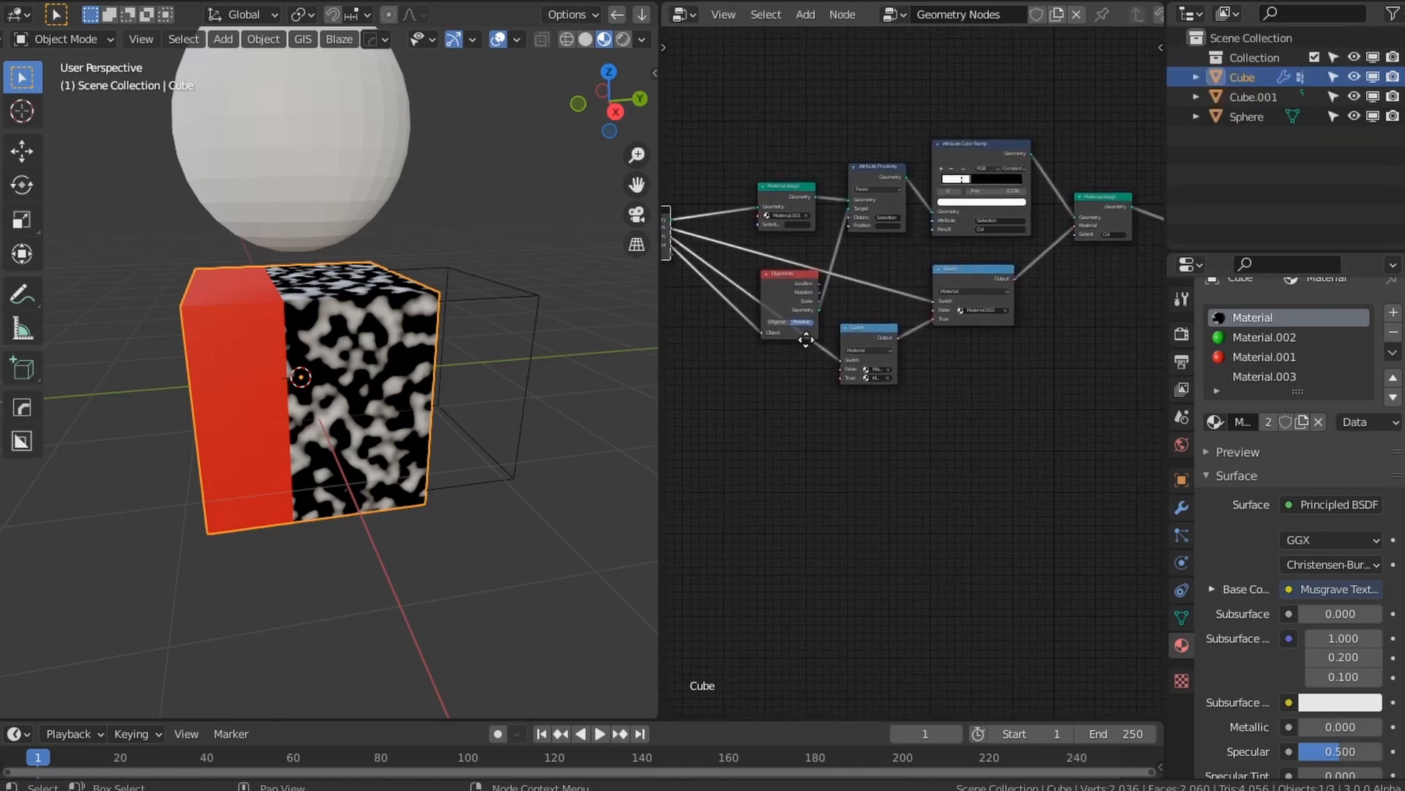
middle_click_drag(807, 339, 862, 373)
scroll(754, 295, "up", 5)
middle_click_drag(776, 290, 859, 318)
middle_click_drag(815, 234, 831, 300)
scroll(832, 300, "up", 1)
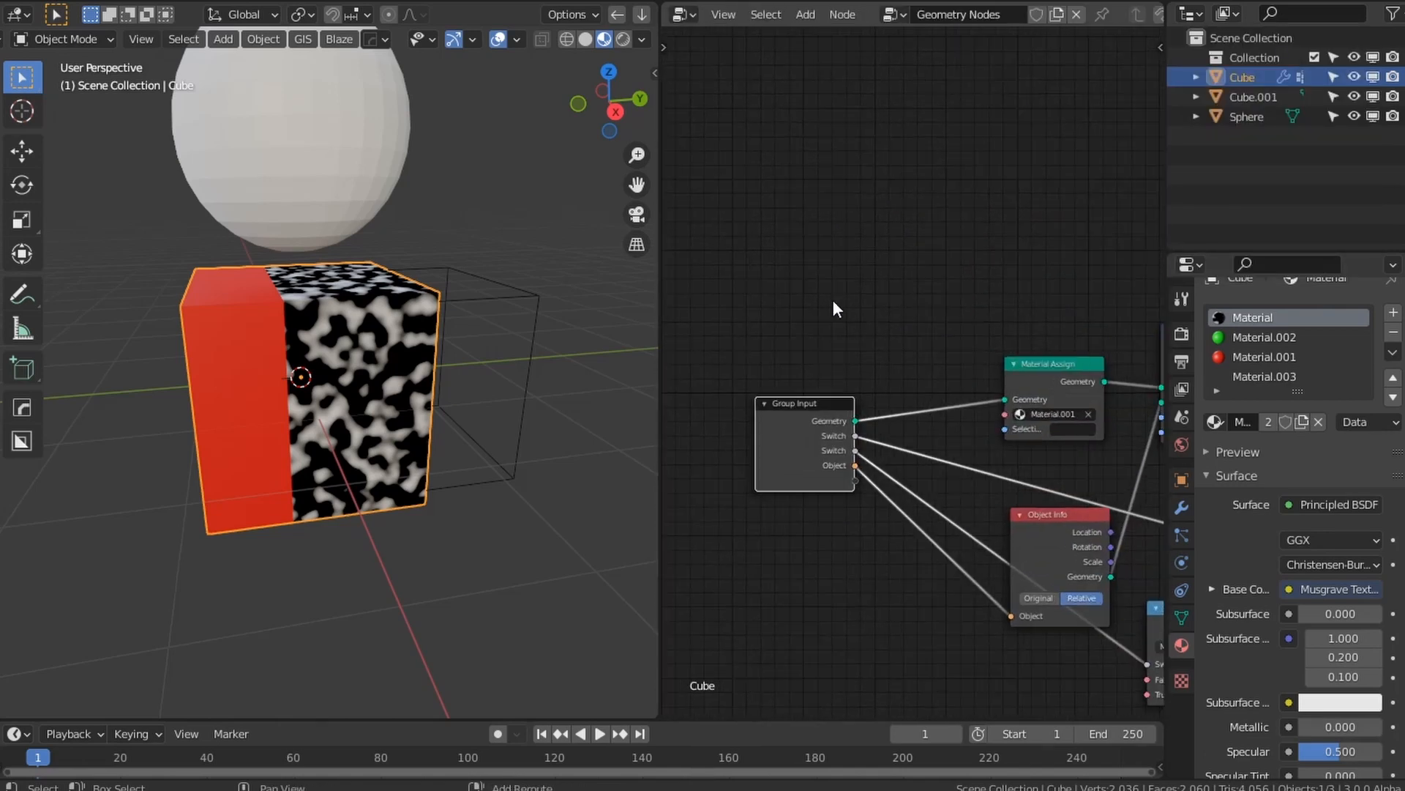
key("shift+a")
mouse_move(790, 486)
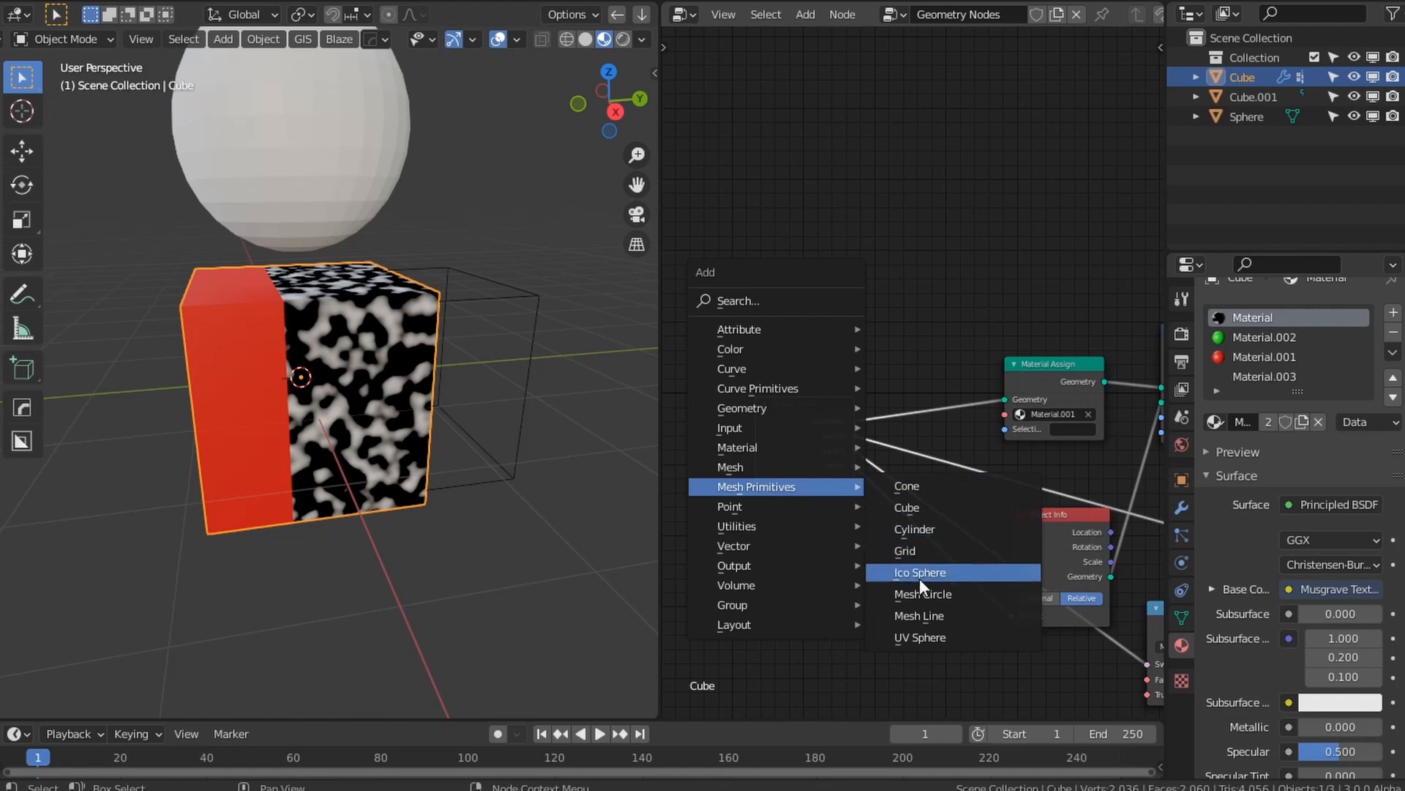
left_click(937, 530)
left_click(802, 261)
left_click_drag(808, 263, 1005, 399)
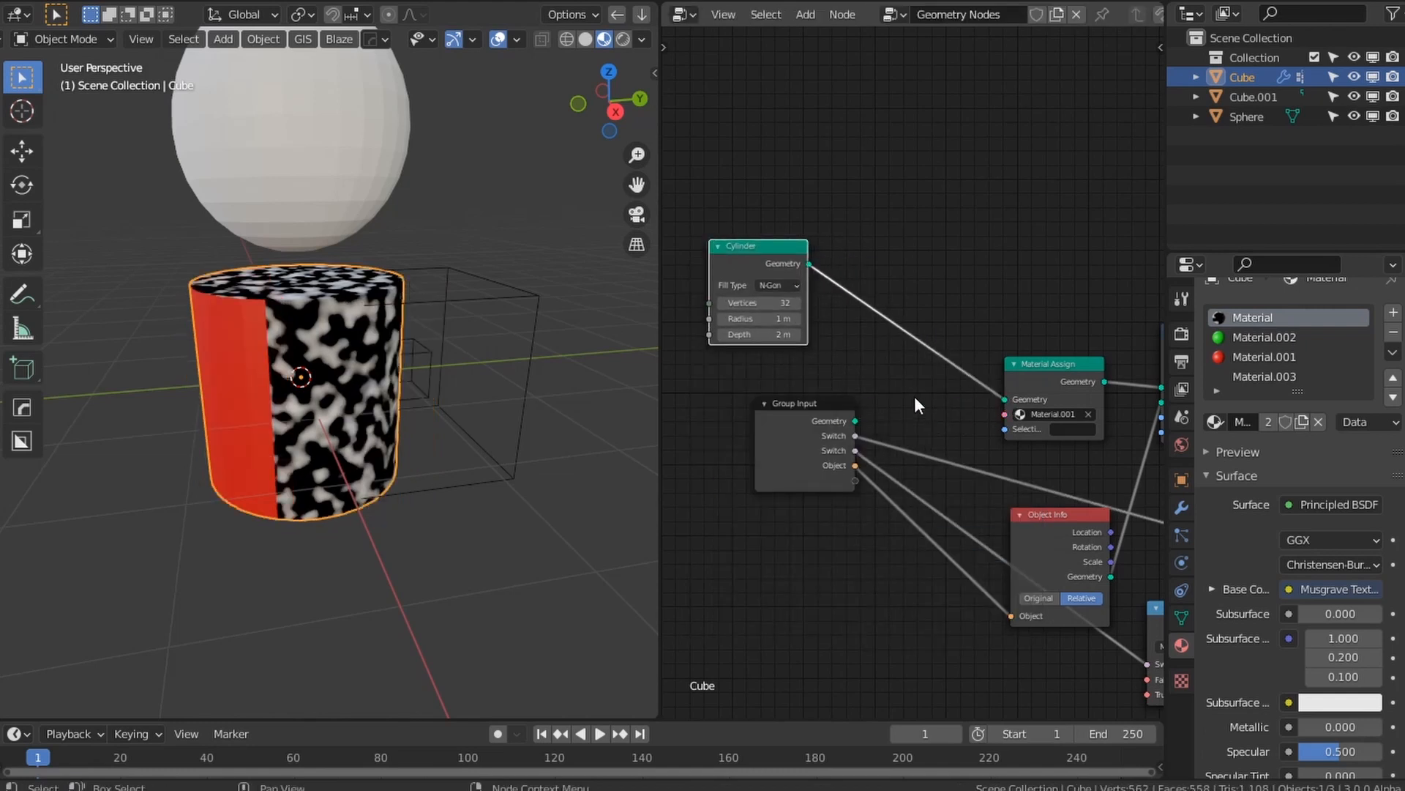
left_click_drag(774, 254, 804, 268)
Step: In the Shader Editor, add Texture Coordinate and Mapping nodes driving the Musgrave Texture with UV coordinates, and check the cylinder's surface
left_click(685, 15)
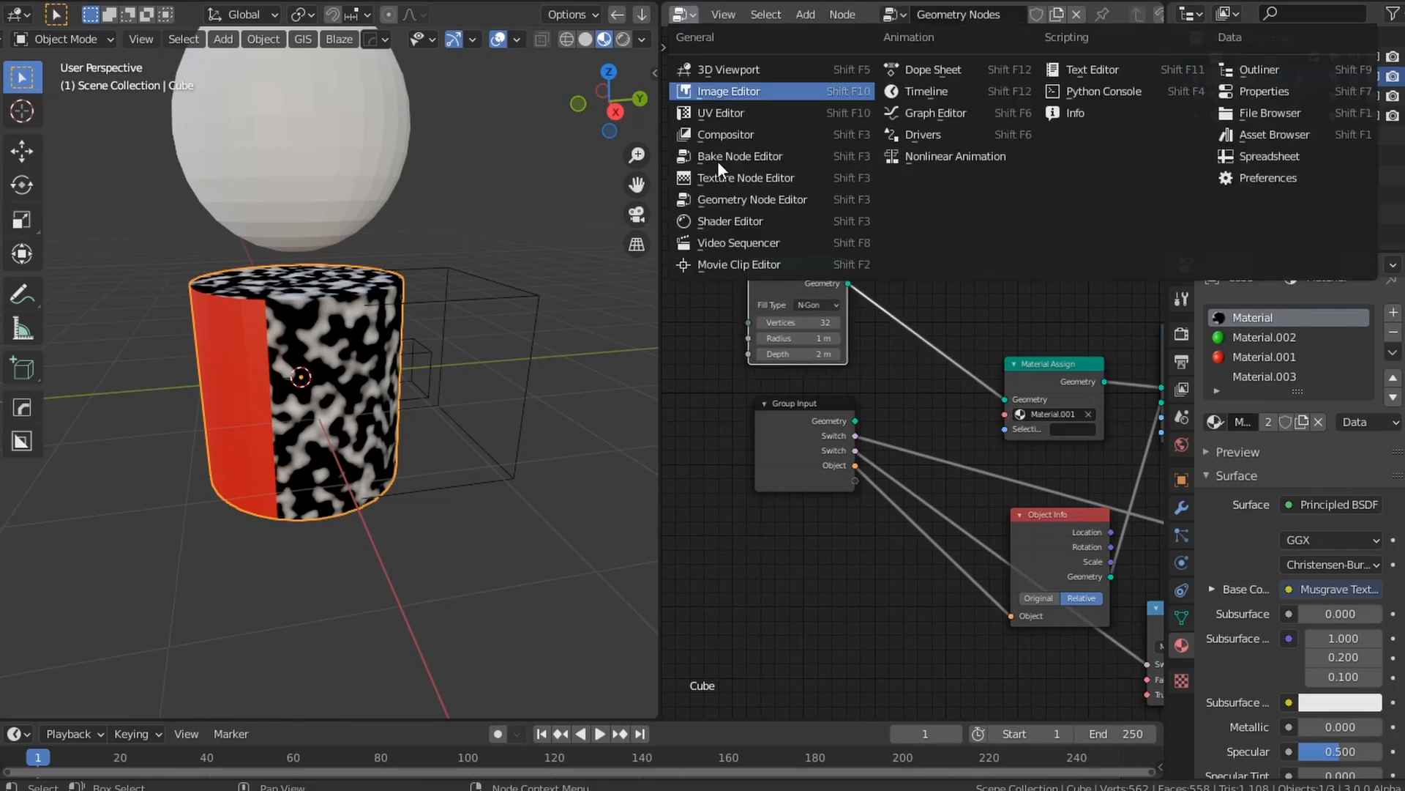
left_click(743, 222)
key("Home")
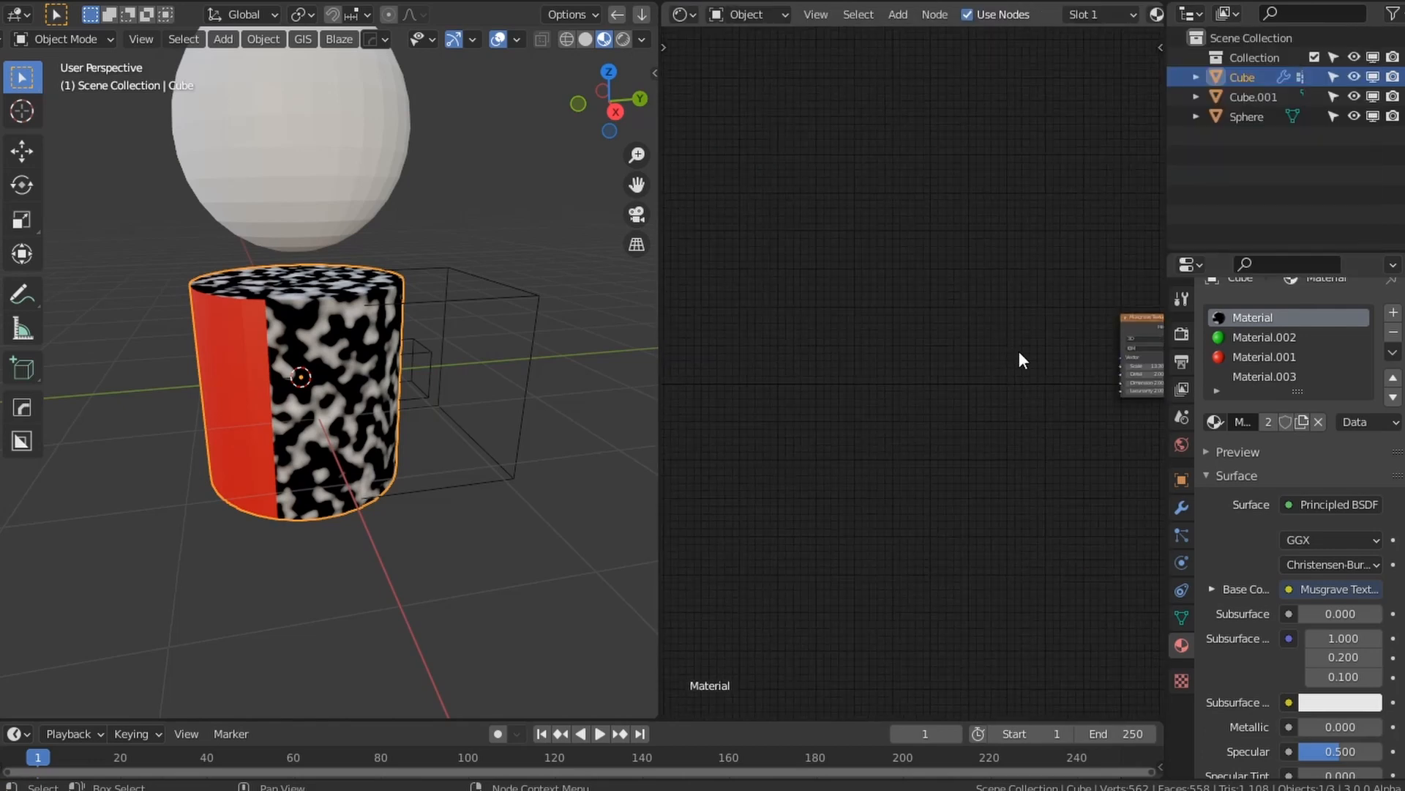
scroll(981, 286, "up", 3)
key("ctrl+t")
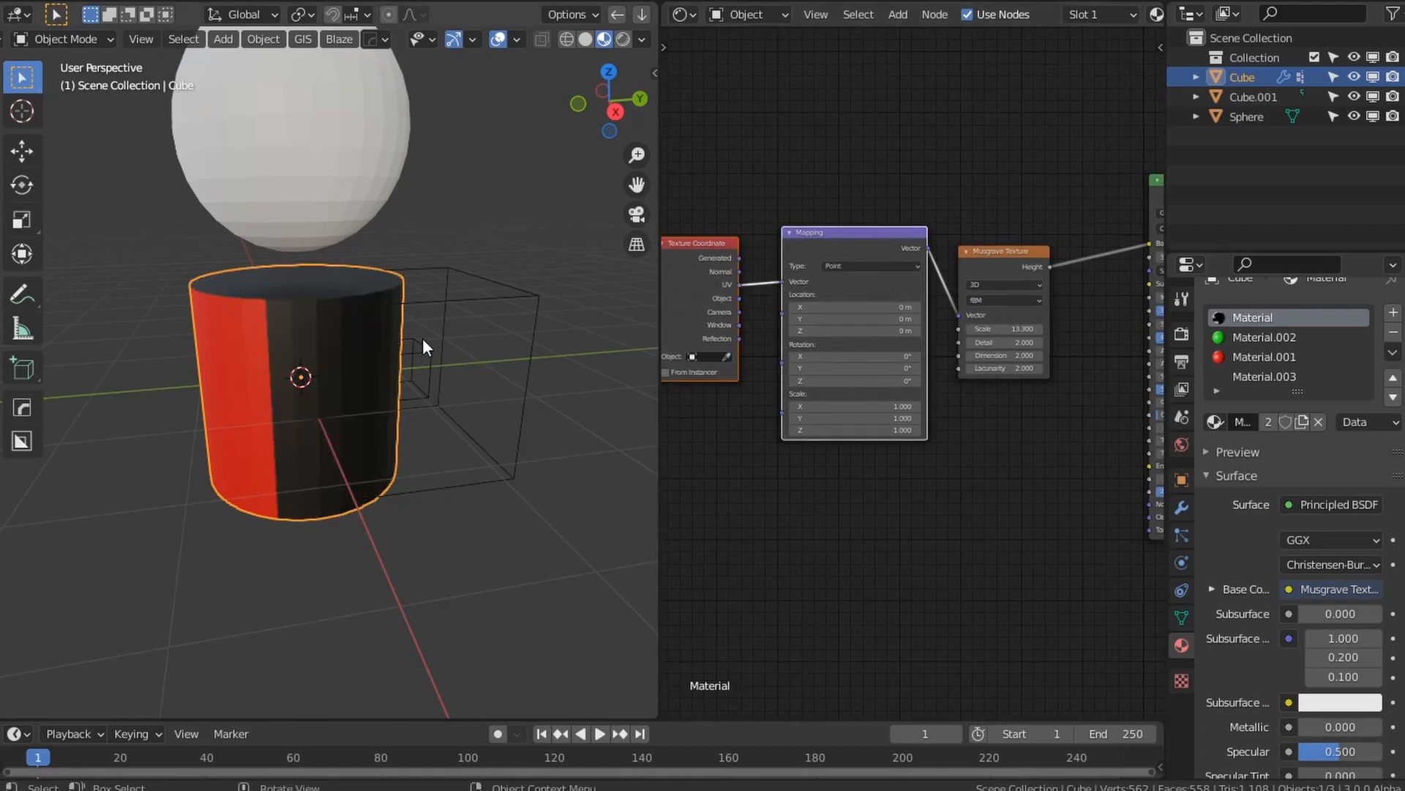
middle_click_drag(423, 338, 313, 353)
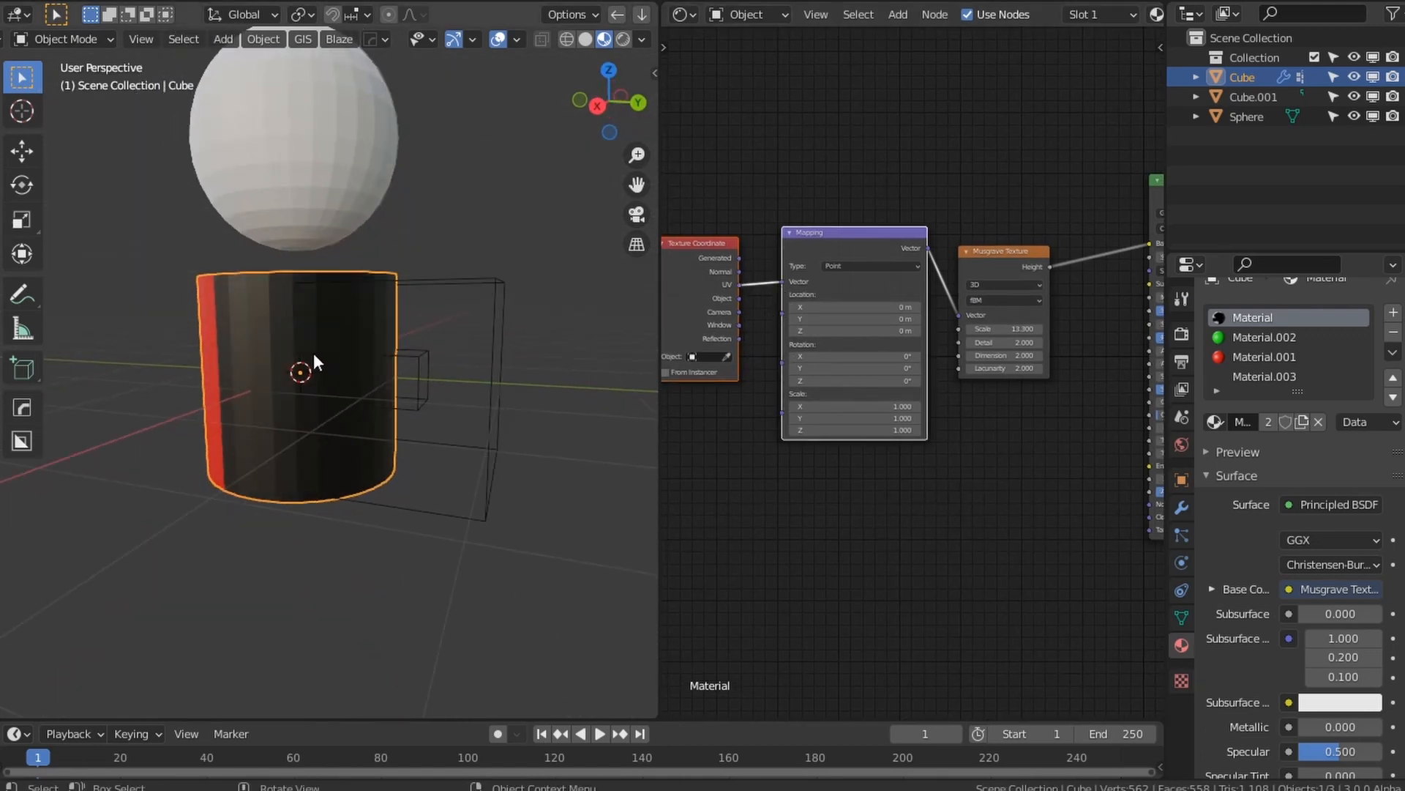
Step: Return to the Geometry Node Editor and reposition the Cylinder node above the Group Input
left_click(688, 14)
left_click(749, 200)
scroll(842, 486, "down", 2)
middle_click_drag(842, 488, 1035, 498)
scroll(893, 371, "up", 3)
left_click_drag(723, 289, 726, 248)
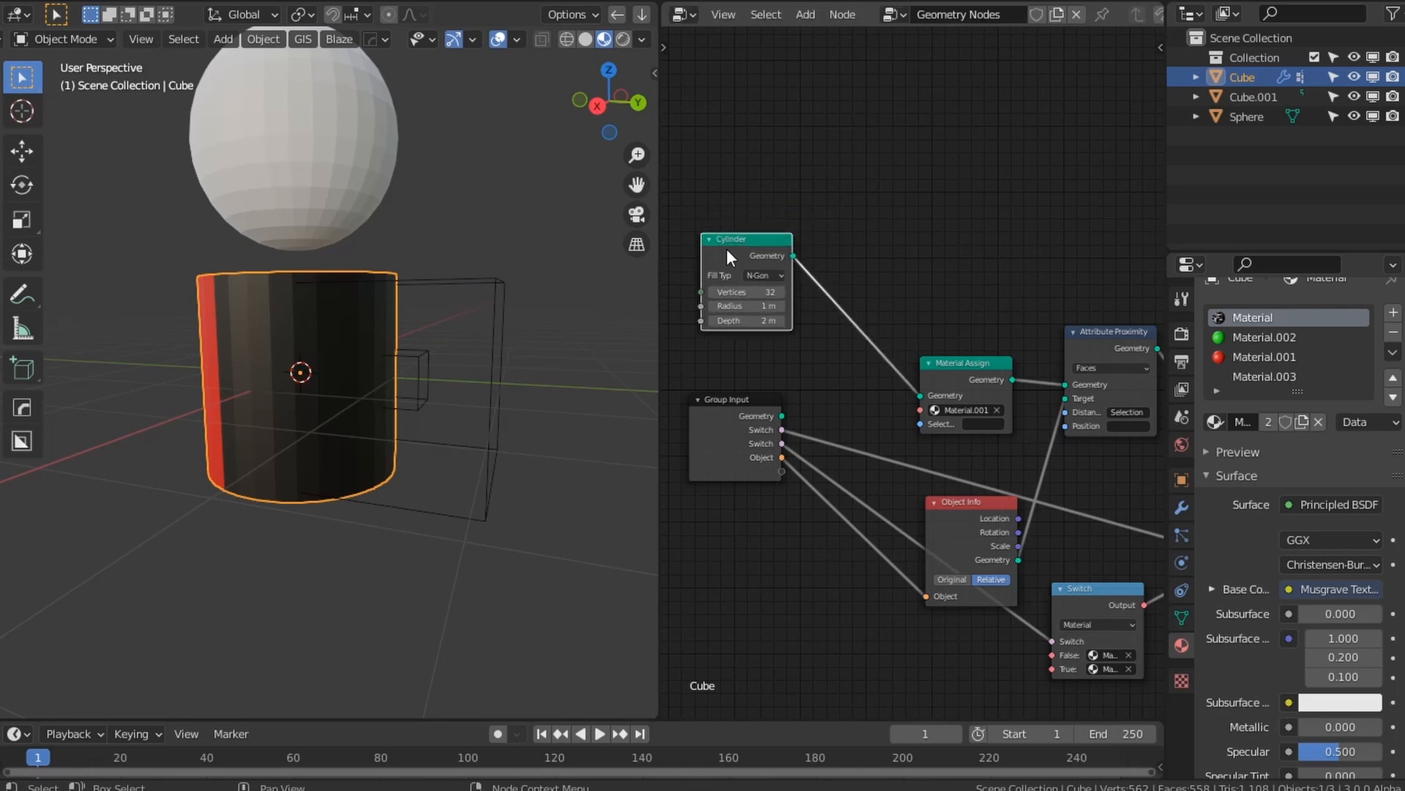
left_click(681, 15)
left_click(681, 15)
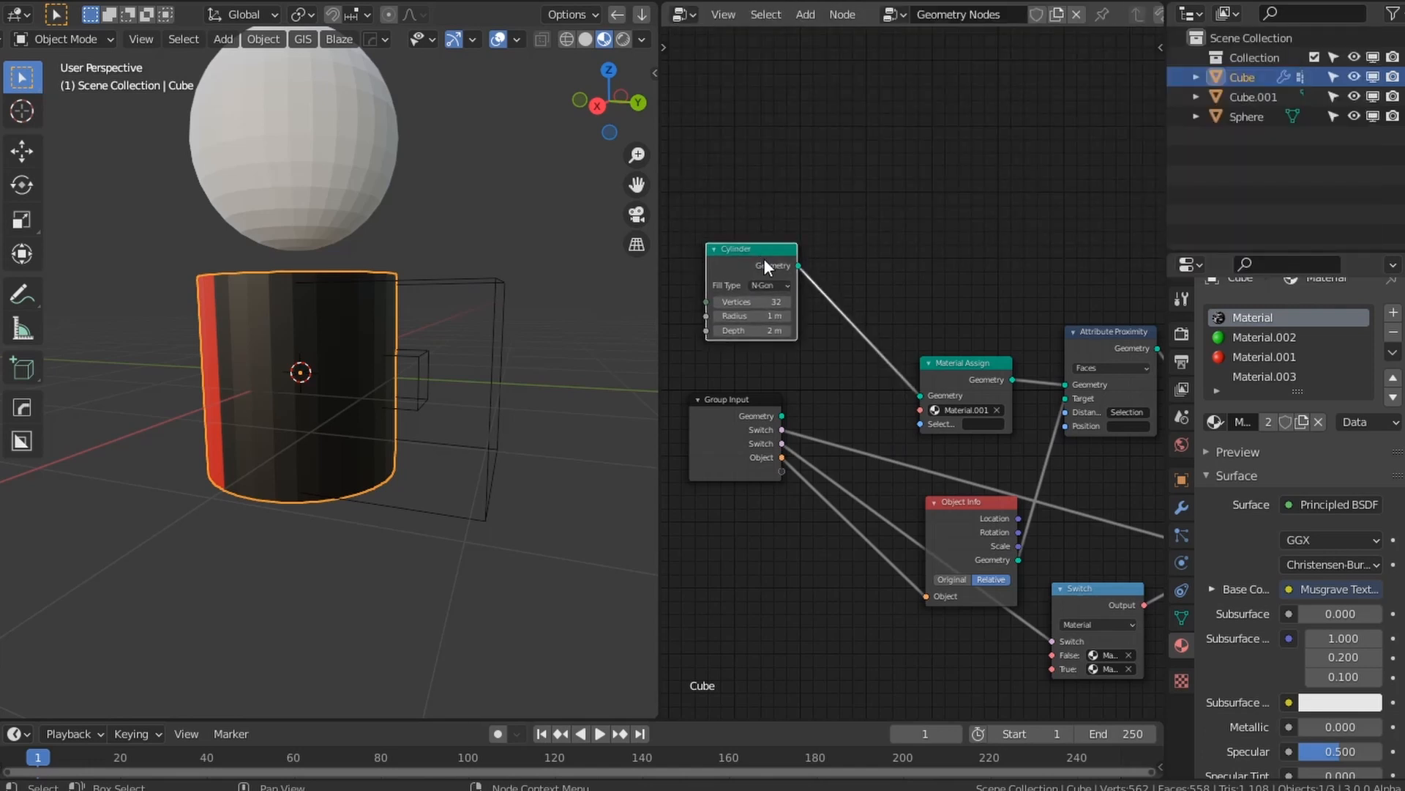
key("shift+a")
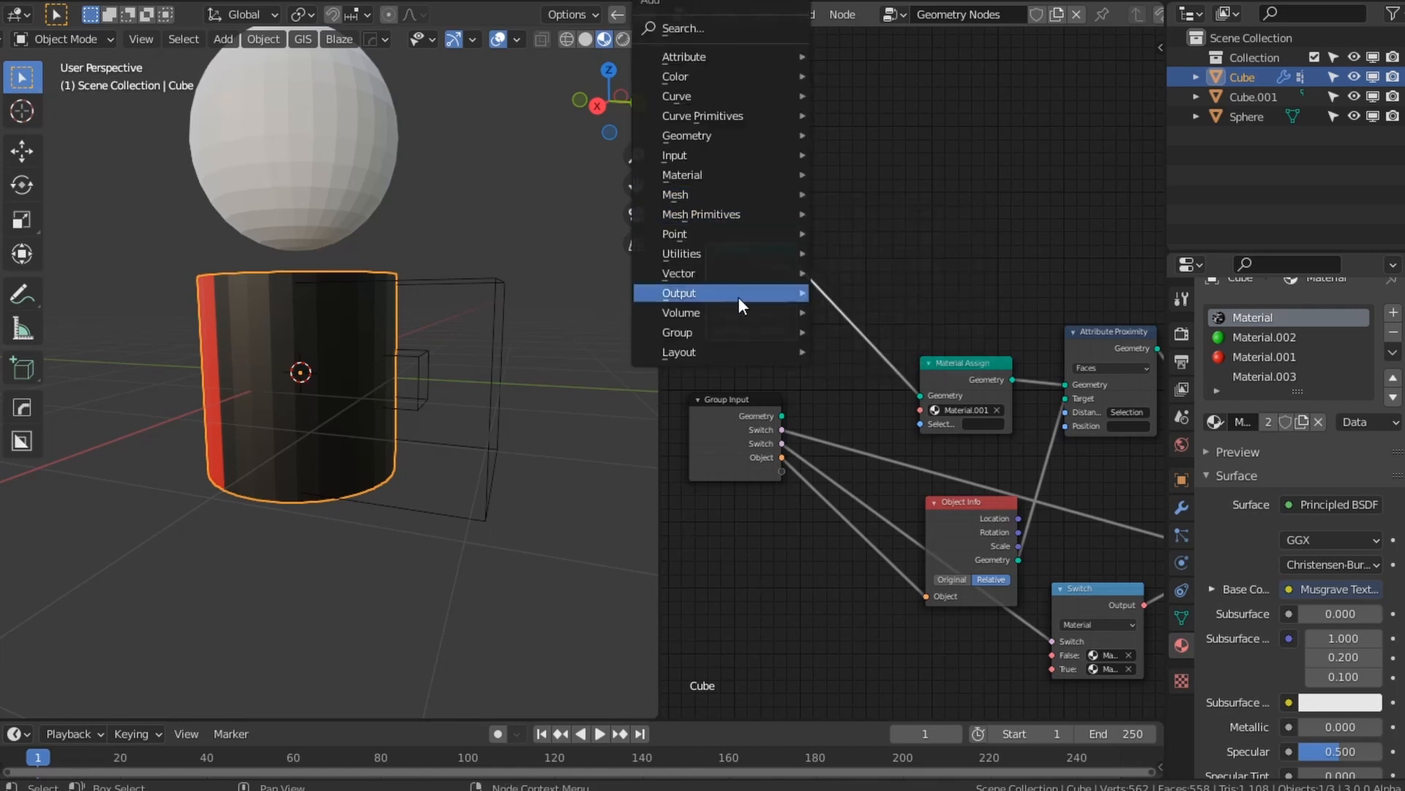
mouse_move(720, 300)
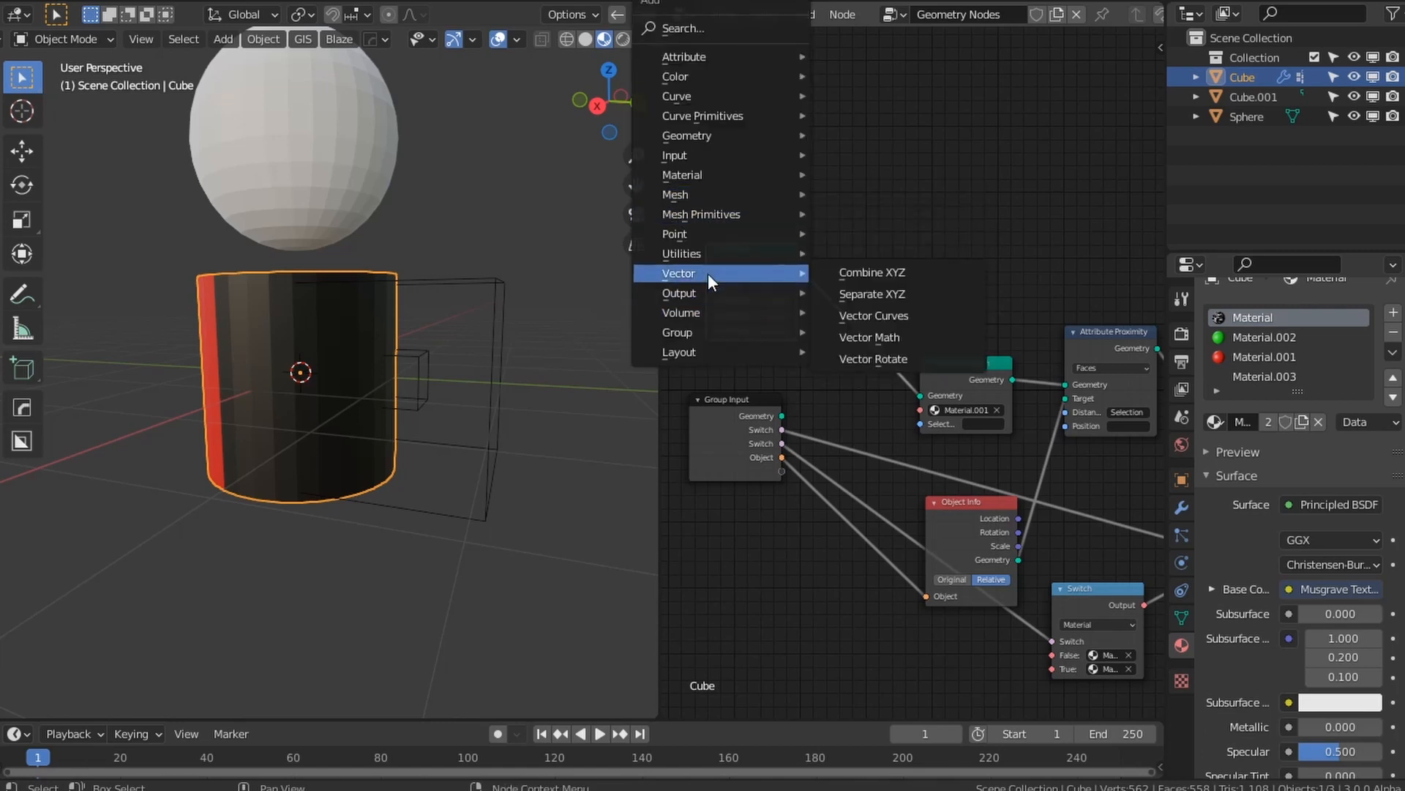
mouse_move(710, 251)
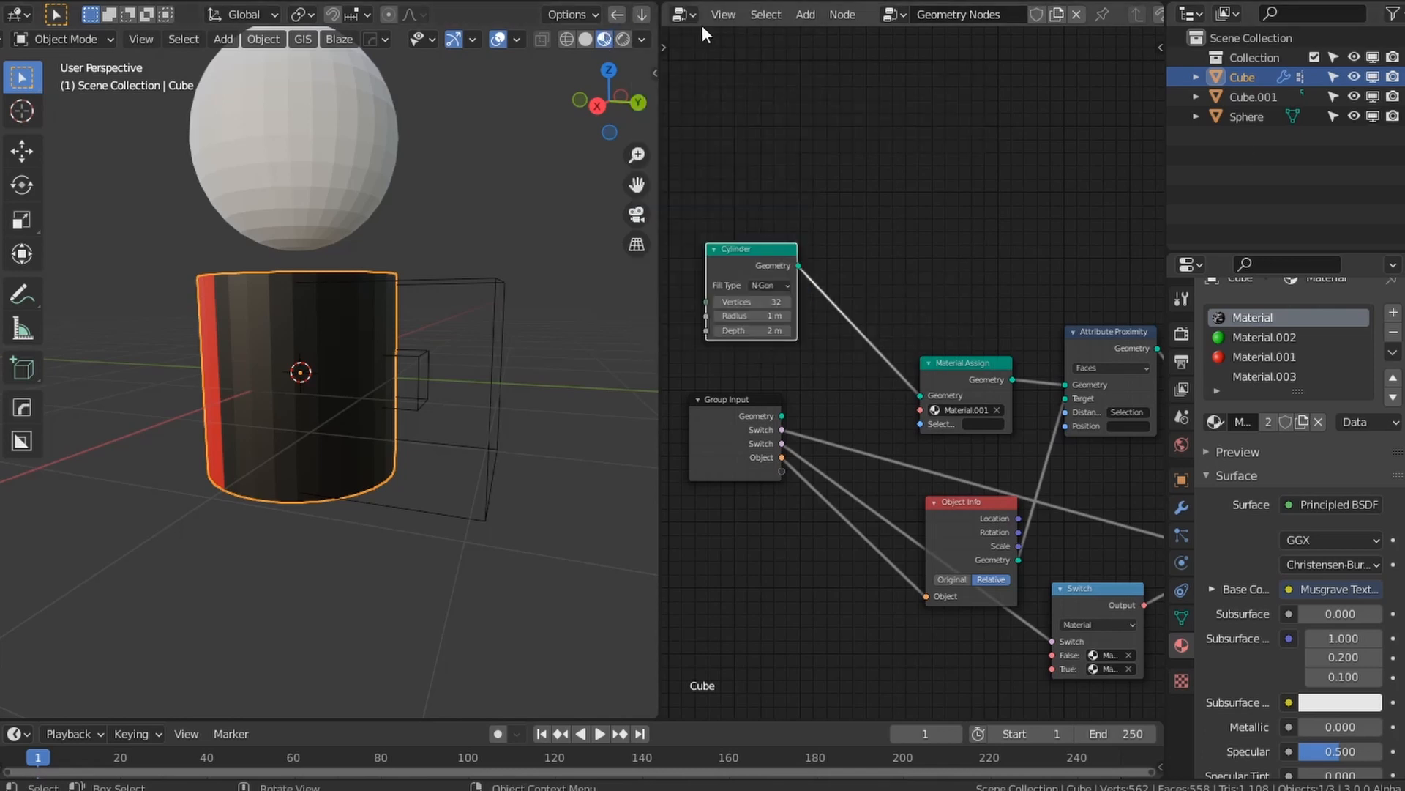
Step: In the Shader Editor, connect the Texture Coordinate node's Object output to the Mapping node's Vector input
left_click(685, 15)
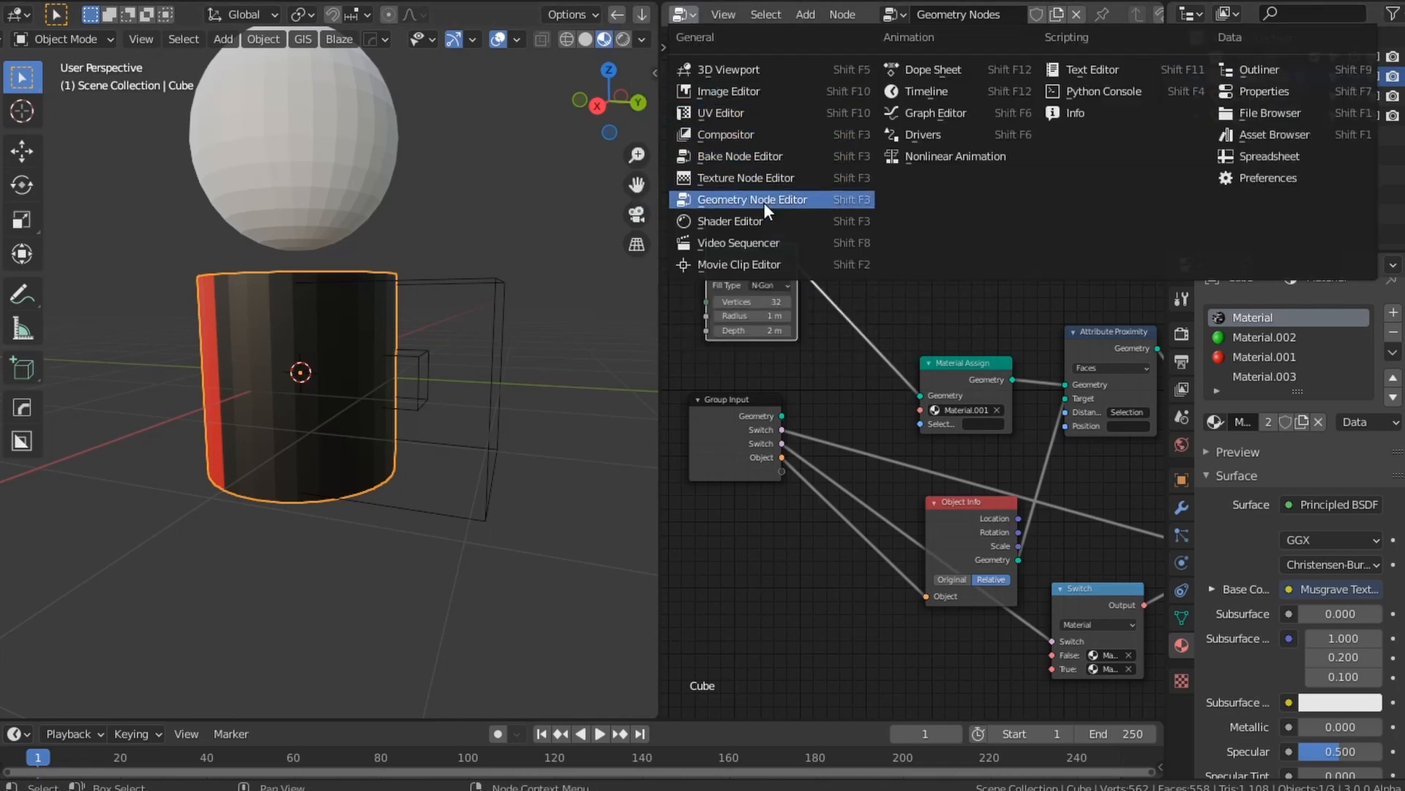
left_click(754, 221)
scroll(842, 333, "up", 3)
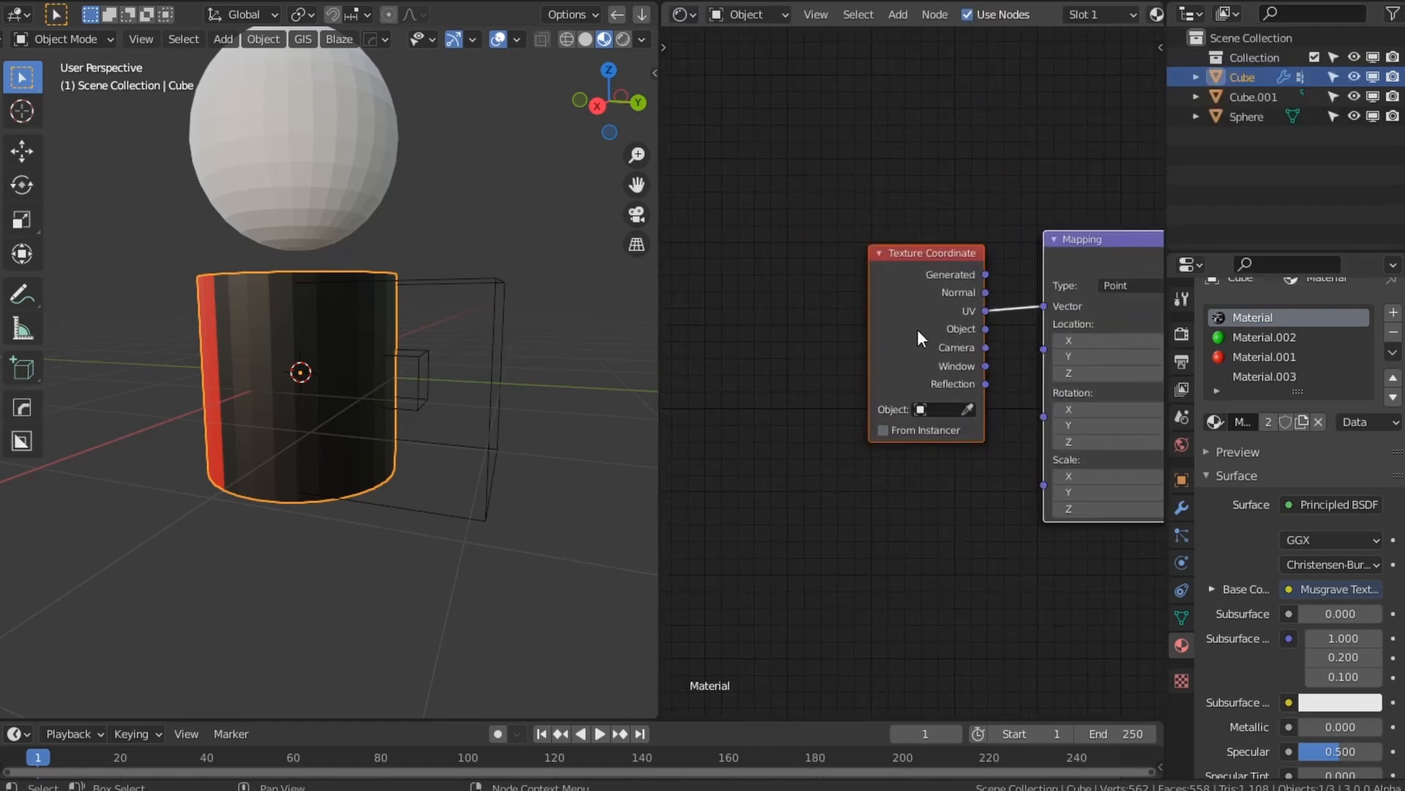
left_click_drag(872, 318, 788, 369)
left_click(793, 294)
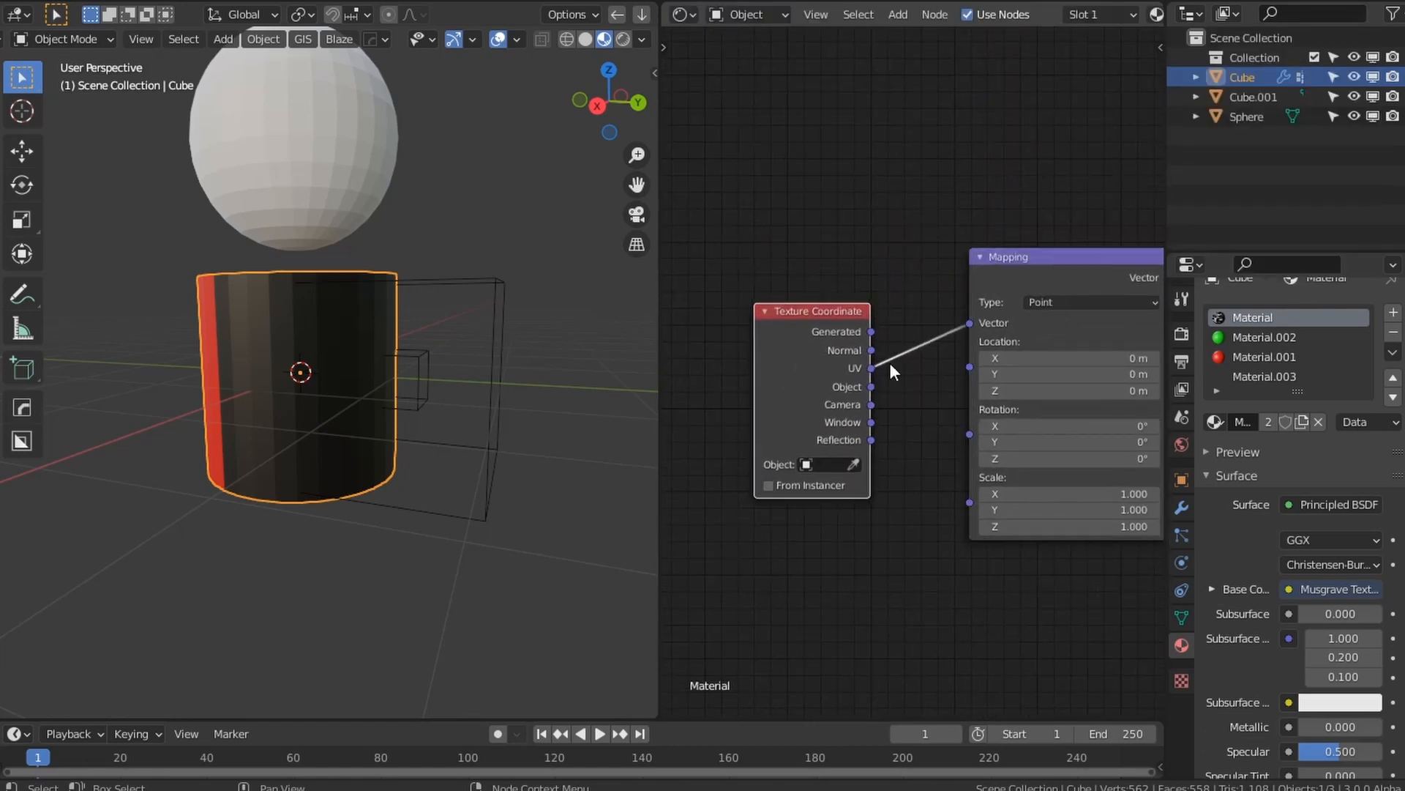
scroll(899, 371, "down", 5)
middle_click_drag(936, 400, 855, 394)
scroll(793, 339, "up", 2)
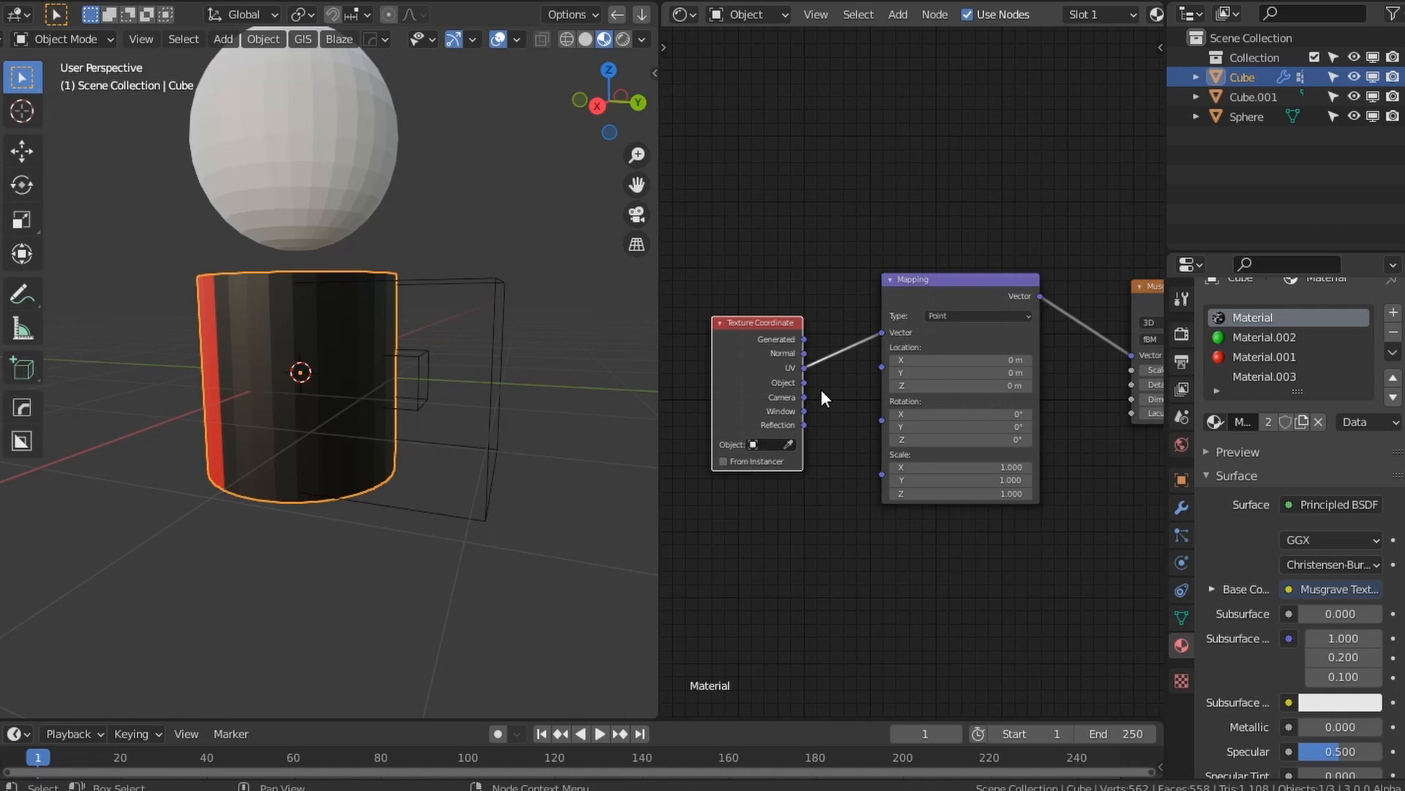
scroll(820, 389, "up", 1)
left_click_drag(795, 384, 875, 331)
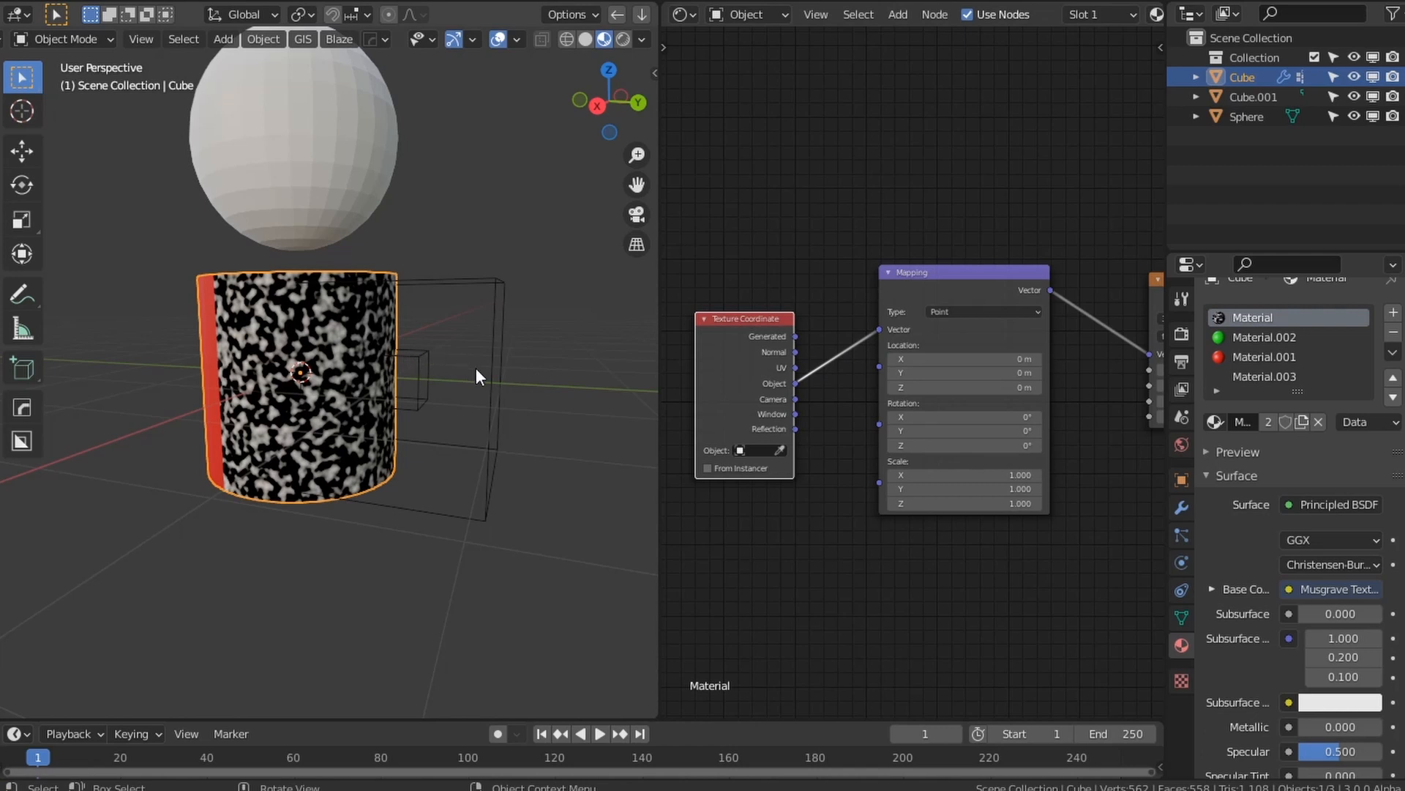
Step: Try moving Cube.001 along the global Y axis across the cylinder to check the material boundary
left_click(497, 390)
key("g")
key("y")
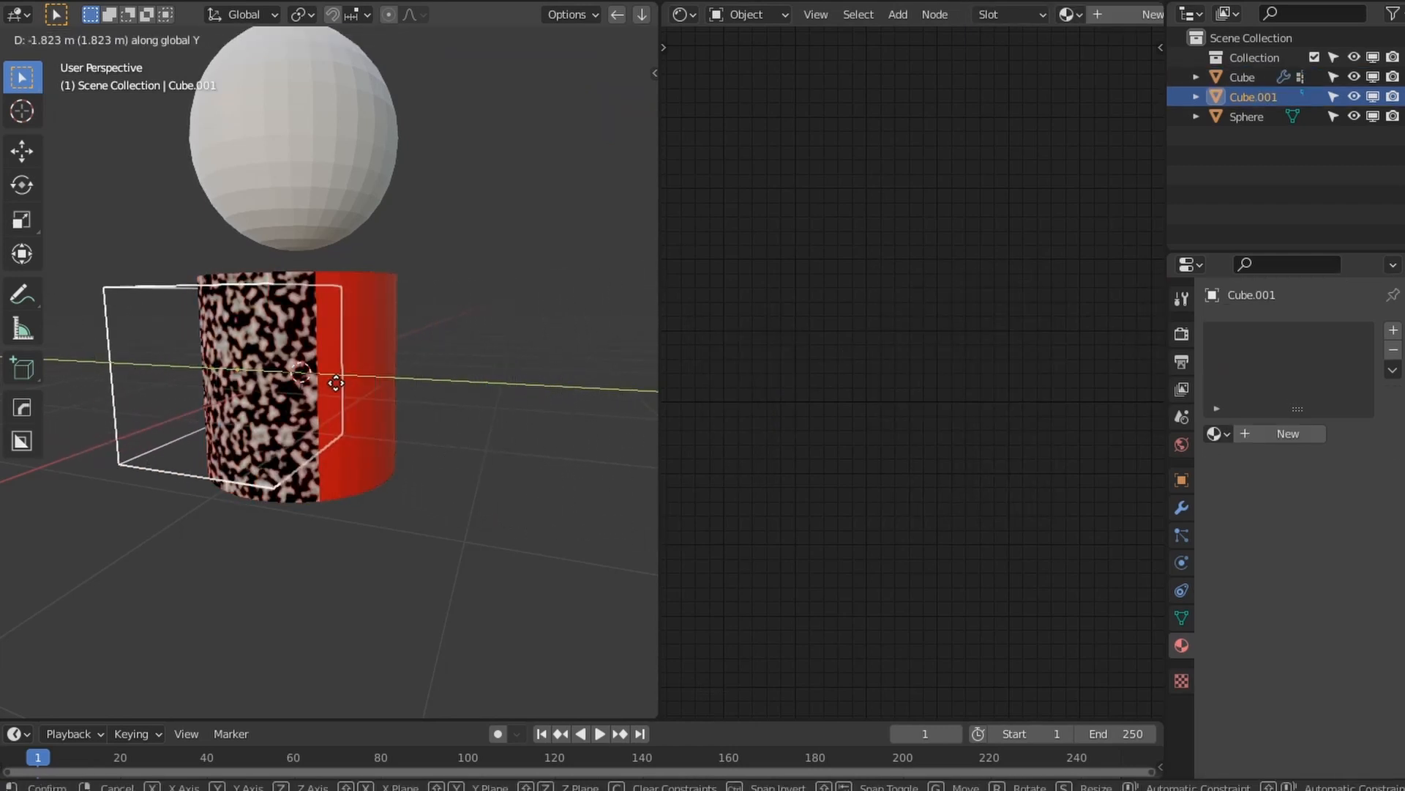
left_click(547, 440)
Step: Apply Cube Projection to the Cube's mesh in Edit Mode and connect the UV output to the Mapping node's Vector
left_click(258, 358)
key("Tab")
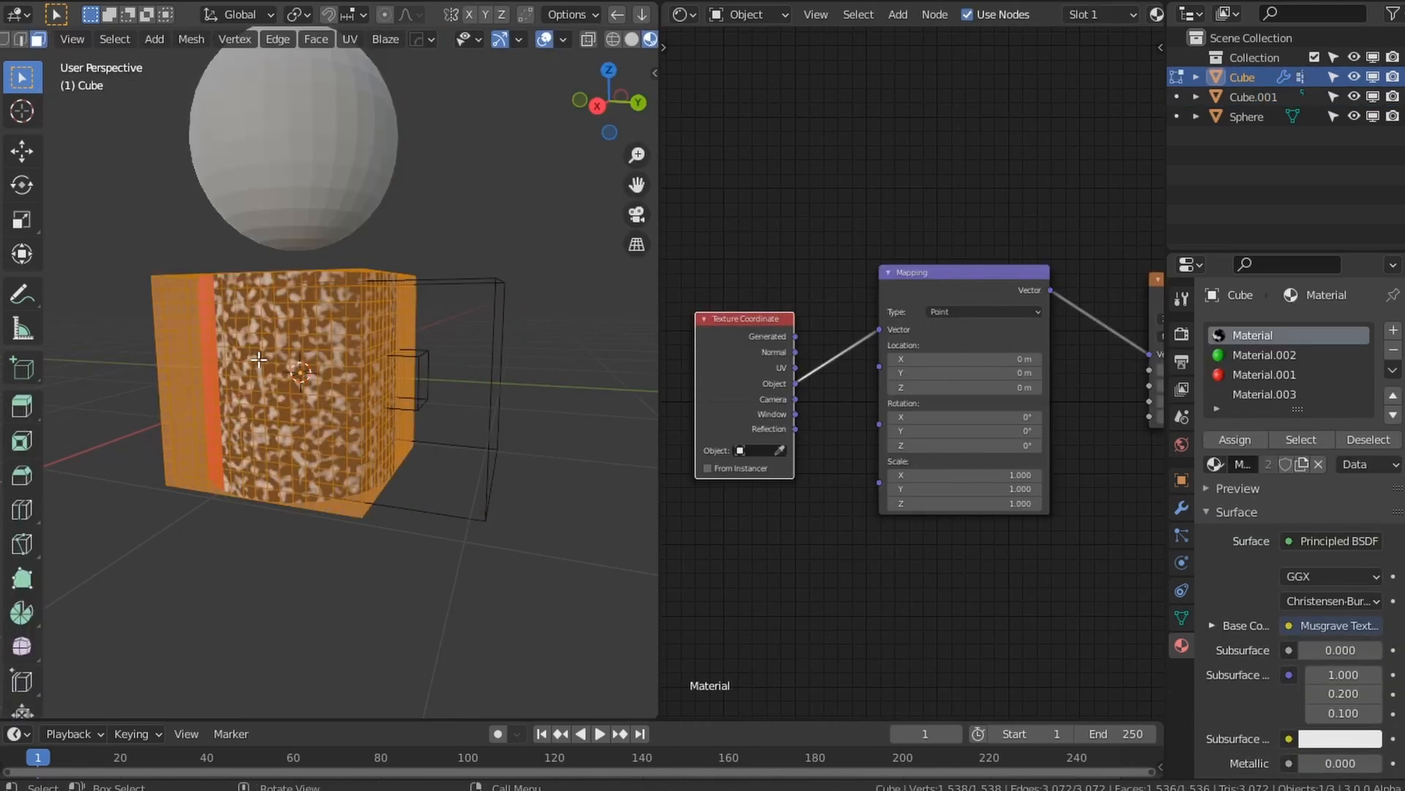
middle_click_drag(322, 354, 350, 354)
key("u")
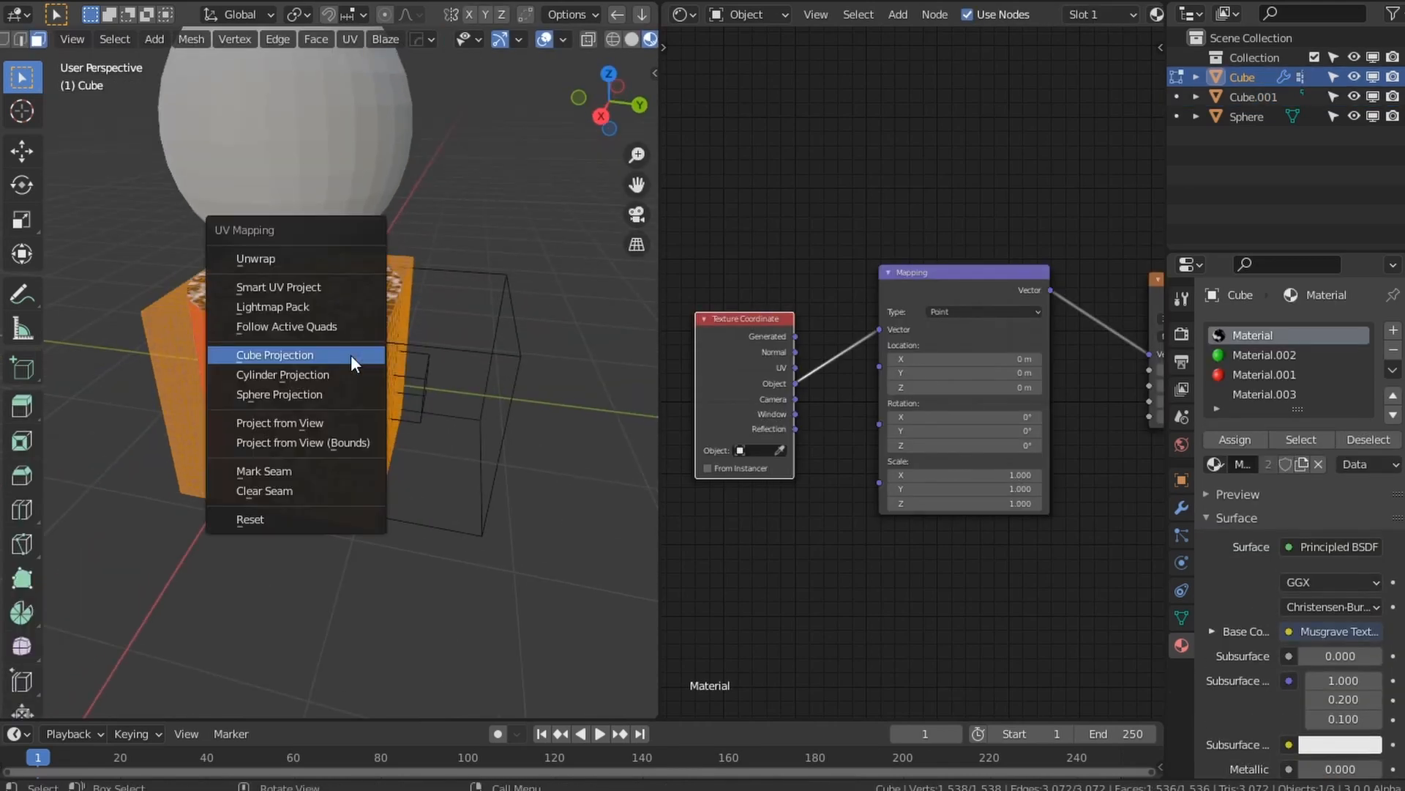
left_click(350, 355)
left_click_drag(796, 374, 795, 368)
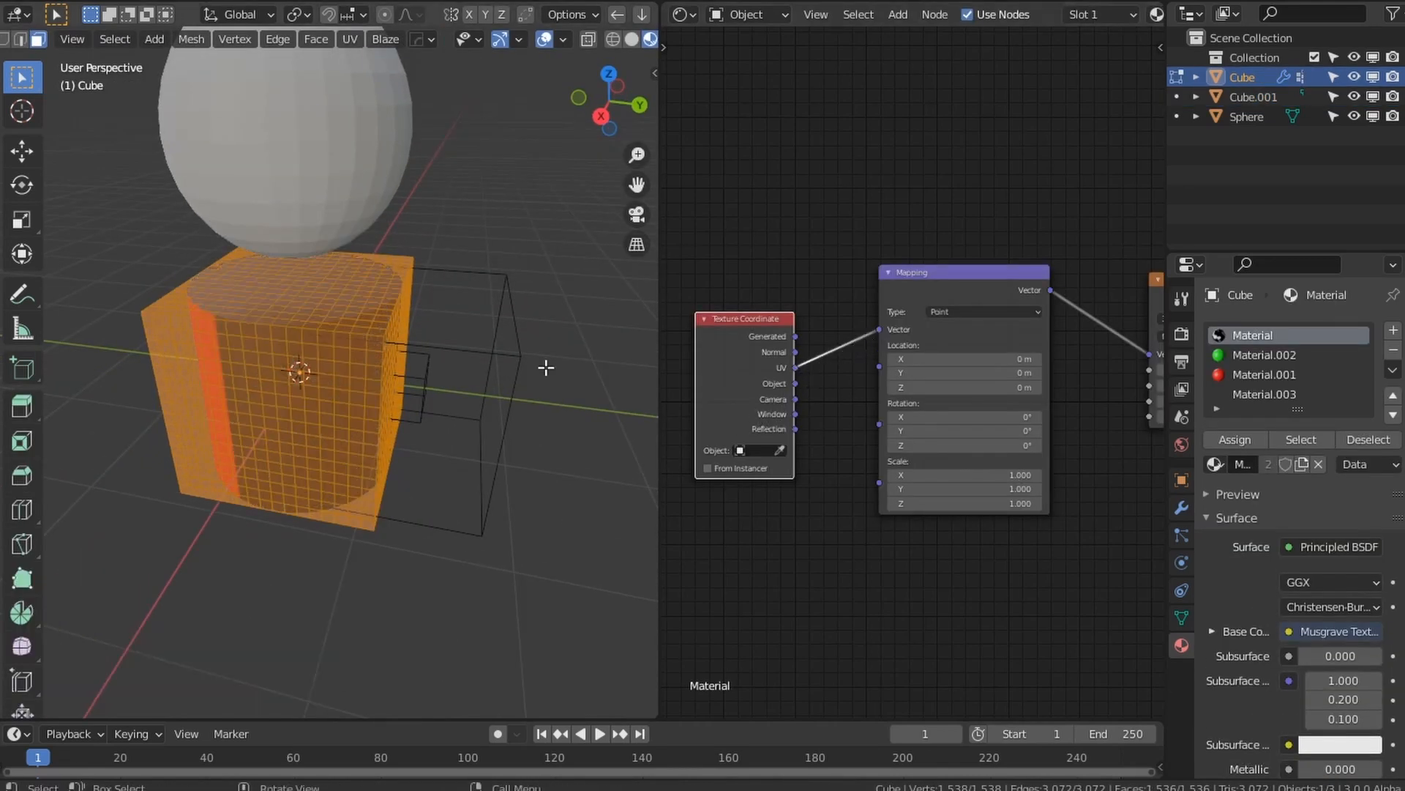
Step: Try unwrapping the Cube's mesh with Unwrap, Cube Projection and Smart UV Project, and return to Object Mode
key("u")
left_click(302, 236)
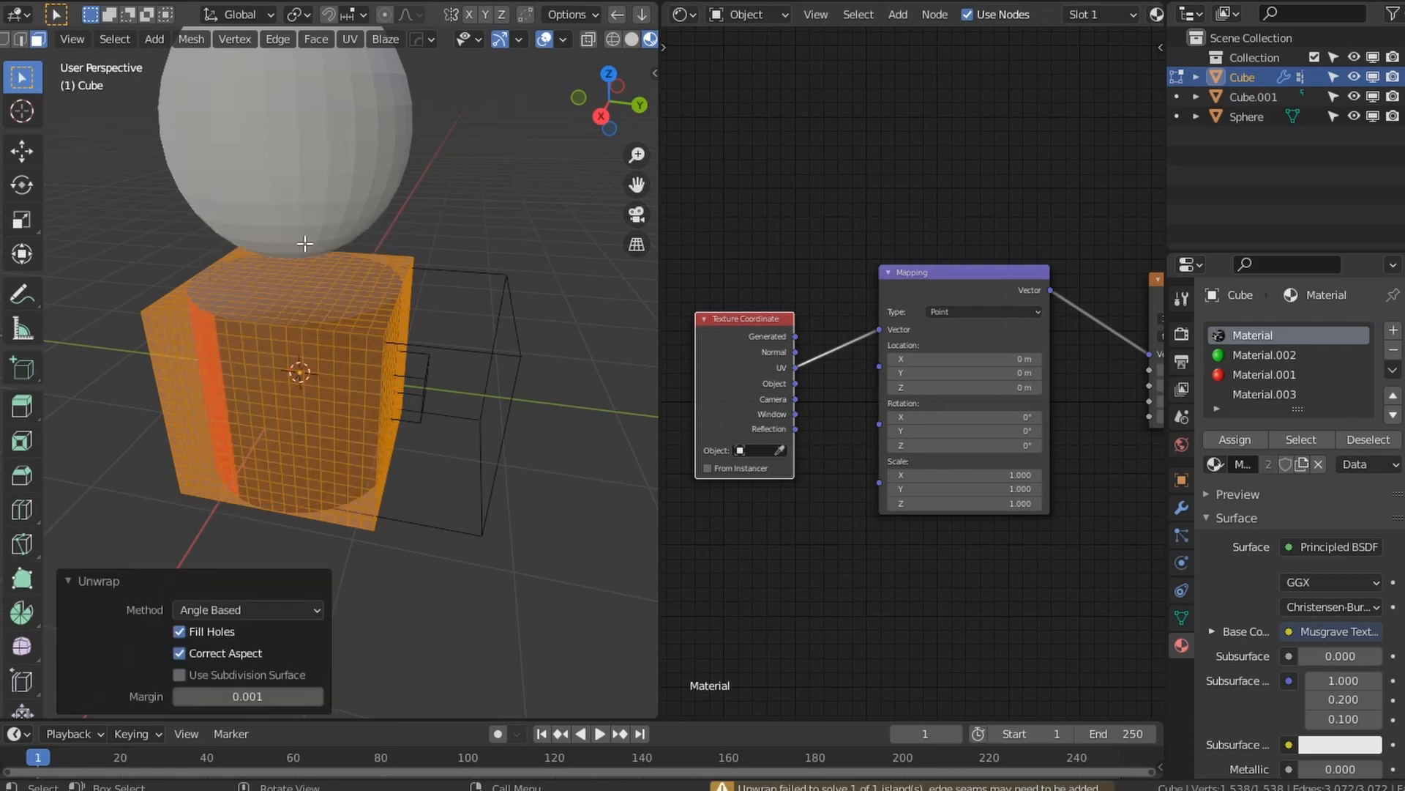
key("u")
left_click(292, 340)
key("u")
left_click(266, 271)
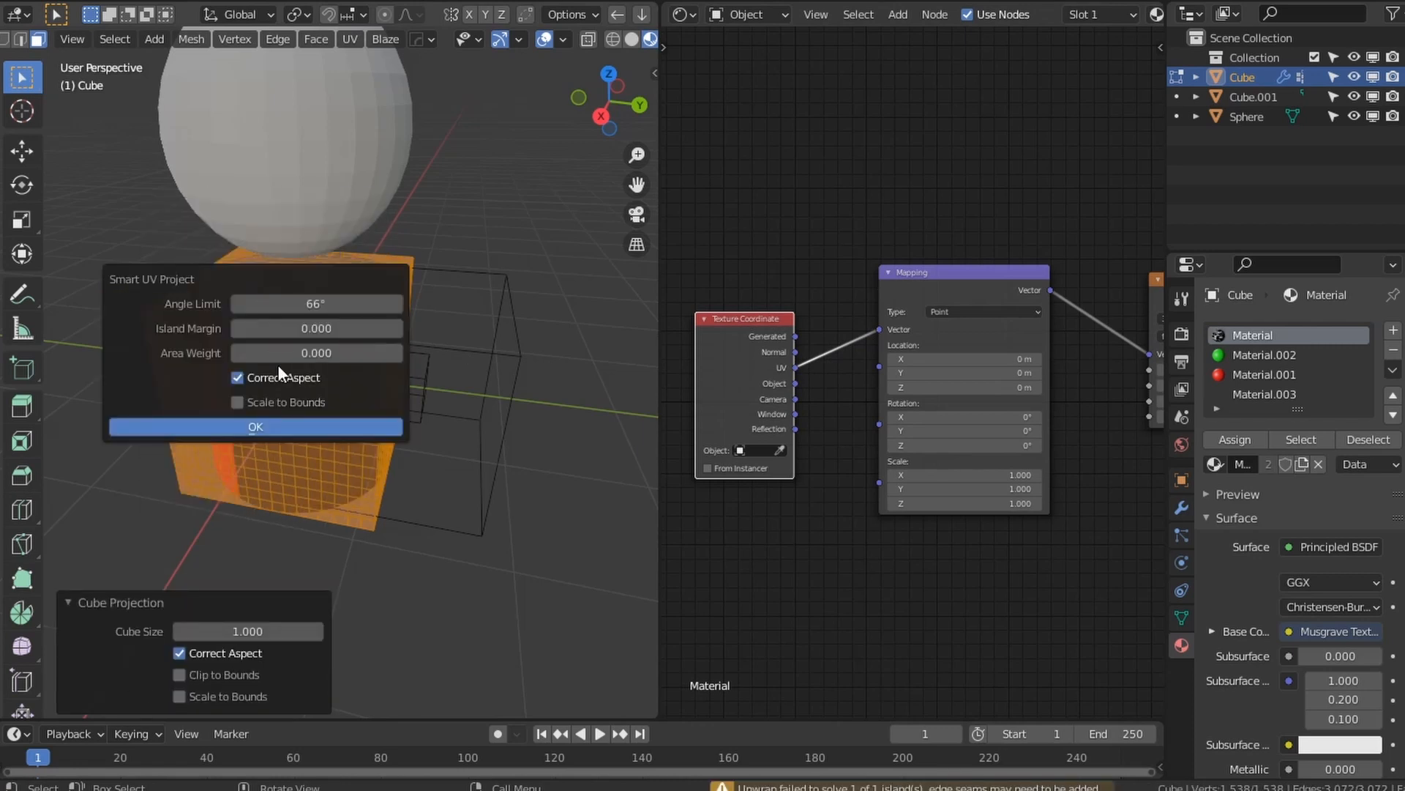
left_click(289, 419)
key("u")
left_click(328, 398)
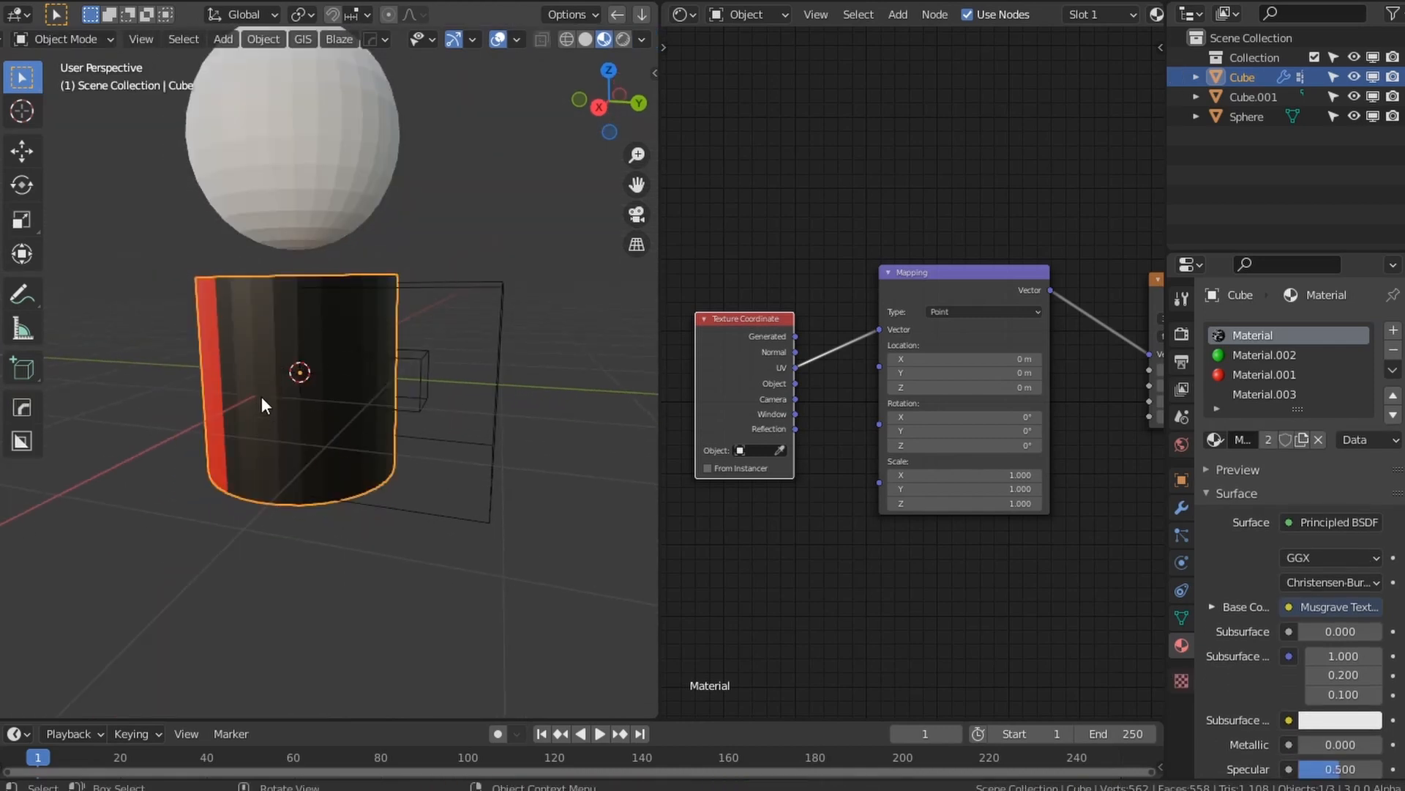
Step: Feed the Mapping node with Object and Generated coordinates in turn, and set the Musgrave Texture's Scale to 7.4
left_click_drag(795, 383, 880, 329)
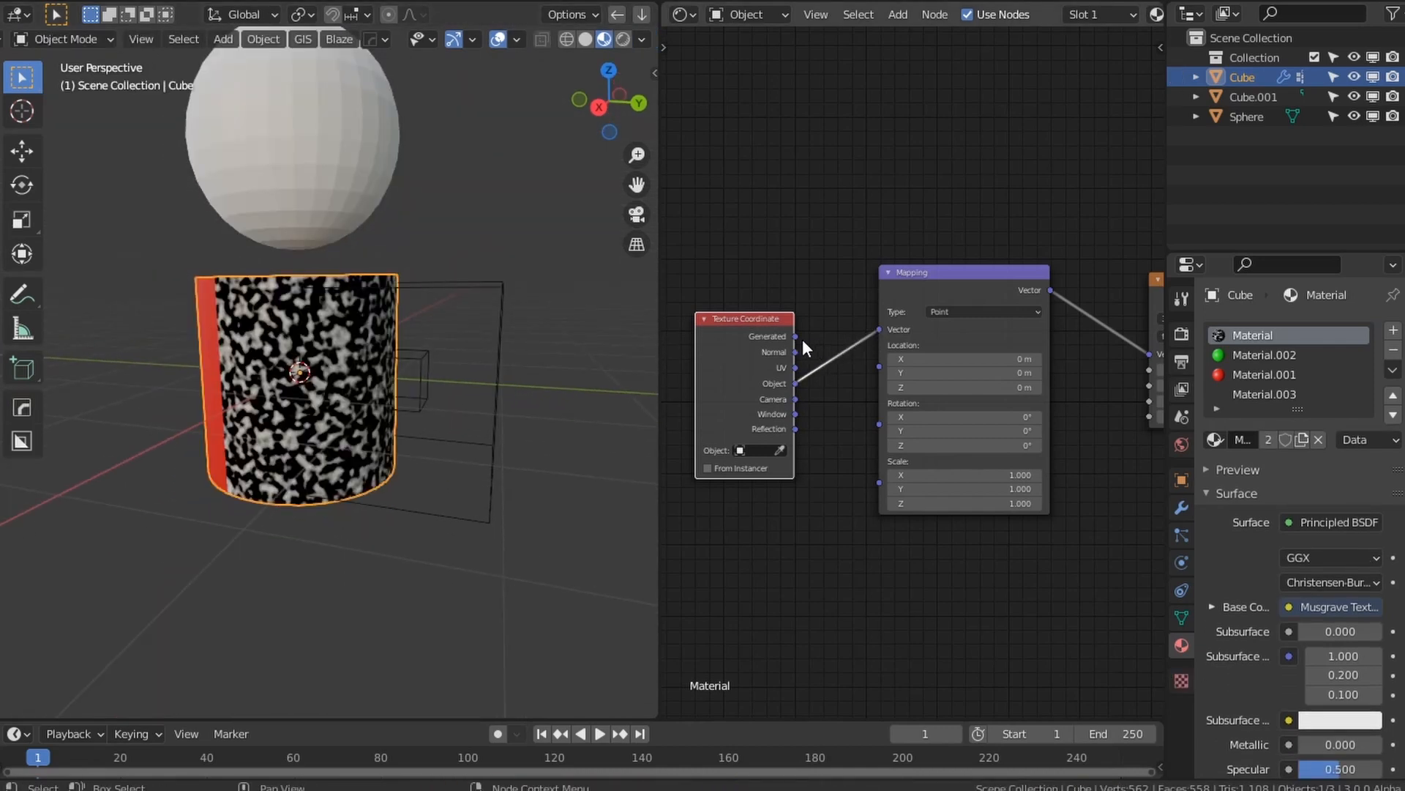
left_click_drag(795, 336, 879, 330)
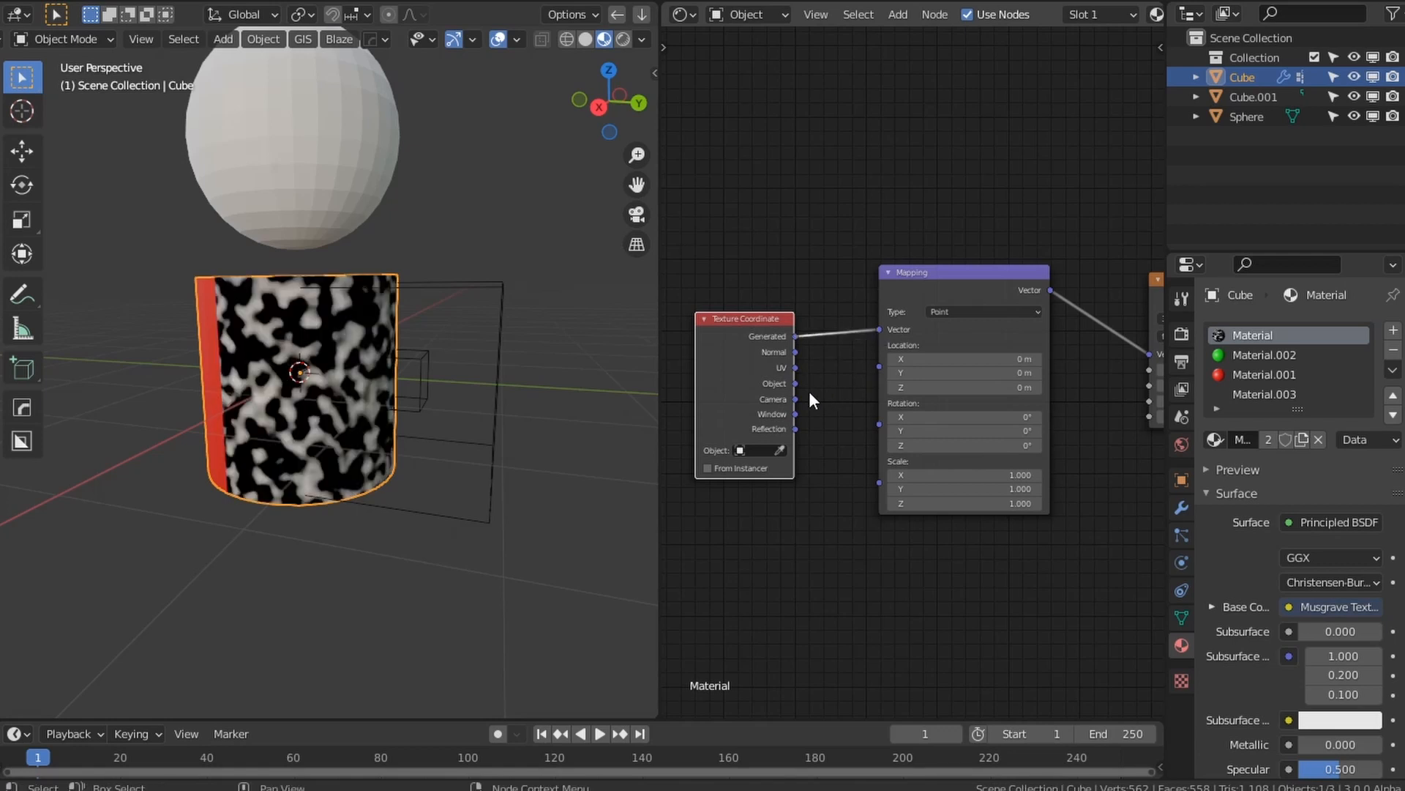
scroll(1123, 394, "up", 5)
middle_click_drag(1123, 394, 855, 403)
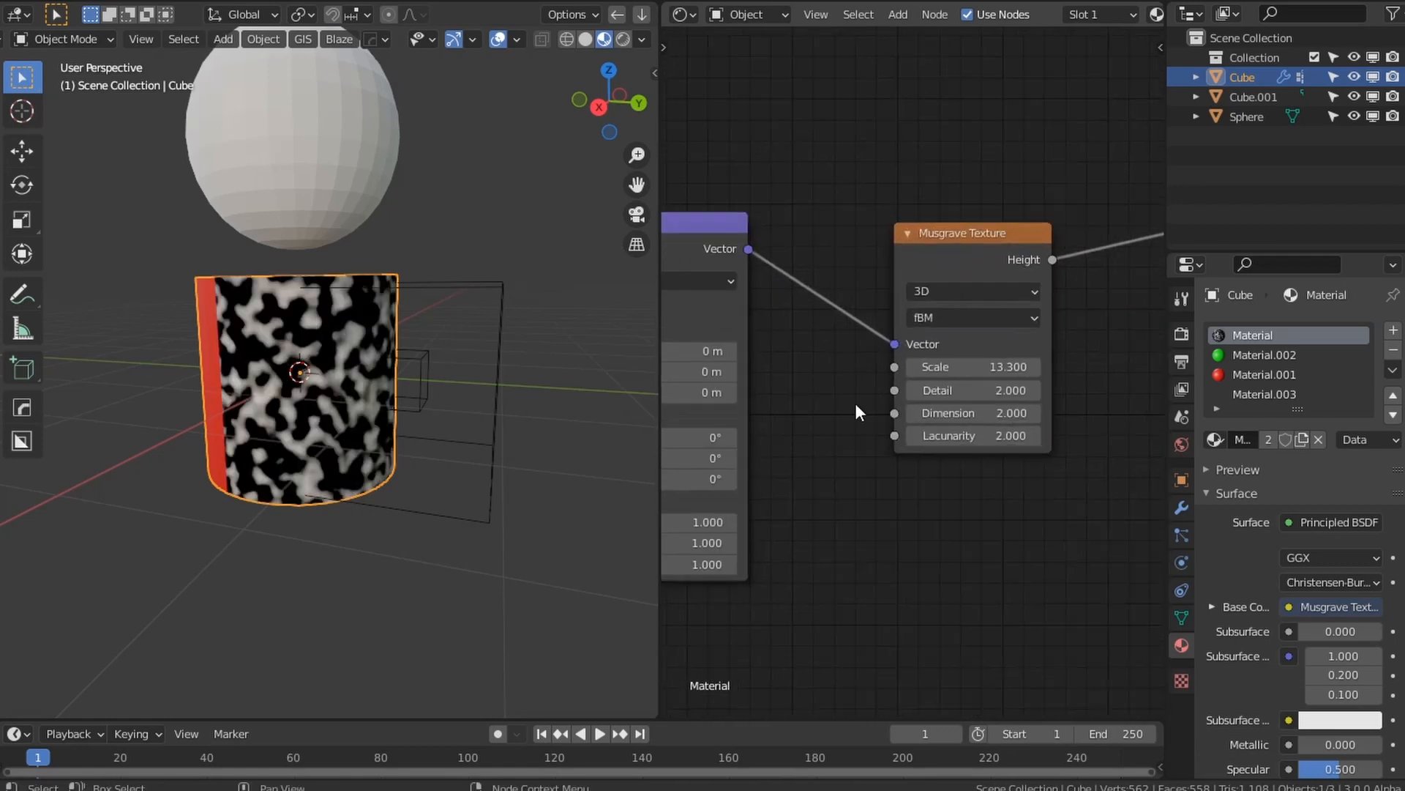
left_click_drag(972, 367, 917, 367)
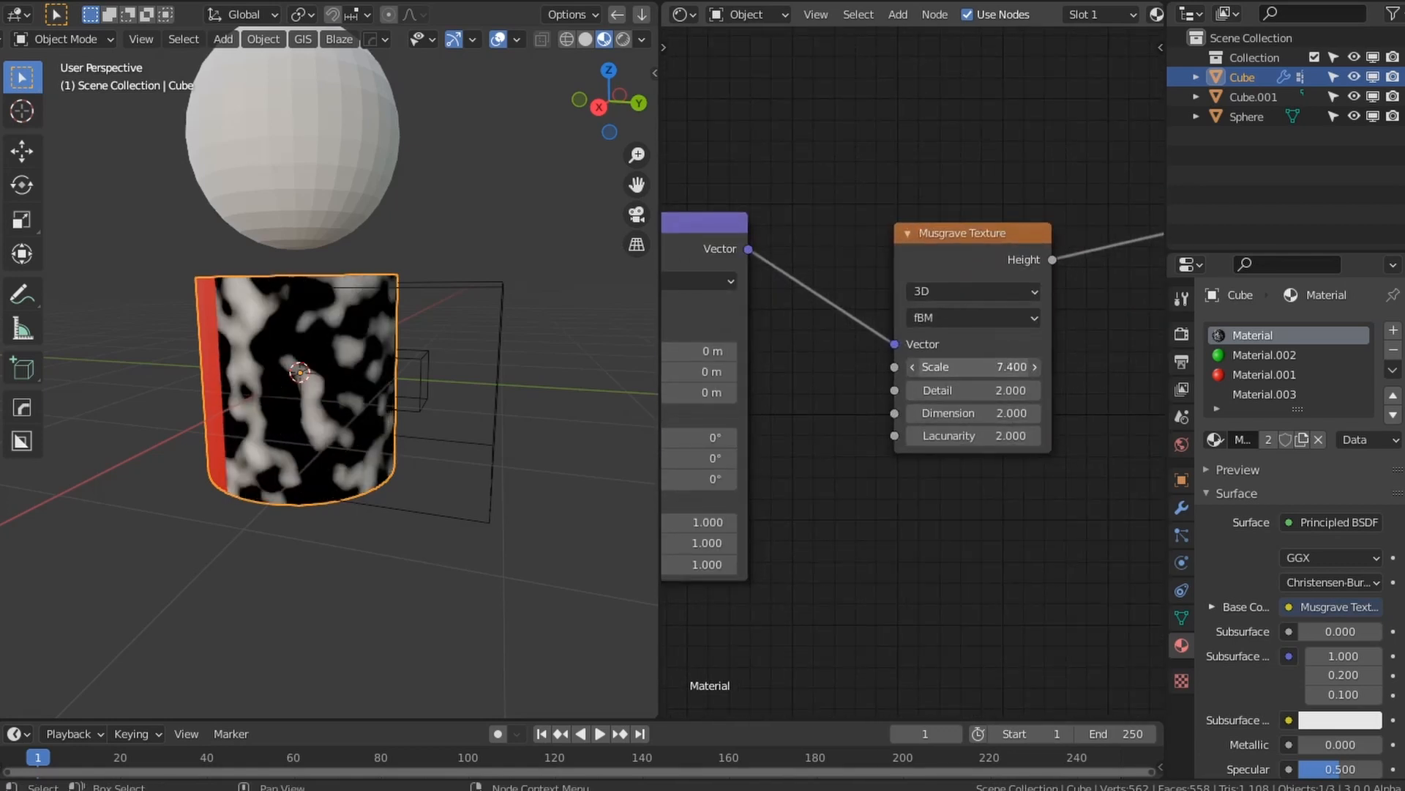
Step: Move the Musgrave Height link from the Principled BSDF's Base Color to its Roughness, and check the cylinder's surface
scroll(1002, 384, "down", 5)
middle_click_drag(1014, 380, 940, 381)
scroll(950, 315, "up", 2)
left_click_drag(788, 291, 780, 339)
left_click_drag(950, 286, 950, 379)
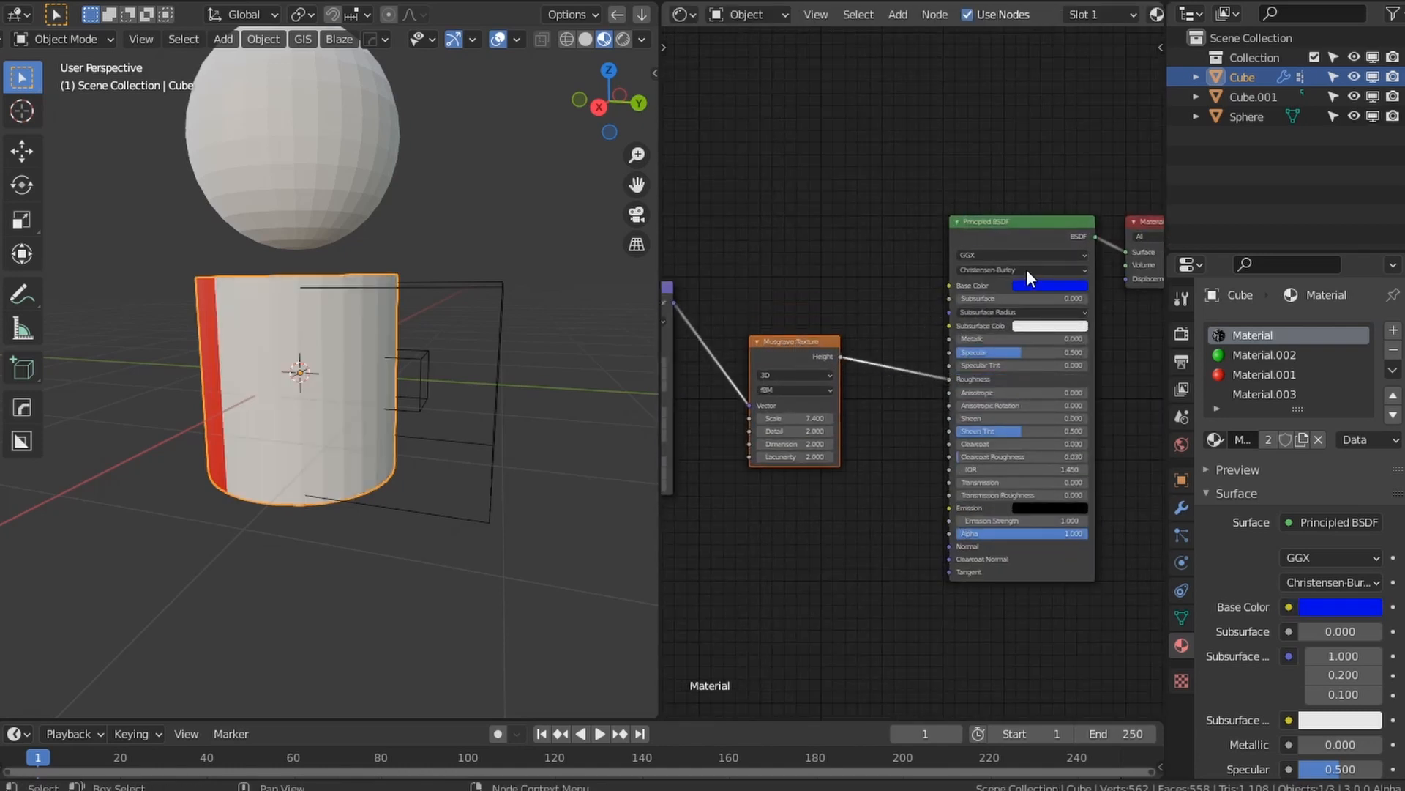
scroll(404, 388, "up", 4)
middle_click_drag(414, 406, 433, 325)
scroll(436, 344, "down", 5)
left_click(455, 358)
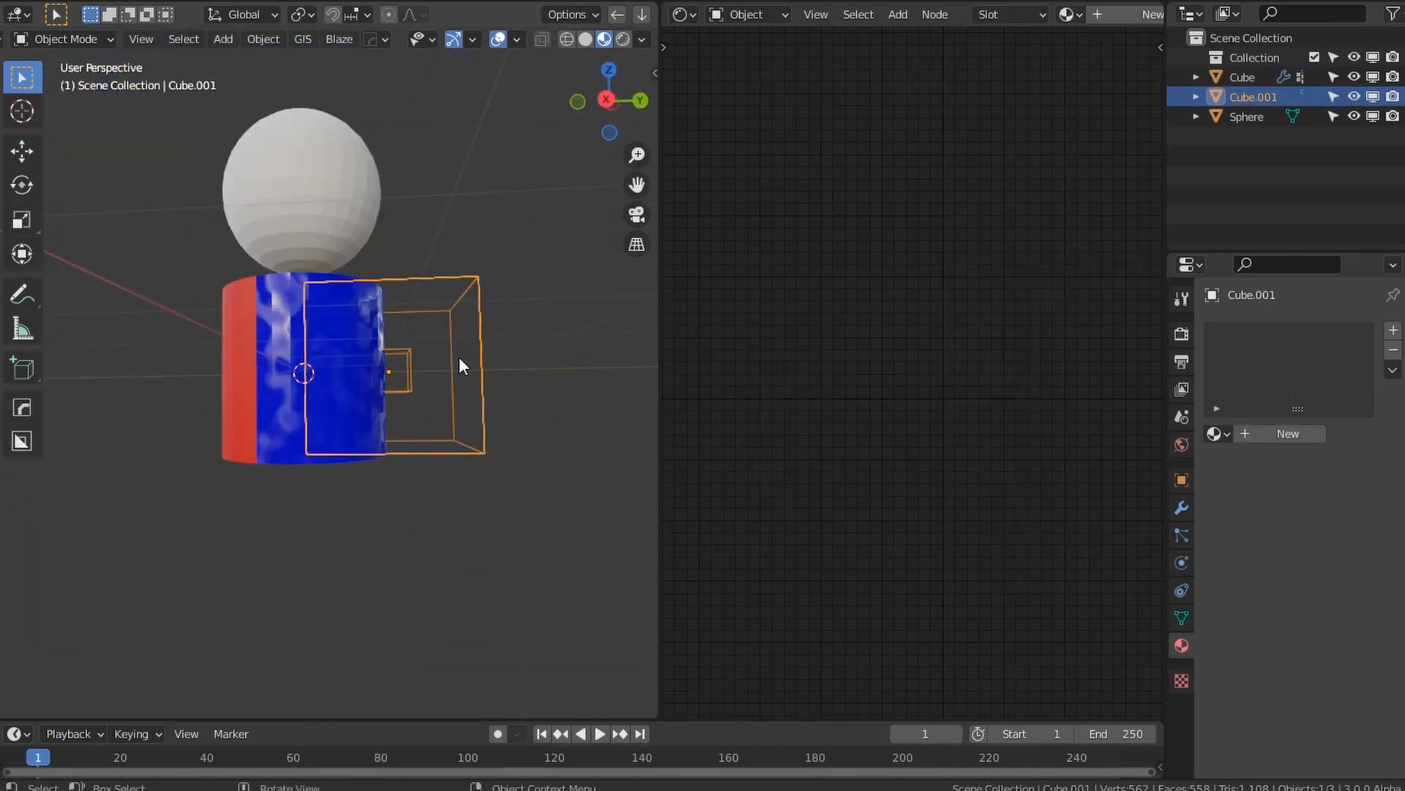
key("g")
key("Escape")
Step: In the Cube's Geometry Node Editor, connect the Group Input Geometry to the first Material Assign and delete the Cylinder node
left_click(265, 366)
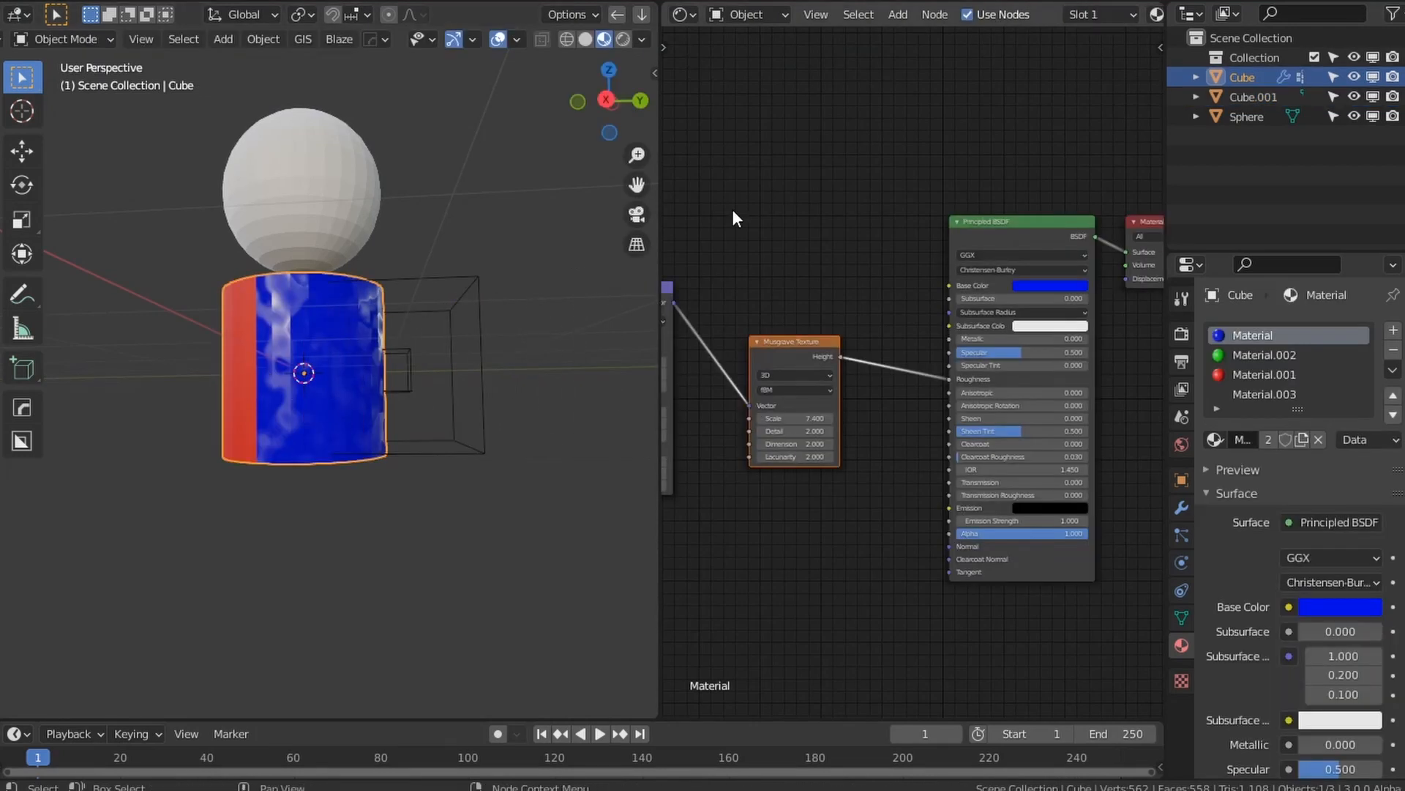
left_click(683, 16)
left_click(736, 198)
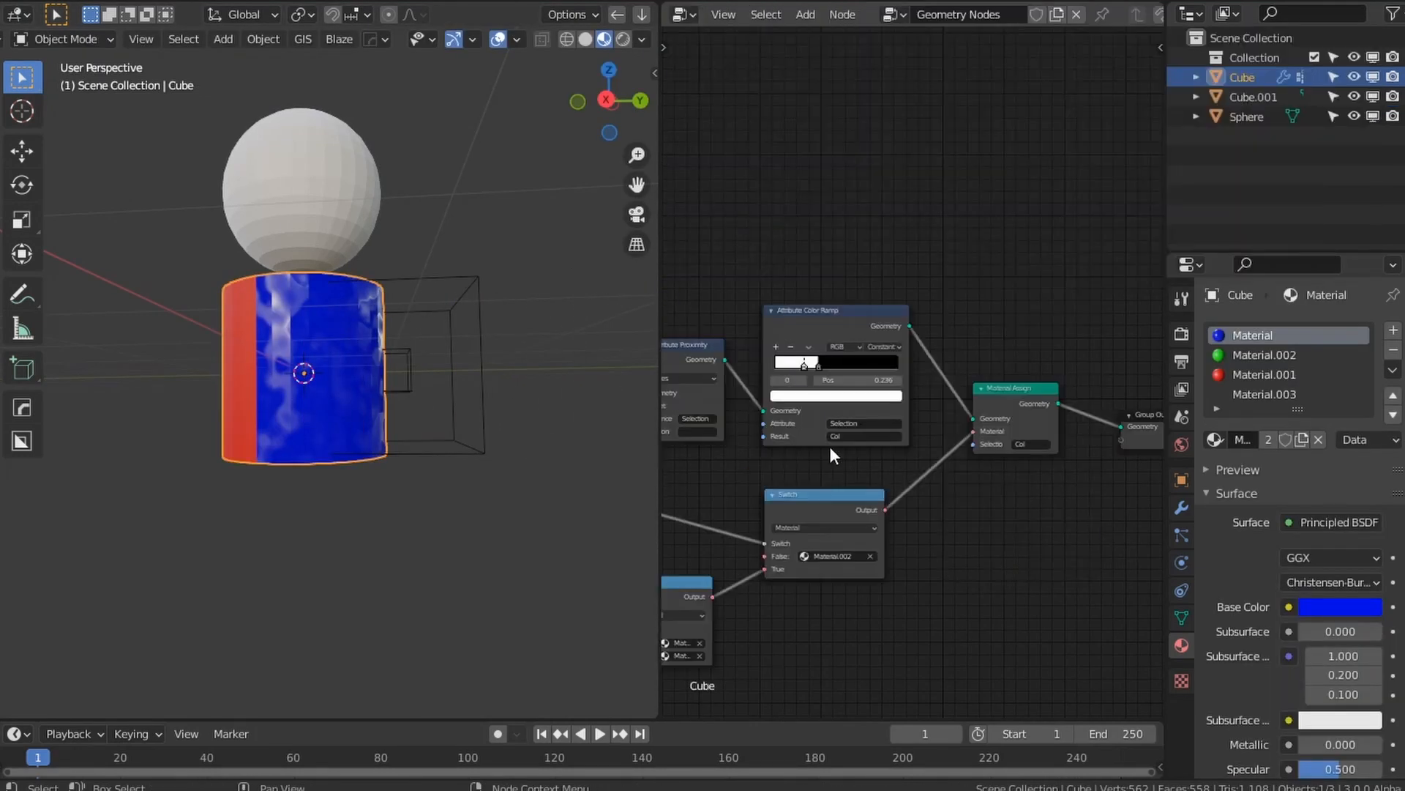
middle_click_drag(690, 480, 924, 455)
scroll(836, 249, "up", 2)
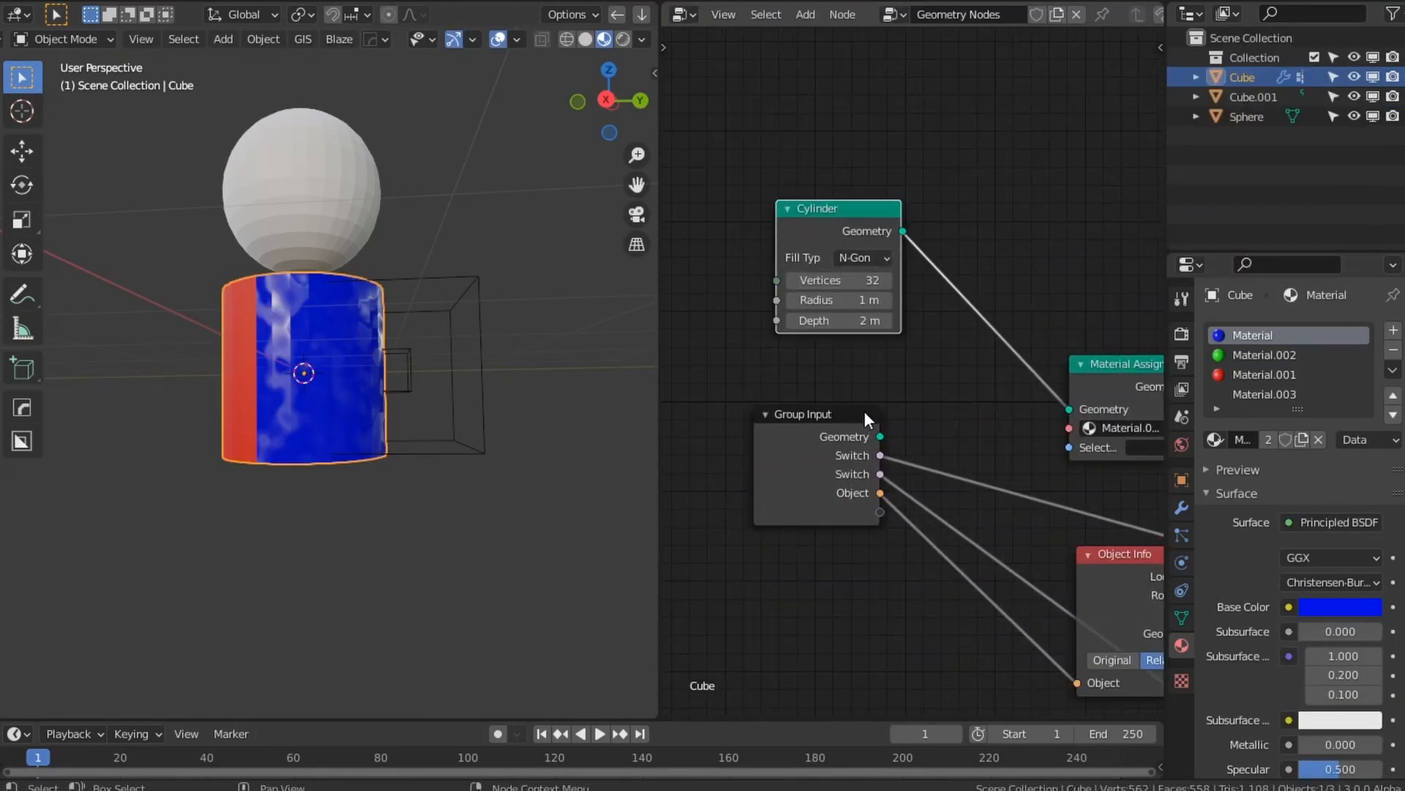
left_click_drag(880, 437, 1069, 408)
key("x")
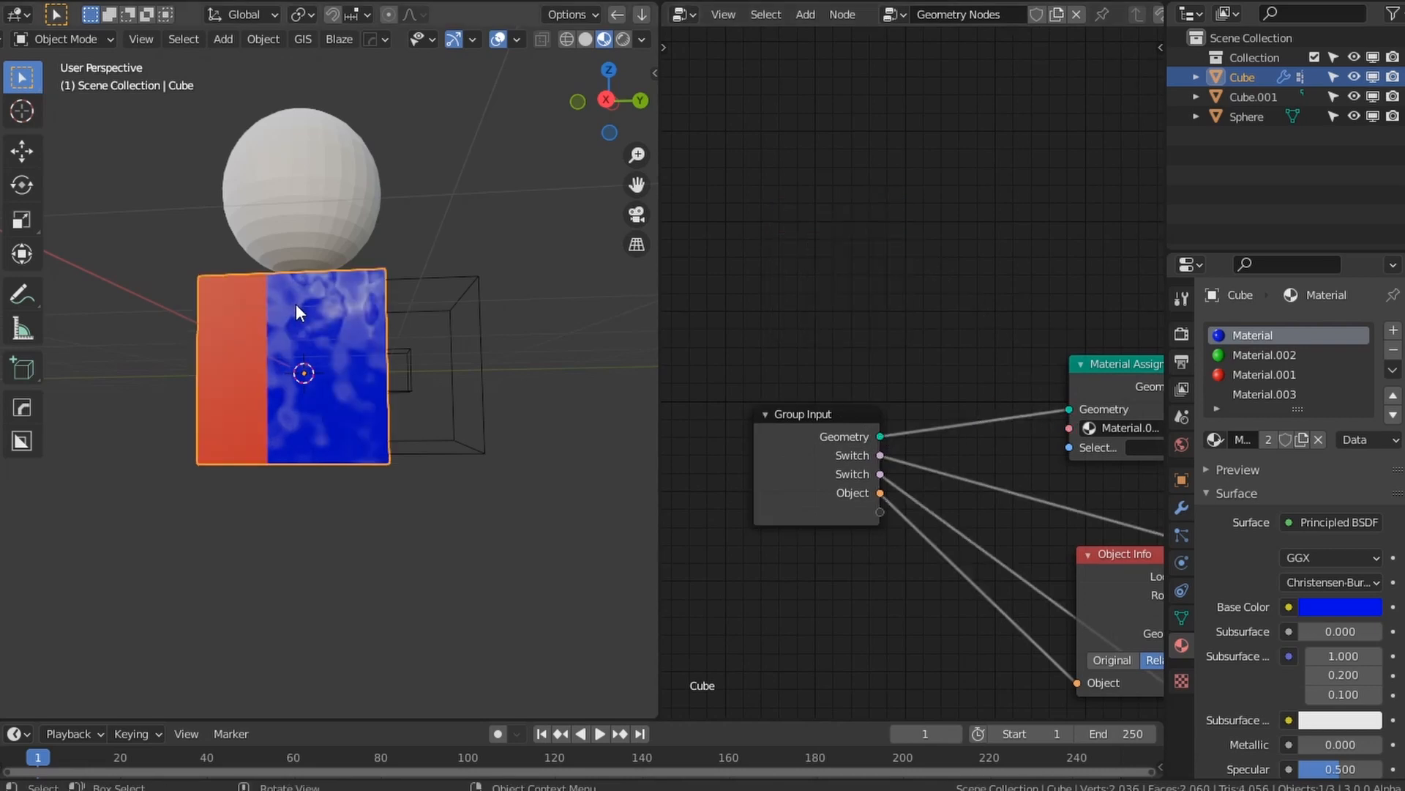
Step: Unwrap the Cube's mesh with Cube Projection in Edit Mode and return to Object Mode
key("Tab")
key("u")
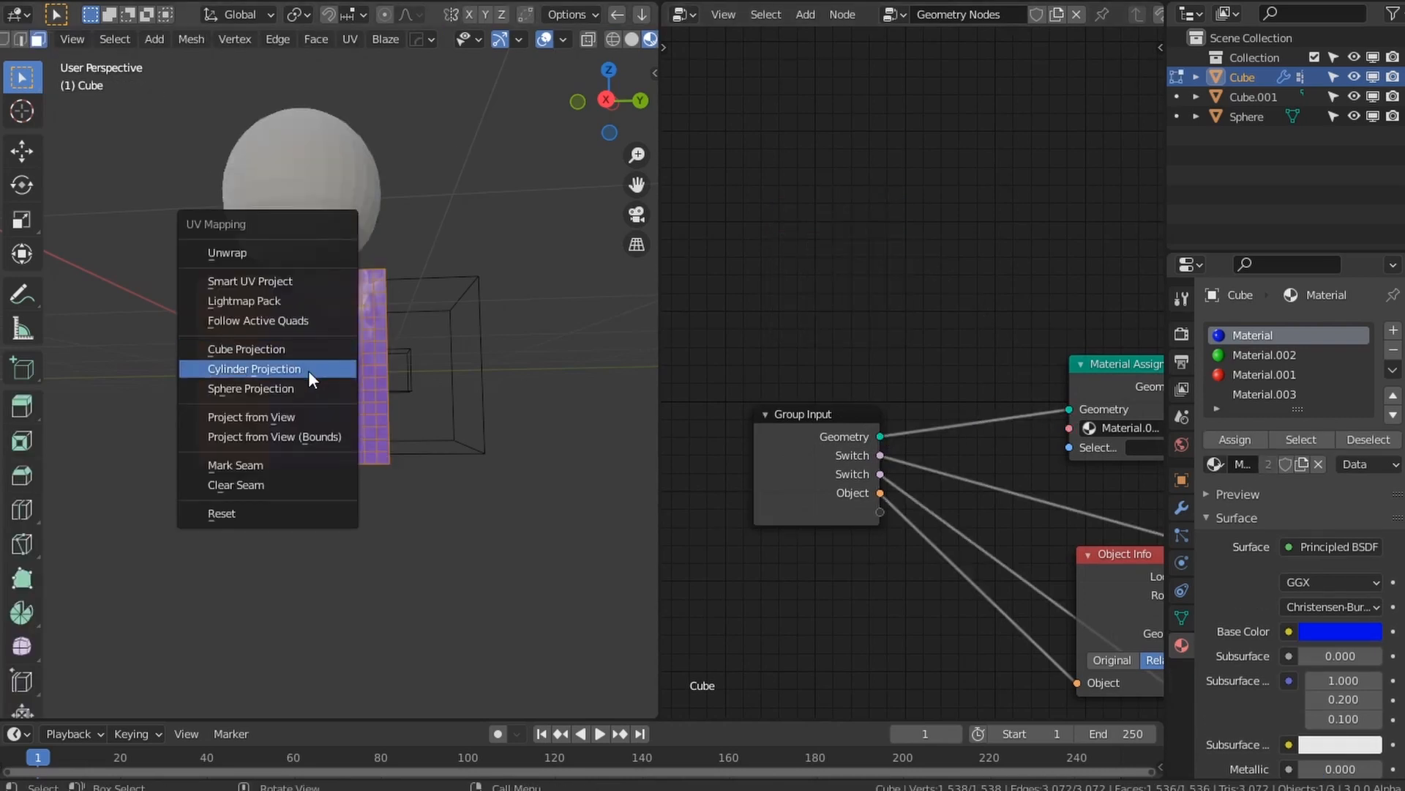
left_click(280, 345)
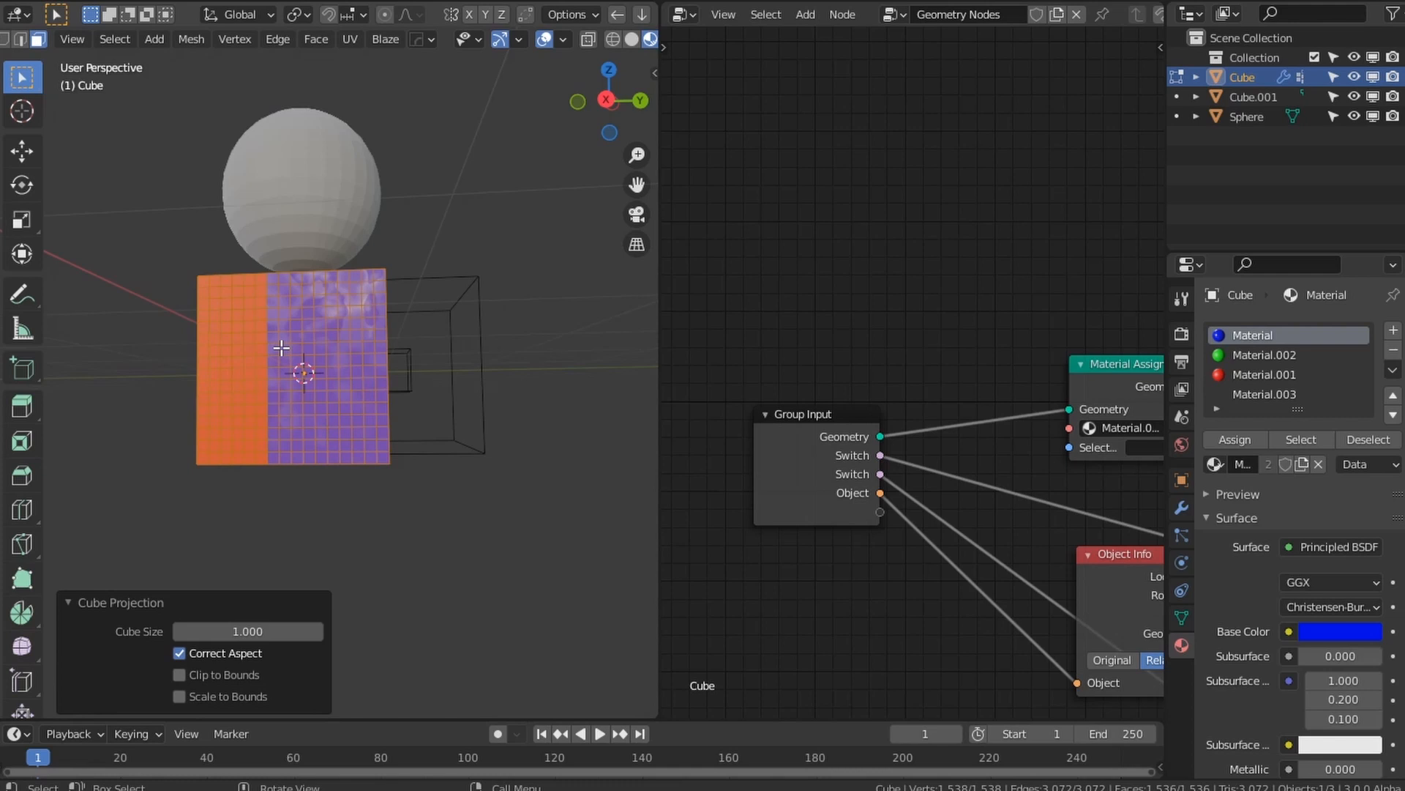
key("Tab")
key("shift+a")
mouse_move(300, 337)
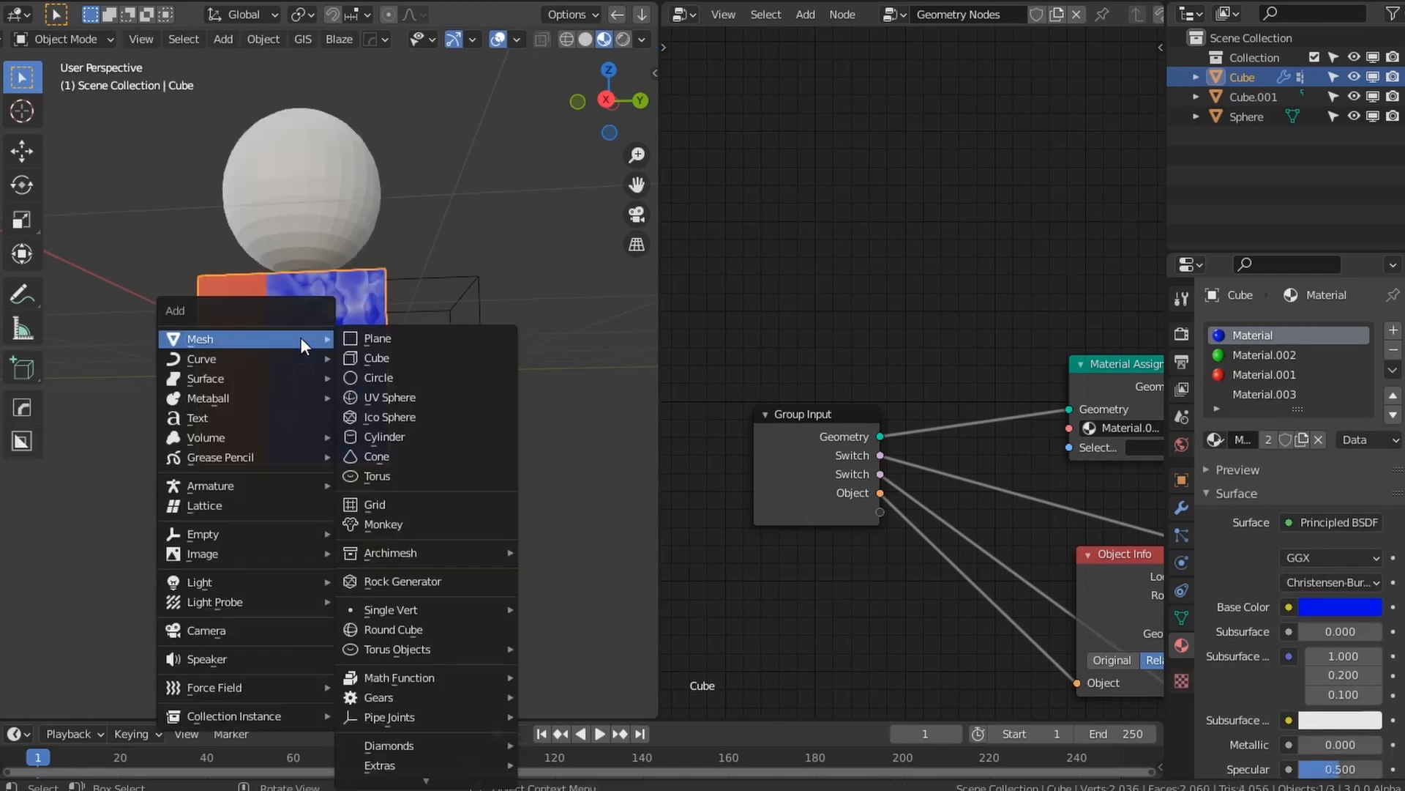
key("Escape")
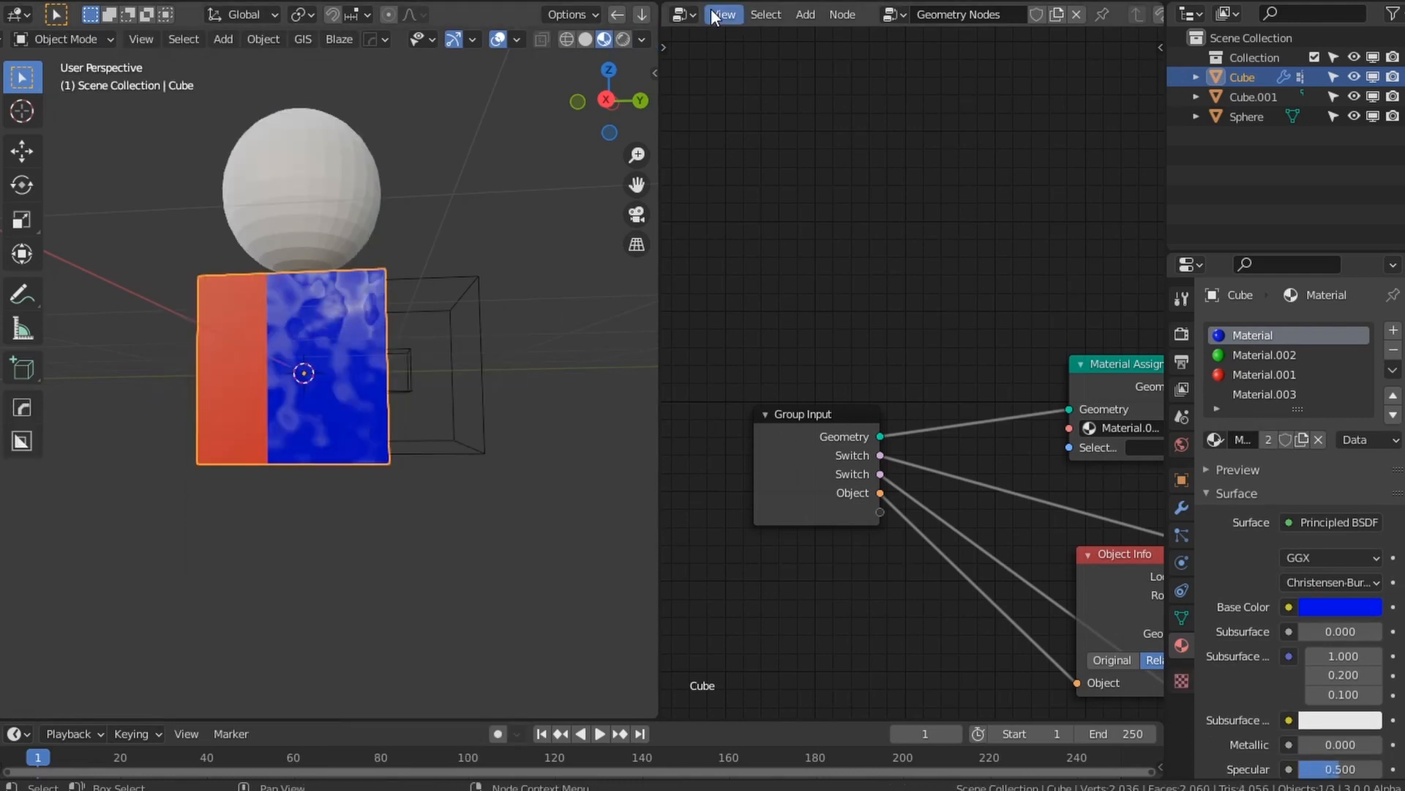
Step: Return to the Shader Editor and connect the Texture Coordinate's UV output to the Mapping node's Vector
left_click(683, 14)
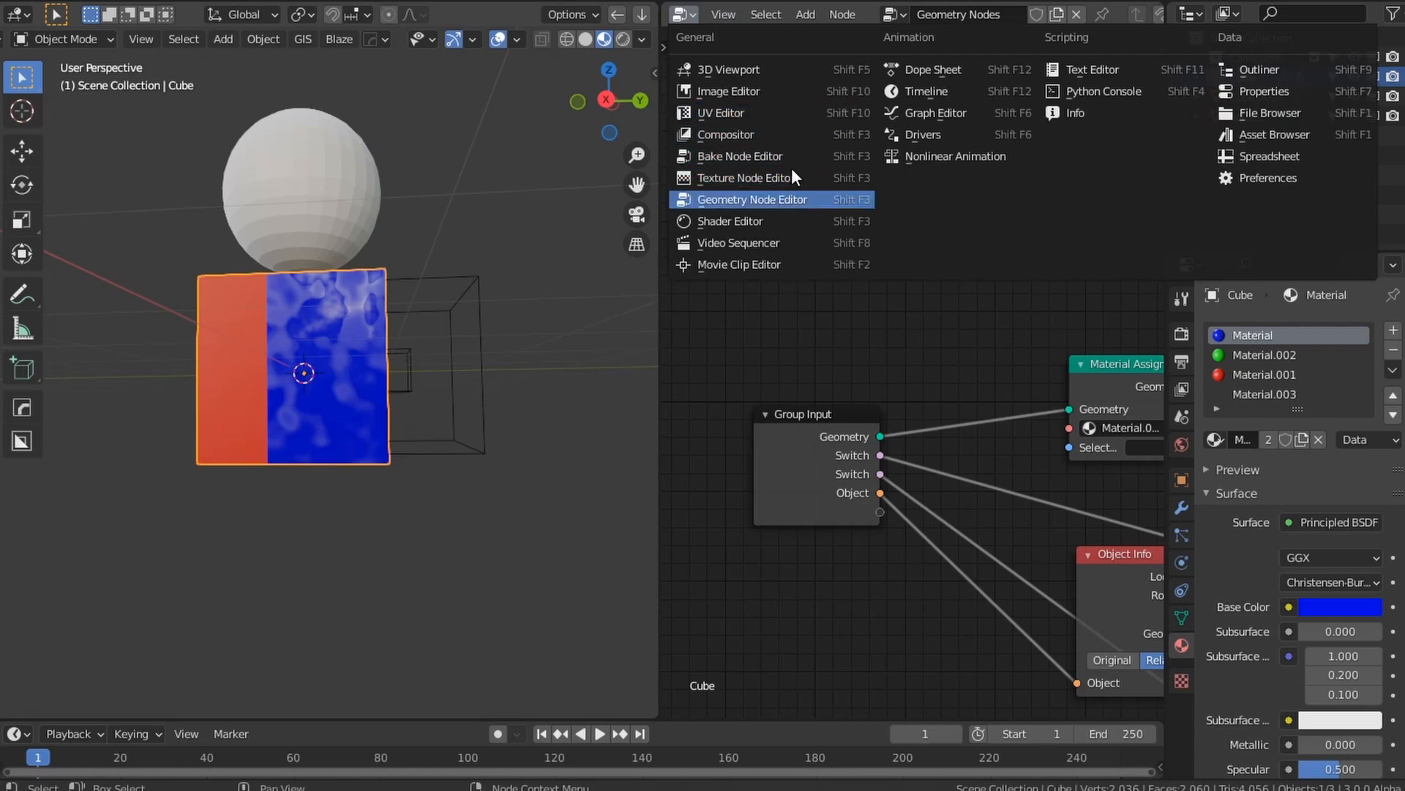
left_click(780, 221)
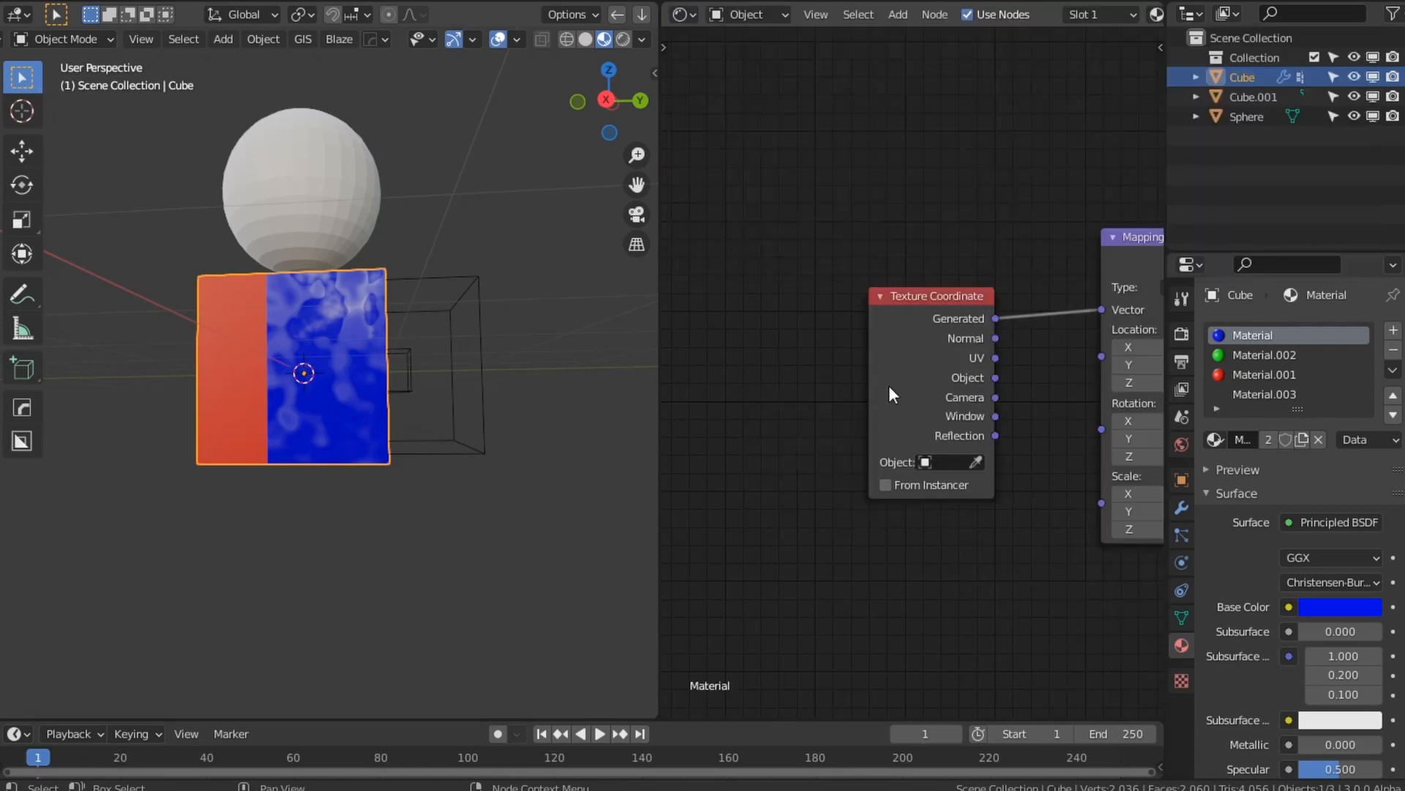
left_click_drag(995, 357, 1103, 309)
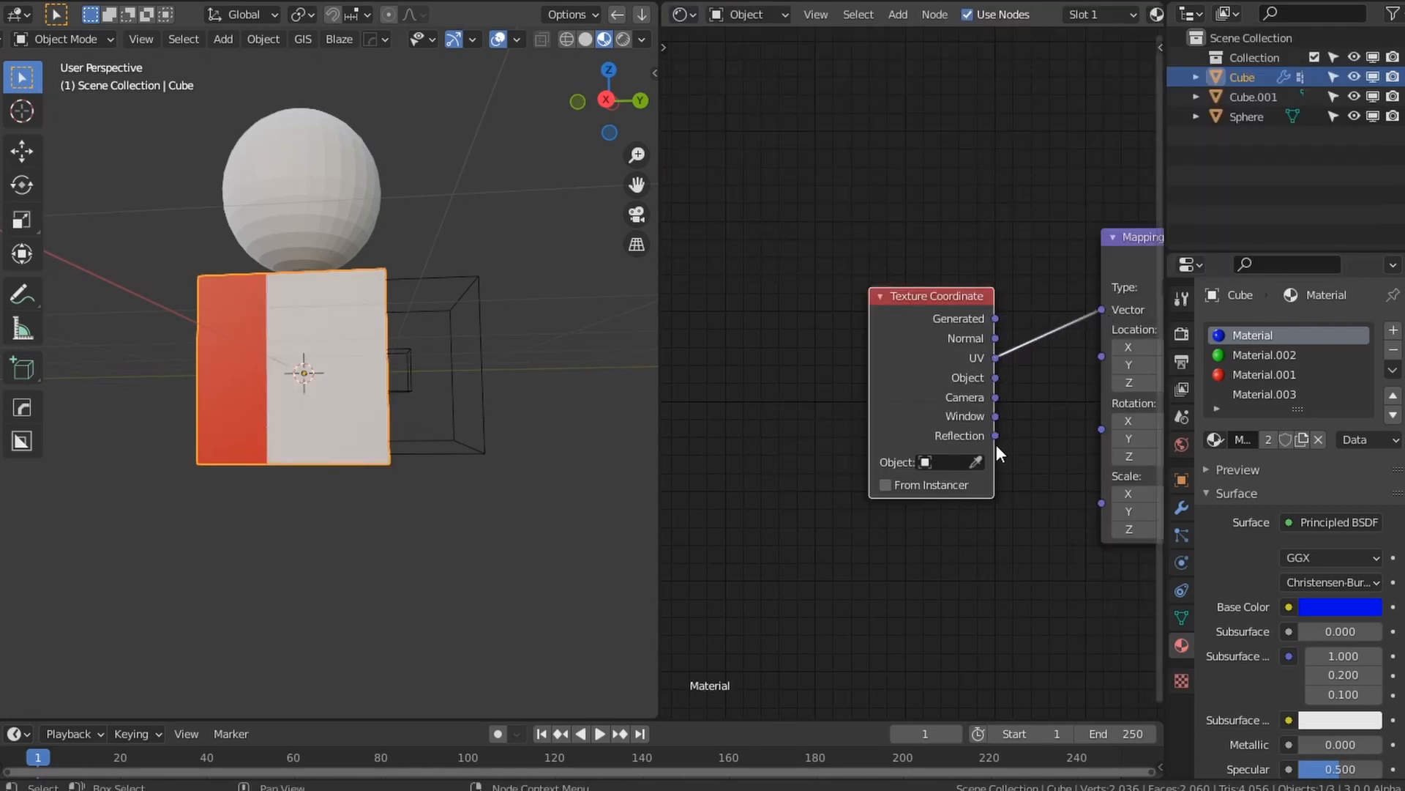
Step: Delete the Musgrave Texture node from the Cube's material
scroll(966, 442, "down", 1)
middle_click_drag(965, 441, 751, 458)
middle_click_drag(887, 391, 1086, 375)
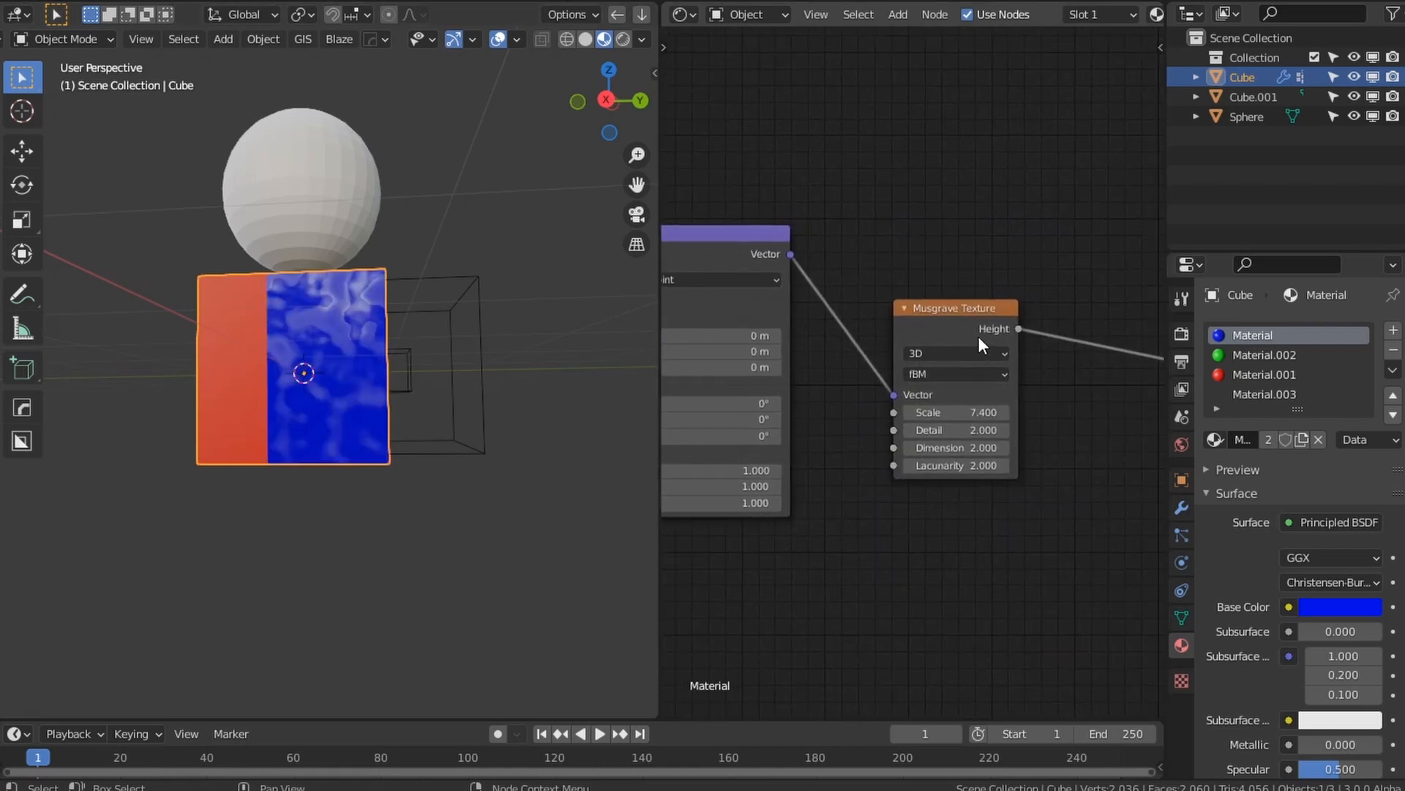
left_click(977, 333)
key("x")
Step: Add an Image Texture node beside the Mapping node in the Cube's material
key("shift+a")
mouse_move(922, 416)
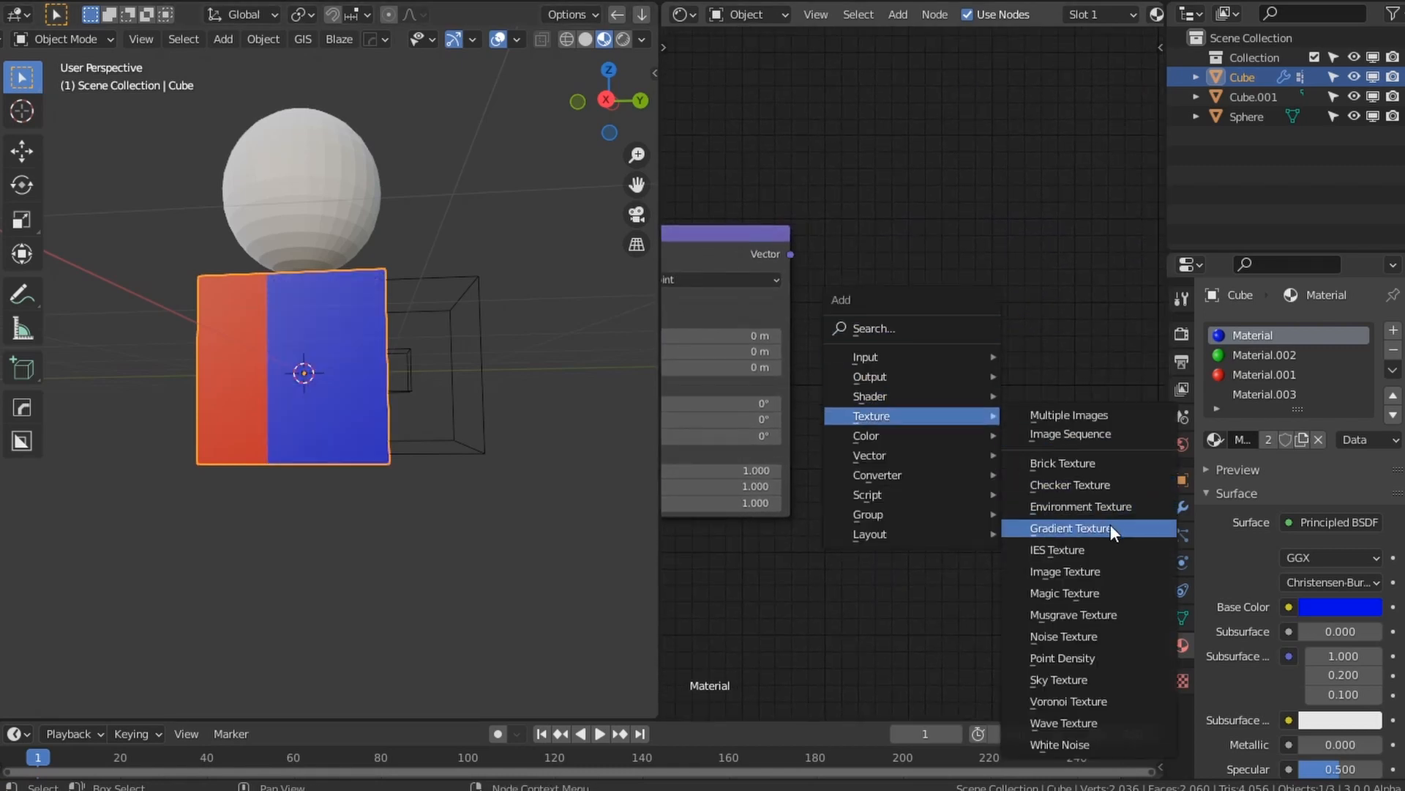
left_click(1076, 571)
left_click(905, 281)
Step: Search the Textures folder for "ice" and load TexturesCom_Ice0052_3_M.jpg into the Image Texture node
left_click(1054, 365)
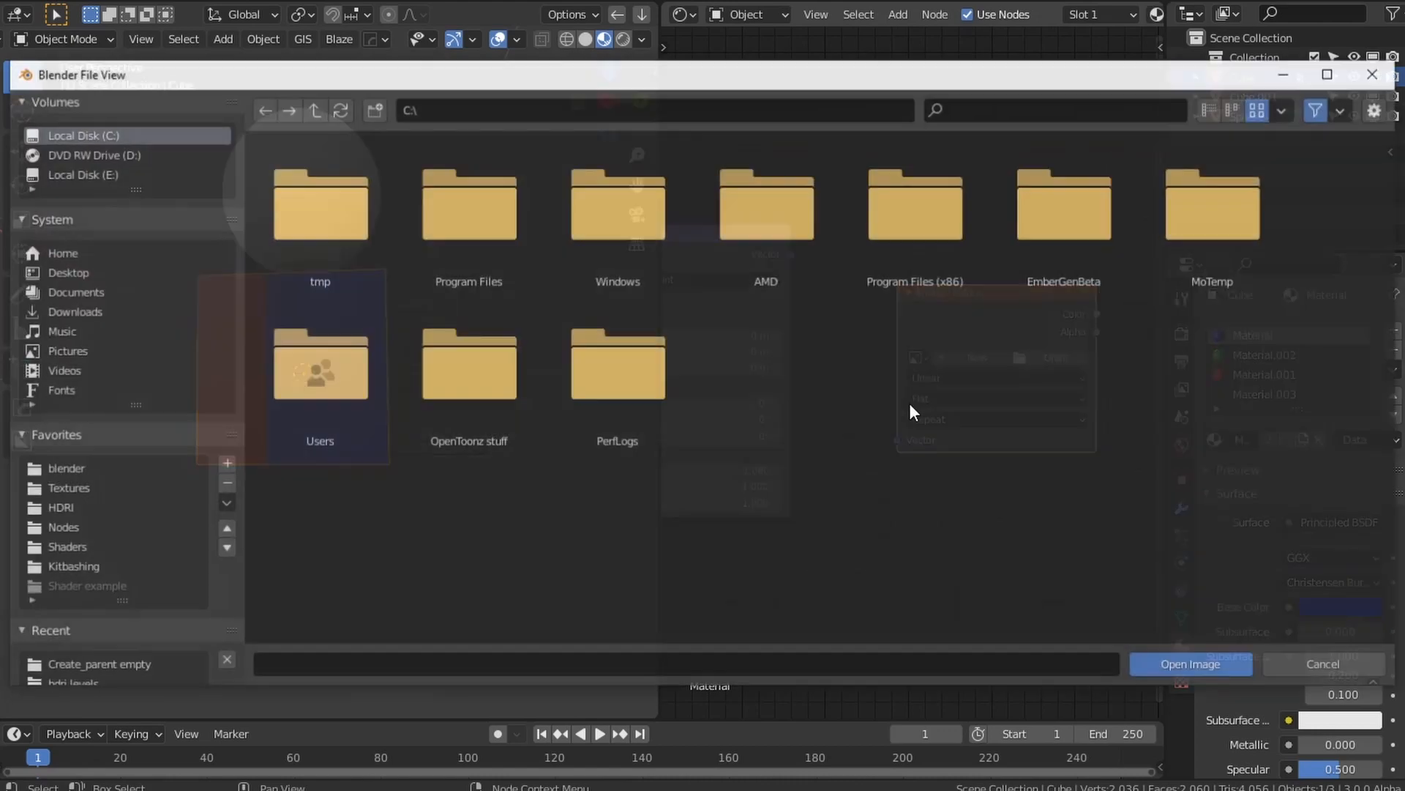
left_click(65, 488)
left_click(1007, 110)
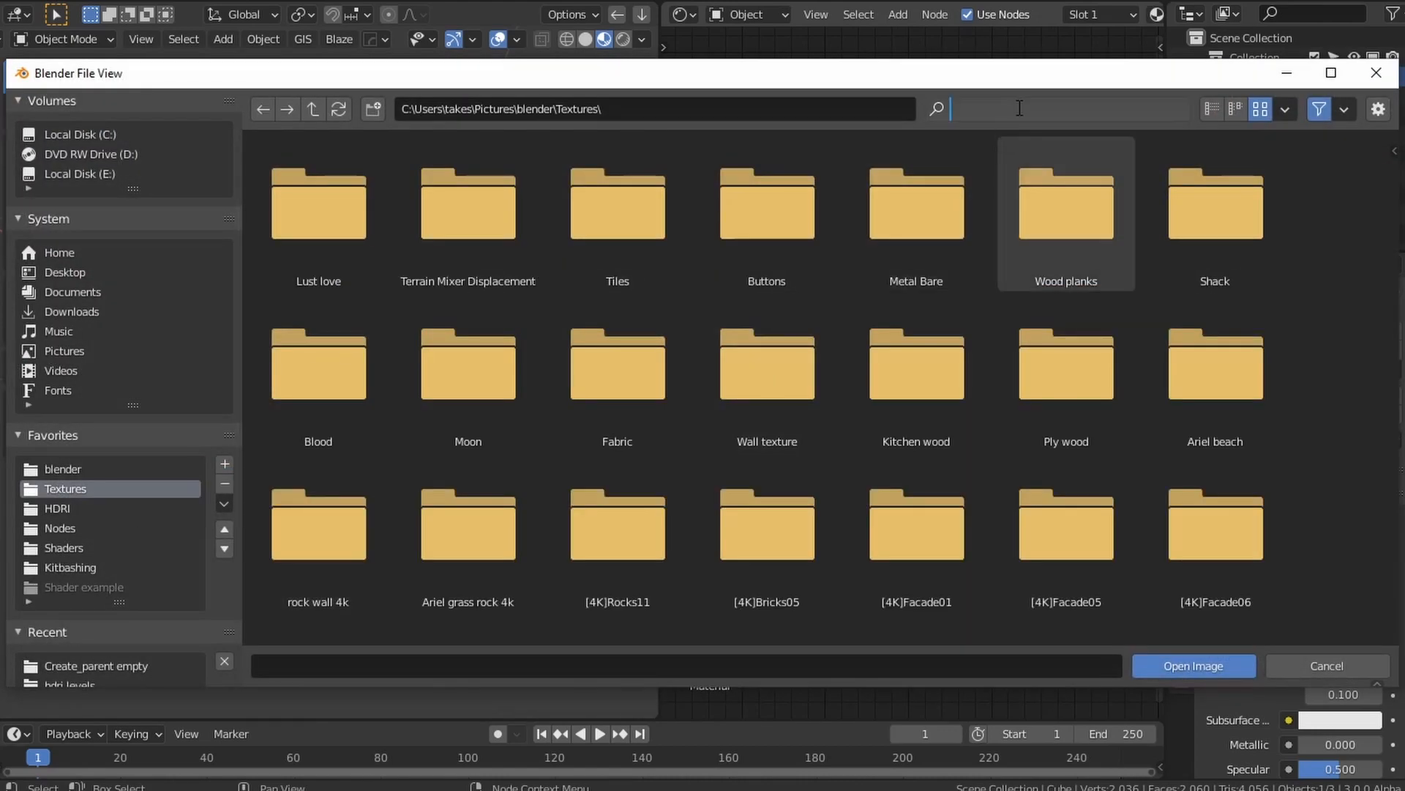
type("ice")
key("Return")
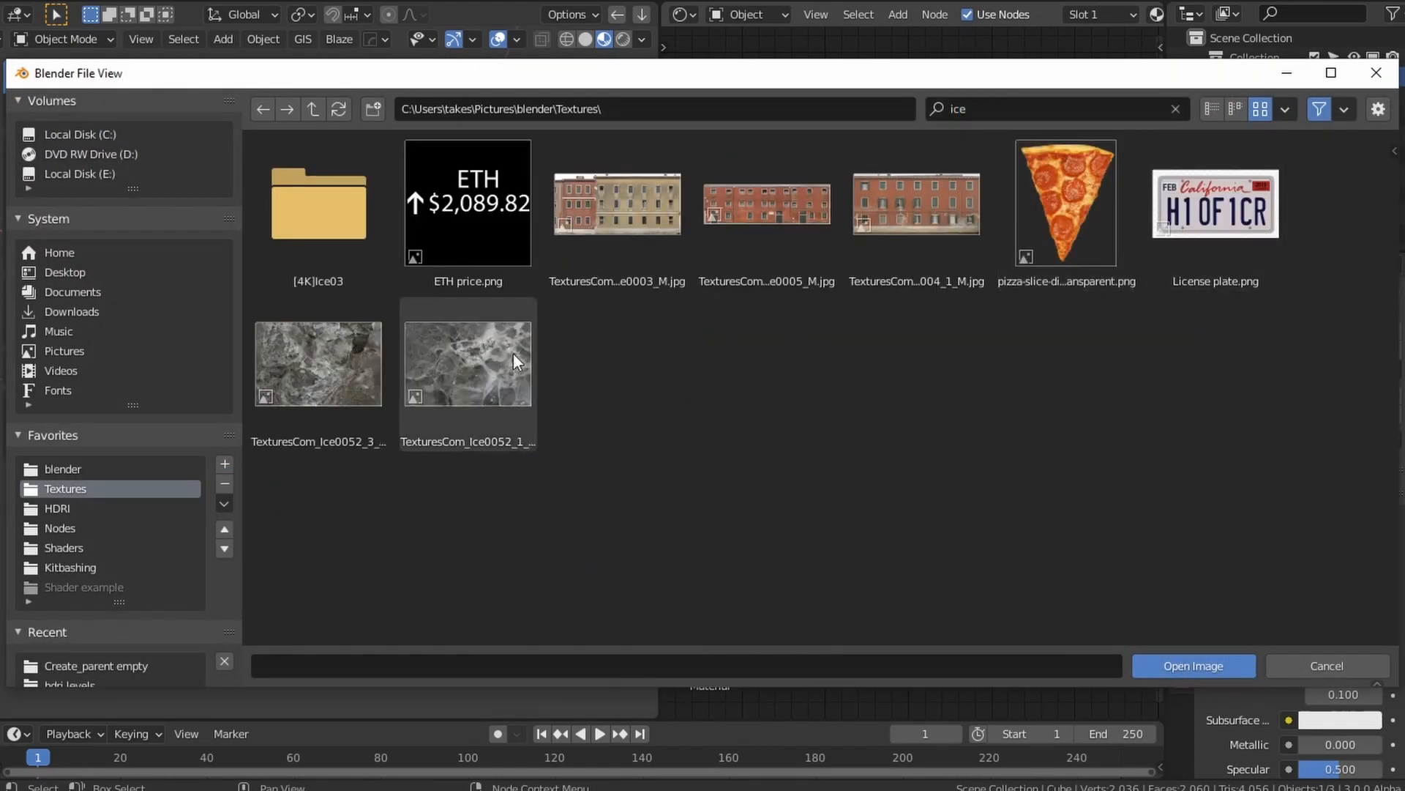
left_click(315, 372)
double_click(313, 375)
Step: Connect the Mapping node's Vector output to the Image Texture, and the texture's Color output to the Principled BSDF's Roughness
left_click_drag(790, 254, 897, 481)
middle_click_drag(1020, 541, 719, 557)
left_click_drag(794, 329, 864, 247)
middle_click_drag(400, 389, 630, 406)
left_click_drag(866, 252, 865, 375)
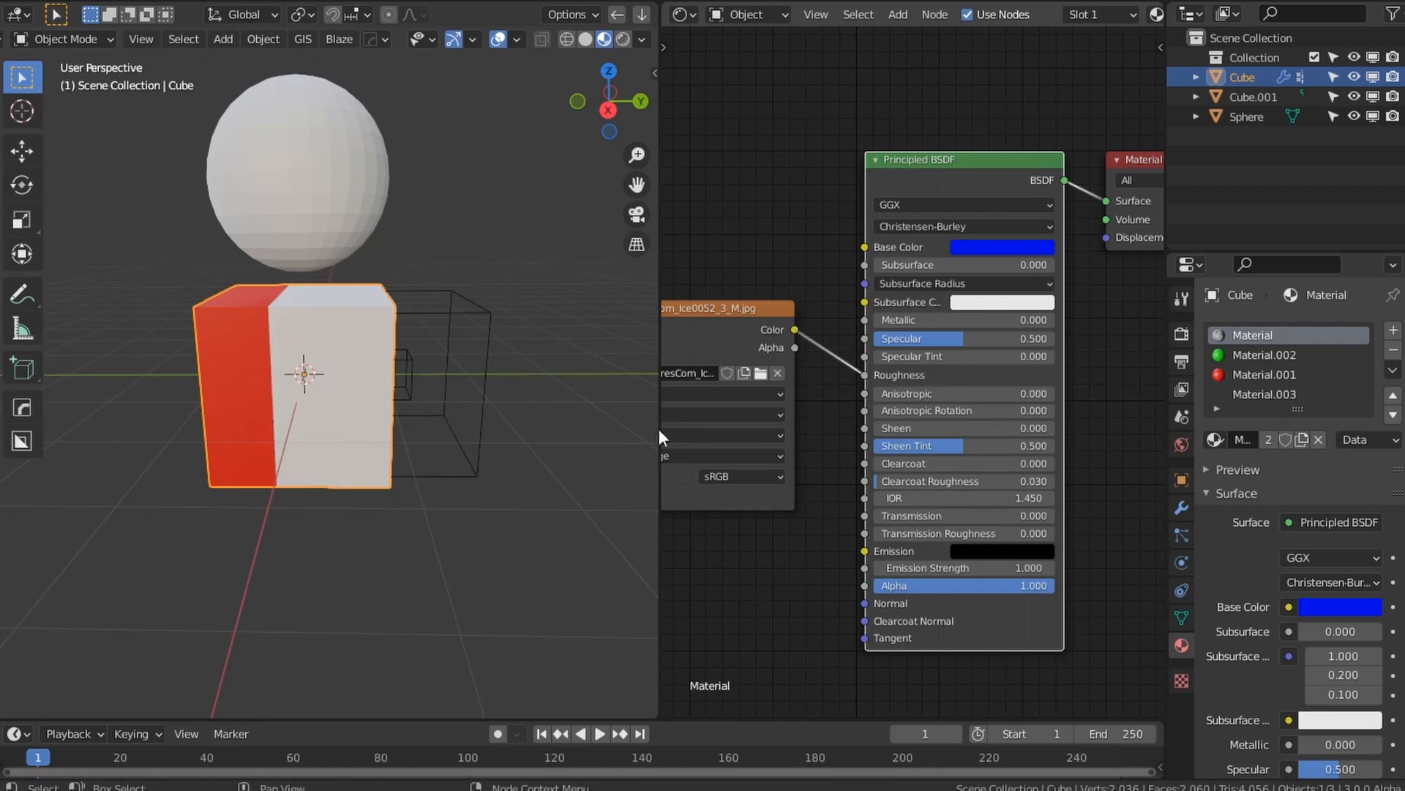
scroll(734, 454, "down", 3)
scroll(513, 418, "up", 4)
middle_click_drag(449, 377, 410, 429)
scroll(410, 429, "up", 2)
mouse_move(410, 429)
middle_mouse_down()
mouse_move(417, 469)
mouse_move(419, 410)
middle_mouse_up()
scroll(419, 411, "down", 6)
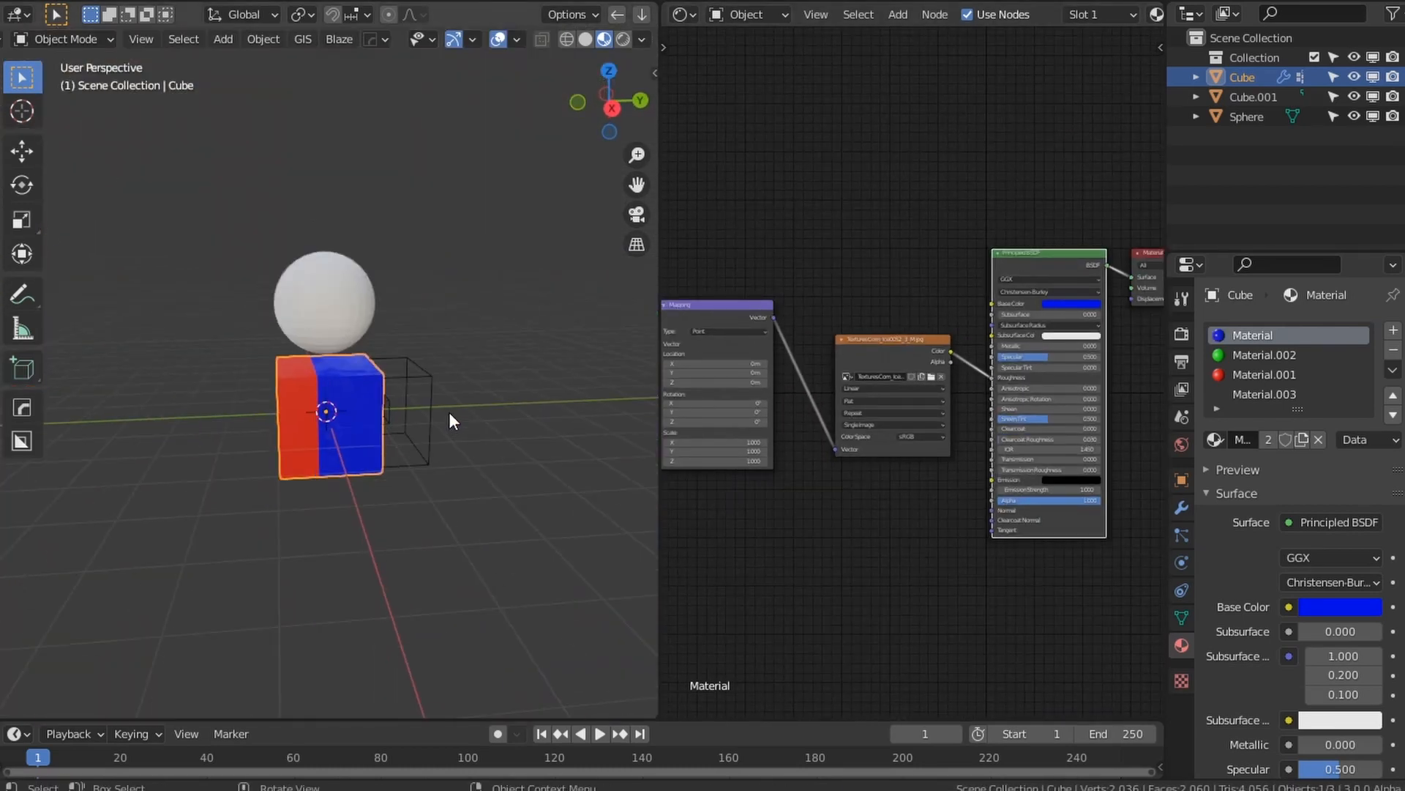
Step: Try moving Cube.001 along the global Y axis over the Cube, cancel the move and reselect the Cube
left_click(508, 381)
key("g")
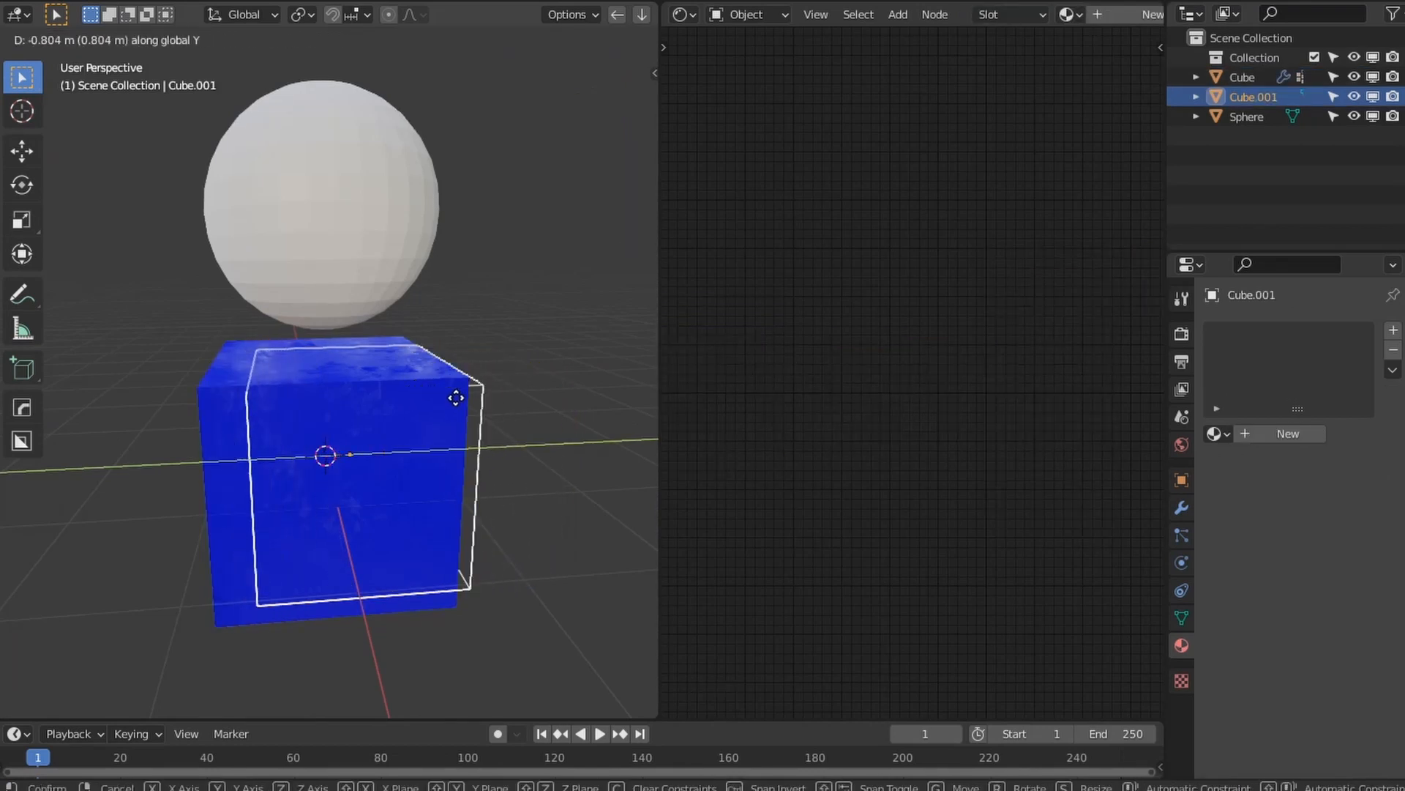
key("Escape")
left_click(294, 401)
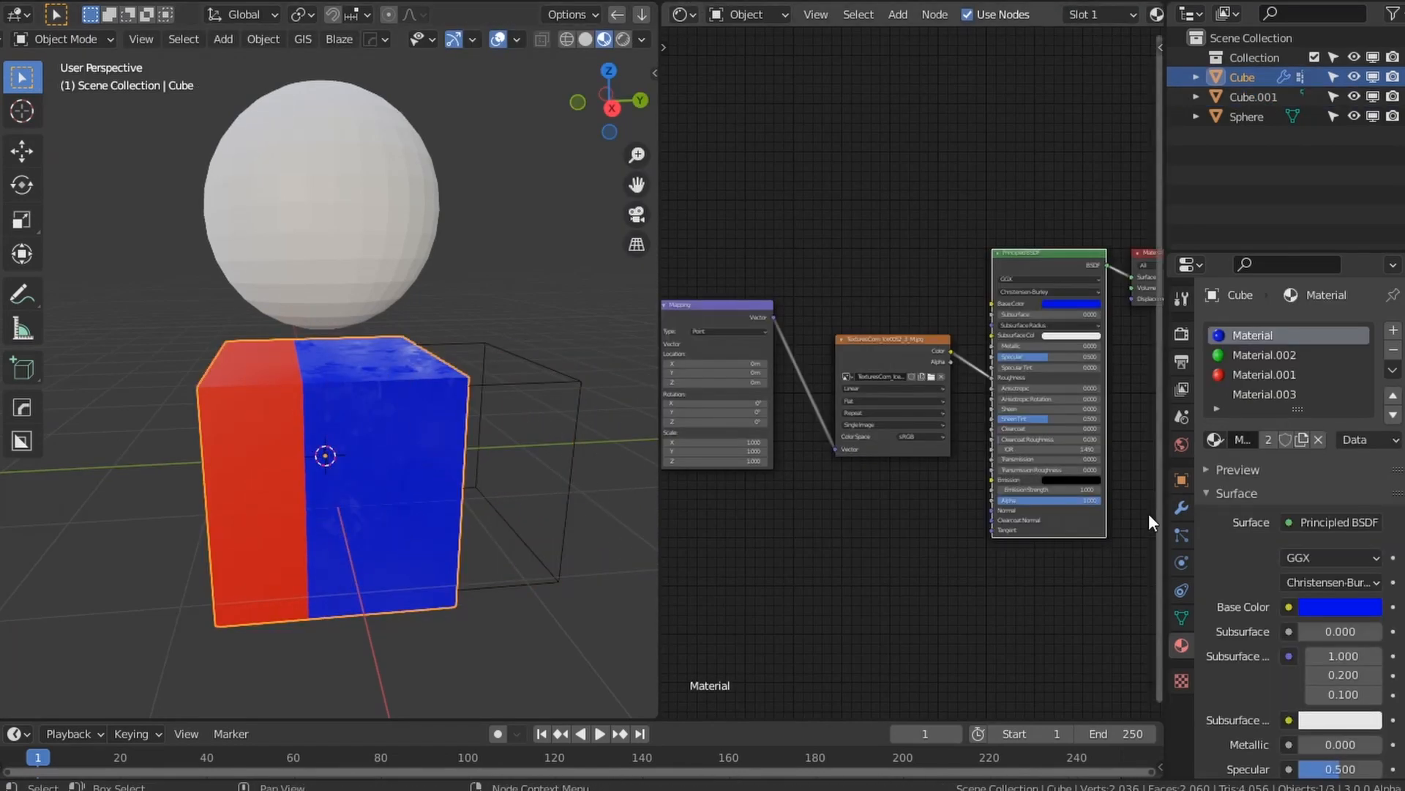
Step: Set the second Switch of the Cube's Geometry Nodes modifier to 0, inspect the cube's inside, and restore it to 1
left_click(1181, 508)
left_click(1286, 442)
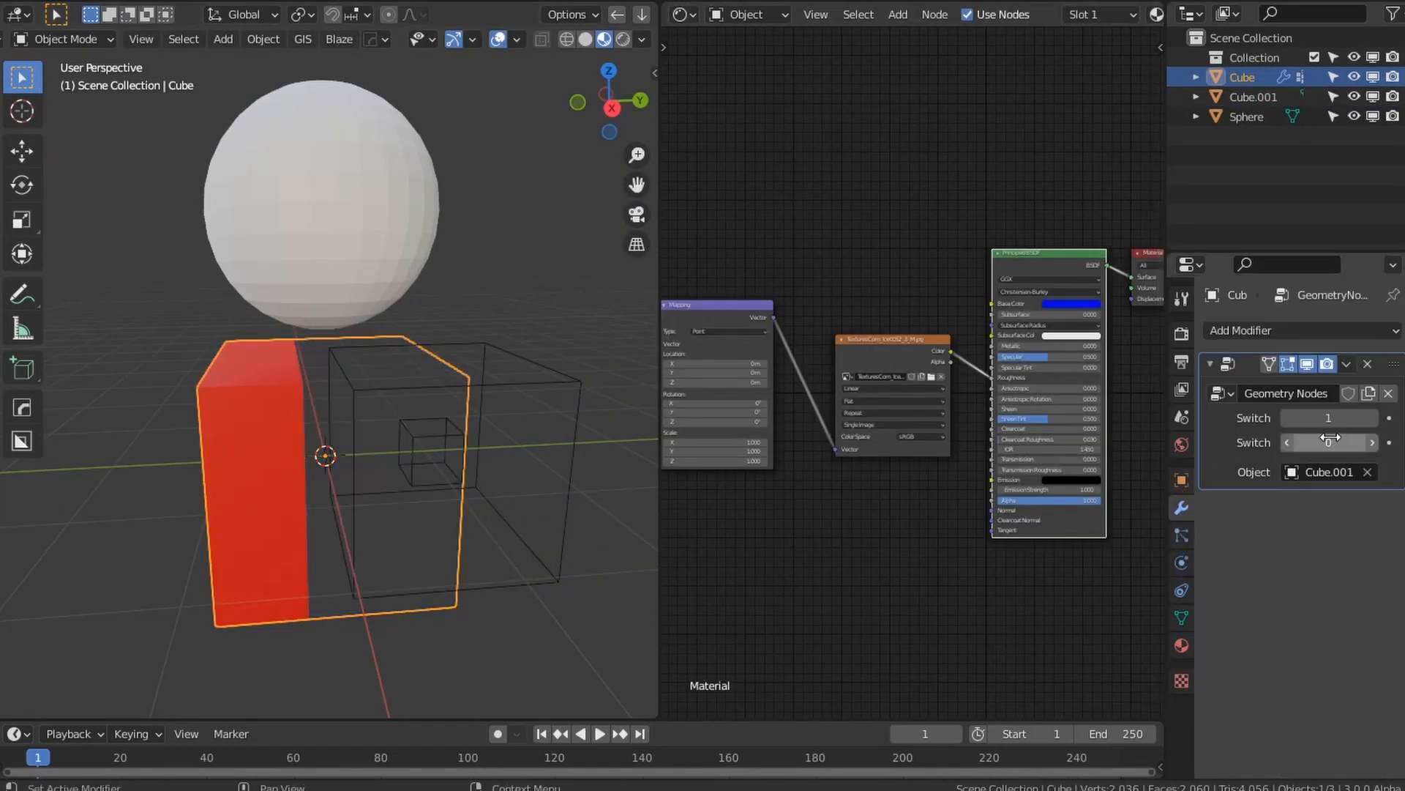
middle_click_drag(473, 436, 439, 453)
scroll(439, 454, "up", 4)
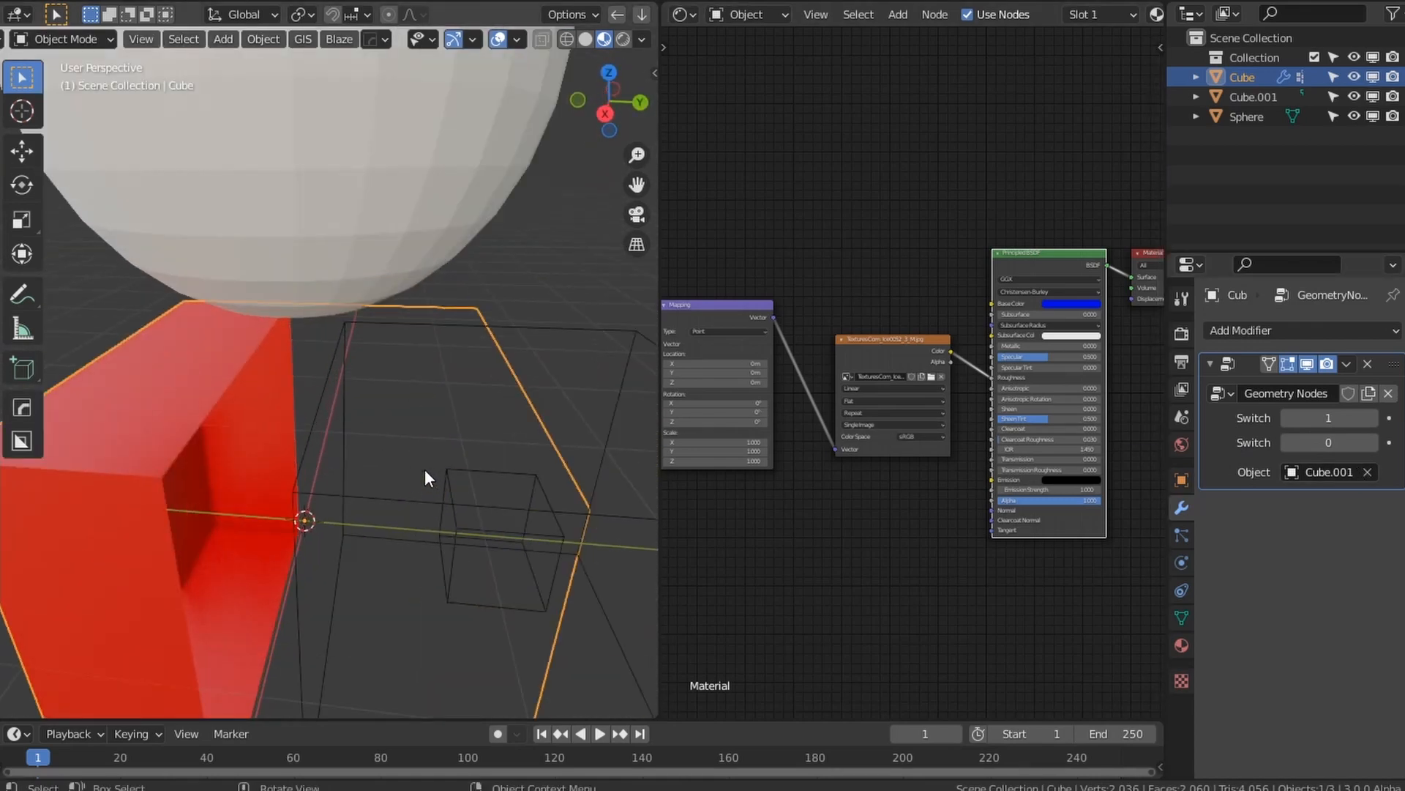
left_click(1374, 442)
Step: Change the Shader Editor to the Geometry Node Editor and slightly reposition the lower Switch, Object Info and first Material Assign nodes
left_click(680, 15)
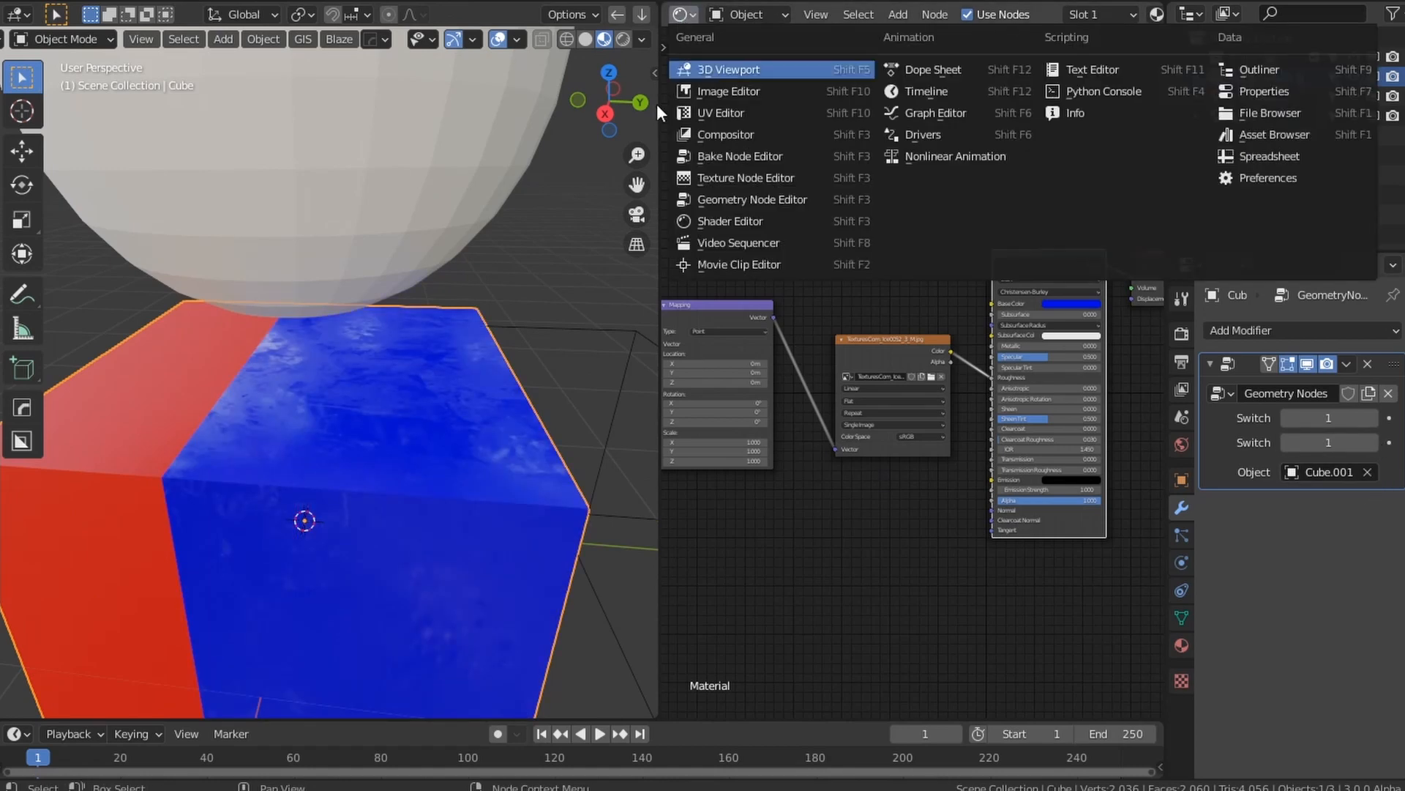
left_click(719, 198)
scroll(827, 534, "down", 4)
middle_click_drag(821, 556, 947, 501)
scroll(945, 501, "up", 3)
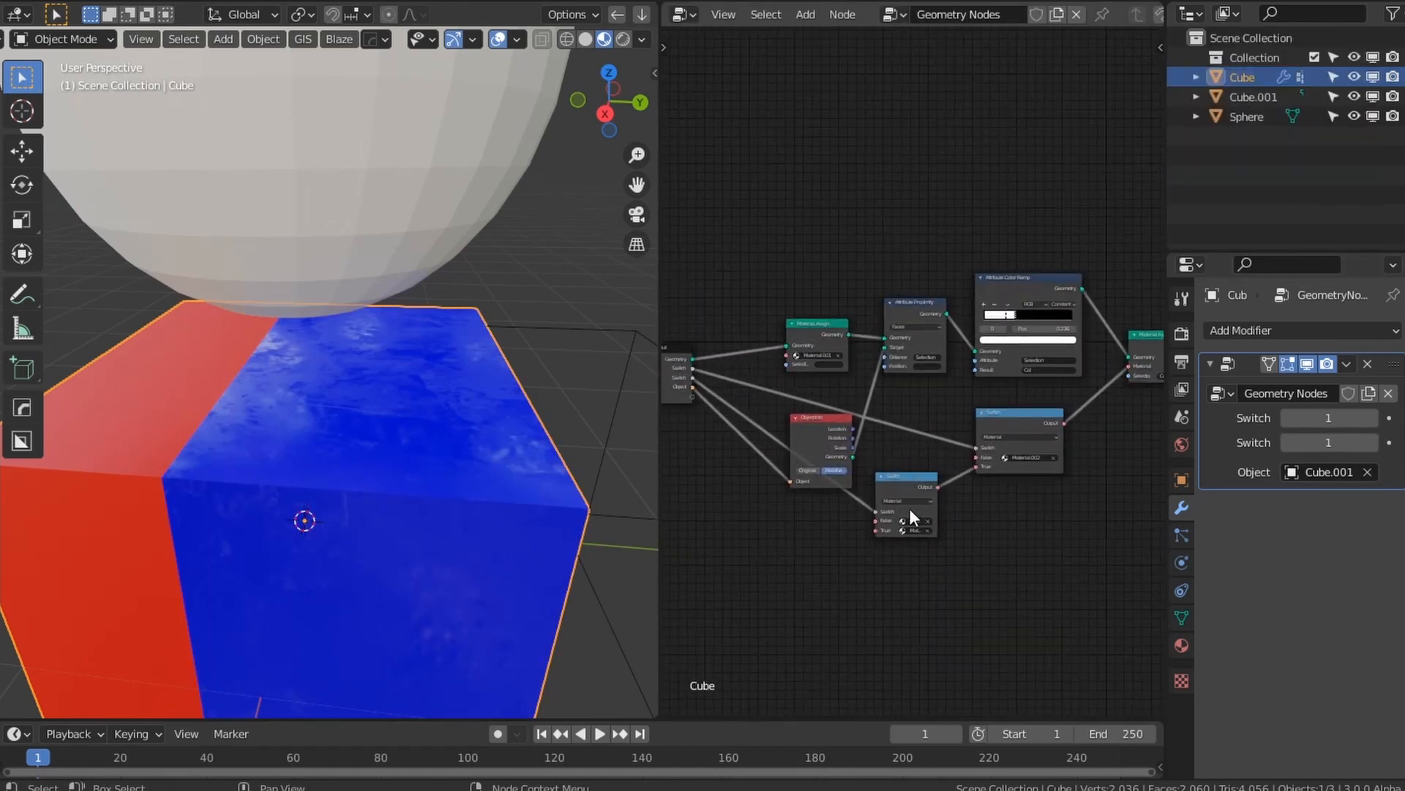
mouse_move(892, 478)
left_mouse_down()
mouse_move(887, 510)
mouse_move(904, 489)
left_mouse_up()
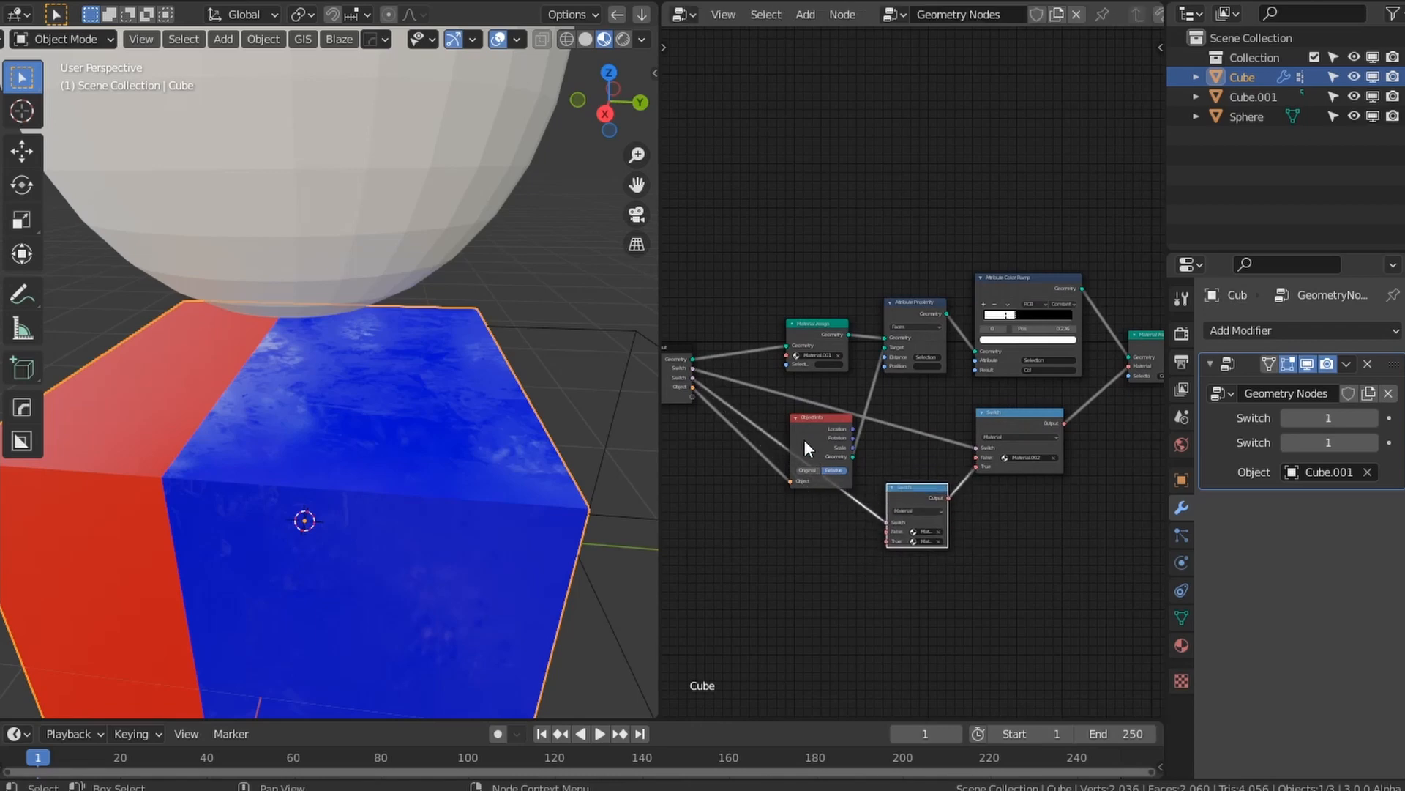
left_click_drag(809, 426, 812, 421)
scroll(805, 374, "up", 3)
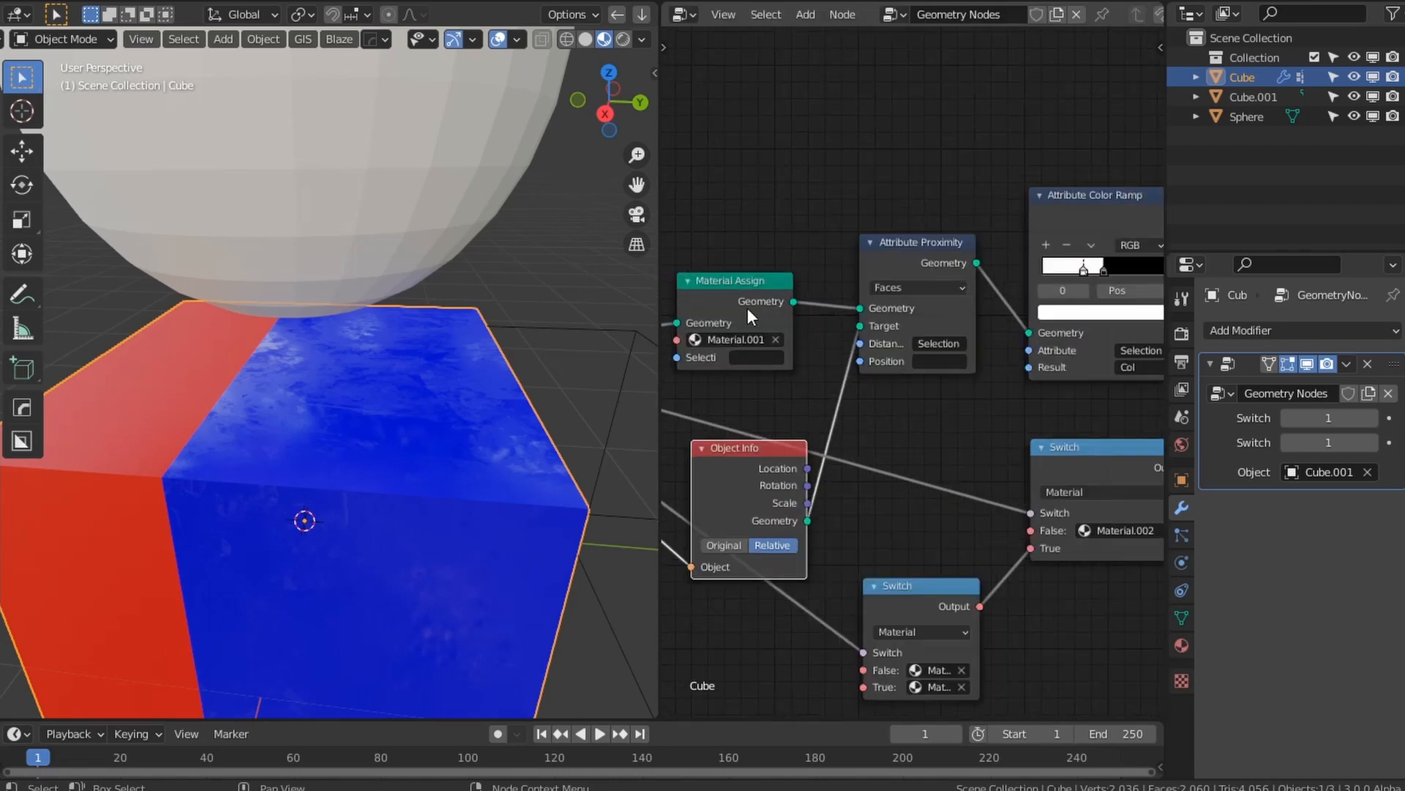
left_click_drag(740, 290, 743, 287)
Step: Add a Switch node between the Group Input and Object Info nodes and set its input type to Material
middle_click_drag(858, 486, 1047, 478)
scroll(1047, 477, "down", 2)
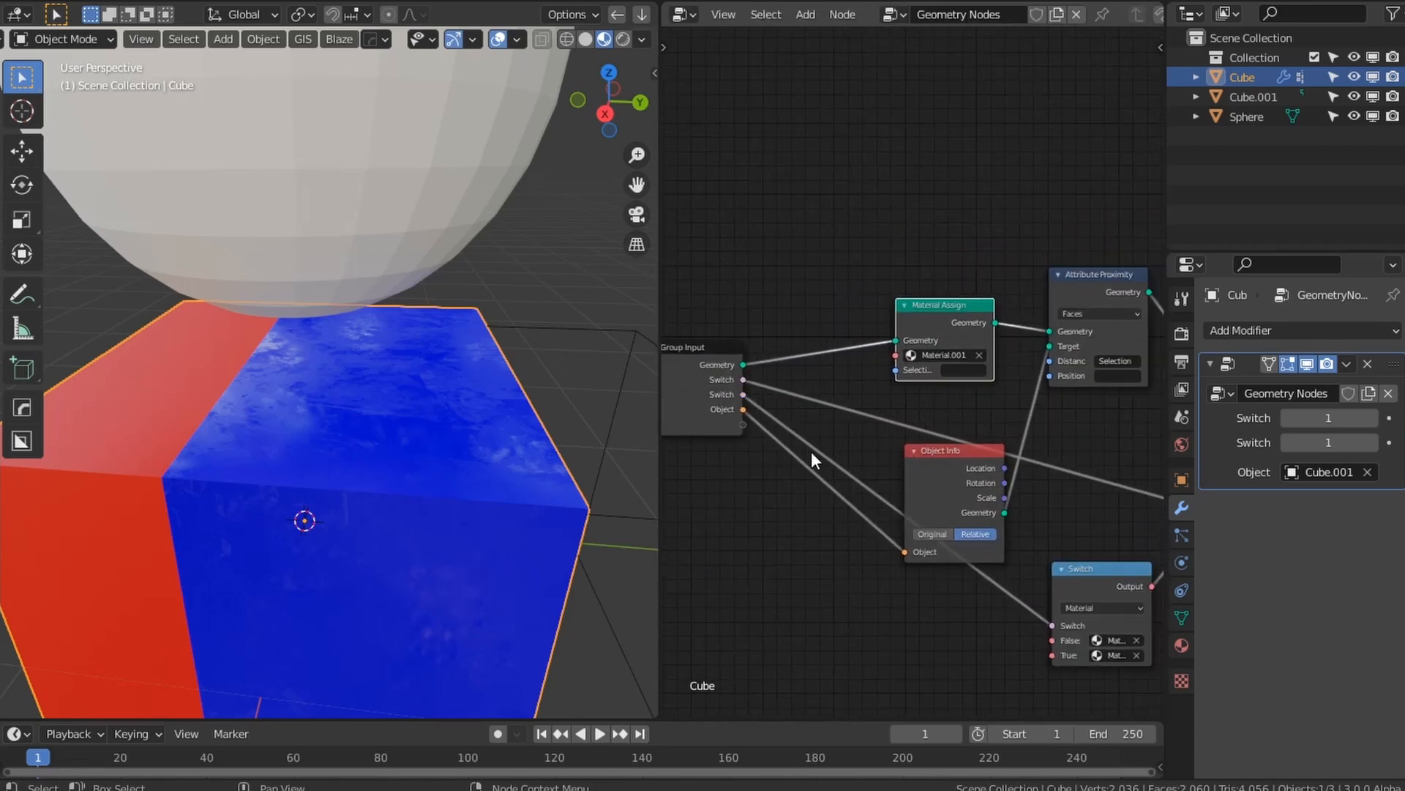
middle_click_drag(944, 567, 868, 475)
key("shift+a")
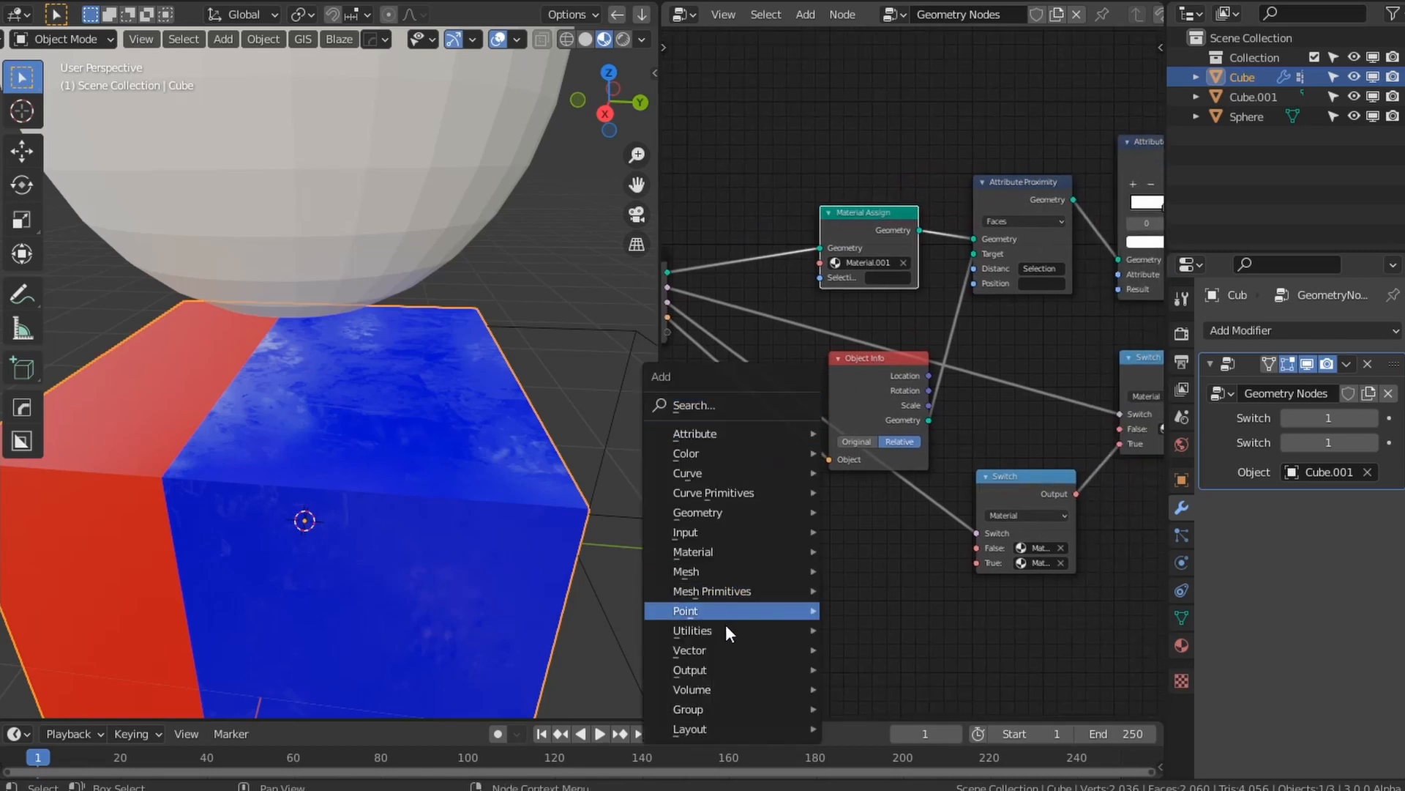
mouse_move(725, 630)
left_click(867, 630)
left_click(674, 417)
left_click(723, 465)
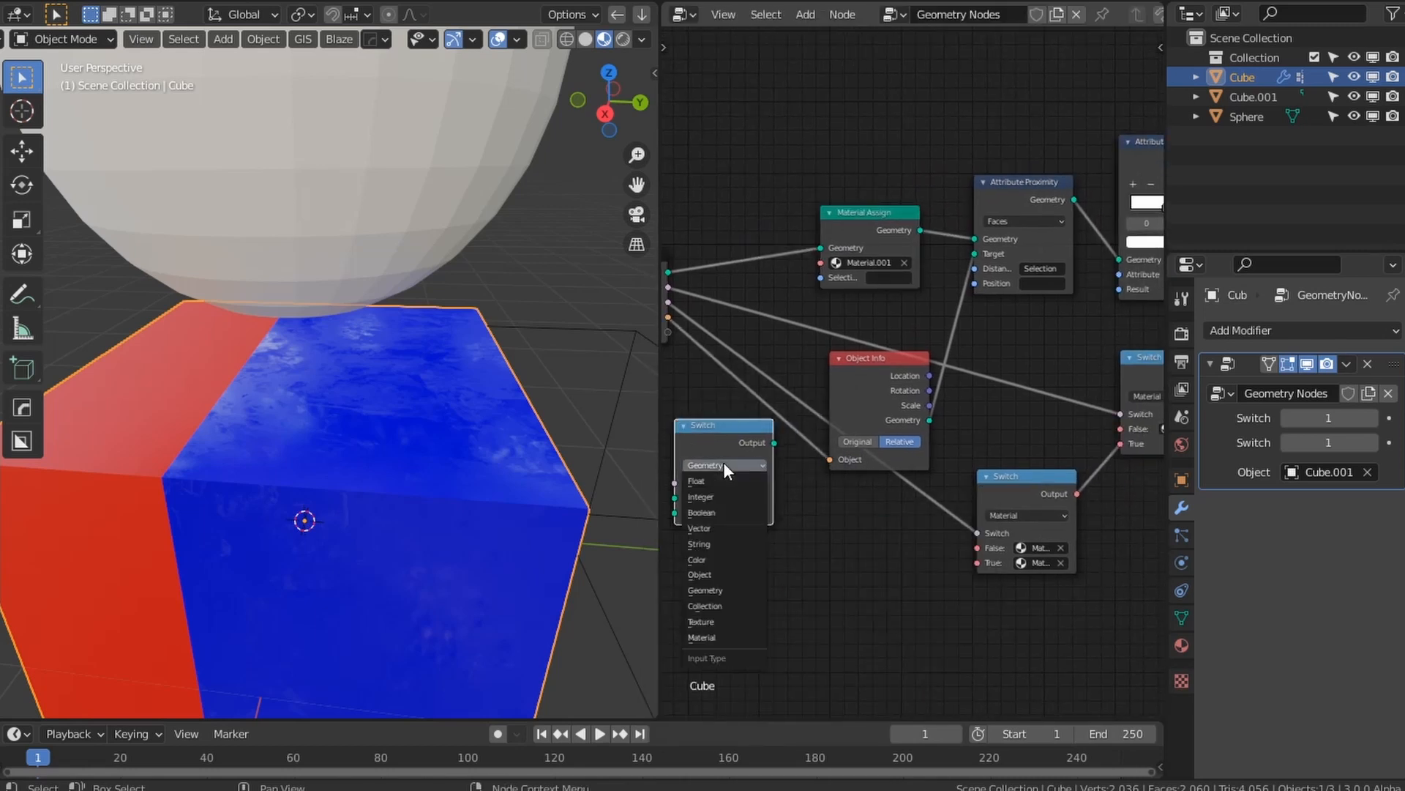
left_click(759, 639)
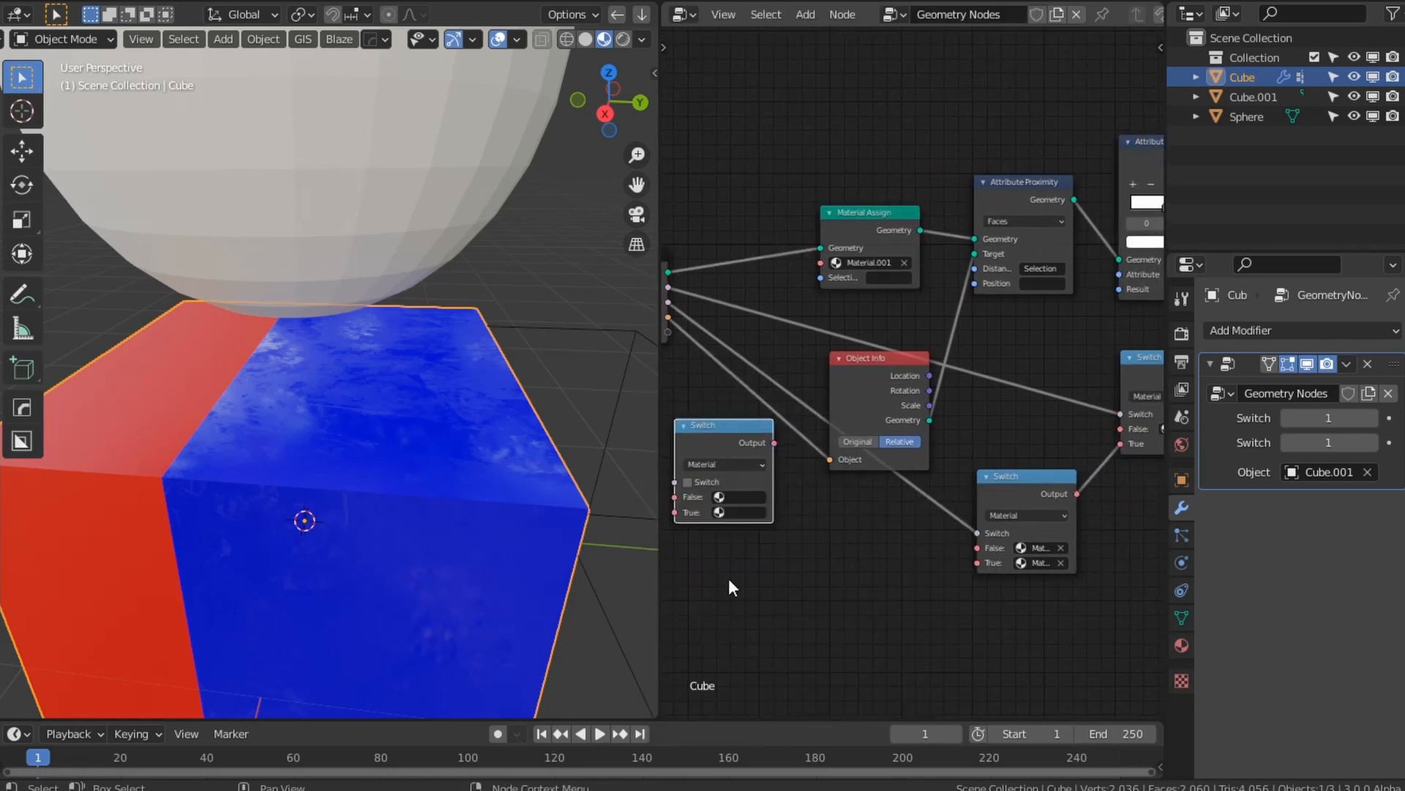
Step: Assign Material.001 to the new Switch node's False input and Material.002 to its True input
left_click(754, 498)
left_click(761, 534)
left_click(743, 513)
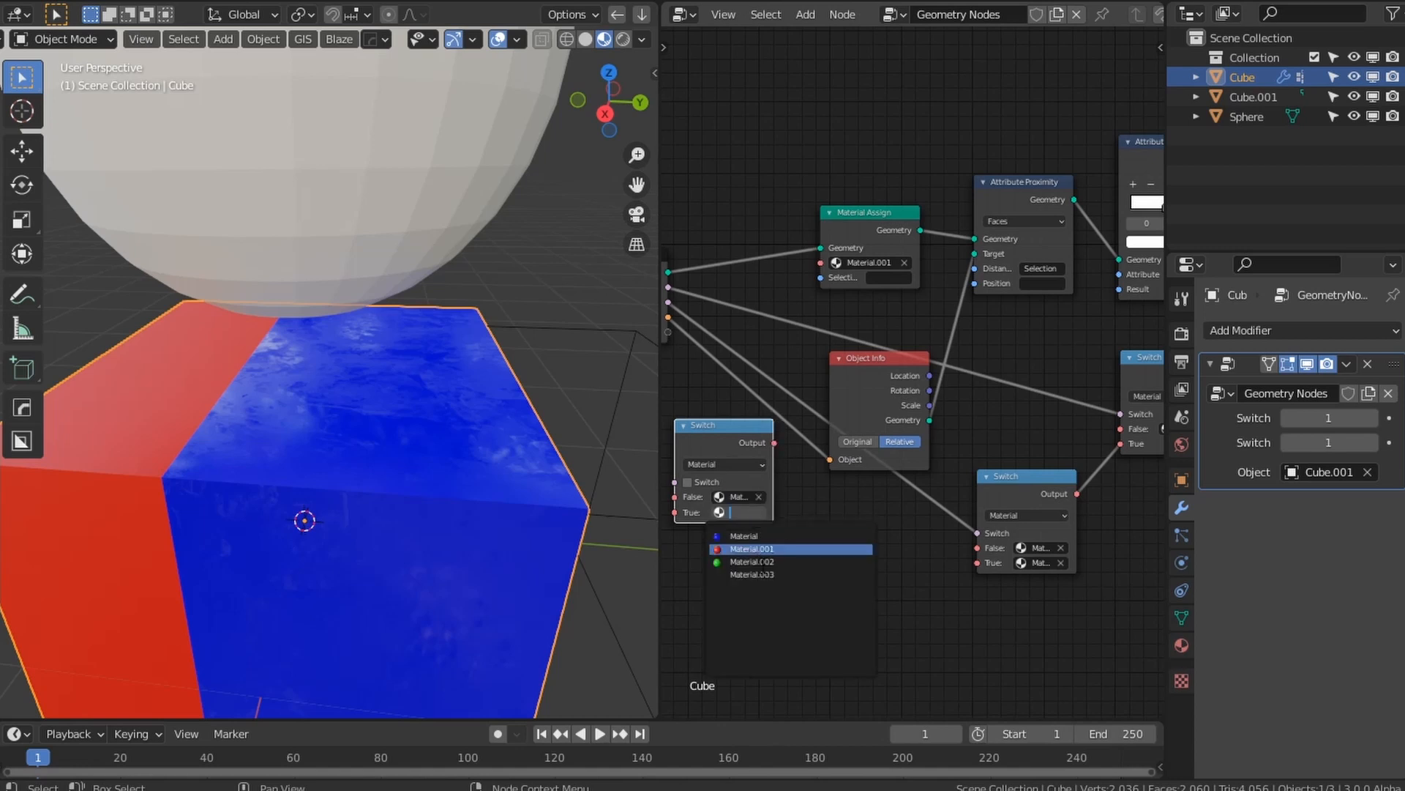
left_click(758, 559)
Step: Connect the new Switch's Output to the first Material Assign's Material, and expose its Switch socket on the Group Input
left_click_drag(774, 443, 820, 263)
middle_click_drag(724, 423, 862, 459)
left_click_drag(748, 341, 700, 346)
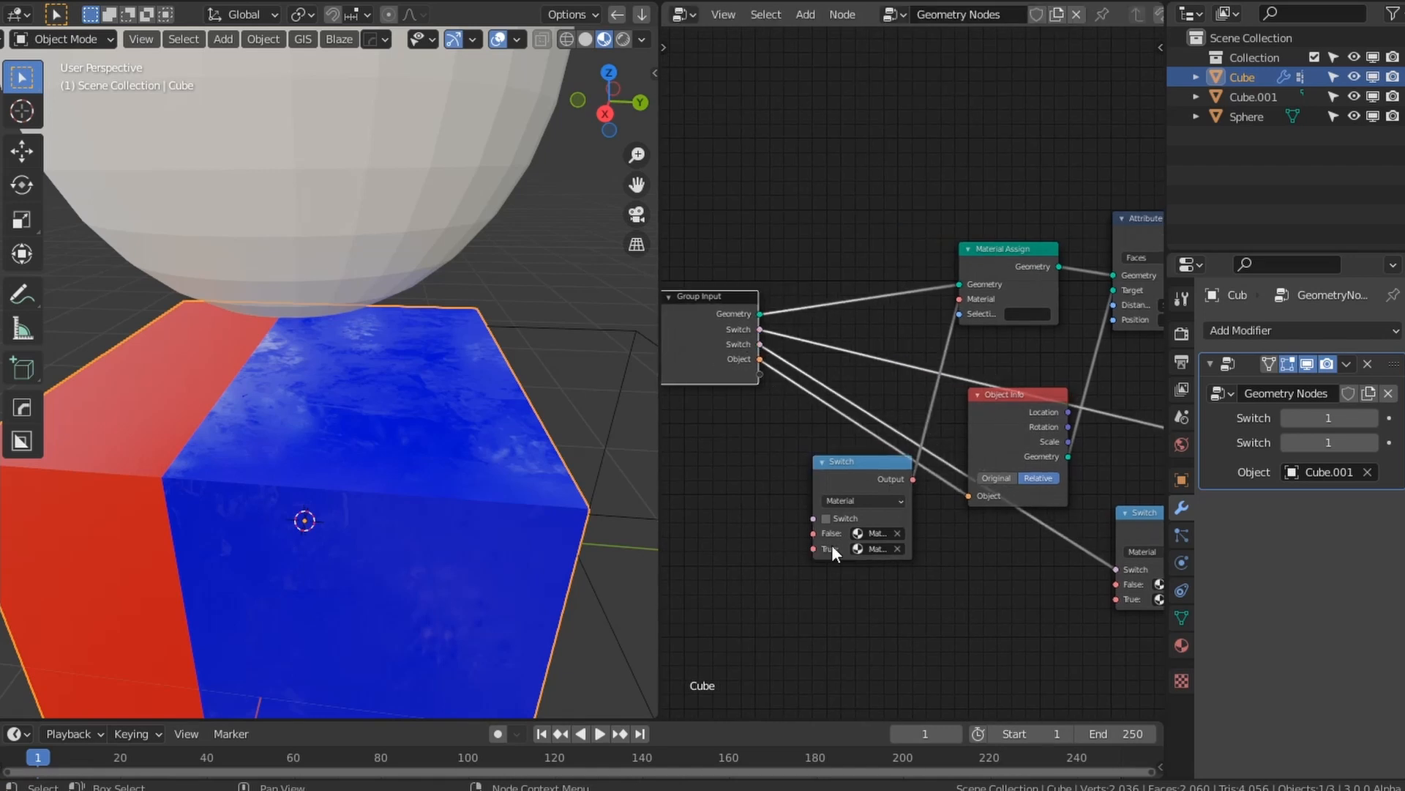
left_click_drag(812, 519, 760, 374)
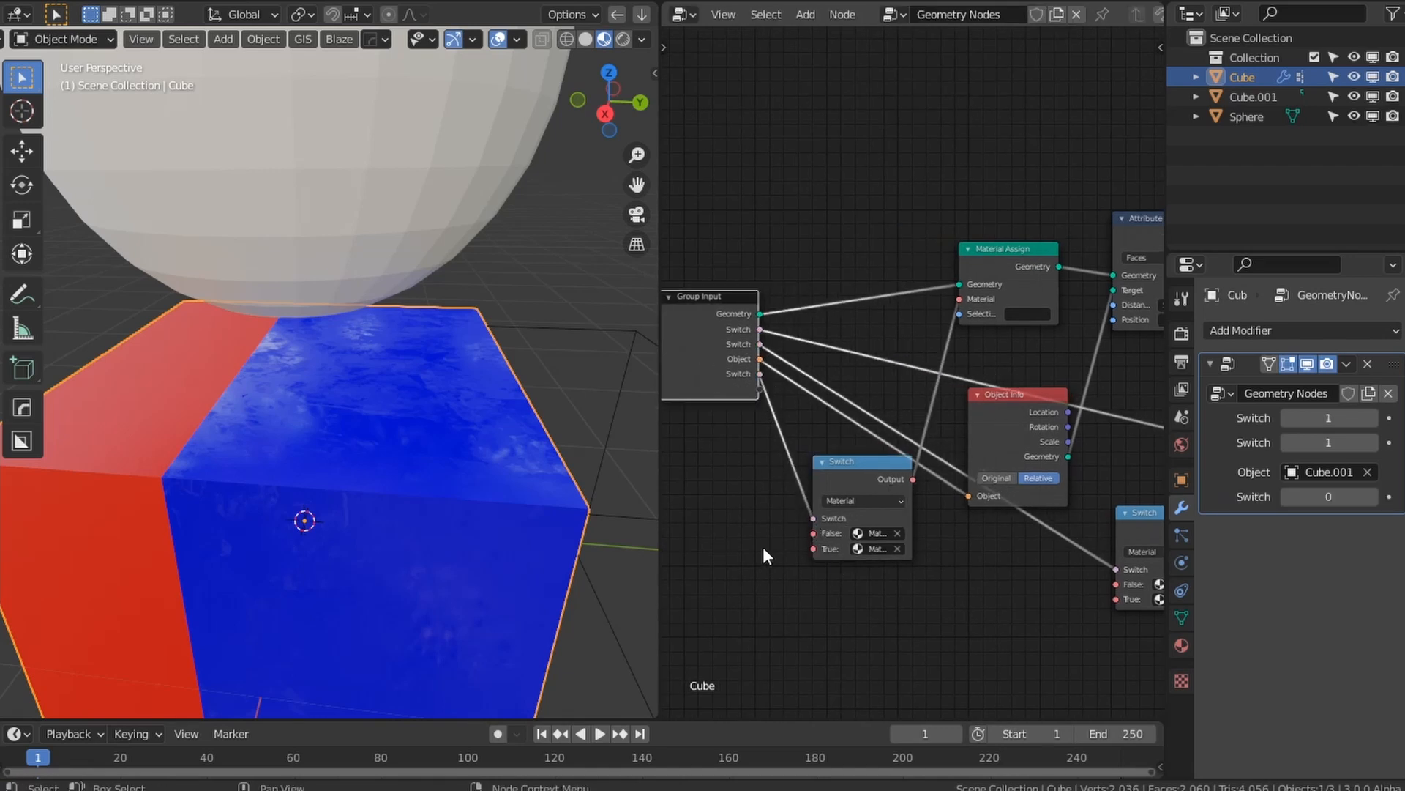
Step: Move the newest Switch above Object in the node group's inputs, and set this third Switch to 1 in the modifier
key("n")
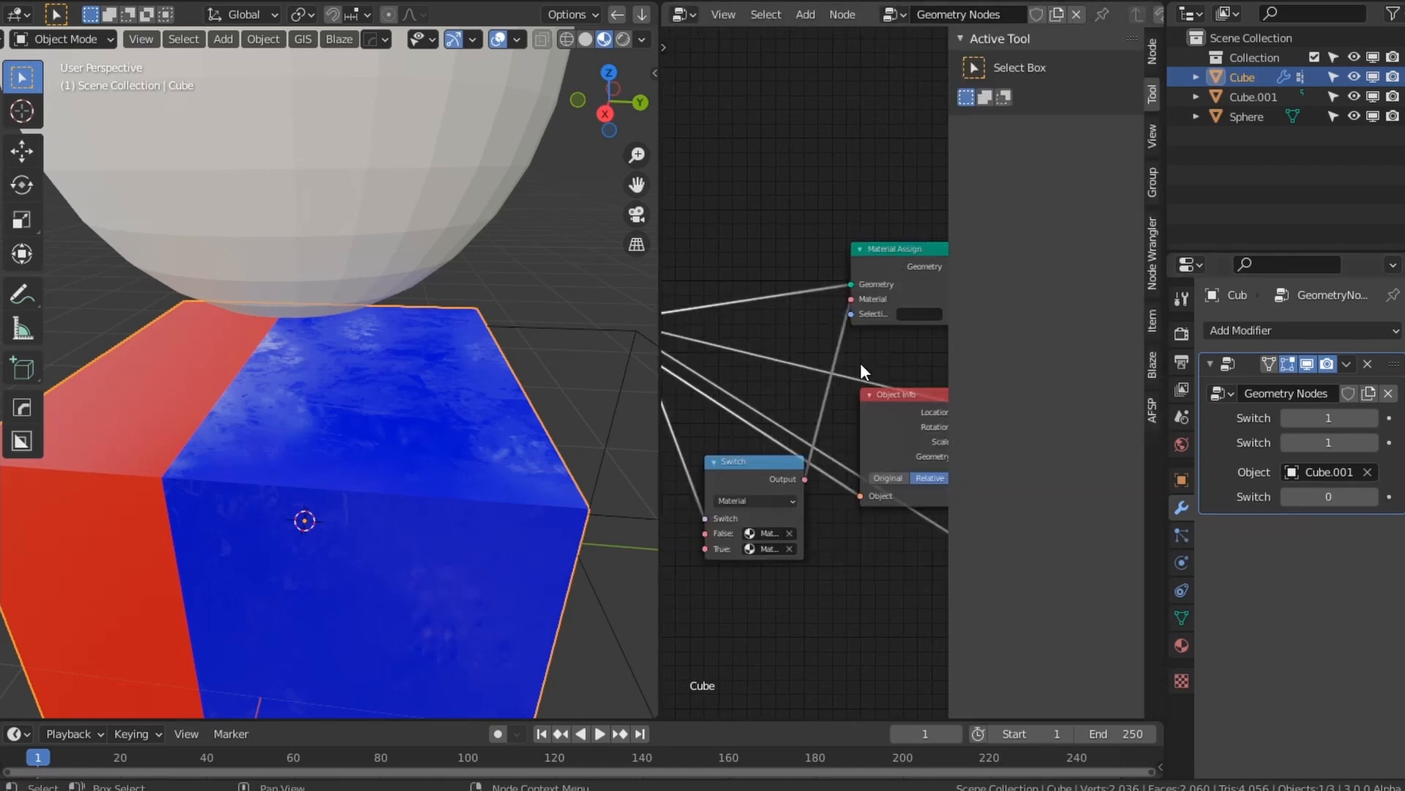
left_click(1147, 57)
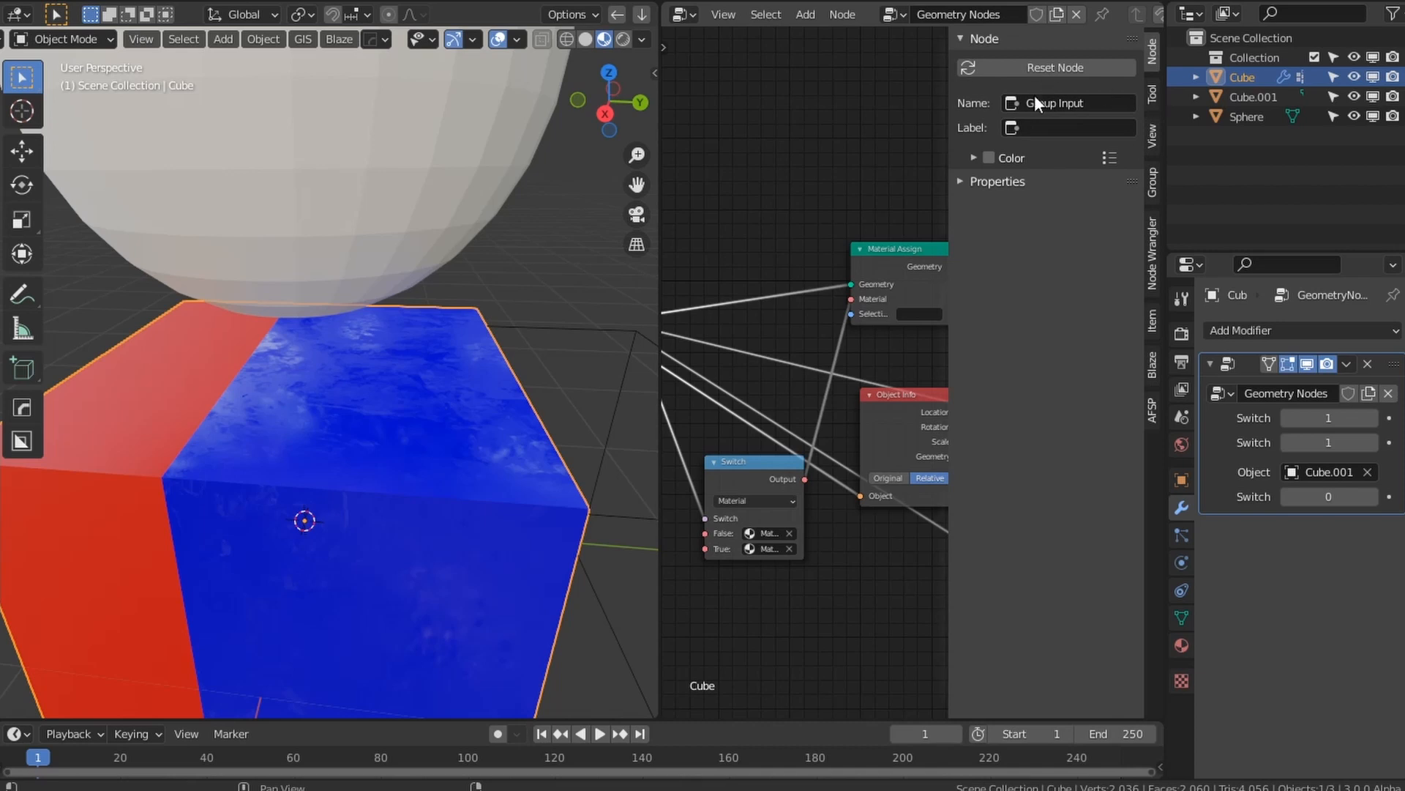
middle_click_drag(700, 401, 819, 438)
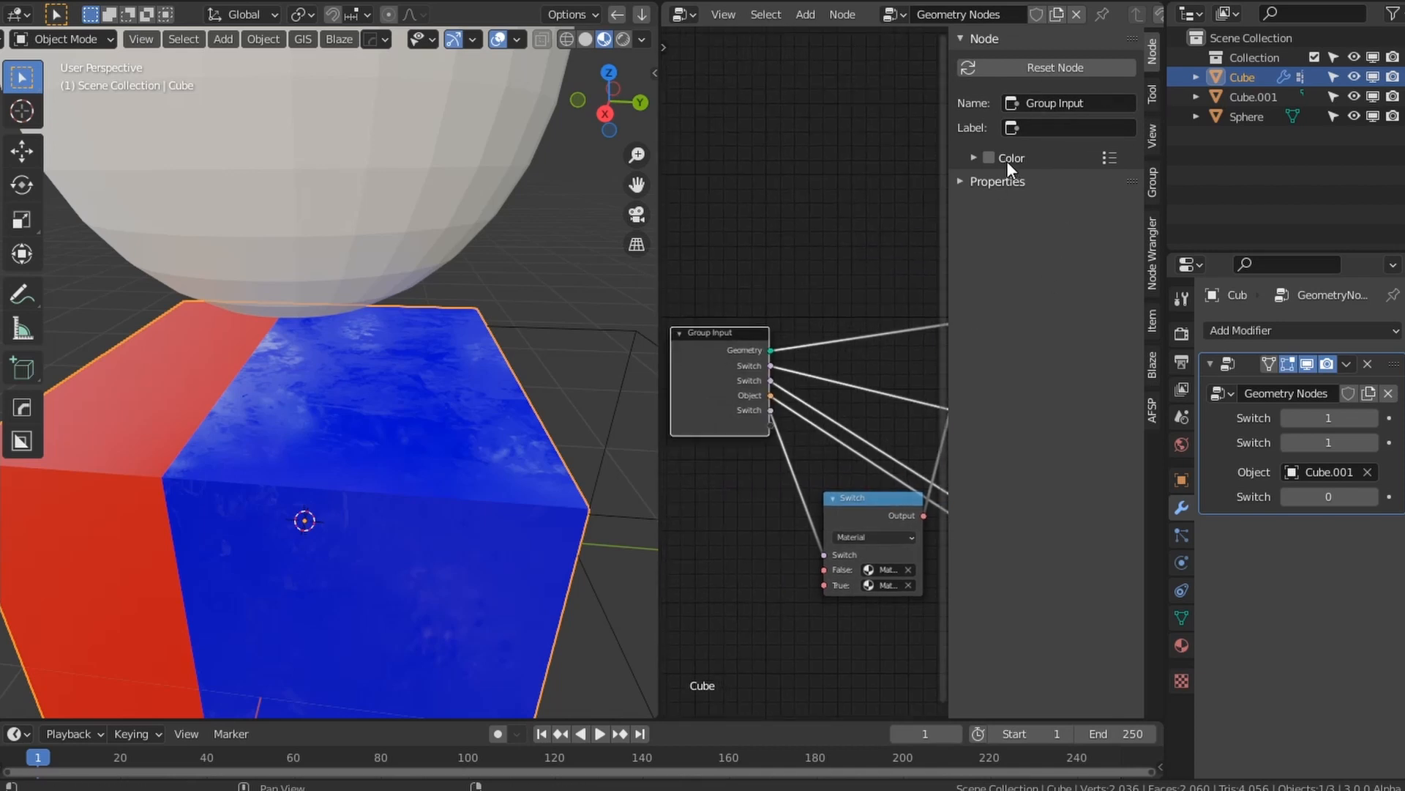
left_click(1154, 93)
left_click(1157, 139)
left_click(1152, 176)
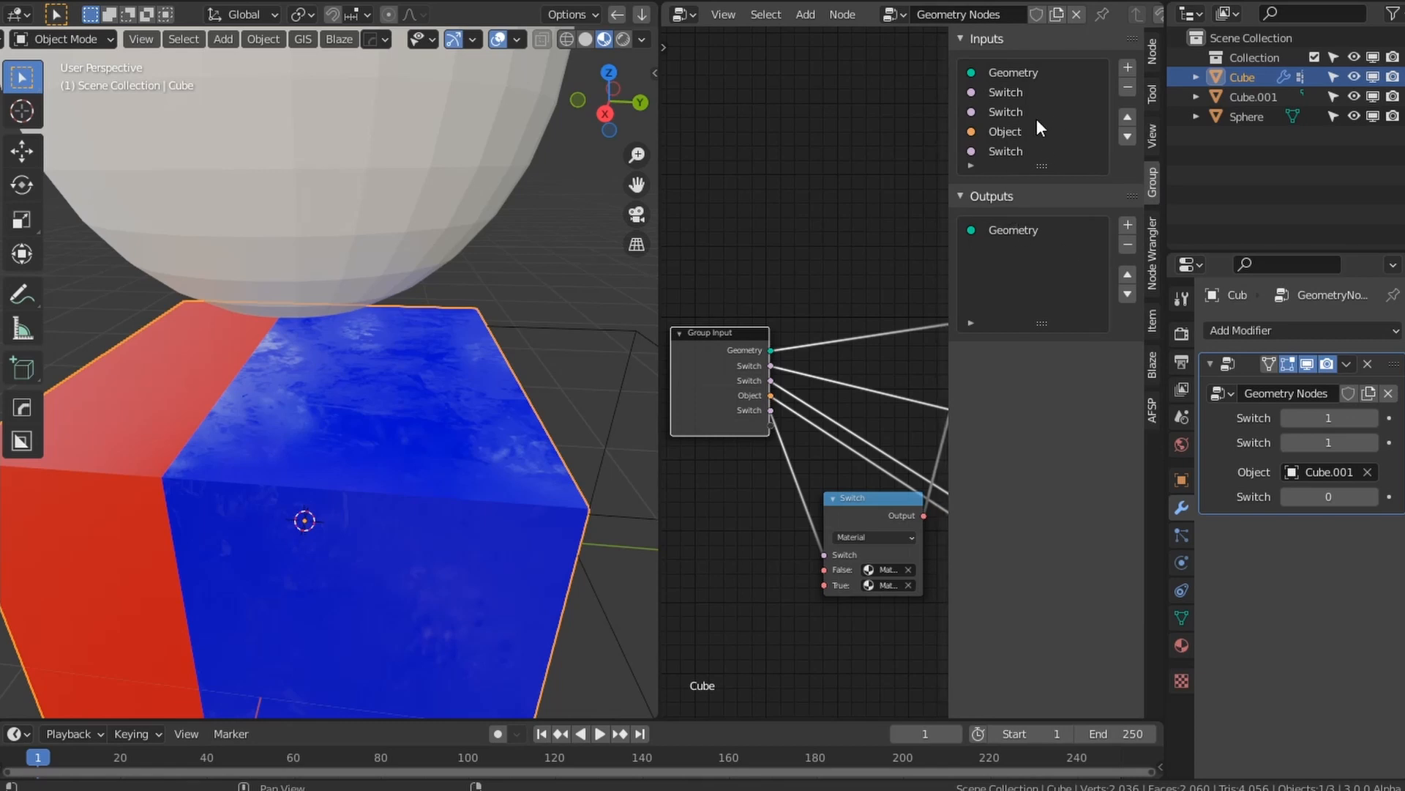
left_click(1019, 151)
left_click(1128, 118)
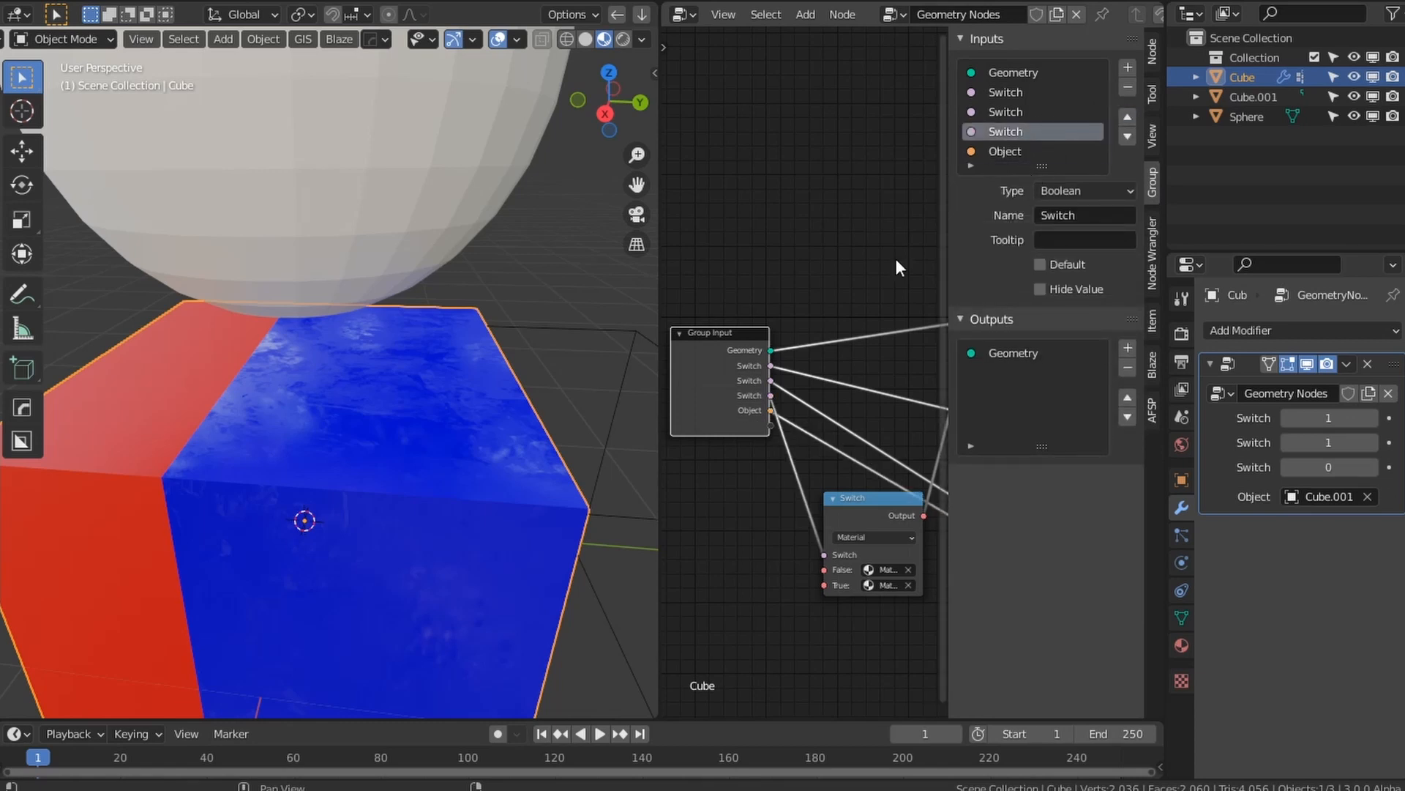
key("n")
left_click(1373, 467)
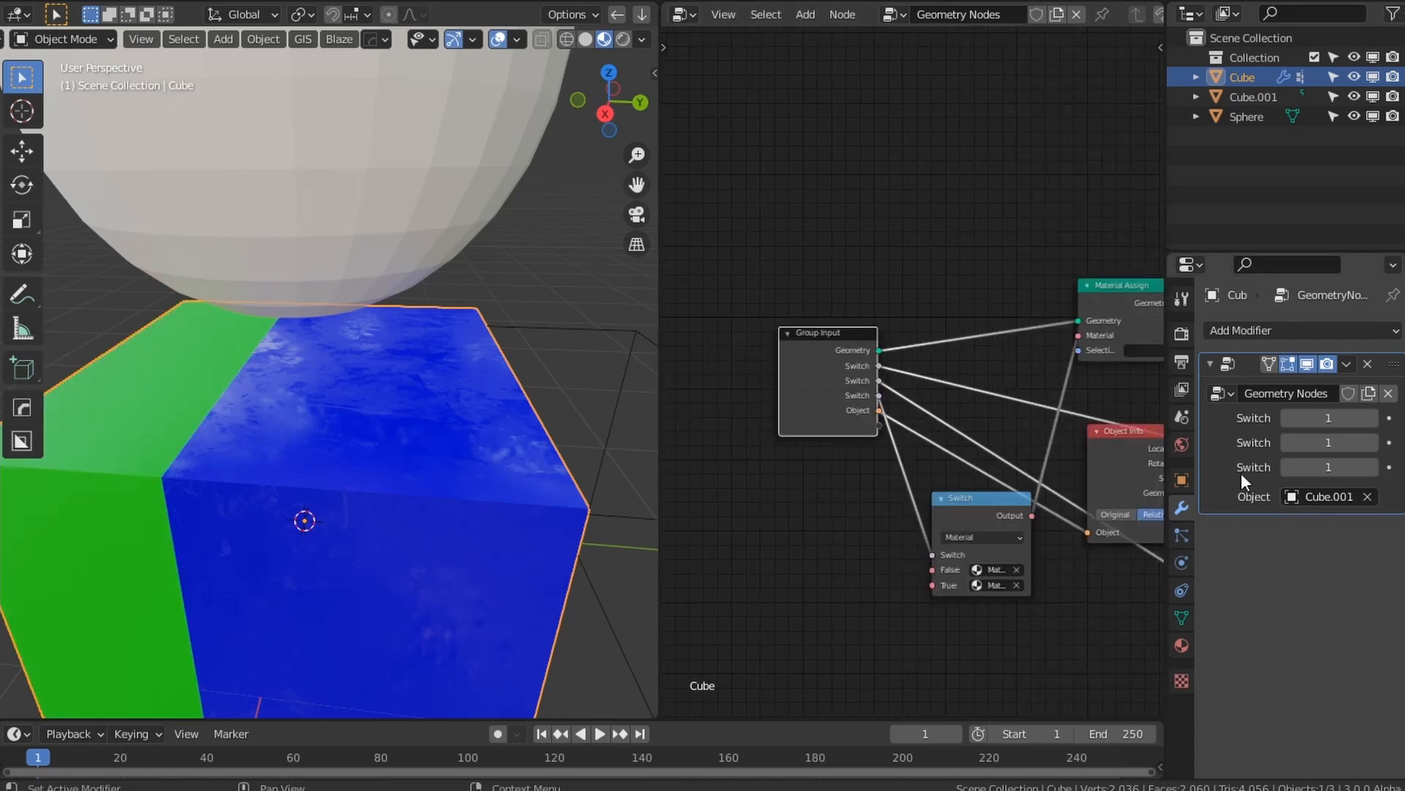
Step: Change Material.002's surface shader to Emission and set its emission color to green
left_click(1181, 645)
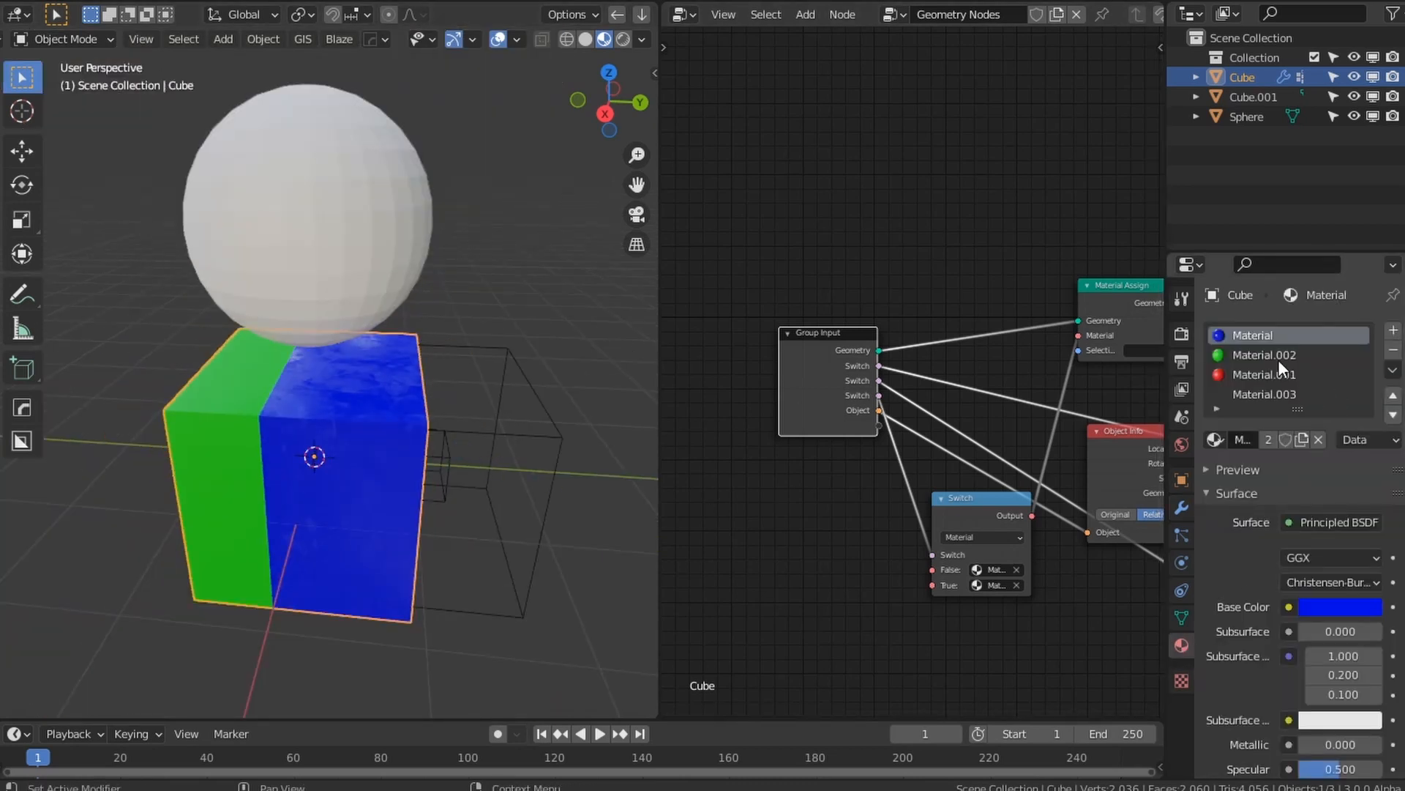
left_click(1269, 356)
left_click(1341, 526)
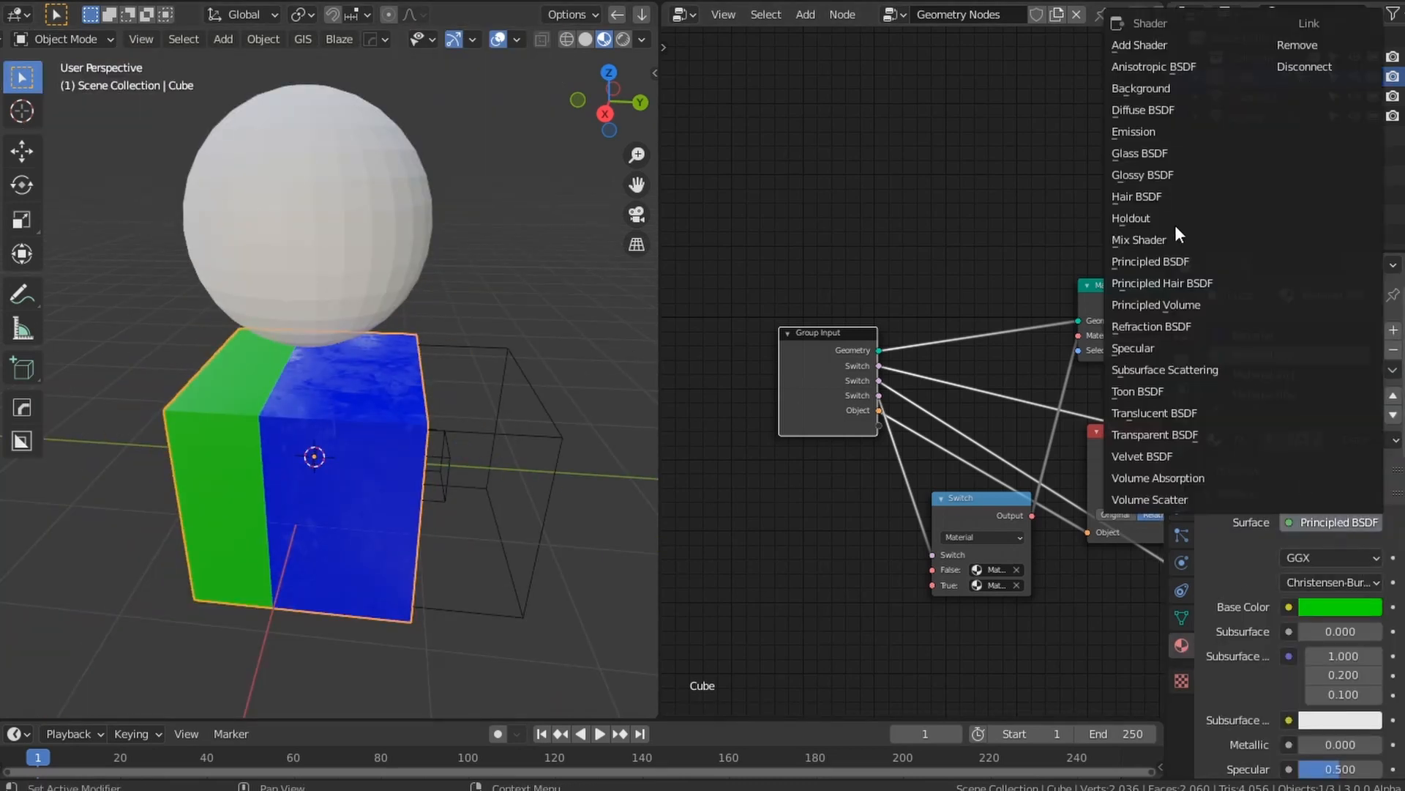
left_click(1168, 130)
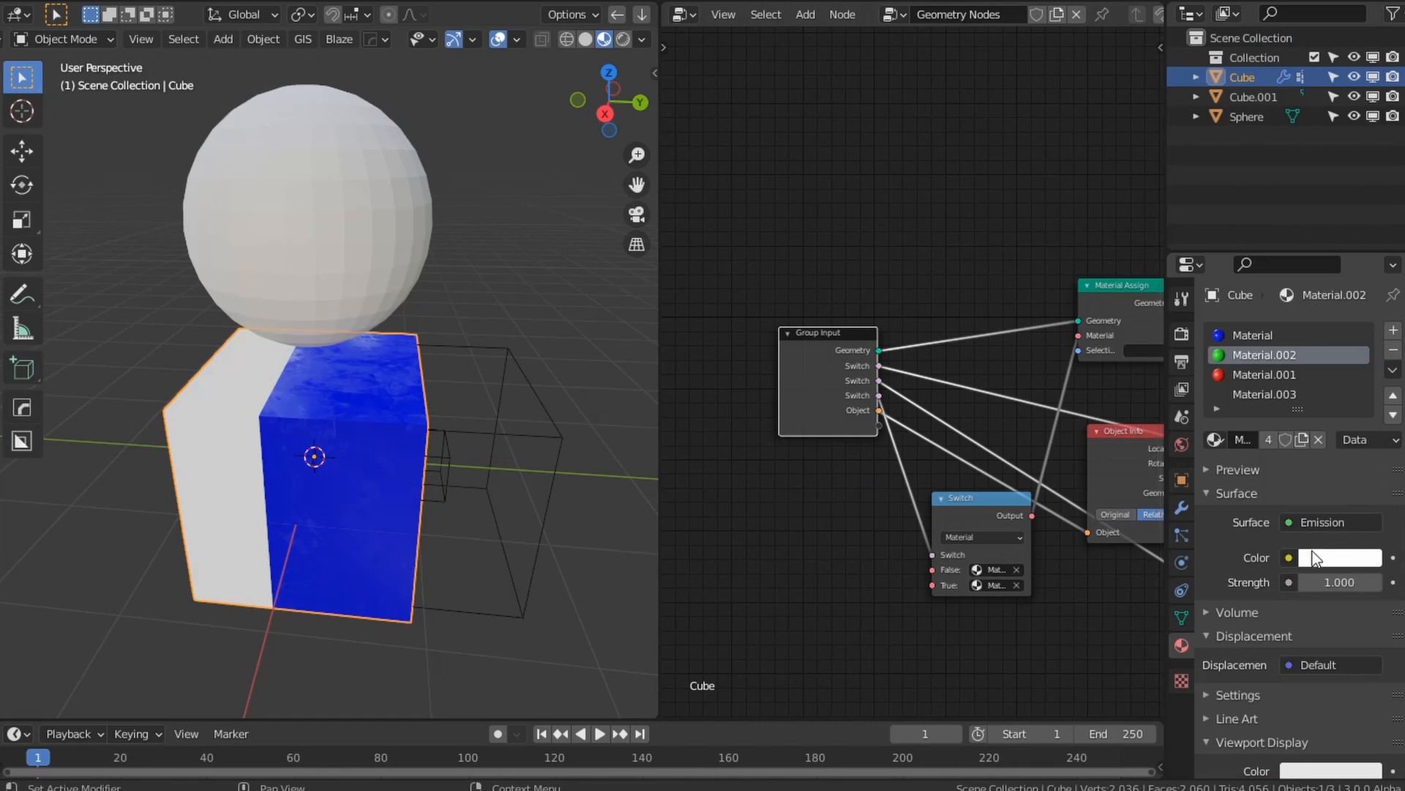
left_click(1338, 558)
left_click(1229, 326)
left_click_drag(1230, 326, 1215, 315)
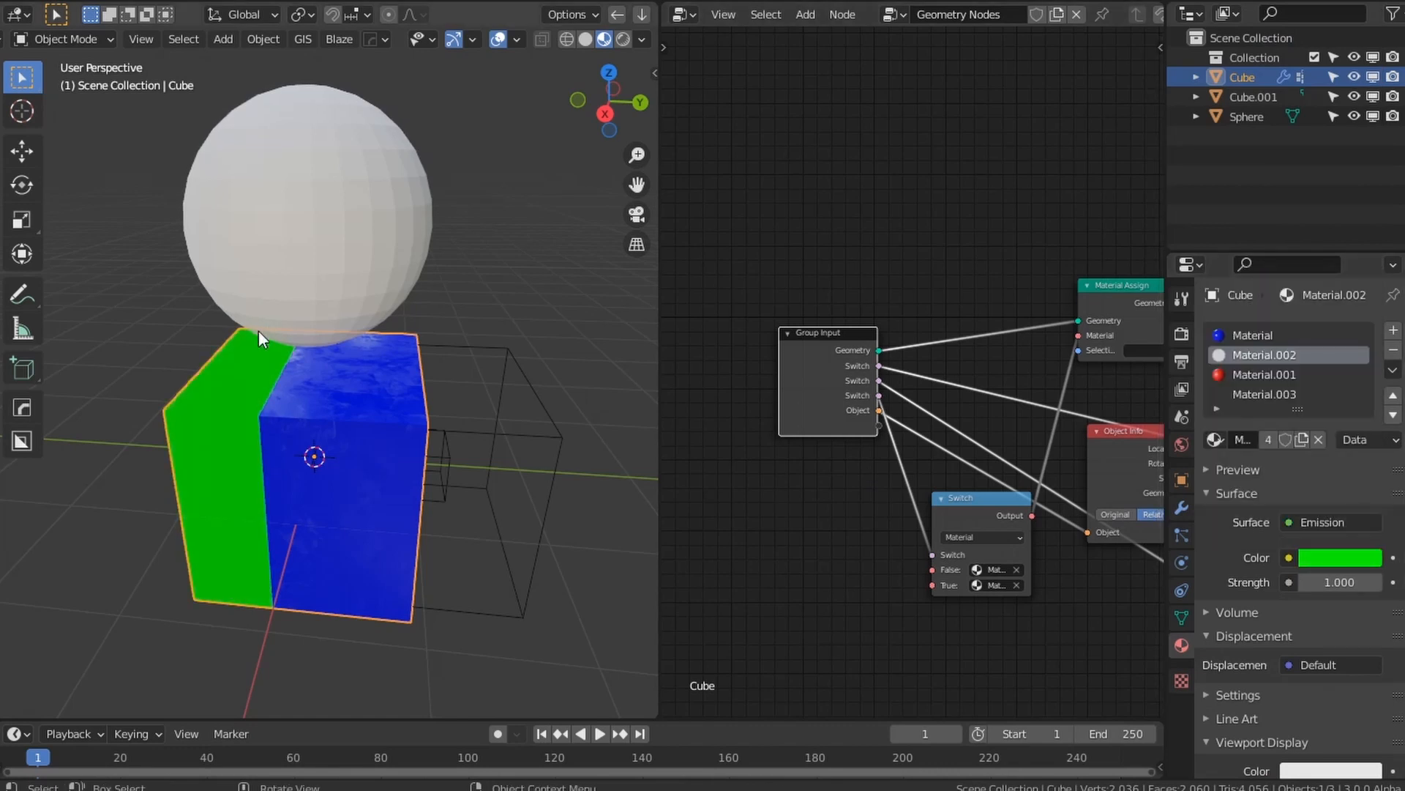
Step: Define a render region around the cube and lower sphere, and display the viewport in Rendered shading
key("ctrl+b")
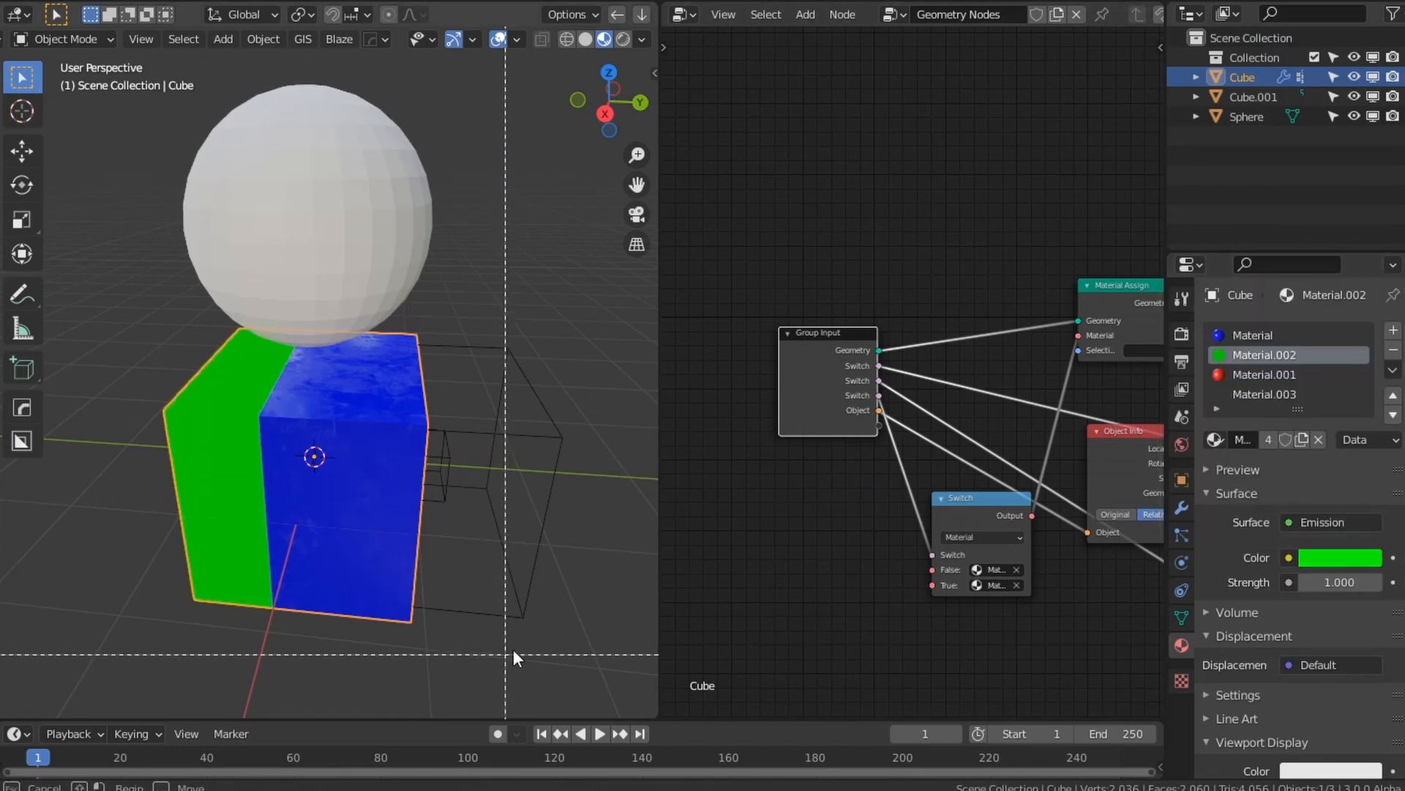
left_click_drag(537, 640, 107, 198)
key("z")
left_click(307, 339)
mouse_move(359, 480)
middle_mouse_down()
mouse_move(385, 483)
mouse_move(397, 437)
middle_mouse_up()
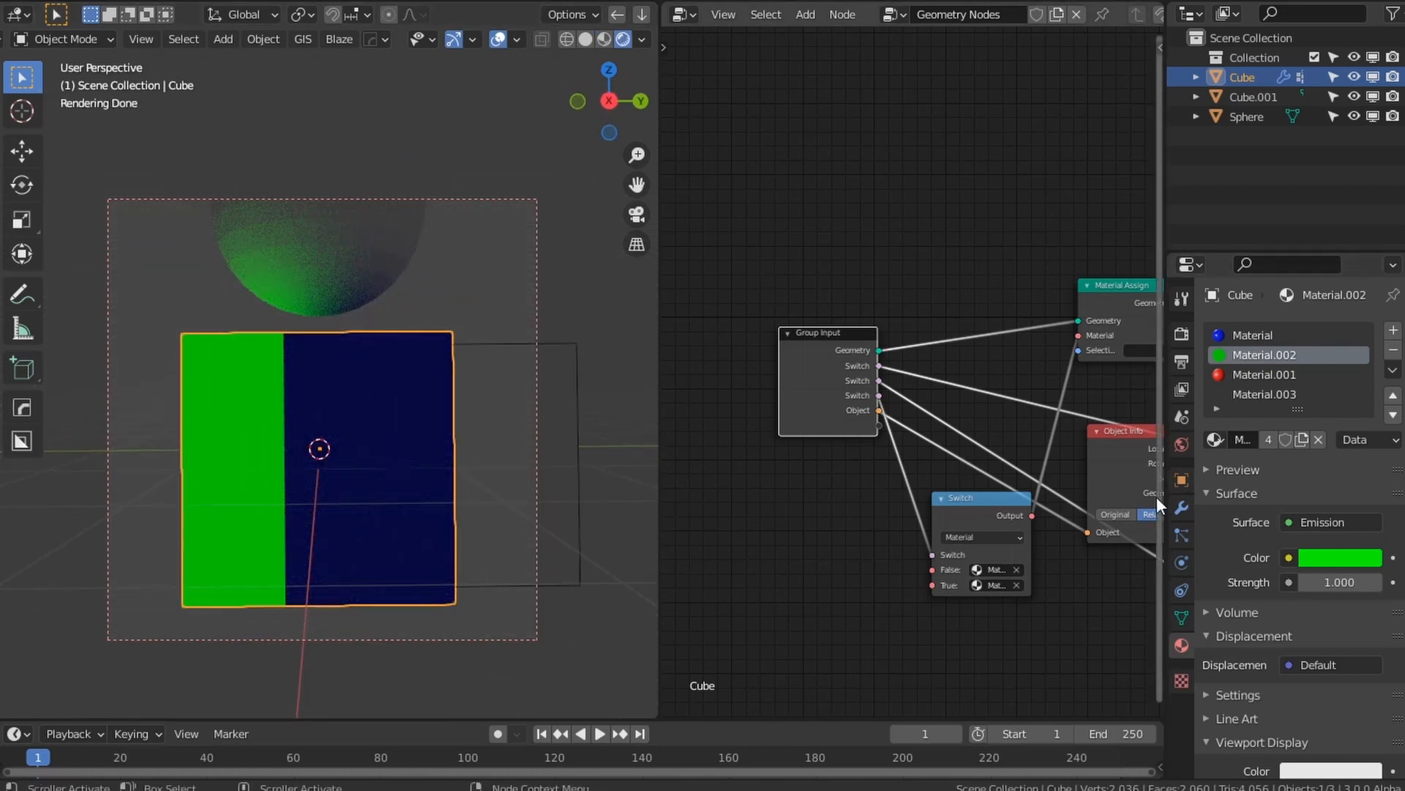
Step: Set the third Switch of the Cube's Geometry Nodes modifier to 0 and view the rendered cube from an angle
left_click(1181, 507)
left_click(1286, 467)
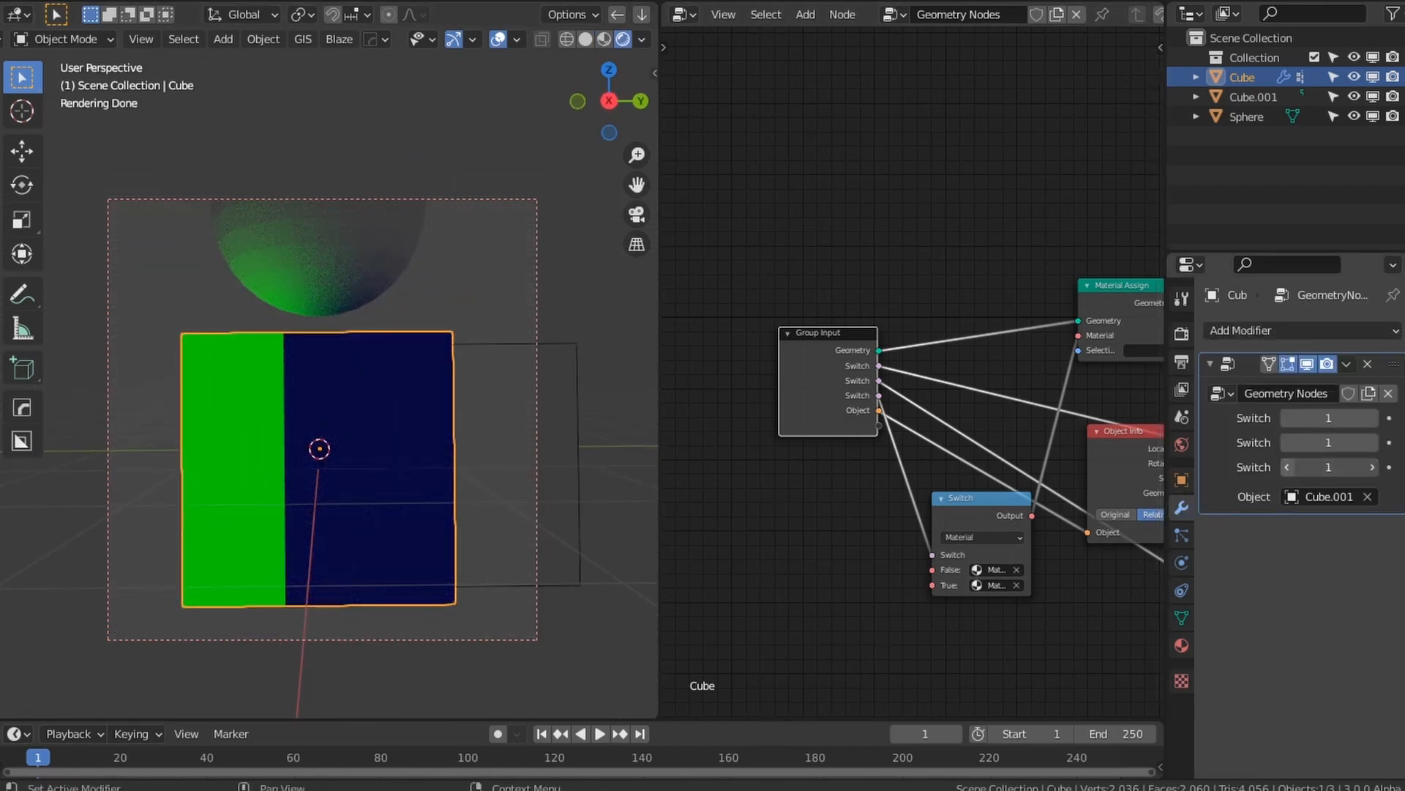
middle_click_drag(558, 493, 423, 548)
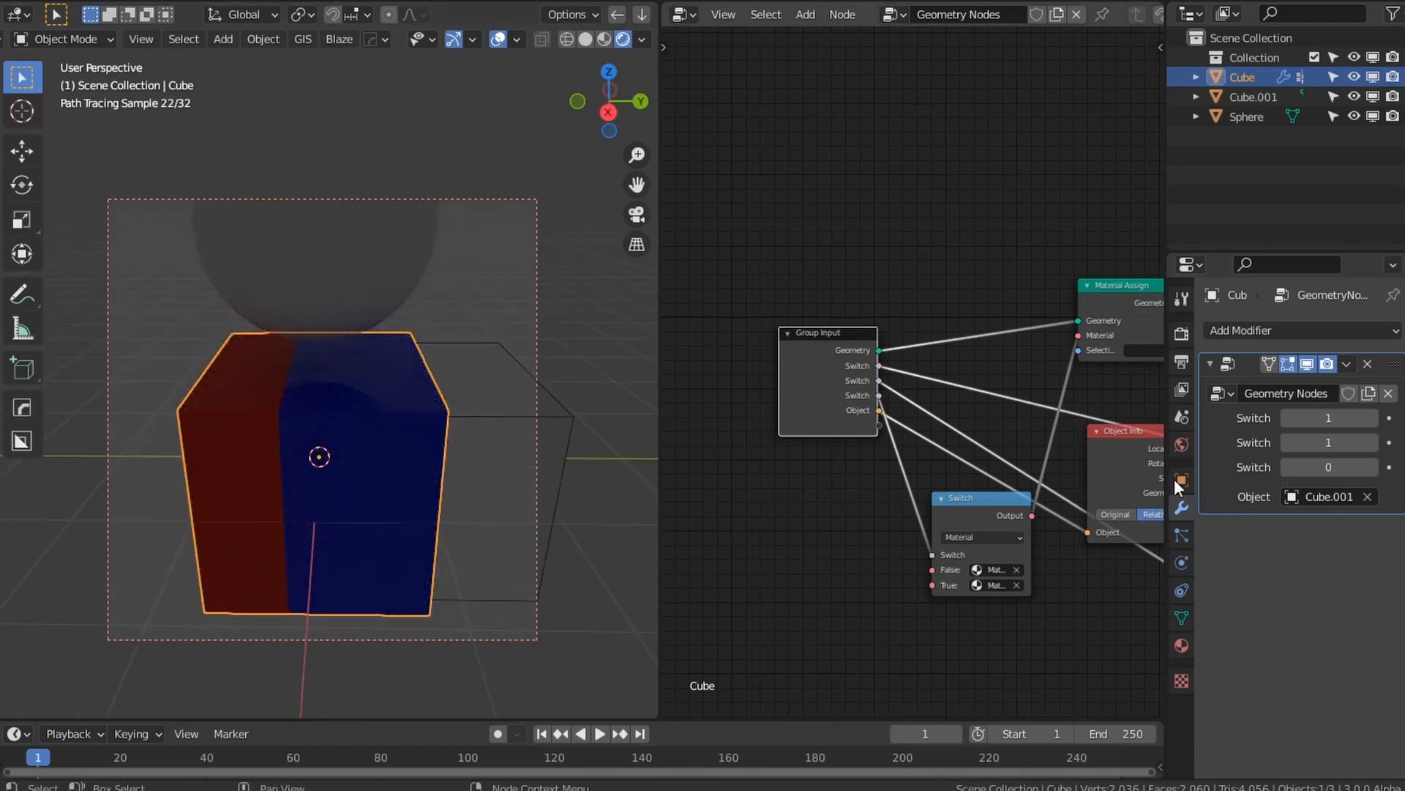
Step: Toggle the second and first Switches of the Cube's Geometry Nodes modifier to 0 and back to 1 to compare the rendered materials
left_click(1289, 441)
left_click(1373, 442)
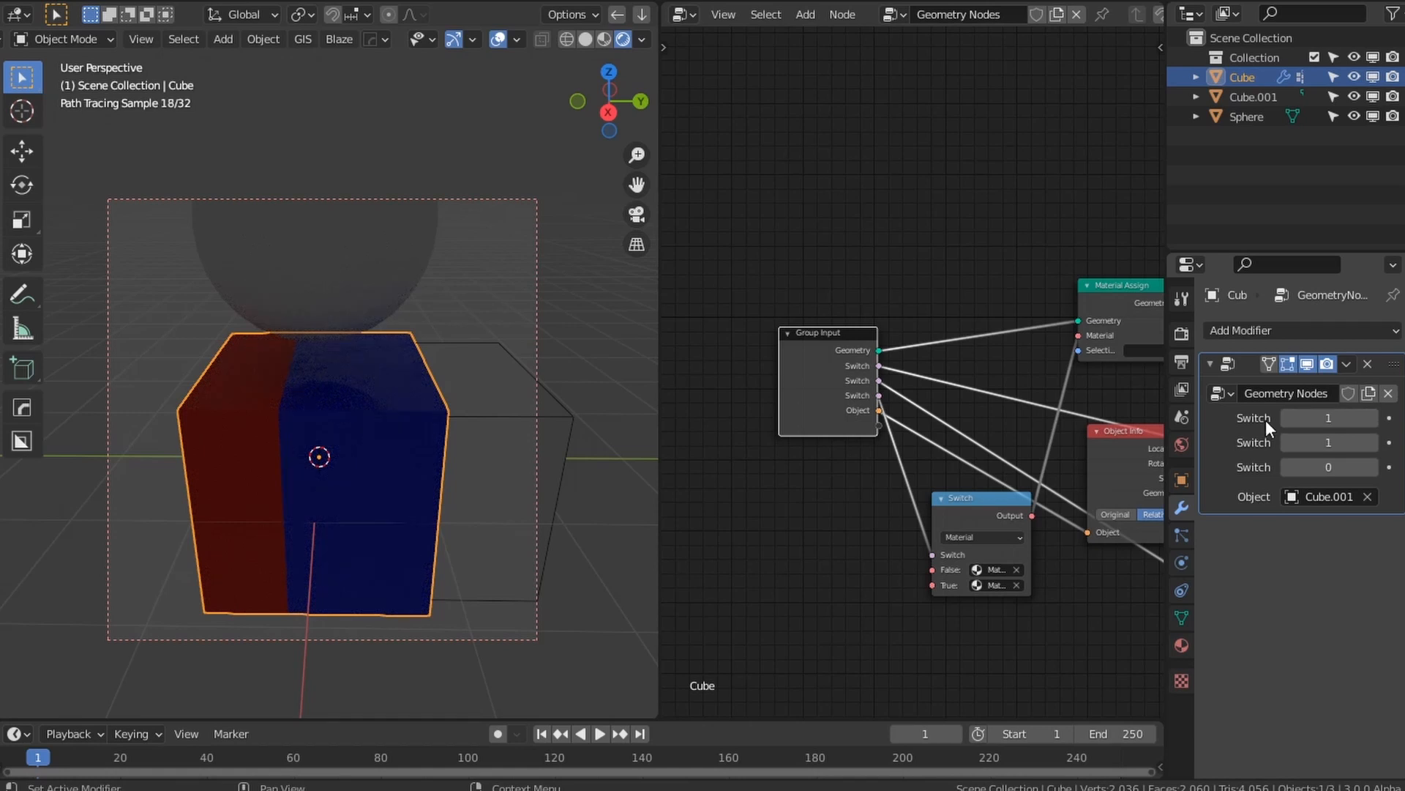
left_click(1287, 418)
left_click(1369, 418)
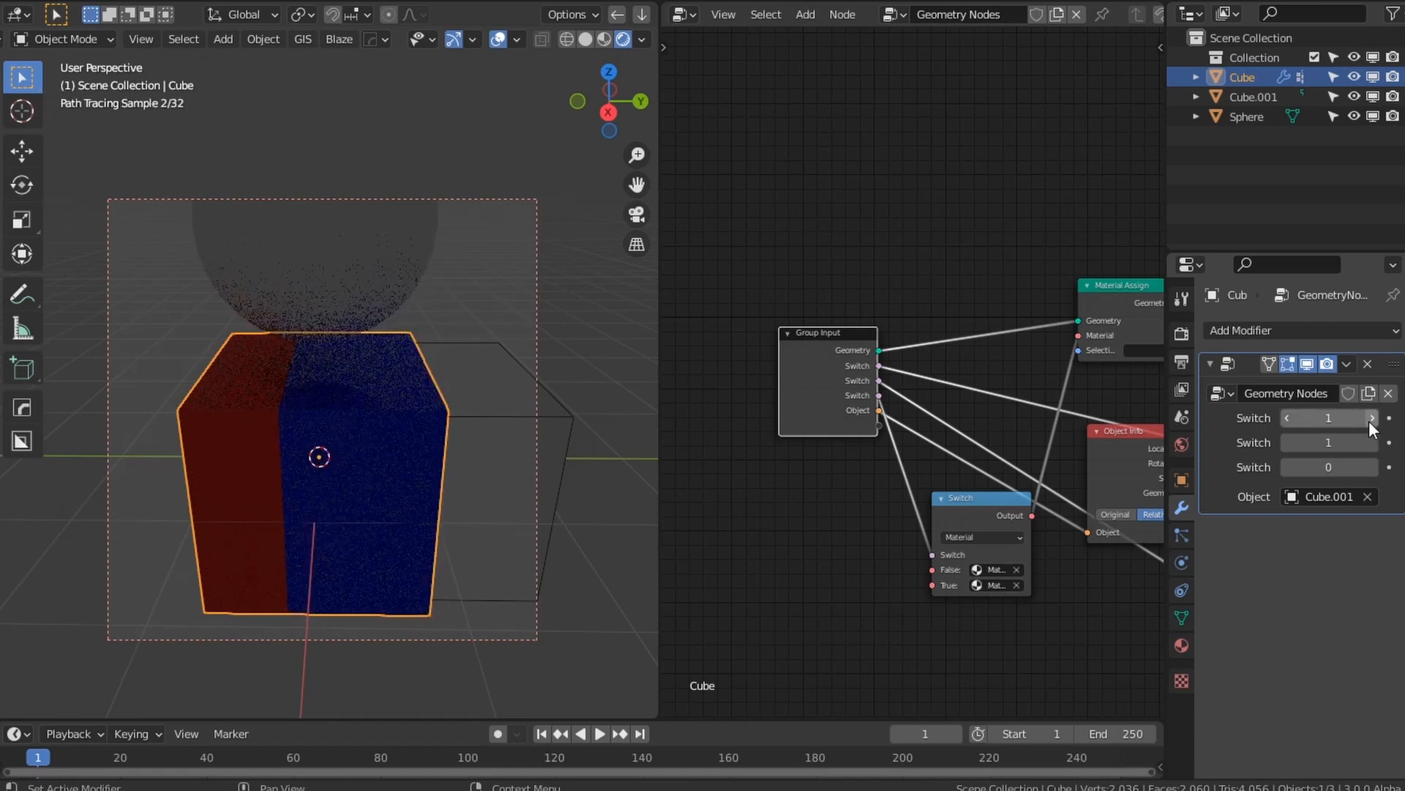
left_click(1289, 442)
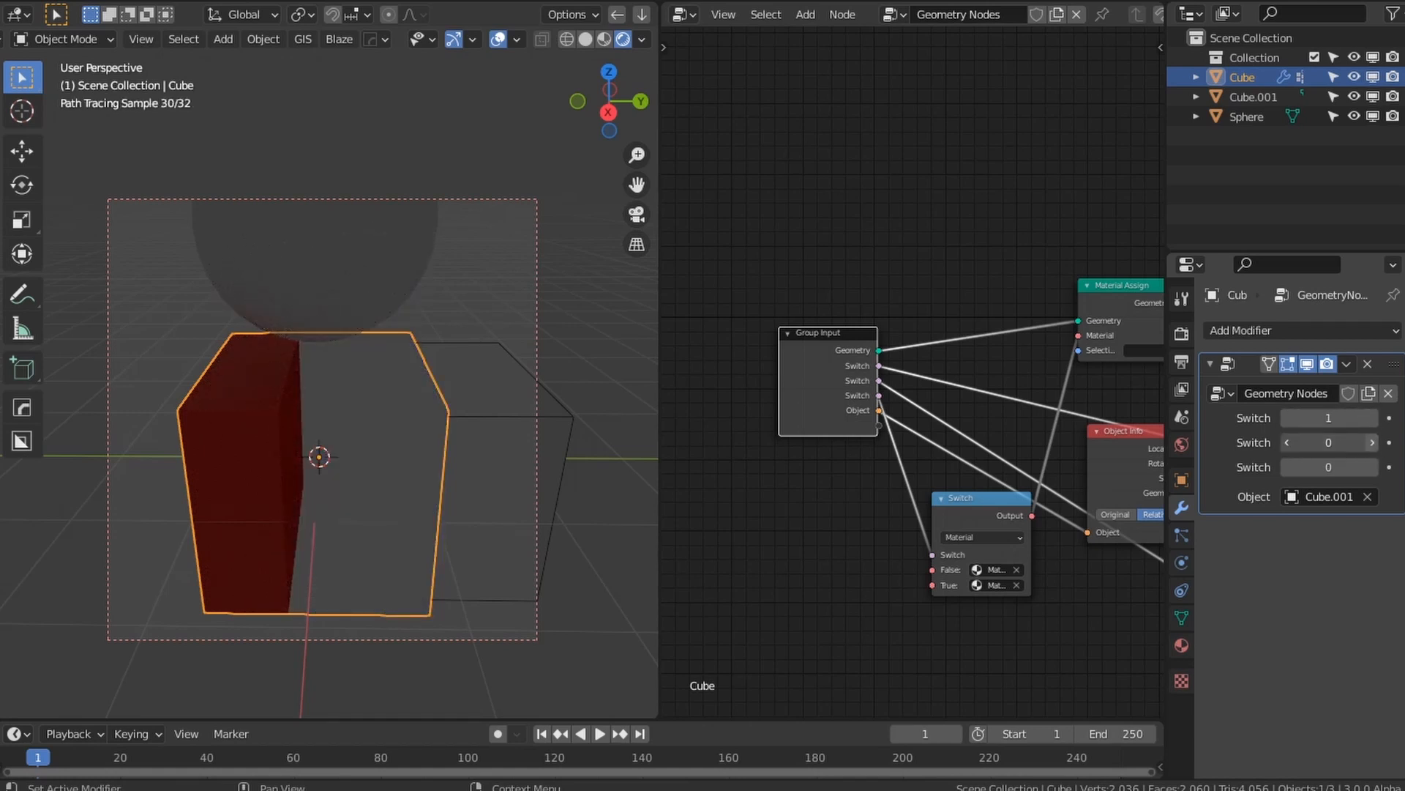
left_click(1373, 442)
Step: Set the modifier's third Switch to 1 and choose Sphere as its proximity Object
left_click(1372, 467)
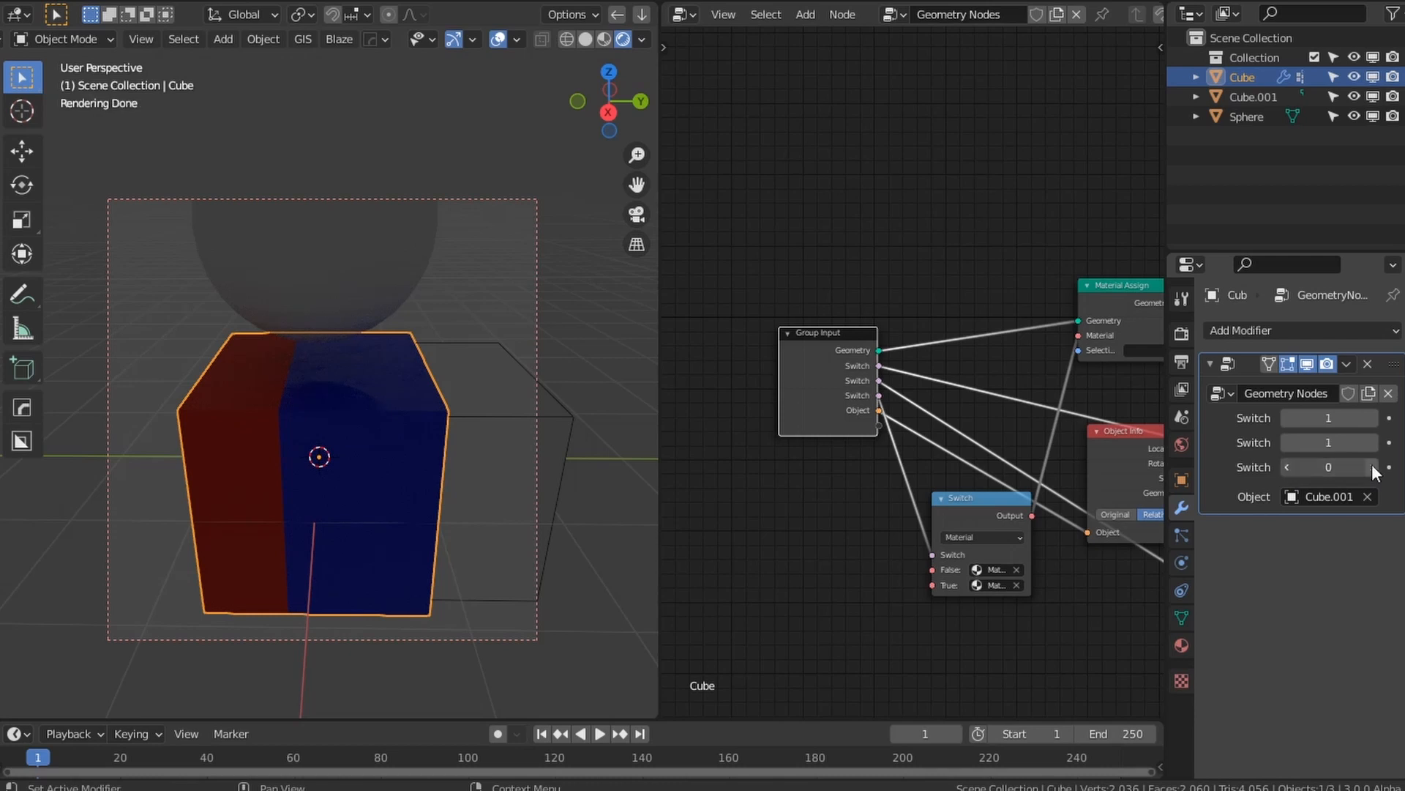
left_click(1368, 496)
left_click(1328, 497)
left_click(1305, 575)
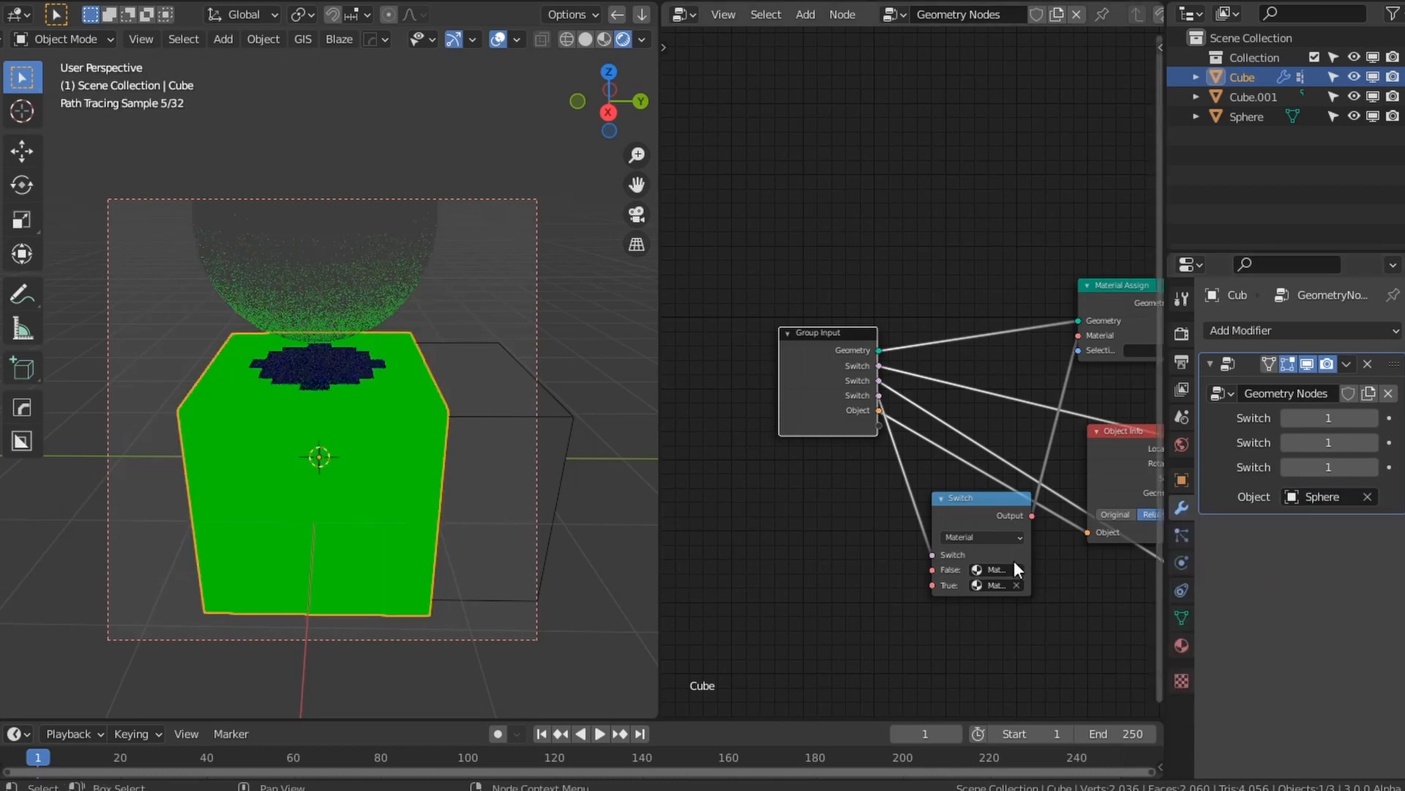
Step: Try moving the sphere down over the cube and along the global Z axis to test the proximity effect
left_click(347, 276)
key("g")
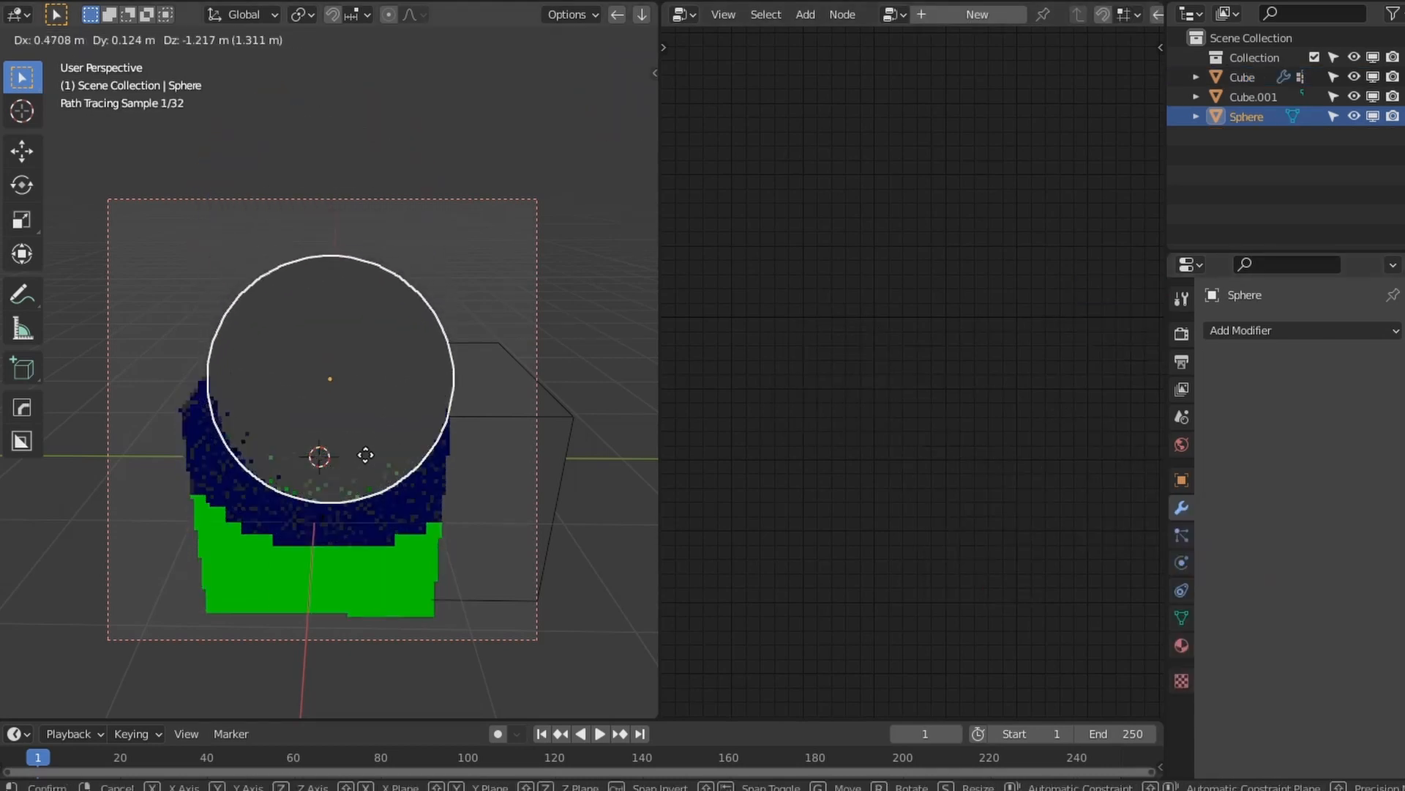
key("z")
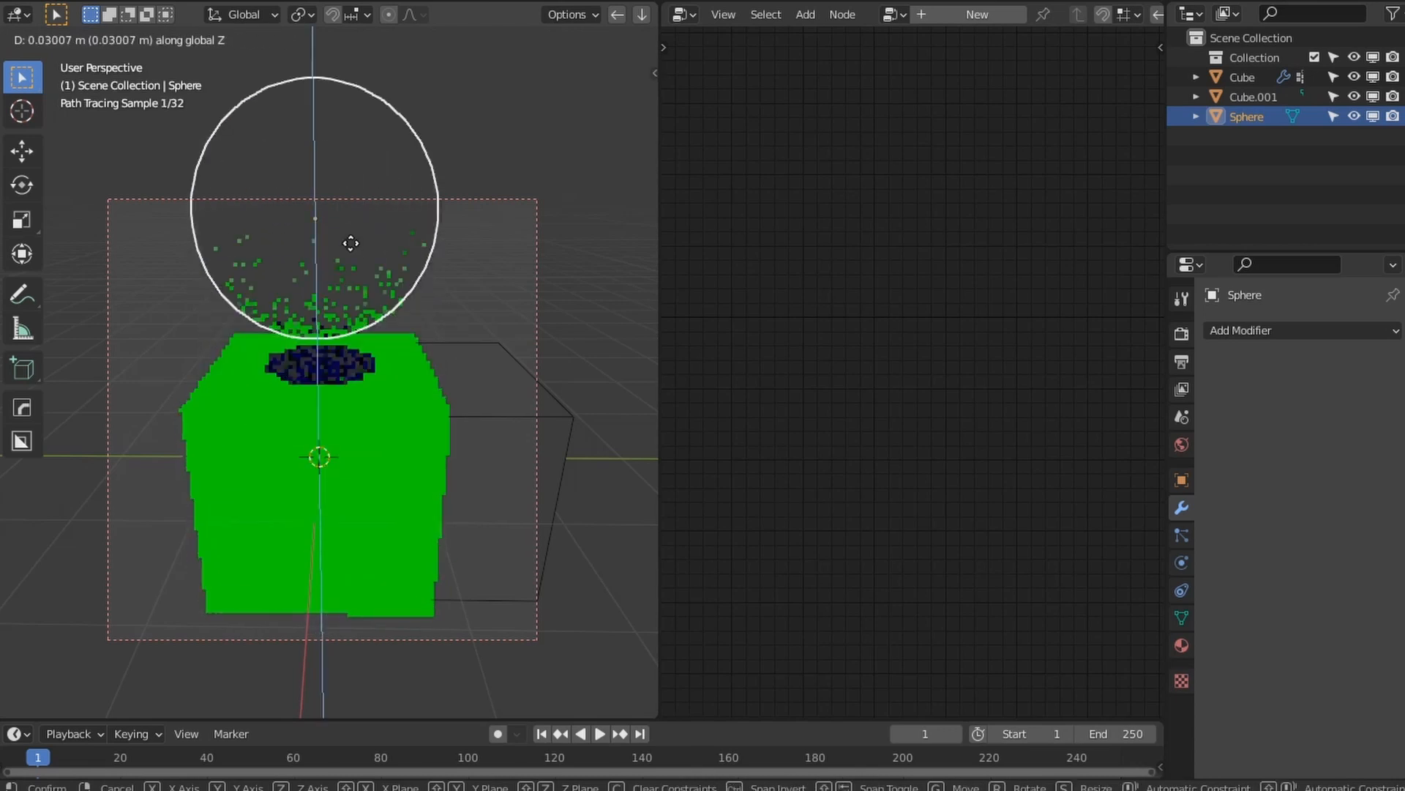
left_click(347, 249)
Step: Select the Cube and set its modifier's proximity Object back to Cube.001
left_click(346, 424)
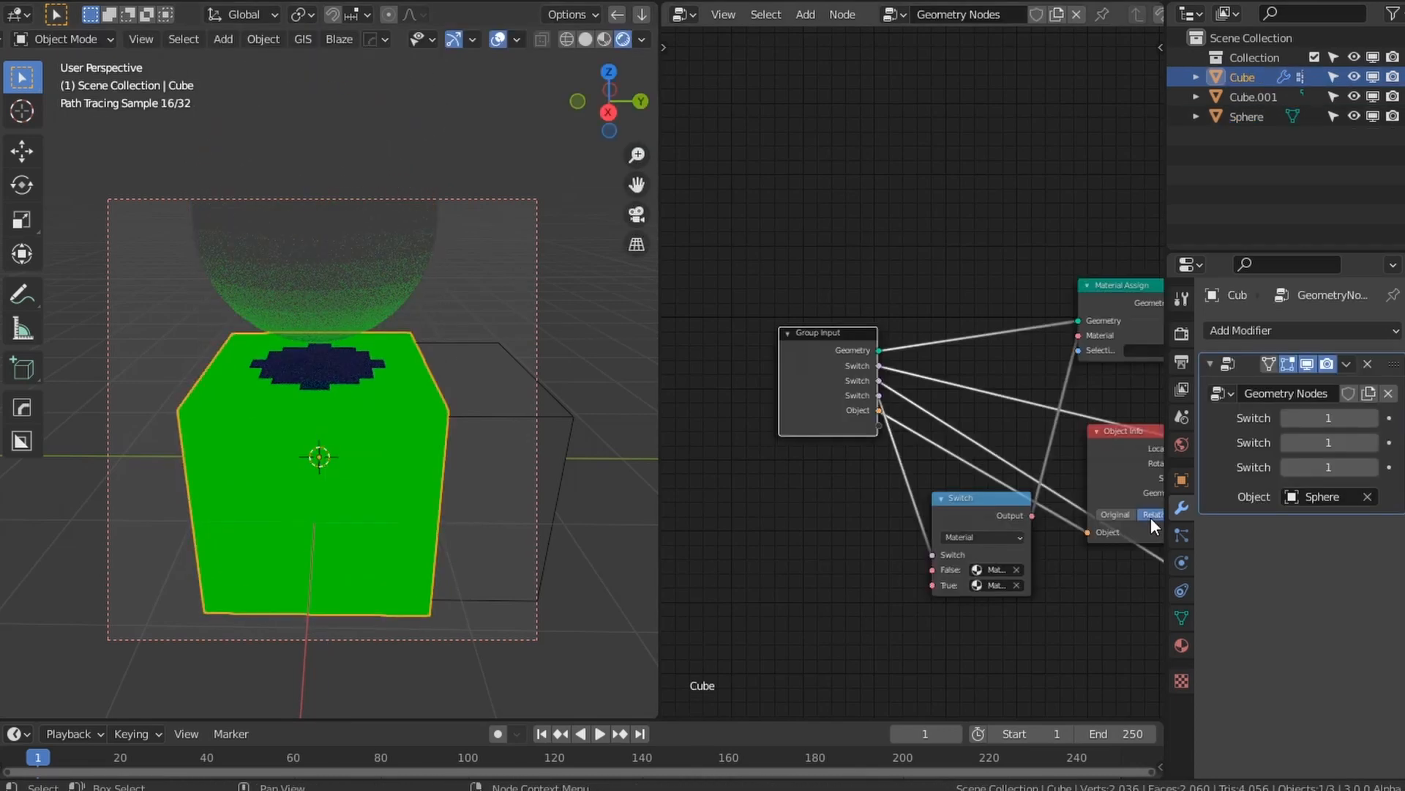
left_click(1367, 498)
left_click(1268, 547)
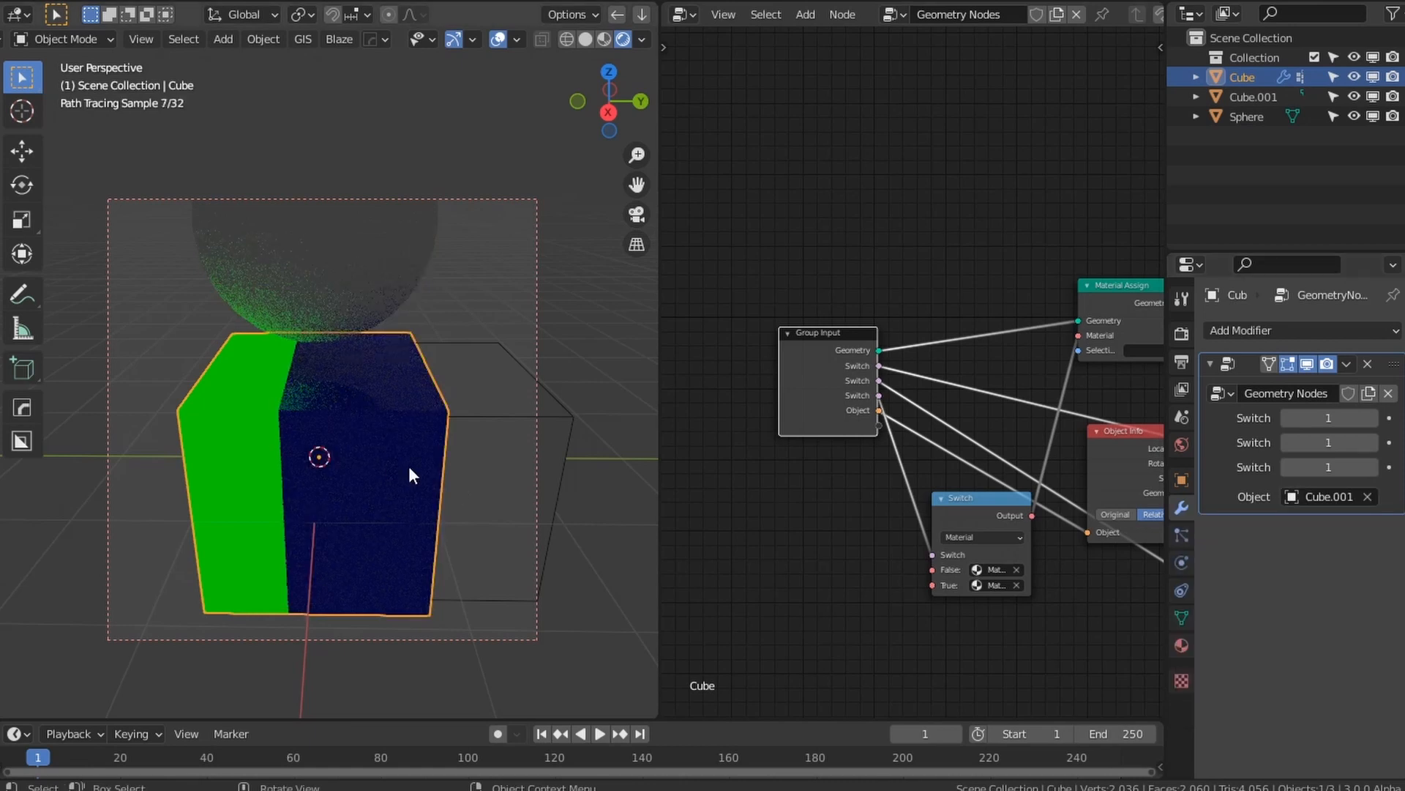
Step: Set the Solid viewport shading color to Object, and return the viewport to Material Preview
key("z")
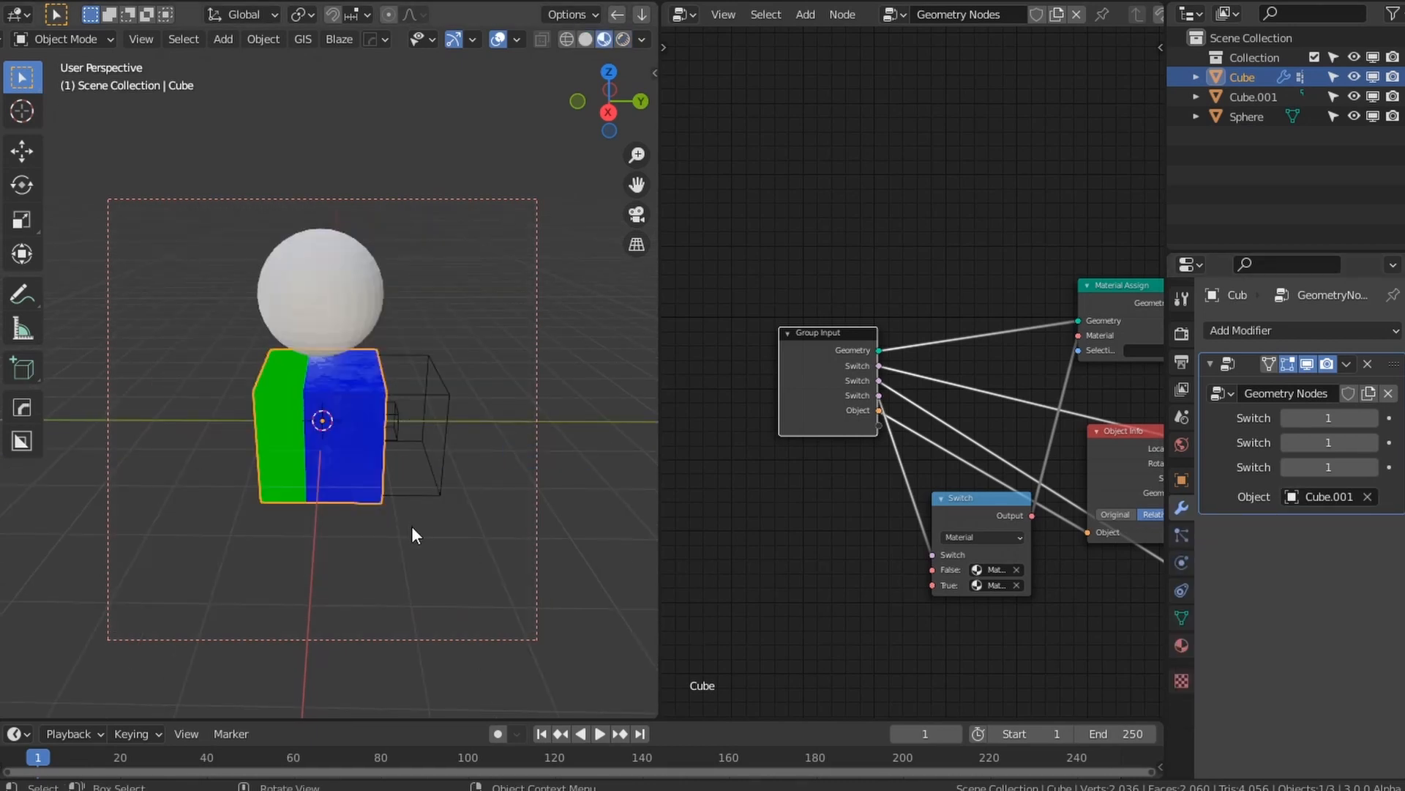
left_click(642, 40)
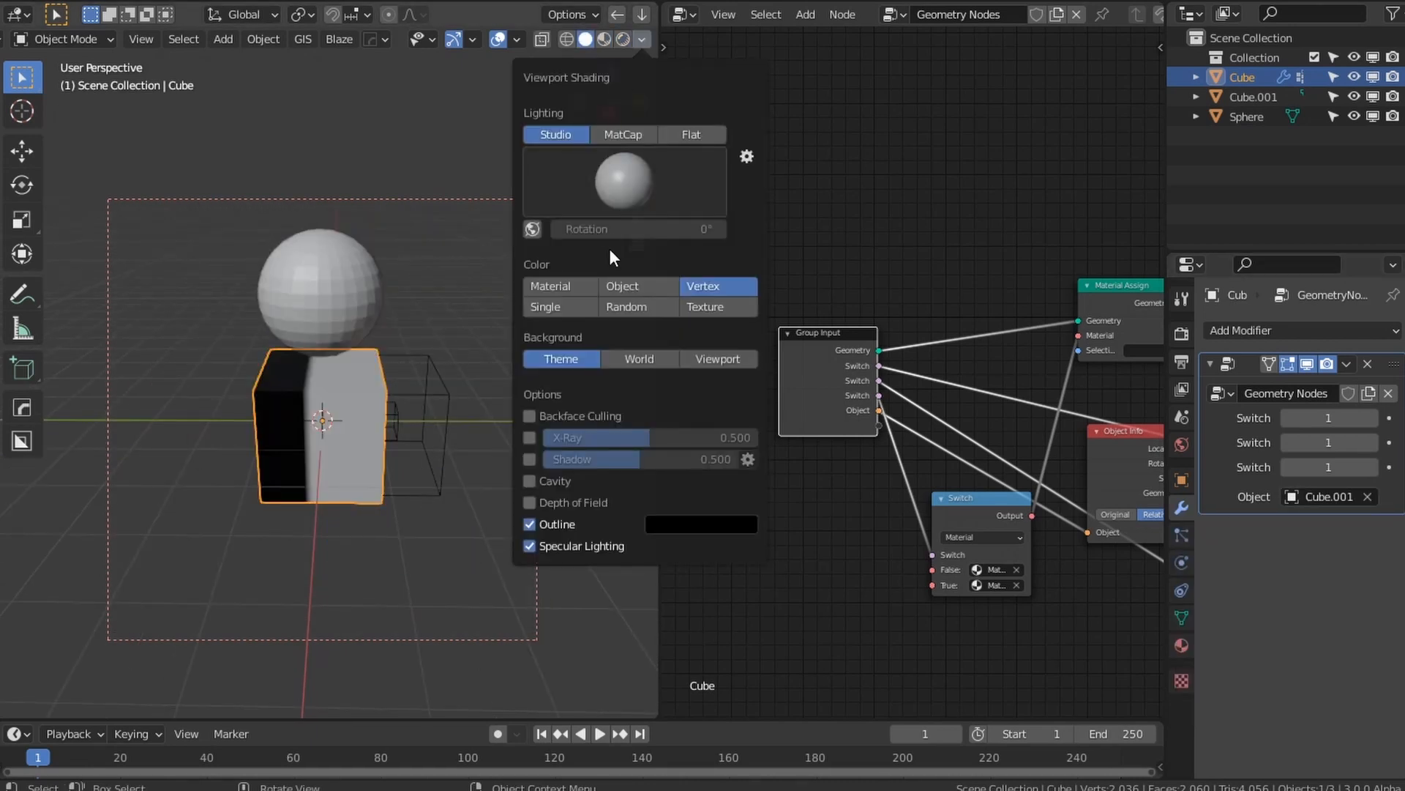
left_click(579, 286)
left_click(619, 286)
key("z")
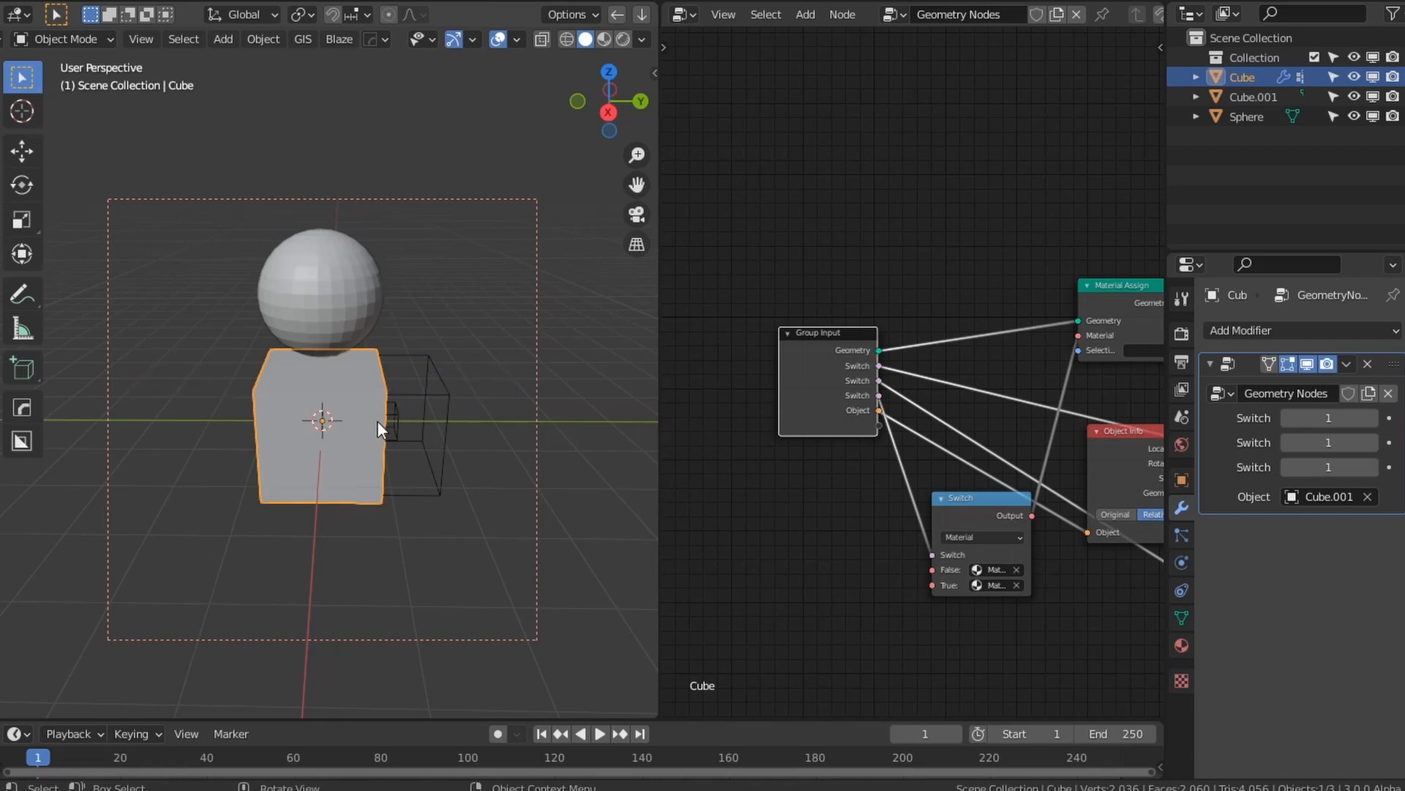
Step: Try moving the wireframe Cube.001 along the Y axis to test the material boundary on the cube
scroll(423, 503, "up", 3)
middle_click_drag(424, 503, 291, 472)
left_click(366, 436)
key("g")
key("y")
right_click(401, 494)
scroll(394, 496, "down", 3)
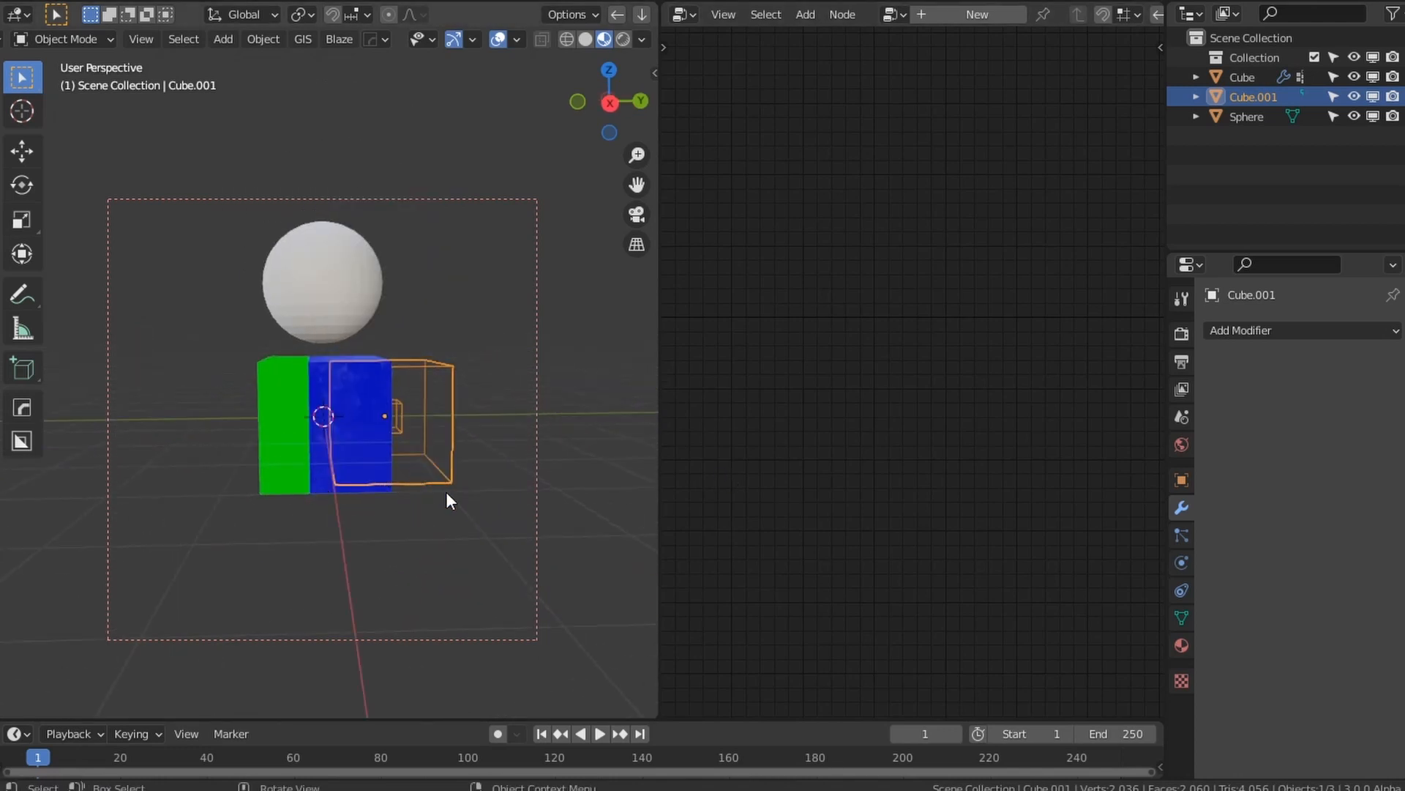
Step: Select the Cube and examine its whole geometry node tree alongside the two-material cube
middle_click_drag(448, 500, 422, 515)
left_click(314, 437)
scroll(954, 529, "down", 7)
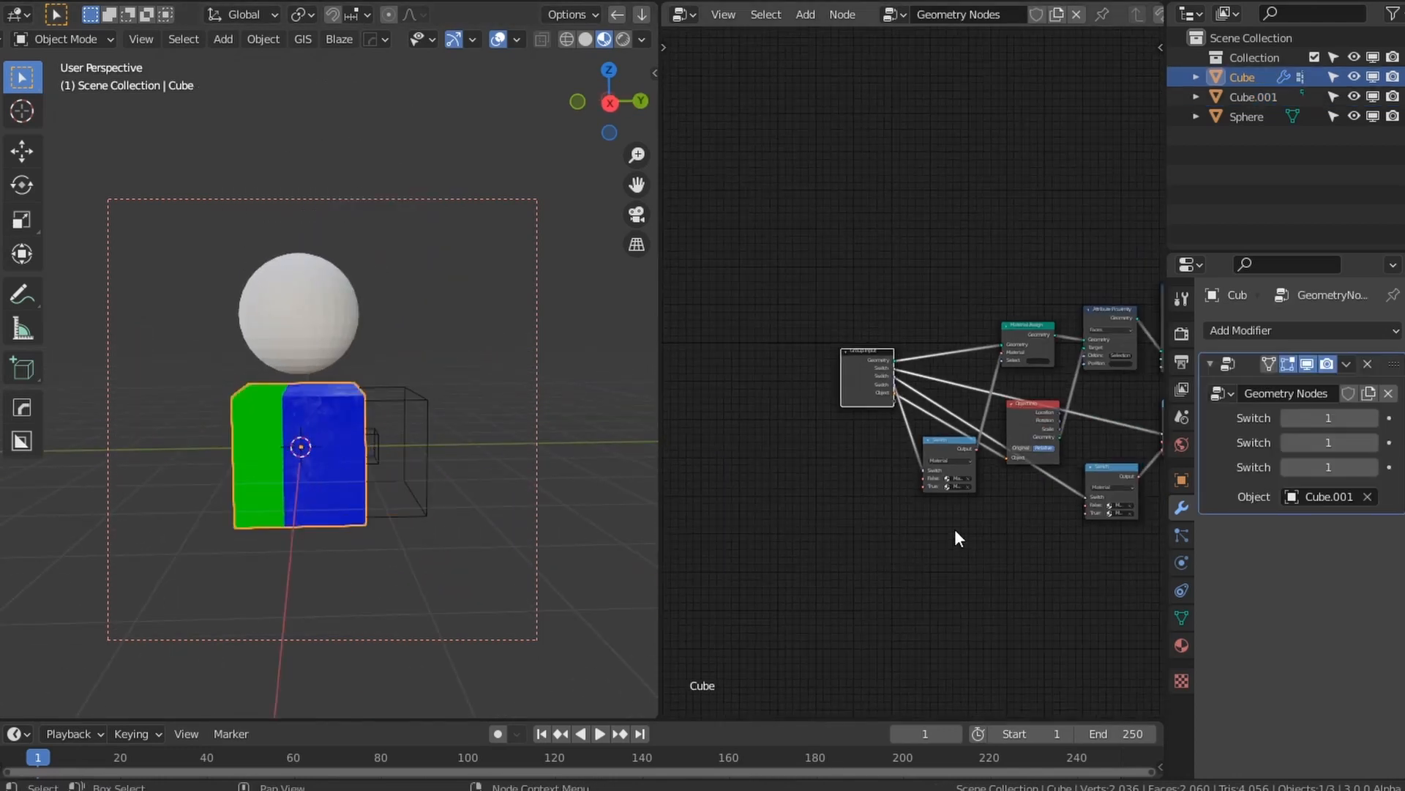
middle_click_drag(979, 525, 620, 542)
scroll(877, 535, "down", 2)
middle_click_drag(882, 564, 961, 573)
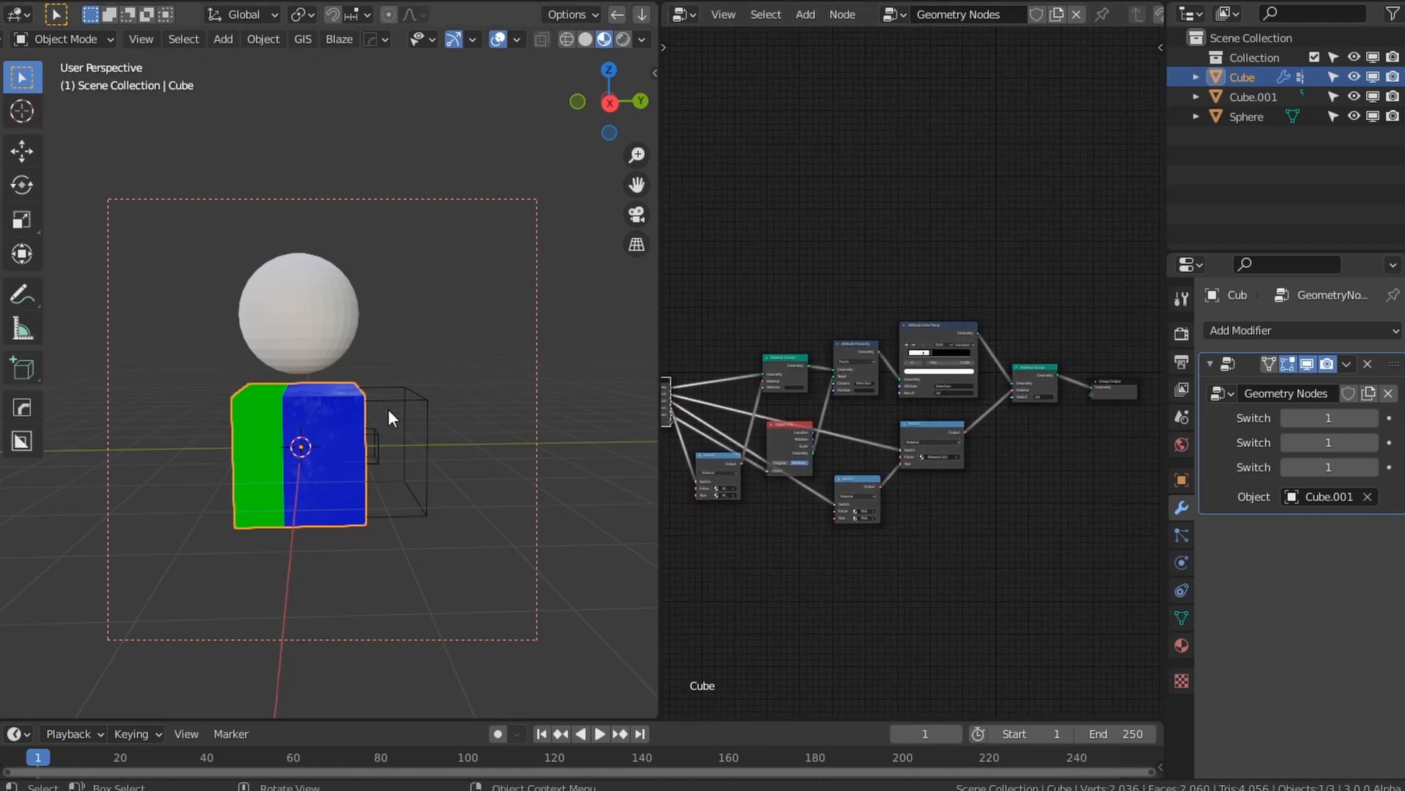
middle_click_drag(373, 400, 398, 425)
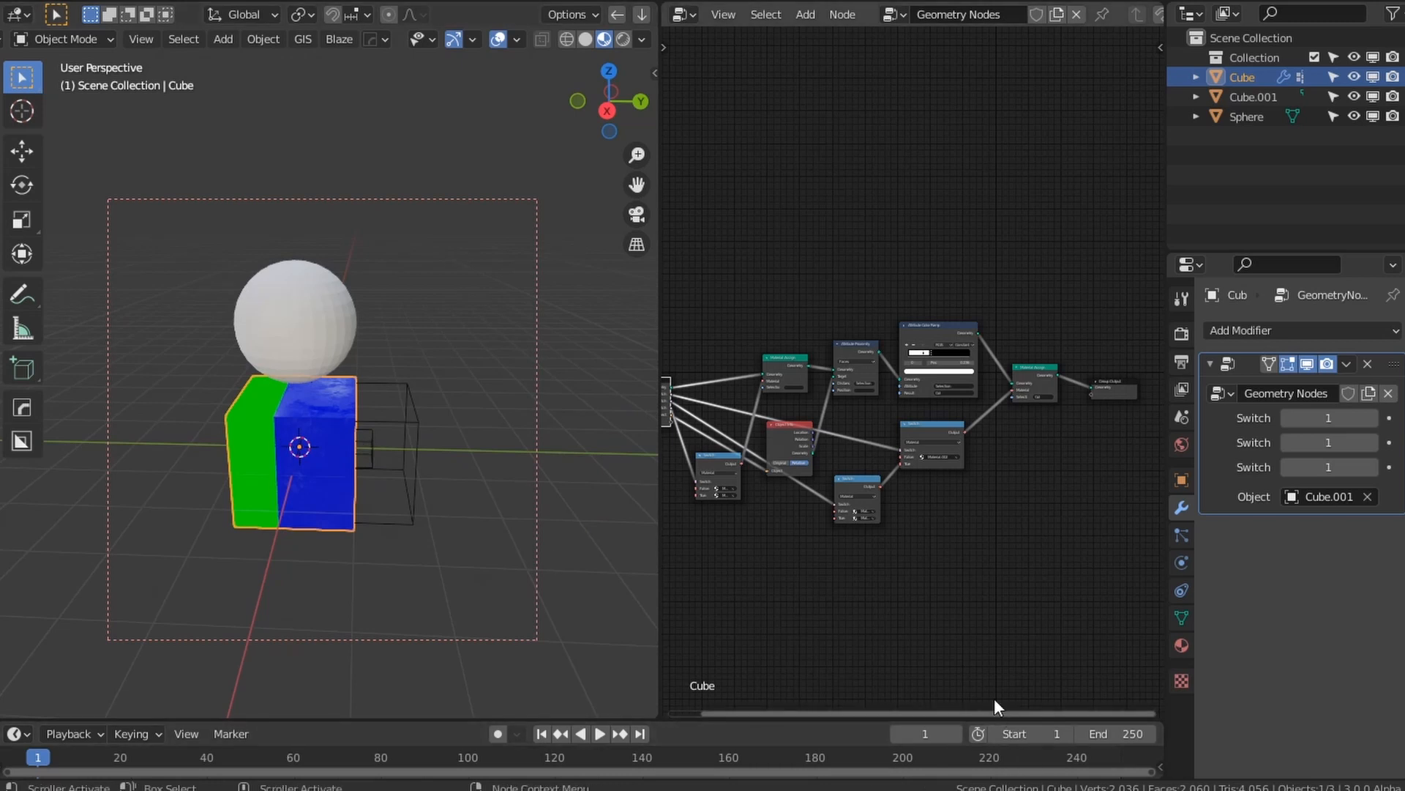